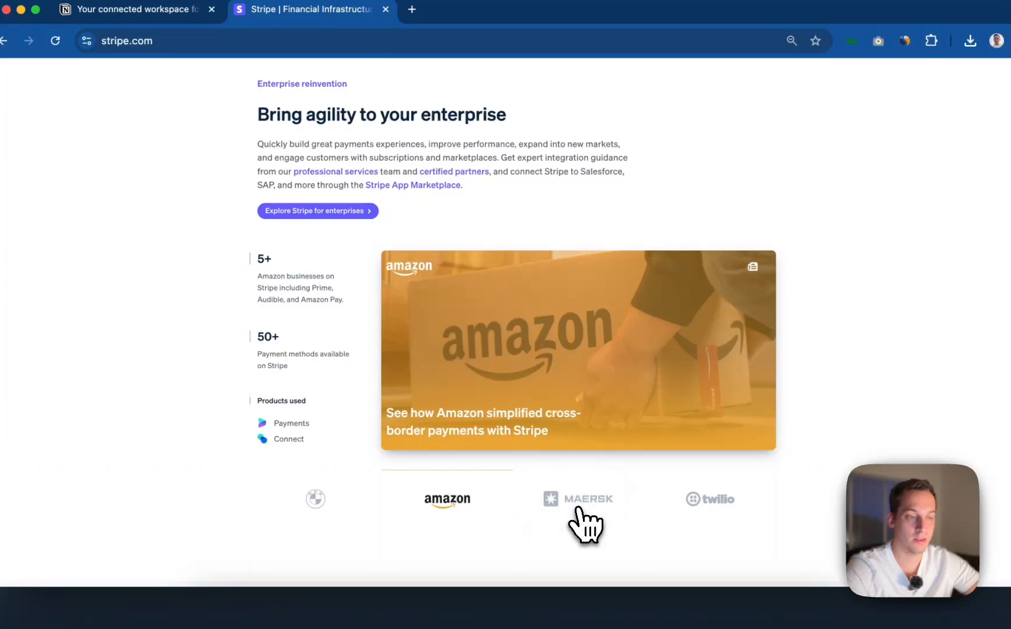
- View the Maersk, Twilio, BMW and Amazon customer stories in Stripe's enterprise section to see how the component switches content
left_click(578, 508)
left_click(706, 499)
left_click(333, 505)
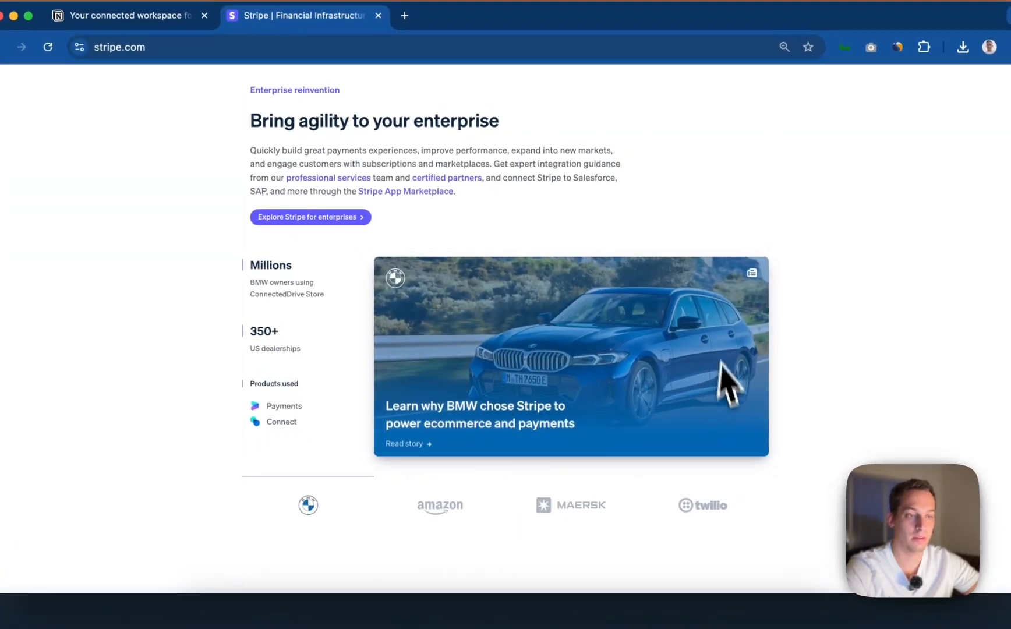
left_click(447, 506)
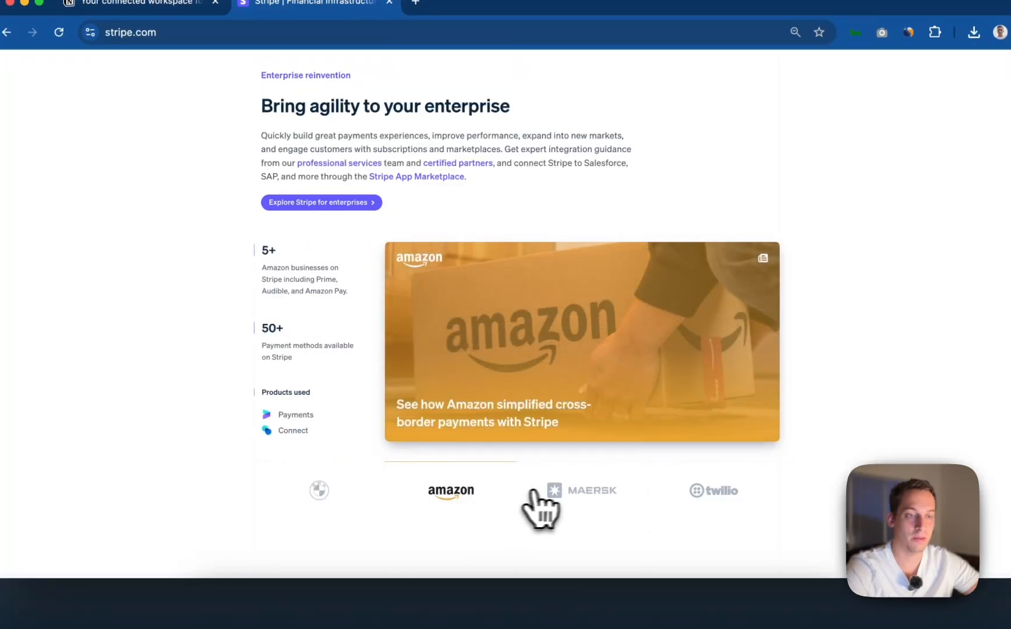
left_click(567, 491)
left_click(716, 489)
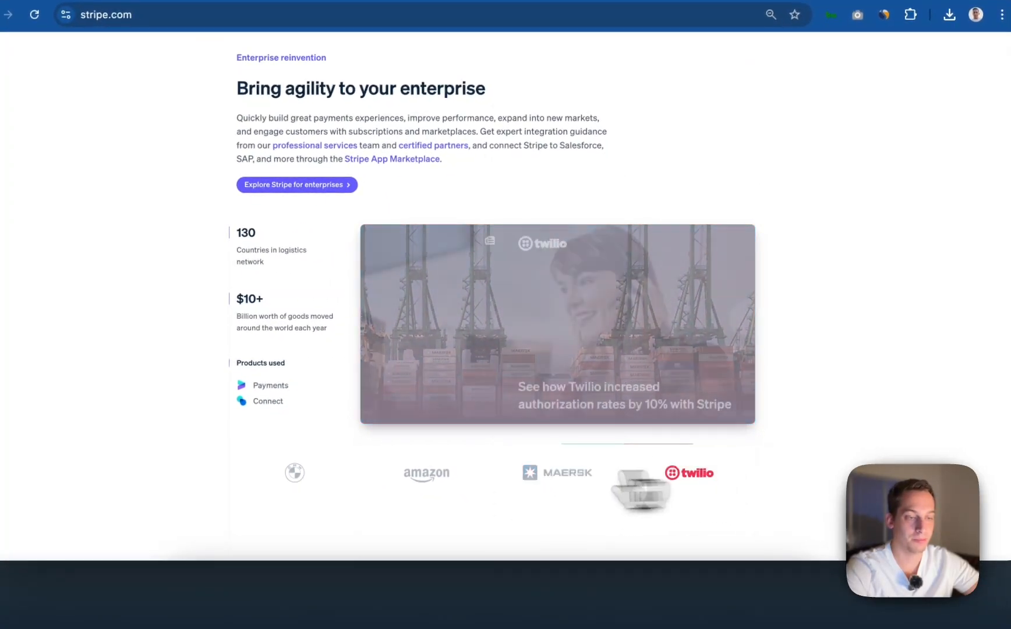
left_click(317, 481)
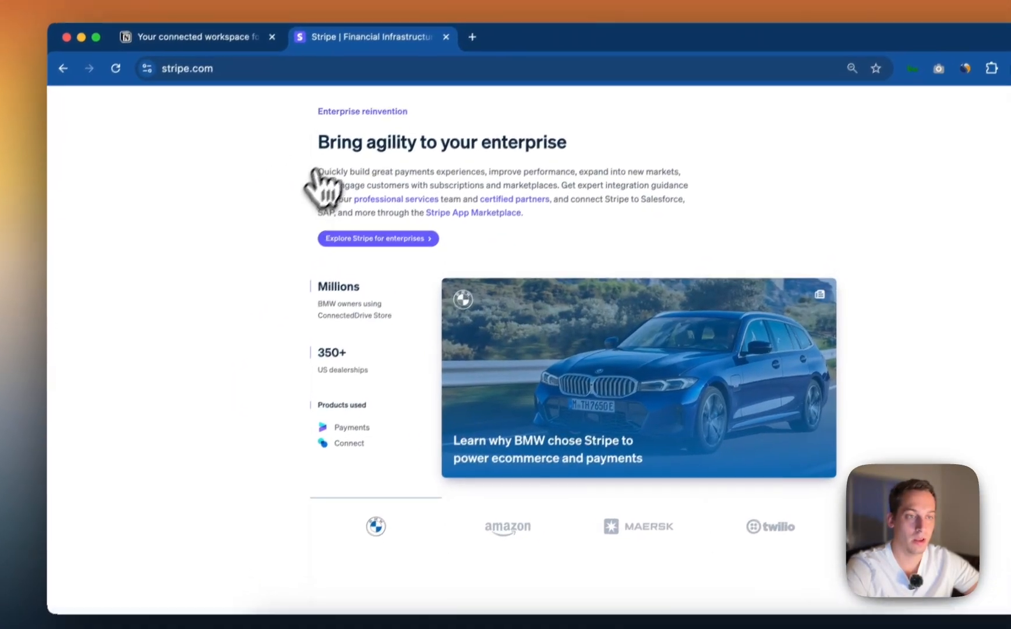
- Highlight the "Enterprise reinvention" label and go through the Amazon, Maersk, Twilio and BMW stories once more
left_click_drag(308, 126, 366, 127)
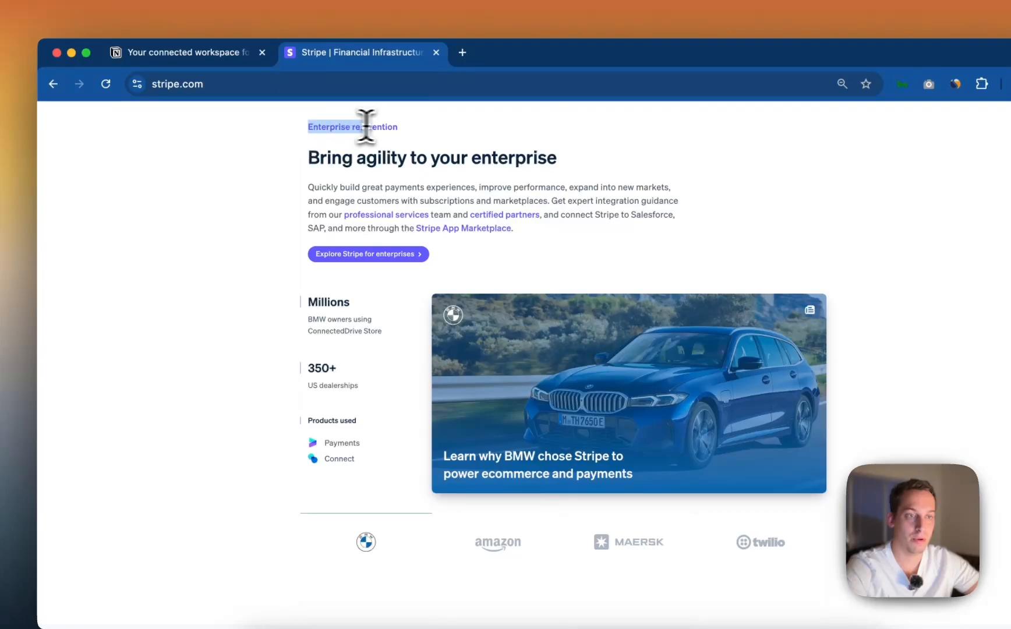
left_click(416, 138)
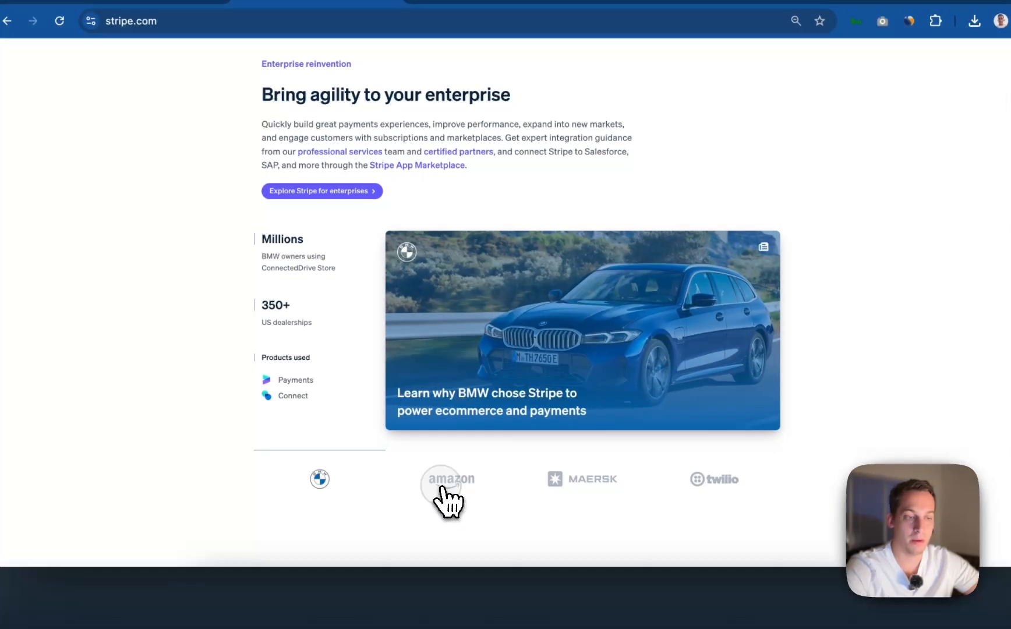
left_click(498, 543)
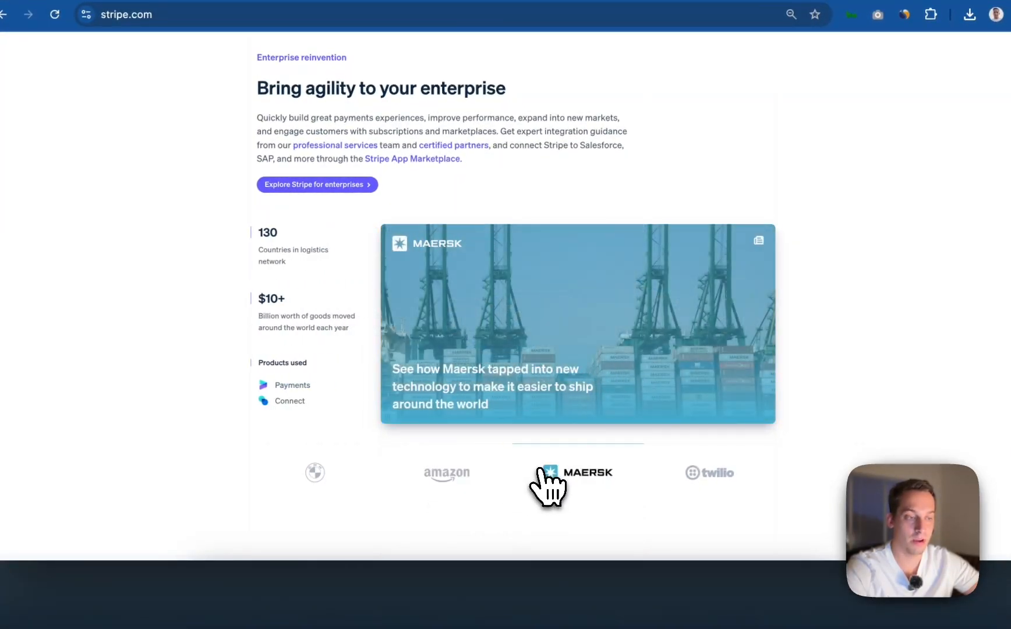
left_click(708, 469)
left_click(314, 472)
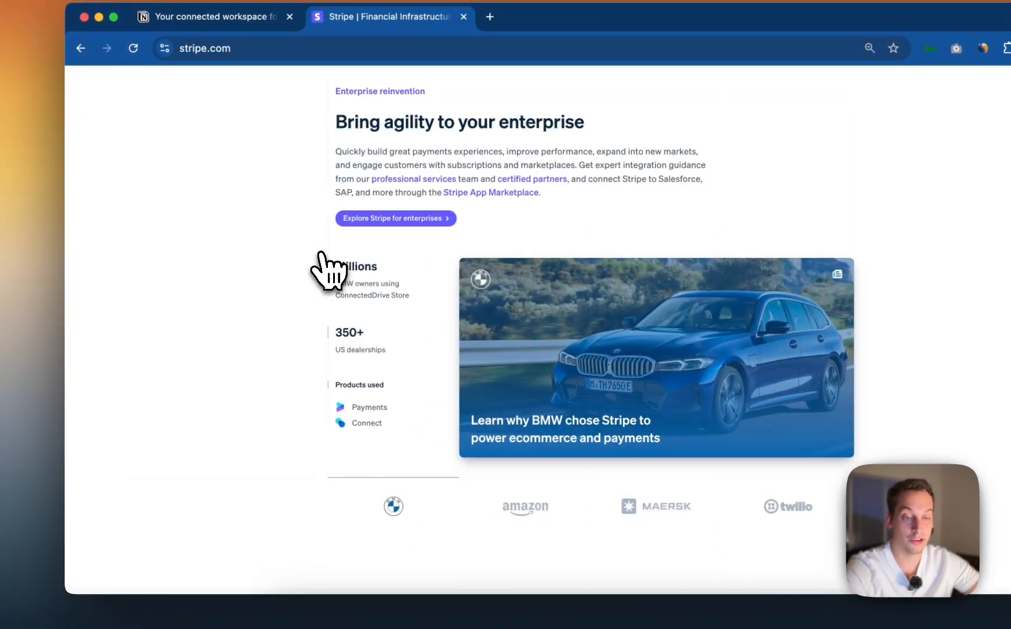
- Switch to the Notion product page and examine its Wikis, Docs, Projects, AI, Calendar and Sites selector
left_click(207, 17)
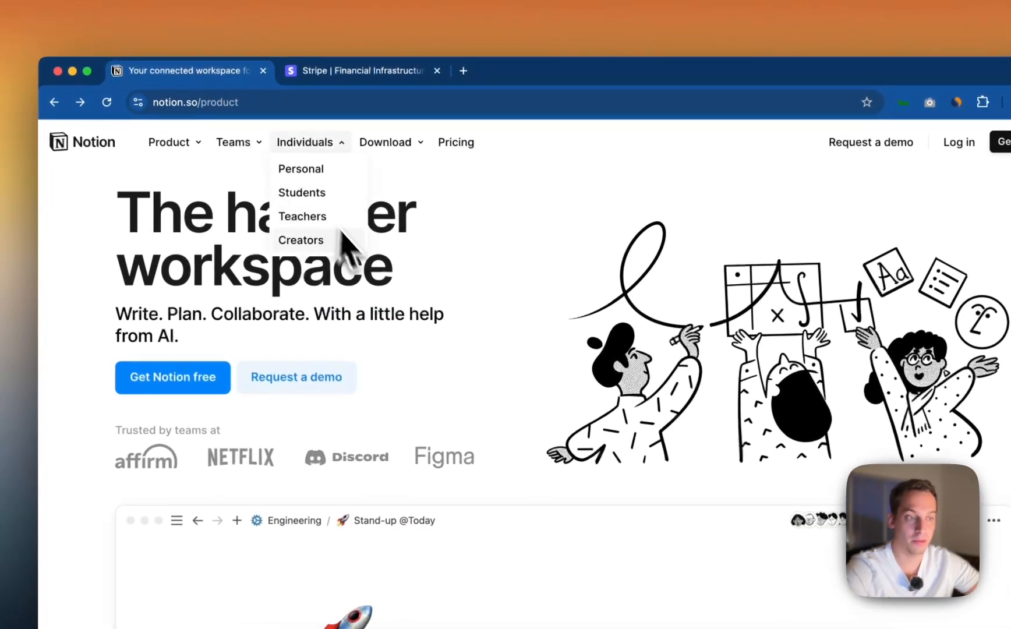
scroll(462, 376, "down", 15)
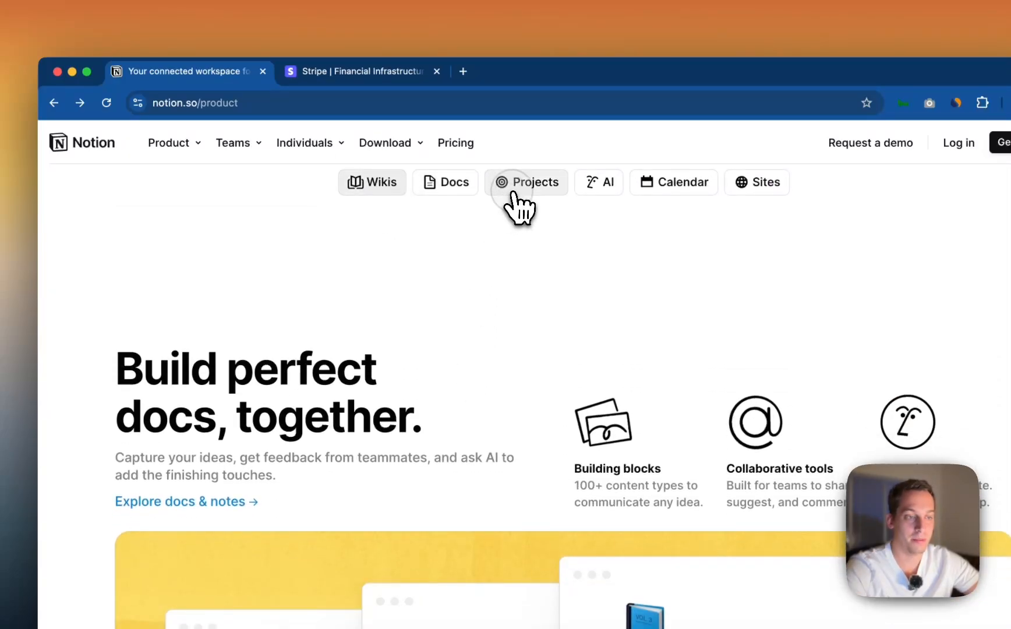
scroll(582, 361, "down", 5)
scroll(576, 350, "up", 3)
scroll(576, 356, "up", 15)
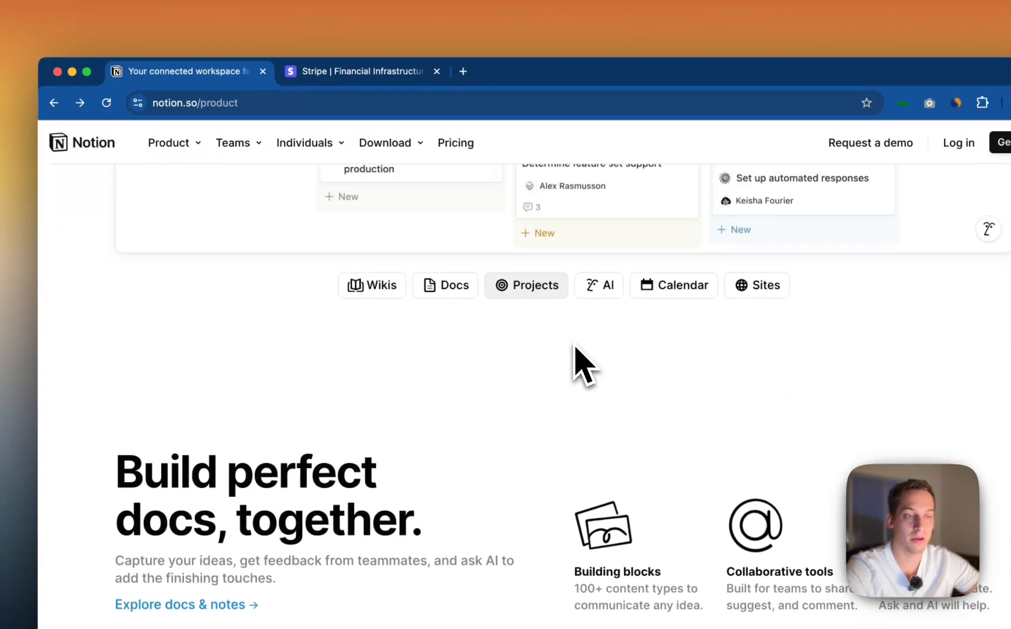
- Return to the Stripe page and show the Amazon story in the enterprise section
left_click(372, 71)
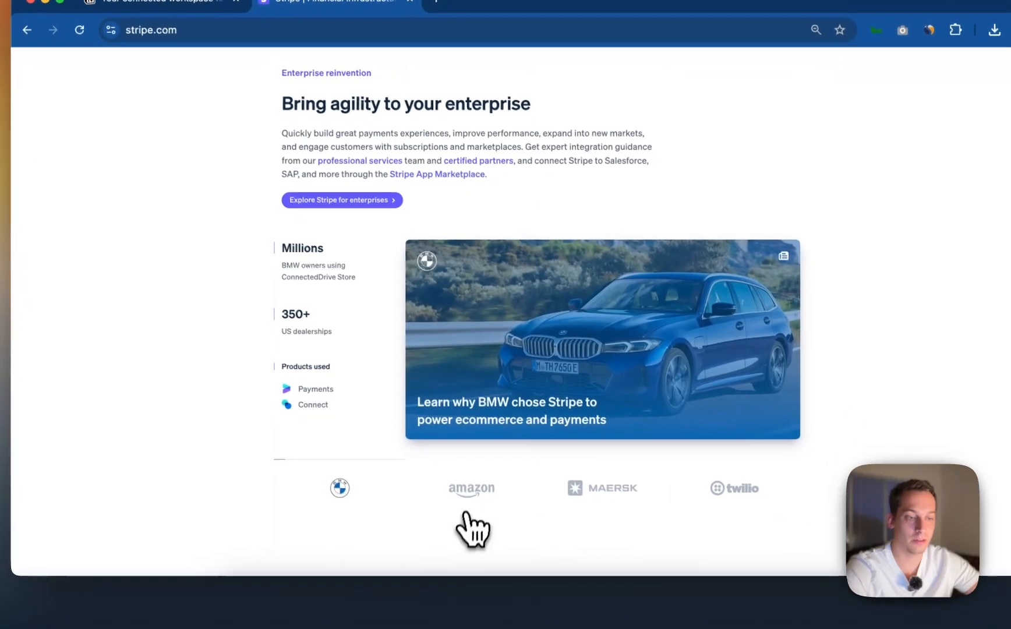
left_click(488, 533)
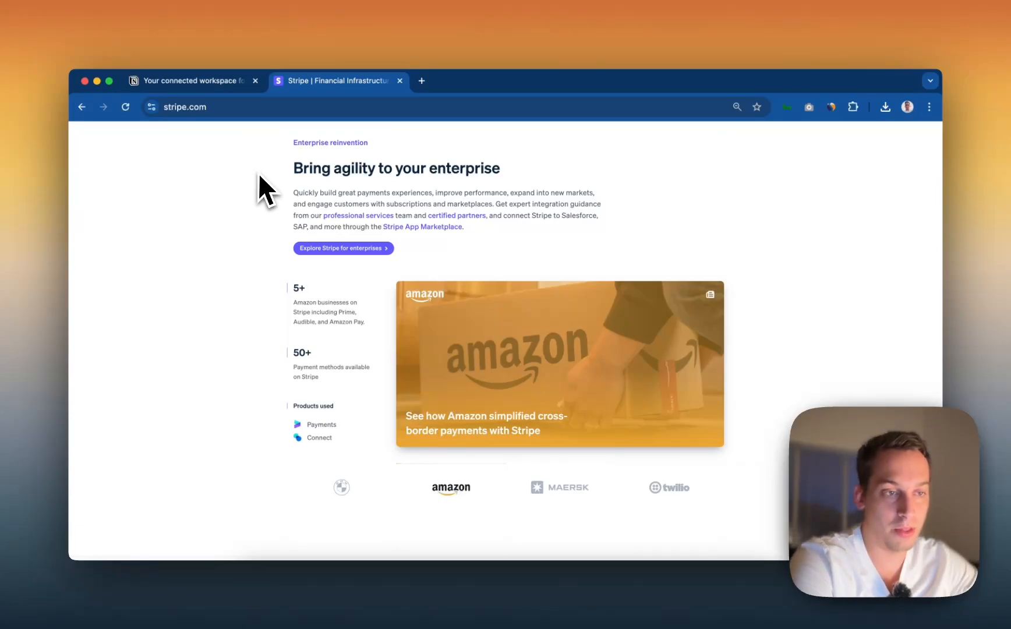
scroll(260, 170, "up", 2)
scroll(260, 168, "down", 2)
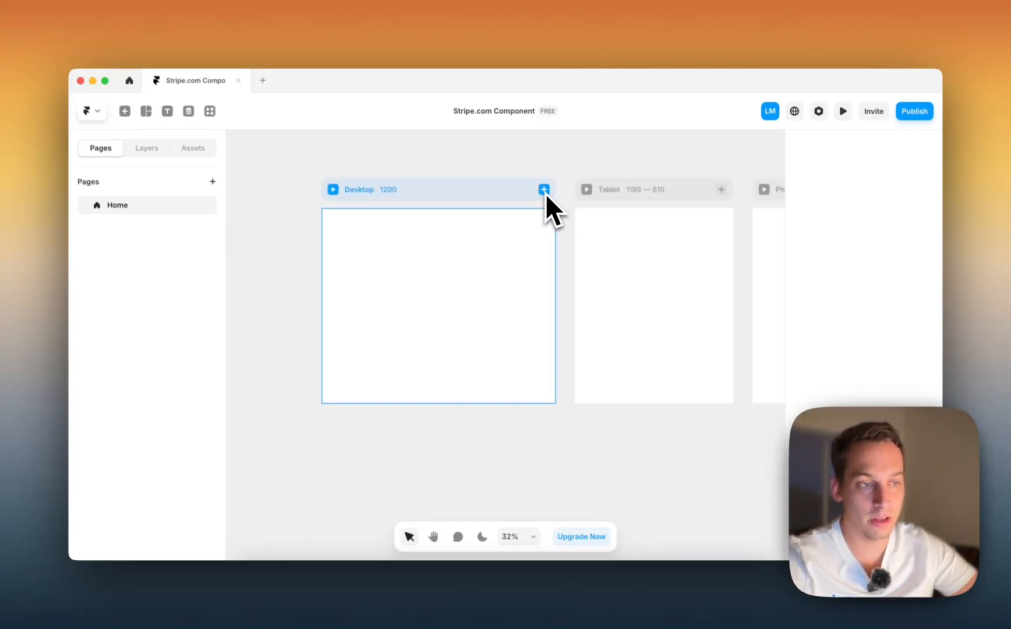
- Examine the empty Phone, Tablet and Desktop breakpoints of the Stripe.com Component project in Framer
left_click(689, 208)
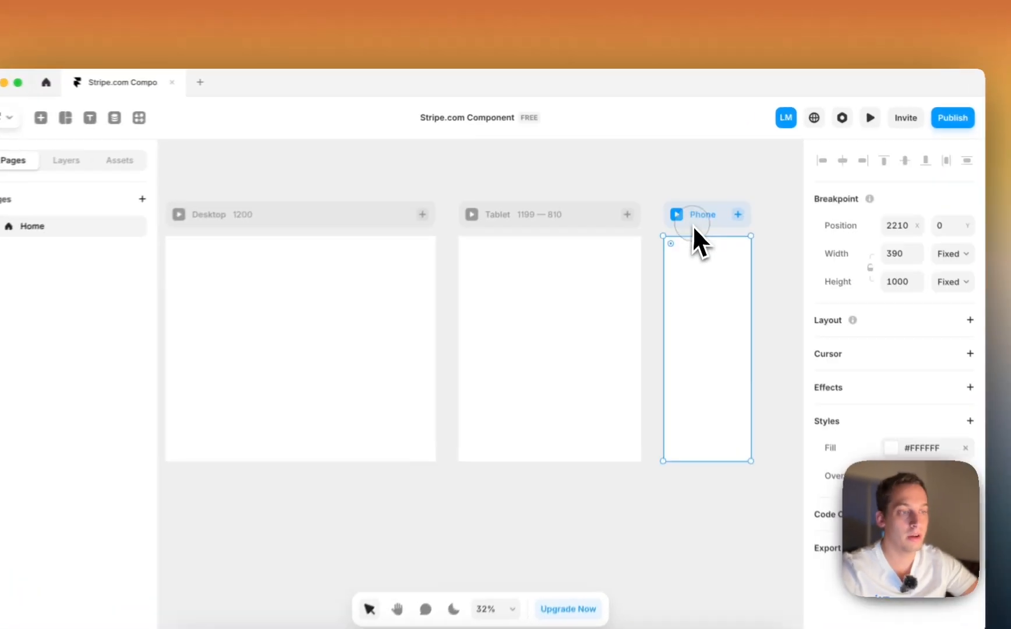
left_click(582, 196)
left_click(462, 196)
scroll(445, 186, "left", 3)
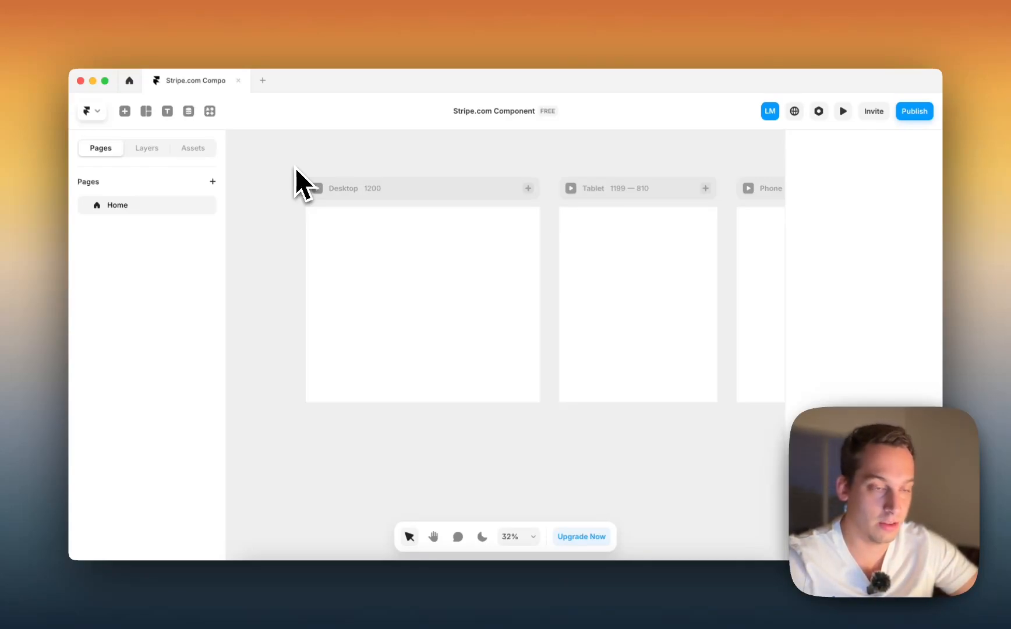
left_click(341, 206)
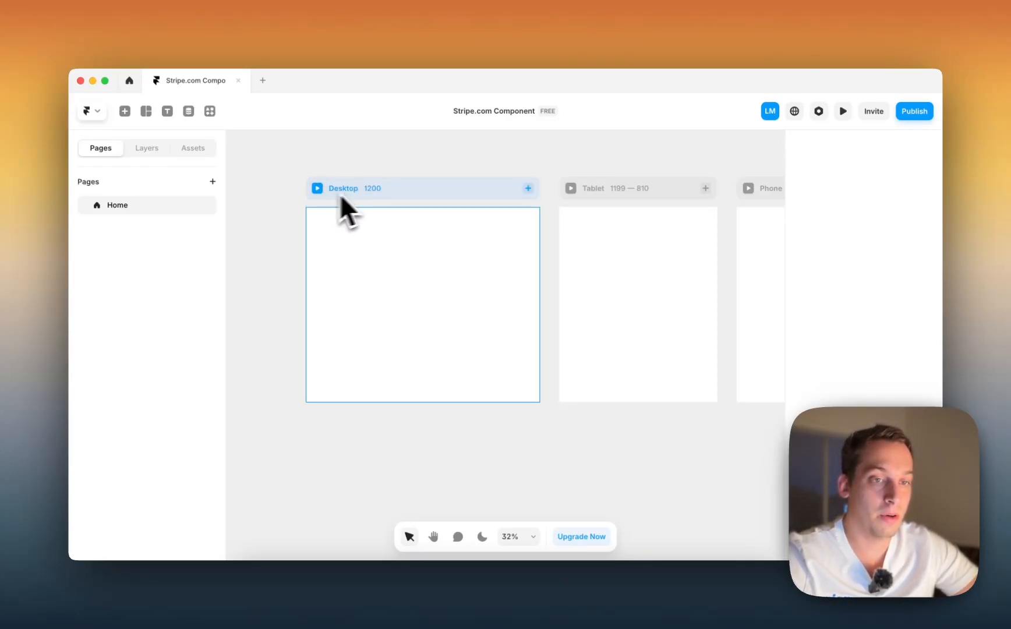
scroll(321, 294, "left", 4)
- Switch to the Stripe page, show the BMW story and take a screenshot of the whole enterprise section
left_click(326, 599)
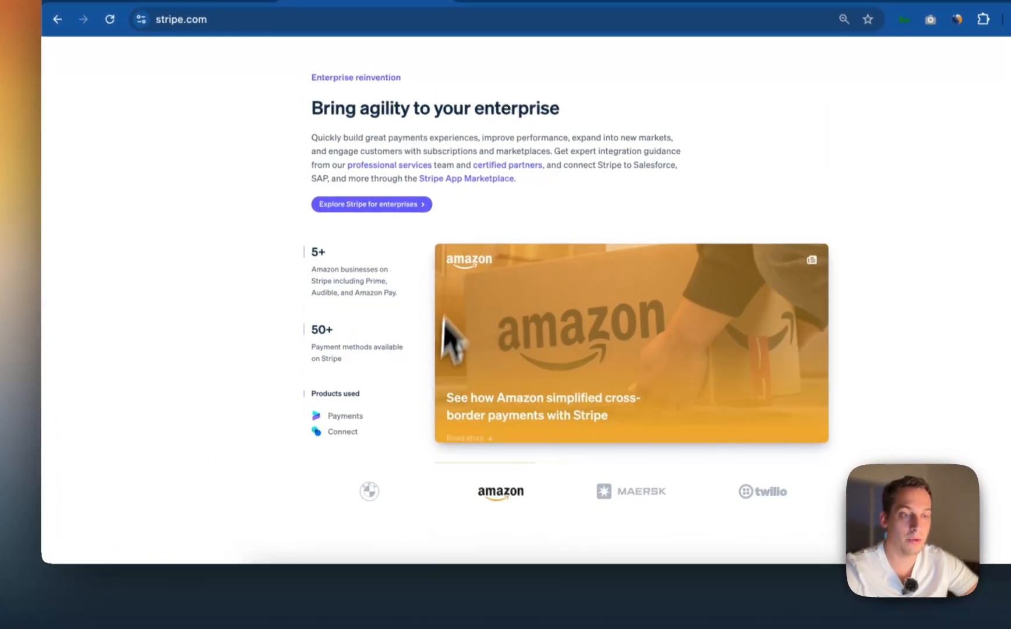
left_click(367, 492)
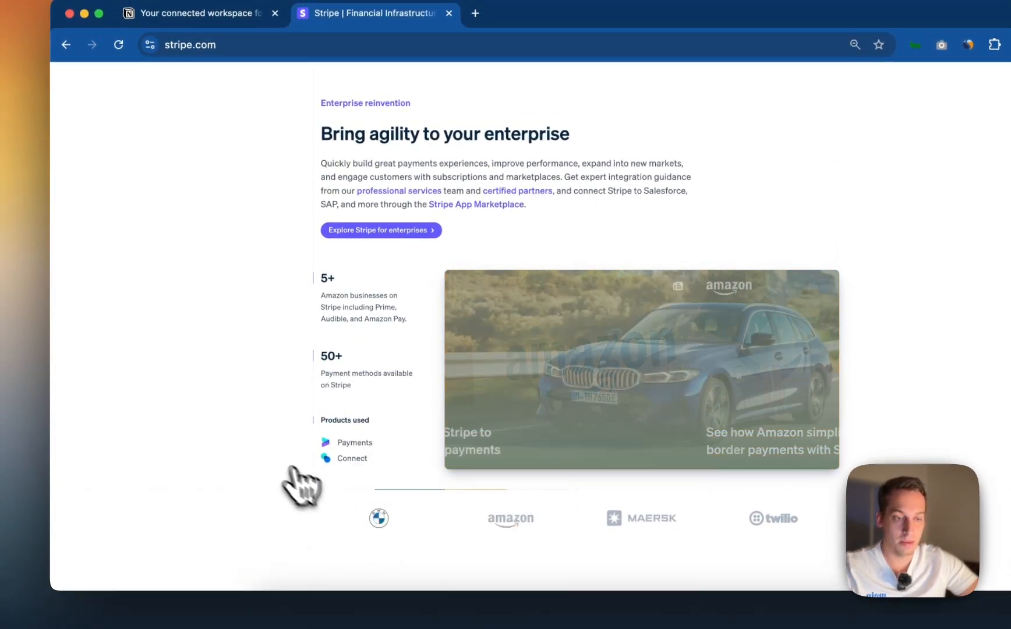
key("super+shift+4")
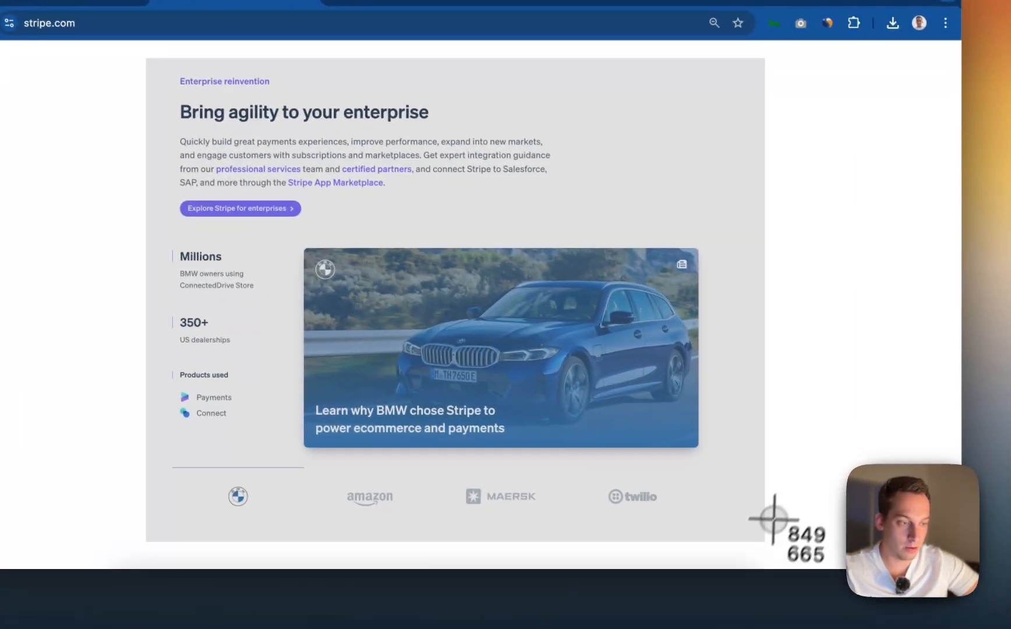
key("Escape")
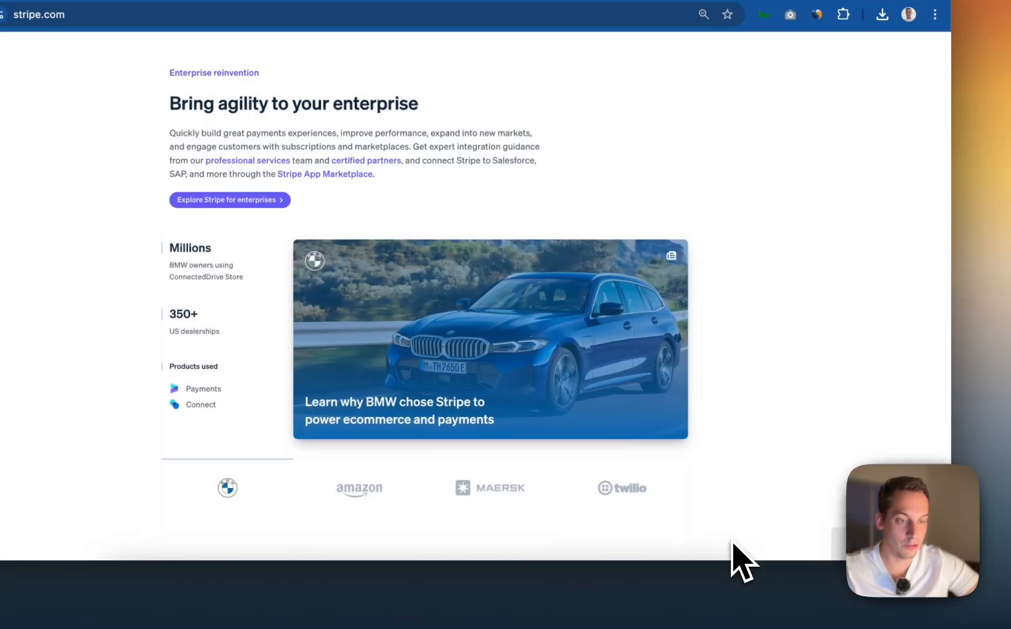
- Place the screenshot on the Framer canvas beside the Desktop breakpoint and enlarge it proportionally to about 1231 × 1010 px
left_click(467, 595)
left_click_drag(853, 548, 308, 195)
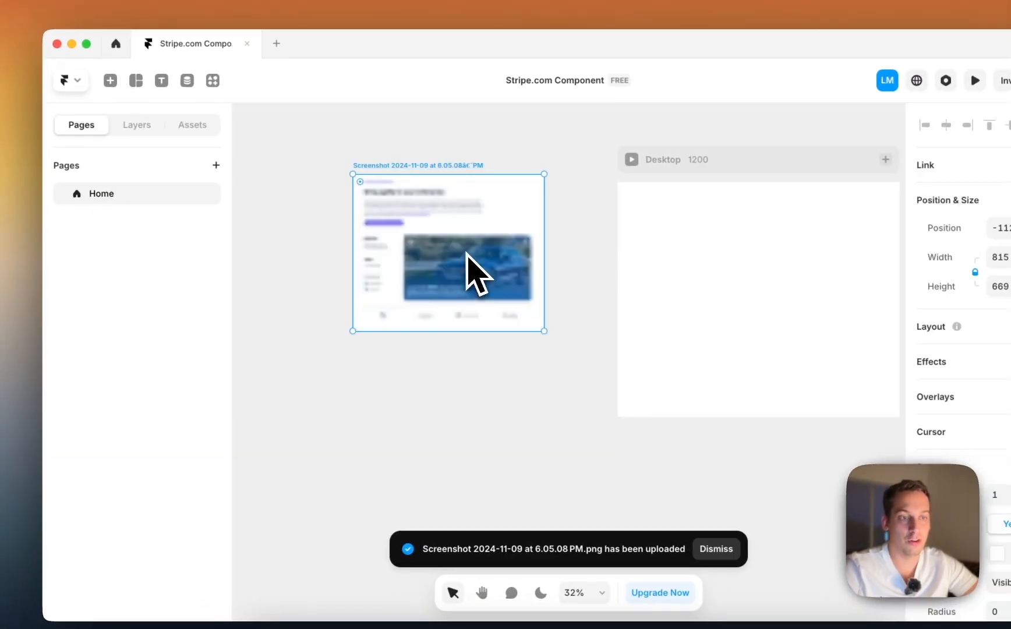
left_click_drag(473, 263, 510, 248)
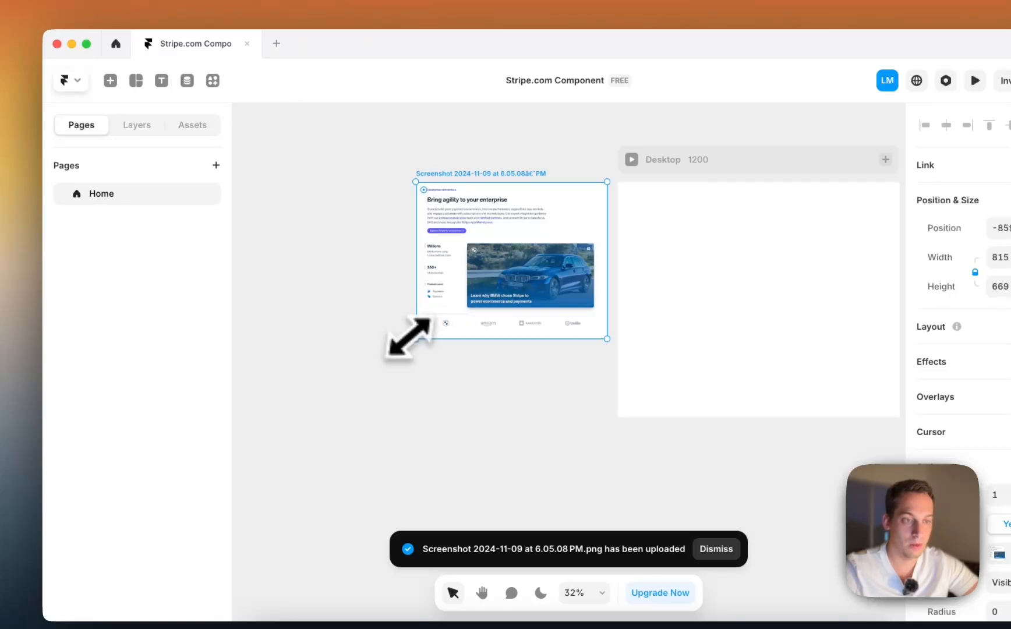
left_click_drag(406, 336, 331, 437)
left_click(402, 442)
scroll(414, 441, "right", 2)
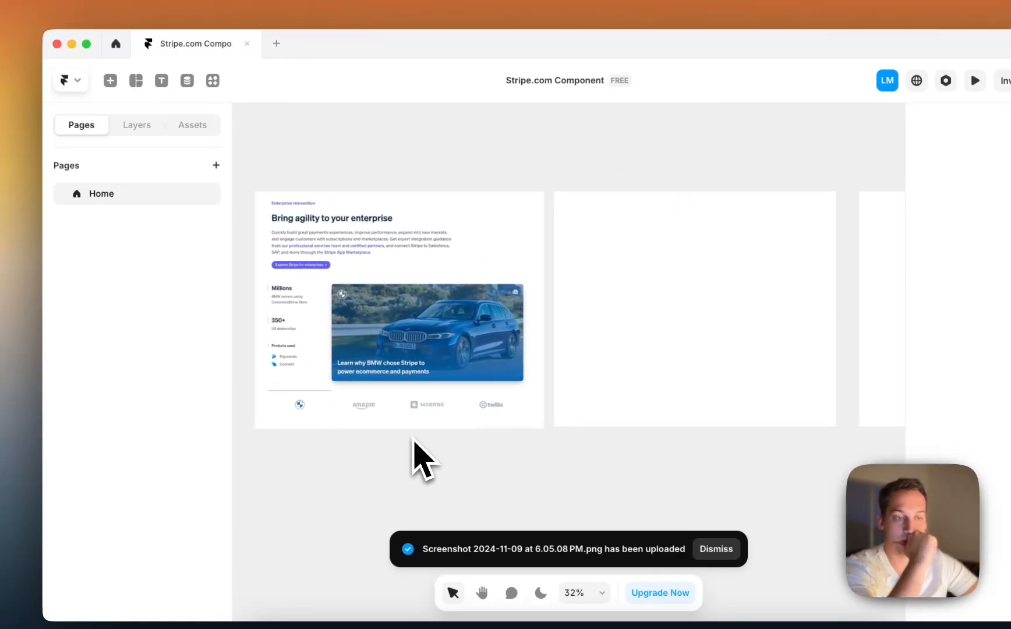
- Show the page's layers and examine the Desktop, Tablet and Phone breakpoint entries one after another
left_click(599, 211)
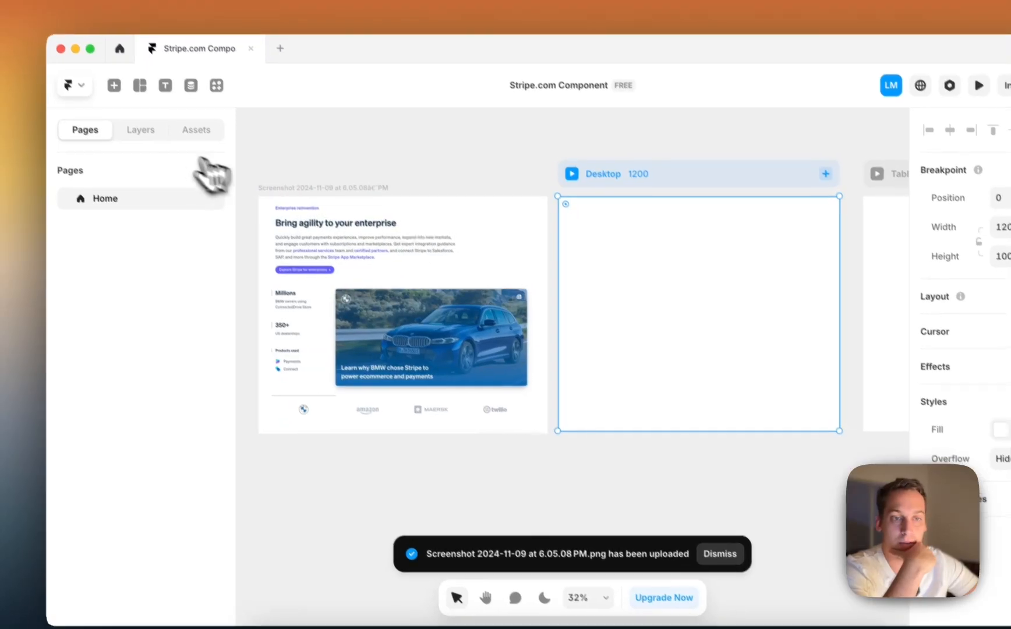
left_click(137, 126)
left_click(118, 269)
left_click(124, 289)
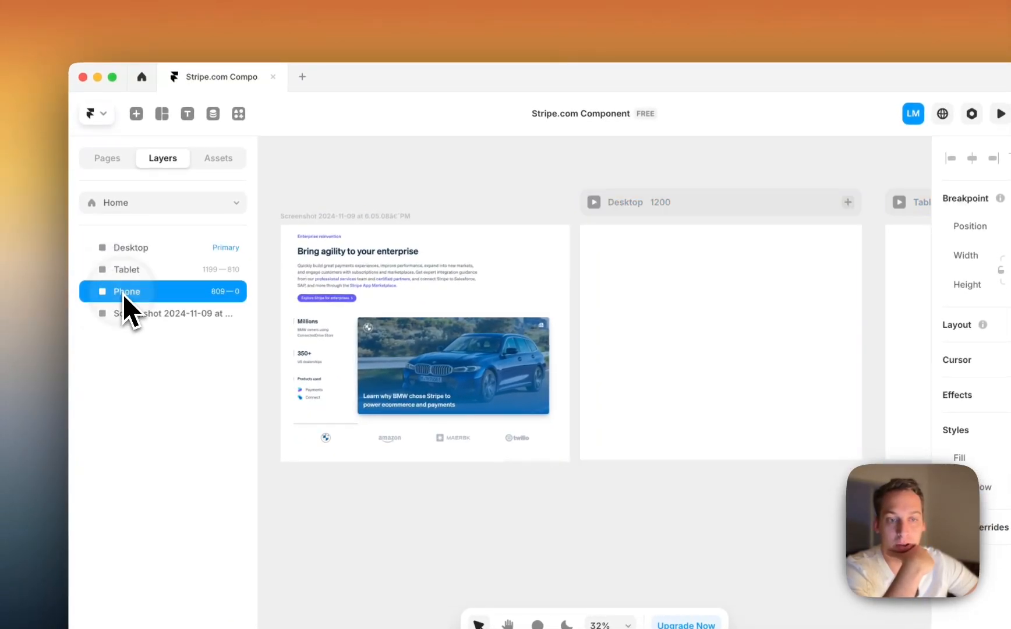
left_click(138, 252)
left_click(140, 289)
left_click(142, 250)
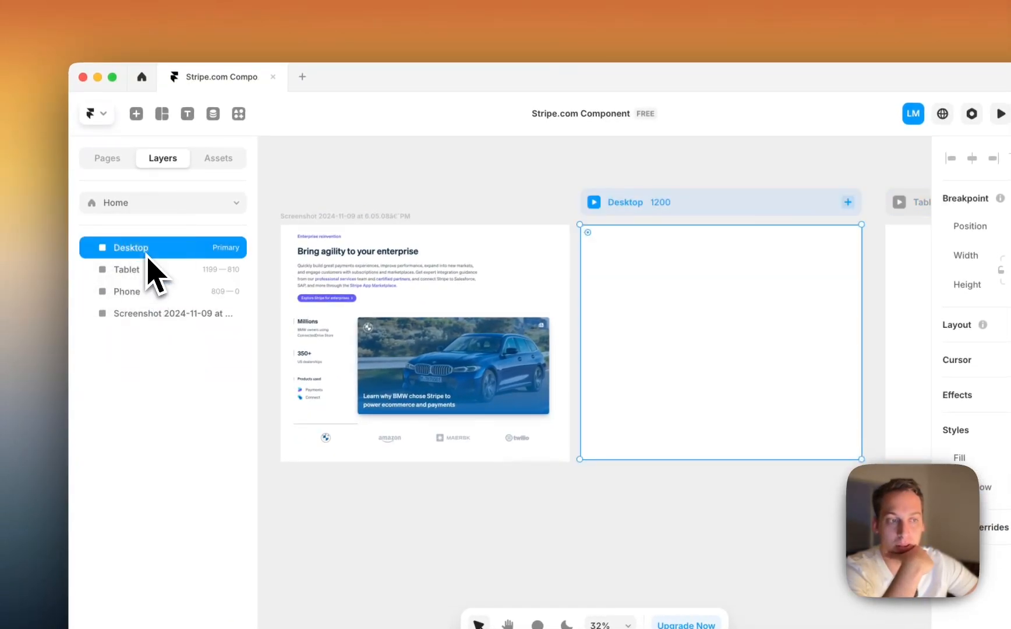
left_click(147, 269)
left_click(147, 289)
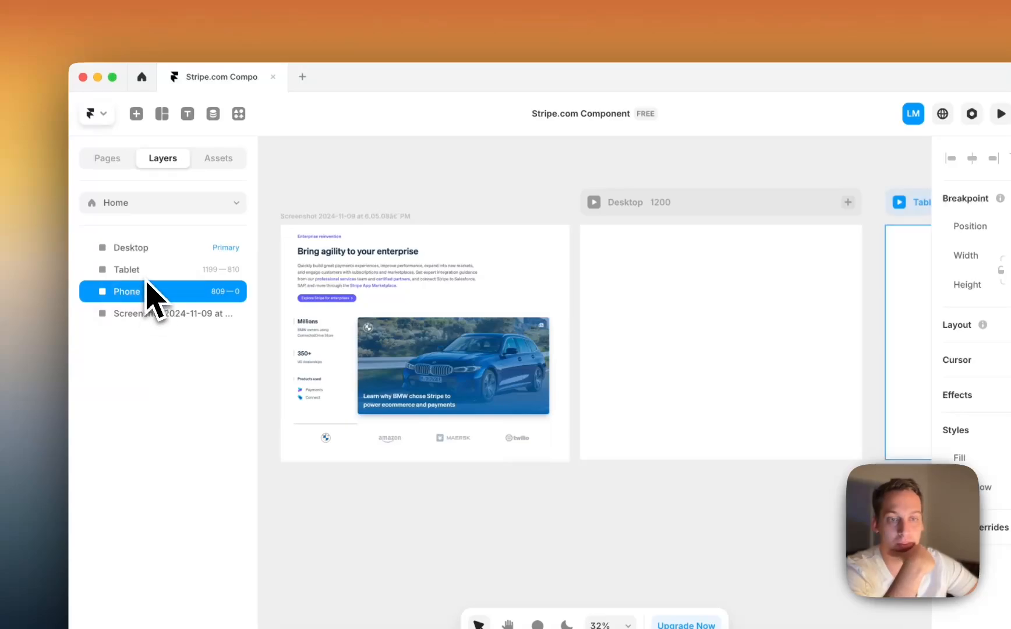
left_click(151, 249)
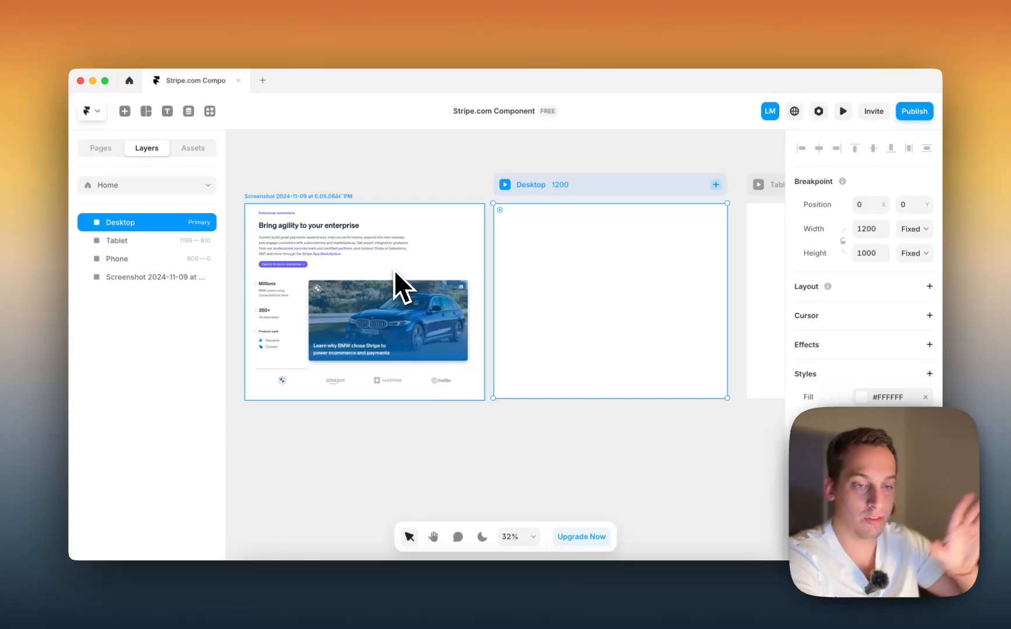
- Examine the Tablet and Phone breakpoint frames on the canvas
scroll(393, 269, "right", 5)
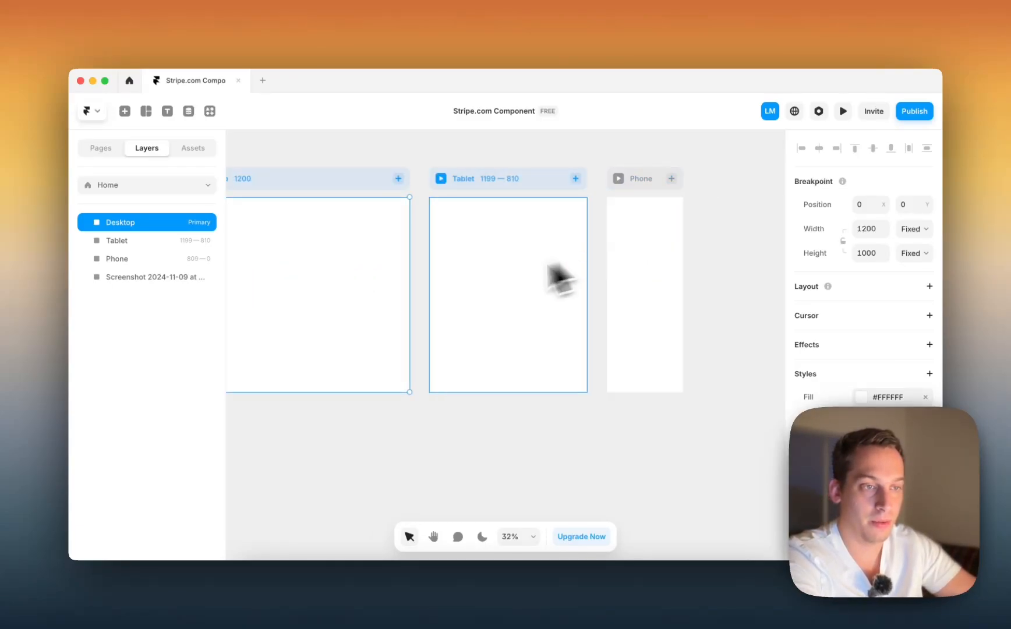
scroll(466, 285, "left", 4)
left_click(624, 279)
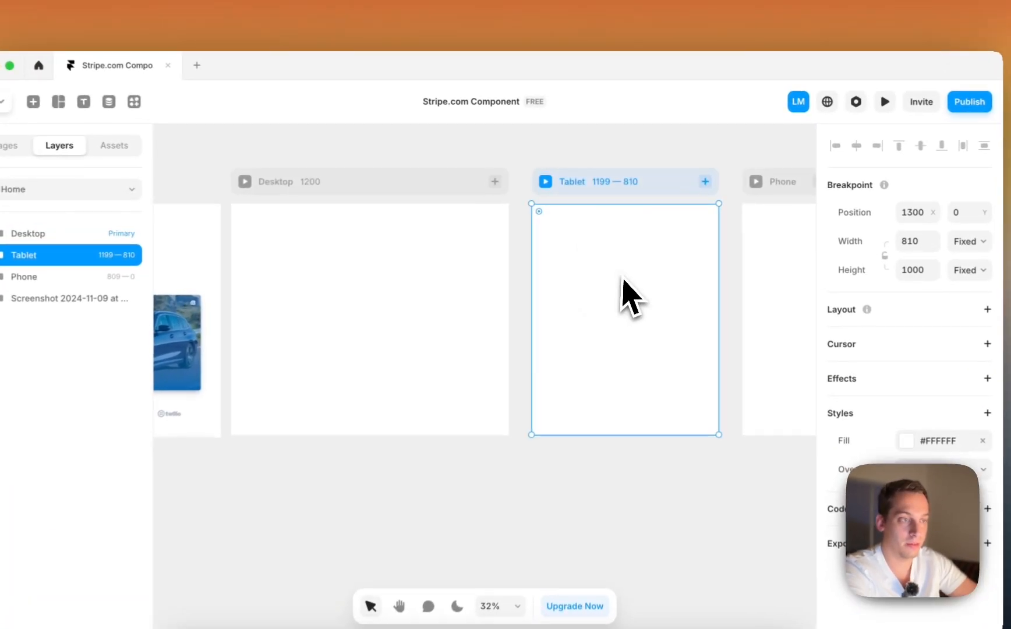
left_click(751, 242)
- Move the screenshot so it is top-aligned with the Desktop breakpoint and spaced 100 px from it
scroll(498, 298, "left", 4)
left_click(225, 336)
left_click_drag(372, 352, 350, 349)
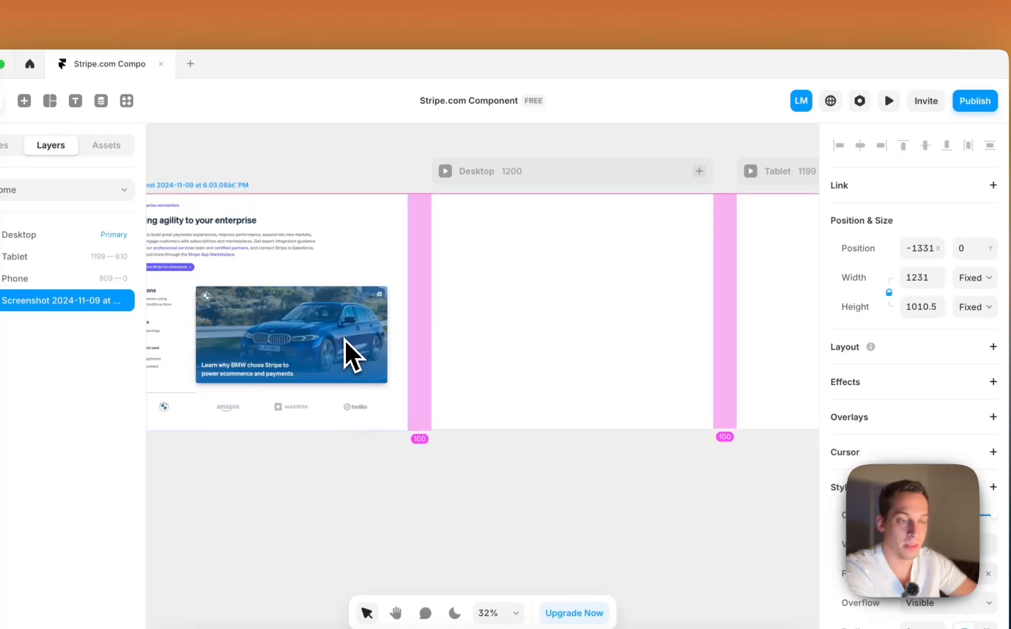
scroll(349, 361, "left", 4)
left_click(348, 176)
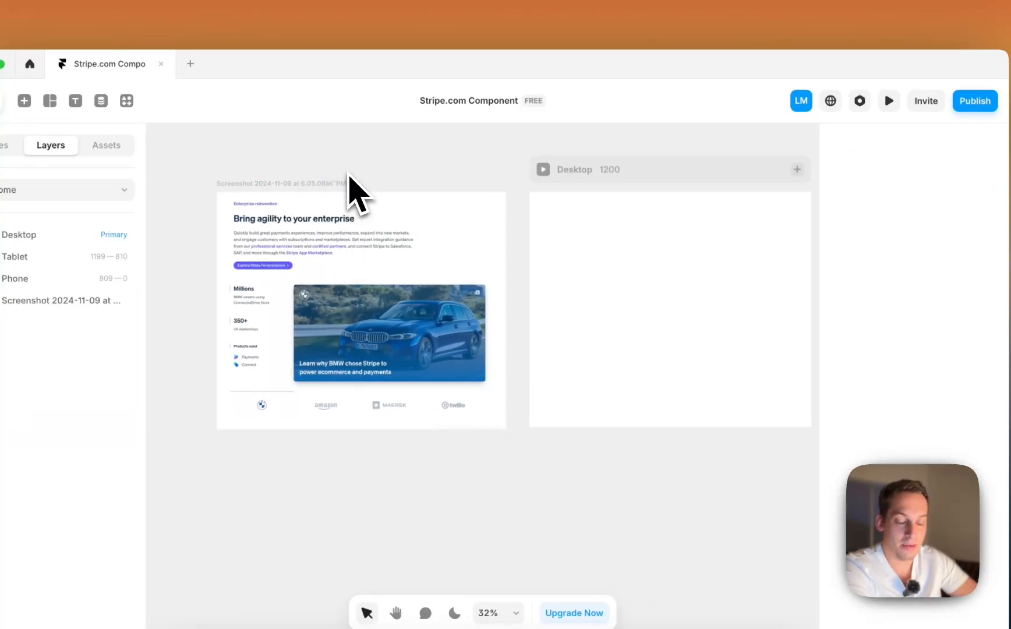
- Rename the reference screenshot's layer as Screenshot Stripe
left_click(337, 244)
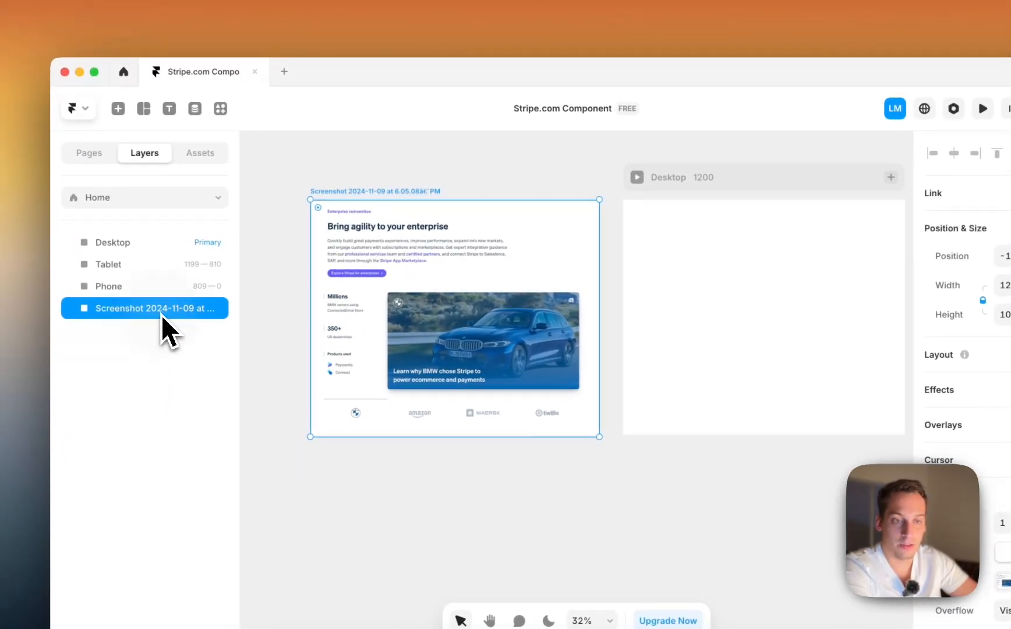
double_click(163, 308)
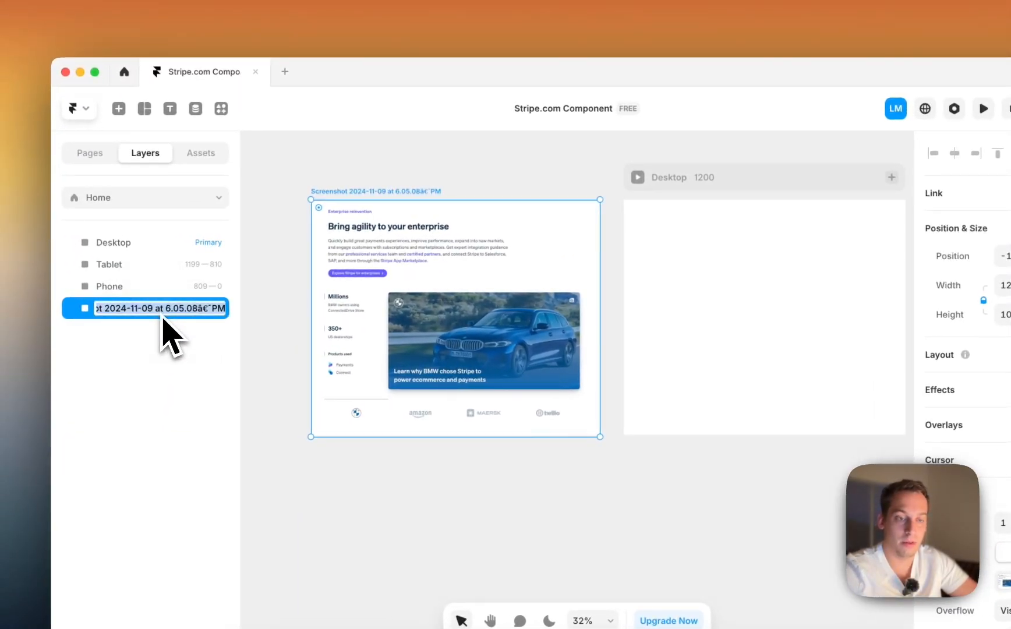
type("Screensh")
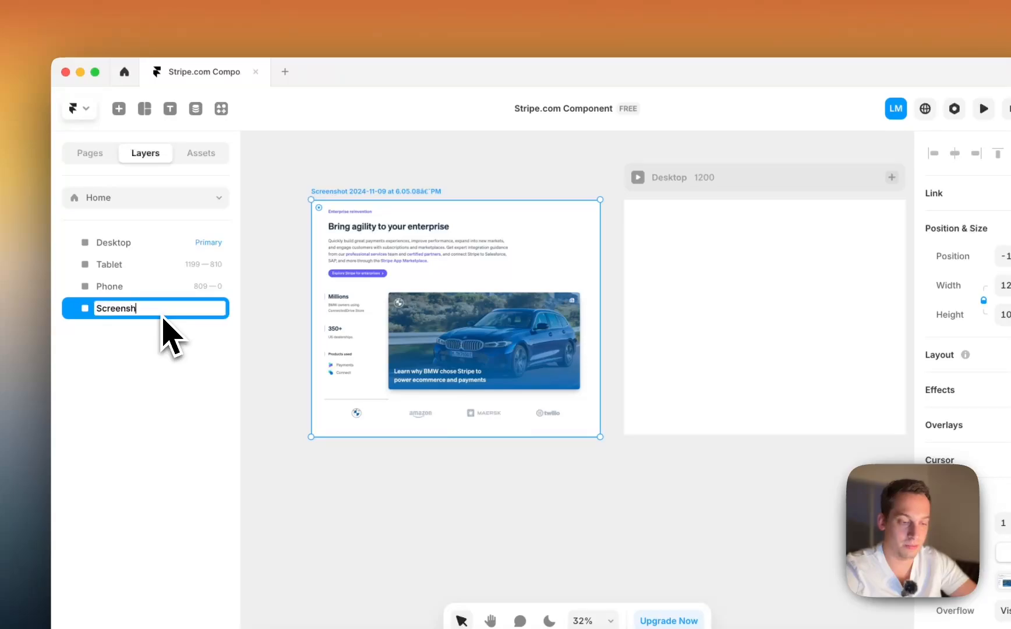
type("ot Stripe")
key("Return")
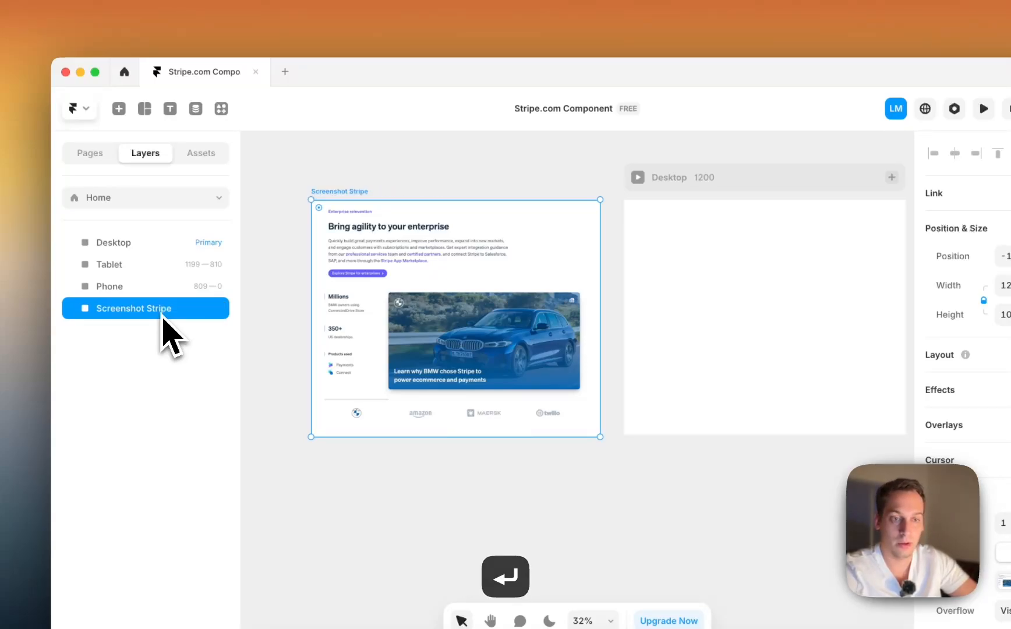
left_click(438, 165)
scroll(441, 166, "right", 3)
scroll(441, 167, "left", 4)
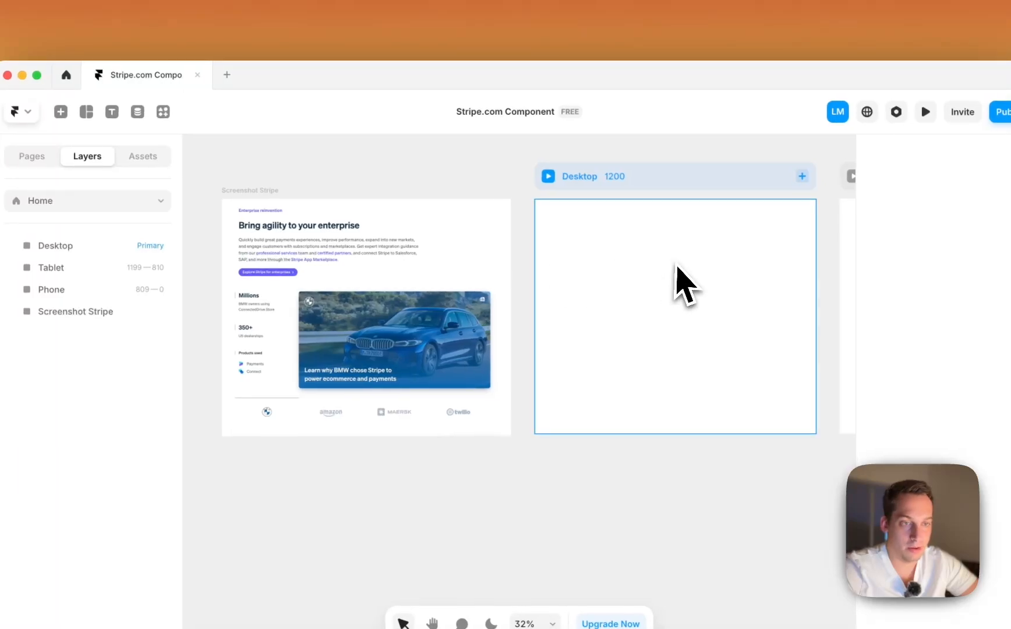
left_click(665, 276)
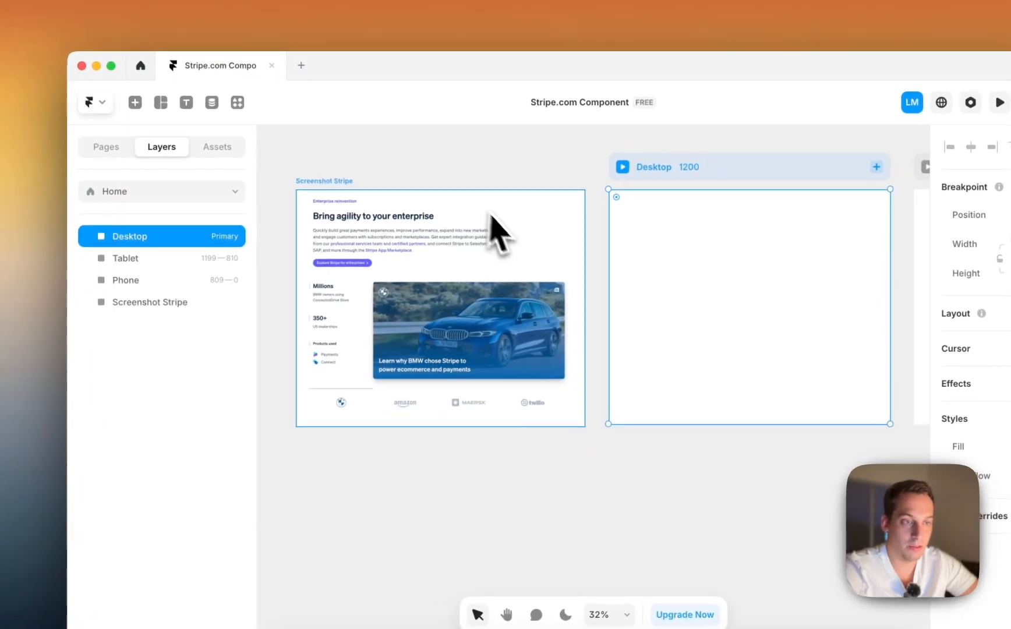
left_click(417, 183)
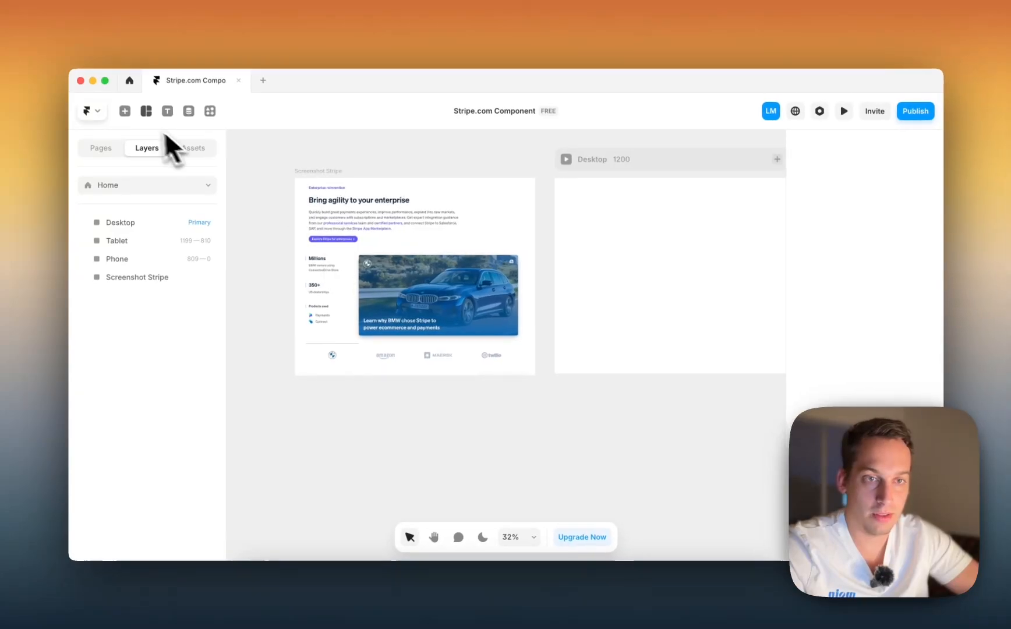
key("f")
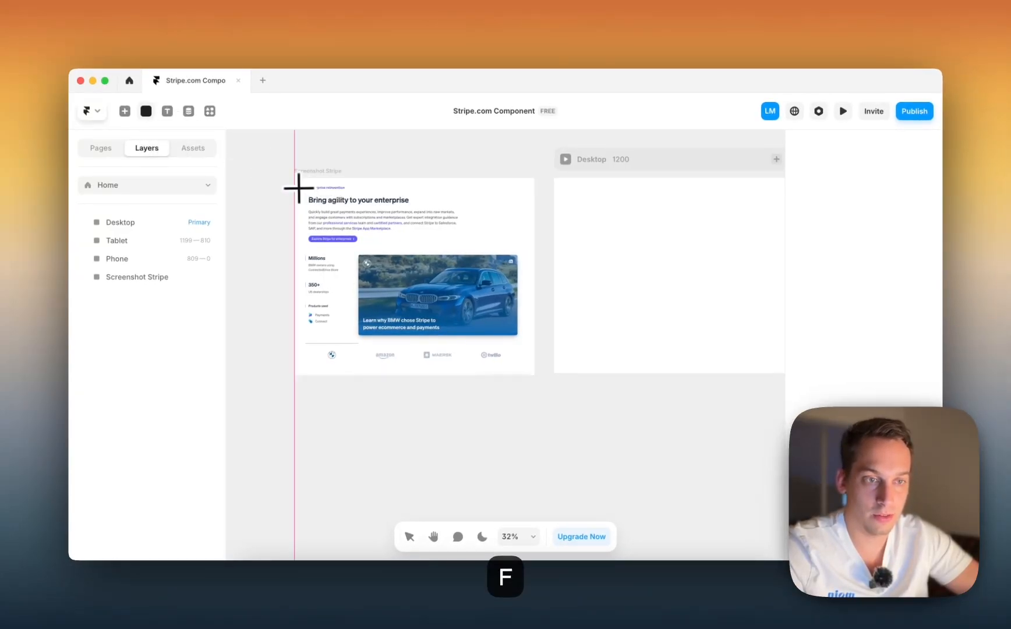
left_click_drag(289, 173, 526, 381)
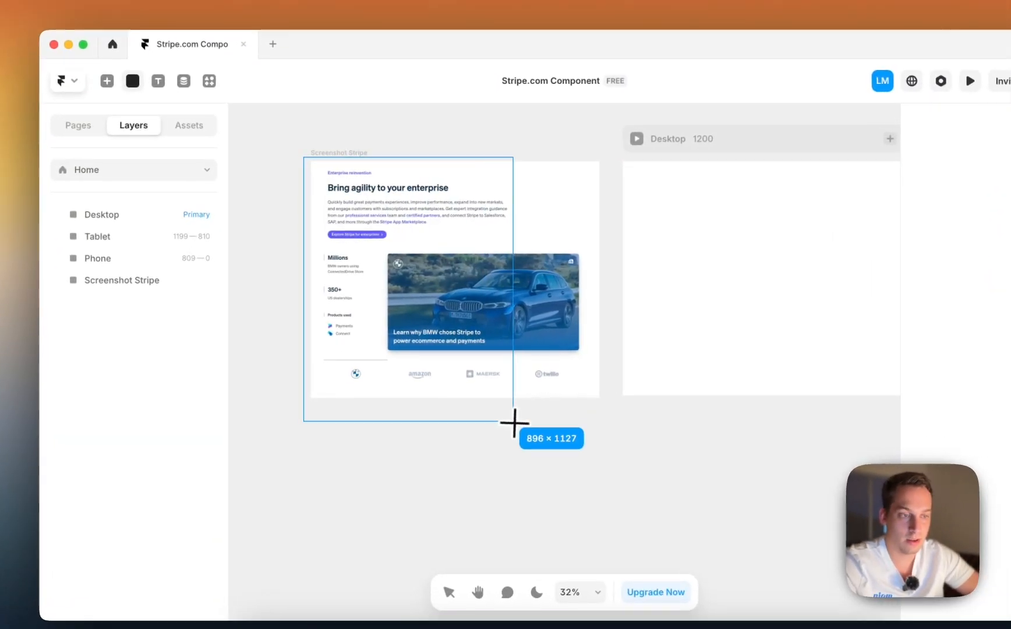
left_click_drag(588, 406, 606, 408)
left_click(460, 294)
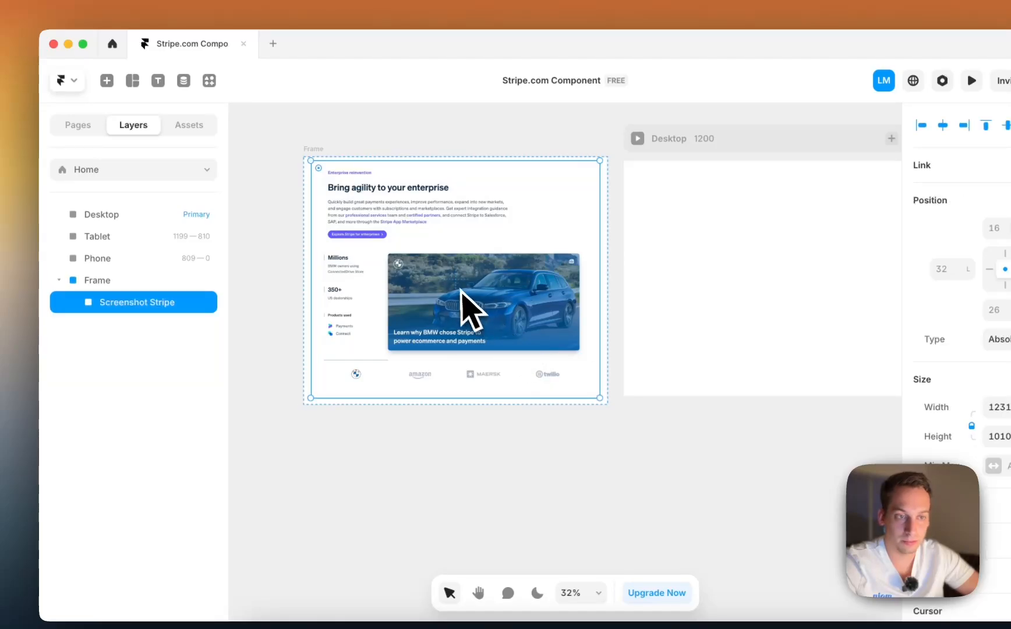
key("super+z")
key("super+z")
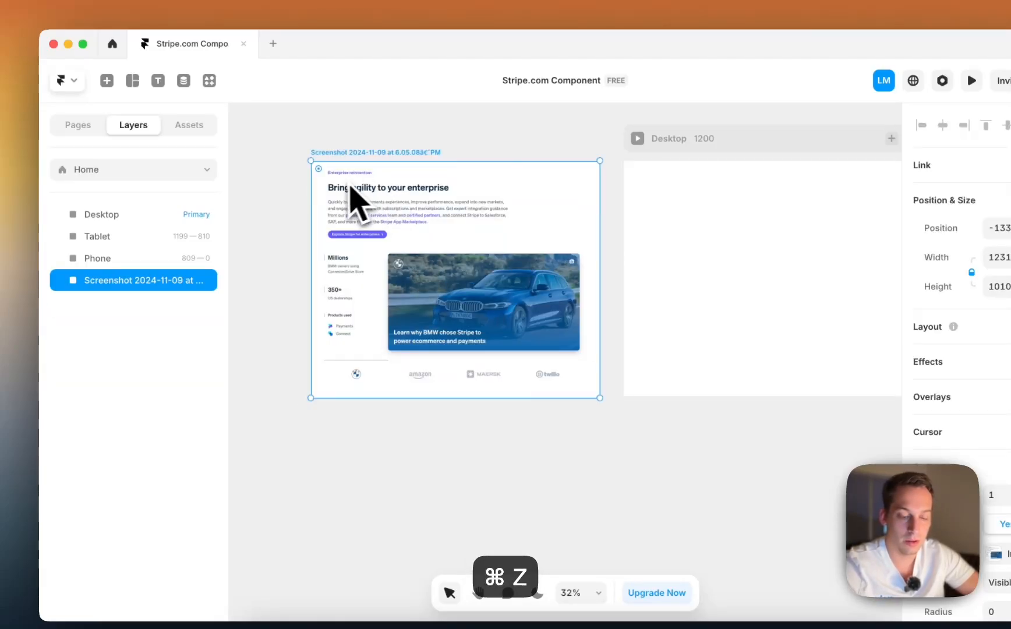
key("super+shift+z")
- Lock the Screenshot Stripe layer
left_click(173, 281)
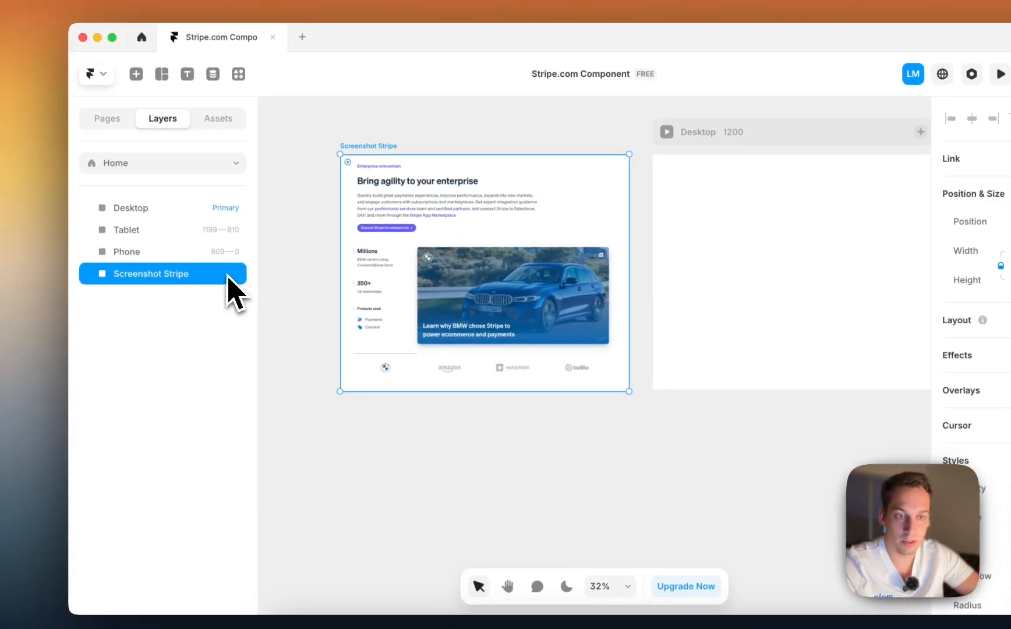
right_click(199, 283)
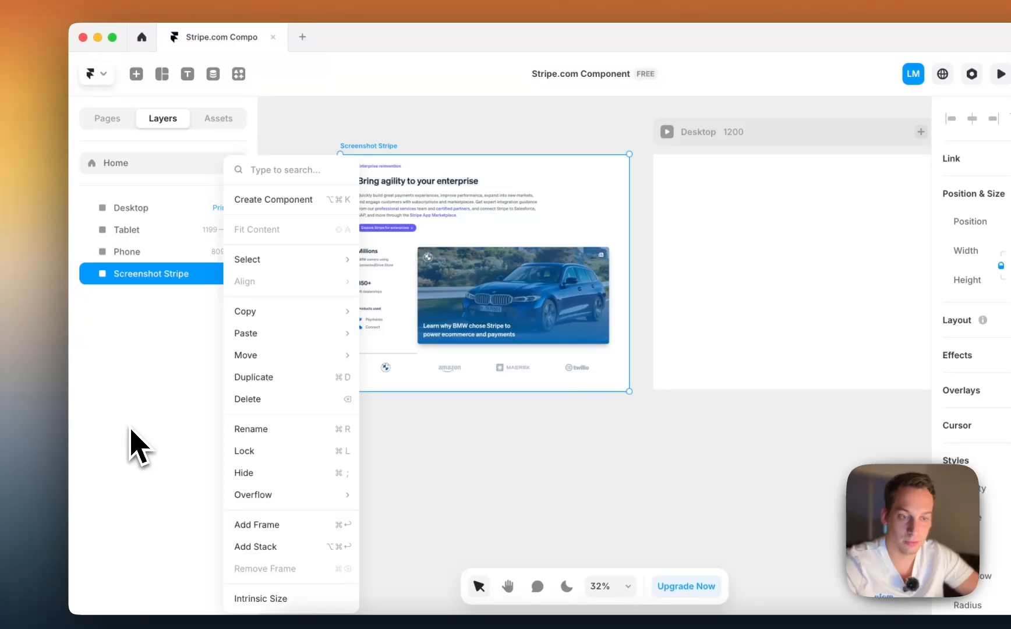
left_click(236, 451)
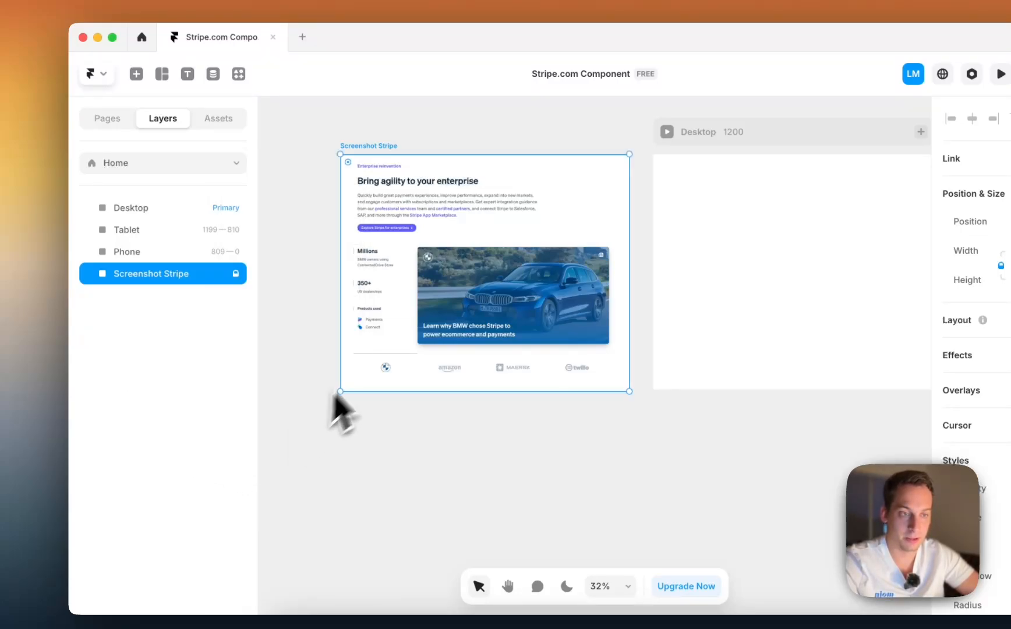
left_click(323, 338)
- Draw a frame of about 1231 × 1011 px exactly covering the locked screenshot and remove its fill
key("f")
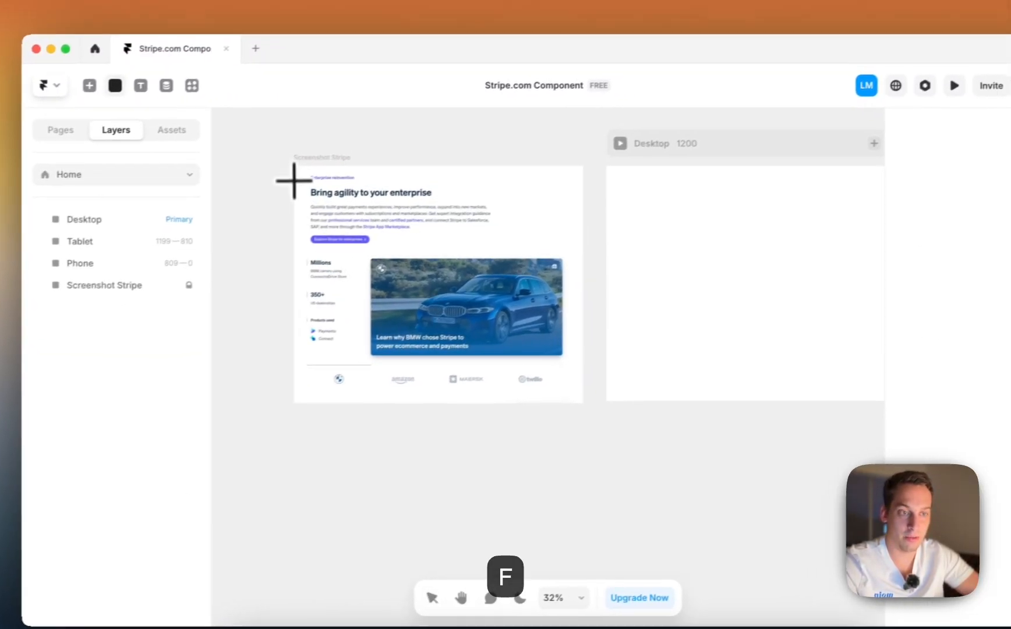
left_click_drag(344, 159, 344, 159)
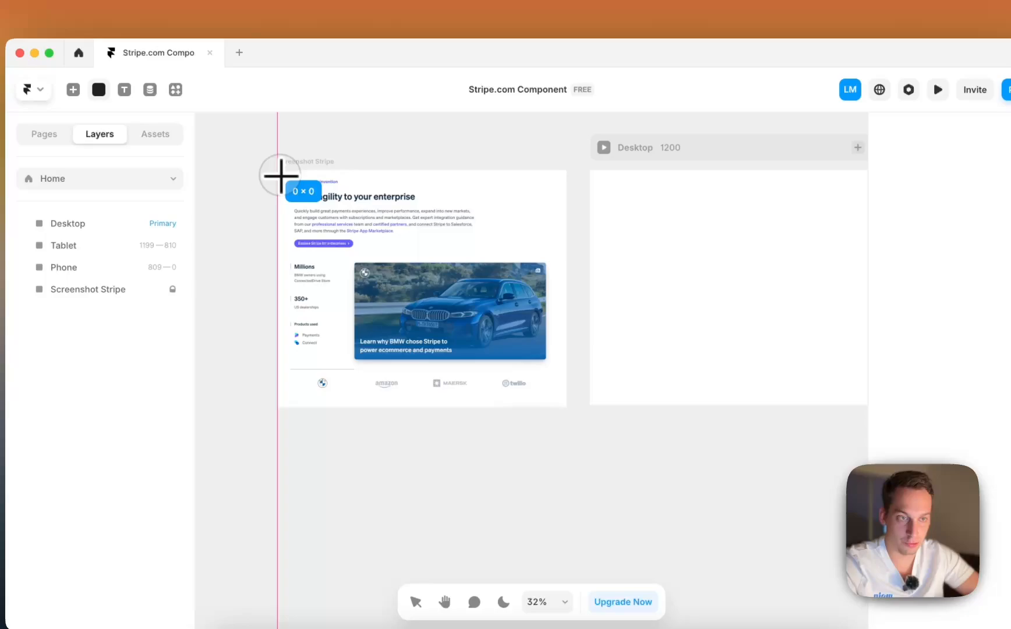
left_click_drag(281, 174, 565, 408)
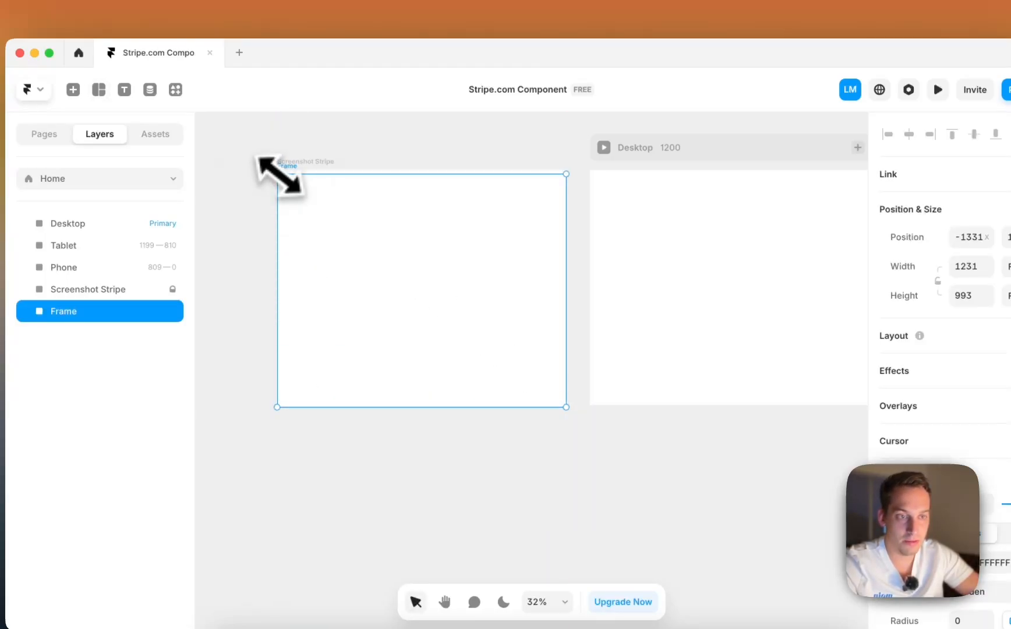
left_click_drag(280, 177, 279, 171)
left_click(925, 508)
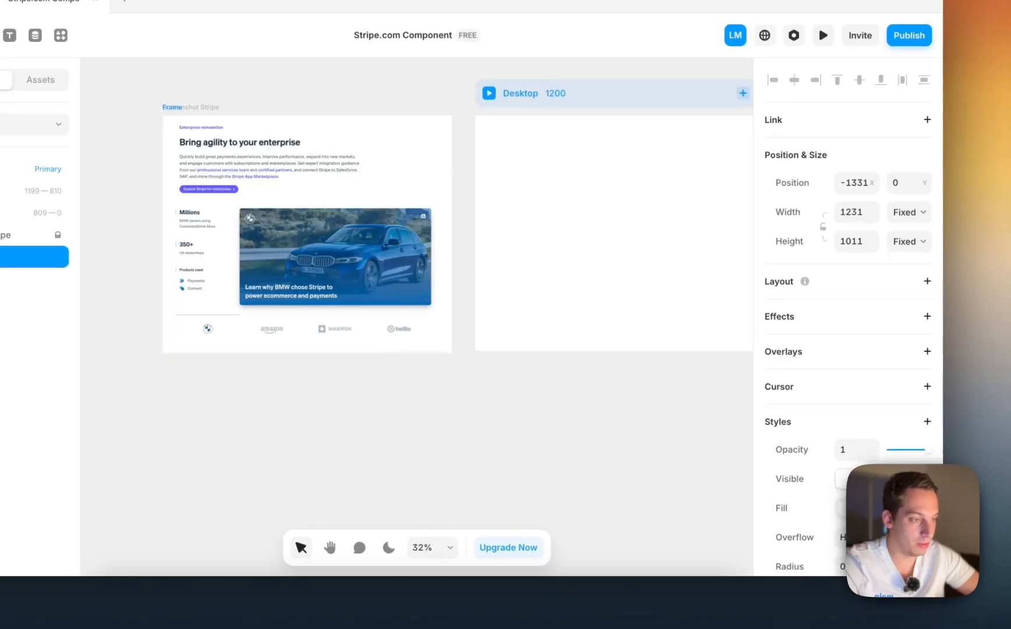
- Give the frame a solid border in blue #1216FF and make the border several pixels thicker
scroll(873, 373, "down", 4)
left_click(845, 412)
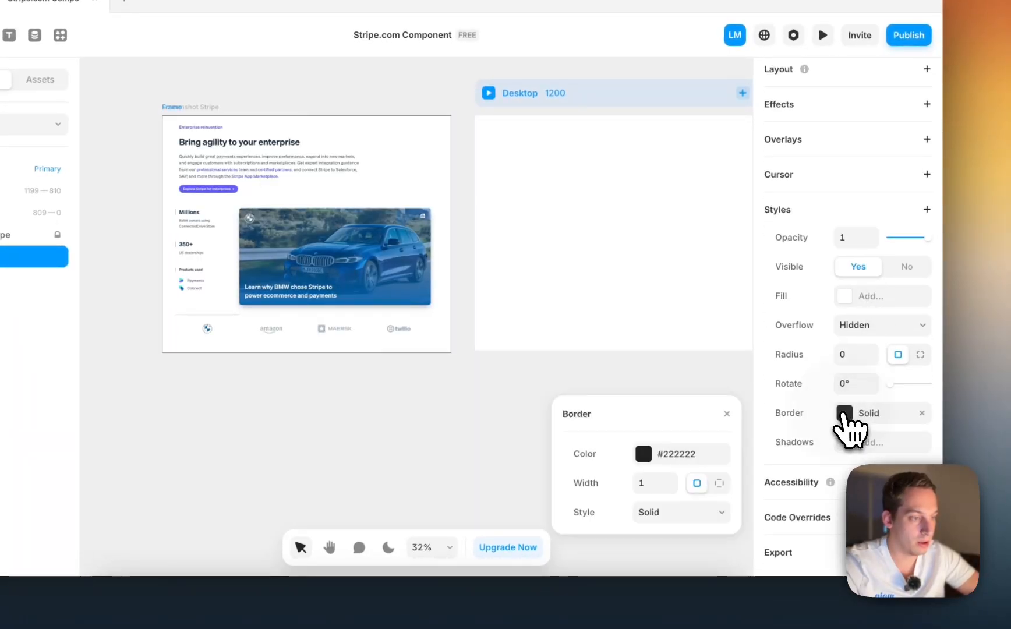
left_click(651, 457)
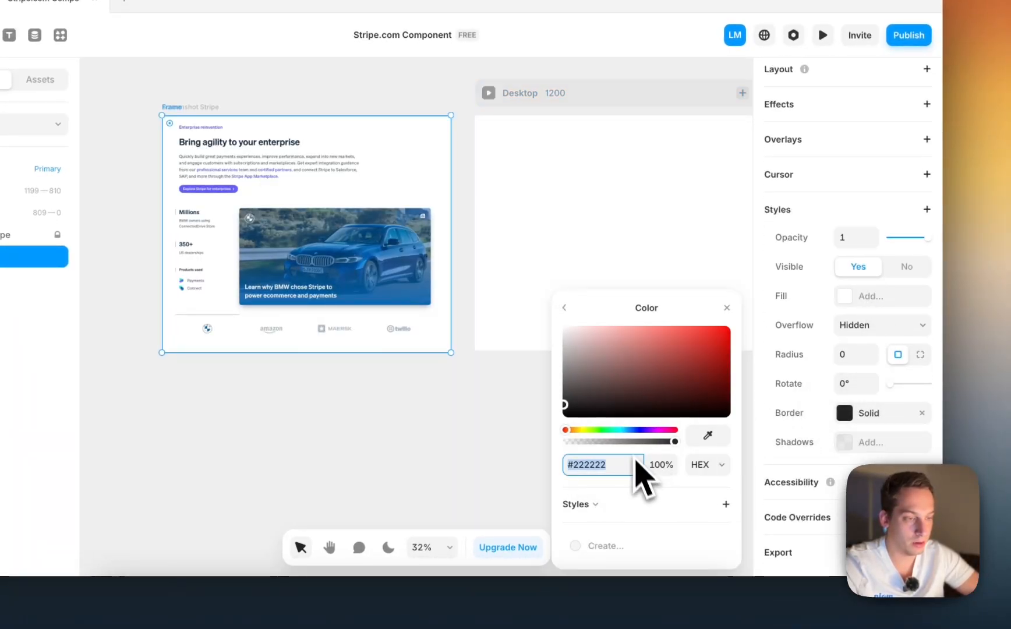
left_click_drag(618, 430, 643, 437)
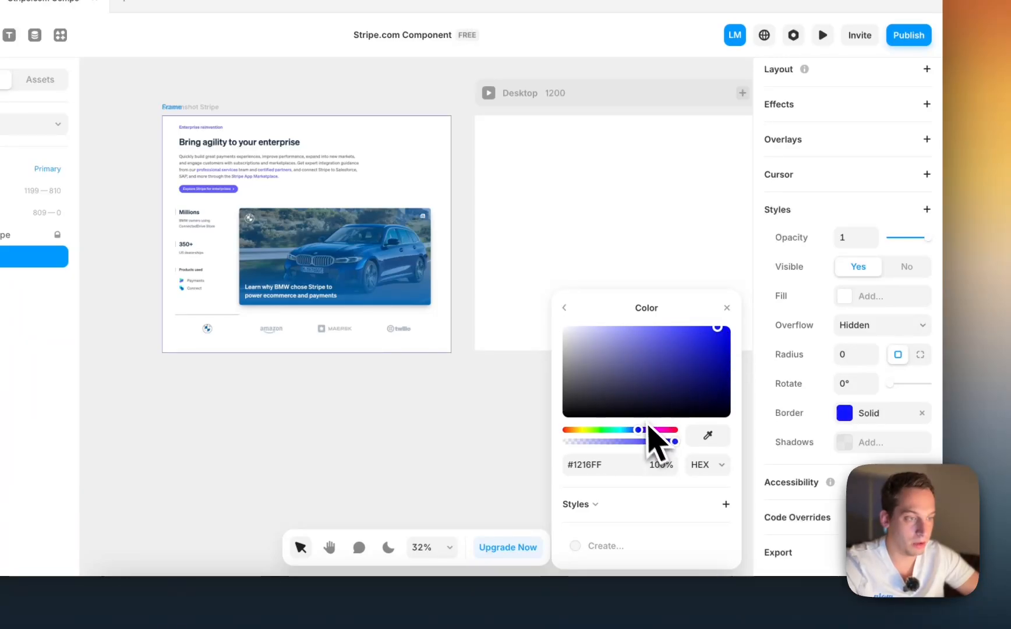
left_click(565, 308)
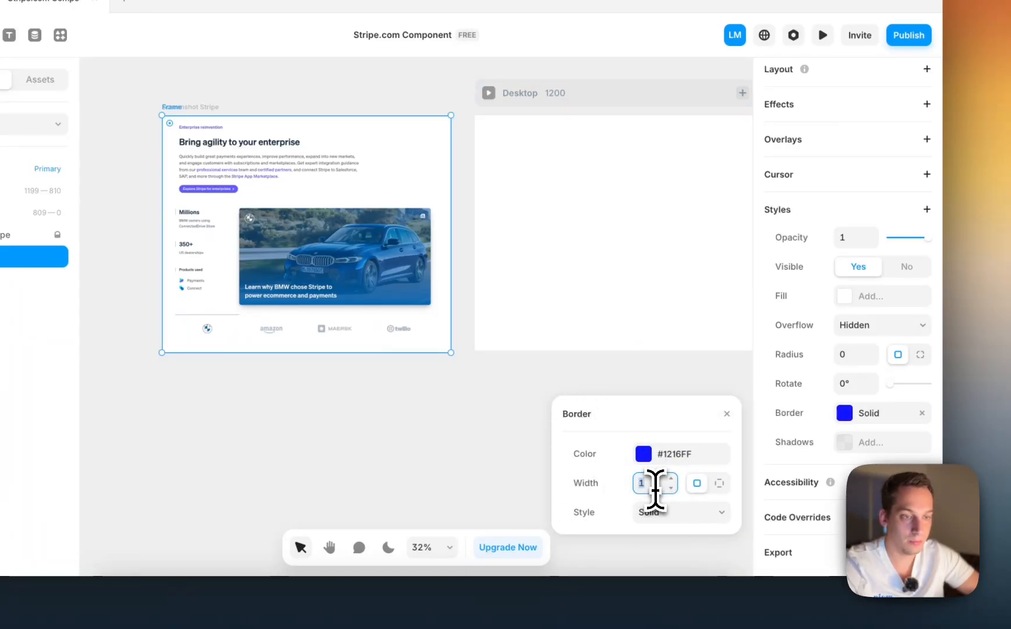
key("shift+Up")
key("Down")
key("Down")
key("Down")
left_click(442, 480)
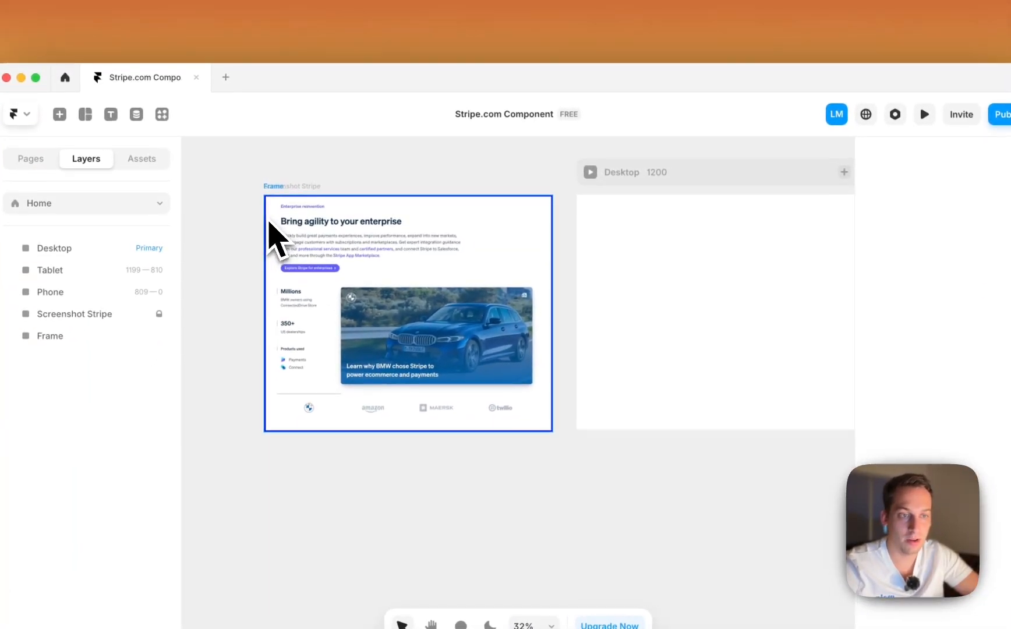
- Duplicate the blue-bordered frame and shrink the copy to about 1176 × 928 px so it fits inside the original
left_click(269, 223)
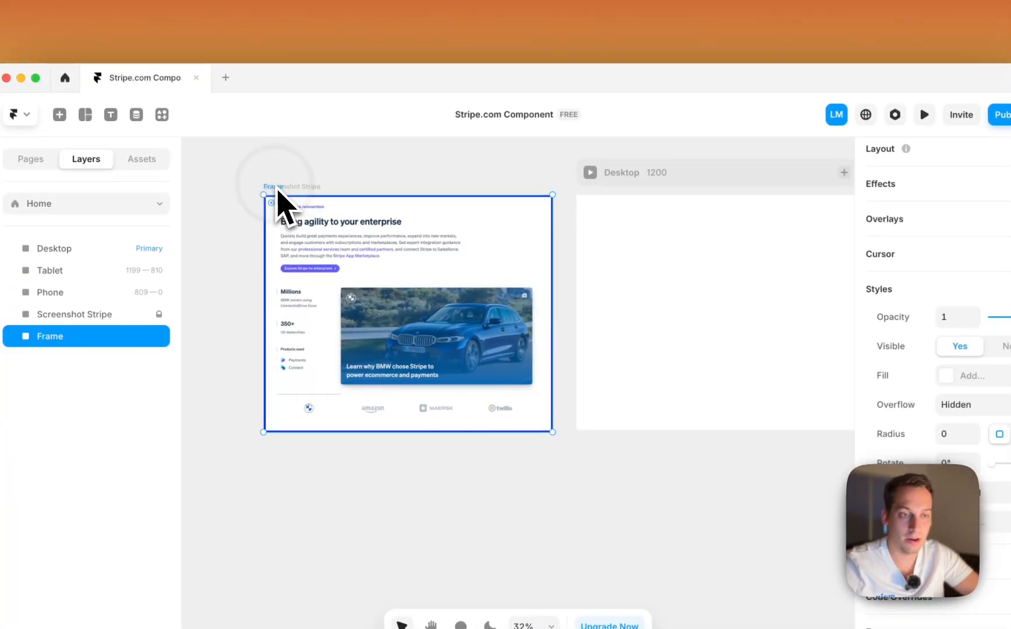
mouse_move(278, 198)
left_mouse_down()
mouse_move(287, 237)
mouse_move(334, 270)
mouse_move(704, 261)
mouse_move(321, 242)
mouse_move(278, 193)
left_mouse_up()
scroll(278, 193, "up", 3)
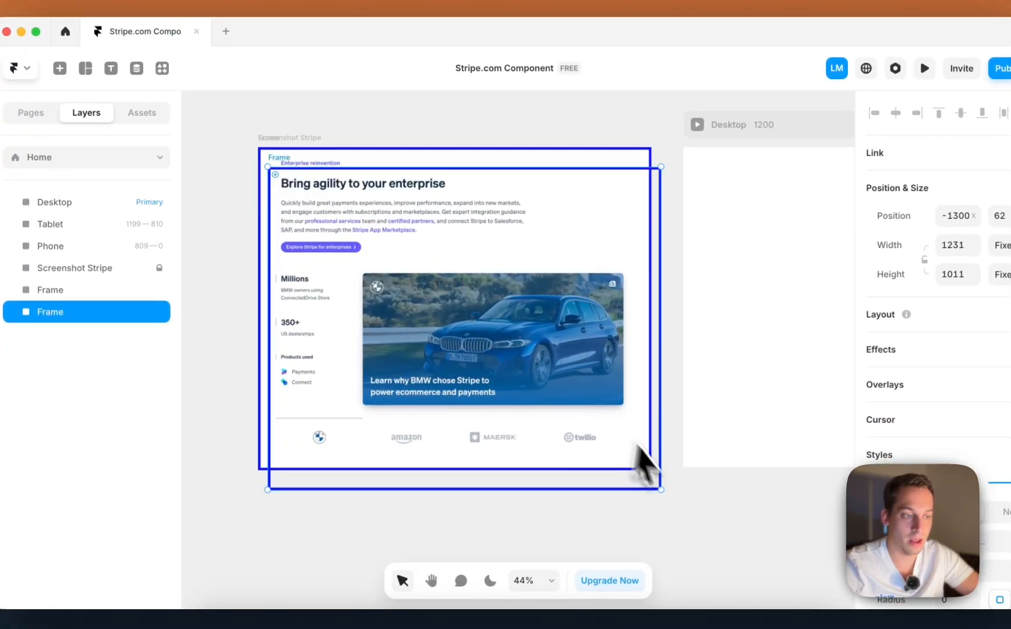
left_click_drag(660, 488, 639, 460)
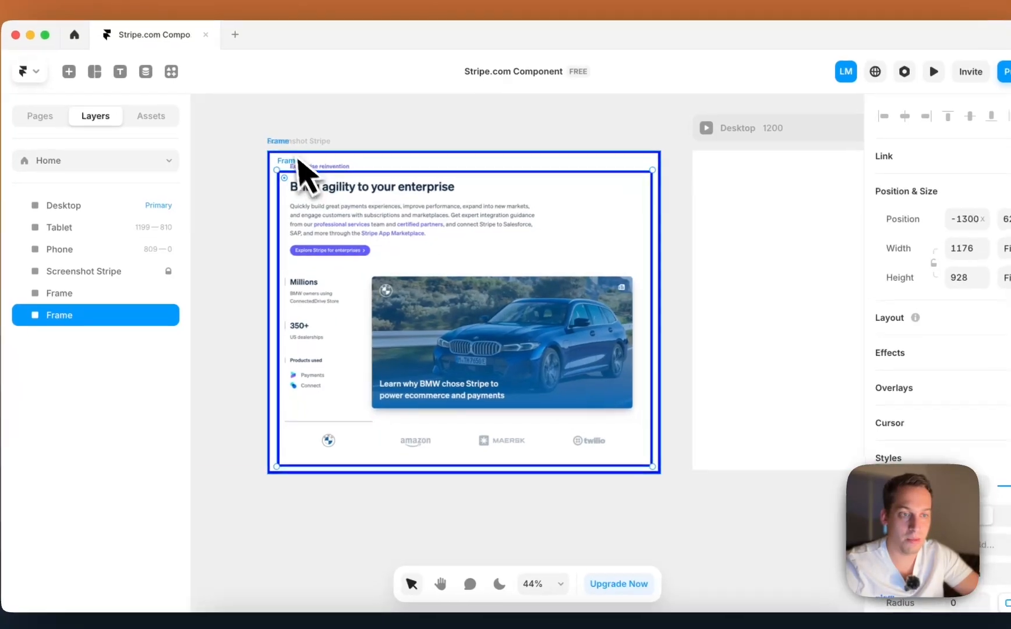
- Nest the smaller frame inside the outer frame about 25 px from its top and extend its height to about 956 px
left_click(298, 161)
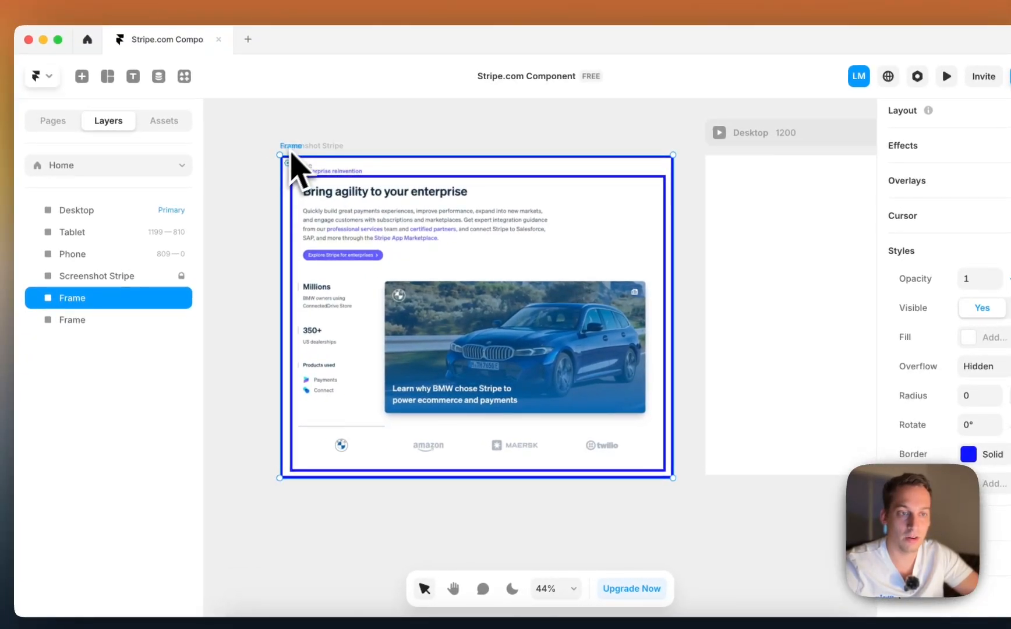
left_click(297, 178)
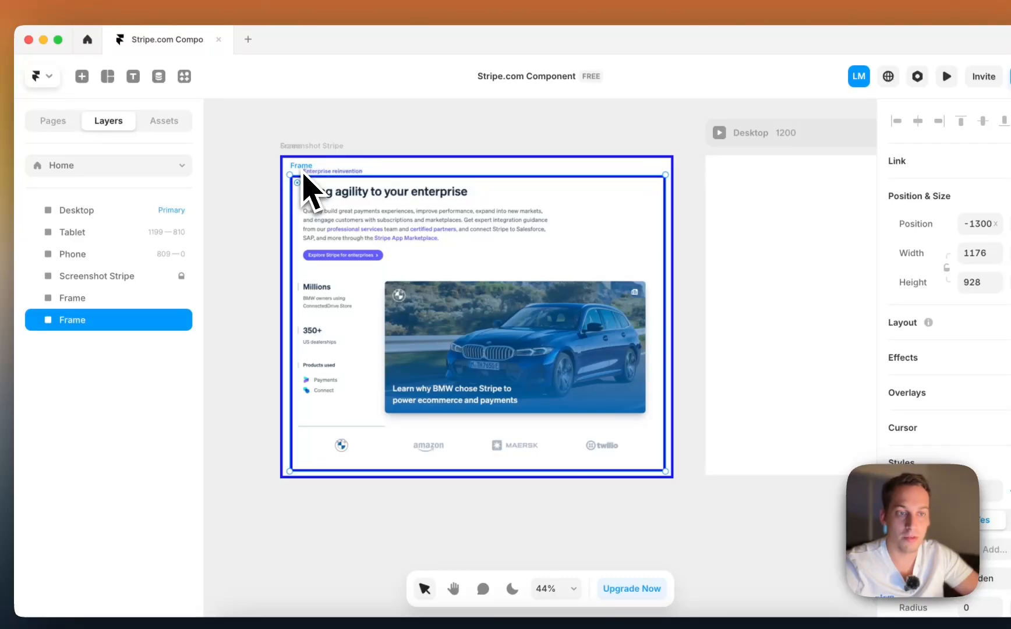
left_click_drag(303, 175, 303, 161)
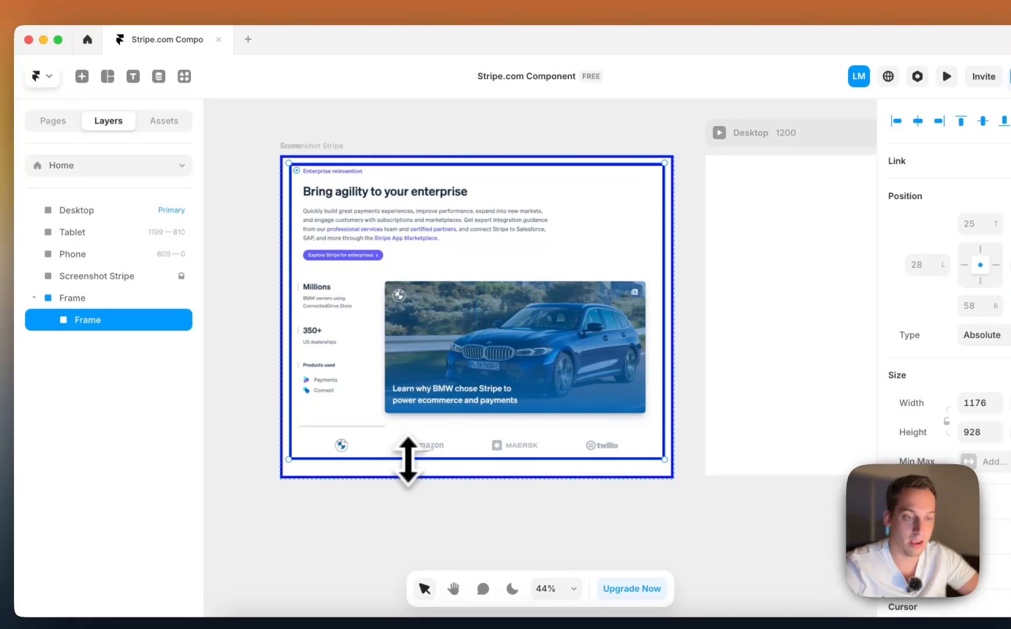
left_click_drag(408, 460, 408, 468)
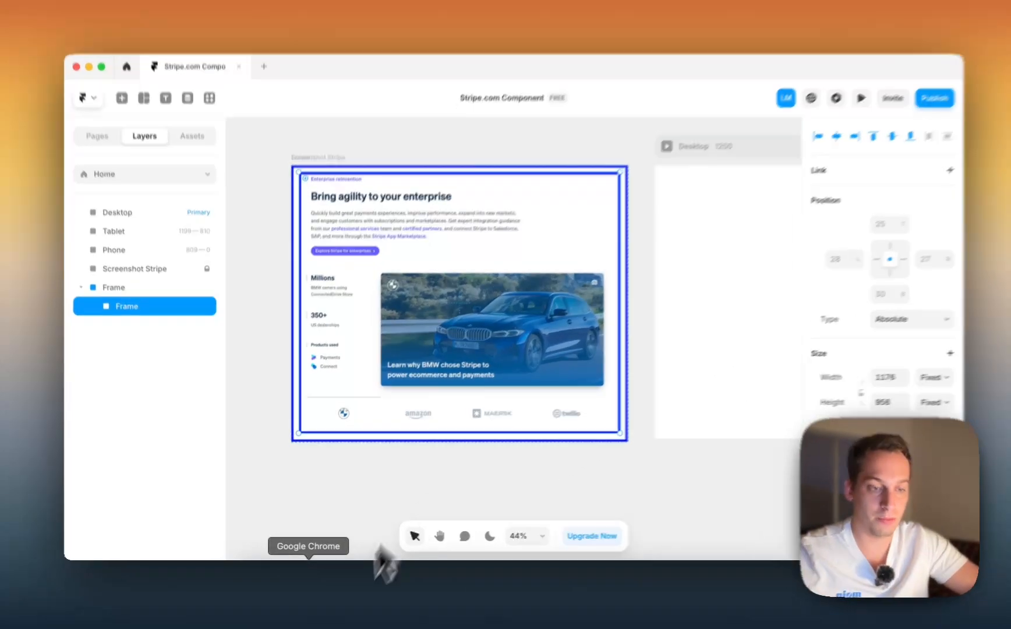
- Switch to the Stripe website in Chrome, zoom out to 25%, and examine how the enterprise section and its neighbours are laid out
left_click(320, 606)
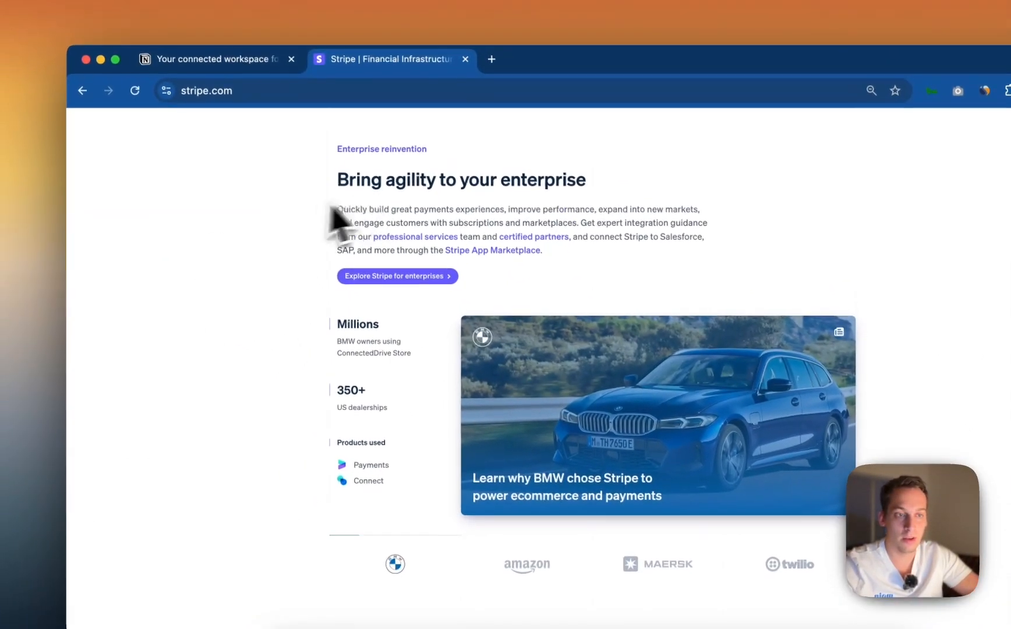
scroll(344, 224, "up", 10)
scroll(349, 226, "down", 10)
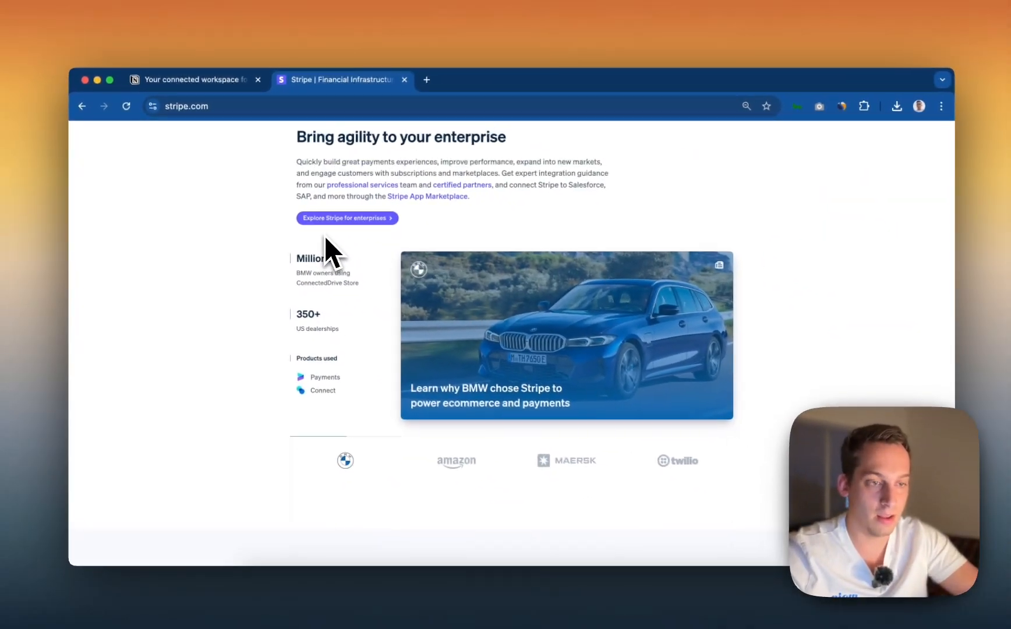
key("super+minus")
key("super+minus")
key("super+minus")
key("super+minus")
key("super+minus")
key("super+minus")
key("super+minus")
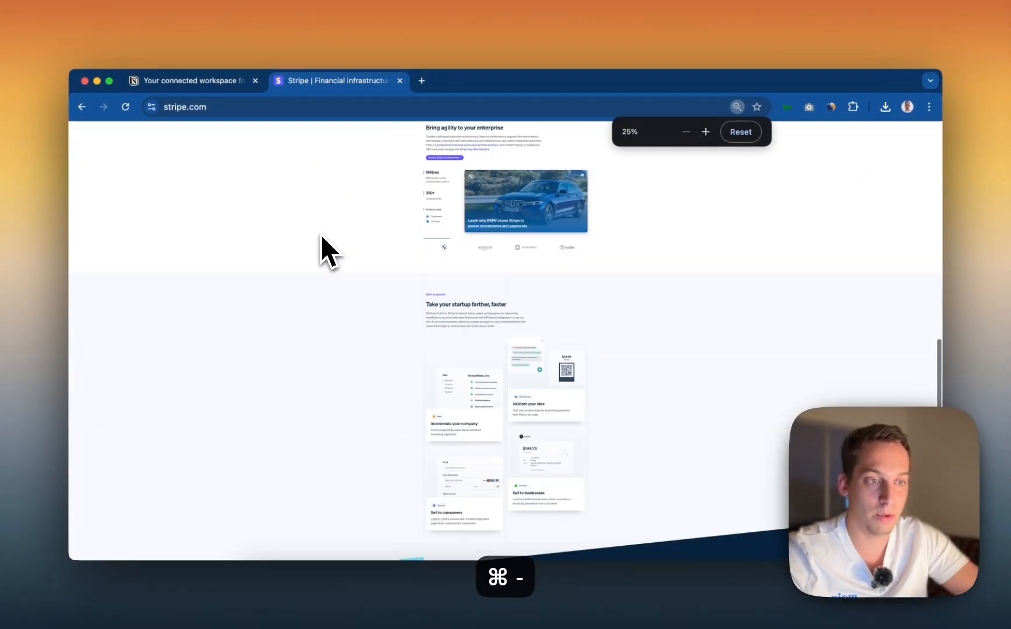
scroll(471, 351, "up", 5)
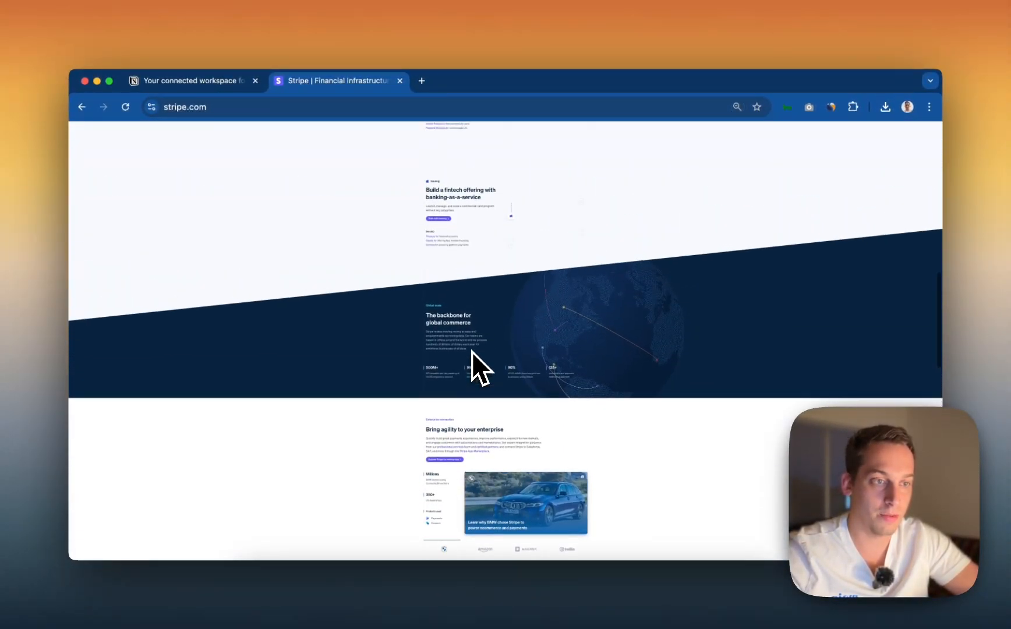
scroll(472, 352, "down", 2)
scroll(472, 351, "up", 1)
scroll(471, 352, "down", 2)
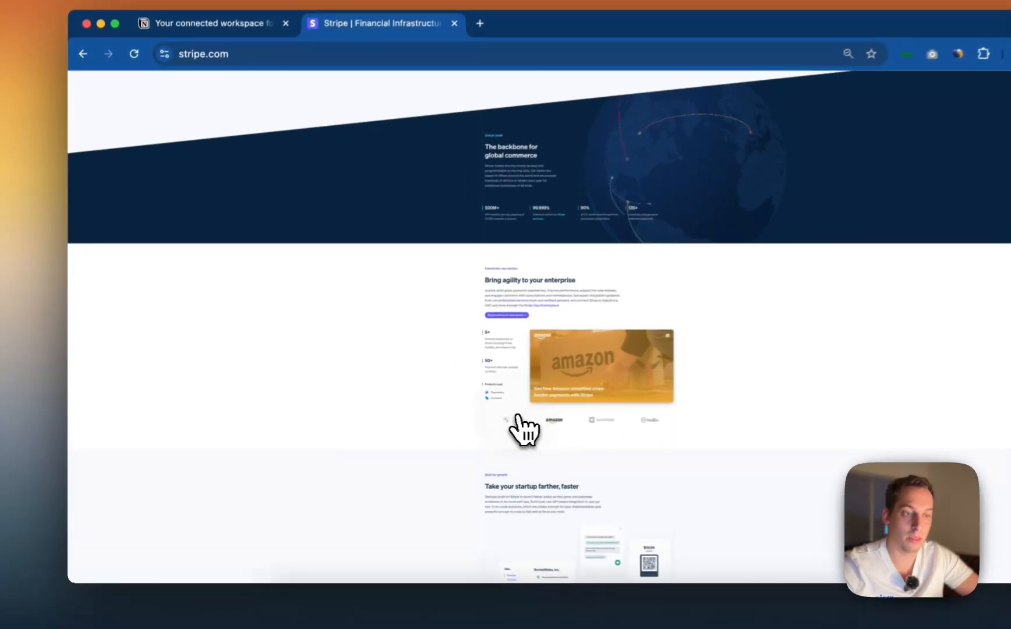
- Show the BMW story in the enterprise section and enlarge the Stripe page to examine the component's details
left_click(442, 417)
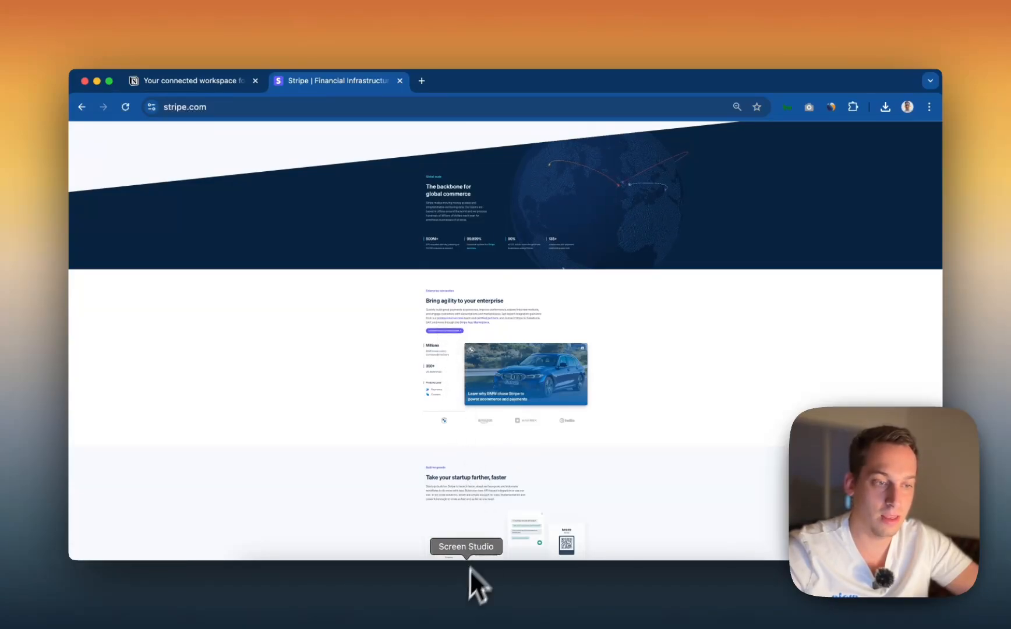
key("super+equal")
key("super+equal")
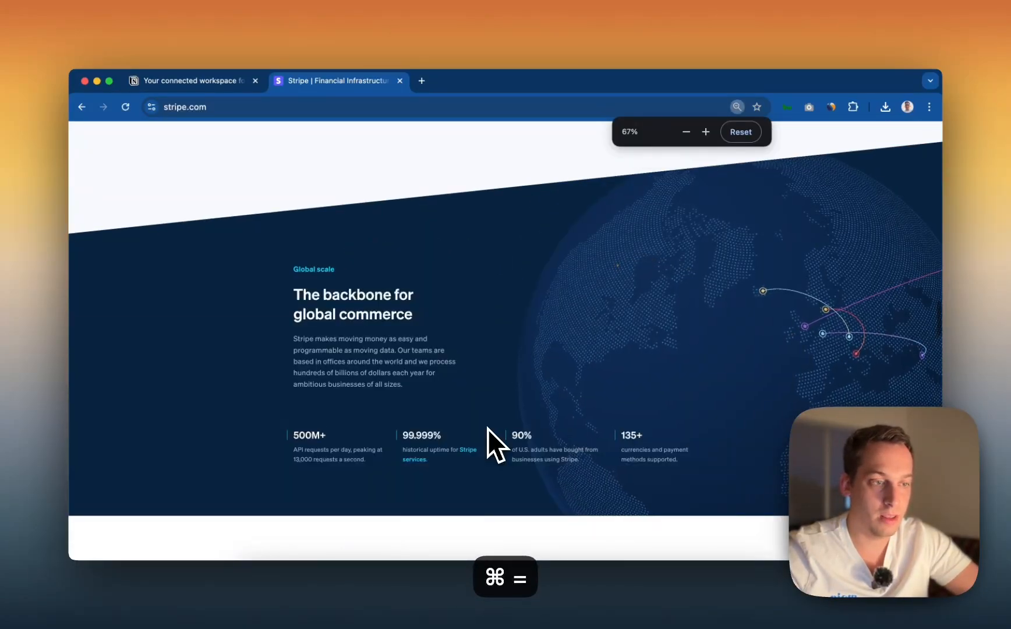
key("super+equal")
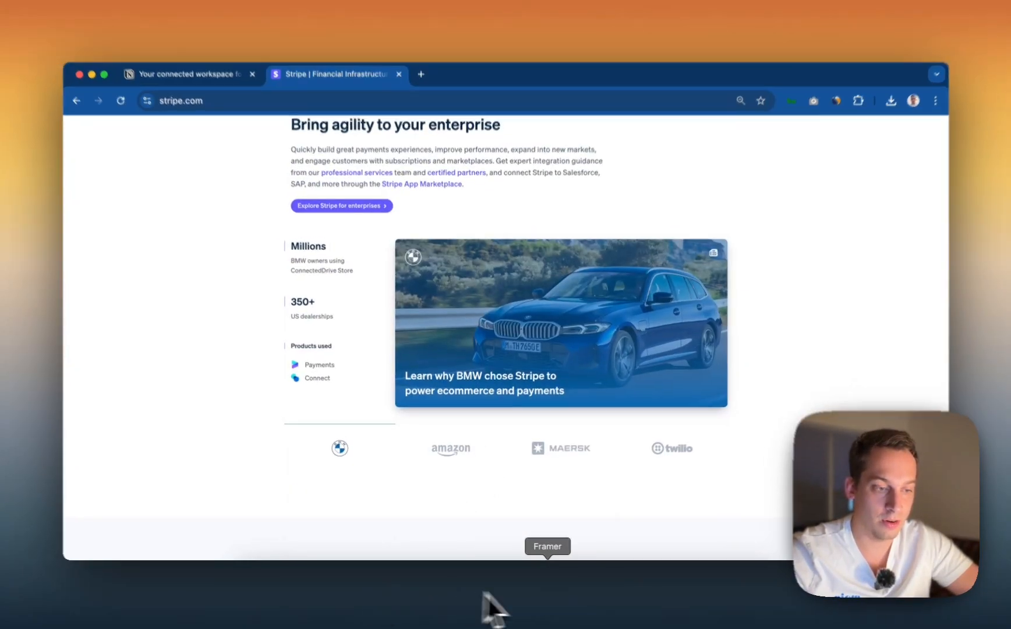
- Switch back to Framer, rename the inner blue frame Max Width and rename the outer one Parent
left_click(544, 609)
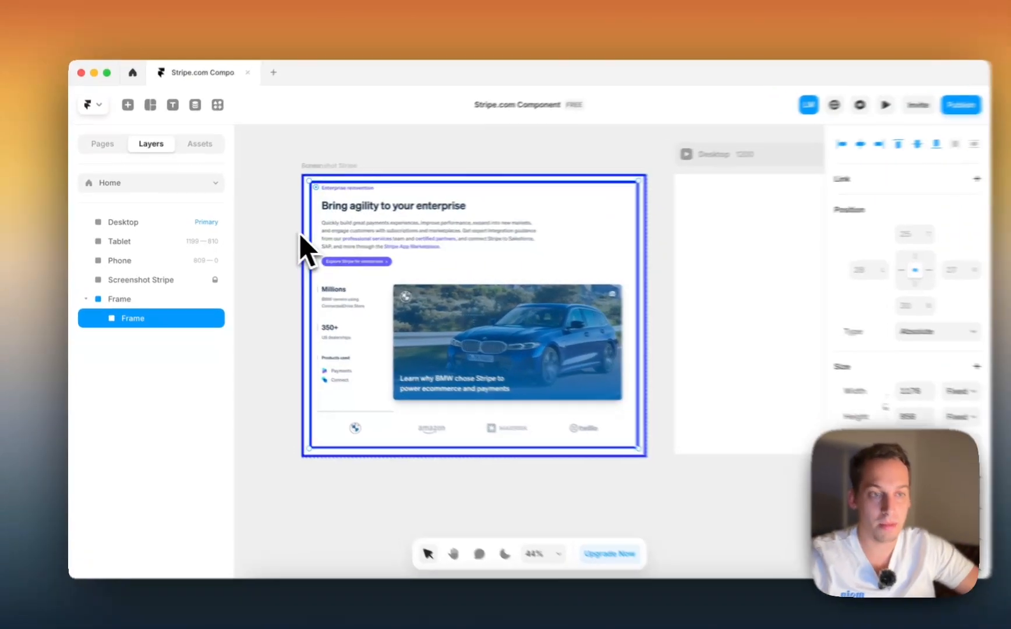
left_click(286, 233)
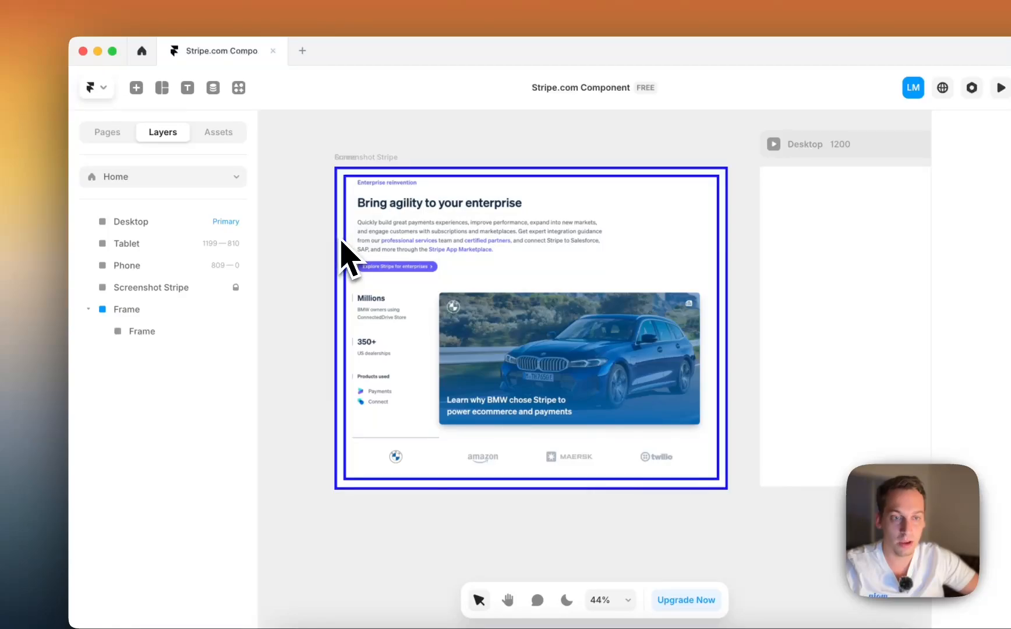
left_click(143, 331)
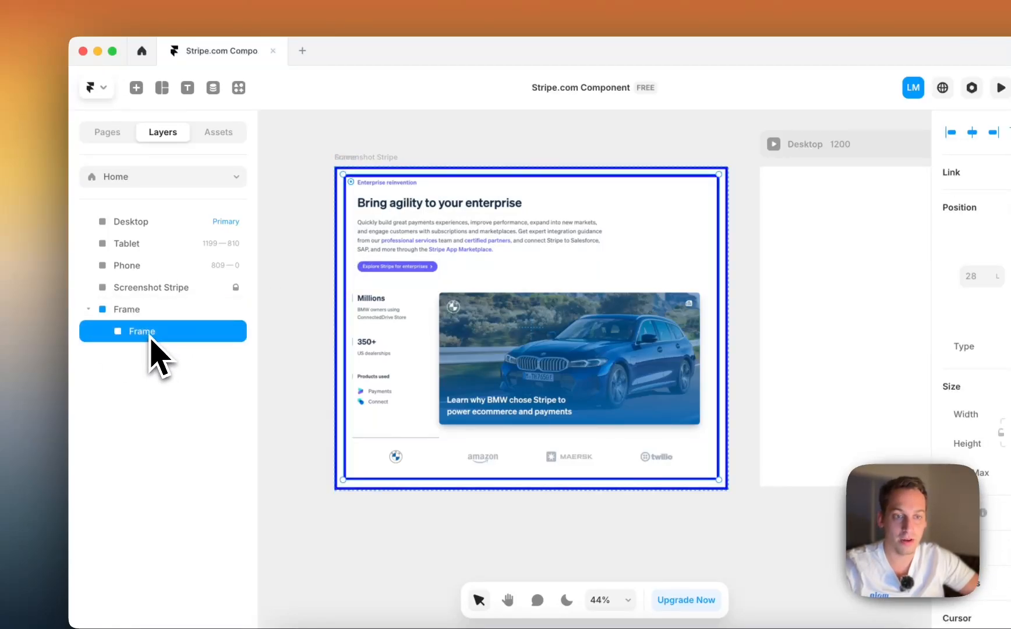
type("Max Wid")
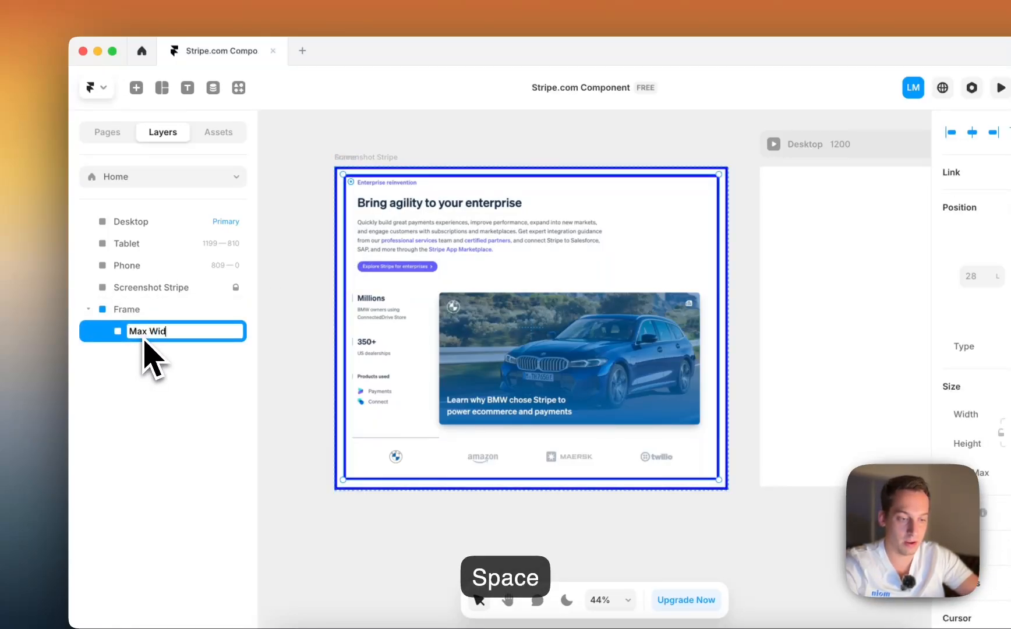
type("th")
key("Return")
left_click(119, 316)
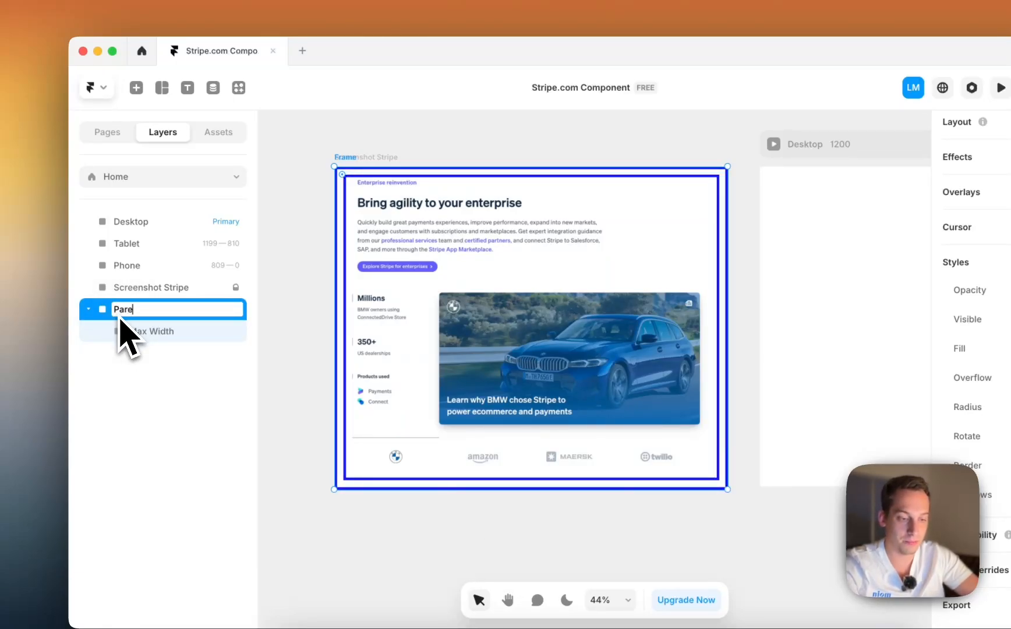
- Duplicate the Max Width frame with a slight offset and change the copy's border colour to cyan #12D4FF
left_click(348, 201)
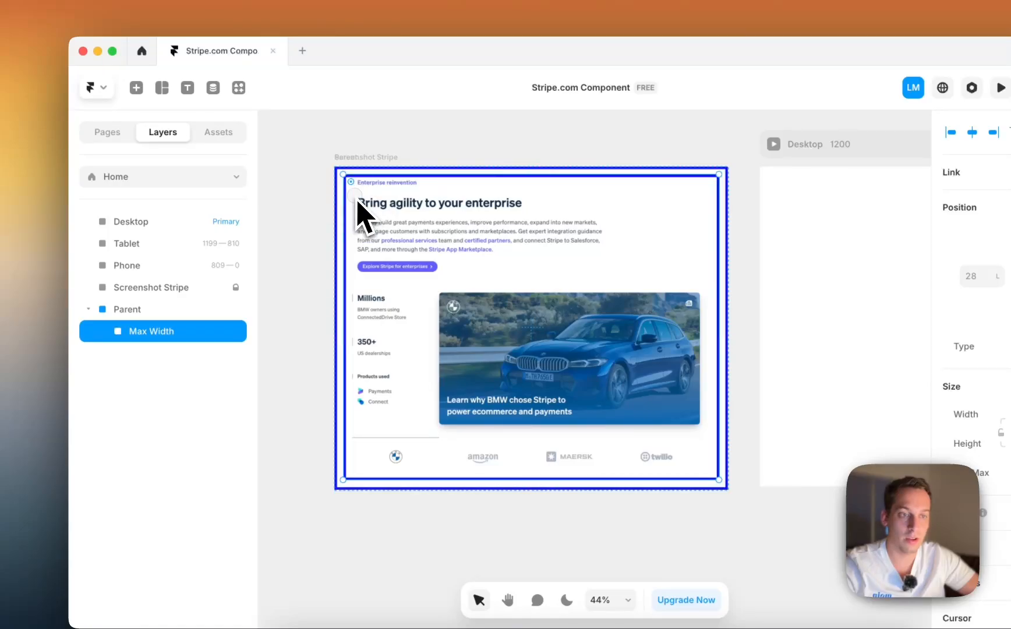
mouse_move(357, 200)
left_mouse_down()
mouse_move(383, 213)
mouse_move(367, 206)
left_mouse_up()
scroll(999, 586, "down", 1)
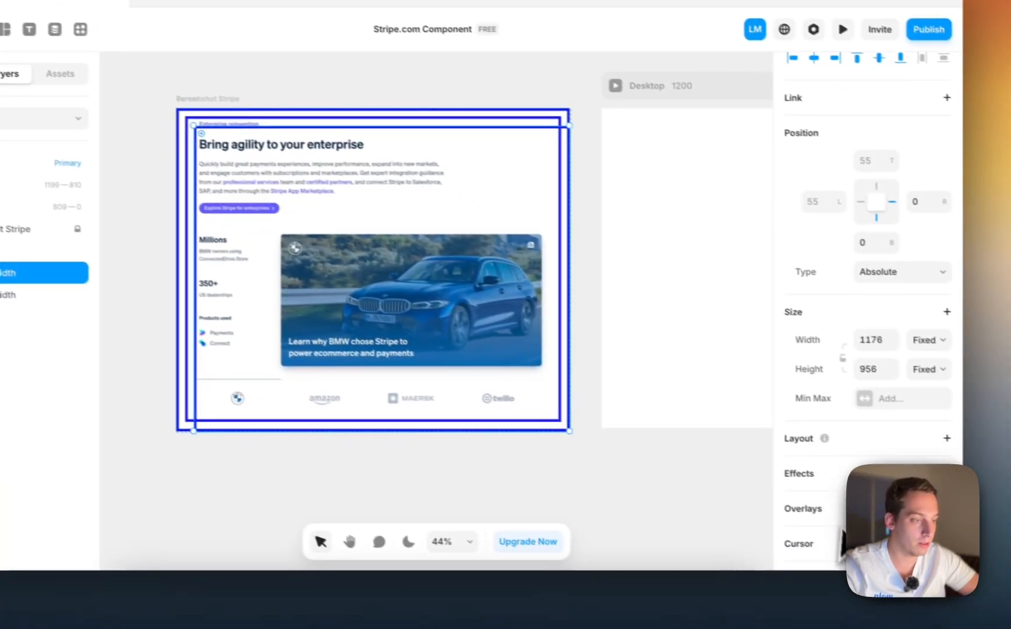
scroll(867, 291, "down", 7)
left_click(864, 338)
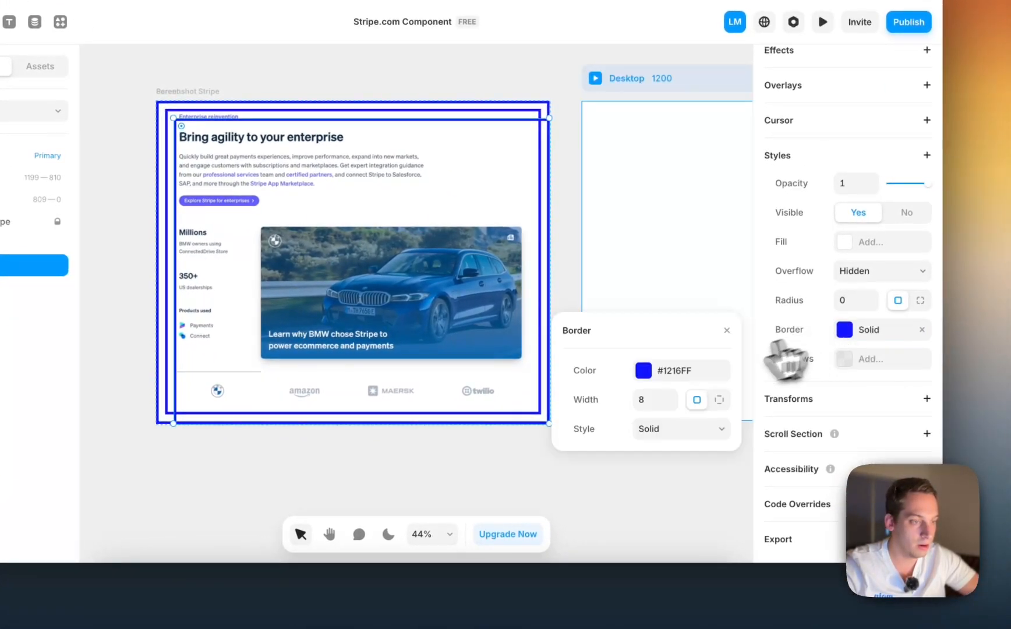
left_click(653, 373)
left_click_drag(638, 416, 630, 420)
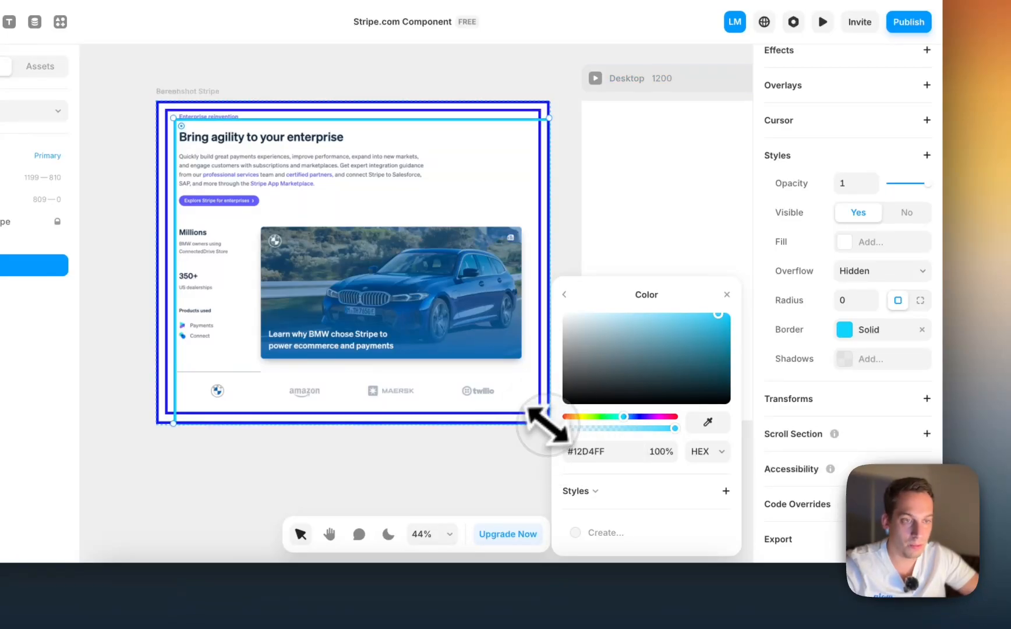
- Resize the cyan frame to about 1116 × 302 px around the intro text and duplicate it below, about 586 px high, around the story and logos
left_click_drag(548, 424, 530, 211)
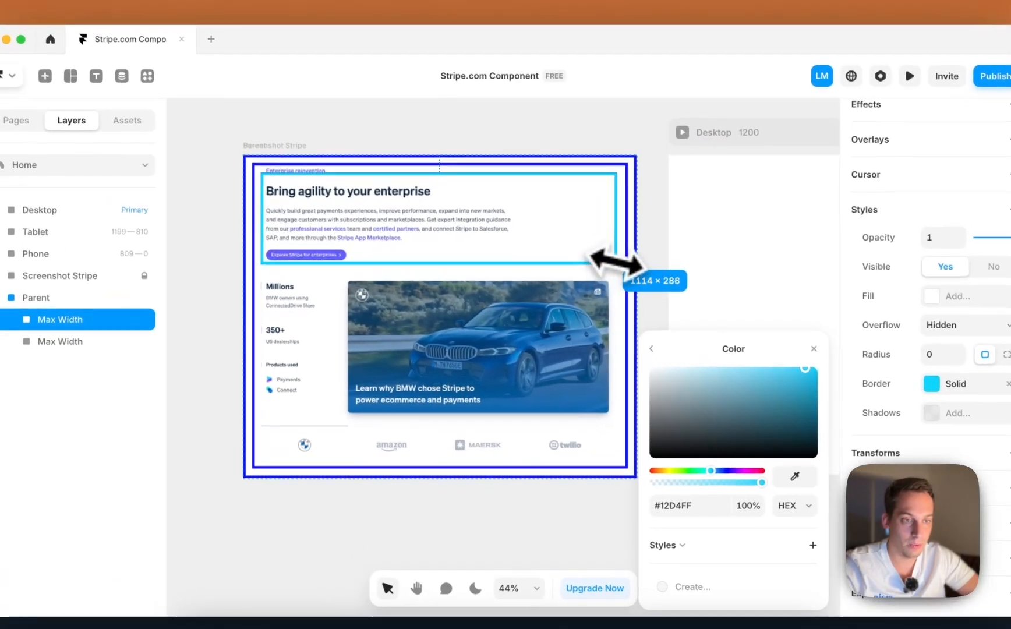
left_click_drag(617, 262, 627, 275)
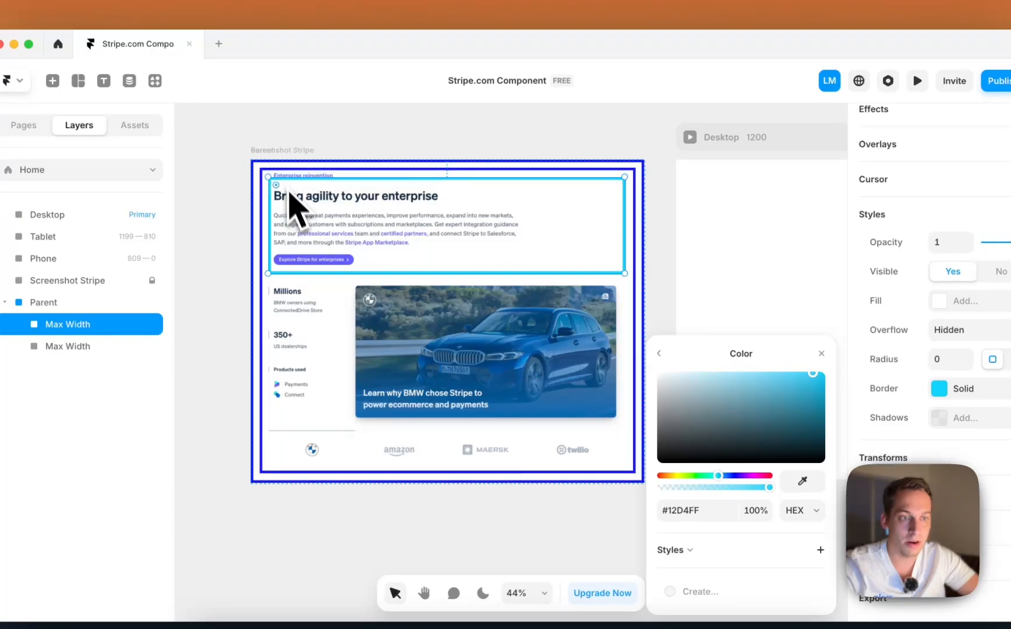
left_click_drag(301, 223, 297, 322)
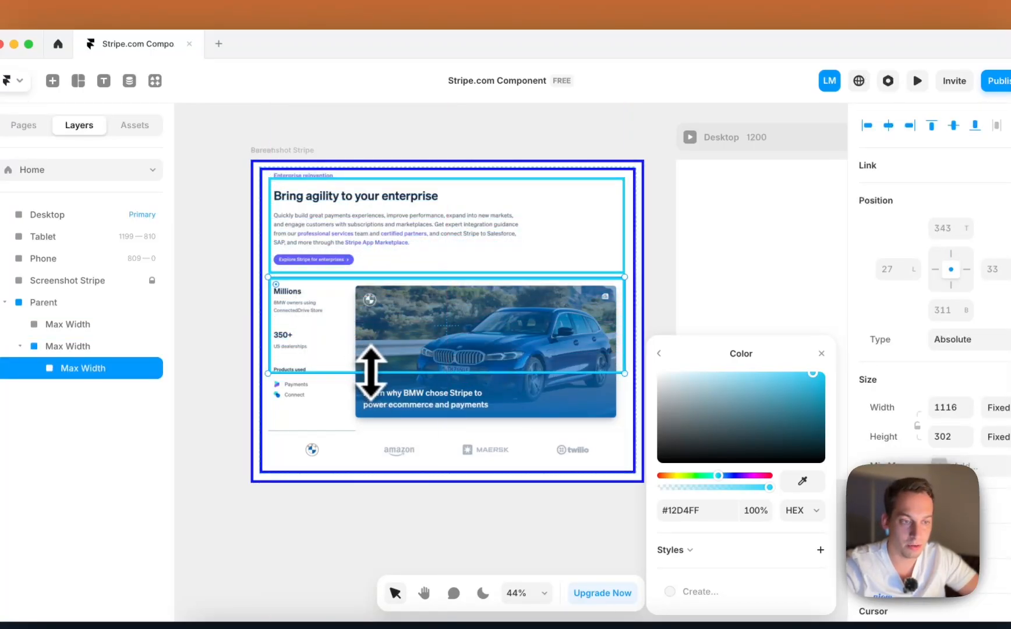
left_click_drag(371, 371, 373, 461)
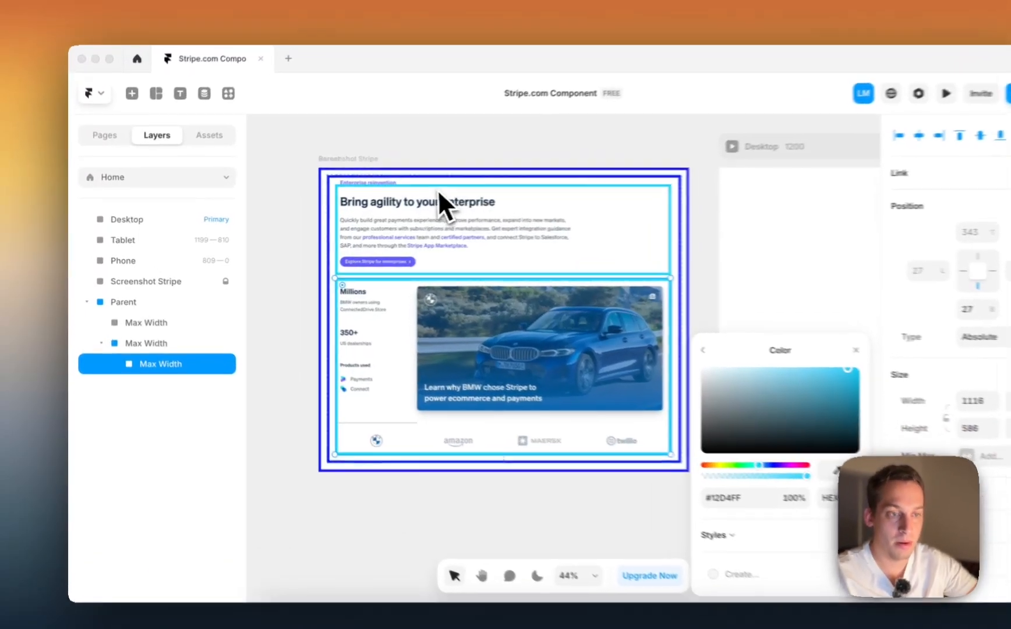
left_click(417, 193)
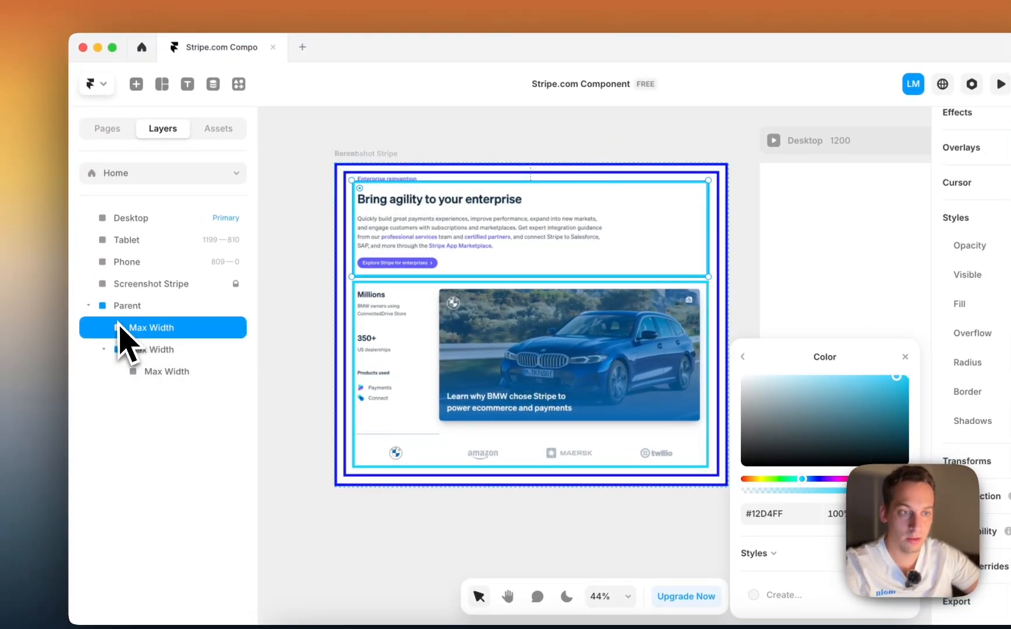
left_click(174, 351)
left_click(153, 372)
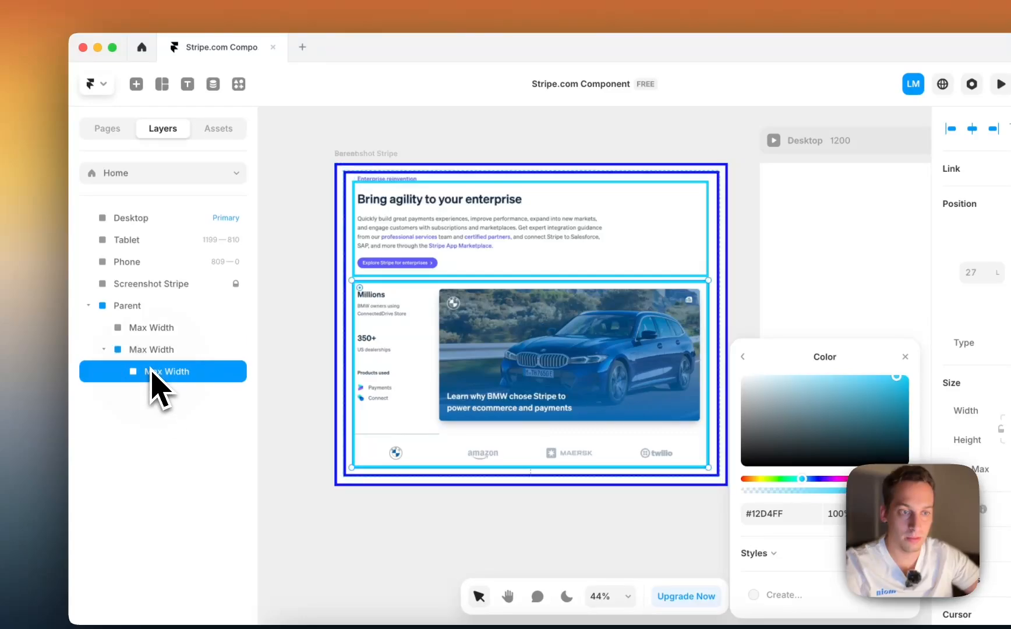
left_click(356, 276)
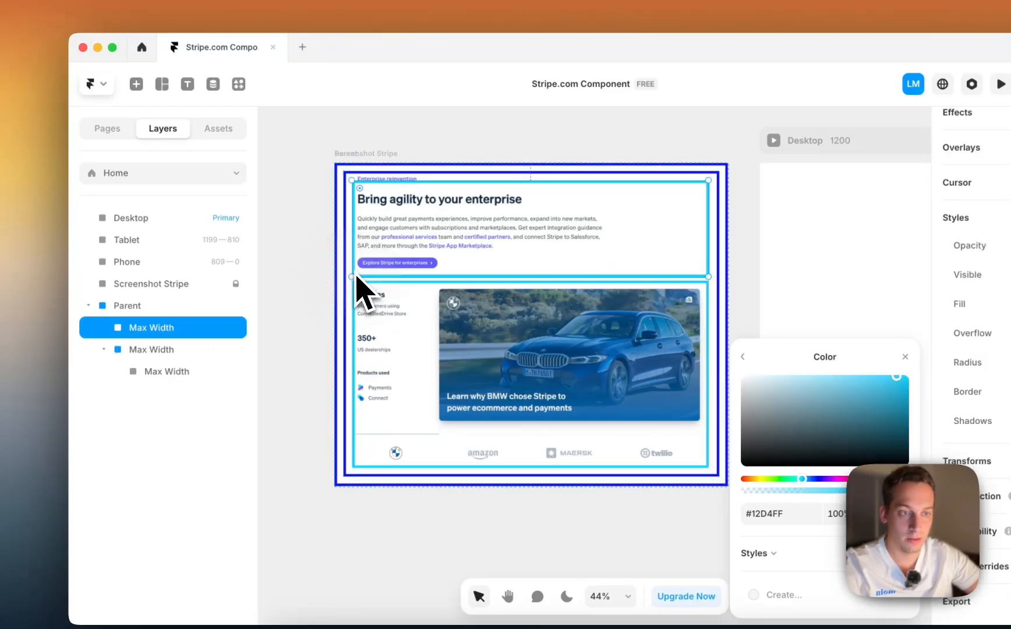
left_click(373, 306)
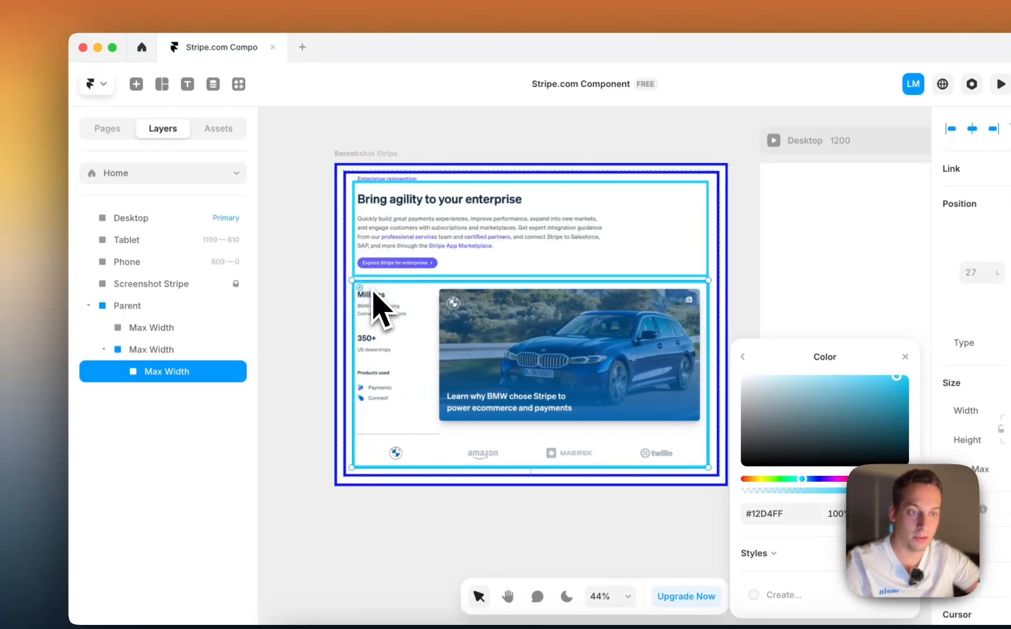
- Duplicate the upper cyan frame, shrink the copy to about 1068 × 57 px around the heading and give it a yellow-green border
mouse_move(359, 223)
left_mouse_down()
mouse_move(374, 223)
mouse_move(363, 231)
left_mouse_up()
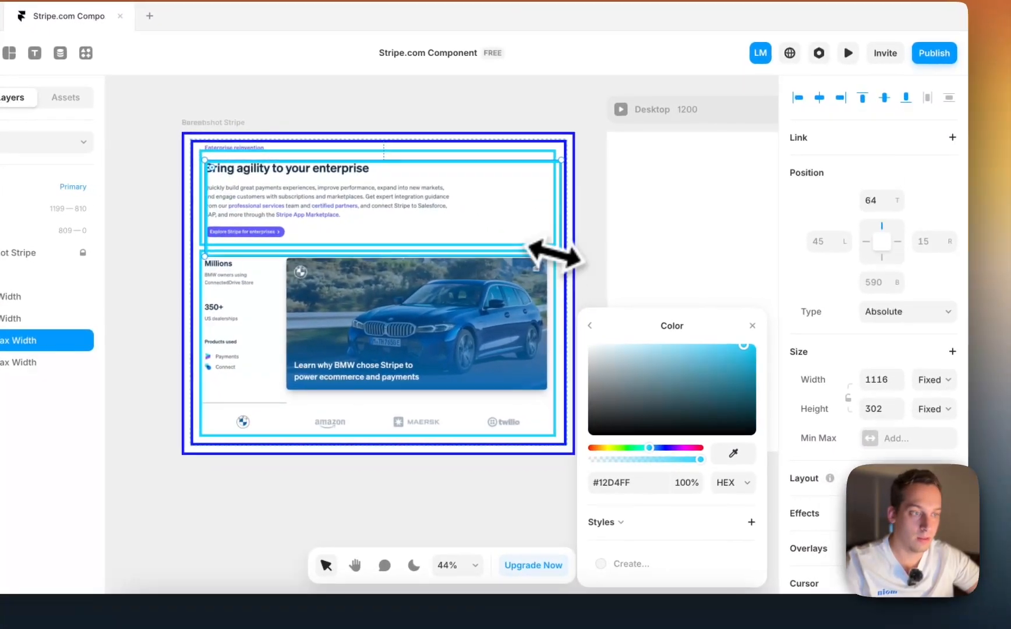
left_click_drag(714, 287, 697, 269)
left_click_drag(541, 237, 543, 179)
scroll(840, 527, "down", 2)
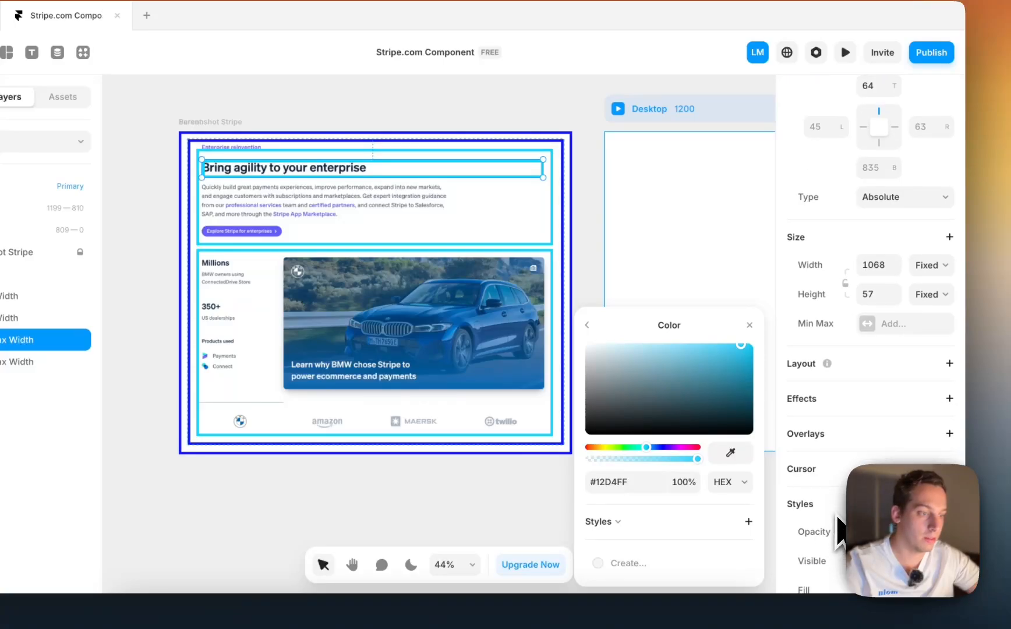
left_click_drag(637, 445, 610, 451)
left_click_drag(445, 175, 446, 195)
key("super+z")
left_click(525, 222)
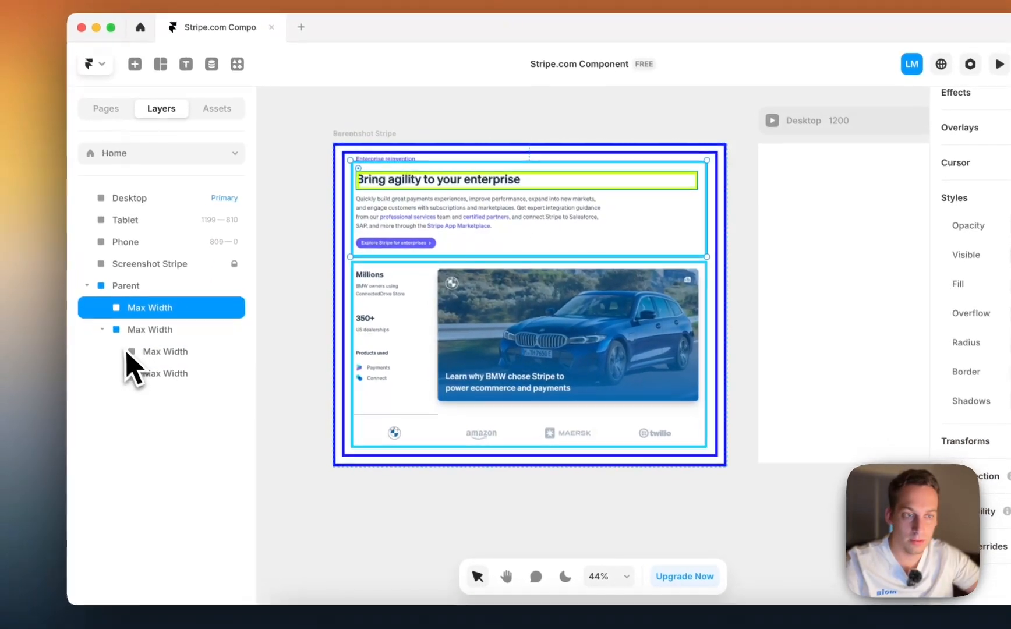
left_click(120, 379)
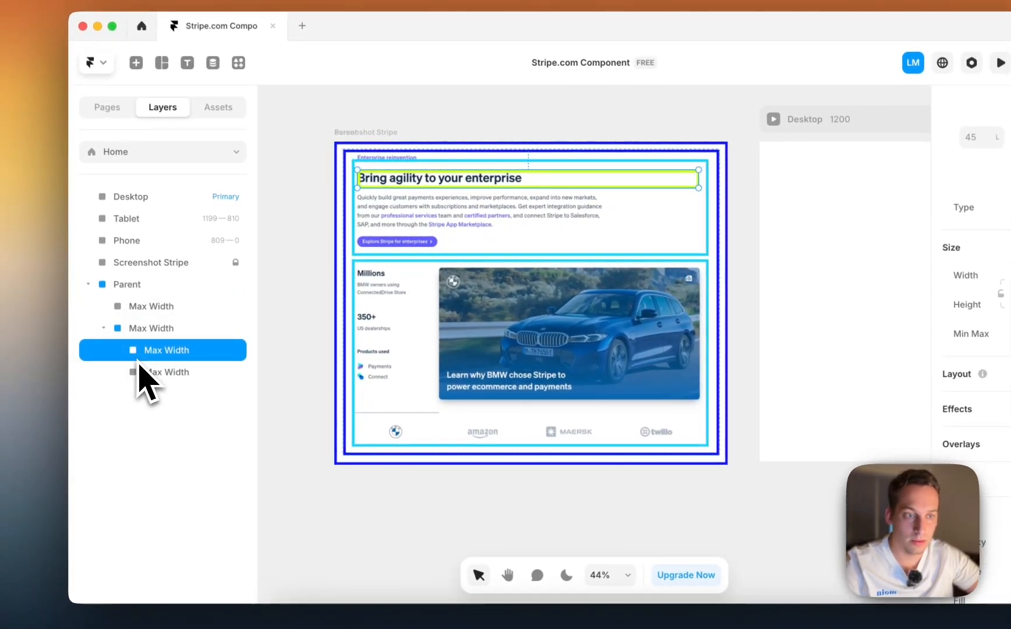
left_click(372, 178)
left_click_drag(372, 178, 373, 195)
key("super+z")
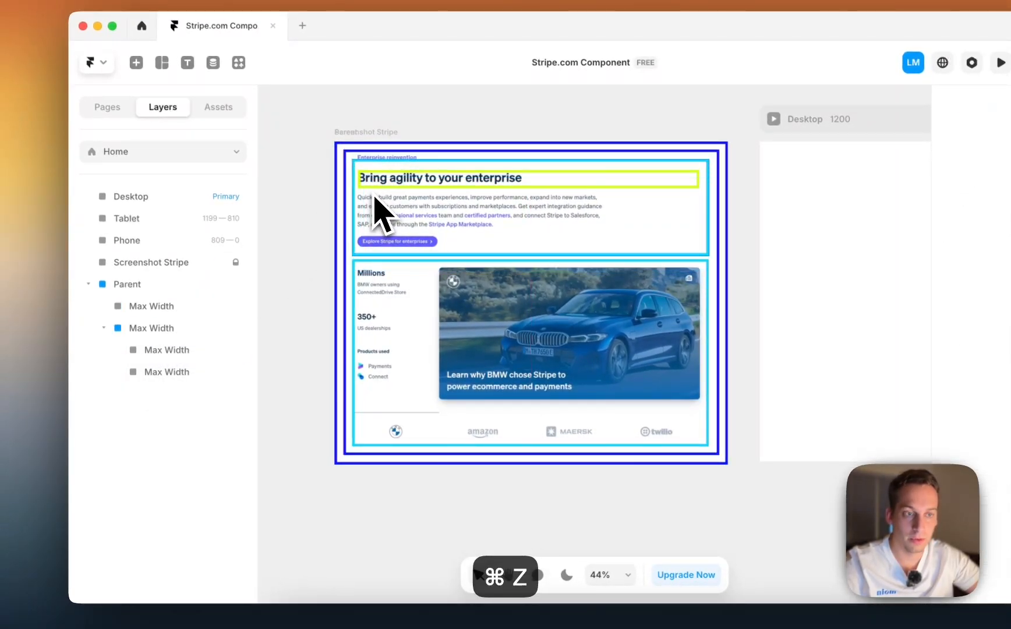
- Move the yellow-green heading frame's layer out of the nested Max Width frame so it sits directly under Parent
left_click(380, 195)
left_click(143, 370)
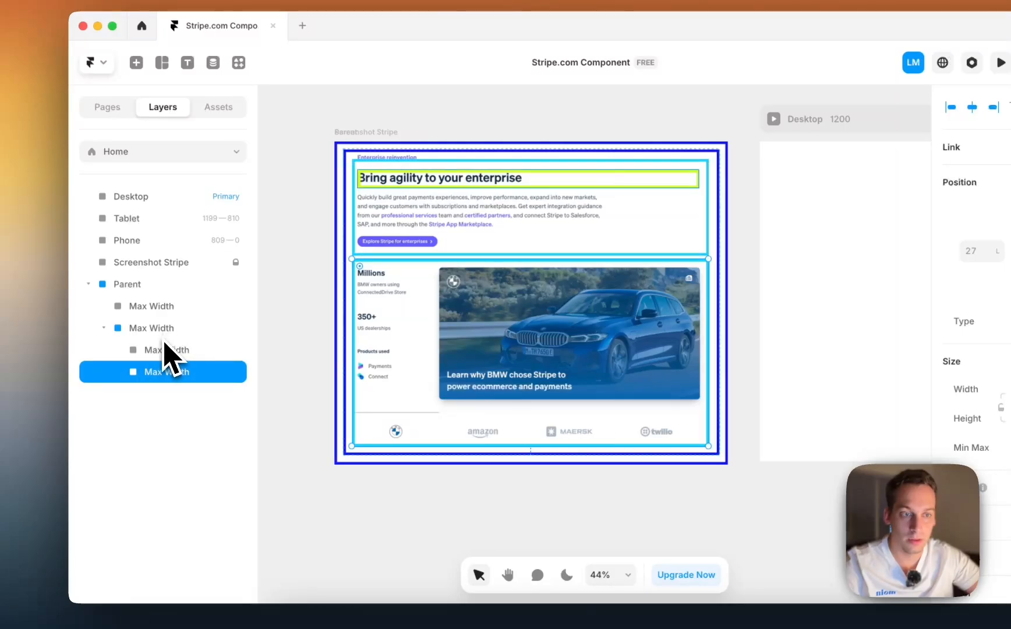
left_click(162, 348)
key("shift+d")
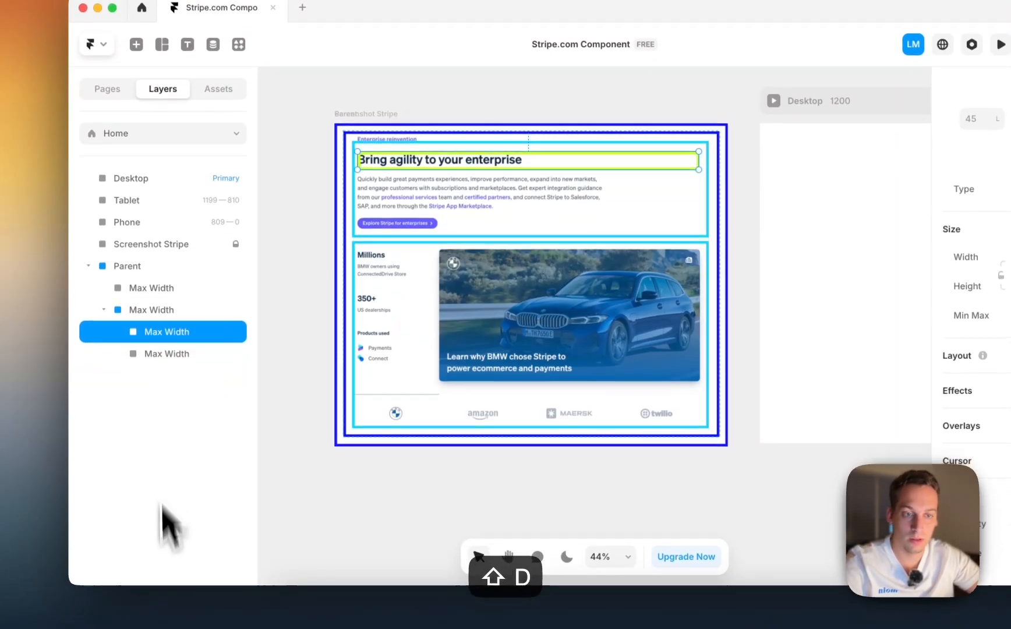
left_click_drag(163, 336, 125, 273)
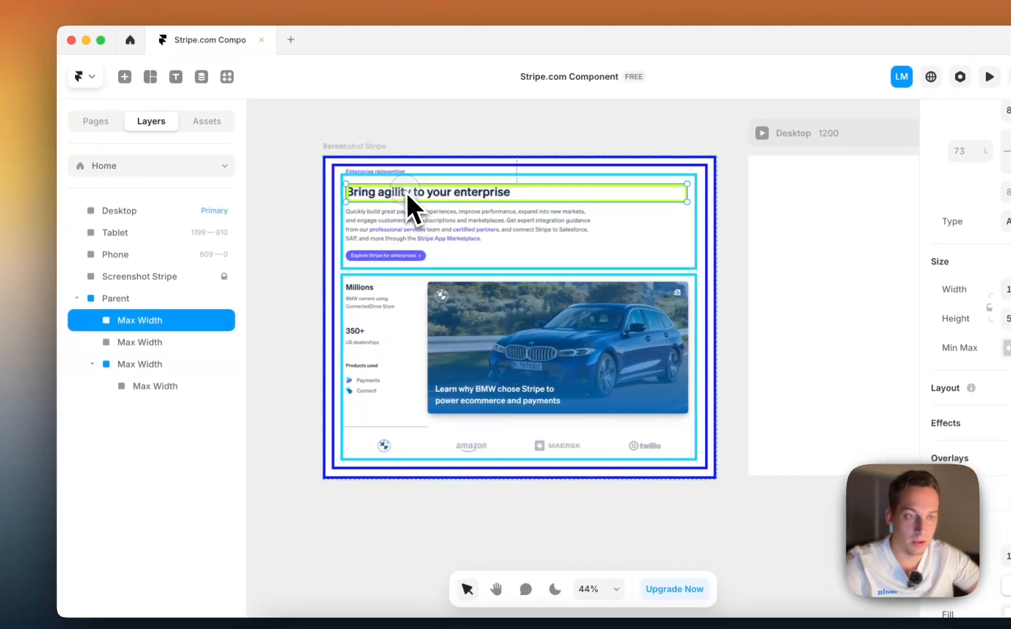
- Add copies of the heading frame around the paragraph and the button row, and move the button-row copy directly under Parent
left_click(408, 213)
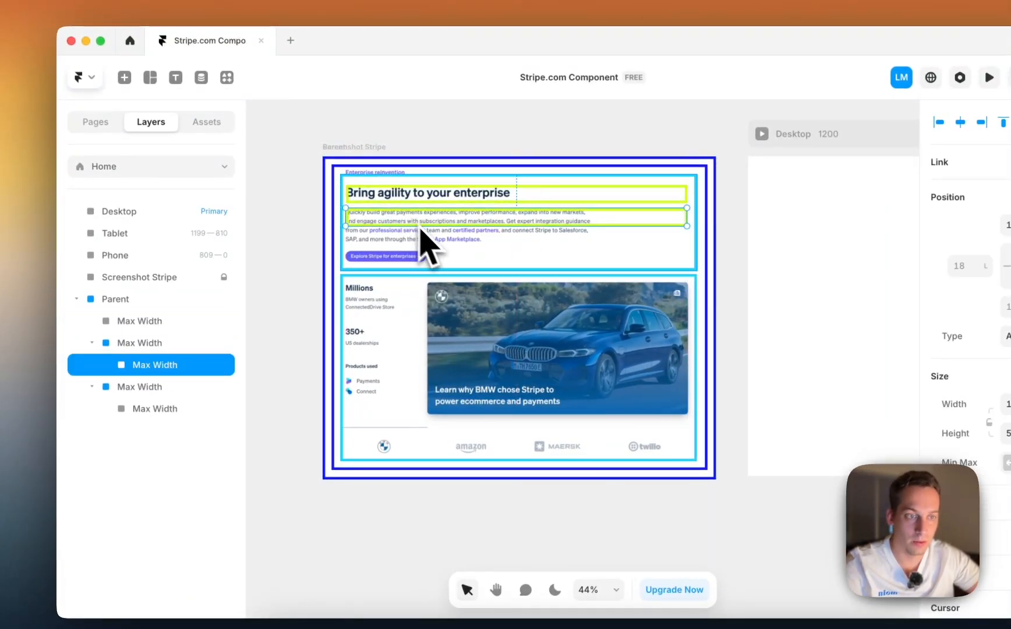
left_click_drag(430, 227, 432, 263)
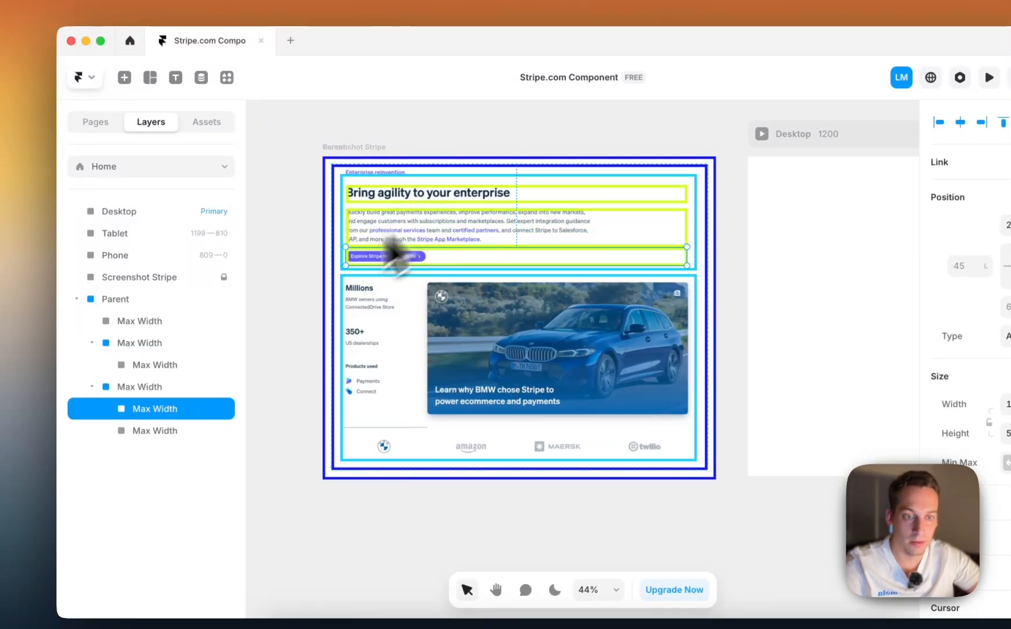
left_click_drag(166, 420, 147, 335)
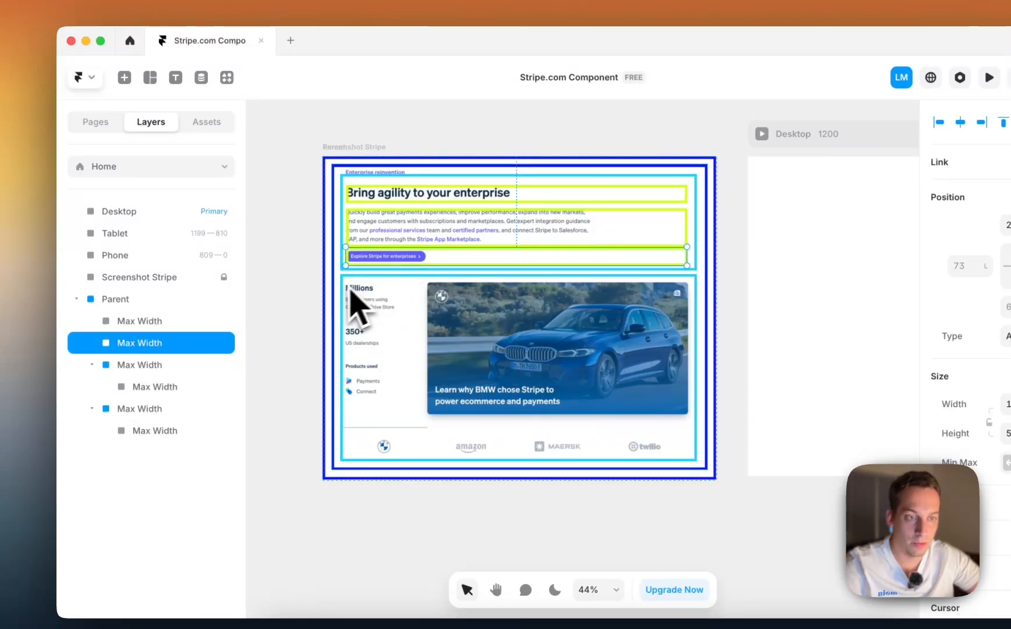
- Change the border of the lower cyan frame around the story and logos to light purple #C95CFF
left_click(350, 292)
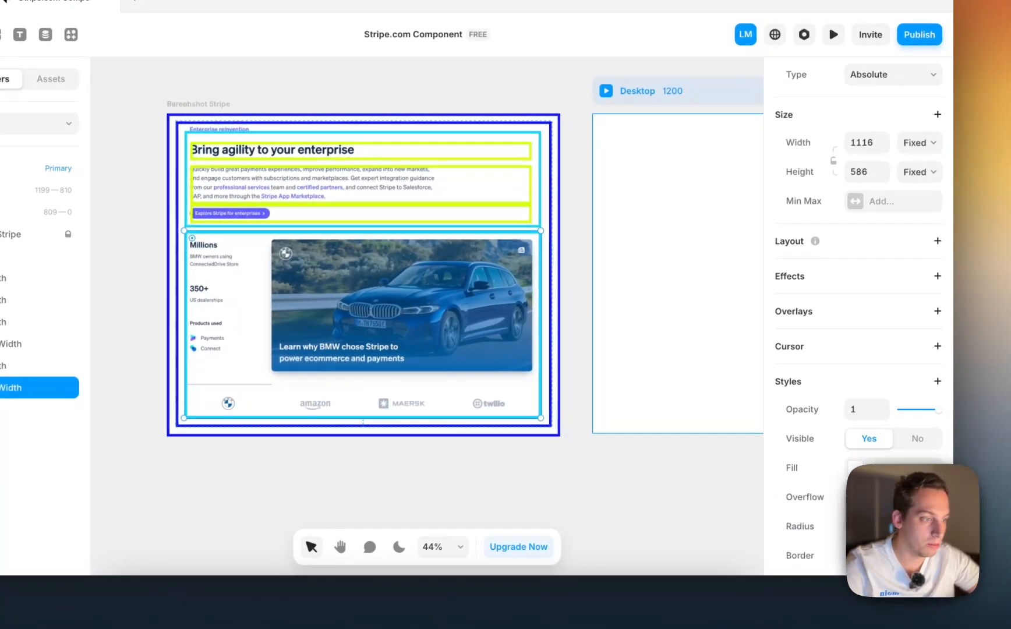
scroll(856, 291, "down", 4)
left_click(854, 341)
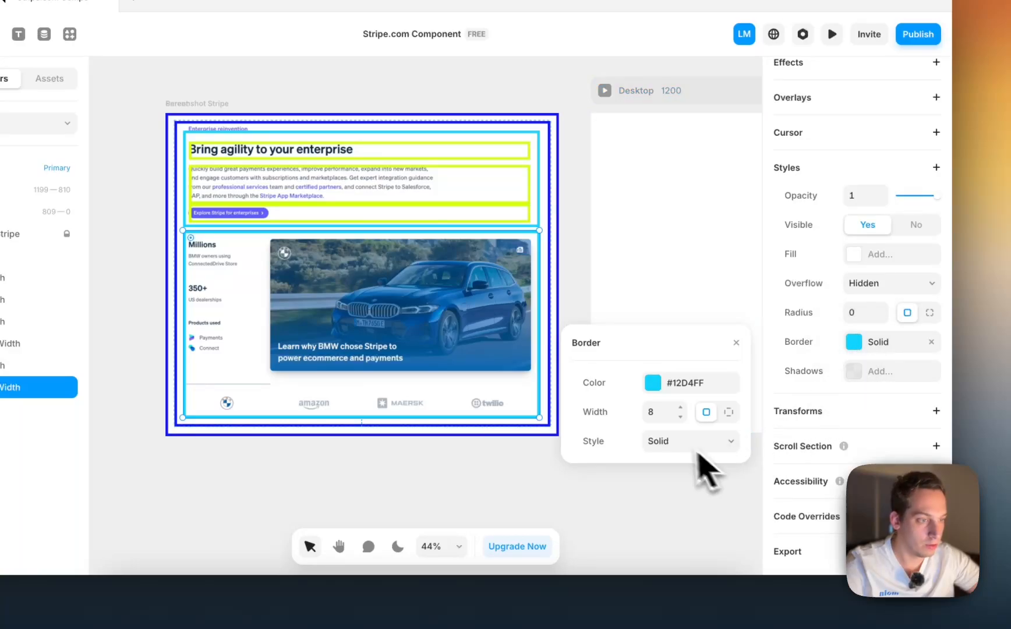
left_click(652, 383)
left_click_drag(632, 429, 658, 429)
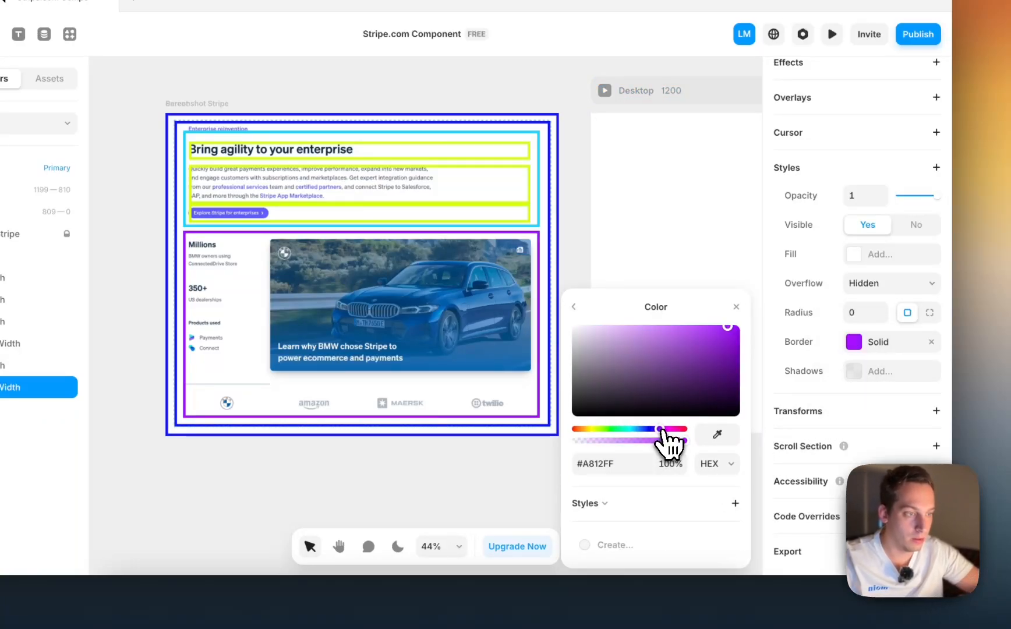
left_click(691, 329)
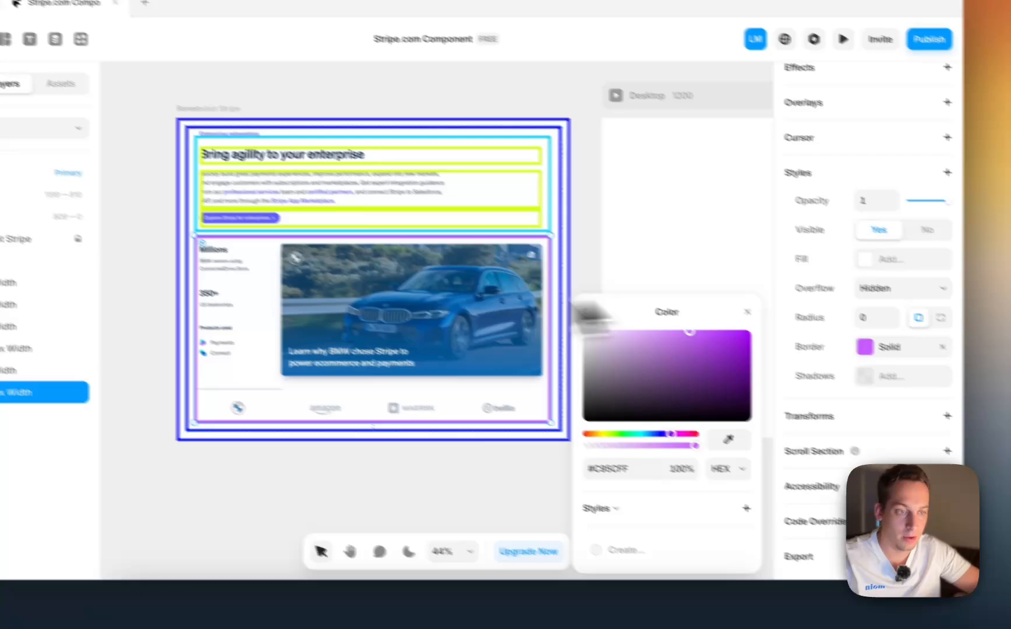
- Place an empty copy of the upper cyan frame inside the purple frame and size it to about 1088 × 435 px around the customer story
left_click(134, 337)
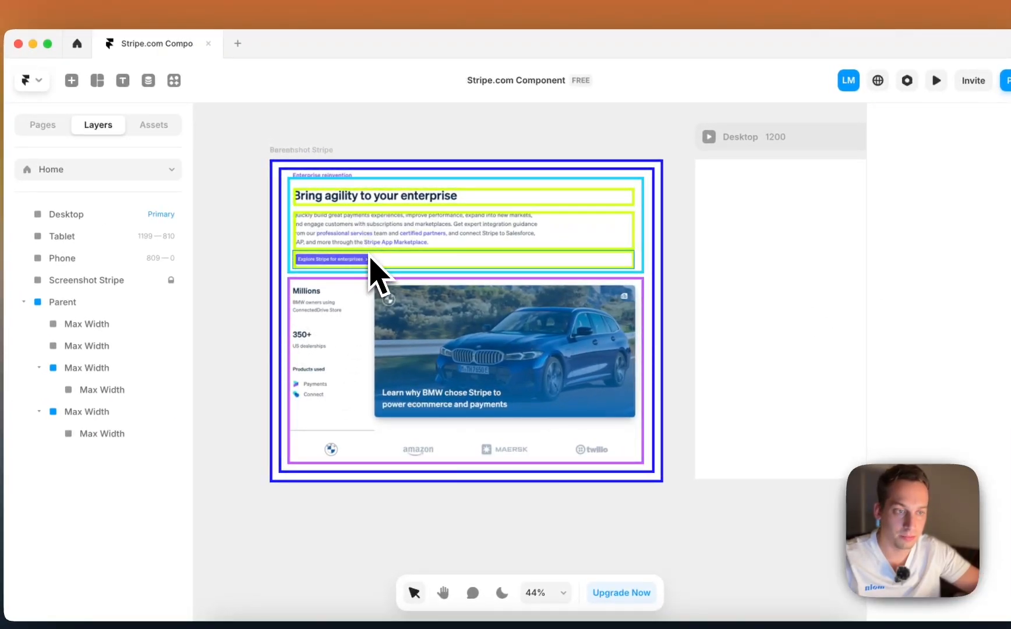
left_click_drag(371, 259, 368, 289)
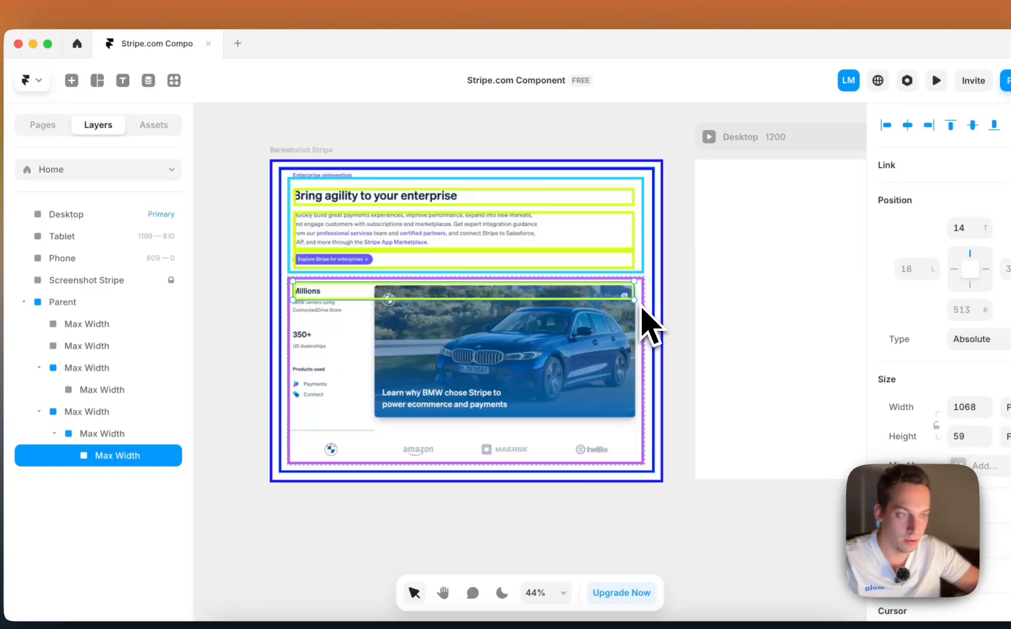
key("BackSpace")
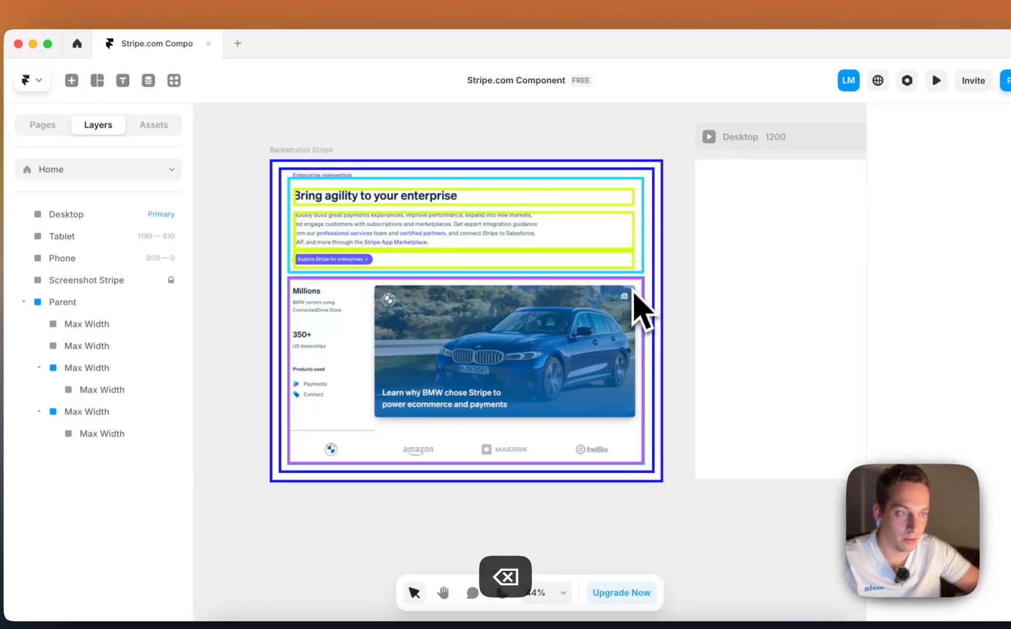
left_click_drag(643, 272, 530, 563)
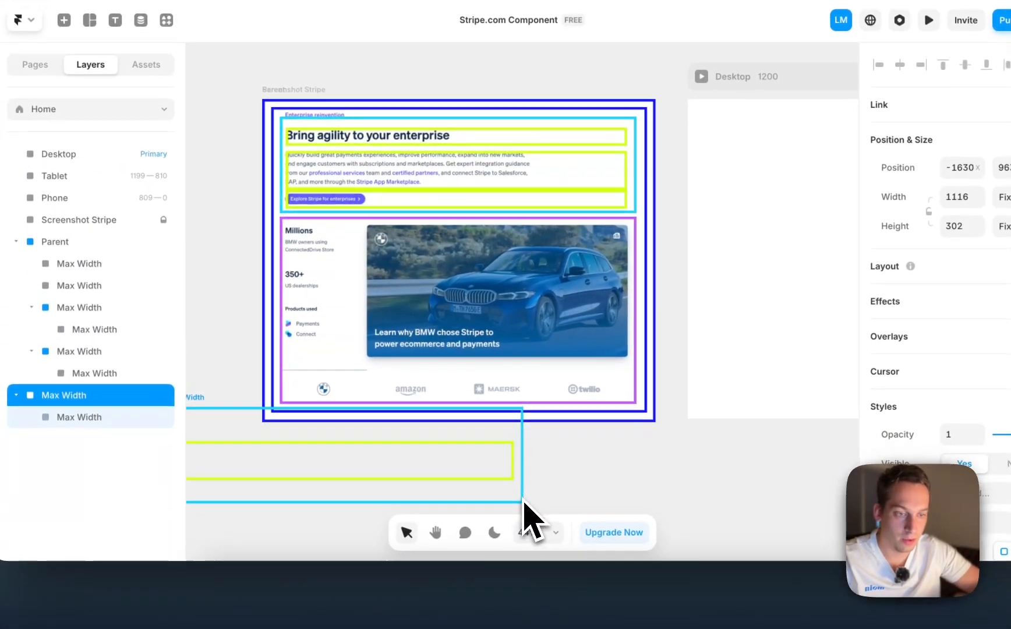
key("BackSpace")
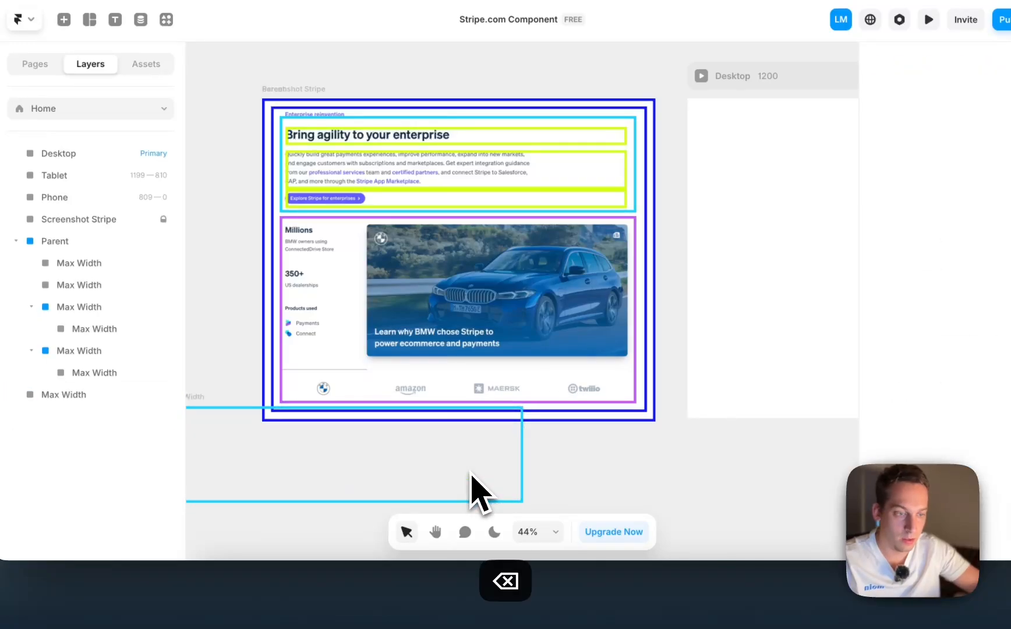
left_click_drag(213, 414, 332, 231)
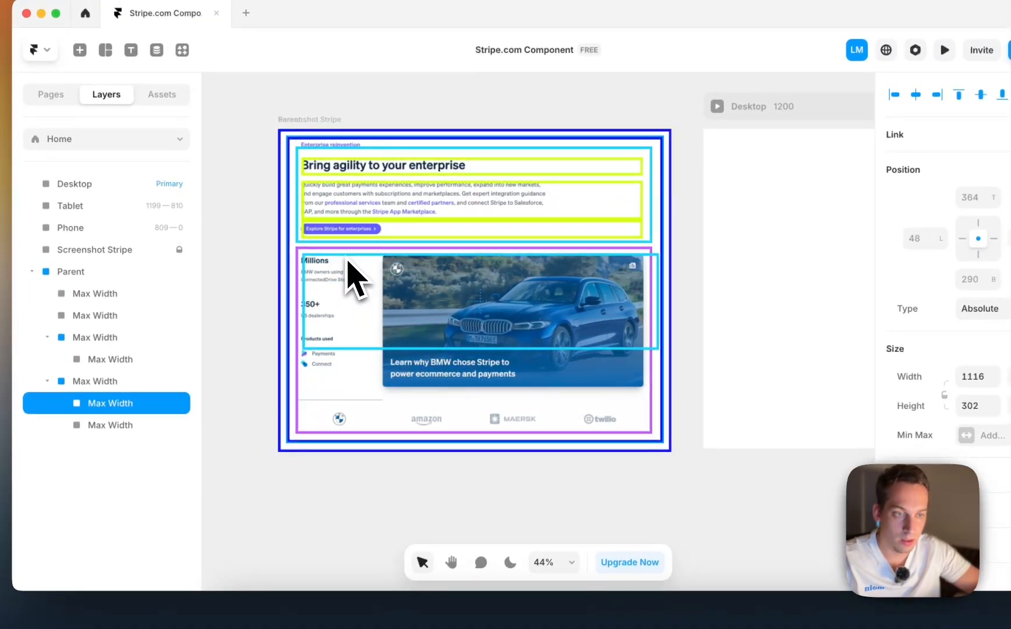
left_click_drag(658, 348, 620, 384)
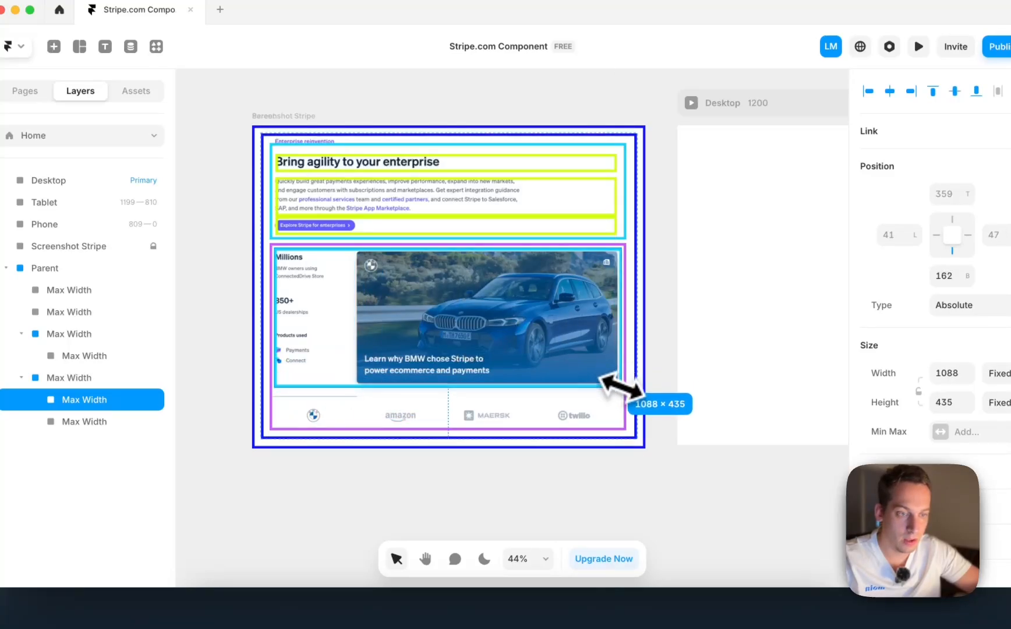
- Duplicate the cyan story frame below itself and shrink the copy's height to fit around the logo row
left_click_drag(439, 315, 431, 464)
left_click_drag(449, 528, 447, 425)
left_click(363, 496)
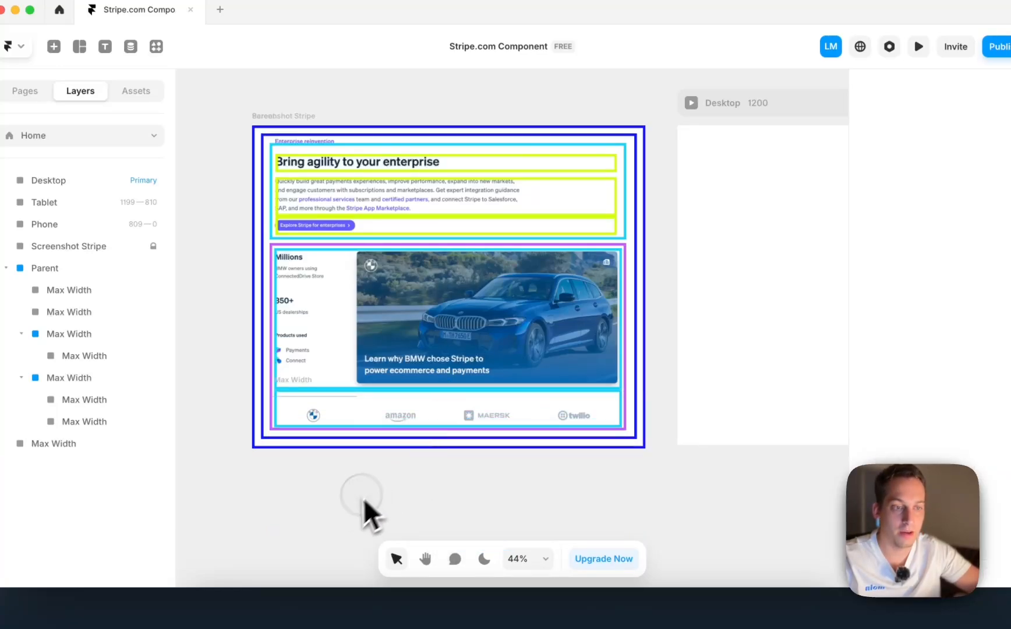
- Copy the yellow-green heading frame around the stats column at about 238 × 410 px and duplicate it around the car image at about 812 × 410 px
left_click_drag(415, 164, 426, 275)
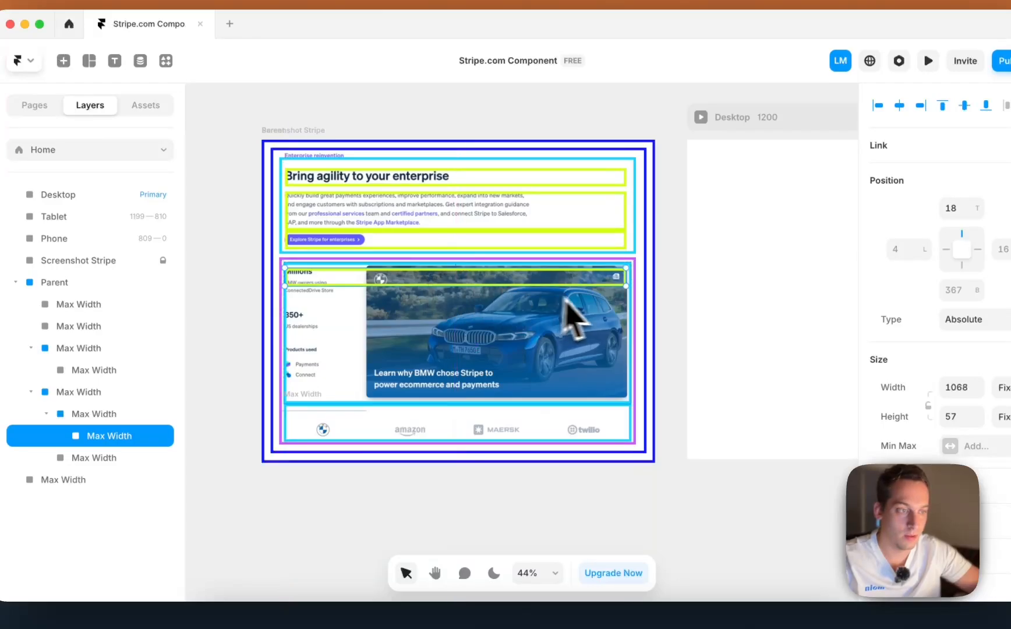
left_click_drag(624, 288, 352, 402)
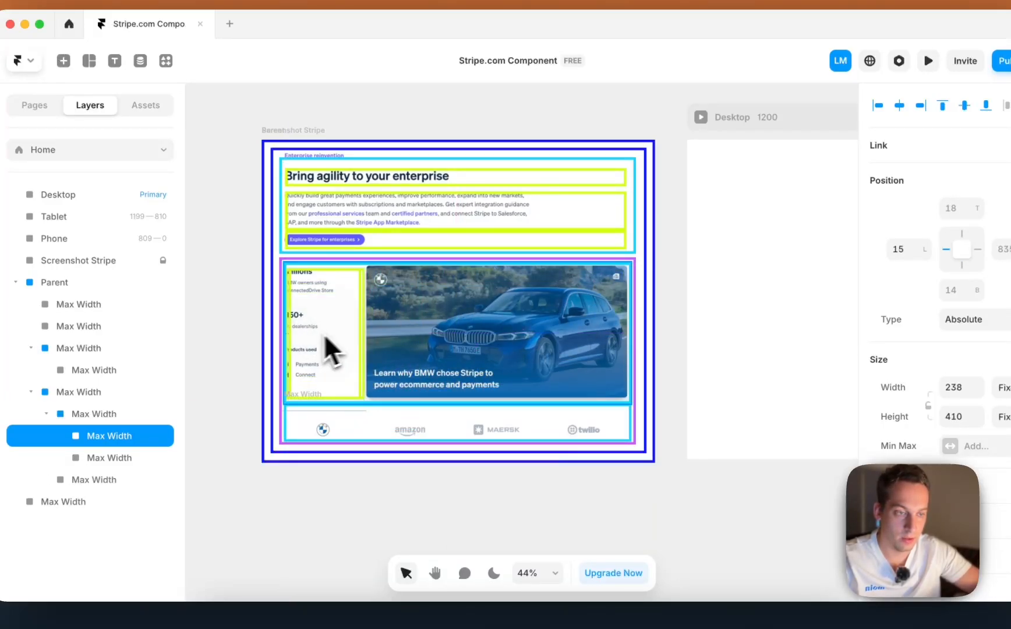
left_click_drag(323, 349, 629, 349)
left_click(481, 527)
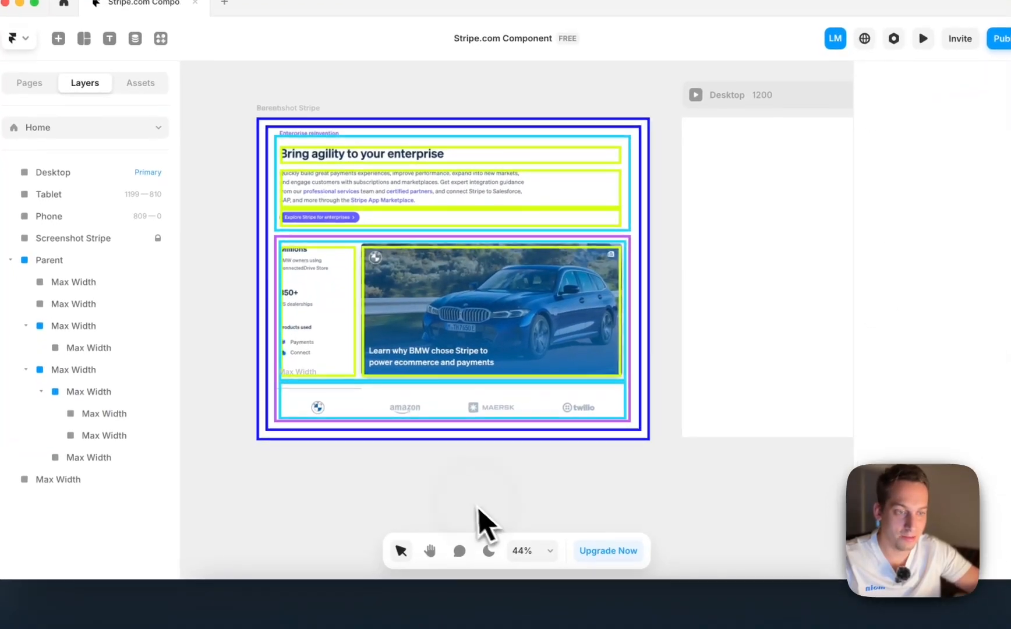
- Add three stacked frames of about 224 × 104 px around the stats column's text blocks and change their borders to orange #FFA012
left_click_drag(375, 347, 289, 325)
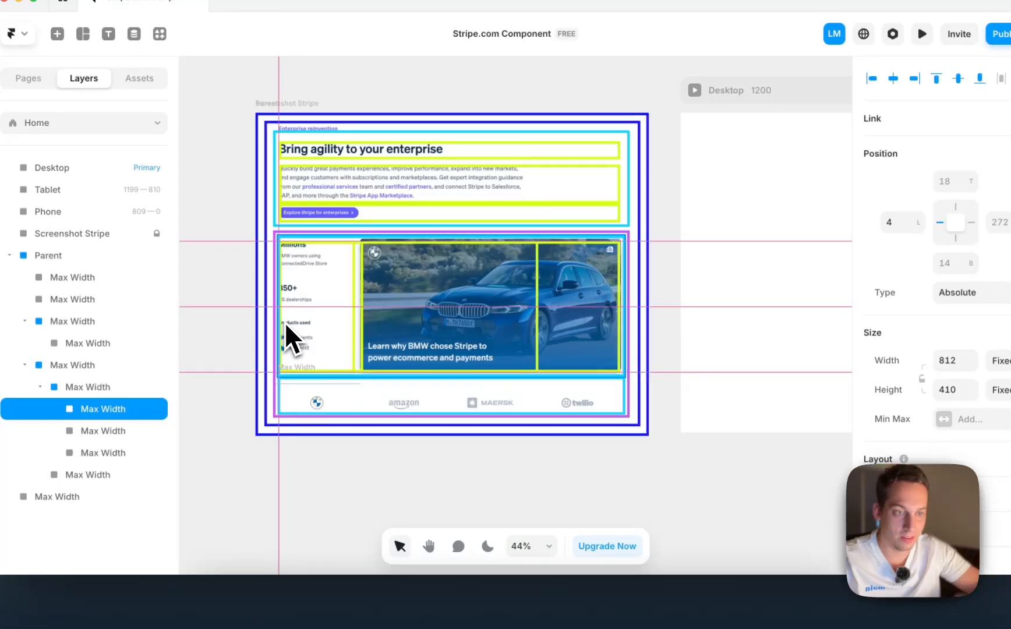
left_click_drag(537, 371, 331, 348)
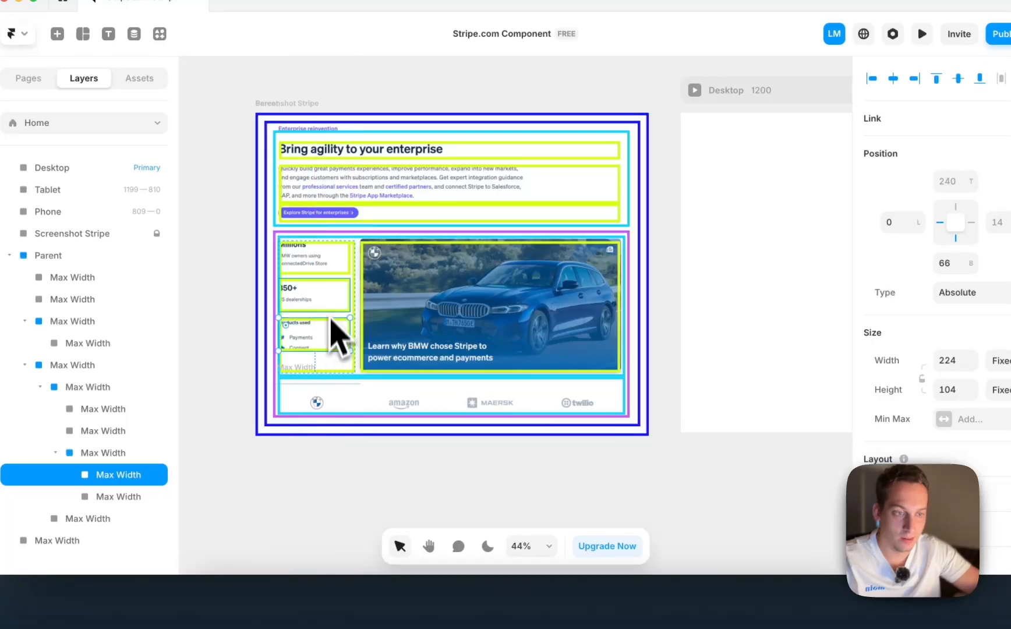
left_click(330, 297, "shift")
left_click(320, 267, "shift")
scroll(828, 388, "down", 8)
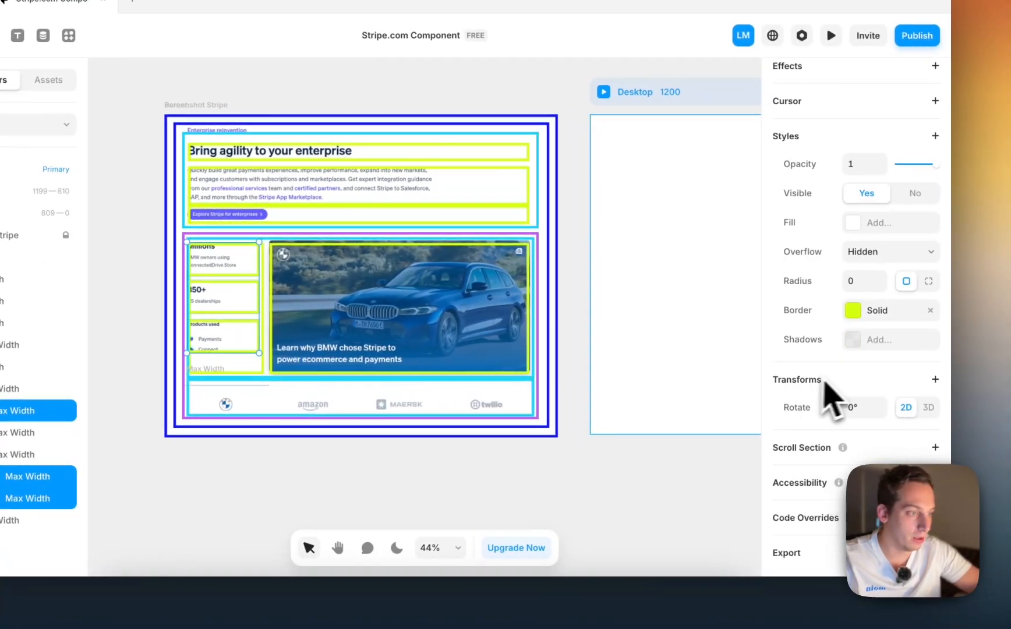
left_click(861, 317)
left_click(648, 351)
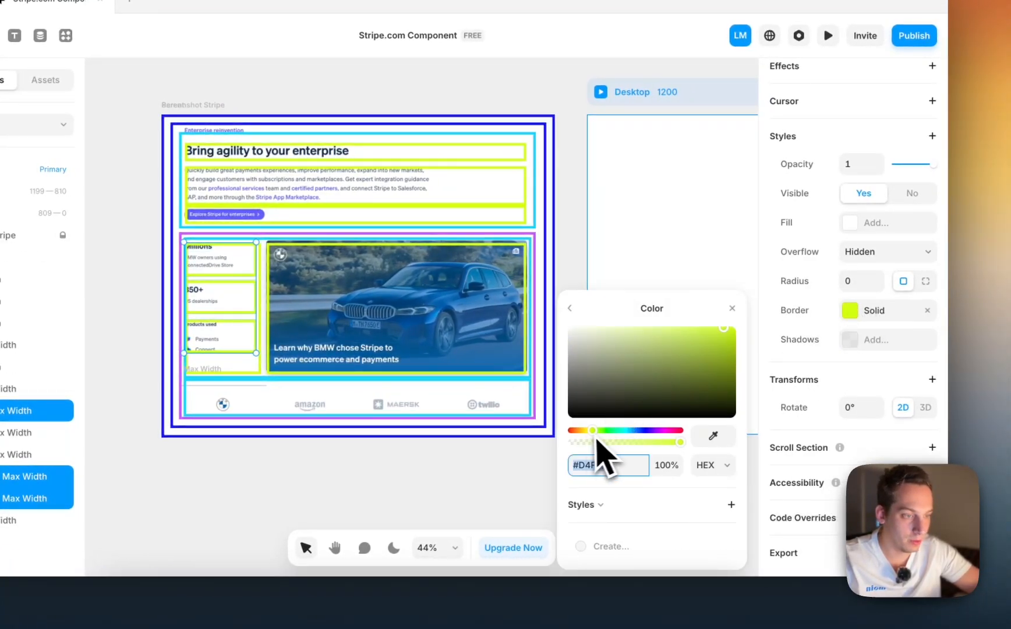
left_click(581, 430)
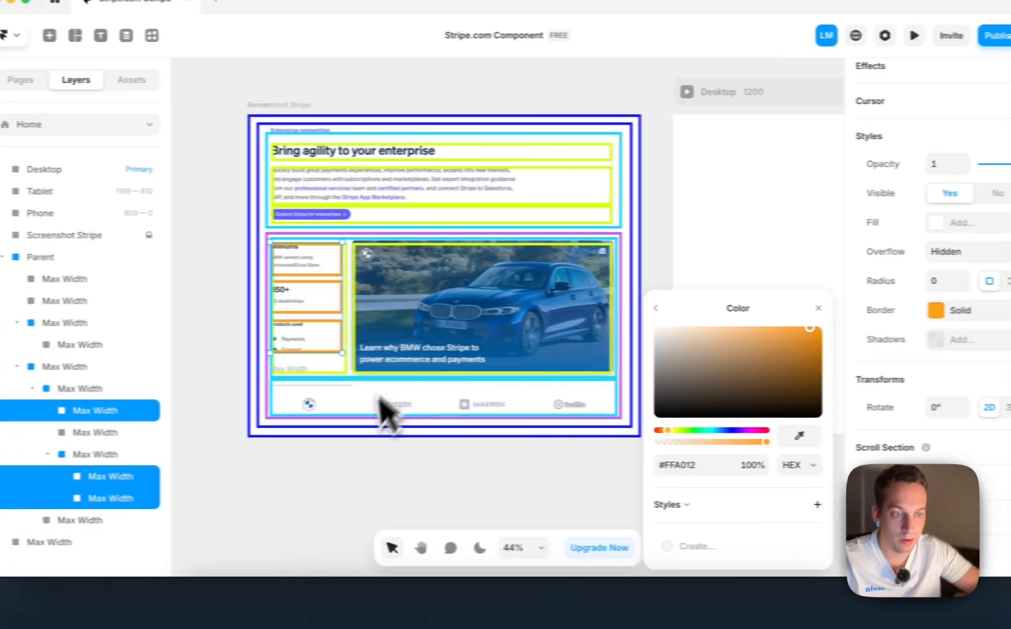
left_click(229, 508)
- Copy an orange frame around the car image's caption, about 771 px wide, and place a 771 × 65 px duplicate around the image's upper icon row
left_click(215, 343)
left_click_drag(334, 343, 627, 351)
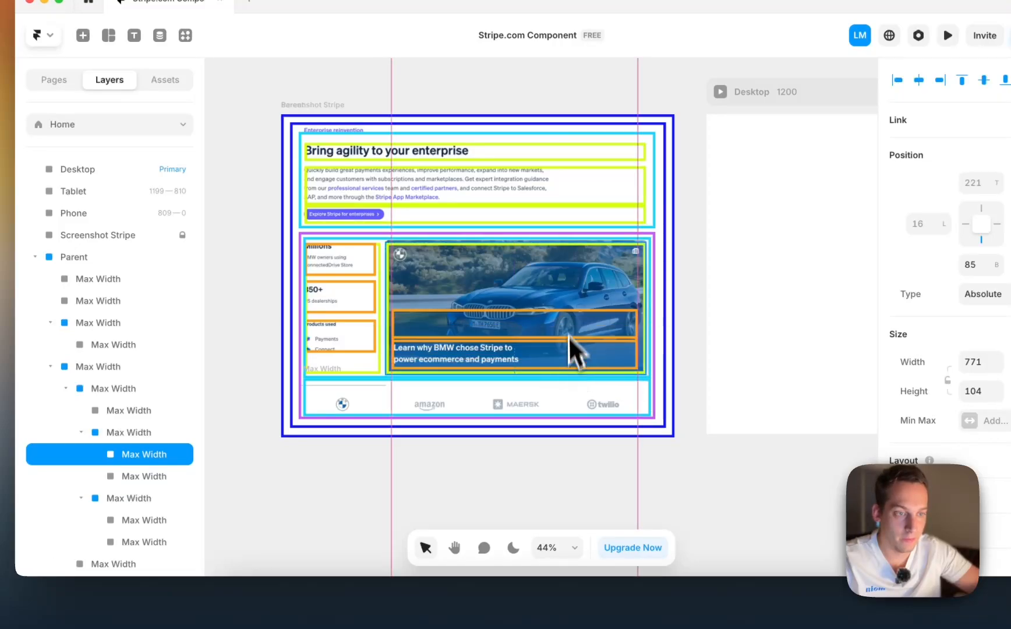
left_click_drag(569, 335, 558, 269)
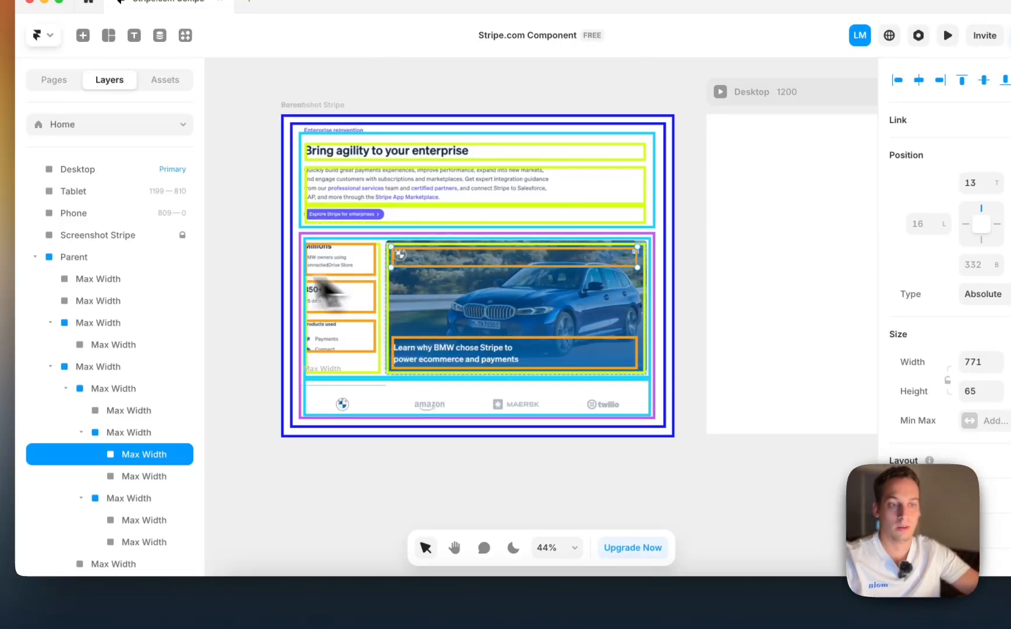
left_click(235, 269)
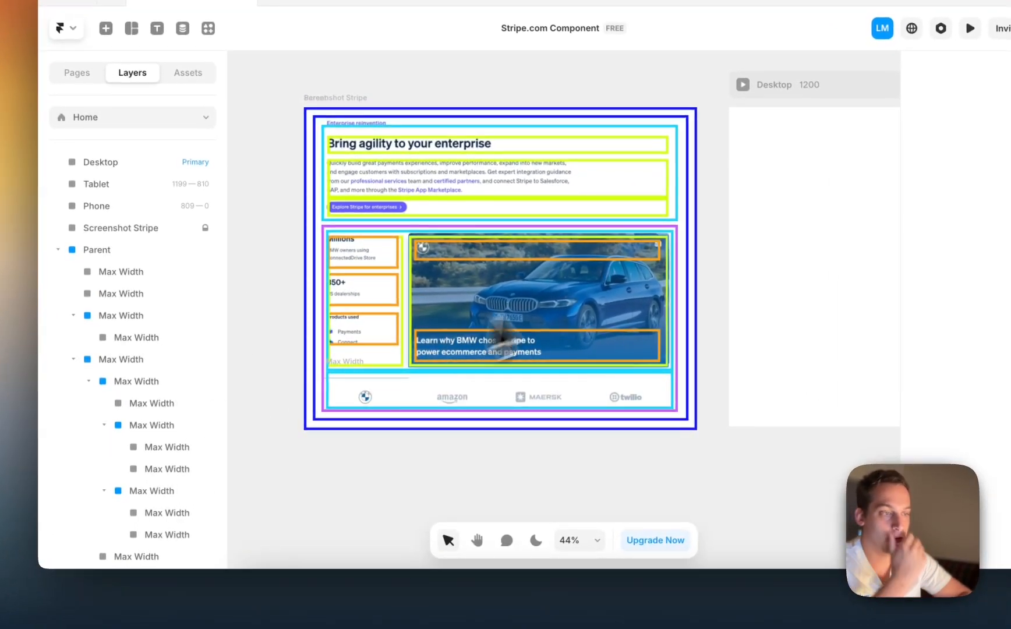
- Draw a 1200 × 1000 px frame filling the Desktop breakpoint and name it Parent
scroll(586, 300, "right", 5)
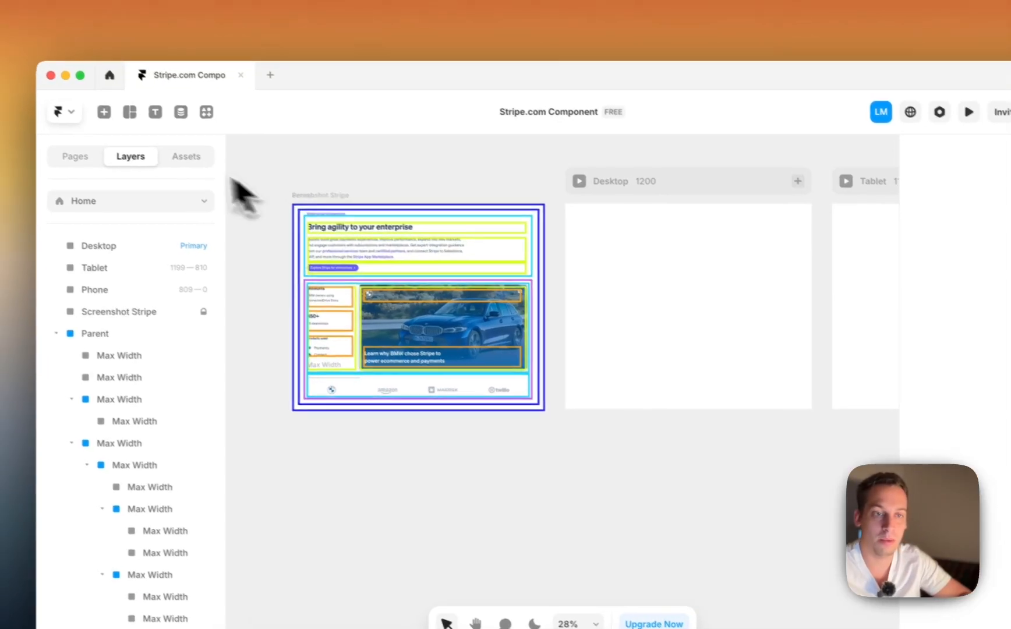
left_click(89, 106)
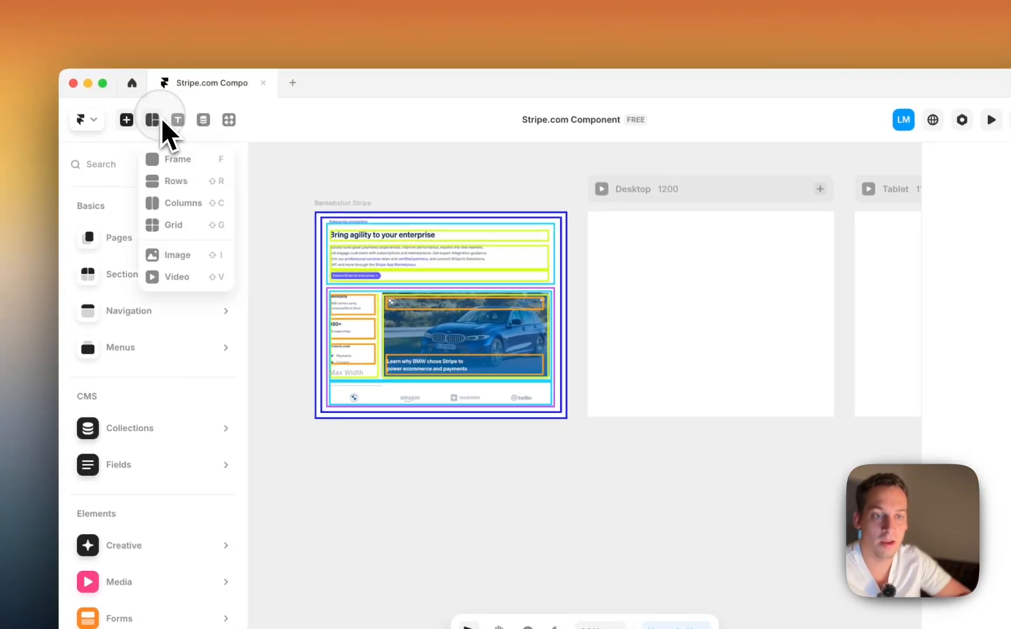
left_click(164, 159)
left_click_drag(588, 212, 769, 428)
mouse_move(678, 390)
left_mouse_down()
mouse_move(706, 375)
mouse_move(743, 379)
left_mouse_up()
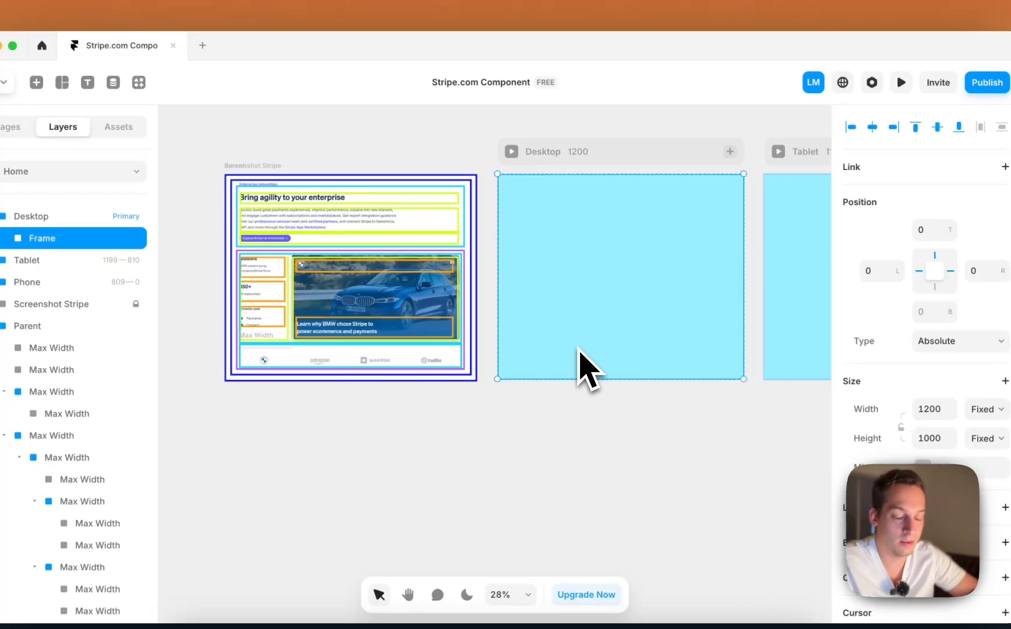
double_click(31, 237)
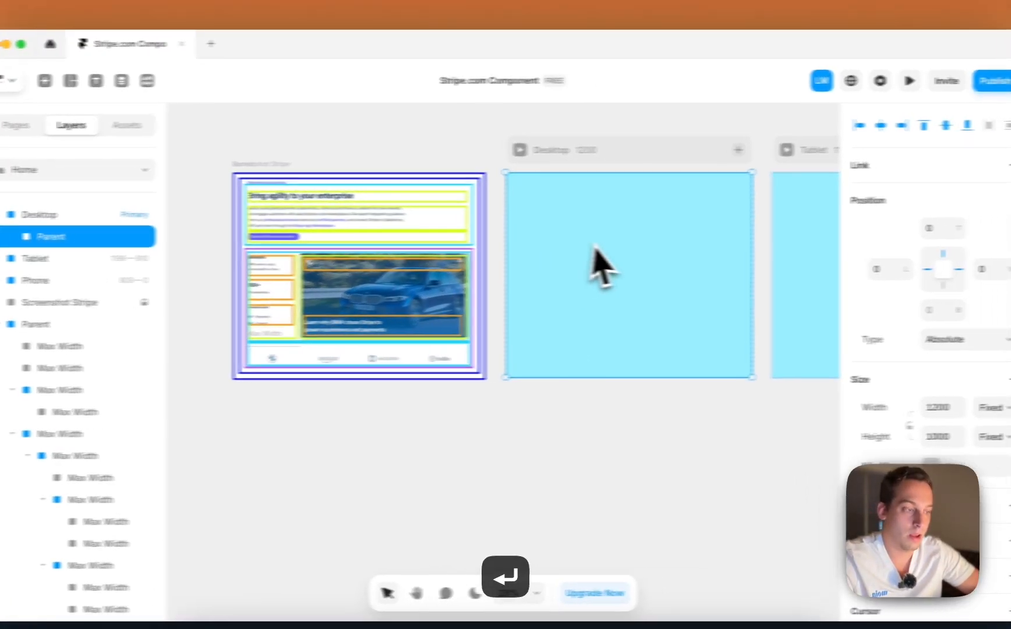
- Give the new Parent frame a stack layout and nest a duplicate of it inside, named Max Width
scroll(876, 406, "down", 5)
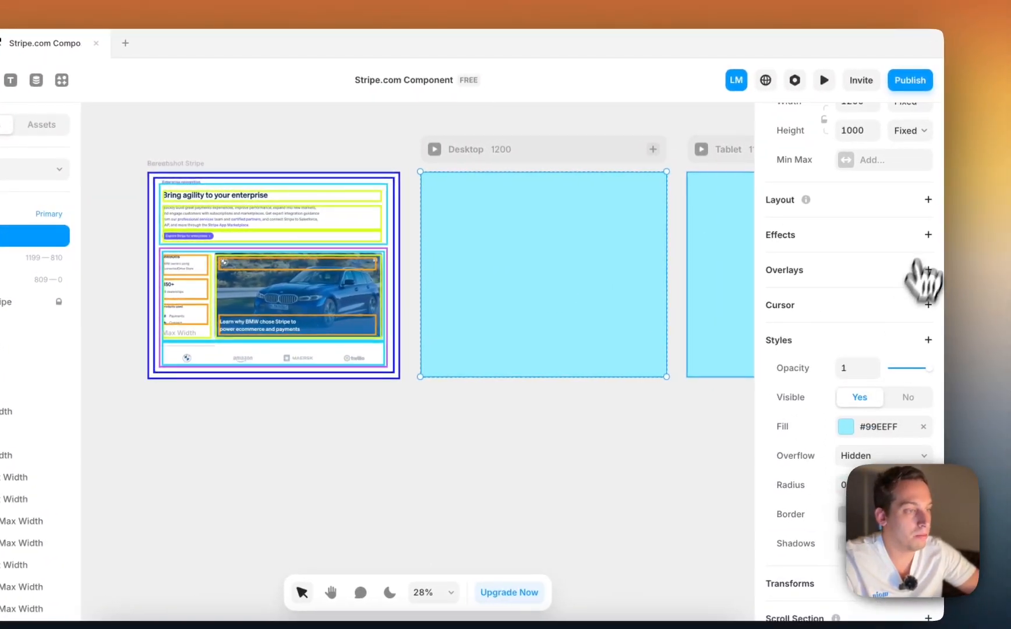
left_click(926, 200)
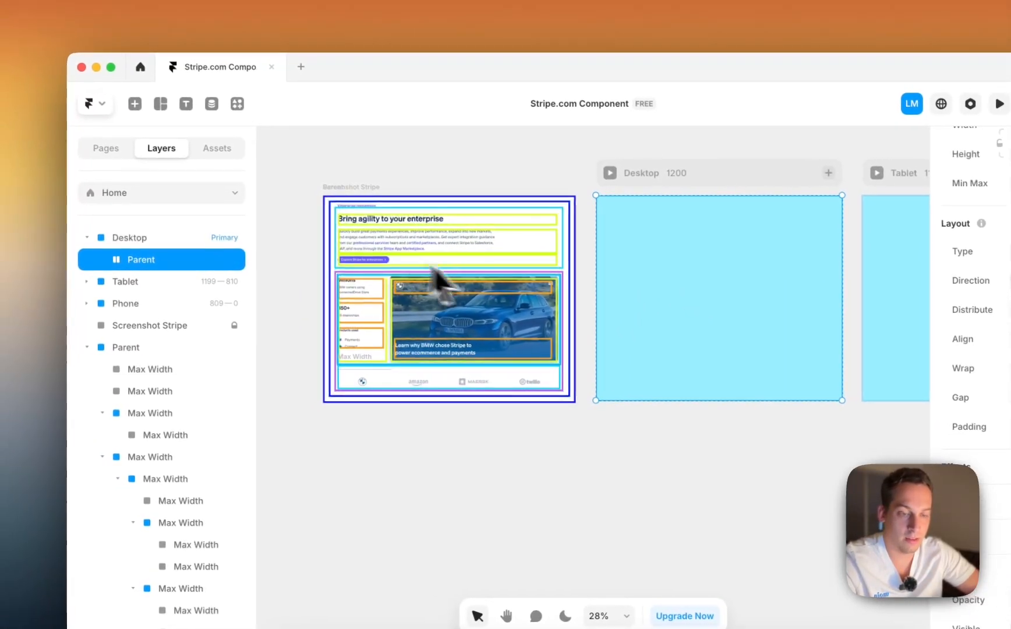
key("super+d")
left_click(144, 285)
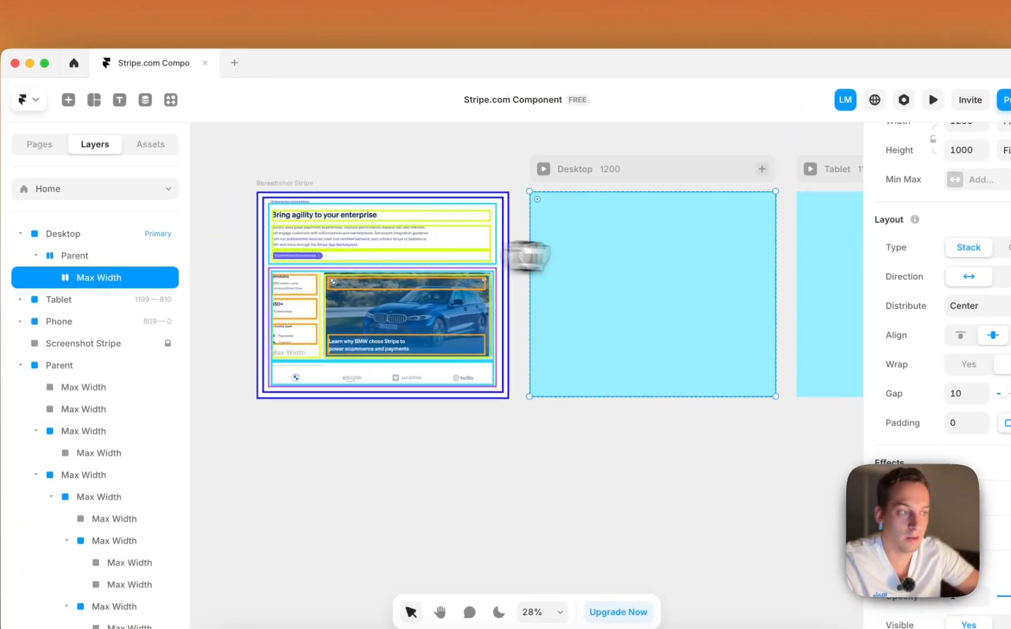
- Set the Desktop breakpoint's height to fit its content and remove the fill from its Parent frame
left_click(589, 170)
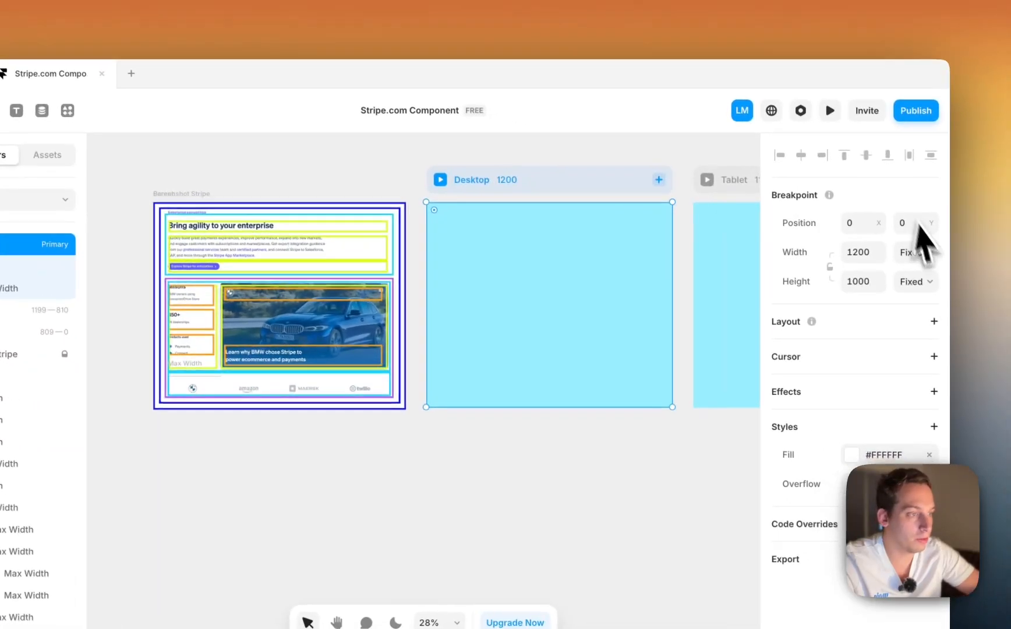
left_click(923, 281)
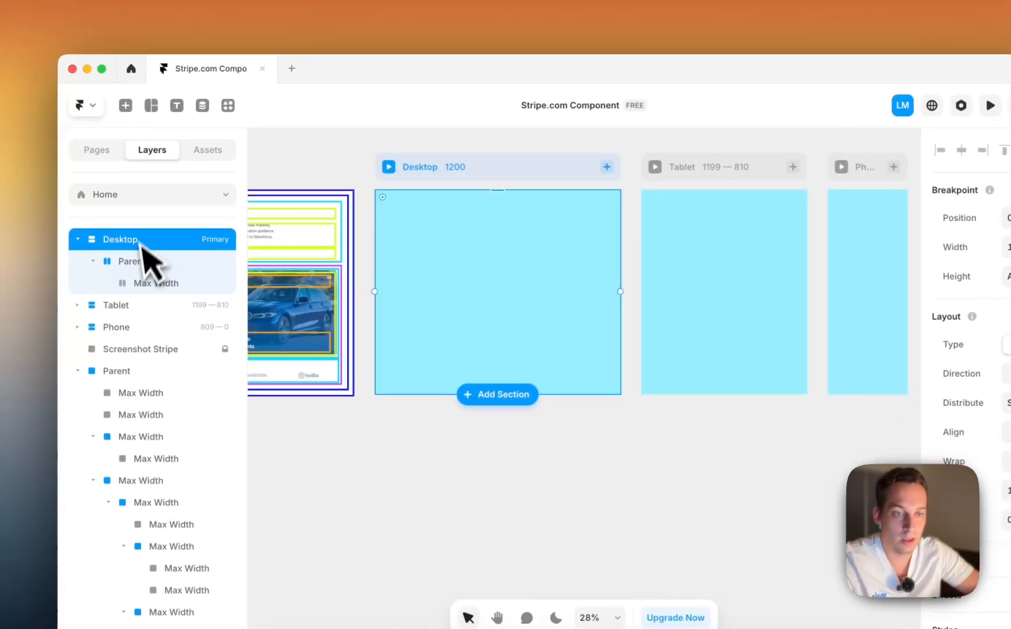
left_click(12, 284)
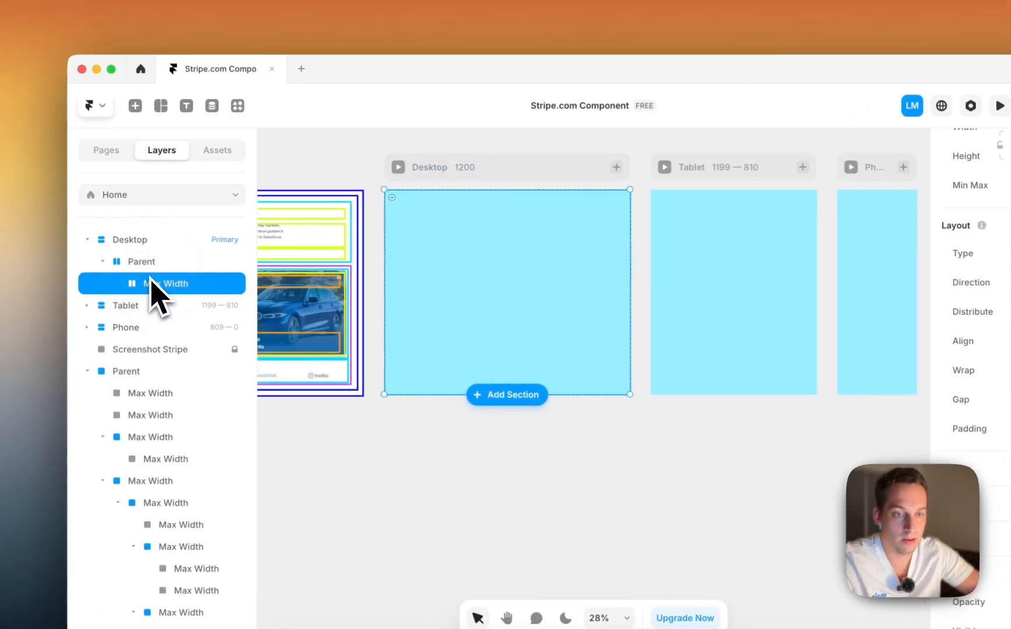
left_click(149, 266)
scroll(858, 386, "down", 8)
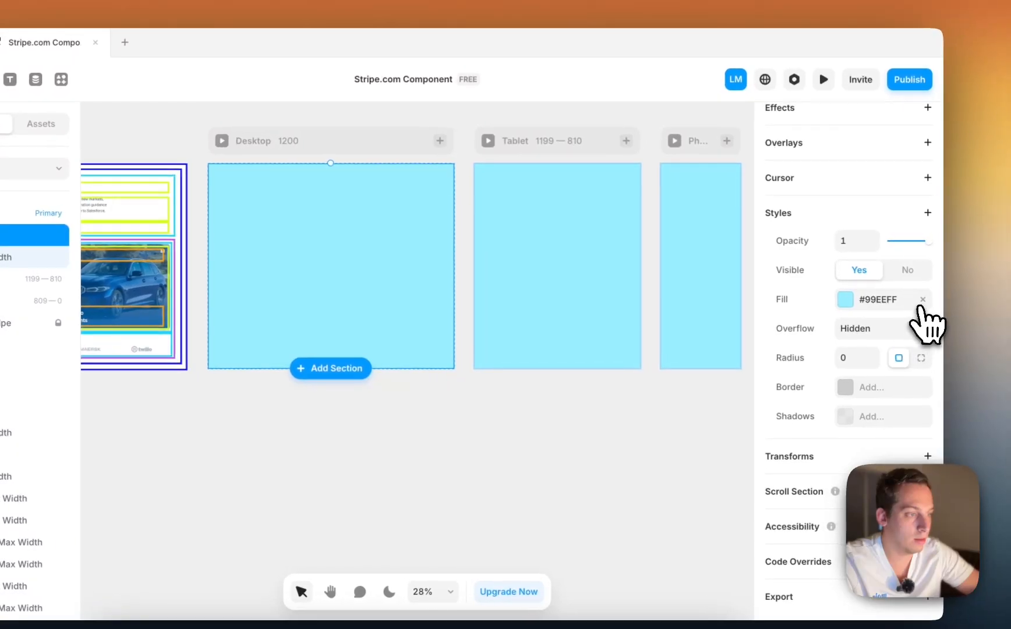
left_click(922, 299)
scroll(815, 318, "up", 8)
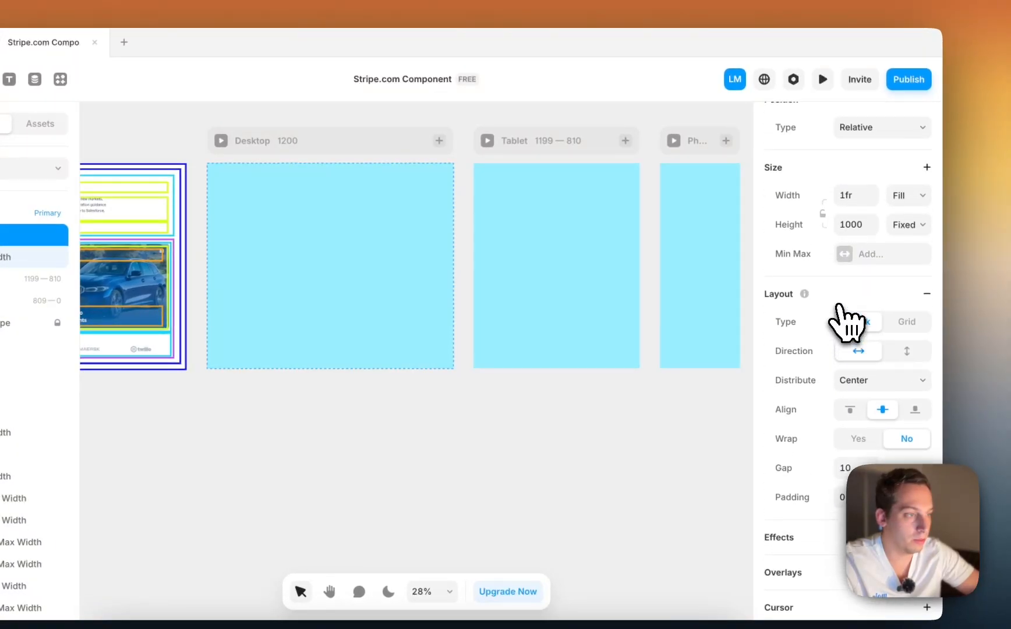
scroll(838, 306, "up", 3)
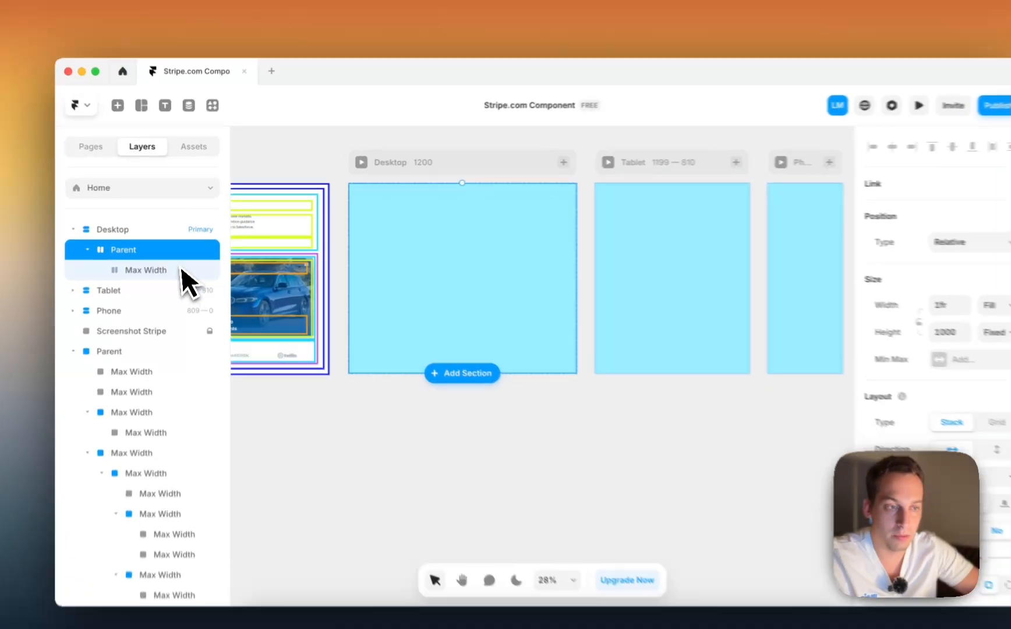
- Set the width of the Max Width frame inside the Desktop breakpoint to Fill
left_click(170, 259)
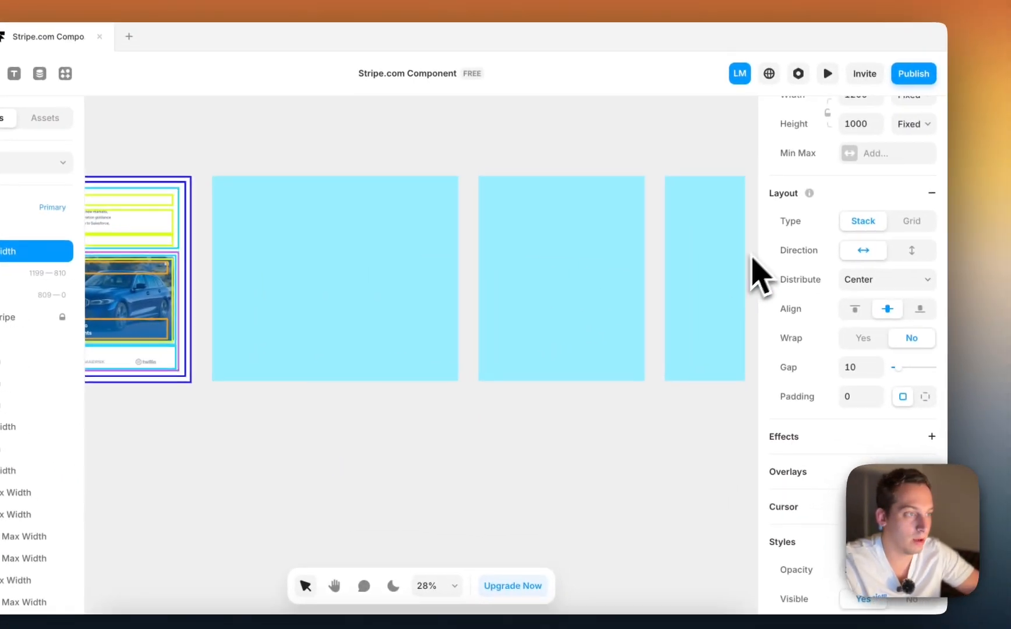
scroll(818, 221, "up", 3)
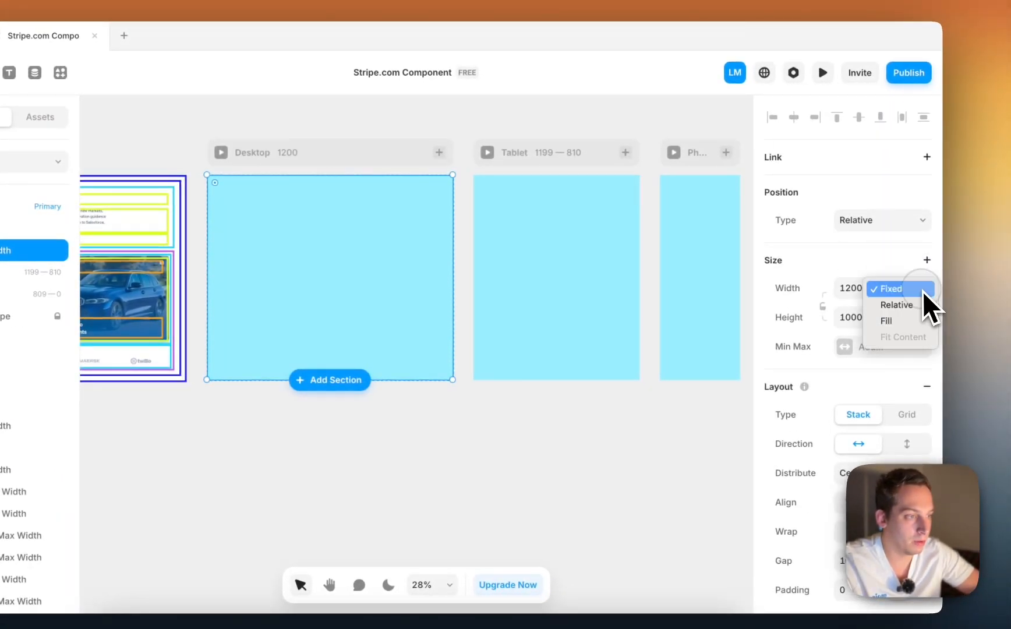
left_click(897, 319)
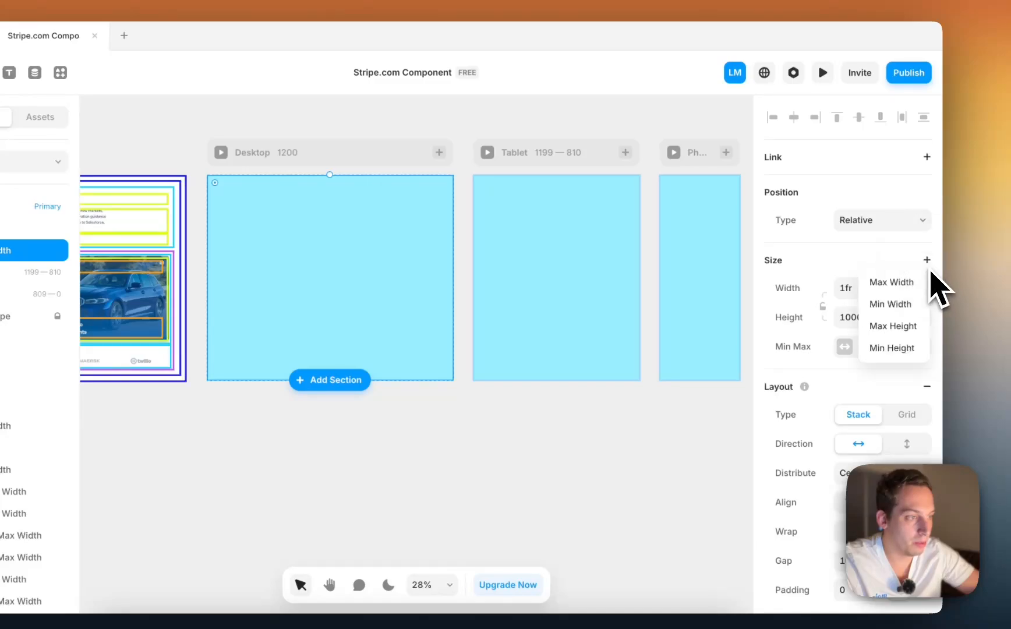
- Add a fixed max width of 1200 to the Max Width frame inside the Desktop breakpoint
left_click(895, 283)
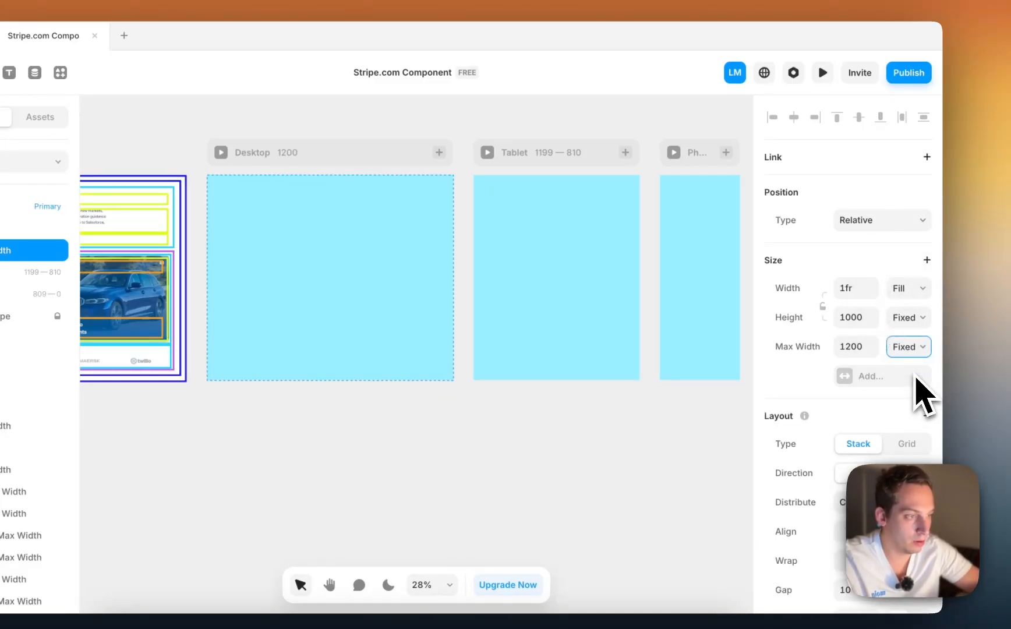
left_click(729, 412)
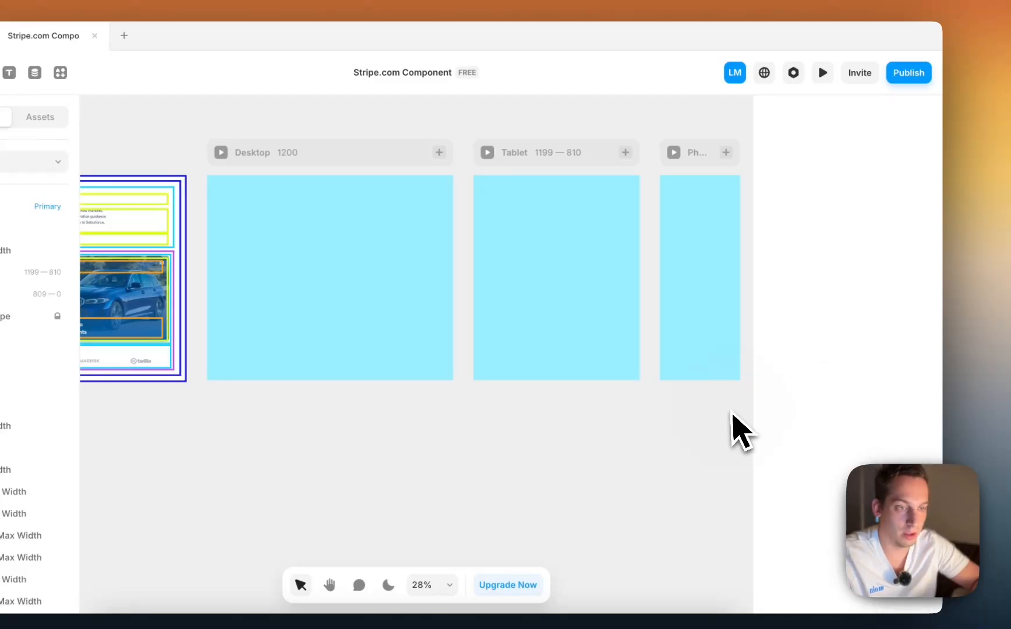
left_click(525, 314)
scroll(517, 310, "down", 2)
left_click(410, 300)
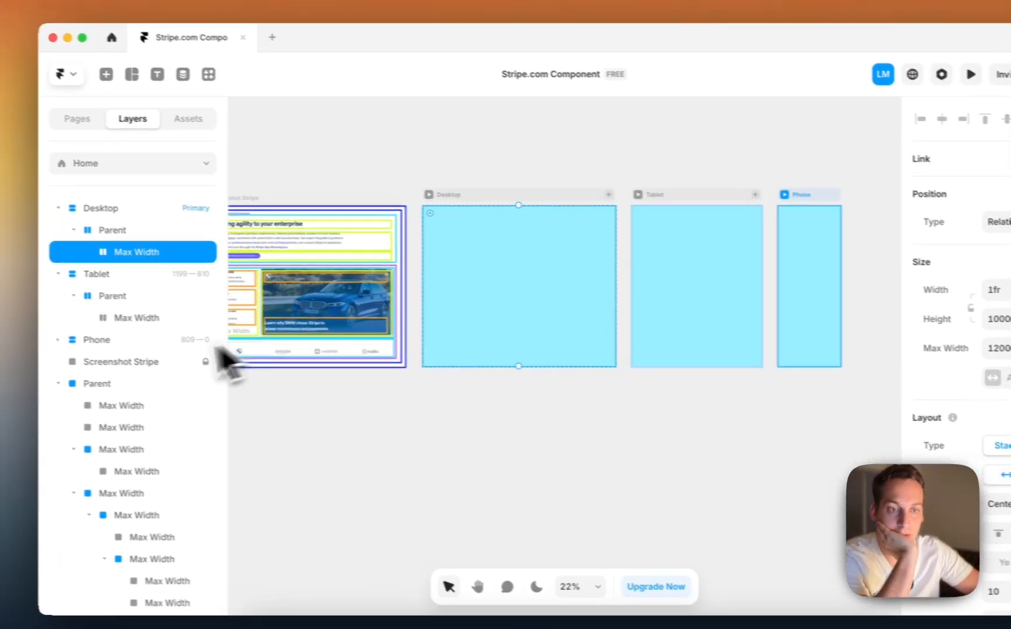
- Unlock the Screenshot Stripe image and place a duplicate of it directly below the colour-coded frame map
scroll(502, 273, "up", 3)
scroll(502, 275, "left", 4)
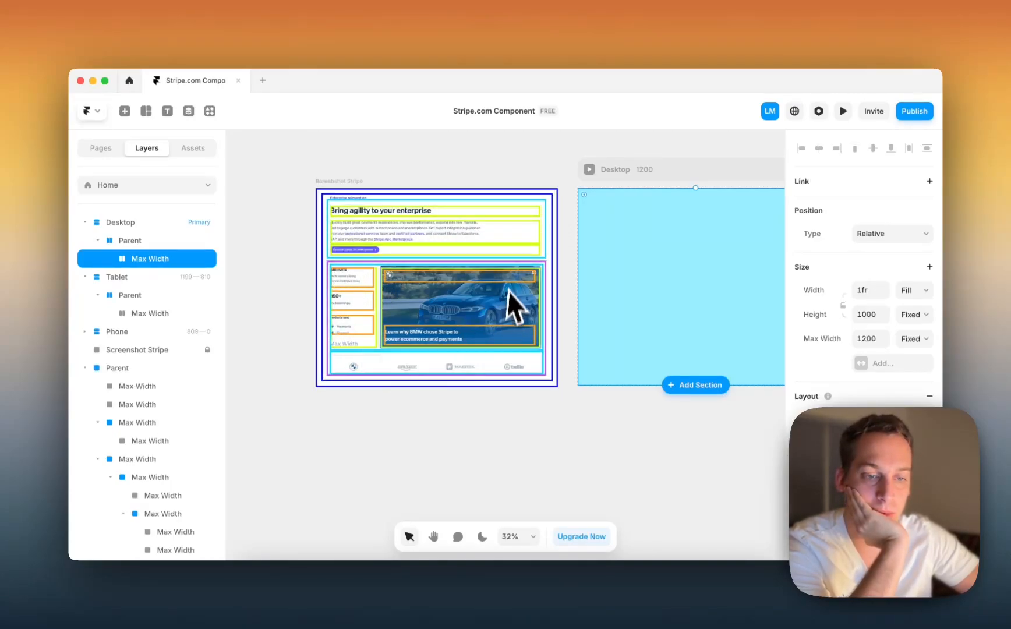
scroll(408, 297, "right", 2)
scroll(332, 291, "down", 3)
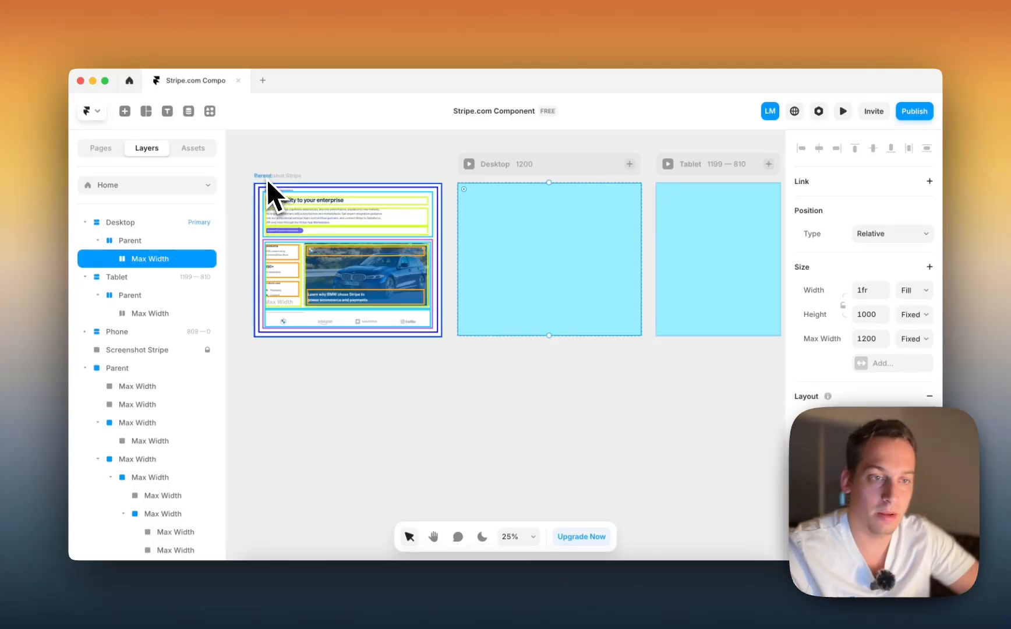
scroll(169, 280, "down", 4)
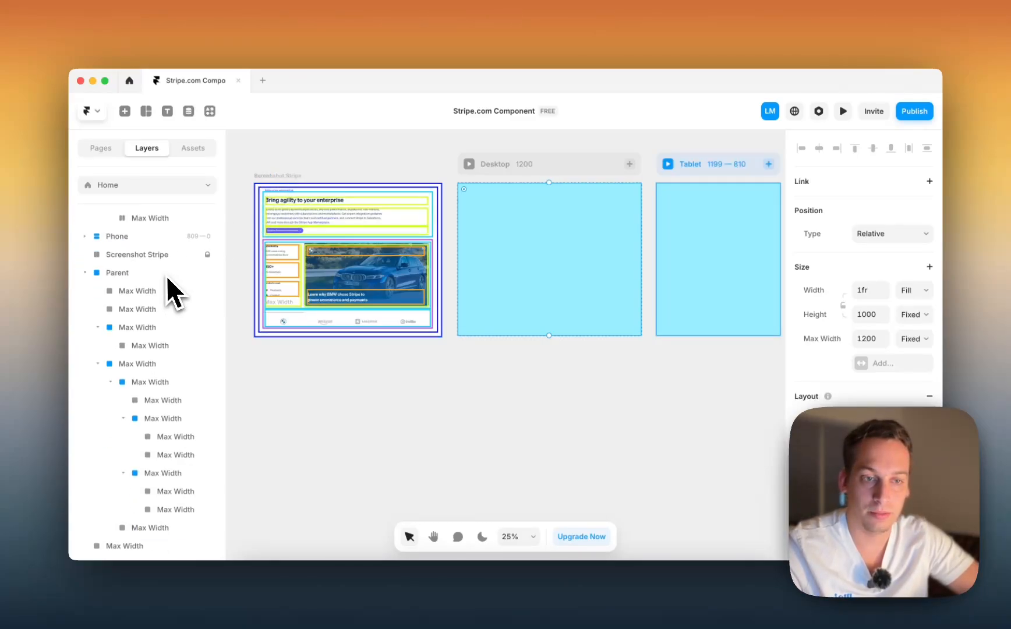
left_click(198, 260)
left_click_drag(290, 186, 304, 372)
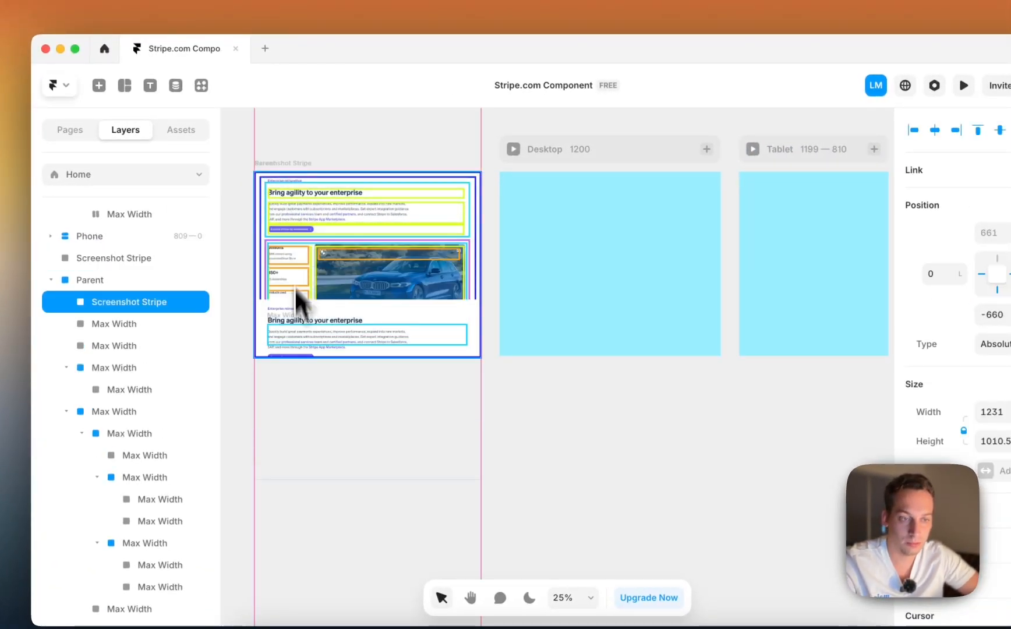
left_click(548, 407)
scroll(547, 407, "left", 3)
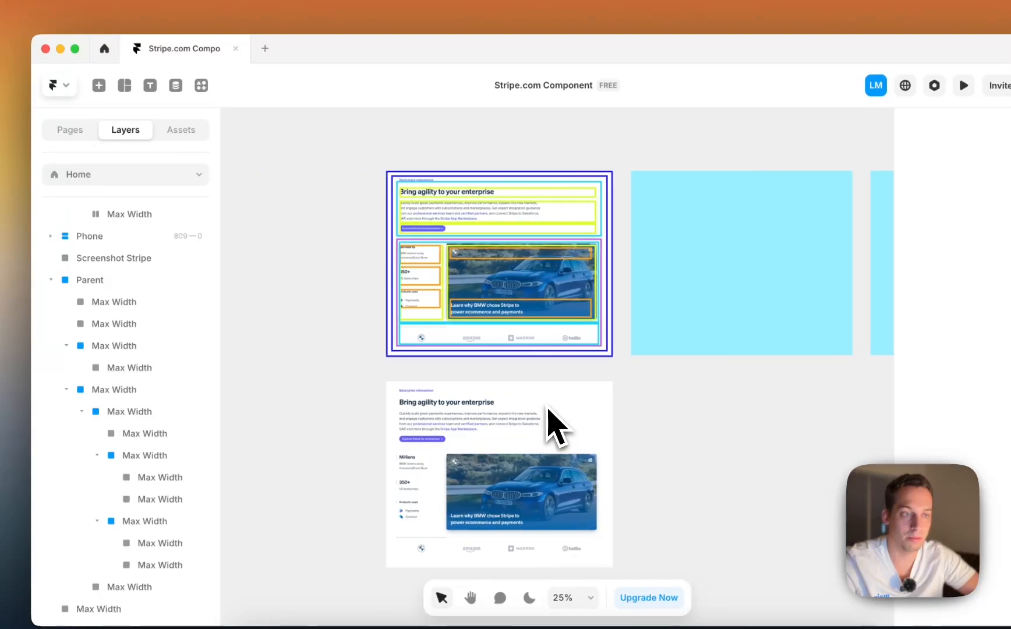
- Shift the frame map and its screenshot away from the Desktop breakpoint, and fit the clean screenshot copy between them
left_click_drag(363, 156, 626, 390)
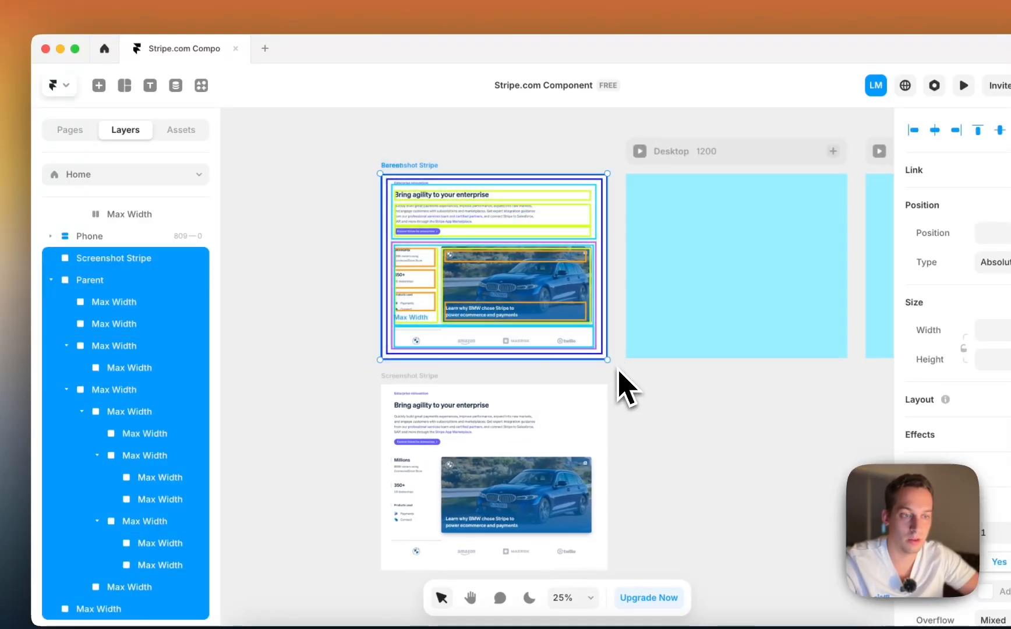
left_click_drag(553, 318, 307, 307)
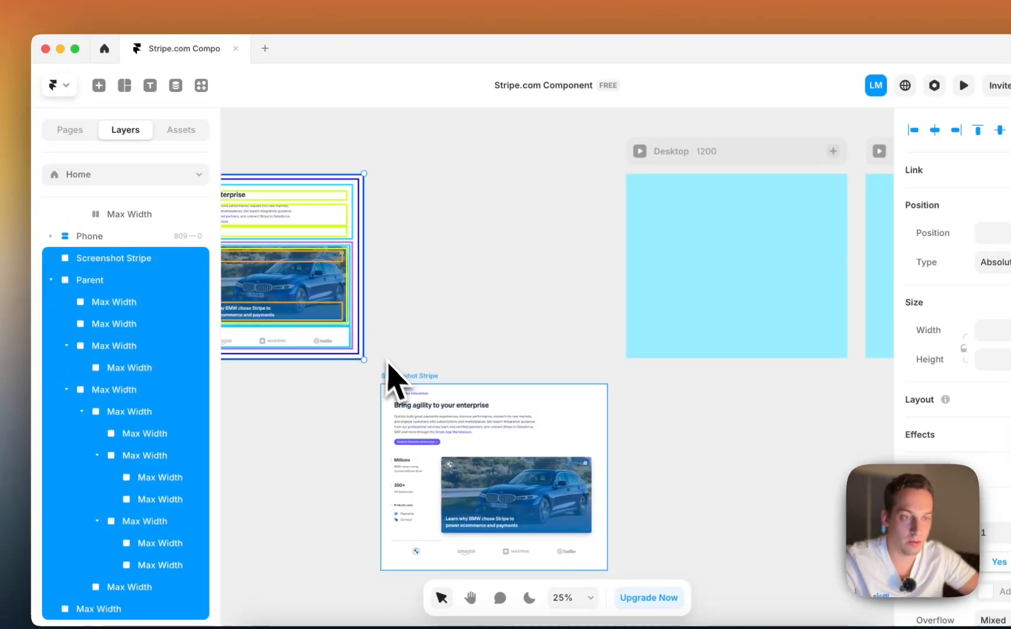
left_click_drag(399, 377, 418, 171)
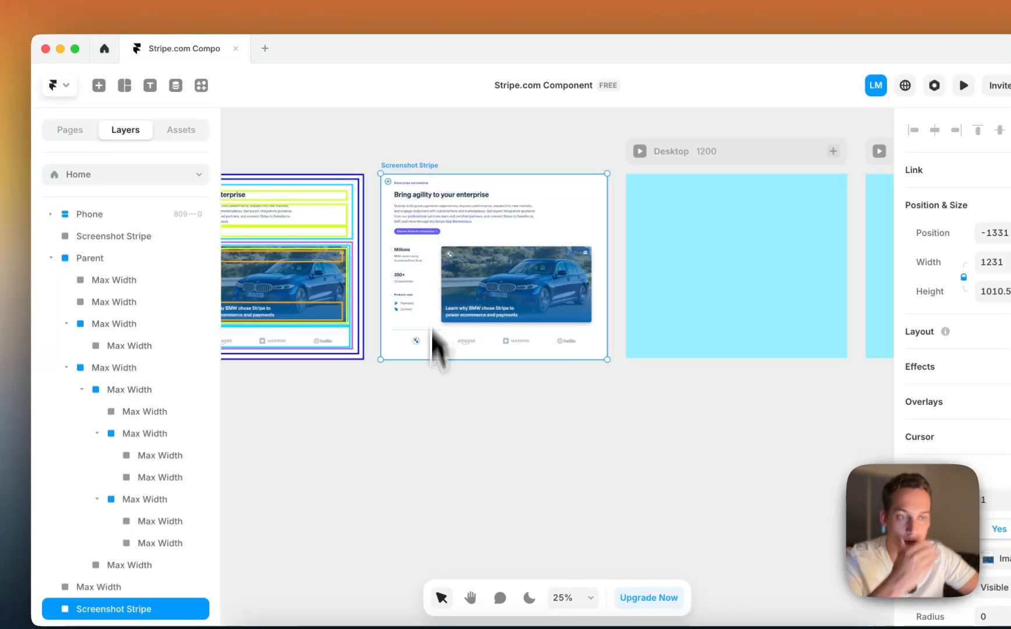
left_click(428, 428)
scroll(429, 429, "left", 5)
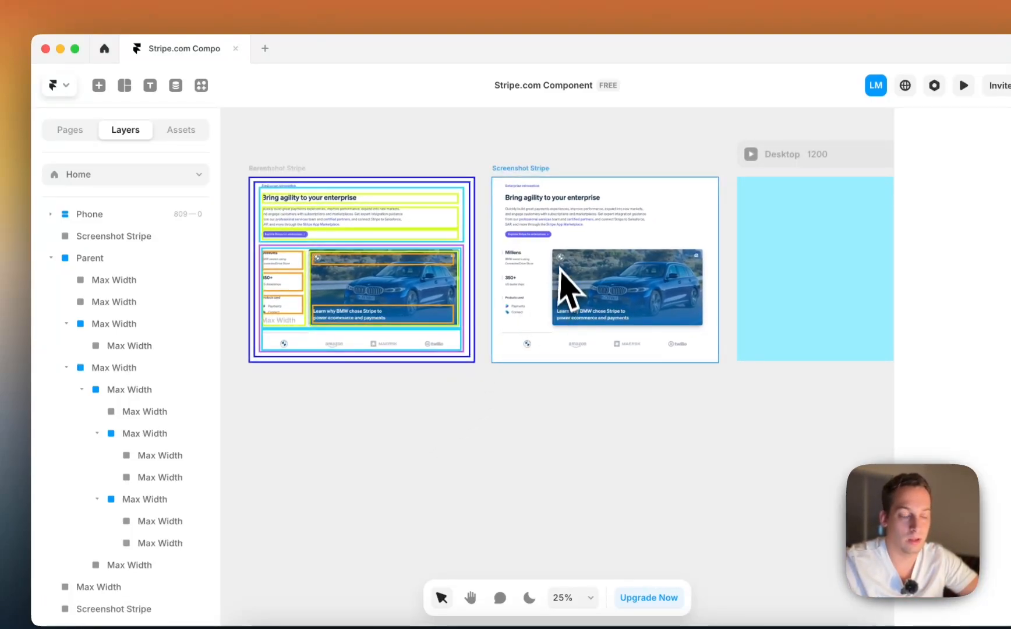
- Nest a duplicate of the Desktop Max Width frame inside the original, named Top, and duplicate it as Bottom
scroll(560, 279, "right", 9)
left_click(605, 189)
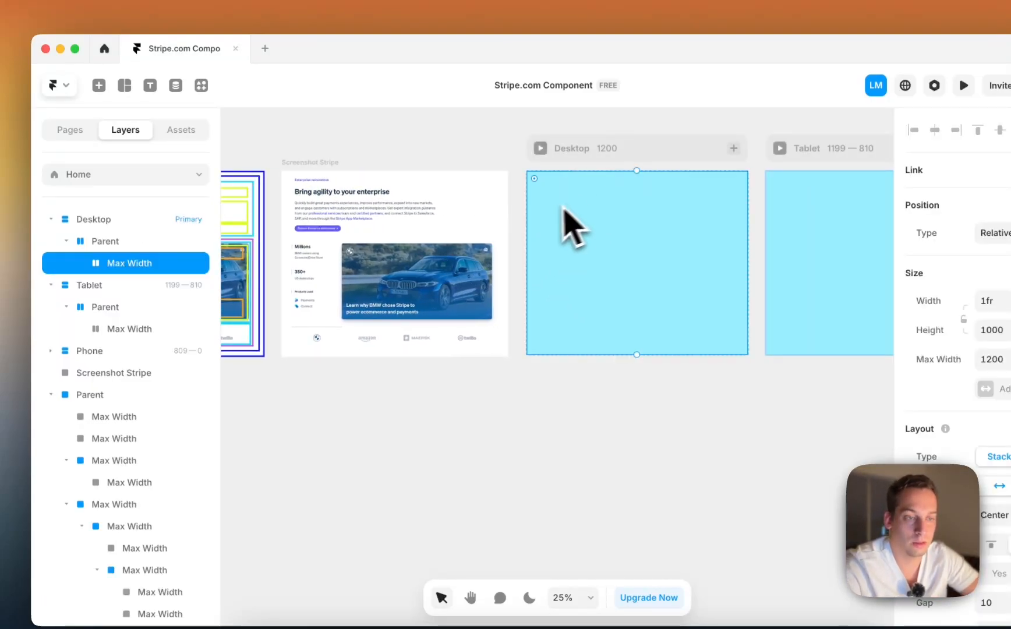
scroll(489, 250, "left", 6)
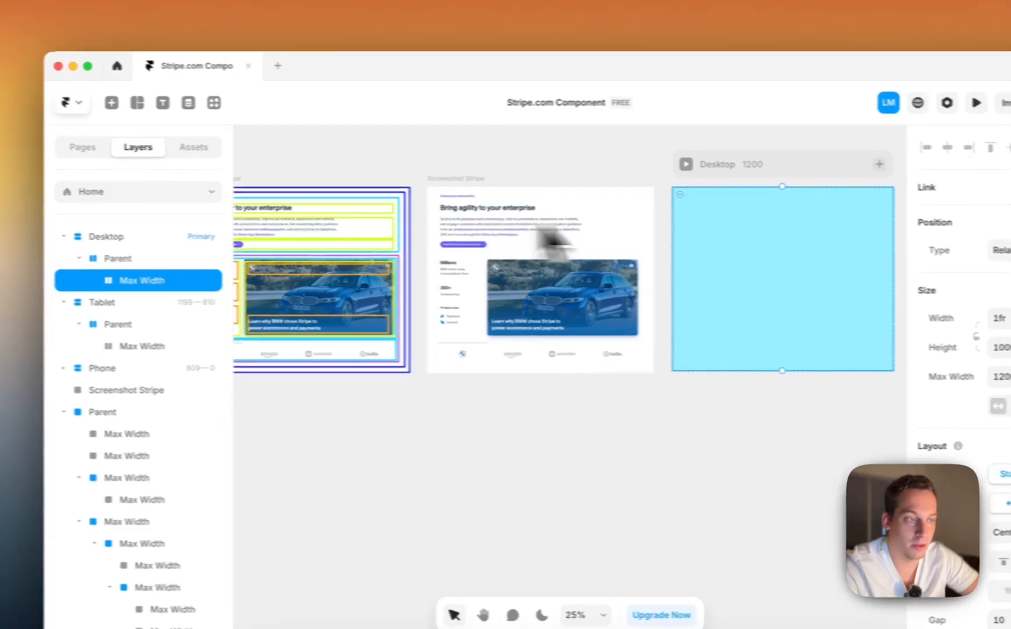
scroll(658, 260, "right", 6)
key("super+d")
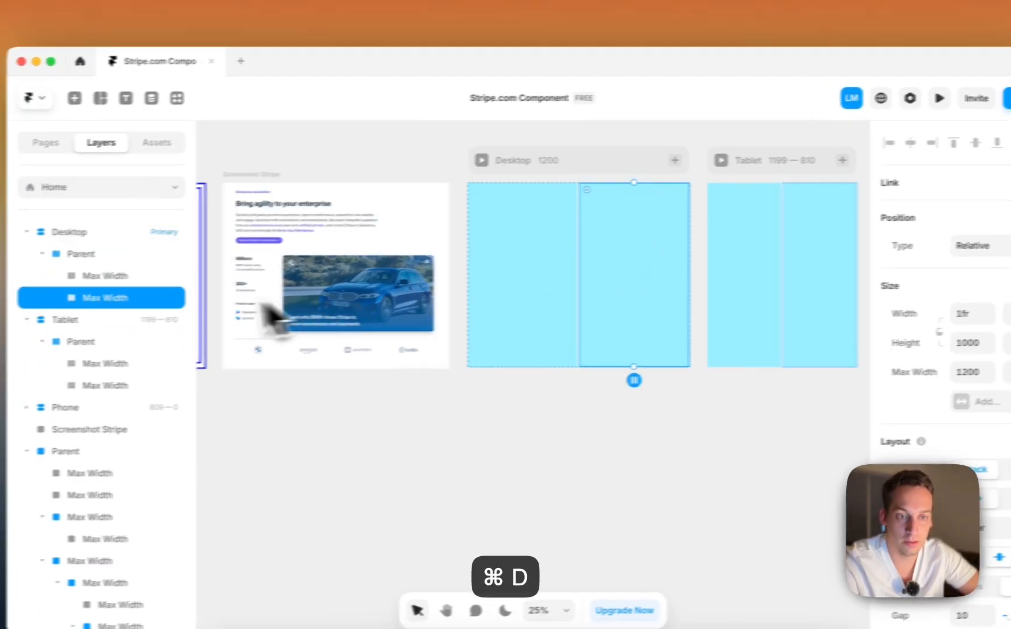
left_click_drag(109, 297, 107, 273)
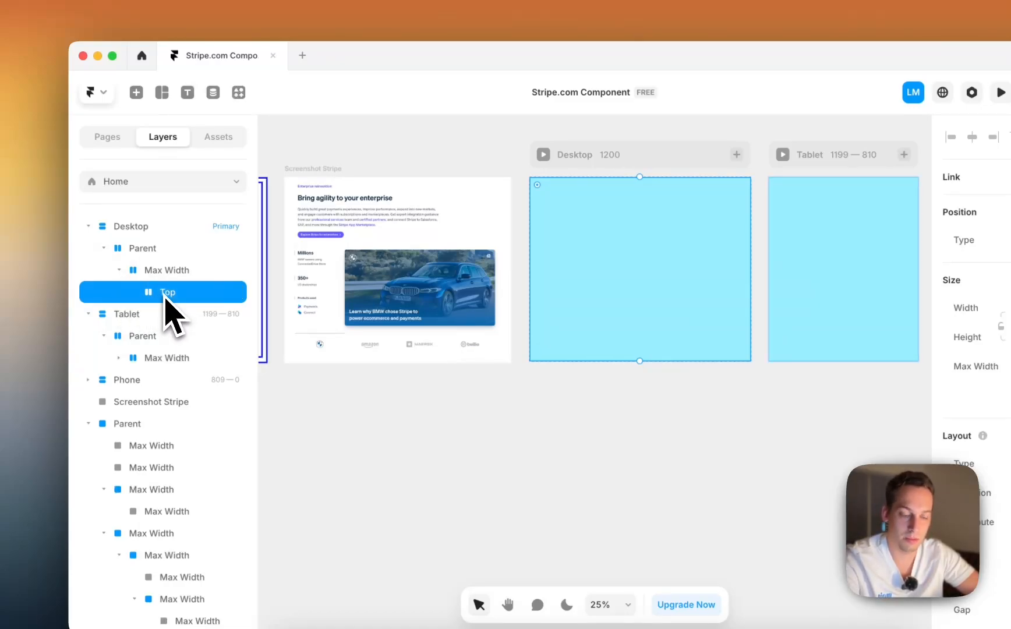
key("super+d")
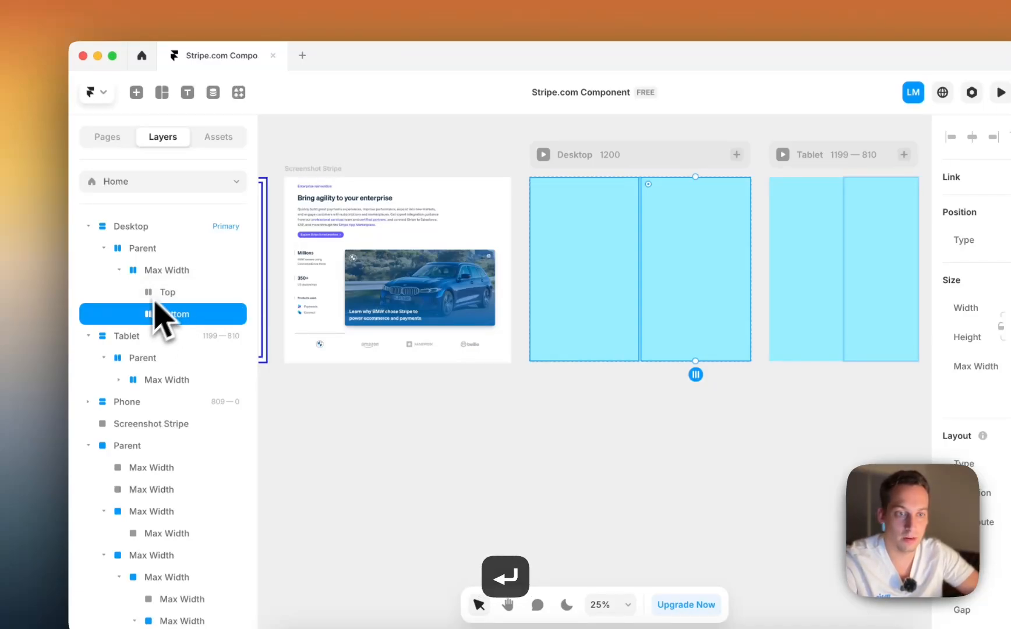
- Remove the fill from the Desktop Max Width frame and set its stack direction to vertical
left_click(167, 270)
scroll(885, 394, "down", 10)
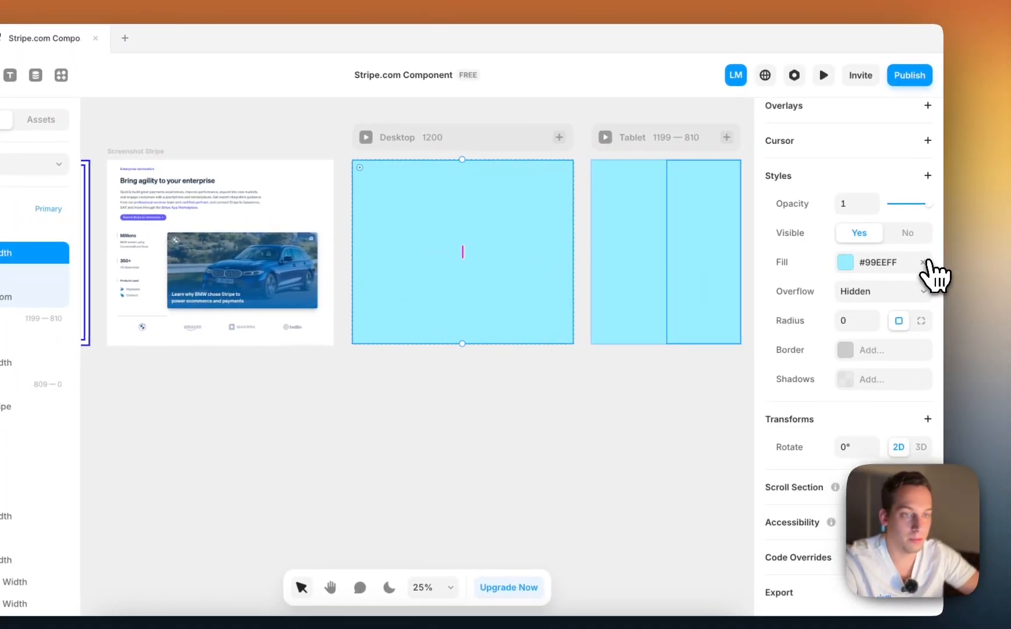
left_click(927, 262)
left_click(180, 290)
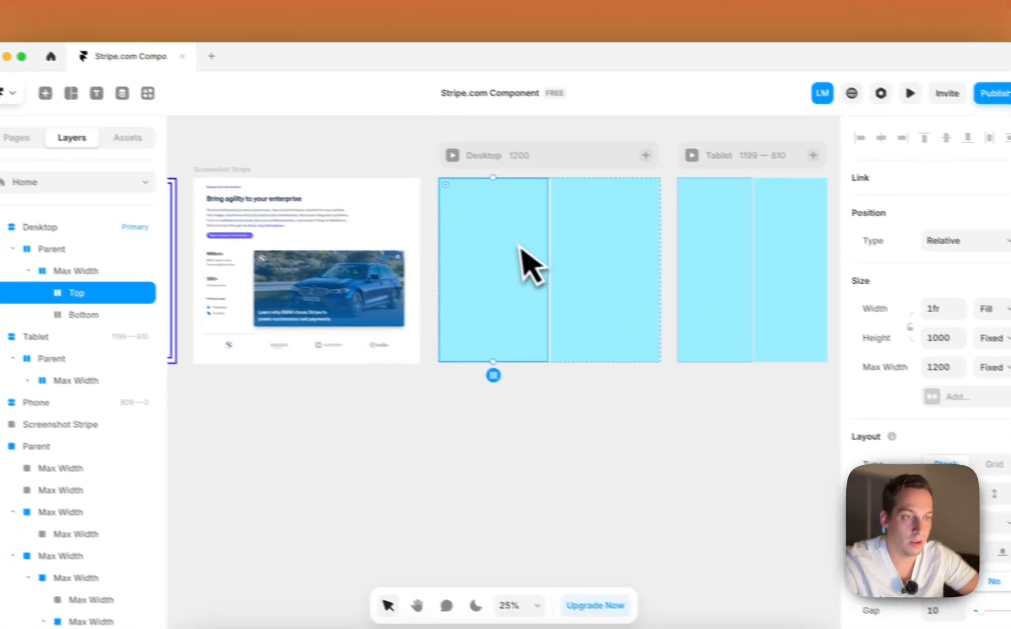
left_click(126, 270)
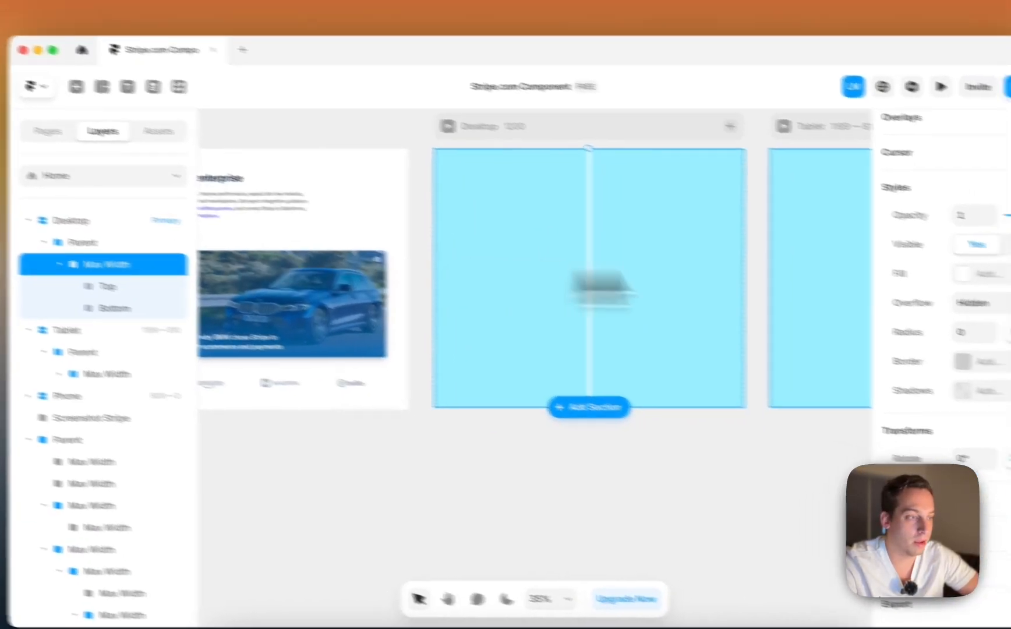
scroll(966, 303, "up", 10)
left_click(907, 458)
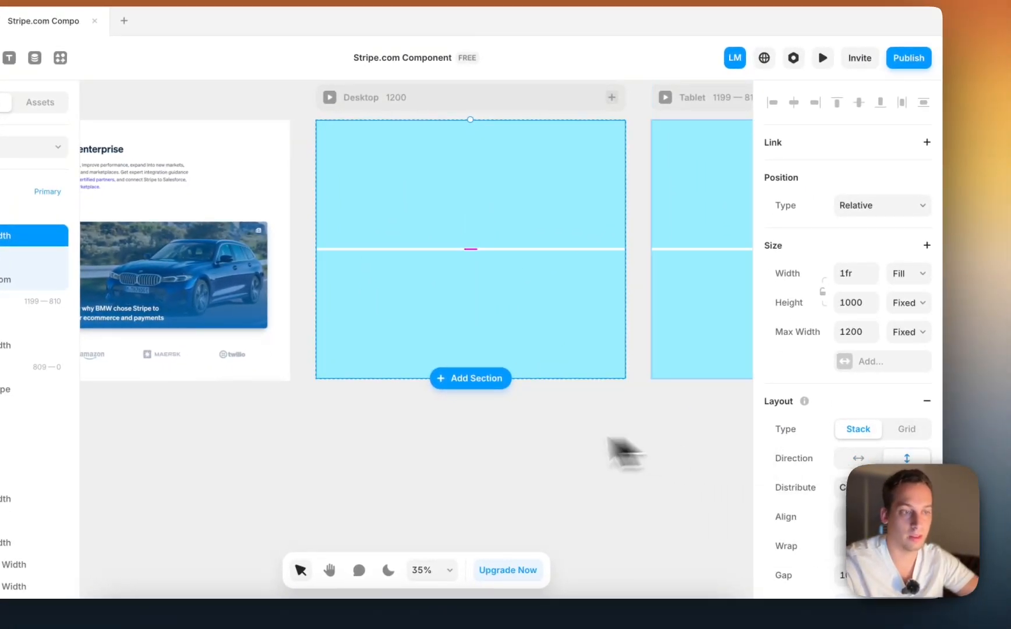
left_click(500, 442)
scroll(499, 452, "left", 5)
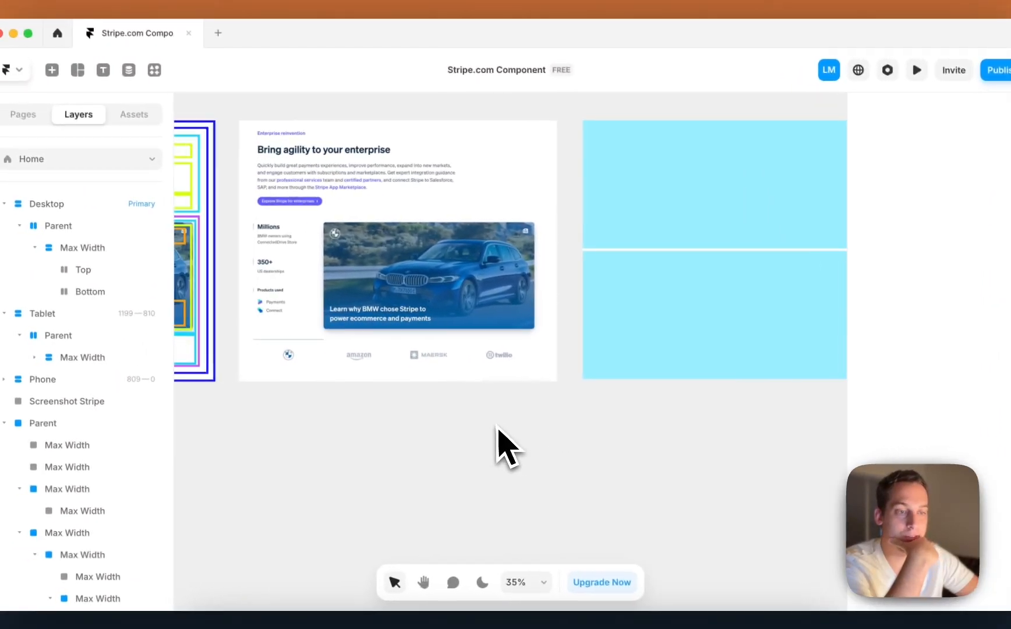
- Set the height of both the Top and Bottom frames in the Desktop breakpoint to Fill
left_click(558, 200)
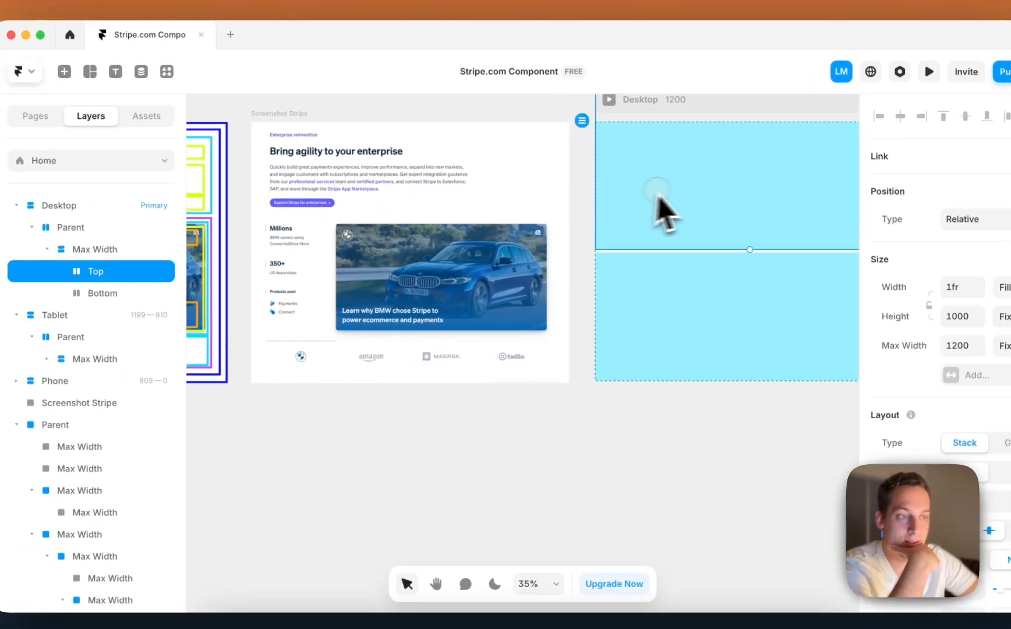
scroll(664, 213, "down", 5)
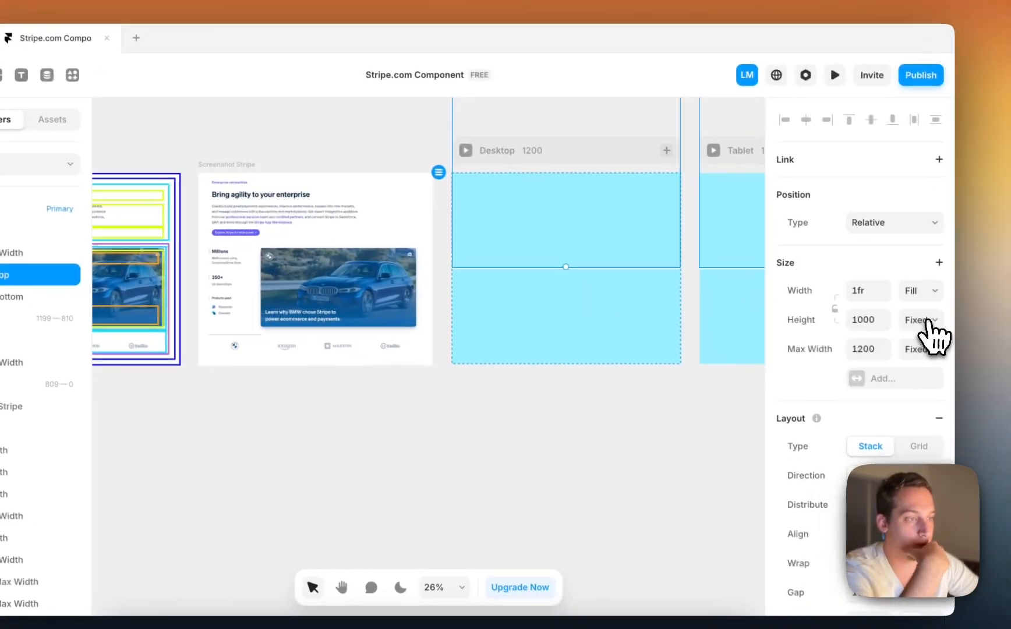
left_click(904, 318)
left_click(891, 351)
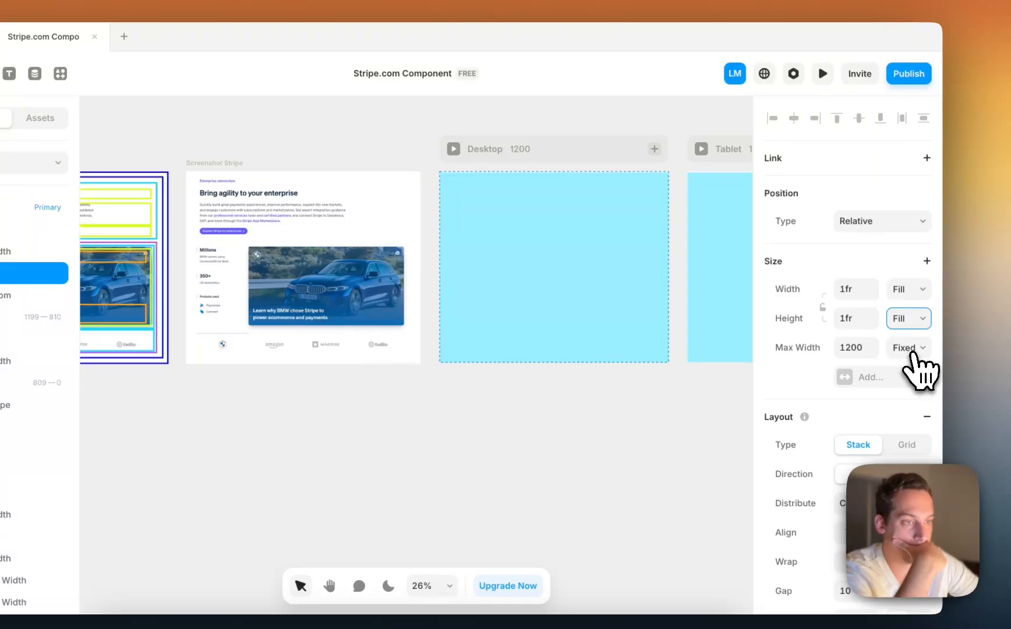
key("super+z")
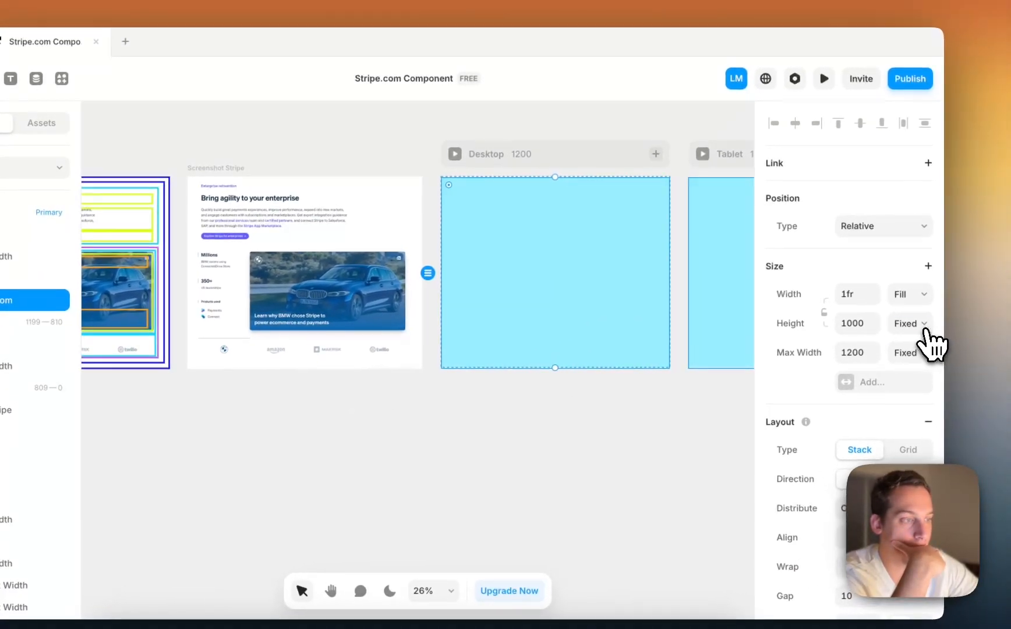
left_click(925, 330)
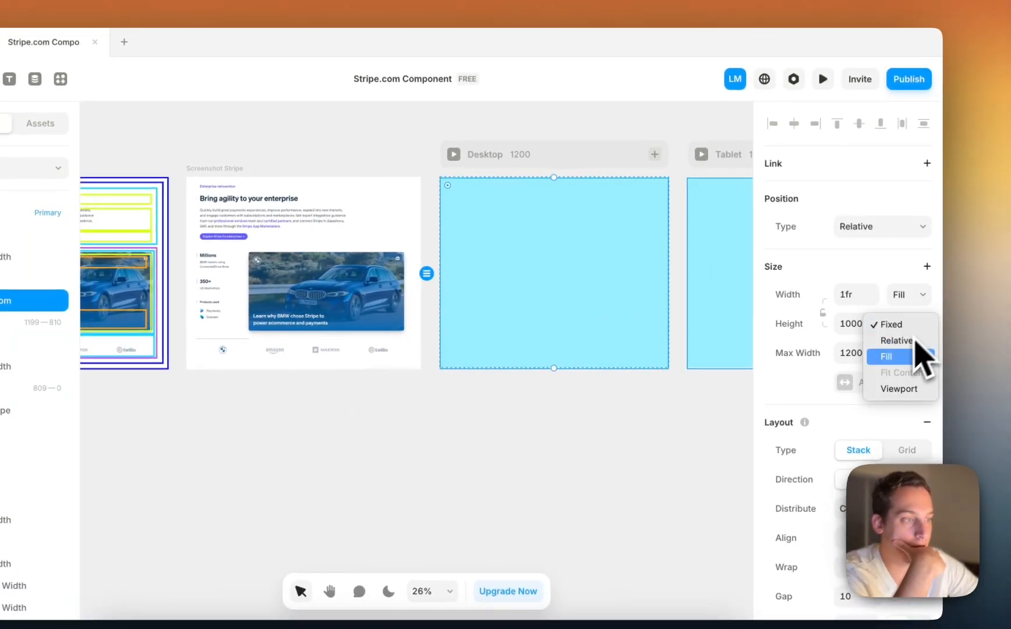
left_click(891, 352)
- Remove the max width limit from the Top and Bottom frames
left_click(554, 279)
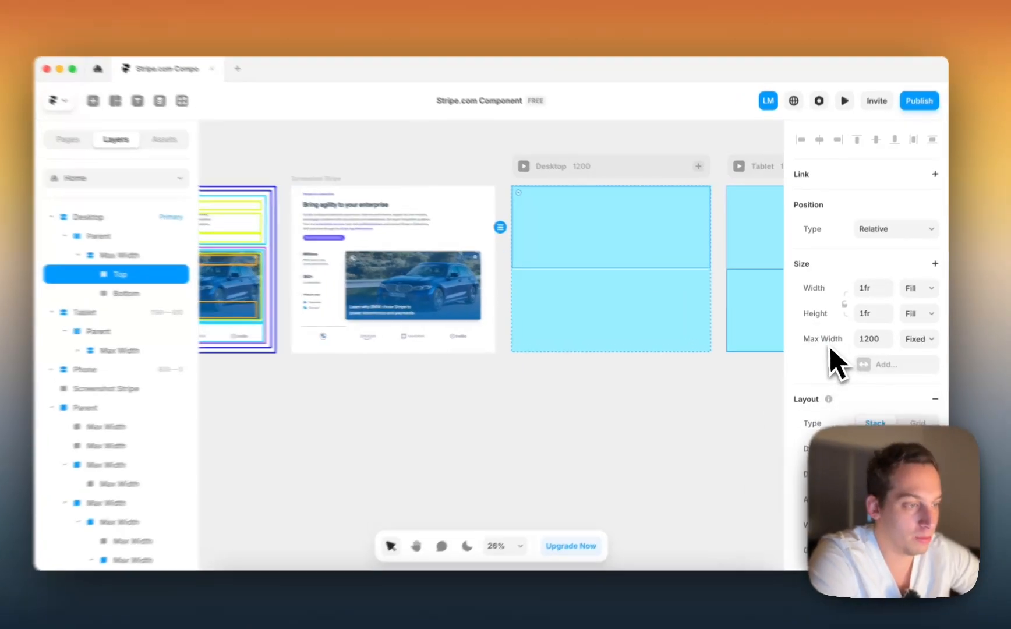
left_click(824, 341)
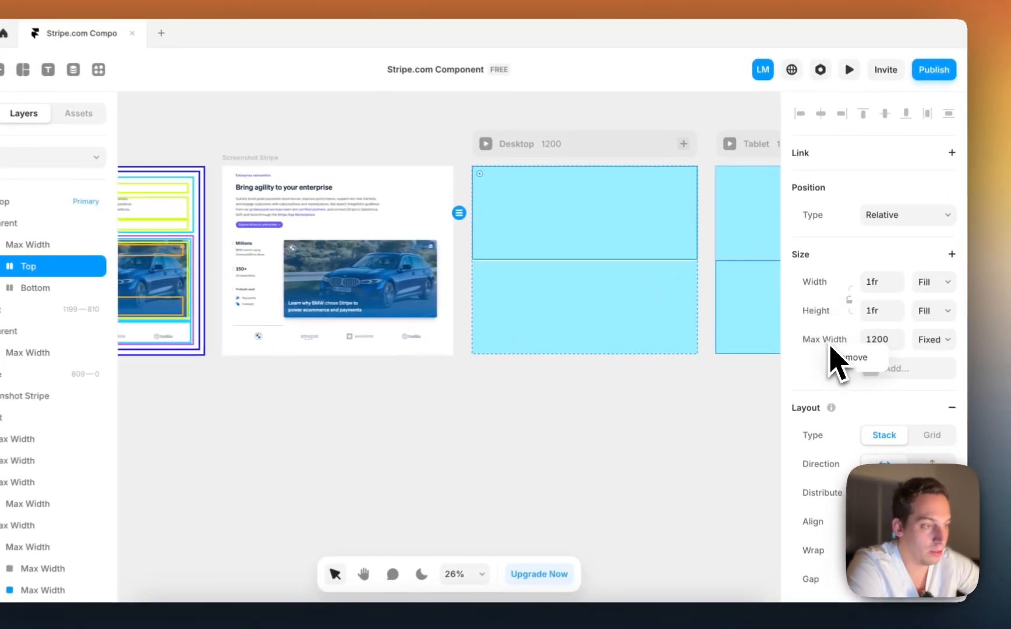
left_click(834, 349)
left_click(82, 290)
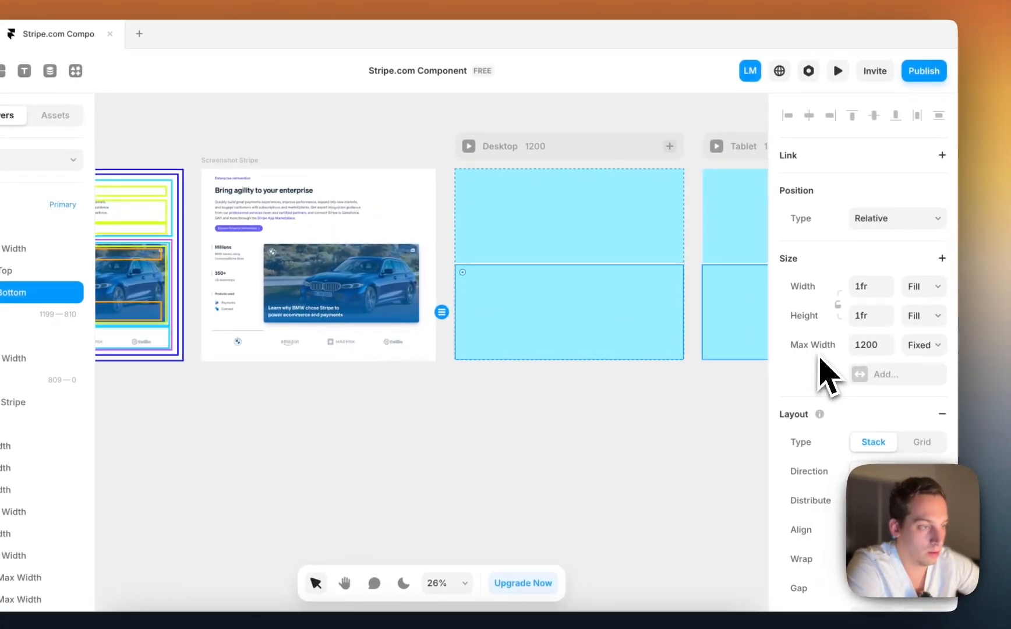
left_click(814, 347)
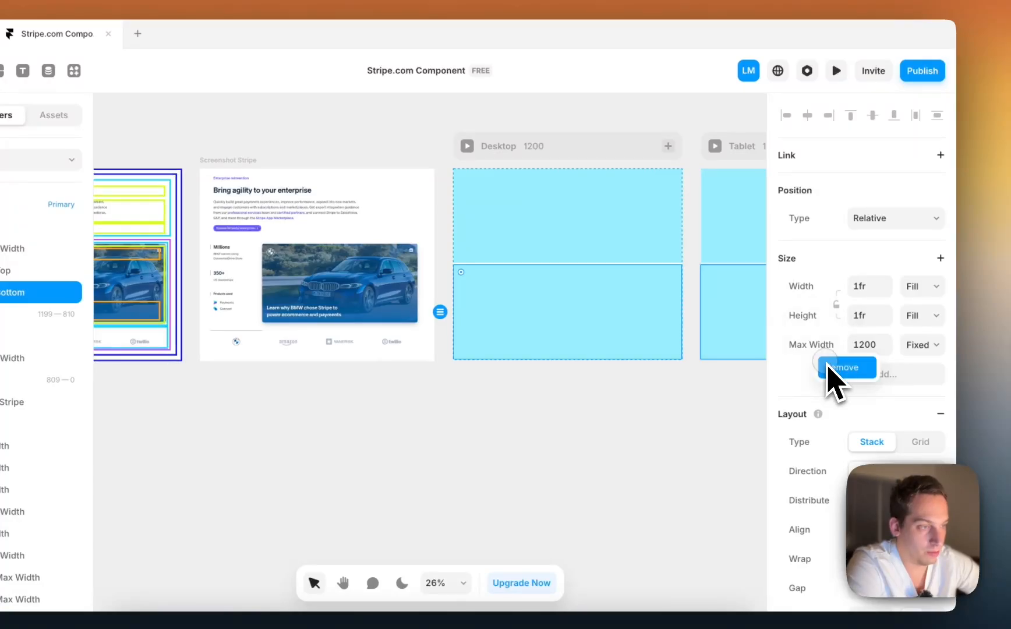
left_click(841, 368)
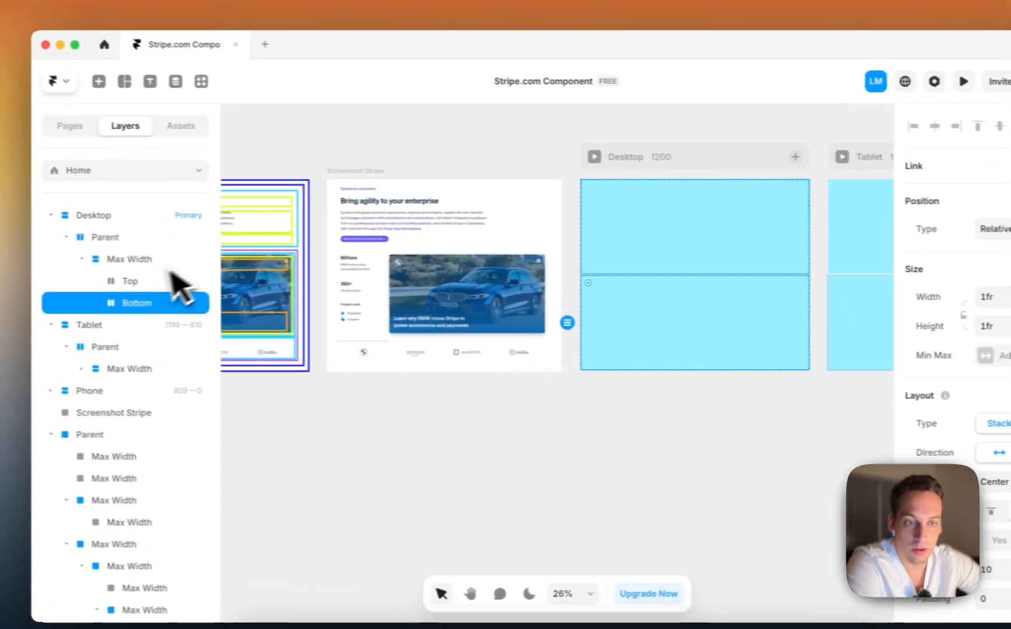
left_click(170, 280)
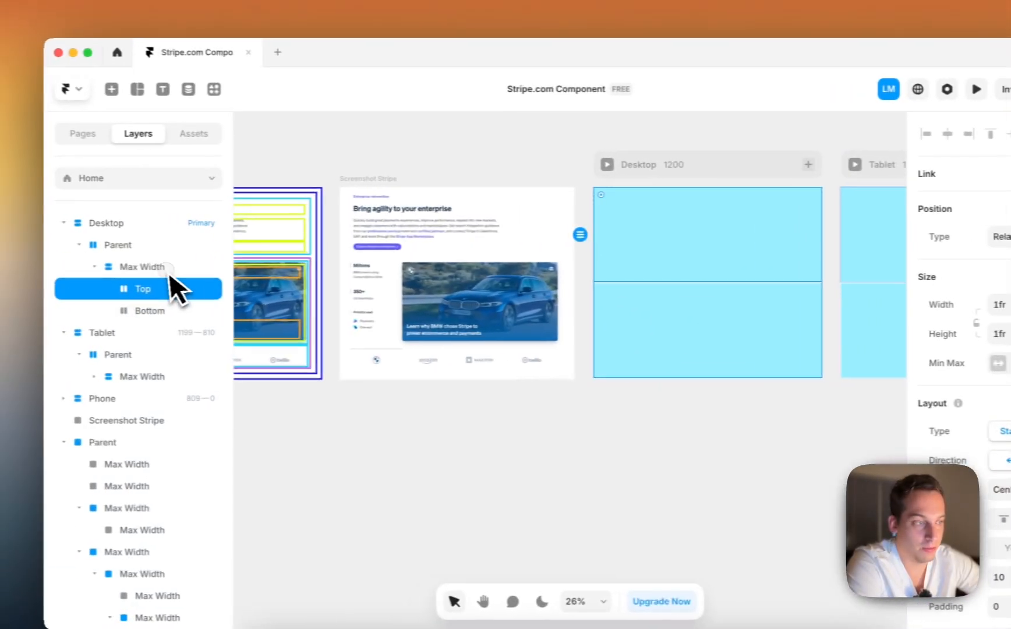
left_click(153, 266)
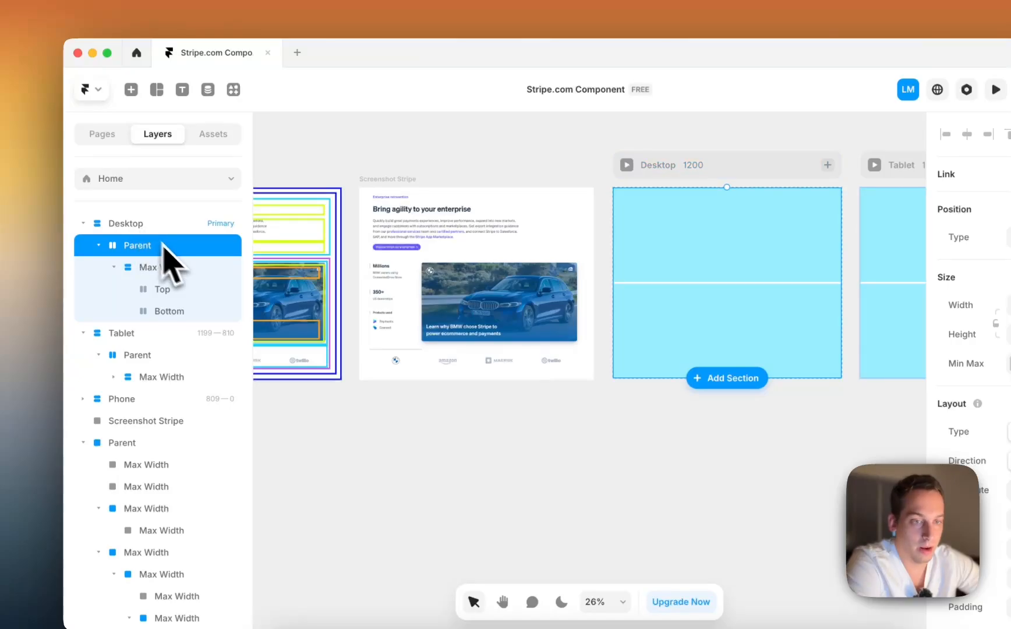
left_click(184, 270)
left_click(172, 254)
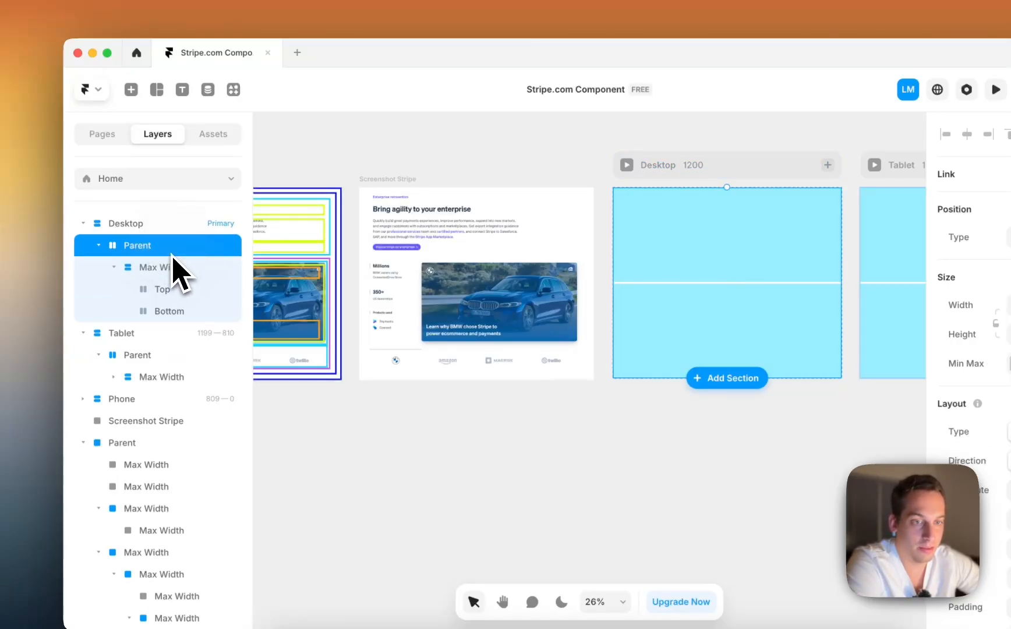
- Compare the Stripe reference screenshot's overall layout with the Top and Bottom frames in the Desktop breakpoint
left_click(179, 286)
left_click(662, 423)
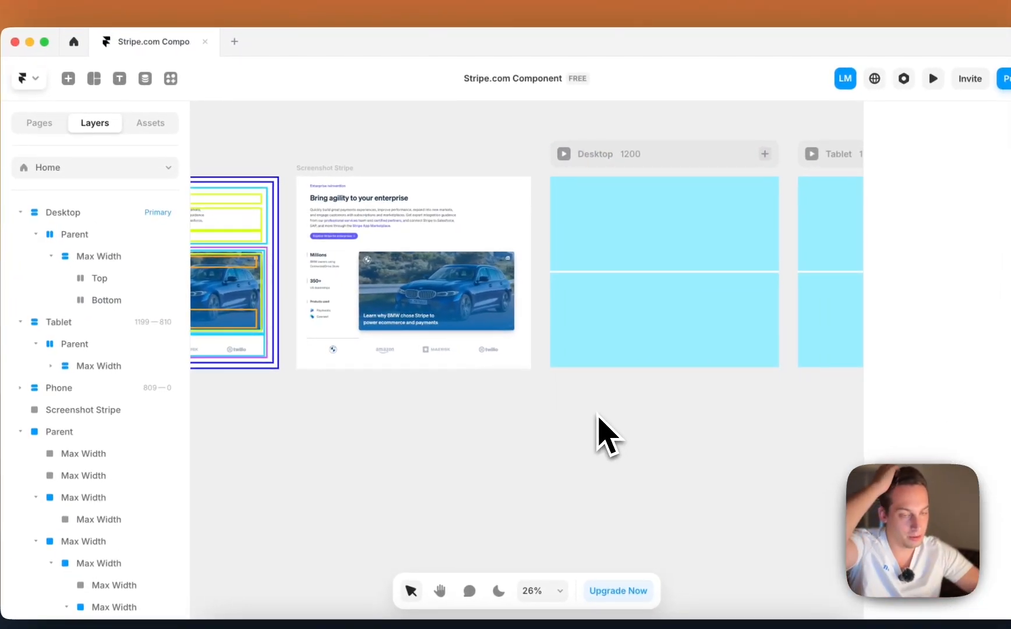
scroll(332, 260, "up", 5)
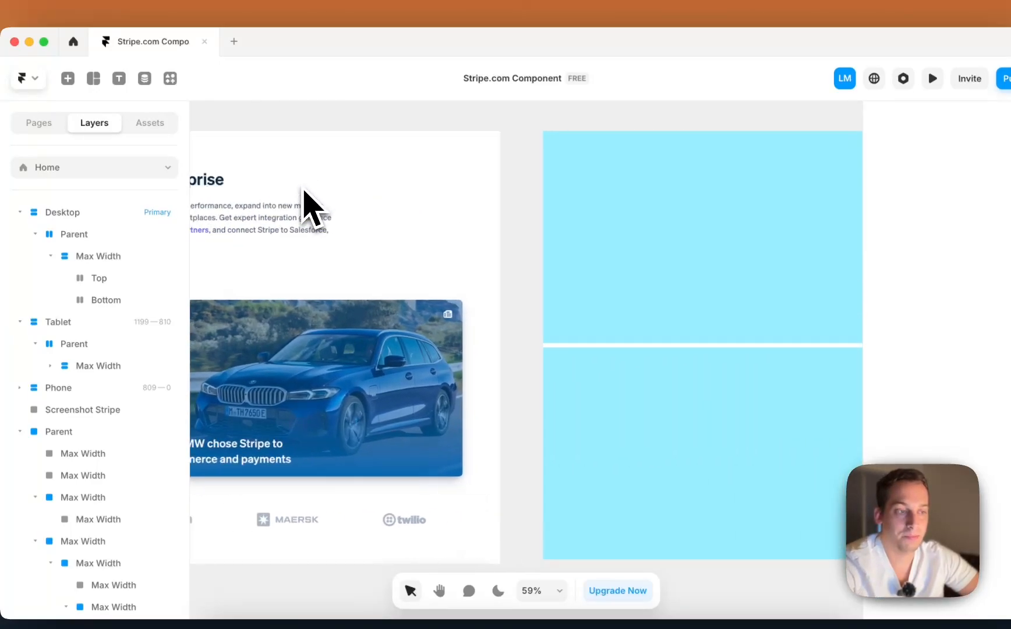
scroll(422, 207, "down", 3)
left_click(496, 226)
scroll(478, 239, "down", 5)
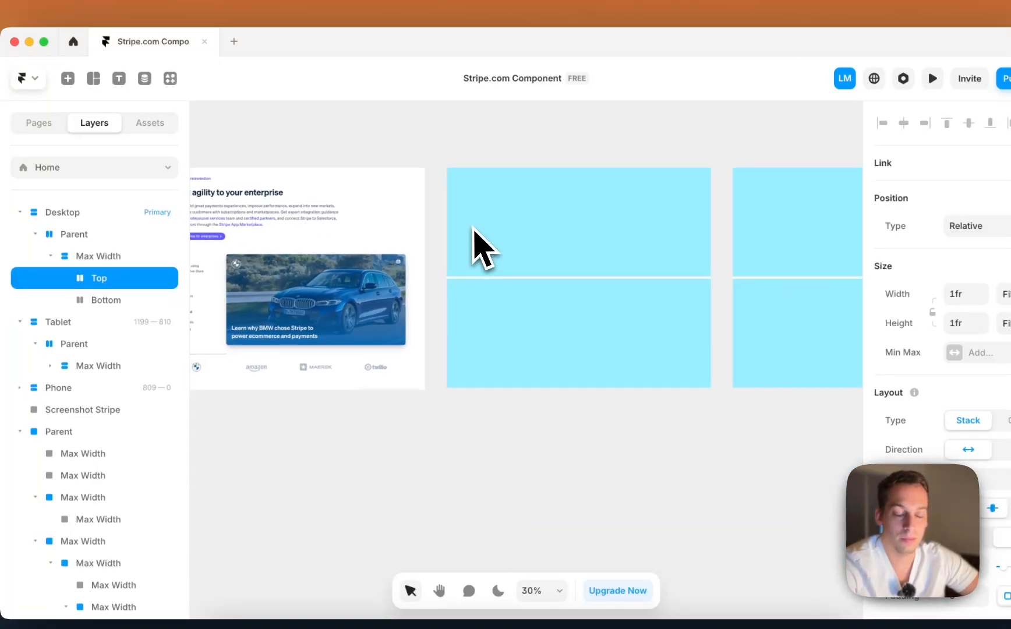
scroll(480, 248, "left", 3)
scroll(376, 224, "up", 3)
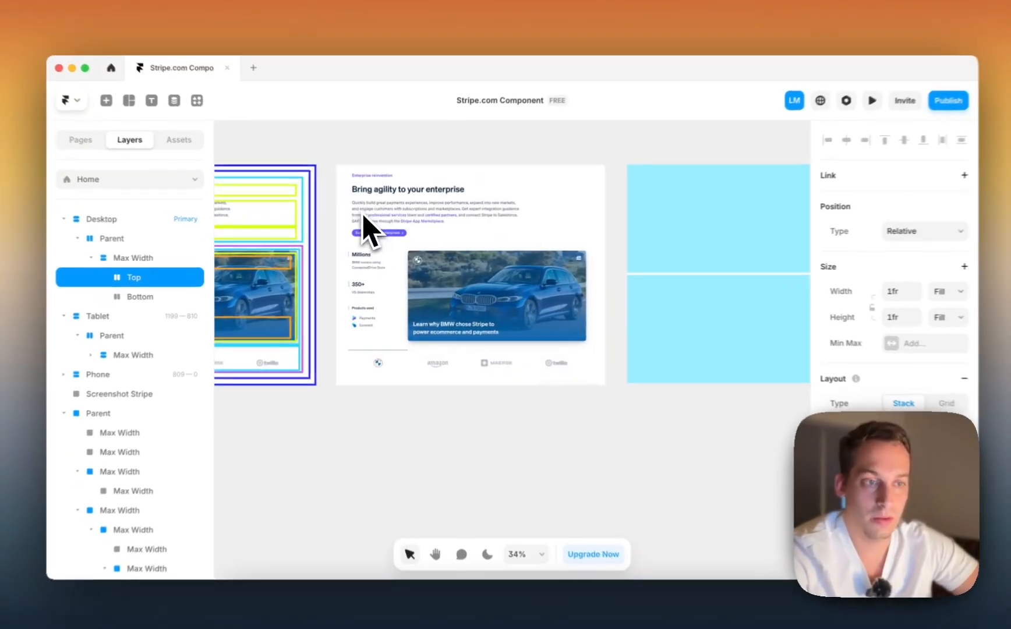
scroll(361, 217, "right", 1)
scroll(361, 218, "down", 1)
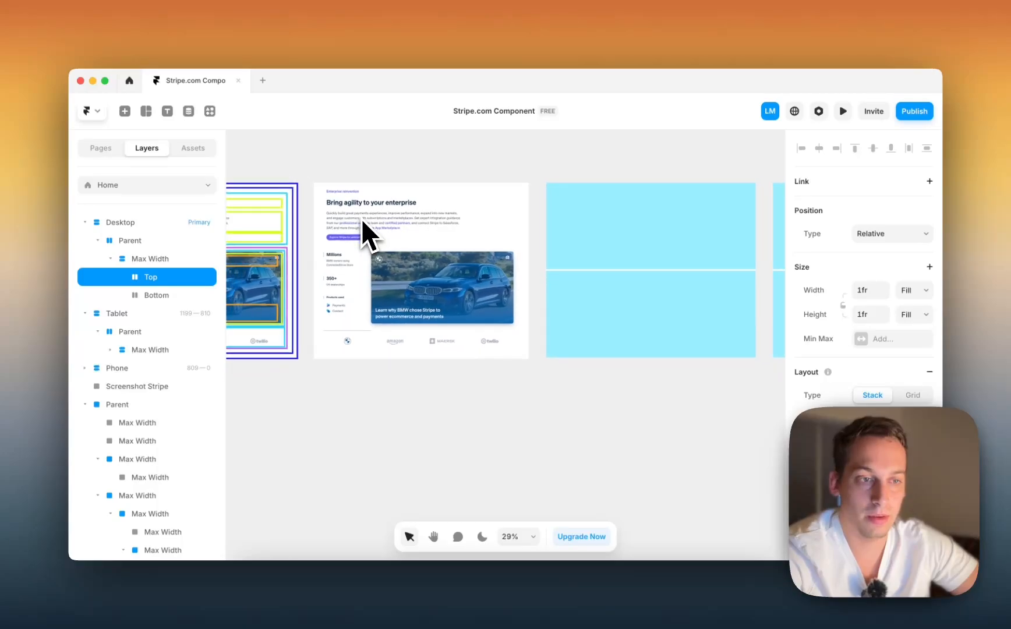
- Examine the Stripe screenshot's heading, stats column, image card, logo row and thin vertical guide lines up close
scroll(337, 206, "up", 2)
scroll(336, 206, "up", 5)
scroll(335, 206, "left", 1)
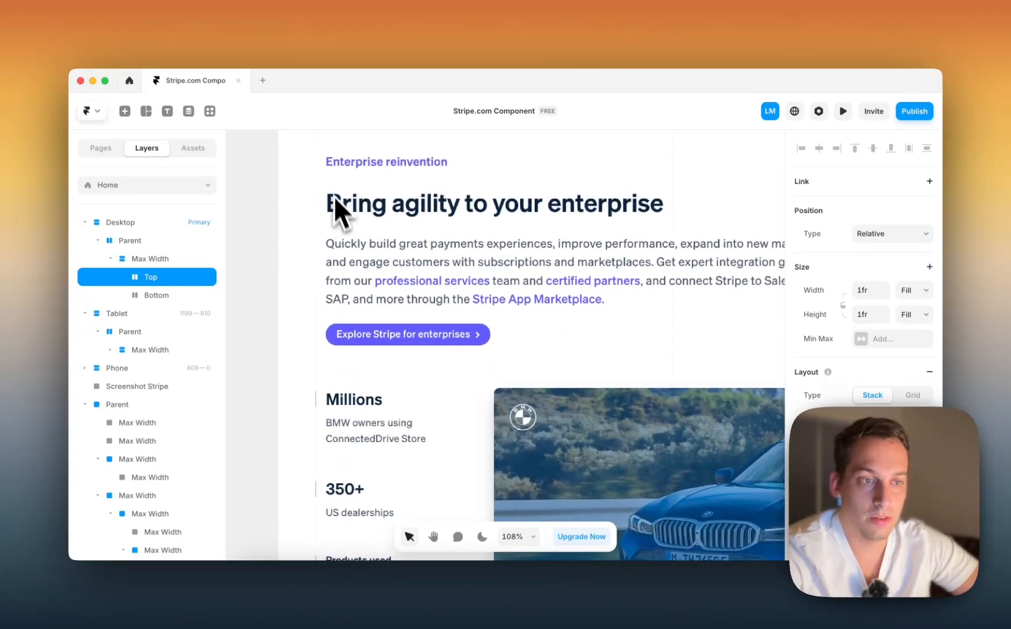
scroll(333, 195, "down", 1)
scroll(326, 164, "down", 1)
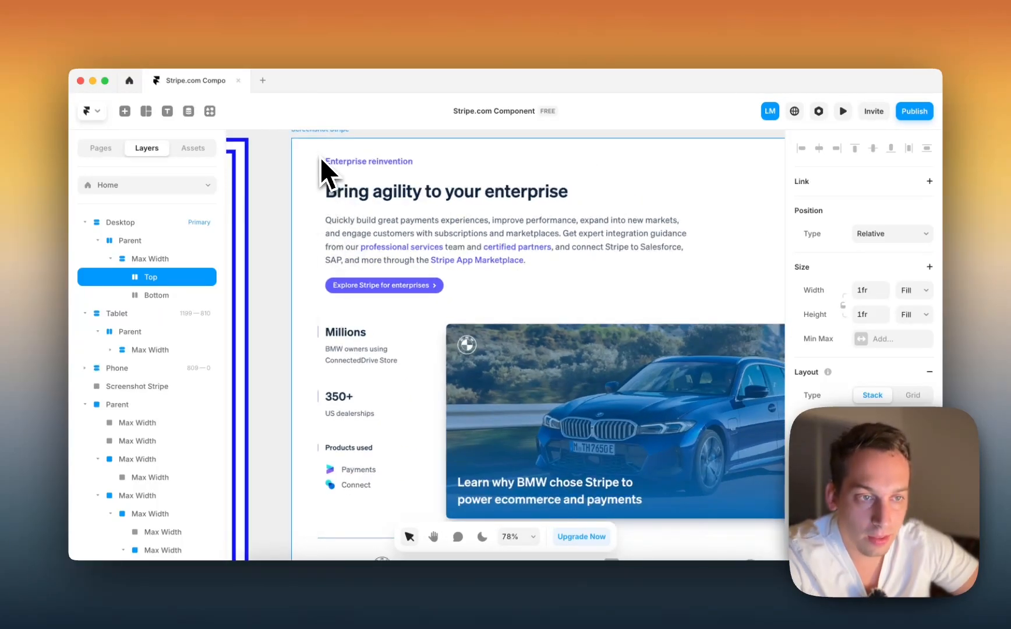
scroll(317, 459, "down", 5)
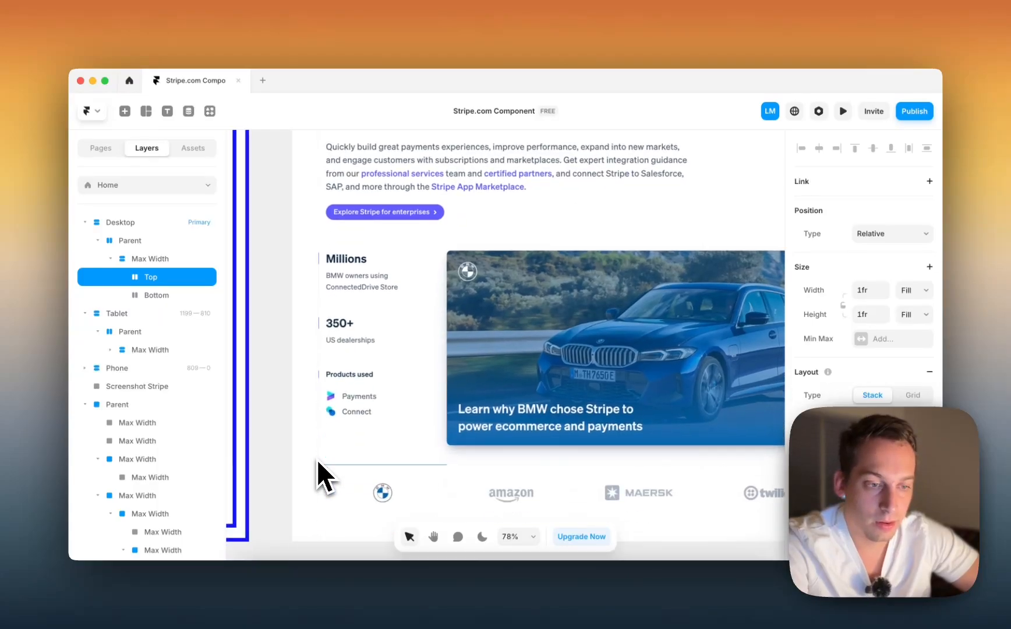
scroll(317, 461, "down", 5)
scroll(317, 461, "up", 5)
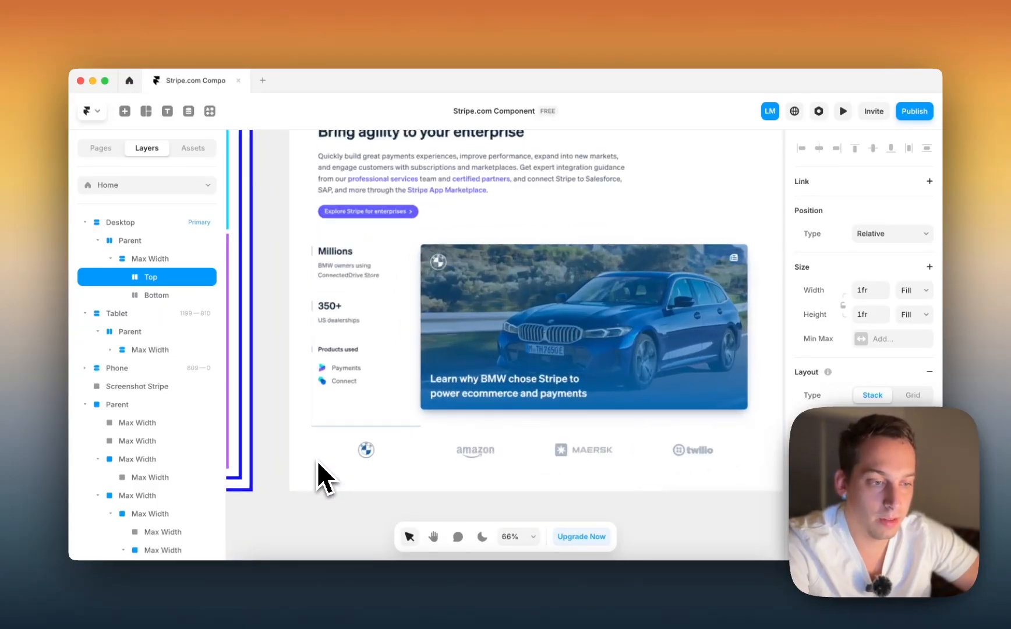
scroll(317, 461, "down", 3)
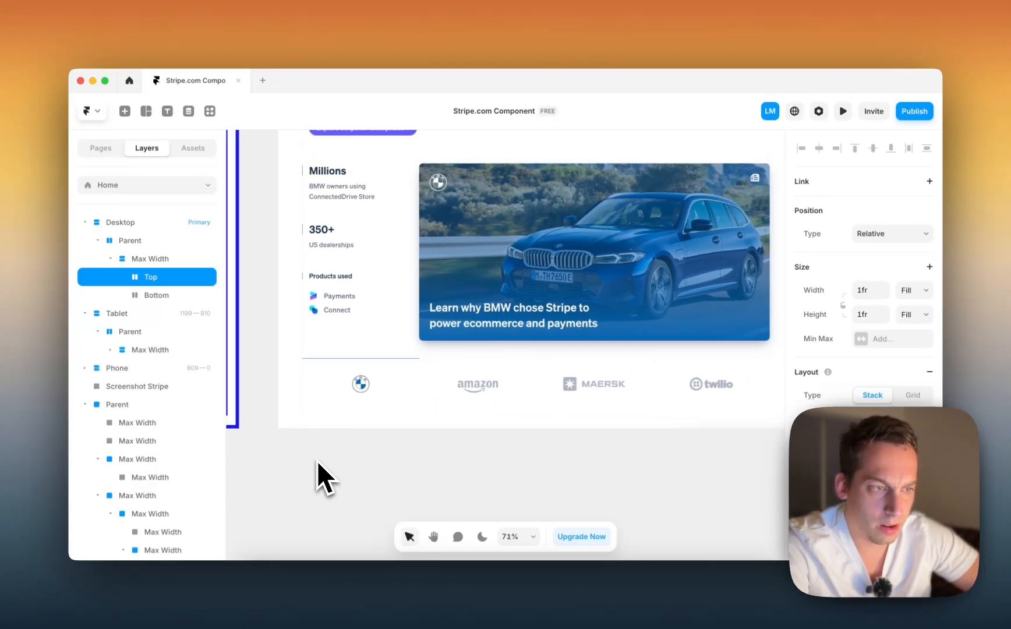
scroll(317, 460, "up", 1)
scroll(317, 461, "down", 2)
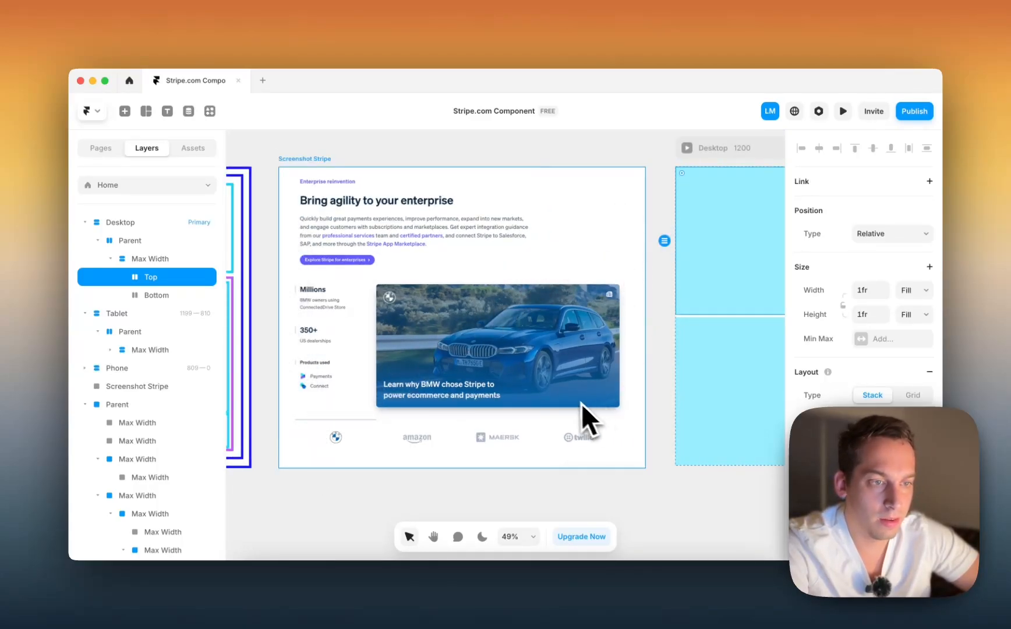
scroll(405, 237, "up", 6)
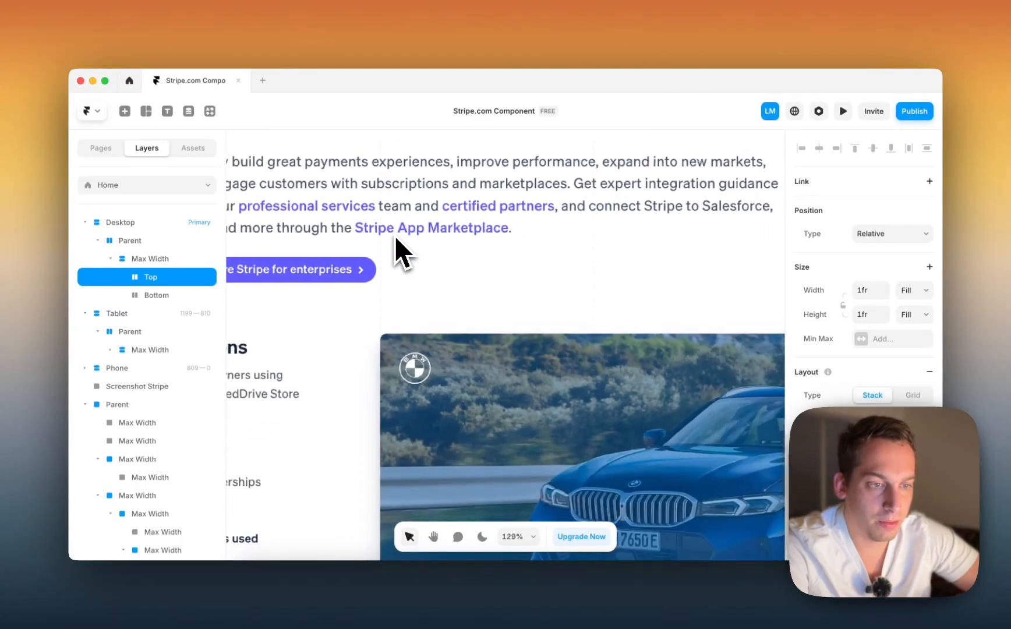
scroll(618, 320, "down", 6)
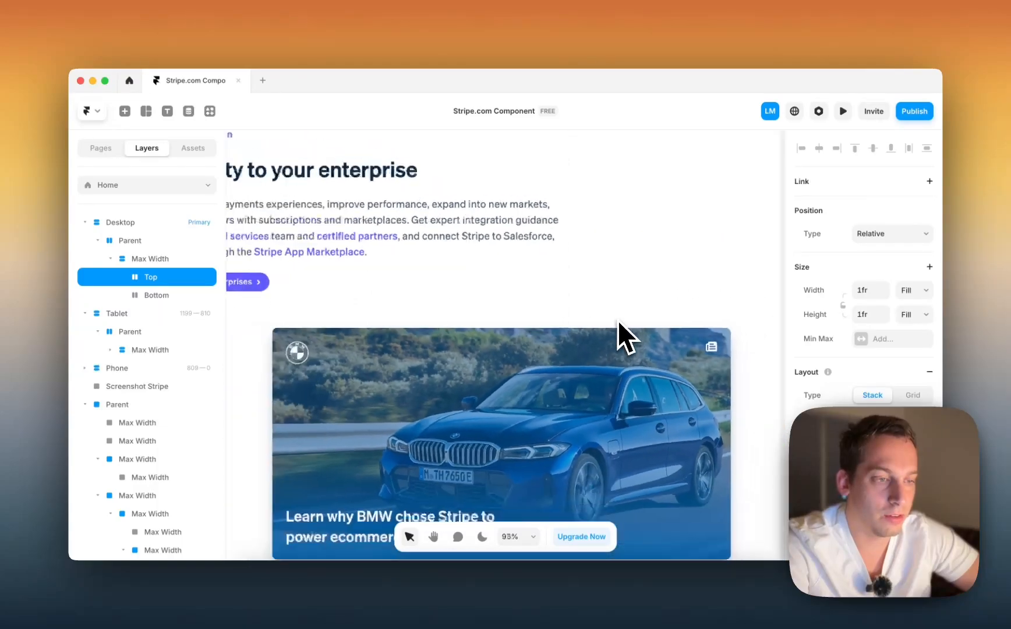
scroll(618, 320, "right", 2)
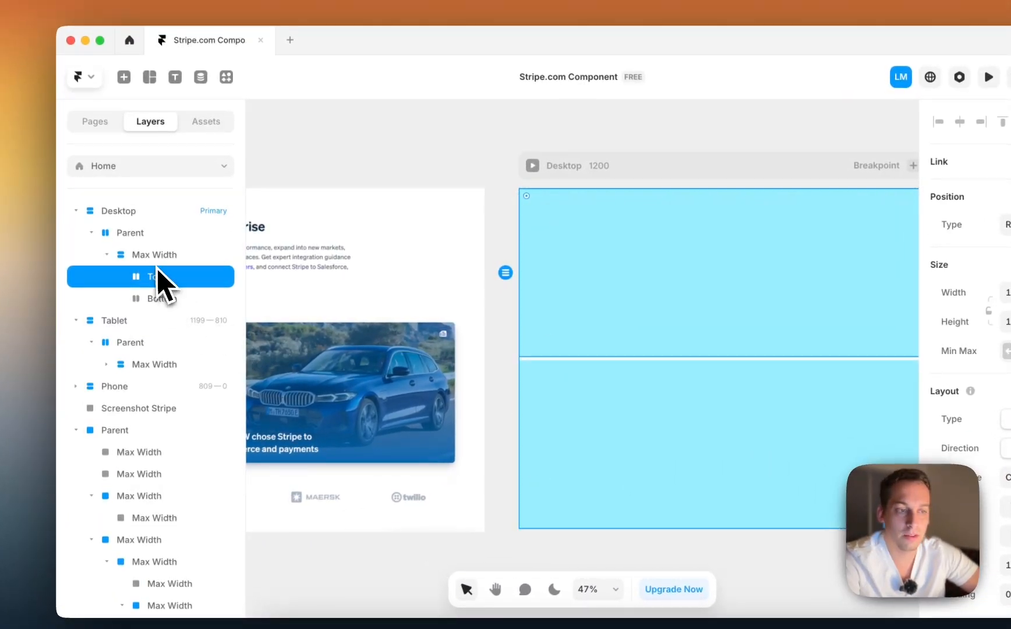
- Set the max width of the Desktop Max Width frame to 1040, matching the content width in the Stripe screenshot
left_click(155, 259)
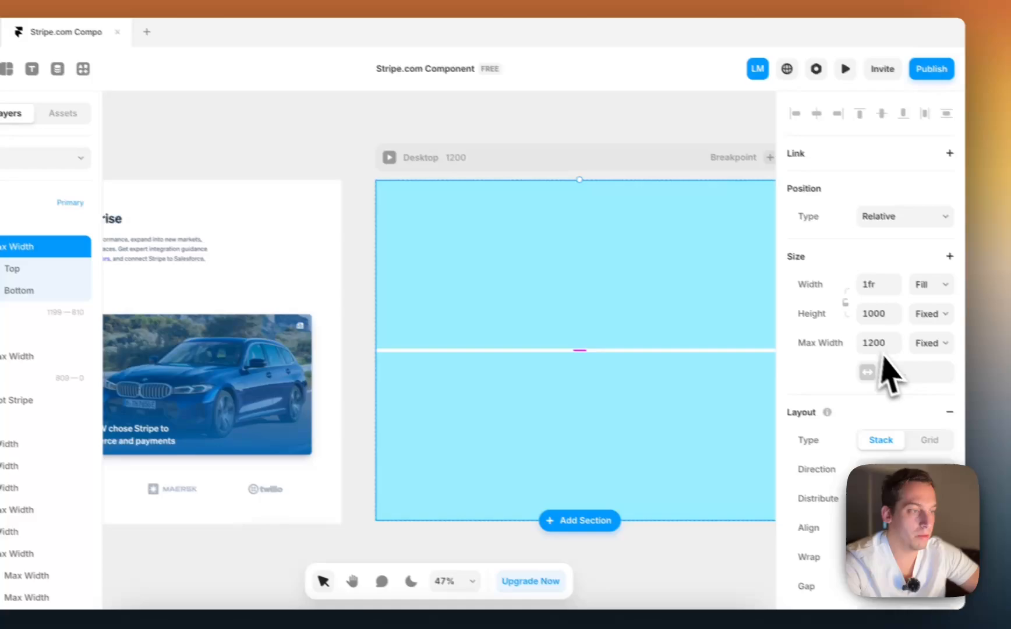
left_click(867, 340)
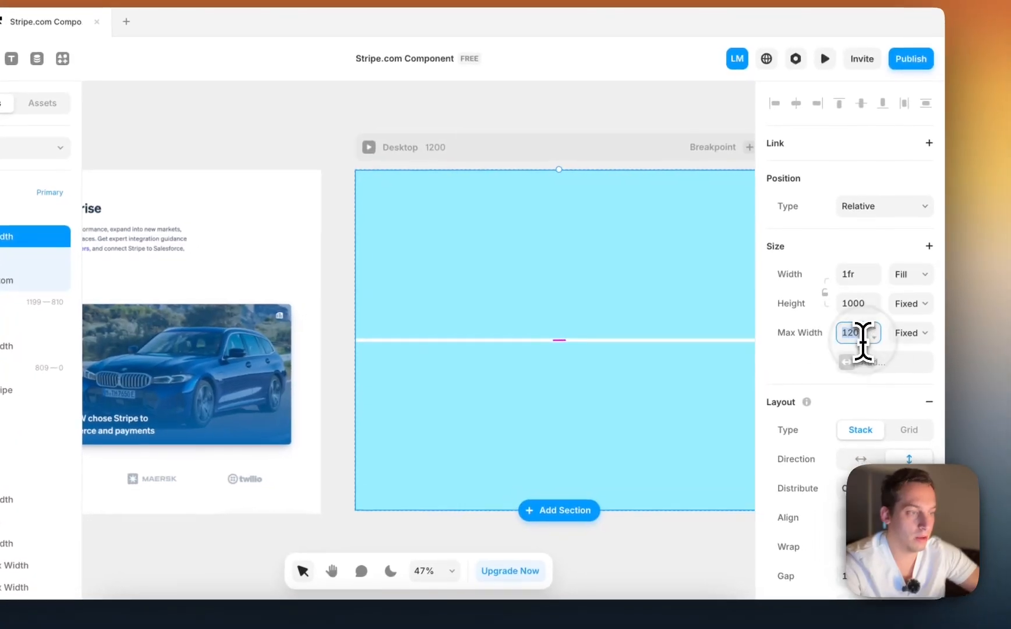
key("shift+Down")
key("shift+Down")
key("shift+Down")
key("shift+Down")
key("shift+Down")
key("shift+Down")
key("shift+Down")
key("shift+Down")
key("shift+Down")
key("shift+Down")
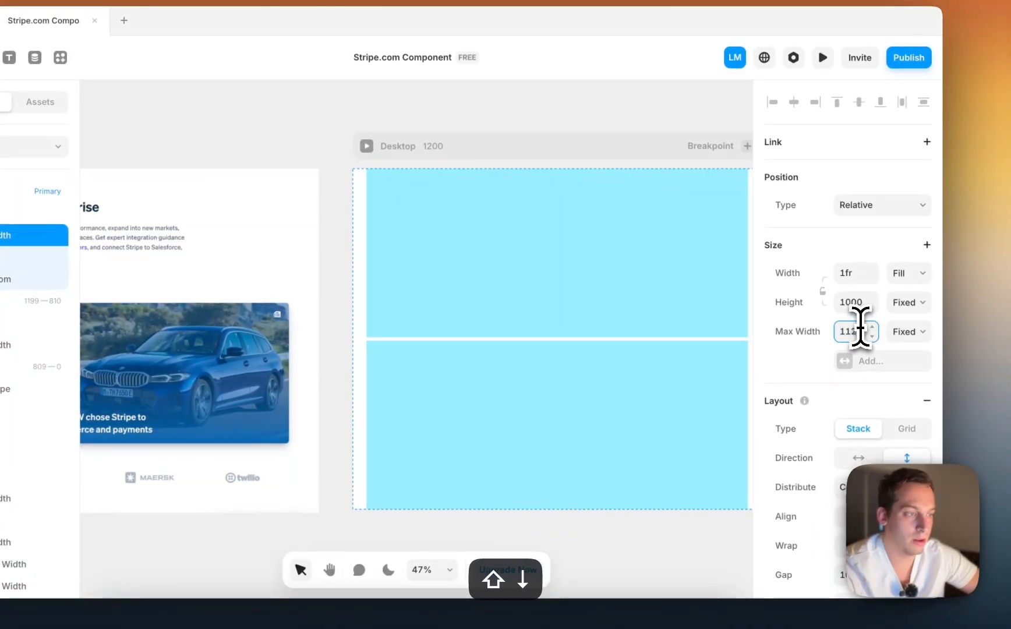
key("shift+Down")
key("shift+Down")
key("shift+Up")
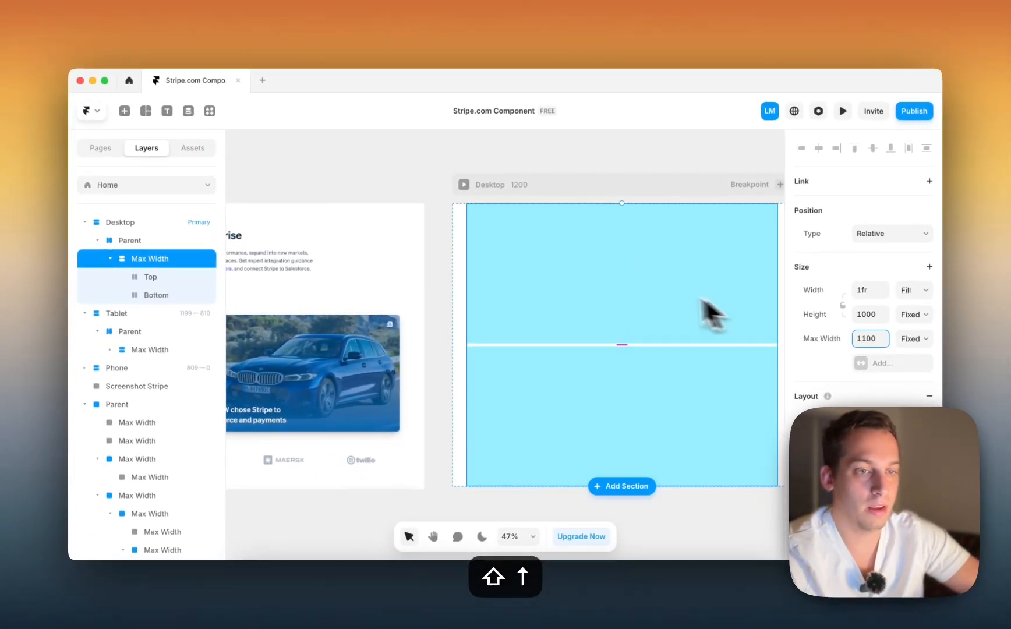
scroll(594, 271, "down", 2)
scroll(594, 271, "left", 2)
scroll(642, 283, "down", 3)
key("shift+Down")
key("shift+Down")
key("shift+Down")
key("shift+Down")
key("shift+Down")
key("shift+Down")
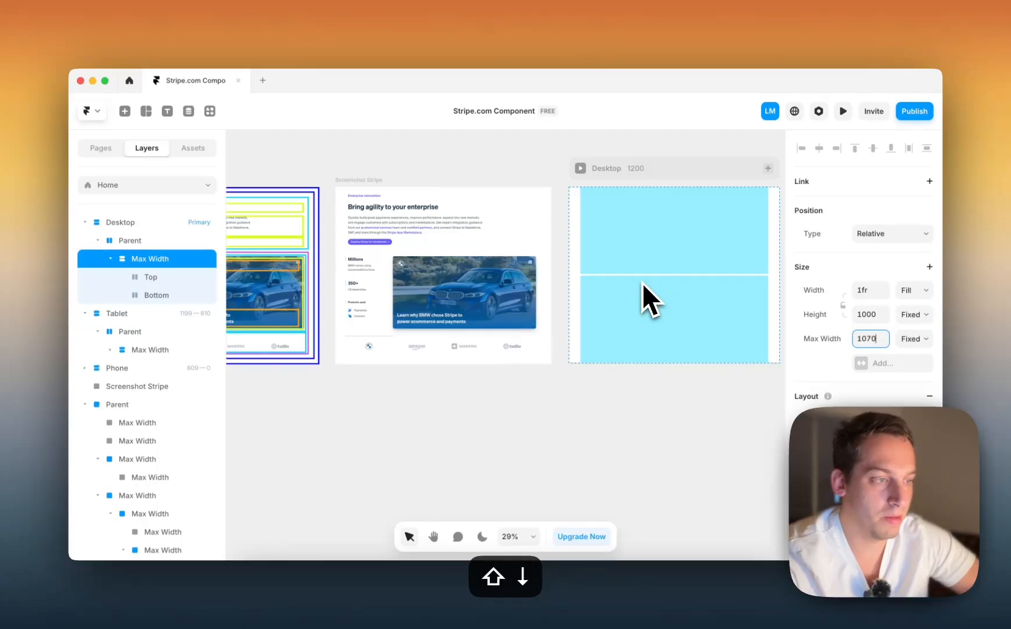
key("shift+Down")
key("shift+Up")
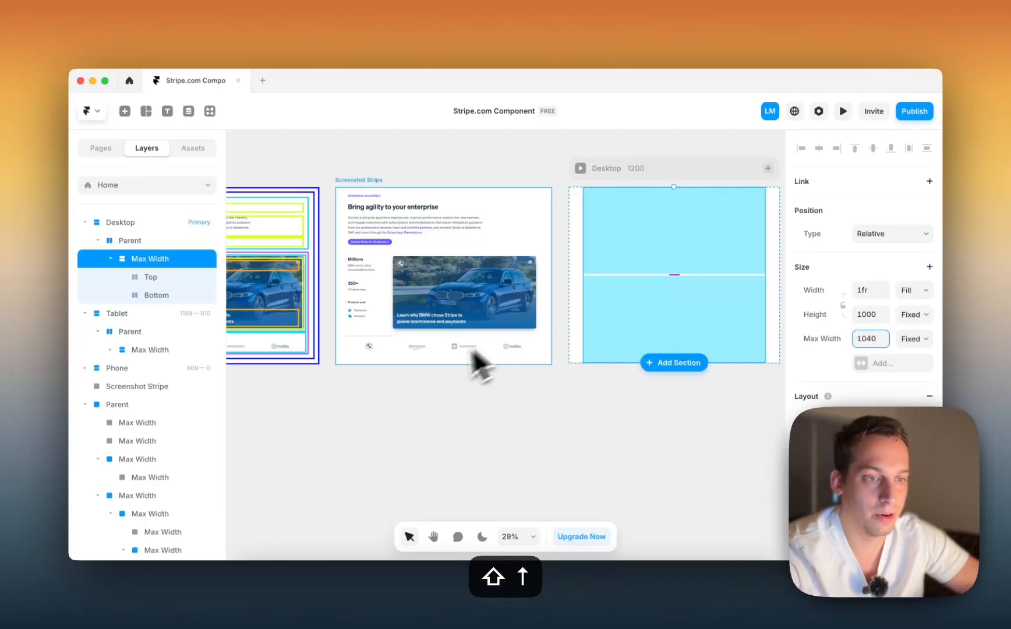
left_click(495, 394)
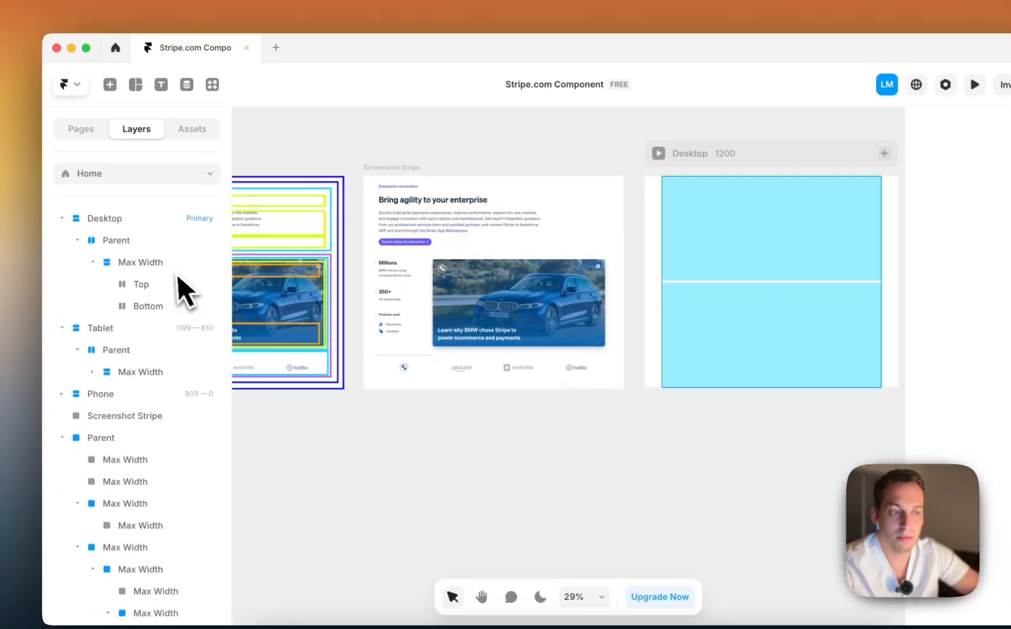
- Add a solid #222222 border to the Desktop Max Width frame, 1 wide on the left and right sides and 0 on top and bottom
left_click(174, 262)
scroll(844, 379, "down", 5)
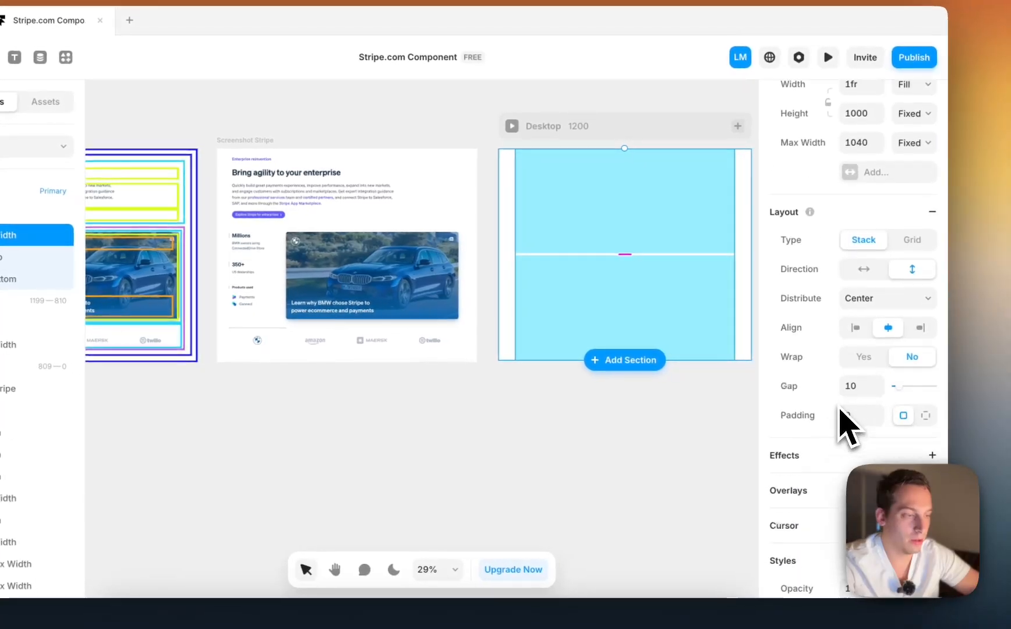
scroll(888, 419, "down", 5)
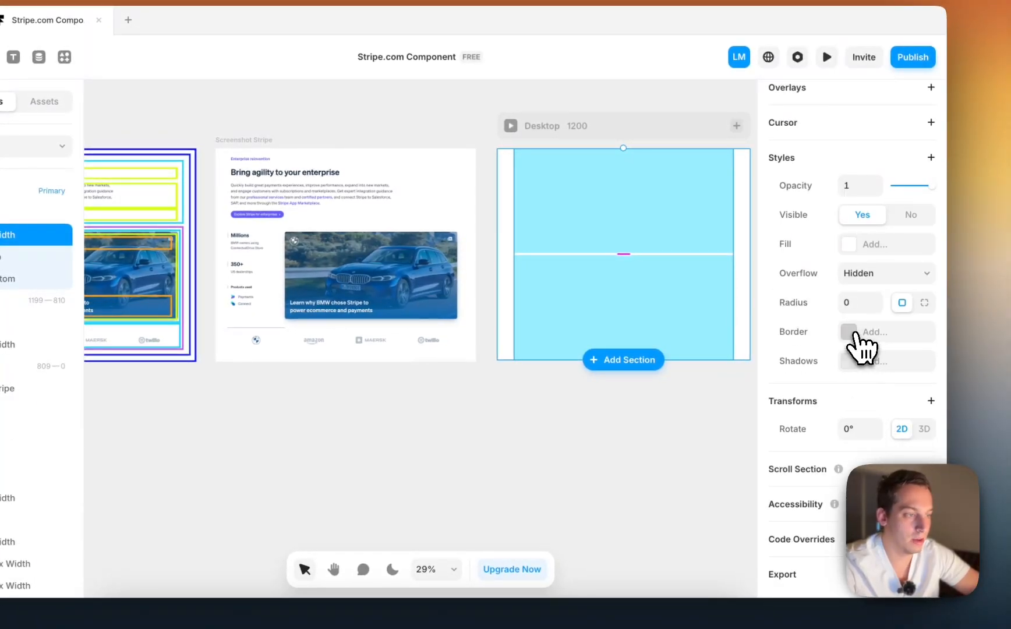
left_click(853, 331)
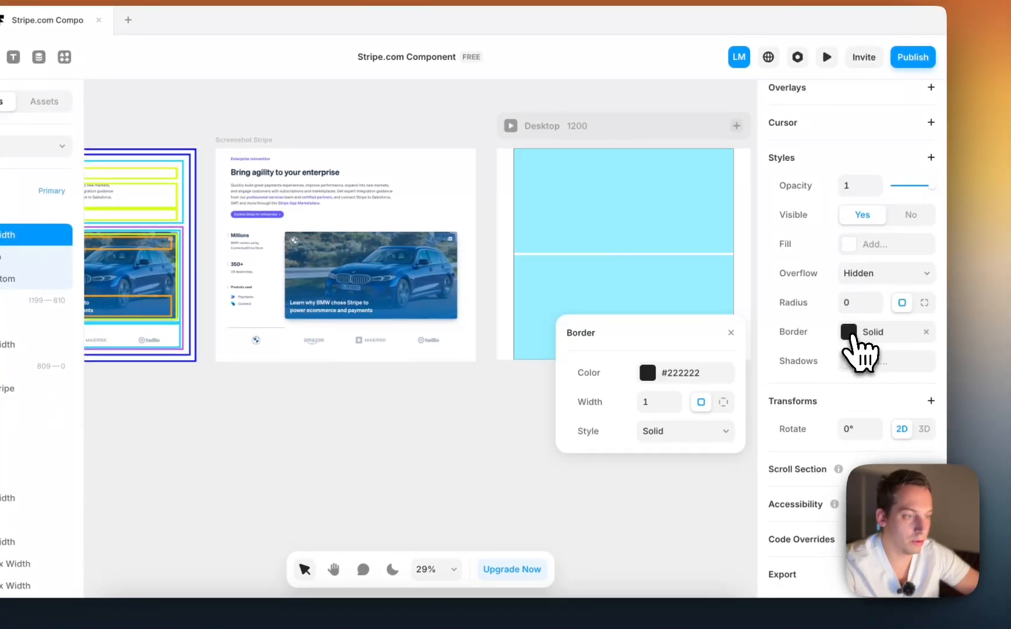
type("0")
left_click(722, 402)
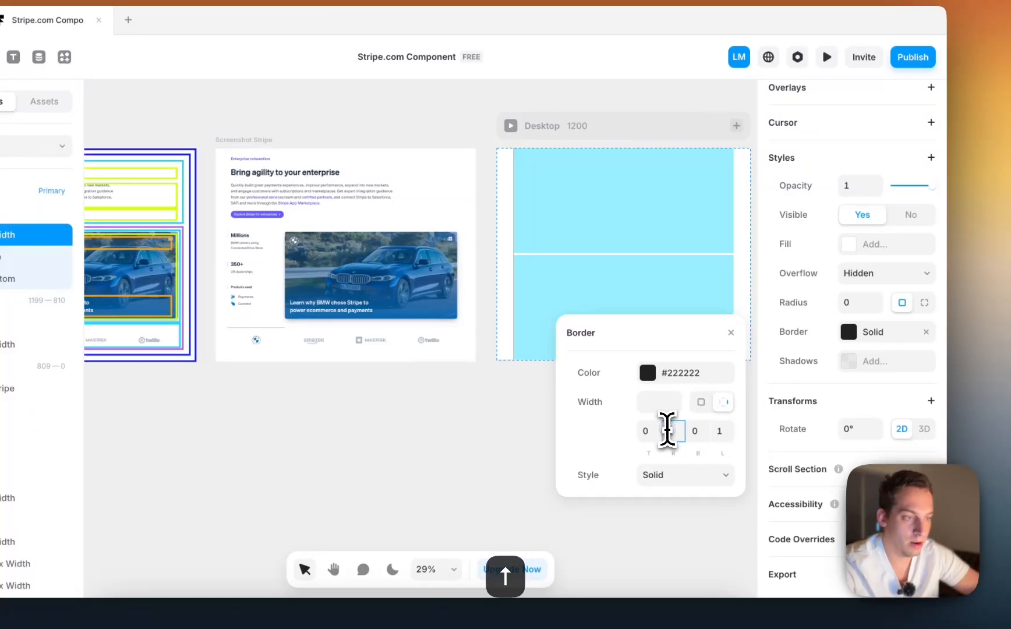
type("1")
left_click(526, 376)
scroll(527, 265, "up", 5)
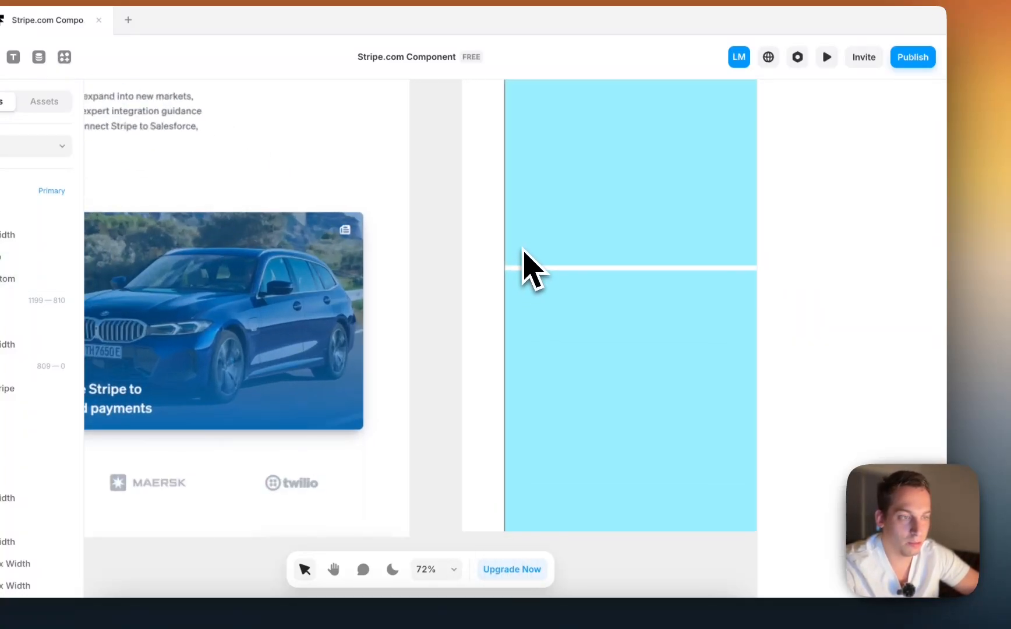
- Lower the opacity of the Max Width frame's #222222 border colour to 10%
left_click(507, 271)
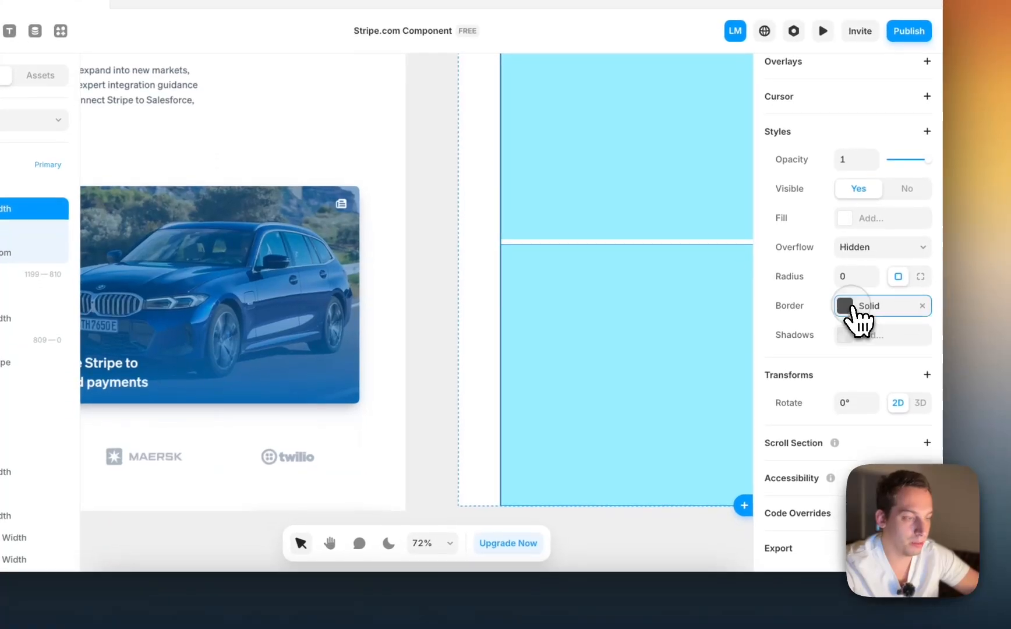
left_click(856, 322)
left_click(679, 361)
left_click(664, 458)
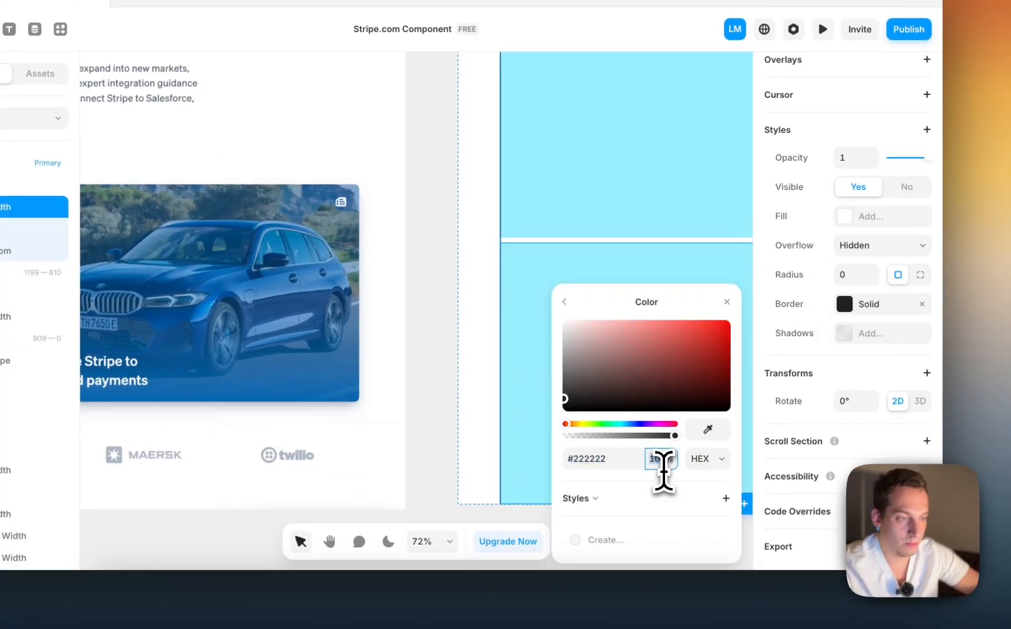
key("shift+Down")
key("shift+Down")
key("shift+Down")
key("shift+Down")
key("shift+Down")
key("shift+Down")
key("shift+Up")
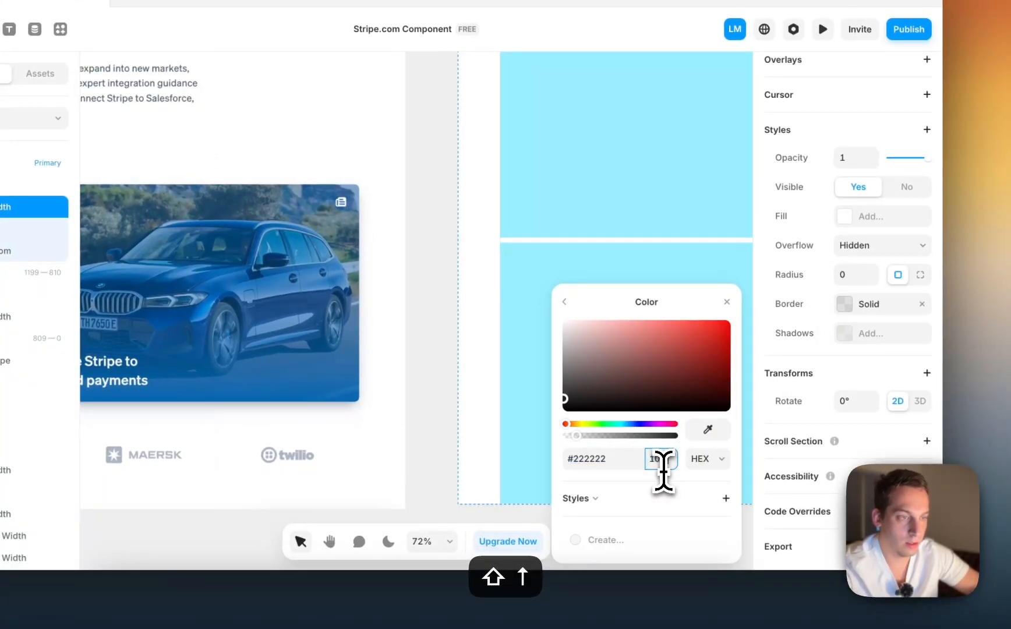
left_click(440, 508)
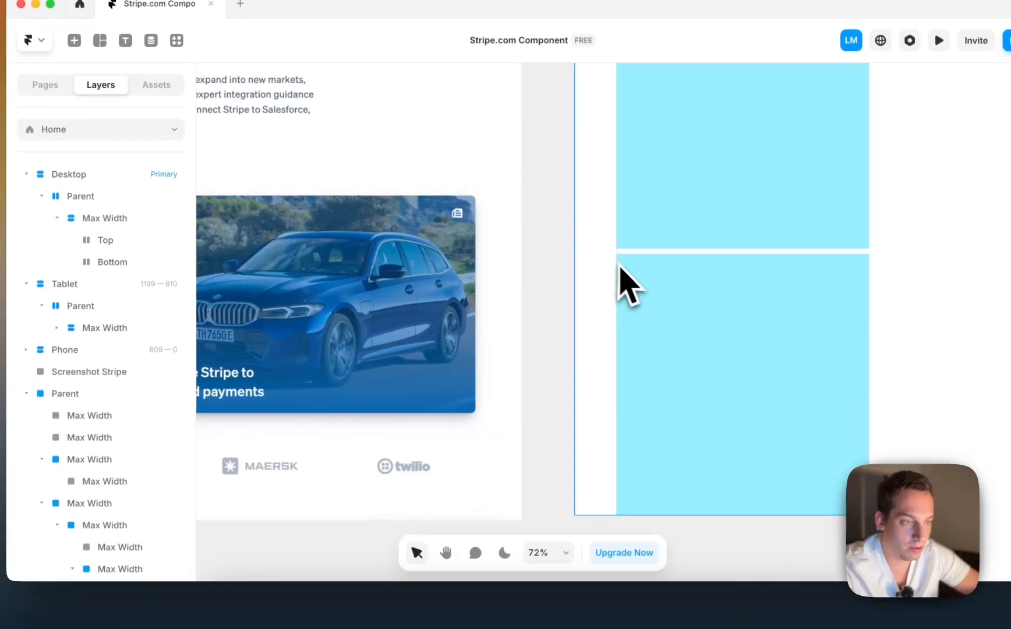
scroll(496, 254, "up", 5)
scroll(638, 259, "down", 10)
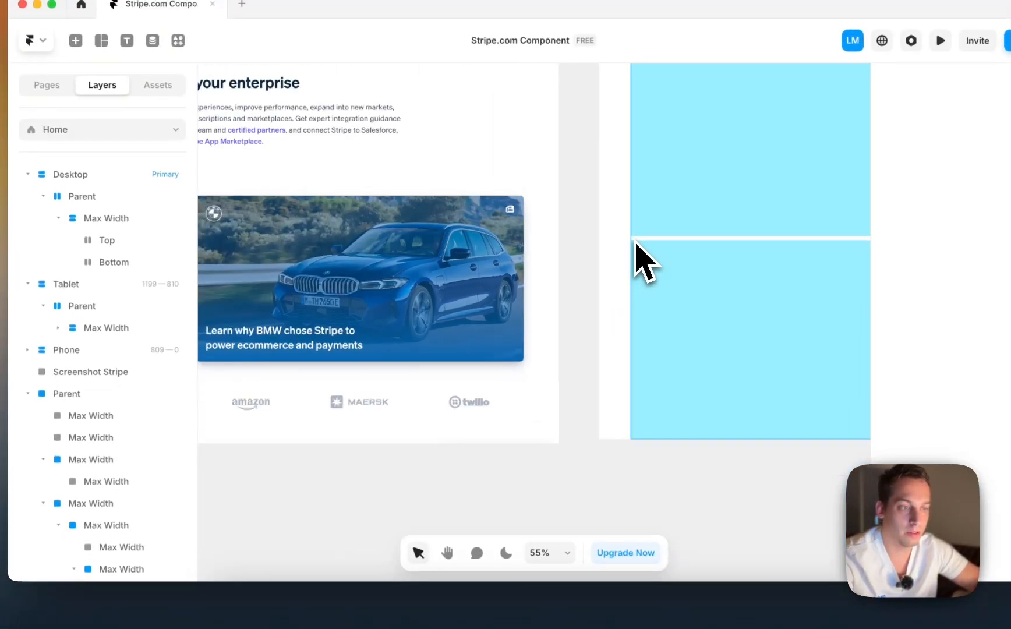
- Add a text layer reading "Enterprise reinvention" and place it inside the Top stack of the Desktop frame
left_click(637, 245)
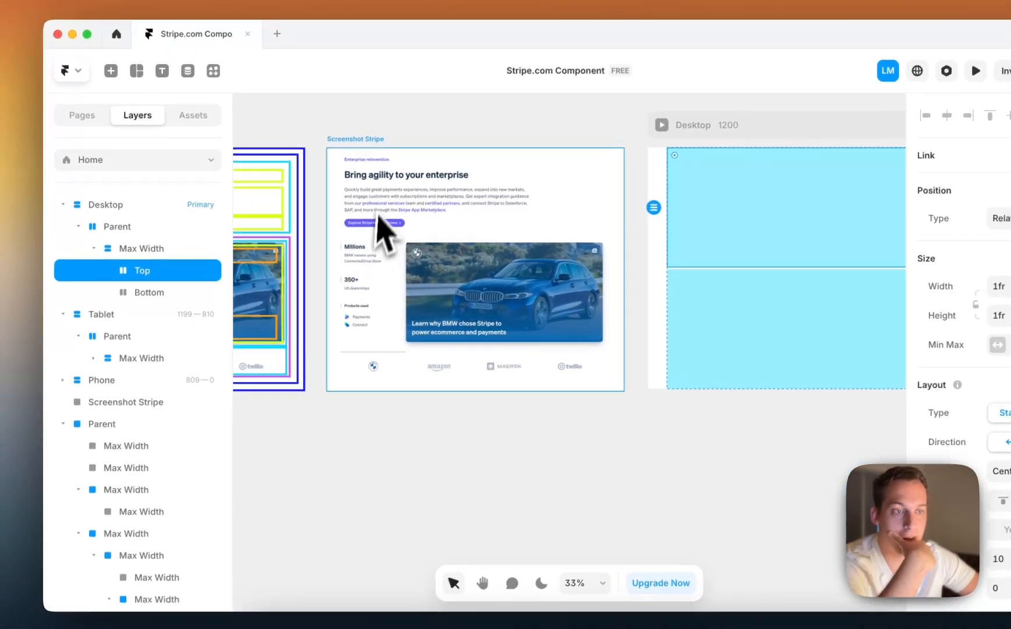
left_click(479, 461)
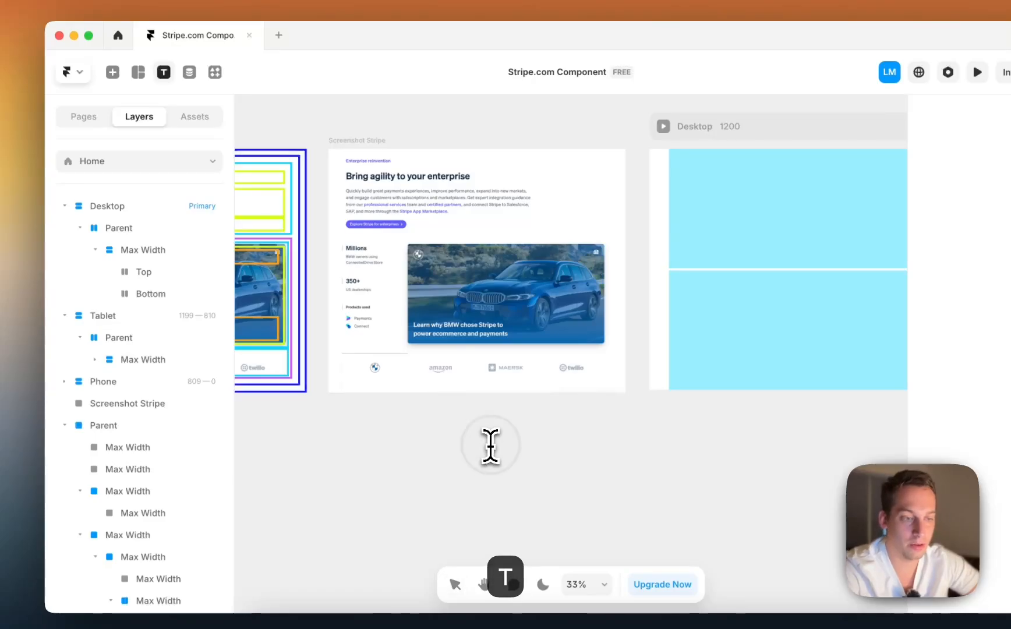
left_click(489, 444)
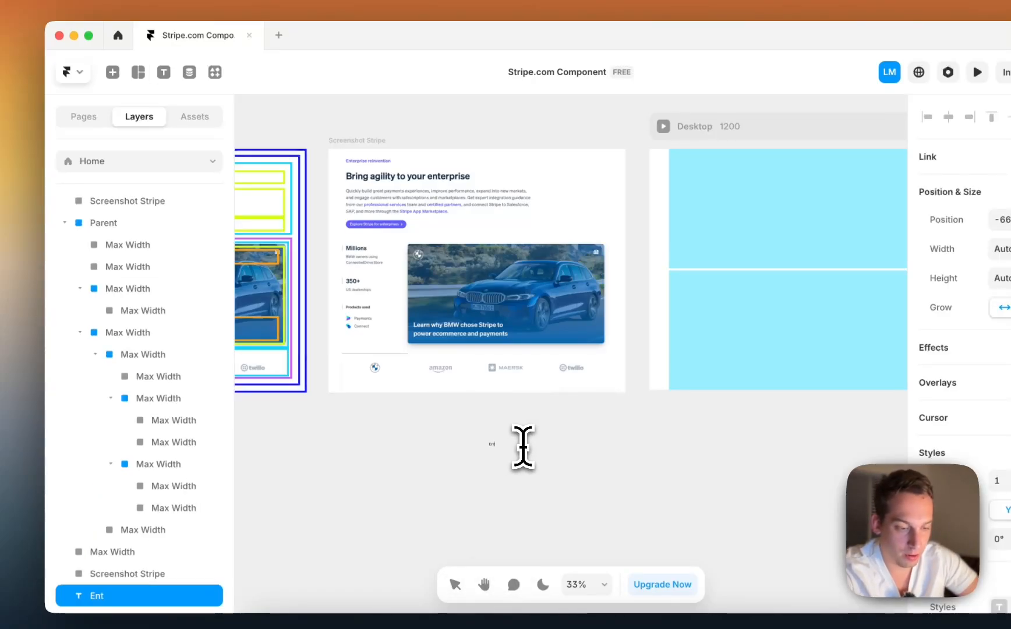
type("Enterp")
type("rise rei")
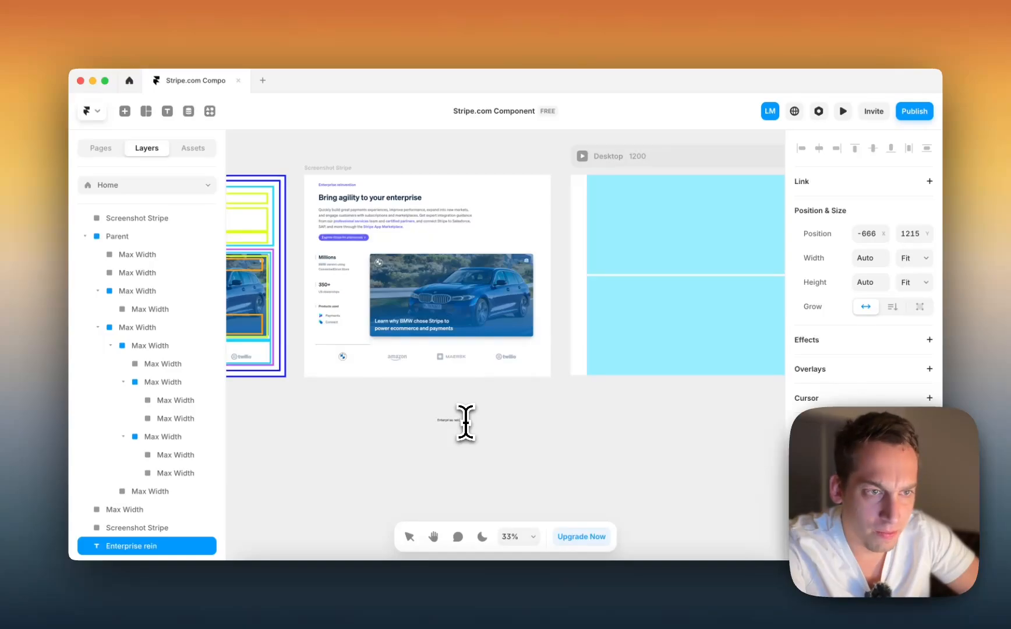
type("ntion")
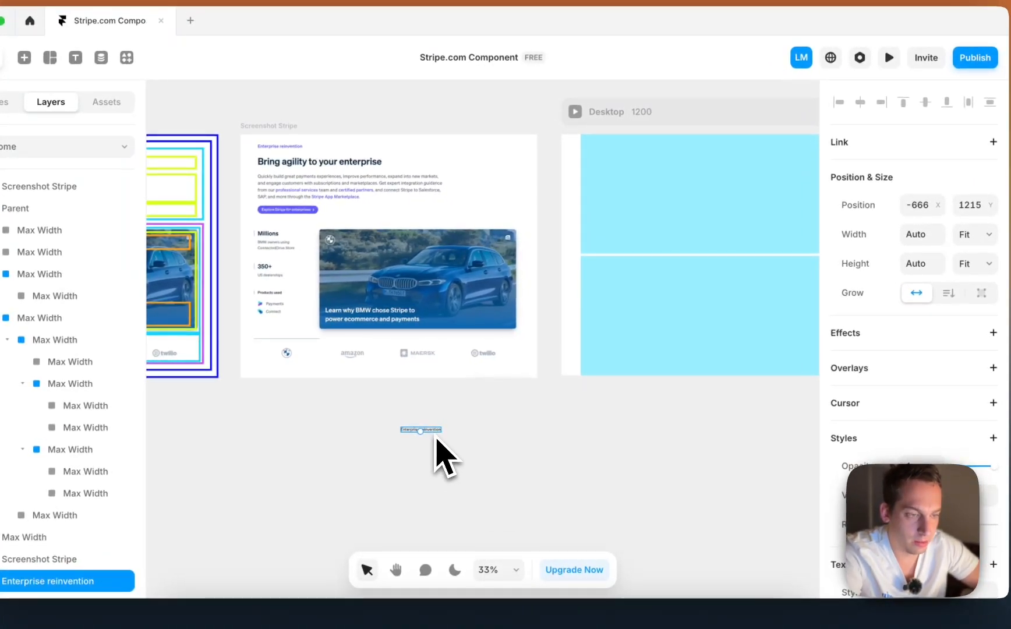
left_click_drag(436, 433, 679, 172)
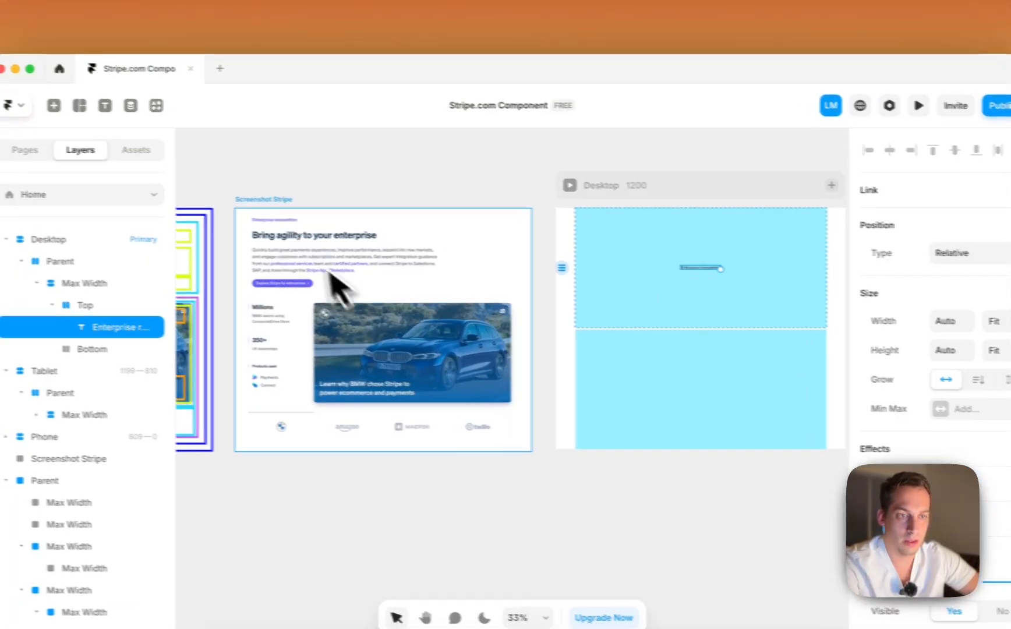
- Duplicate the "Enterprise reinvention" text twice and set the Top stack's direction to vertical
scroll(320, 274, "up", 8)
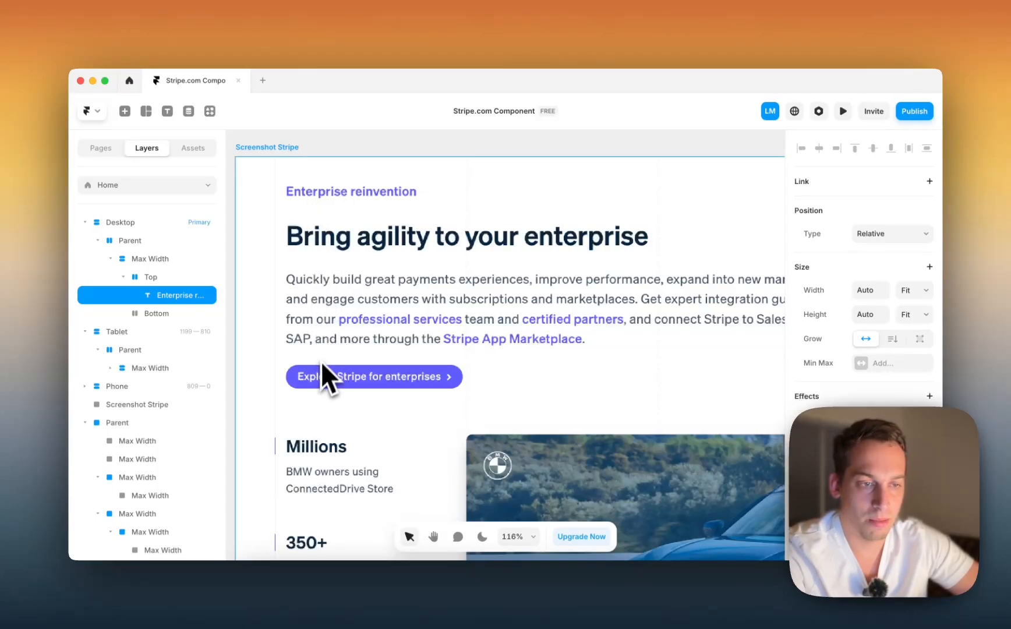
scroll(320, 342, "down", 10)
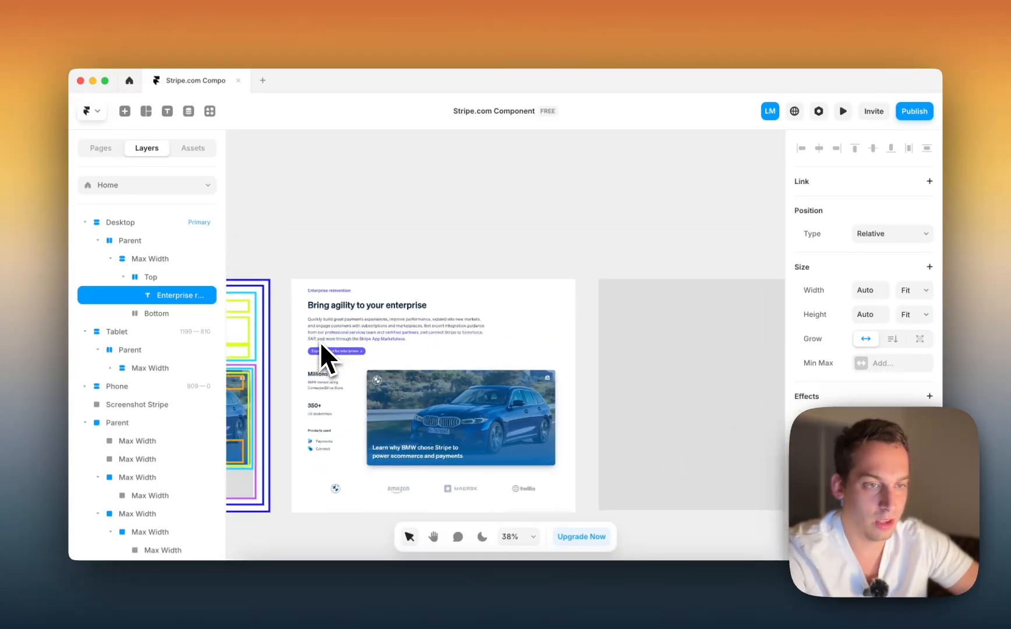
scroll(320, 342, "right", 5)
key("super+d")
key("super+d")
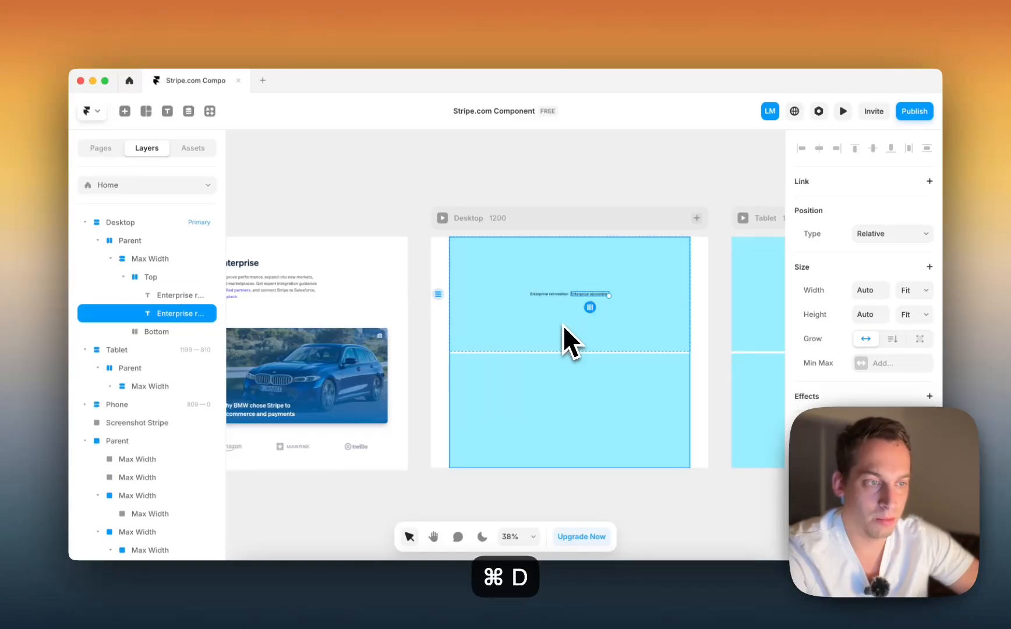
left_click(632, 255)
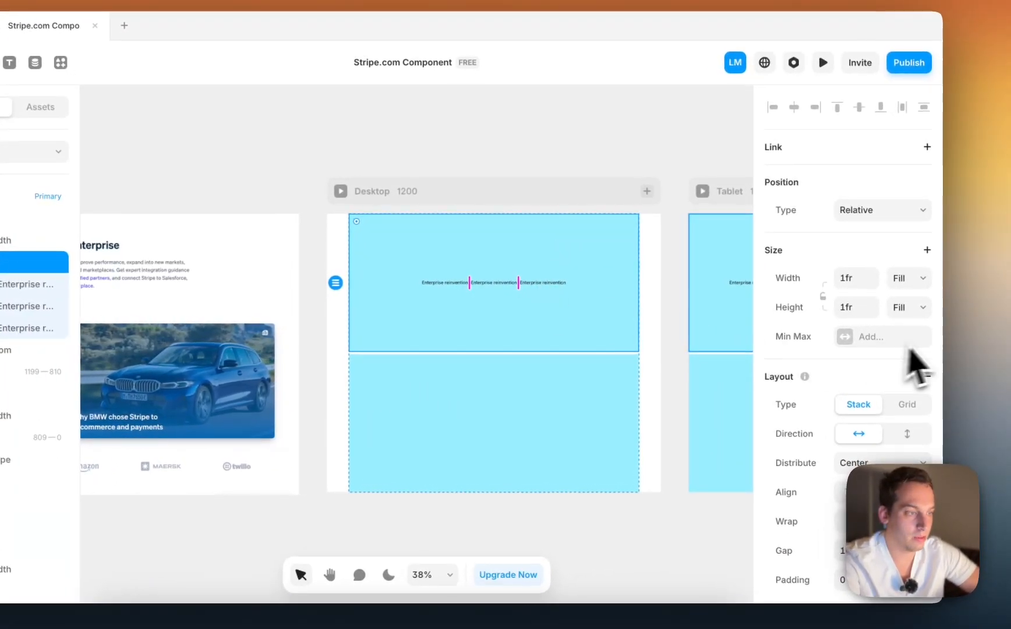
left_click(917, 430)
- Copy the heading "Bring agility to your enterprise" from stripe.com in Chrome and paste it over the second text layer in Framer
scroll(494, 376, "left", 5)
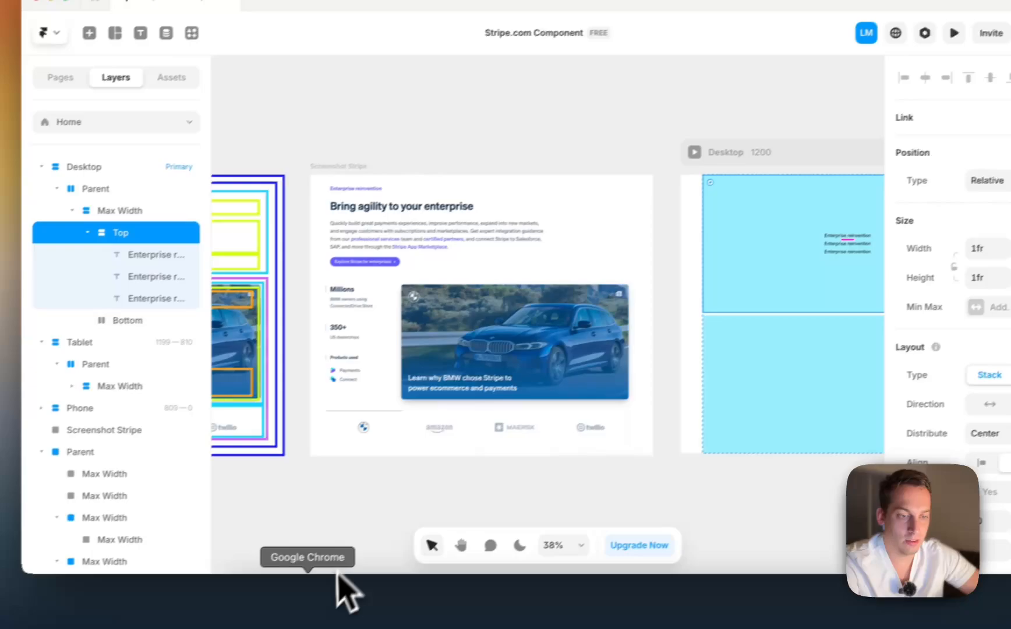
left_click(344, 589)
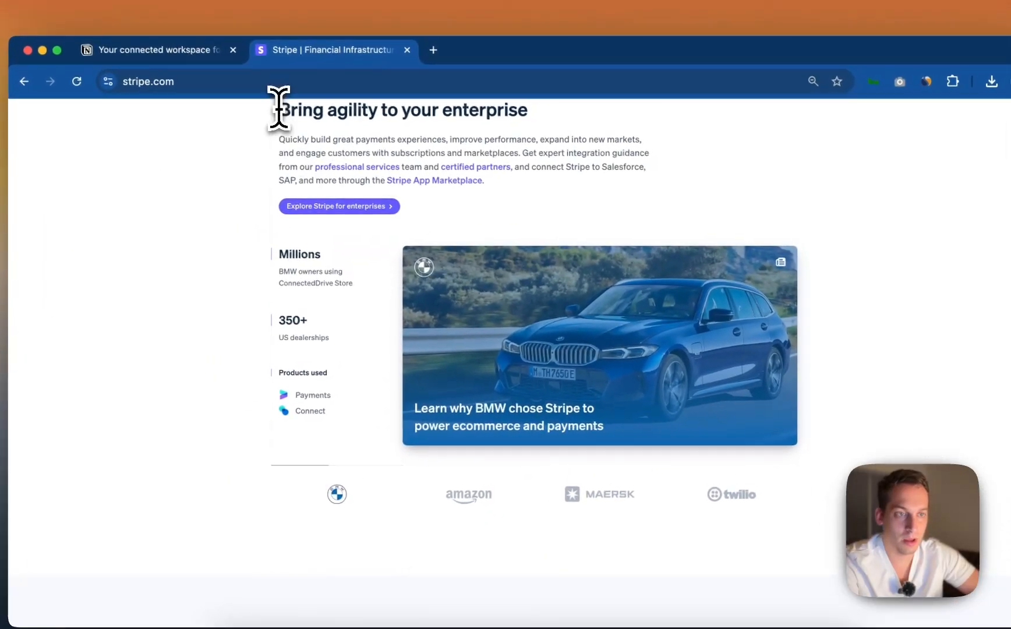
left_click_drag(279, 108, 518, 109)
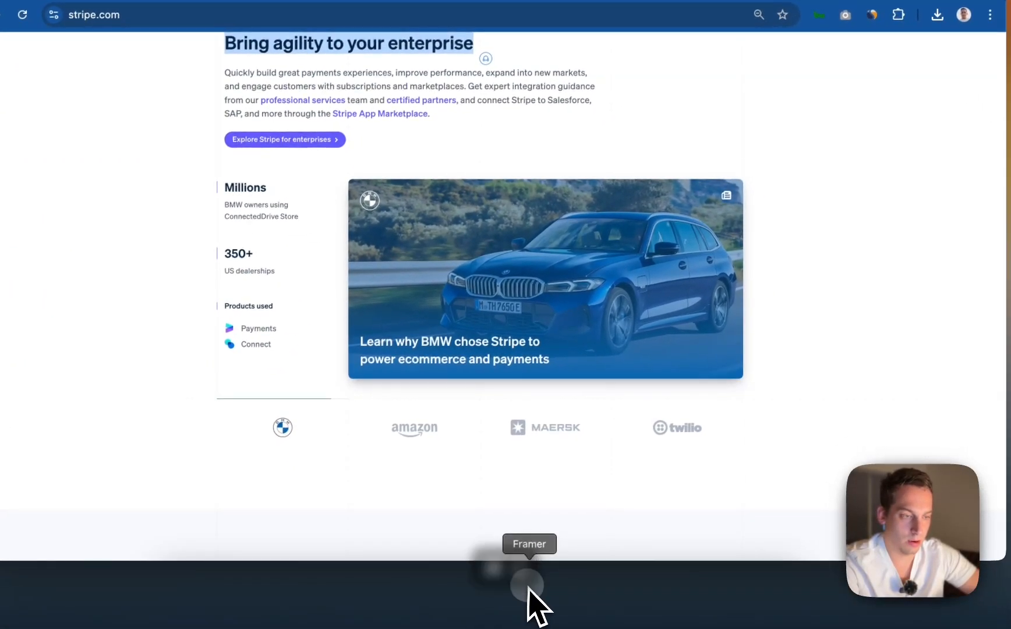
left_click(527, 589)
left_click(763, 235)
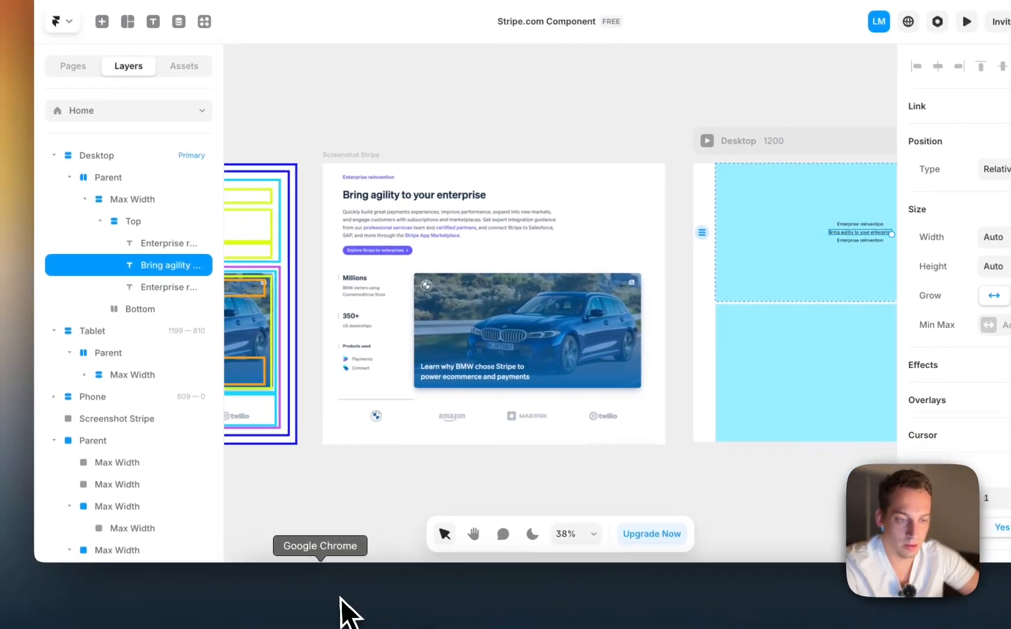
- Copy the "Quickly build great payments experiences" paragraph from stripe.com in Chrome and paste it over the third text layer in Framer
left_click(344, 603)
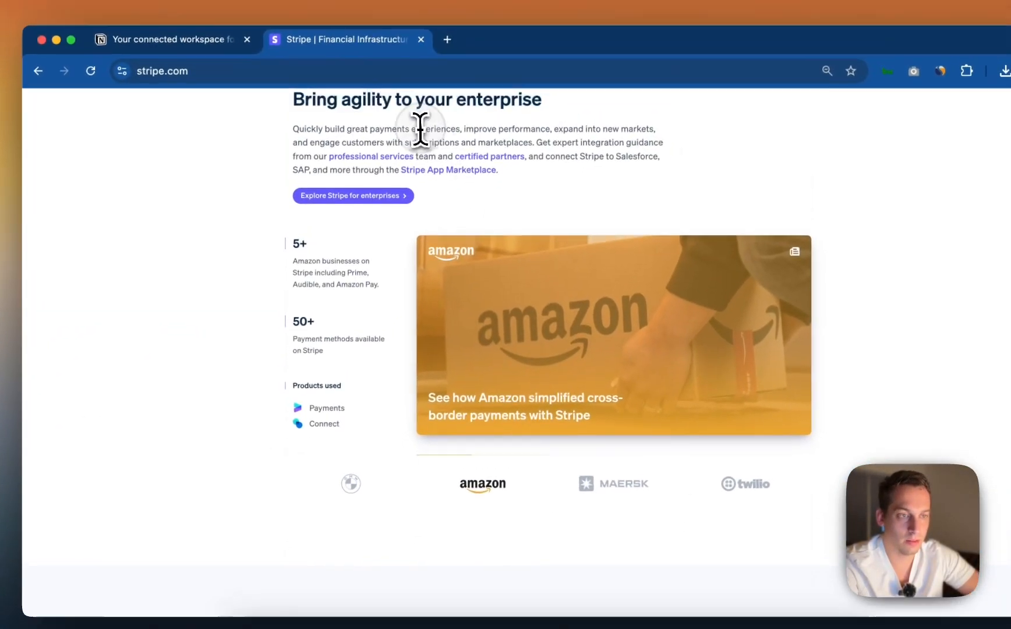
left_click_drag(303, 85, 571, 142)
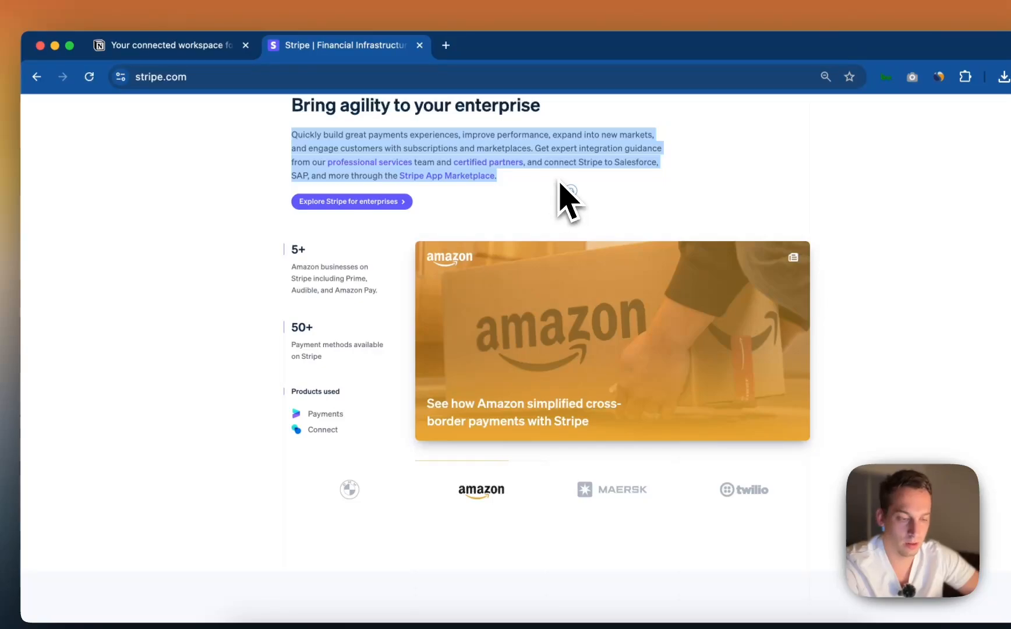
key("super+c")
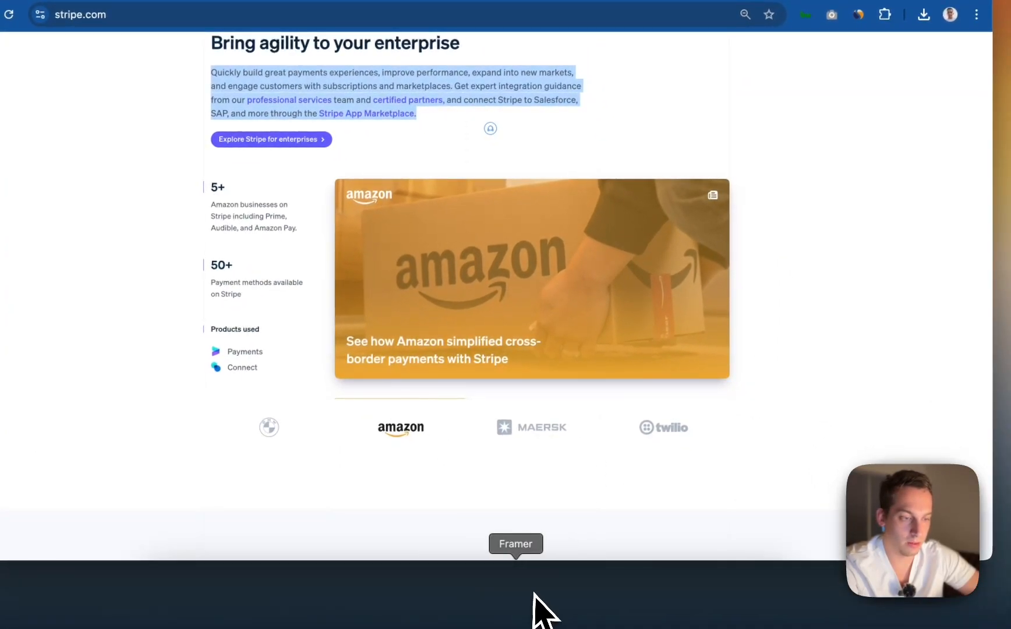
left_click(534, 594)
key("super+v")
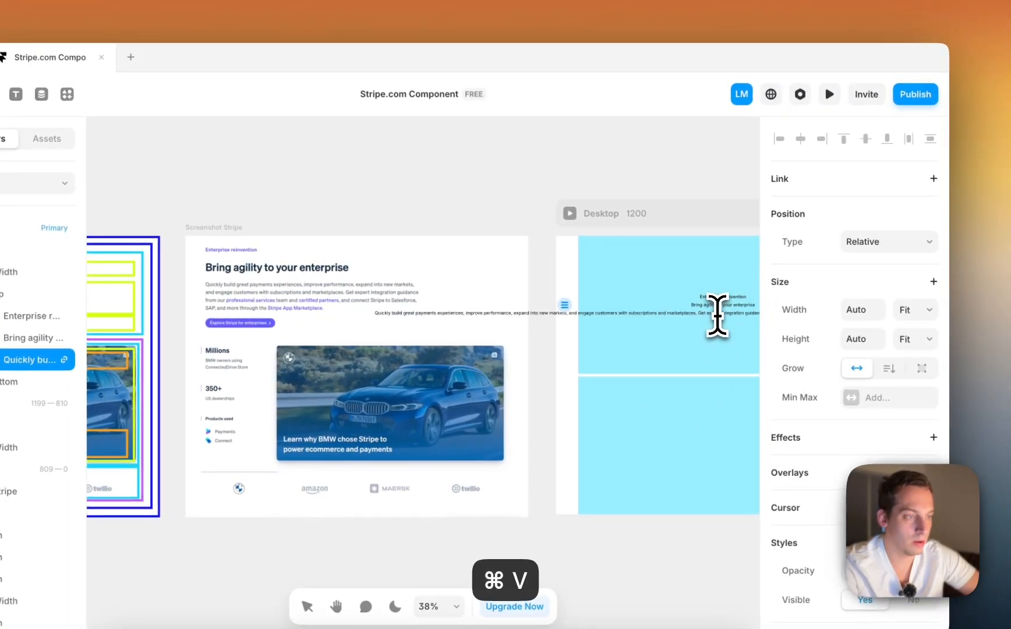
- Set the pasted paragraph's width to Fill so it wraps within the Top stack
scroll(501, 217, "right", 3)
scroll(469, 300, "down", 4)
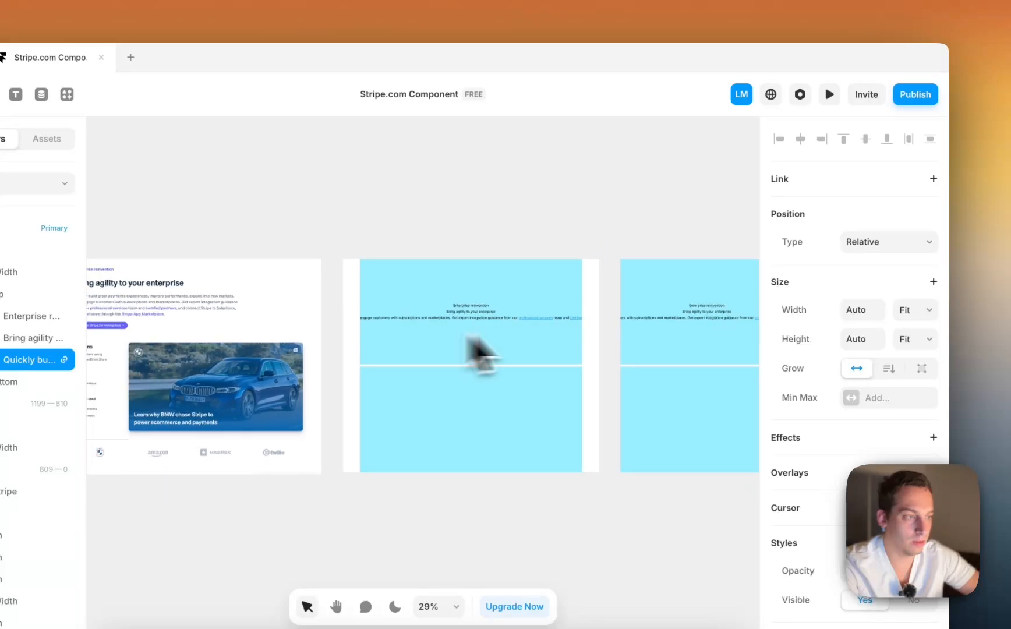
left_click(912, 310)
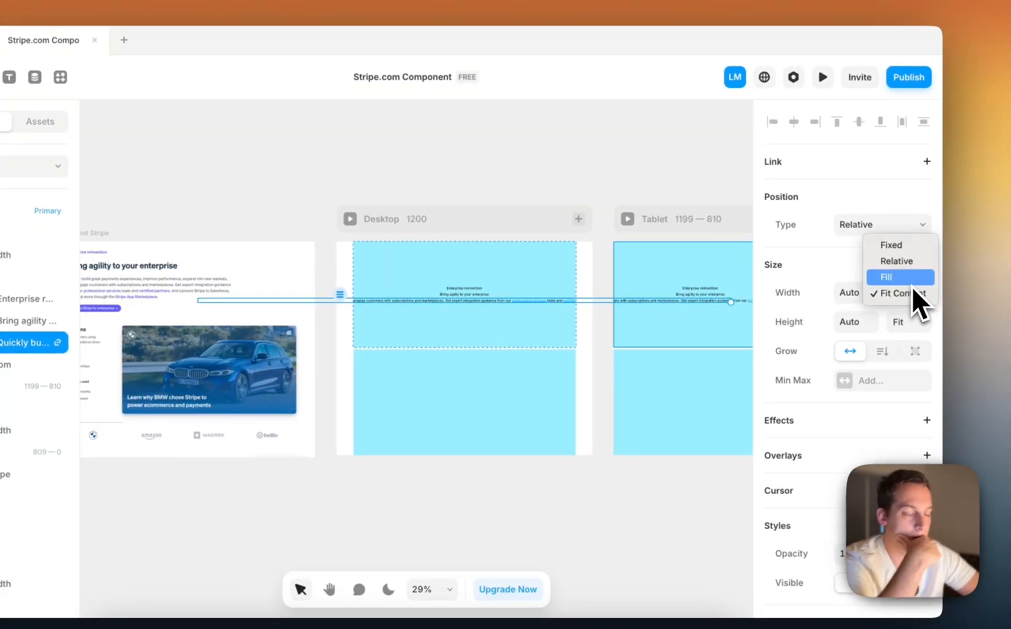
left_click(908, 278)
scroll(466, 314, "up", 3)
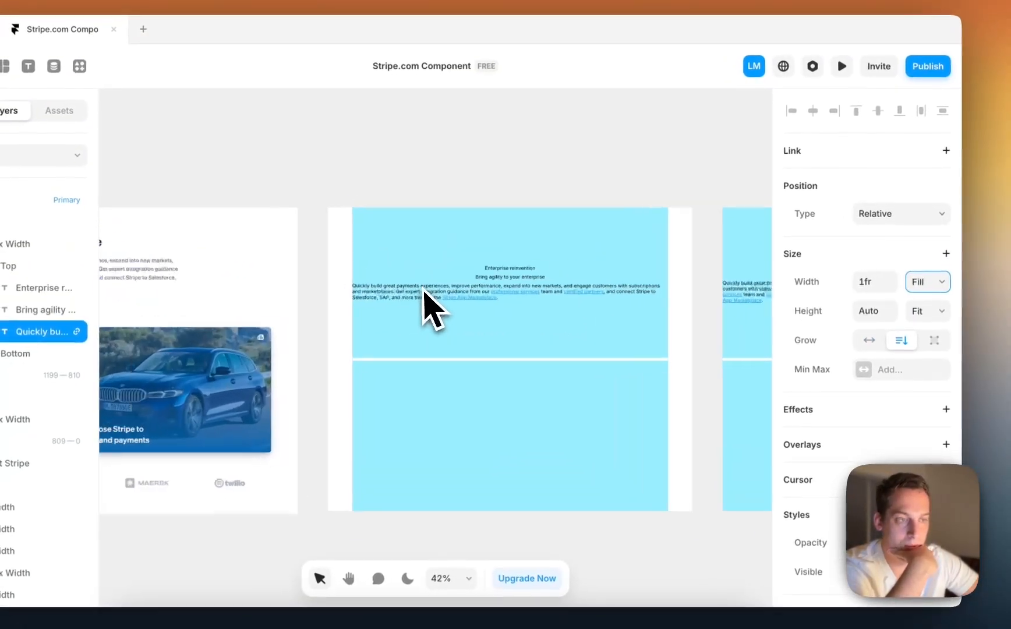
scroll(424, 291, "up", 2)
- Align the Top stack's contents to the left and set its gap to 20
left_click(421, 272)
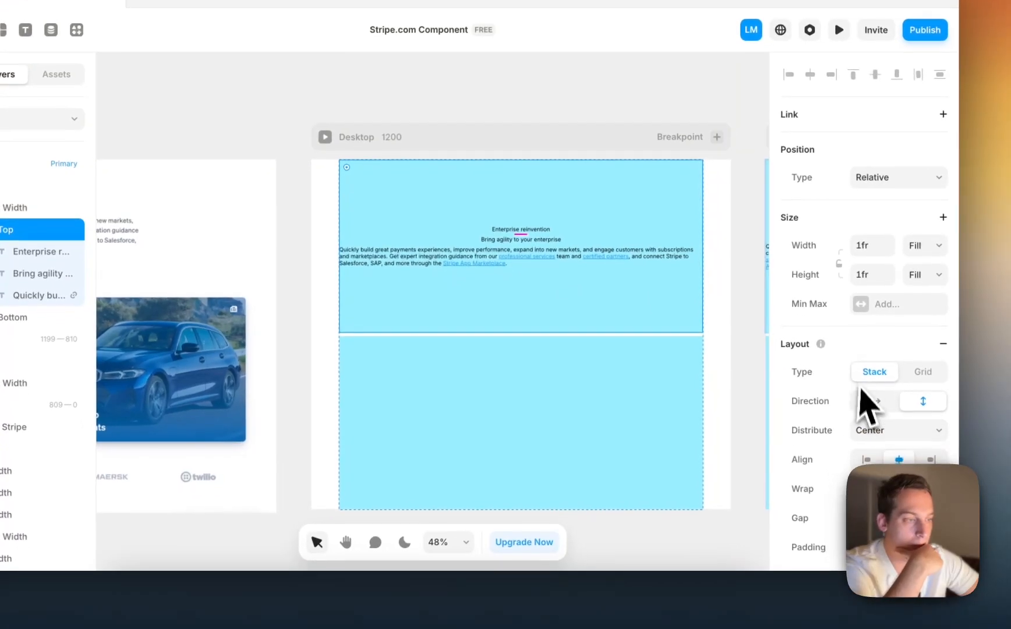
left_click(872, 491)
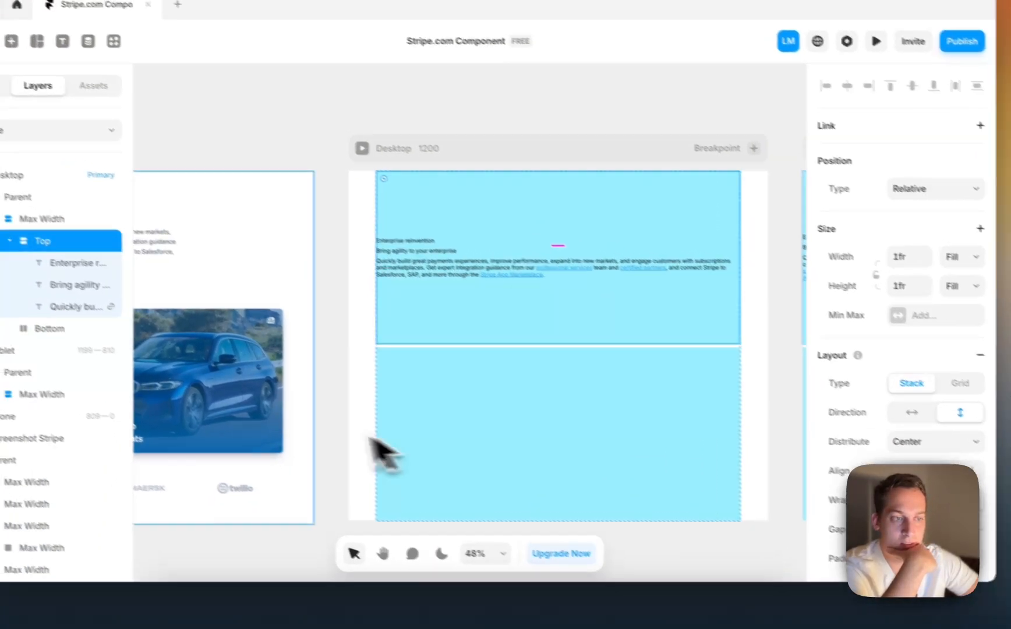
scroll(326, 405, "left", 5)
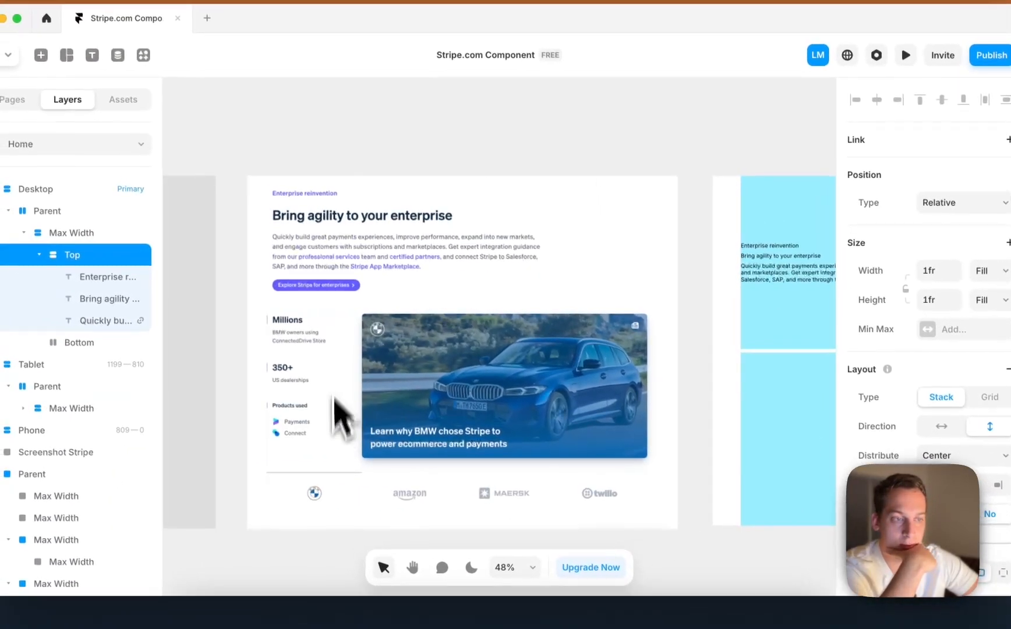
scroll(582, 357, "right", 4)
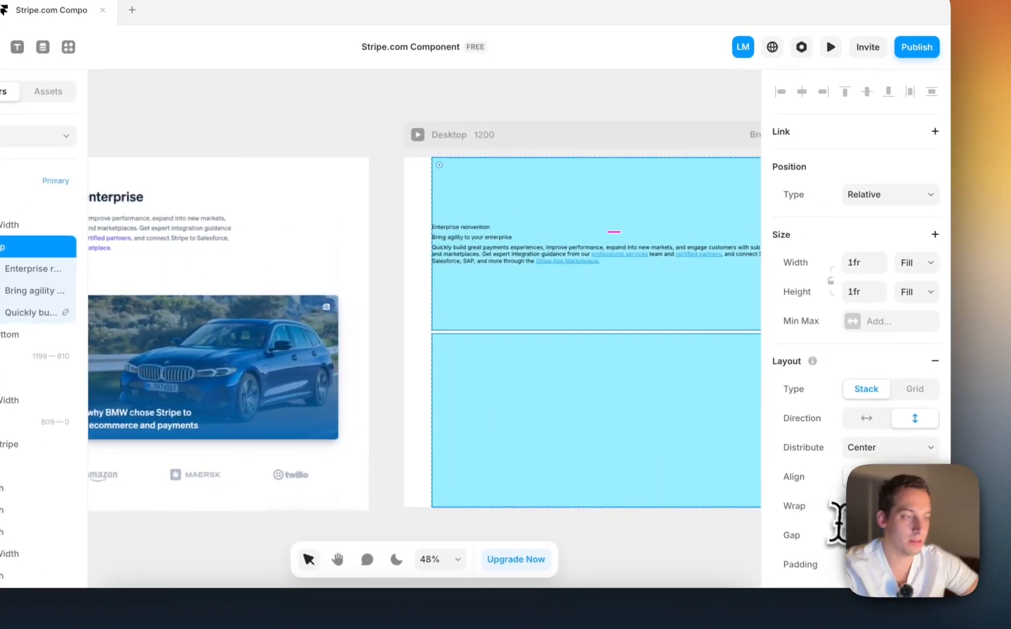
left_click(911, 542)
key("shift+Up")
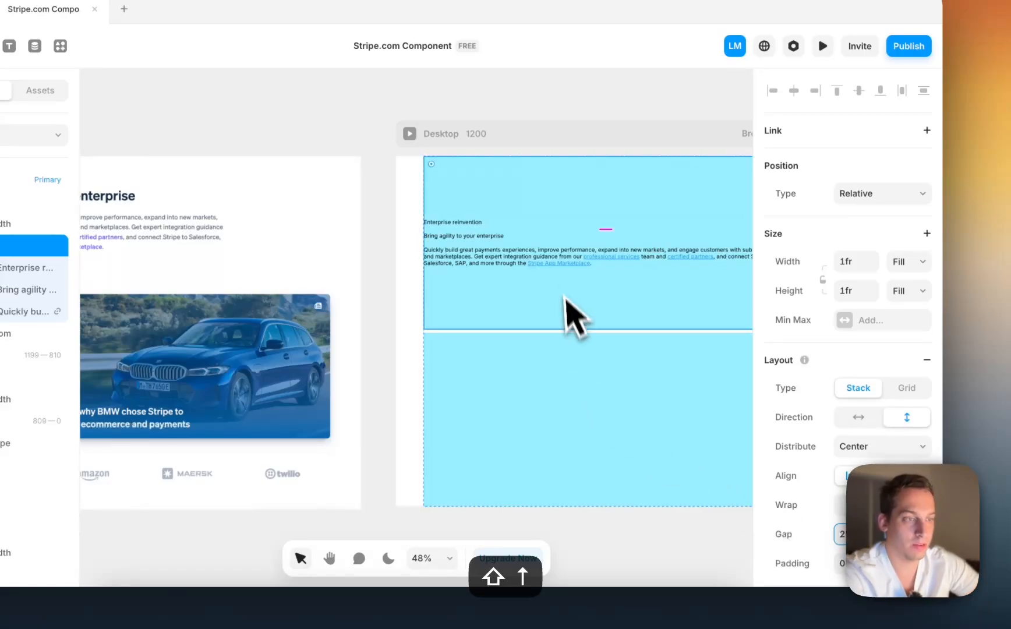
- Examine the paragraph's text settings and the link settings of "professional services", and compare them with the links in the Stripe screenshot
left_click(556, 259)
scroll(872, 414, "down", 4)
scroll(873, 422, "down", 5)
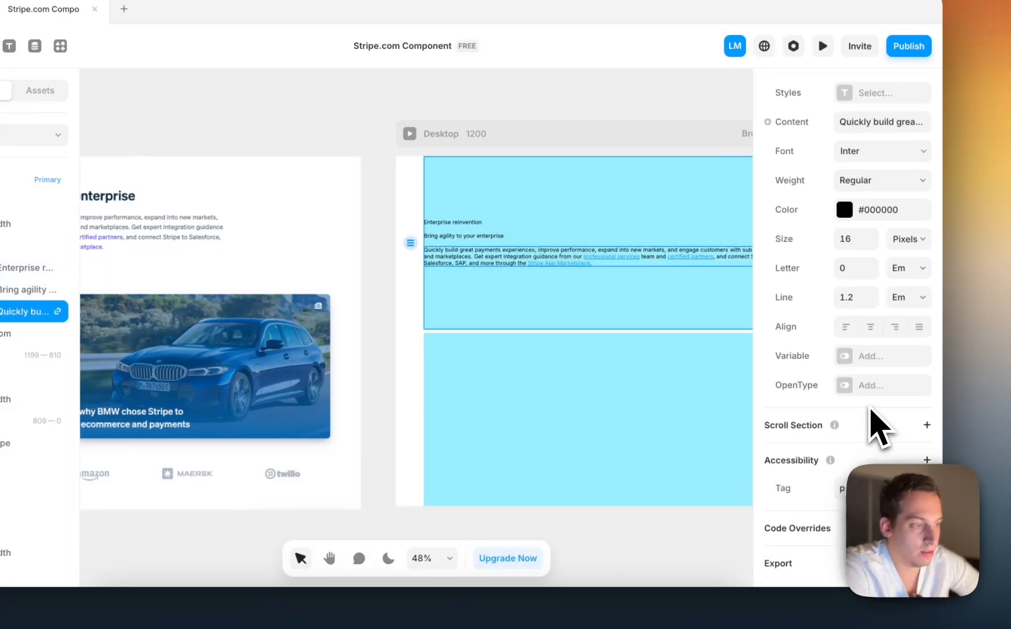
double_click(645, 263)
scroll(645, 263, "up", 5)
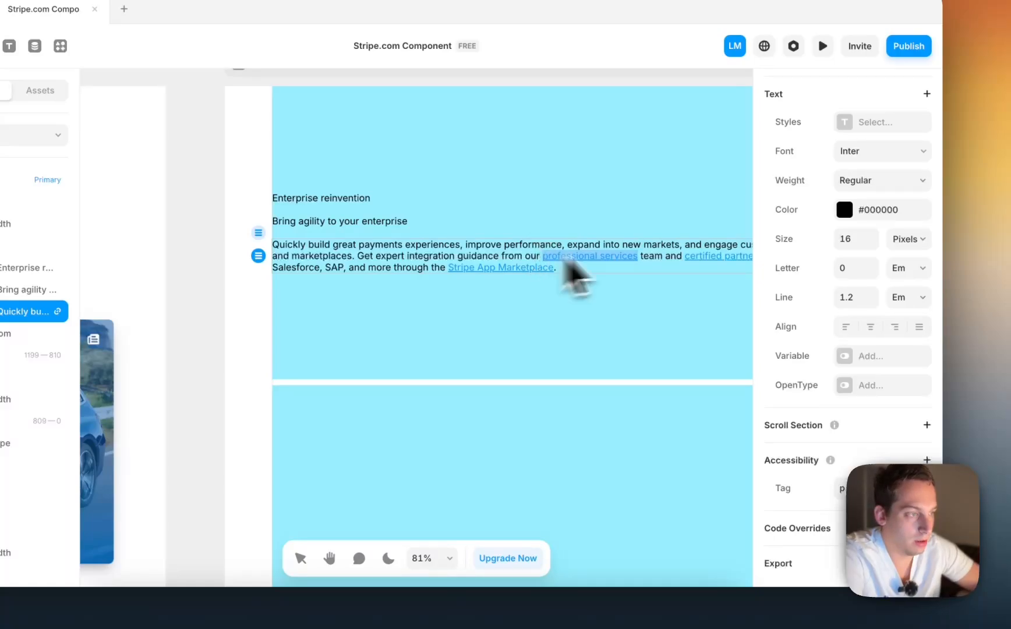
scroll(890, 274, "up", 10)
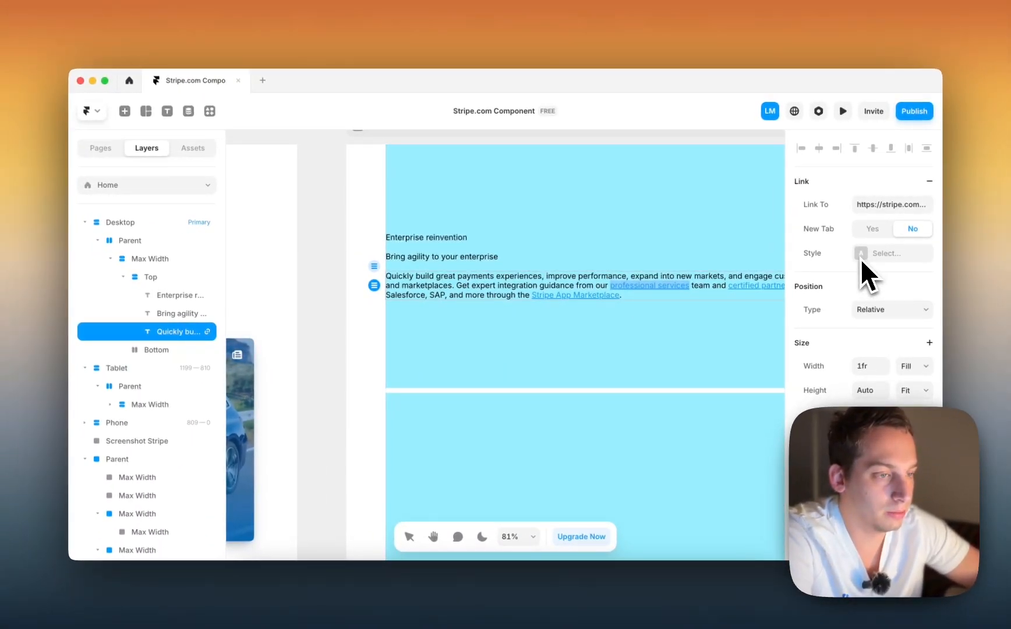
scroll(524, 309, "left", 10)
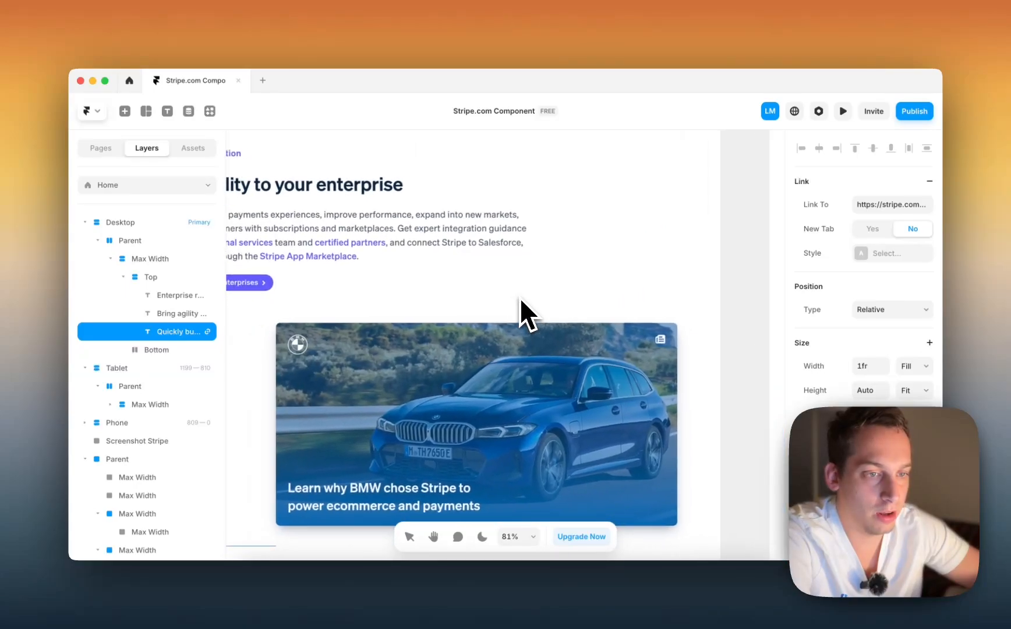
scroll(700, 255, "down", 3)
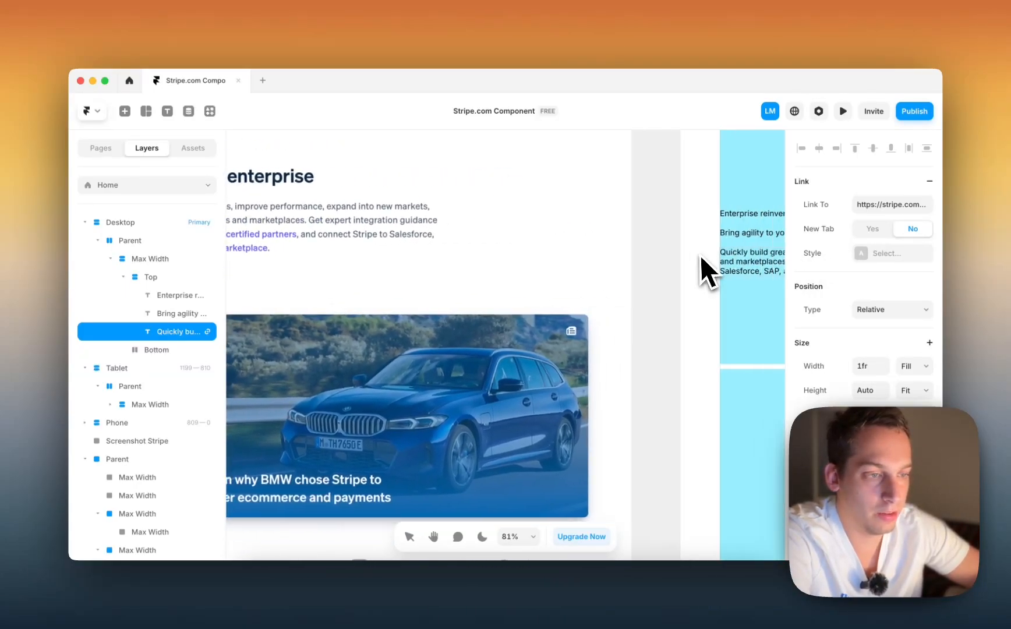
scroll(687, 259, "left", 4)
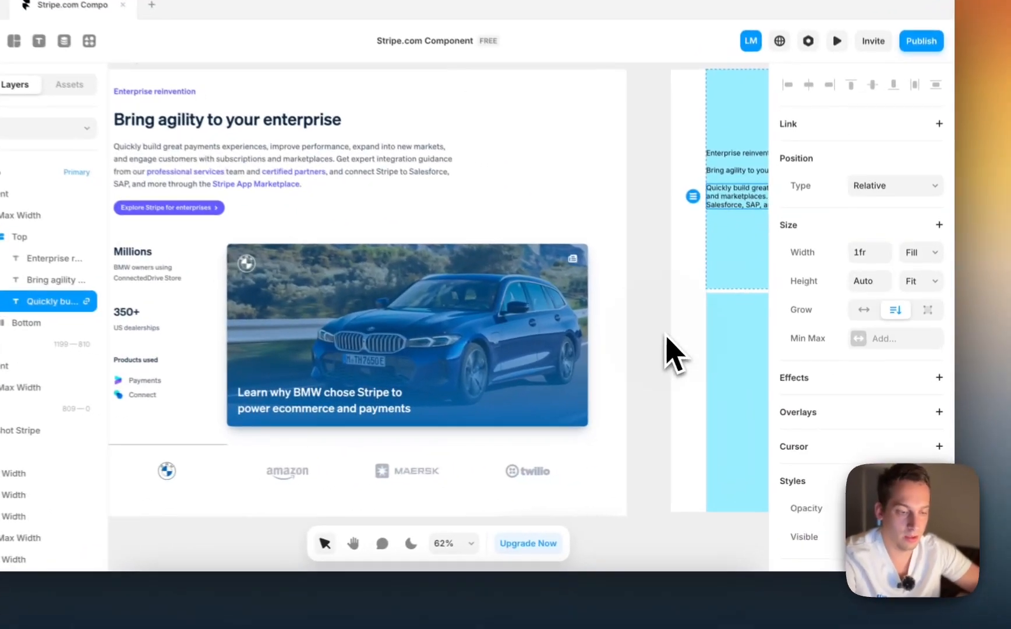
- Draw a 57 × 57 frame beside the Stripe screenshot and fill it with the purple sampled from the screenshot's Explore Stripe for enterprises button
key("f")
left_click_drag(588, 272, 646, 332)
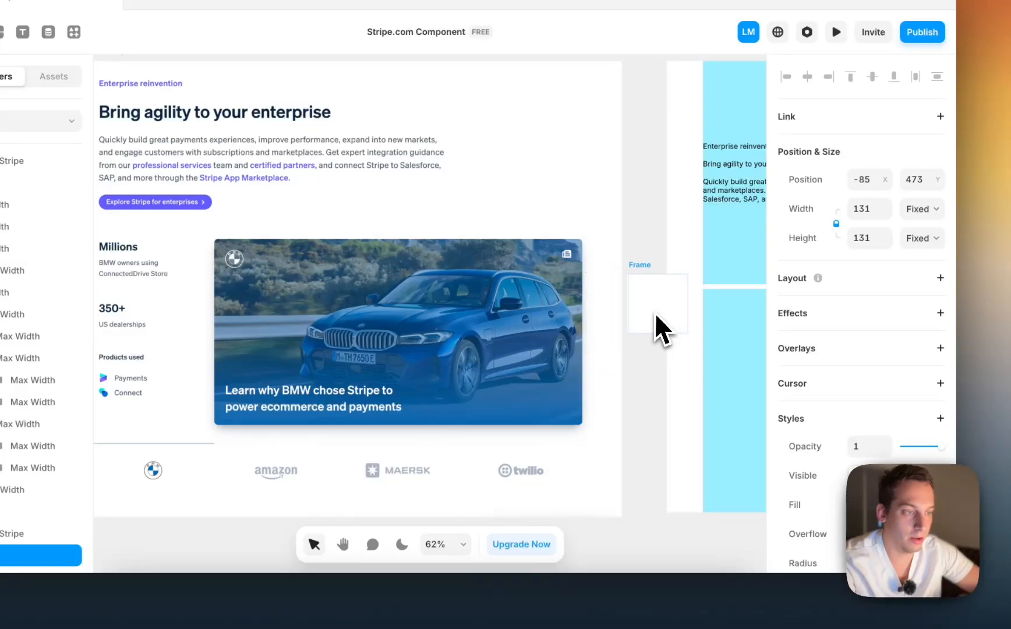
left_click_drag(667, 273, 651, 290)
scroll(551, 281, "left", 2)
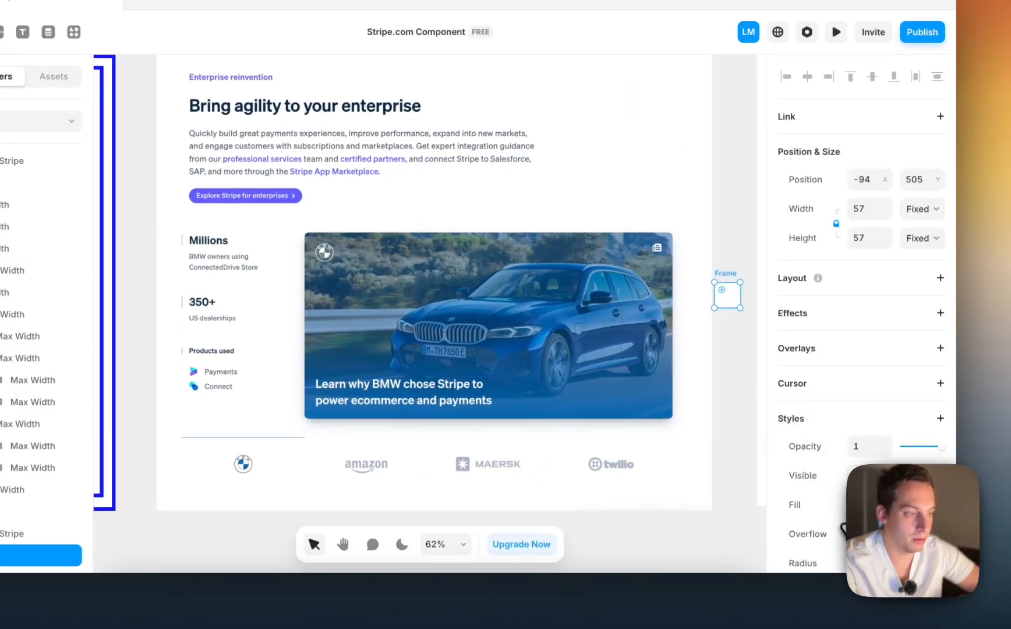
left_click(853, 504)
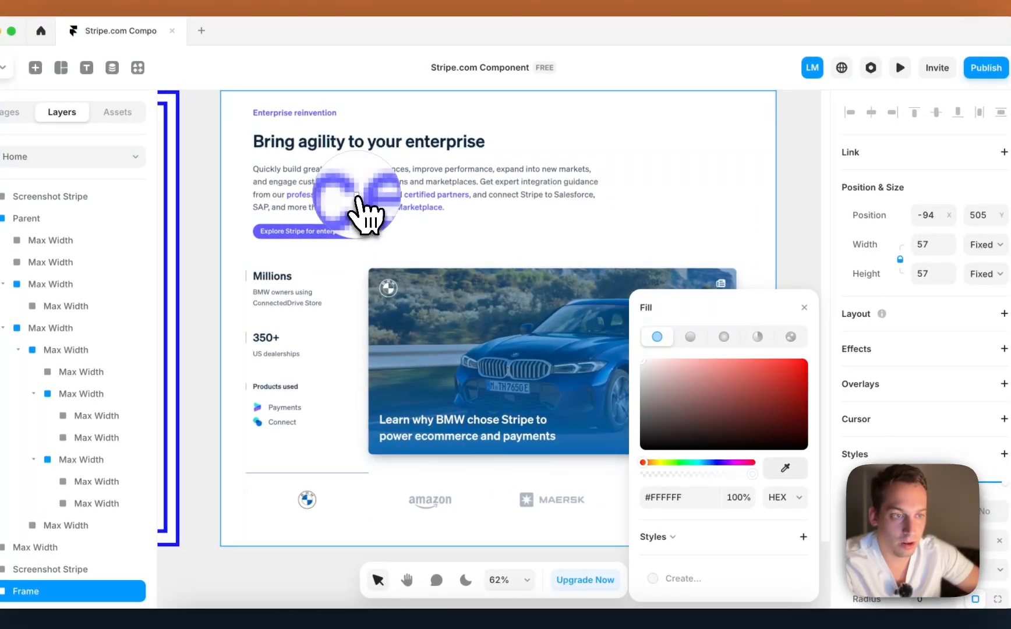
left_click(332, 230)
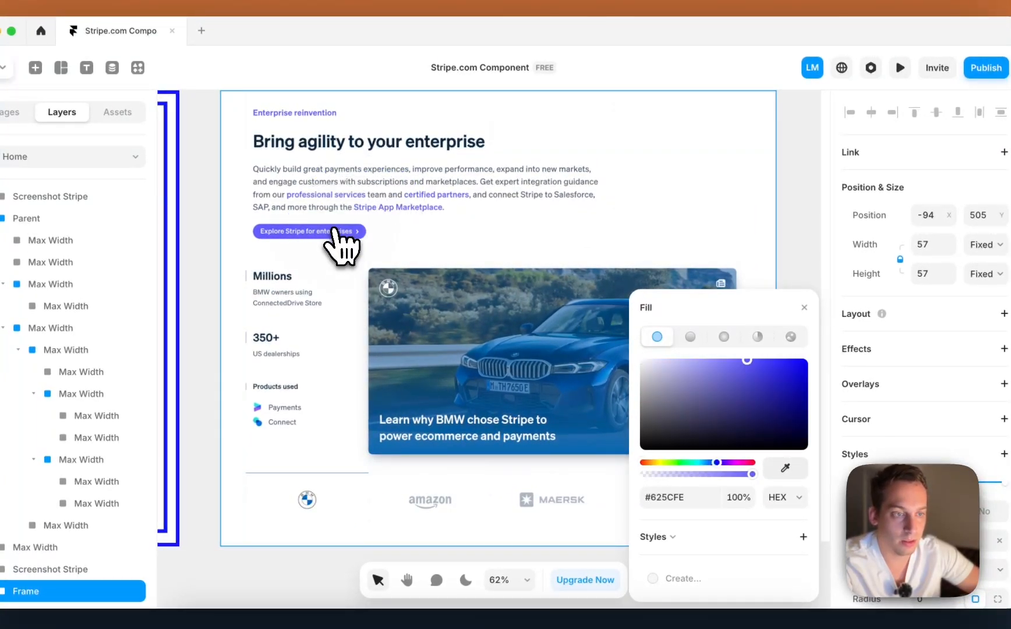
- Save the frame's fill #625CFE as a new colour style named Stripe Purple
scroll(500, 264, "right", 5)
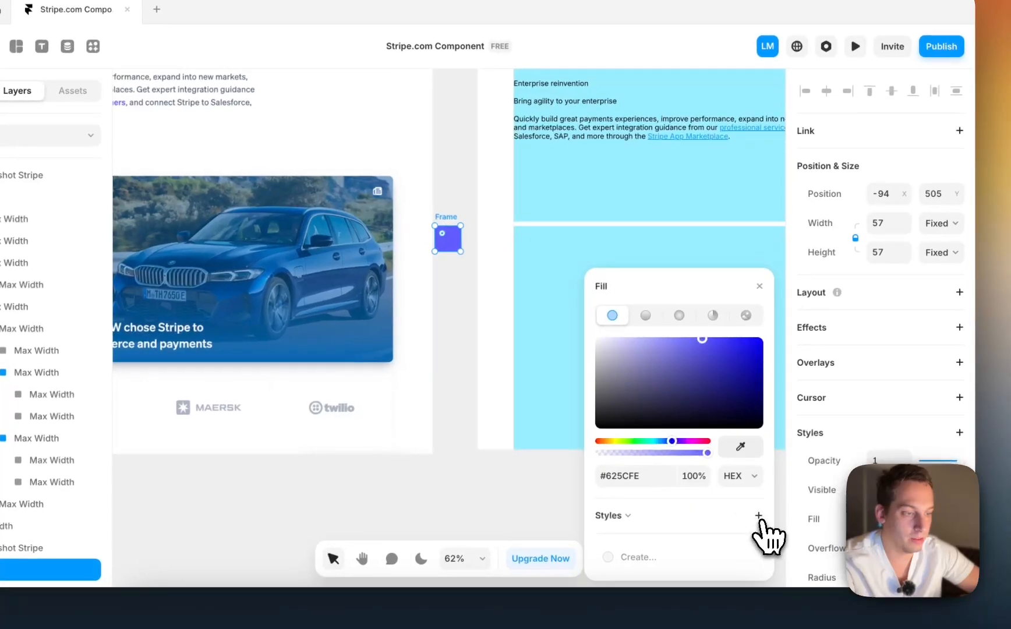
left_click(762, 517)
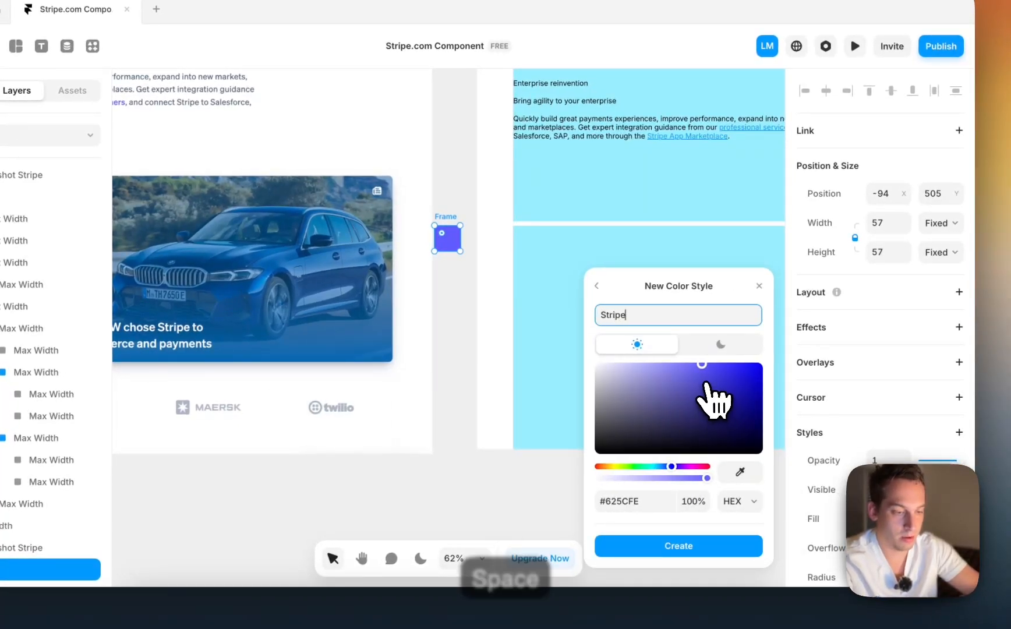
type("Stripe Purple")
key("Return")
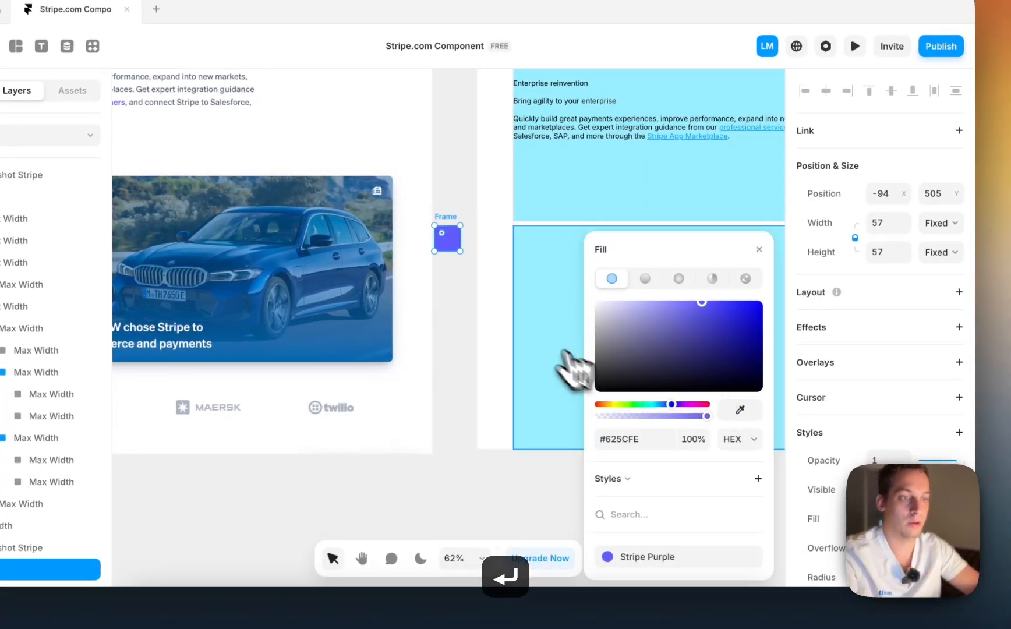
- Delete the small purple sample frame from the canvas
left_click(465, 259)
left_click(439, 255)
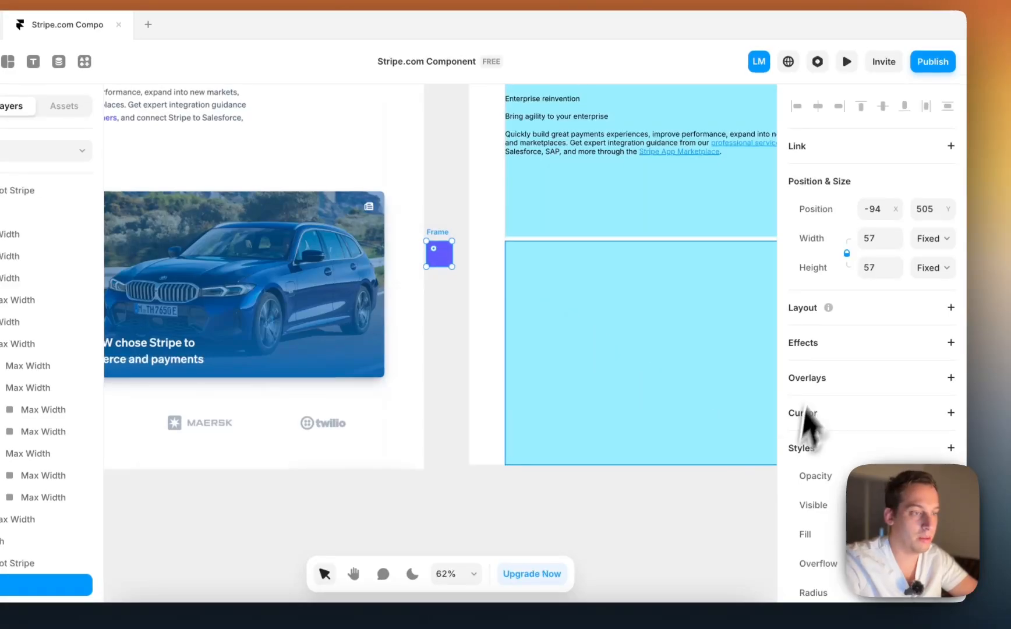
scroll(582, 297, "right", 5)
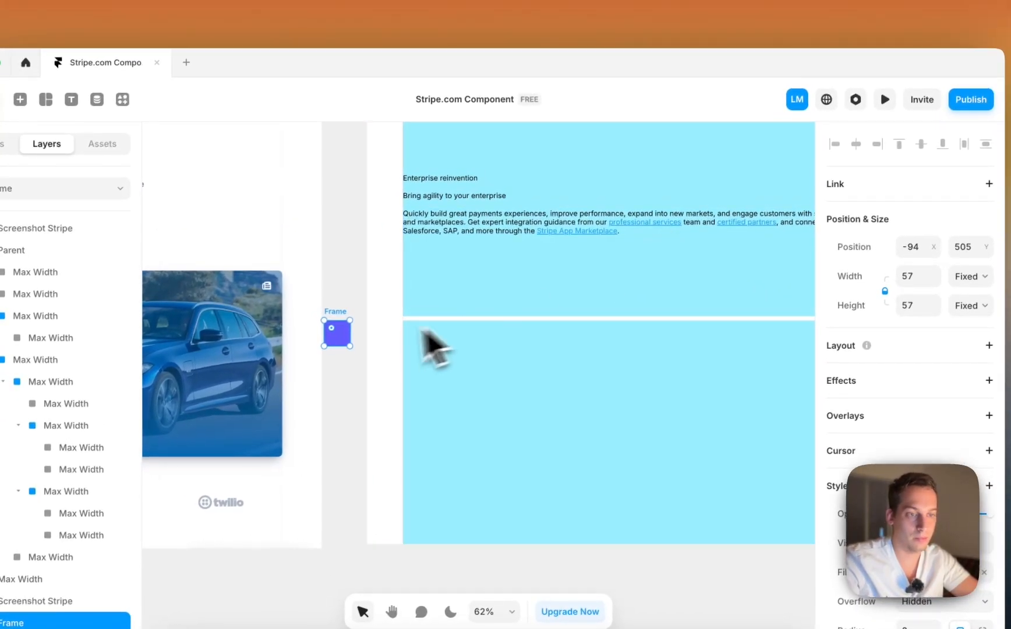
key("BackSpace")
- Select the words "professional services" in the Desktop paragraph and create a new link style for them
scroll(362, 341, "right", 5)
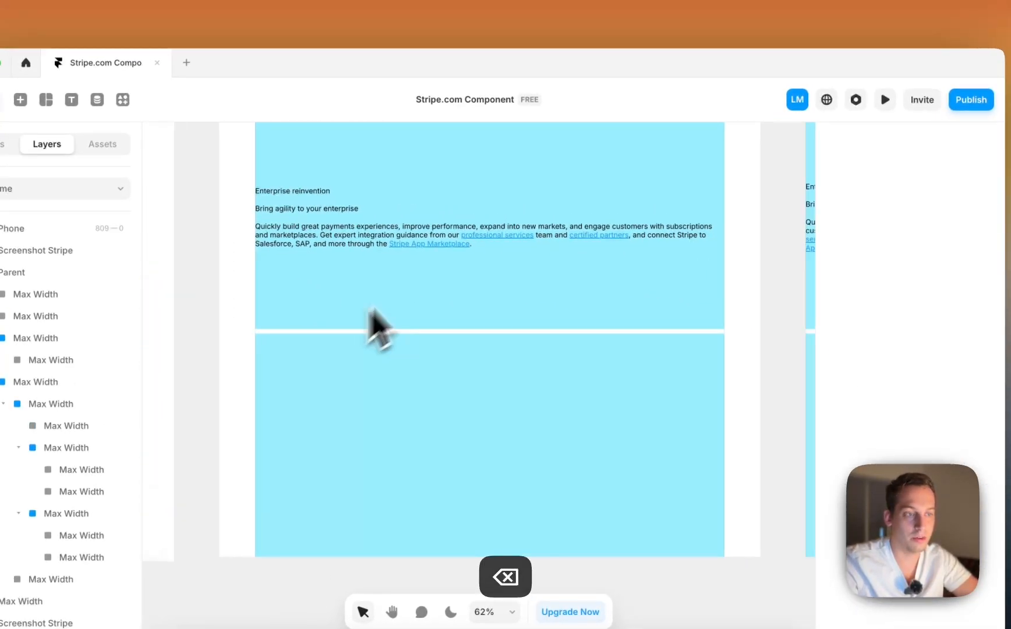
left_click(480, 240)
double_click(504, 235)
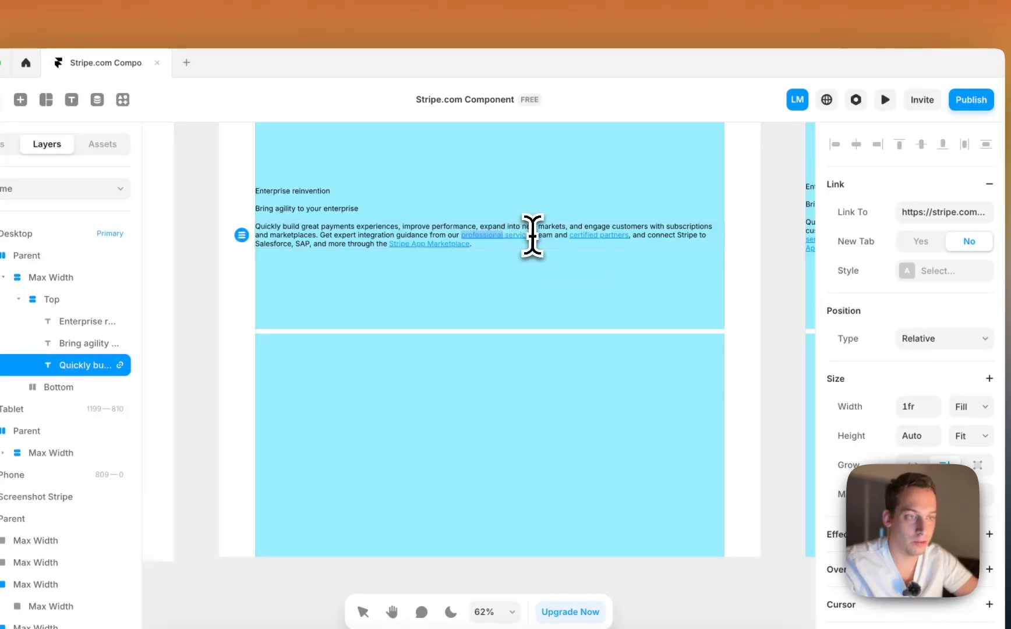
left_click_drag(532, 234, 475, 236)
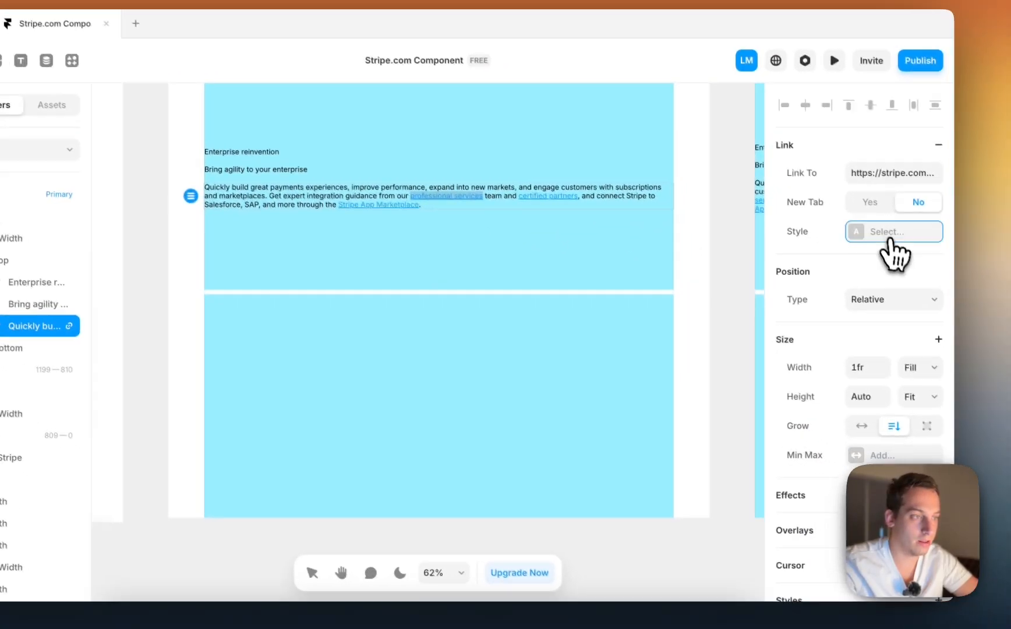
left_click(938, 272)
left_click(726, 311)
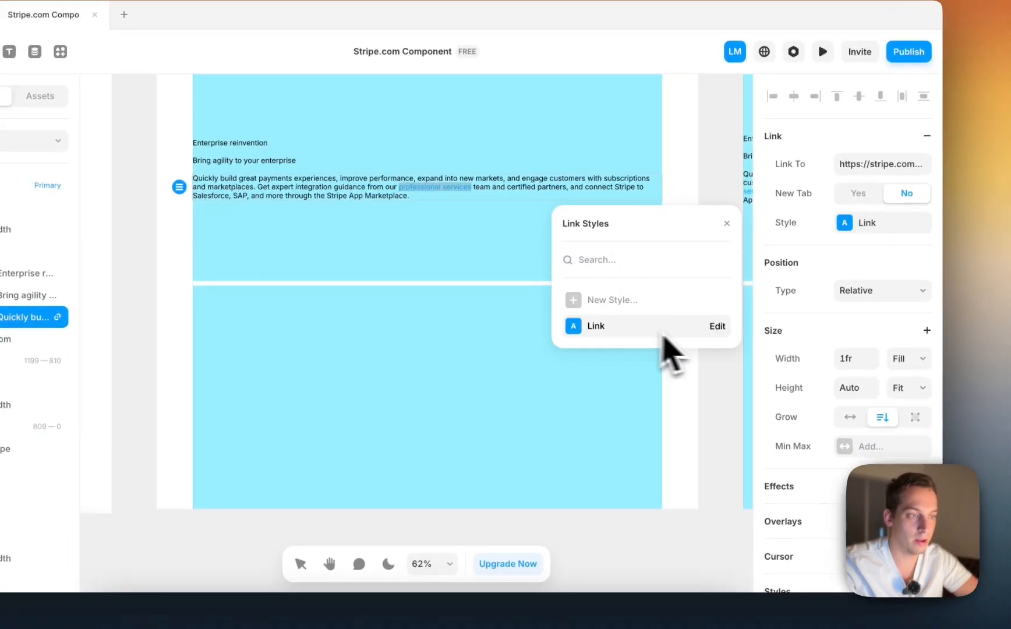
- Set the Link style's default, hover and current colours to Stripe Purple
left_click(718, 326)
left_click(664, 289)
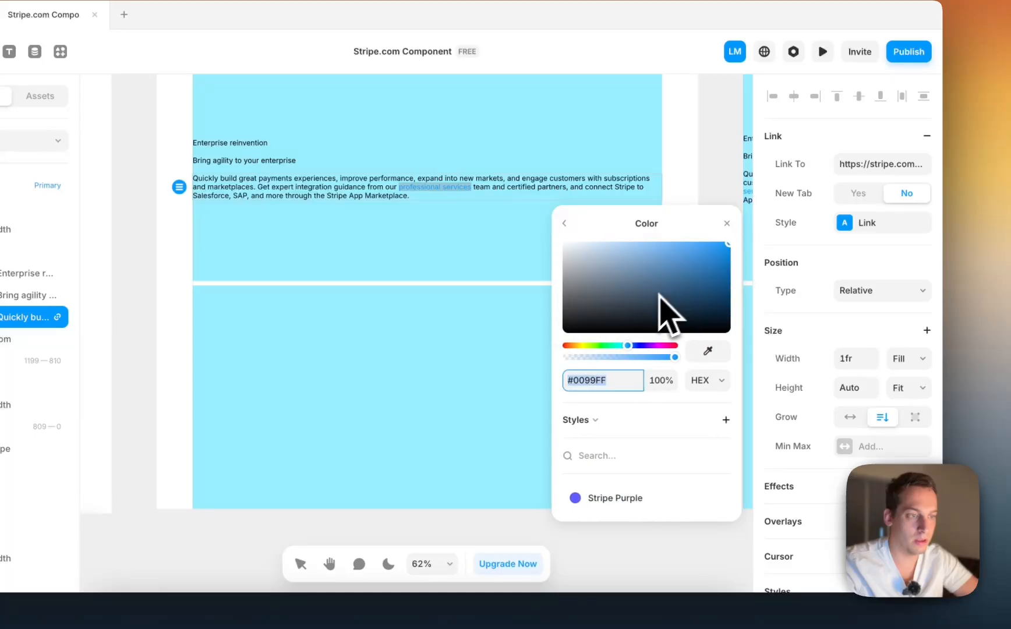
left_click(607, 504)
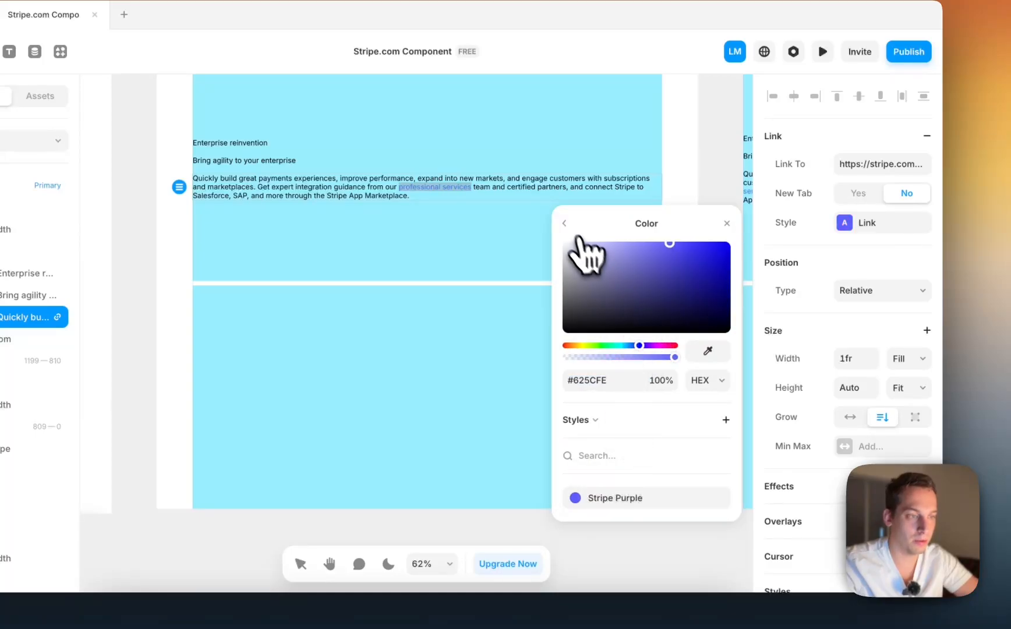
left_click(565, 224)
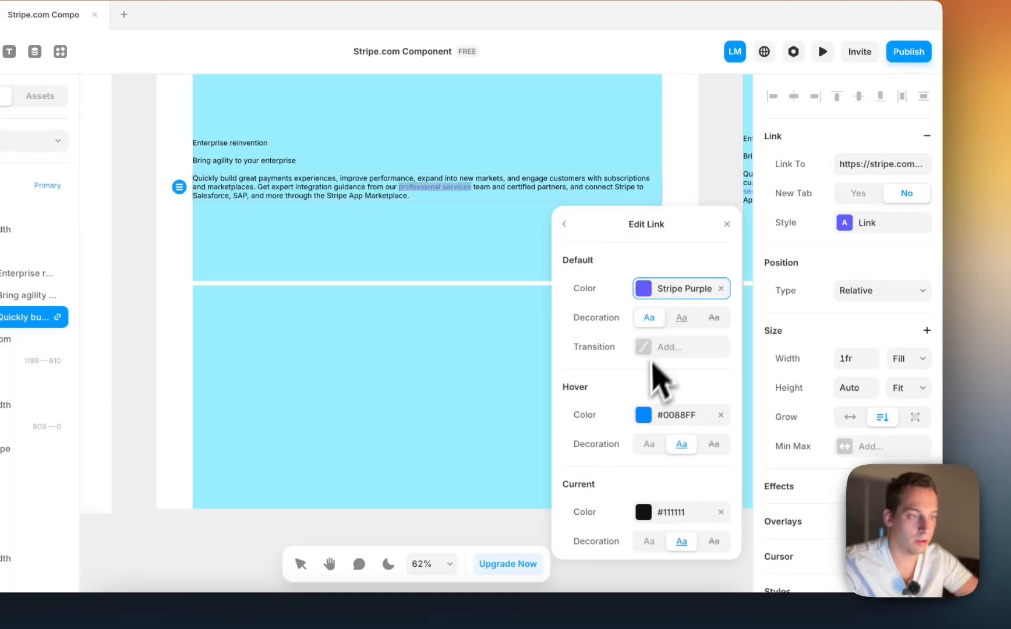
left_click(660, 415)
left_click(614, 498)
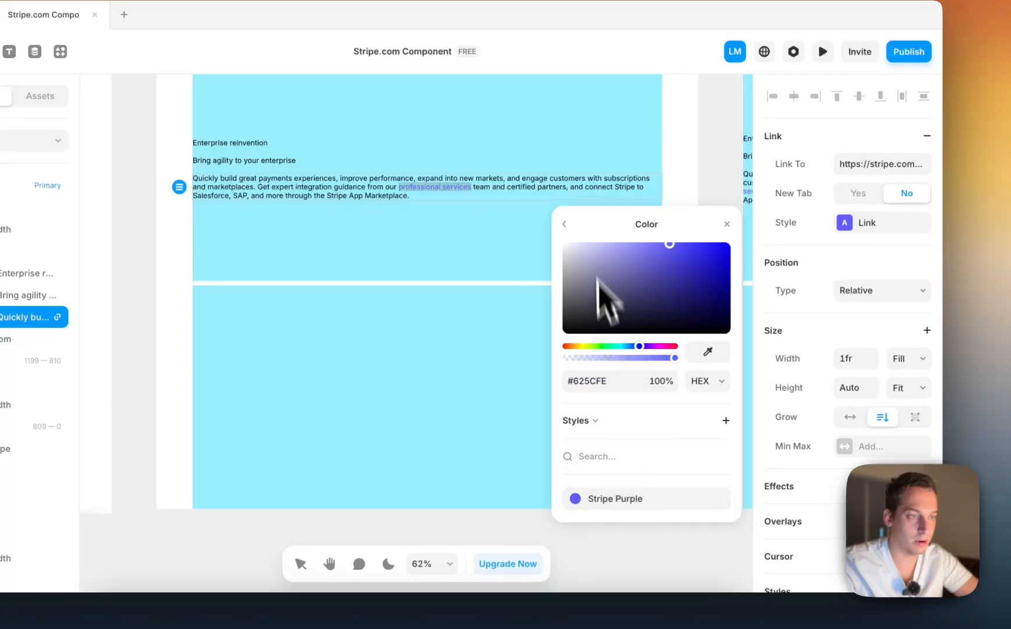
left_click(565, 224)
left_click(650, 513)
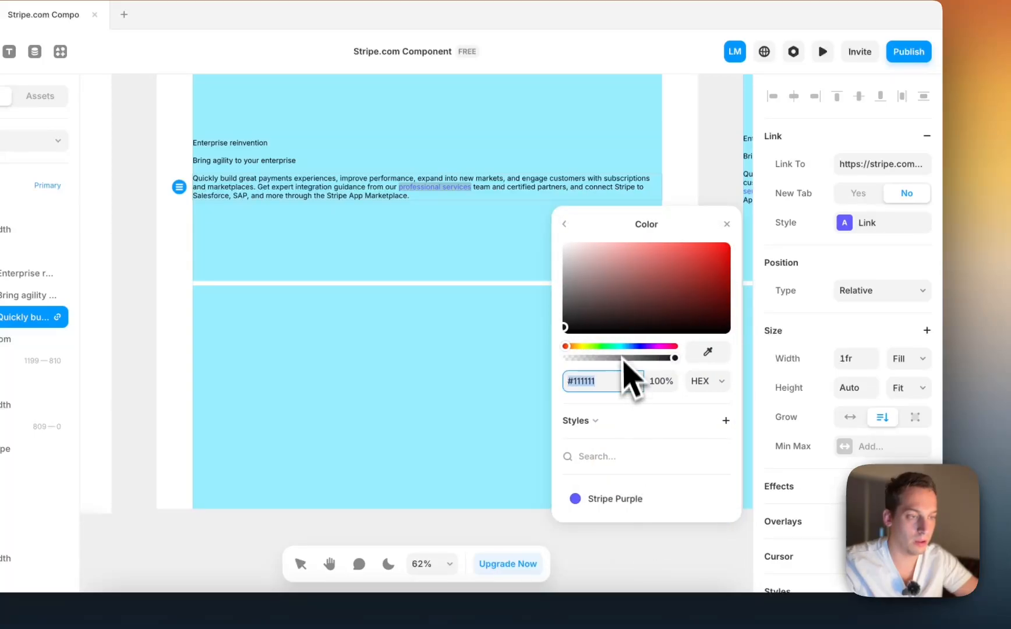
left_click(595, 496)
left_click(573, 227)
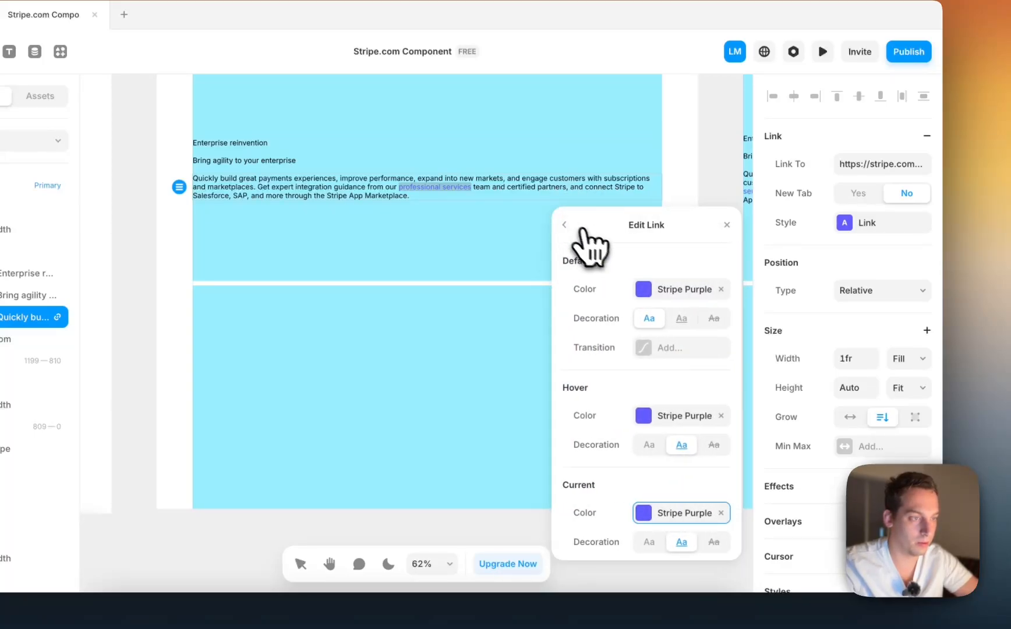
- Set the weight of the "professional services" link text to Bold
scroll(815, 326, "down", 9)
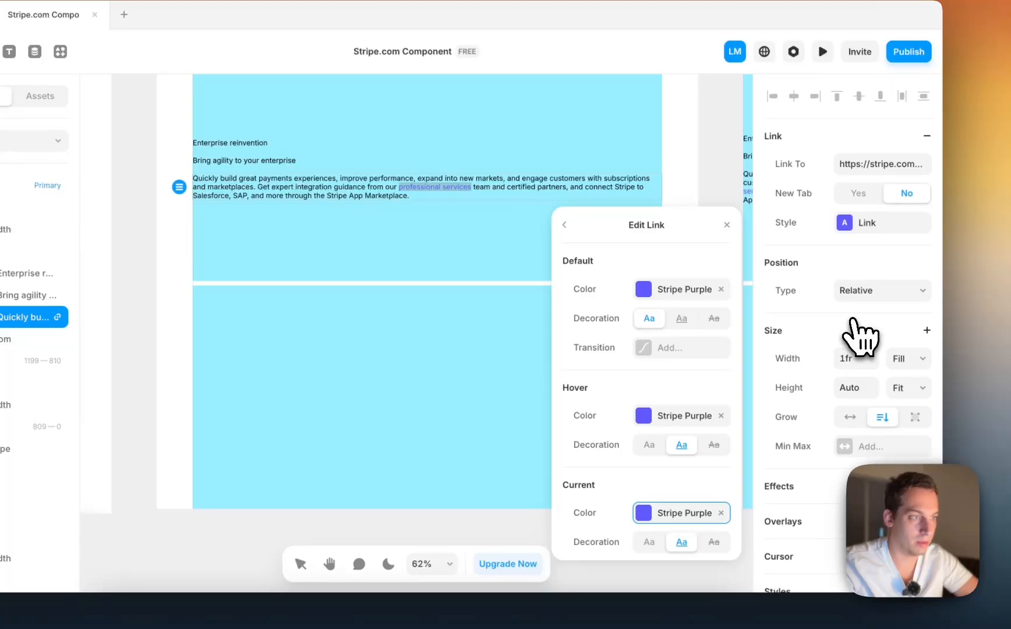
left_click(898, 296)
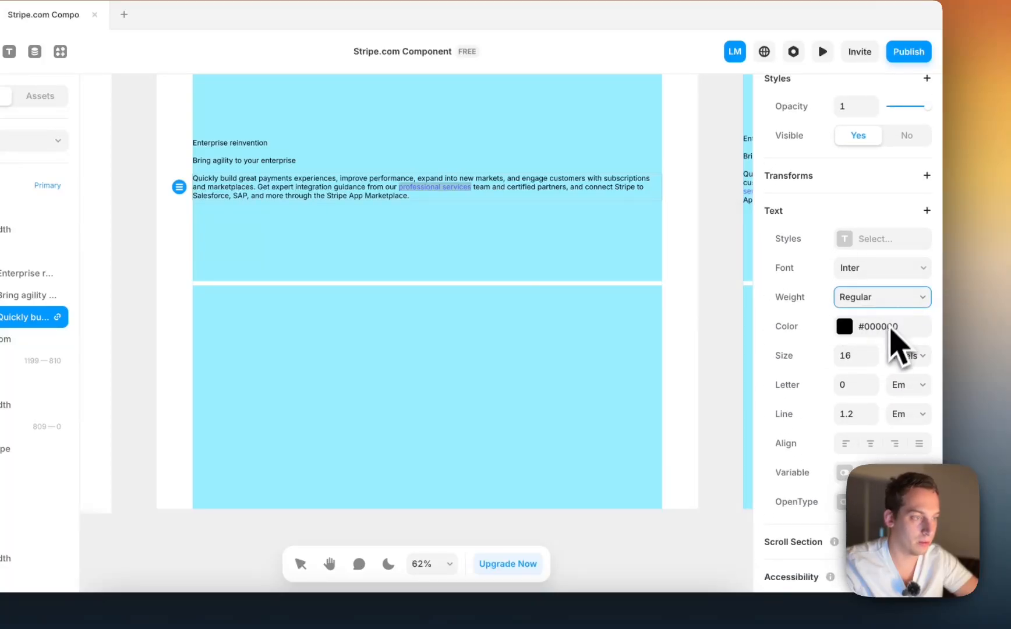
left_click(881, 331)
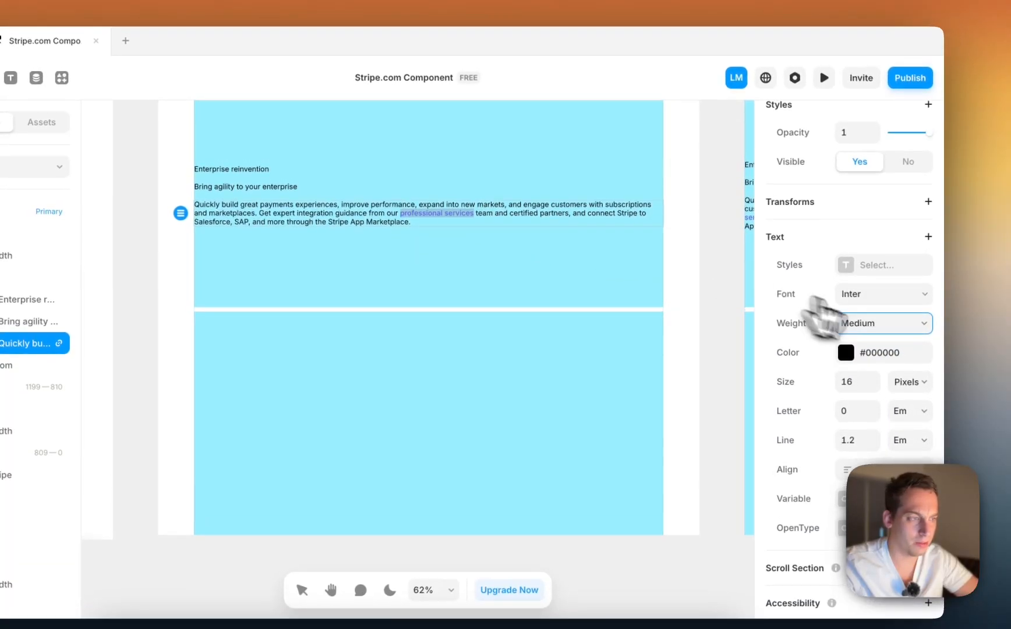
left_click(856, 324)
left_click(891, 387)
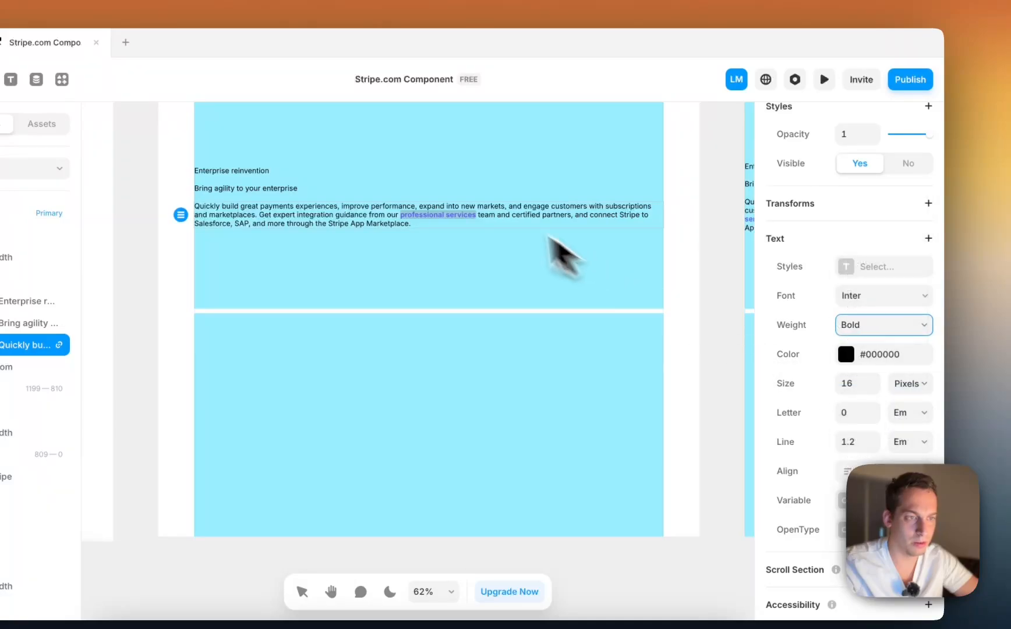
- Select "certified partners" in the paragraph, compare it with the links on stripe.com in Chrome, and return to Framer
left_click_drag(503, 215, 503, 204)
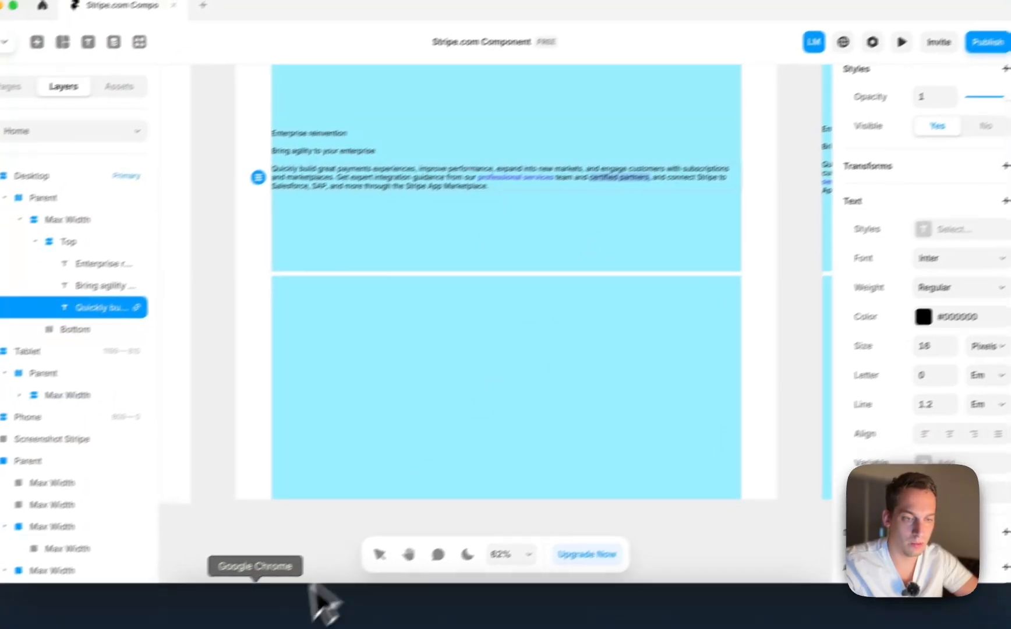
left_click(297, 611)
left_click(483, 183)
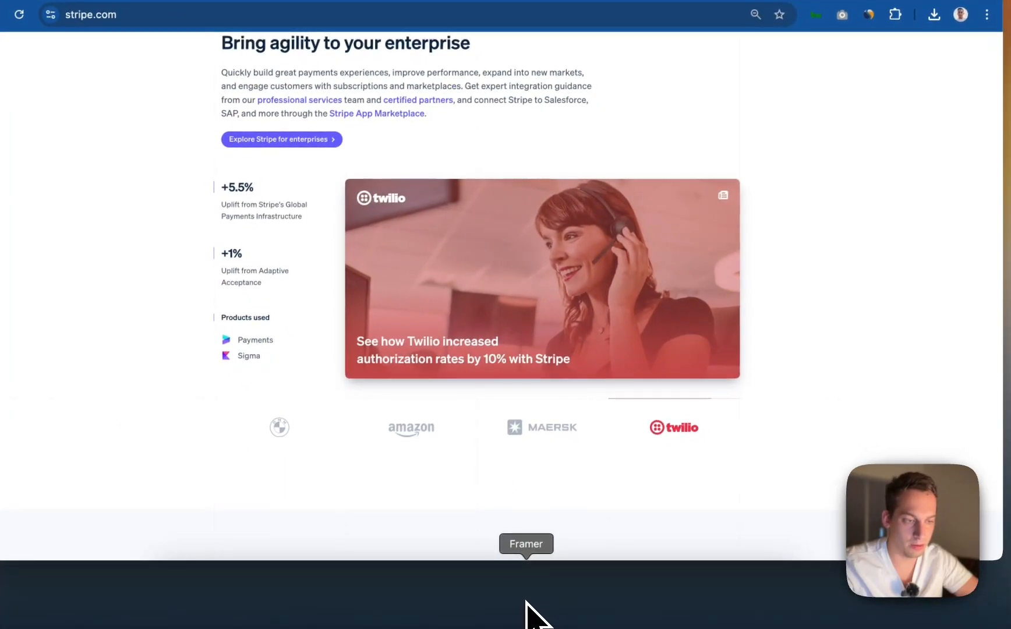
left_click(530, 606)
- Apply the Link style to "certified partners" and set its weight to Bold
scroll(877, 221, "up", 8)
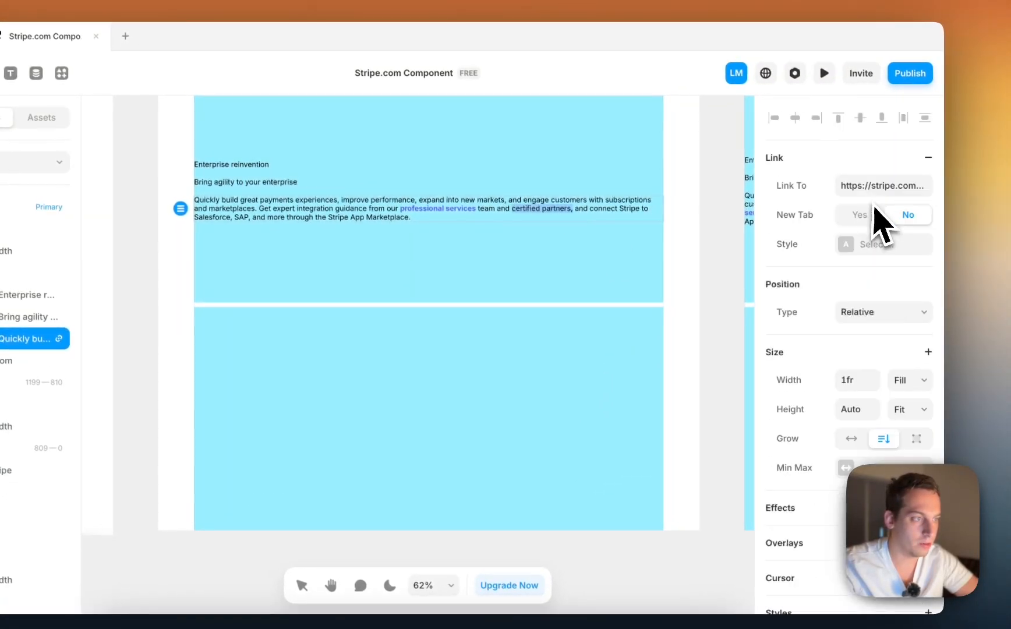
left_click(854, 245)
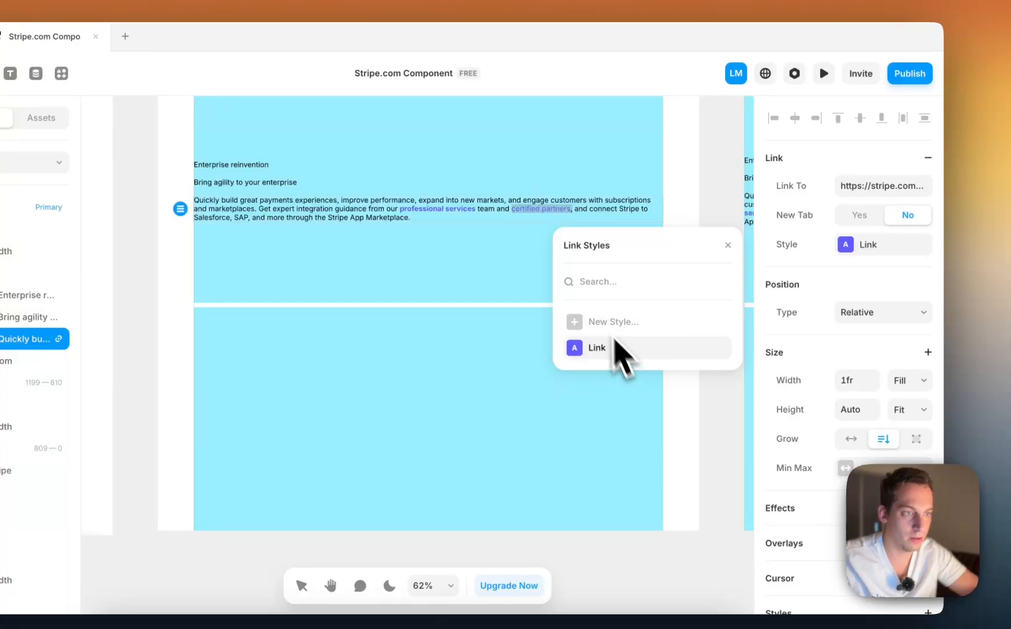
scroll(821, 280, "down", 10)
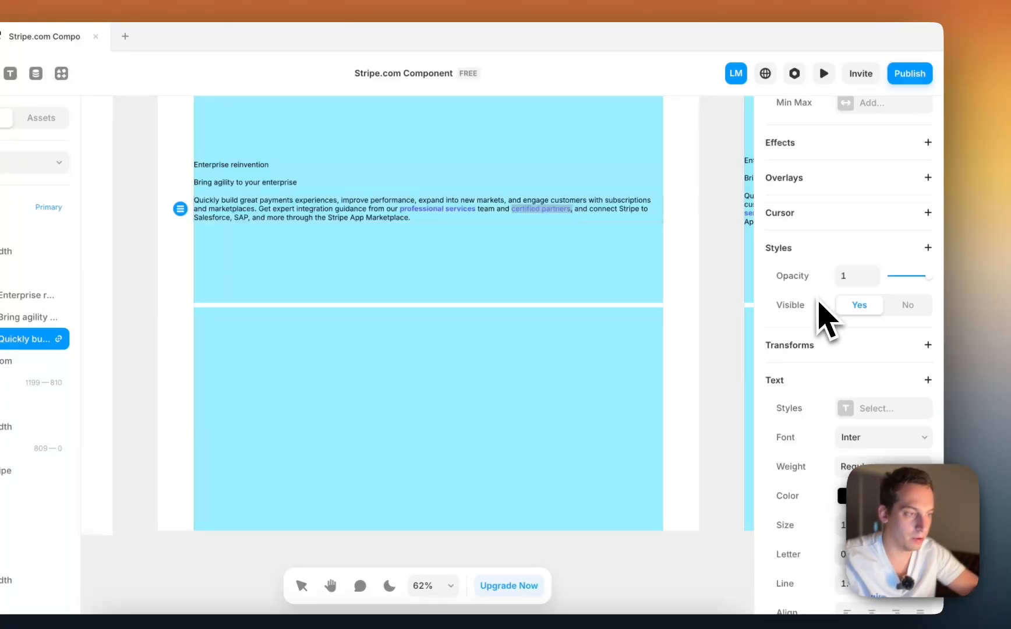
left_click(870, 210)
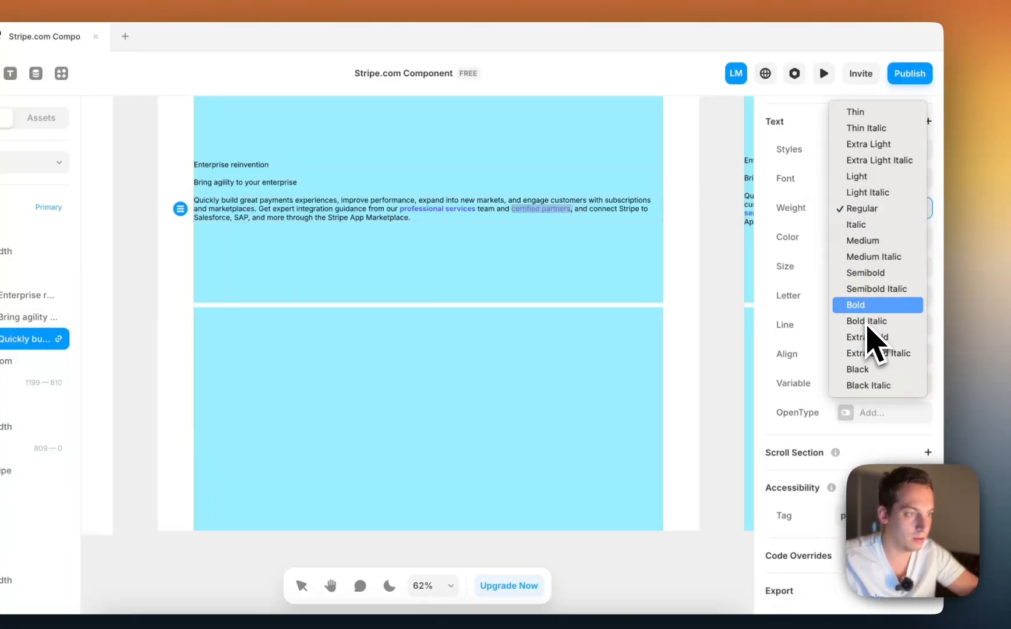
left_click(868, 306)
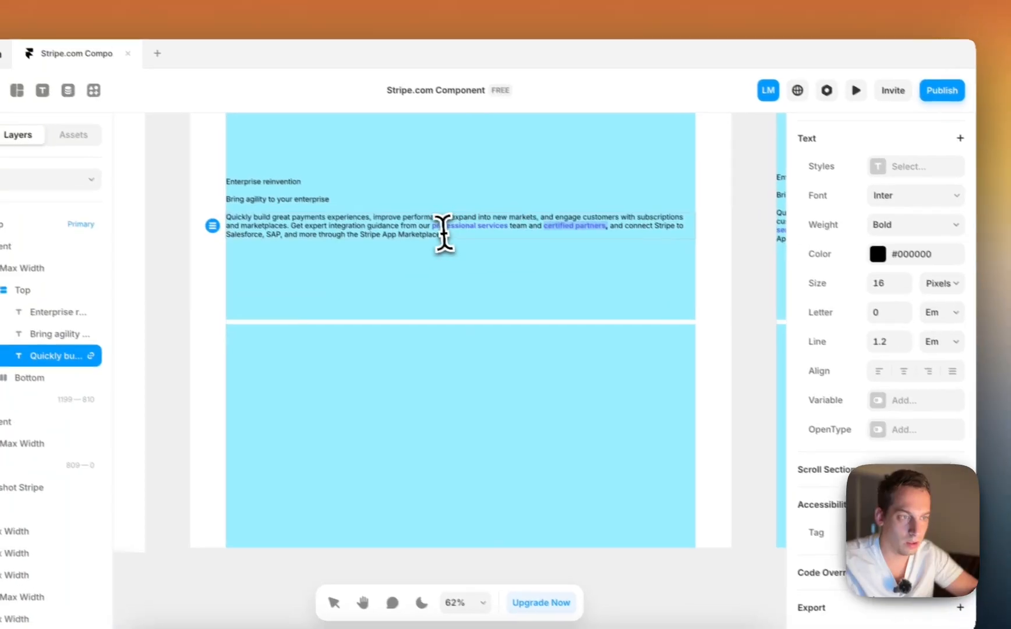
- Apply the Link style to "Stripe App Marketplace", set its weight to Bold, and leave text editing
left_click_drag(374, 243, 452, 244)
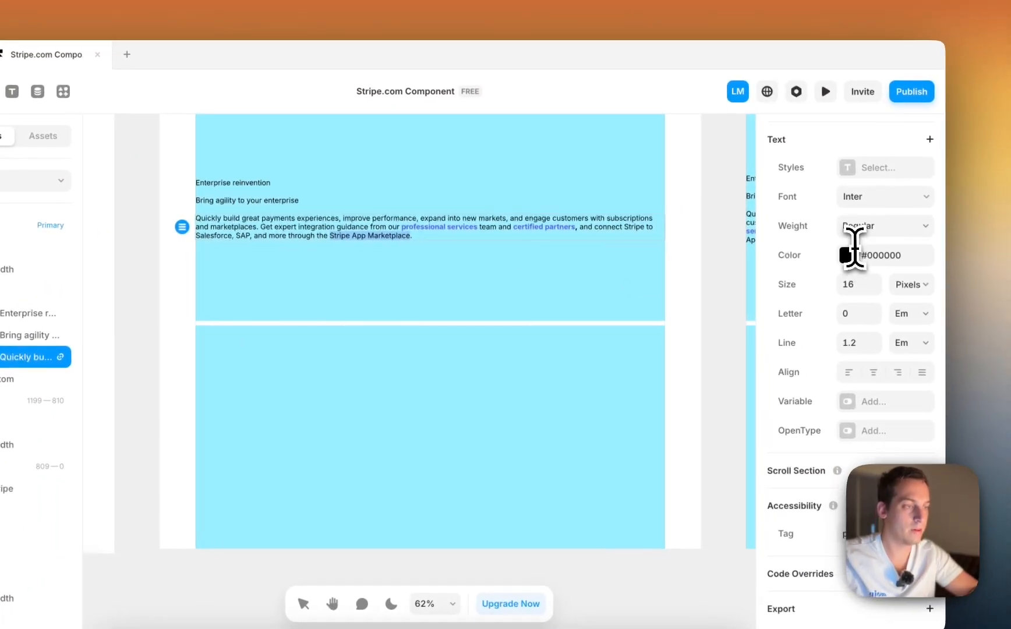
scroll(891, 189, "up", 10)
left_click(875, 244)
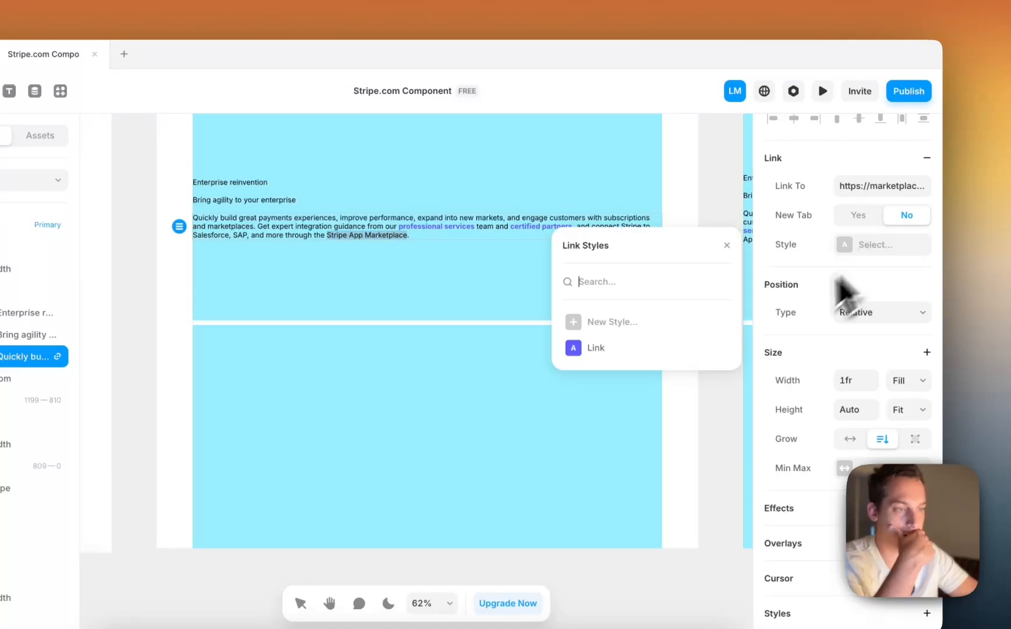
left_click(675, 350)
left_click(792, 350)
left_click(786, 356)
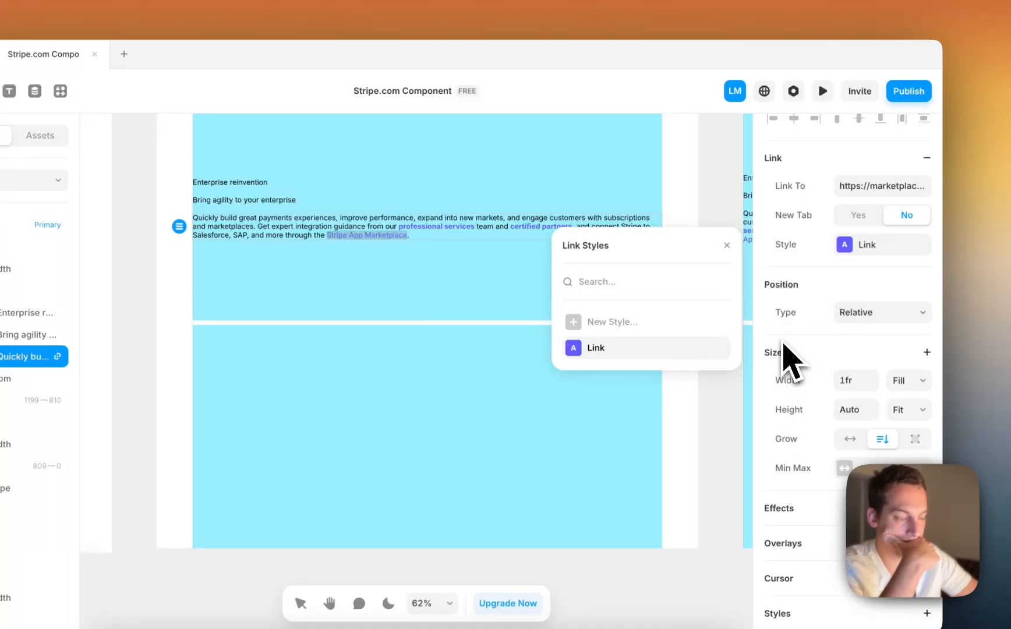
scroll(789, 379, "down", 10)
left_click(864, 228)
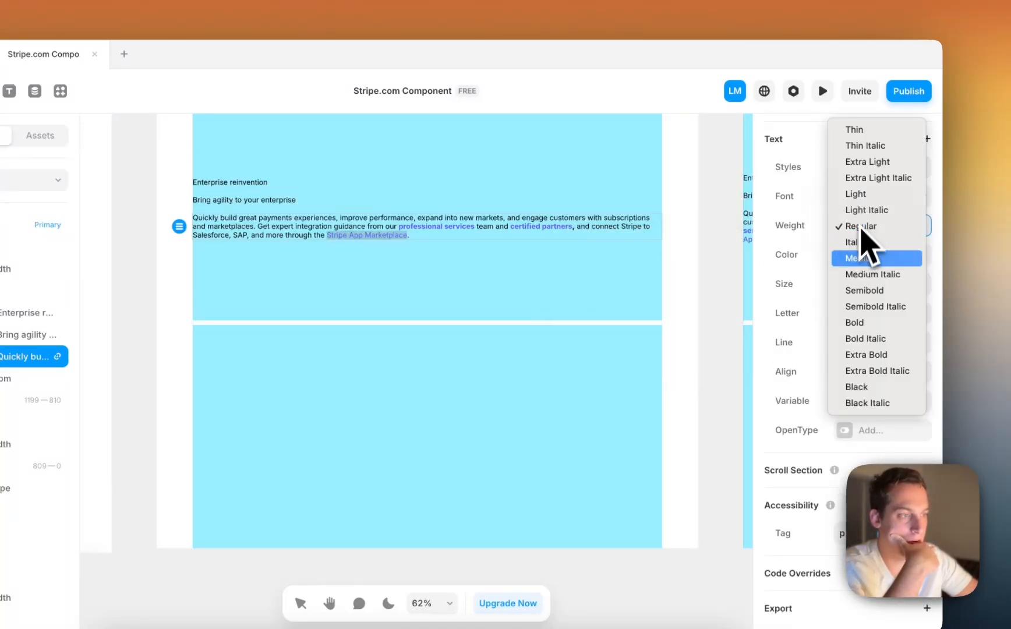
left_click(866, 322)
left_click(695, 283)
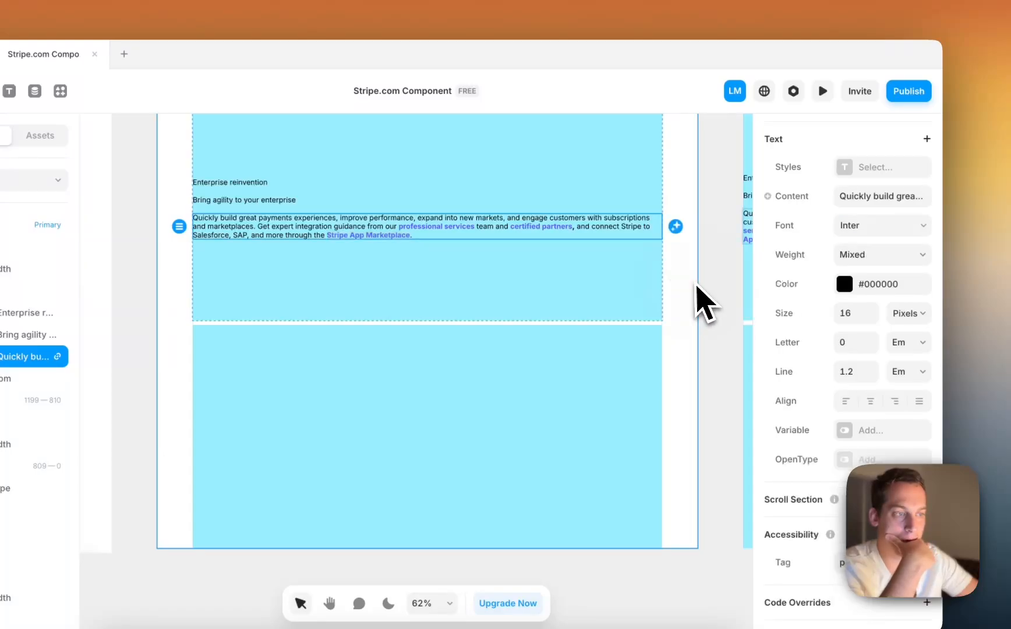
- Examine the heading, paragraph and link styling in the Stripe reference screenshot on the canvas
left_click(707, 277)
scroll(709, 279, "down", 3)
scroll(709, 280, "left", 4)
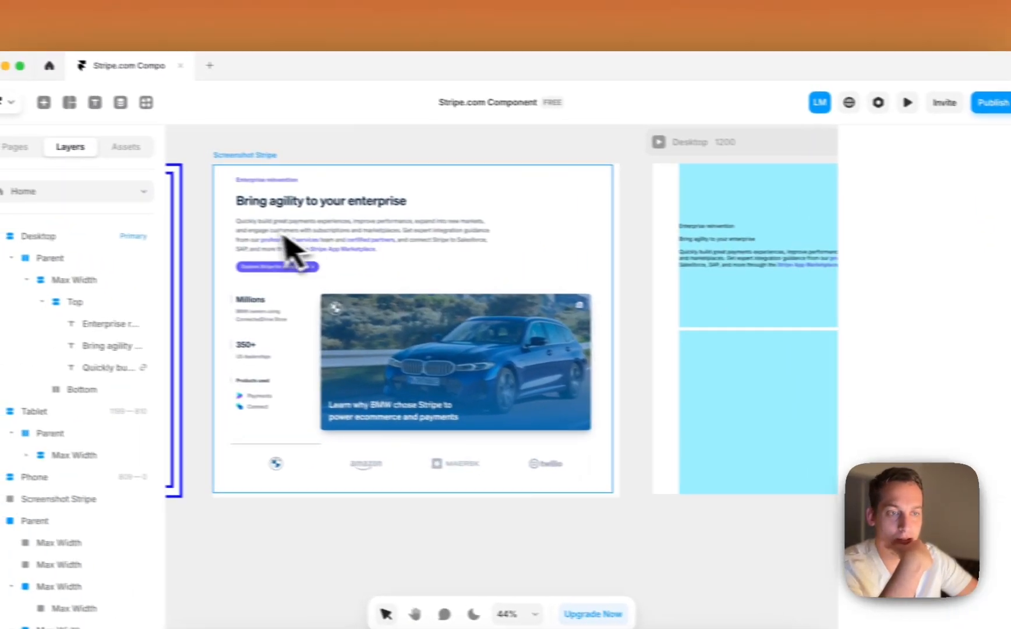
scroll(160, 219, "up", 6)
scroll(289, 219, "up", 2)
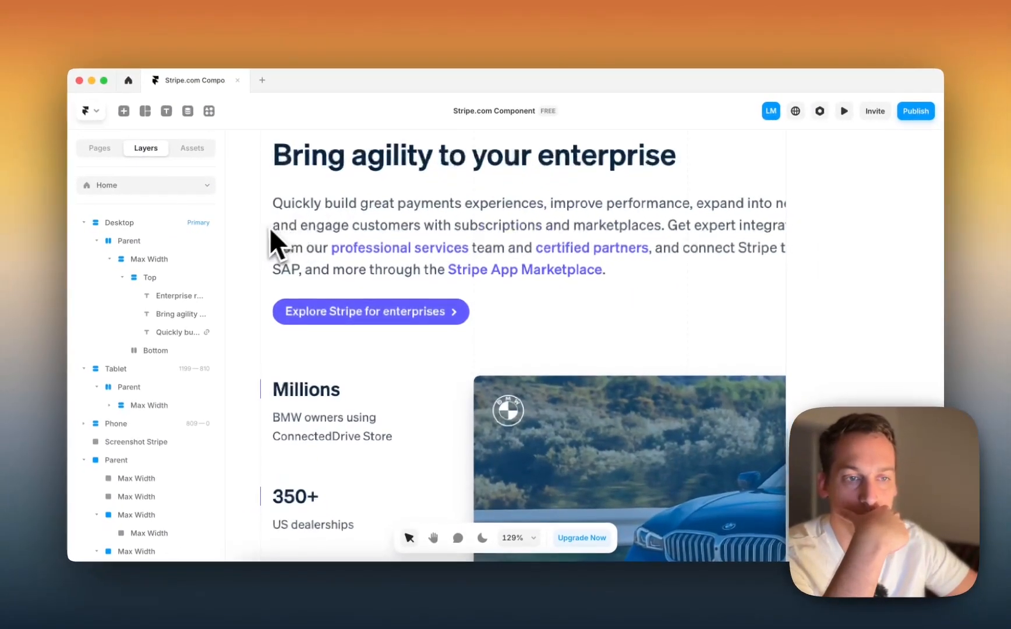
scroll(291, 222, "down", 3)
scroll(306, 212, "right", 1)
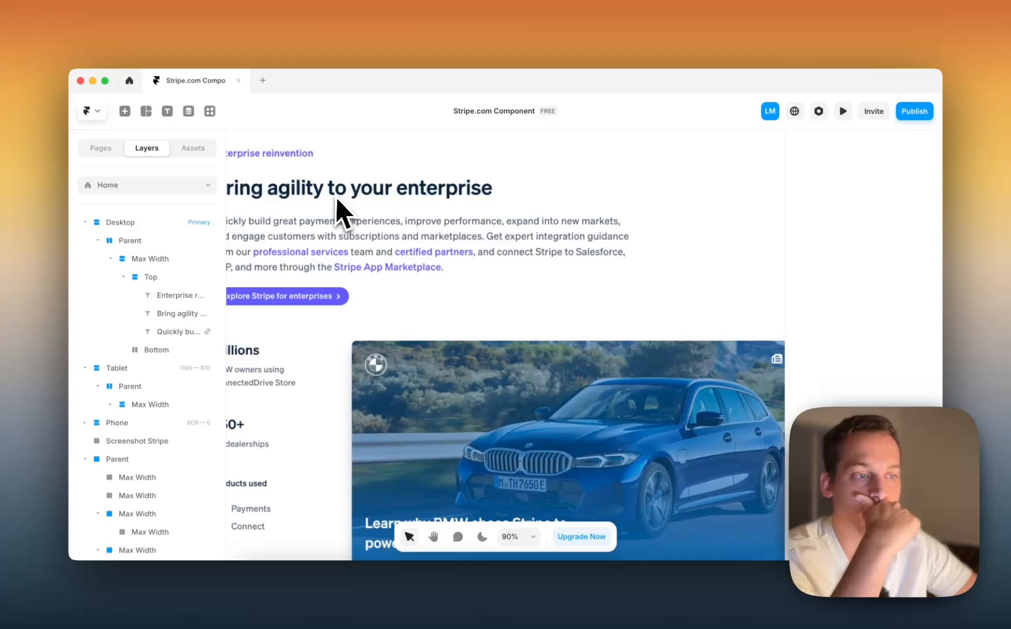
scroll(336, 196, "down", 3)
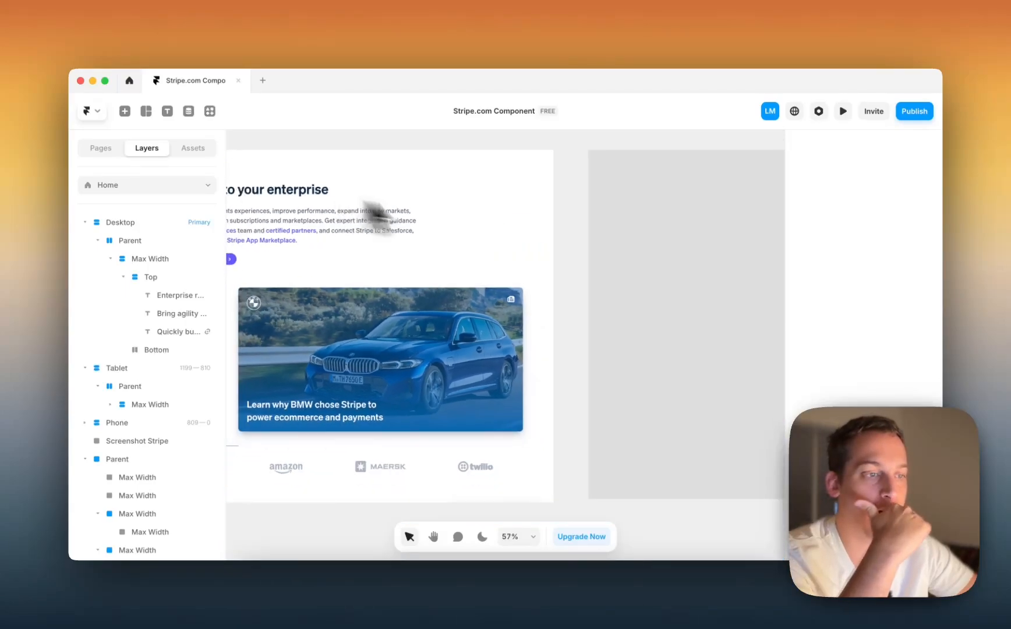
- Set the left and right padding of the Desktop Top stack to 20 each
left_click(690, 277)
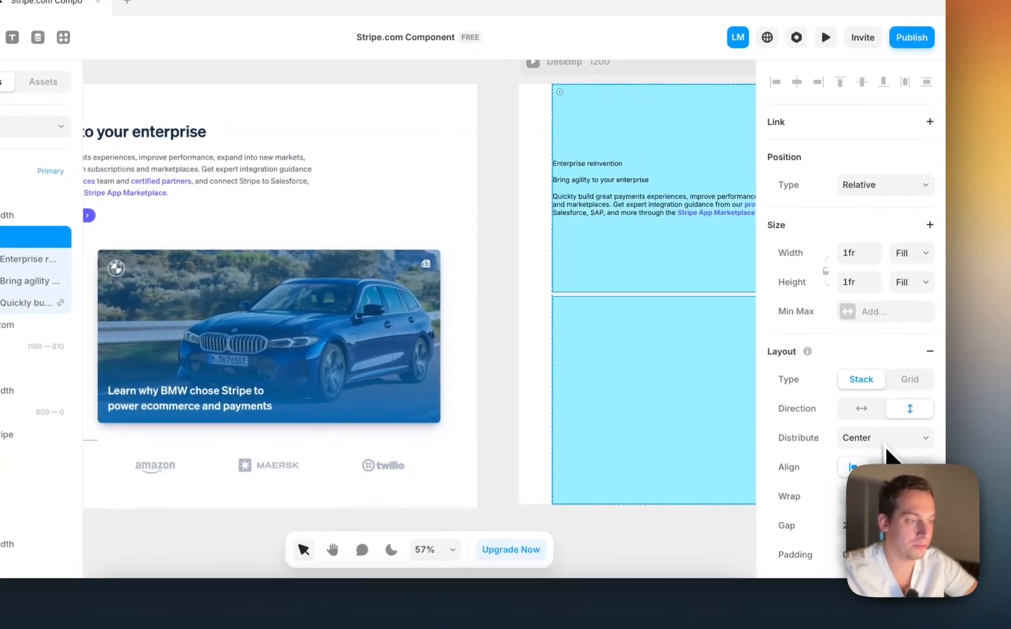
scroll(887, 465, "down", 3)
left_click(948, 411)
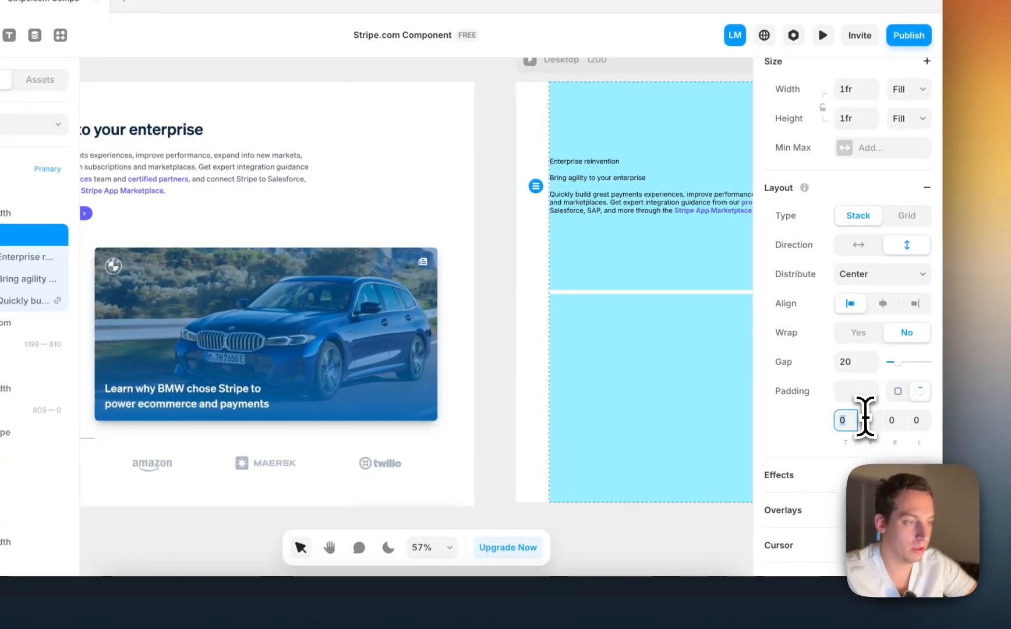
key("shift+Up")
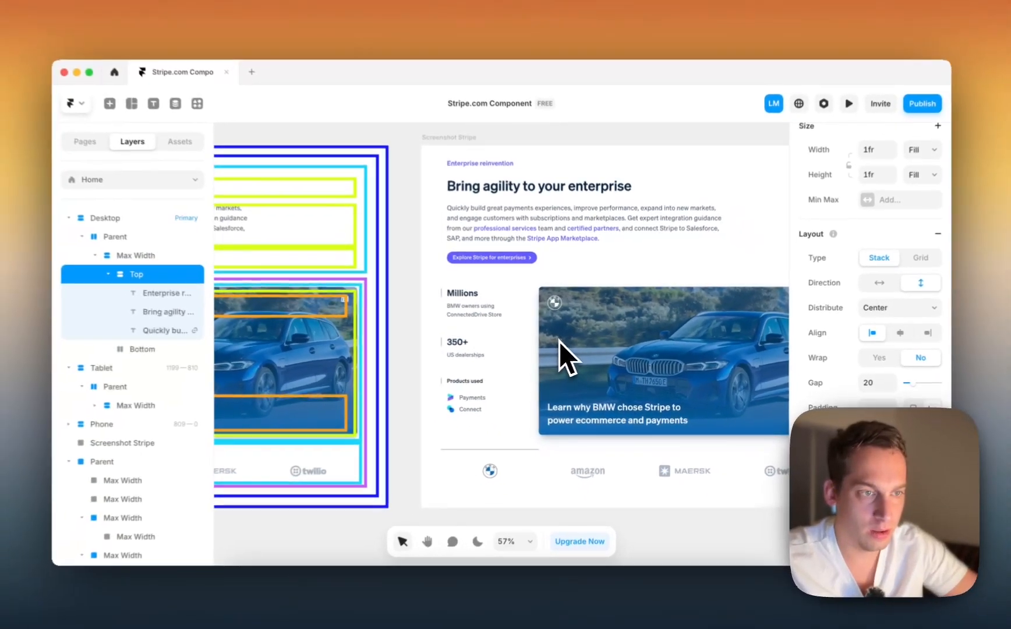
key("shift+Down")
key("shift+Up")
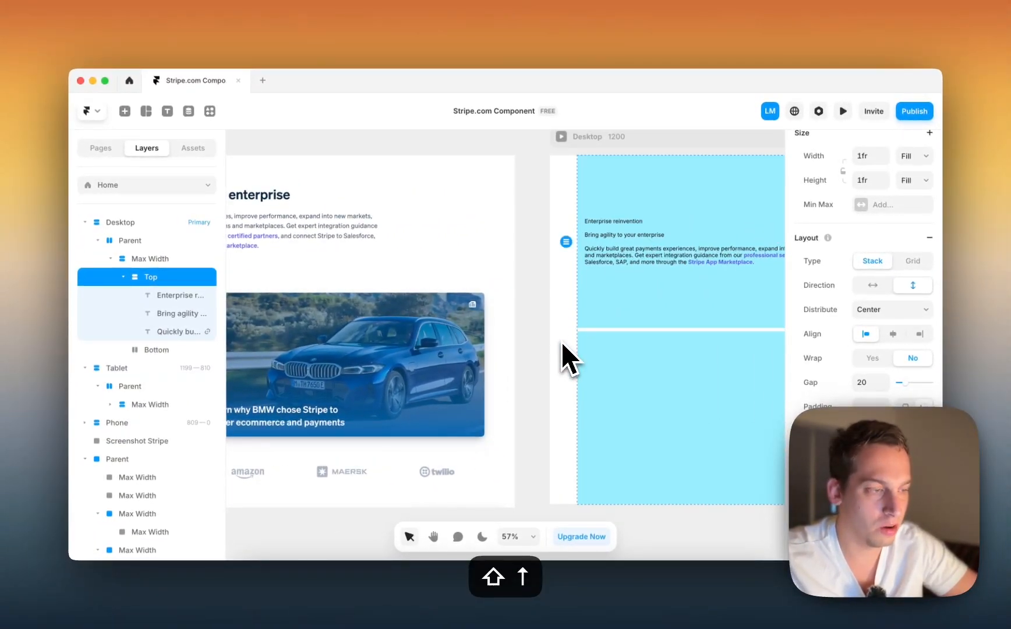
scroll(554, 261, "right", 3)
left_click(876, 431)
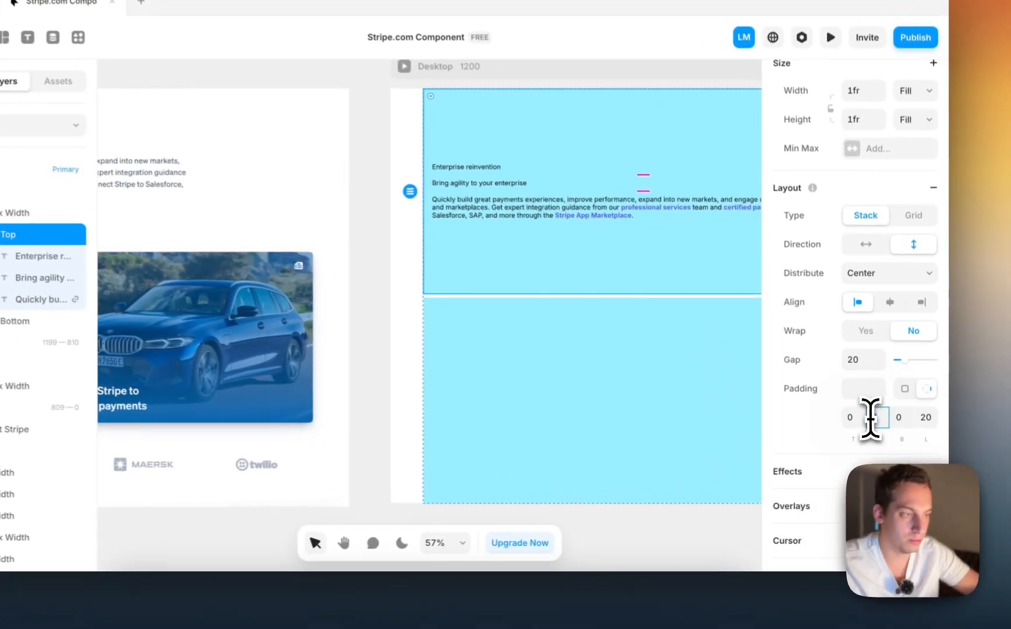
key("shift+Up")
key("shift+Up")
left_click(376, 285)
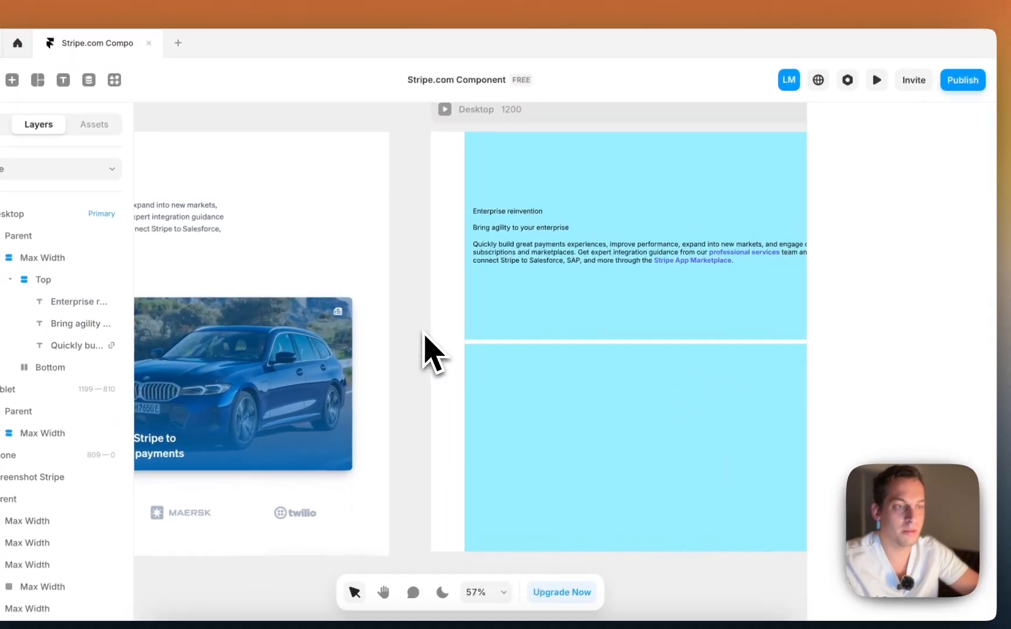
- Apply the Stripe Purple color style to the "Enterprise reinvention" text in the Desktop Top stack, matching the reference
scroll(380, 283, "down", 3)
left_click(490, 242)
scroll(490, 243, "left", 5)
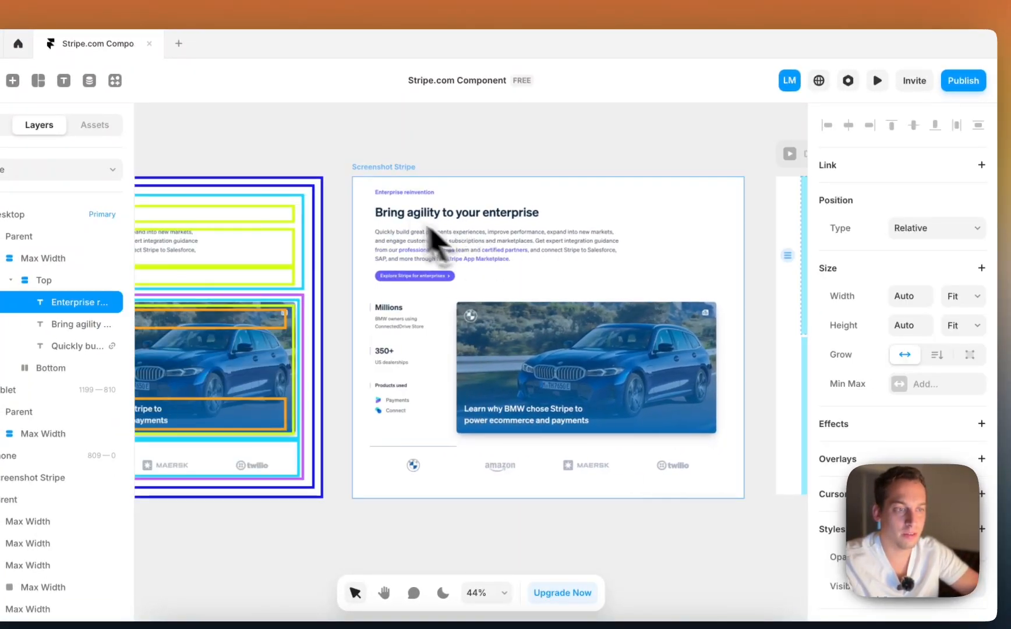
scroll(380, 207, "up", 4)
scroll(918, 398, "down", 10)
left_click(899, 414)
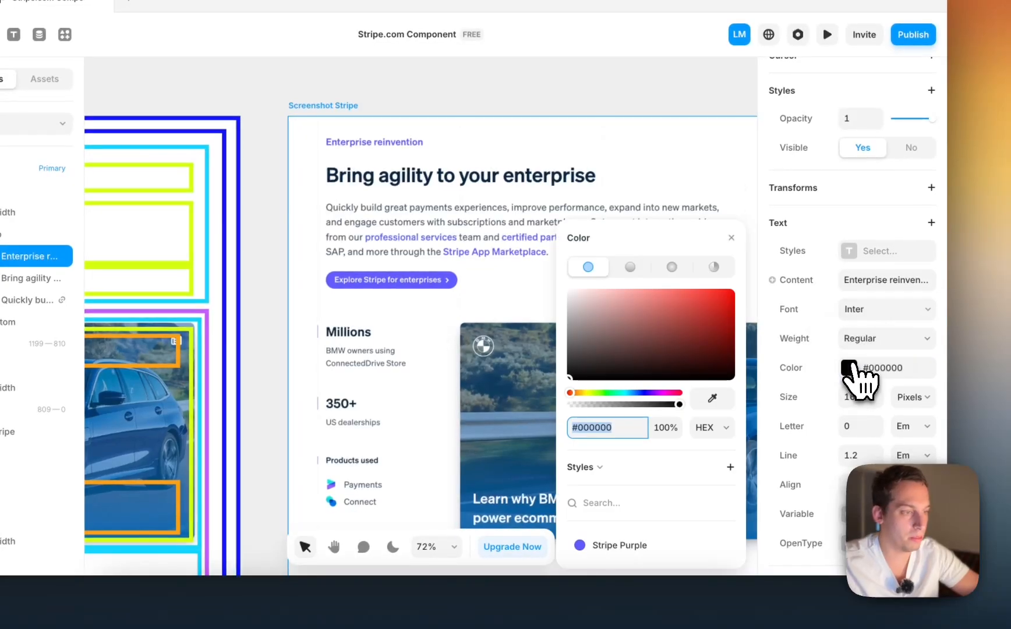
left_click(605, 545)
- Set the font size of the "Enterprise reinvention" text to 18 pixels
scroll(428, 402, "right", 5)
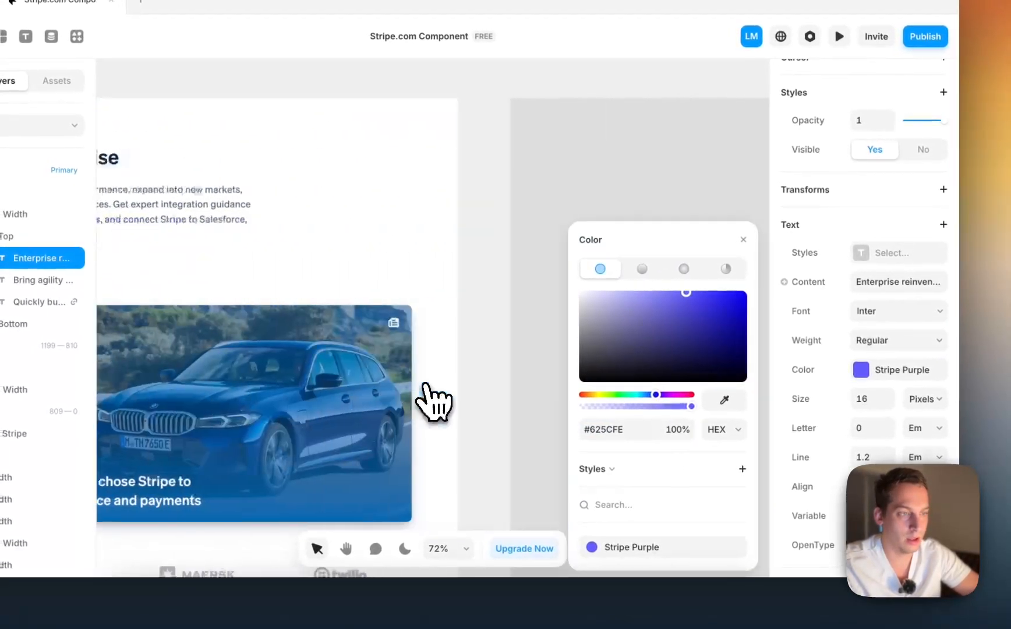
scroll(443, 402, "down", 3)
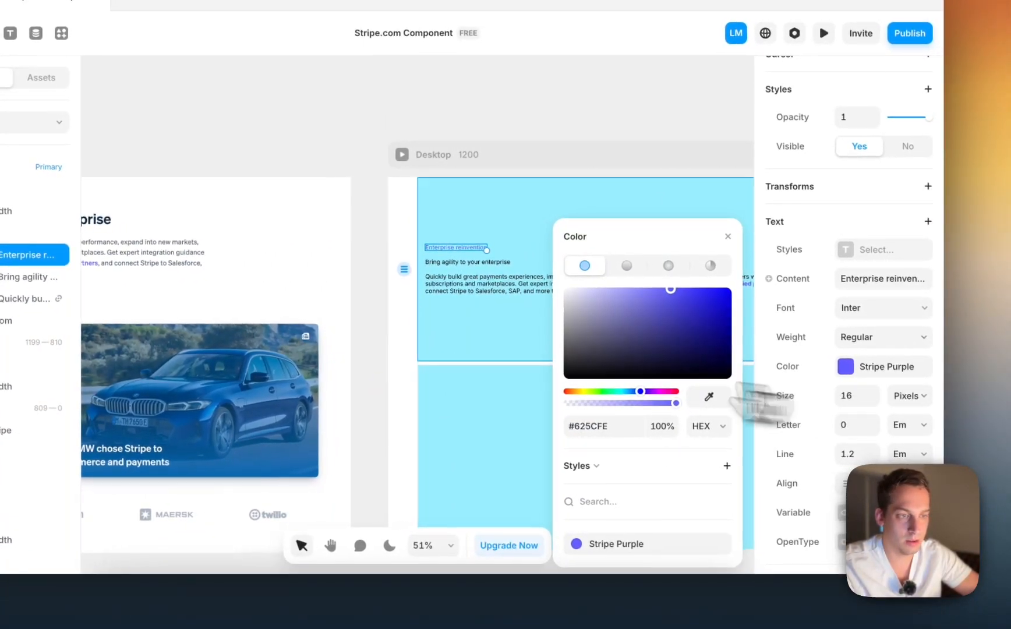
scroll(354, 347, "left", 5)
scroll(354, 347, "right", 3)
scroll(396, 370, "right", 3)
left_click(887, 404)
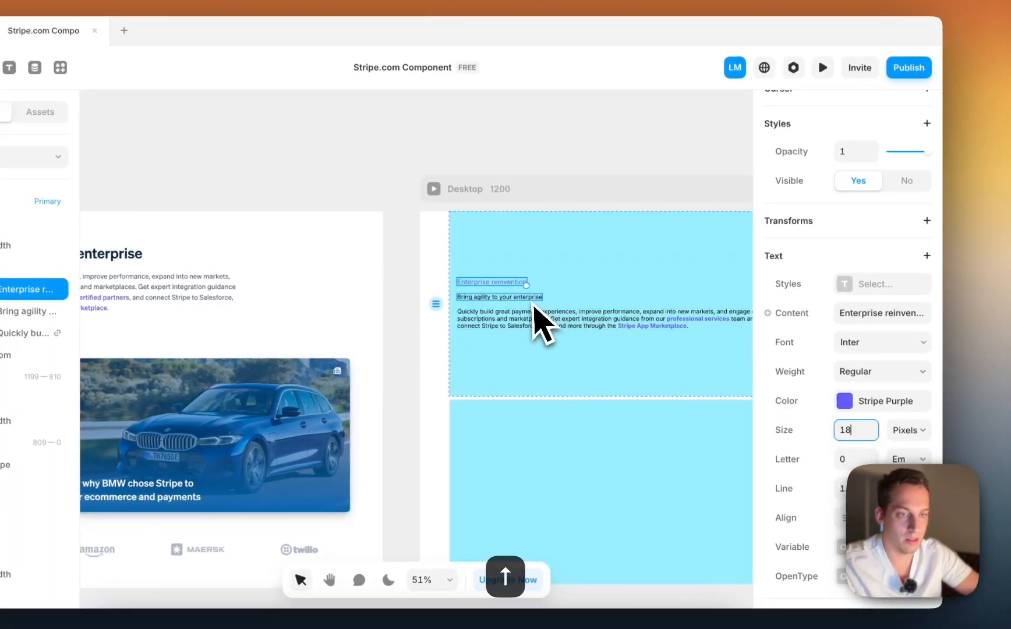
- Set the "Bring agility to your enterprise" heading to Semibold weight and a size of 36 pixels
left_click(536, 326)
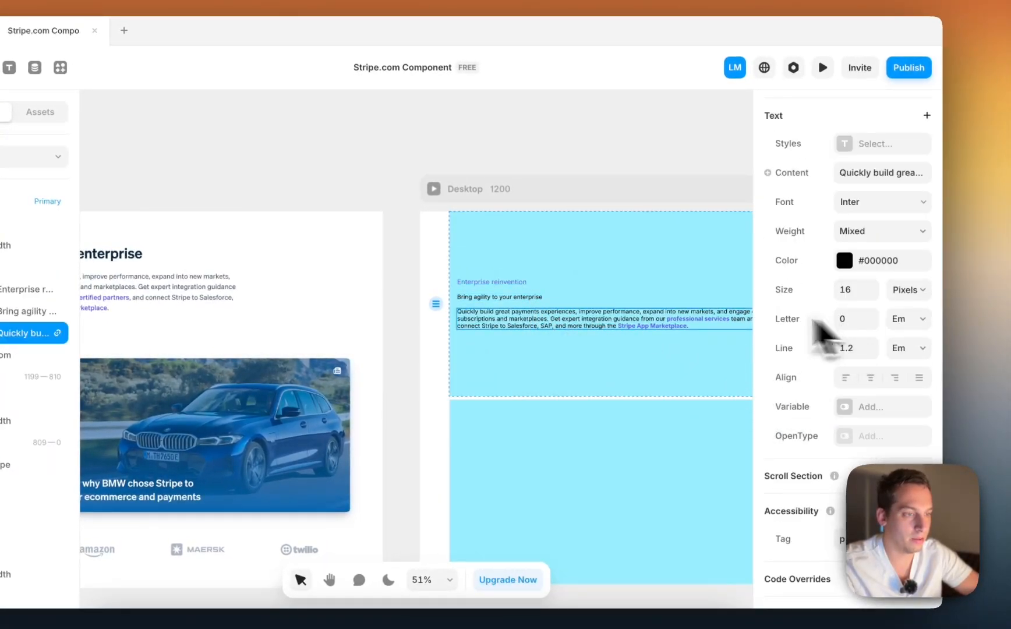
left_click(545, 297)
scroll(873, 372, "down", 5)
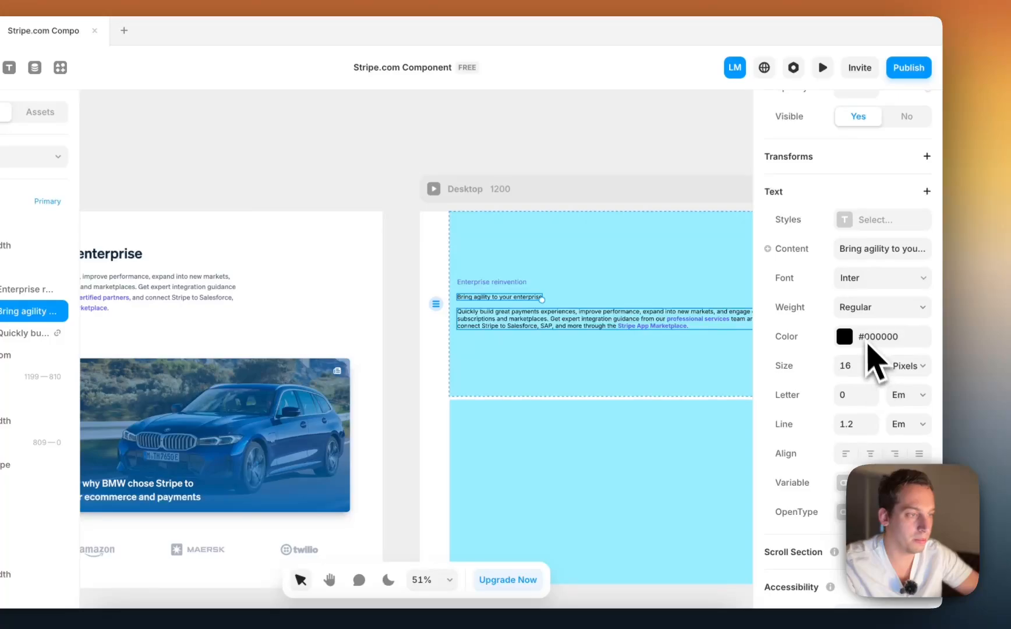
scroll(745, 316, "left", 2)
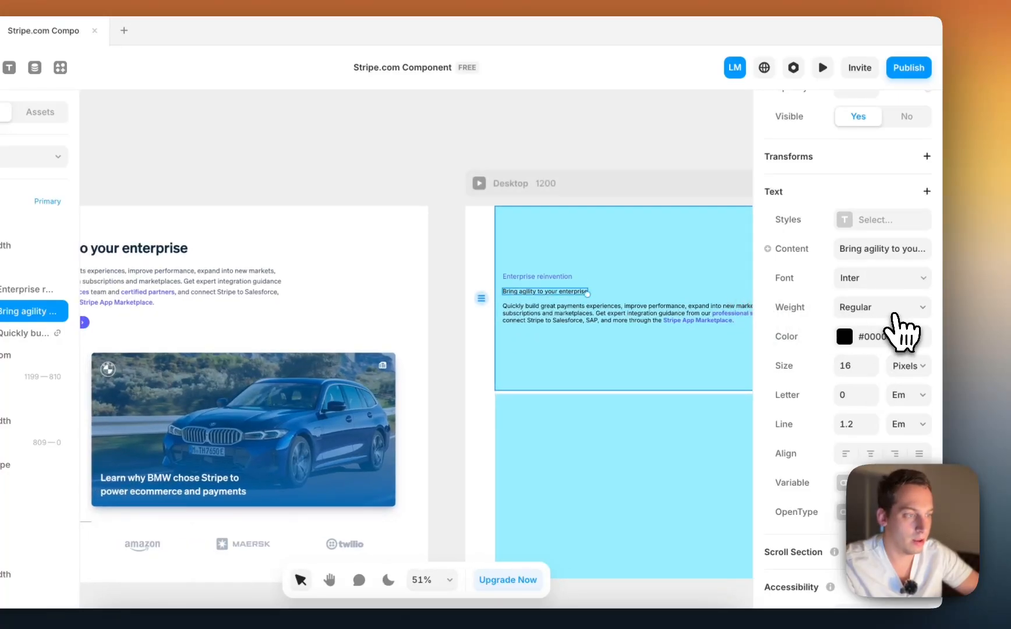
left_click(899, 309)
left_click(870, 375)
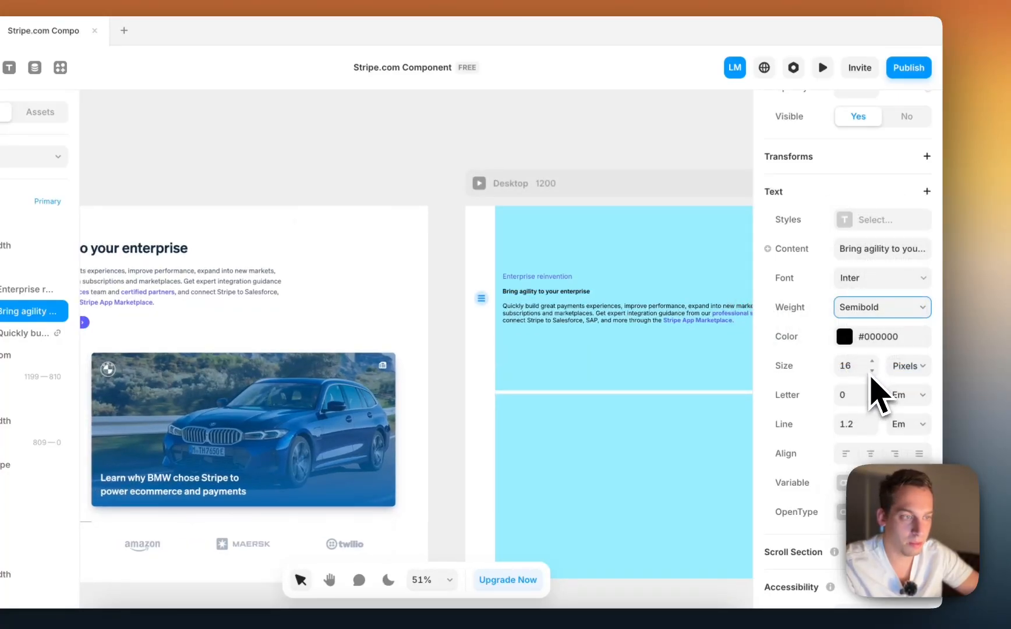
key("shift+Up")
key("shift+Up")
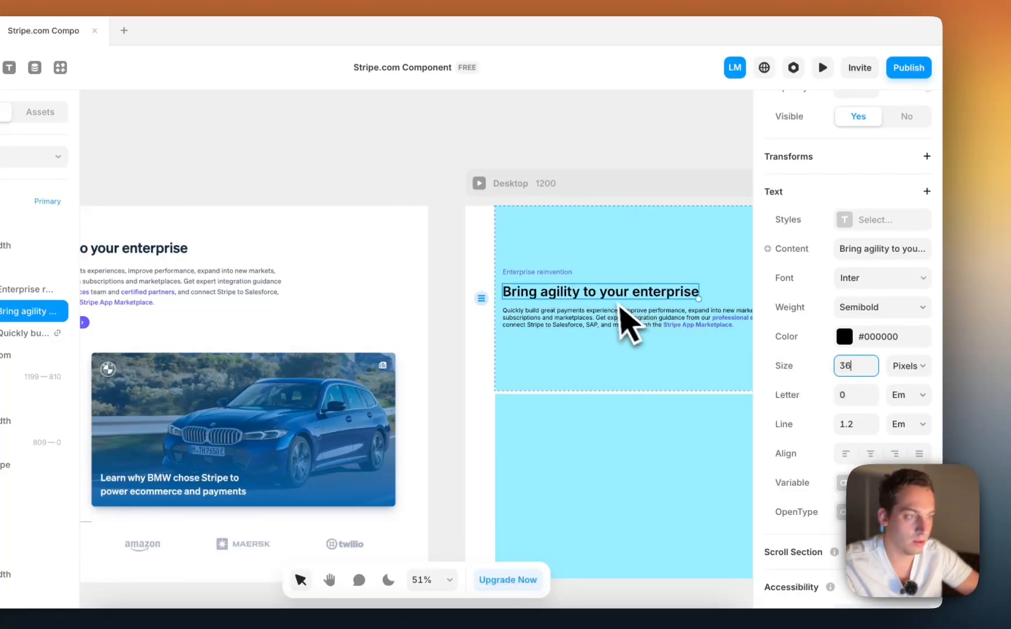
- Look through the available text styles and fonts for the "Bring agility to your enterprise" heading, leaving them without choosing one
left_click(867, 220)
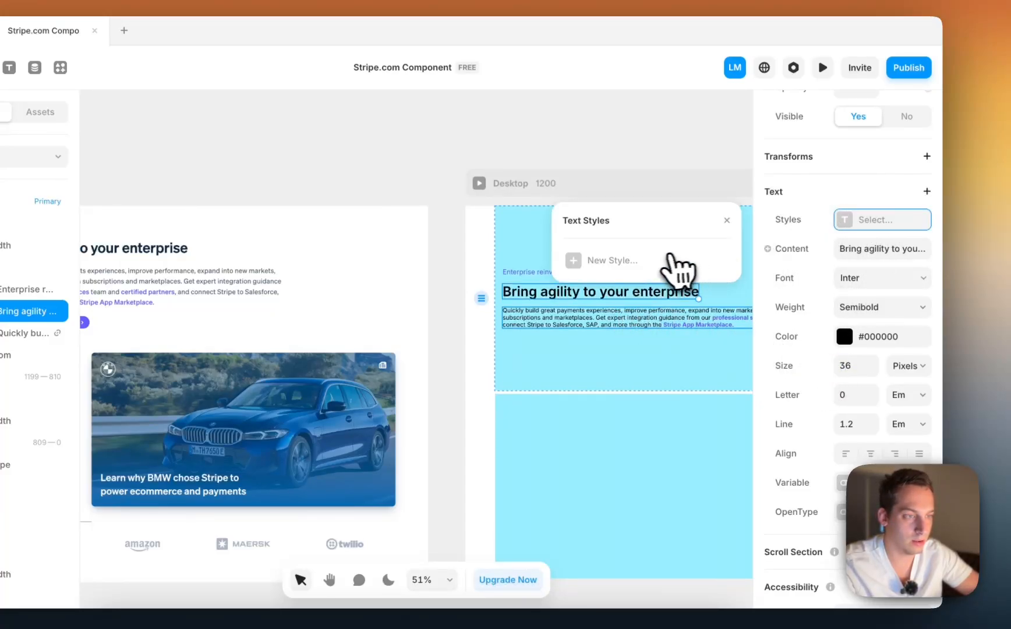
left_click(868, 280)
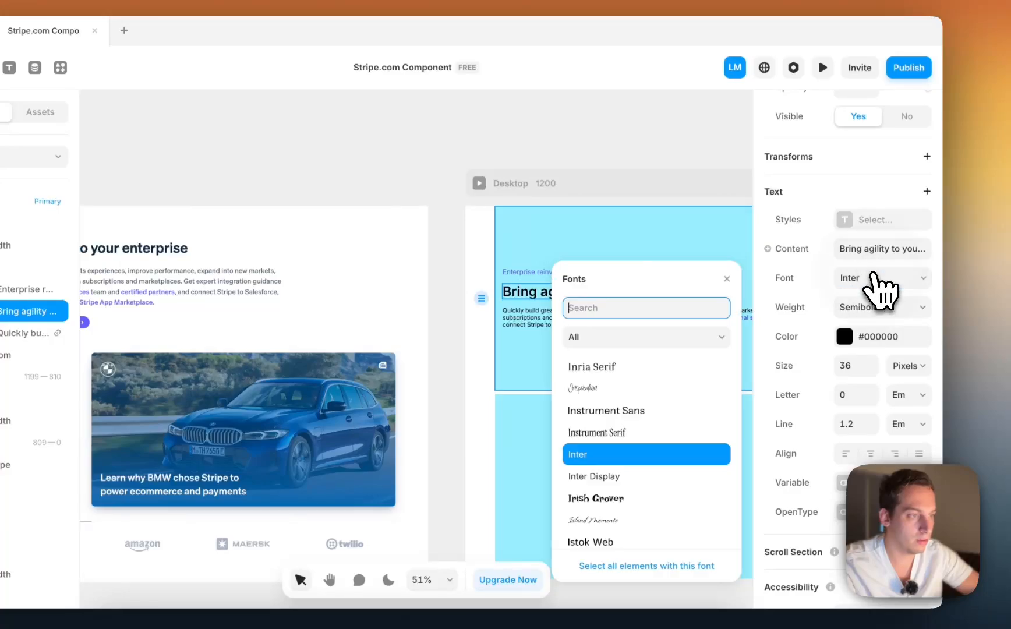
scroll(699, 408, "down", 2)
scroll(676, 431, "down", 6)
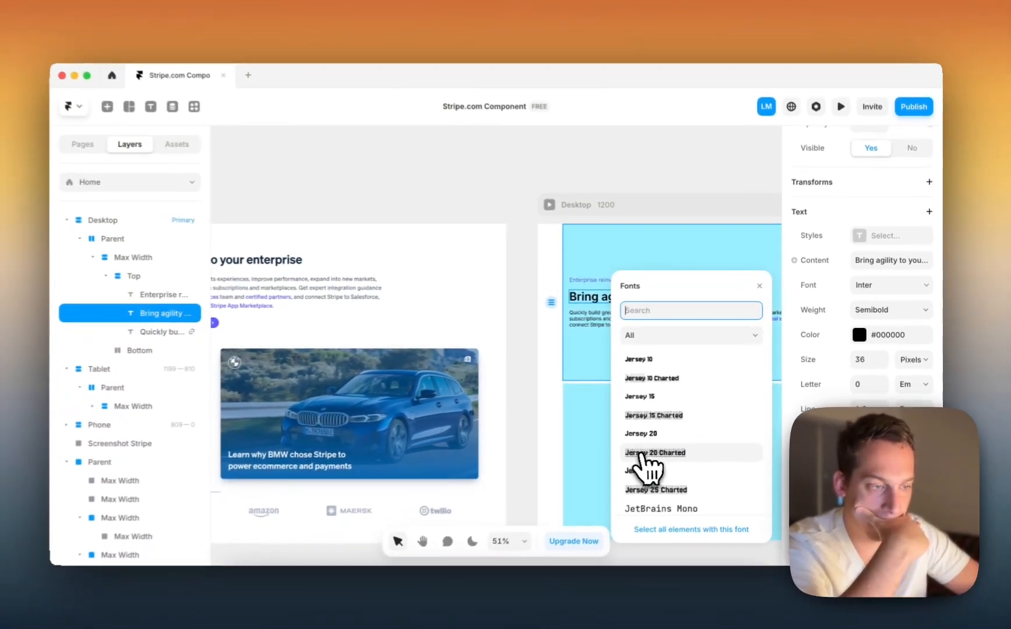
scroll(648, 466, "up", 8)
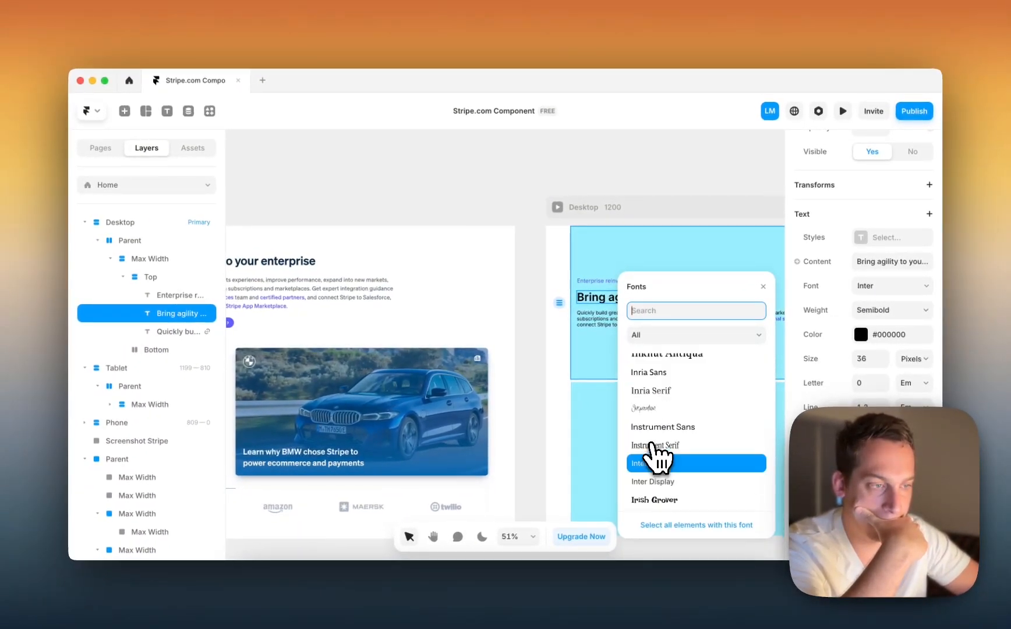
scroll(652, 469, "up", 6)
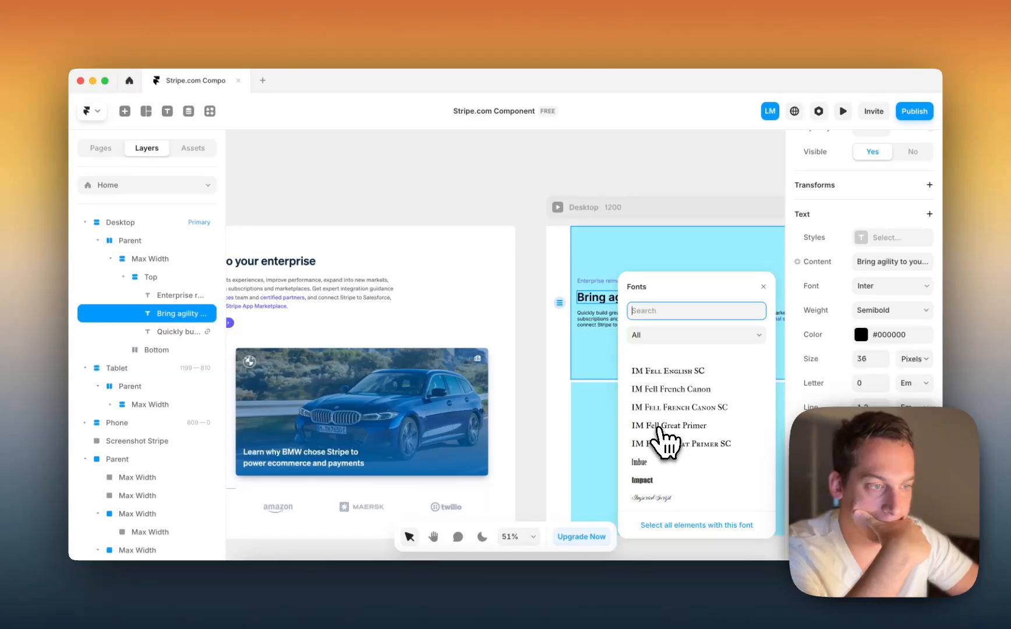
scroll(663, 443, "up", 2)
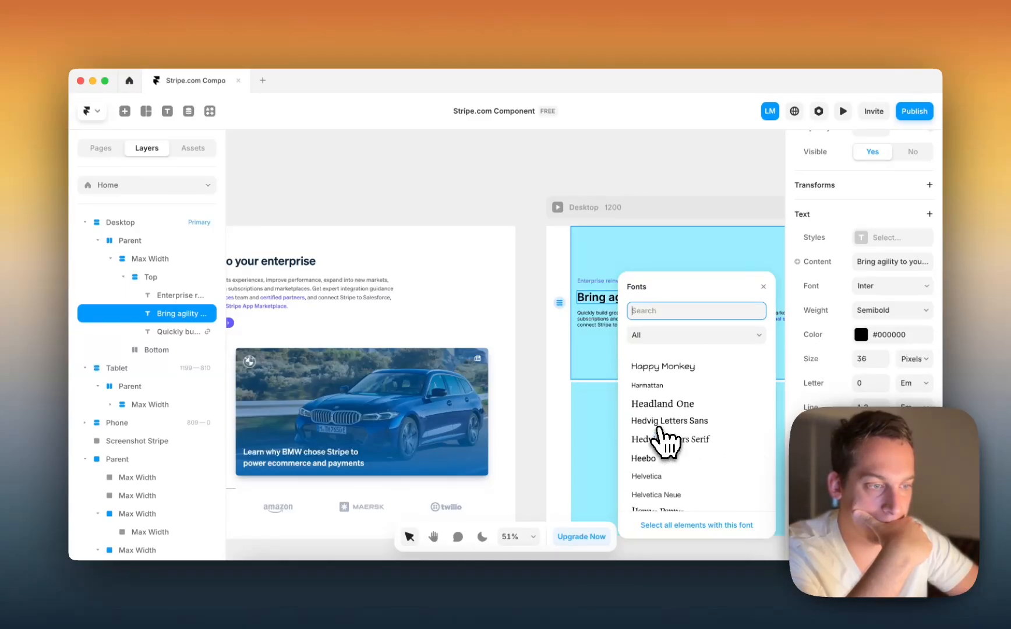
scroll(664, 442, "up", 1)
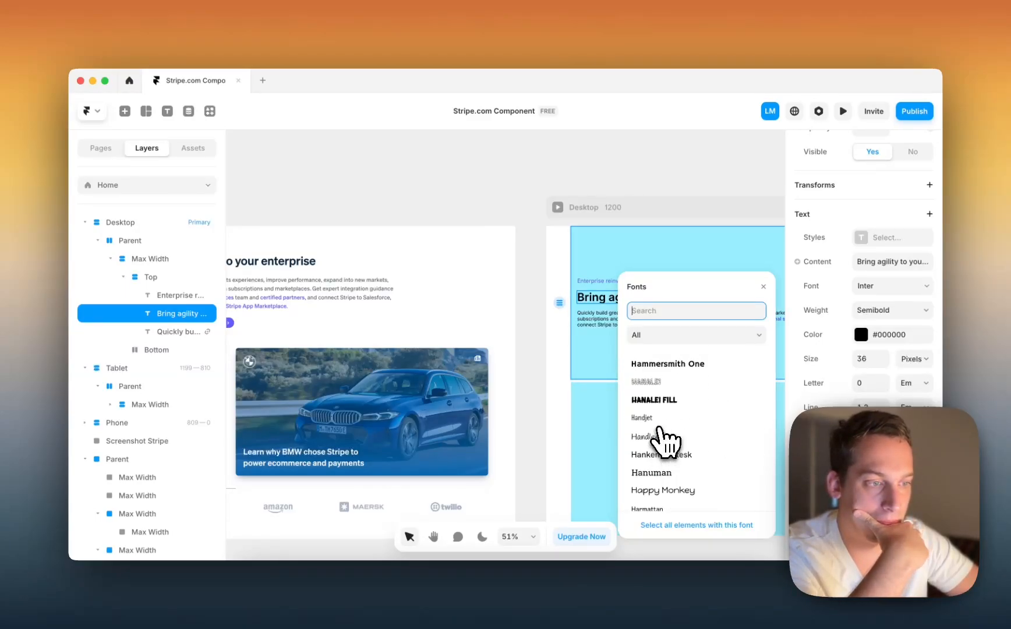
scroll(664, 443, "up", 3)
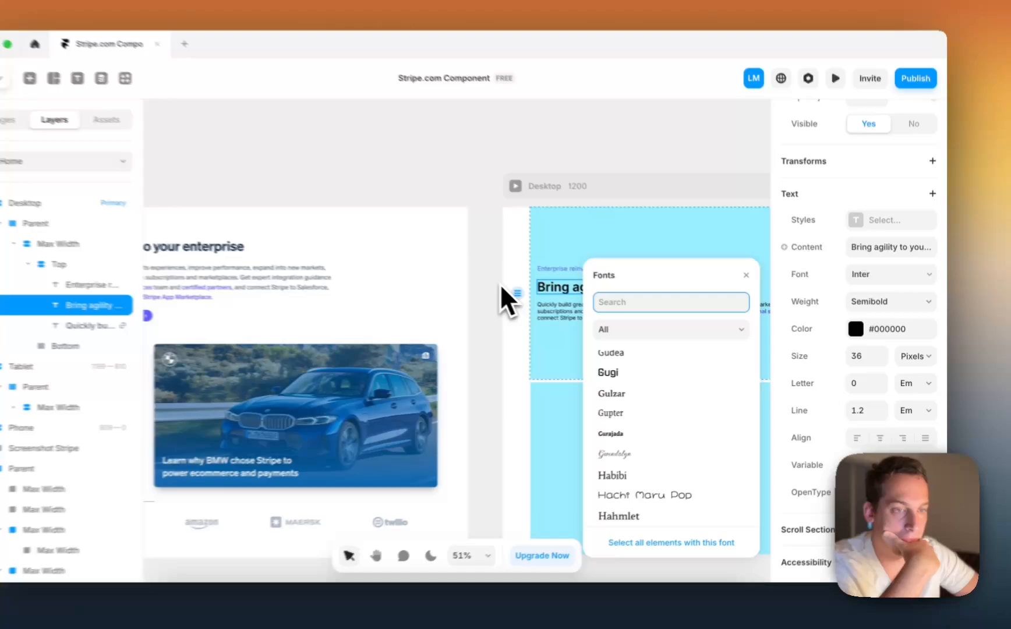
left_click(539, 297)
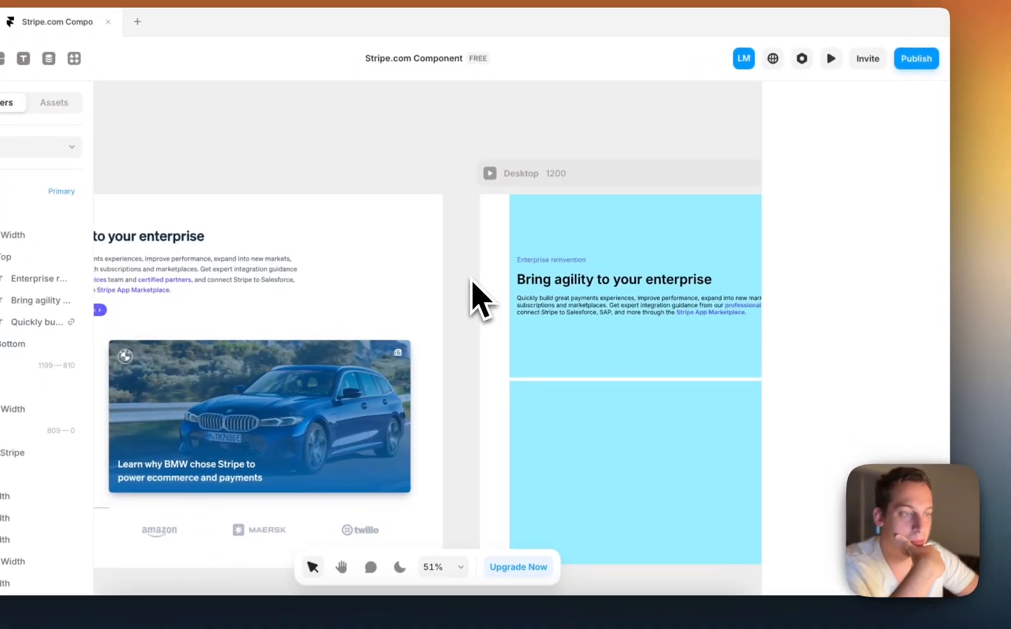
- Compare the paragraph below the heading with the reference and set its line height to 1.8 em
scroll(540, 297, "left", 3)
scroll(542, 295, "right", 3)
left_click(596, 260)
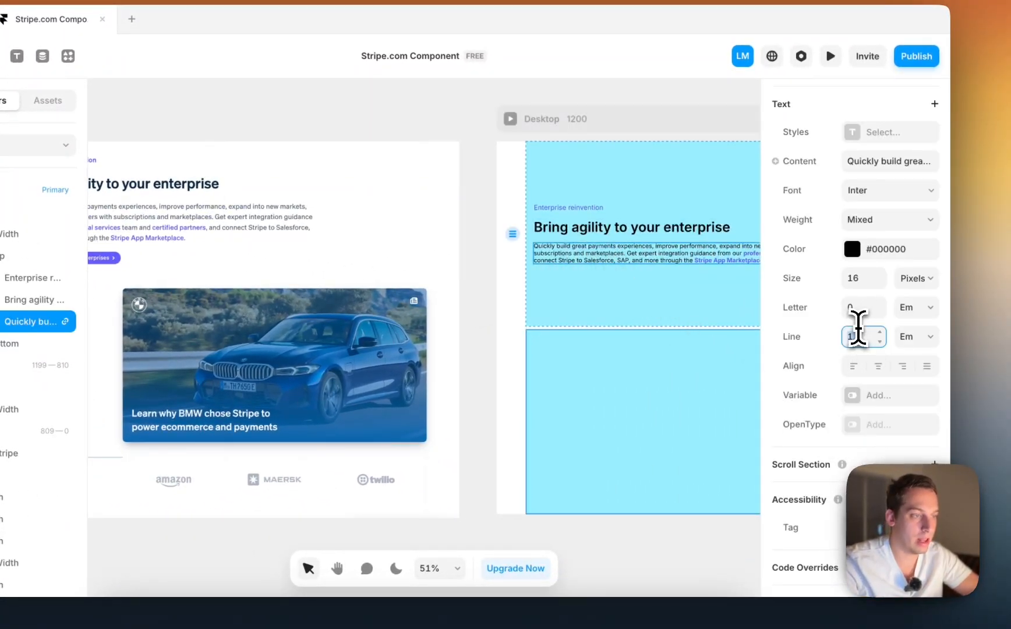
key("Up")
key("Up")
key("Up")
key("Up")
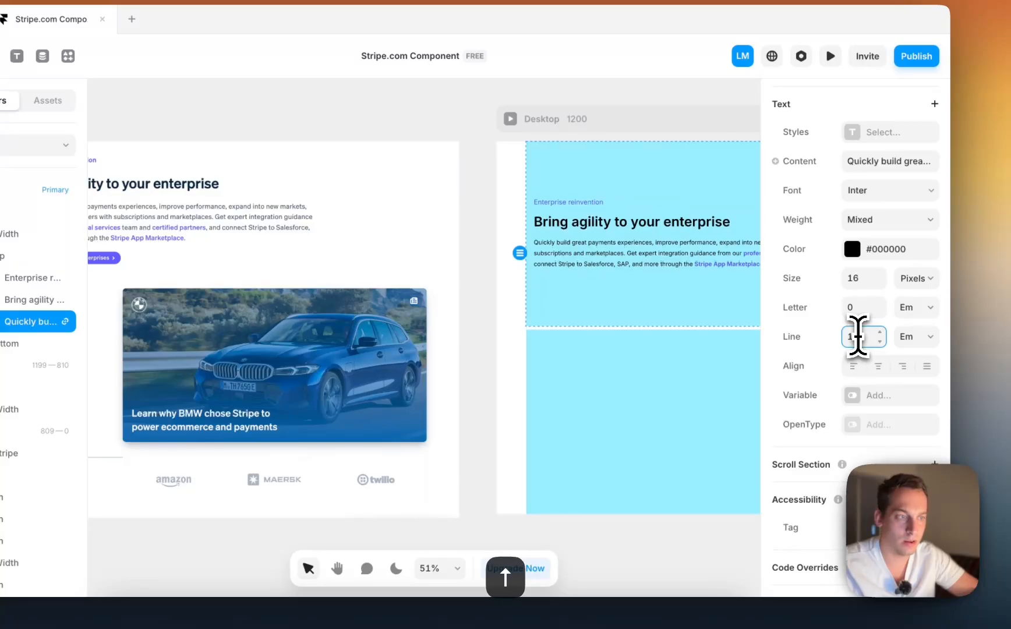
key("Up")
key("Down")
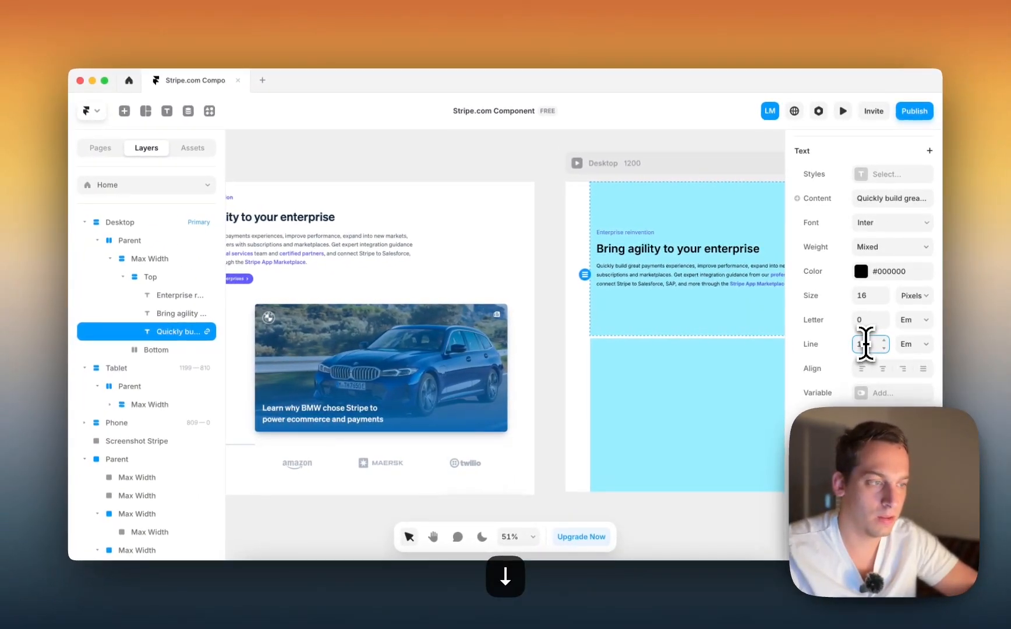
left_click(562, 186)
- Give the paragraph below the "Bring agility to your enterprise" heading a fixed width of 720 and compare its line breaks with the reference
scroll(564, 189, "down", 3)
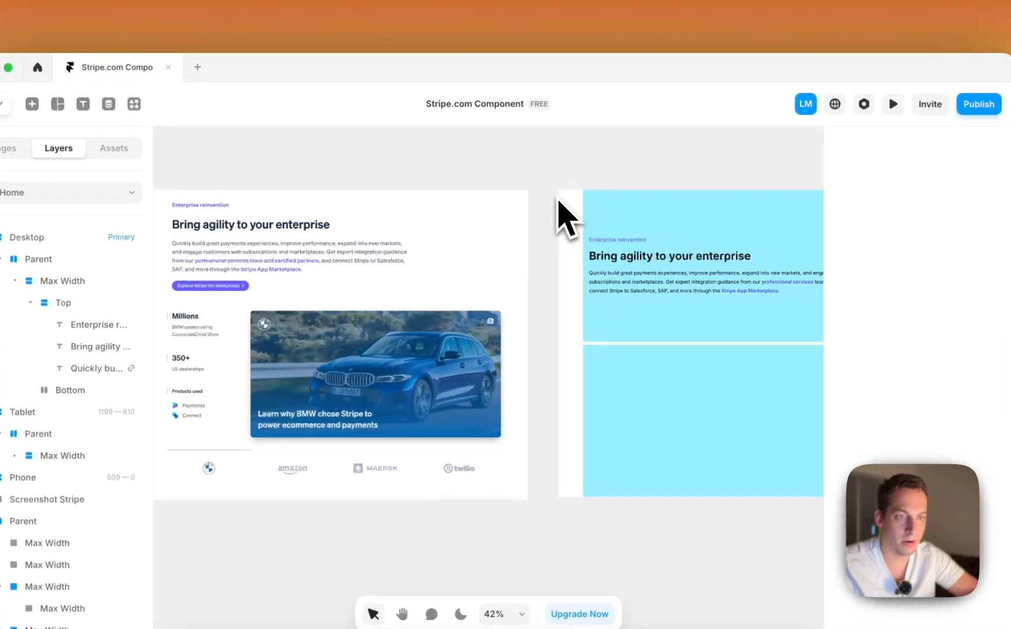
scroll(603, 274, "right", 2)
left_click(675, 286)
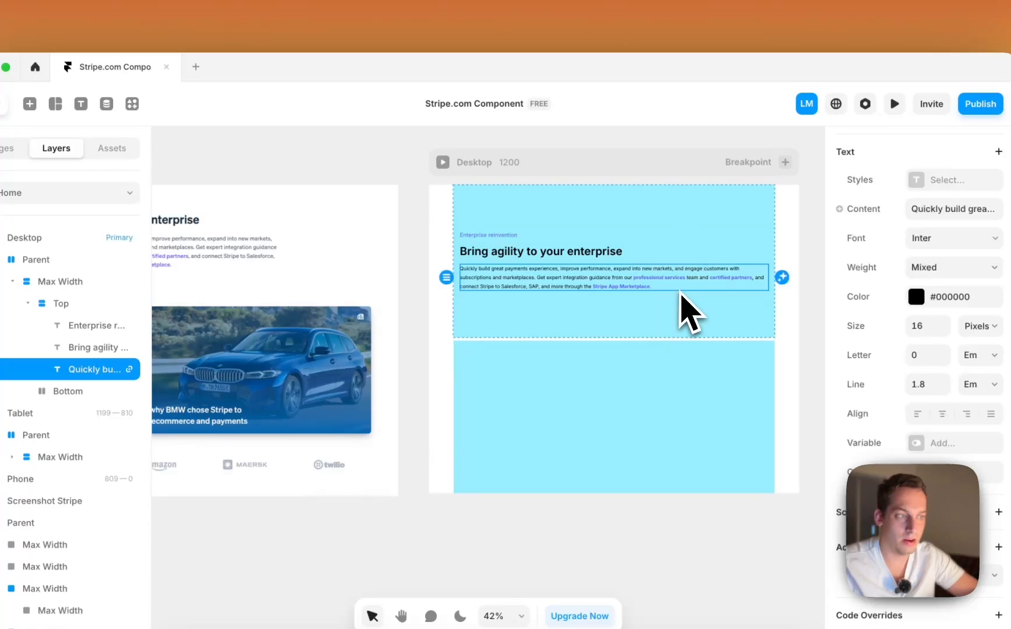
left_click(899, 302)
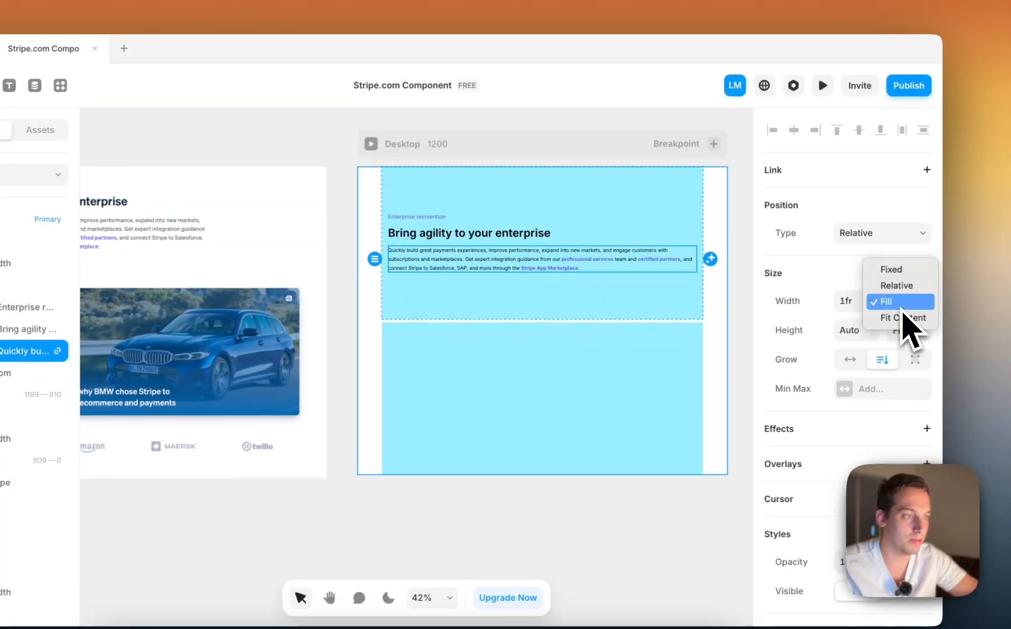
left_click(896, 272)
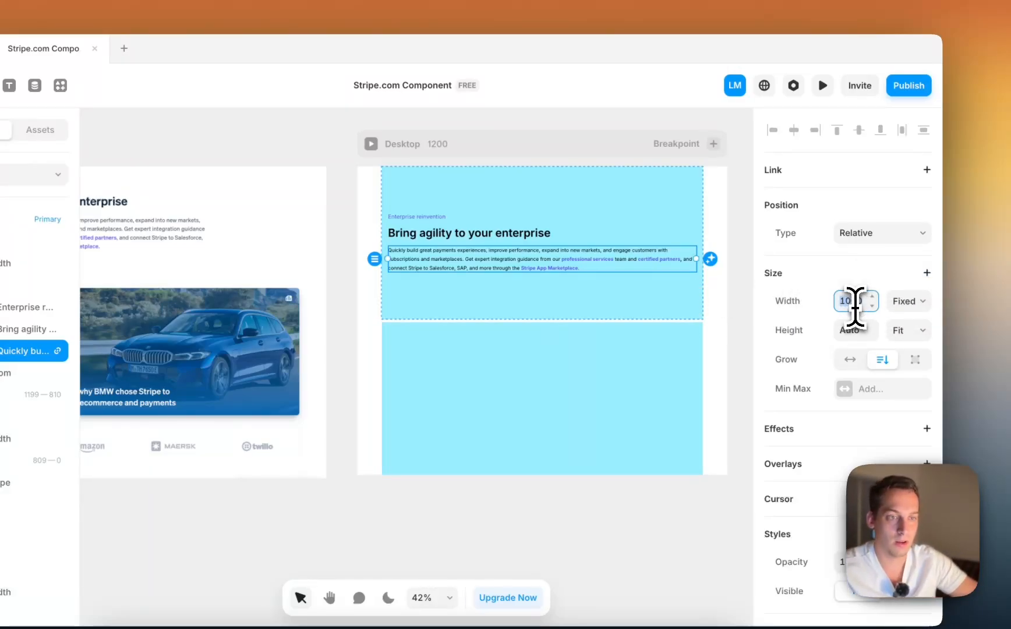
key("shift+Down")
key("shift+Down")
key("shift+Down")
key("shift+Down")
key("shift+Down")
key("shift+Down")
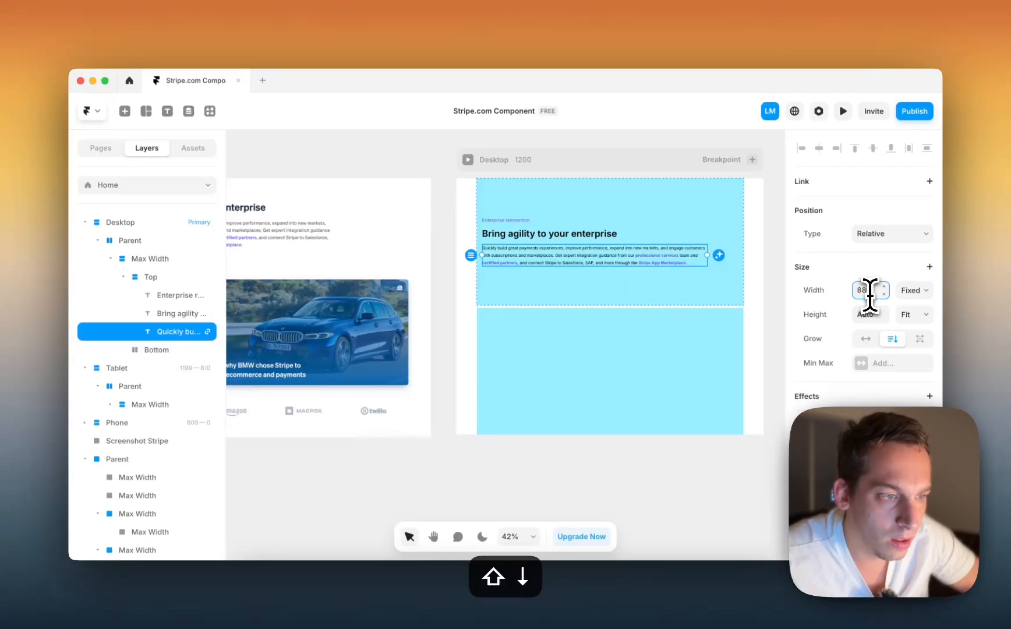
key("shift+Down")
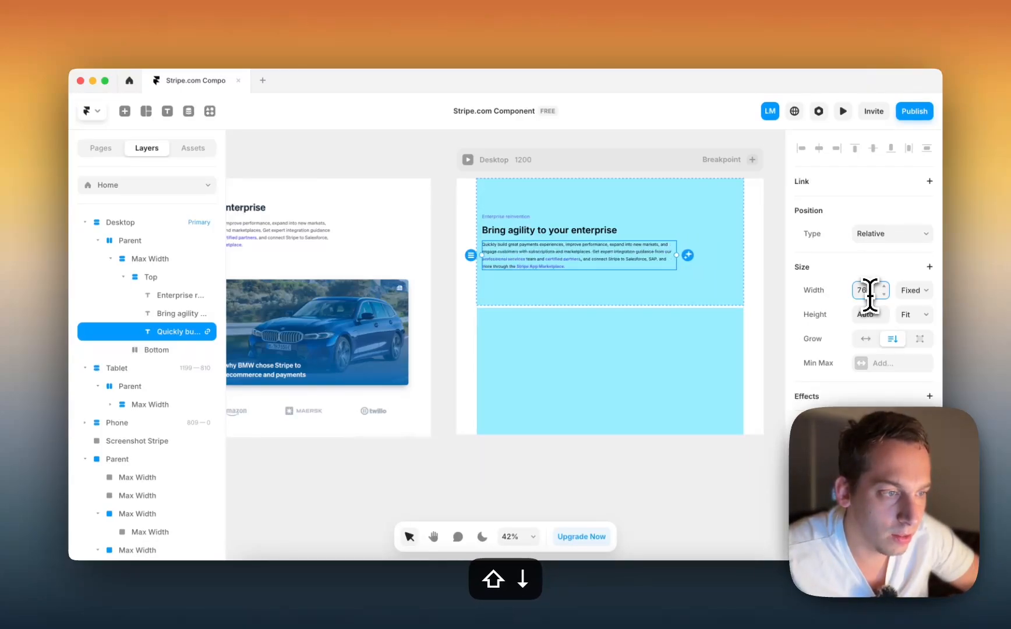
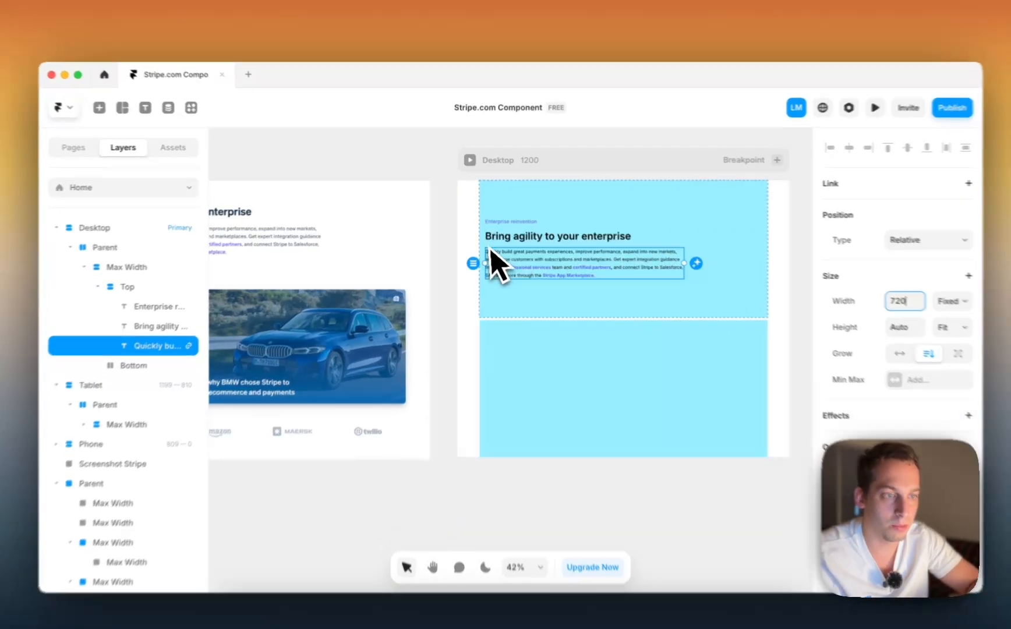
left_click(442, 236)
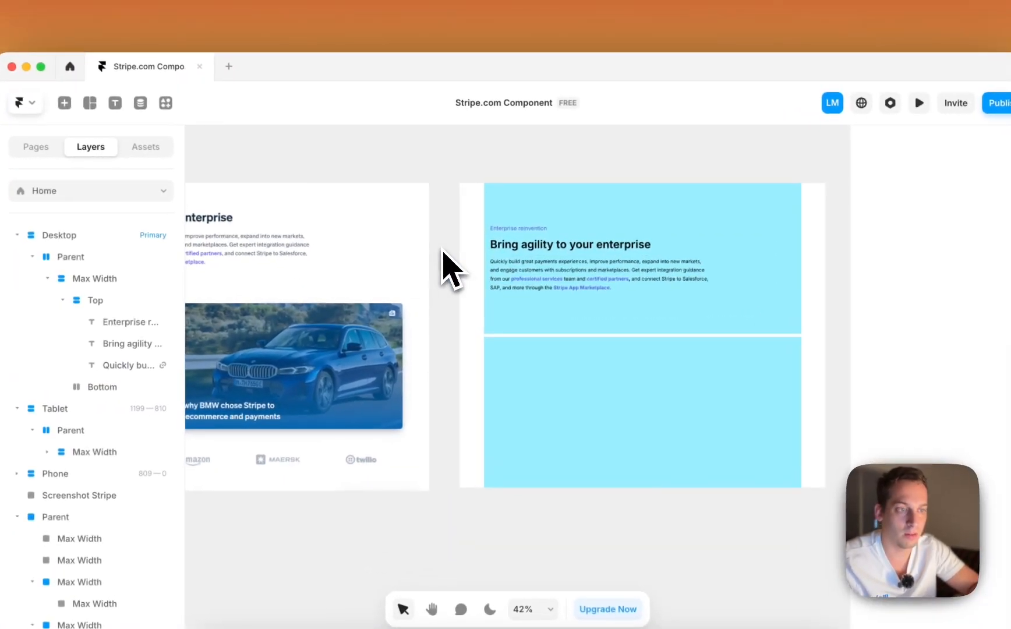
scroll(442, 236, "left", 3)
scroll(442, 236, "down", 2)
scroll(512, 250, "right", 3)
- Wrap the three texts in the Desktop Top stack in a new nested stack with vertical direction and left alignment
left_click(698, 216)
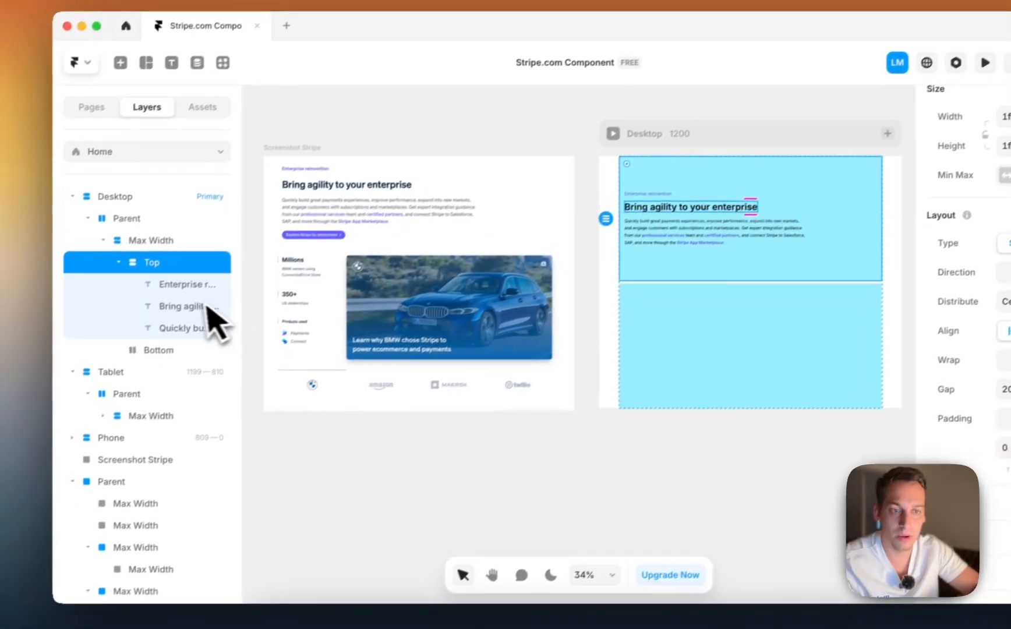
left_click(127, 324)
left_click(124, 367, "shift")
right_click(197, 300)
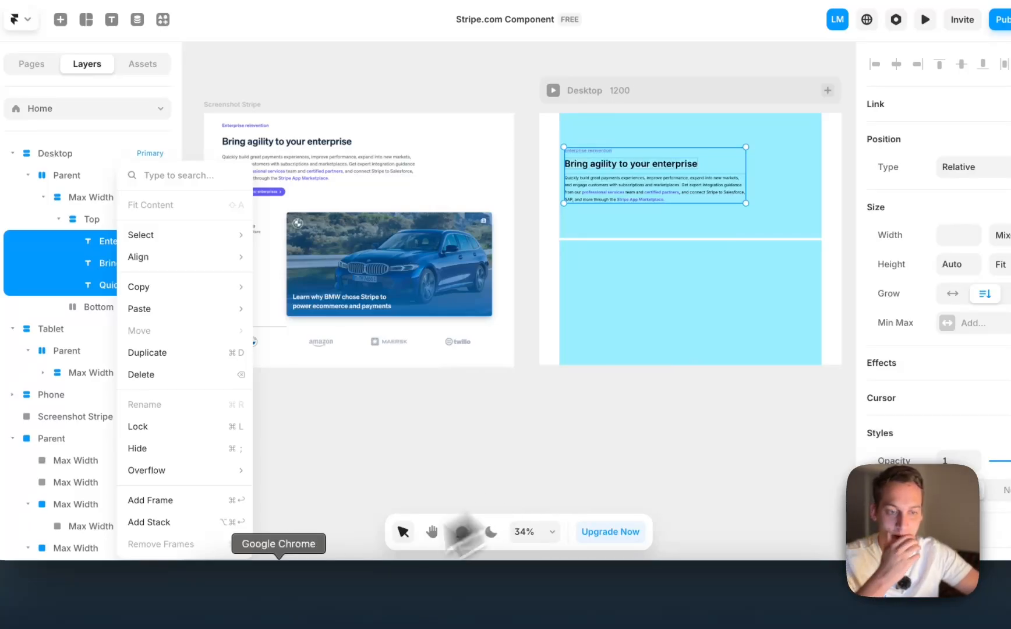
left_click(149, 522)
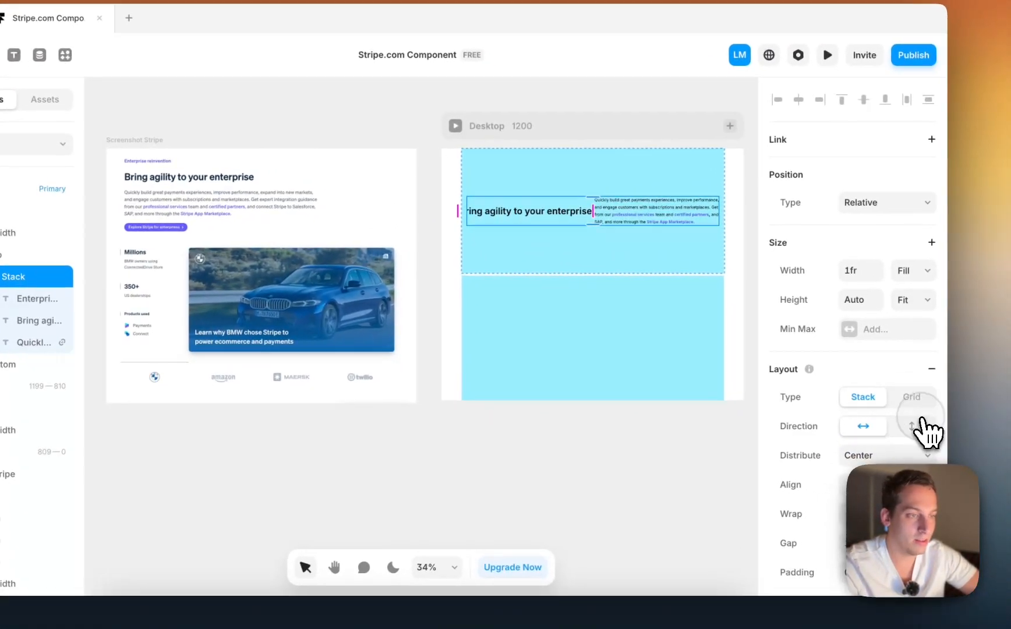
left_click(909, 427)
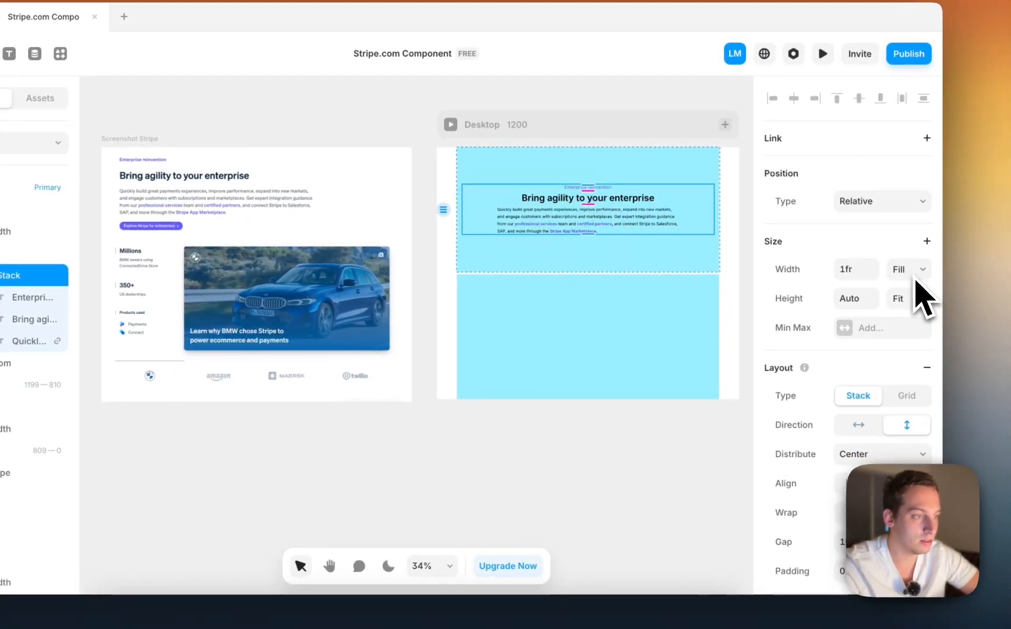
left_click(851, 483)
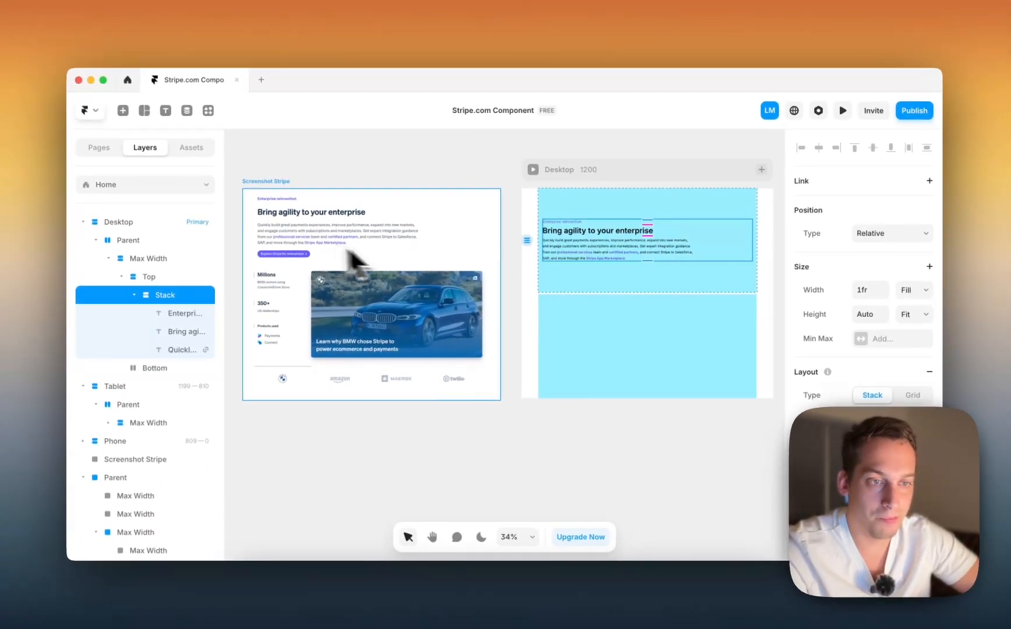
- Increase the gap between the texts in the nested stack to match the spacing in the reference screenshot
scroll(146, 198, "up", 5)
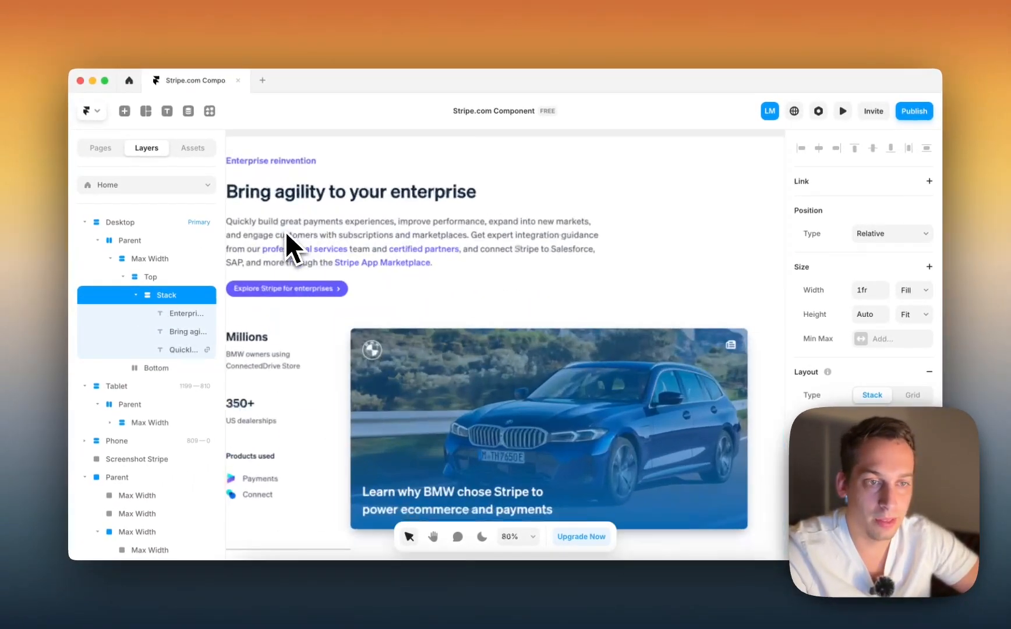
scroll(272, 194, "left", 1)
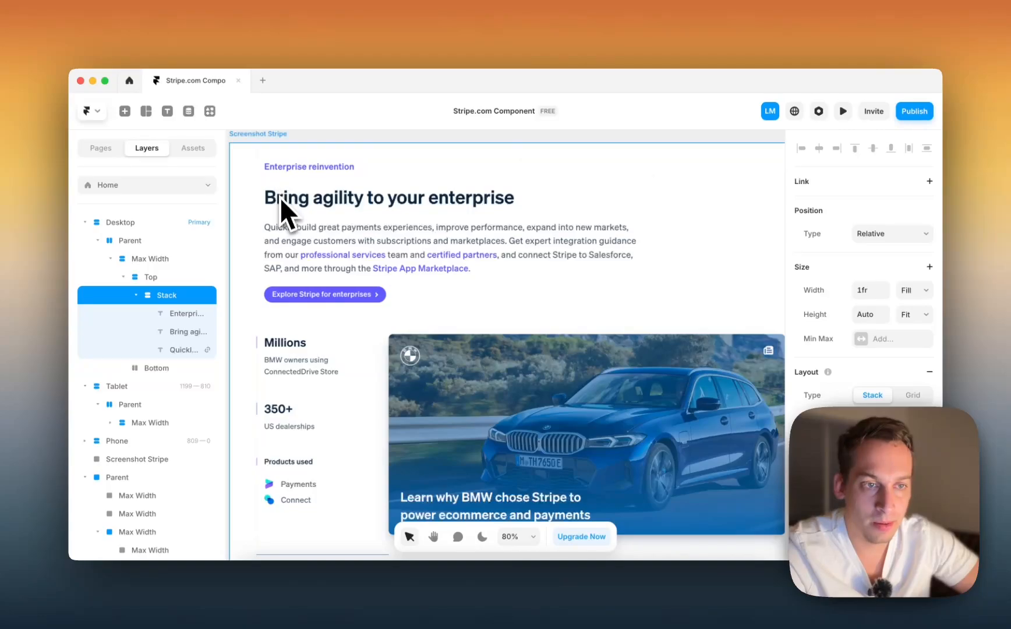
scroll(718, 308, "right", 8)
scroll(704, 306, "down", 1)
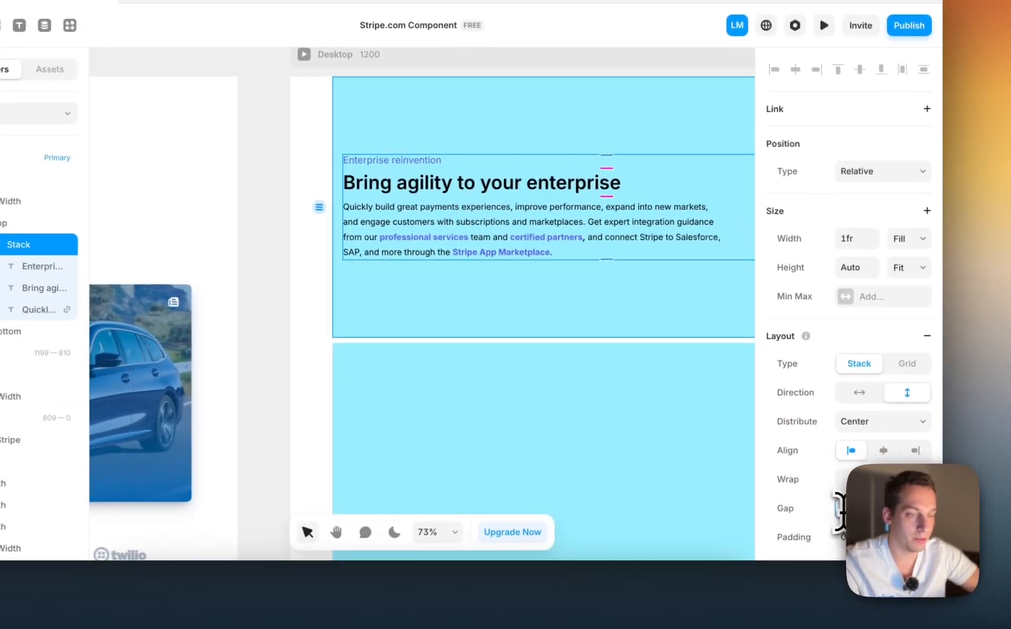
key("shift+Up")
key("shift+Up")
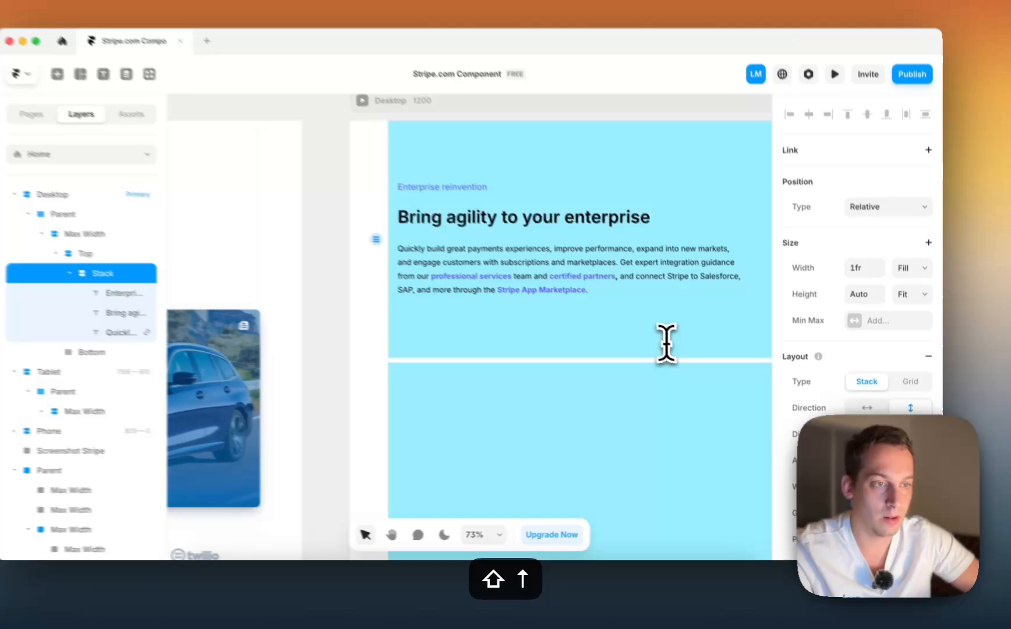
key("shift+Down")
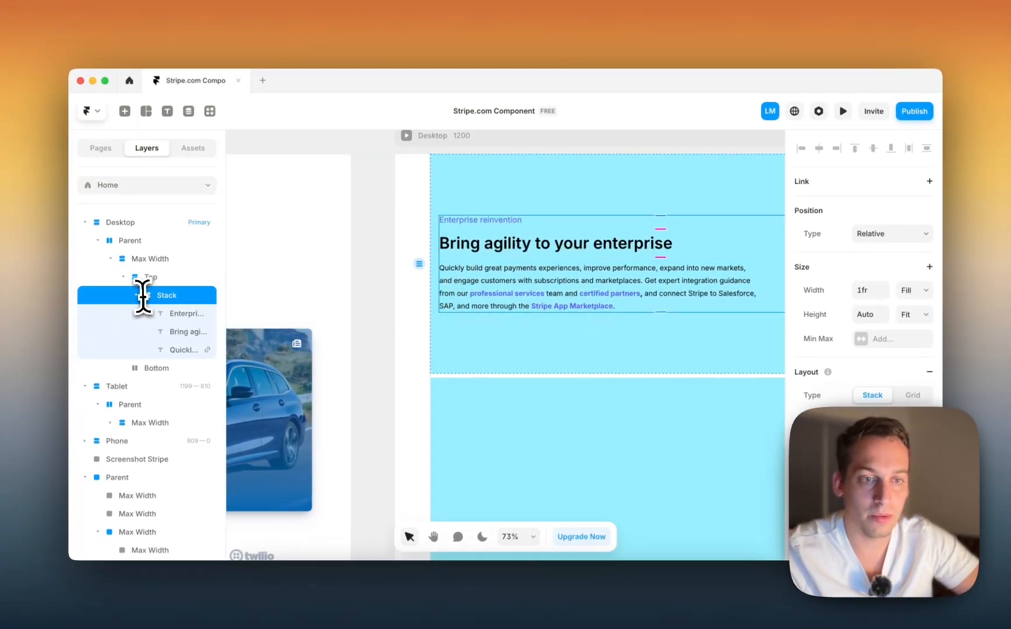
scroll(419, 278, "left", 10)
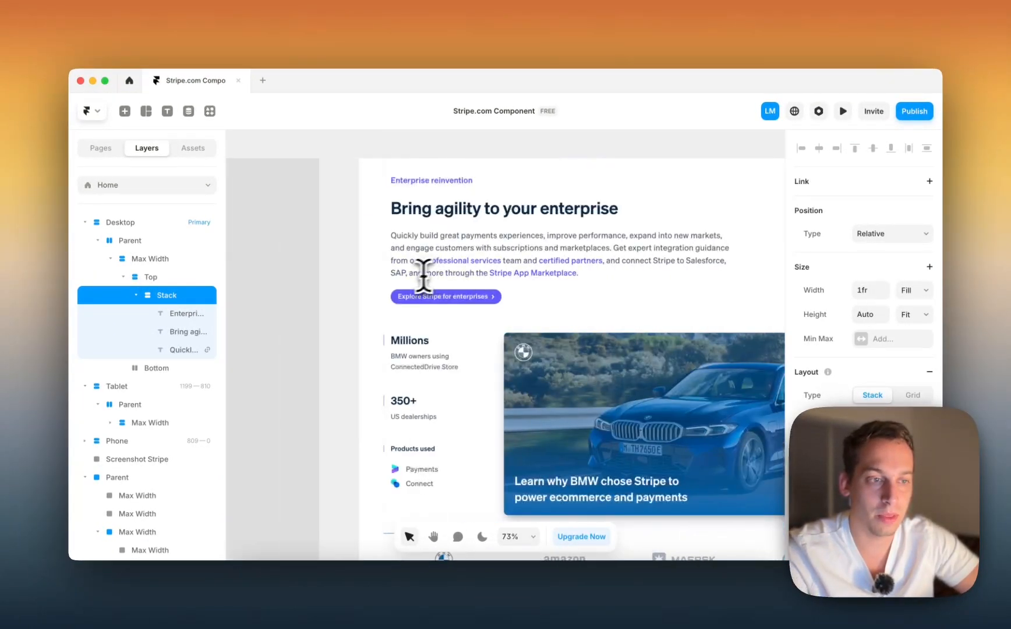
scroll(460, 297, "right", 7)
scroll(480, 296, "down", 2)
scroll(477, 289, "left", 10)
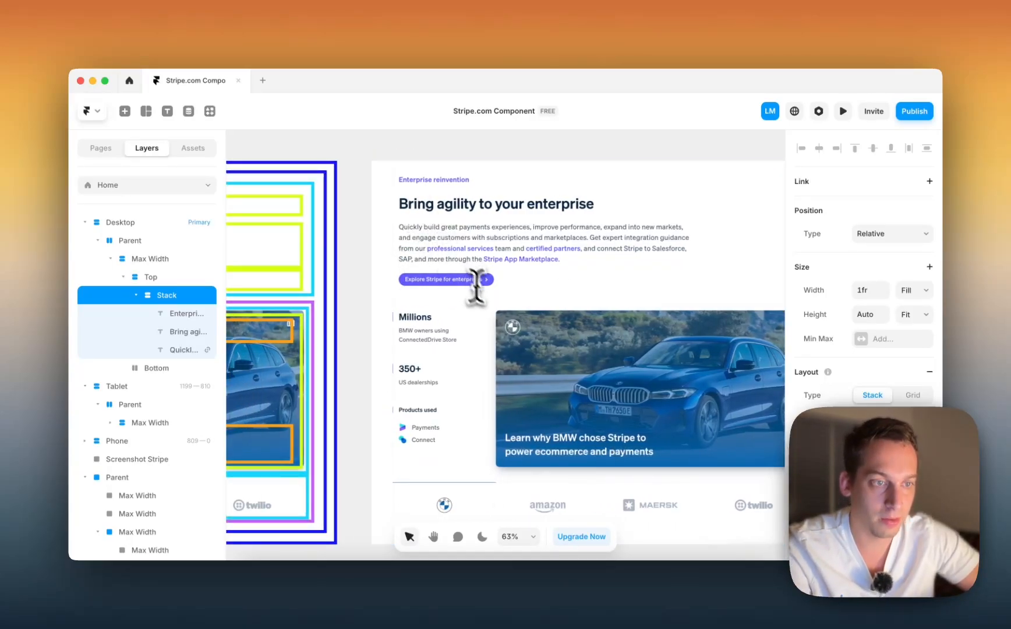
scroll(487, 300, "right", 10)
scroll(487, 300, "down", 3)
- Collapse the nested Stack layer and place a copy of the "Enterprise reinvention" text on the empty canvas below the Desktop frame
left_click(136, 295)
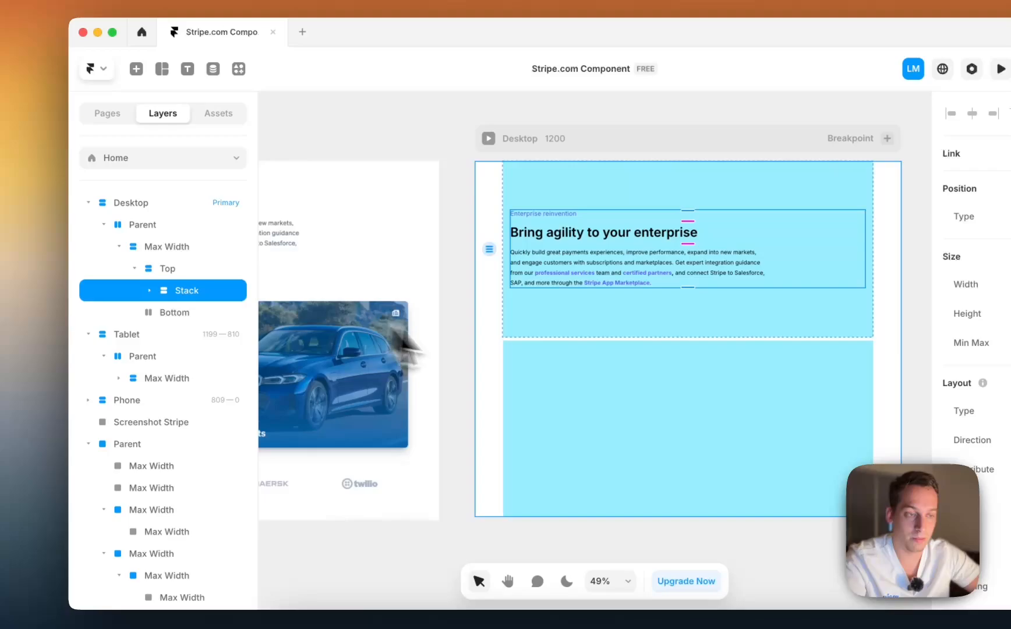
scroll(440, 357, "left", 10)
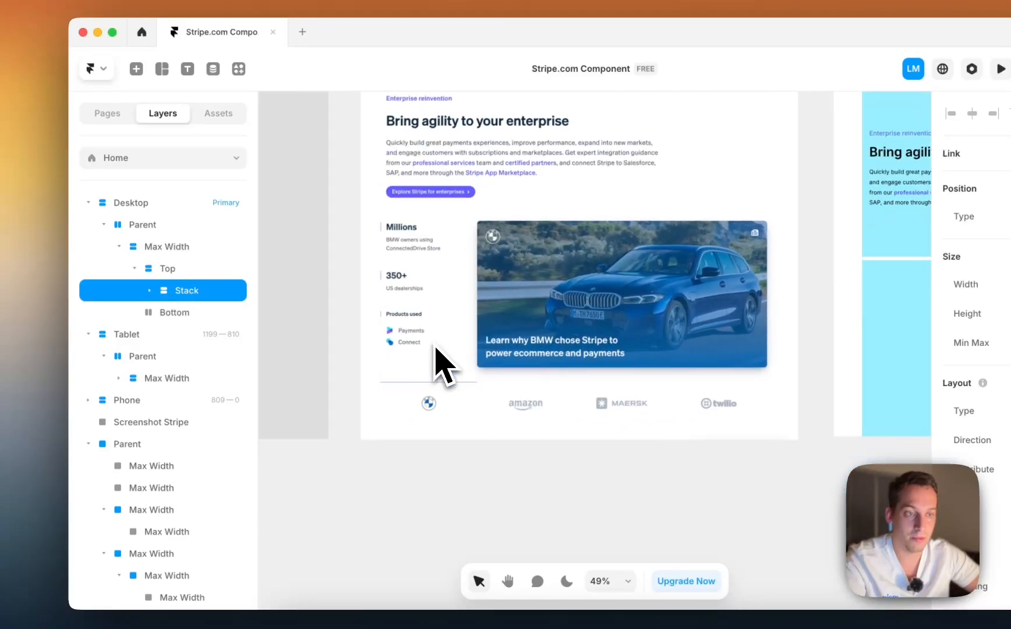
scroll(413, 387, "down", 3)
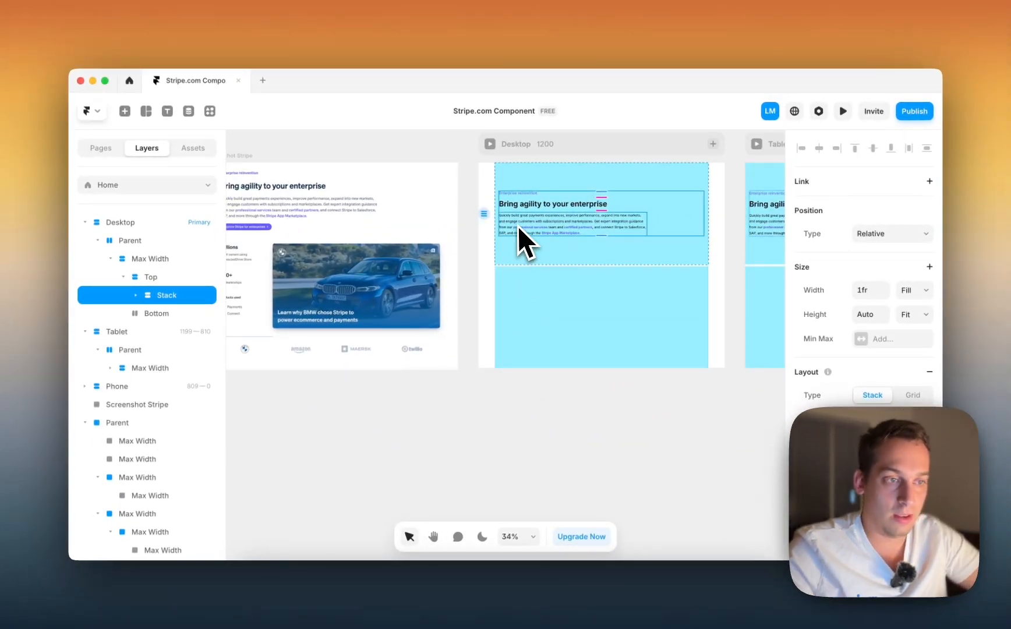
left_click_drag(508, 196, 490, 449)
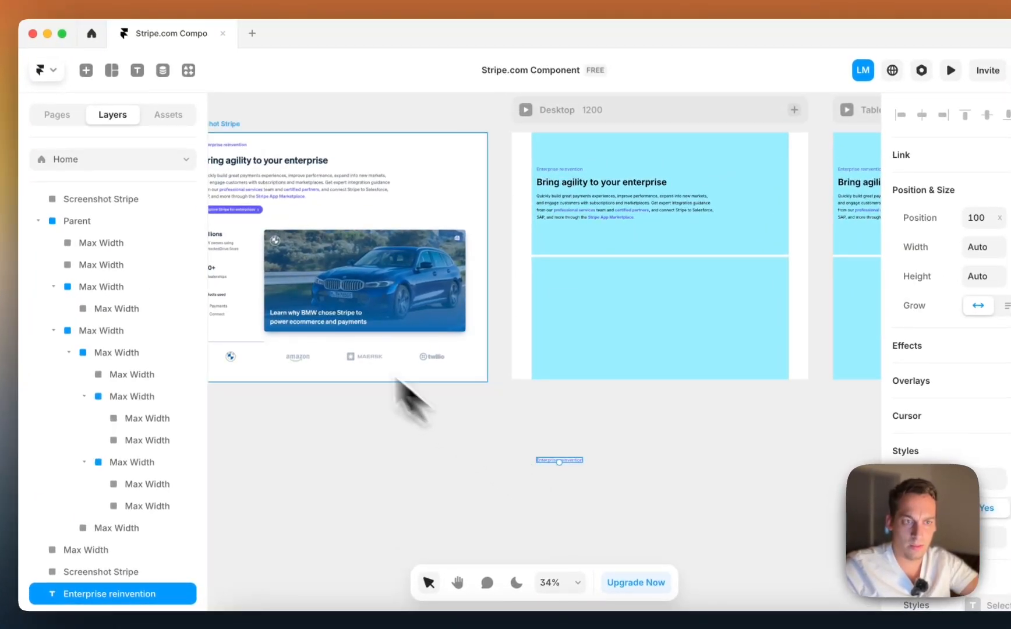
- Set the "Enterprise reinvention" label in the Desktop frame to size 16 and Semibold weight
scroll(243, 209, "up", 10)
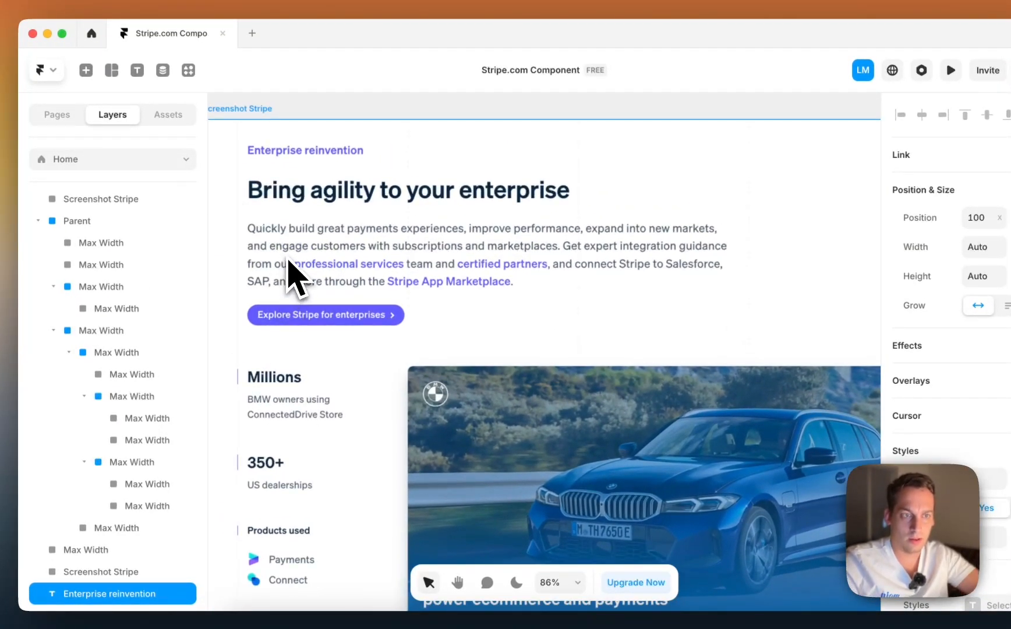
scroll(286, 265, "down", 5)
left_click(502, 282)
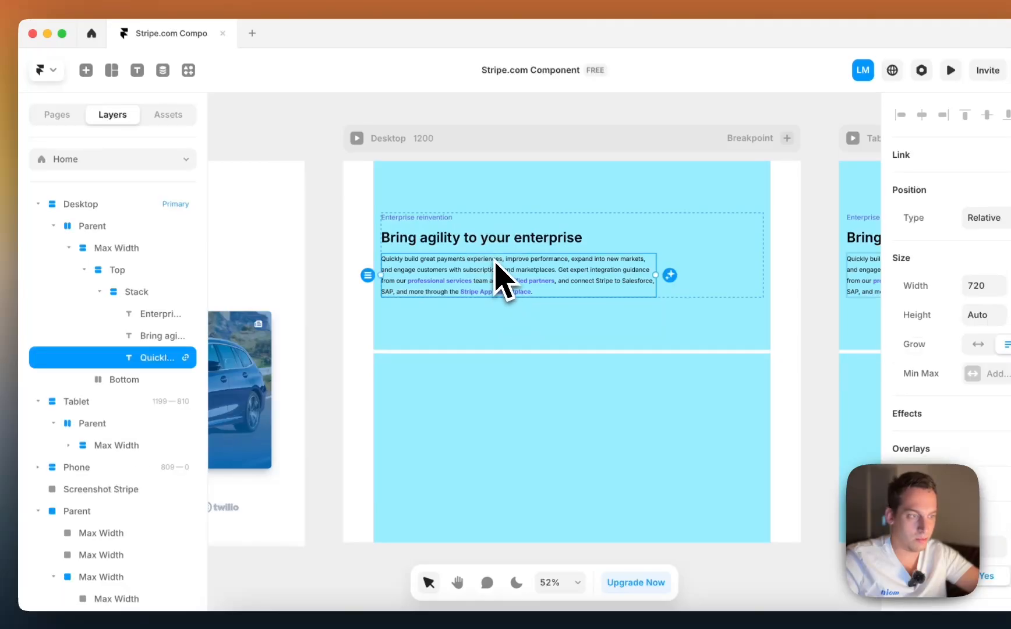
scroll(932, 402, "down", 5)
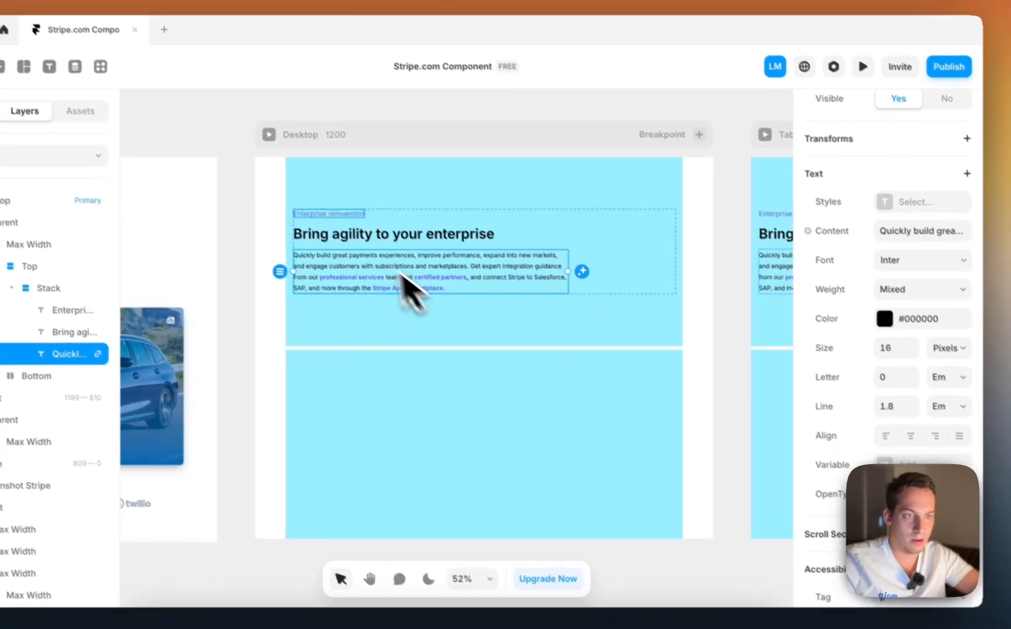
left_click(324, 206)
left_click(882, 362)
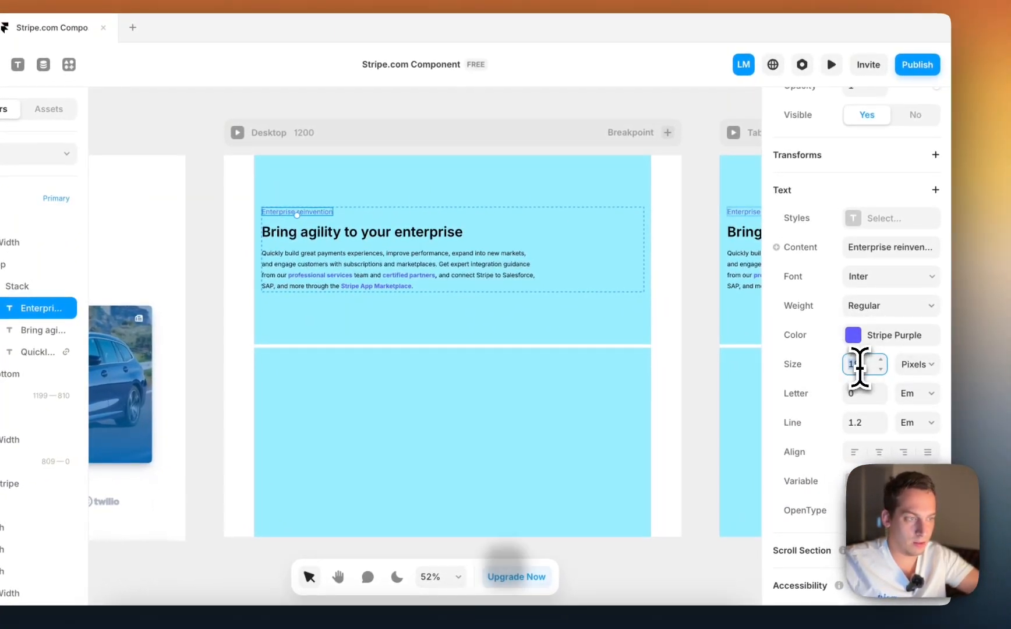
left_click(882, 307)
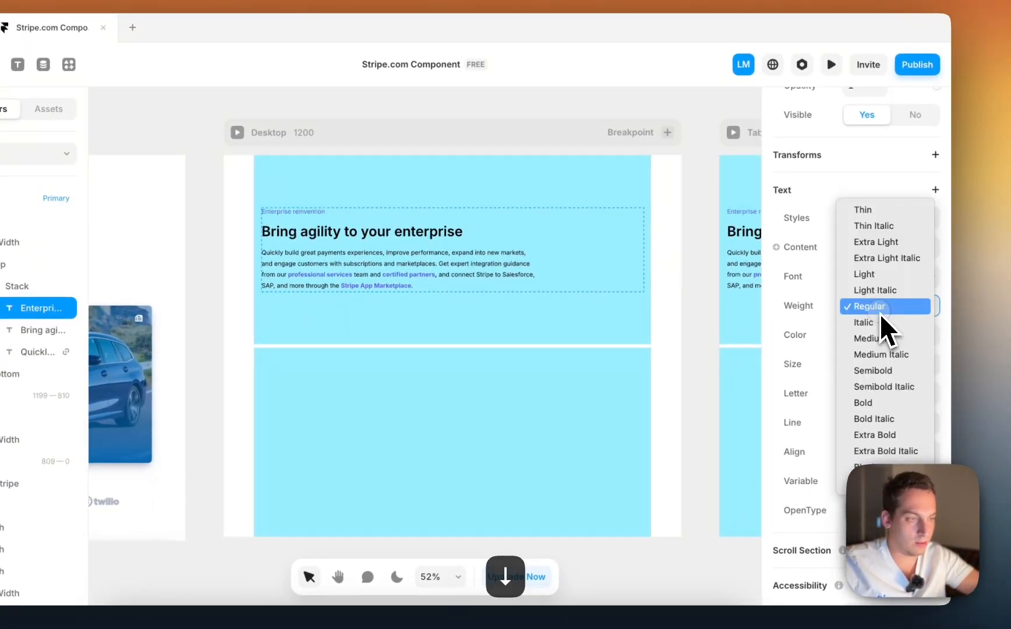
left_click(867, 371)
scroll(482, 264, "right", 7)
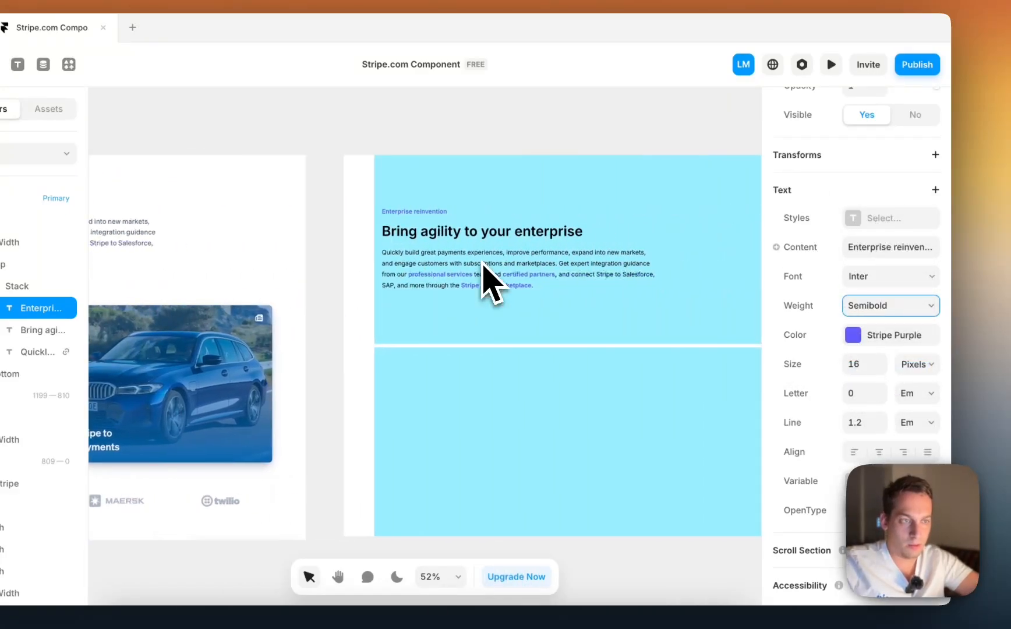
- Reduce the opacity of the description paragraph under the Desktop heading to 0.8
left_click(319, 236)
left_click(454, 281)
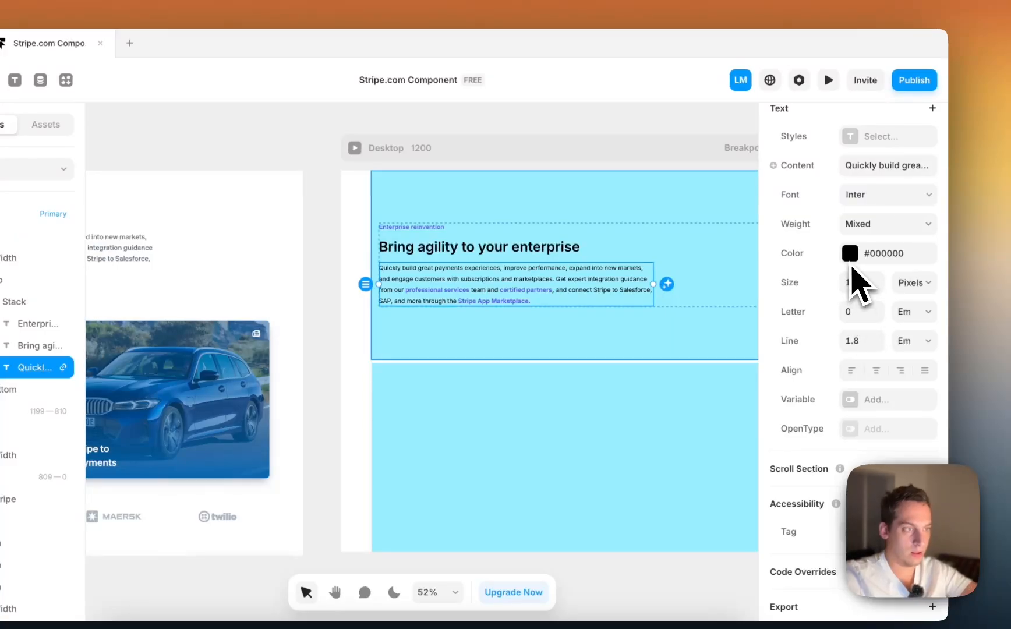
scroll(854, 262, "up", 5)
scroll(859, 283, "up", 1)
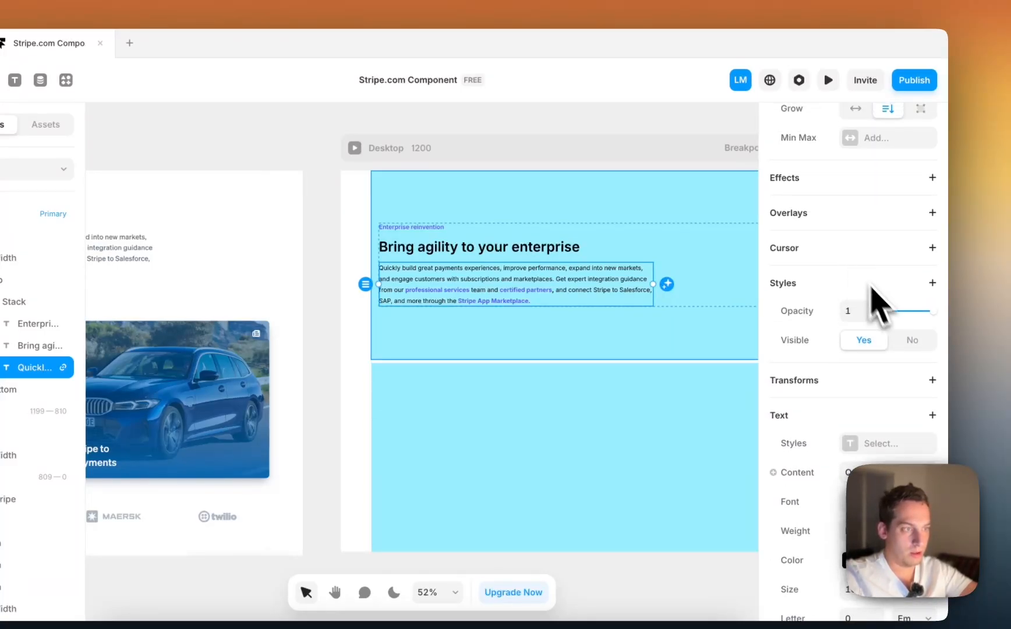
left_click(853, 312)
type("0.9")
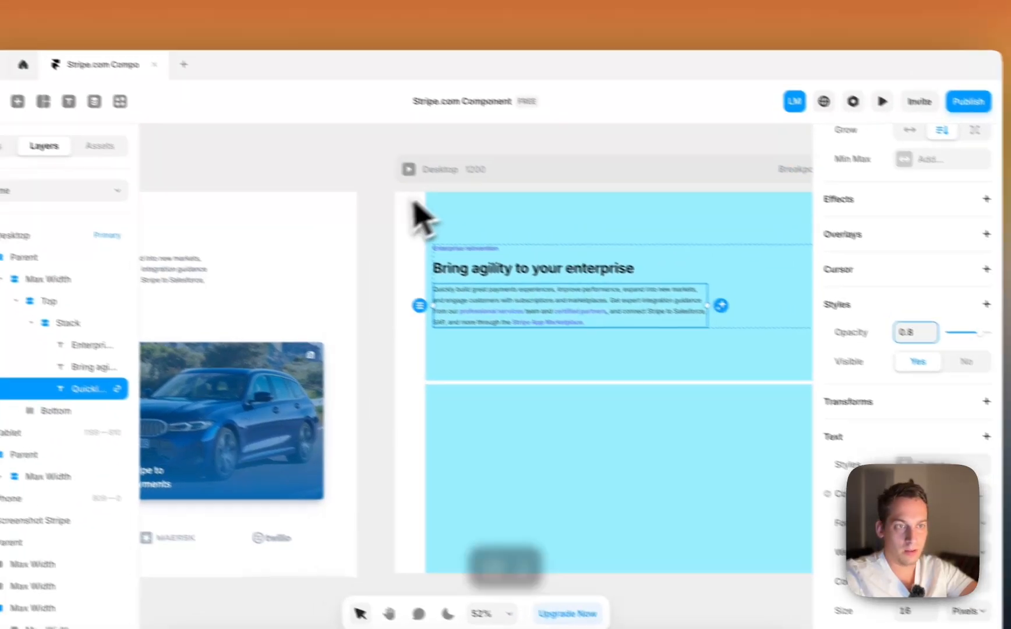
left_click(320, 182)
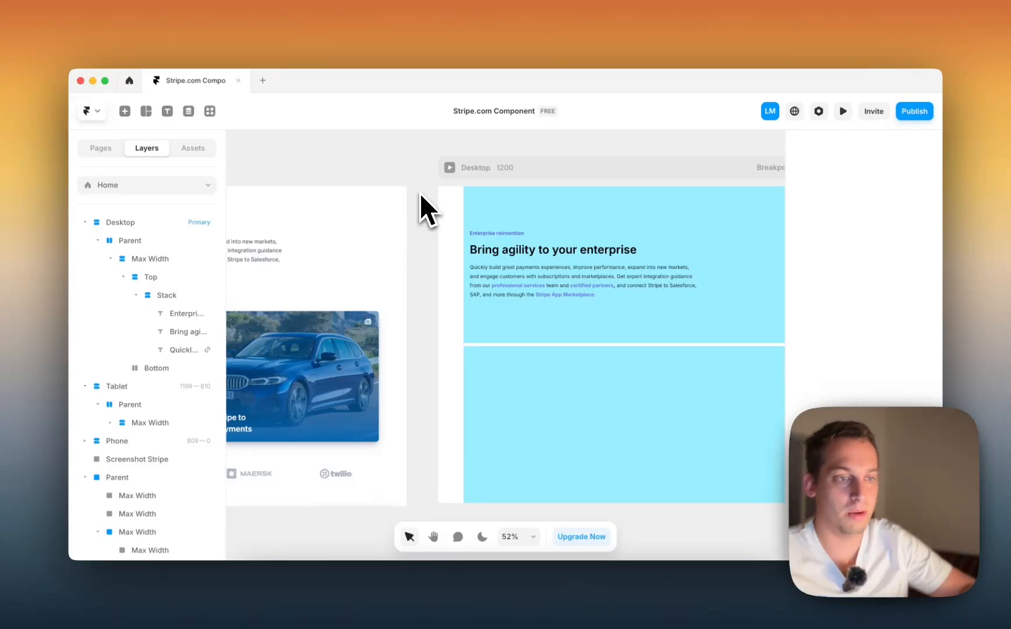
- Give the loose "Enterprise reinvention" text below the Desktop frame the color #FFFFFF and Semibold weight
scroll(420, 192, "down", 4)
left_click(496, 460)
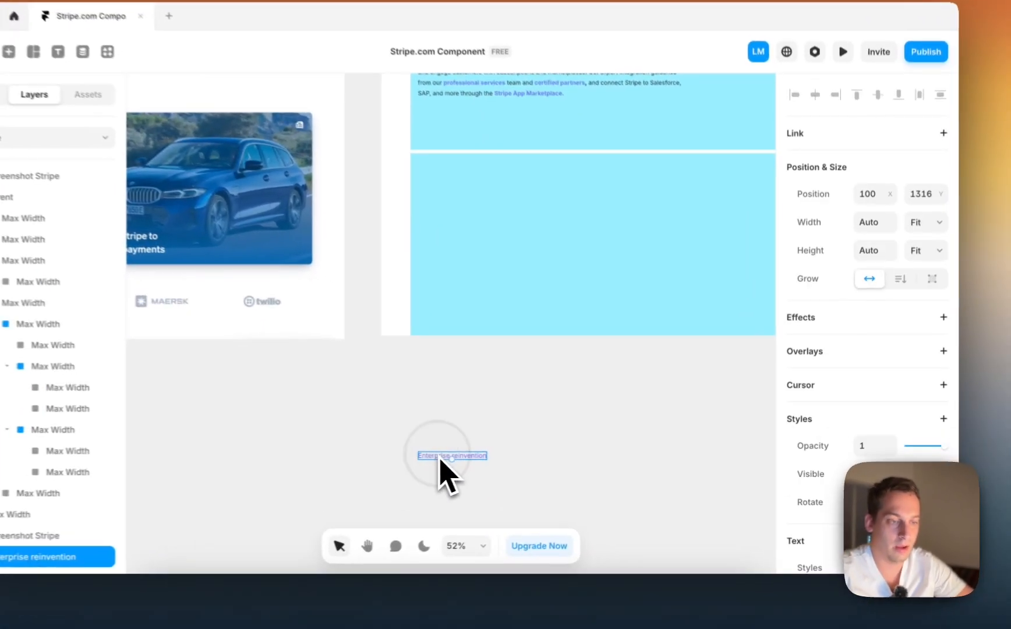
scroll(865, 402, "down", 6)
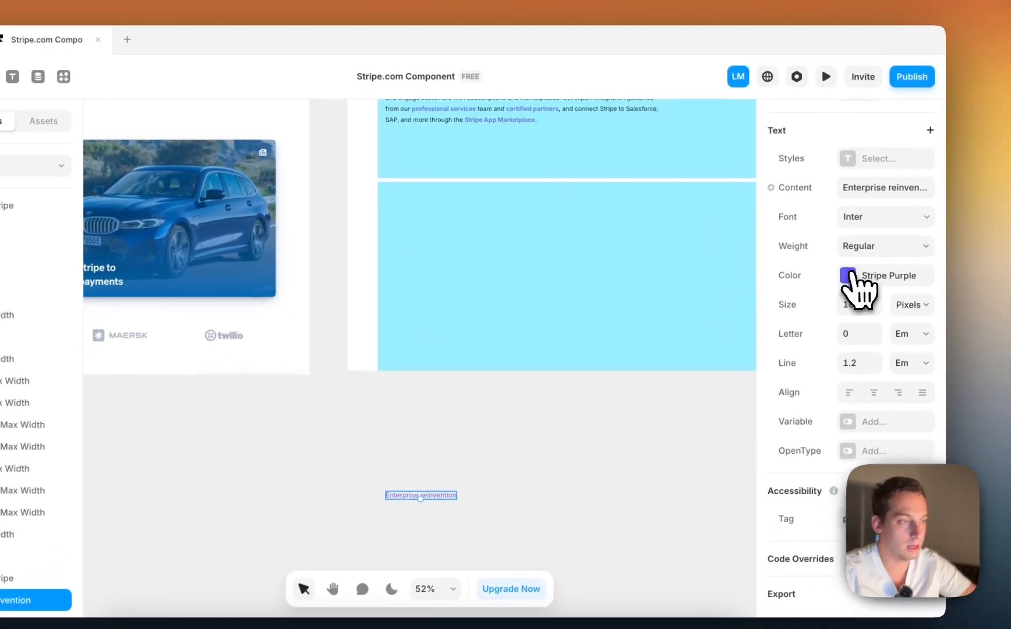
left_click(848, 275)
left_click_drag(672, 333, 511, 253)
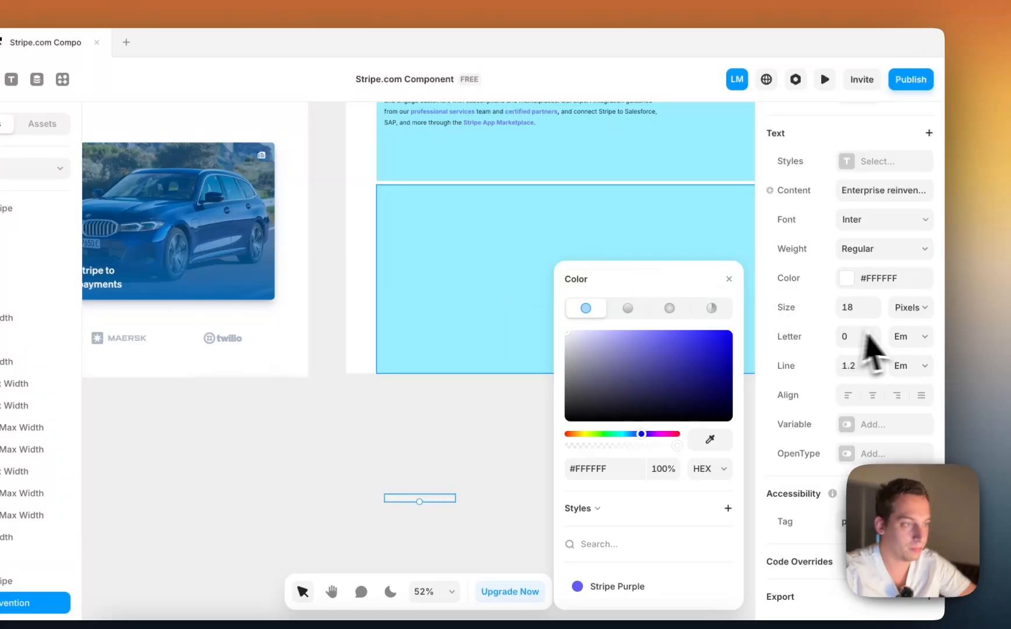
left_click(856, 251)
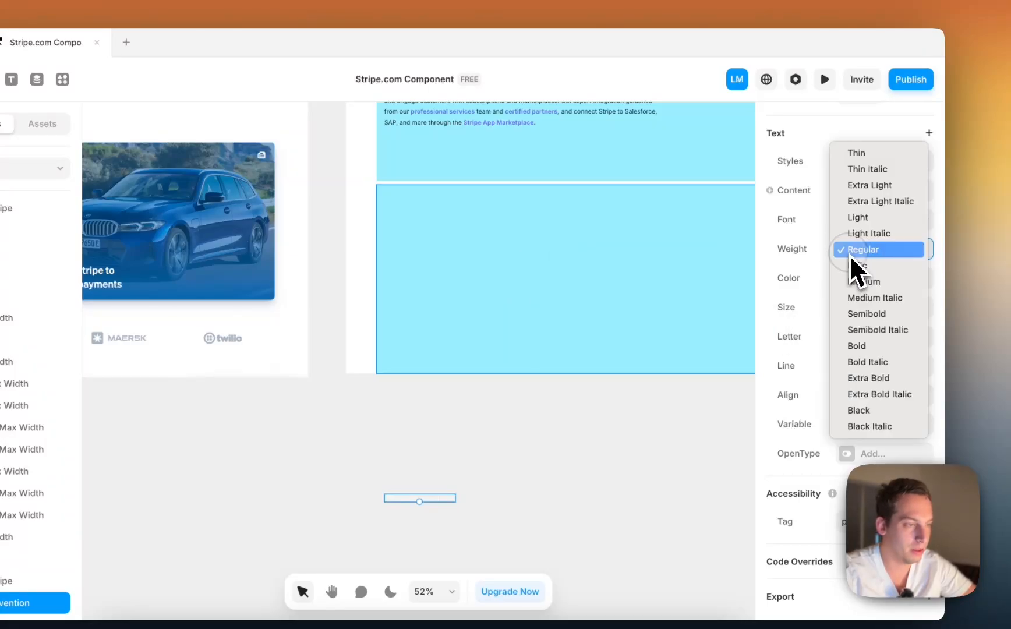
left_click(854, 314)
scroll(467, 361, "up", 3)
scroll(467, 361, "right", 3)
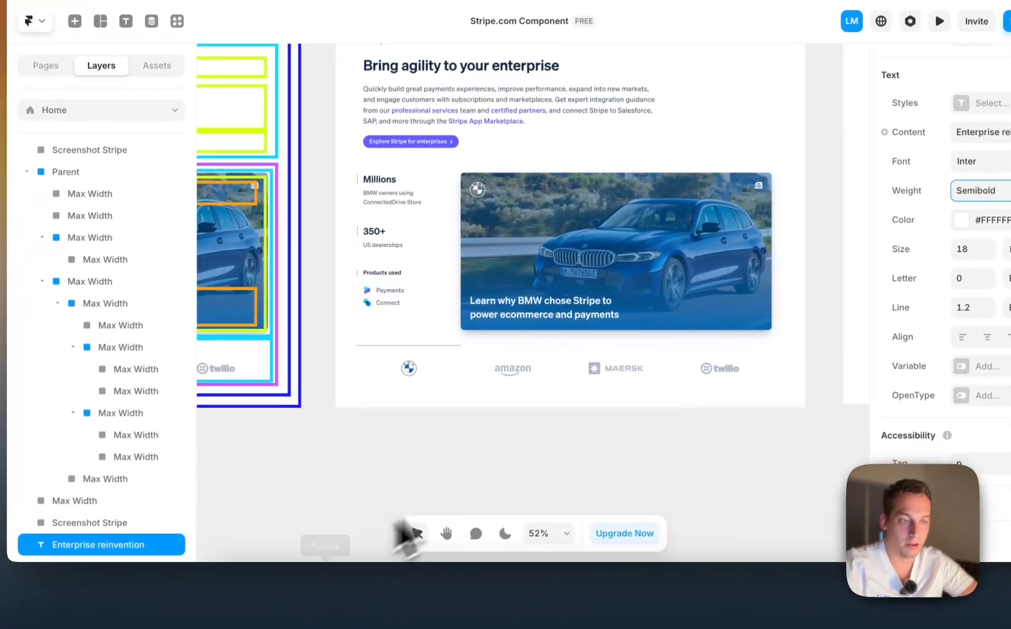
scroll(363, 529, "right", 5)
scroll(363, 529, "down", 3)
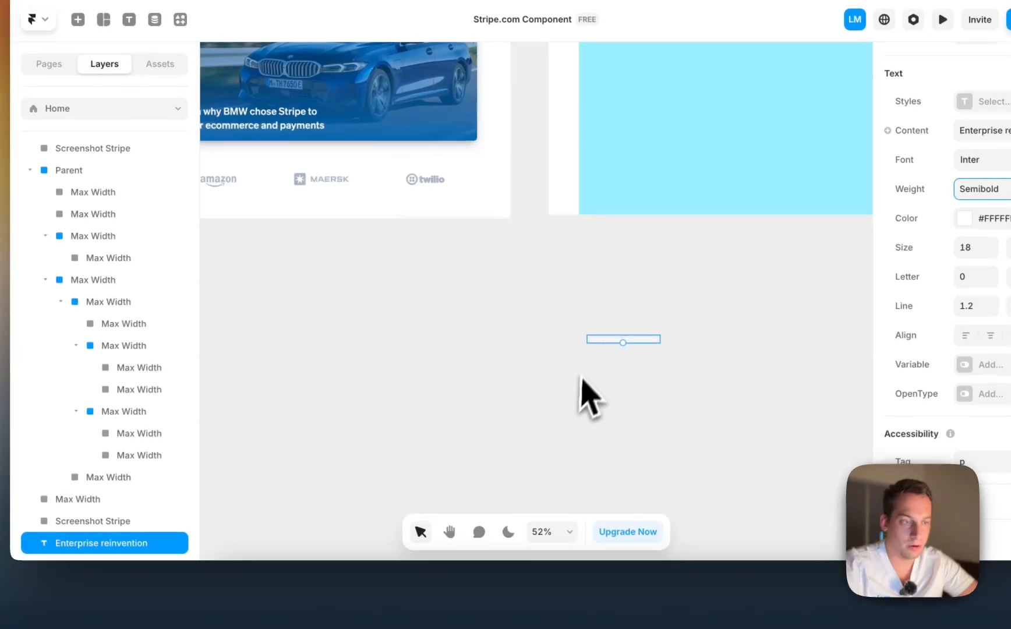
- Switch to the browser and copy the "Explore Stripe for enterprises" button text from stripe.com
left_click(308, 611)
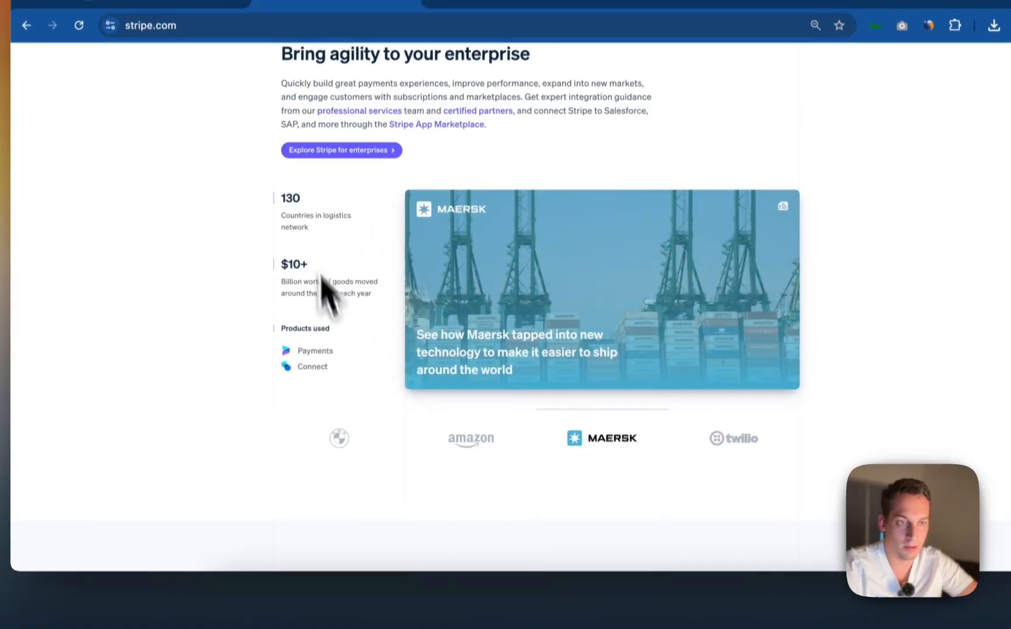
left_click_drag(285, 172, 386, 171)
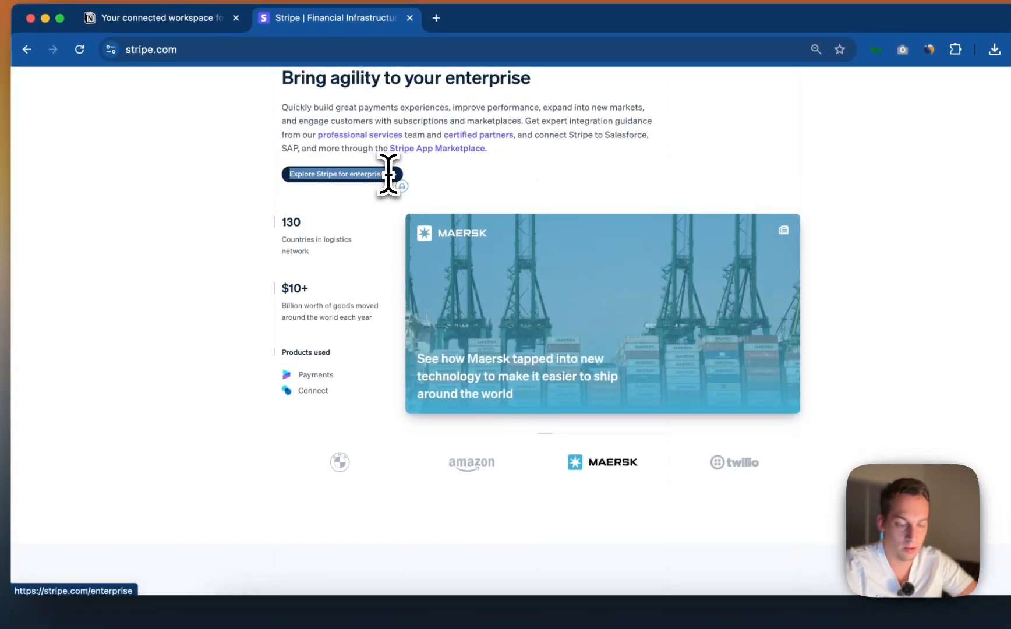
key("super+c")
- Switch back to Framer and replace the white text's content with "Explore Stripe for enterprises"
left_click(550, 588)
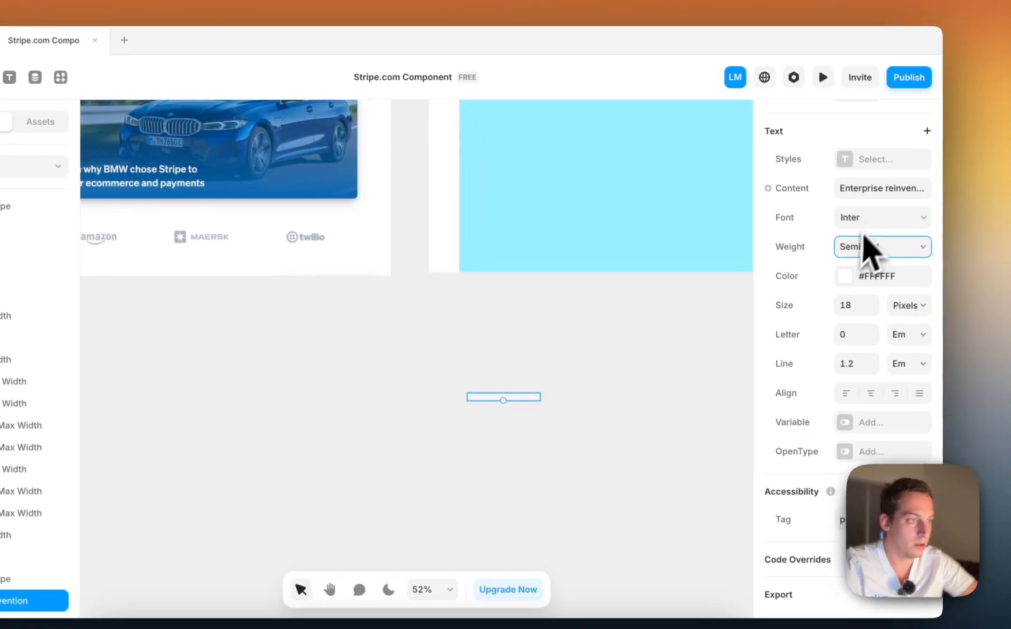
left_click(919, 164)
key("super+v")
key("Return")
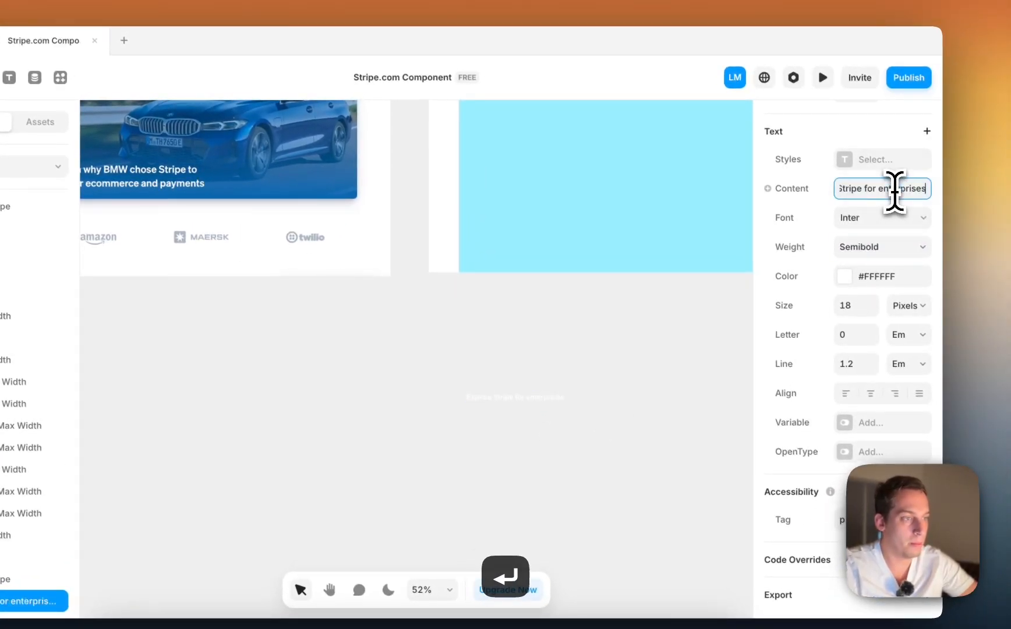
- Wrap the white "Explore Stripe for enterprises" text in a new stack
scroll(507, 352, "down", 2)
scroll(507, 352, "right", 4)
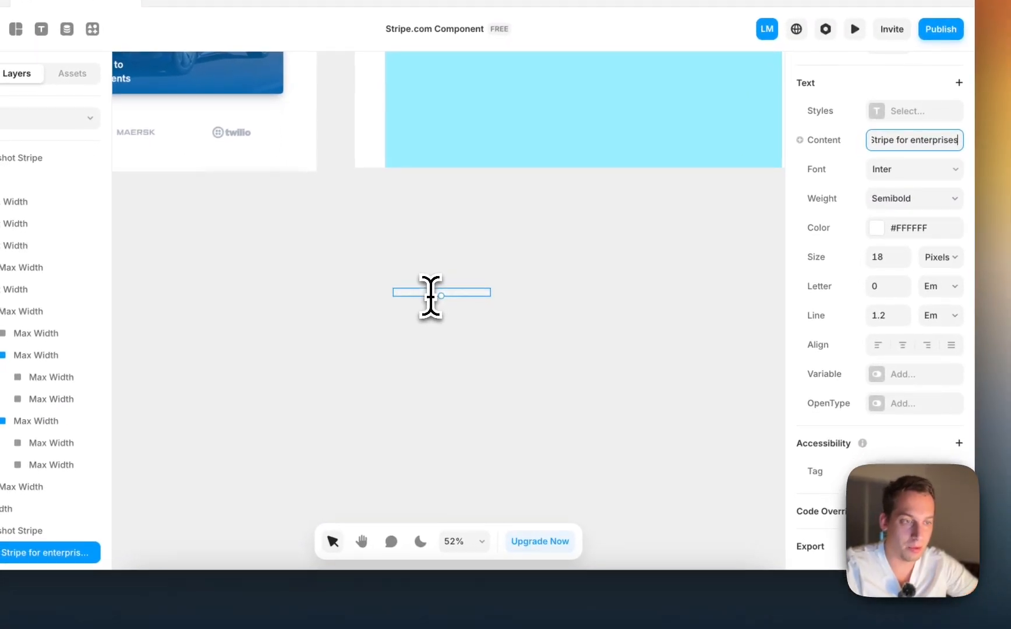
scroll(431, 296, "up", 5)
right_click(424, 298)
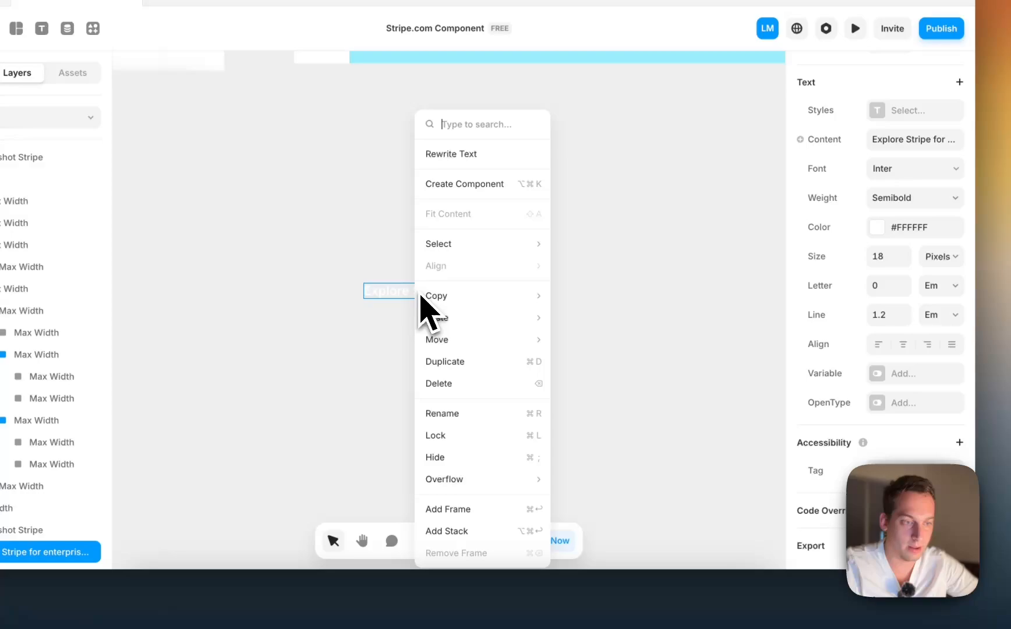
left_click(464, 532)
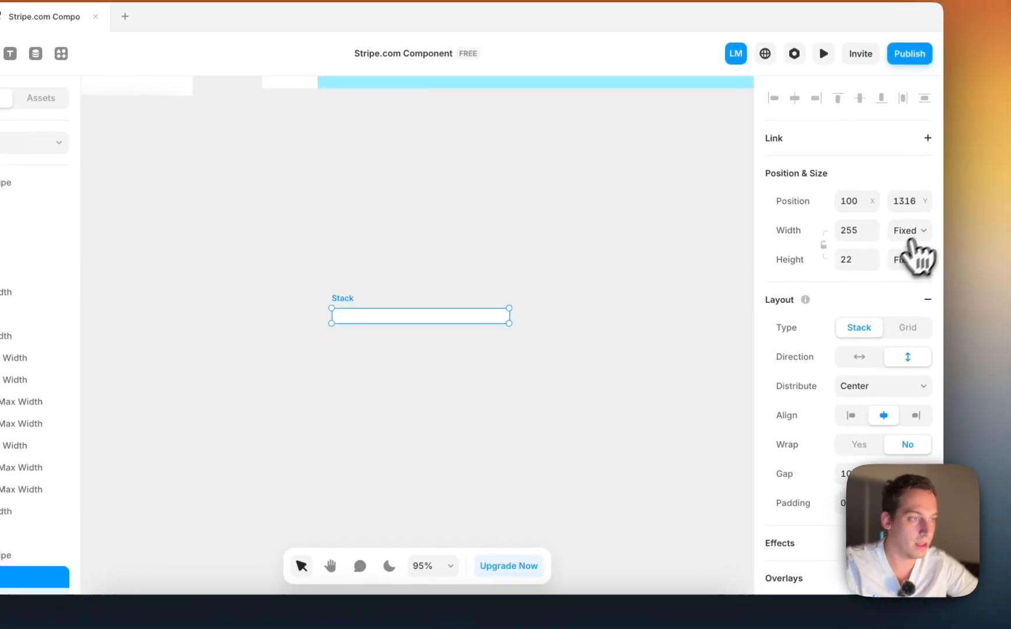
- Set both the width and height of the new stack to Fit Content
left_click(941, 205)
left_click(896, 285)
left_click(919, 260)
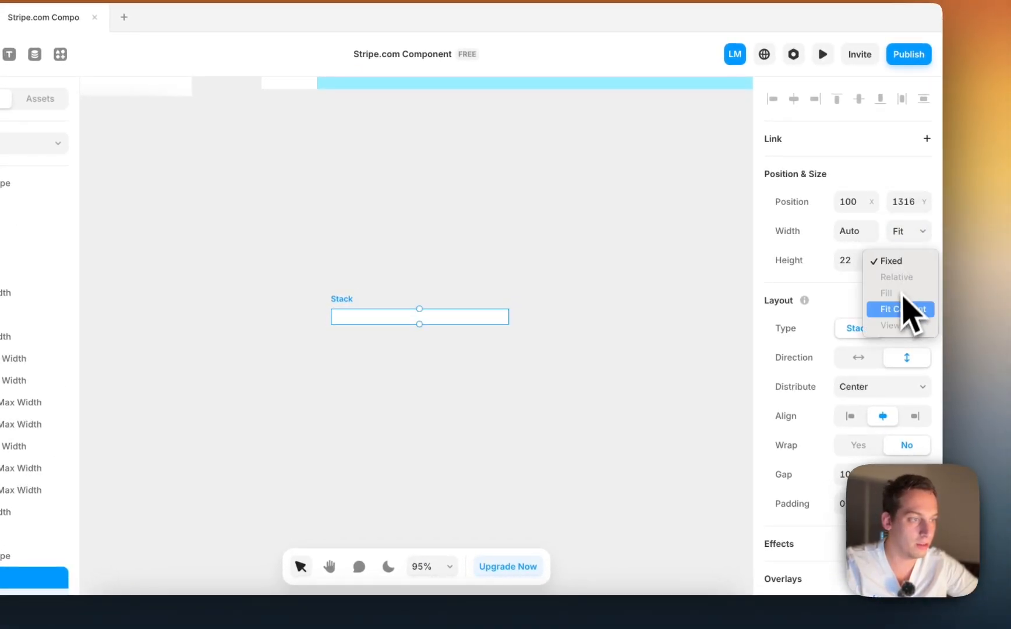
left_click(903, 310)
- Apply the Stripe Purple color style as the stack's fill
scroll(862, 460, "down", 10)
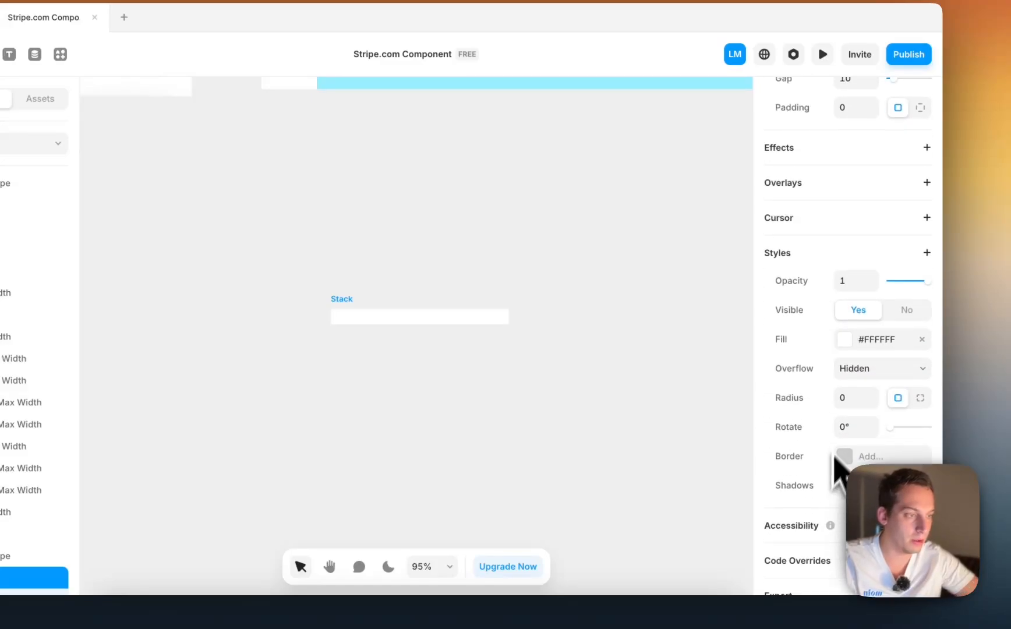
left_click(856, 340)
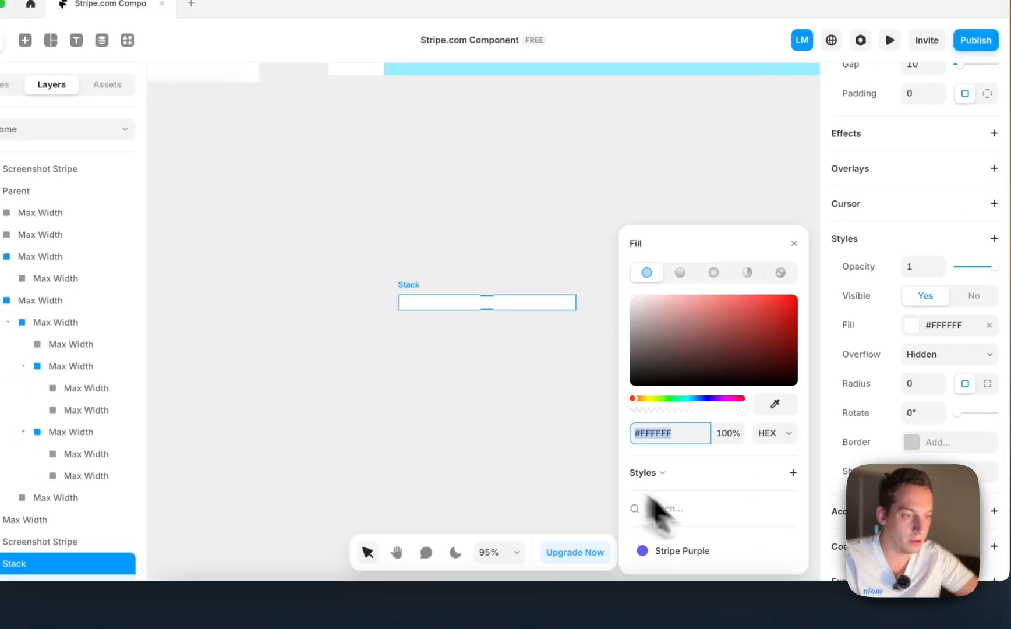
left_click(626, 567)
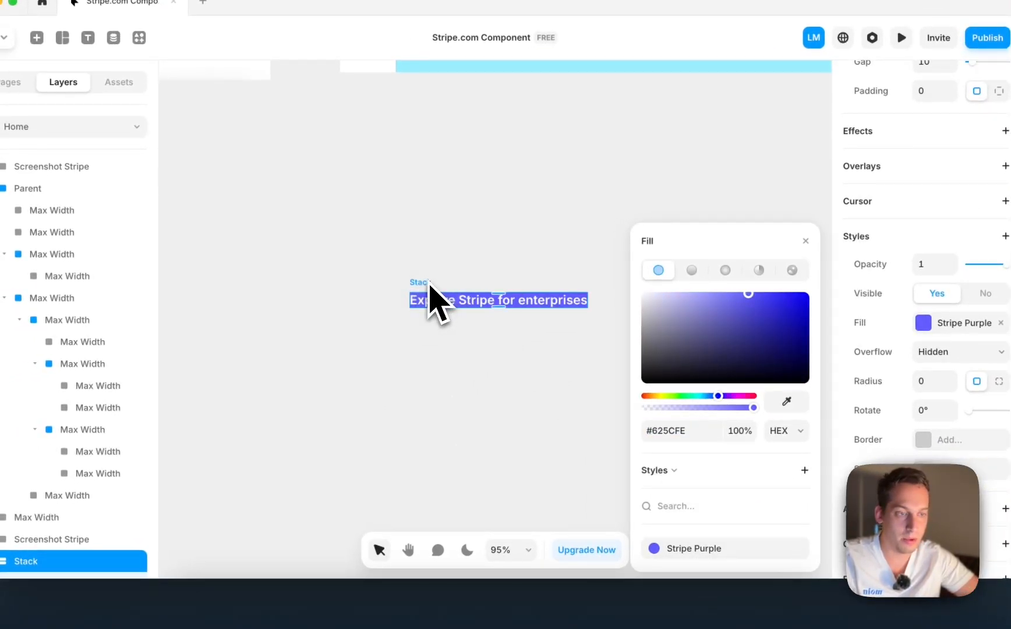
- Give the stack individual padding of 5 at the top and bottom and 15 on the right and left
scroll(429, 284, "up", 10)
scroll(429, 284, "left", 4)
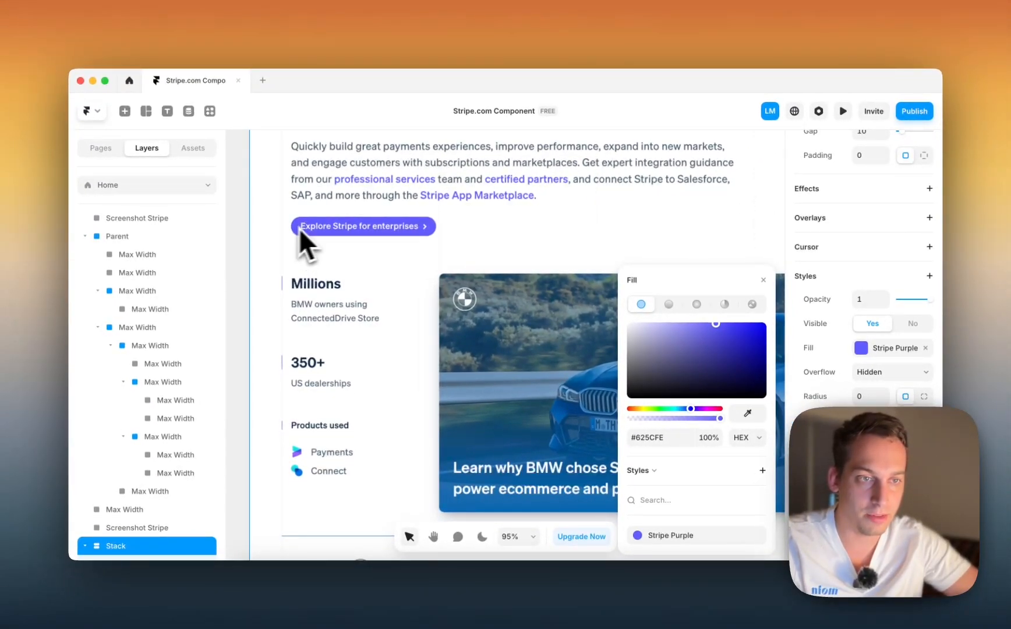
scroll(514, 248, "right", 8)
scroll(514, 249, "down", 10)
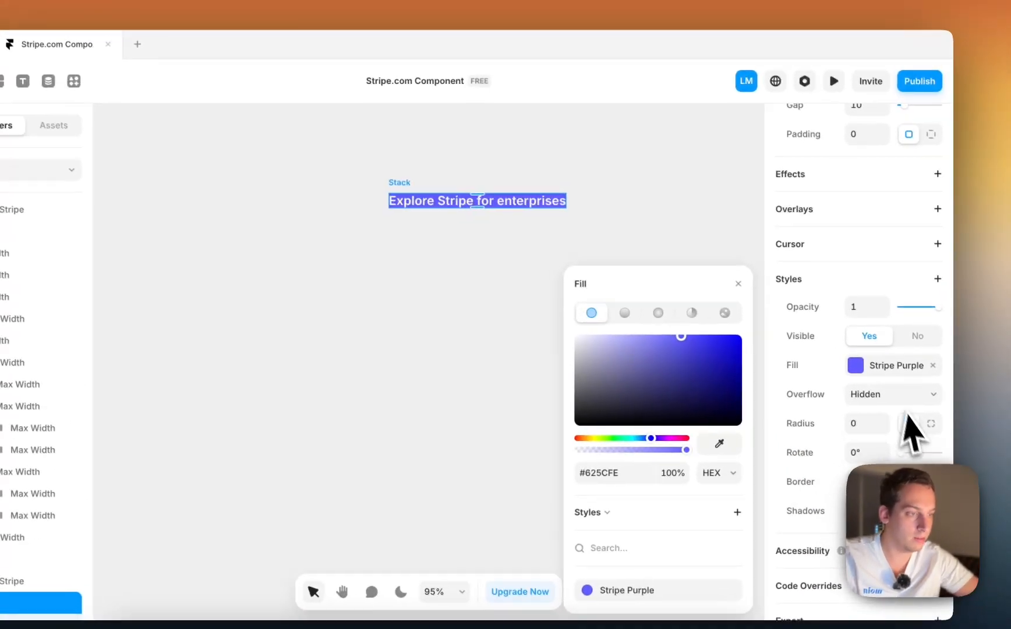
scroll(901, 379, "up", 3)
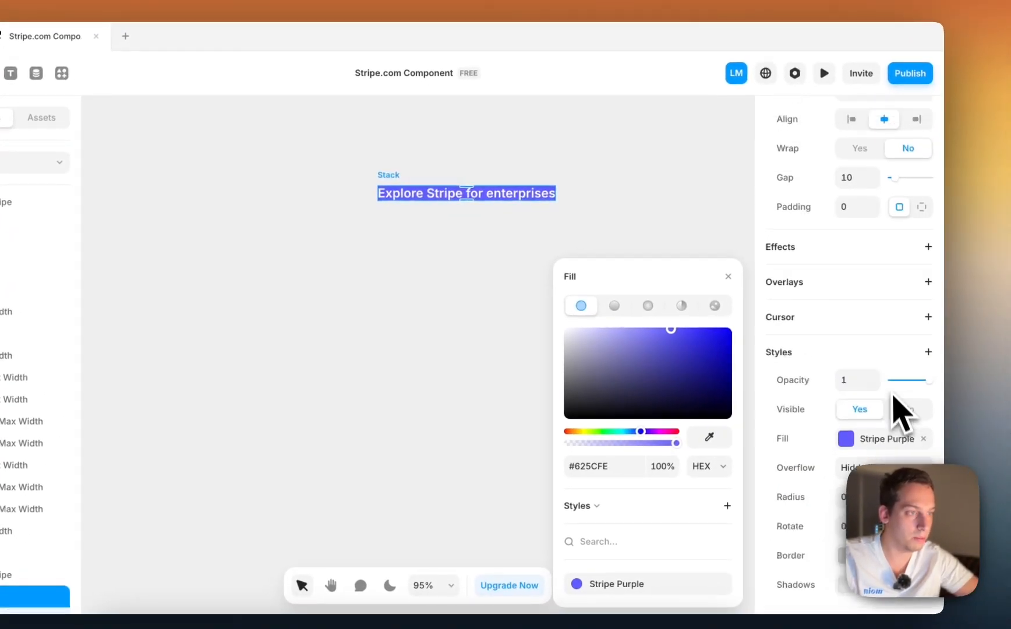
scroll(903, 378, "up", 3)
left_click(921, 285)
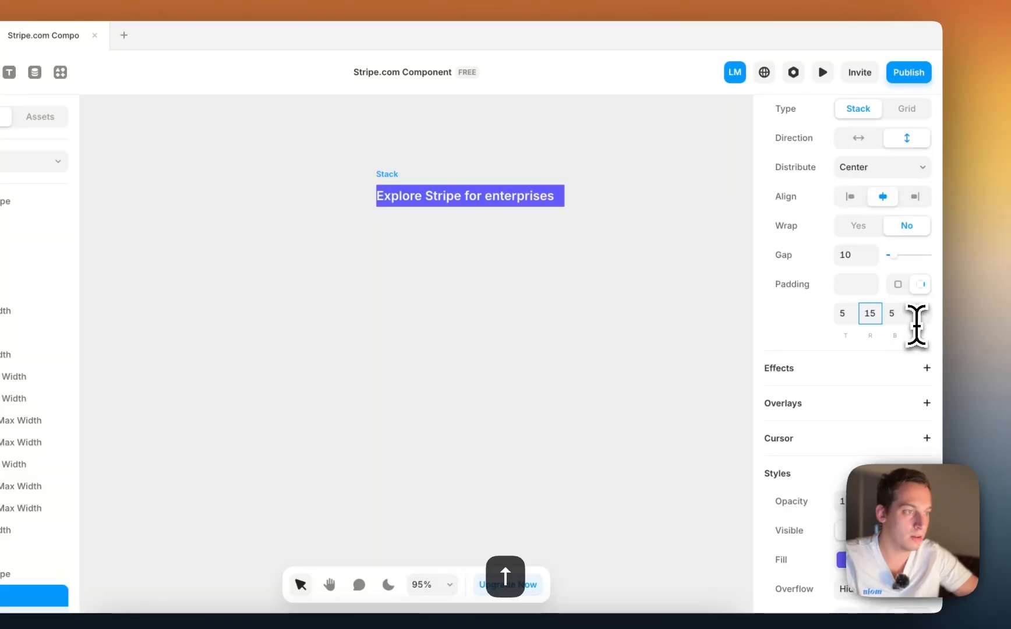
key("Return")
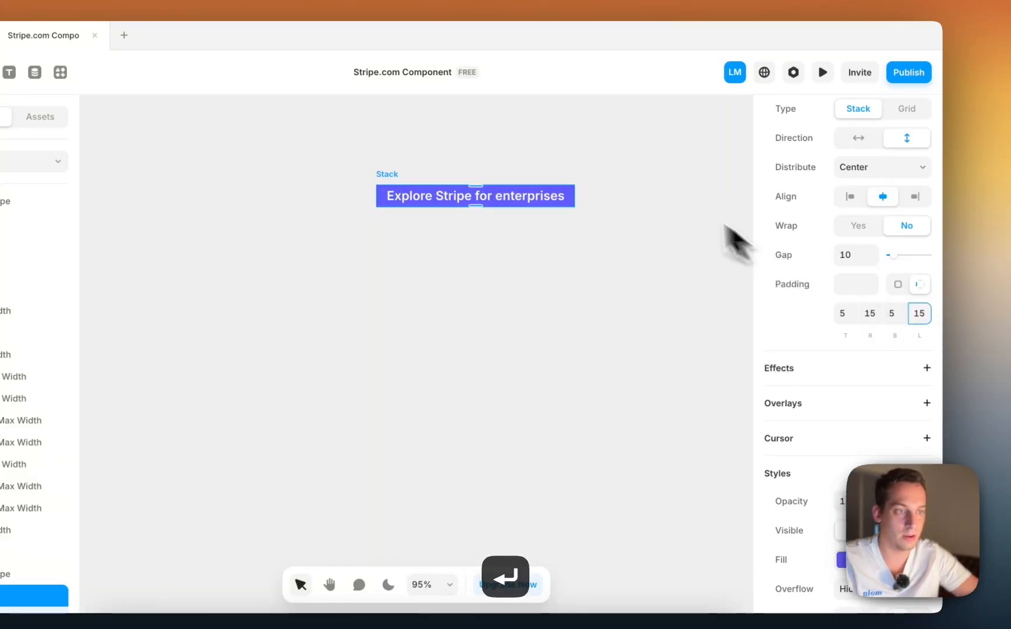
left_click(688, 200)
- Examine the reference screenshot's button to compare it with the purple stack
scroll(648, 181, "up", 5)
scroll(648, 180, "left", 5)
scroll(647, 181, "down", 4)
scroll(648, 181, "up", 3)
scroll(648, 182, "left", 1)
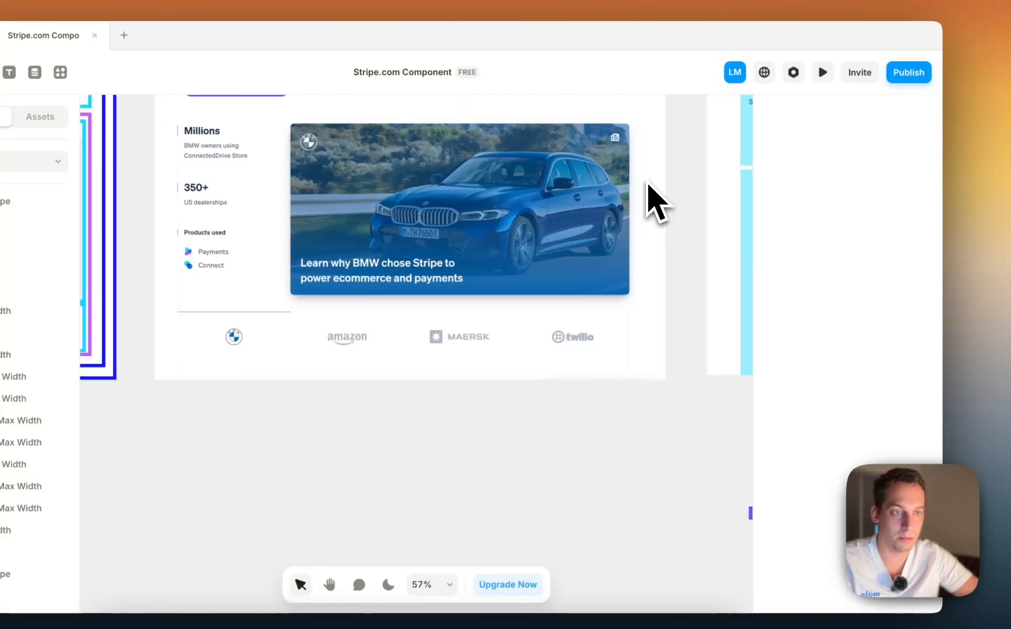
scroll(651, 180, "right", 2)
scroll(651, 179, "down", 1)
scroll(651, 181, "down", 2)
scroll(651, 180, "right", 4)
- Round the corners of the purple button stack with a radius of 20
left_click(472, 370)
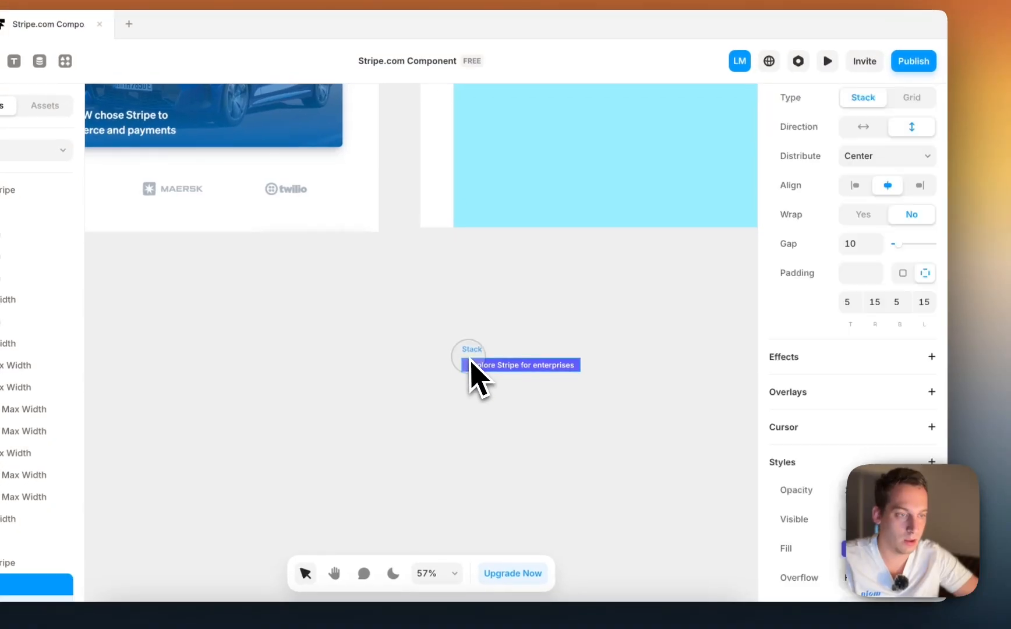
scroll(853, 256, "up", 4)
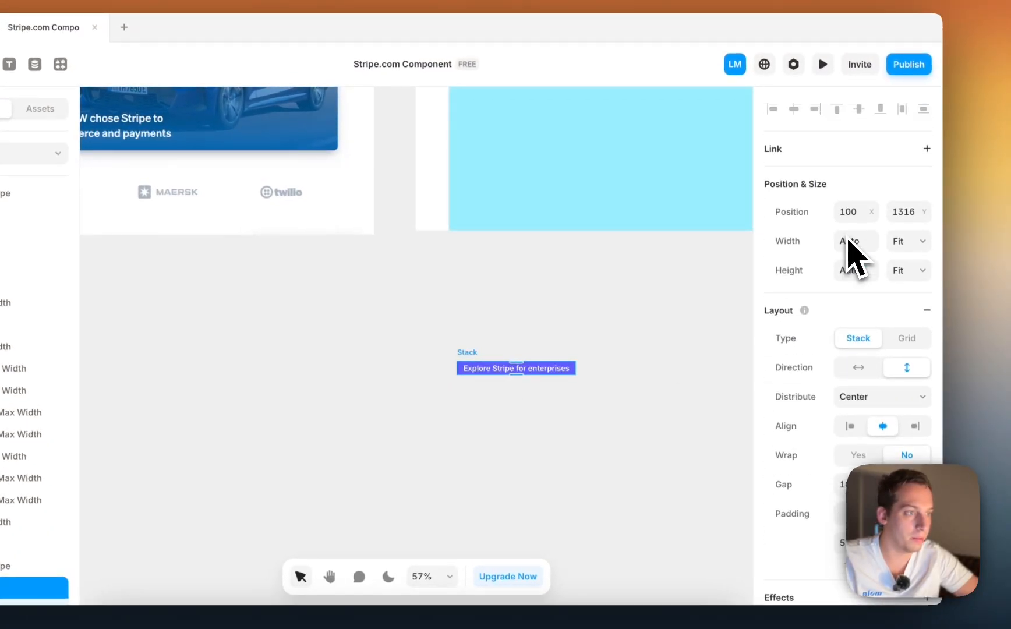
scroll(848, 247, "down", 8)
key("shift+Up")
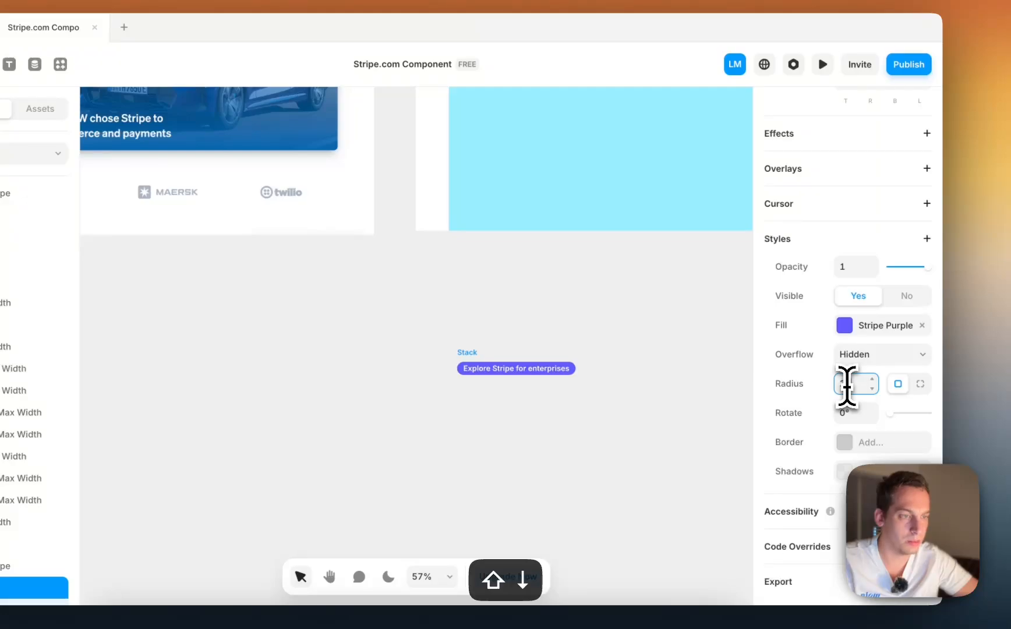
left_click(687, 398)
- Move the button stack slightly up and set its padding to 10 at the top and bottom and 20 on the right and left
left_click_drag(482, 355, 480, 317)
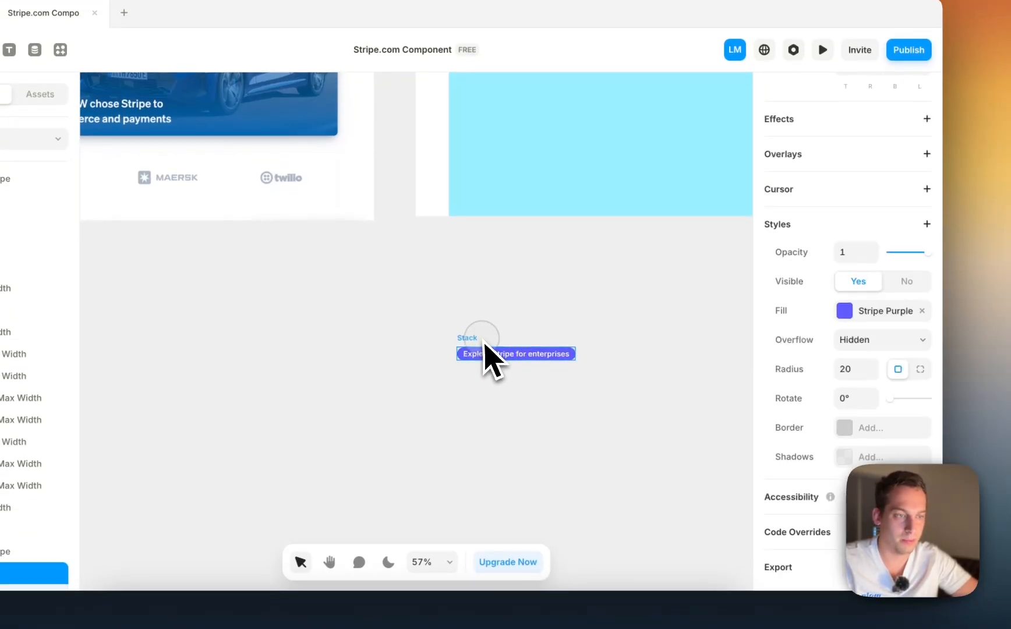
scroll(822, 386, "up", 5)
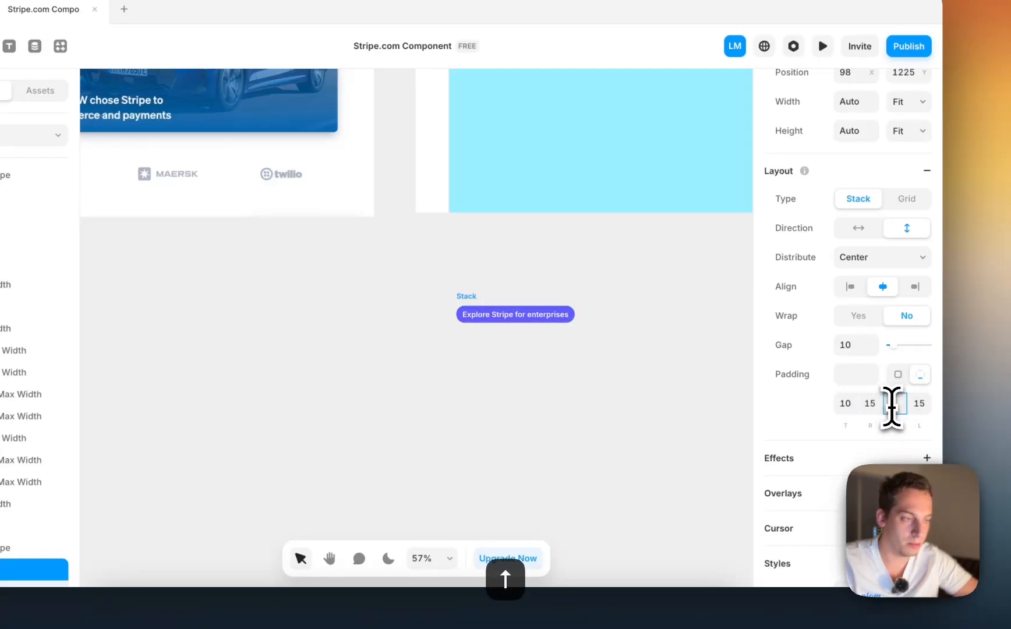
left_click(672, 386)
scroll(492, 329, "down", 4)
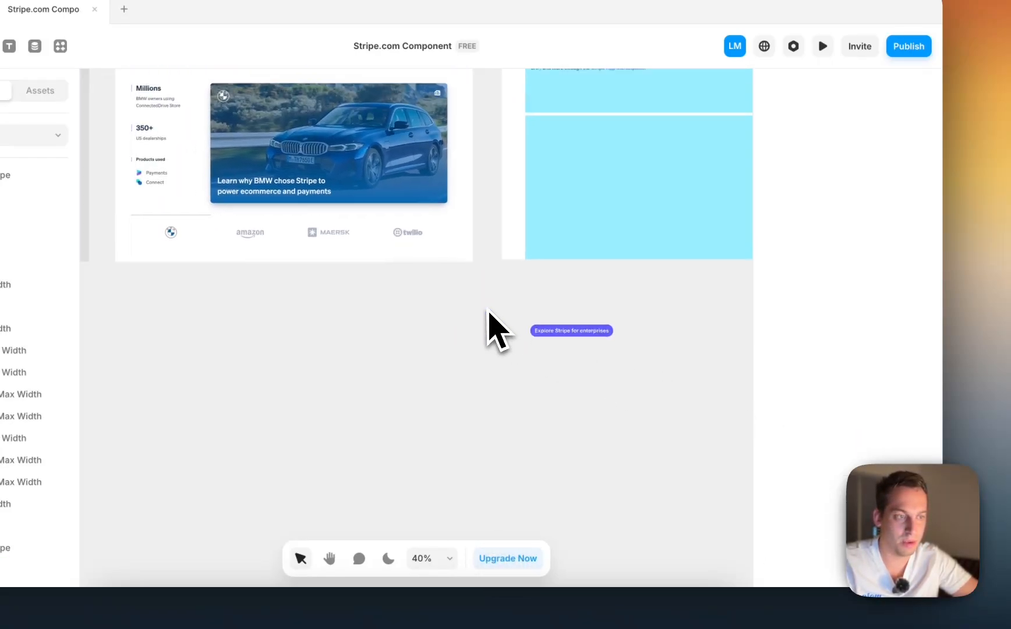
scroll(492, 329, "up", 2)
left_click(598, 395)
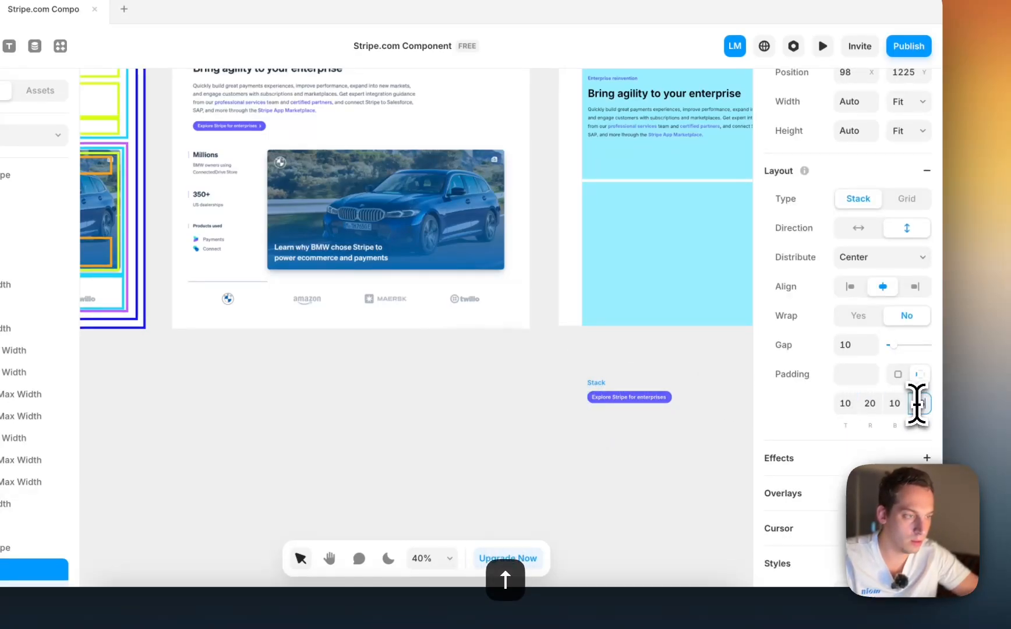
left_click(691, 337)
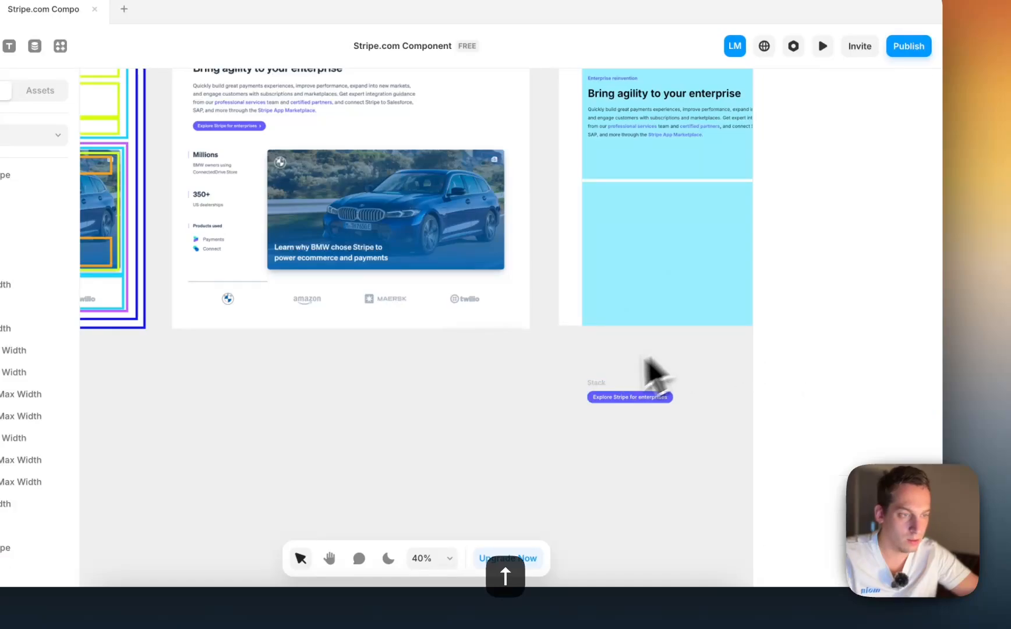
- Examine the reference screenshot's button, then switch to Google Chrome to check the live stripe.com enterprise section
left_click(600, 385)
scroll(600, 384, "up", 5)
scroll(603, 387, "right", 1)
scroll(603, 387, "left", 6)
scroll(603, 388, "up", 5)
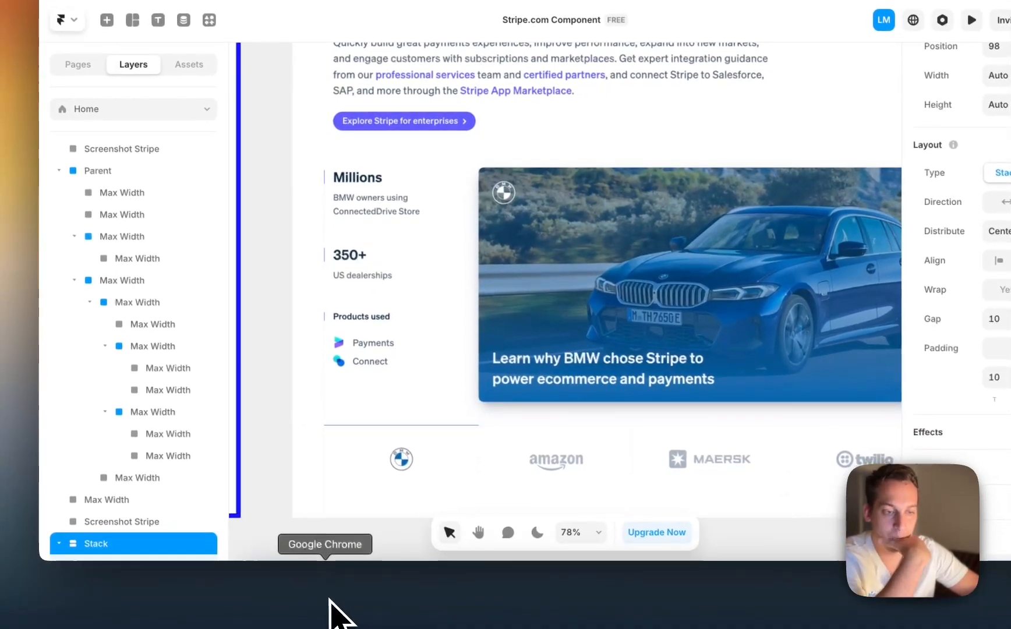
left_click(330, 600)
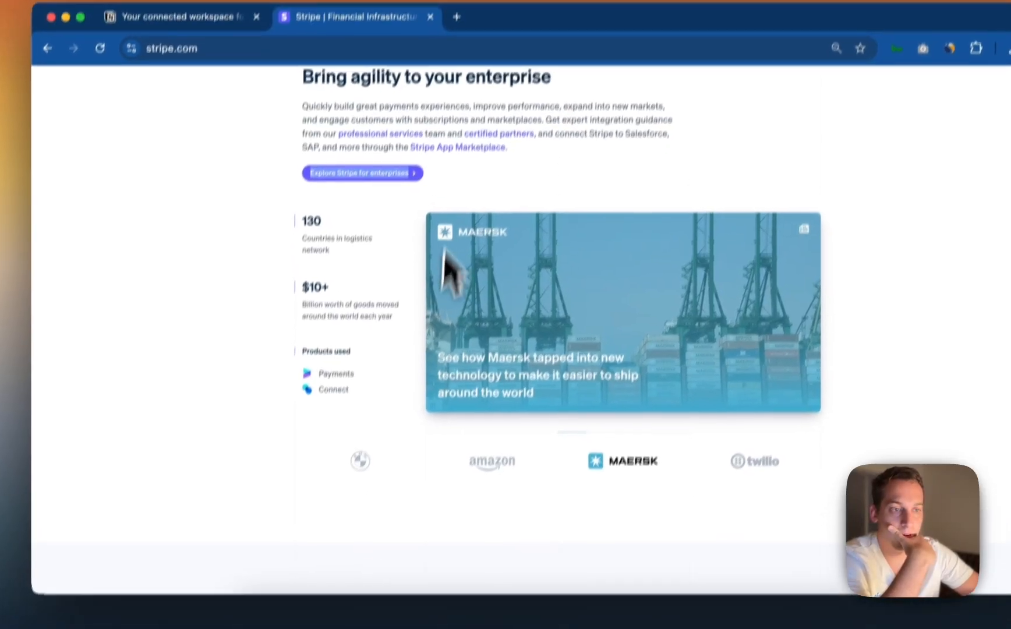
scroll(530, 216, "up", 3)
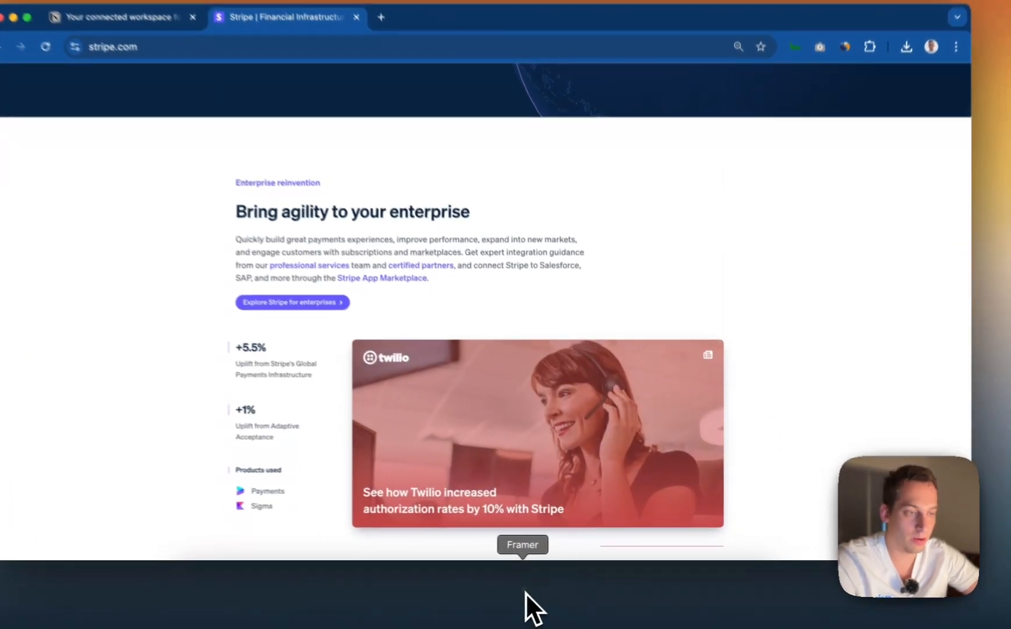
- Switch back to Framer, set the Link style's hover color to #000000, and preview the paragraph's links on the Desktop page
left_click(526, 592)
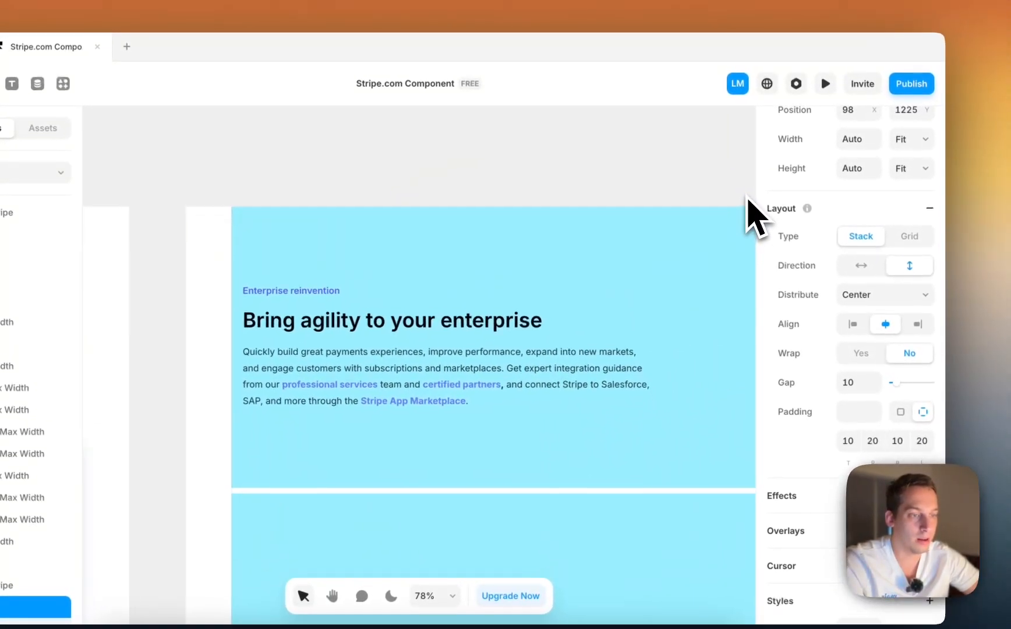
left_click(475, 378)
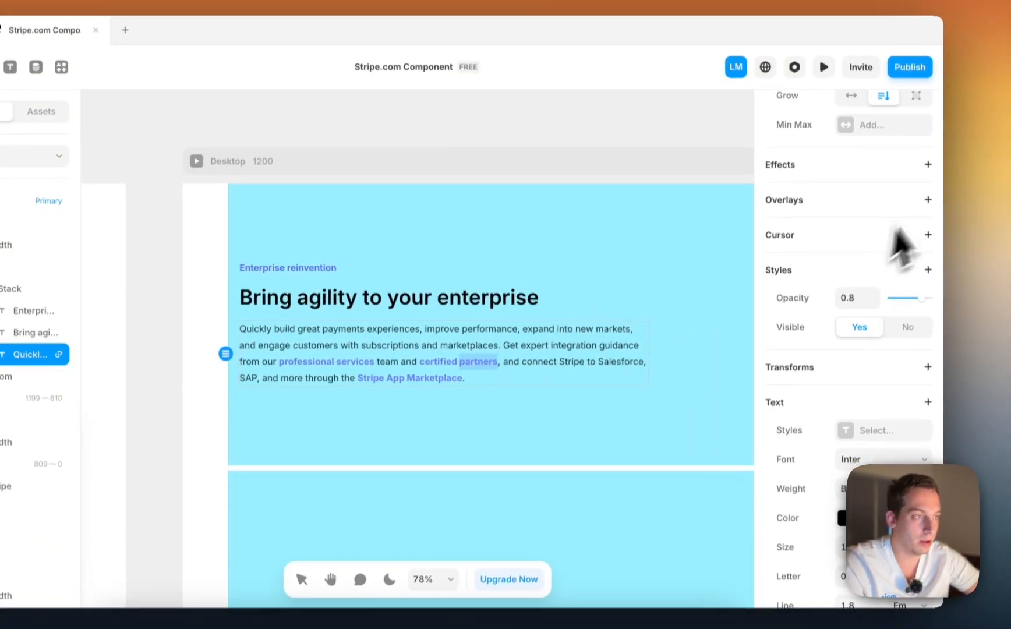
scroll(899, 256, "up", 5)
left_click(864, 255)
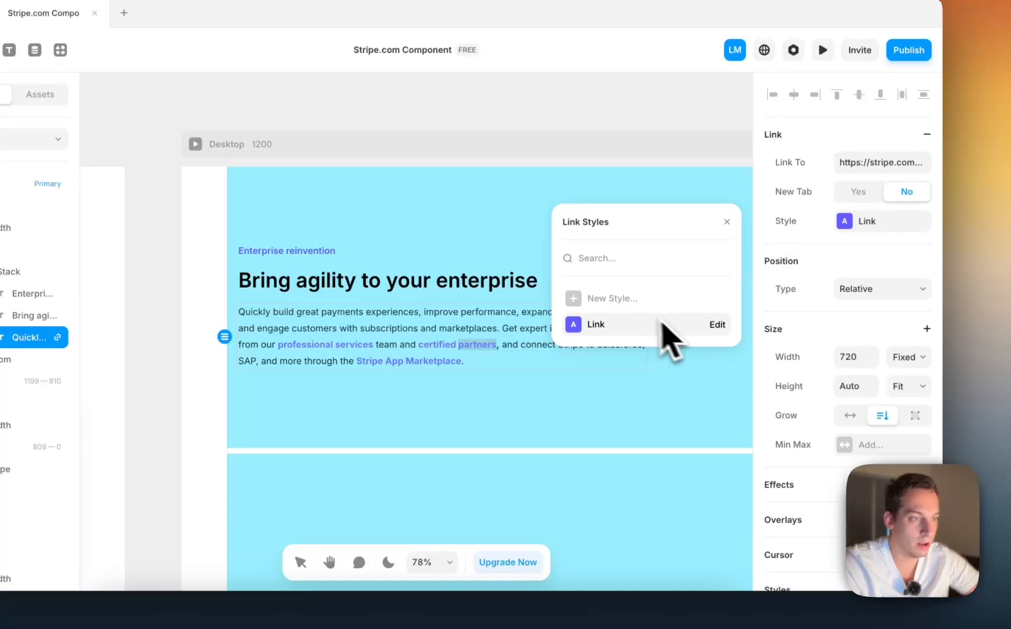
left_click(717, 324)
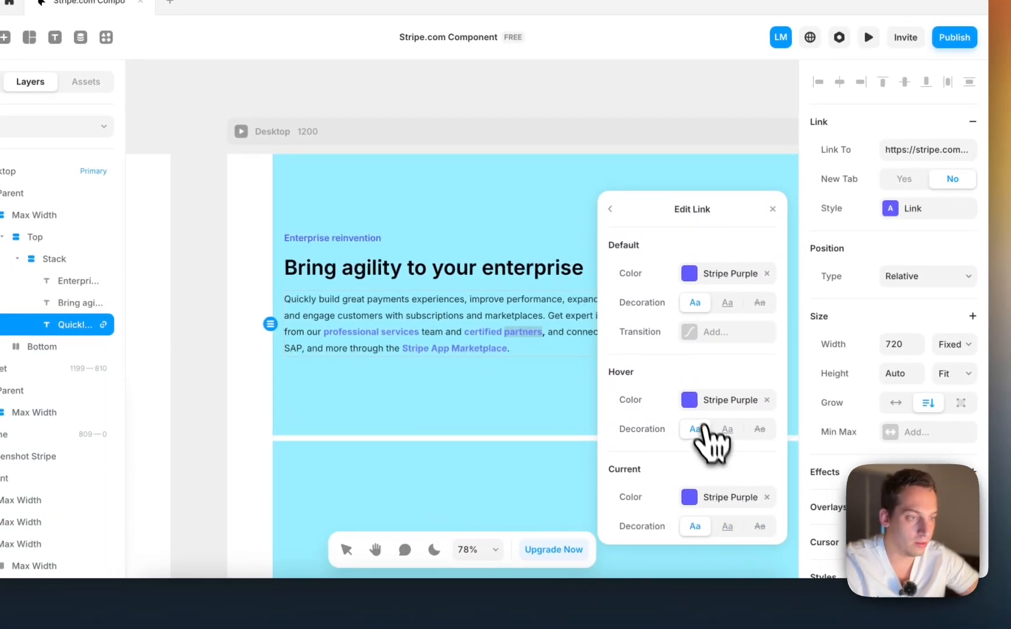
left_click(646, 415)
left_click_drag(659, 303, 602, 322)
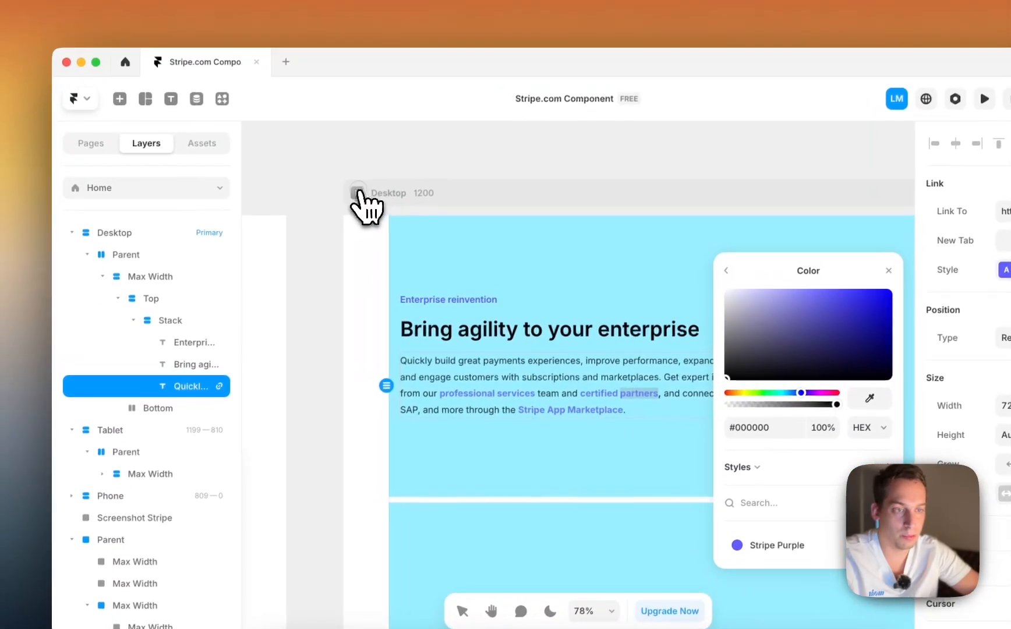
left_click(335, 181)
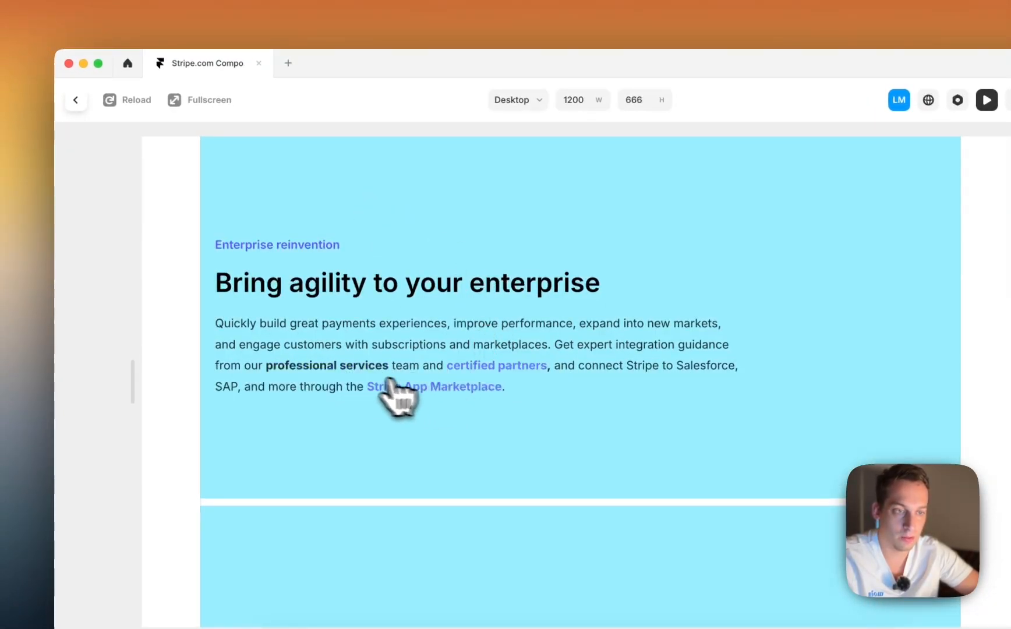
left_click(75, 100)
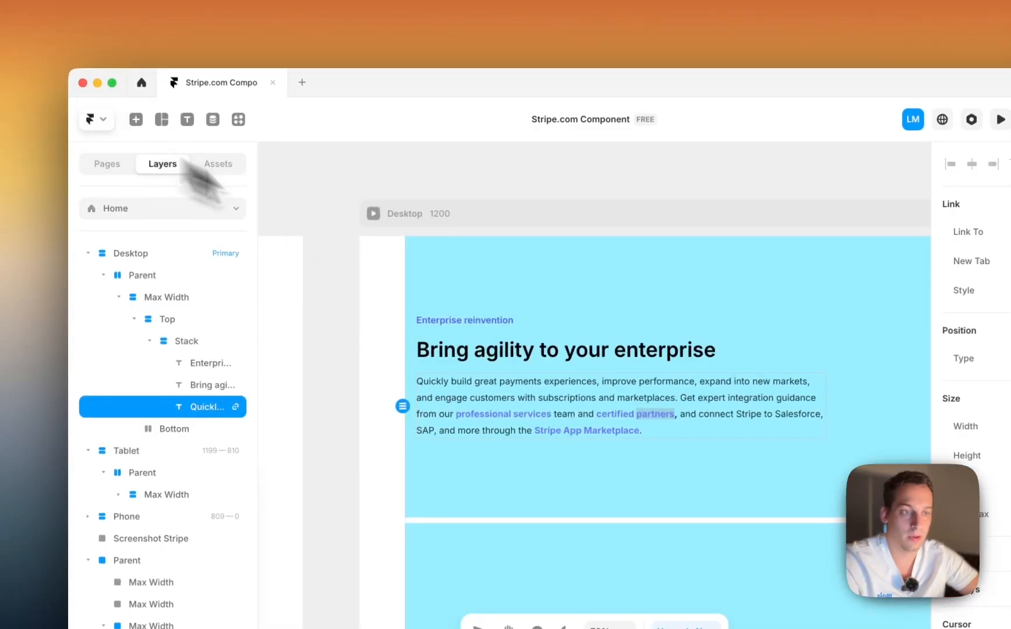
- Turn the purple "Explore Stripe for enterprises" stack into a component named Button
scroll(344, 249, "down", 3)
scroll(343, 249, "left", 9)
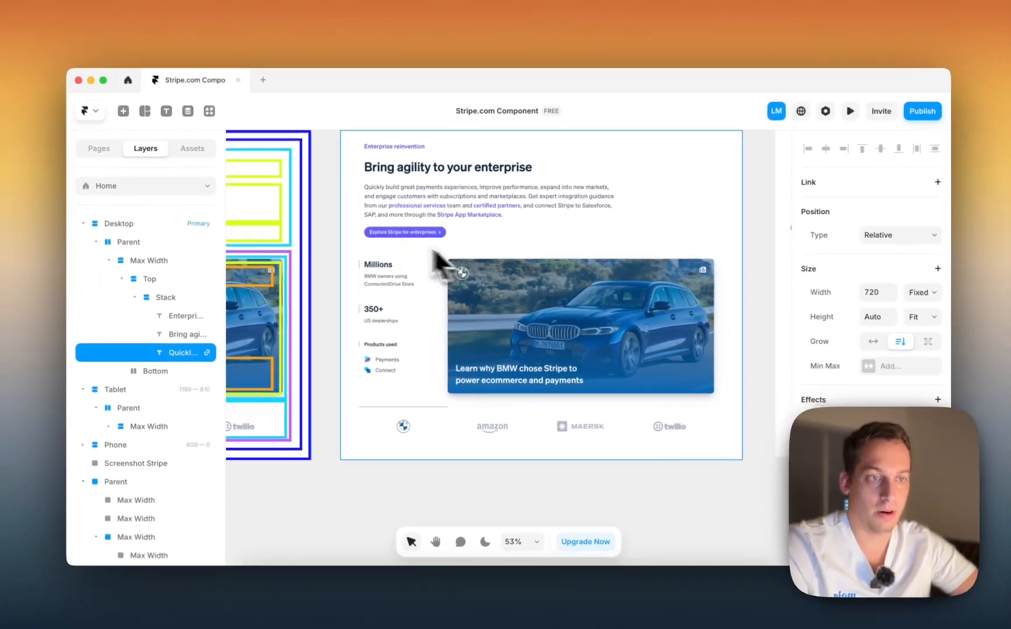
scroll(495, 343, "down", 5)
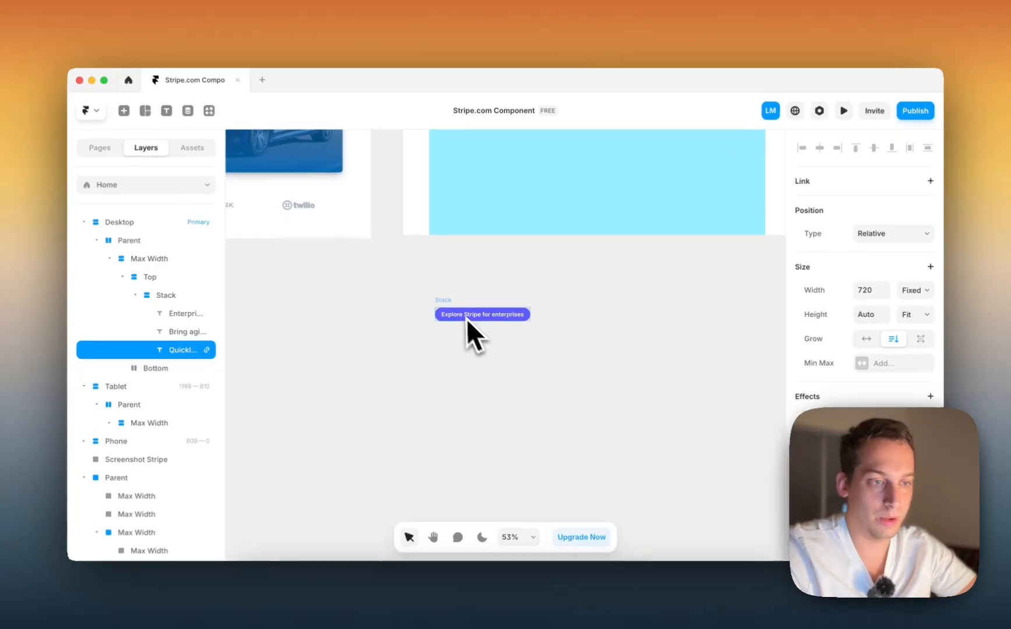
left_click(471, 317)
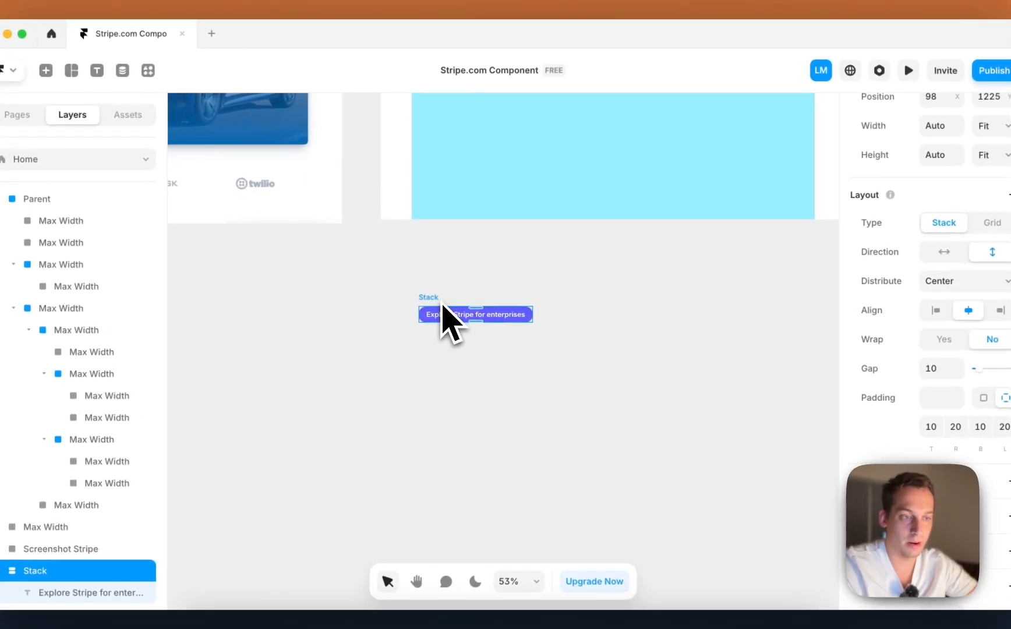
right_click(443, 307)
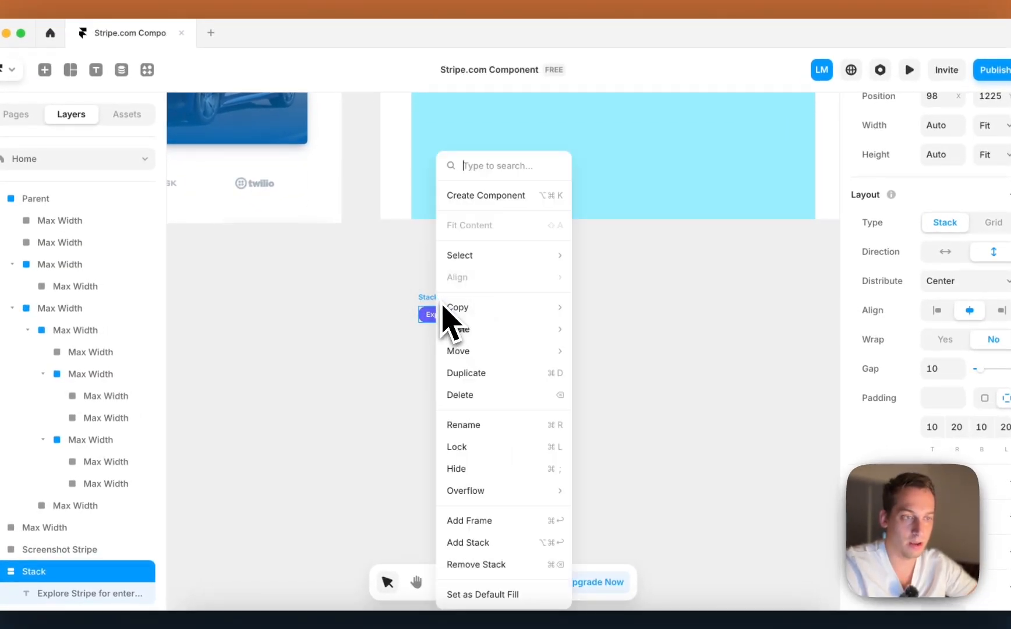
left_click(501, 196)
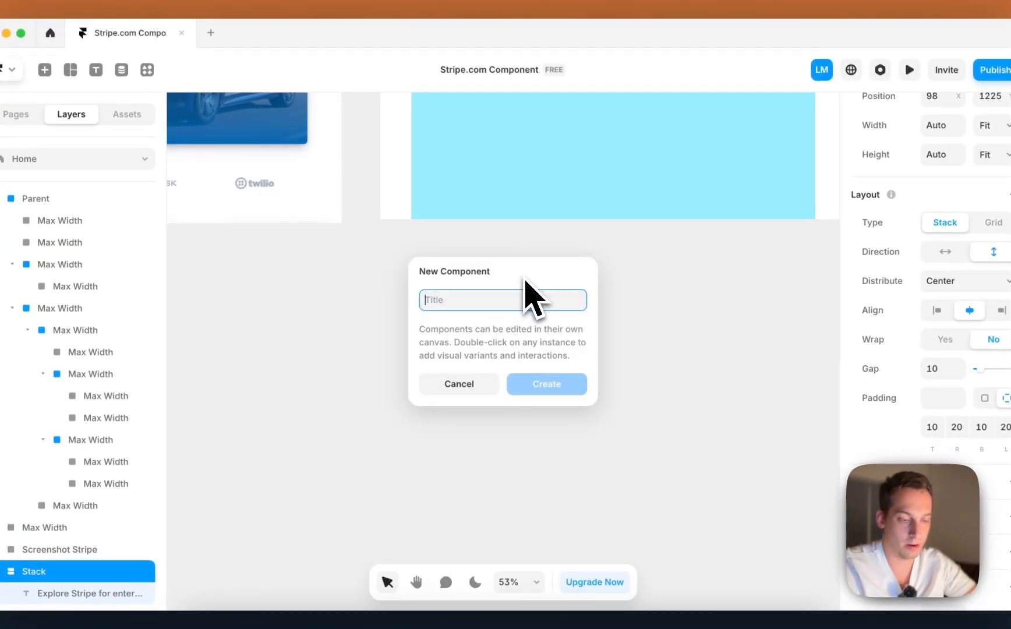
key("Return")
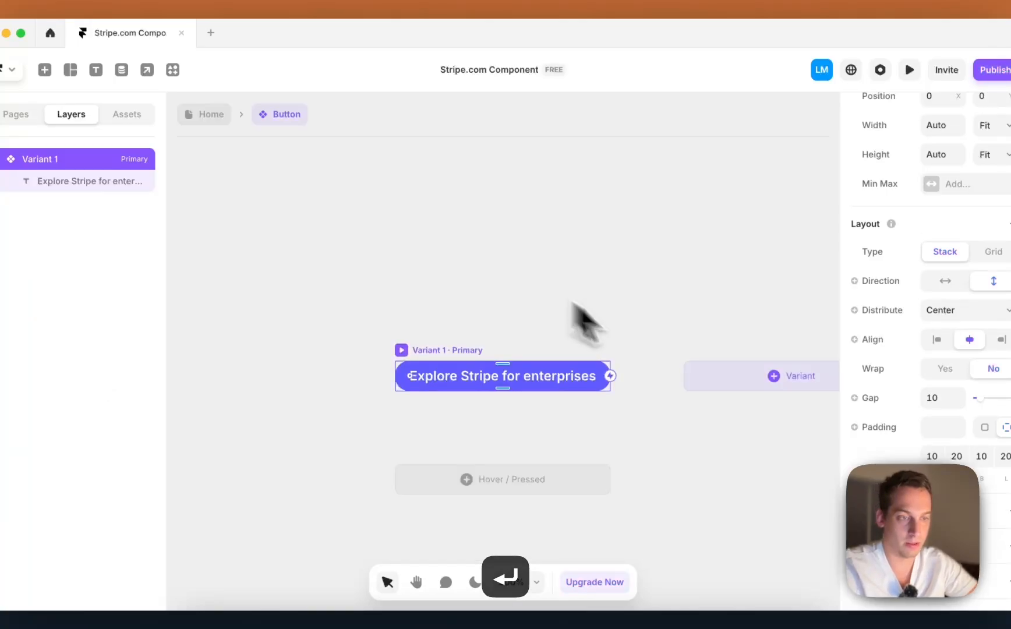
- Search the insertable elements for "icon" and place a Feather icon on the empty canvas above the Button component
left_click(460, 349)
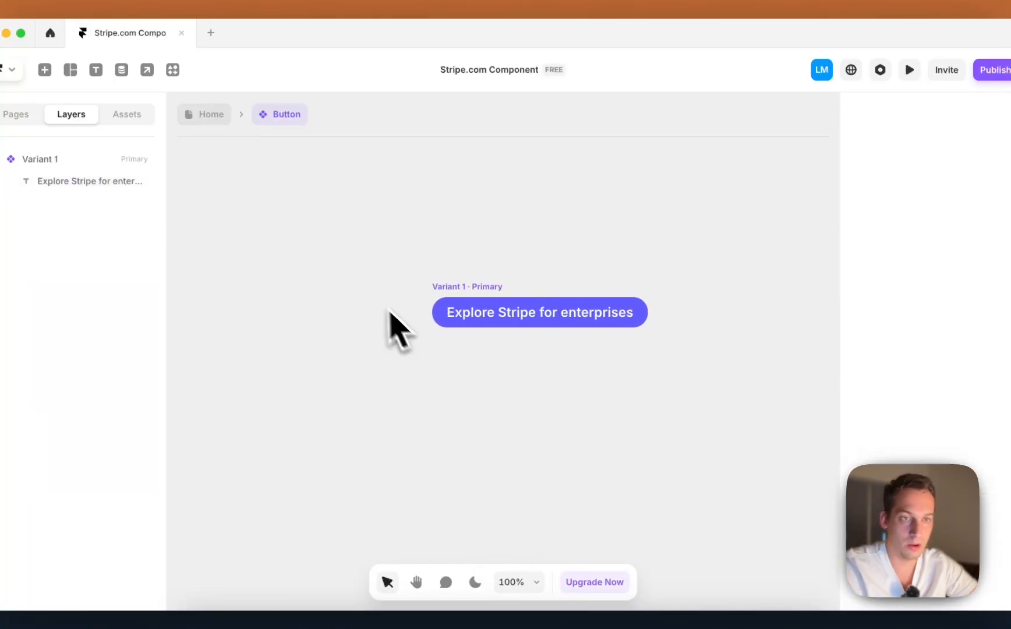
left_click(44, 70)
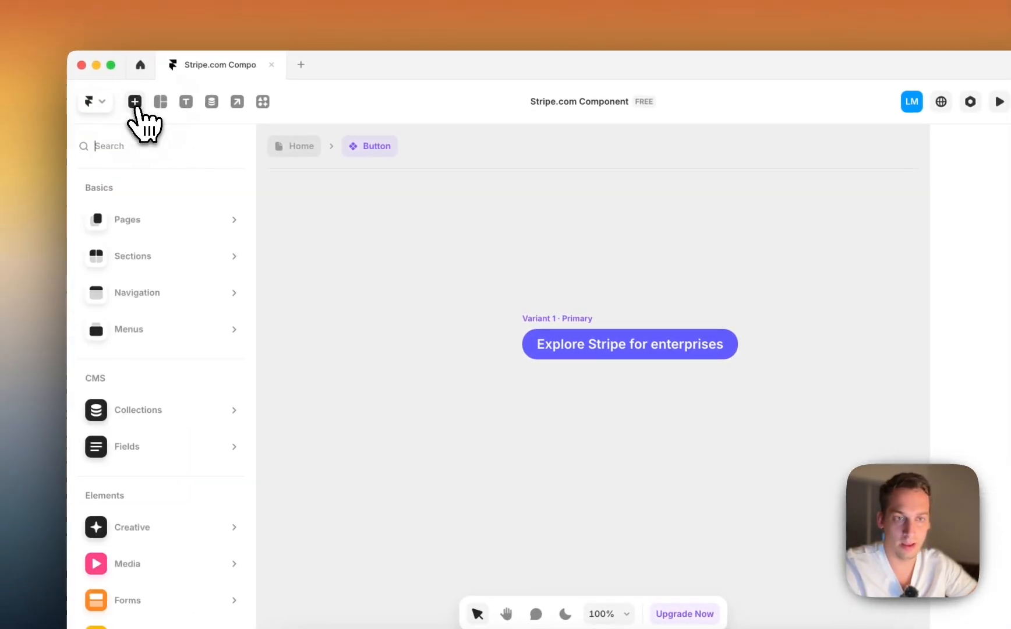
mouse_move(150, 334)
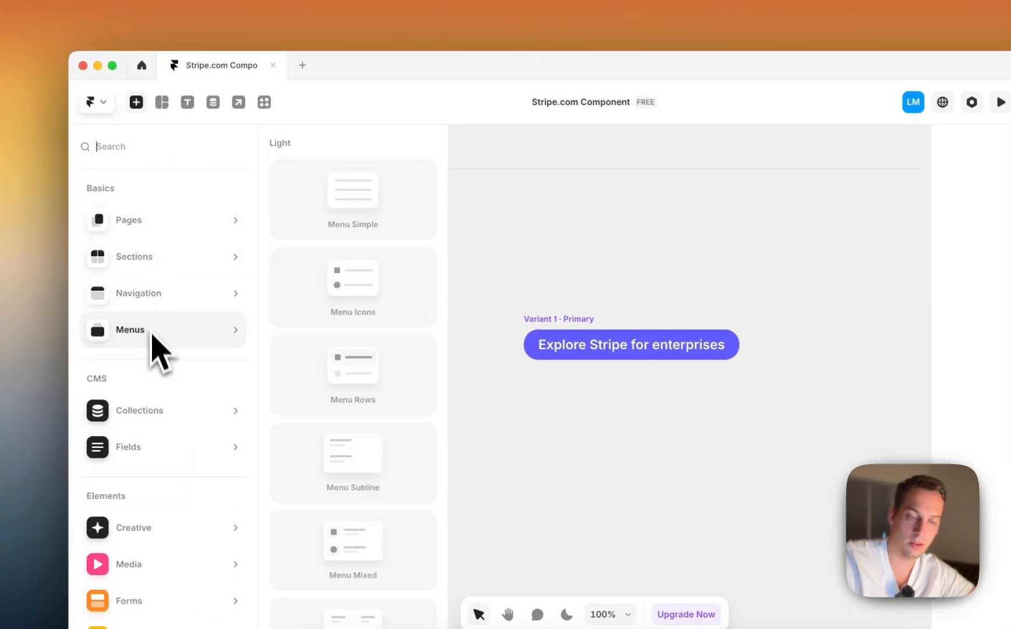
left_click(131, 156)
type("icon")
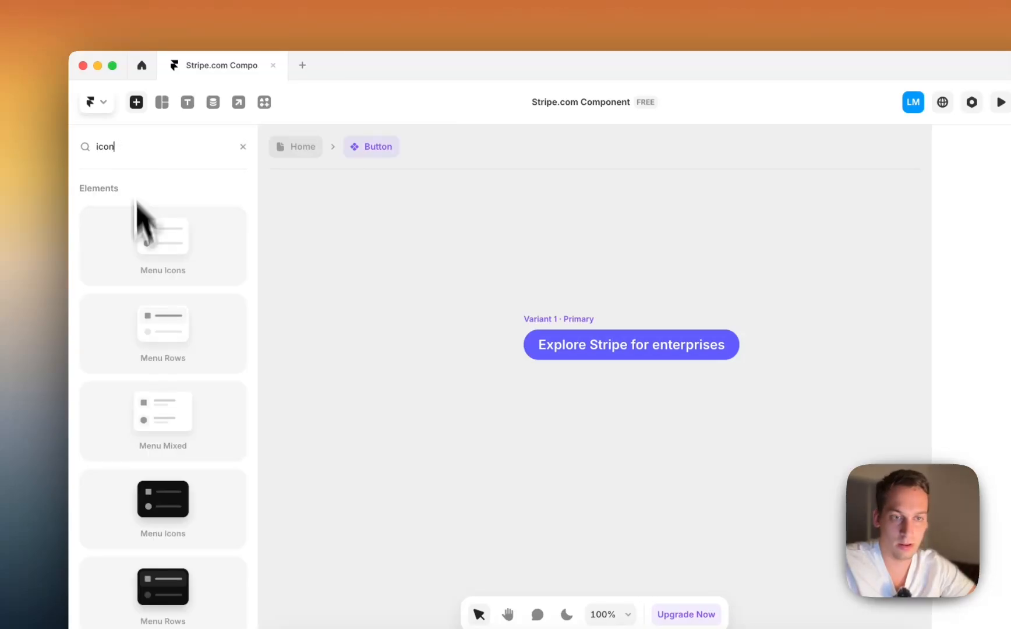
scroll(137, 262, "down", 5)
left_click_drag(124, 417, 440, 232)
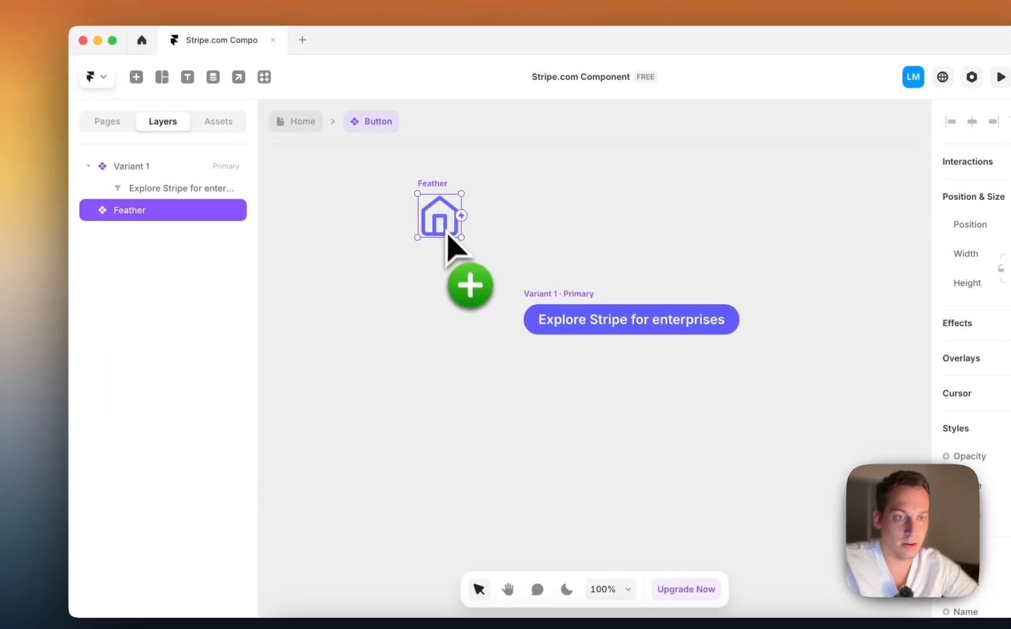
- Change the Feather icon from the house to Arrow-right
left_click(855, 415)
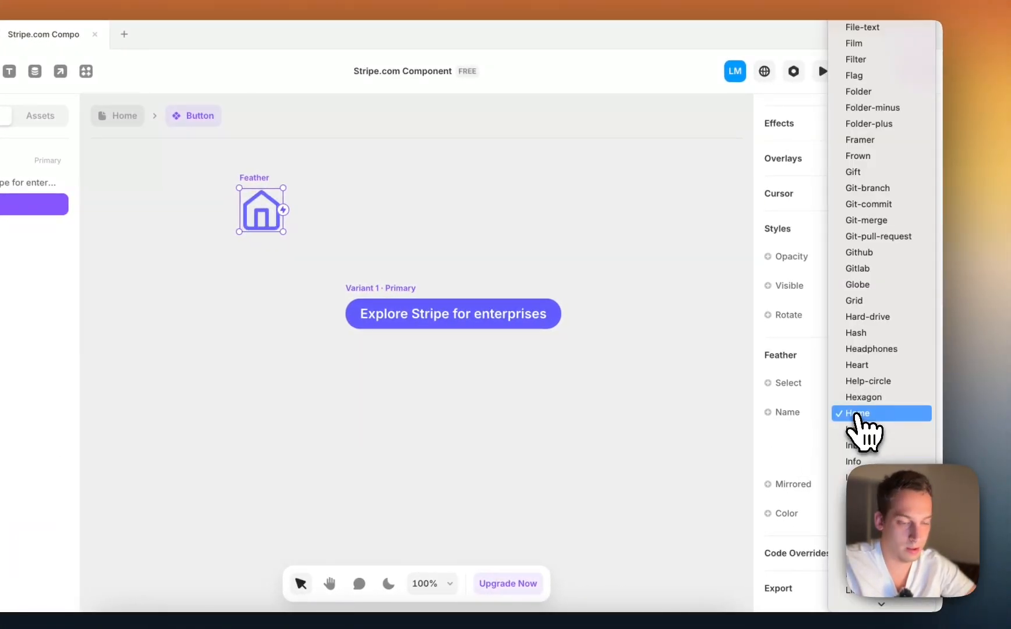
type("arrow")
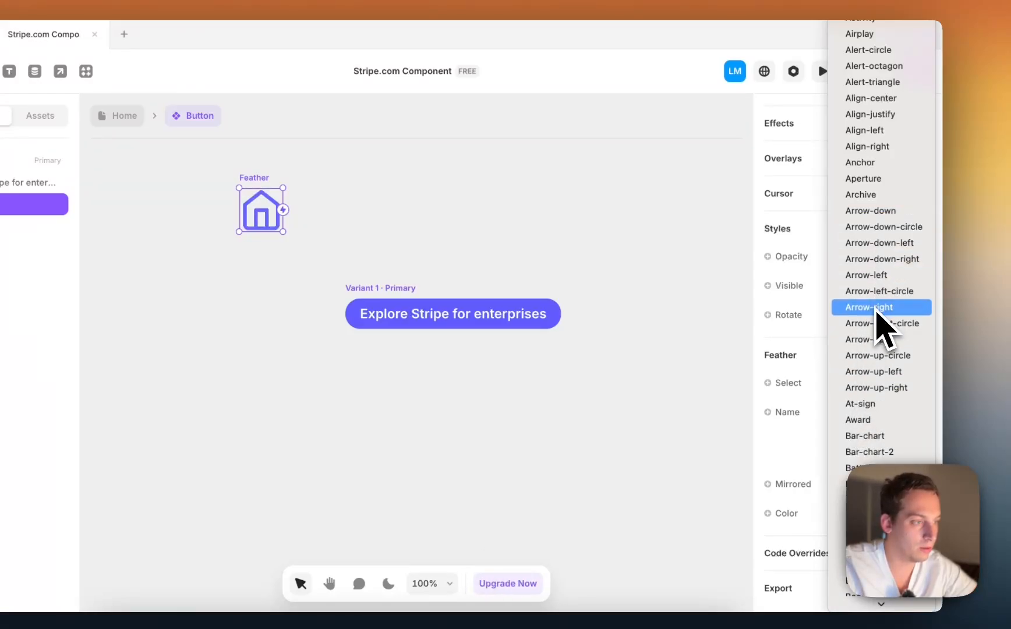
left_click(876, 310)
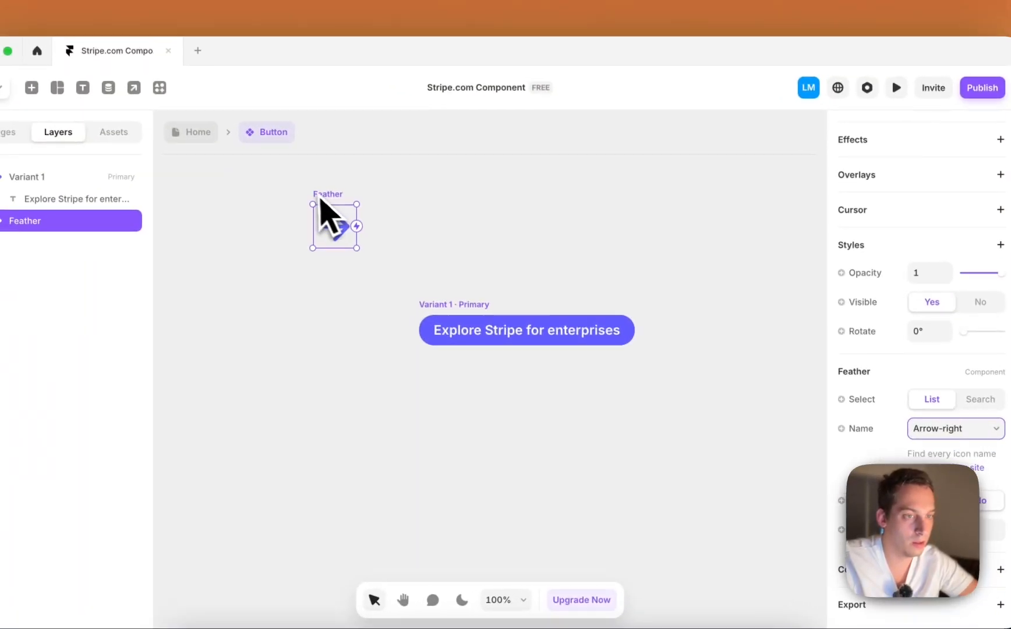
- Place the arrow icon inside the button's primary variant and set the variant's stack direction to horizontal
left_click_drag(320, 198, 626, 327)
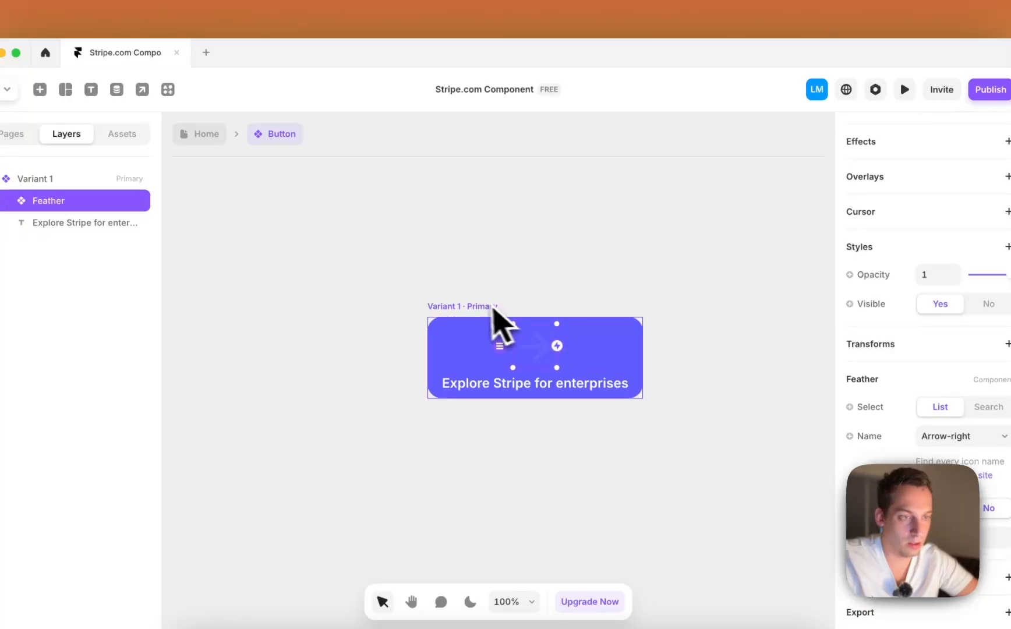
left_click(474, 320)
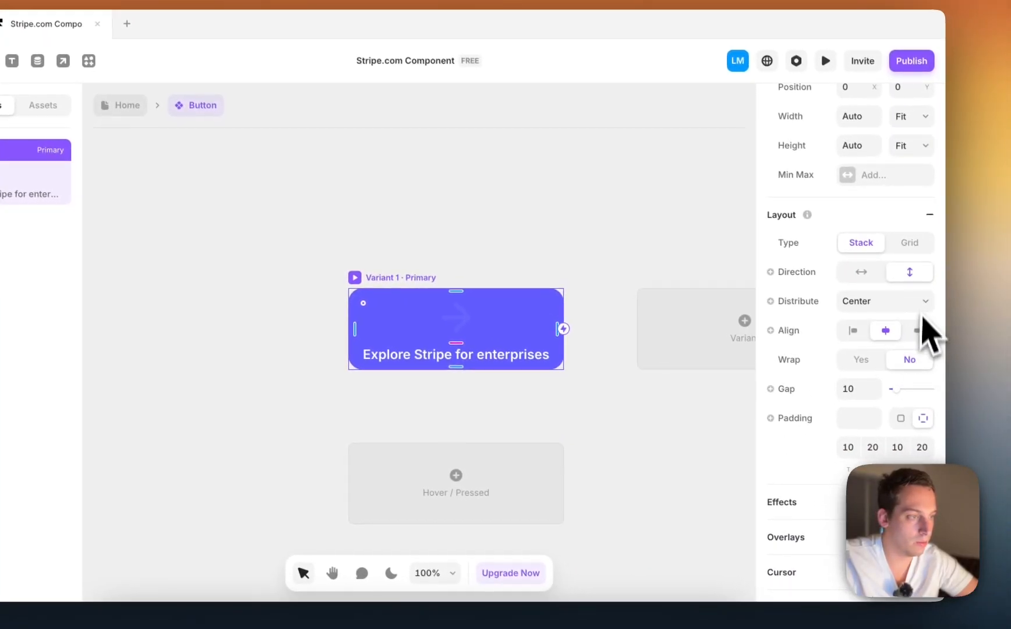
left_click(861, 271)
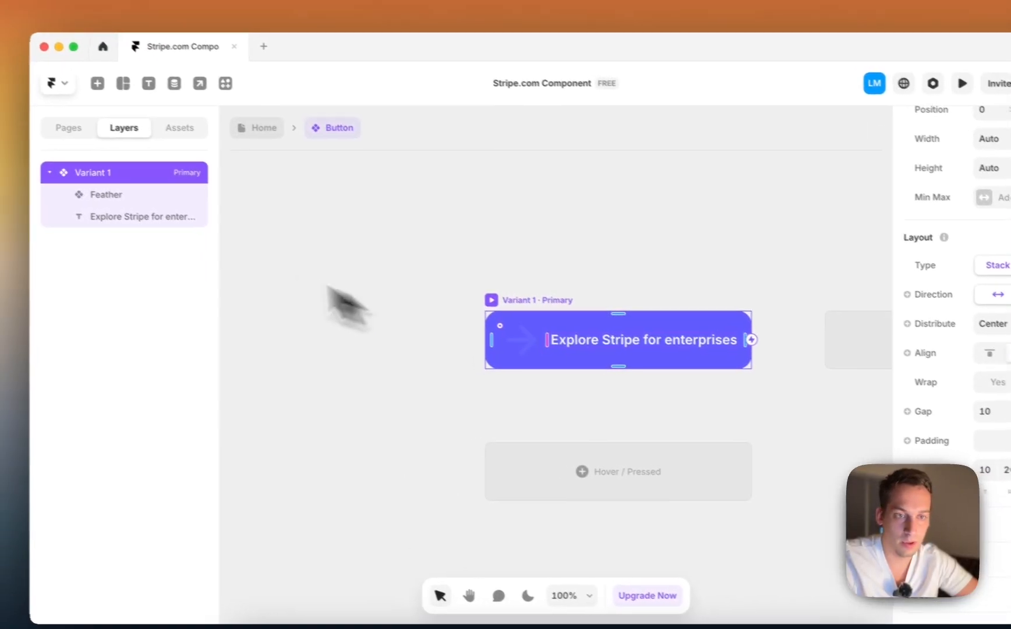
- Move the arrow icon after the text in the button's stack and set its size to 20 wide with proportions locked
mouse_move(117, 198)
left_mouse_down()
mouse_move(128, 218)
mouse_move(119, 220)
left_mouse_up()
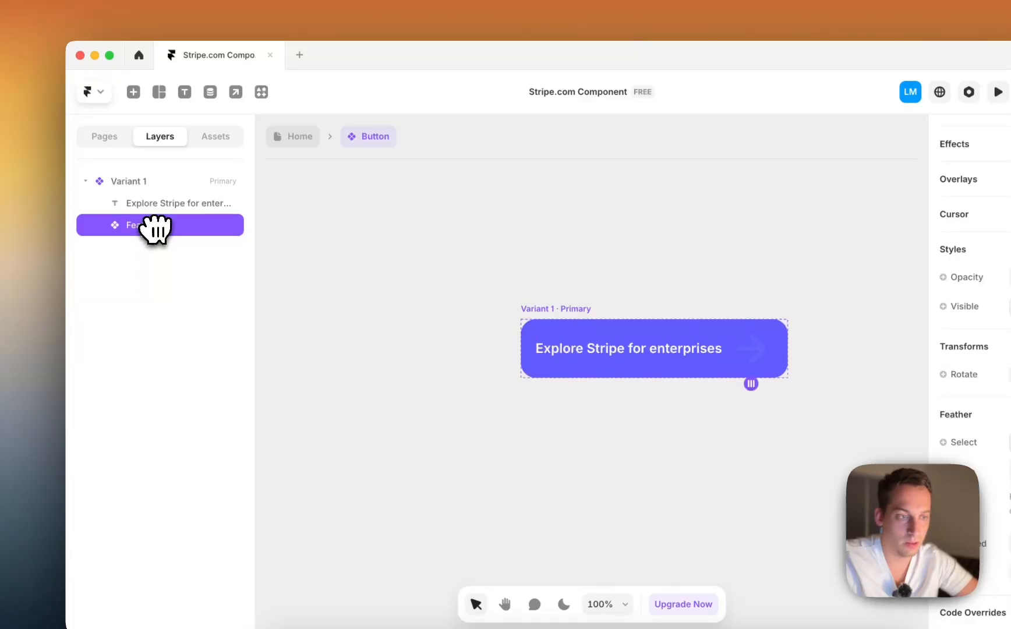
scroll(855, 230, "up", 5)
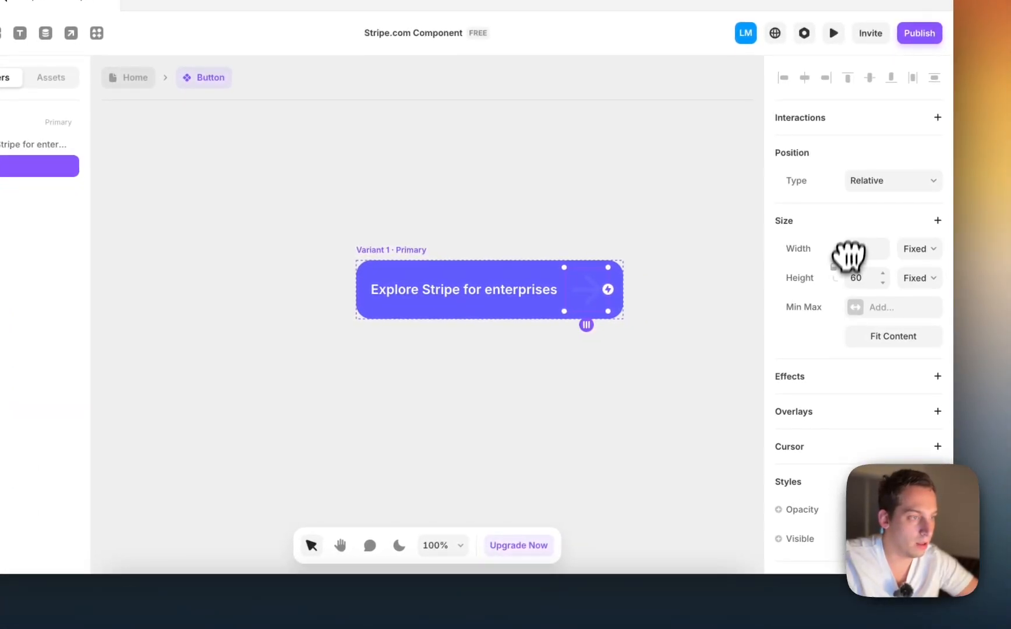
left_click(836, 269)
left_click(877, 234)
left_click(867, 243)
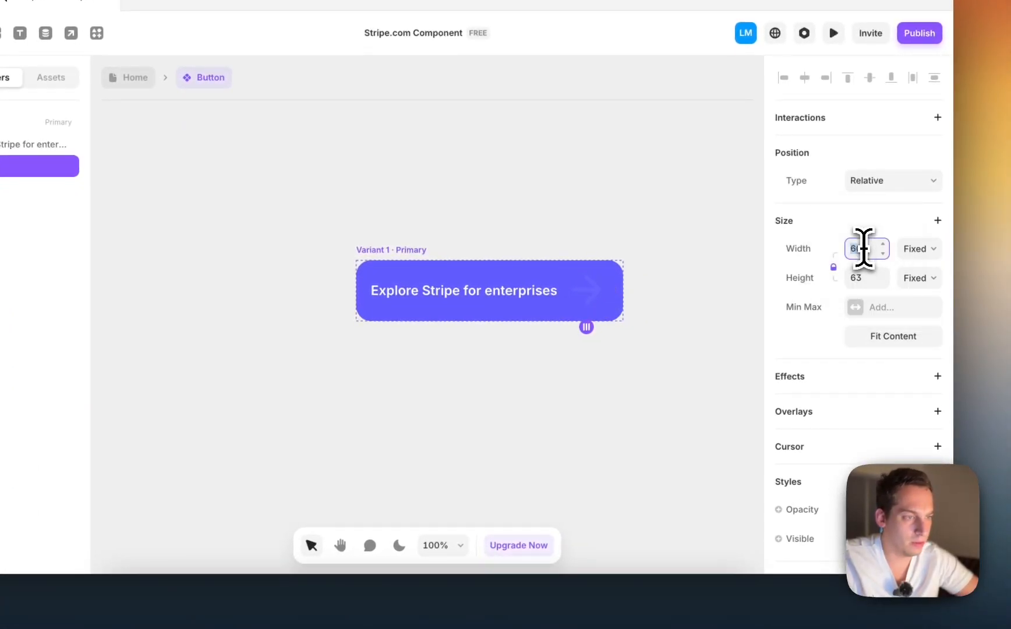
key("shift+Down")
key("shift+Down")
key("shift+Down")
key("shift+Down")
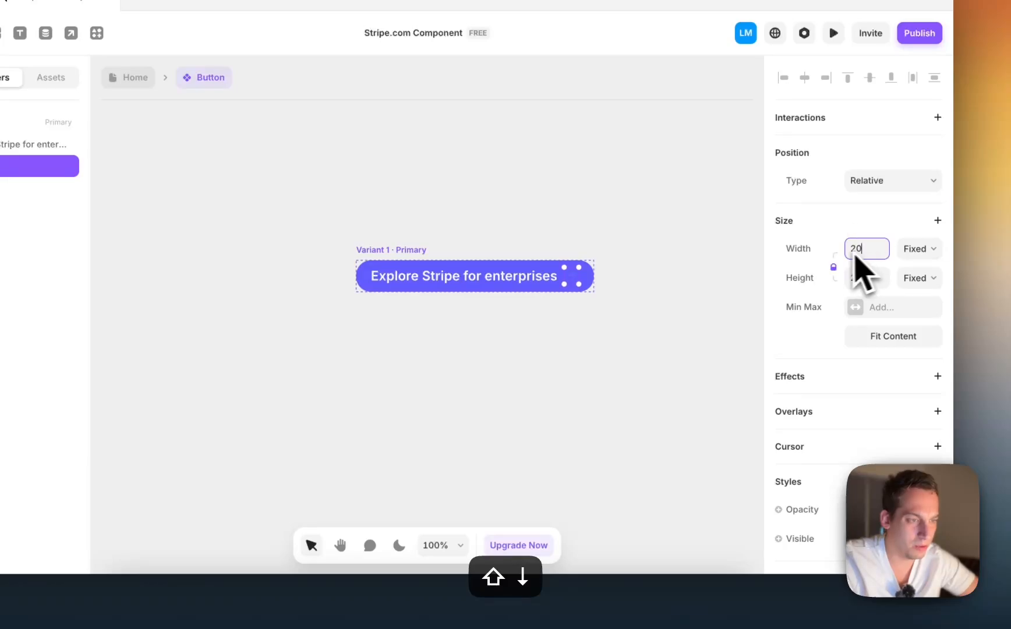
- Change the arrow icon's color to white
scroll(853, 273, "down", 5)
left_click(852, 475)
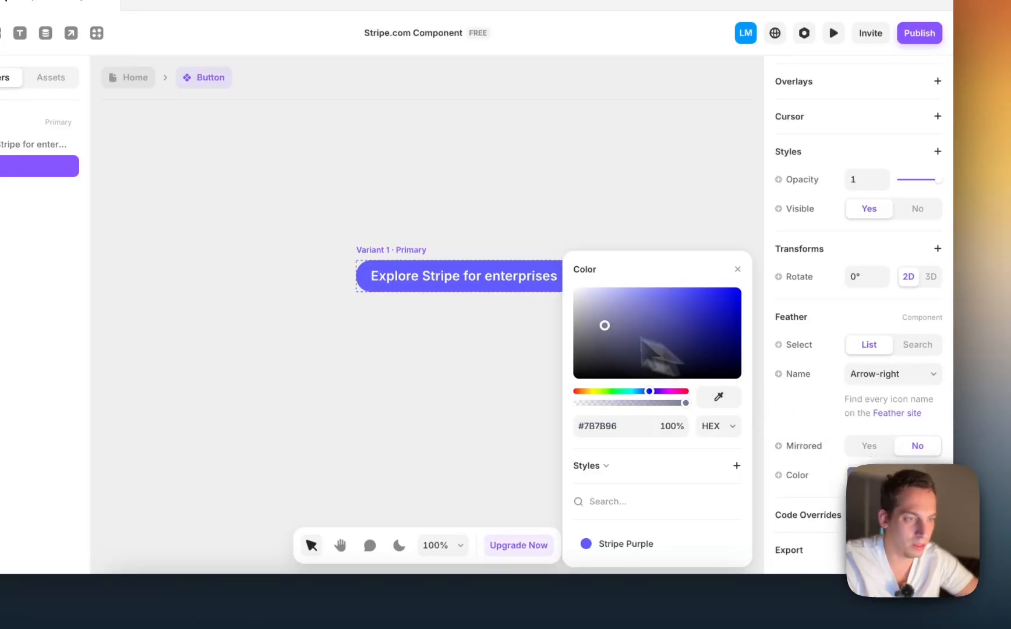
left_click(452, 222)
left_click(410, 250)
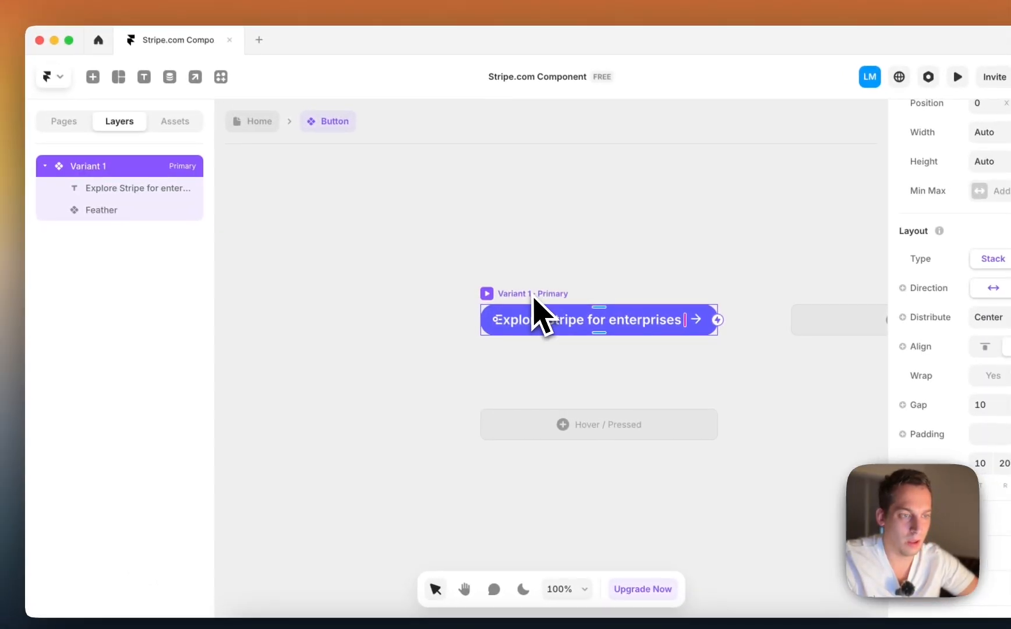
left_click(336, 216)
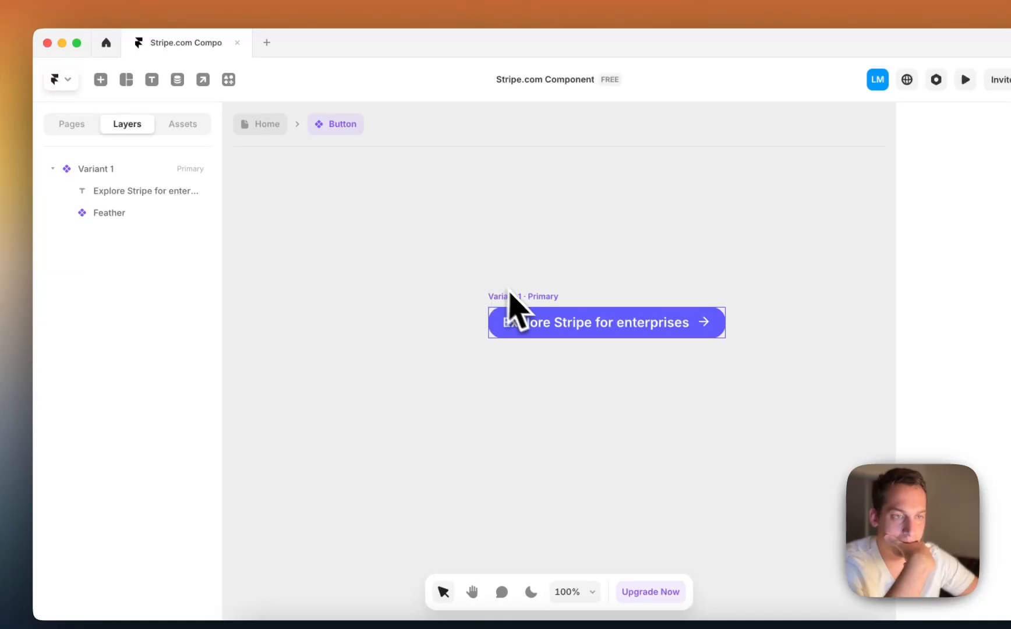
- Switch to stripe.com in the browser to examine the original "Explore Stripe for enterprises" button, and return to Framer
left_click(338, 616)
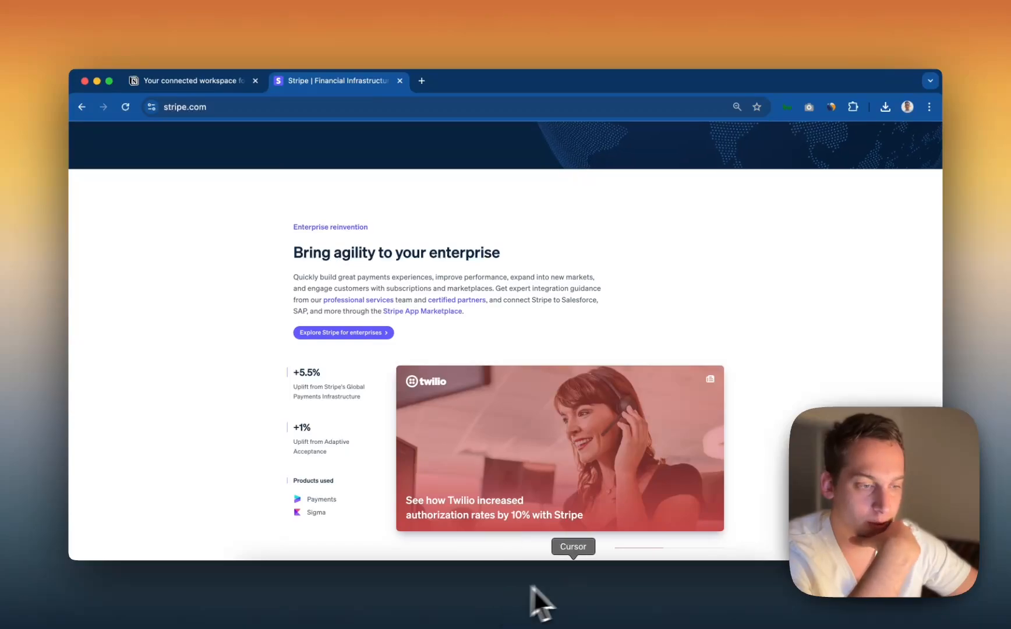
left_click(550, 603)
- Rename the primary variant to Main and add a Hover variant to it
left_click(460, 274)
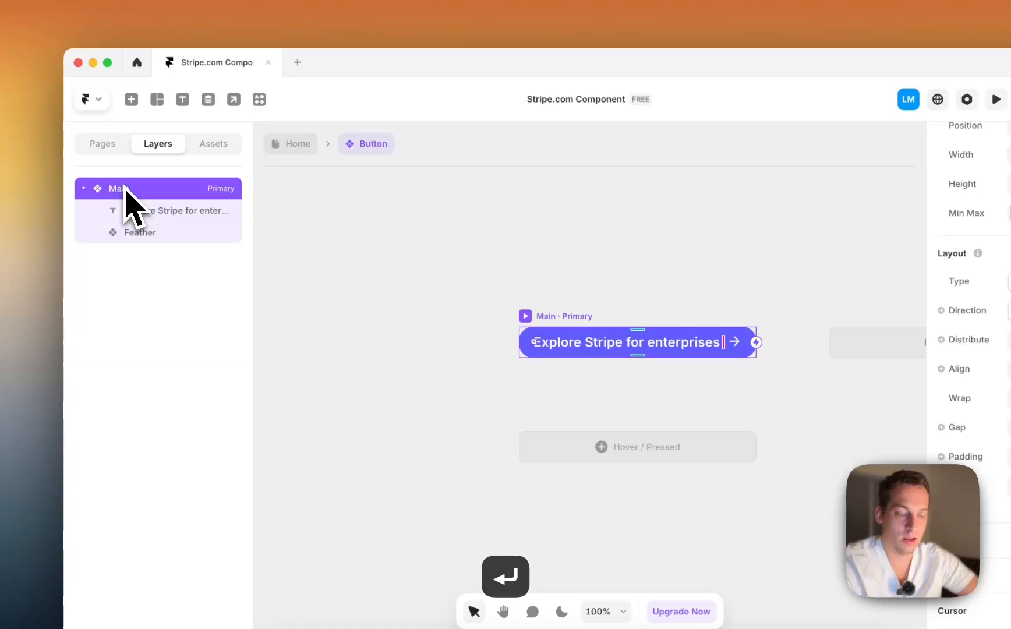
scroll(443, 329, "down", 6)
left_click(600, 270)
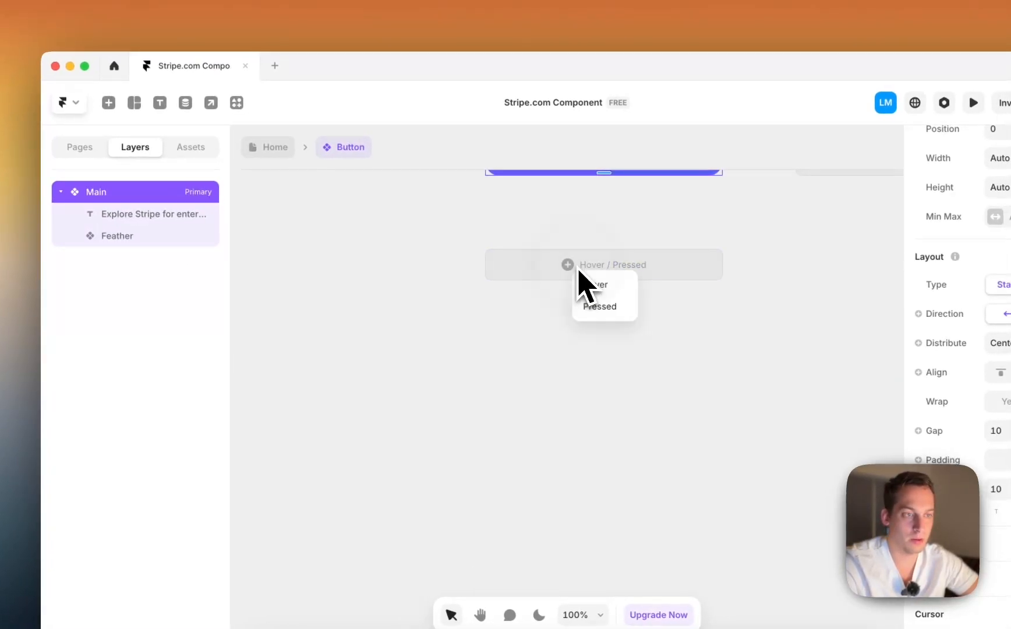
left_click(603, 292)
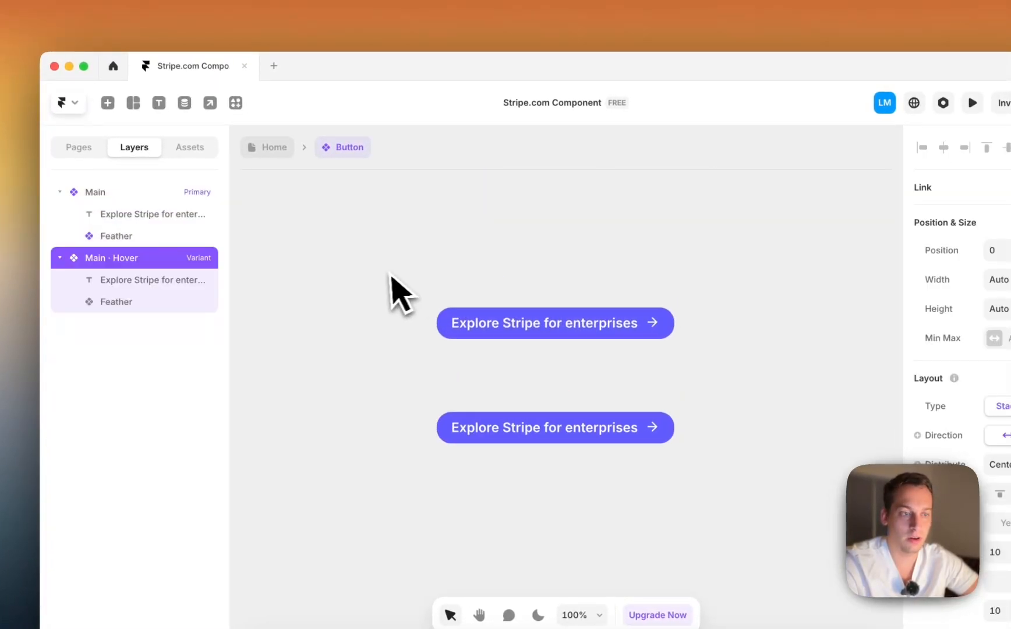
- Set the fill of the Main hover variant to black
scroll(384, 271, "down", 2)
scroll(391, 286, "down", 2)
left_click(415, 334)
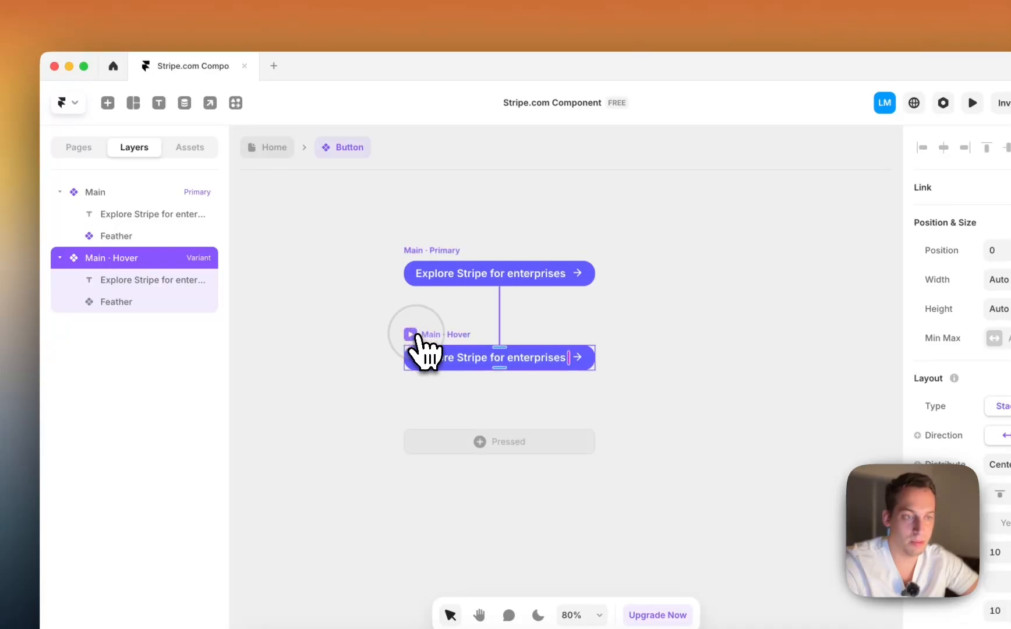
left_click(60, 102)
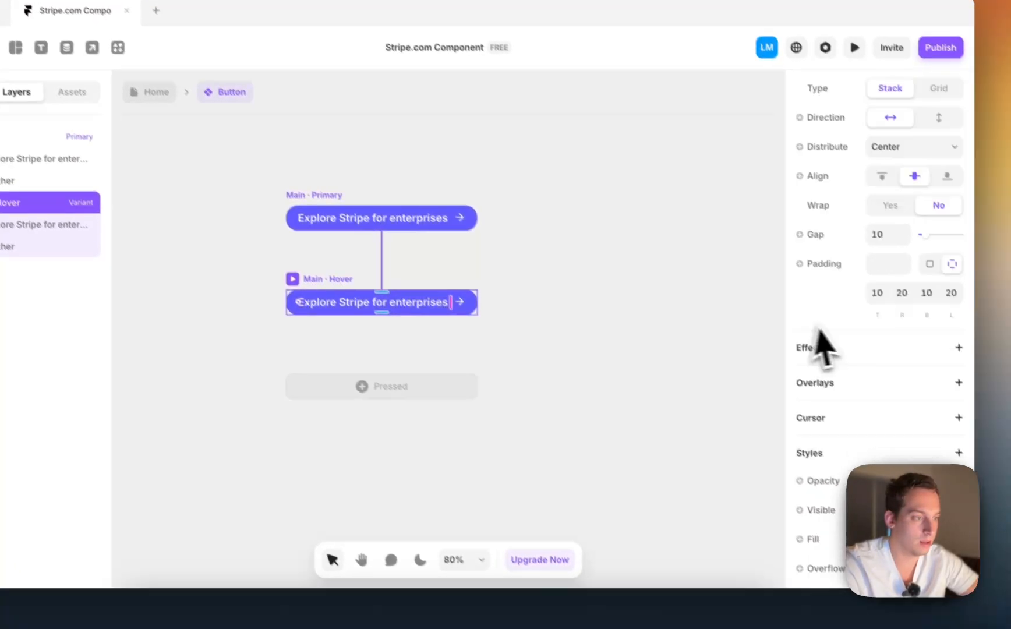
scroll(821, 329, "down", 4)
left_click(881, 306)
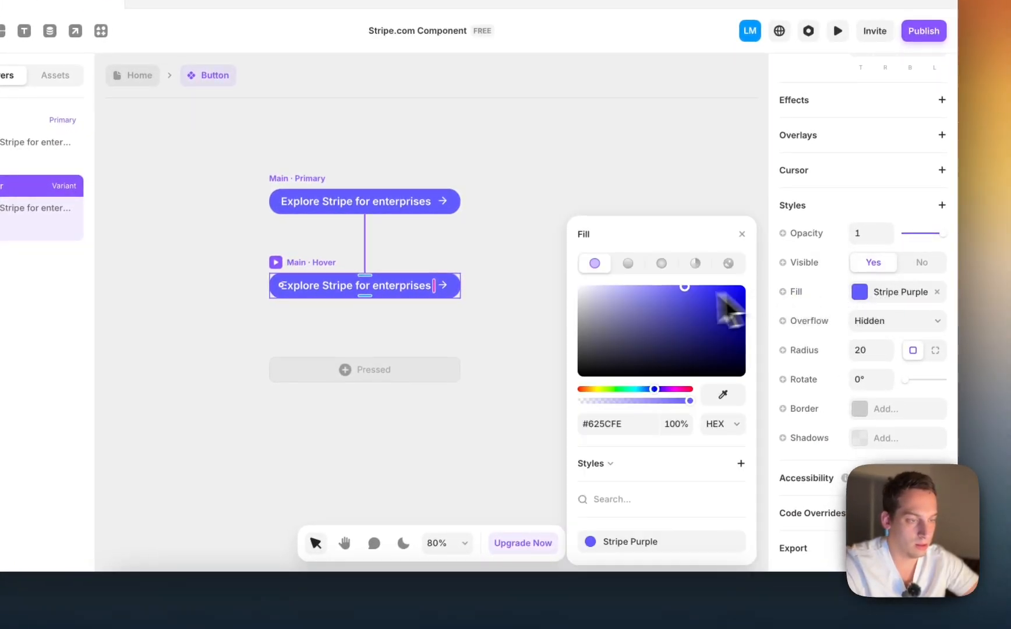
left_click_drag(734, 312, 435, 568)
left_click(489, 367)
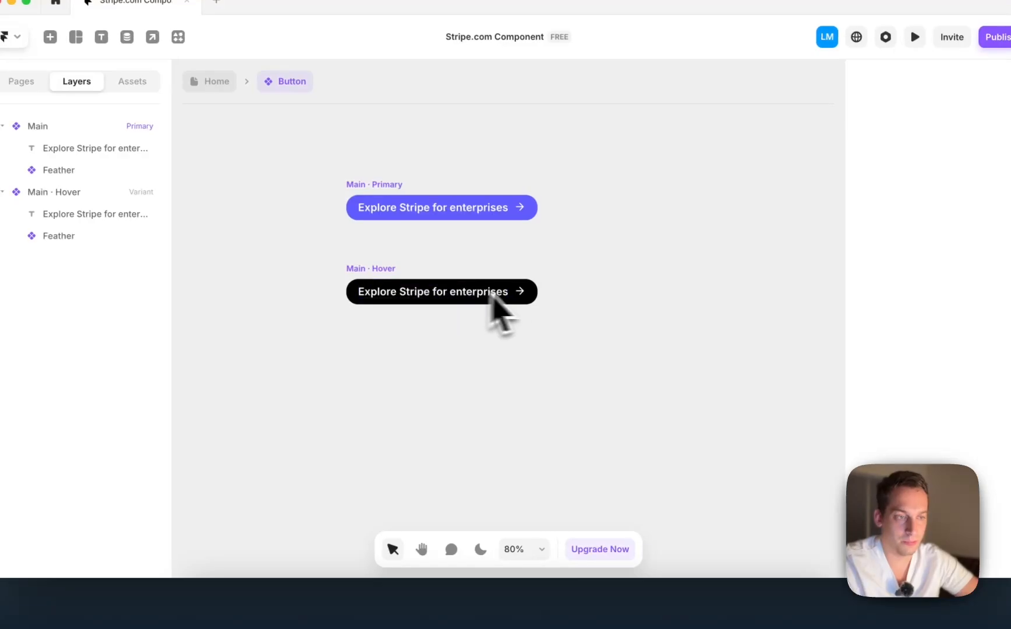
- Examine the primary variant's arrow icon up close and look through the layout tools and button variables for a drawing option
left_click(521, 207)
scroll(521, 207, "up", 5)
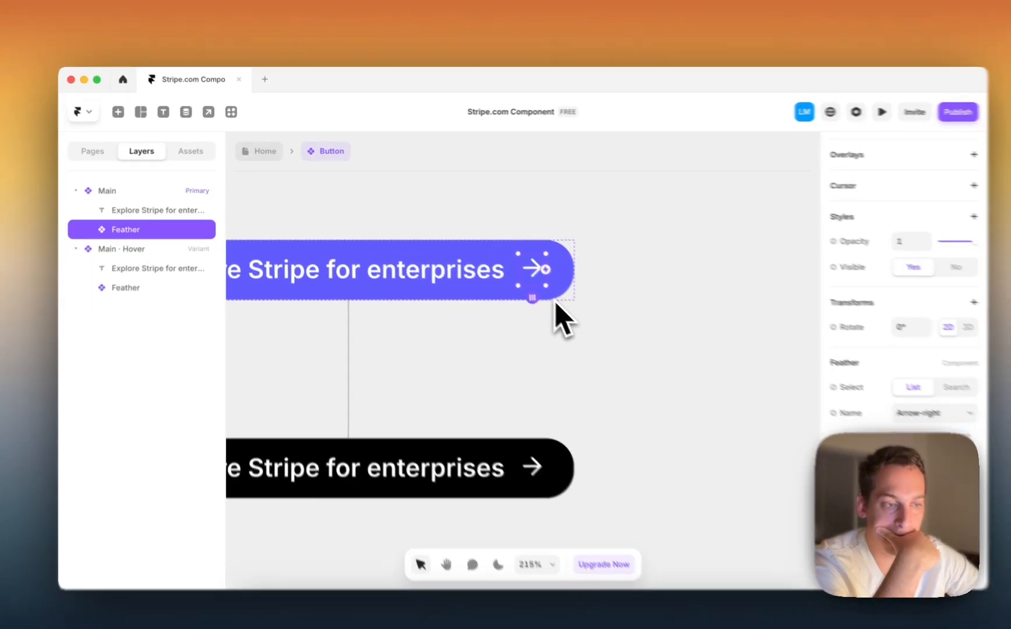
left_click(545, 319)
scroll(546, 316, "up", 3)
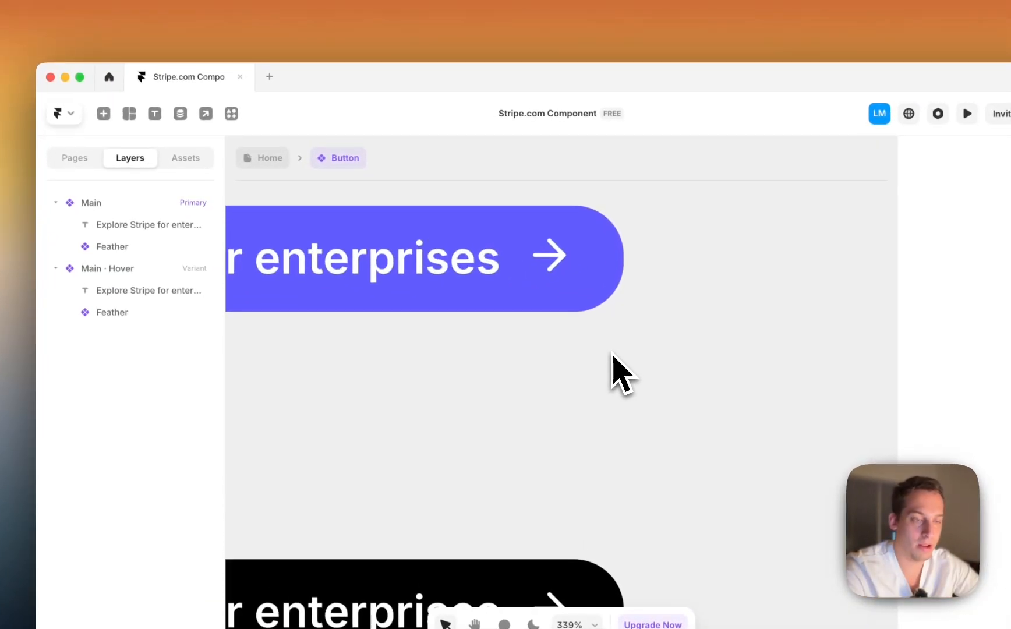
left_click(133, 114)
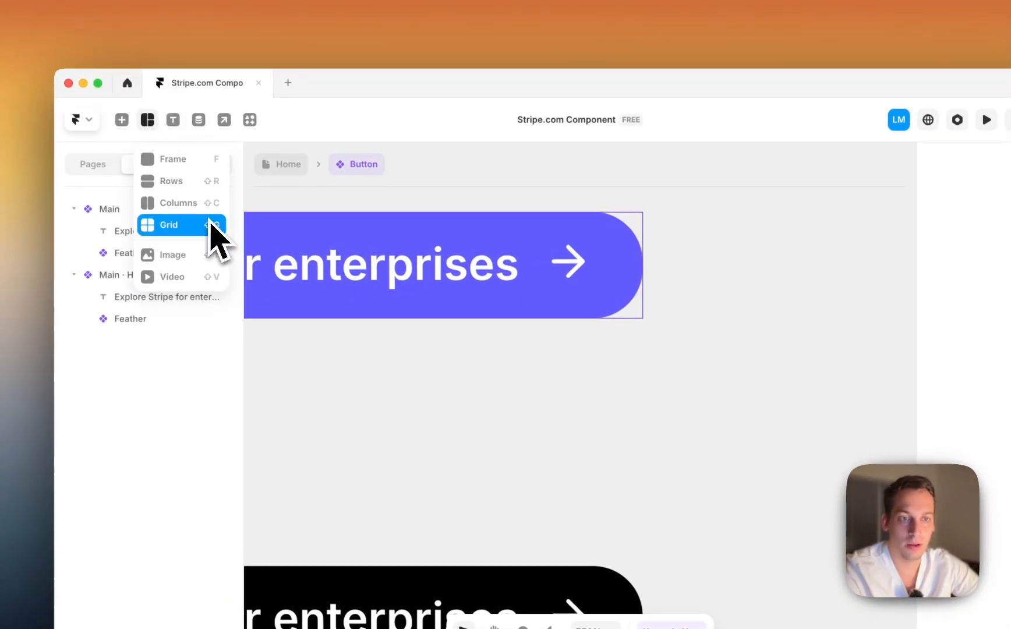
left_click(174, 122)
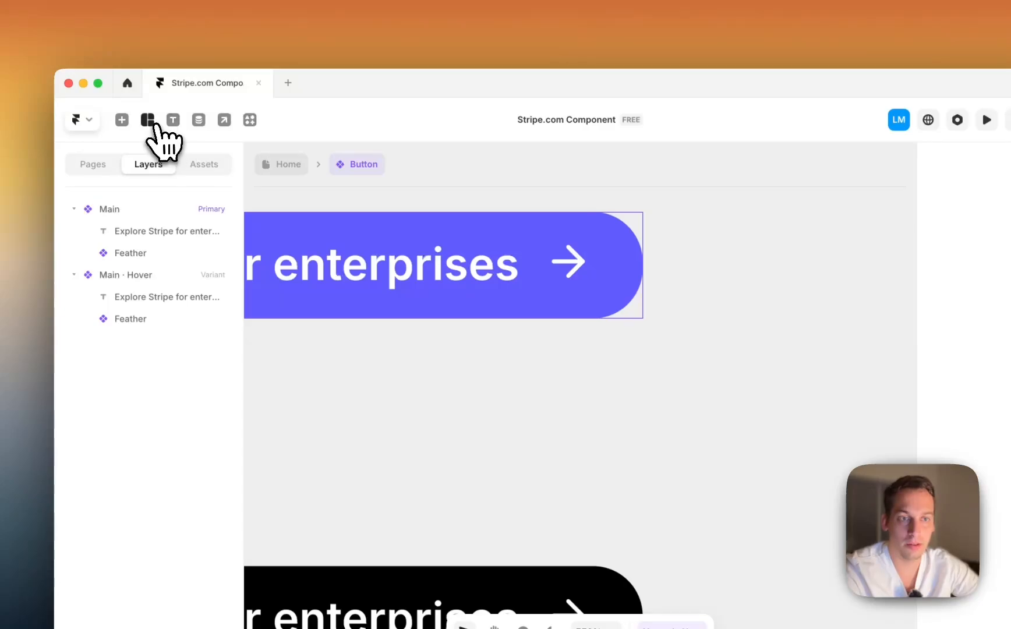
left_click(224, 120)
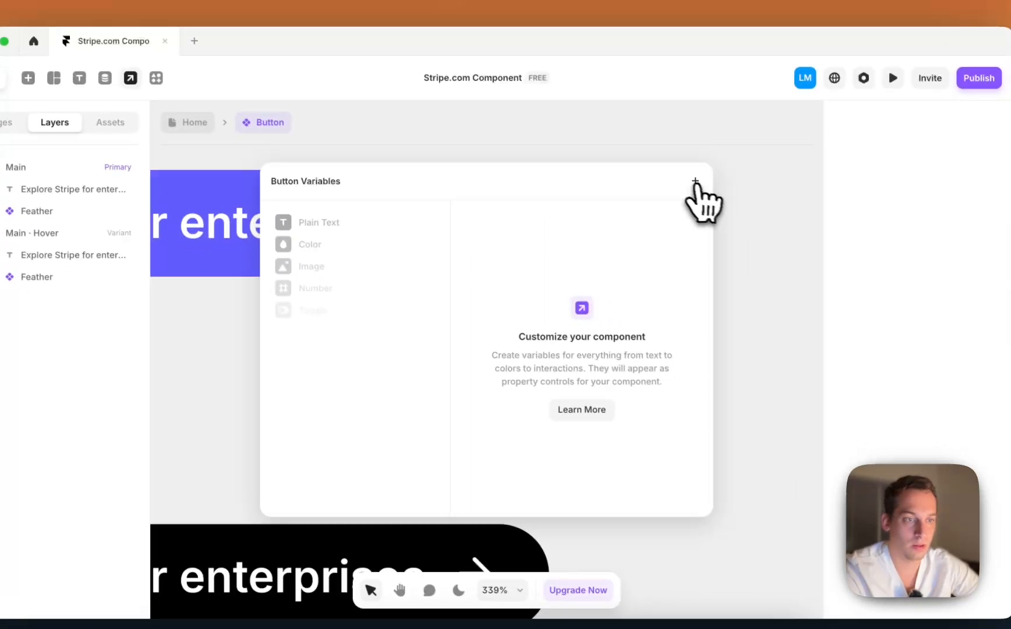
left_click(789, 194)
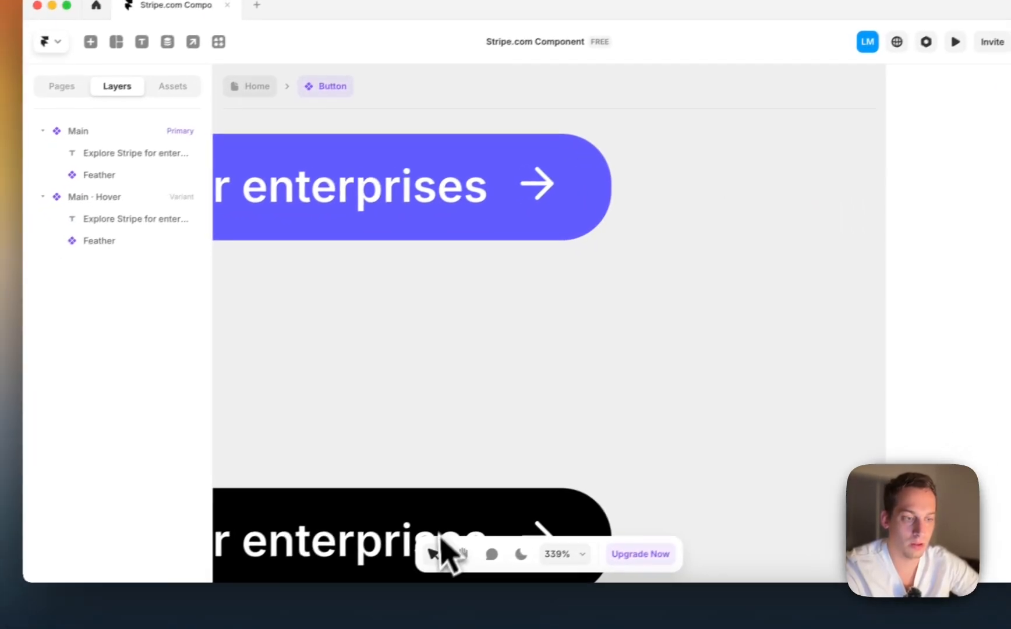
left_click(116, 42)
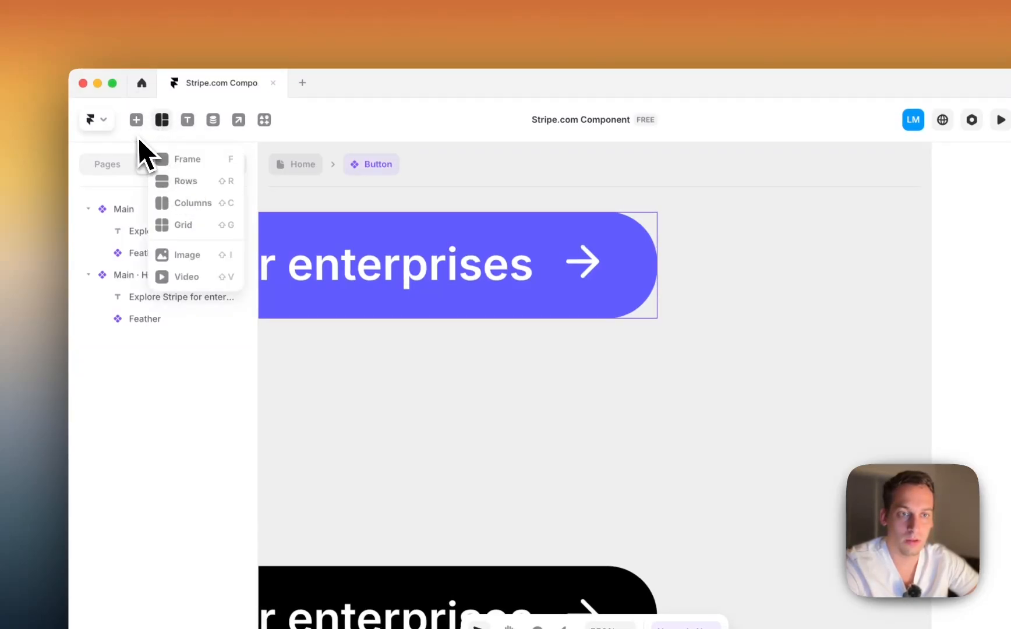
- Search the insertable elements for "vecto" and clear the search
left_click(135, 119)
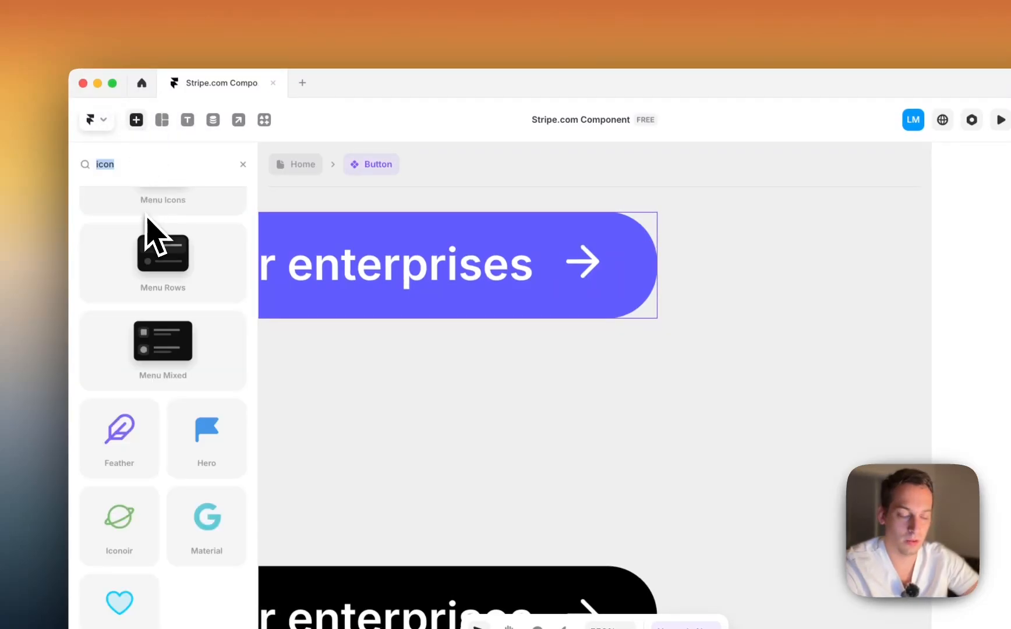
type("vecto")
key("BackSpace")
key("BackSpace")
key("BackSpace")
key("BackSpace")
key("BackSpace")
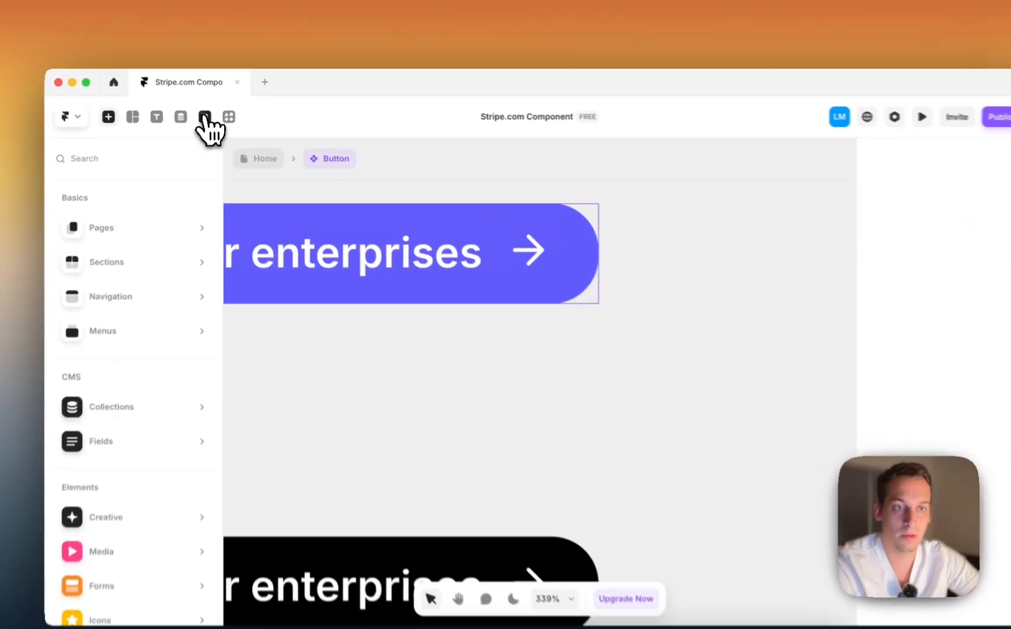
- Look through the button's variable types and the insertable element categories for a vector drawing tool
left_click(204, 116)
left_click(734, 214)
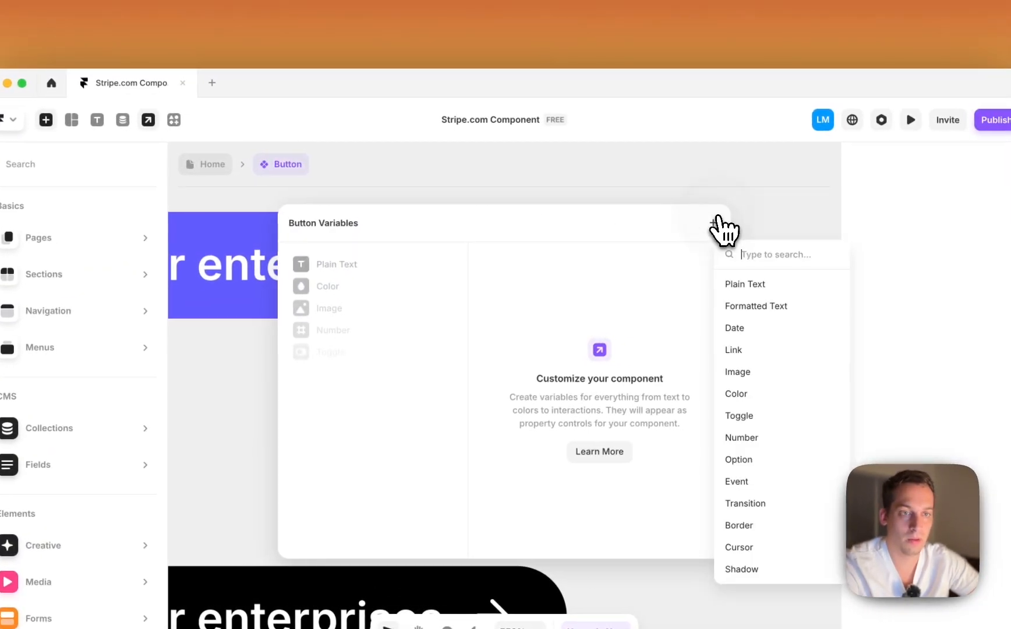
left_click(665, 173)
left_click(665, 173)
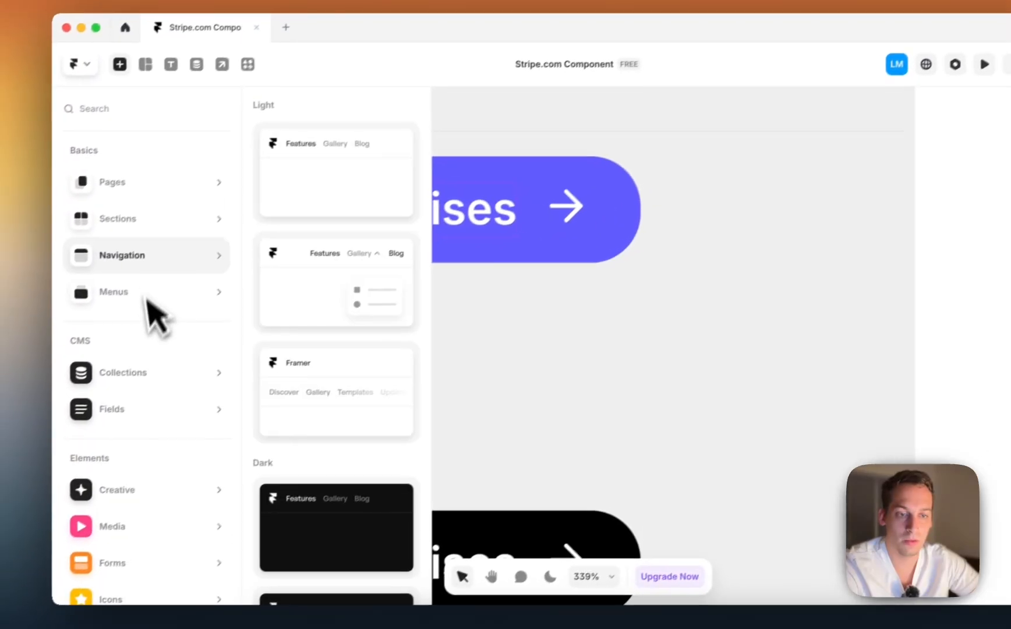
scroll(169, 513, "down", 3)
mouse_move(181, 492)
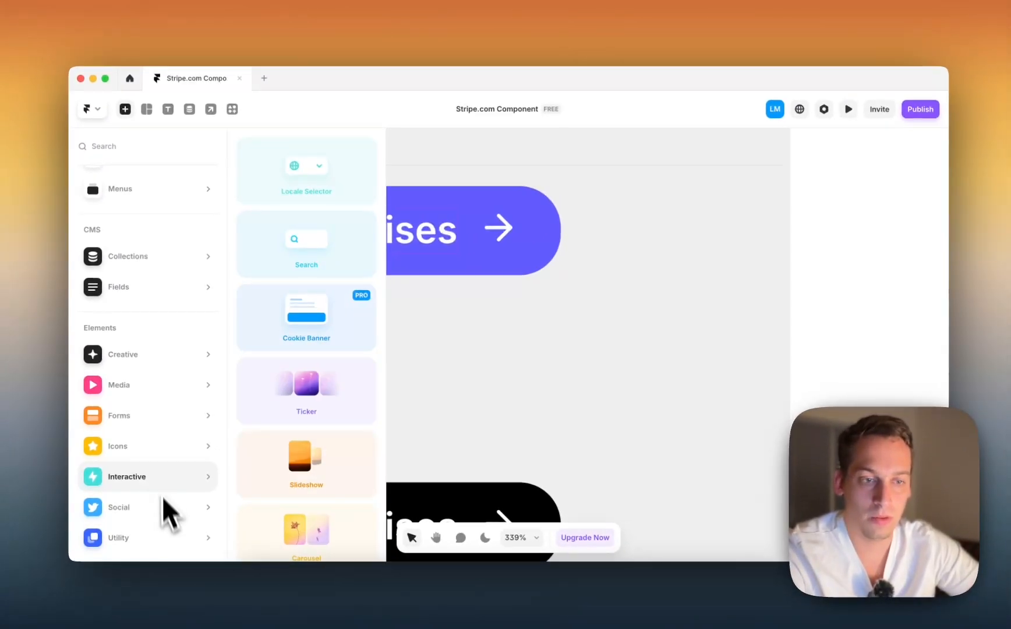
left_click(448, 338)
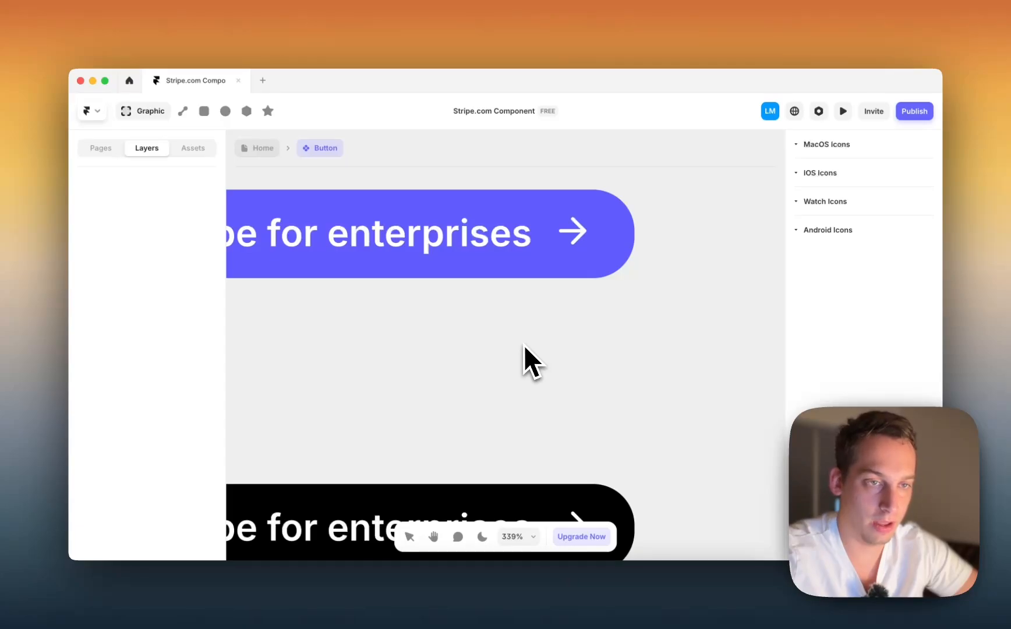
- Draw a 20 × 20 Graphic frame on the empty canvas between the primary and hover variants
key("v")
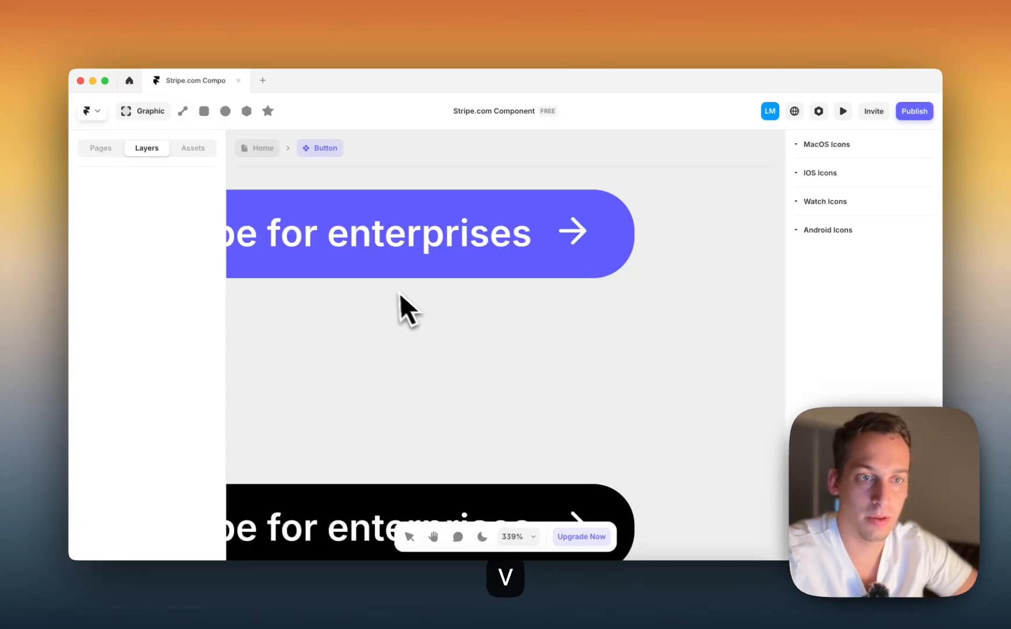
key("g")
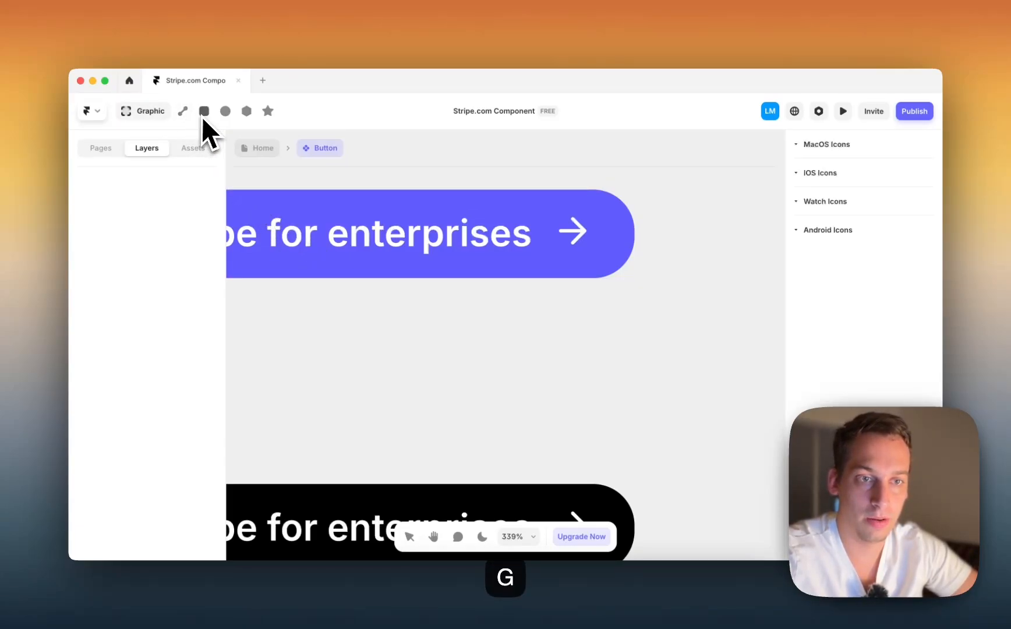
left_click_drag(476, 340, 516, 375)
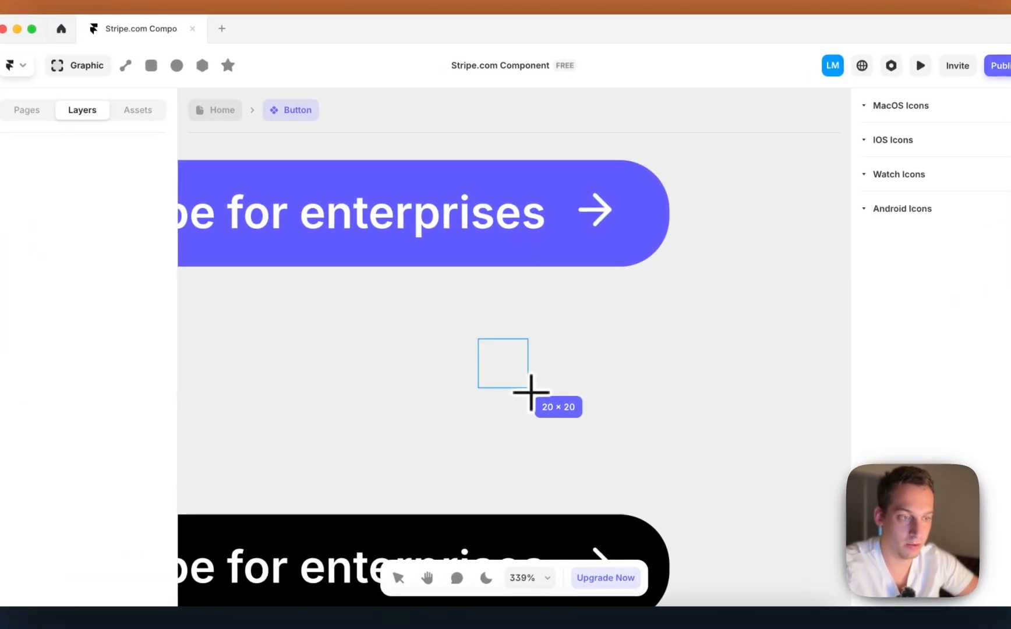
left_click_drag(531, 392, 531, 392)
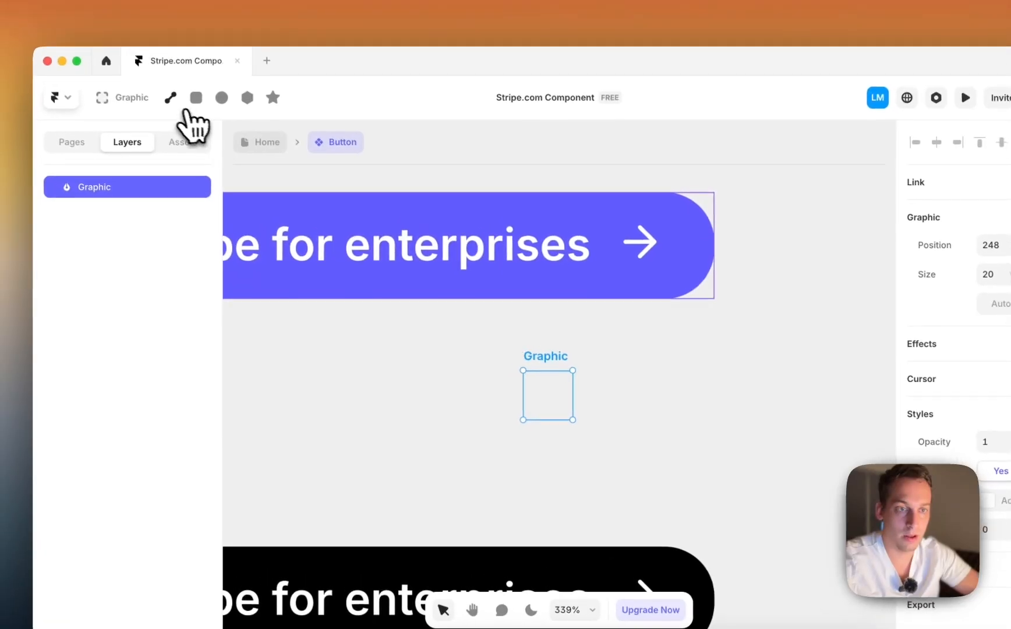
- Draw an open path inside the Graphic frame with a horizontal arrow shaft and an upper diagonal arrowhead stroke
left_click(125, 65)
scroll(531, 410, "up", 5)
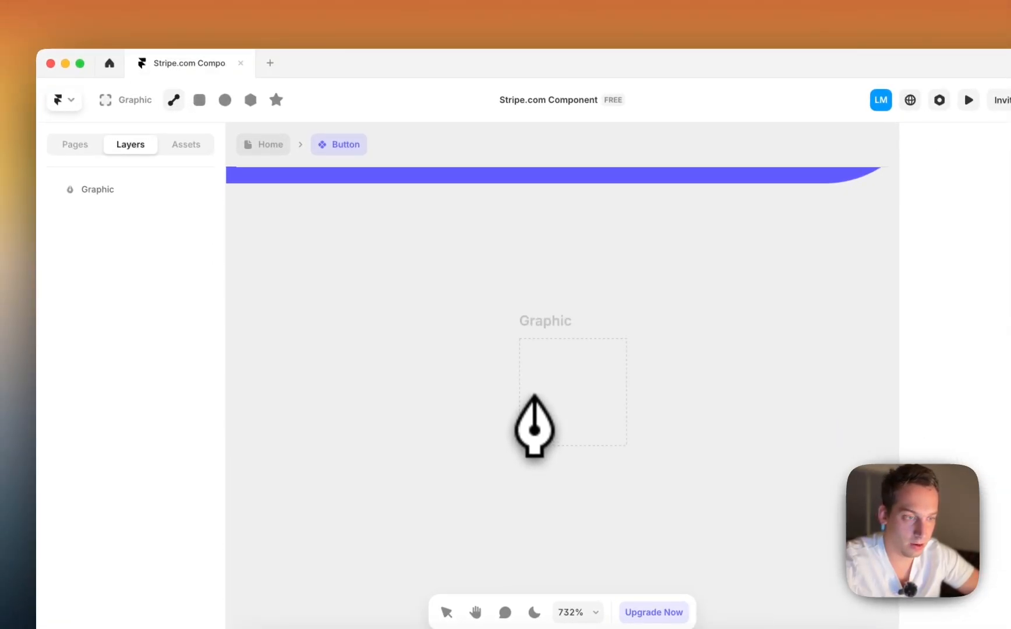
left_click(532, 392)
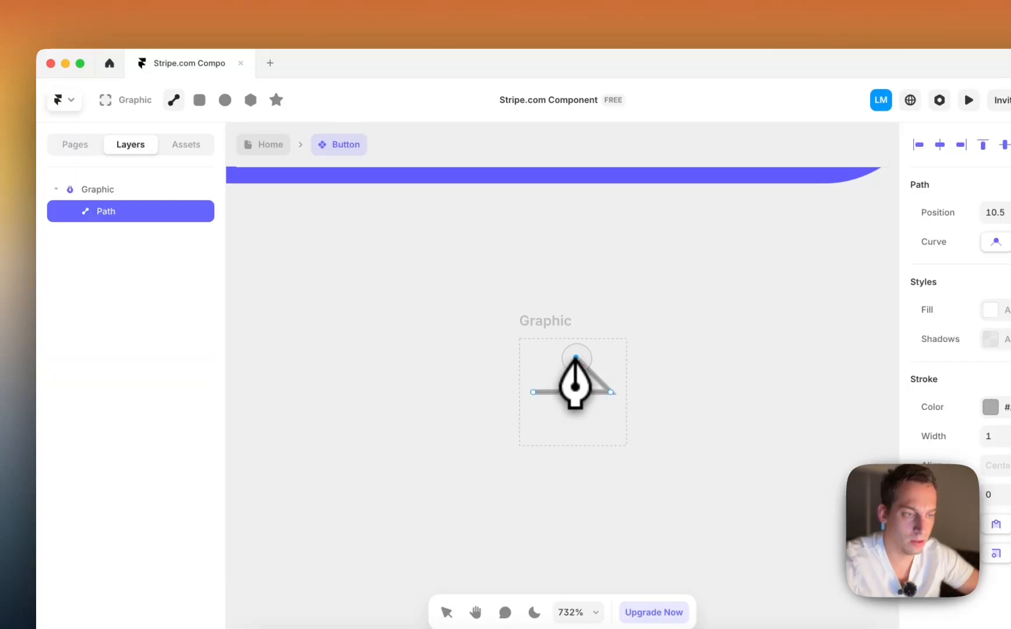
key("c")
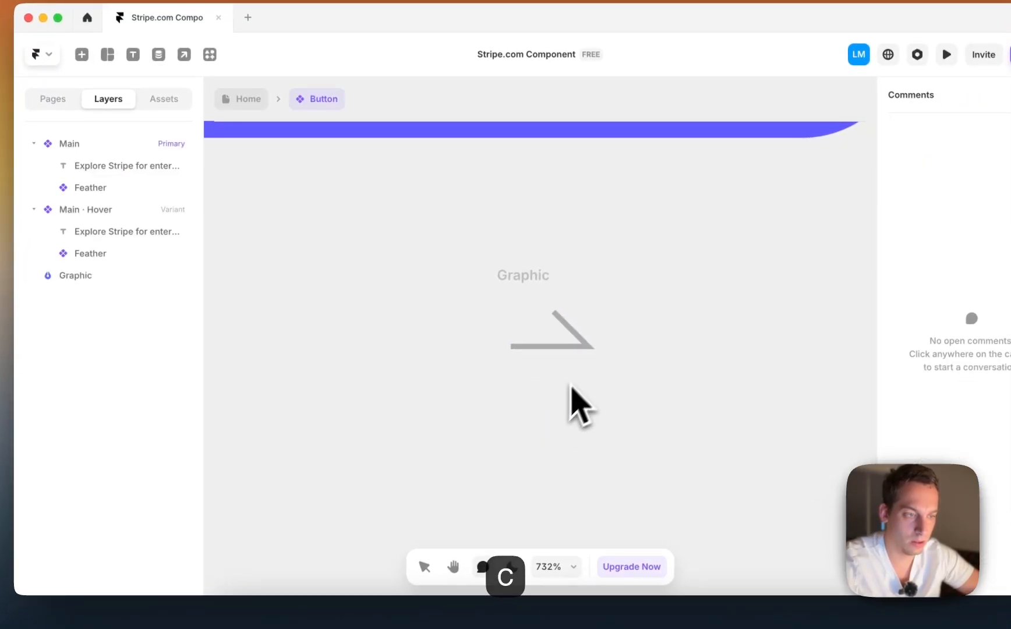
key("v")
left_click(624, 522)
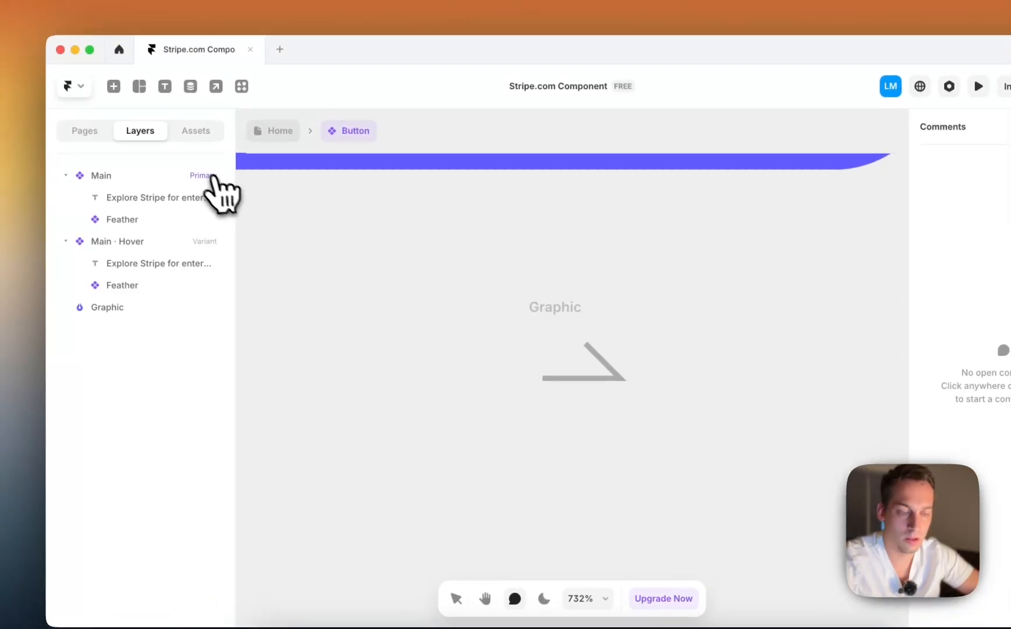
key("v")
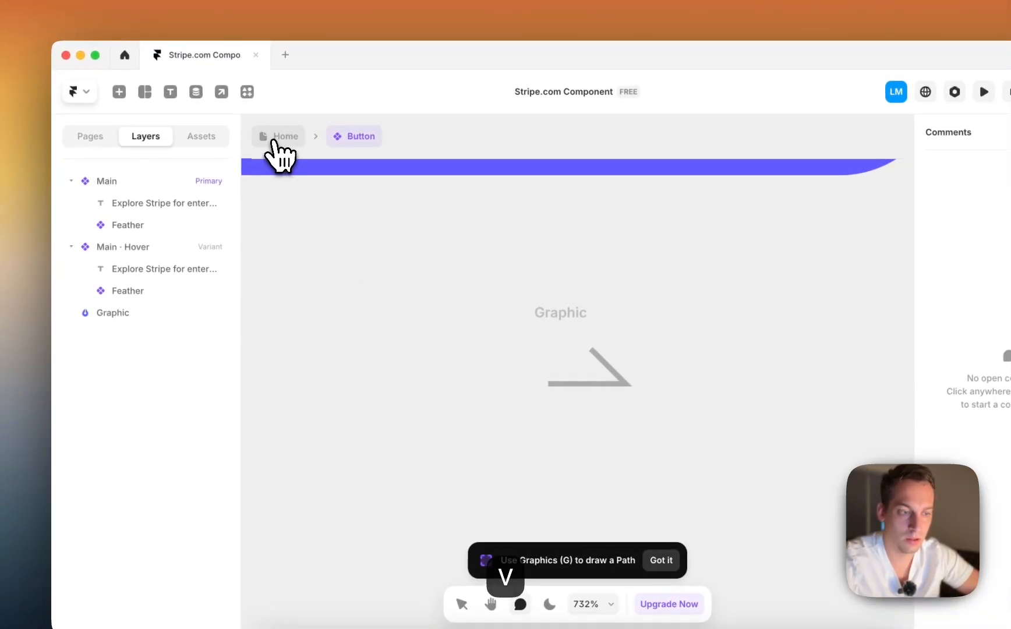
left_click(277, 138)
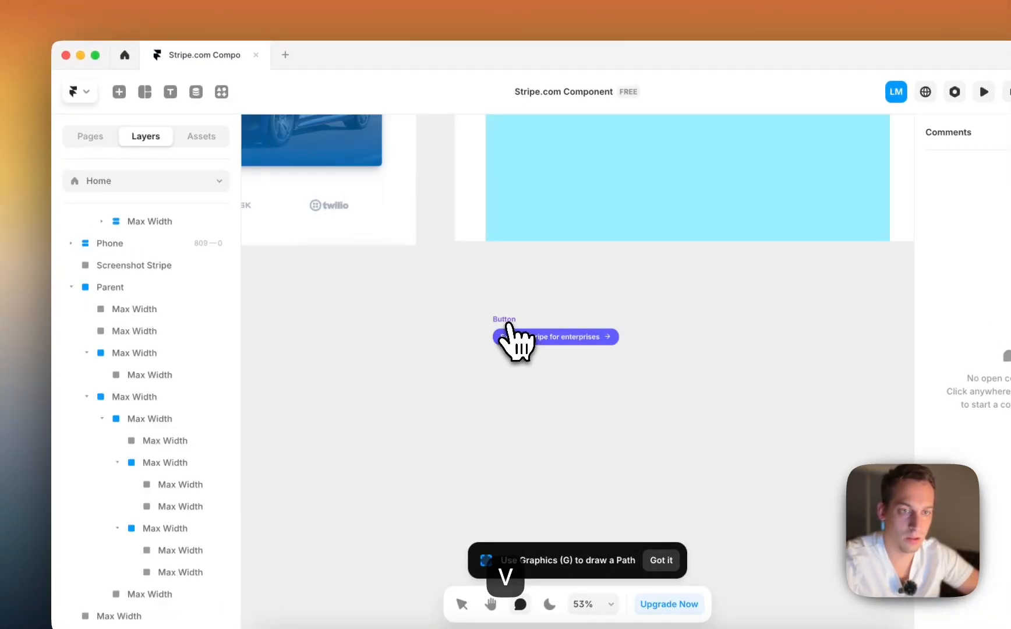
key("g")
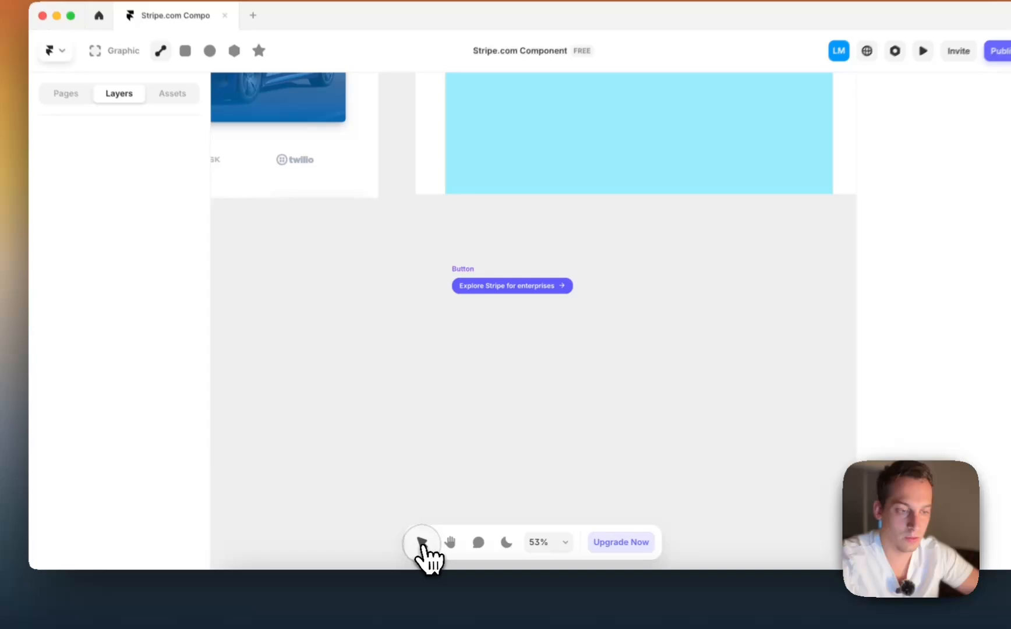
left_click(473, 286)
double_click(485, 286)
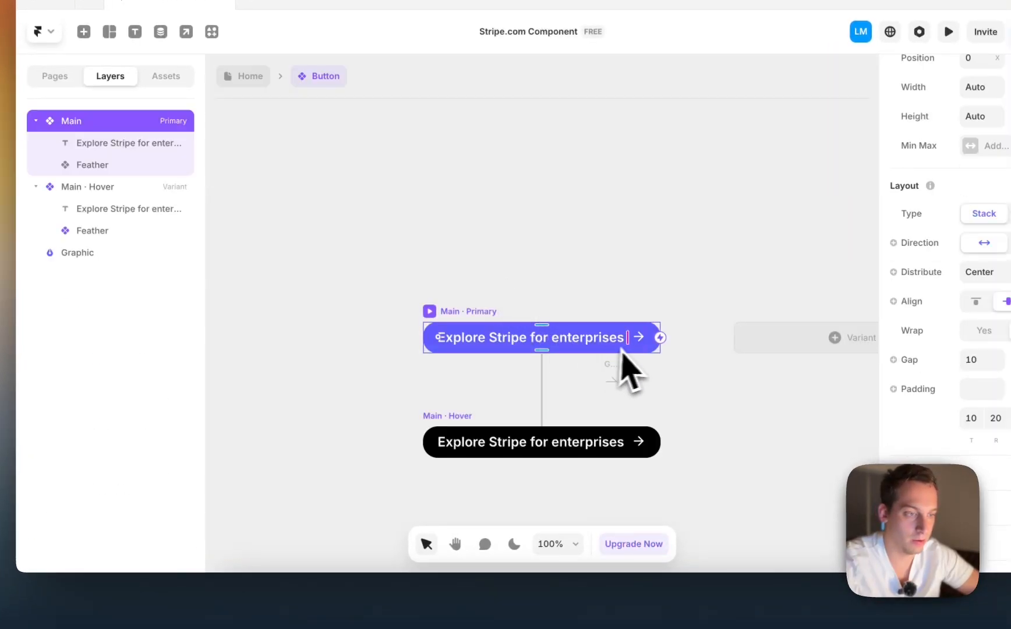
- Reopen the arrow path in the Graphic frame for point editing and select its tip point
left_click(611, 386)
double_click(611, 387)
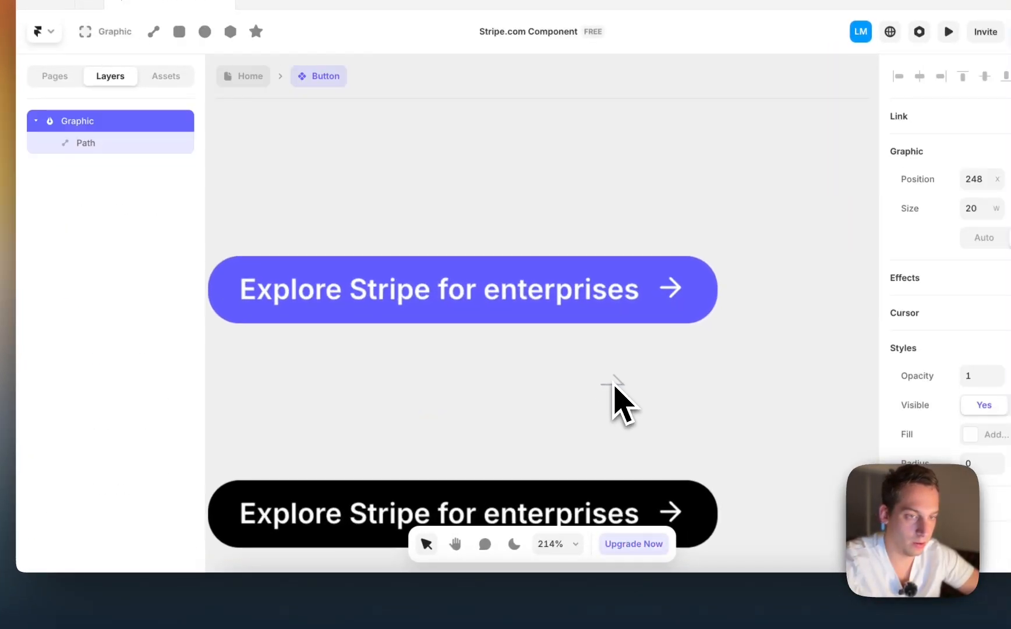
scroll(644, 407, "up", 5)
double_click(603, 366)
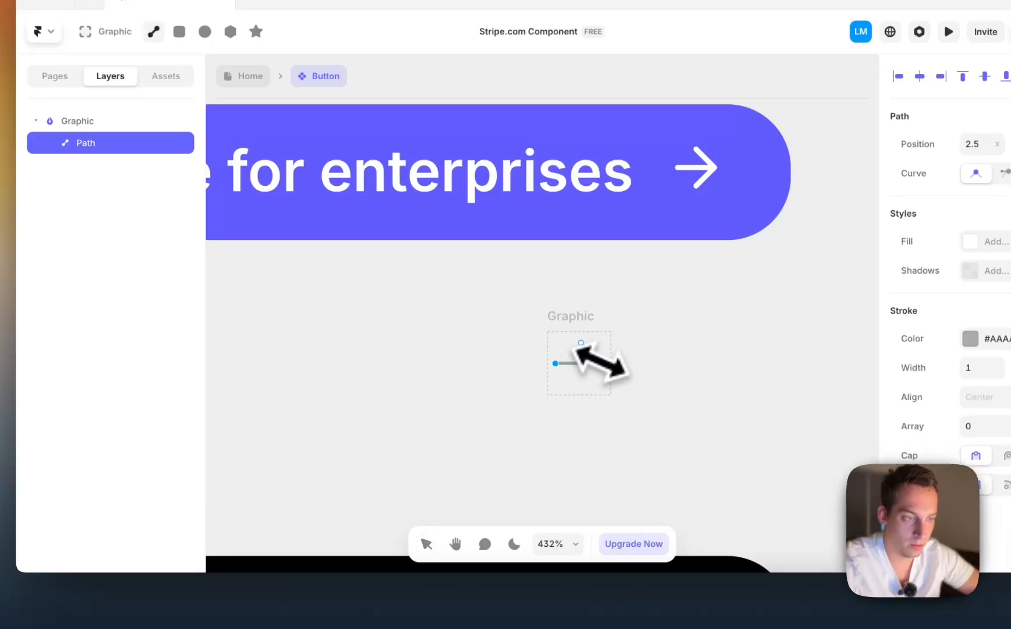
scroll(600, 366, "up", 5)
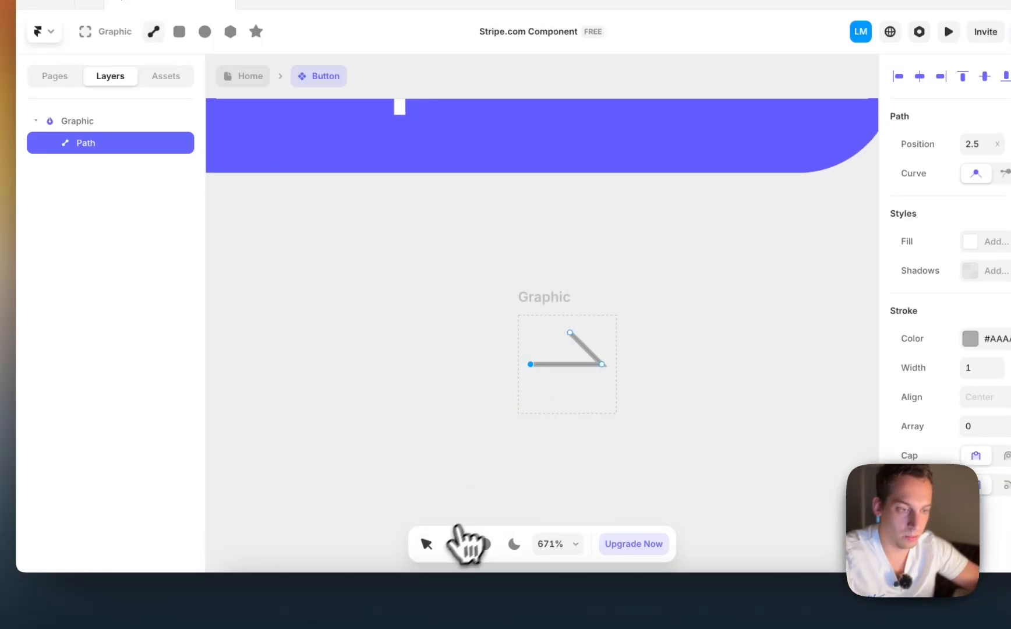
key("Escape")
double_click(600, 365)
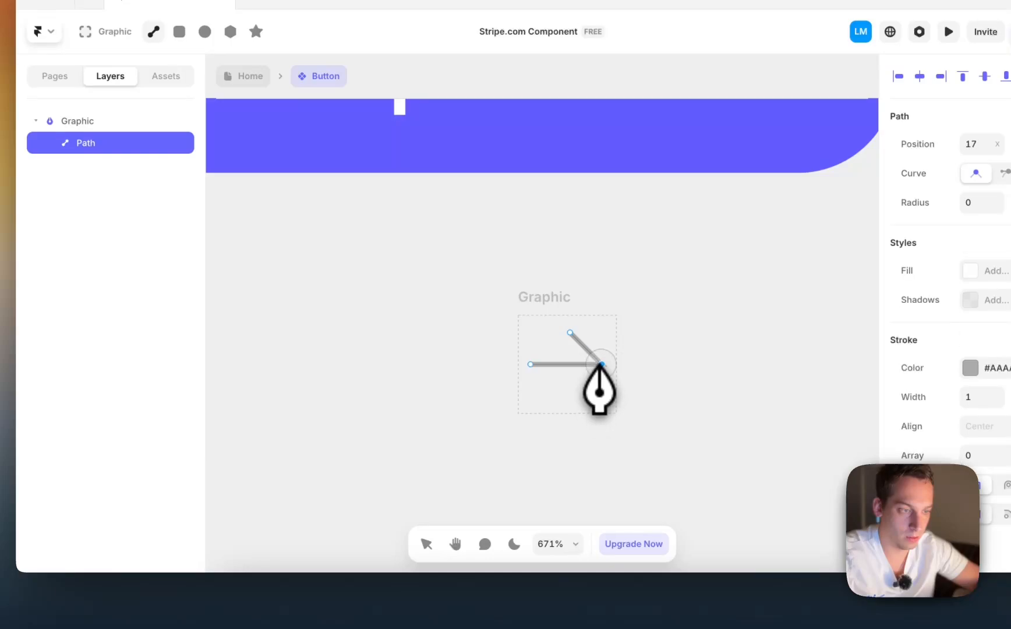
- Try to start a new path at the arrow's tip with the Path tool
left_click(427, 544)
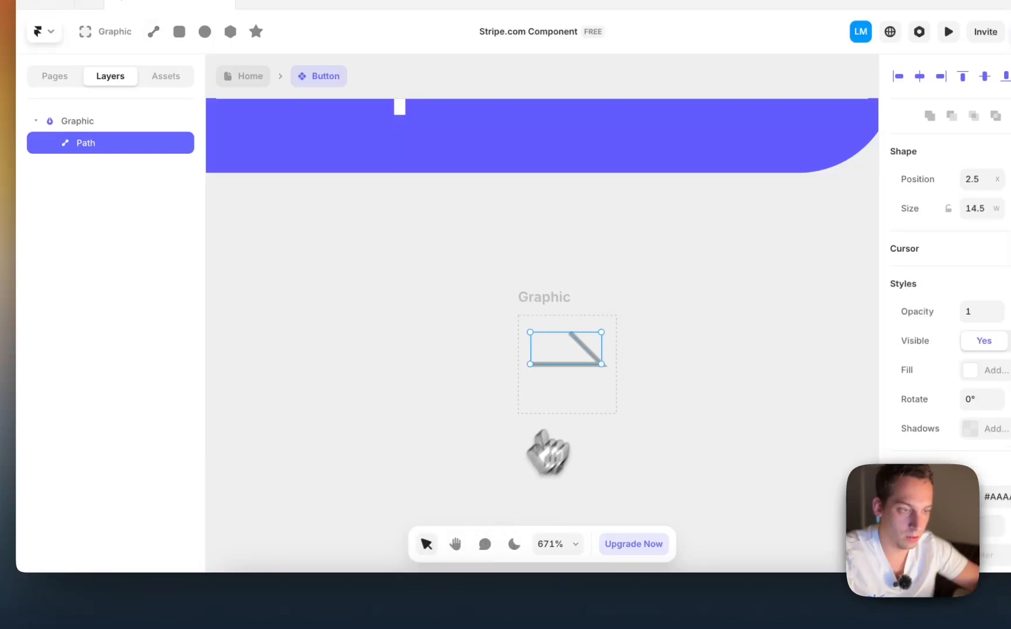
double_click(597, 362)
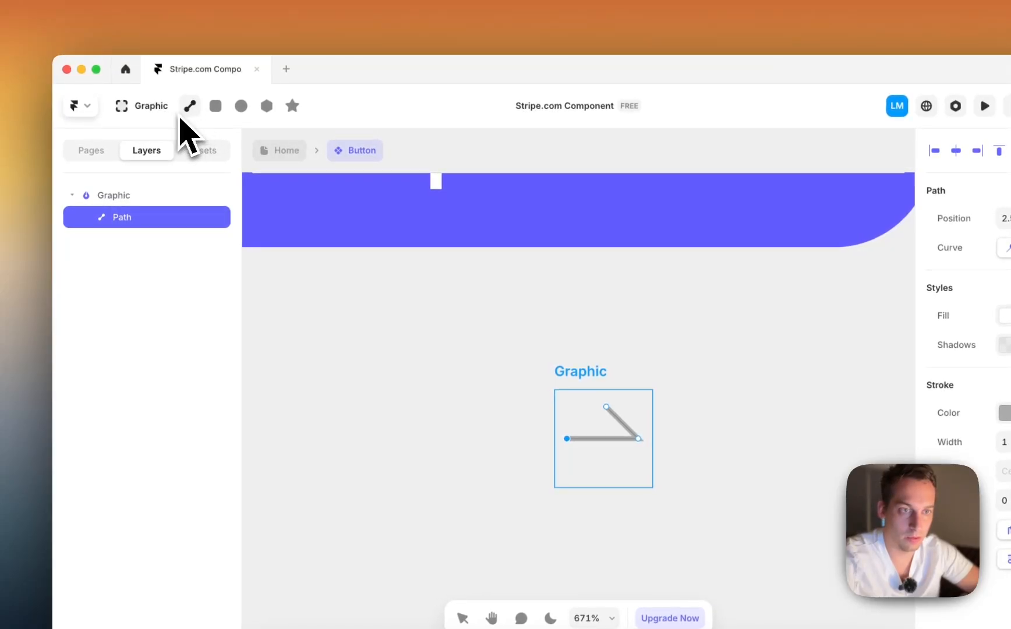
left_click(160, 111)
left_click(188, 109)
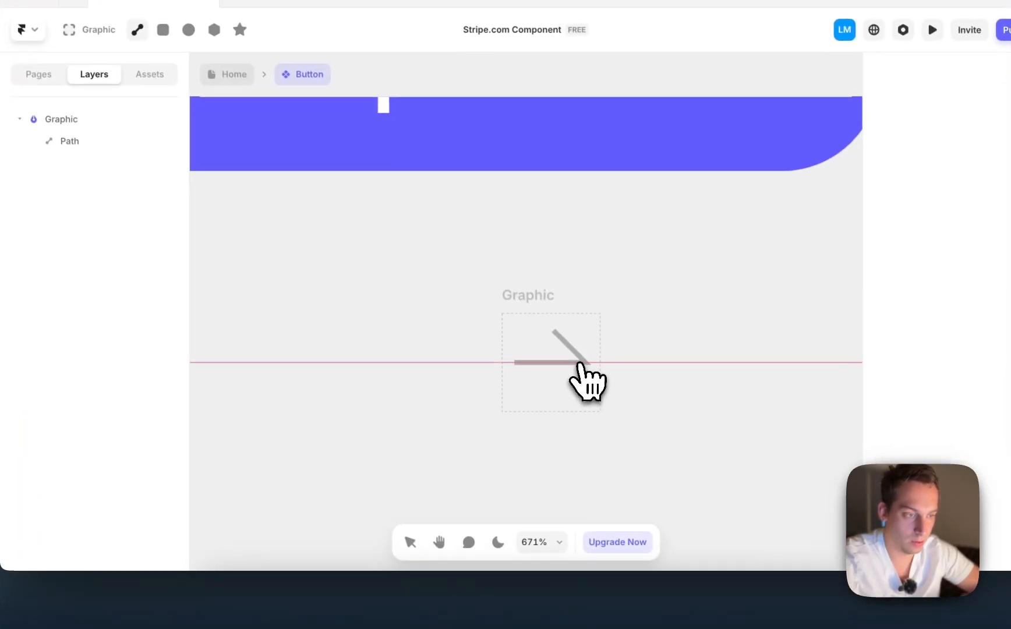
scroll(580, 364, "up", 5)
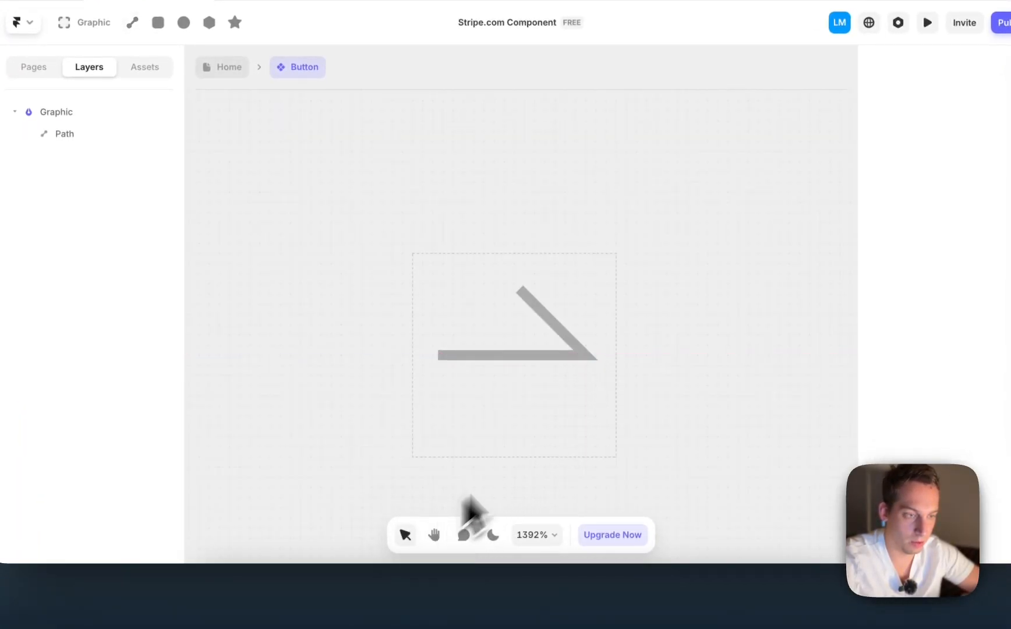
- Try to extend the existing arrow path from its tip point to add a lower arrowhead stroke
left_click(577, 371)
double_click(585, 360)
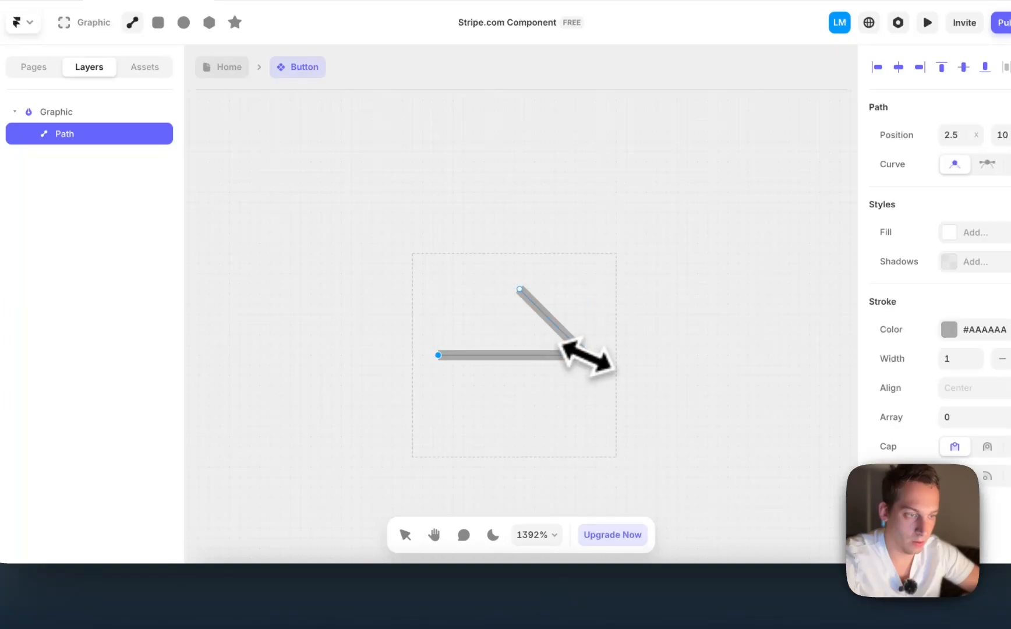
left_click(585, 355)
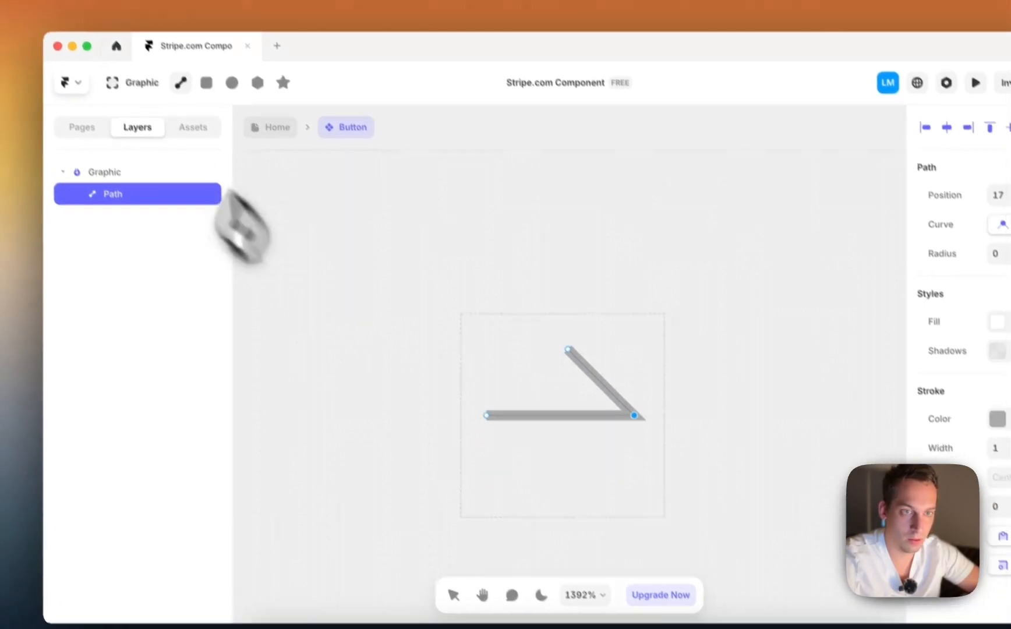
left_click(181, 82)
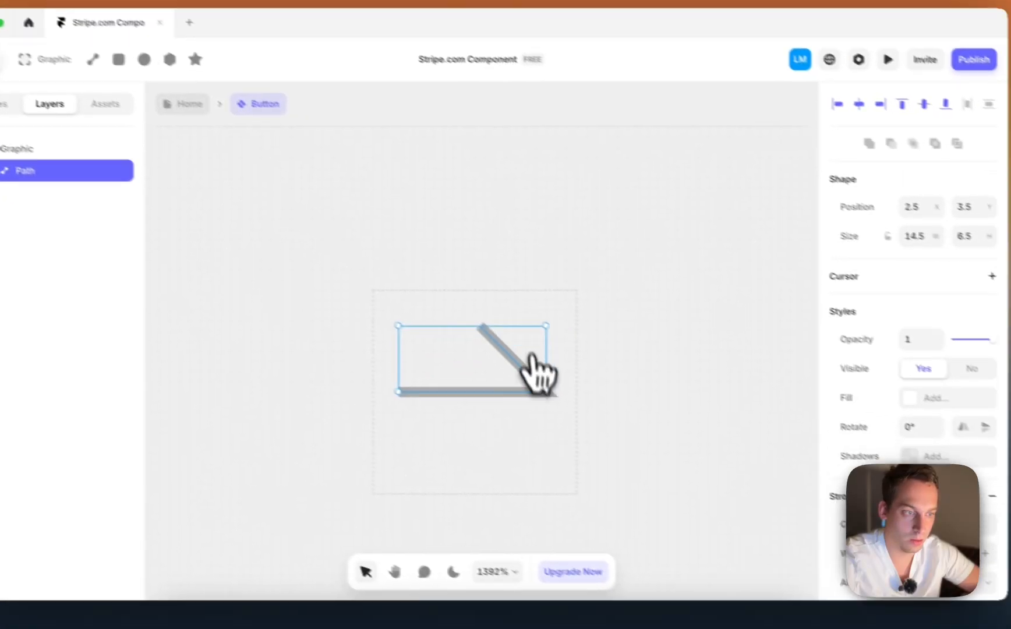
double_click(515, 380)
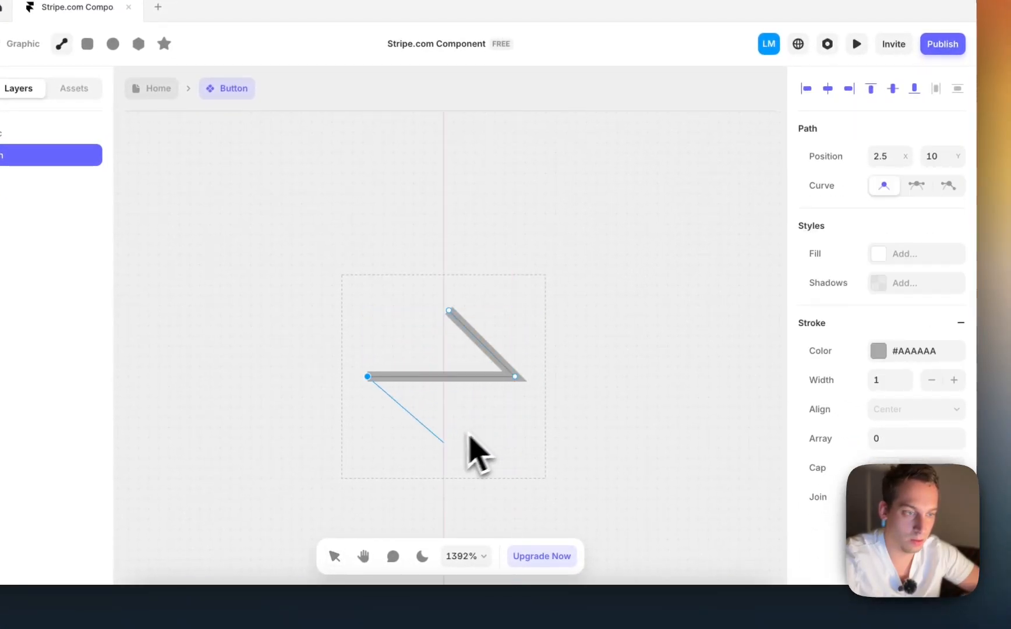
left_click(515, 377)
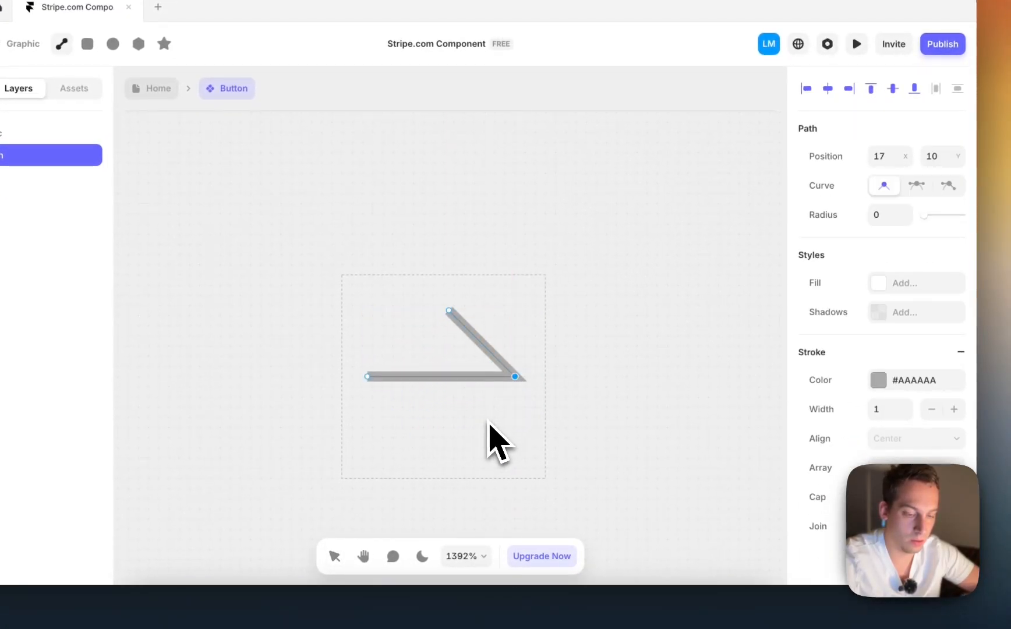
- Redraw the arrowhead stroke below the shaft, running from the tip to X 12, Y 15, and finish the path
key("super+z")
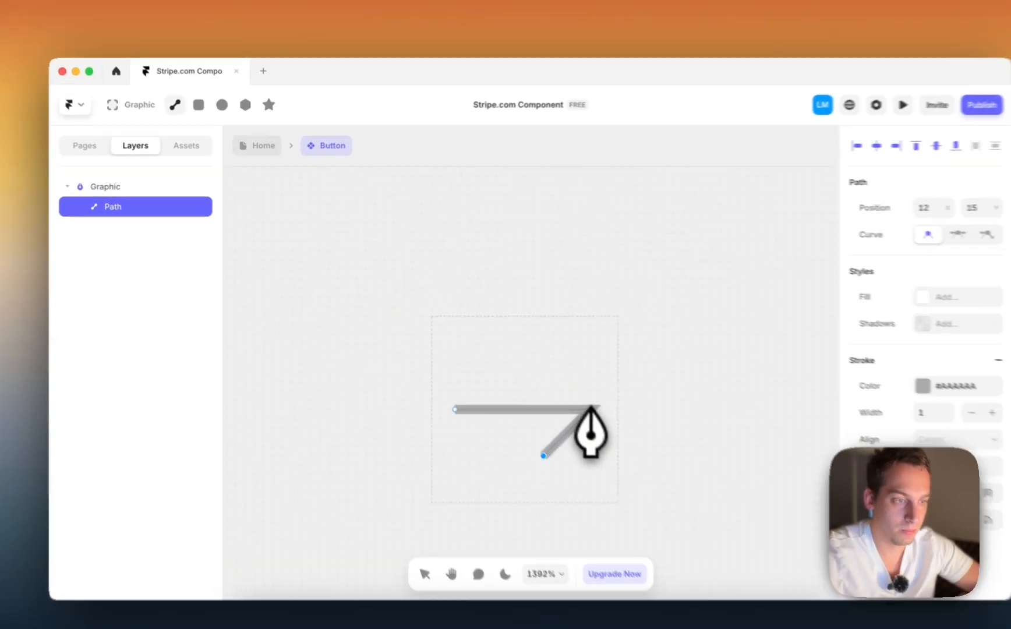
key("Escape")
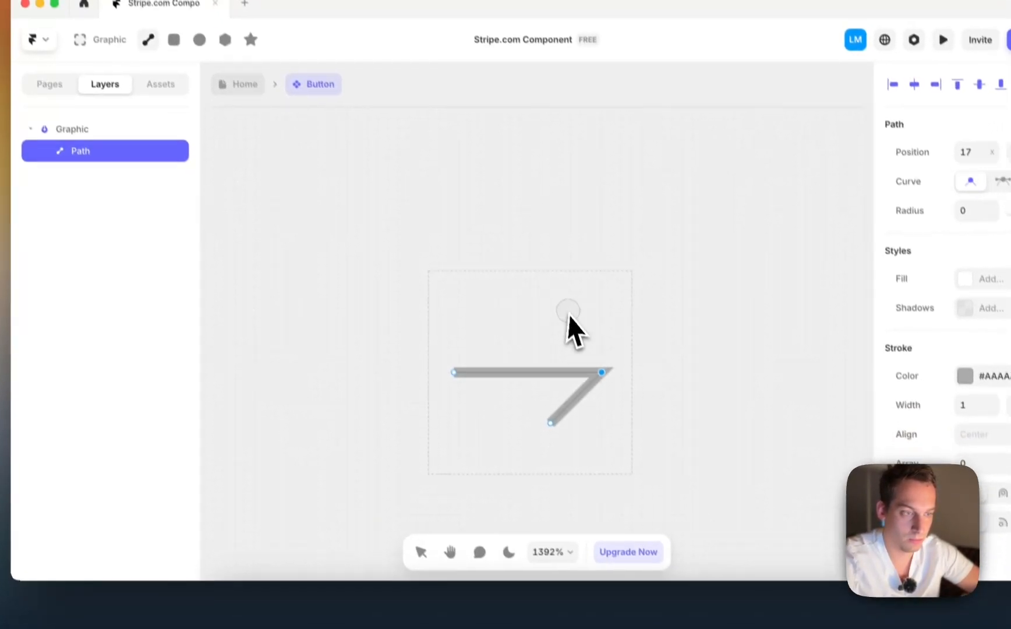
key("Escape")
left_click(534, 299)
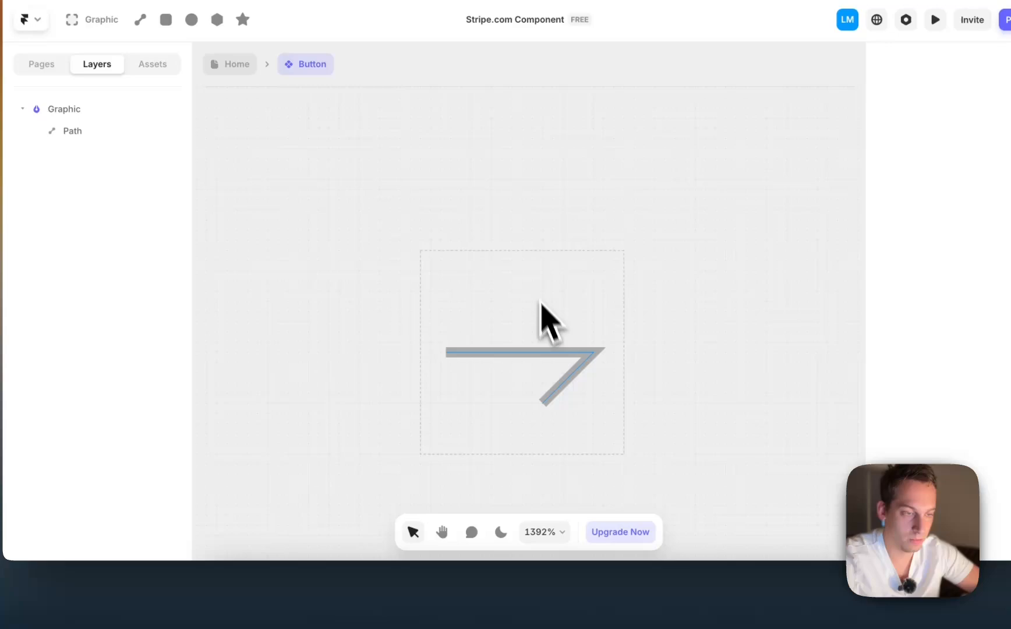
left_click(560, 366)
scroll(560, 366, "down", 5)
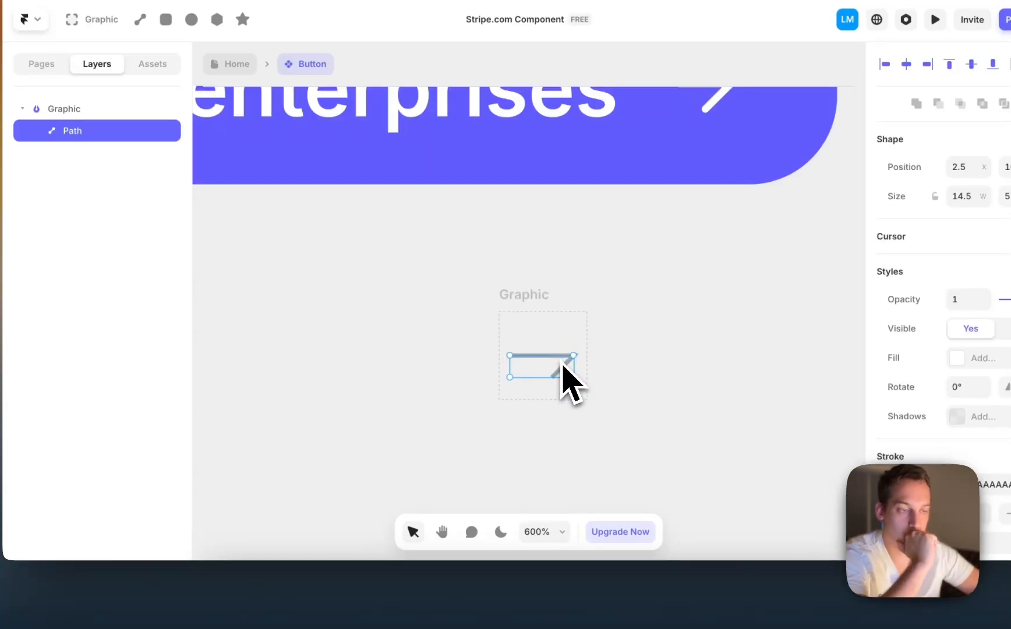
key("Escape")
scroll(454, 312, "down", 3)
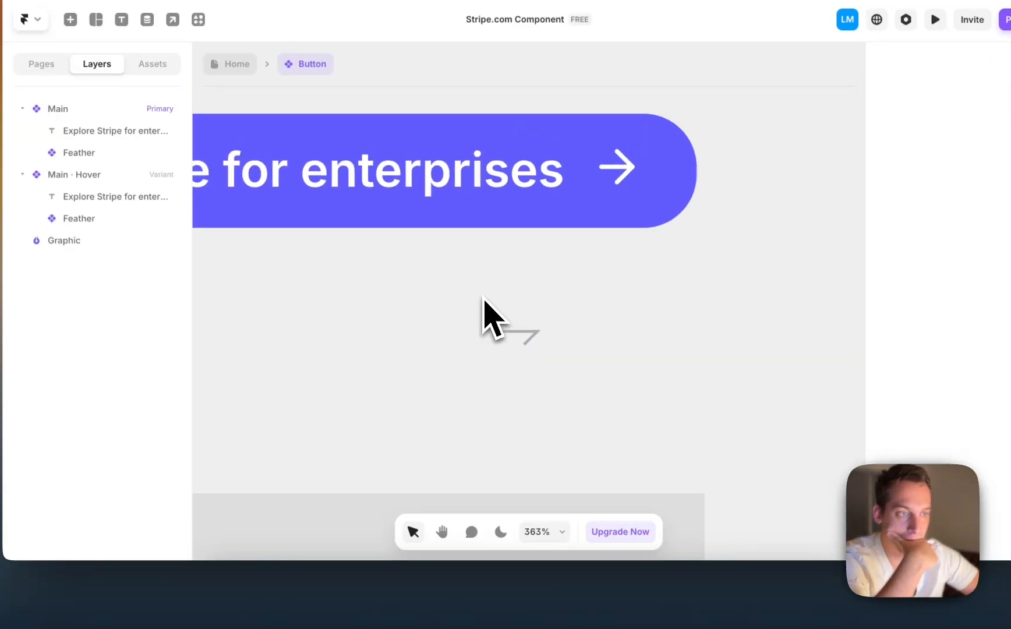
double_click(544, 324)
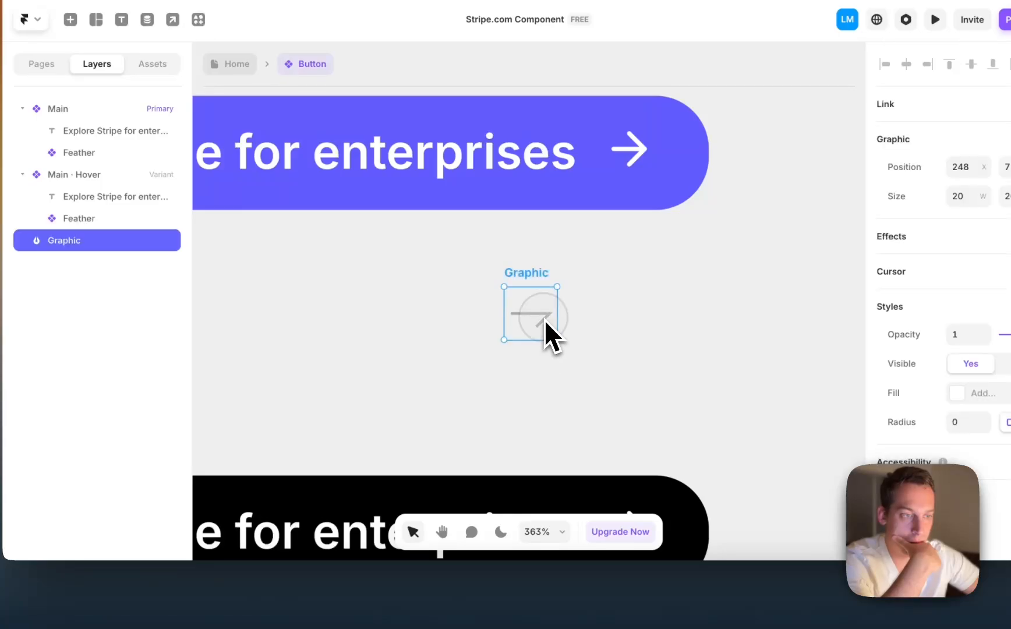
scroll(544, 332, "up", 3)
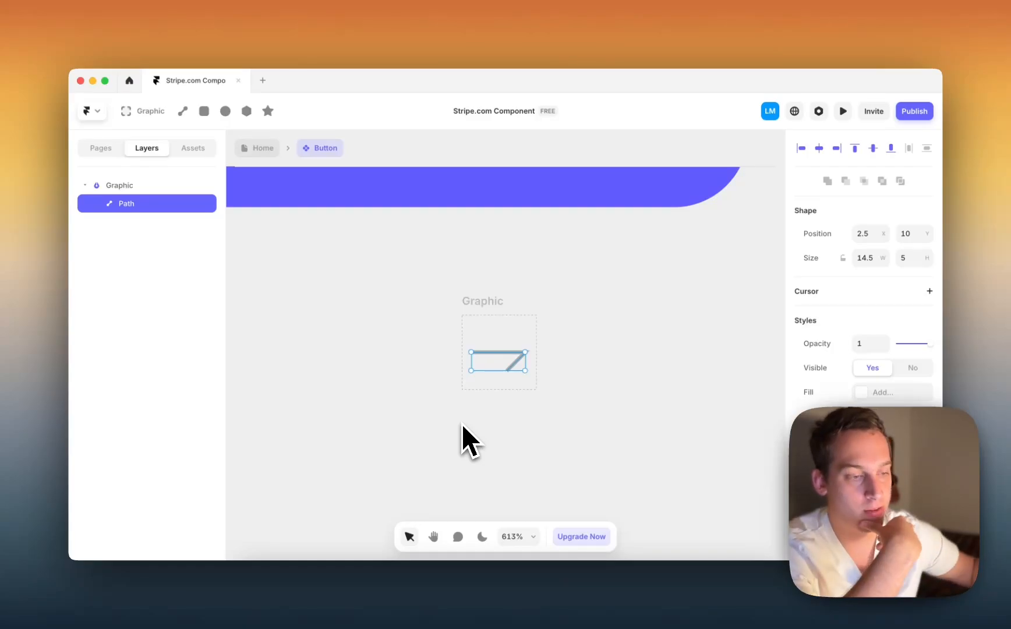
key("Escape")
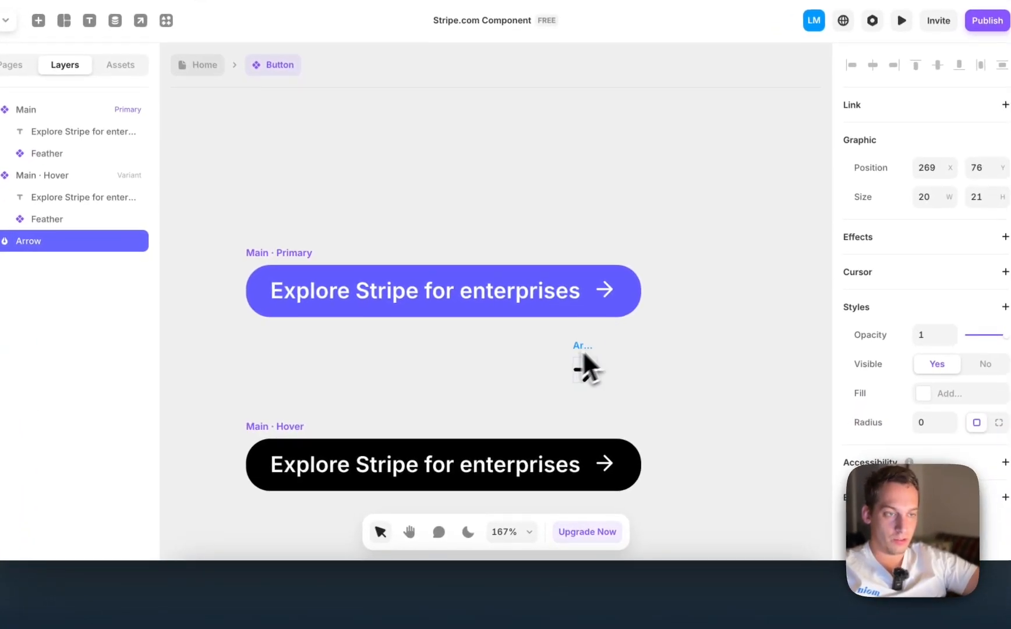
- Switch to Figma to examine the source arrow vector's size and stroke settings, and return to Framer
scroll(584, 354, "up", 5)
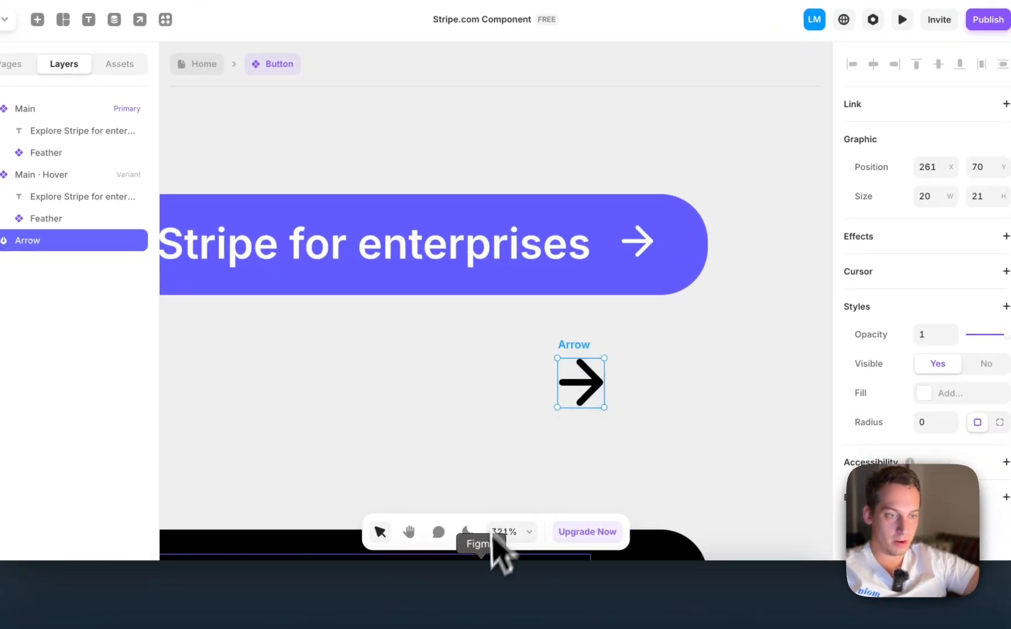
left_click(479, 588)
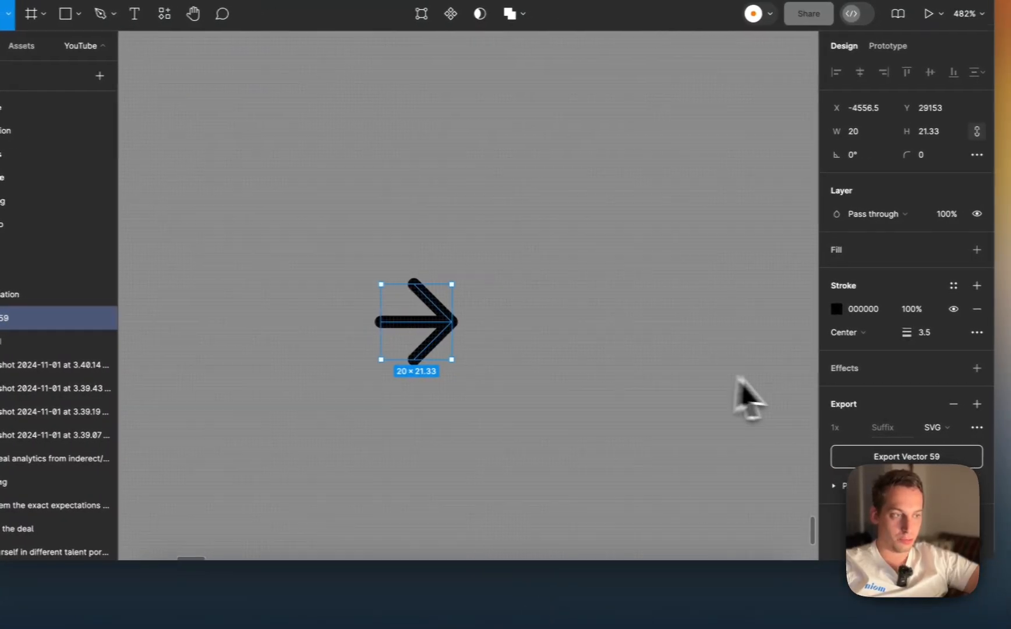
left_click(531, 583)
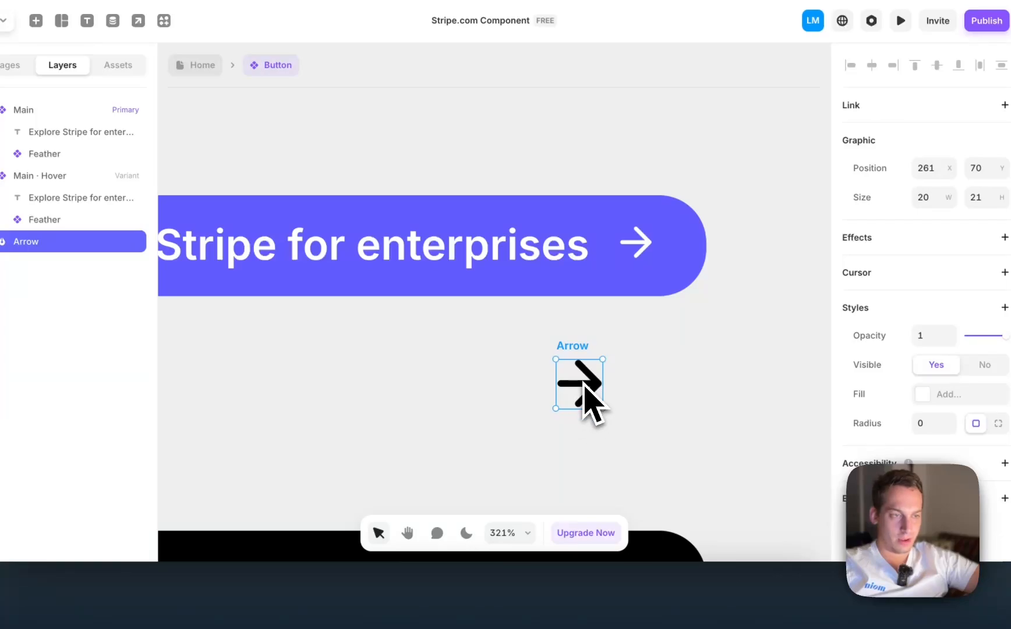
- Place the Arrow graphic after the text in the primary button variant and delete the Feather arrow icon
left_click_drag(643, 256, 611, 254)
left_click(697, 244)
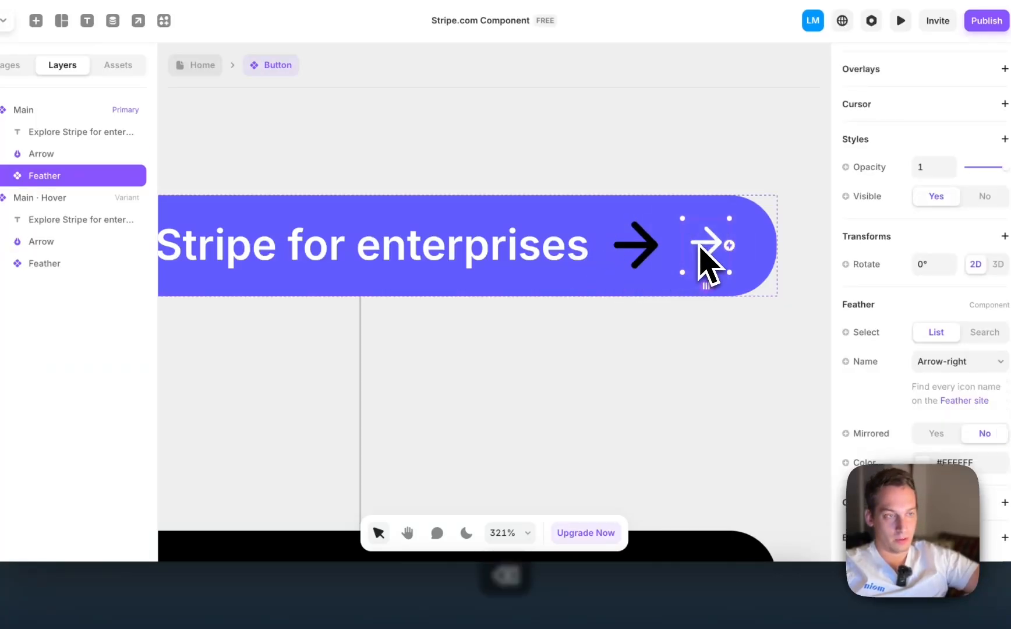
key("BackSpace")
left_click(634, 248)
scroll(629, 274, "down", 3)
scroll(637, 303, "down", 3)
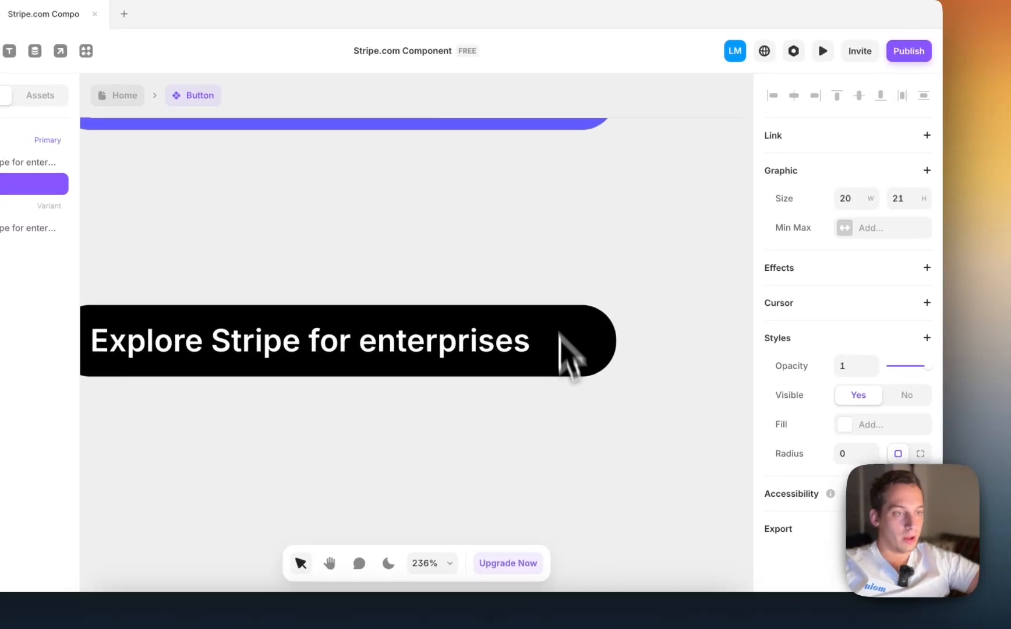
scroll(562, 333, "down", 1)
scroll(627, 354, "up", 5)
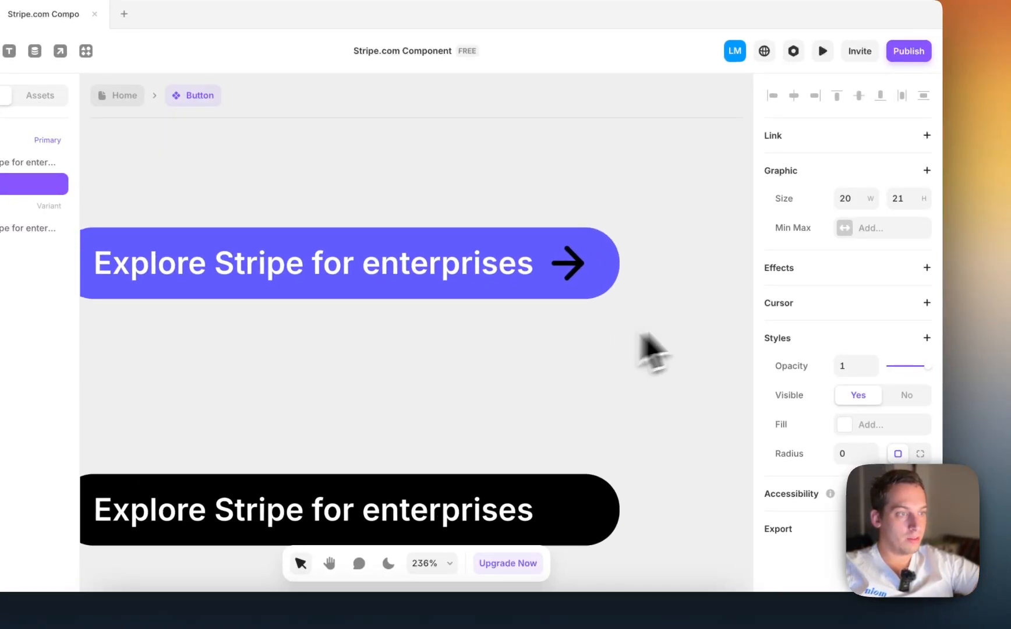
- Change the stroke color of the Arrow graphic's joined shape to white in the primary button variant
double_click(569, 265)
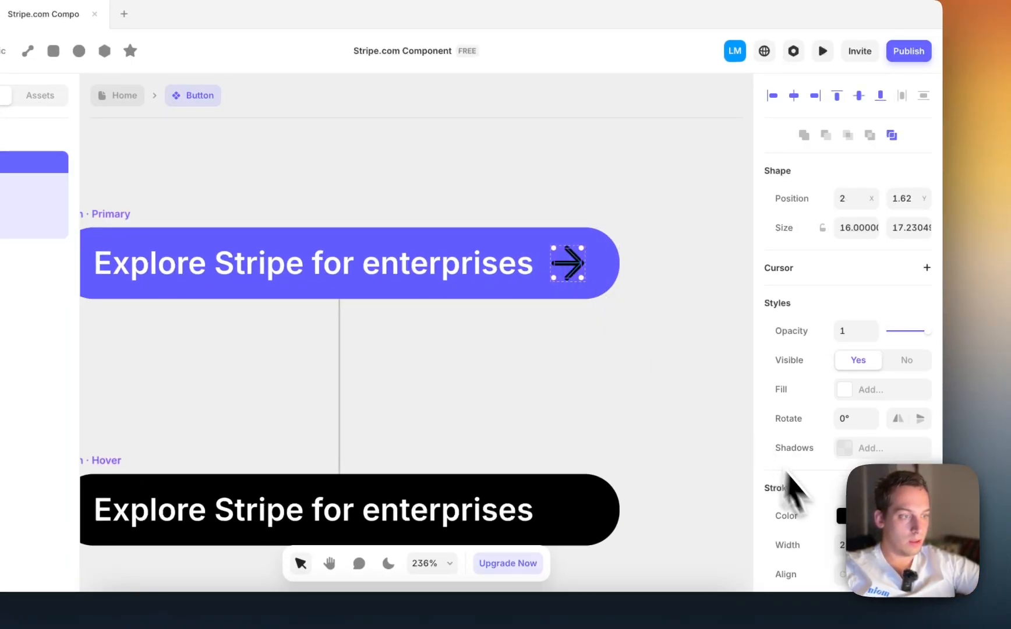
left_click(840, 516)
left_click_drag(679, 356, 510, 217)
left_click(513, 212)
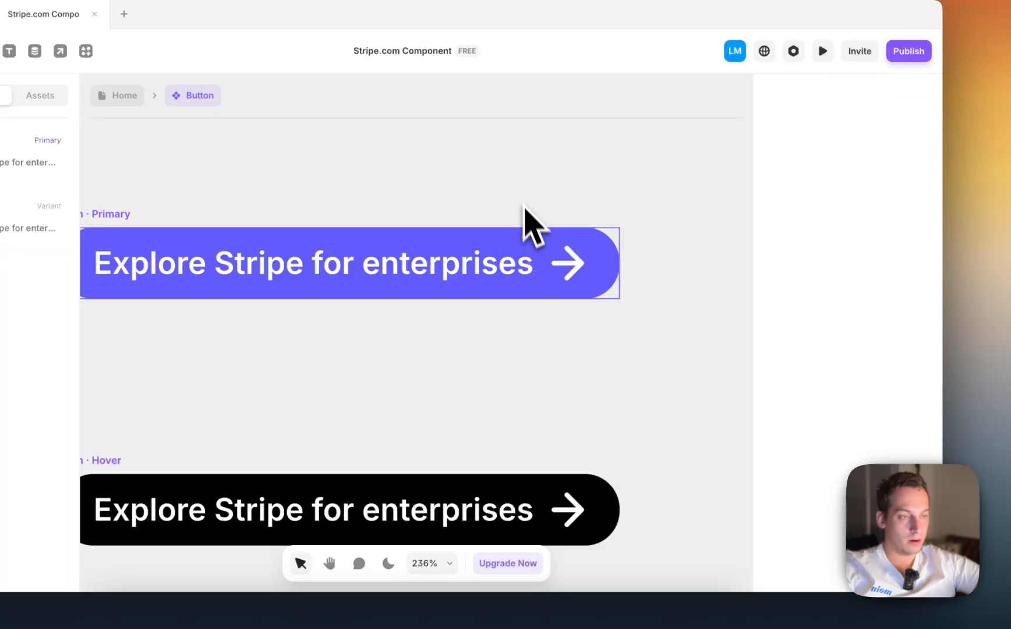
scroll(527, 216, "down", 1)
- Try to shorten the arrow's horizontal shaft path to a stub 1 wide at the arrowhead's tip in the primary variant
left_click(576, 238)
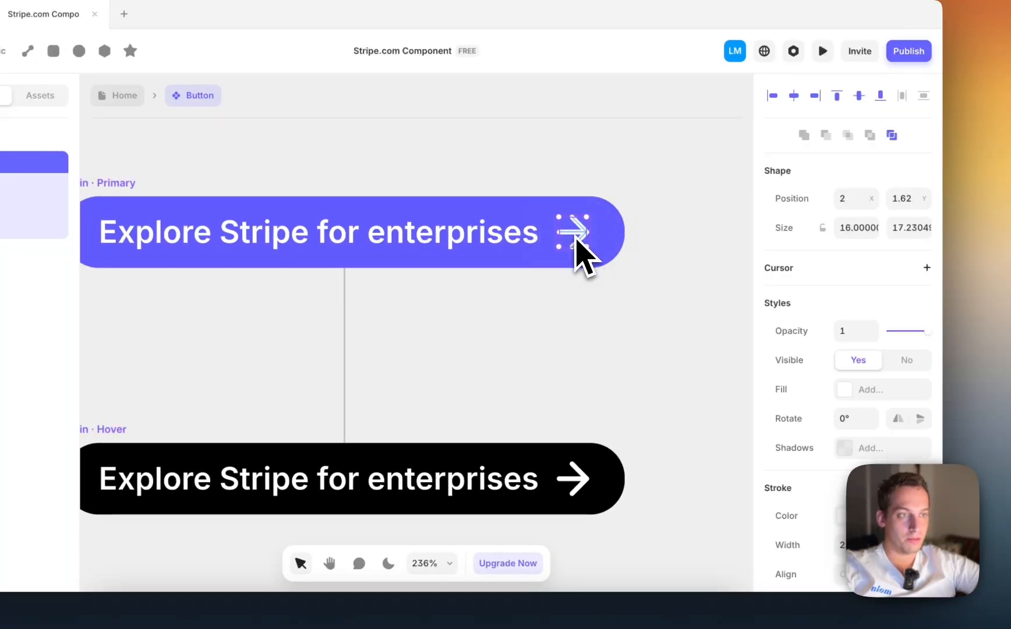
scroll(576, 240, "up", 3)
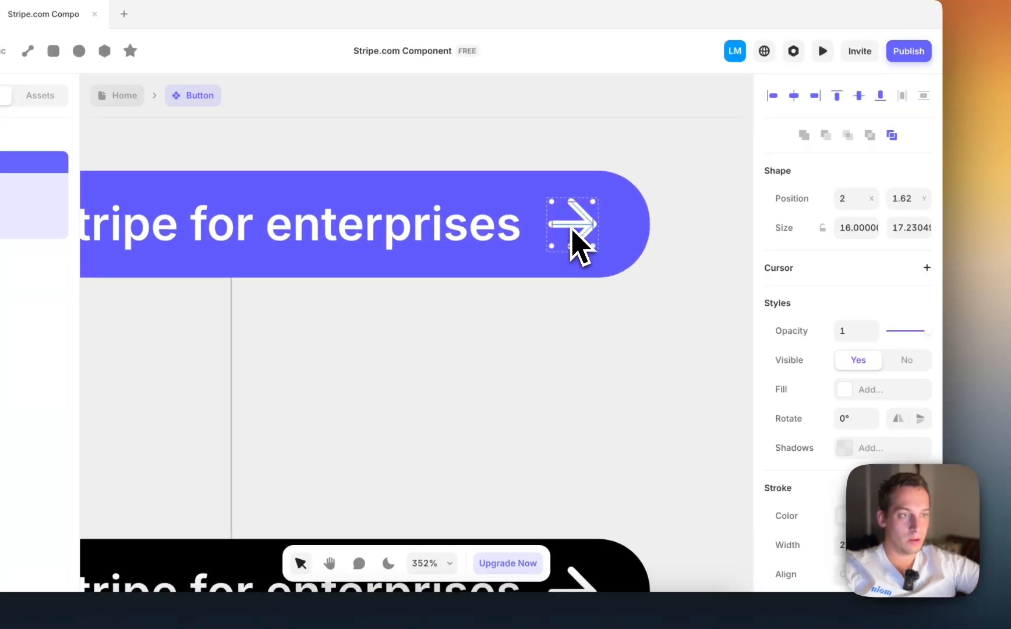
double_click(572, 232)
scroll(569, 231, "up", 3)
left_click_drag(543, 227, 608, 226)
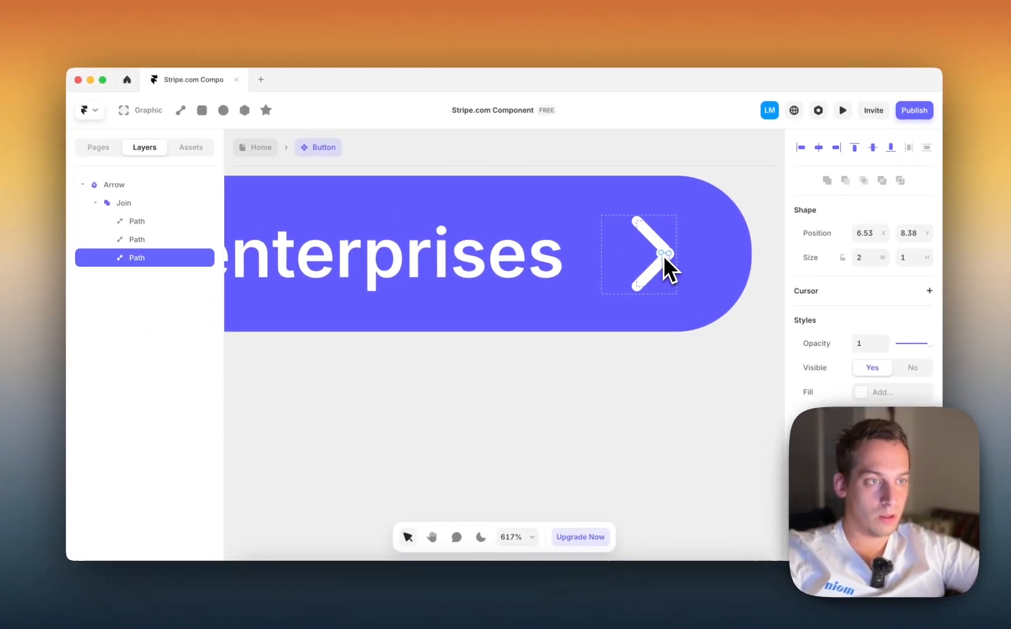
left_click_drag(664, 256, 668, 256)
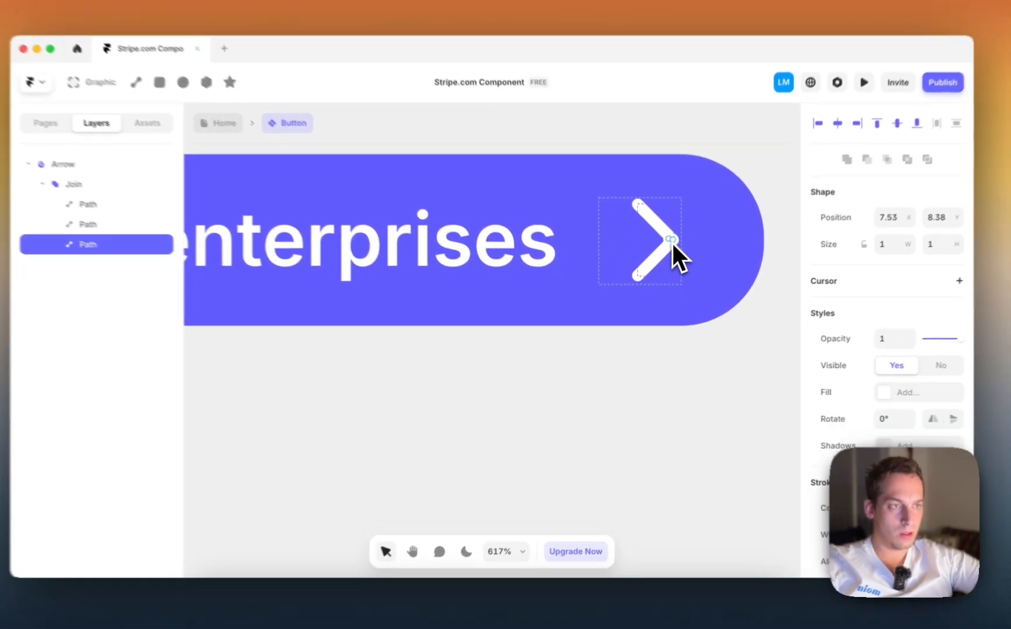
scroll(668, 256, "up", 10)
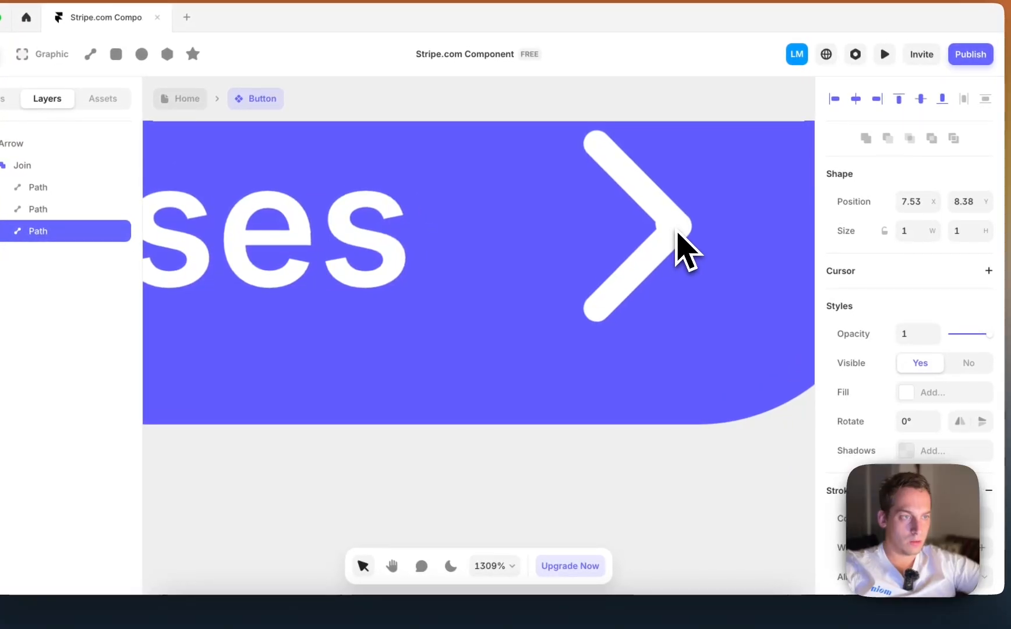
scroll(671, 233, "up", 4)
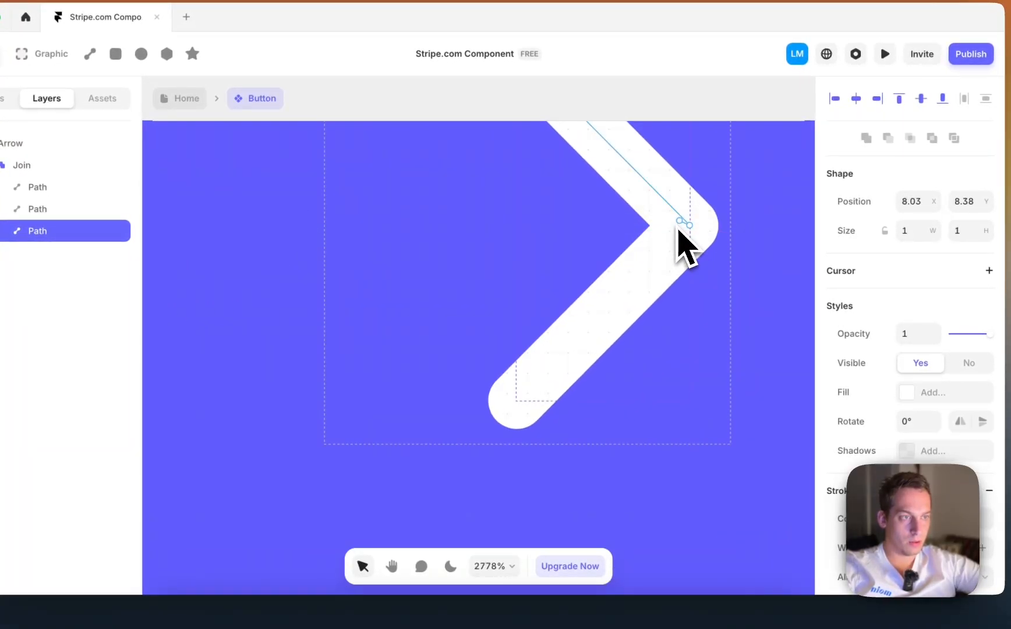
scroll(693, 233, "down", 10)
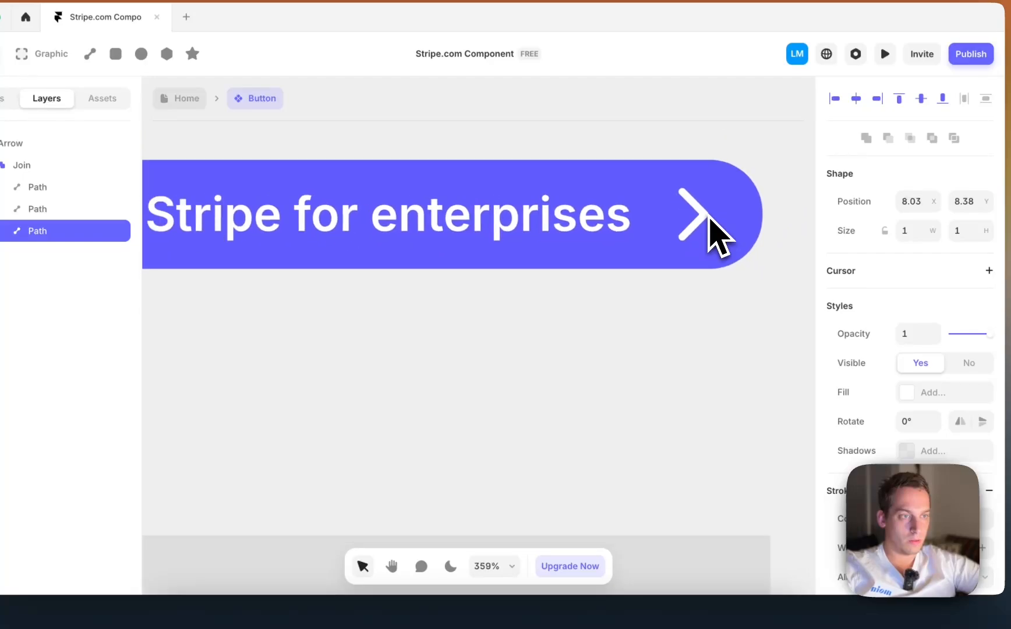
- Try to stretch the shaft path back to a width of 10.5 in the hover variant's arrow, and undo it
scroll(720, 238, "down", 3)
scroll(704, 463, "up", 8)
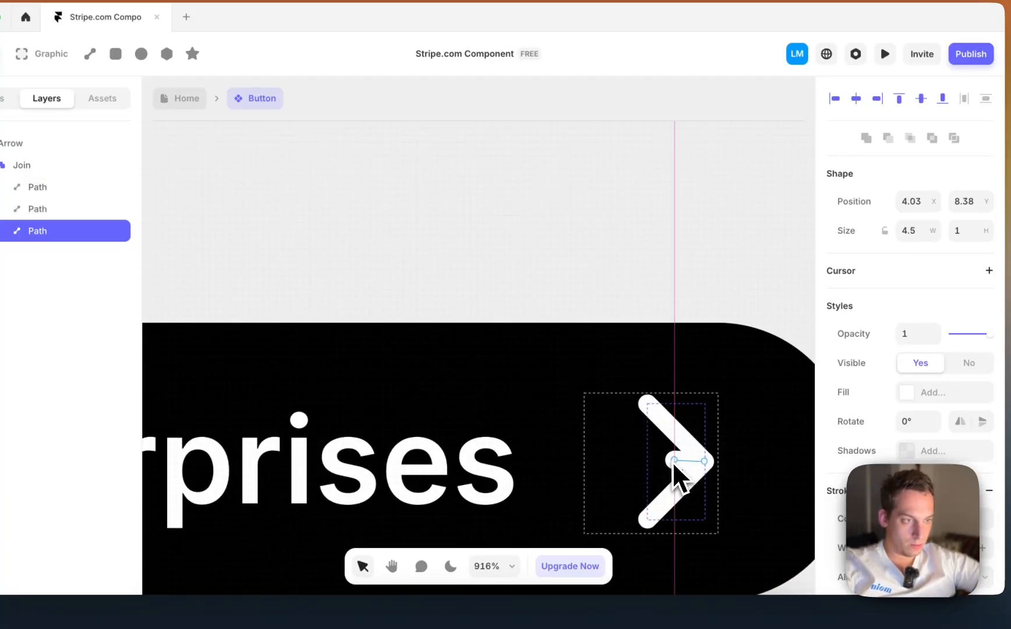
left_click_drag(648, 464, 635, 468)
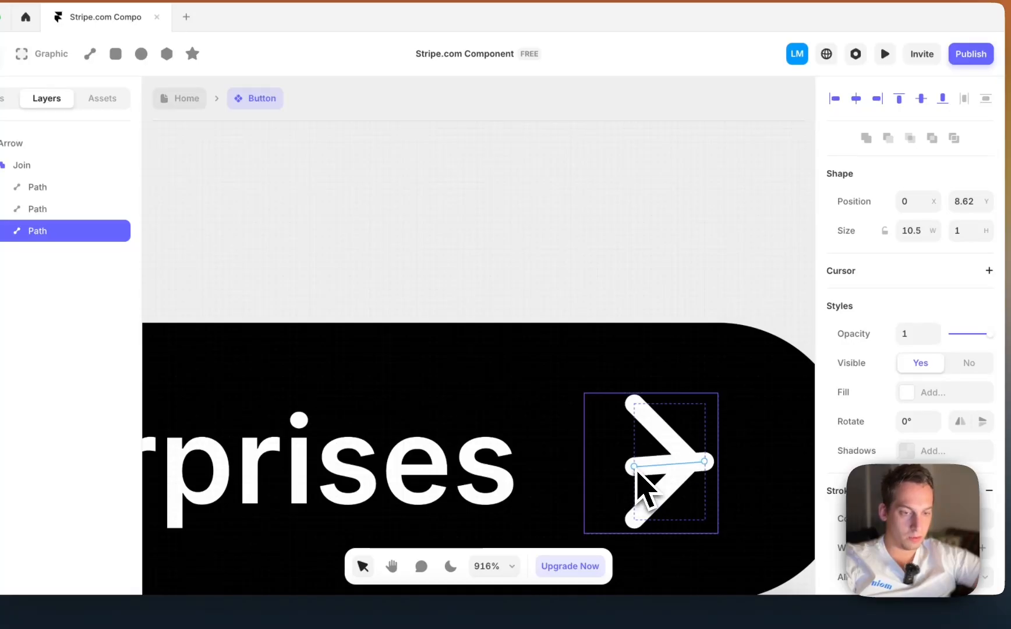
key("super+z")
- Try to reposition the shaft path's endpoints around the arrowhead in the hover variant, and undo the shaft edits
scroll(706, 470, "up", 8)
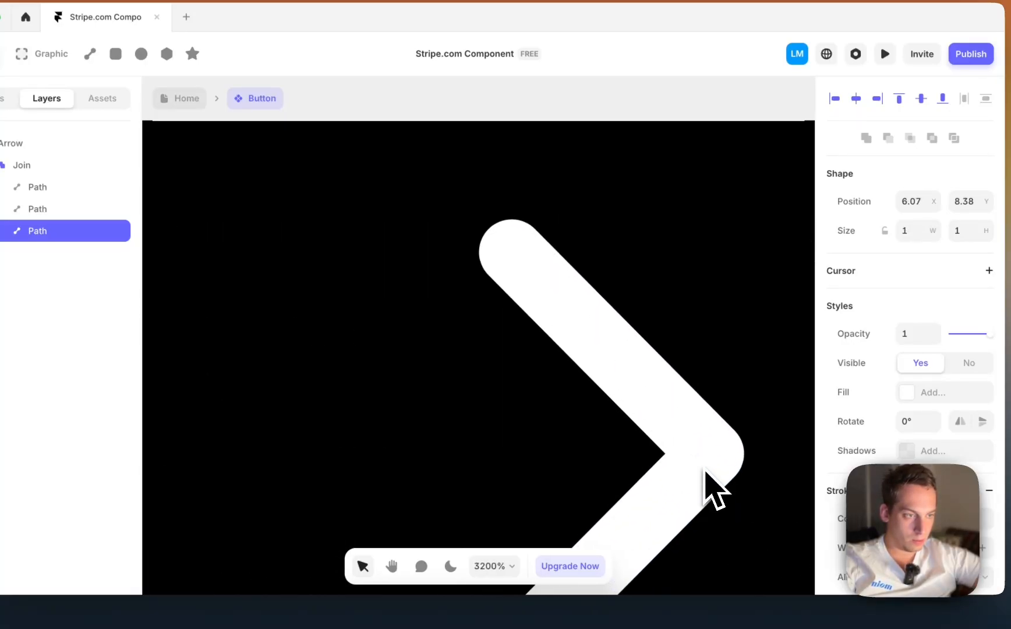
mouse_move(700, 456)
left_mouse_down()
mouse_move(400, 460)
mouse_move(531, 441)
mouse_move(434, 439)
mouse_move(479, 347)
mouse_move(755, 404)
left_mouse_up()
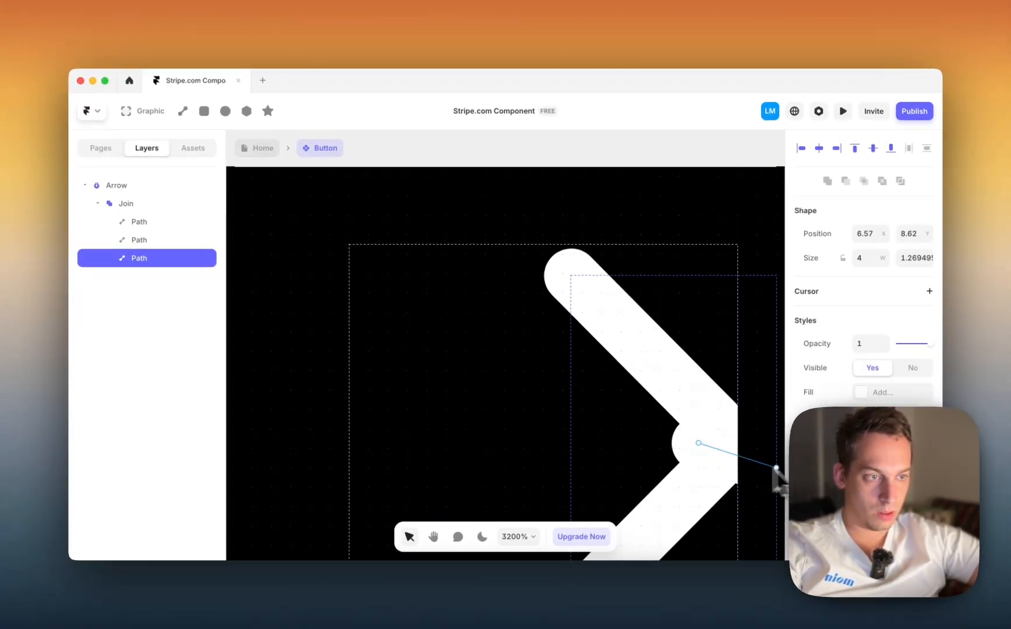
left_click_drag(775, 468, 407, 425)
key("super+z")
key("super+z")
scroll(509, 414, "down", 5)
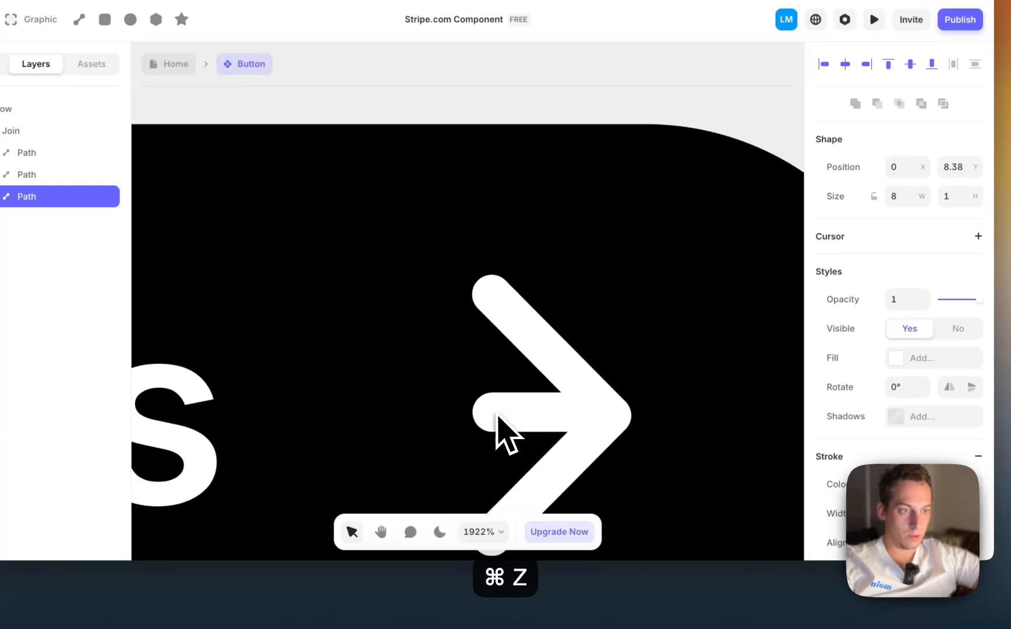
key("super+z")
key("super+z")
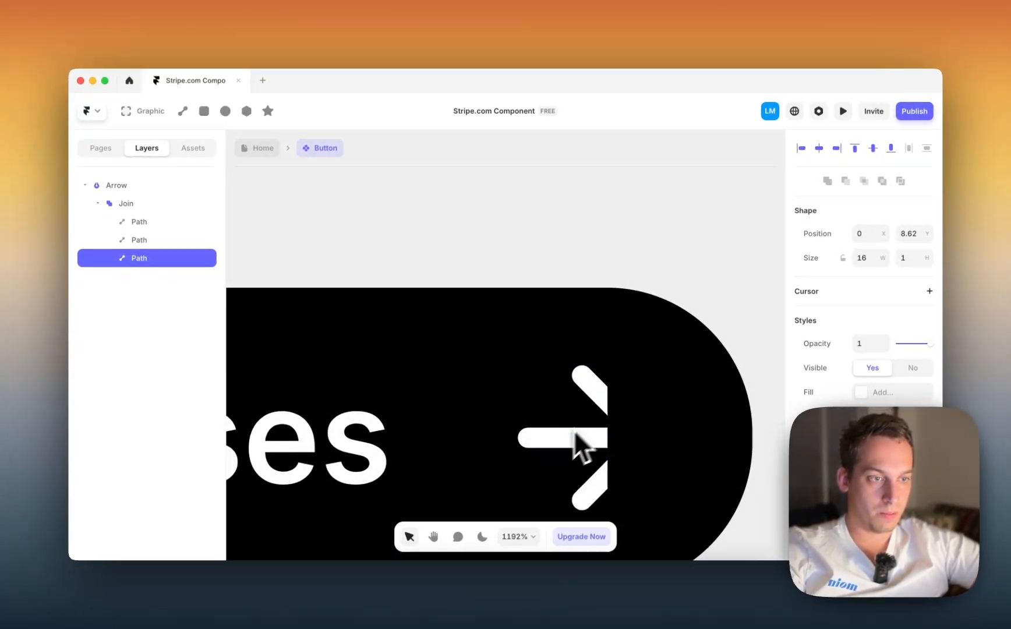
- Undo and redo the last arrow edits, and move the joined arrow shape back to X 2 in the hover variant
scroll(597, 413, "down", 5)
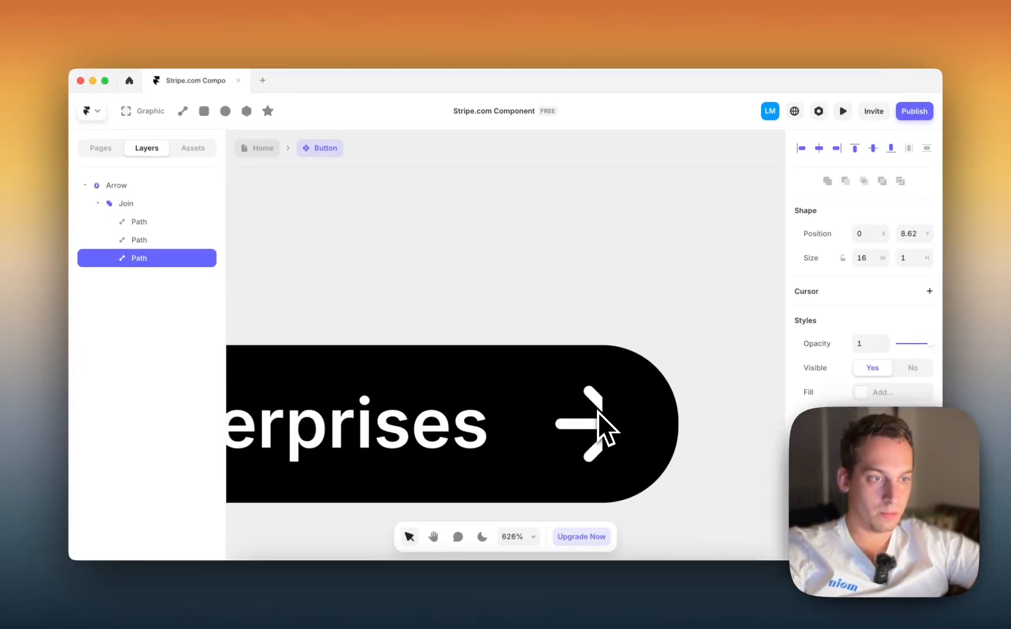
scroll(598, 412, "up", 3)
scroll(598, 412, "down", 2)
scroll(597, 412, "down", 1)
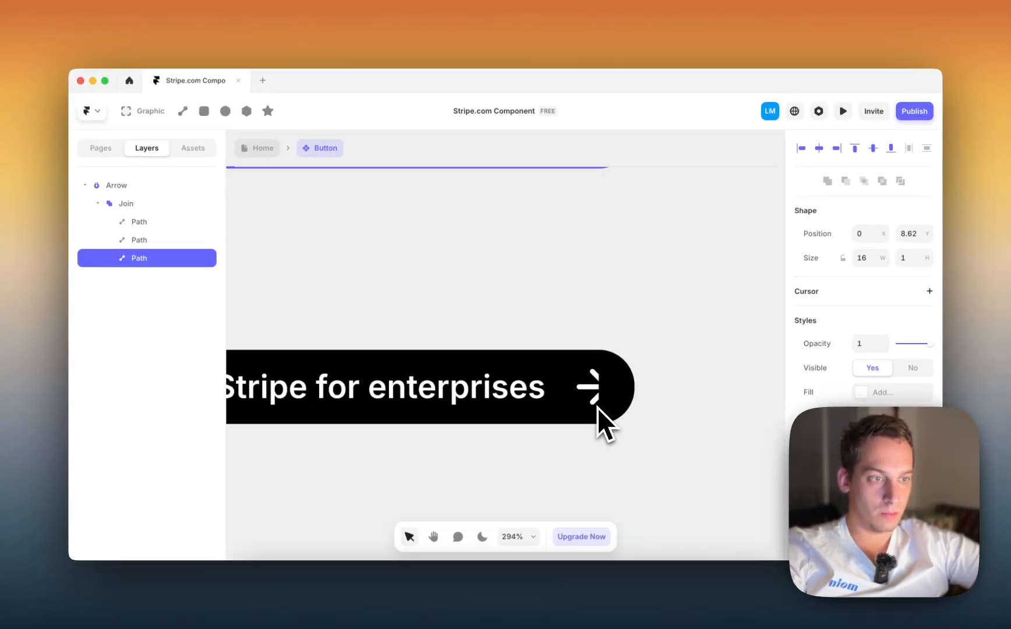
key("super+z")
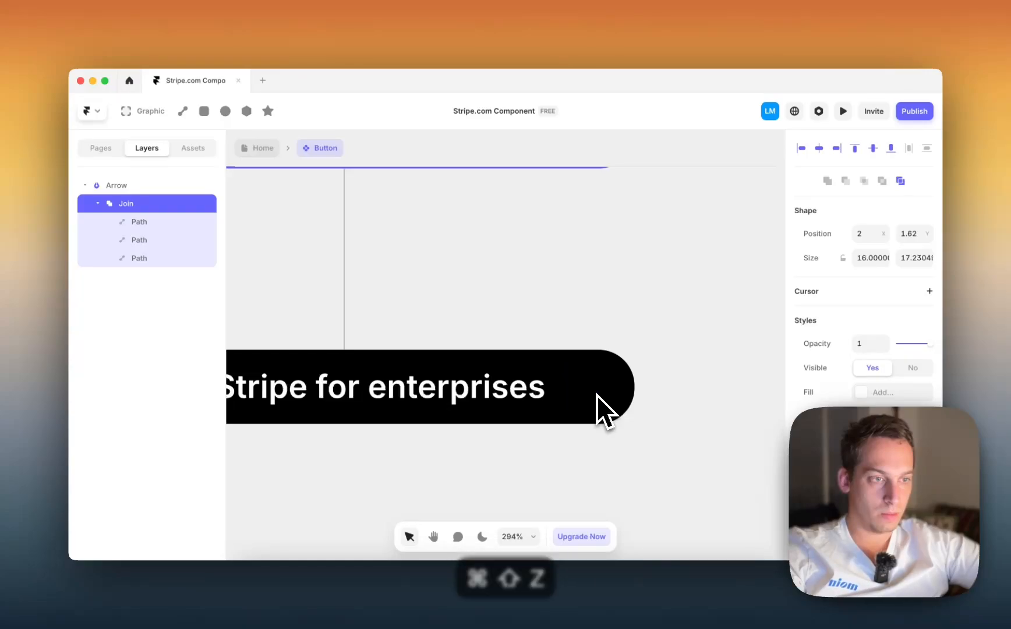
key("super+shift+z")
key("super+shift+z")
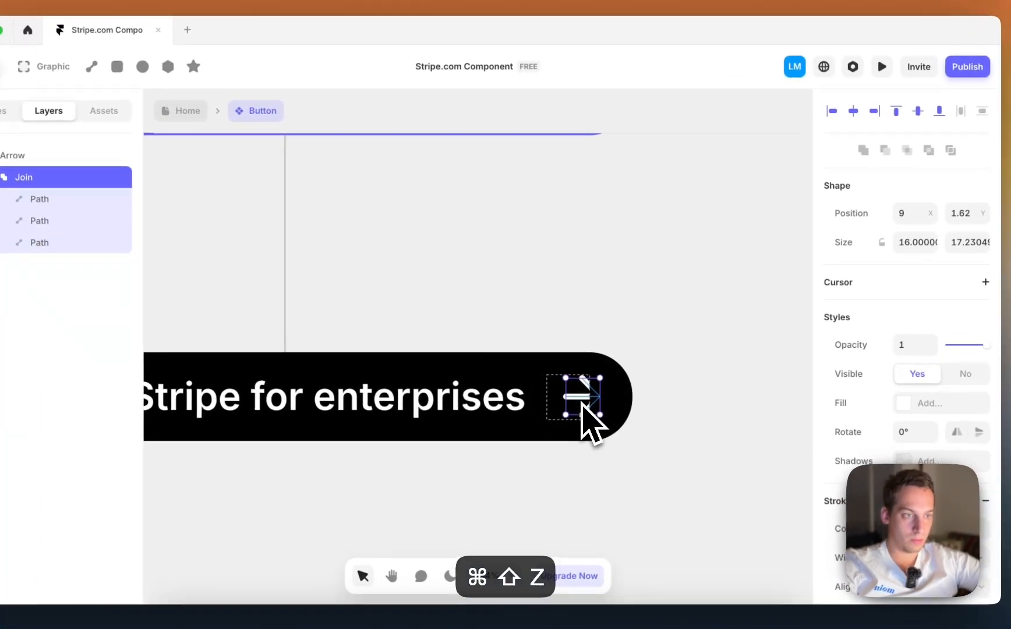
left_click_drag(582, 402, 566, 401)
scroll(574, 396, "up", 2)
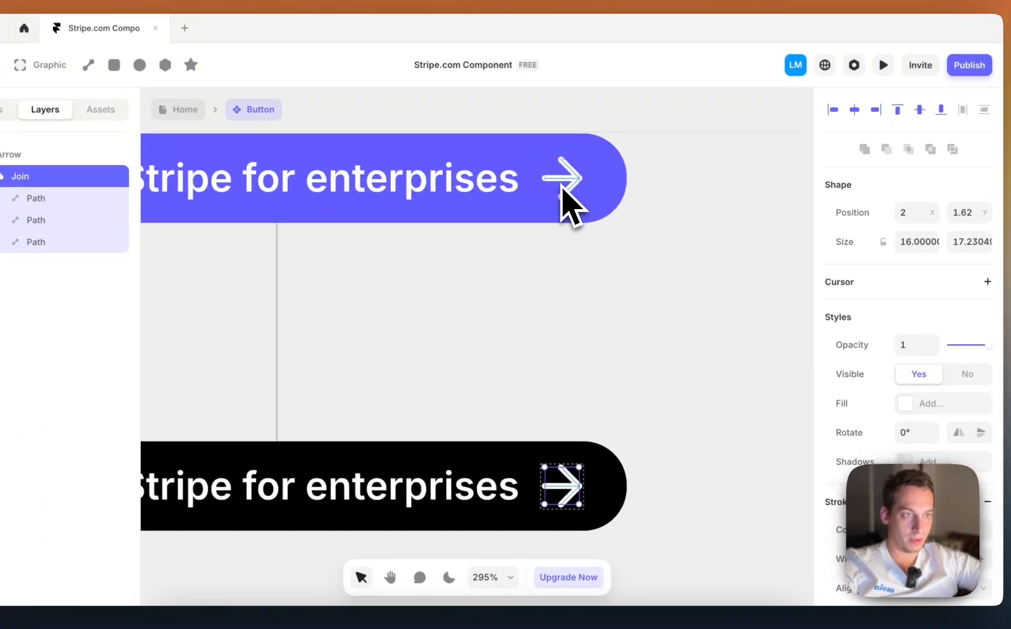
- Try to narrow the primary variant's joined arrow shape to 8 × 17 from its tail end, and undo the resize
left_click(562, 183)
scroll(560, 189, "up", 2)
scroll(548, 187, "down", 2)
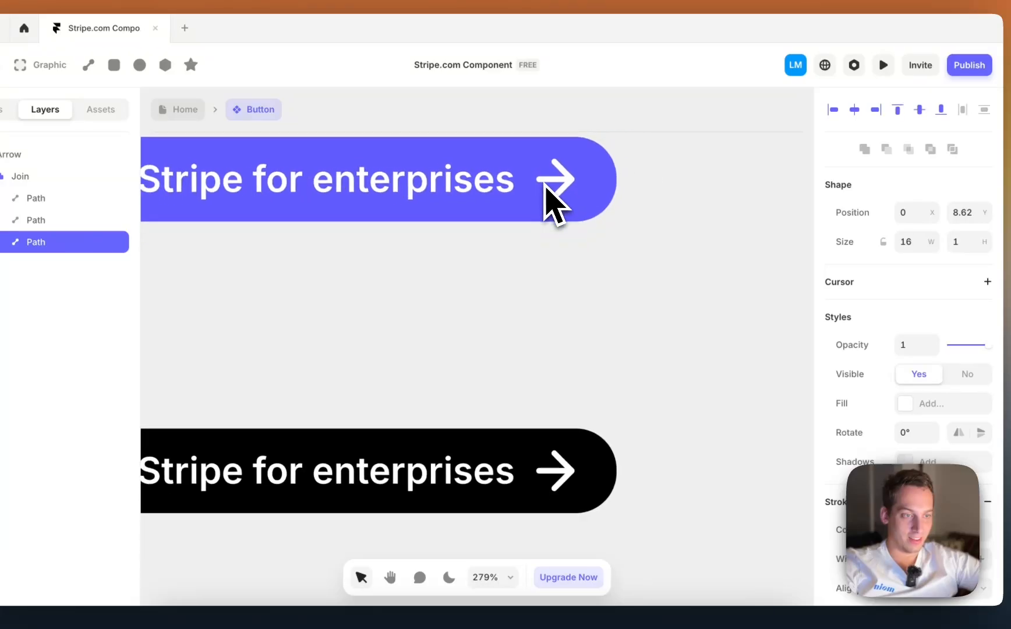
left_click(558, 351)
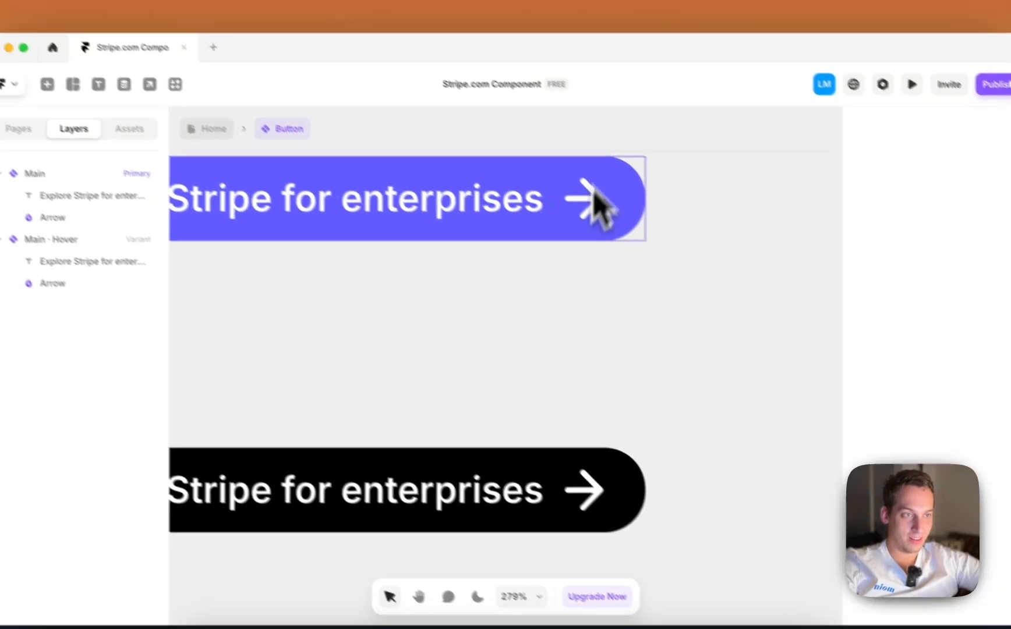
left_click(558, 184)
scroll(551, 188, "up", 2)
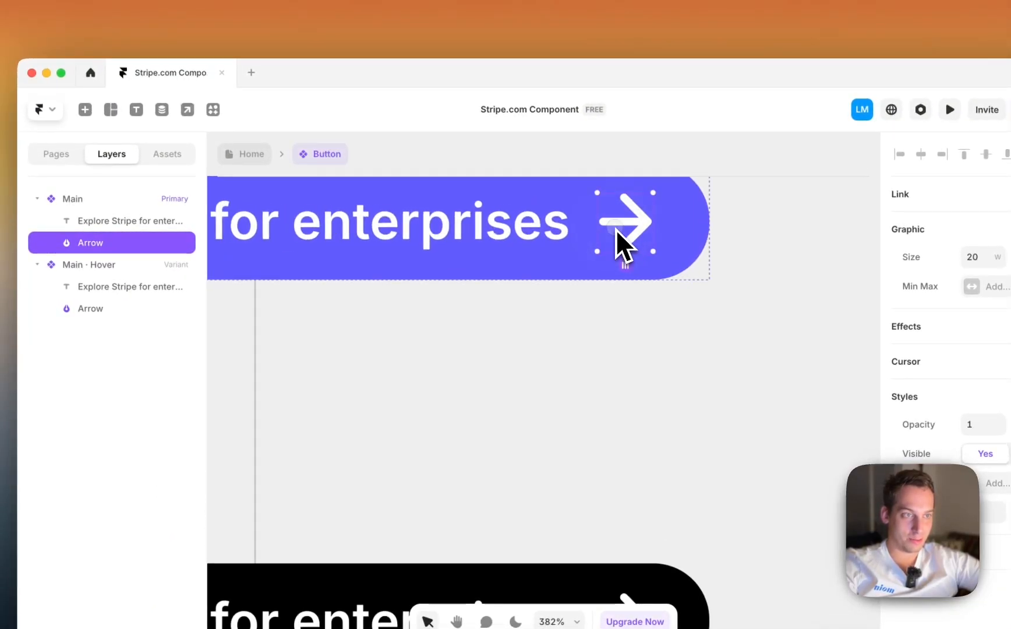
double_click(615, 230)
scroll(611, 229, "up", 3)
left_click_drag(595, 219, 630, 219)
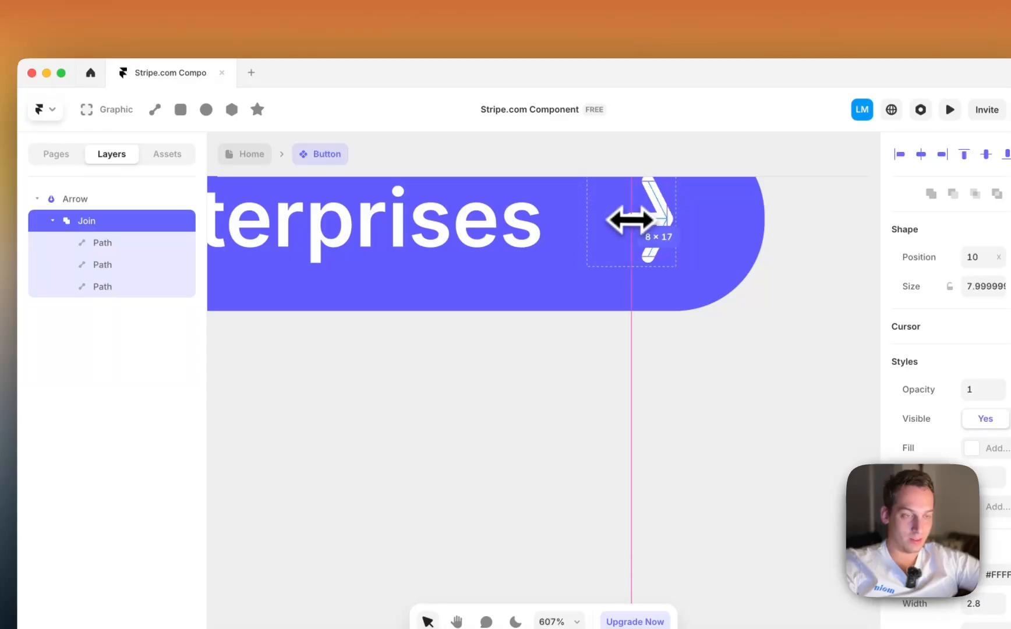
key("super+z")
- Try to edit the arrow's path points and start an extra path on the shaft, and undo the added point
left_click(635, 226)
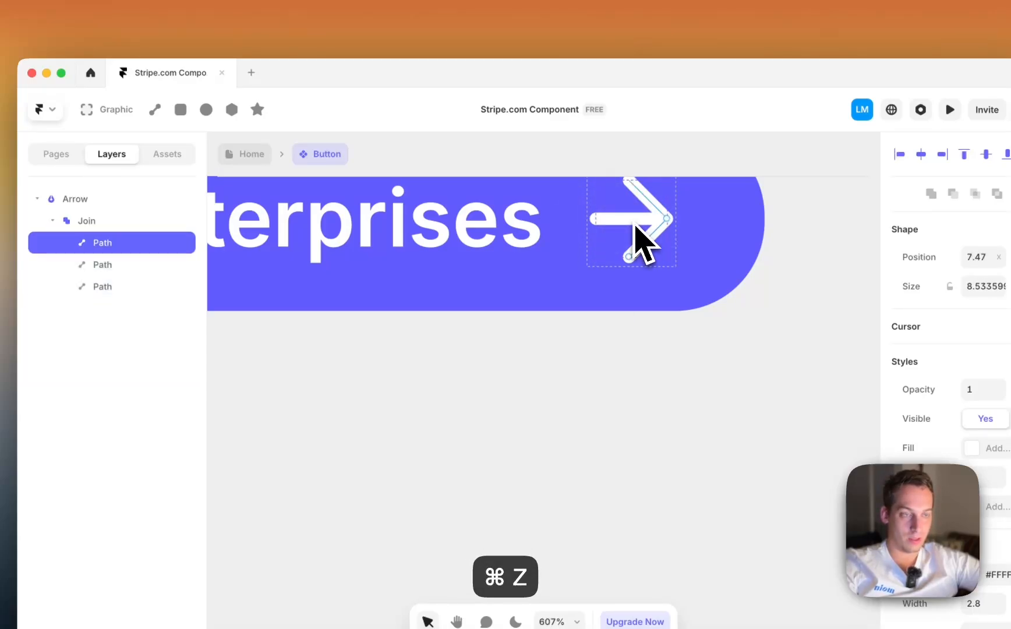
left_click(634, 225)
double_click(633, 220)
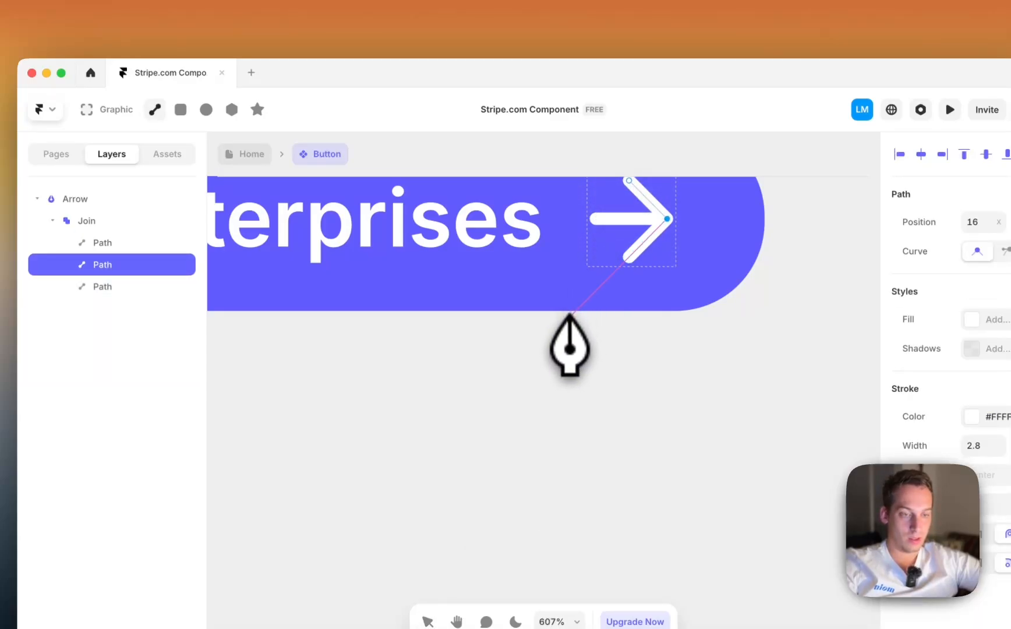
key("v")
left_click(628, 220)
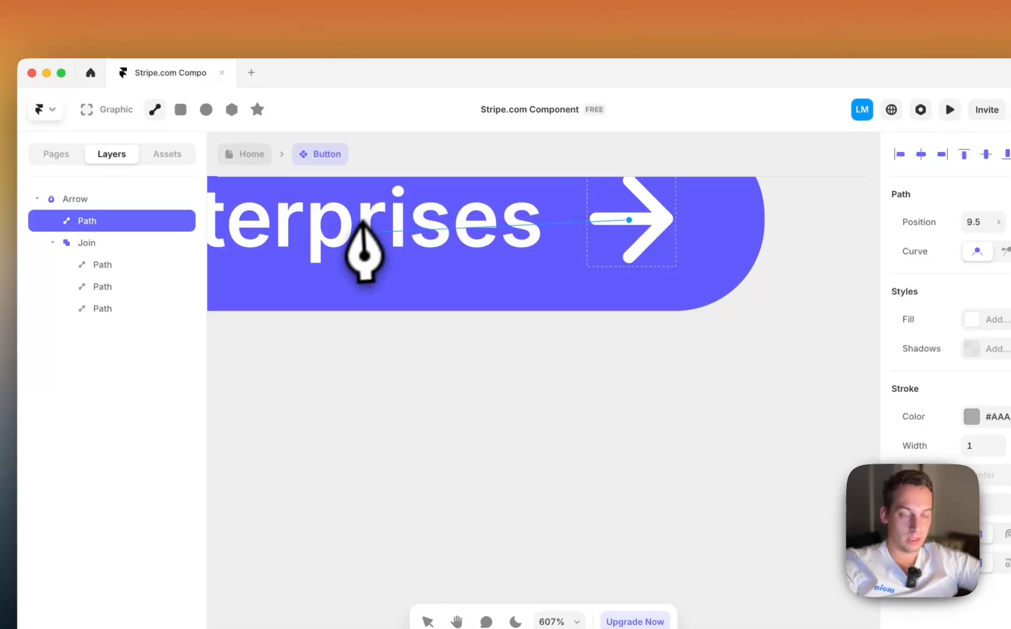
key("super+z")
- Set the opacity of the horizontal shaft path, the last path inside the arrow's Join group, to 0
left_click(115, 236)
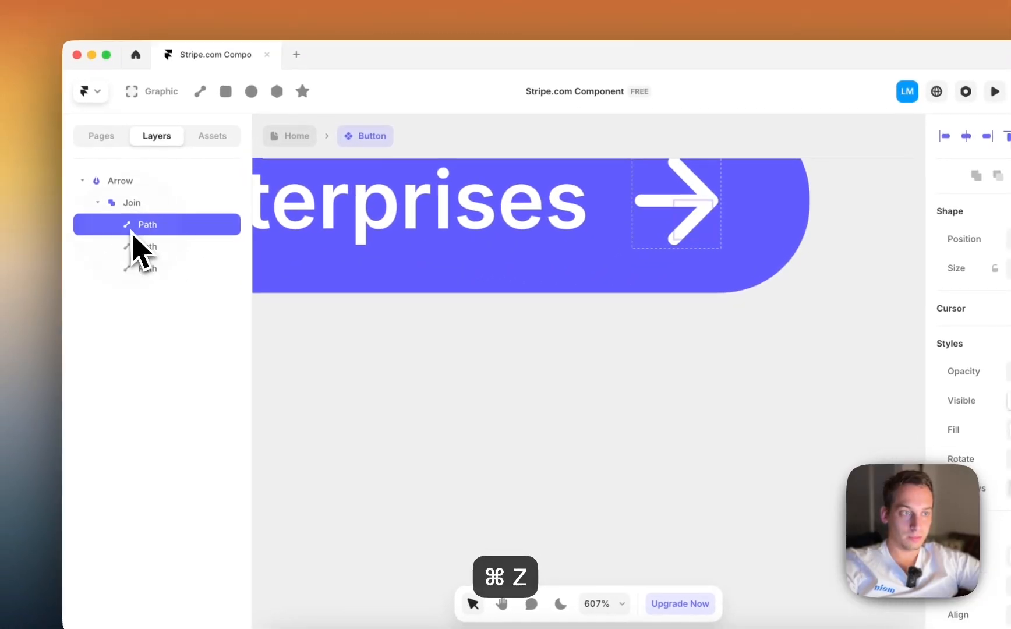
left_click(133, 257)
left_click(141, 273)
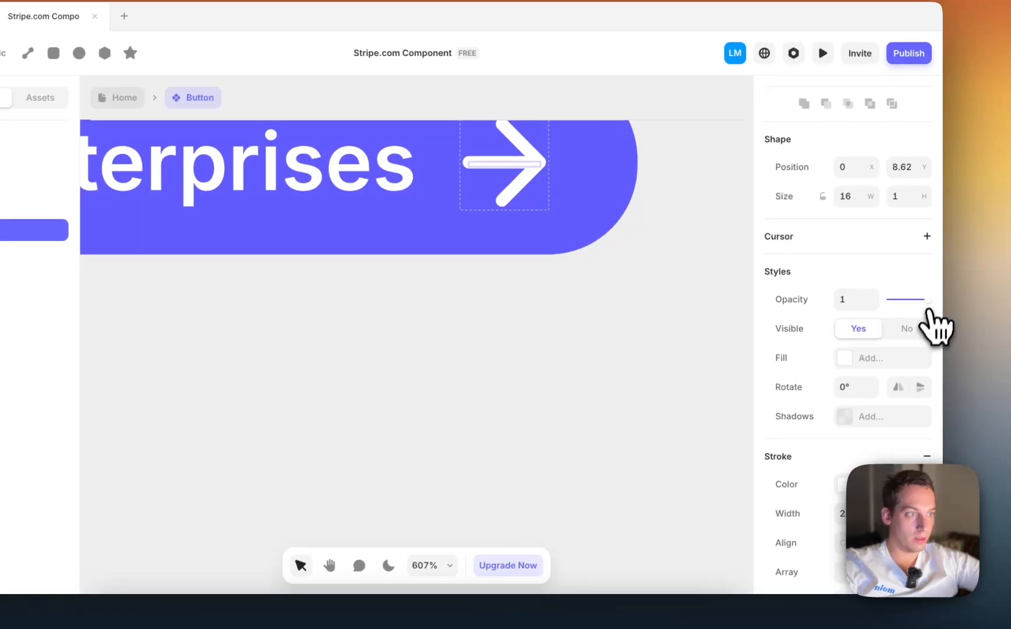
left_click_drag(928, 299, 888, 299)
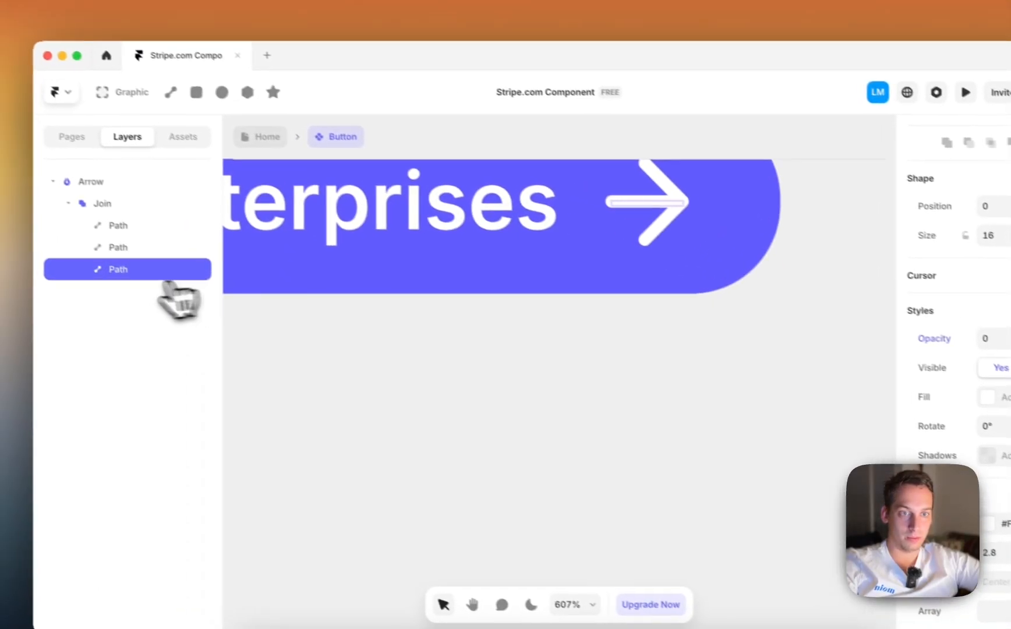
scroll(577, 220, "up", 5)
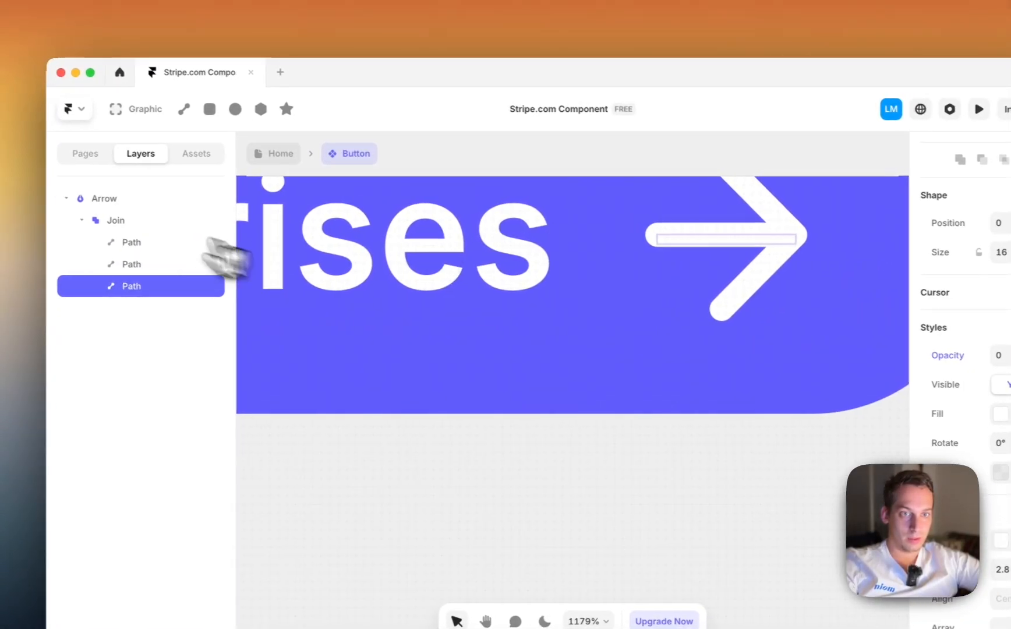
- Preview the Button component to check the arrow in its primary variant, and return to the canvas
left_click(153, 200)
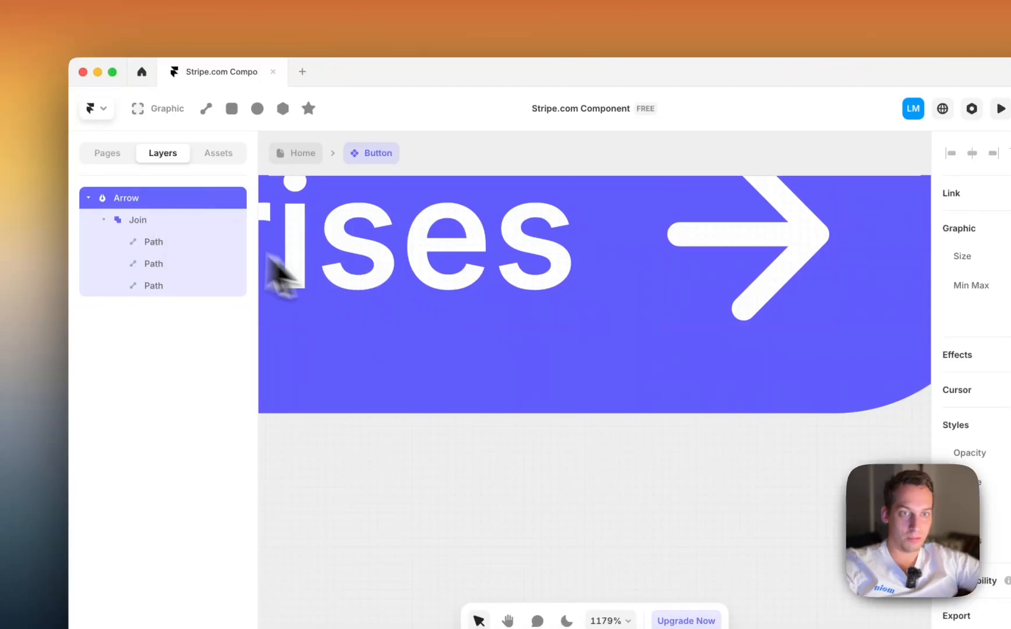
left_click(233, 220)
scroll(621, 495, "down", 5)
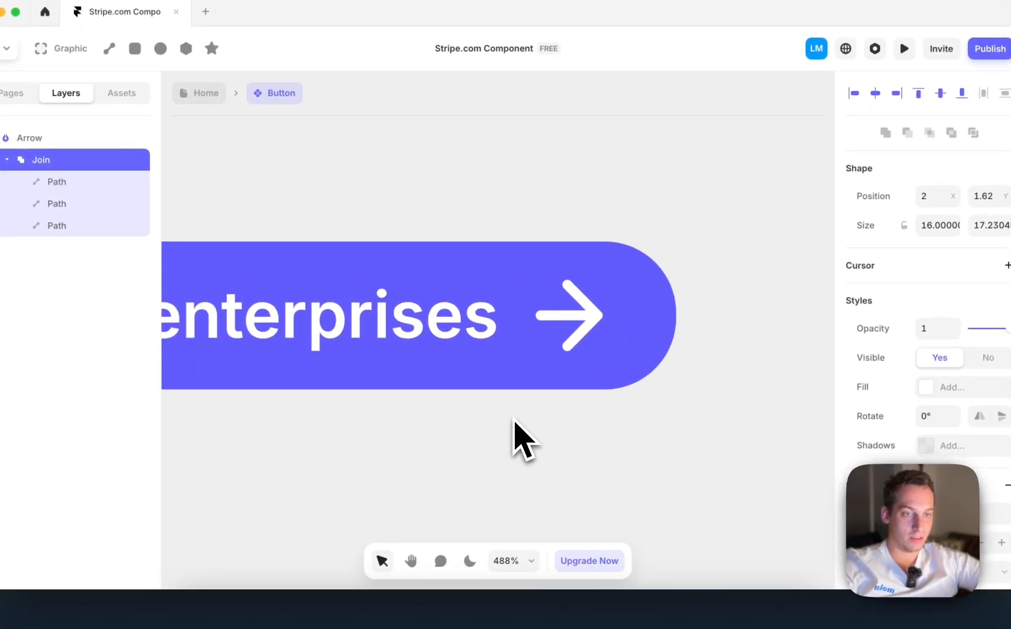
scroll(512, 417, "down", 3)
scroll(512, 418, "down", 3)
scroll(512, 417, "down", 1)
left_click(513, 417)
key("super+p")
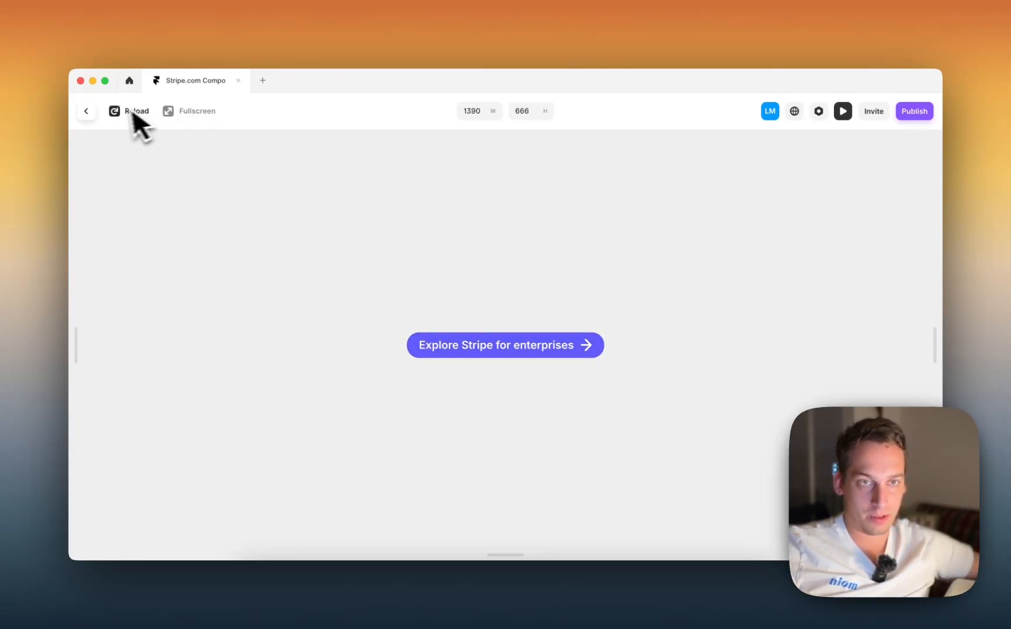
left_click(86, 111)
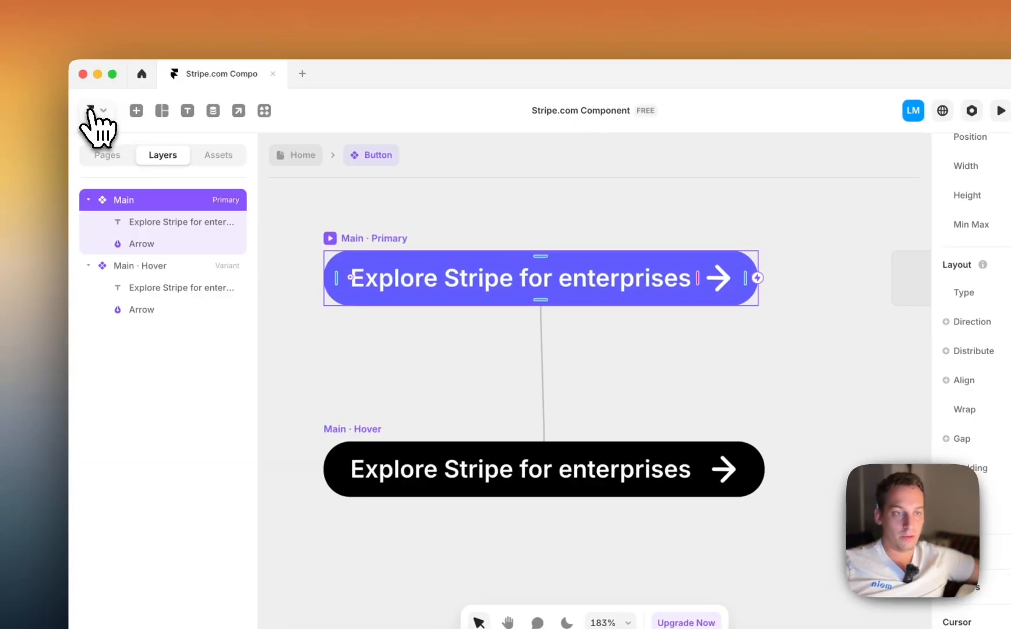
- Return to the Home page and place the Button instance in the Desktop breakpoint's Top frame, below the text Stack
left_click(296, 155)
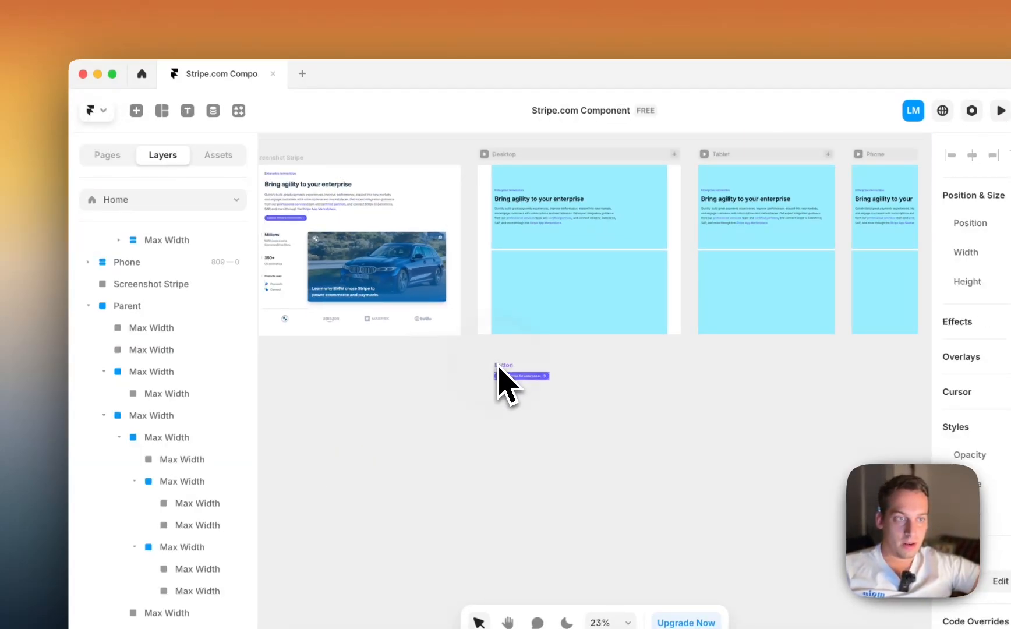
left_click_drag(499, 368, 515, 230)
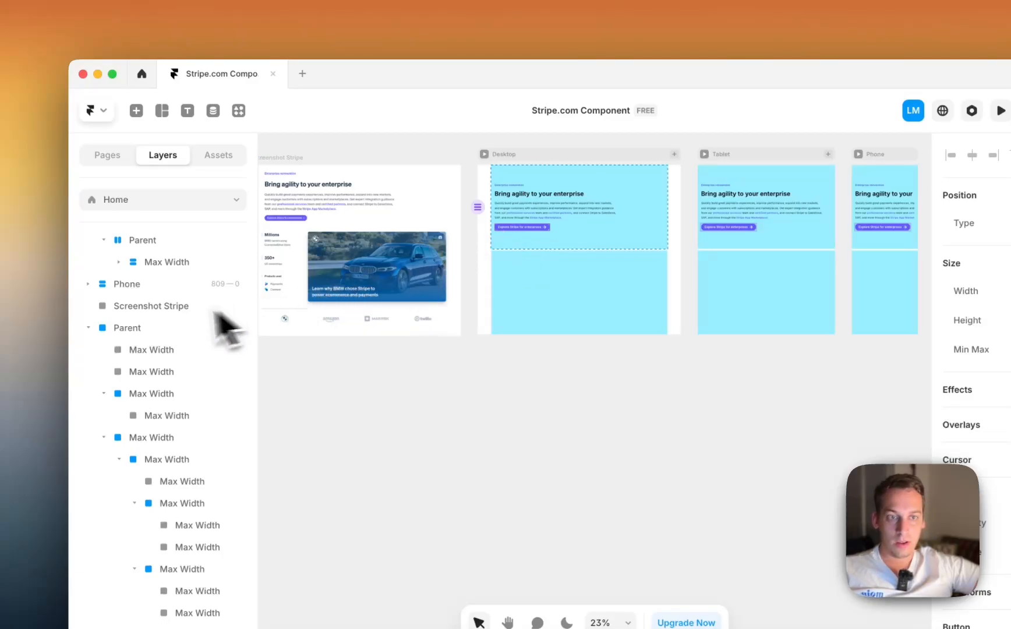
scroll(546, 259, "up", 3)
scroll(181, 275, "up", 4)
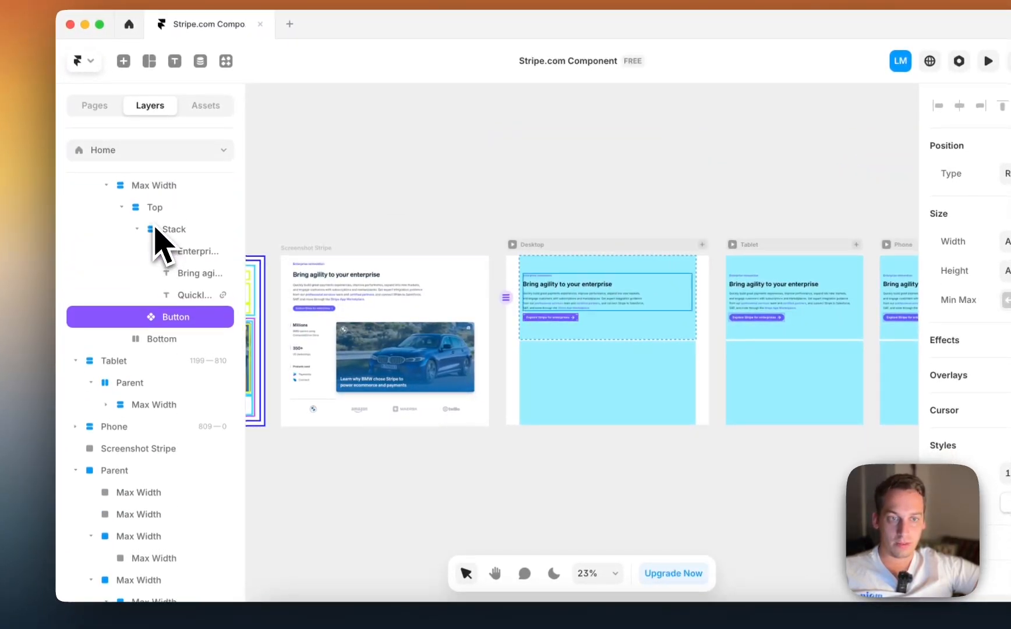
scroll(175, 256, "up", 2)
left_click(136, 271)
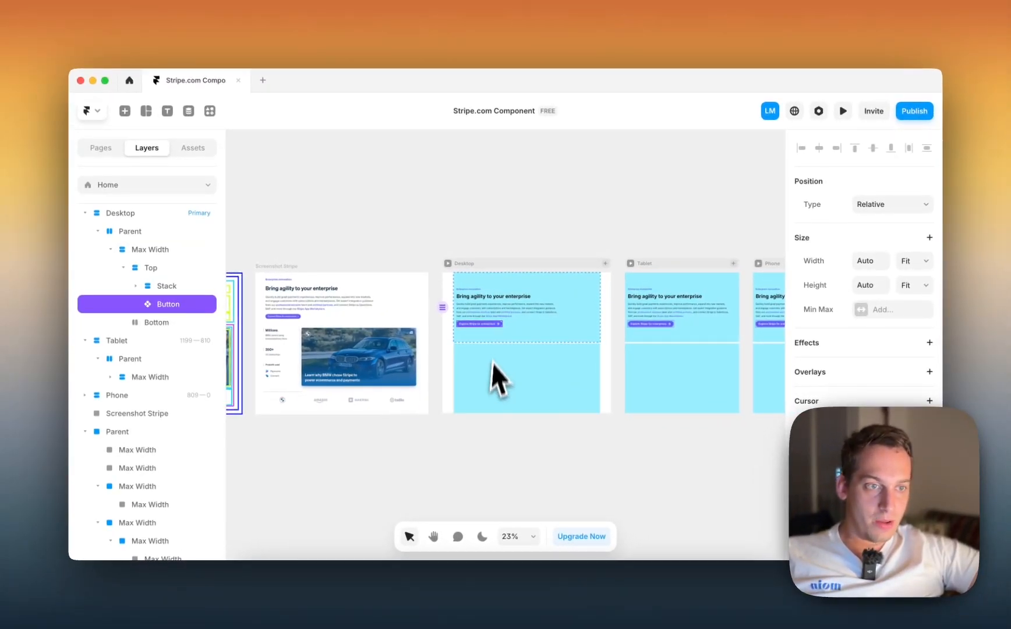
- Try a smaller gap on the Desktop's Top frame, restore it to 20, and compare the spacing with the Stripe screenshot
scroll(577, 292, "up", 4)
scroll(492, 327, "up", 3)
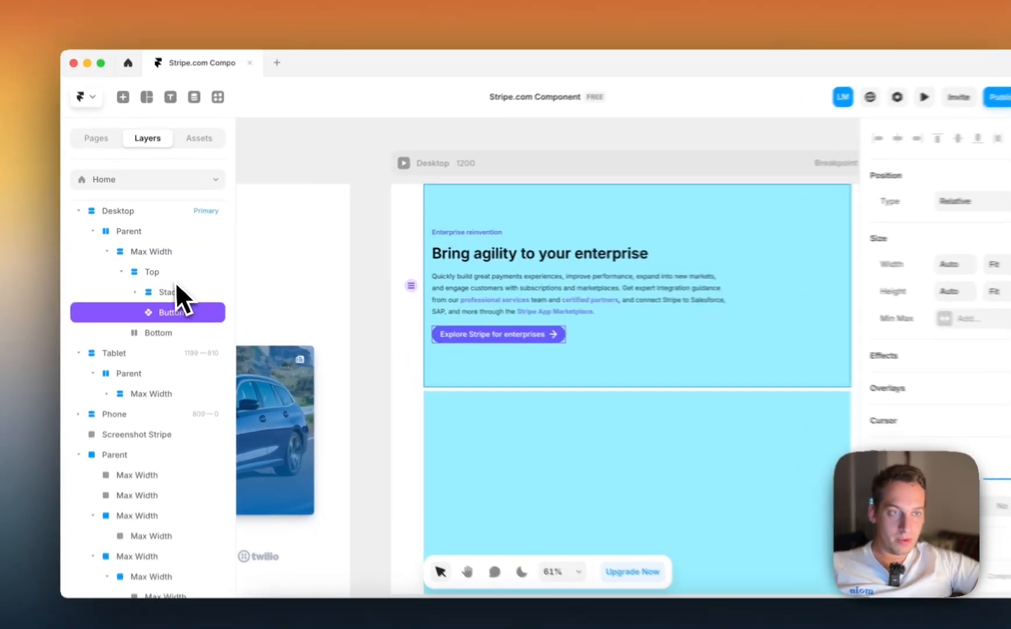
left_click(166, 268)
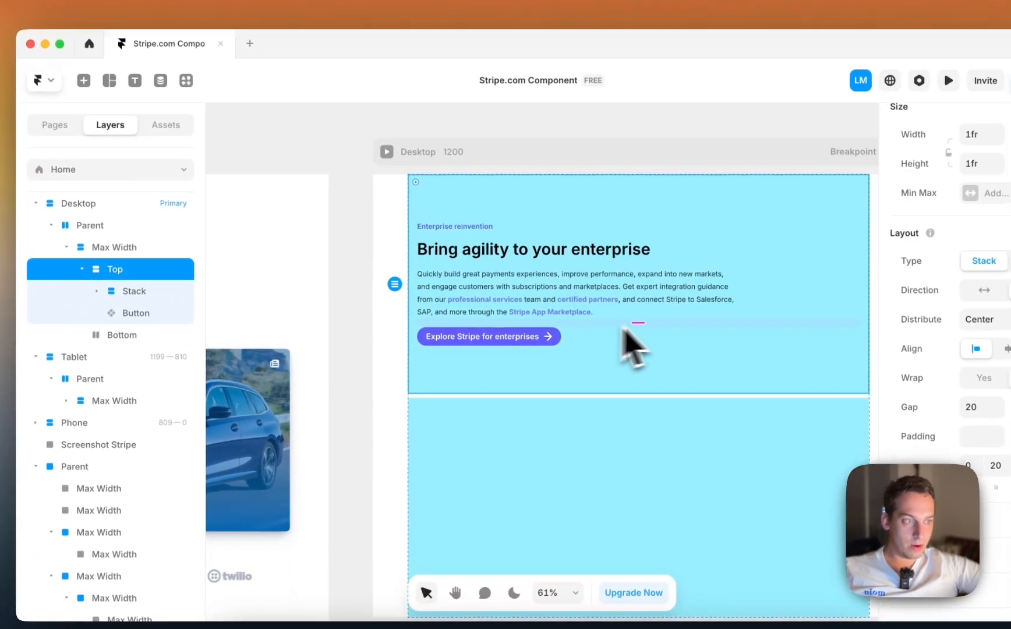
left_click(128, 284)
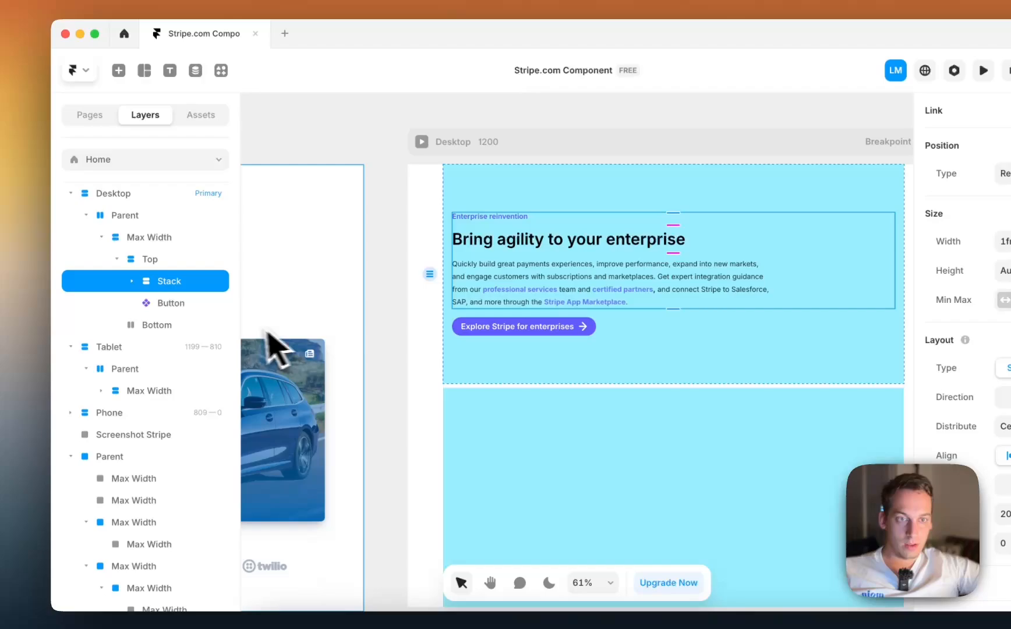
left_click(59, 291)
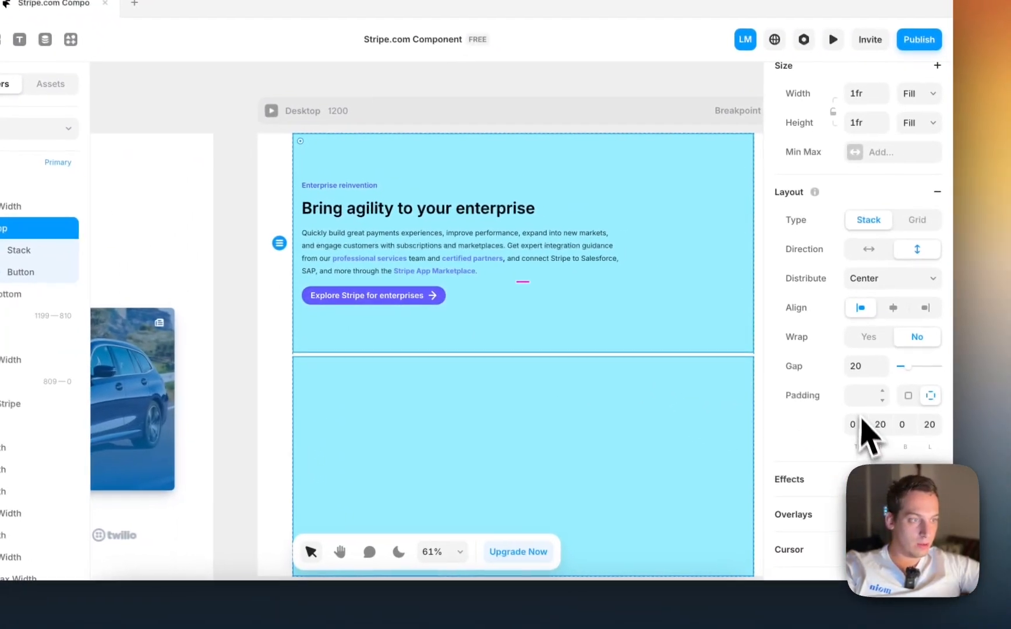
left_click(947, 385)
key("shift+Down")
key("shift+Up")
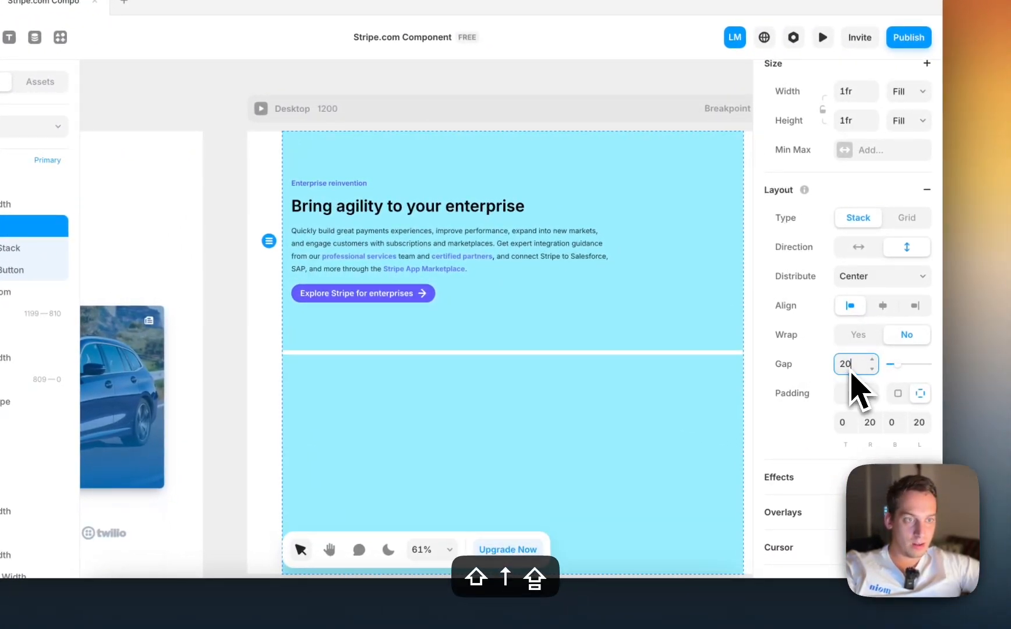
scroll(548, 350, "left", 5)
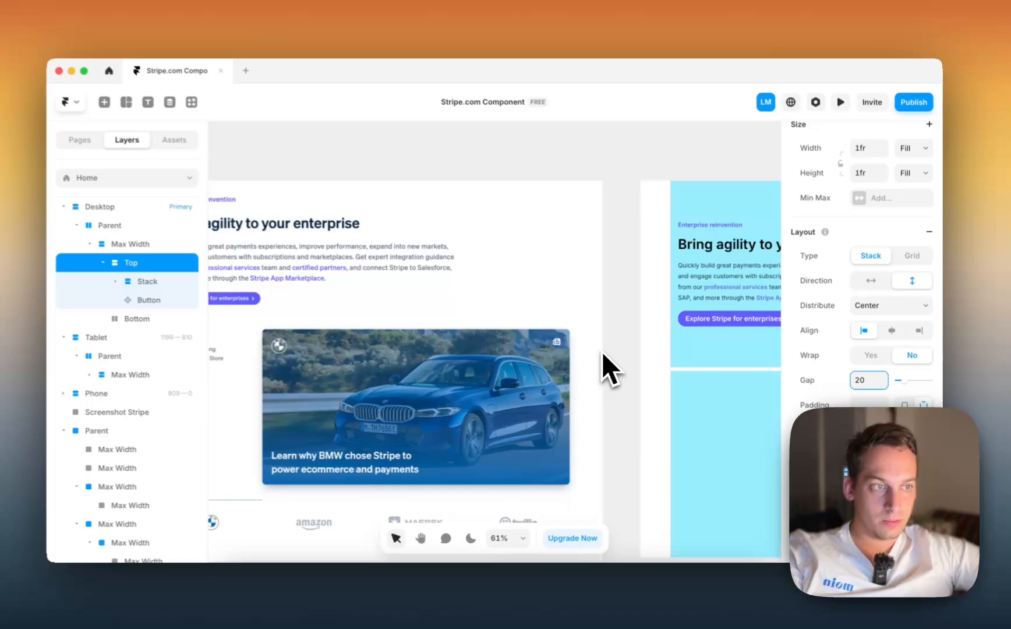
scroll(602, 354, "down", 3)
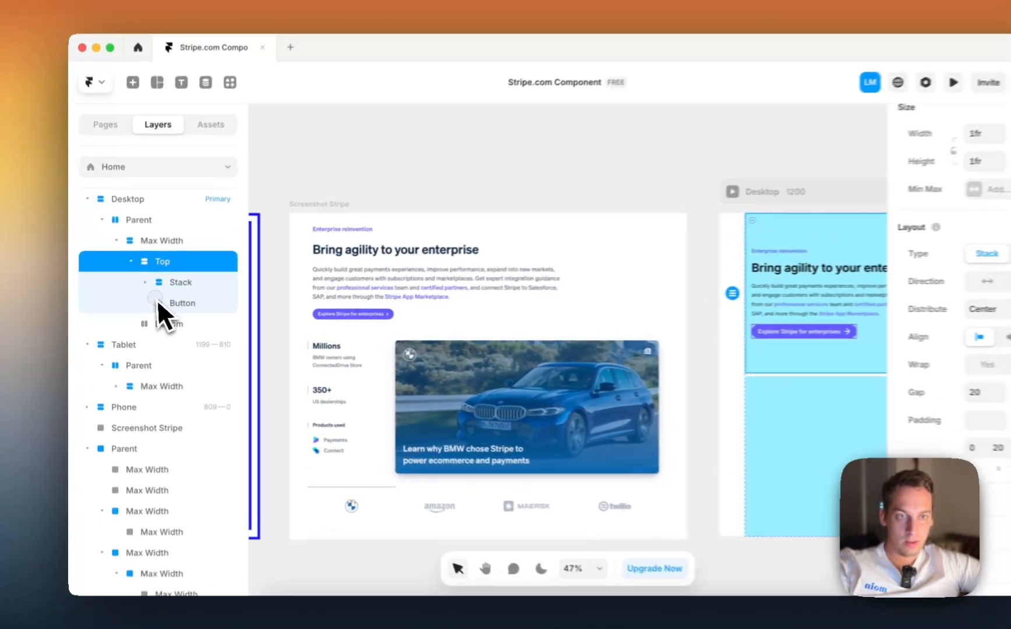
- Move the three text layers and the Button directly into the Top frame, and delete the emptied Stack
left_click_drag(169, 305, 188, 279)
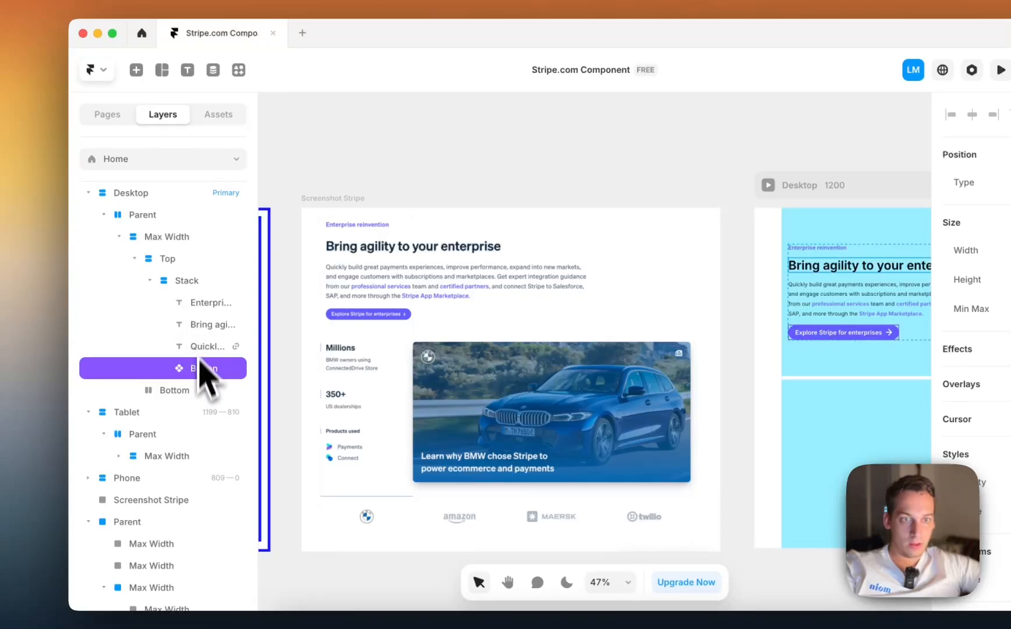
left_click(170, 286)
left_click(185, 303)
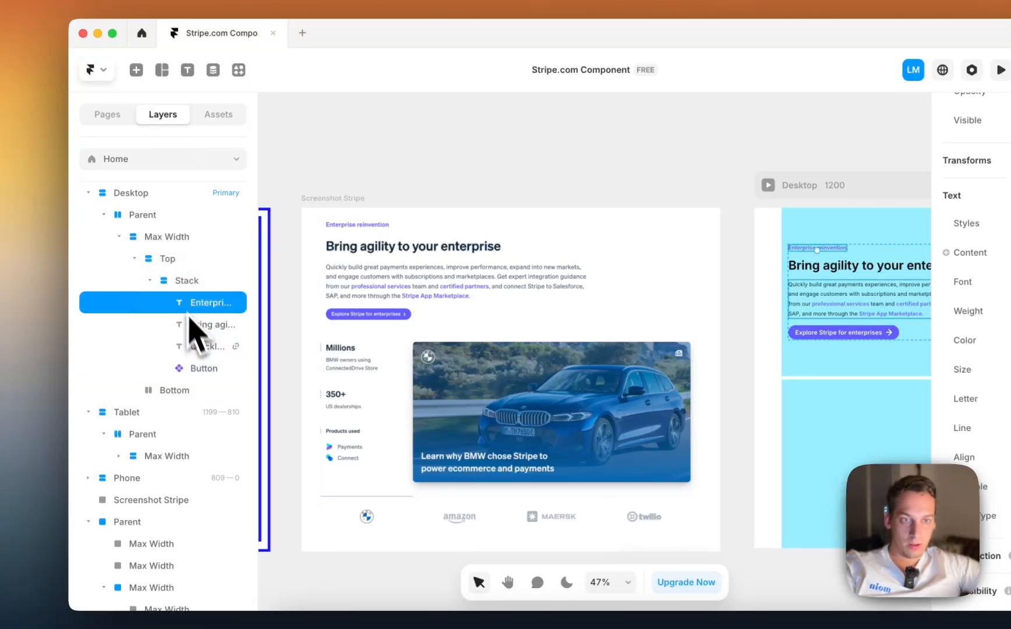
left_click(195, 364, "shift")
left_click_drag(186, 272, 189, 273)
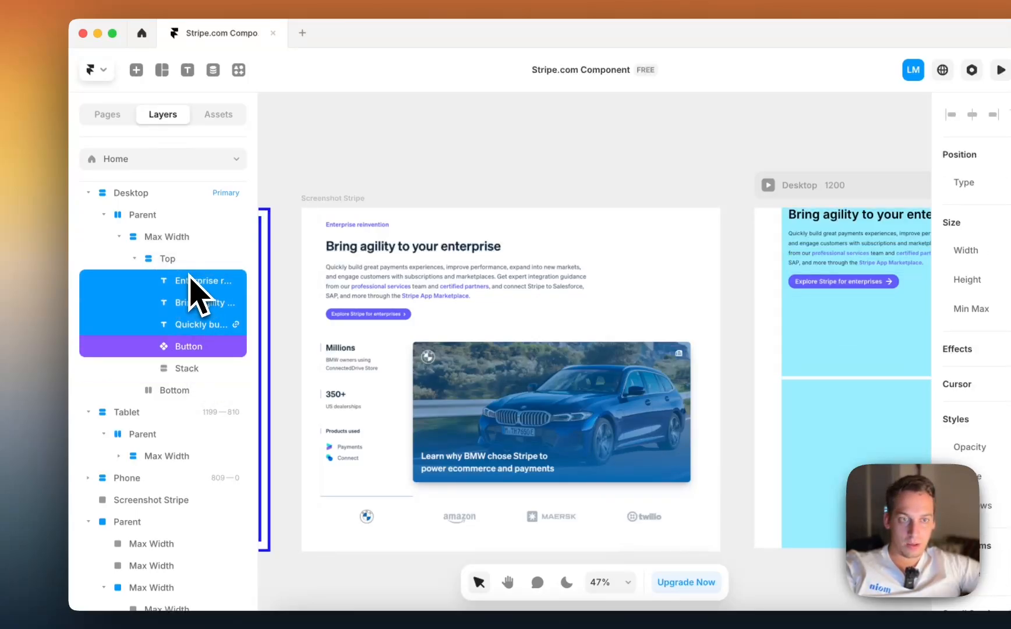
left_click(192, 368)
key("shift+BackSpace")
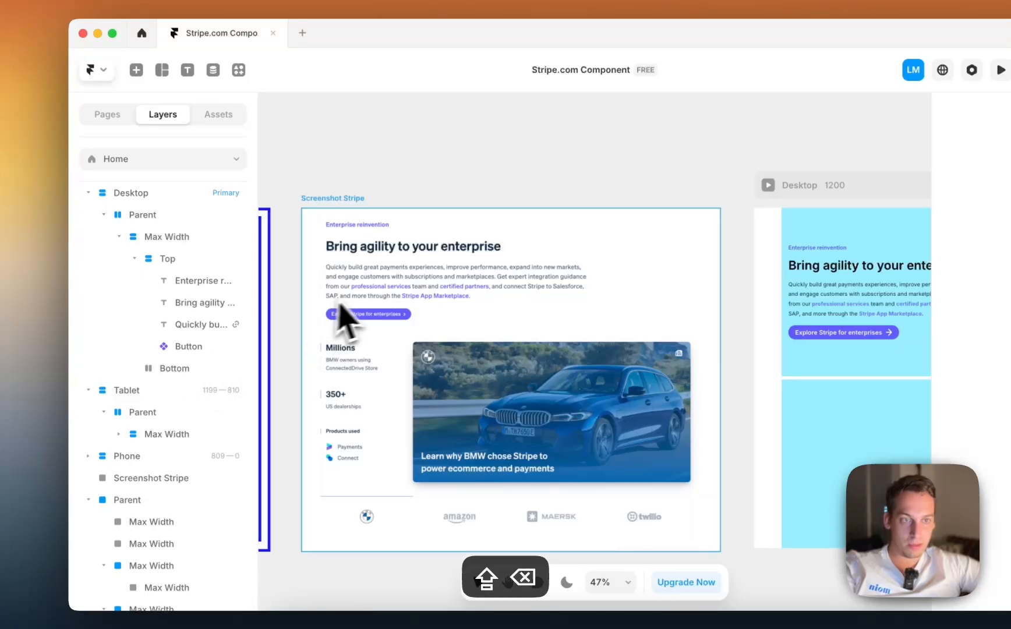
- Open the Button component for editing and shrink the primary variant's Arrow graphic to 12 wide
scroll(357, 273, "right", 4)
scroll(357, 273, "down", 2)
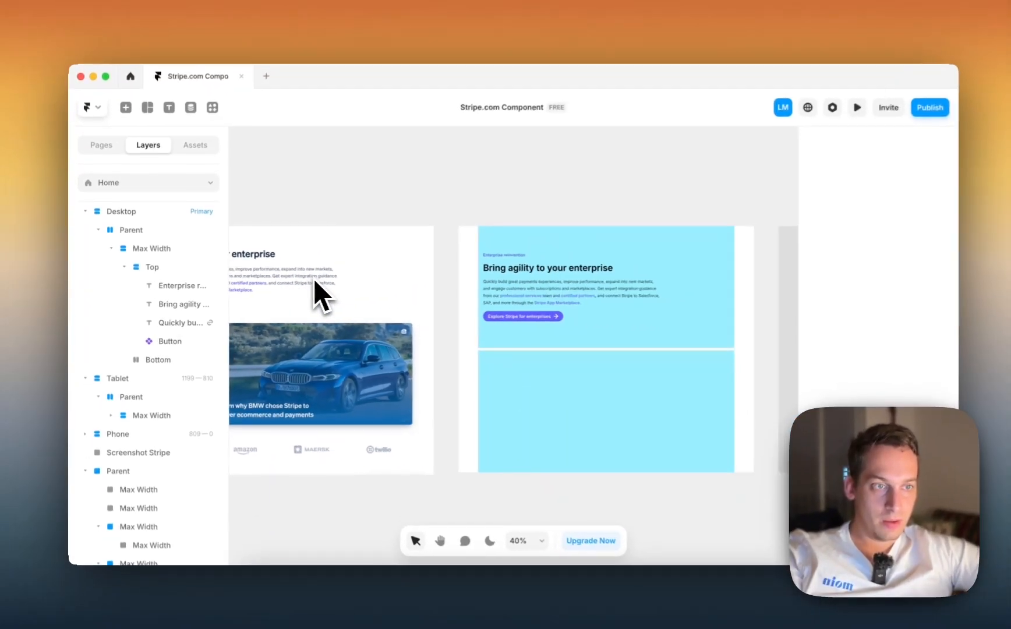
scroll(549, 333, "up", 1)
scroll(468, 331, "up", 5)
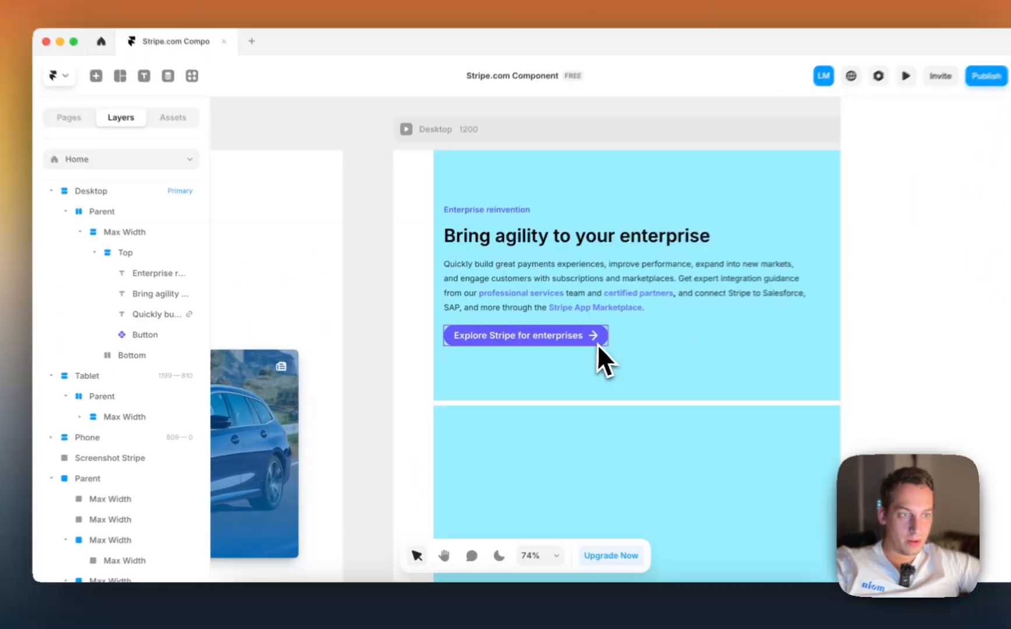
double_click(598, 344)
left_click(637, 356)
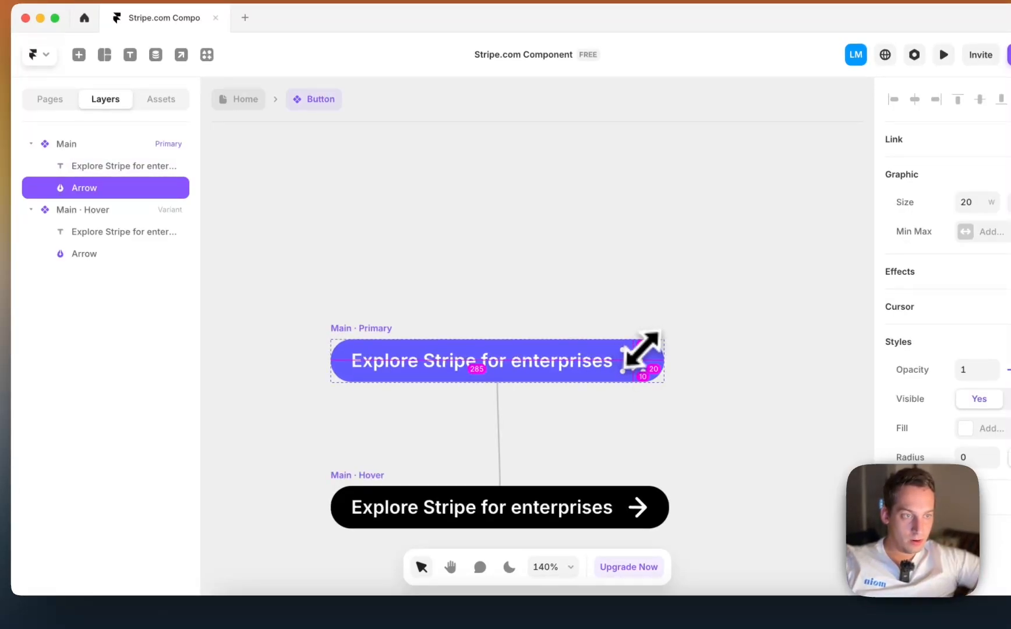
left_click_drag(640, 351, 639, 354)
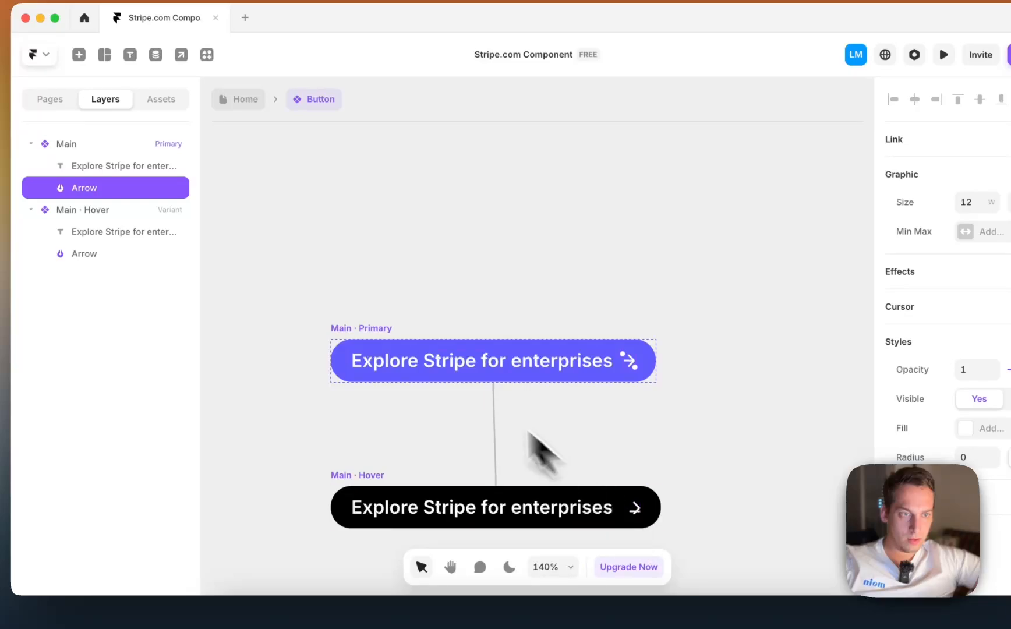
- Preview the Button component's primary variant to check the smaller arrow, and return to the canvas
left_click(386, 333)
left_click(338, 328)
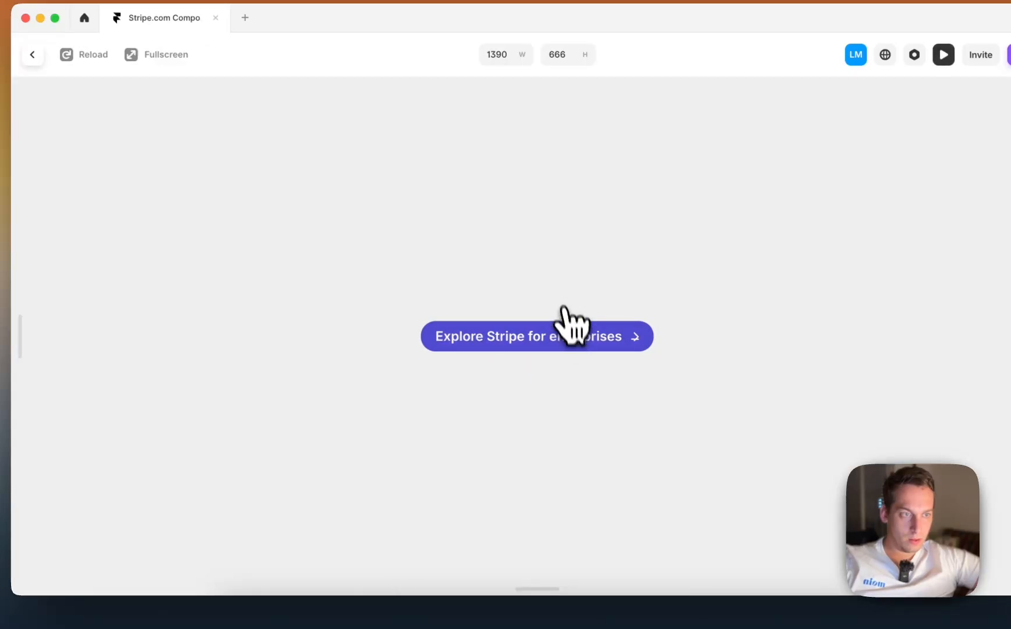
left_click(32, 54)
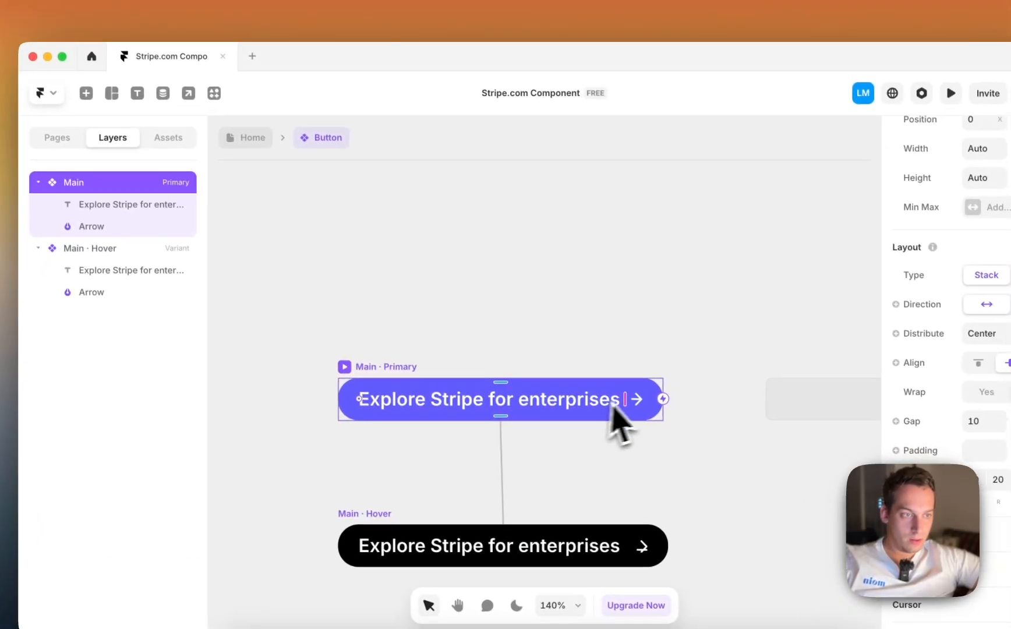
- Adjust the primary variant's Arrow graphic, keeping it 12 wide, and preview the Home page with the updated button
mouse_move(637, 399)
left_mouse_down()
mouse_move(634, 328)
mouse_move(630, 413)
left_mouse_up()
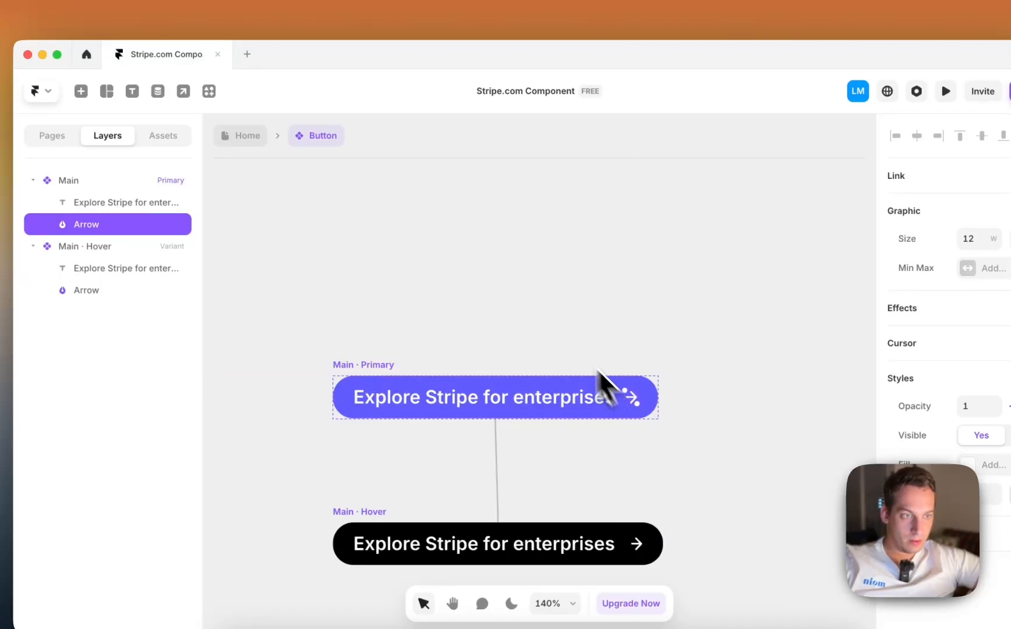
left_click(241, 137)
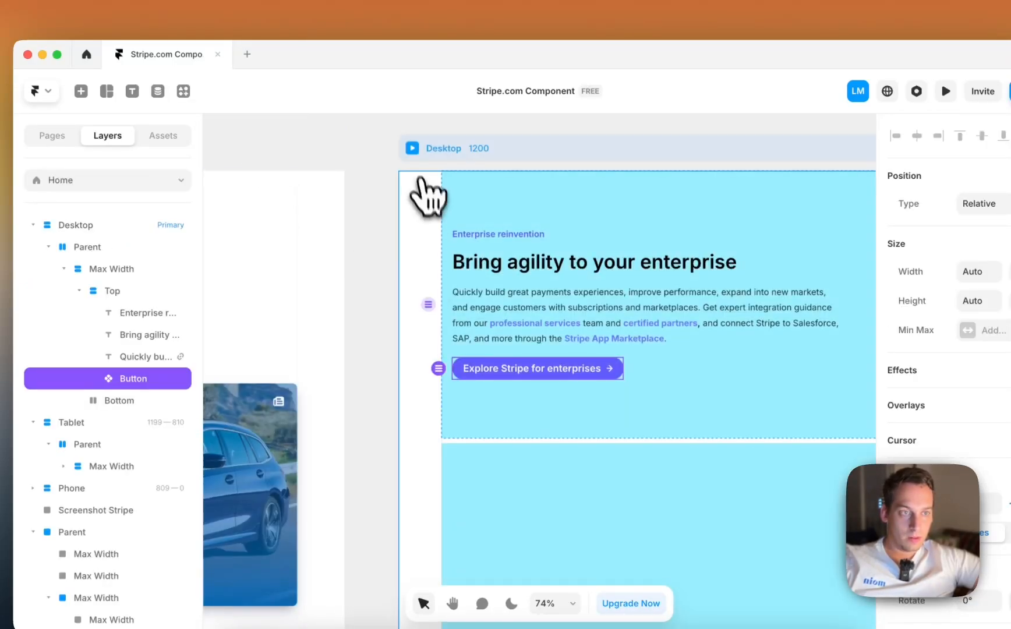
key("super+p")
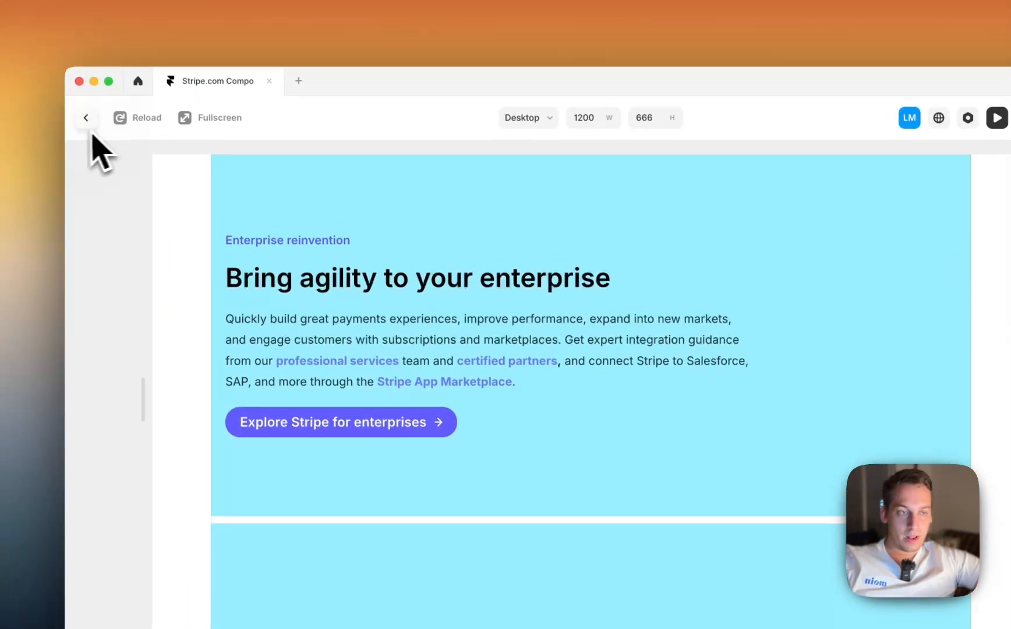
left_click(54, 101)
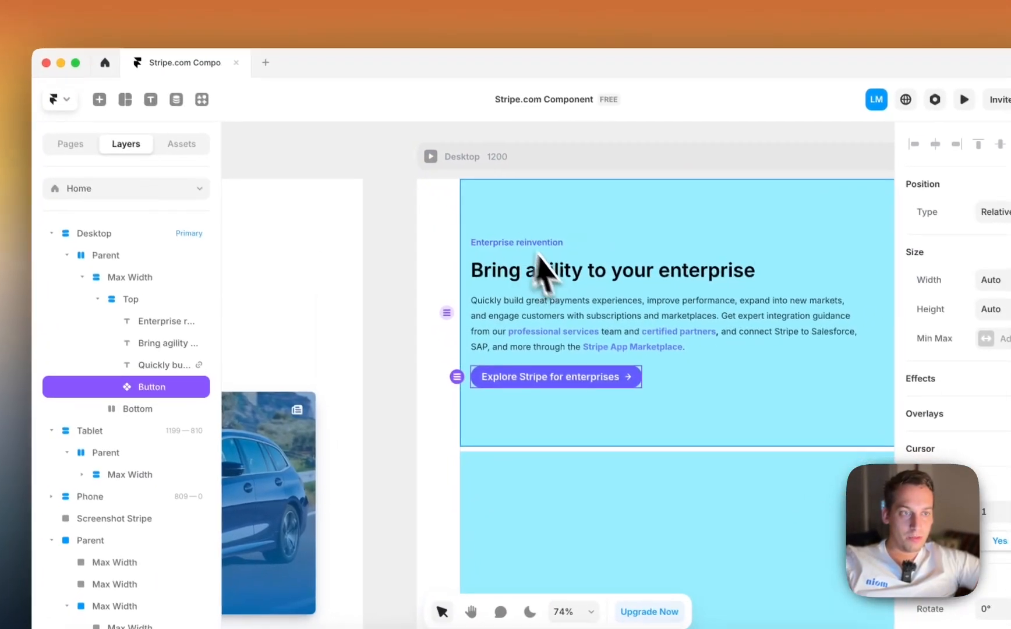
- Remove the #99EEFF fill from the Desktop breakpoint's Top frame
left_click(497, 219)
scroll(846, 428, "down", 5)
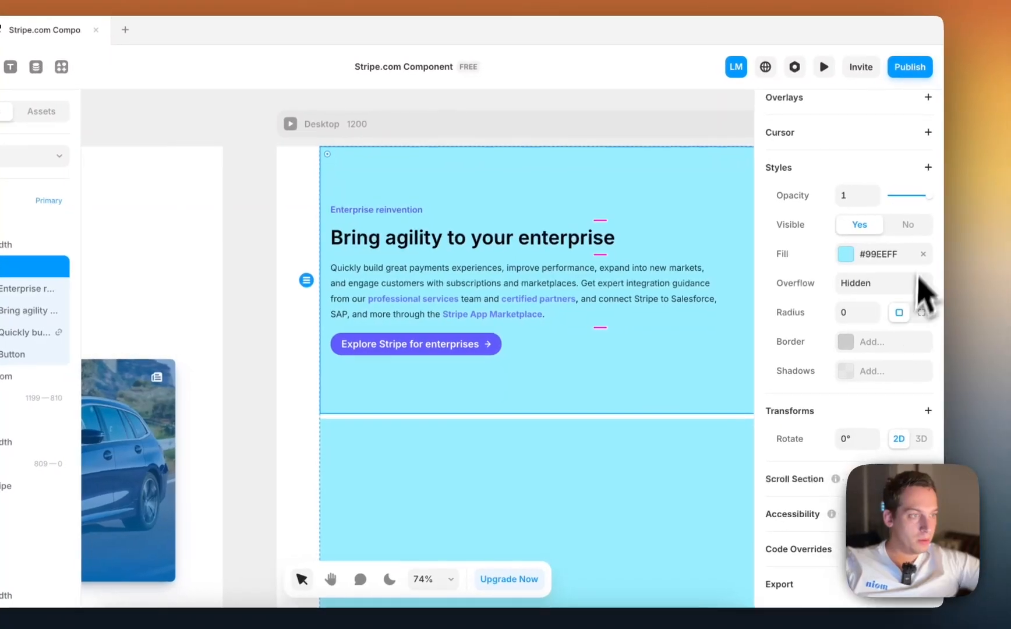
left_click(925, 257)
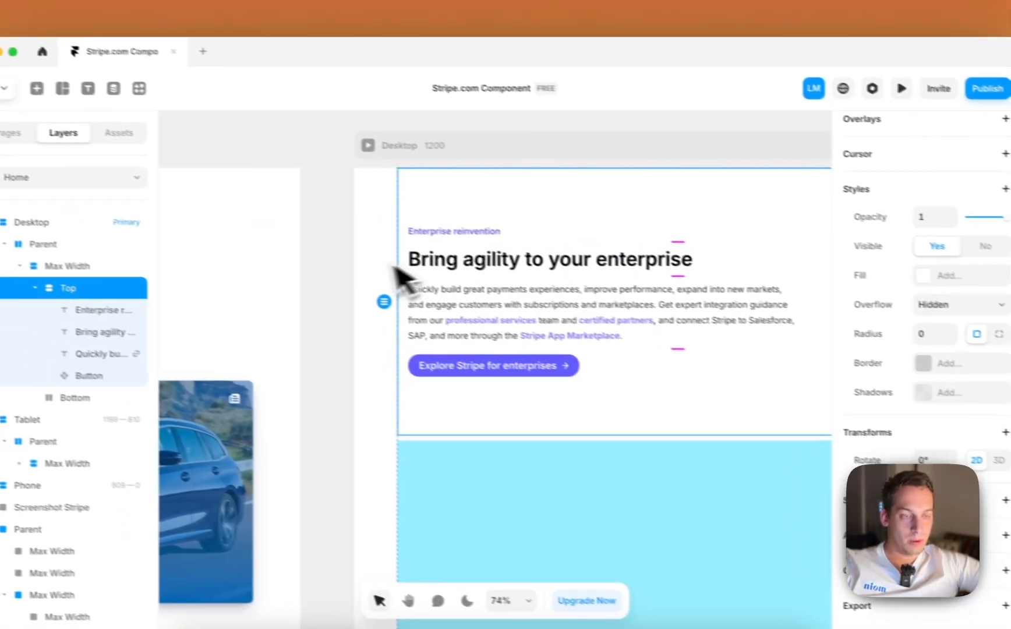
left_click(333, 257)
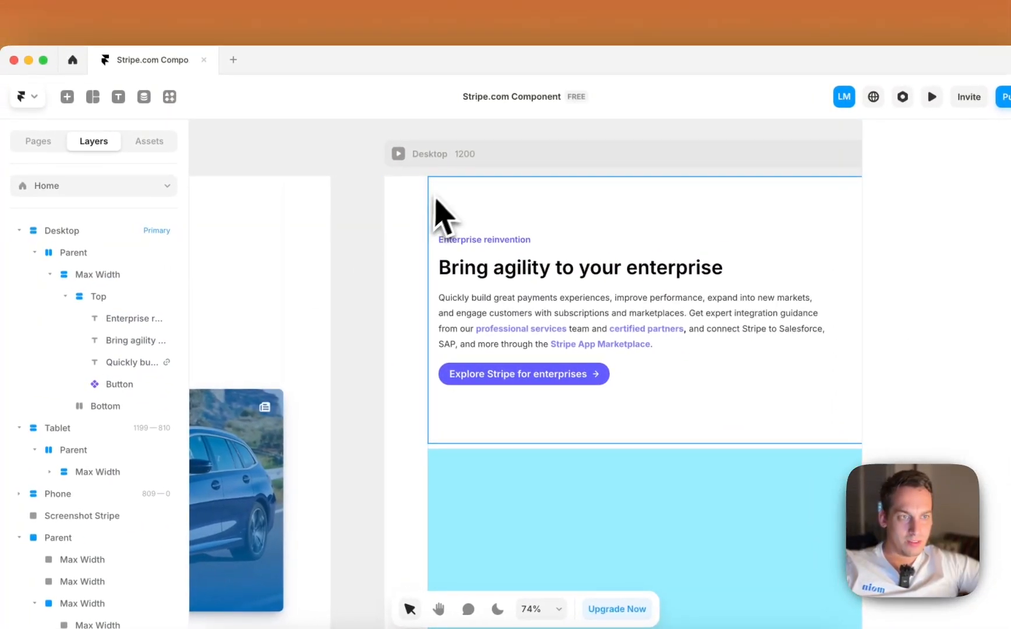
- Set the Desktop Top frame's height to Fit Content
scroll(362, 307, "left", 4)
scroll(398, 338, "right", 8)
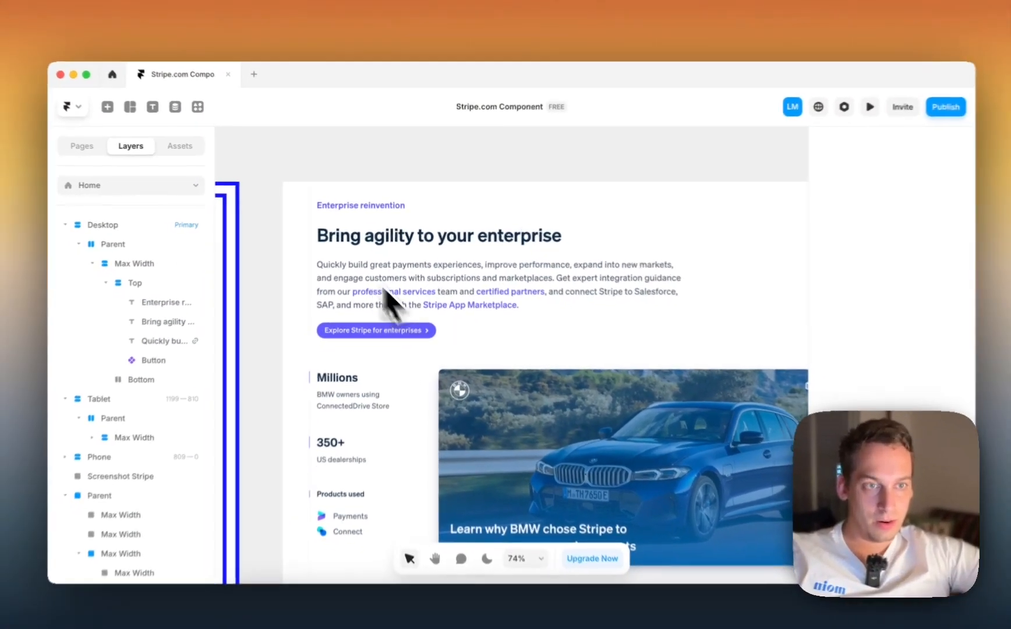
scroll(314, 365, "down", 10)
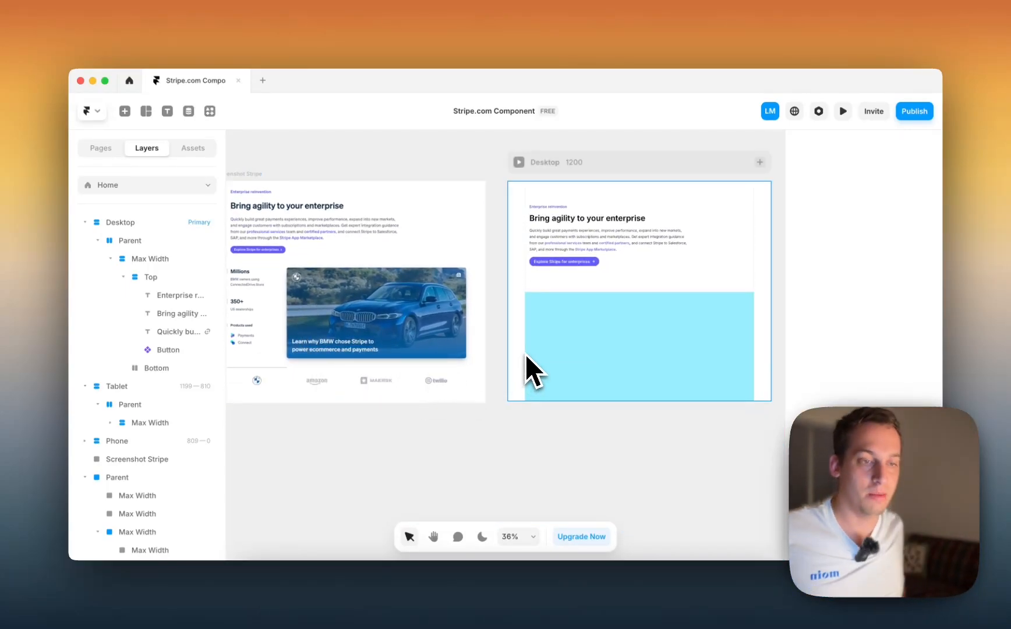
scroll(544, 332, "left", 3)
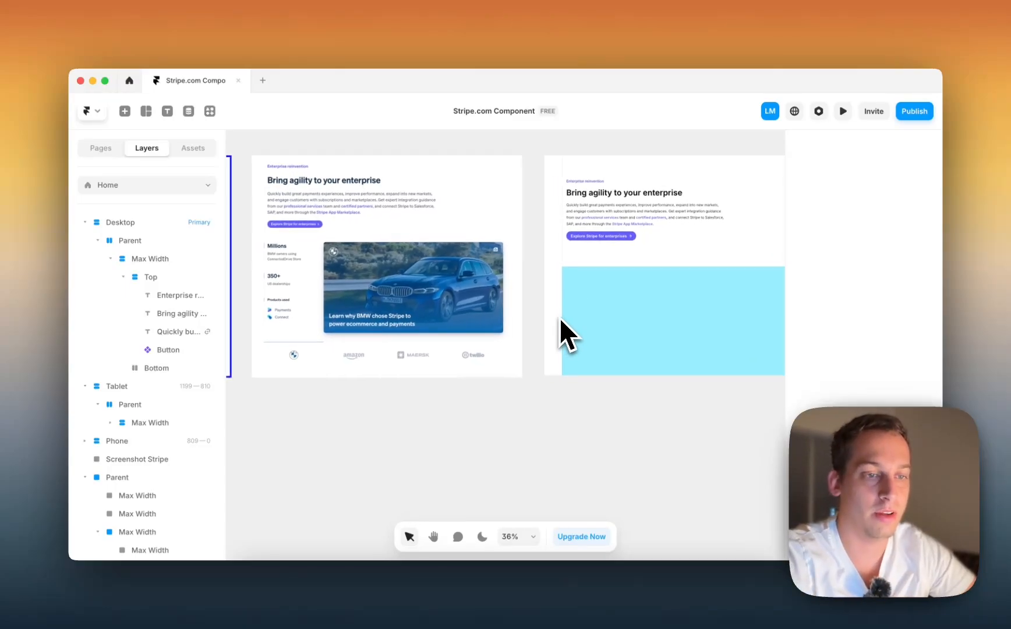
left_click(622, 265)
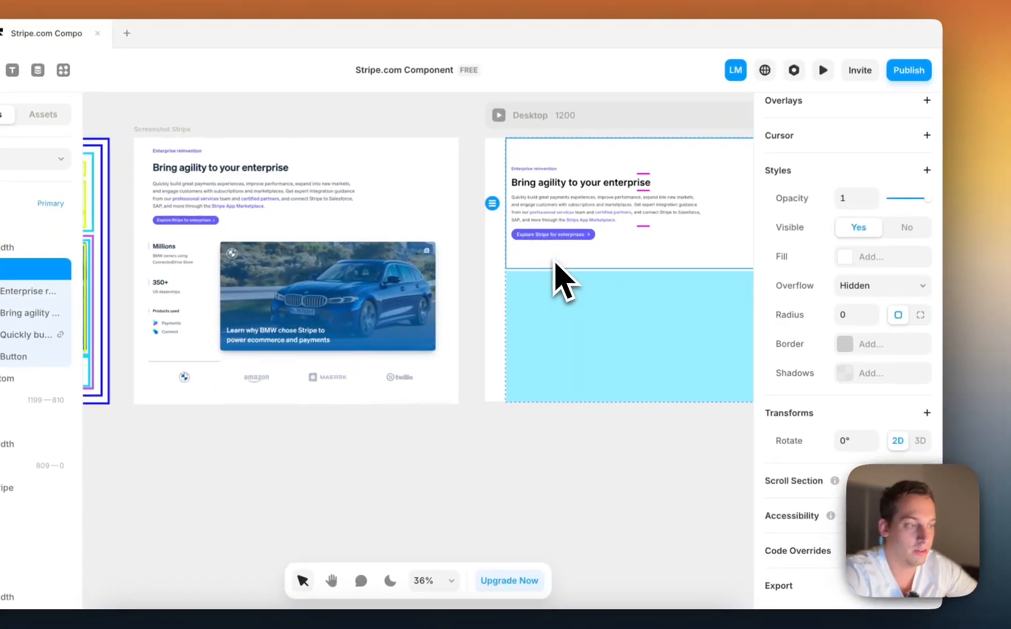
scroll(856, 329, "up", 5)
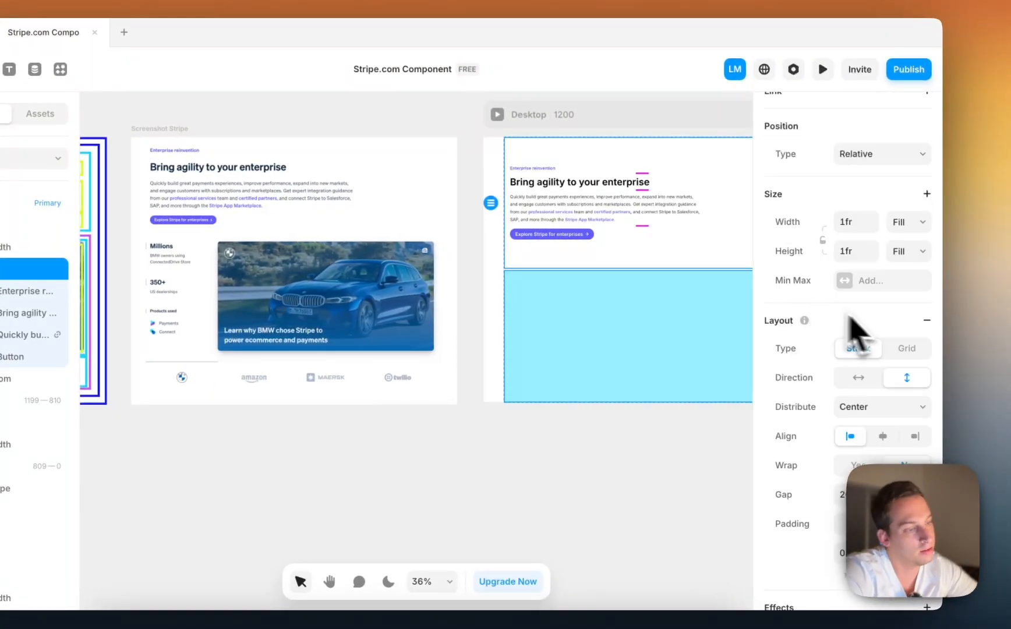
left_click(913, 251)
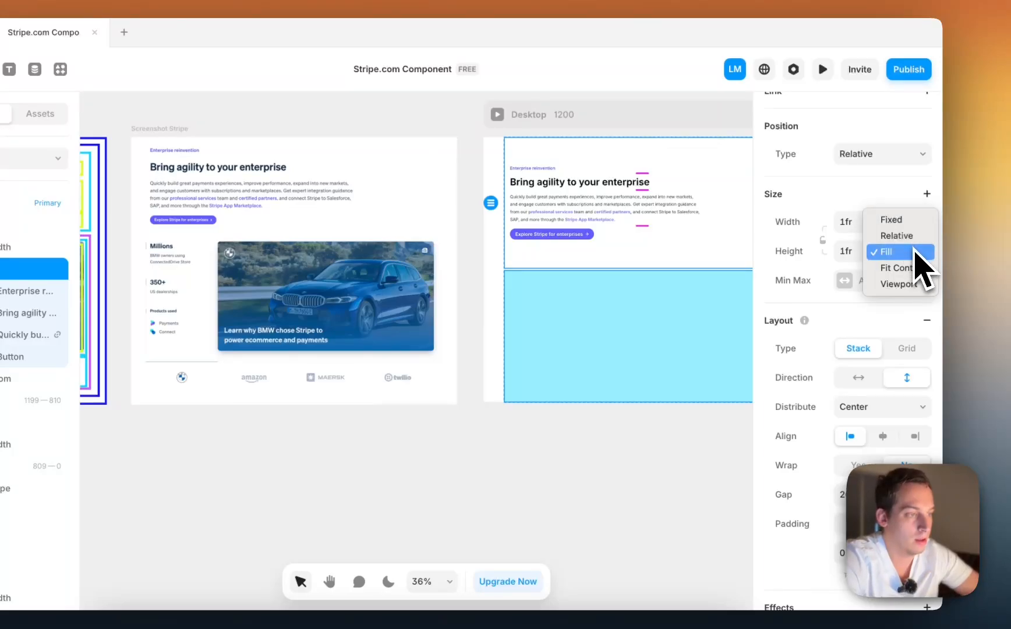
left_click(902, 268)
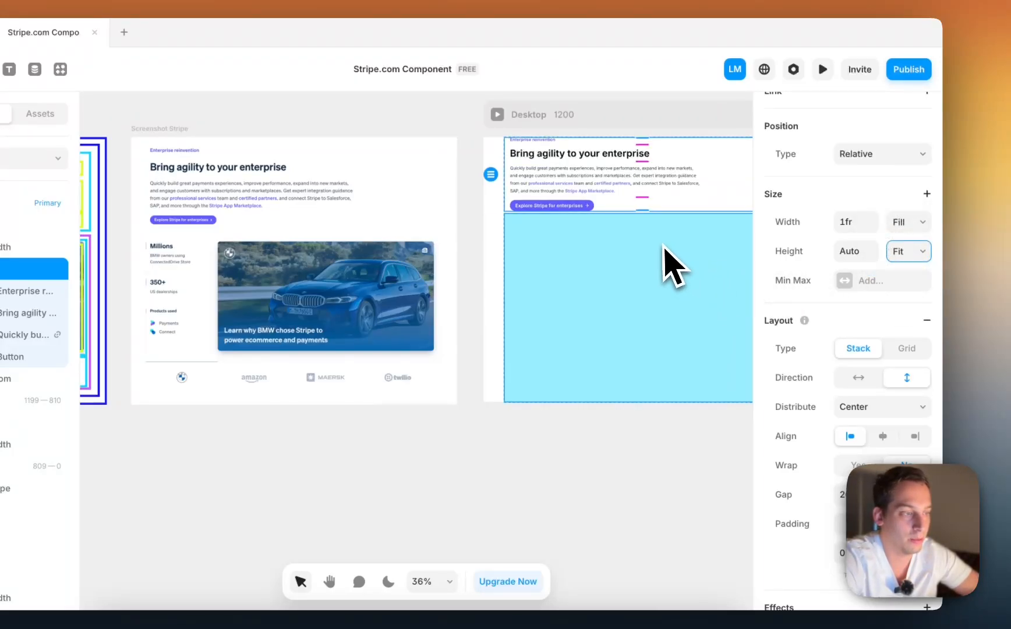
- Set the Desktop Top frame's top padding to 40 and raise its bottom padding to match
scroll(875, 395, "down", 3)
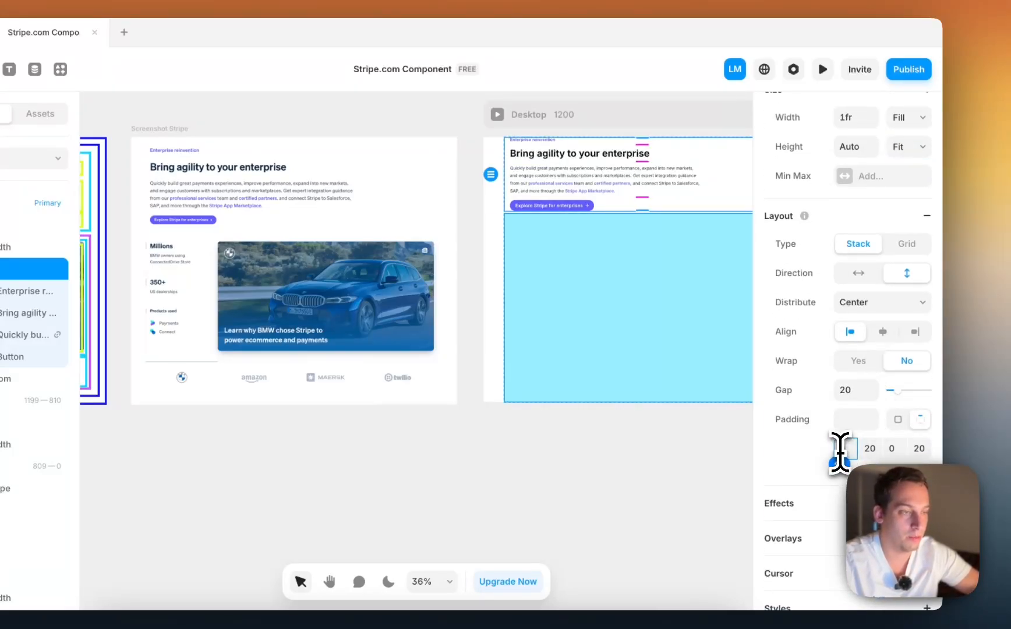
key("shift+Up")
key("shift+Up")
key("shift+Up")
key("shift+Up")
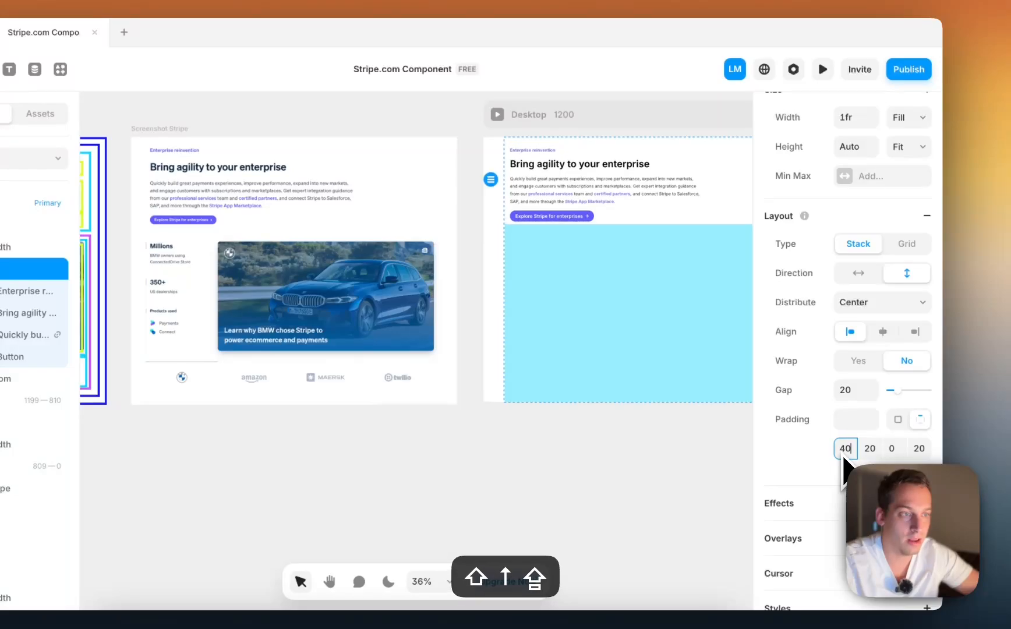
key("shift+Up")
key("shift+Up")
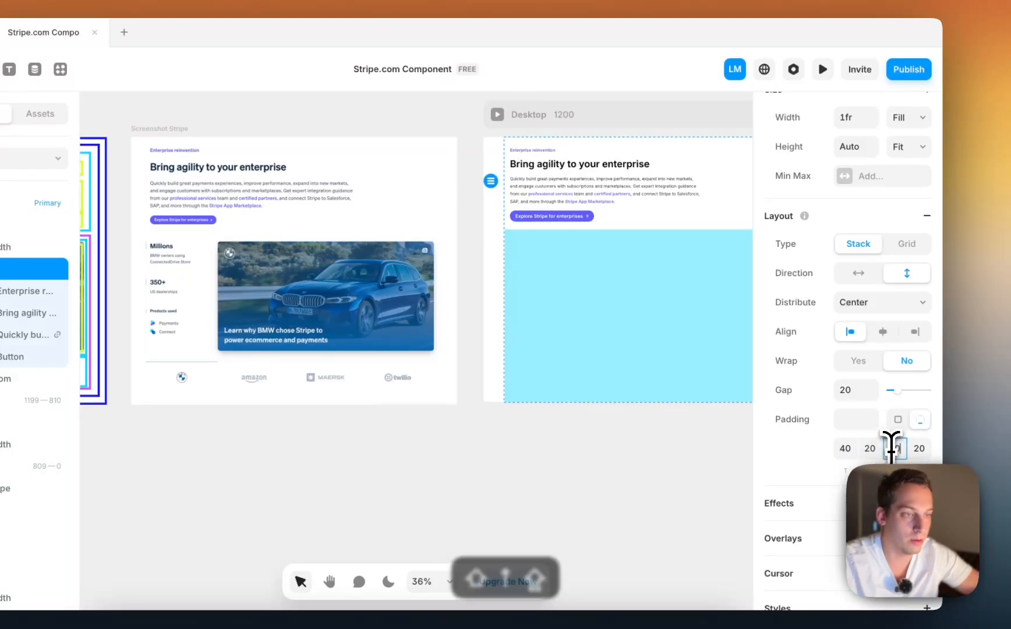
left_click(685, 460)
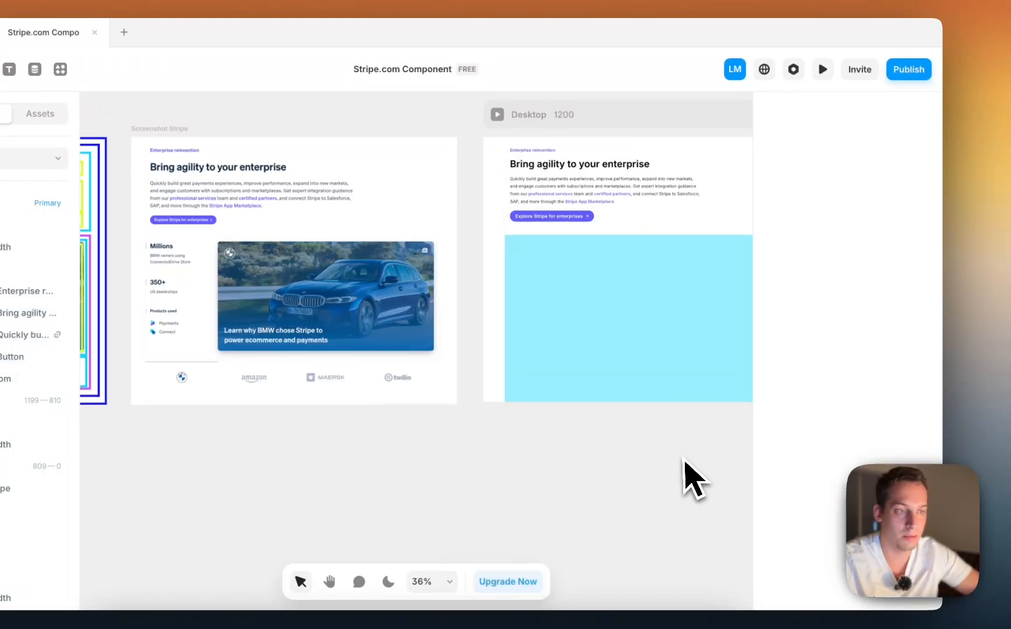
- Compare the Stripe screenshot with the Top section on the Desktop, Tablet and Phone breakpoints
left_click(627, 367)
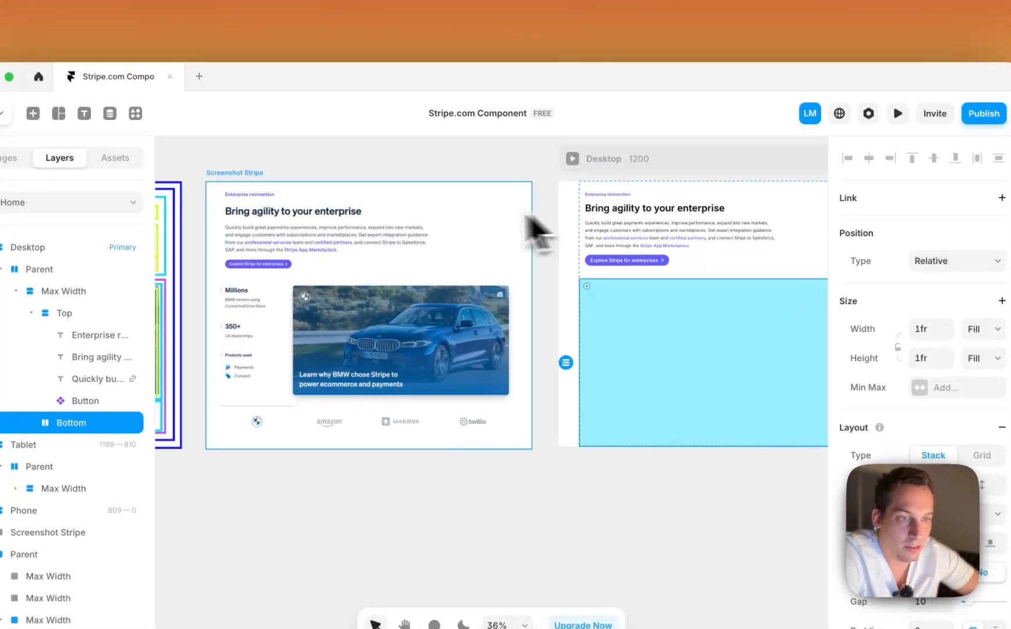
left_click(382, 114)
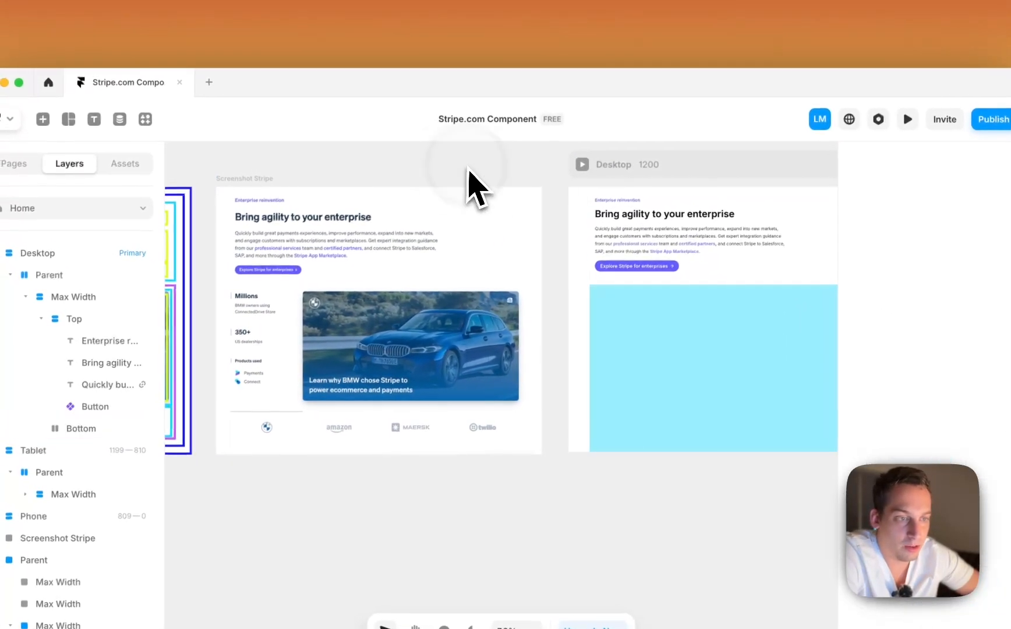
scroll(430, 170, "right", 2)
scroll(517, 221, "left", 3)
scroll(516, 221, "right", 6)
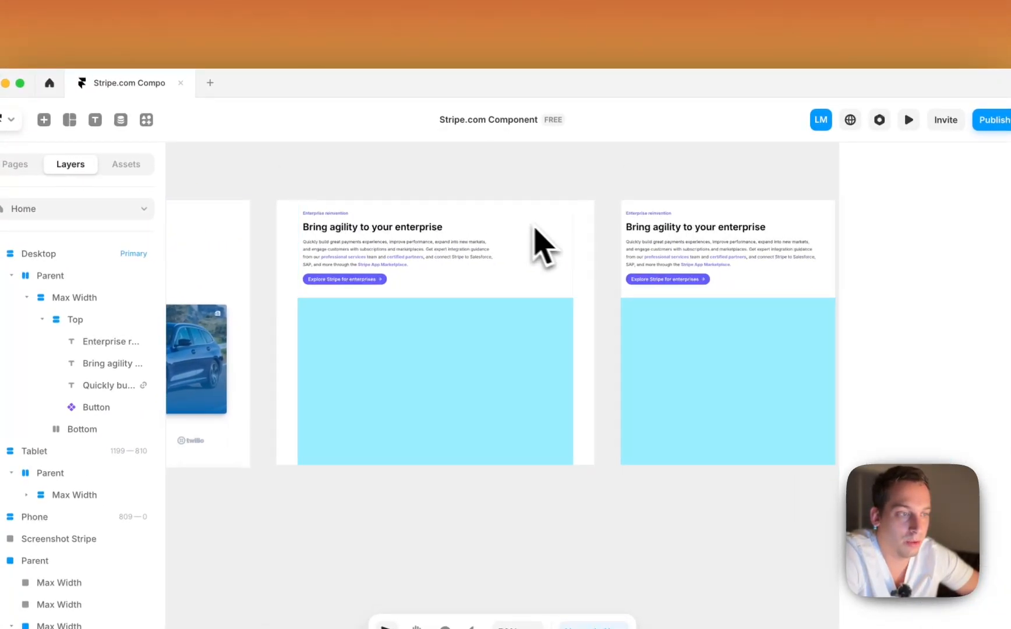
scroll(547, 227, "right", 5)
scroll(552, 227, "left", 4)
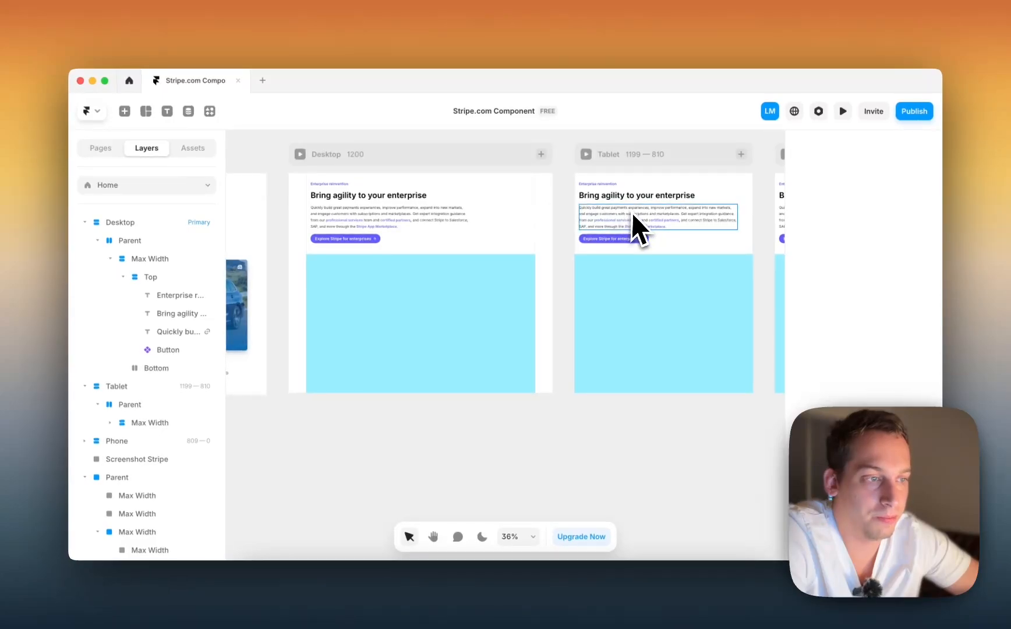
- Set the width of the Phone breakpoint's "Quickly build great payments experiences" paragraph to Fill
scroll(654, 240, "right", 2)
left_click(687, 219)
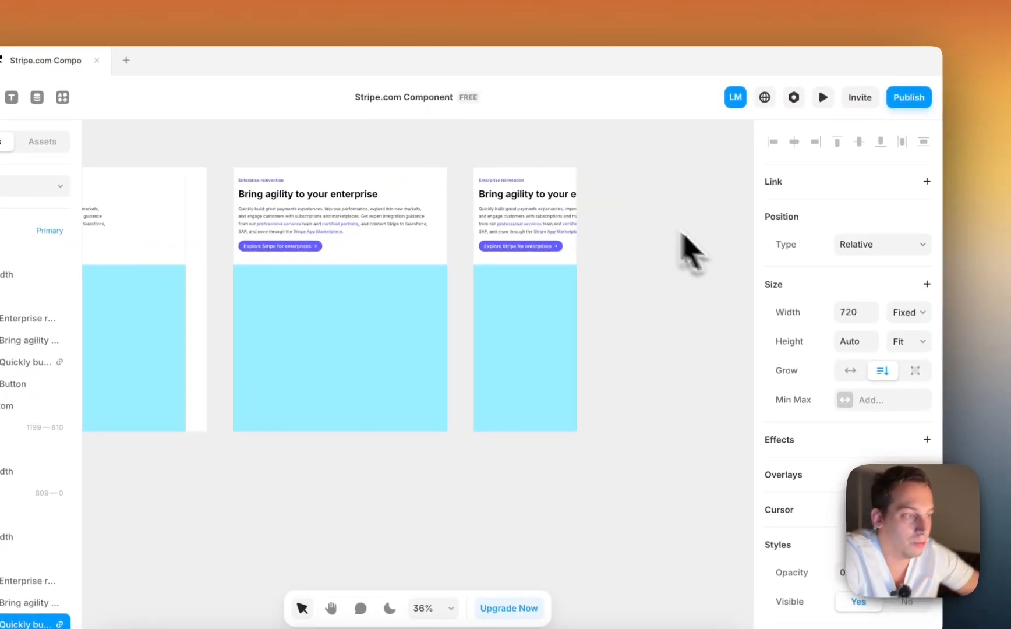
left_click(918, 320)
left_click(906, 346)
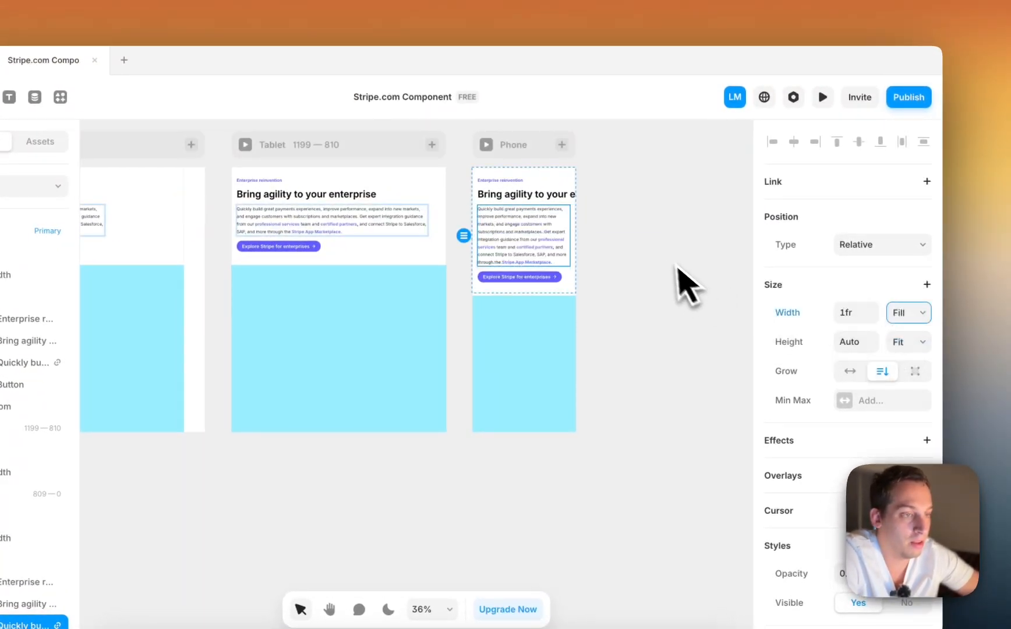
left_click(646, 251)
- Set the widths of the Phone breakpoint's "Bring agility to your enterprise" heading and "Enterprise reinvention" text to Fill
left_click(558, 198)
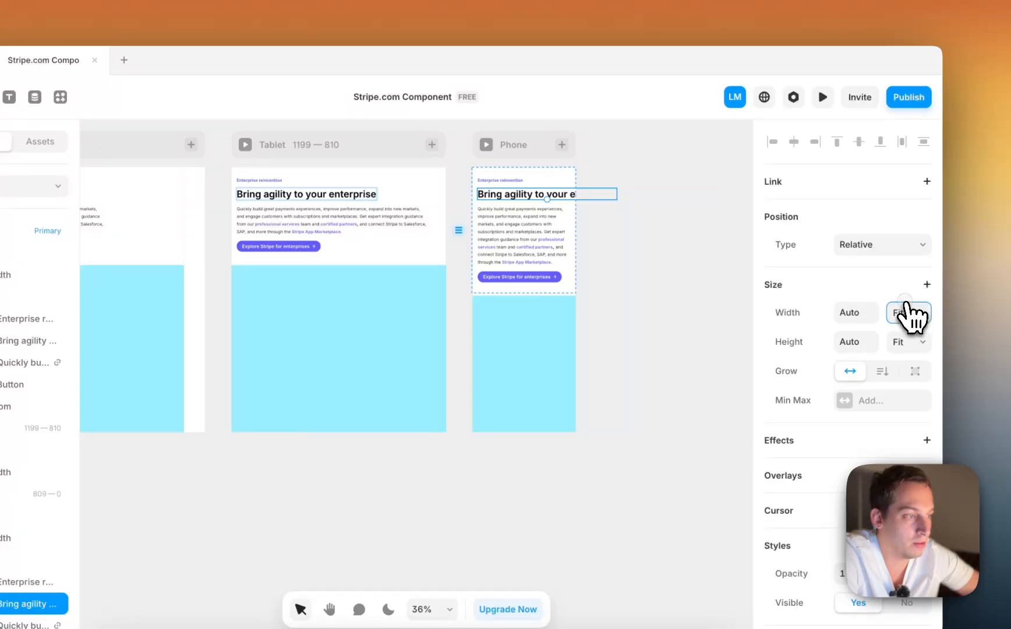
left_click(910, 313)
left_click(898, 298)
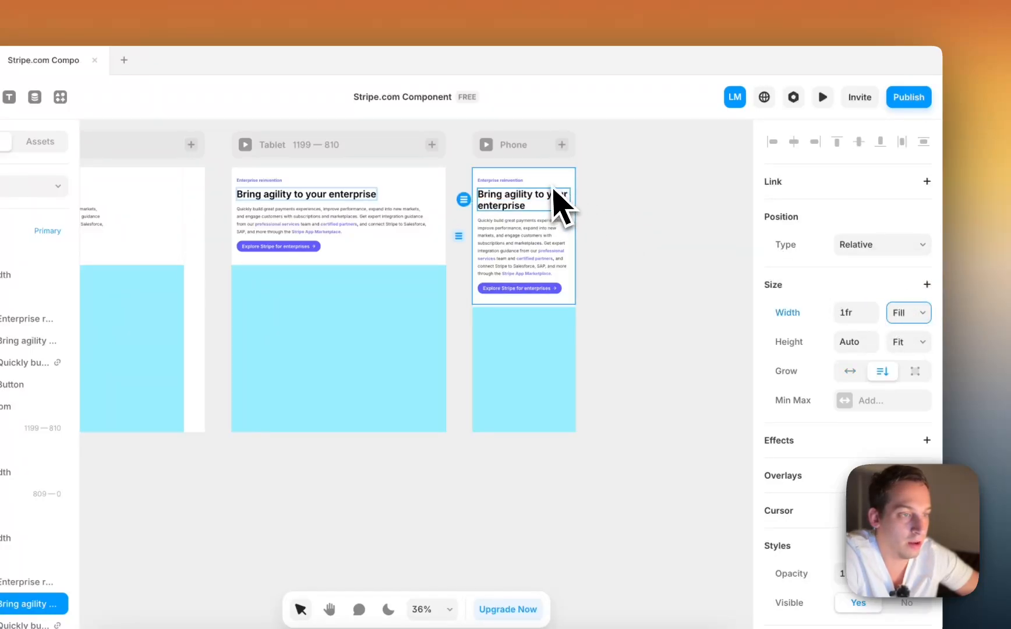
left_click(519, 183)
left_click(920, 317)
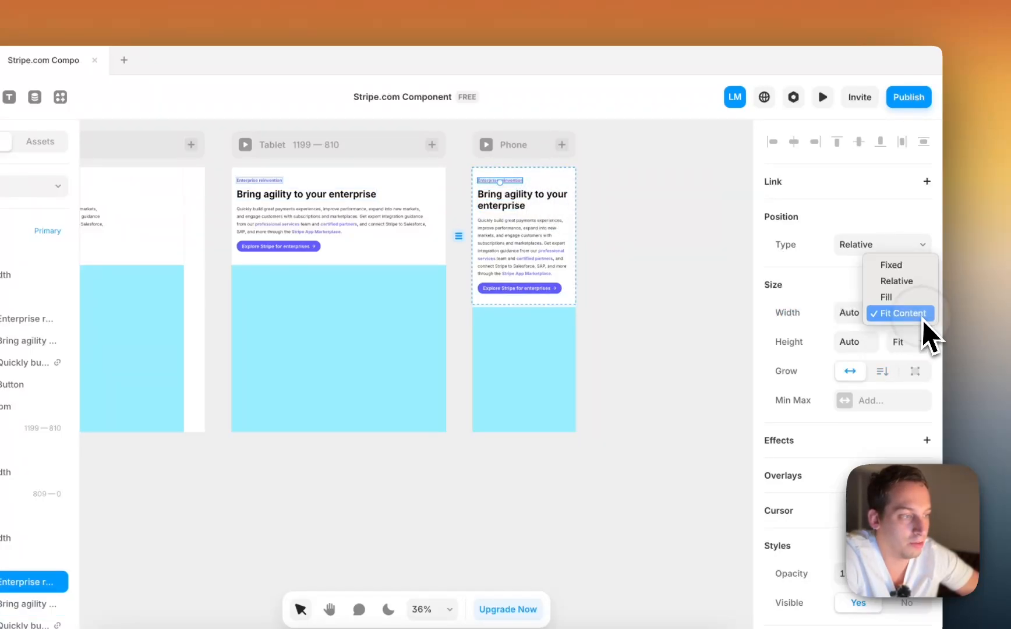
left_click(901, 313)
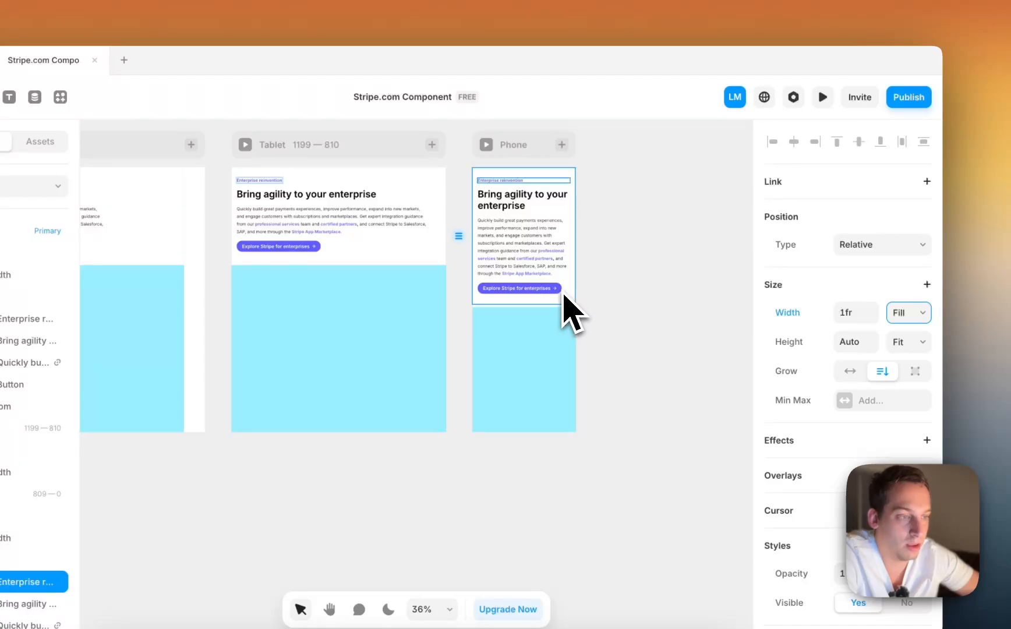
left_click(570, 295)
- Set the width of the Phone breakpoint's "Explore Stripe for enterprises" Button to Fill
left_click(547, 290)
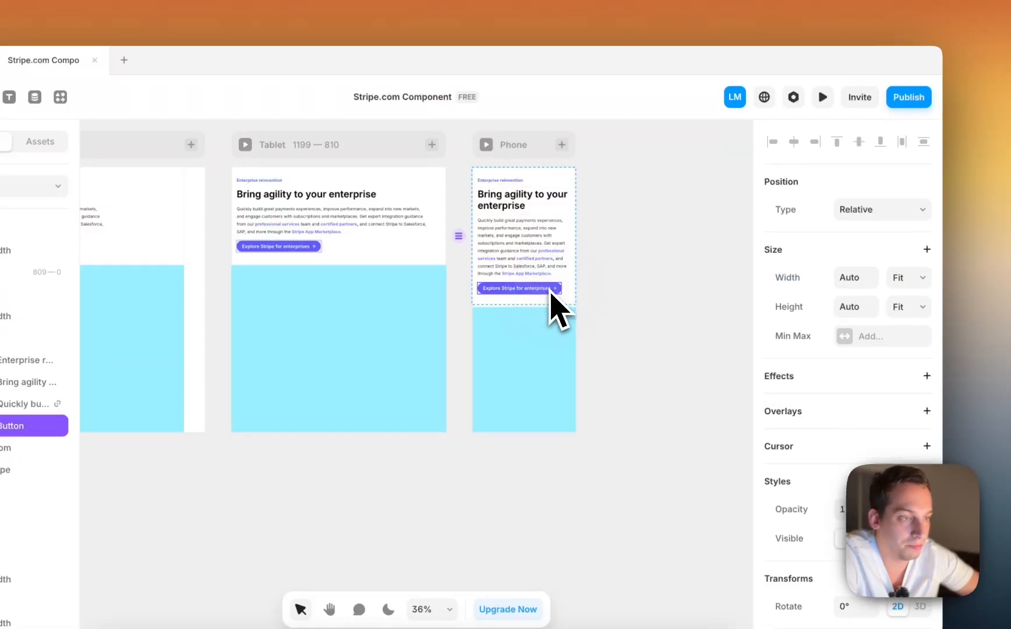
left_click(905, 277)
left_click(894, 262)
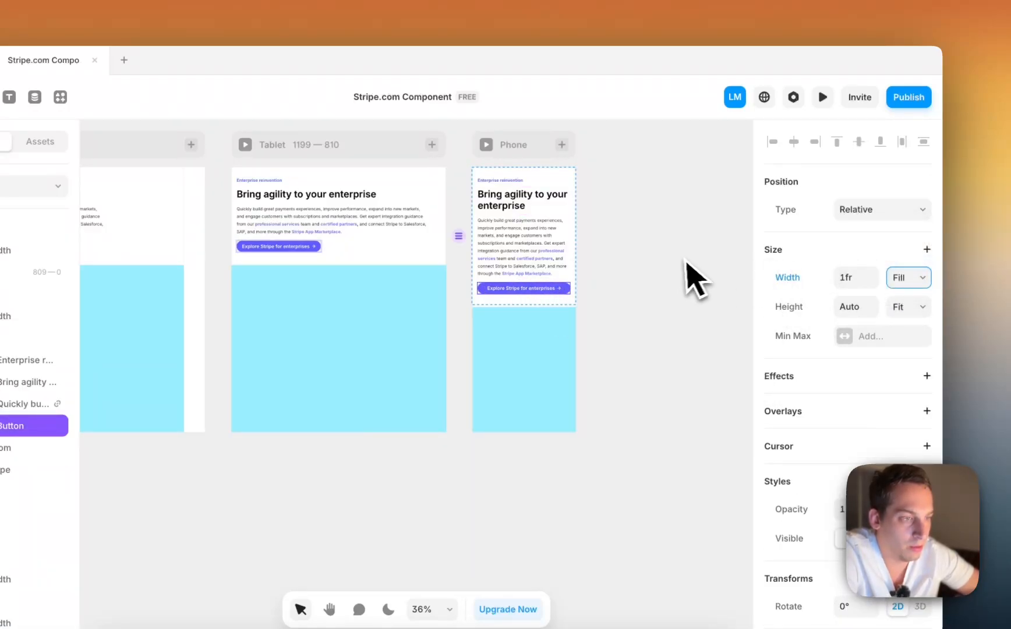
left_click(680, 275)
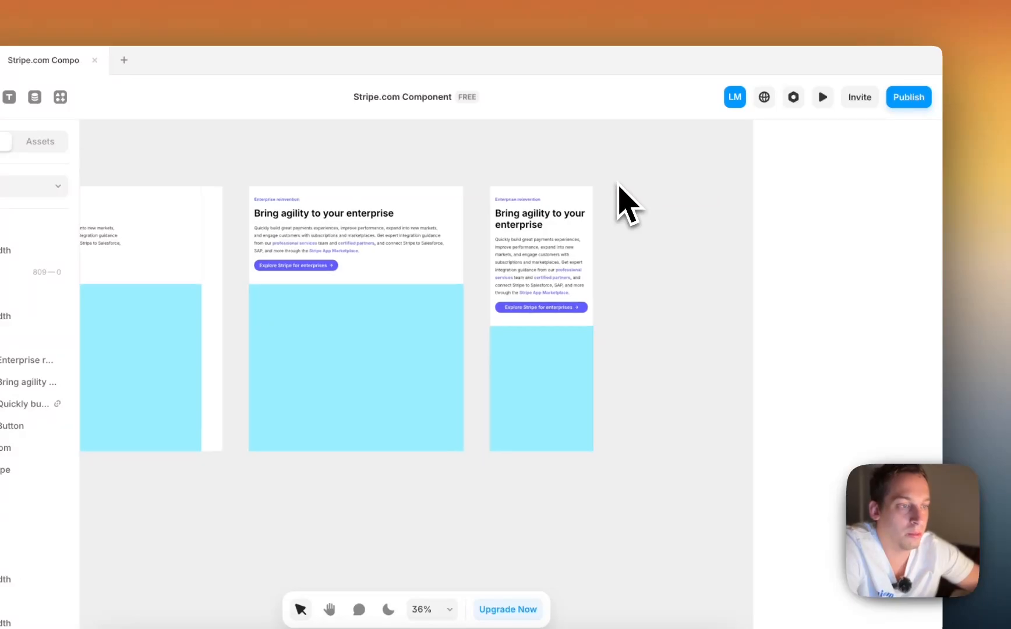
left_click(549, 193)
- Review the canvas, then switch to Chrome and examine the BMW, Amazon, Maersk and Twilio stories in Stripe's enterprise section
scroll(520, 197, "left", 7)
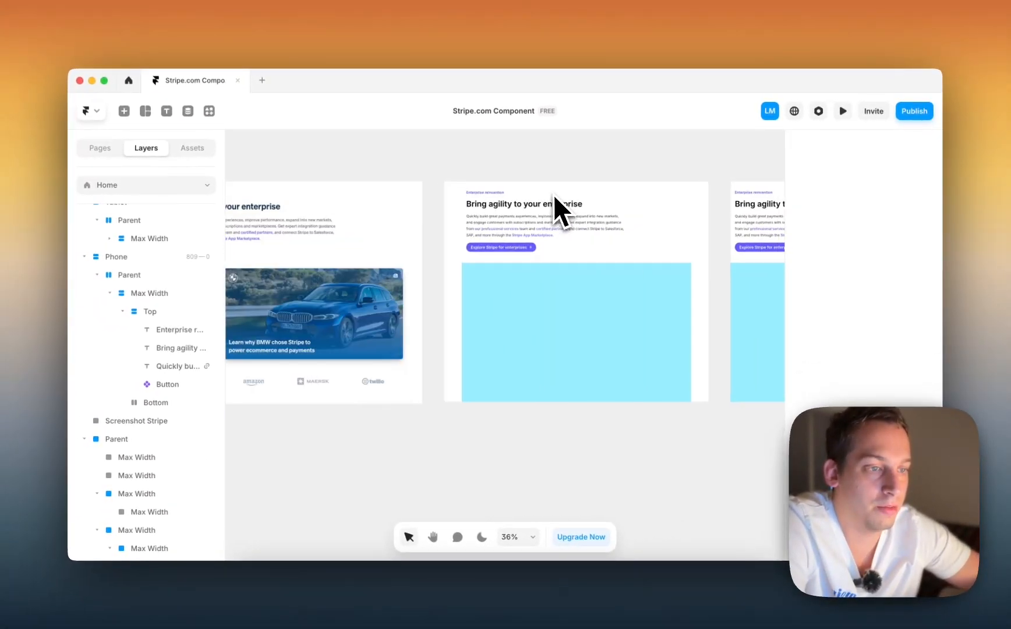
scroll(520, 197, "down", 3)
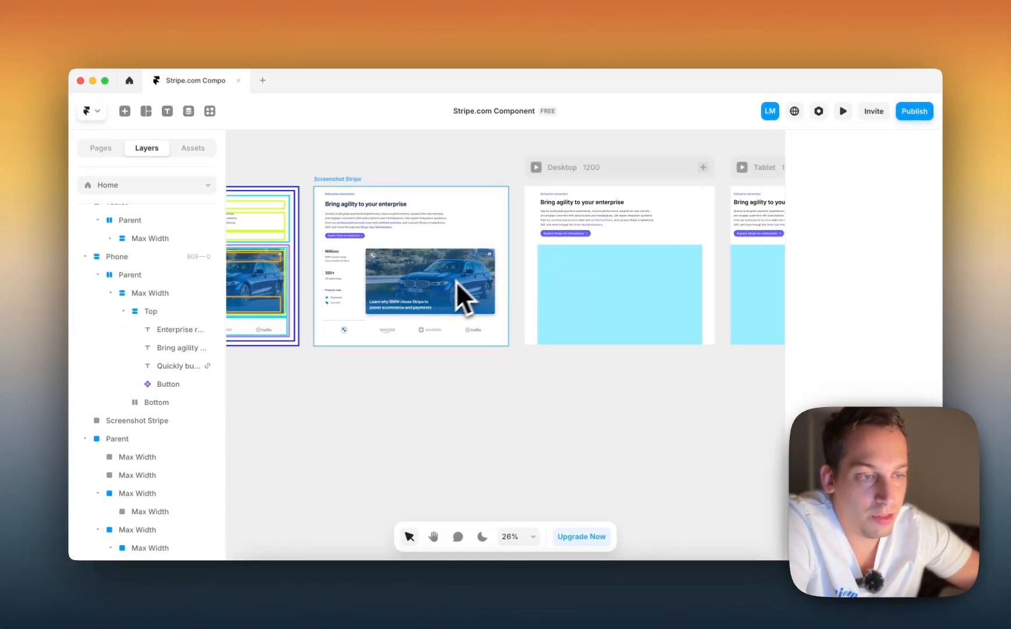
scroll(352, 267, "up", 5)
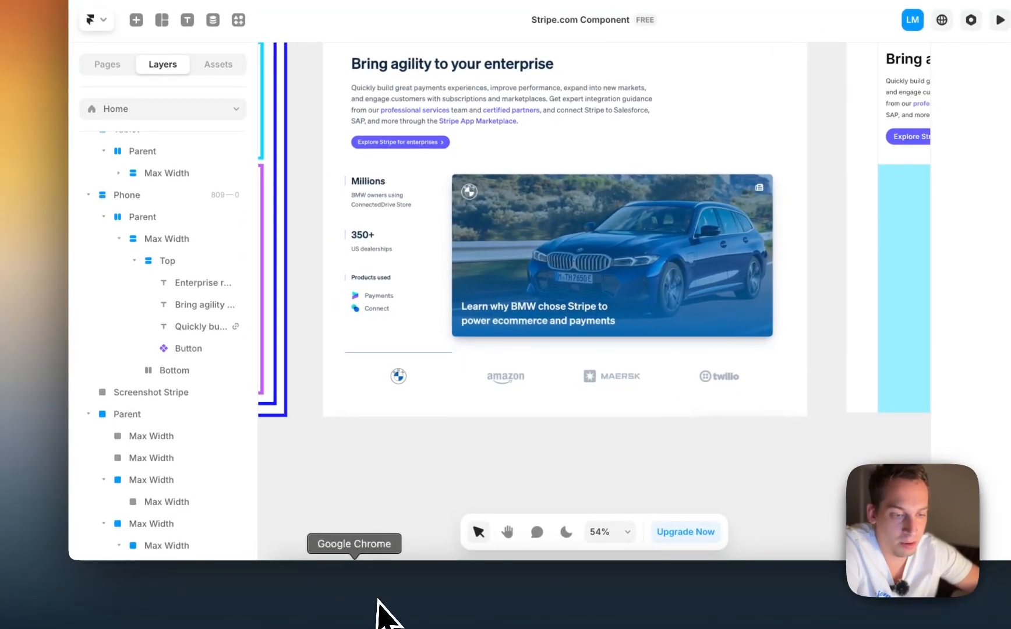
left_click(310, 596)
scroll(375, 368, "down", 5)
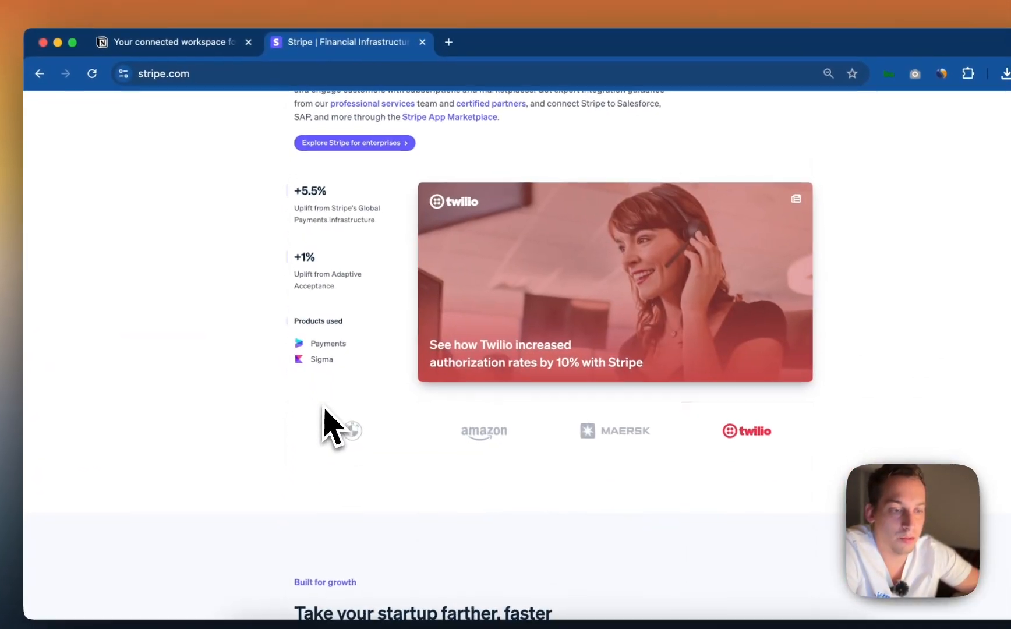
left_click(344, 428)
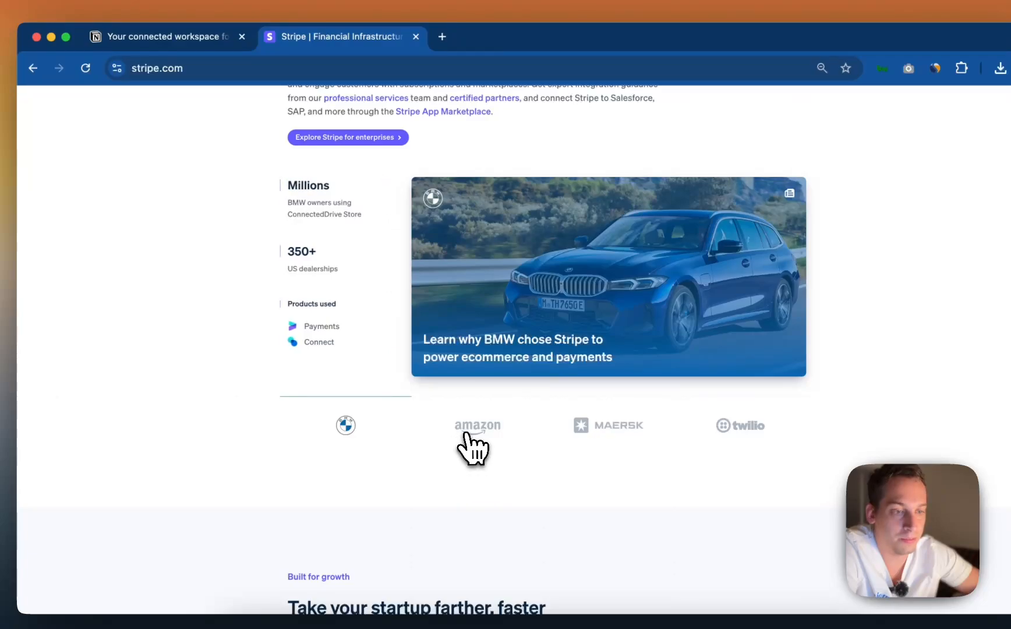
left_click(467, 433)
left_click(350, 417)
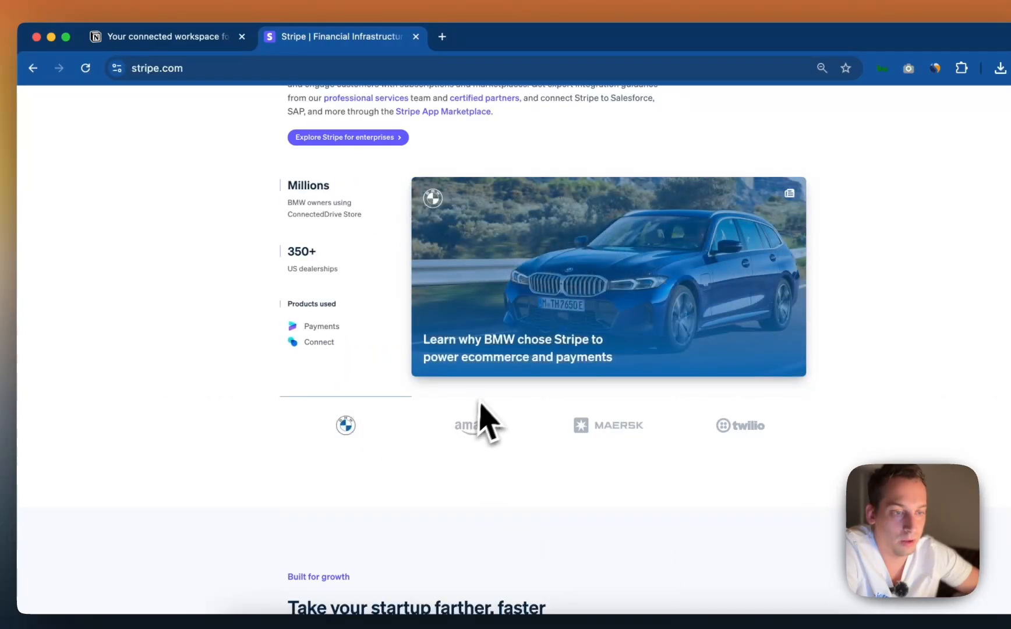
left_click(478, 428)
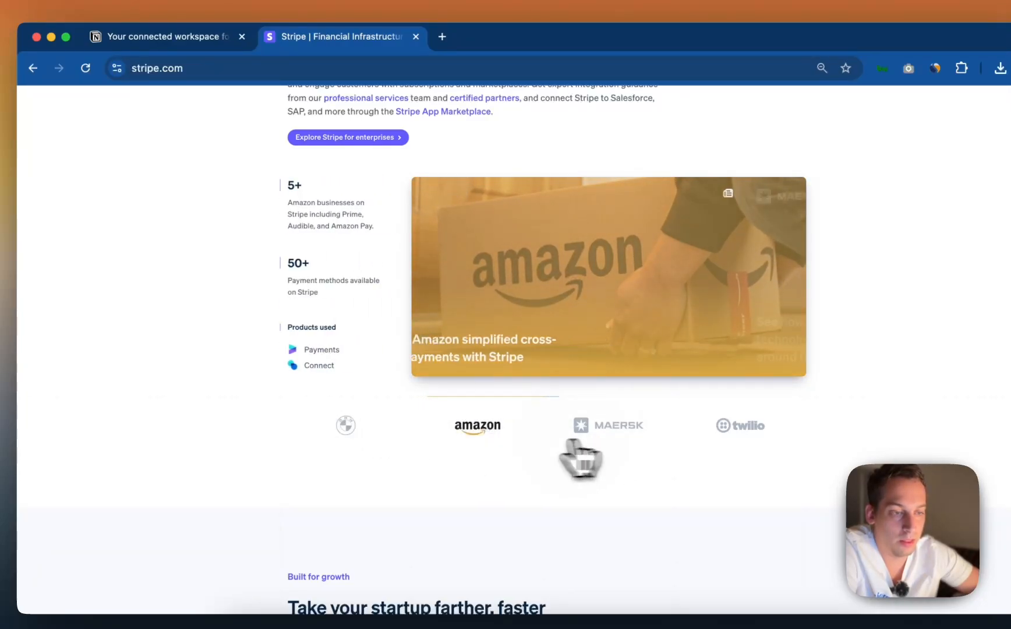
left_click(572, 442)
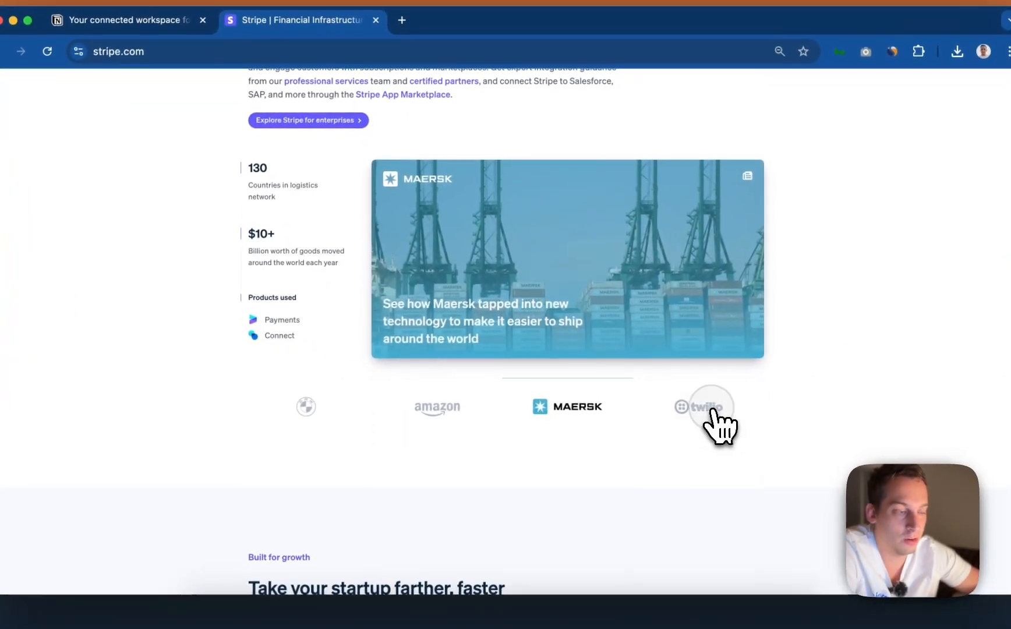
left_click(668, 403)
left_click(352, 399)
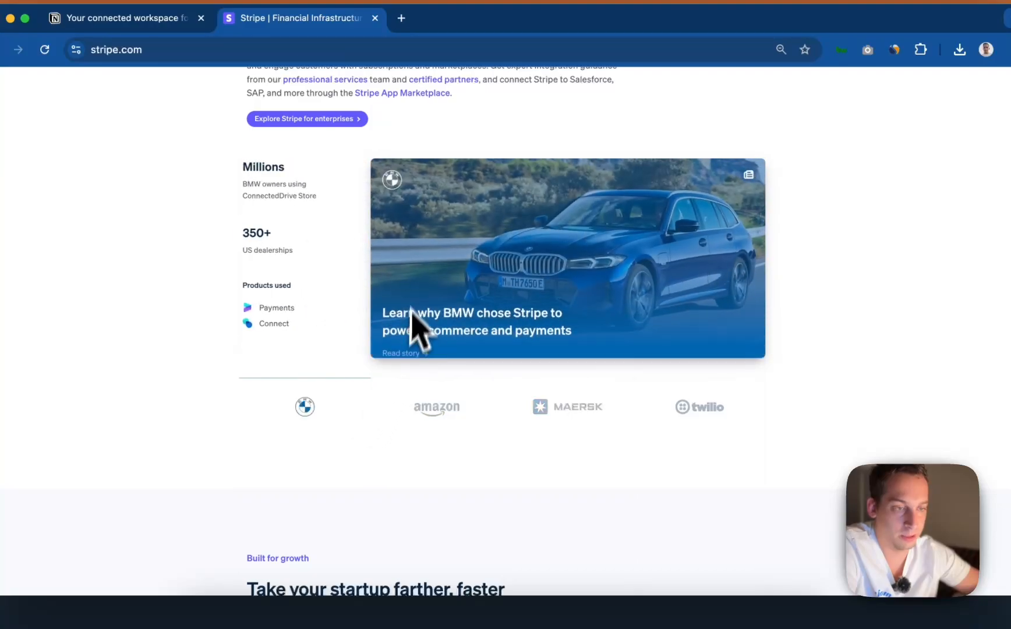
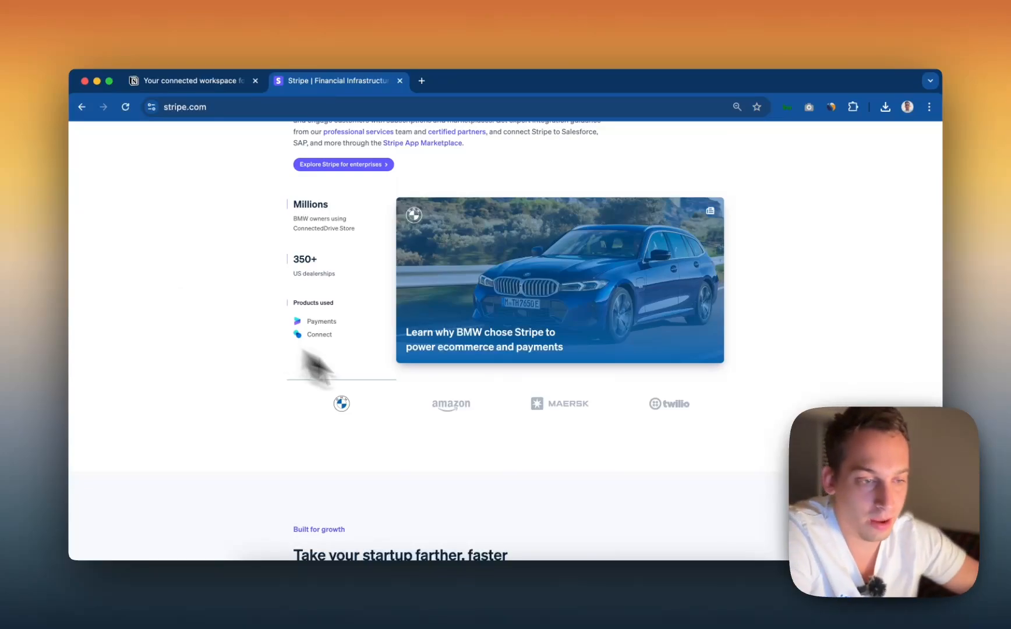
- Alternate between Stripe's customer logos to examine how the metrics, image card and indicator line change from story to story
left_click(447, 406)
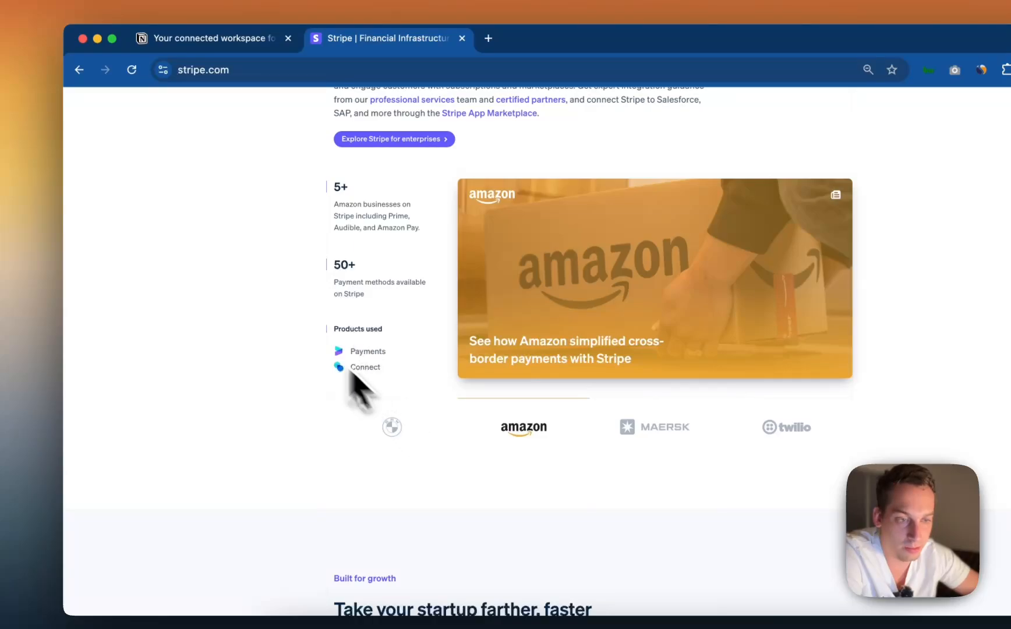
left_click(398, 427)
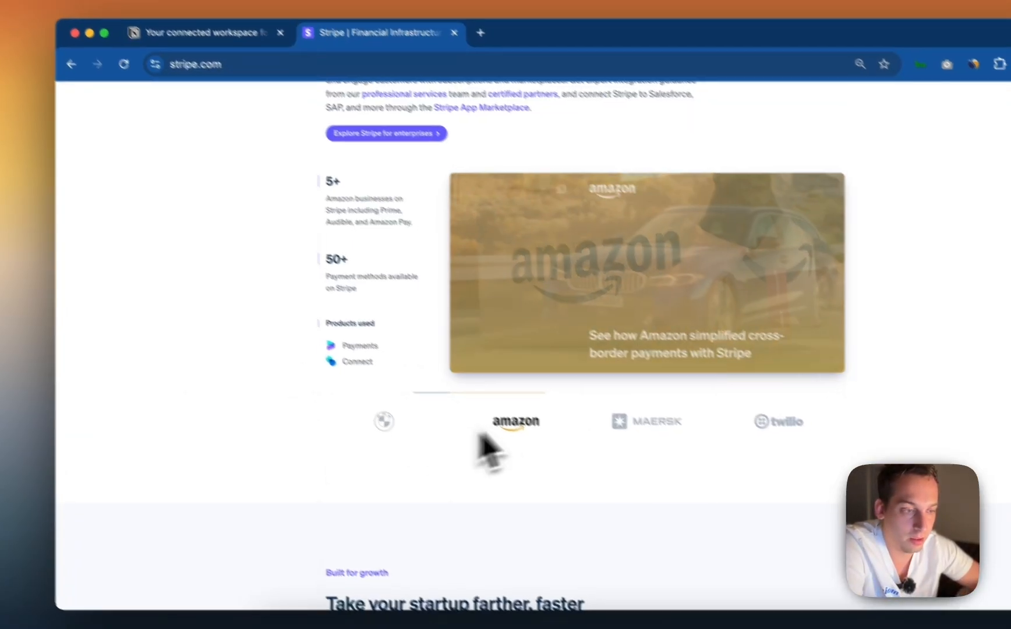
left_click(584, 430)
left_click(638, 430)
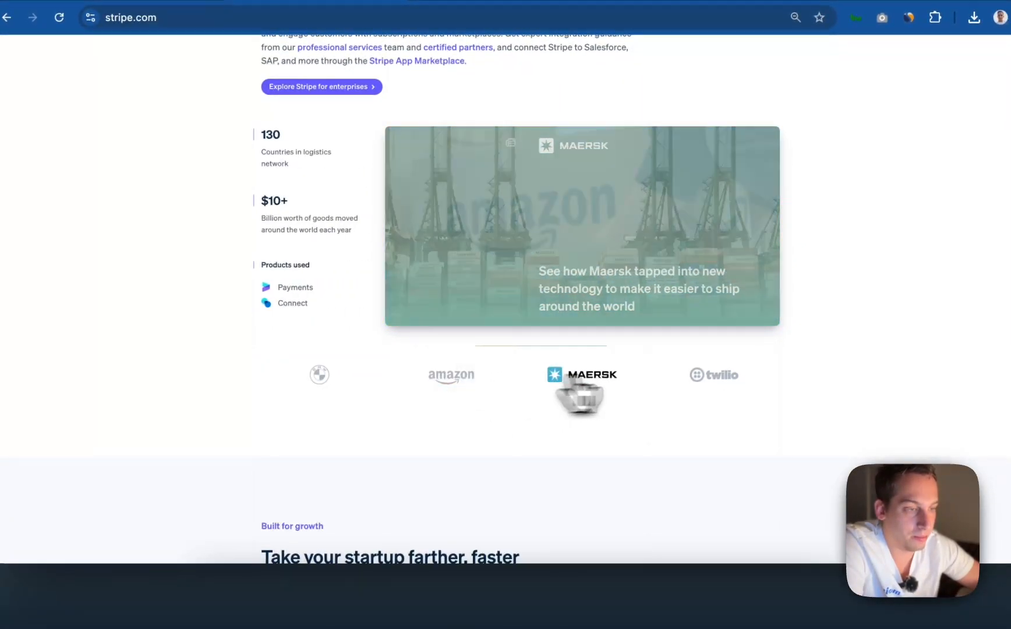
left_click(699, 373)
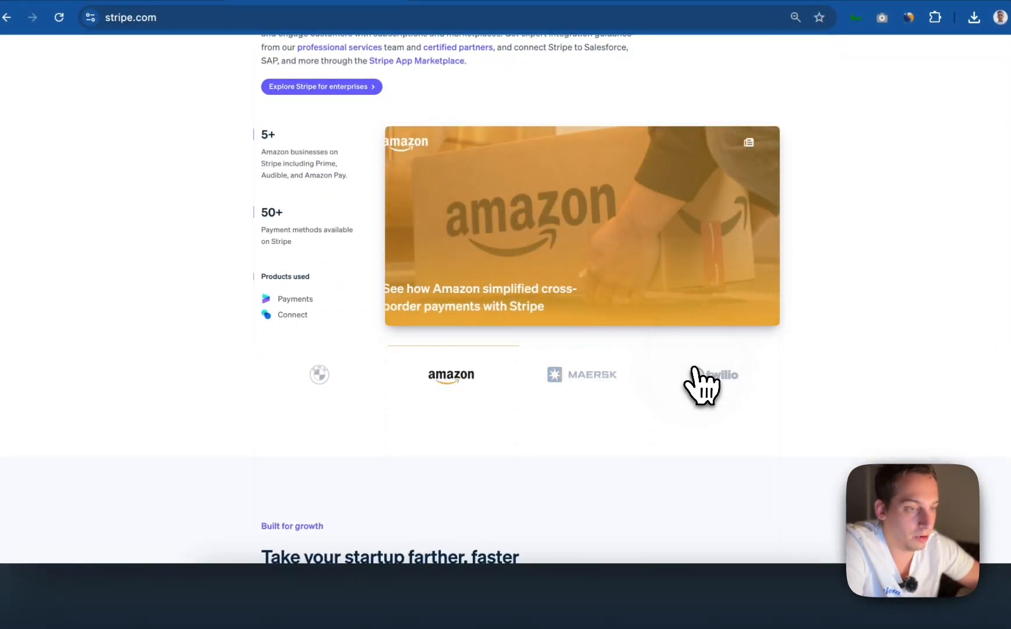
left_click(322, 376)
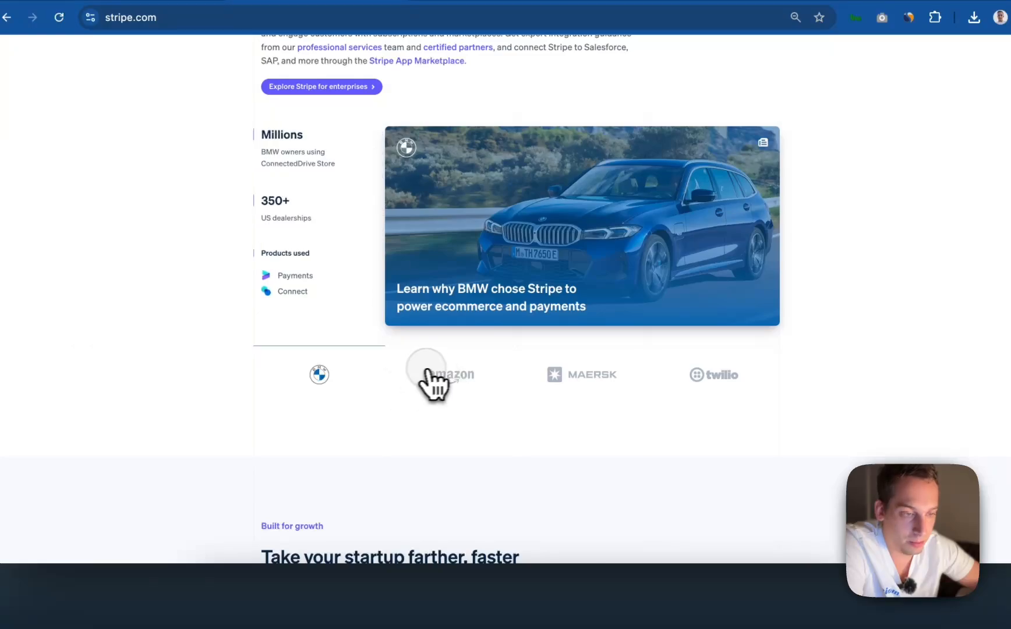
left_click(427, 370)
left_click(353, 371)
left_click(495, 371)
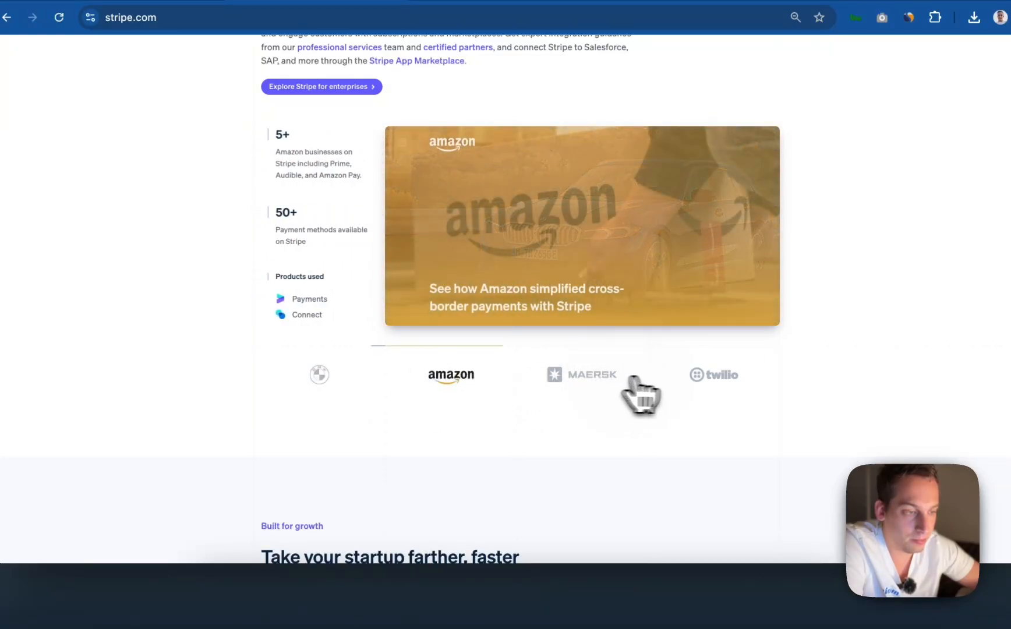
left_click(633, 379)
left_click(693, 380)
- Show the BMW story on stripe.com and capture a screenshot of the region with its metrics, image card and logos
left_click(348, 385)
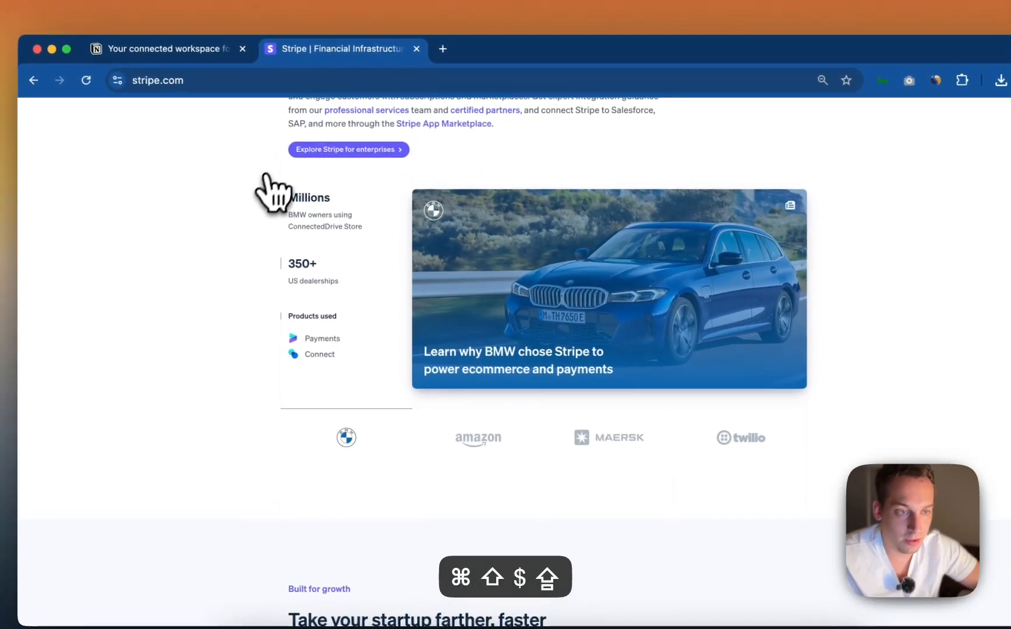
left_click_drag(238, 105, 772, 434)
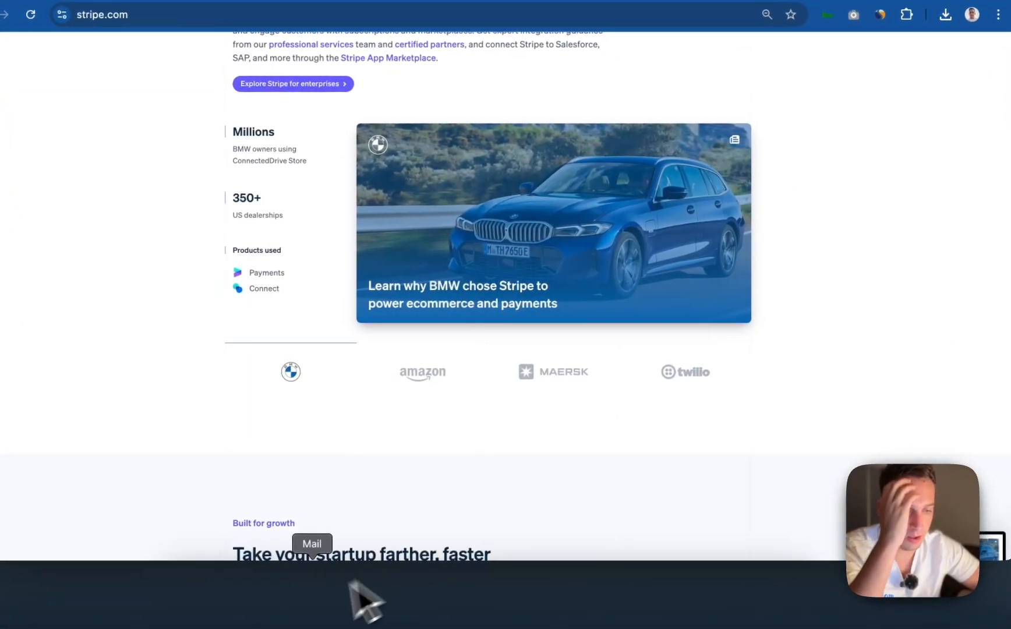
- Switch to Framer, place the captured BMY-story screenshot directly below the Desktop frame and scale it to 1036 by 610
left_click(542, 591)
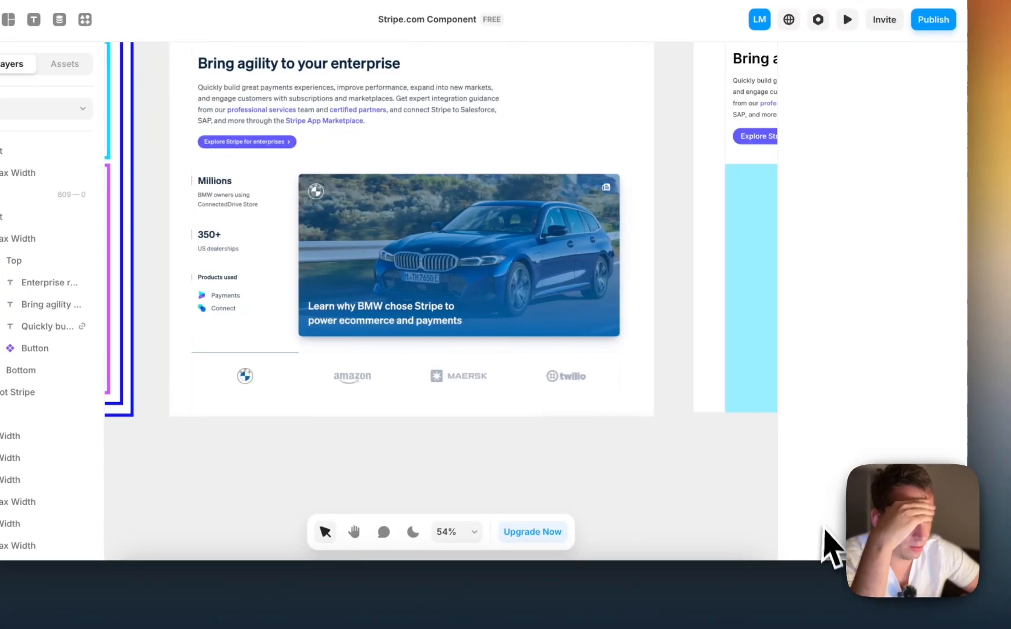
left_click_drag(955, 550, 604, 412)
scroll(545, 411, "down", 5)
scroll(538, 407, "right", 3)
scroll(539, 408, "down", 2)
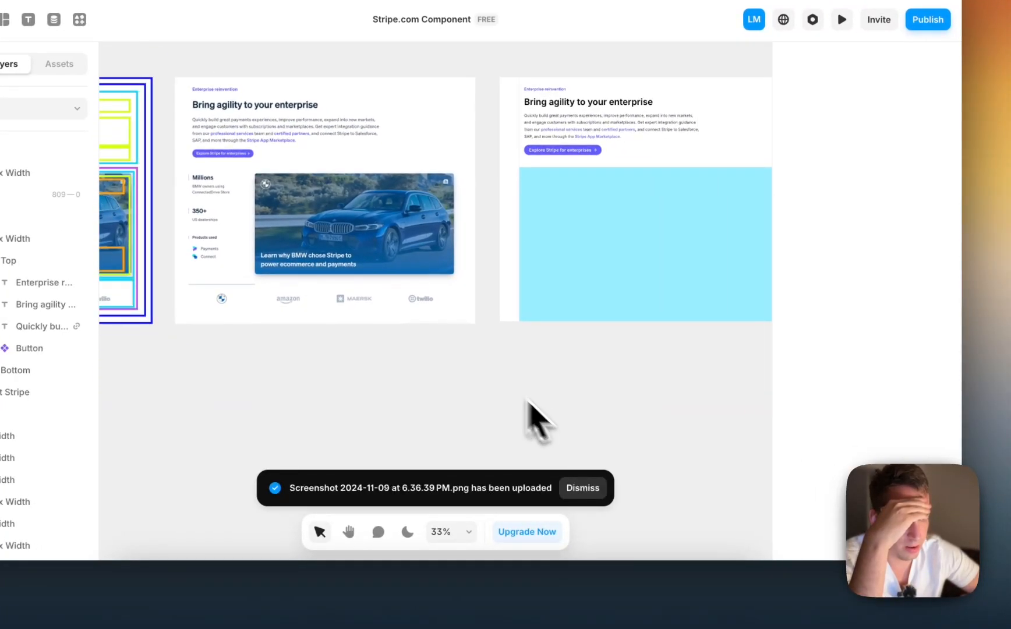
left_click_drag(440, 337, 717, 431)
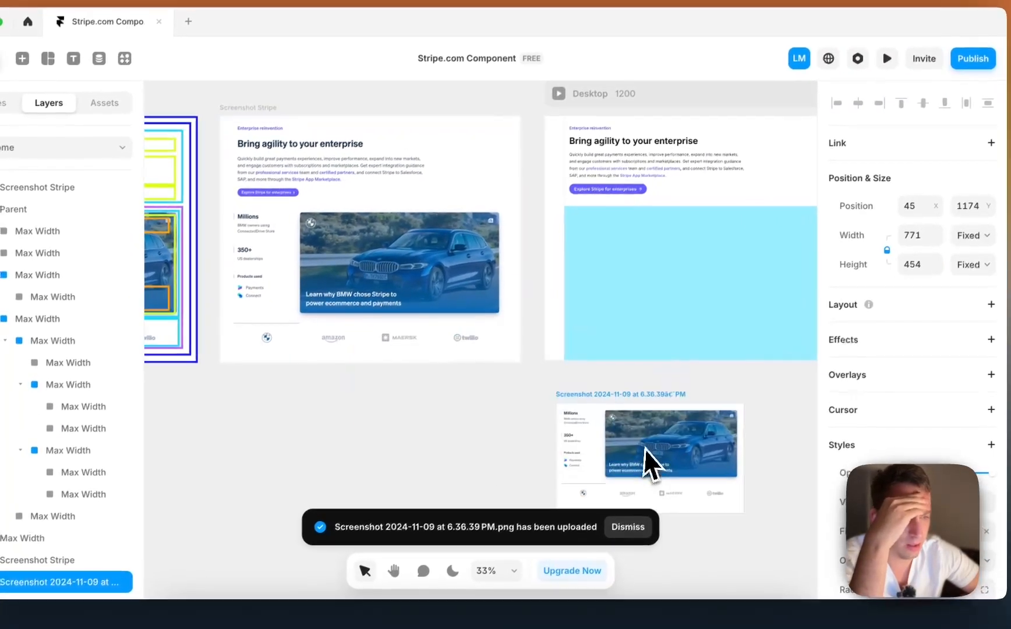
scroll(657, 435, "right", 2)
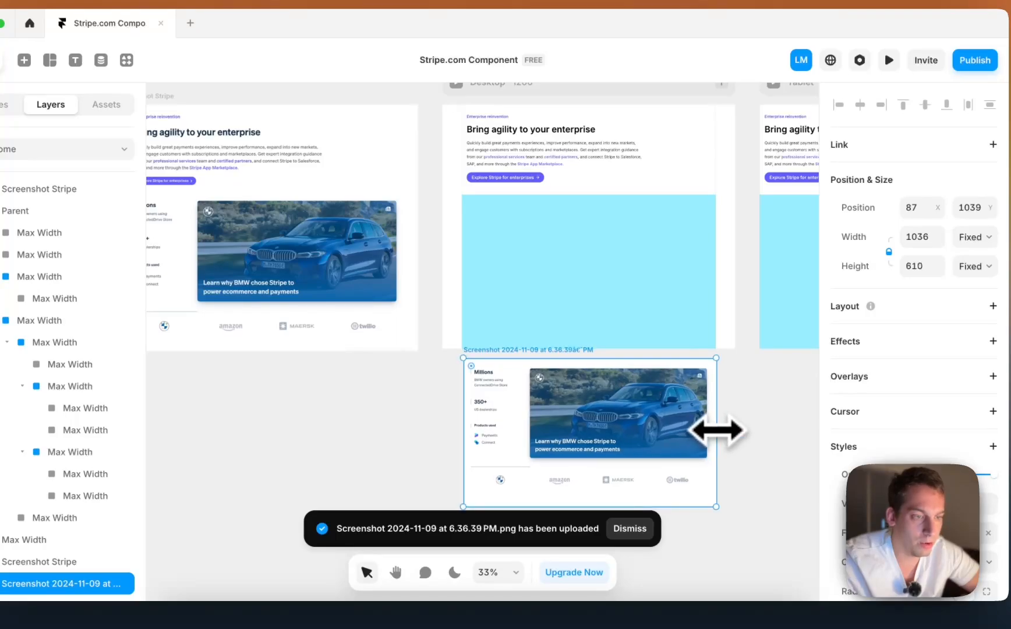
left_click(742, 434)
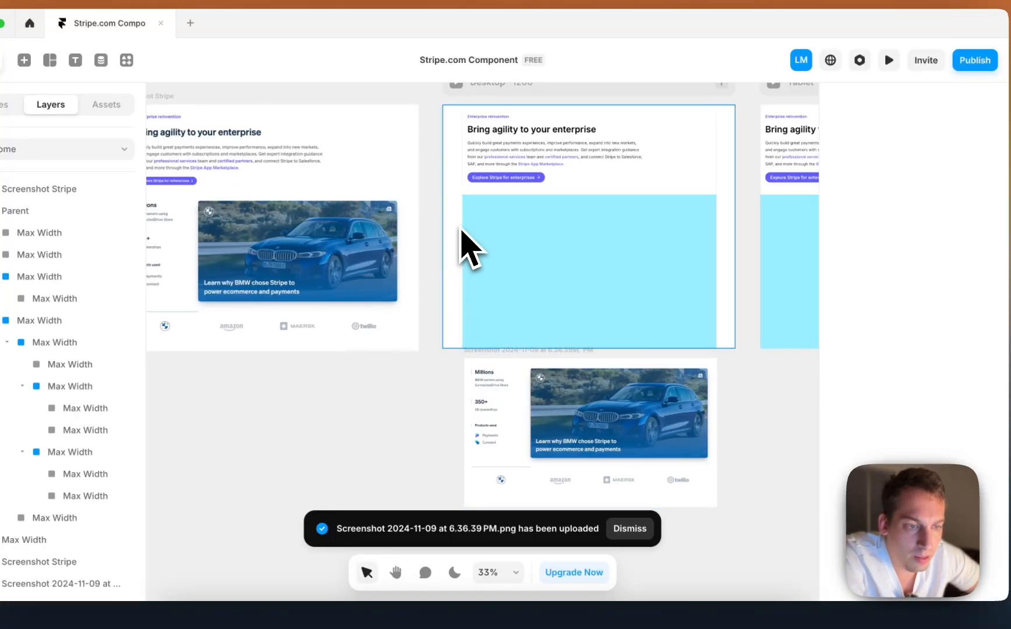
scroll(462, 244, "left", 3)
scroll(379, 229, "up", 4)
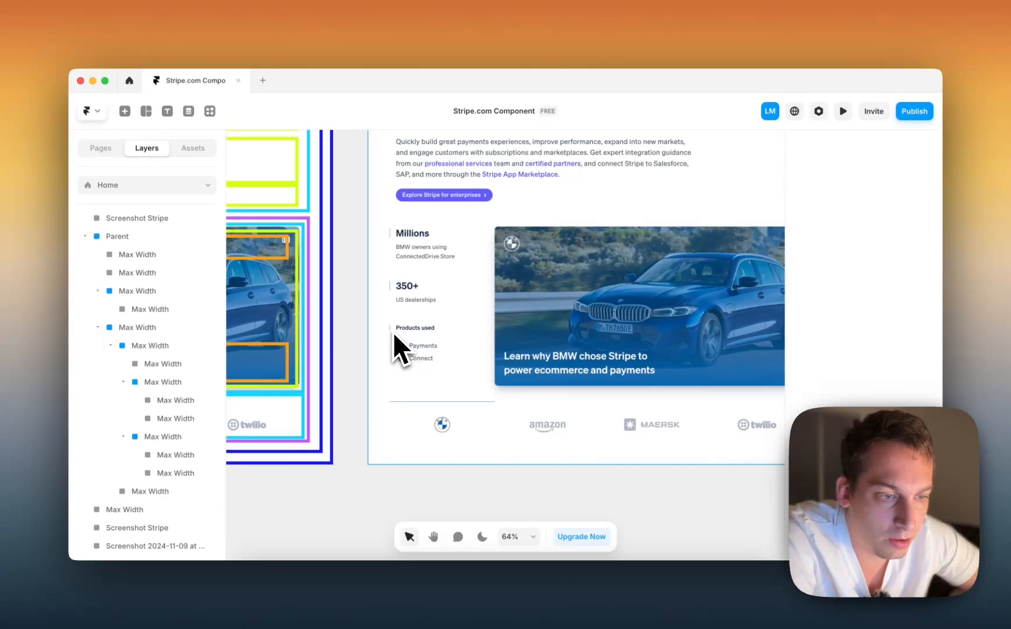
scroll(392, 283, "up", 3)
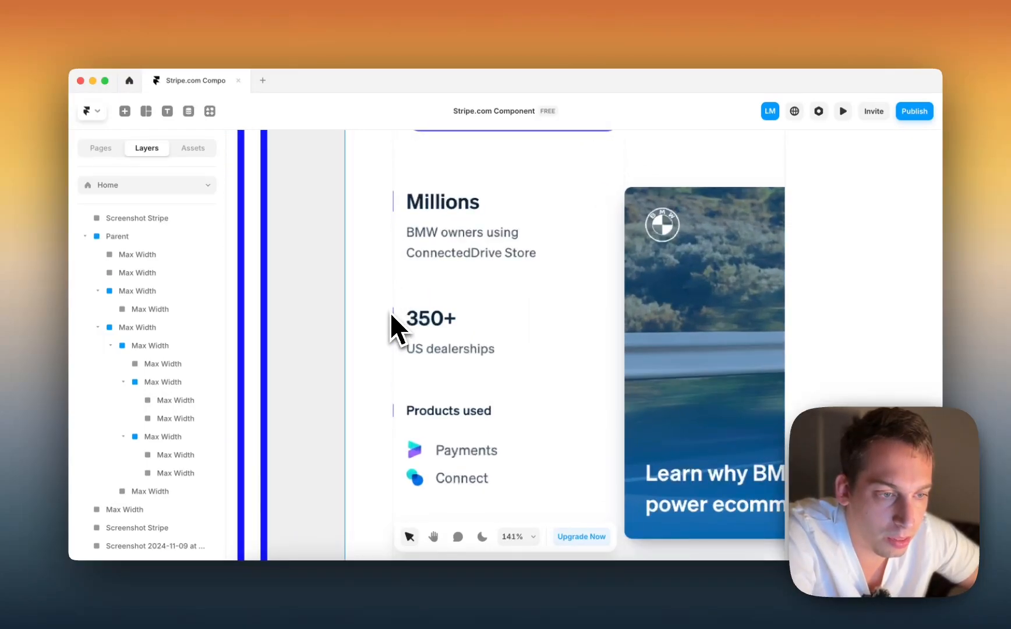
scroll(392, 221, "down", 5)
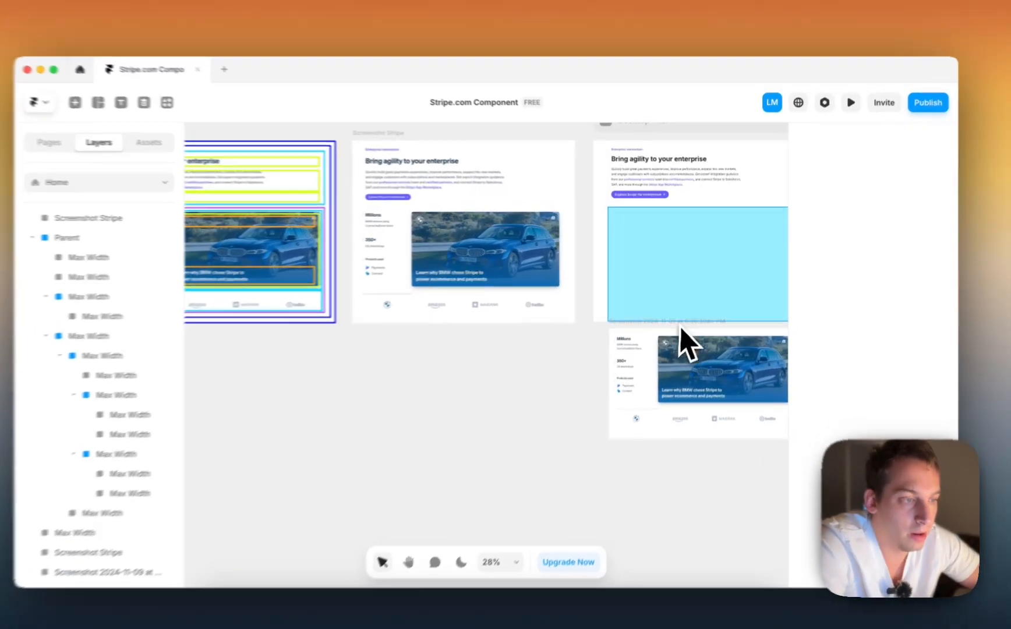
- Create a component from the Desktop breakpoint's Bottom stack and name it "Switch Component"
left_click(657, 287)
right_click(638, 299)
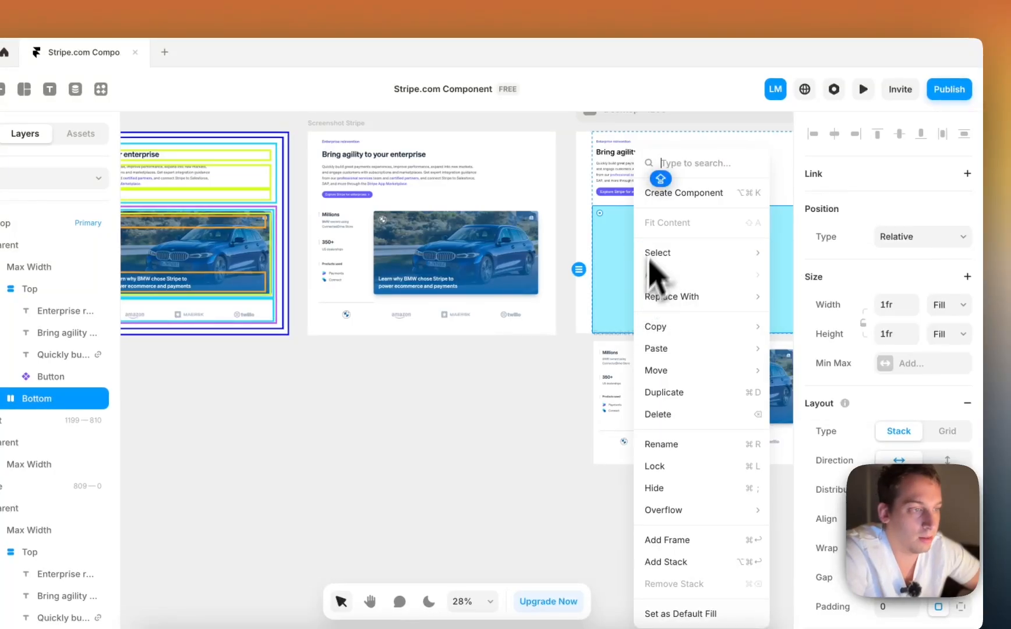
left_click(684, 201)
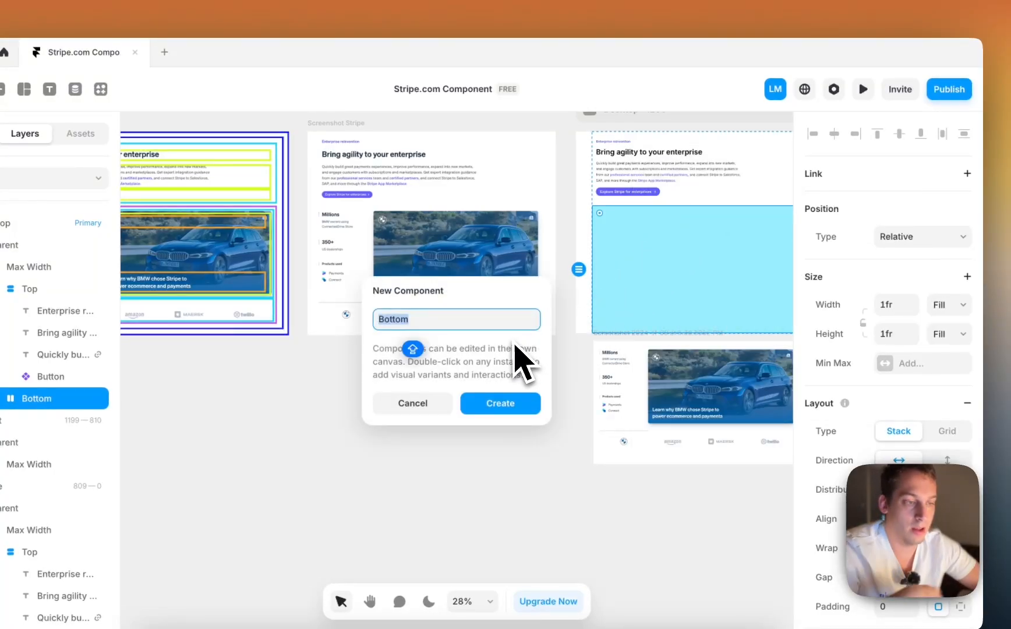
type("C")
key("BackSpace")
type("SWITCH")
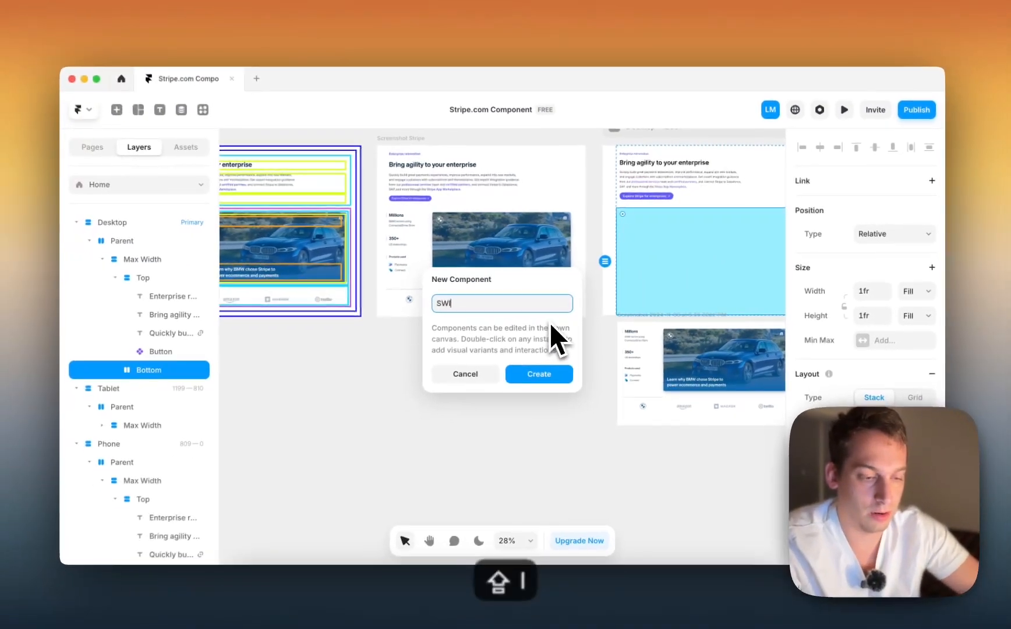
key("BackSpace")
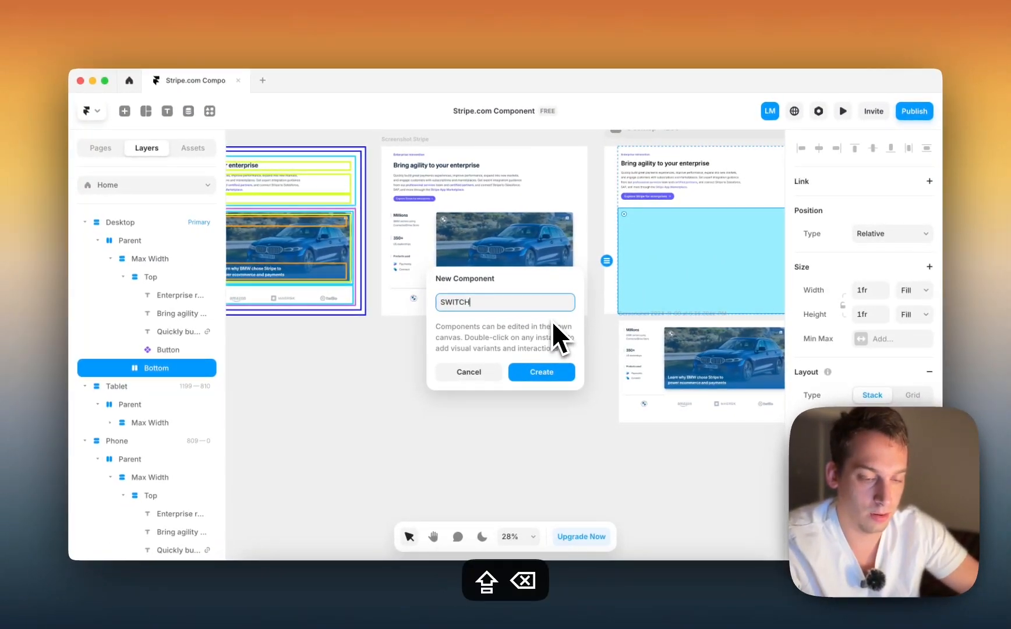
key("BackSpace")
key("BackSpace")
key("BackSpace")
key("BackSpace")
key("BackSpace")
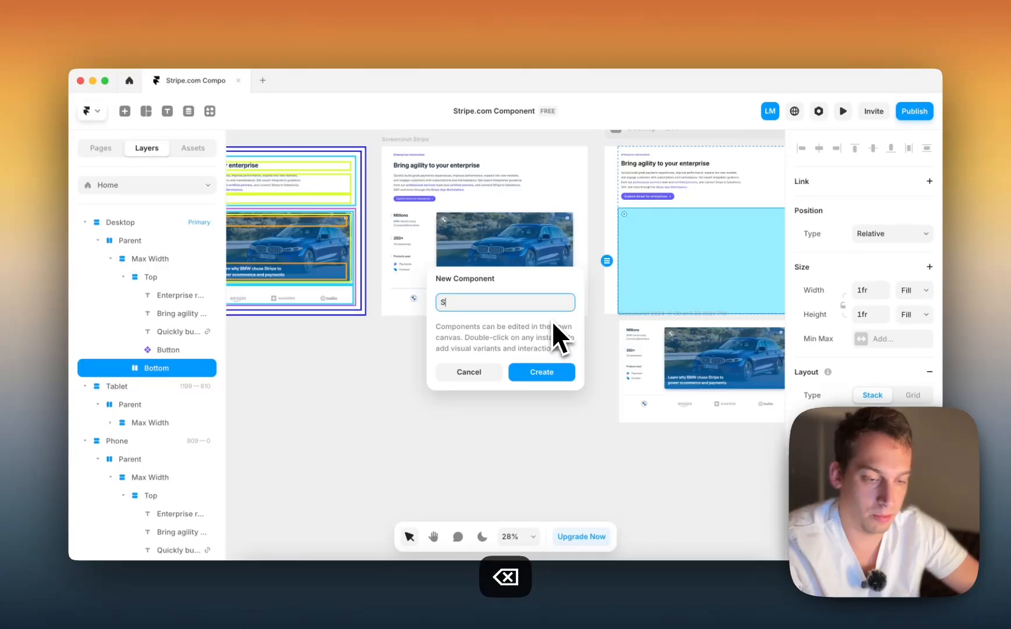
type("witch Component")
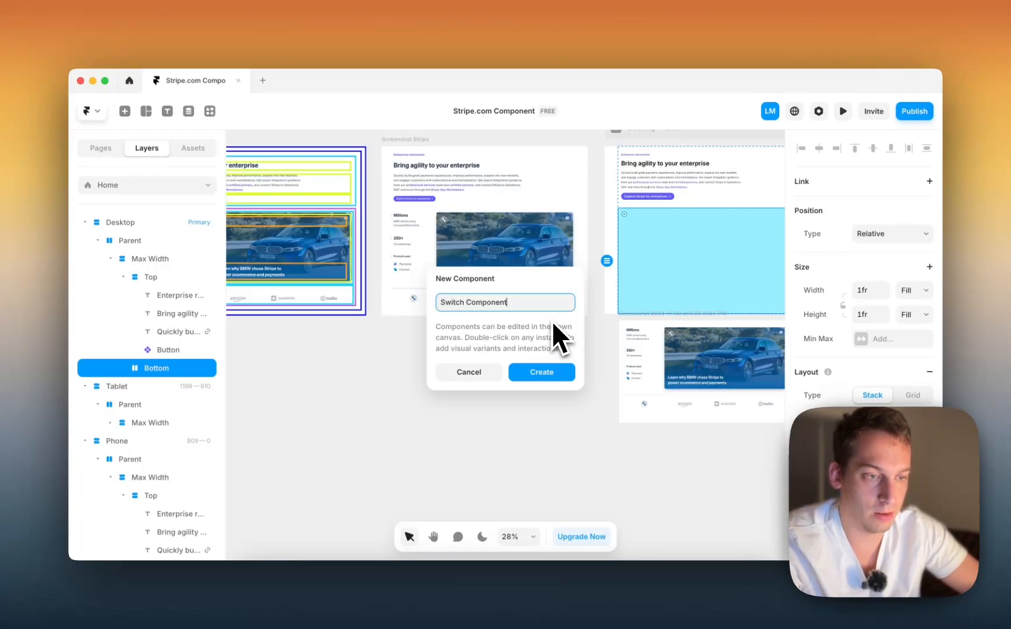
key("Return")
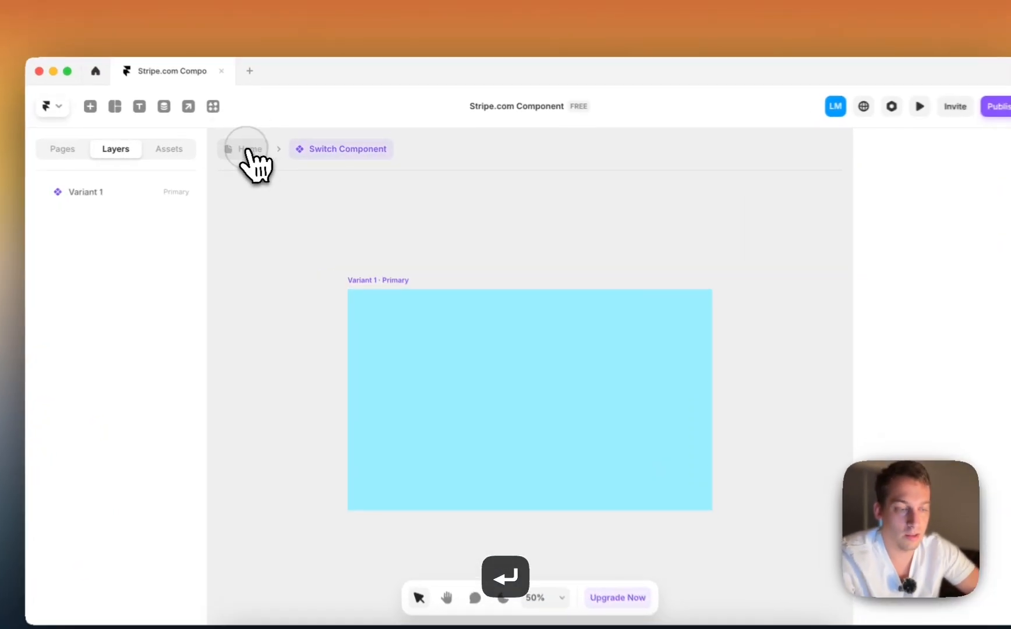
- Cut the BMW screenshot from the Home page and paste it into the Switch Component
left_click(257, 147)
left_click(683, 345)
key("cmd+x")
double_click(692, 310)
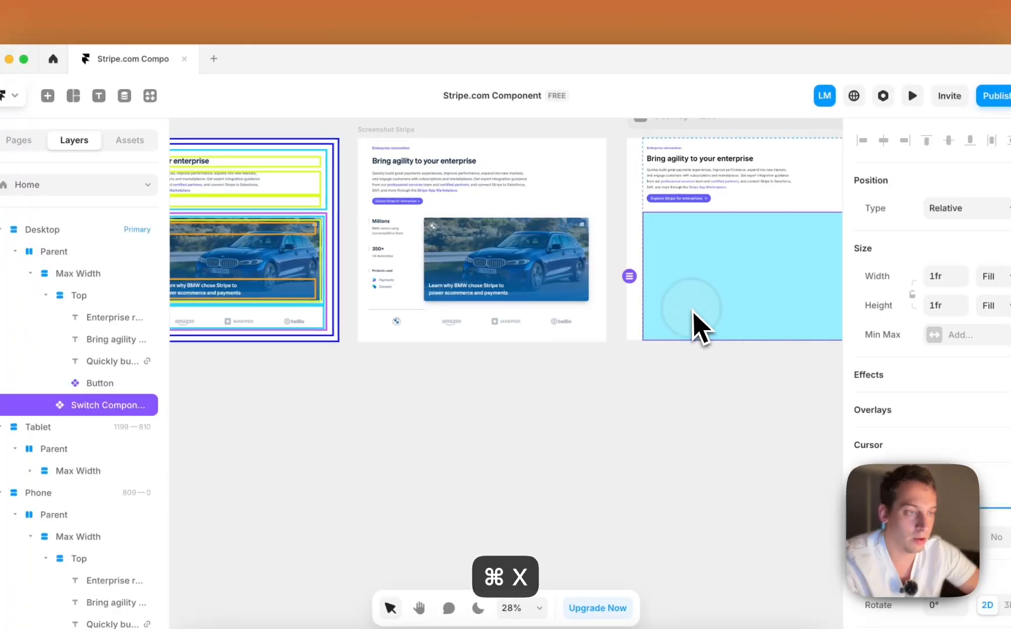
scroll(507, 242, "left", 4)
key("super+v")
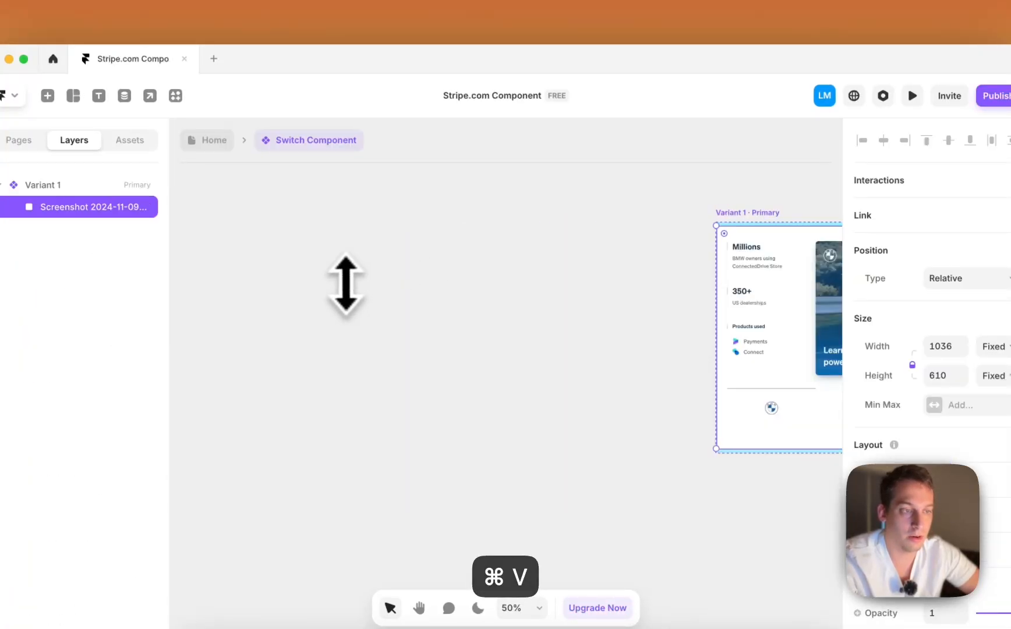
- Move the screenshot out of Variant 1 and place it on the component canvas beside the variant as a reference
scroll(345, 282, "down", 4)
left_click_drag(692, 305, 460, 299)
left_click(403, 221)
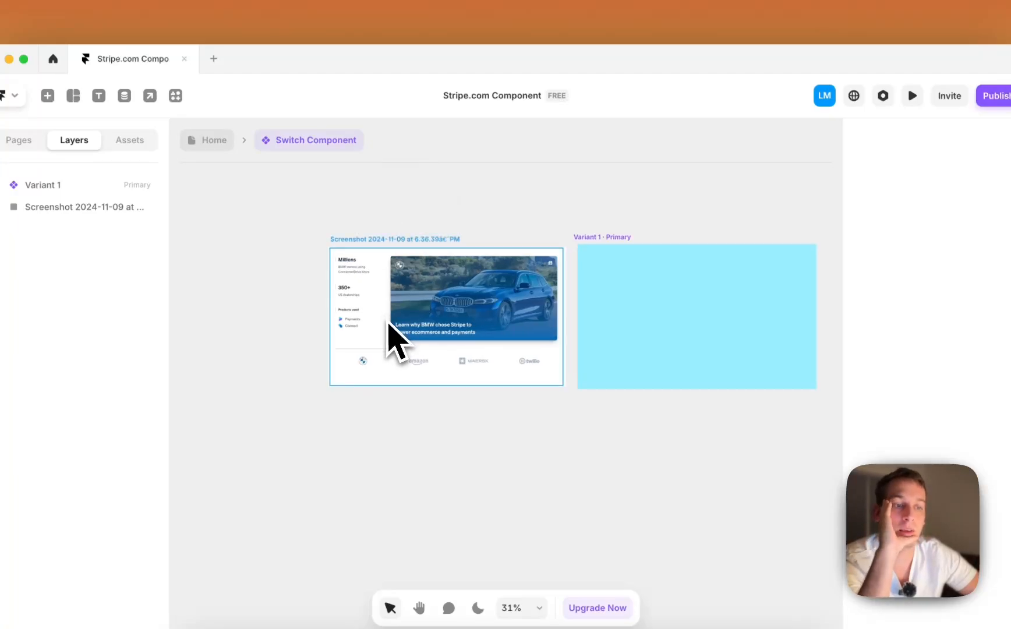
scroll(396, 339, "up", 3)
scroll(391, 315, "down", 2)
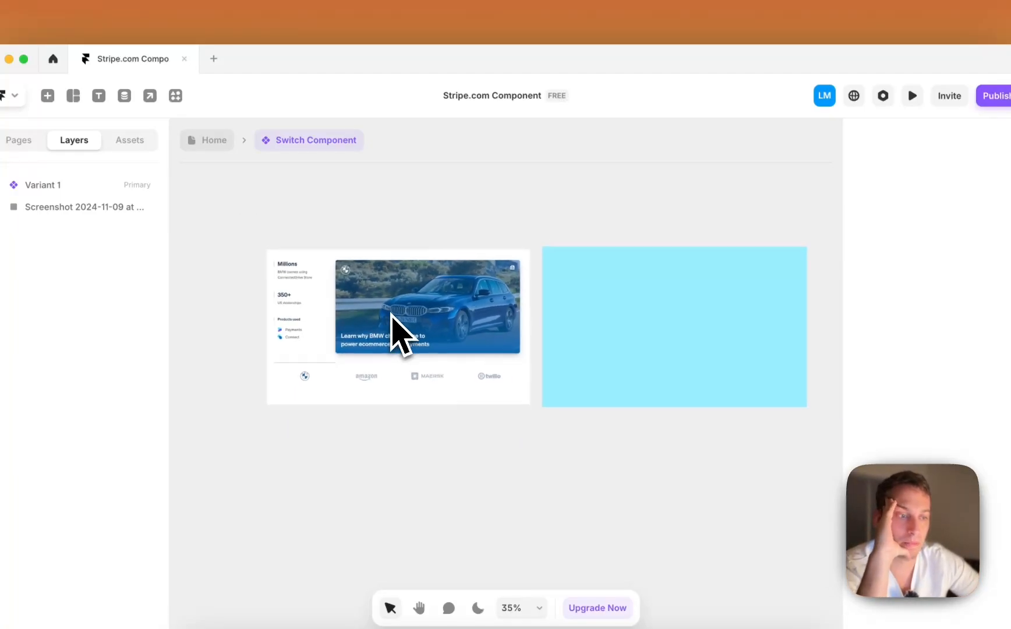
left_click(608, 317)
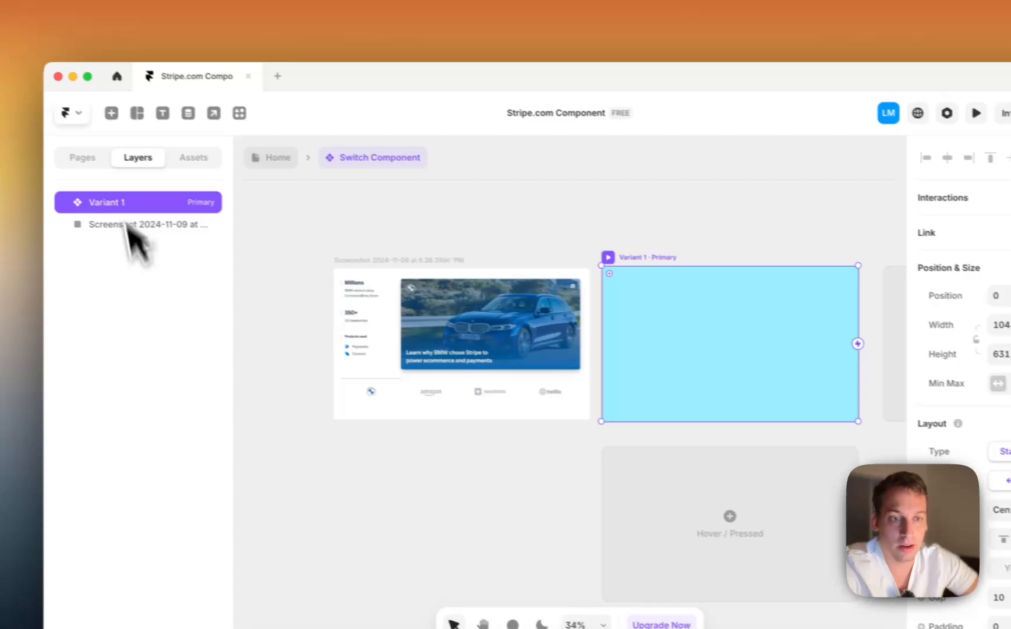
left_click(61, 208)
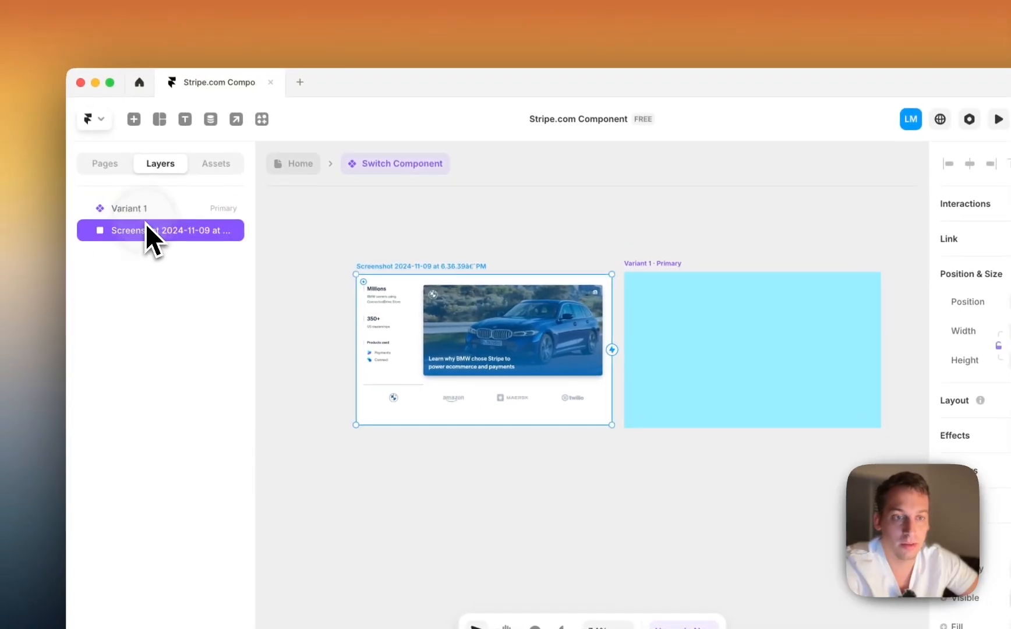
left_click(61, 185)
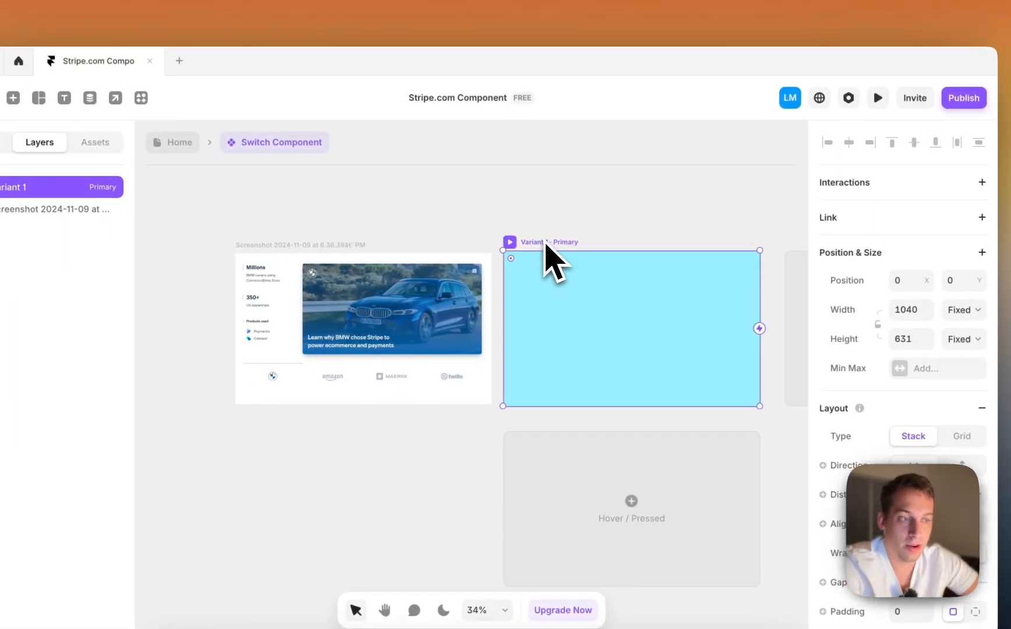
left_click(503, 231)
left_click(577, 305)
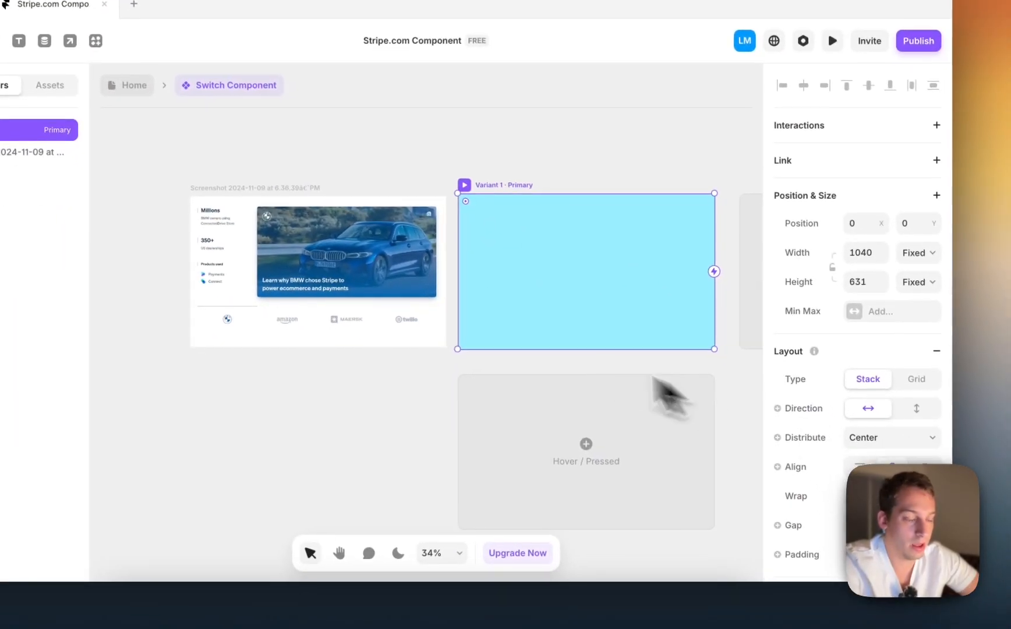
- Draw a frame about 950 by 459 below the reference screenshot and add a Stack layout to it
left_click(449, 450)
scroll(448, 453, "left", 2)
scroll(447, 453, "down", 1)
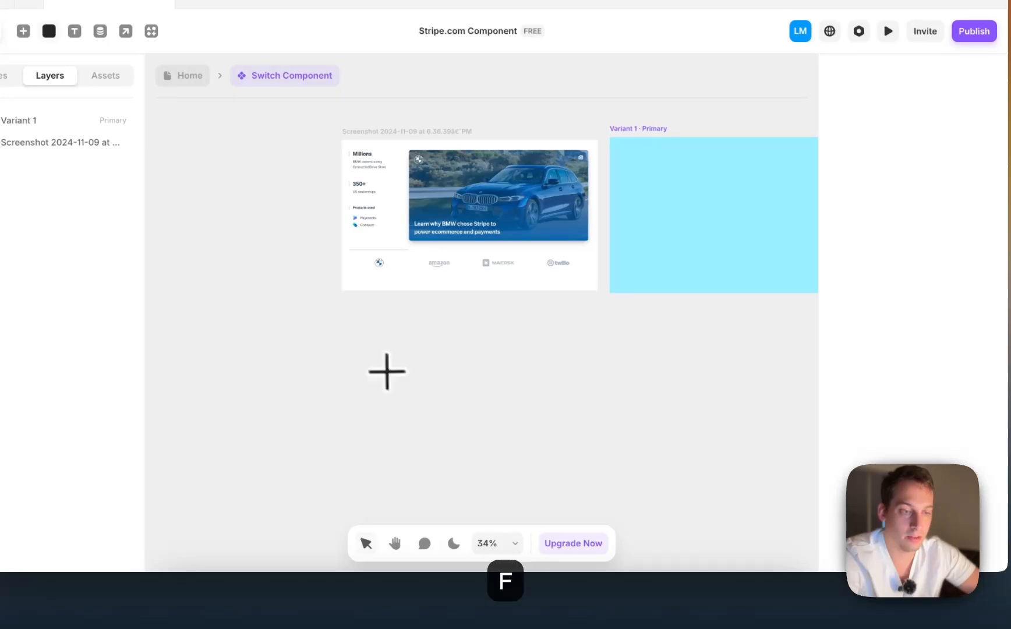
left_click_drag(590, 421, 591, 445)
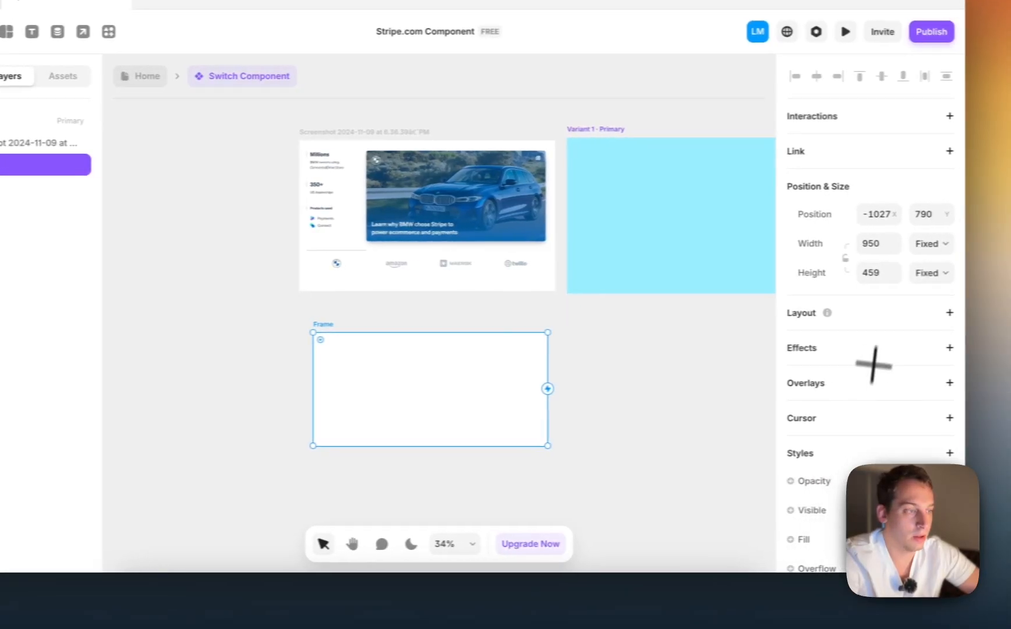
left_click(926, 313)
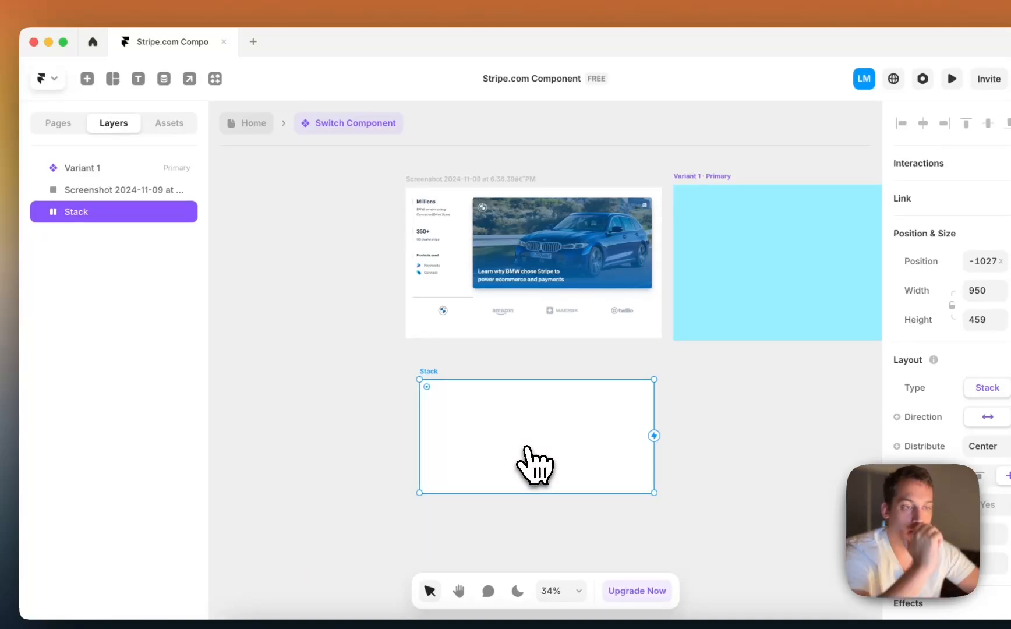
- Return to the Home page, examine the nested boxes of the wireframe's Bottom section, and reopen the Switch Component
left_click(247, 124)
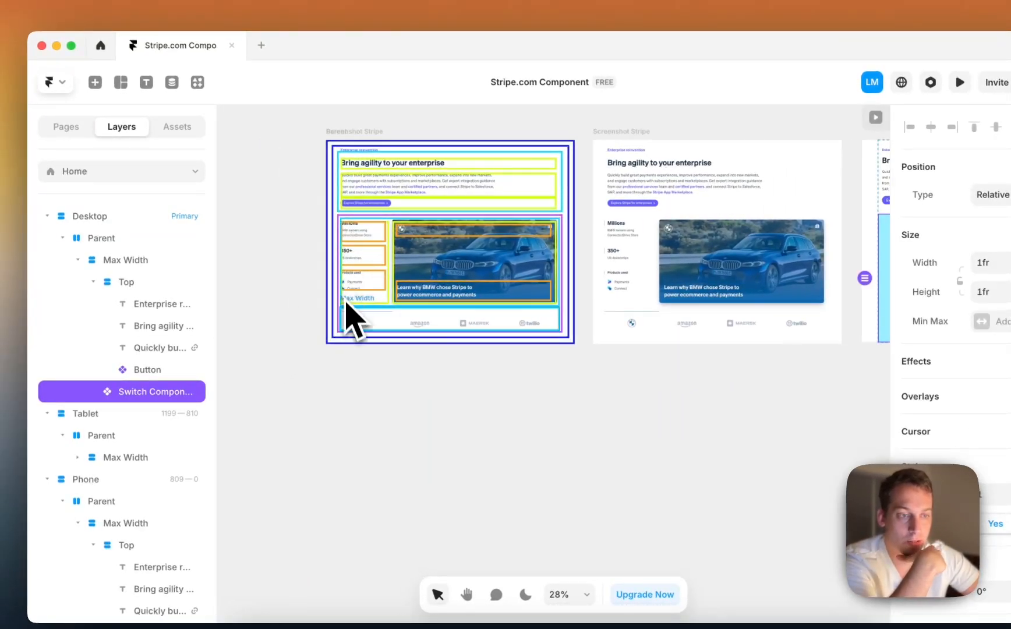
scroll(339, 242, "up", 5)
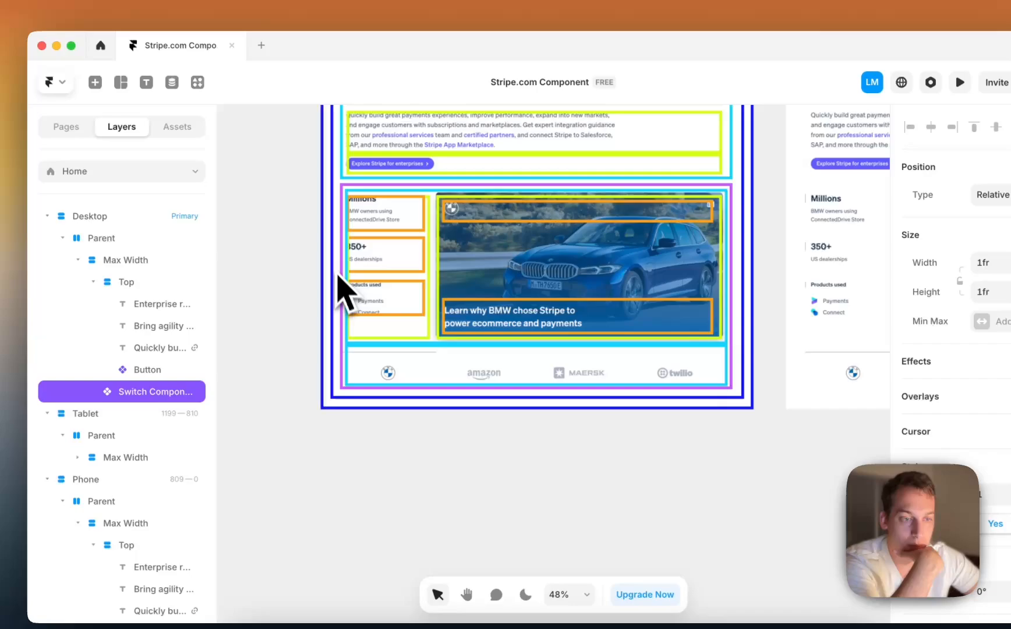
left_click(344, 391)
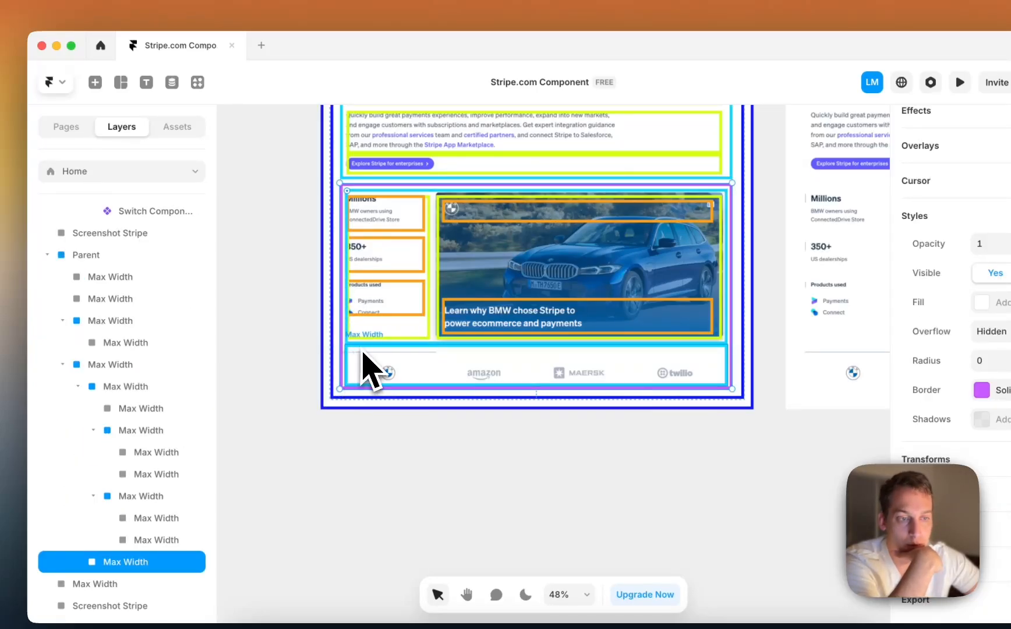
scroll(745, 289, "right", 10)
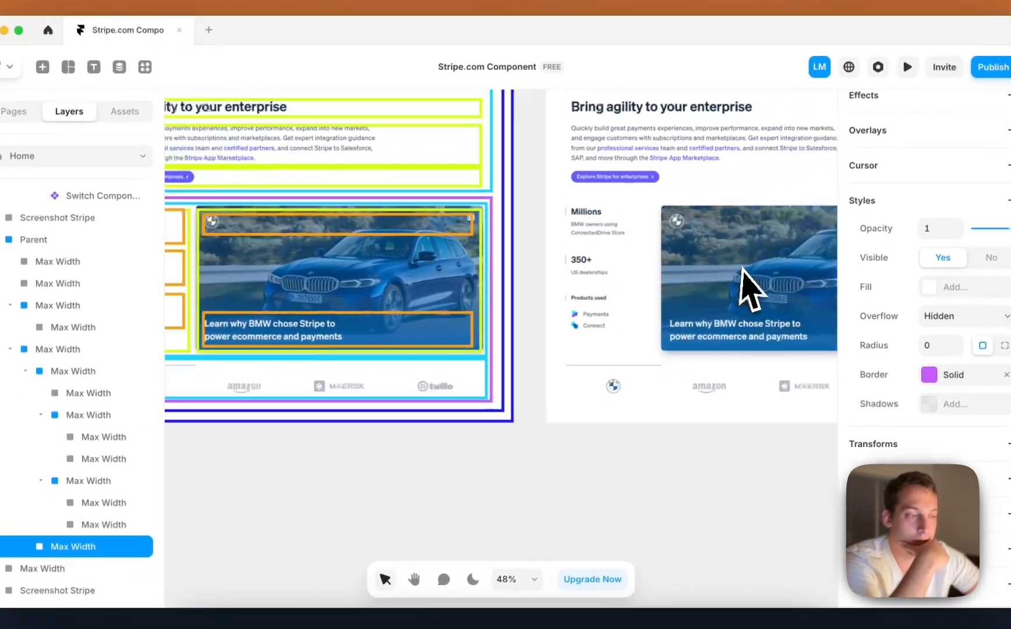
double_click(424, 293)
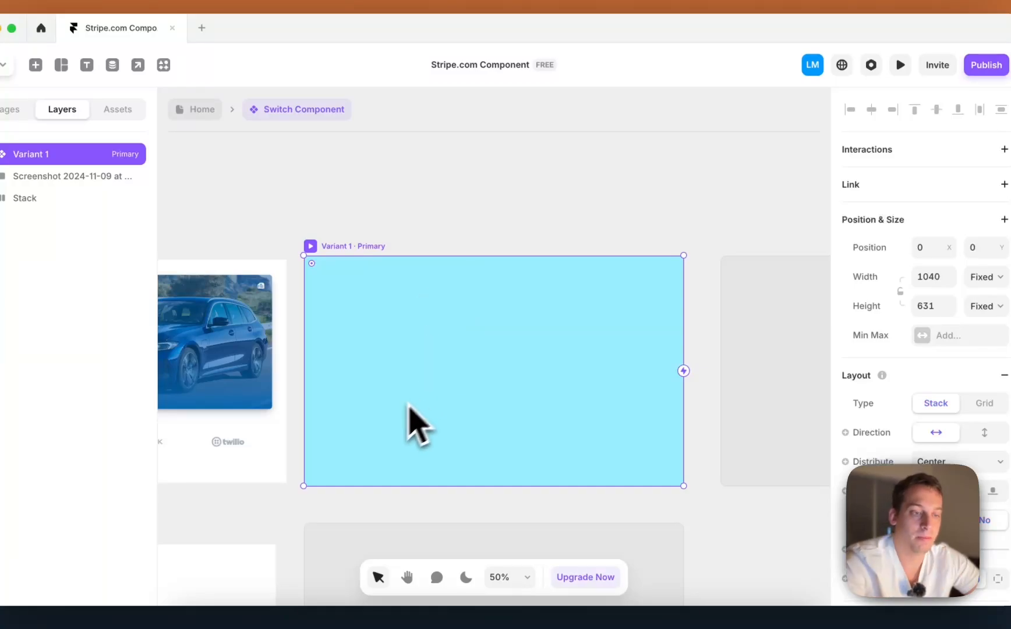
- Move the new Stack from the canvas into Variant 1 of the Switch Component
scroll(409, 408, "down", 5)
left_click(388, 414)
left_click_drag(406, 414, 661, 230)
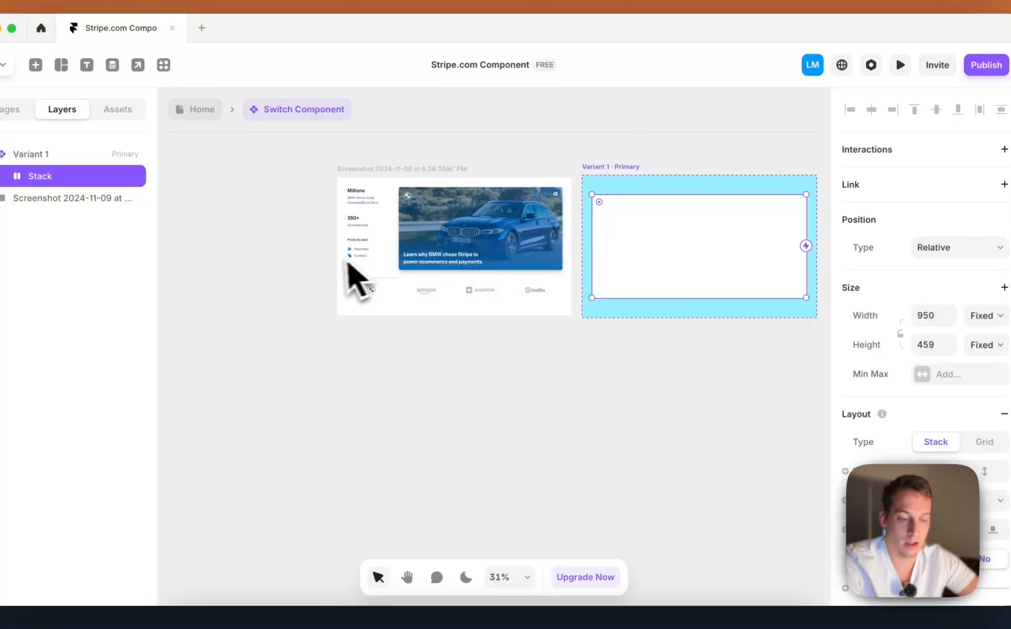
- Duplicate the Stack inside Variant 1 and set Variant 1's layout direction to vertical
key("super+d")
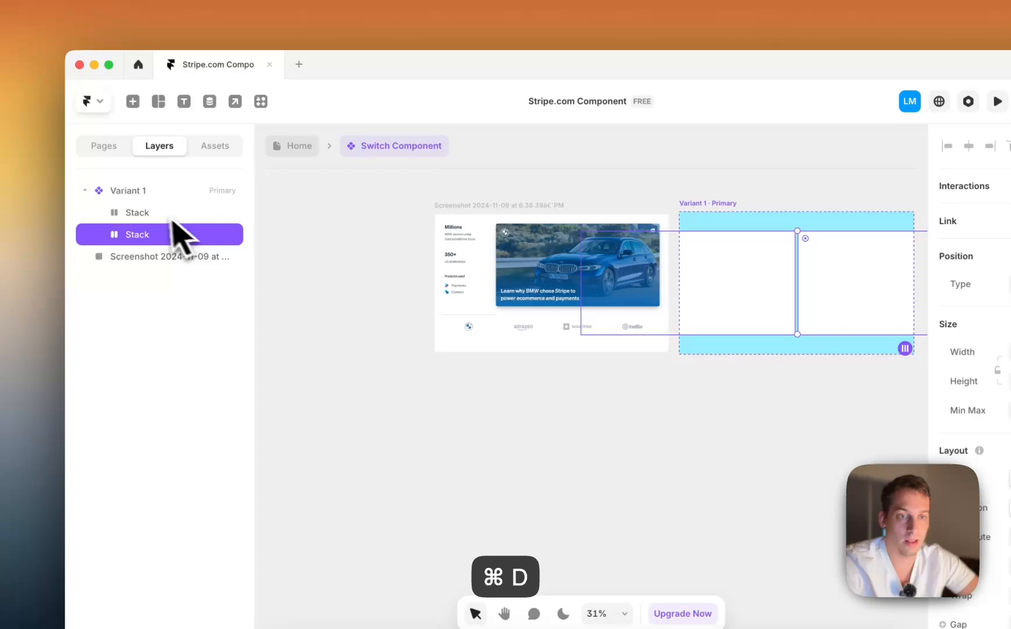
left_click(165, 191)
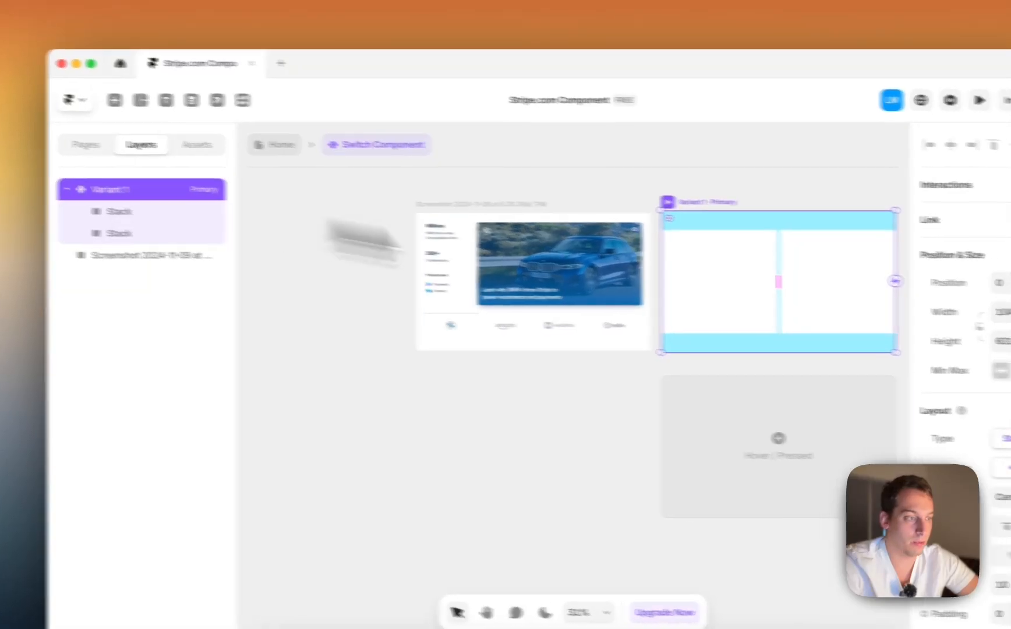
left_click(908, 436)
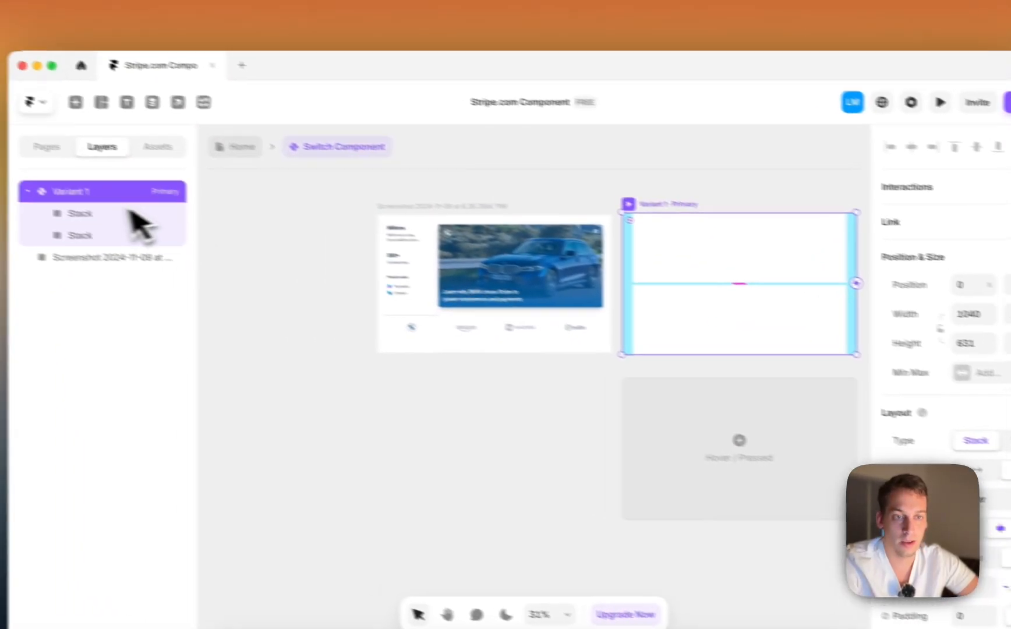
- Set the width and height of both Stacks inside Variant 1 to Fill
left_click(131, 217)
left_click(906, 330)
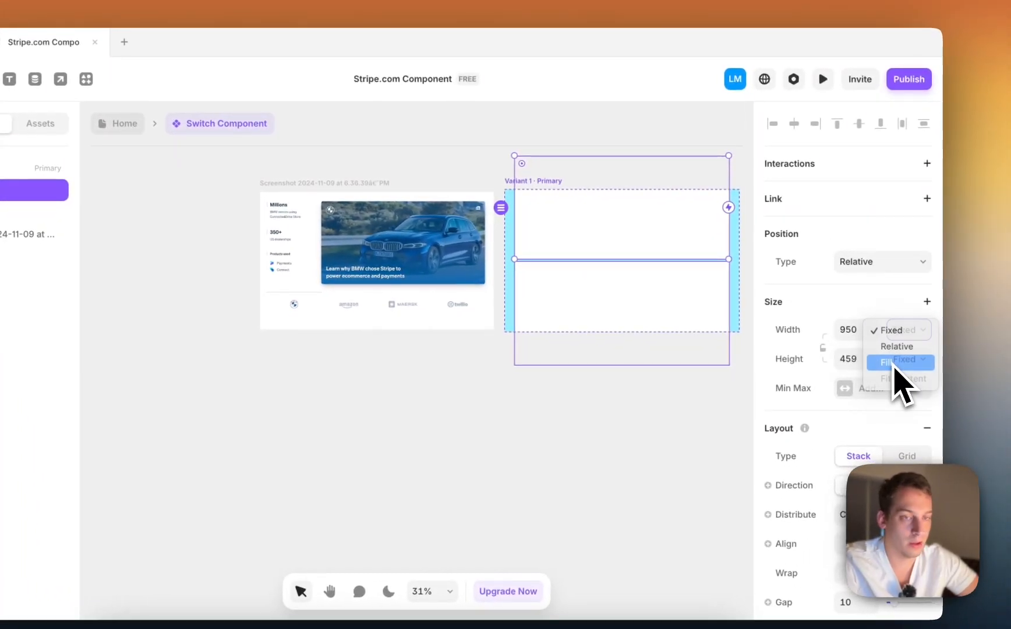
left_click(892, 362)
left_click(35, 213)
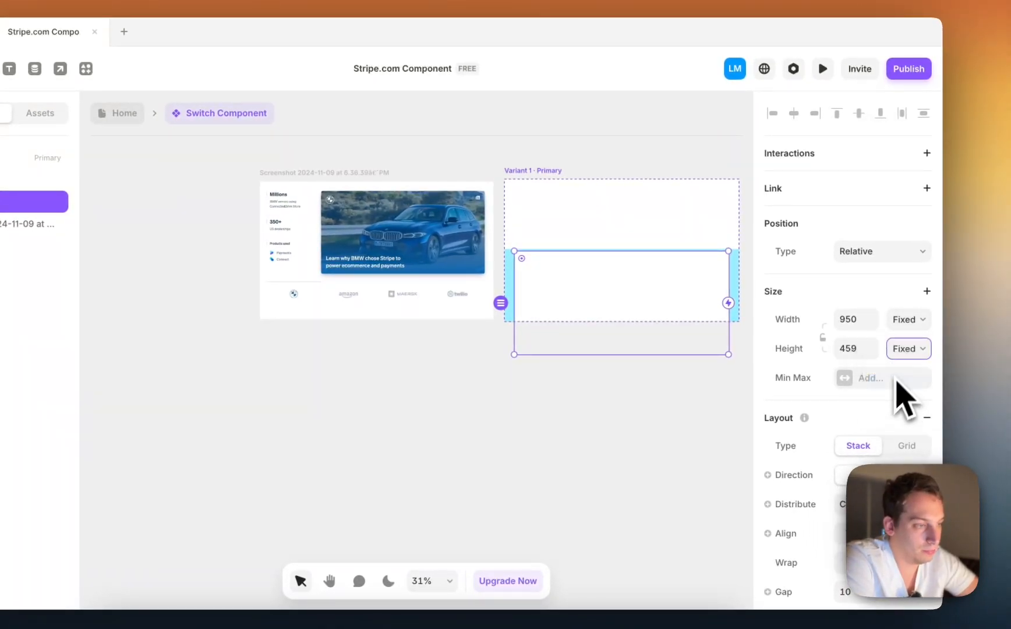
left_click(916, 321)
left_click(906, 356)
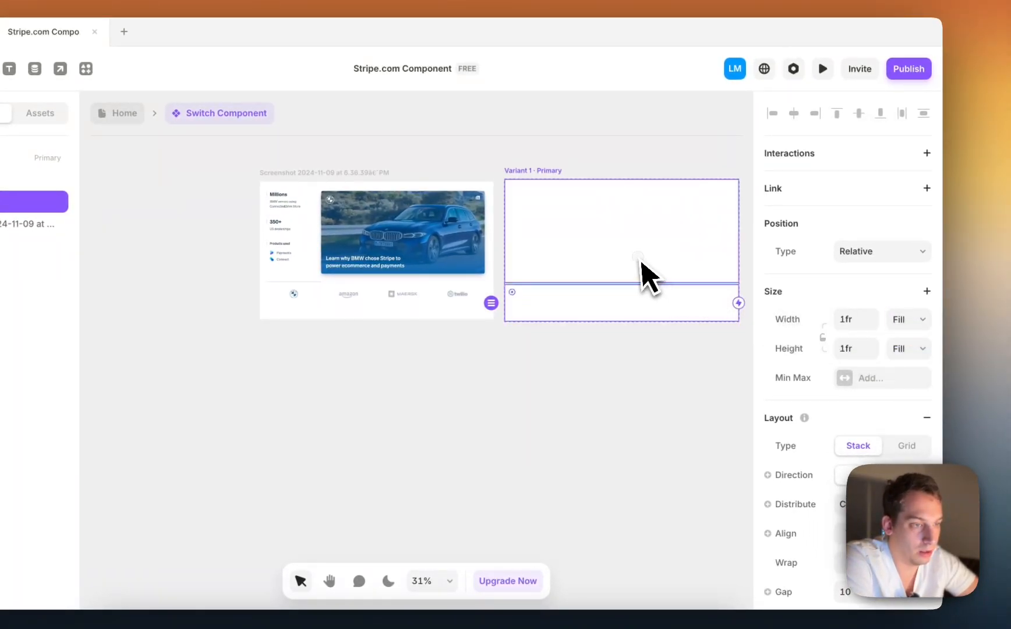
left_click(640, 273)
left_click(922, 350)
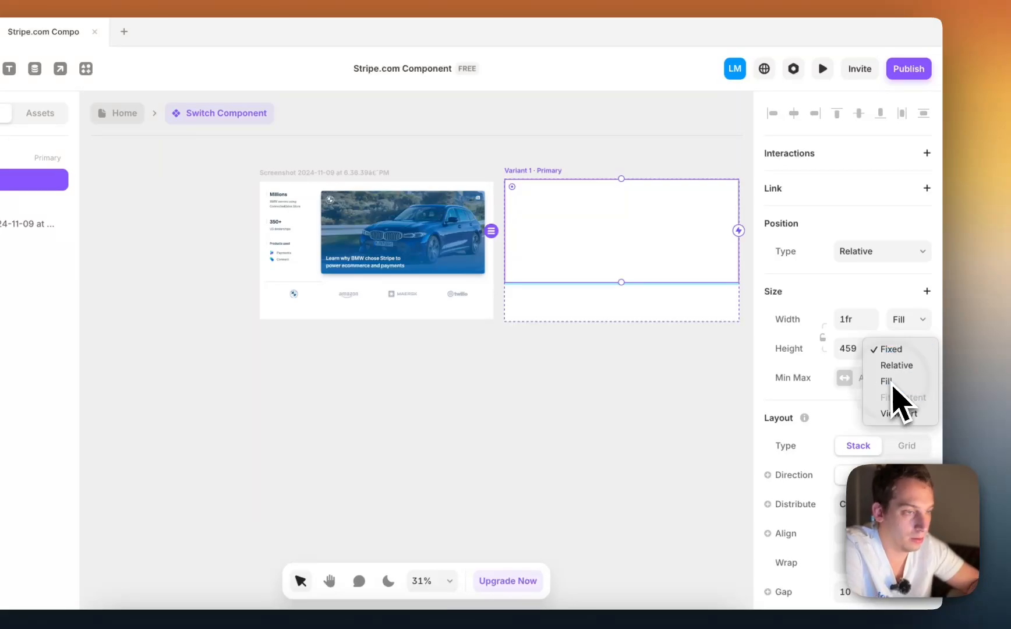
left_click(496, 341)
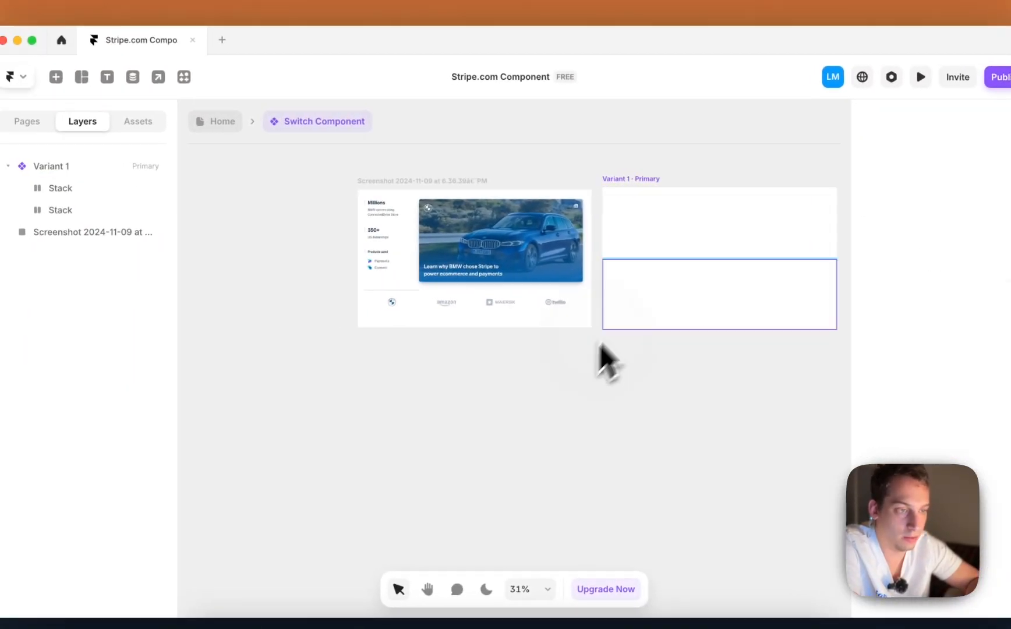
- Examine the reference screenshot's statistics column, BMW image and logo row alongside the lower Stack
left_click(566, 236)
left_click(530, 277)
scroll(384, 279, "up", 3)
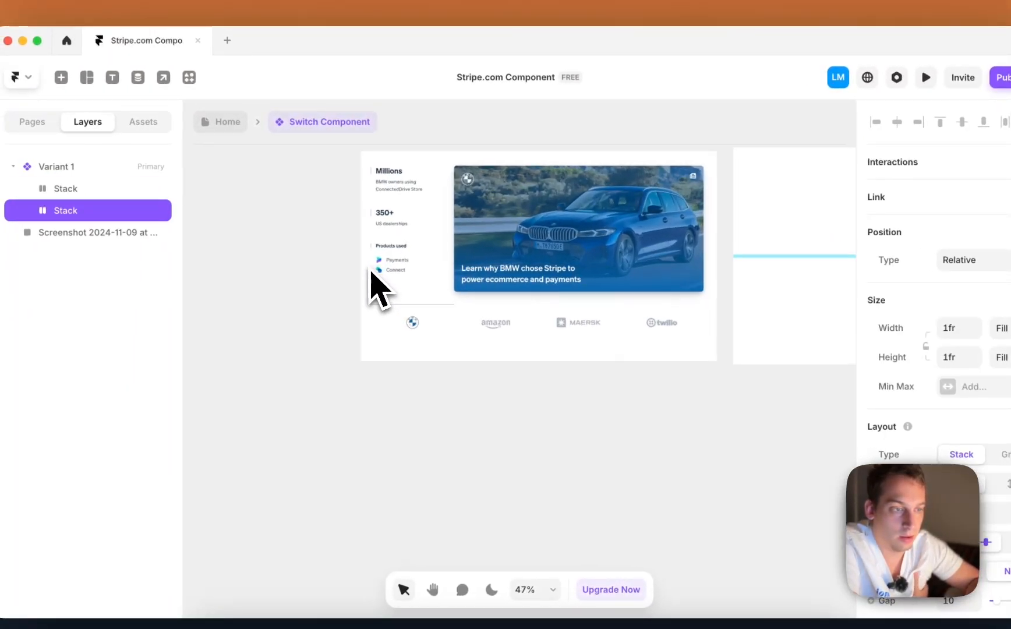
scroll(367, 290, "right", 3)
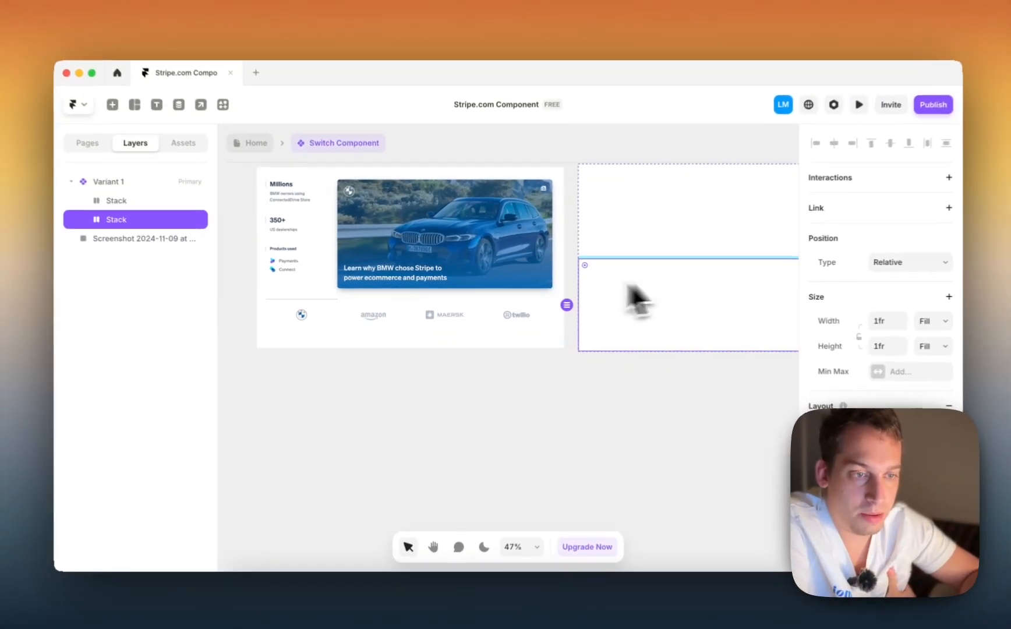
scroll(294, 315, "up", 5)
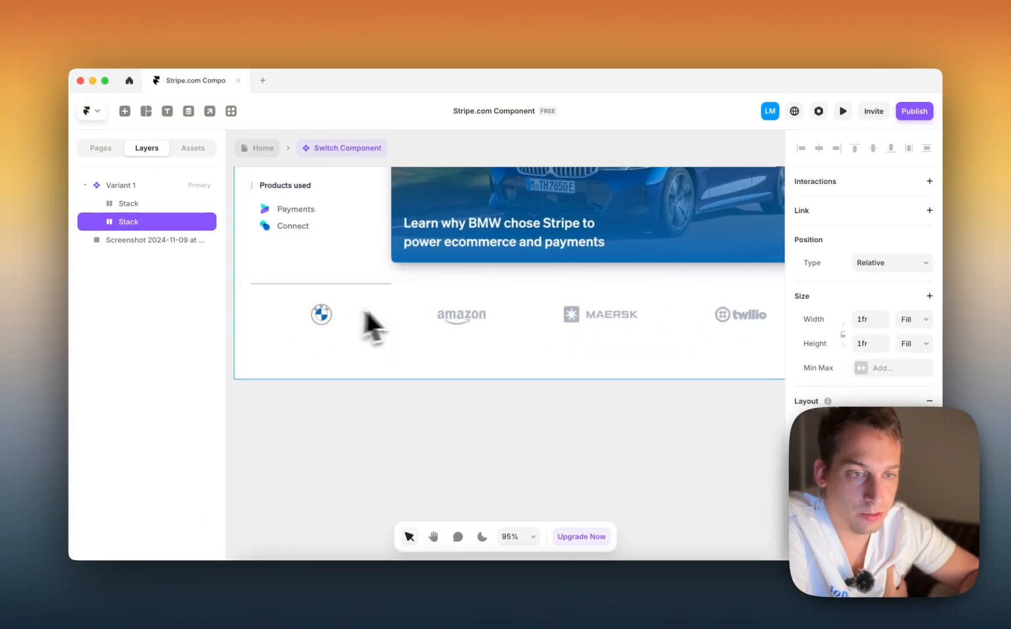
scroll(365, 310, "down", 5)
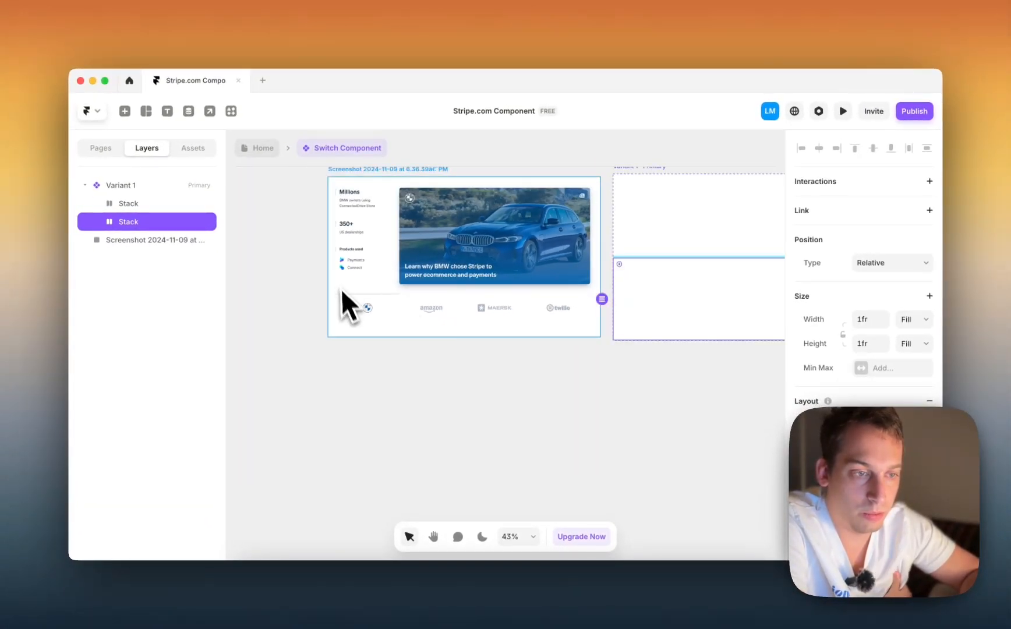
scroll(366, 326, "up", 4)
scroll(366, 326, "right", 2)
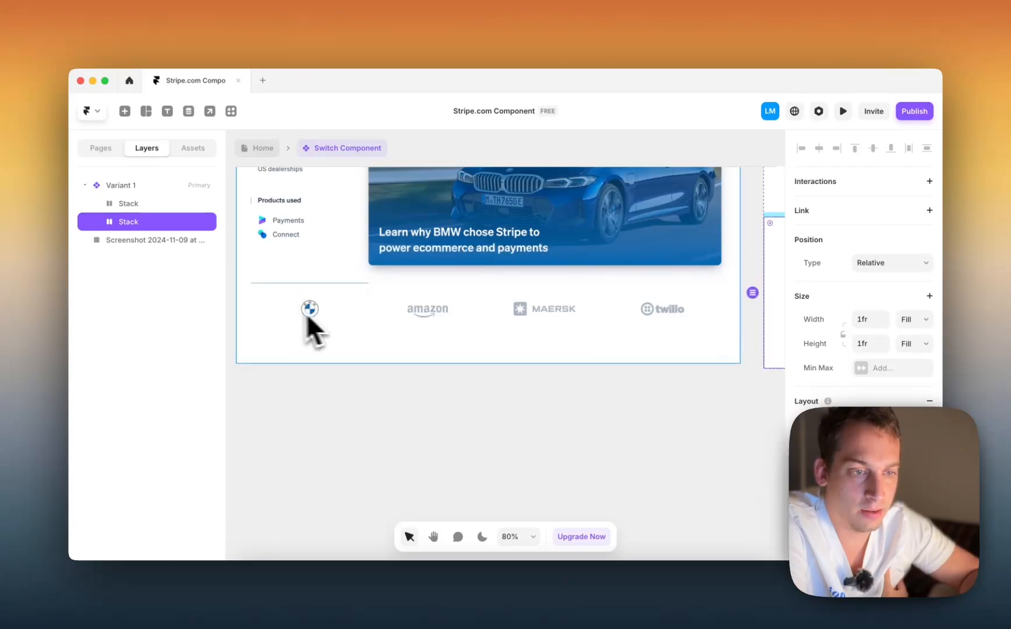
scroll(288, 300, "down", 5)
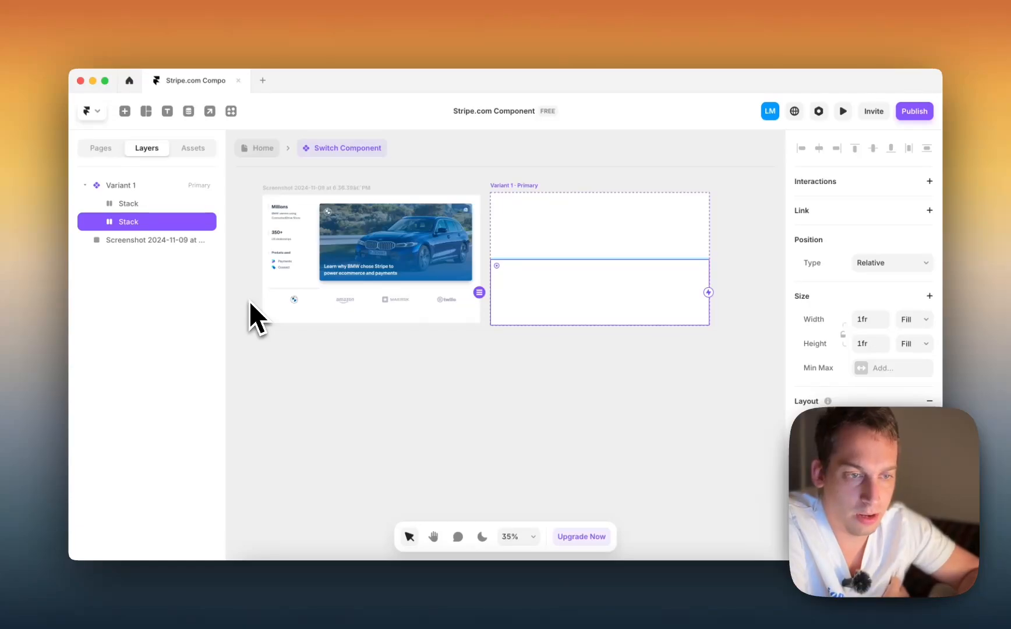
scroll(280, 303, "up", 5)
scroll(275, 309, "down", 3)
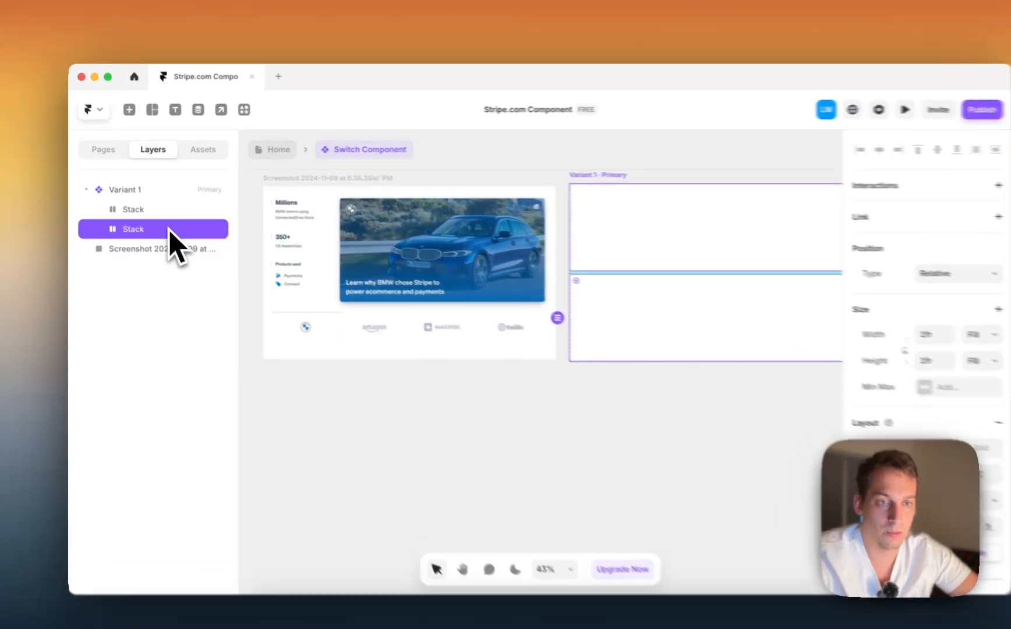
- Rename the upper Stack in Variant 1 as Top and the lower one as Bottom
double_click(136, 204)
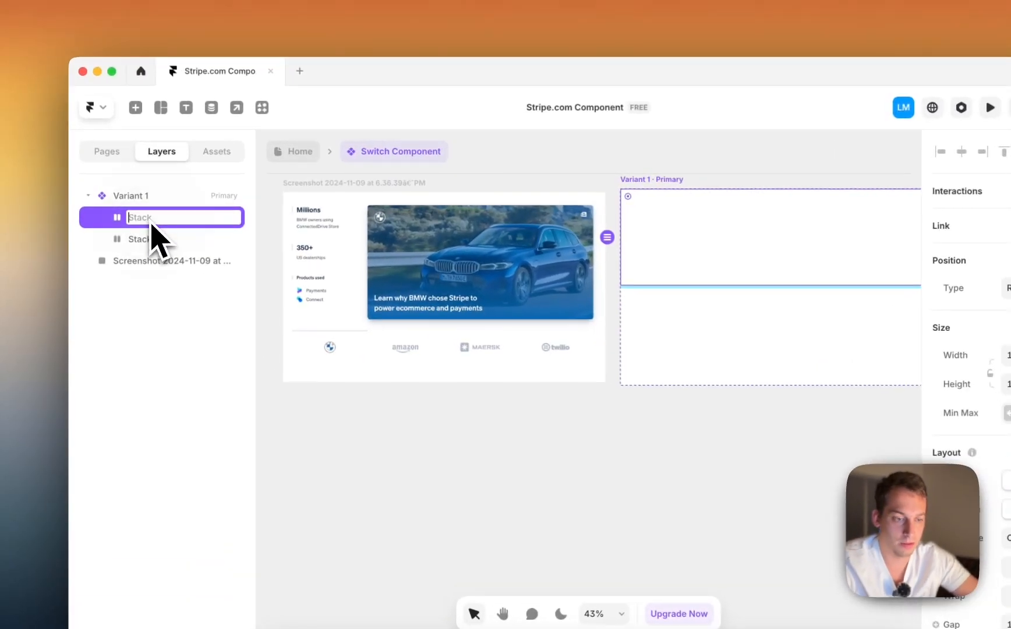
type("Top")
key("Return")
double_click(151, 239)
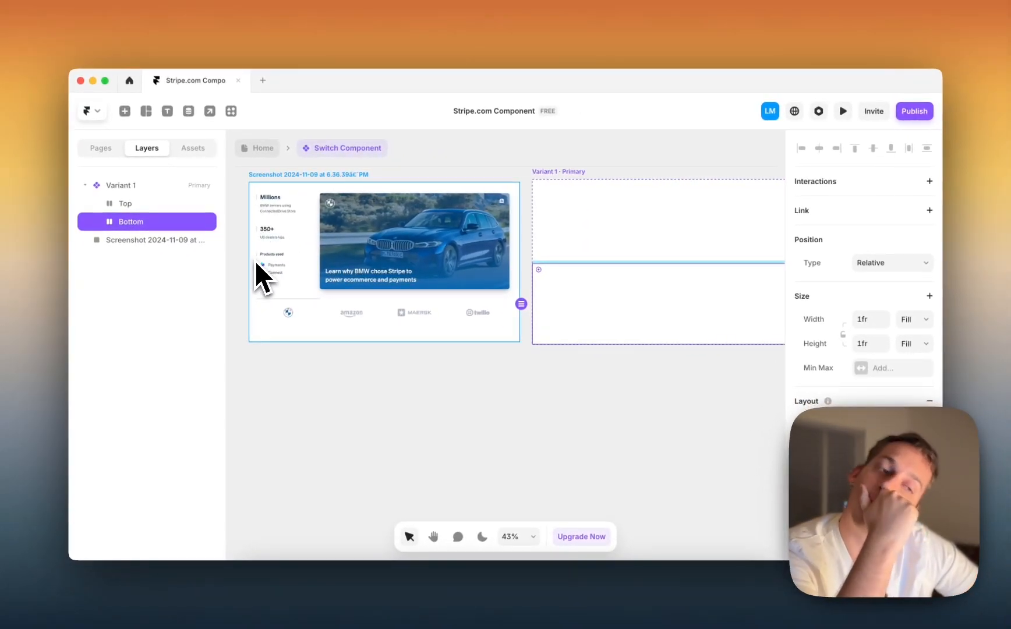
- Nest a duplicate of Bottom inside Top, name it Left, and duplicate it as a second stack named Right
key("super+d")
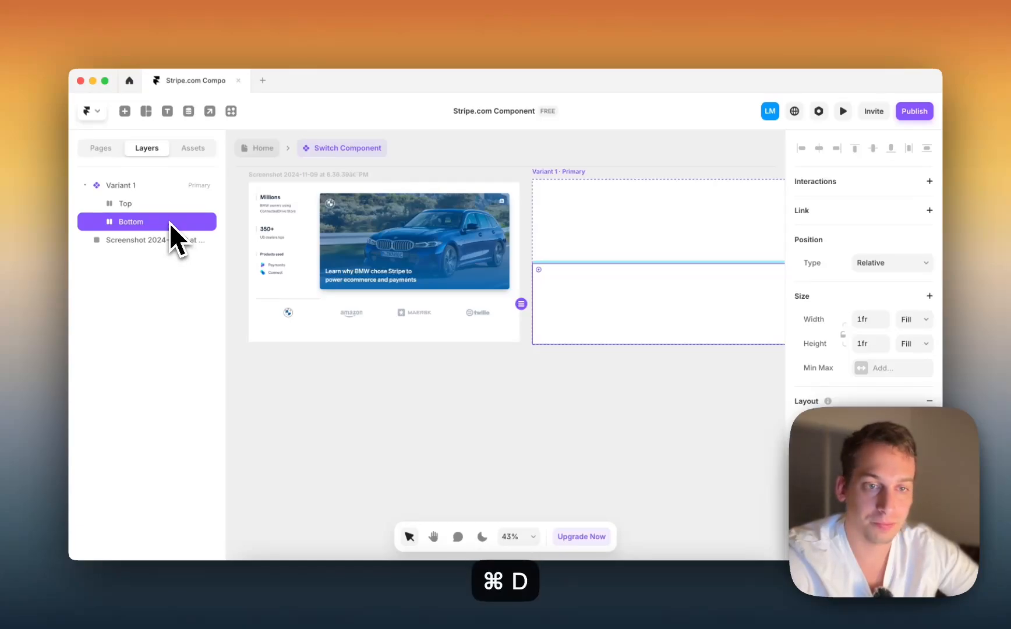
left_click_drag(161, 236, 159, 205)
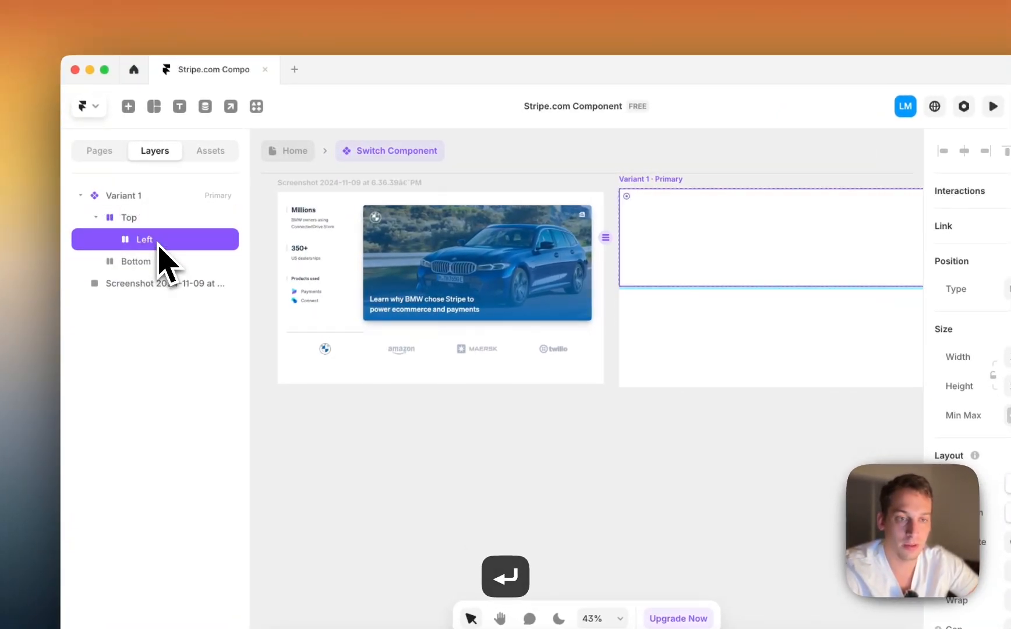
key("super+d")
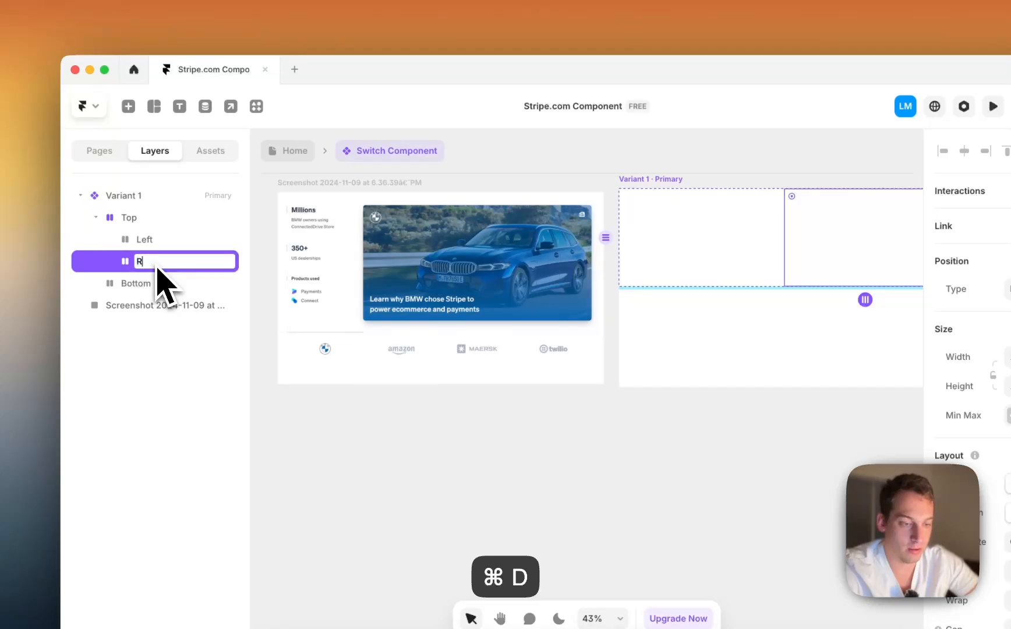
- Rename the Right stack inside Top as Image
left_click(144, 246)
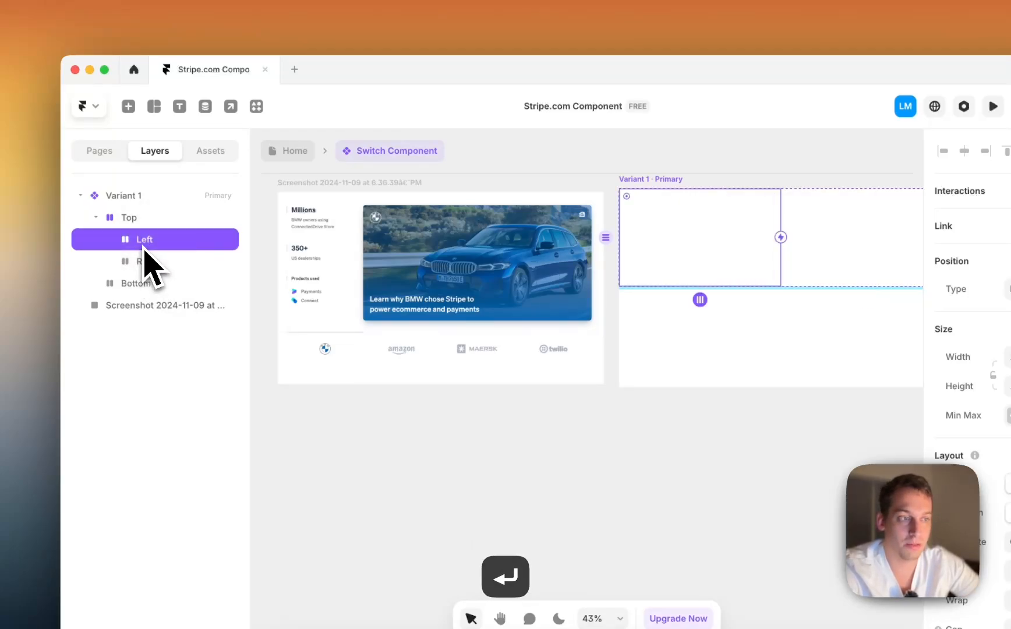
left_click(150, 262)
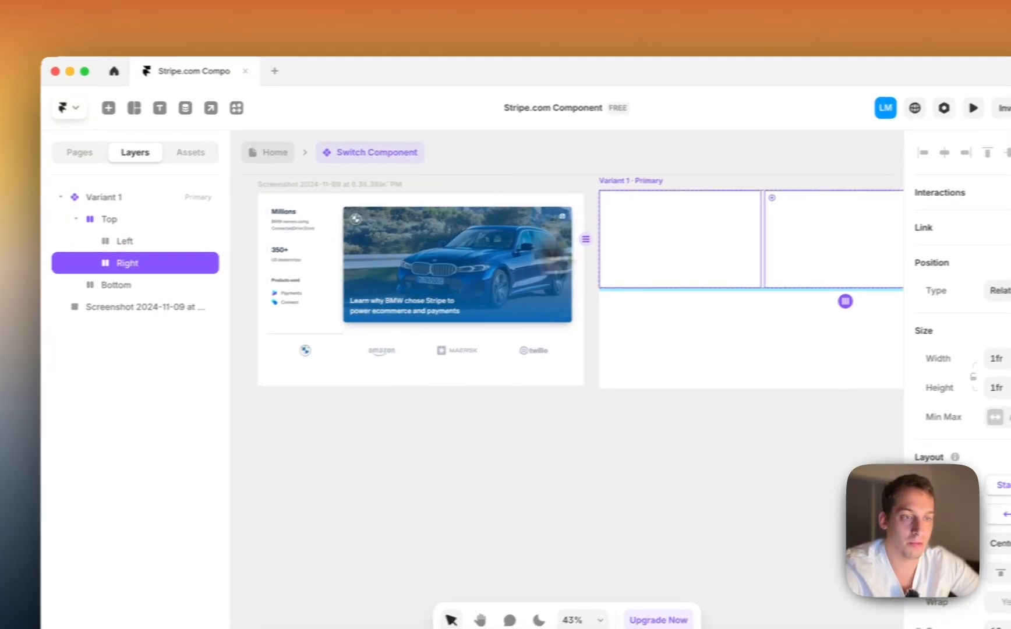
left_click(200, 240)
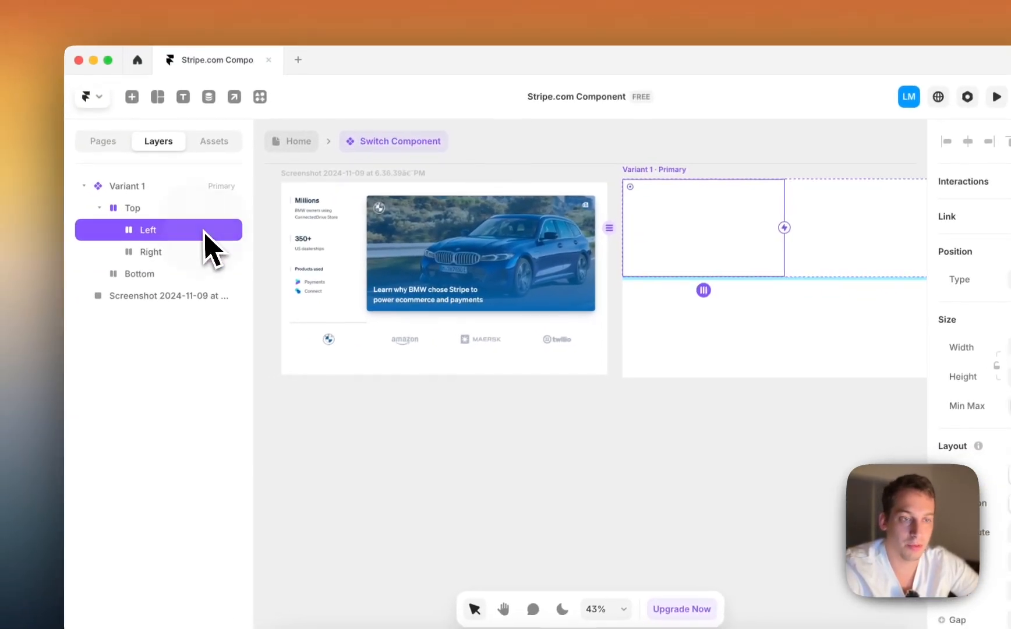
left_click(147, 260)
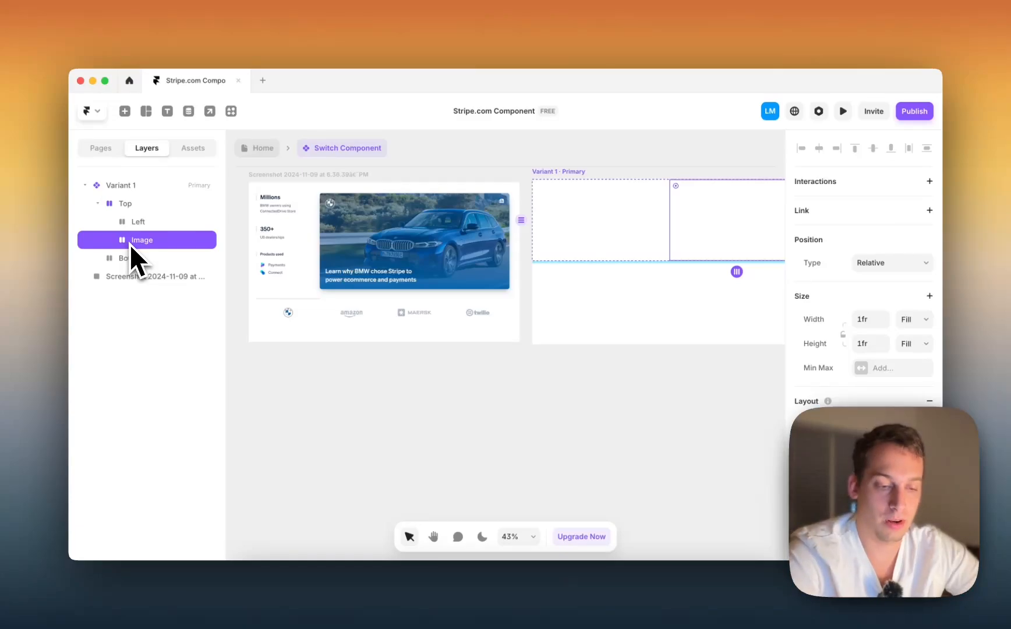
- Nest a duplicate of the Image stack inside Image as Top, and duplicate it as a stack named Bottom
key("super+d")
left_click_drag(131, 245, 154, 286)
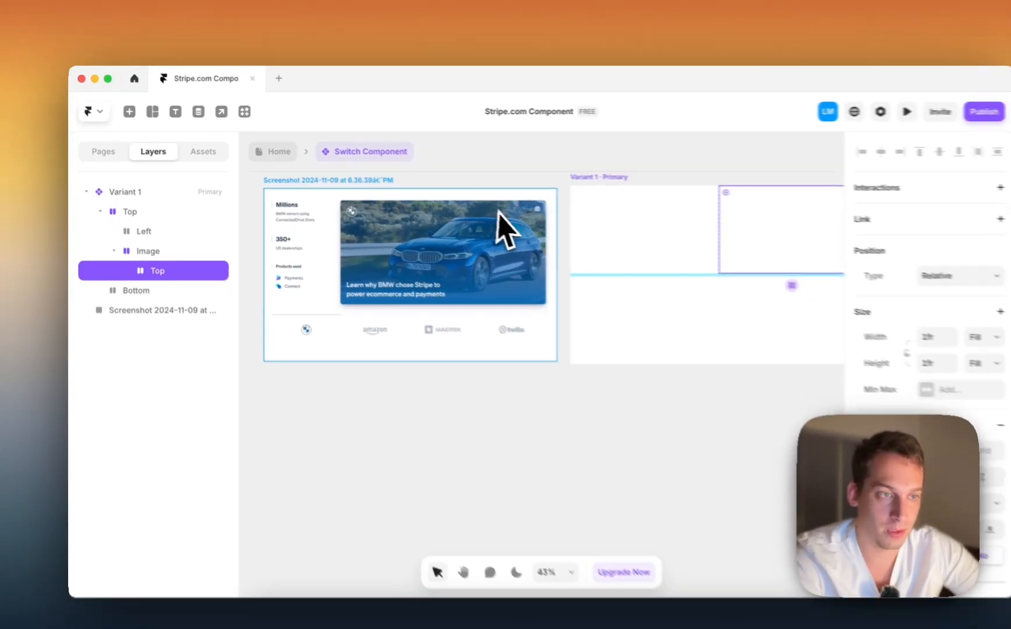
key("super+d")
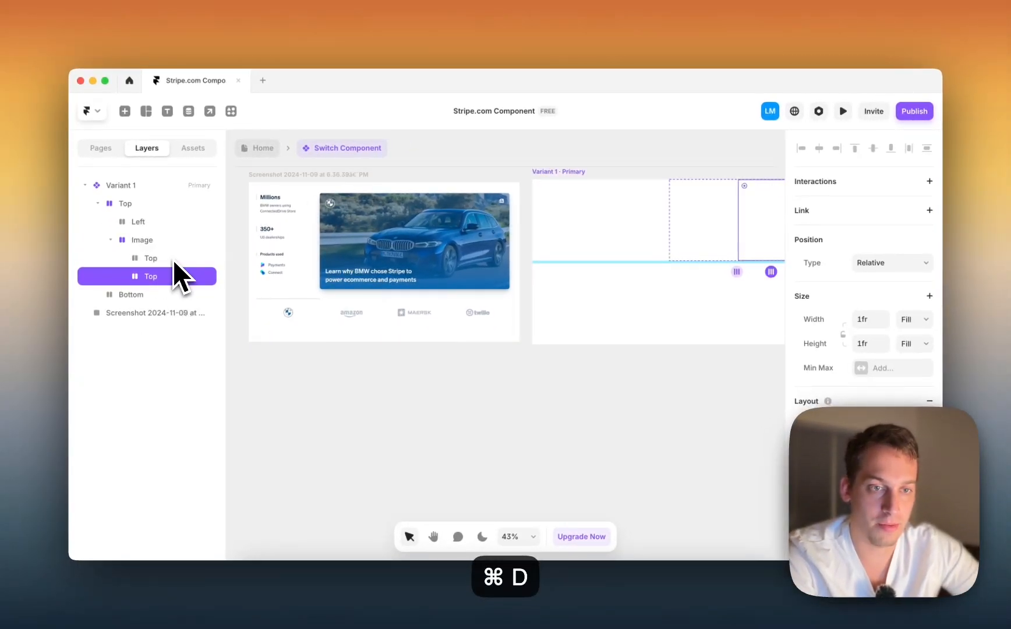
double_click(153, 276)
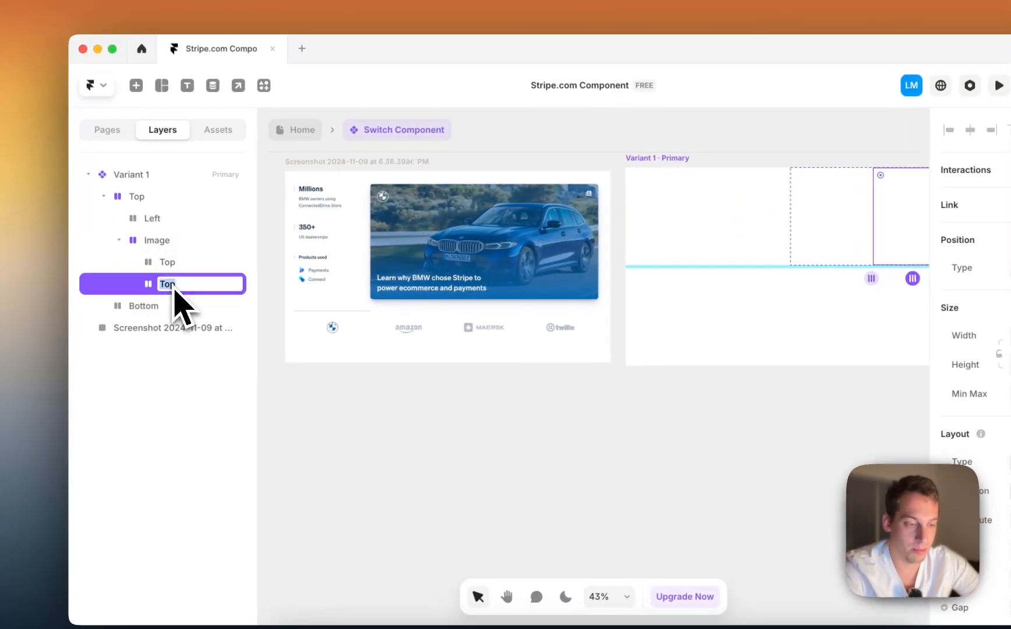
type("Bottom")
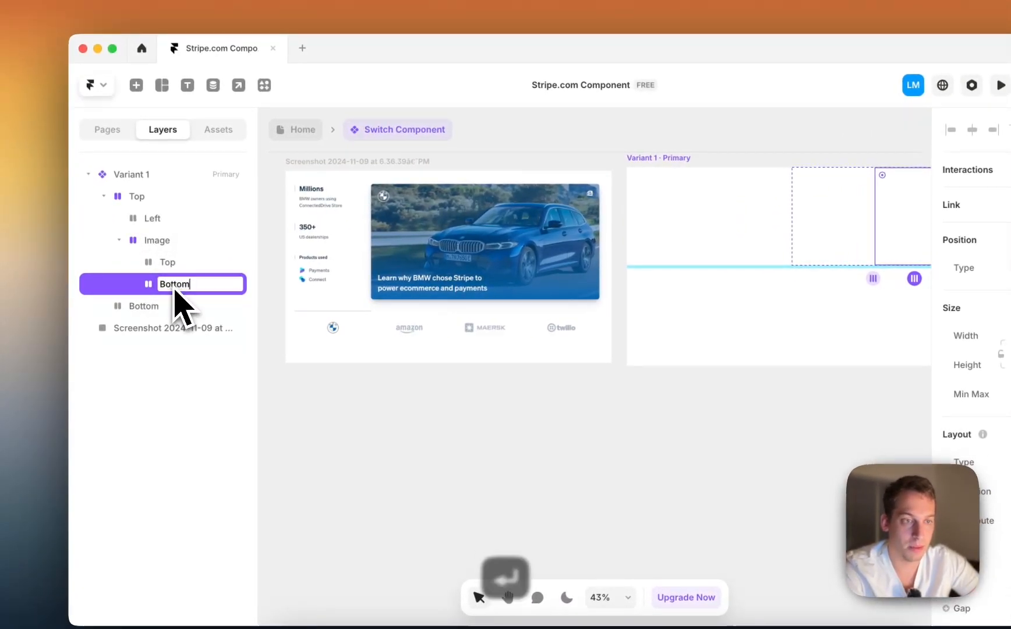
key("Return")
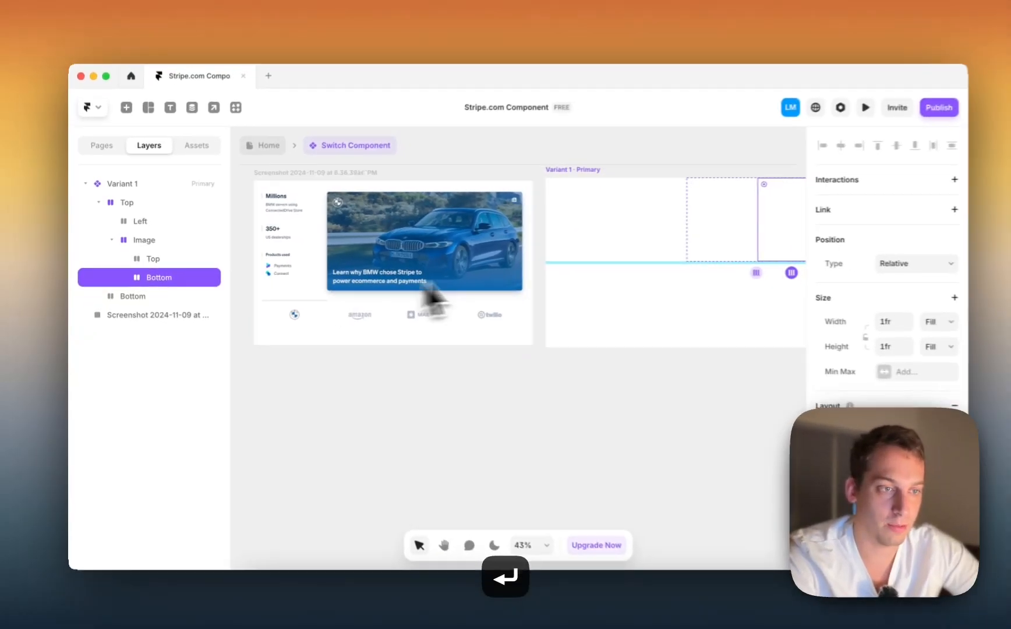
- Set the Image stack's layout direction to vertical and remove its #FFFFFF fill
scroll(571, 248, "right", 5)
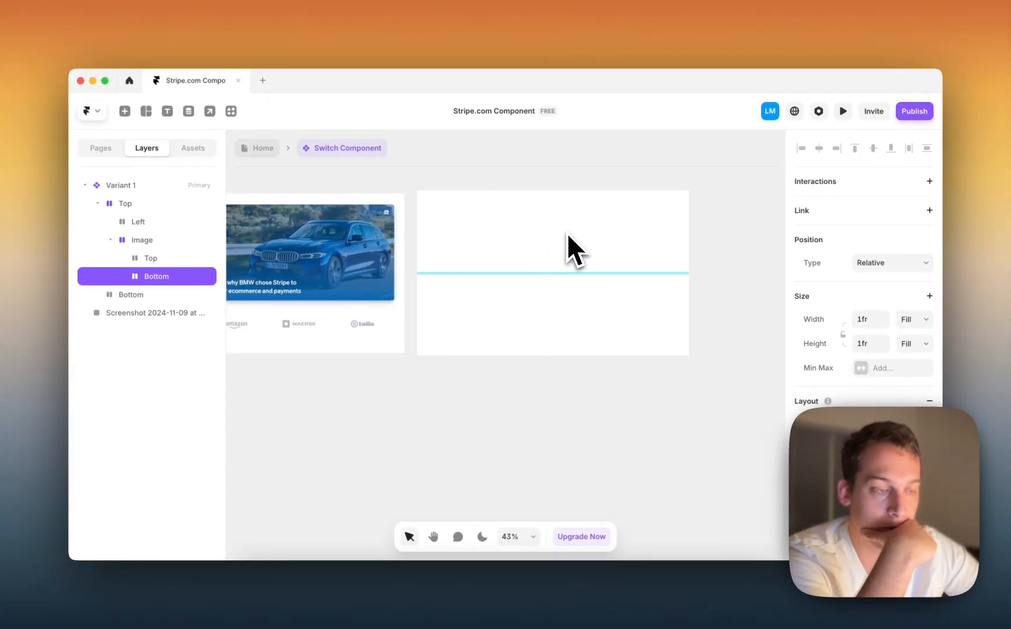
left_click(148, 240)
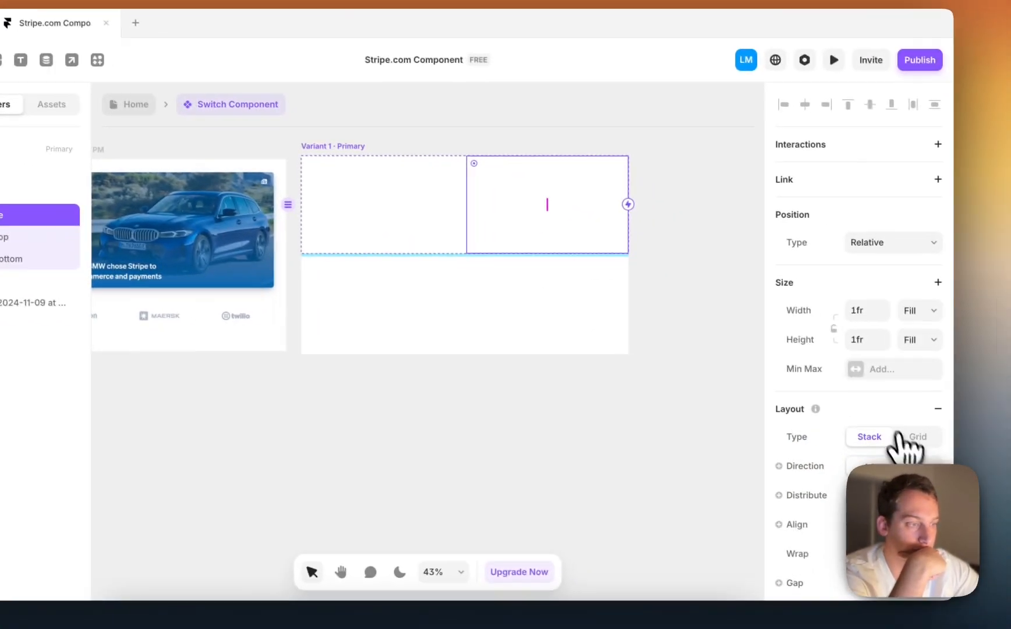
left_click(910, 448)
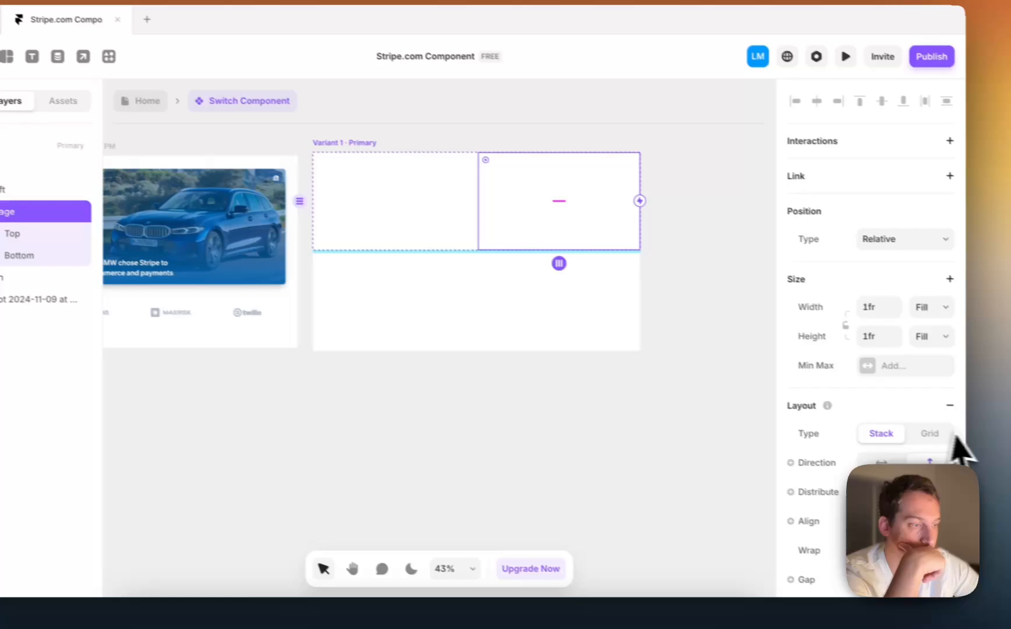
scroll(908, 442, "down", 8)
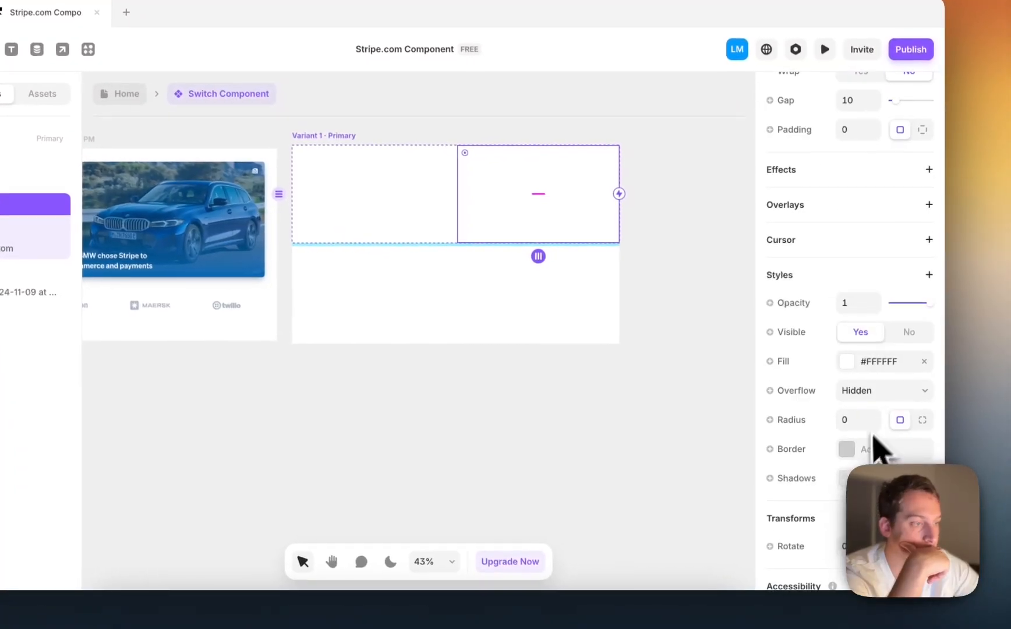
left_click(922, 361)
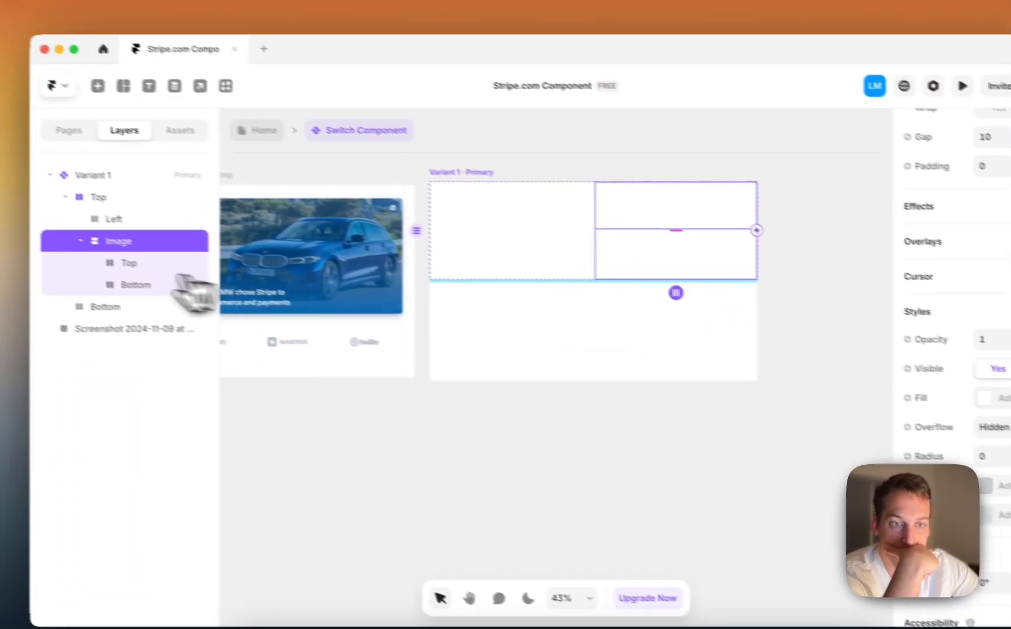
- Remove the #FFFFFF fill from the outer Top stack of Variant 1
left_click(132, 211)
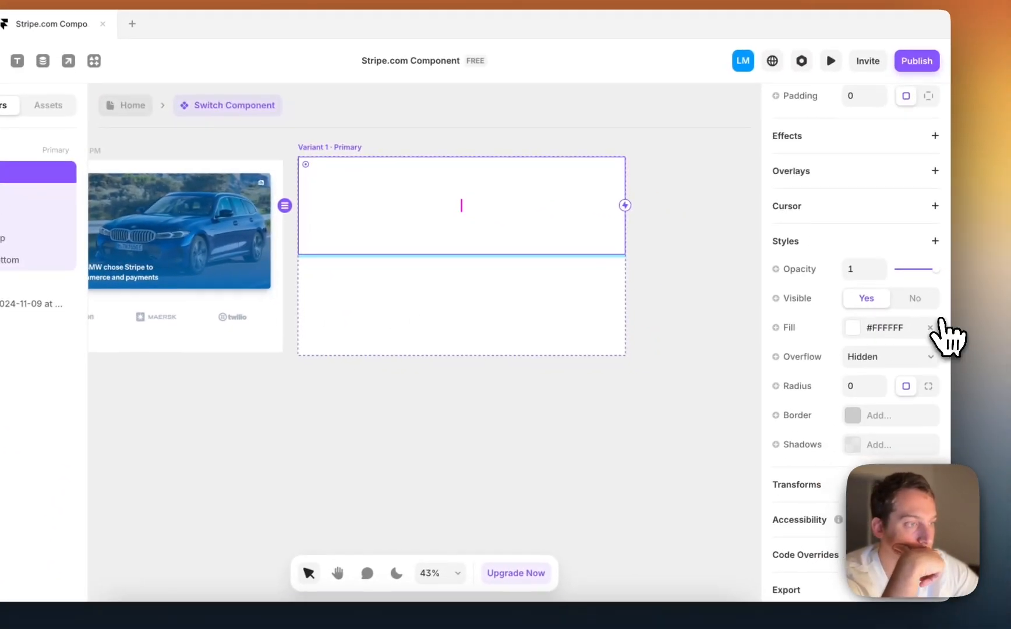
left_click(928, 325)
left_click(417, 418)
- Duplicate the Left stack inside Top, nest the copy within Left, and rename it 1
scroll(446, 192, "left", 2)
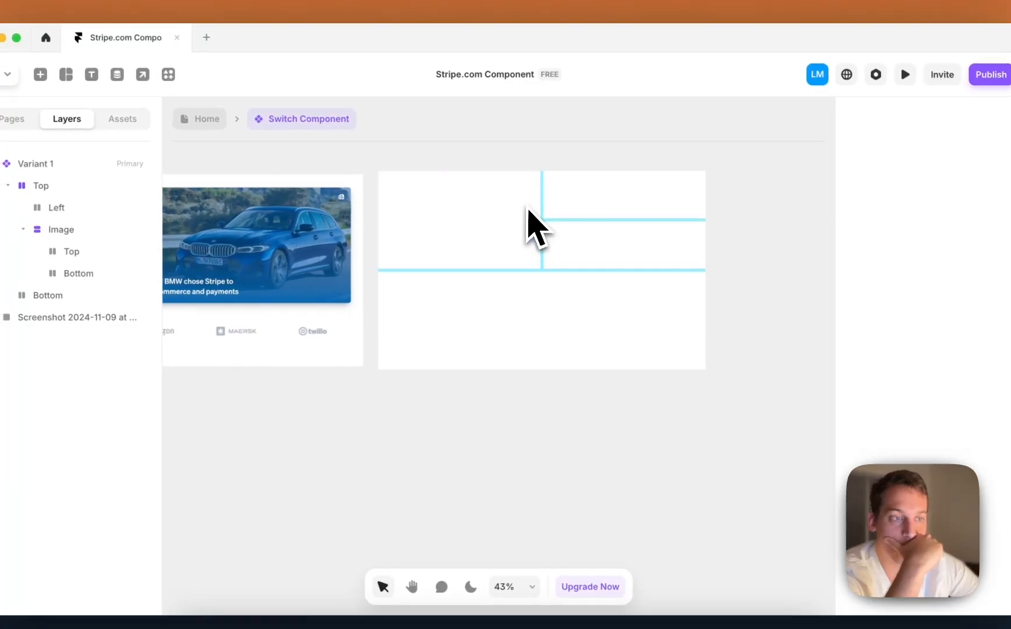
left_click(522, 237)
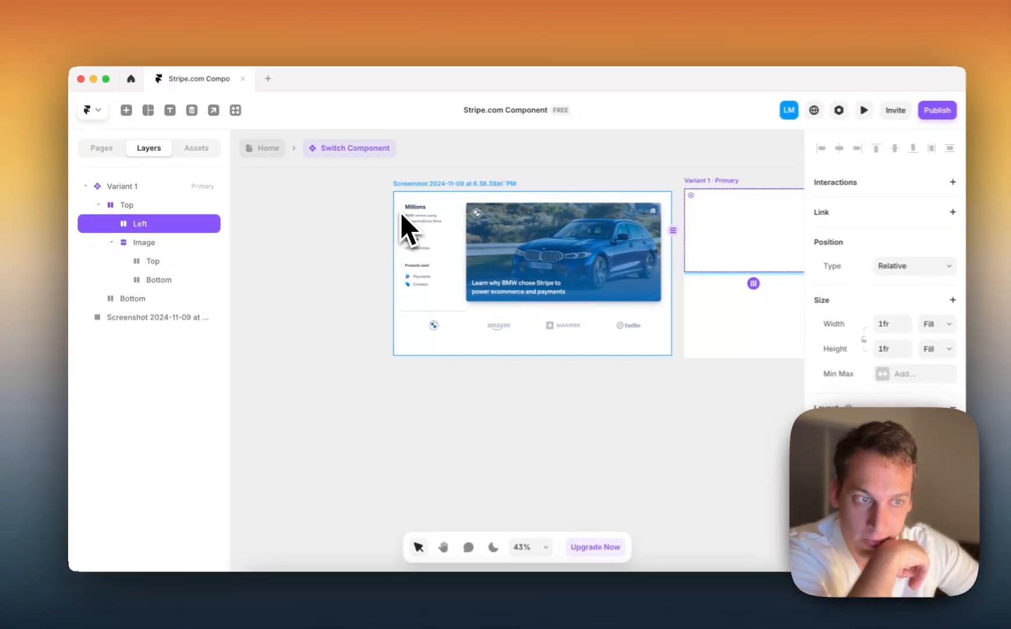
scroll(415, 214, "up", 5)
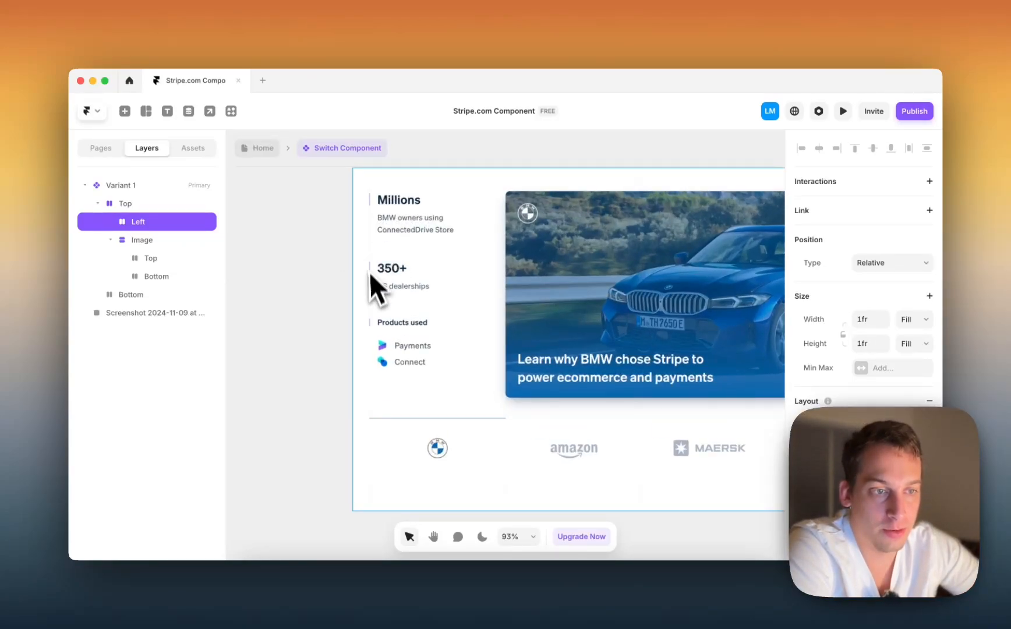
scroll(318, 288, "down", 5)
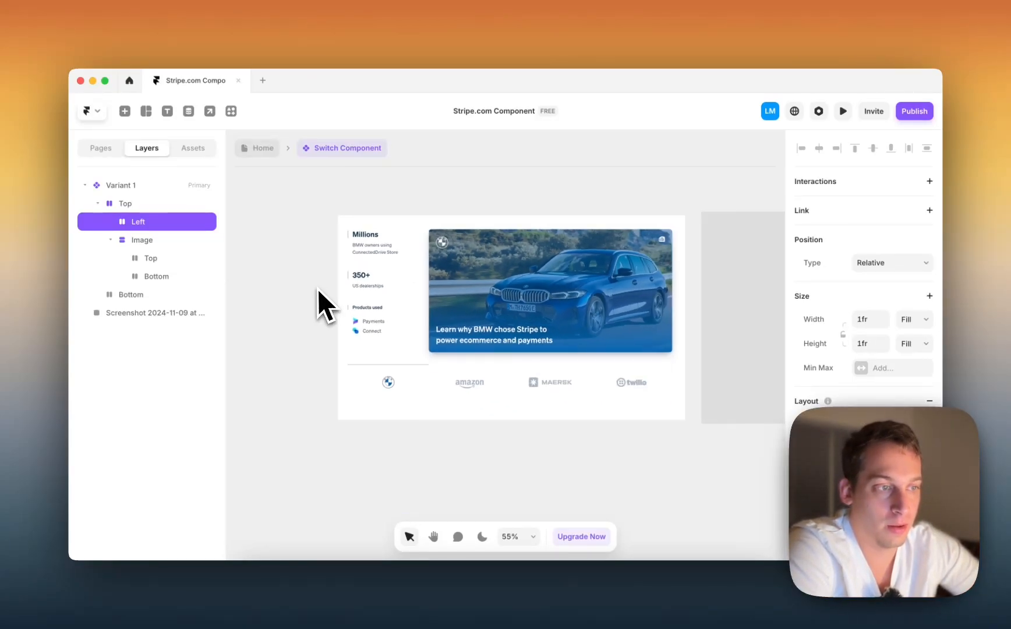
key("super+d")
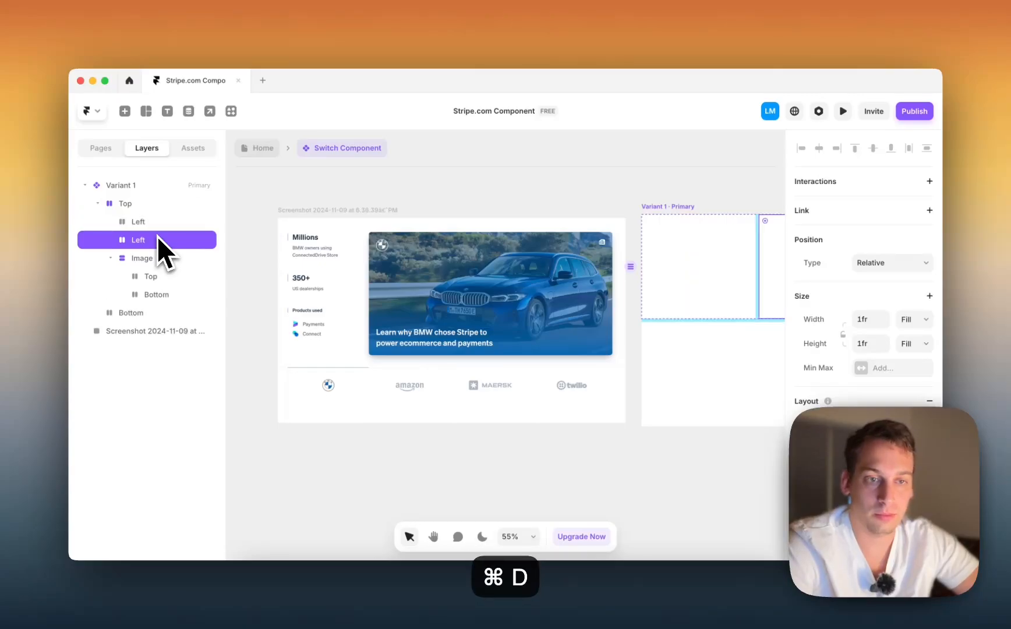
double_click(169, 239)
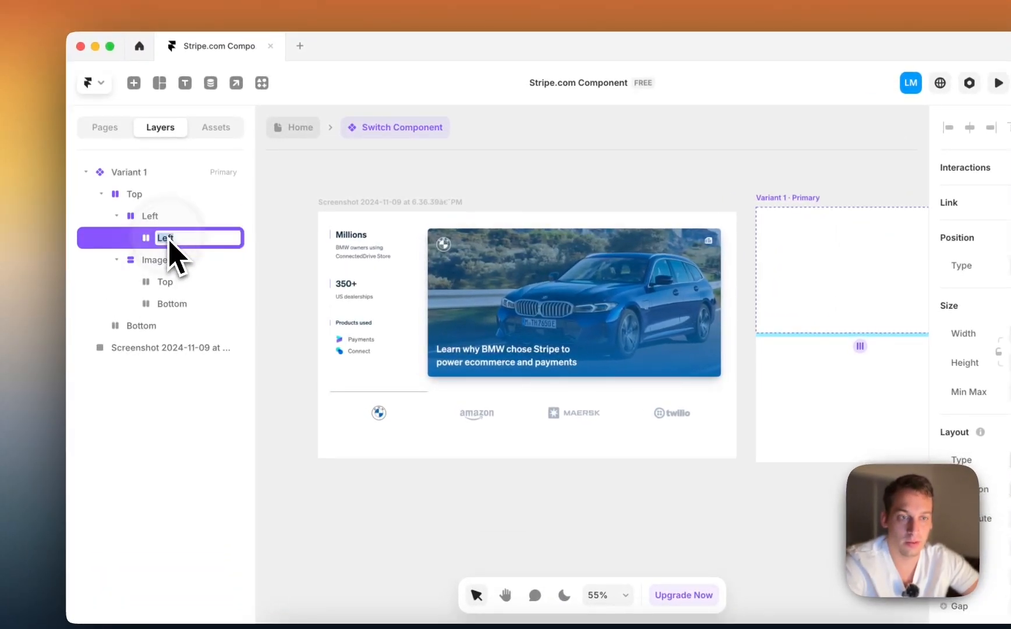
right_click(168, 240)
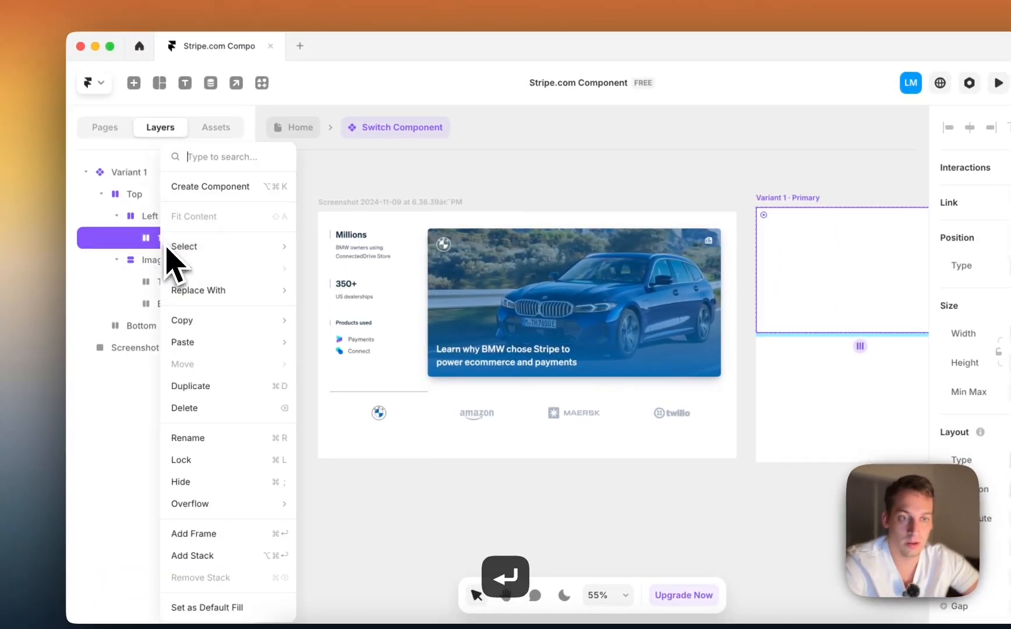
key("Escape")
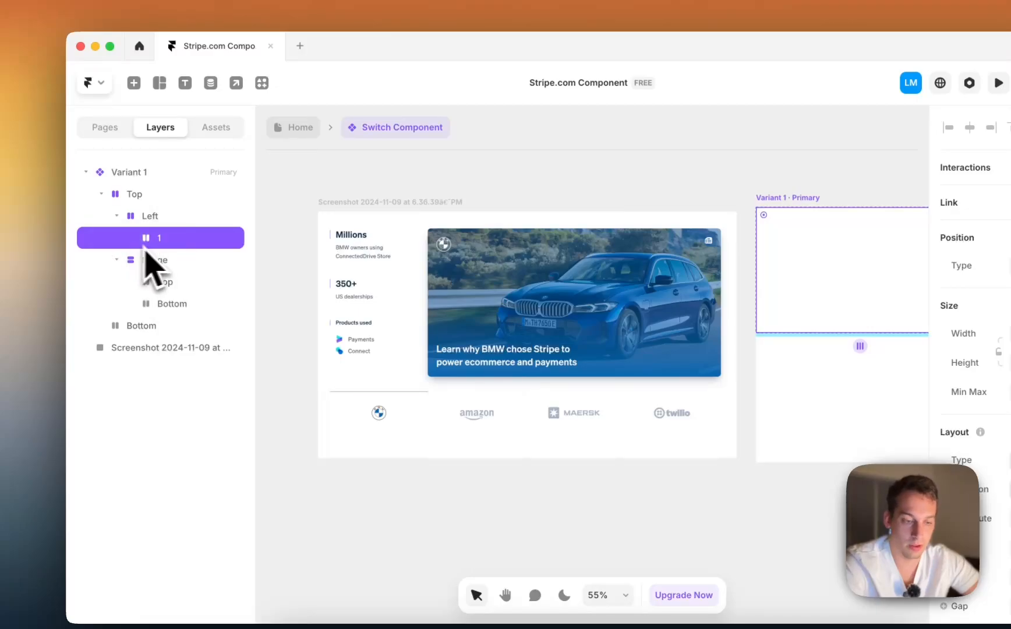
- Duplicate stack 1 inside Left twice and rename the copies 2 and 3
key("super+d")
key("super+d")
double_click(165, 260)
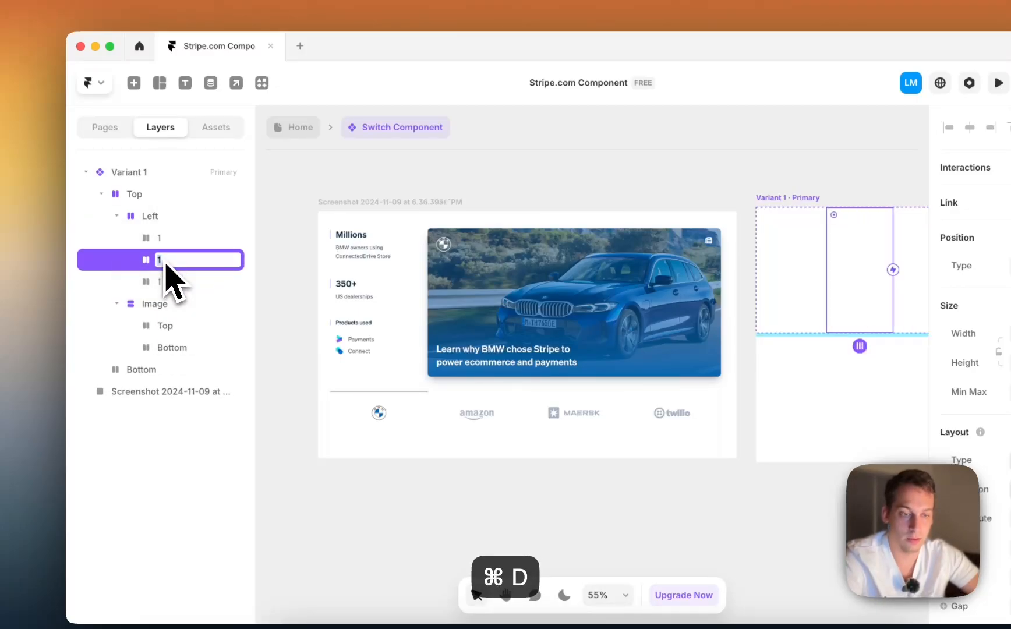
type("2")
double_click(163, 282)
type("3")
left_click(333, 181)
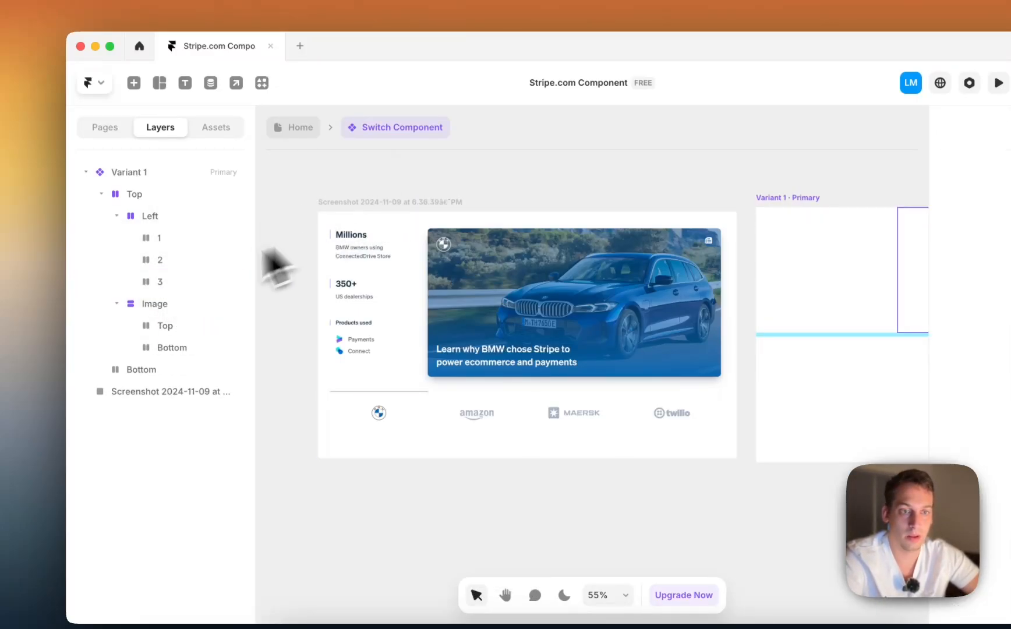
- Set the Left stack's layout direction to vertical and remove its #FFFFFF fill
left_click(151, 218)
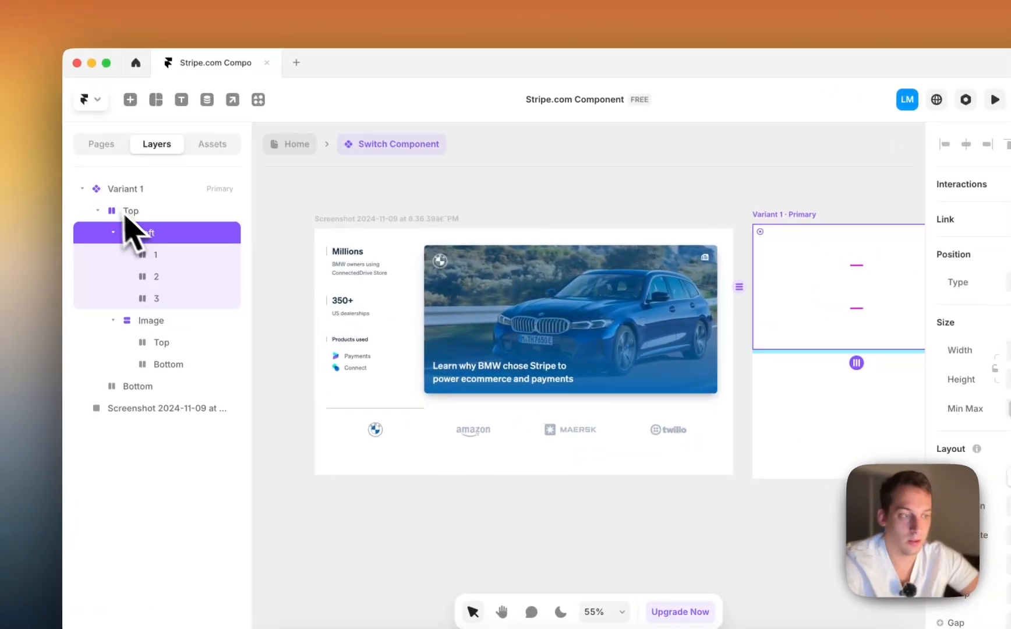
scroll(916, 345, "down", 10)
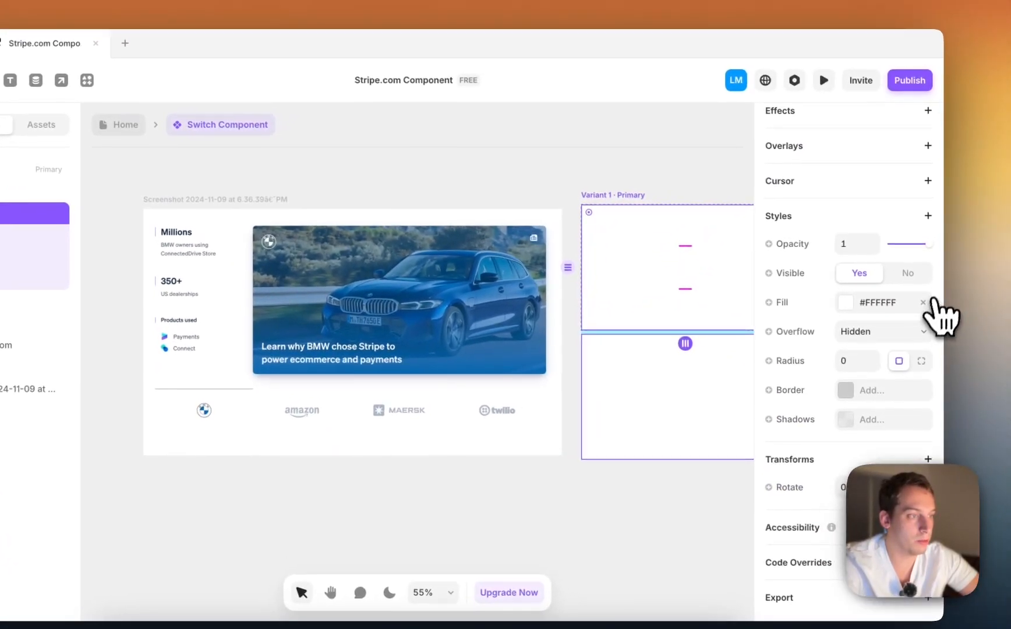
left_click(932, 284)
left_click(706, 179)
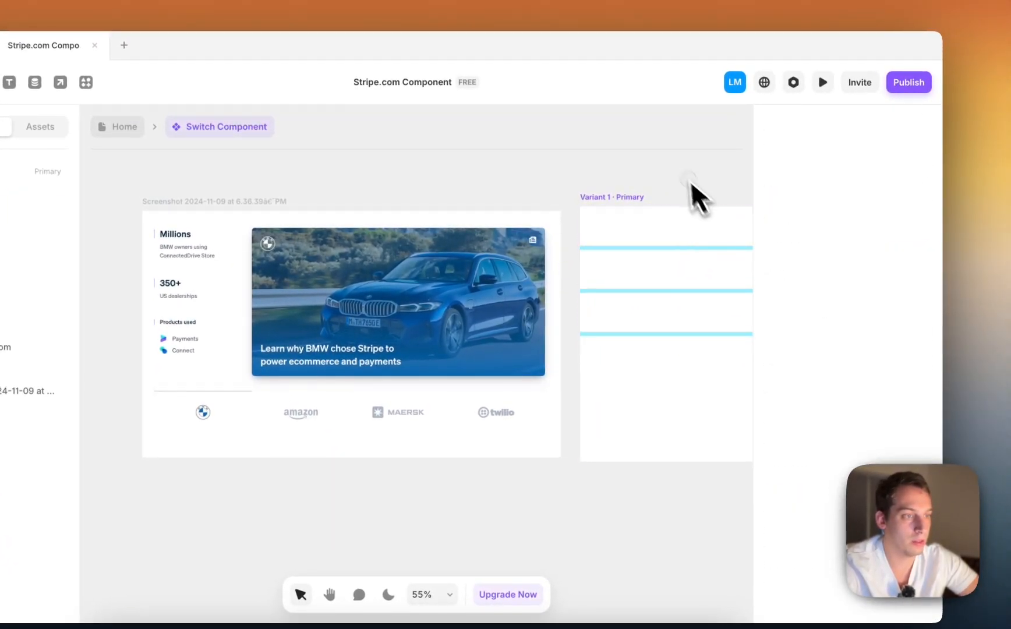
- Compare the statistics column in the reference screenshot with the three rows of the Left stack, selecting row 1
scroll(596, 278, "left", 5)
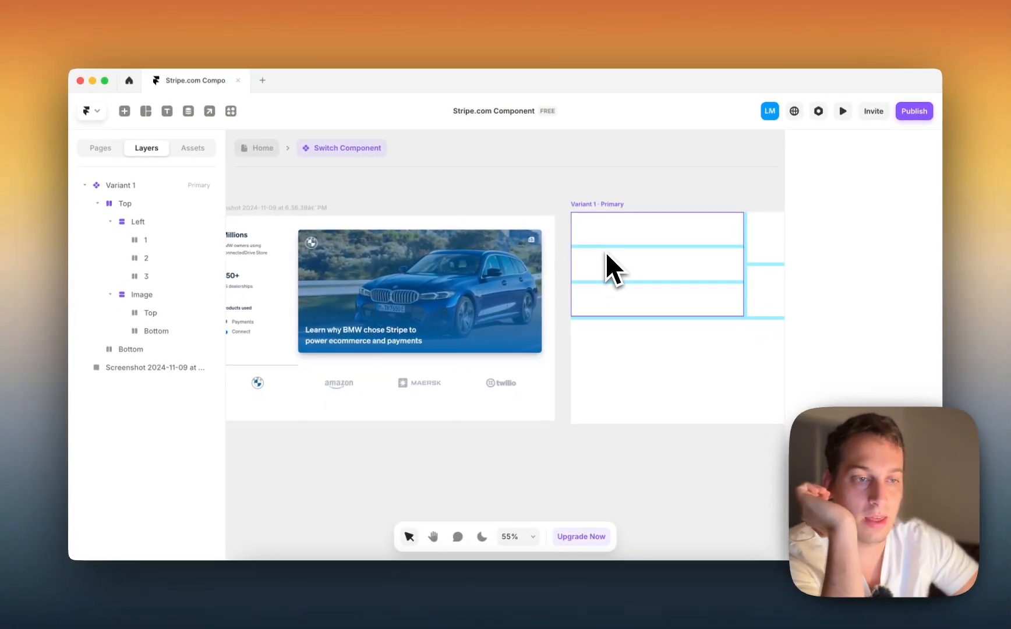
scroll(279, 300, "left", 3)
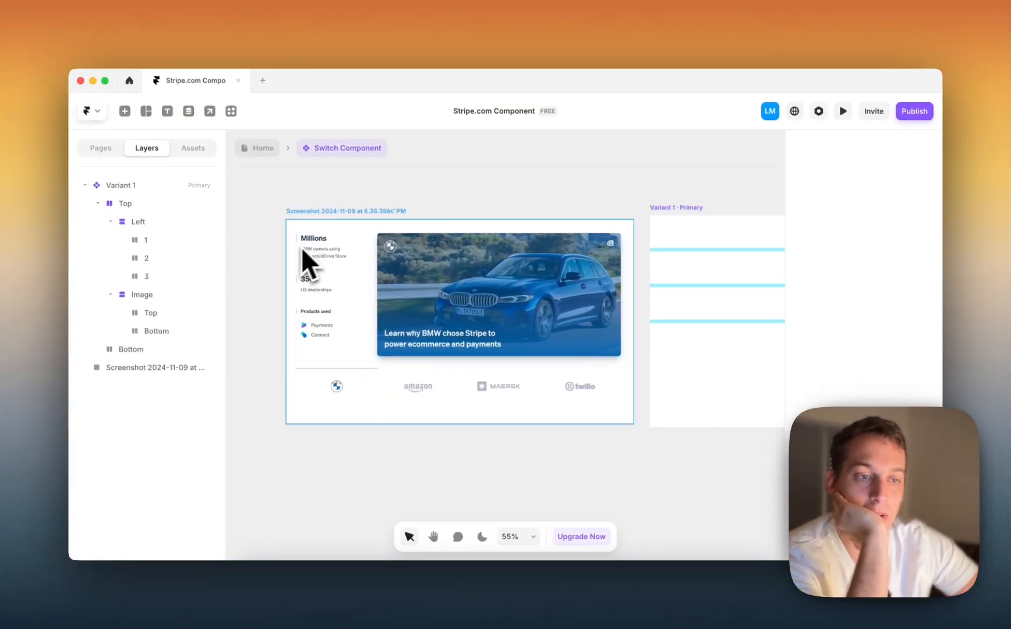
scroll(342, 253, "right", 2)
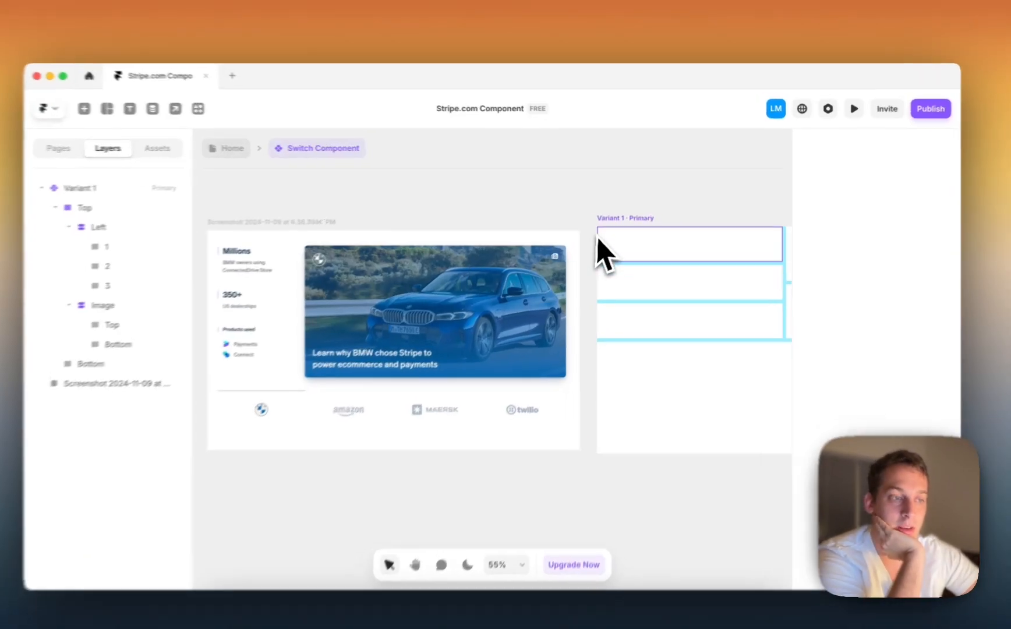
left_click(612, 230)
left_click(544, 182)
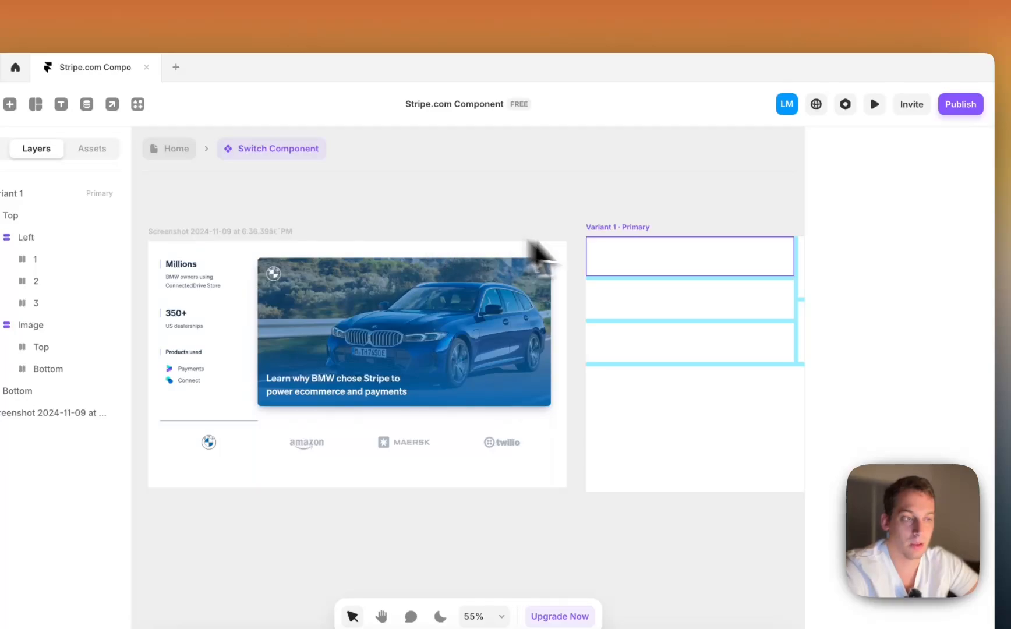
left_click(620, 257)
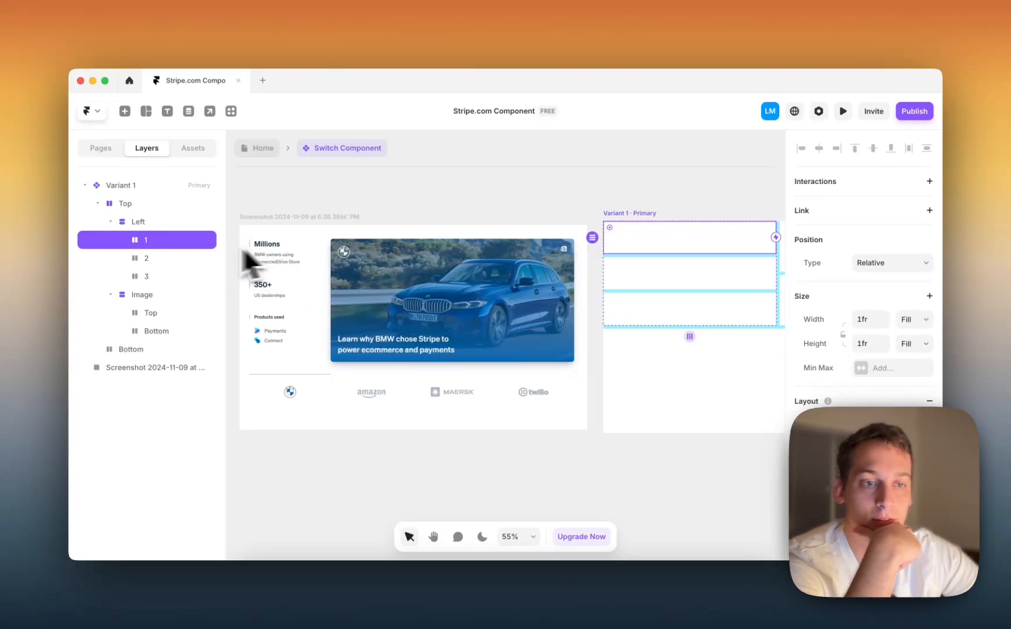
scroll(245, 250, "up", 6, "ctrl")
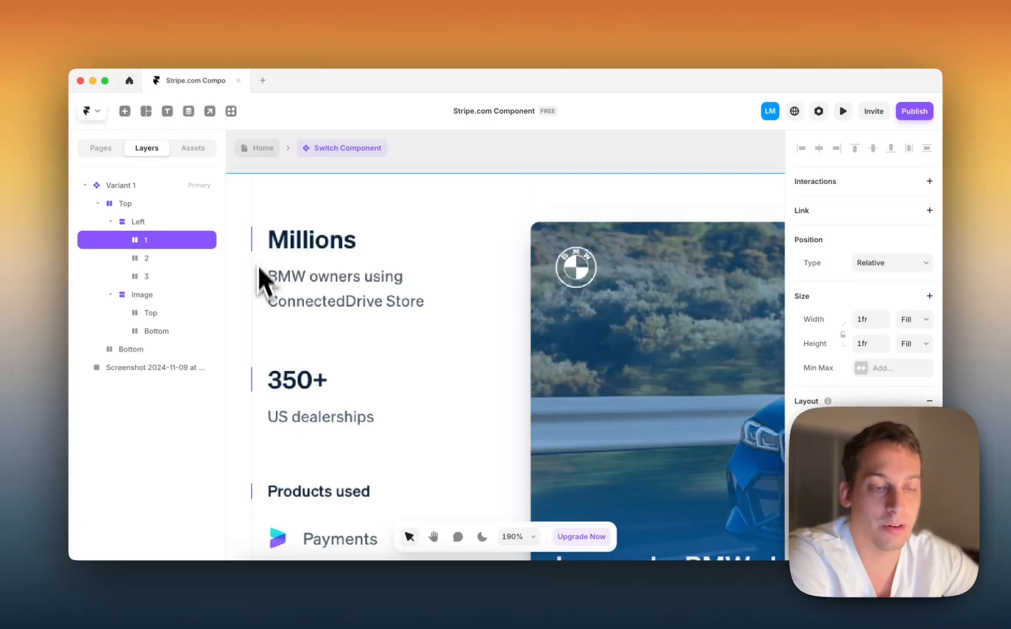
scroll(259, 291, "down", 6)
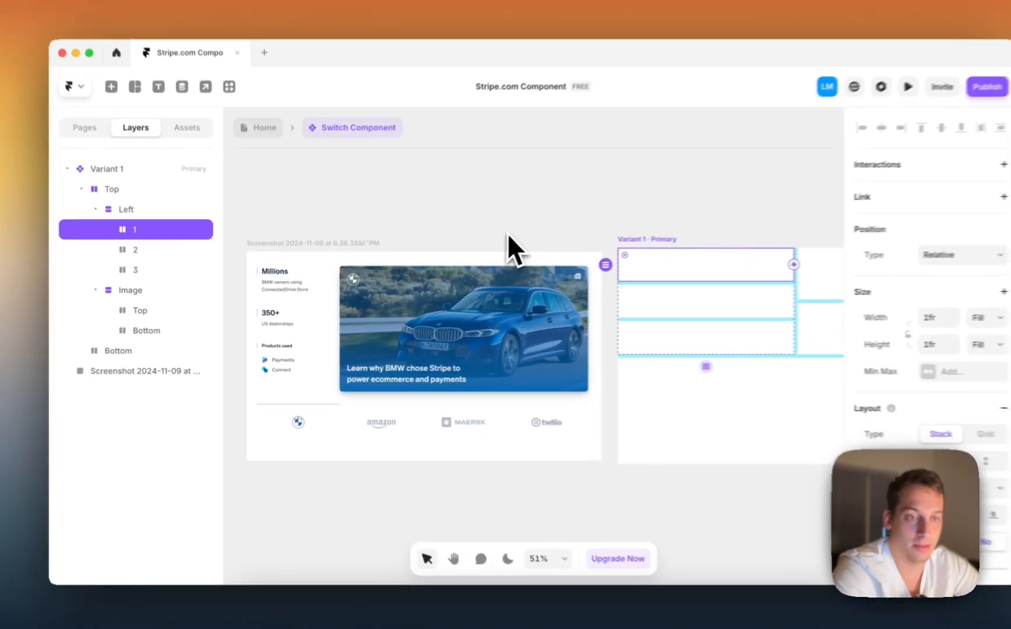
- Add a text layer reading "Millions" on the empty canvas below the reference screenshot
left_click(507, 233)
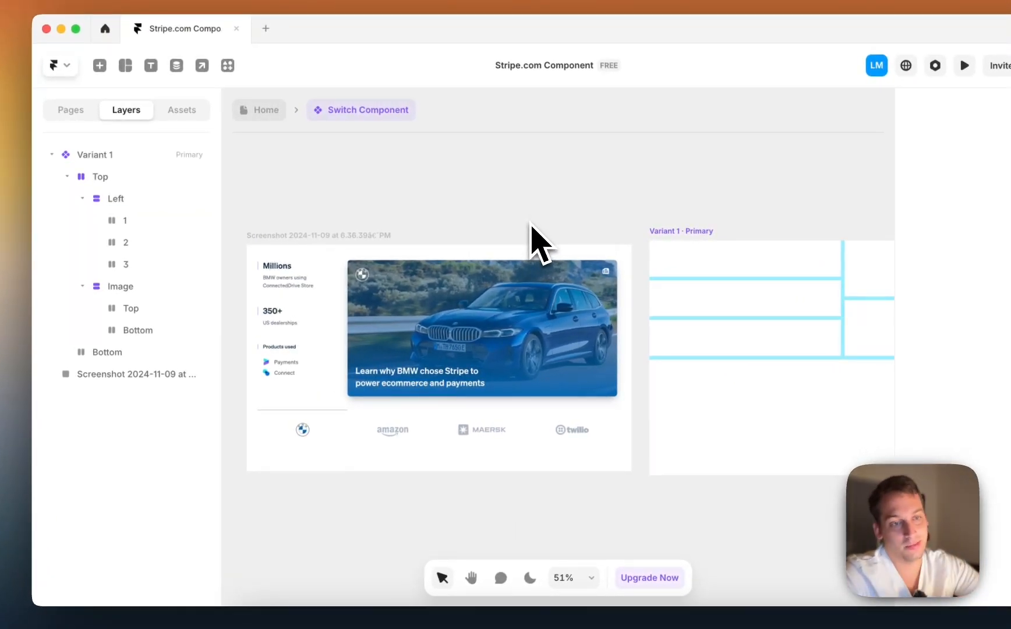
scroll(531, 225, "down", 2)
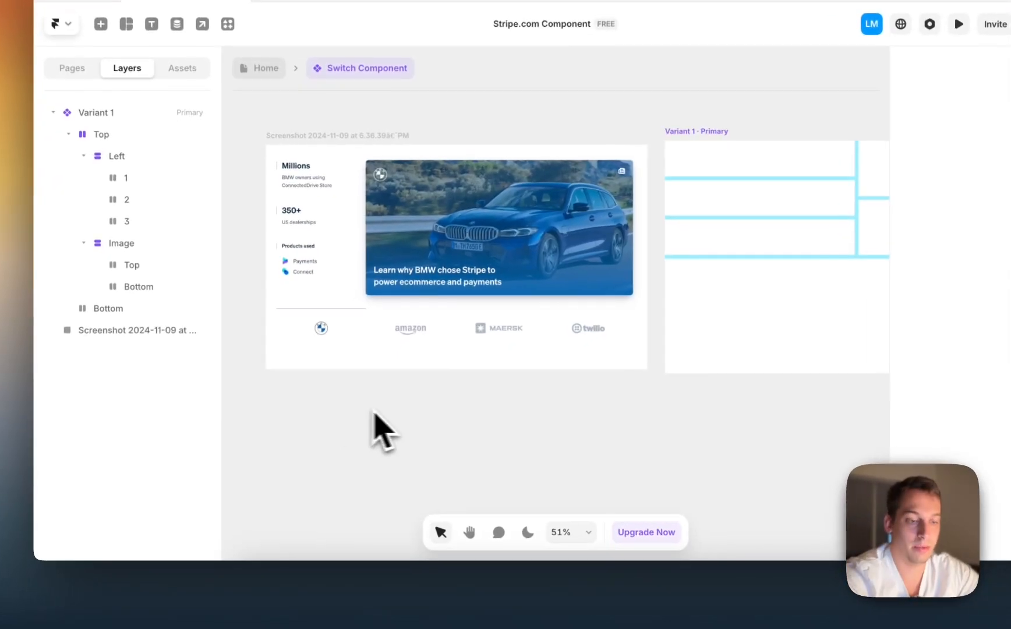
key("t")
left_click(421, 438)
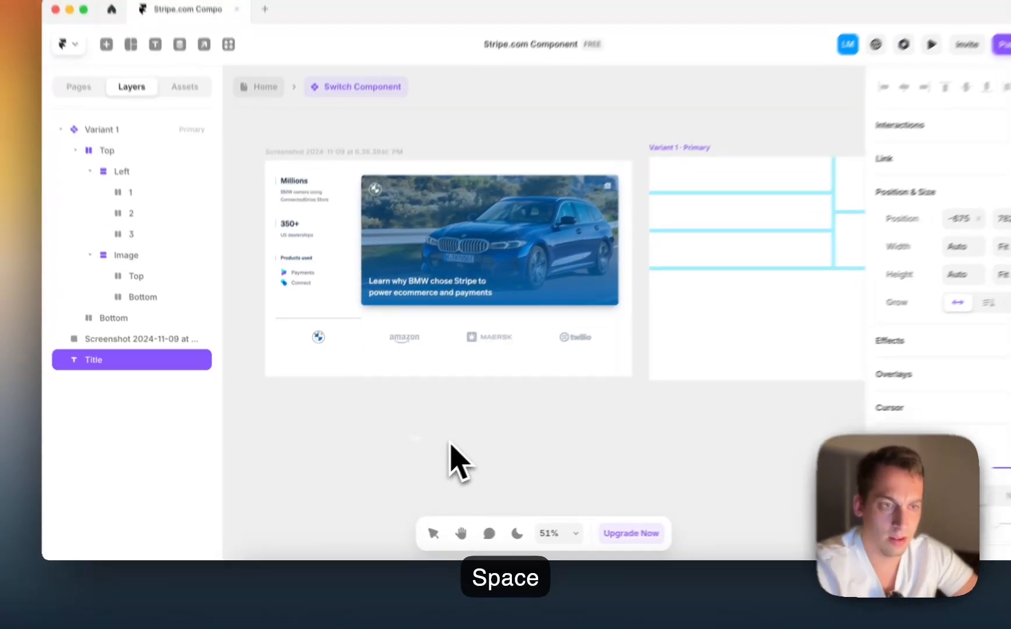
key("BackSpace")
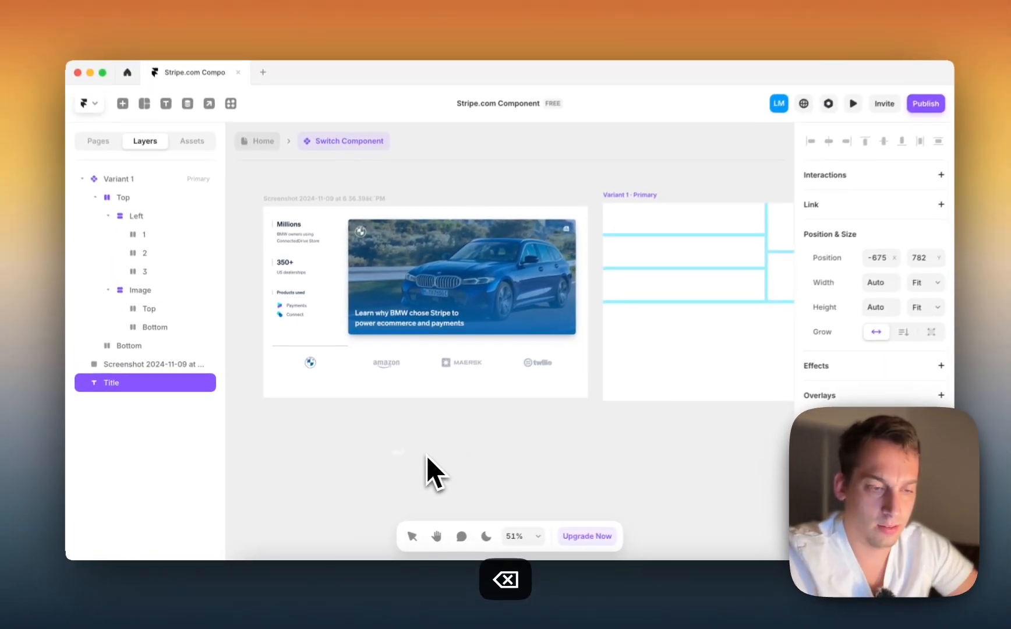
type("M")
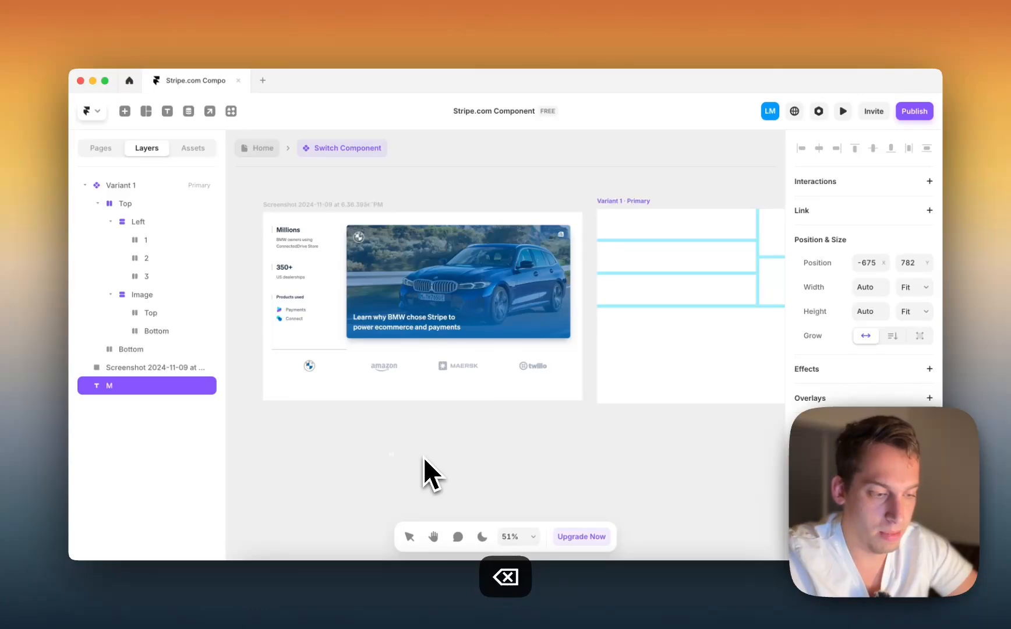
type("illions")
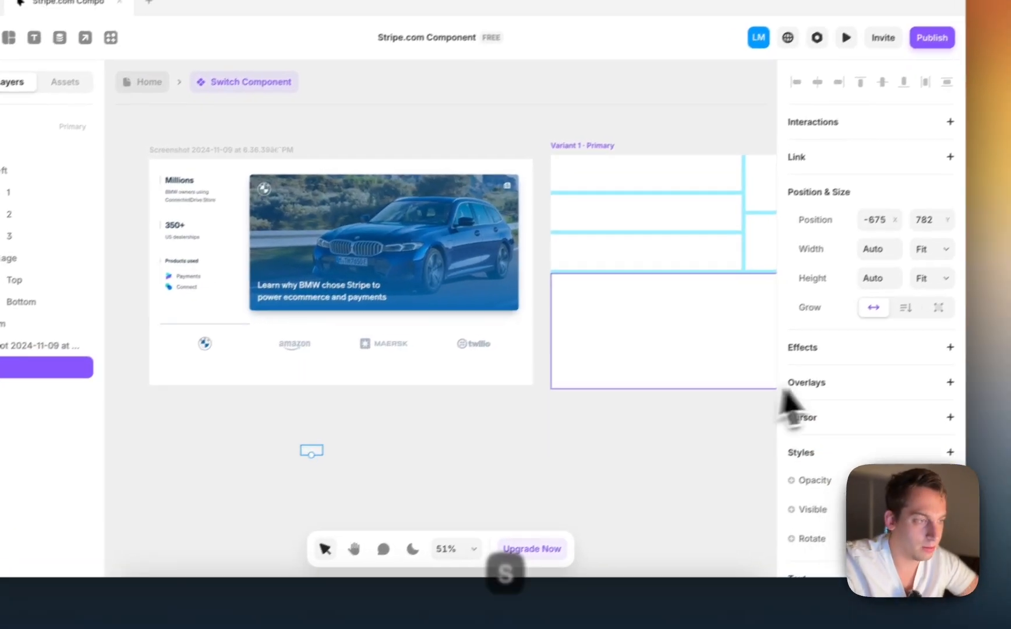
- Set the Millions text's size to 24 pixels and its colour to black (#000000)
scroll(824, 406, "down", 5)
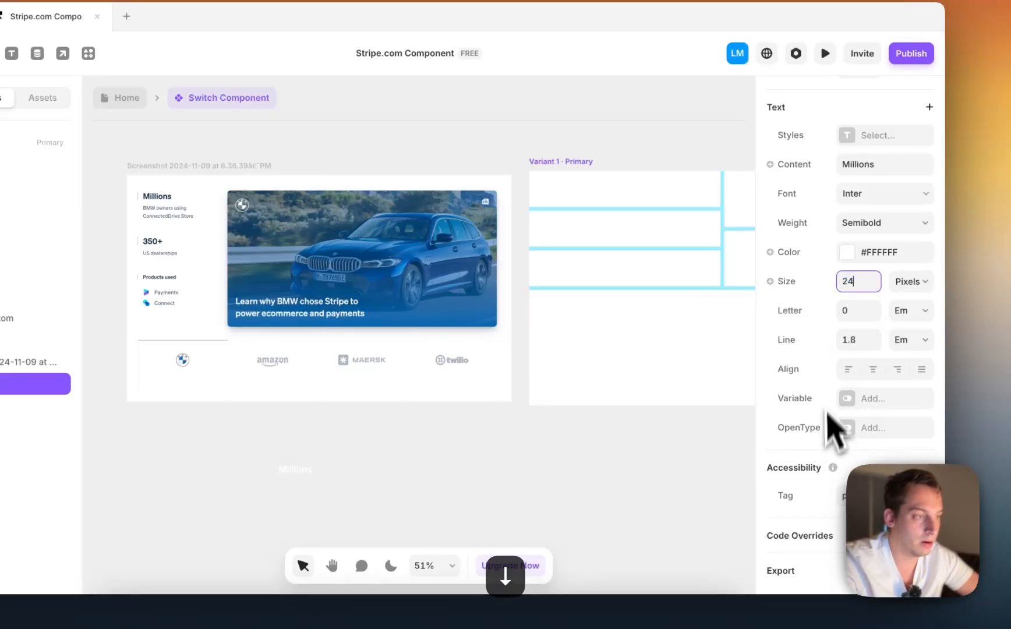
left_click(848, 255)
left_click_drag(667, 324, 527, 427)
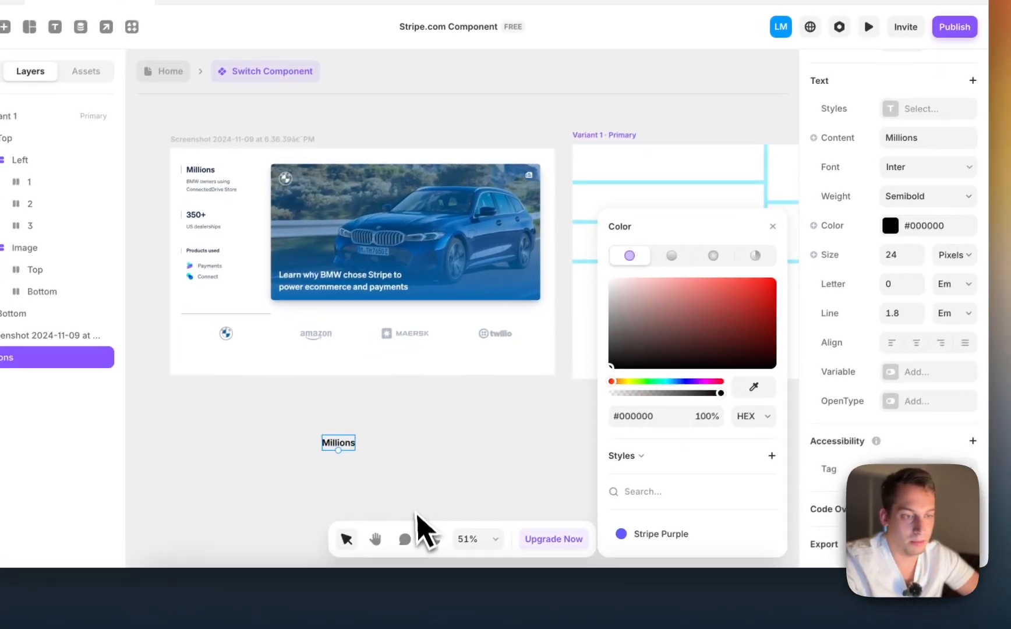
left_click(330, 502)
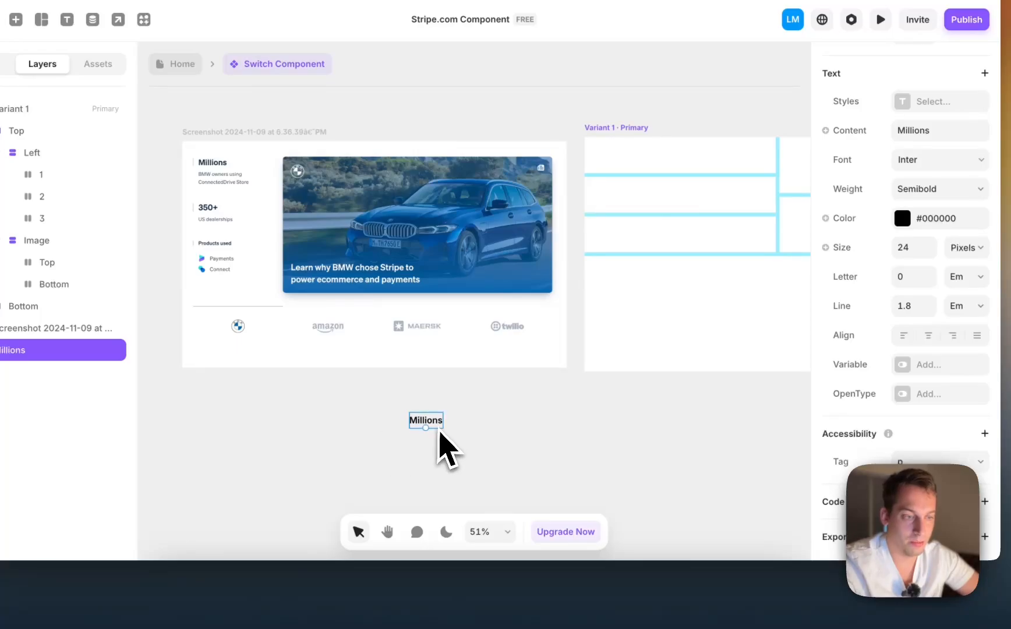
- Wrap the Millions text in a stack and set the stack's width and height to fit content
right_click(440, 434)
left_click(481, 448)
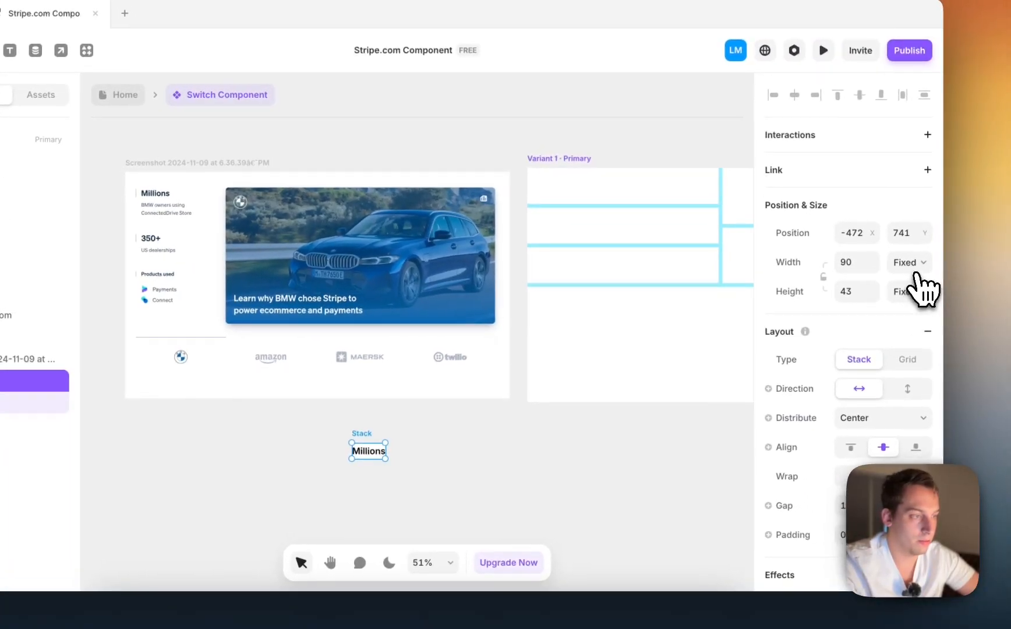
left_click(972, 262)
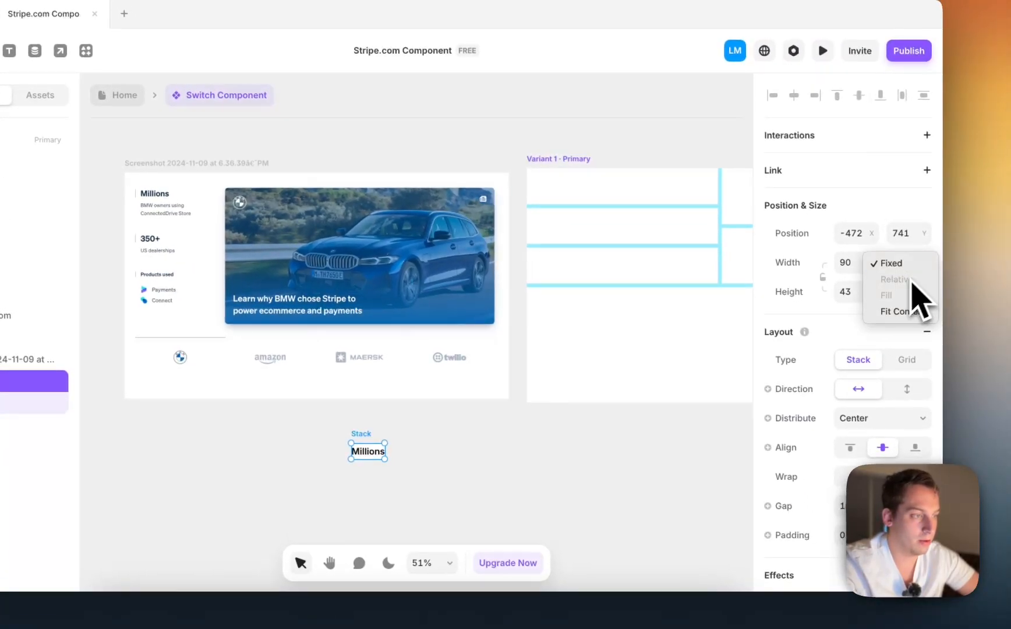
left_click(896, 312)
left_click(906, 293)
left_click(901, 341)
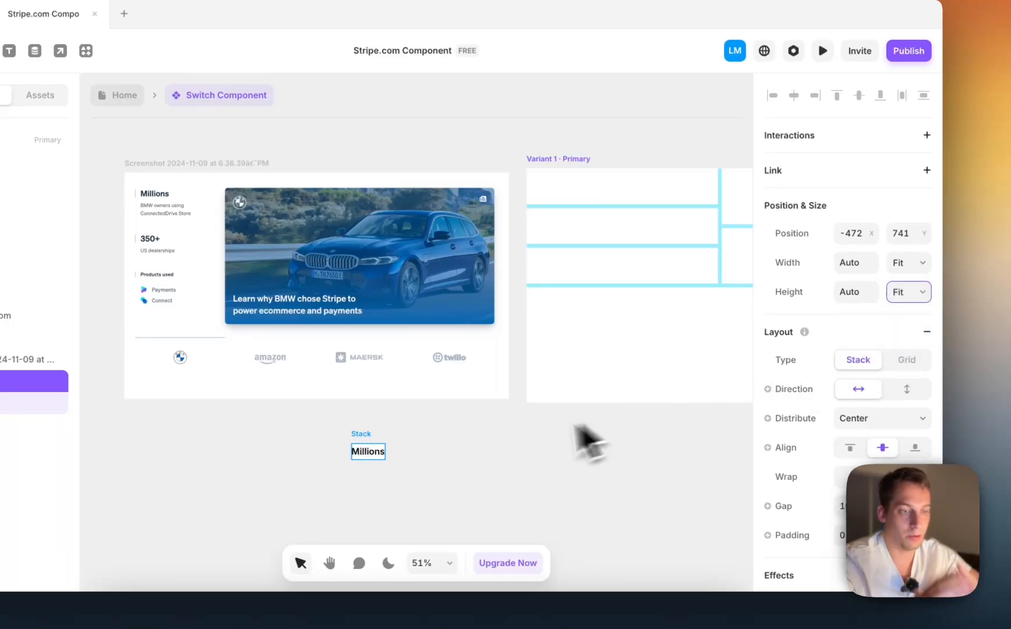
- Give the stack around the Millions text 20 padding on its left and right sides only
scroll(809, 437, "down", 5)
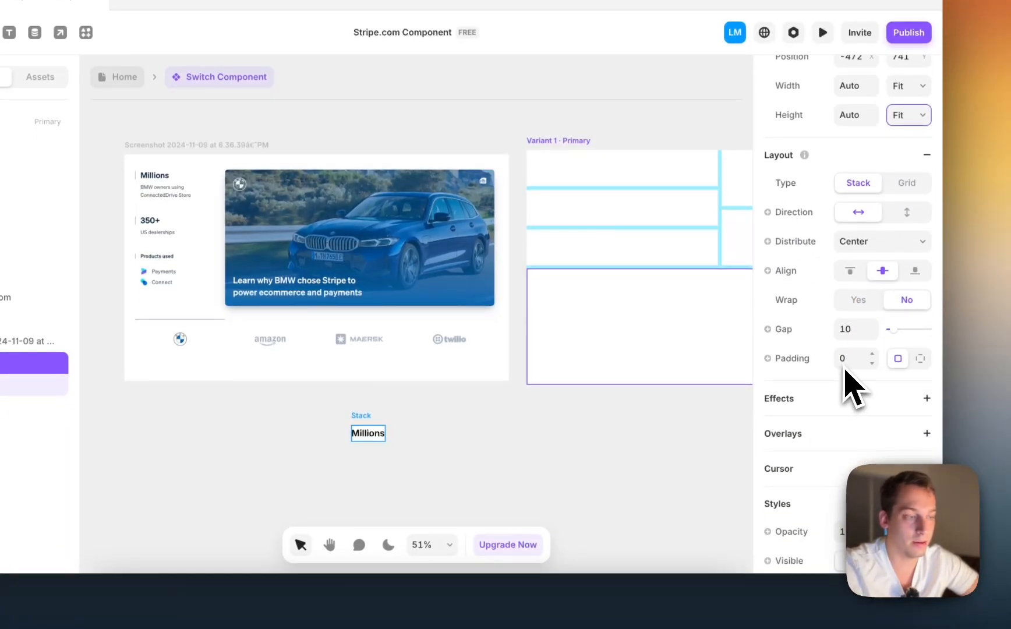
left_click(920, 358)
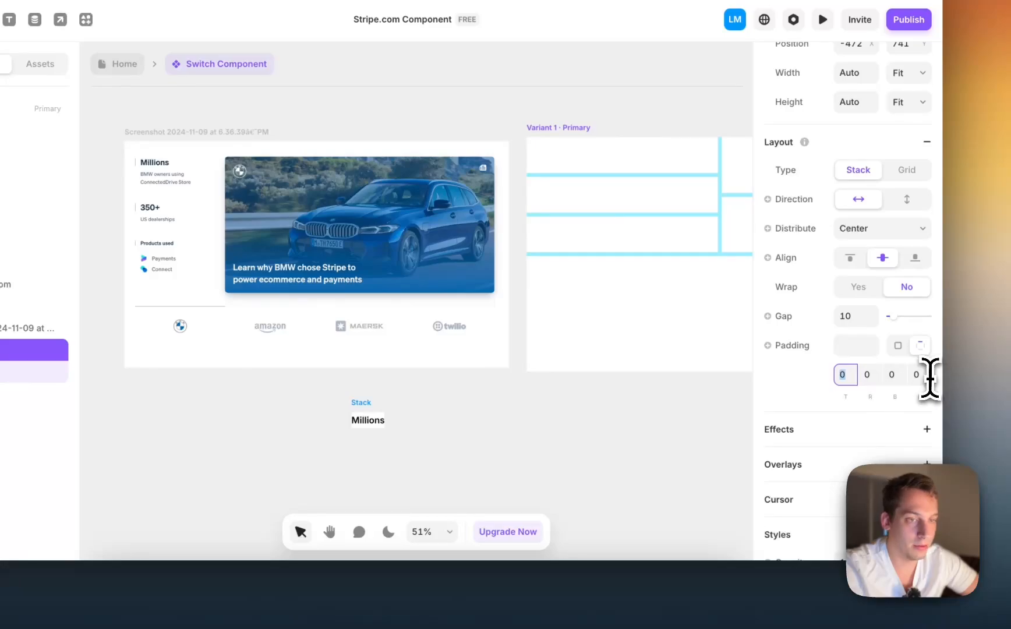
key("shift+Up")
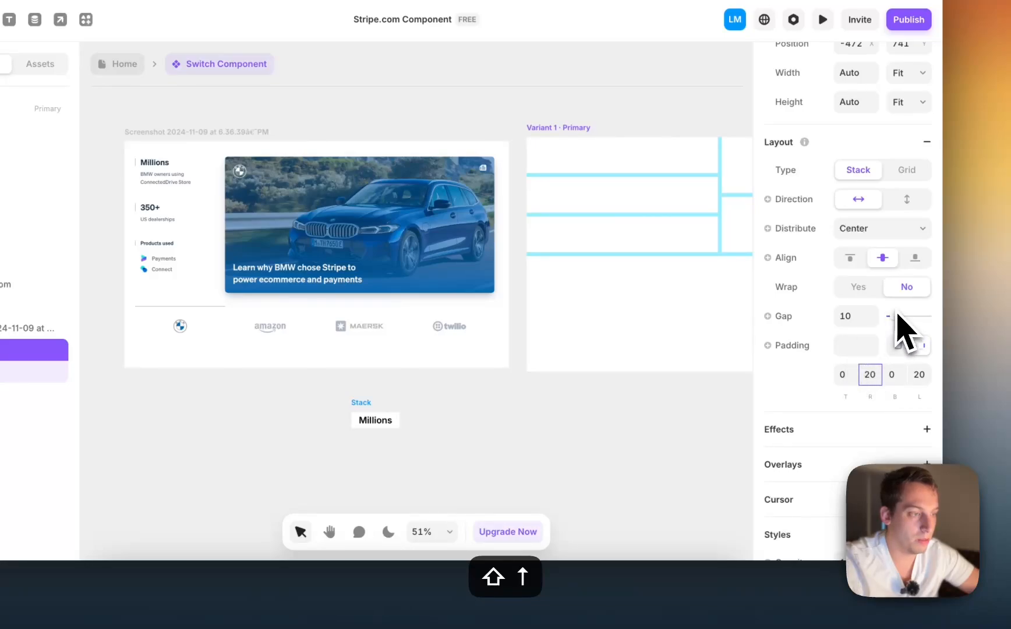
- Add a solid border to only the left side of the Millions stack, coloured with the Stripe Purple style
scroll(902, 329, "down", 5)
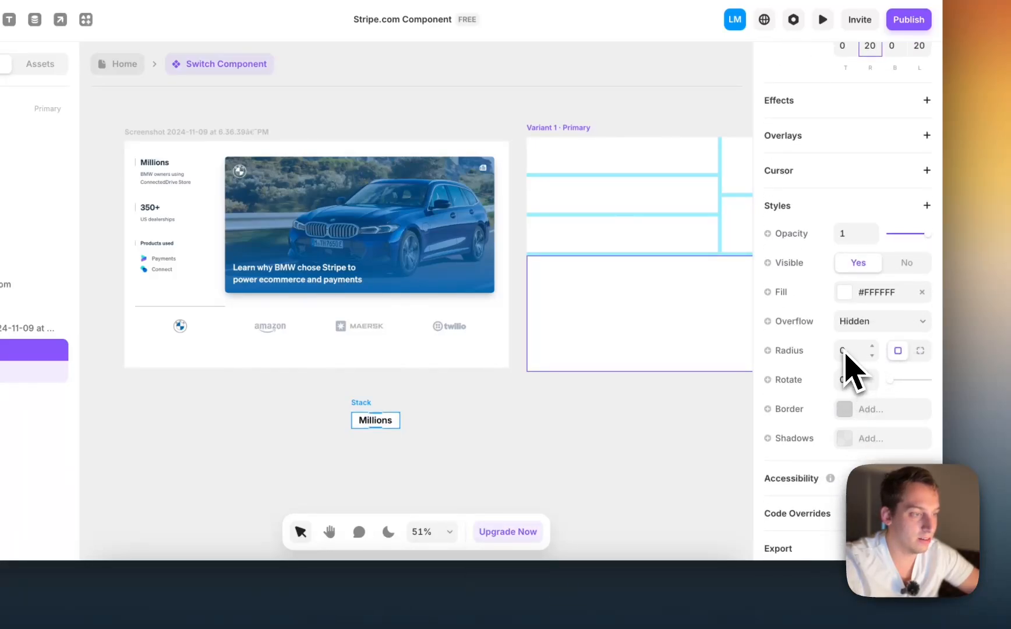
left_click(850, 409)
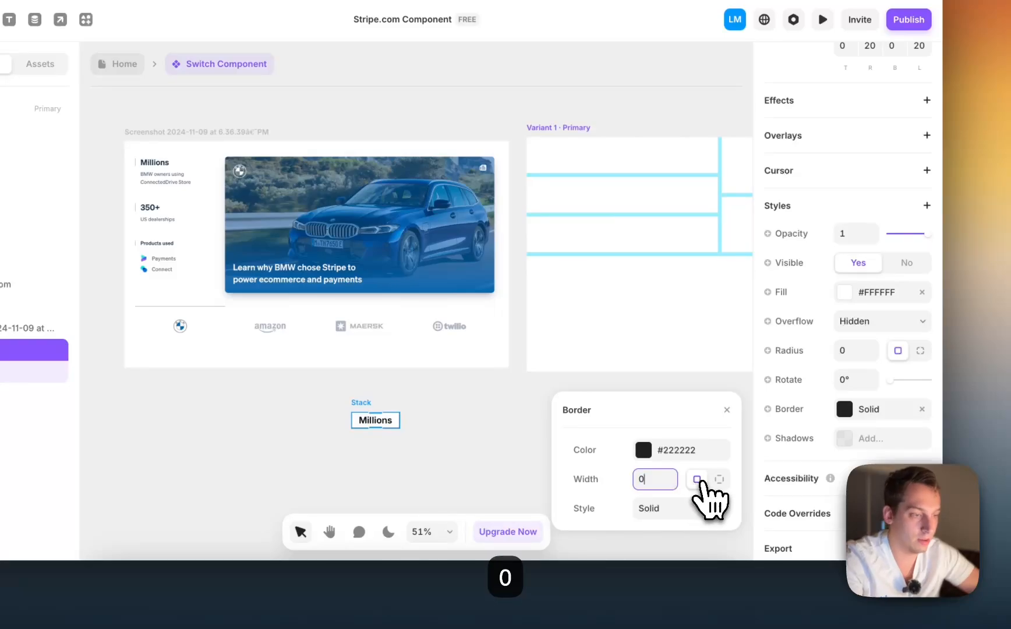
left_click(718, 478)
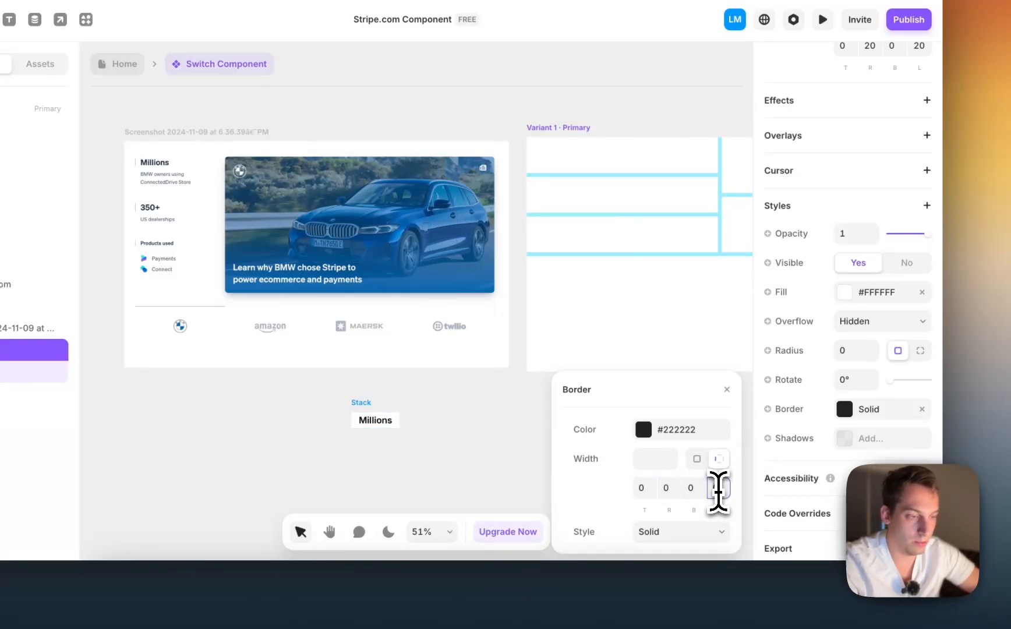
left_click(644, 430)
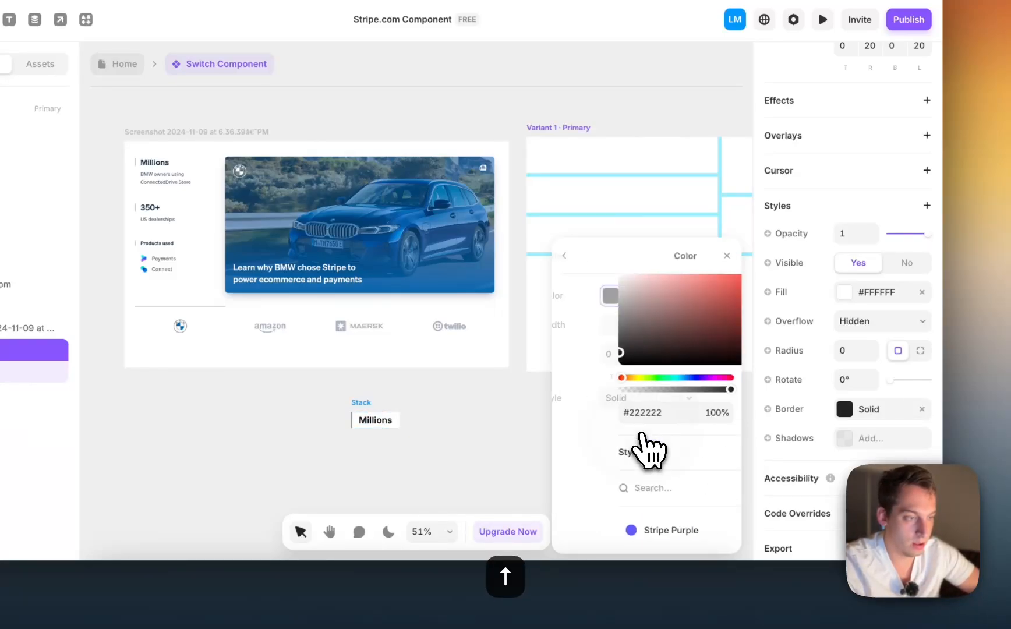
left_click(603, 534)
left_click(496, 460)
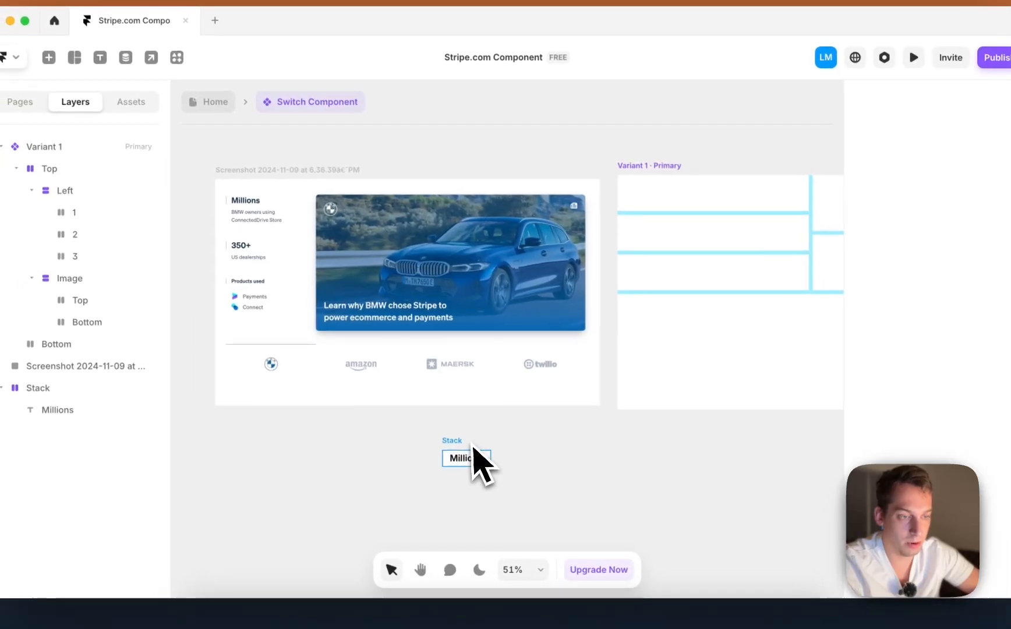
- Nest the Millions stack inside frame 1 of the Left stack and distribute that frame's contents to its left edge
left_click_drag(440, 447, 661, 199)
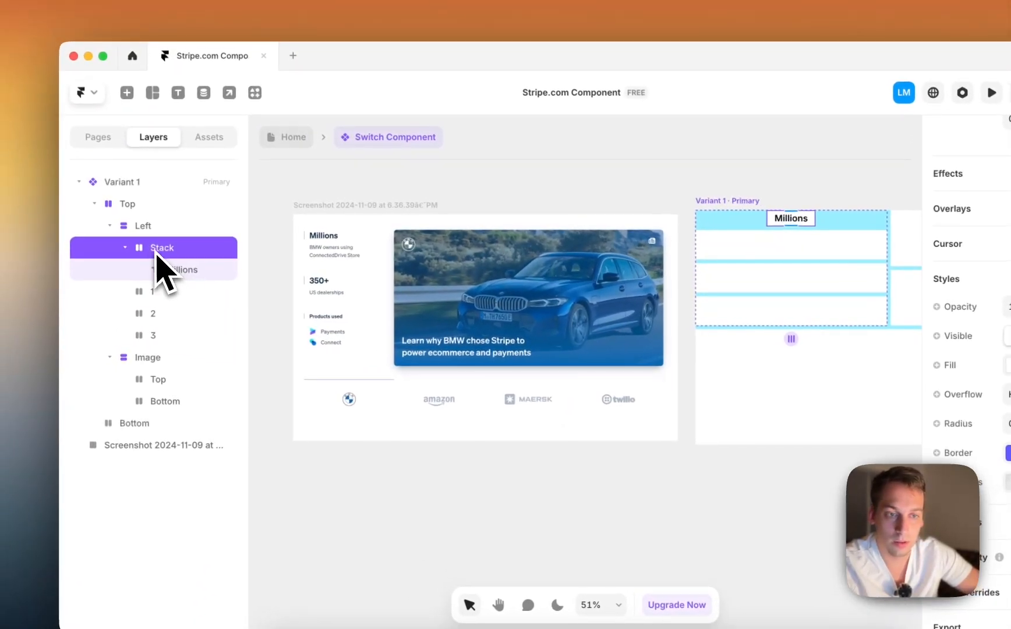
left_click_drag(159, 291, 163, 294)
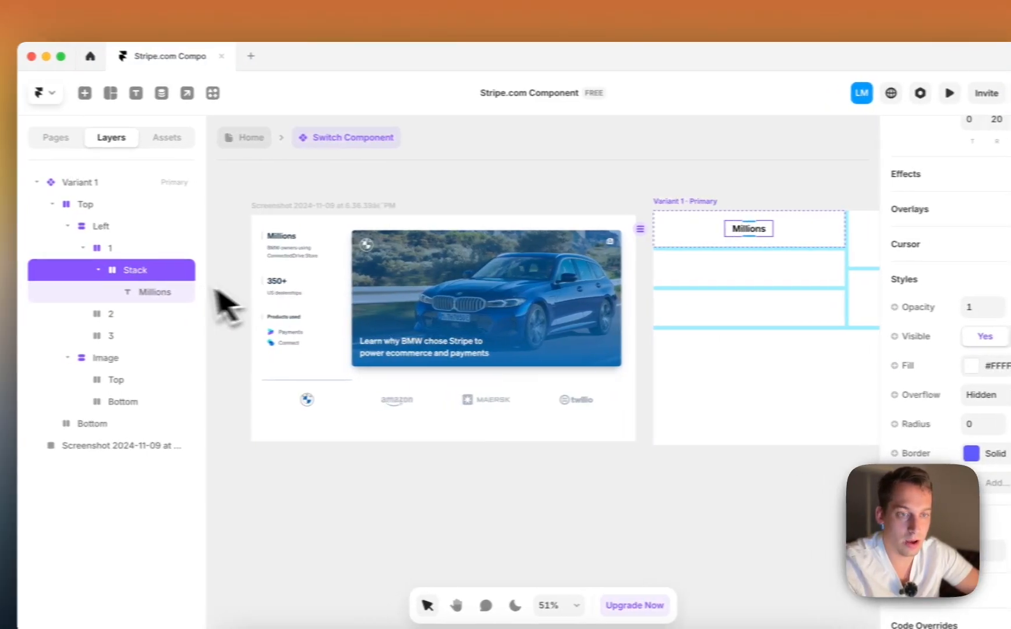
left_click(96, 251)
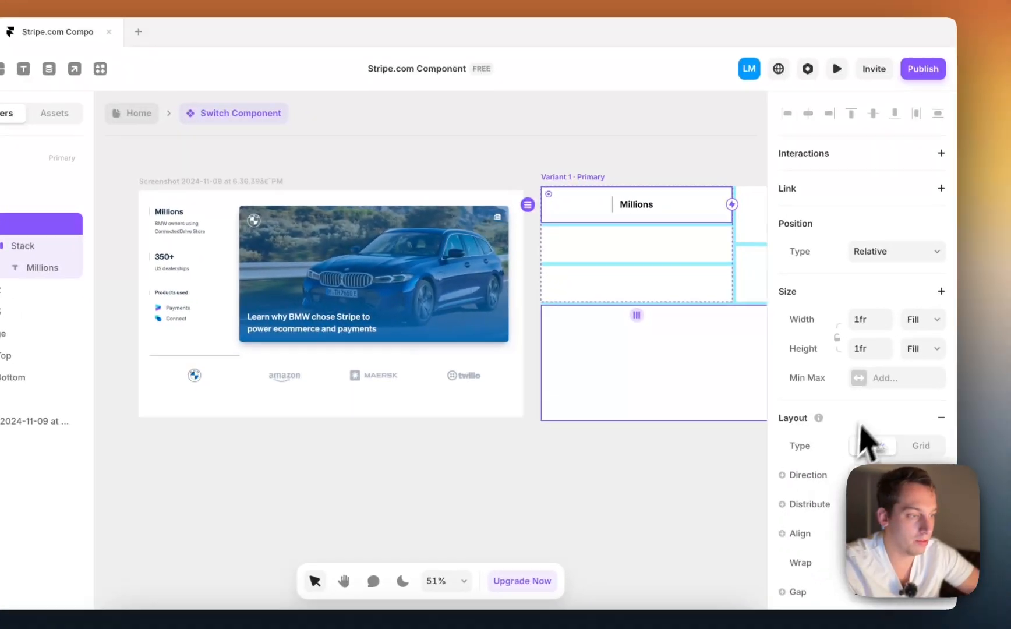
scroll(867, 443, "down", 2)
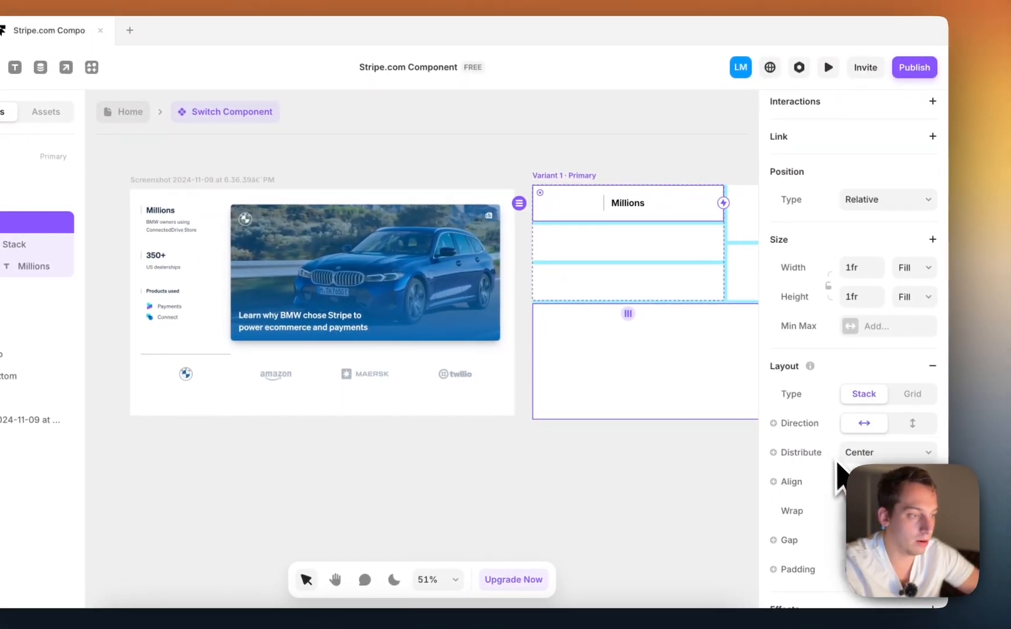
left_click(871, 456)
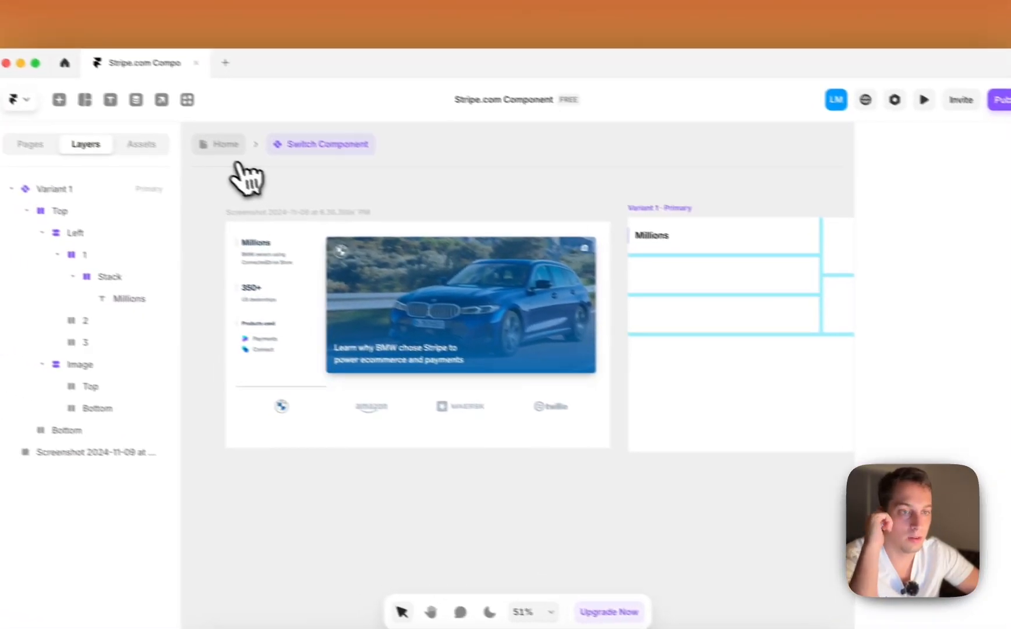
- Inspect the Millions block within the Home page's breakpoints, and reopen the Switch Component for editing
left_click(125, 111)
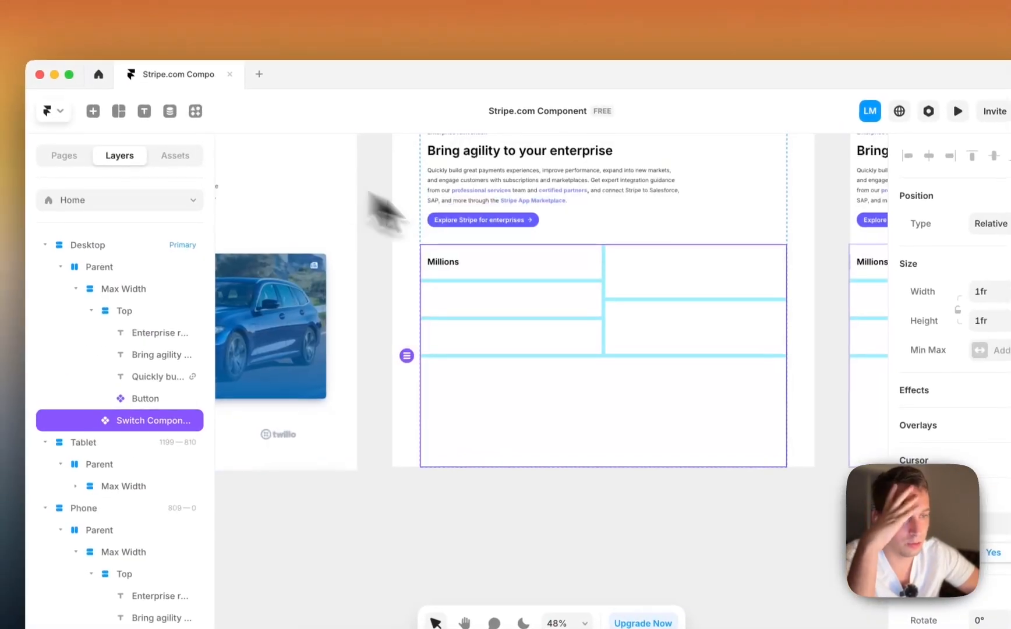
scroll(394, 281, "up", 6)
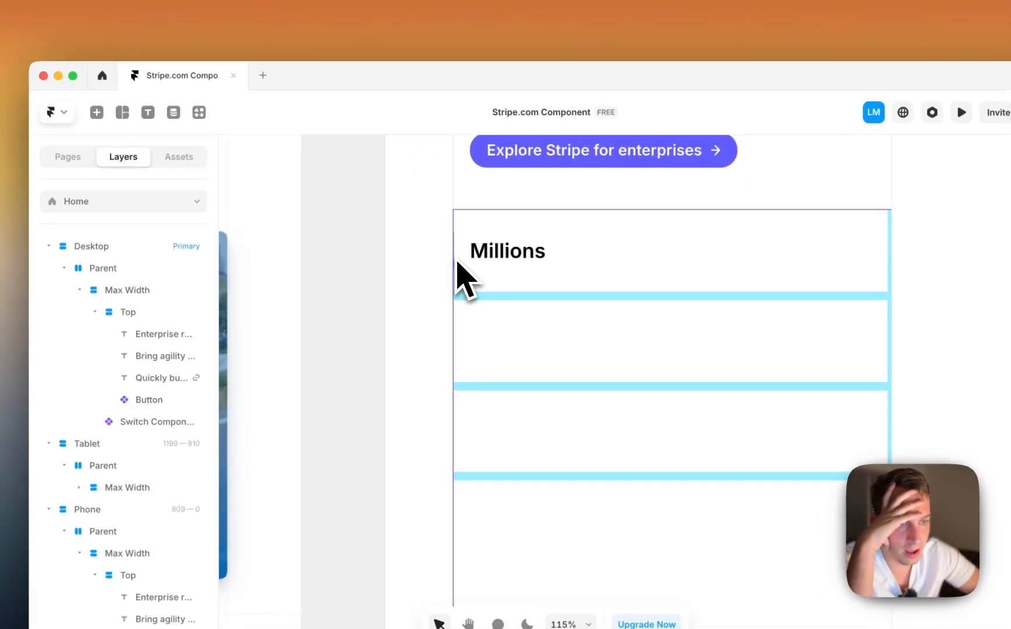
scroll(364, 239, "down", 8)
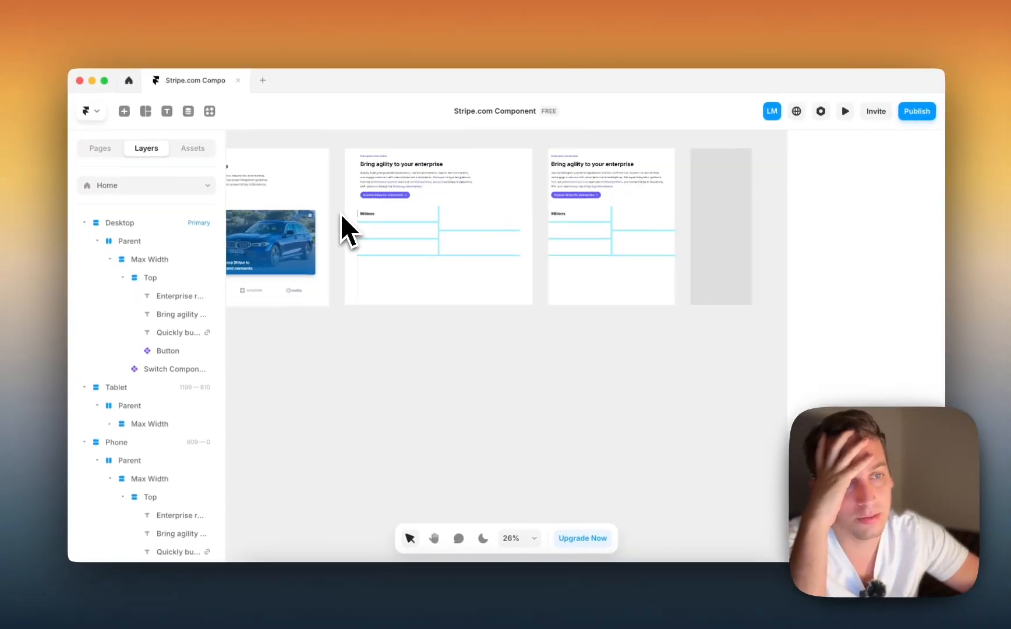
scroll(340, 213, "right", 1)
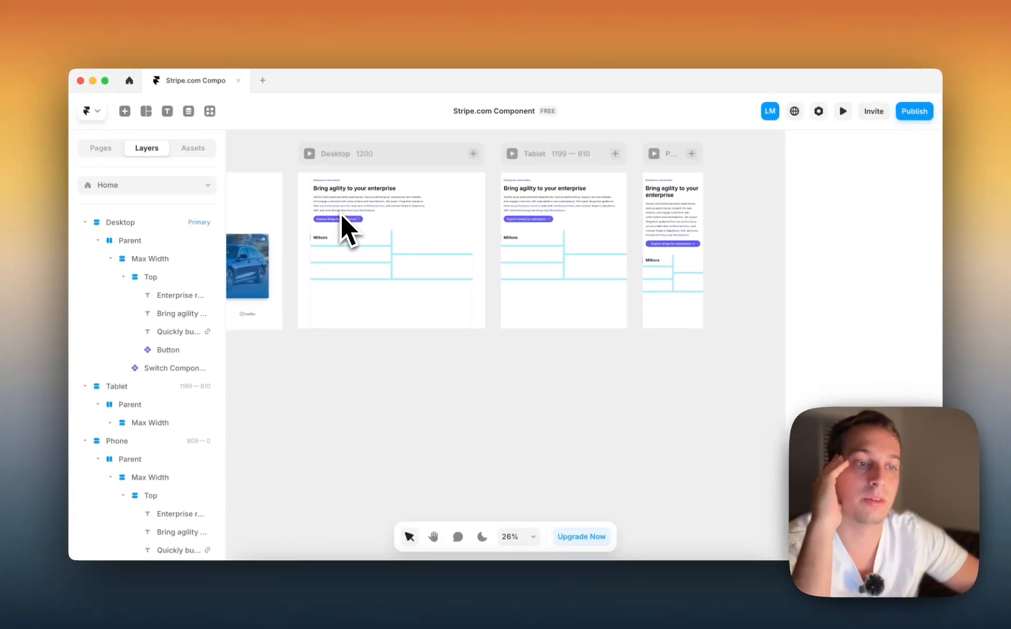
double_click(340, 285)
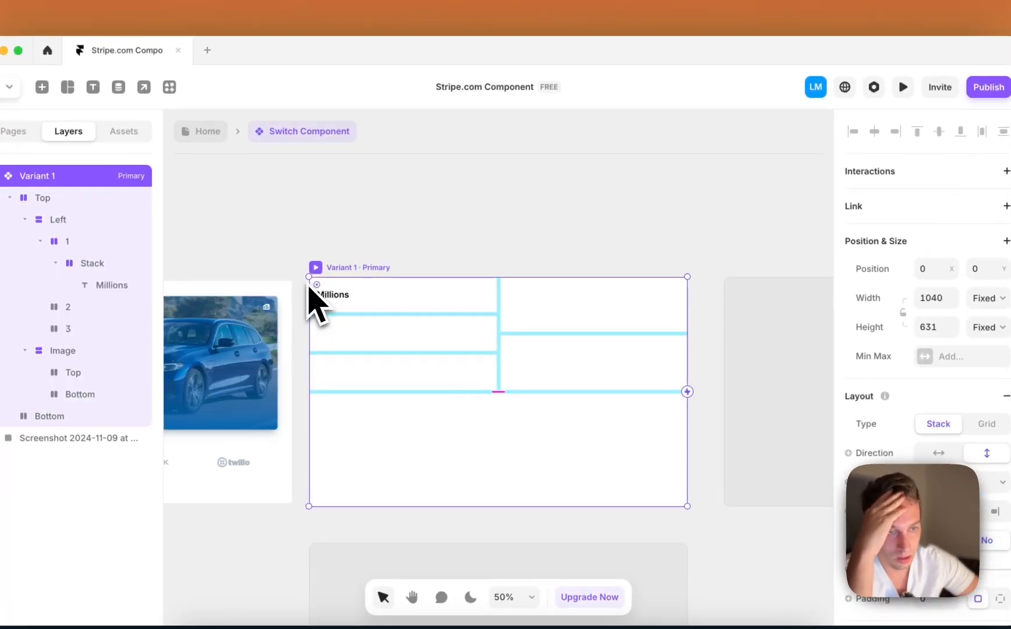
scroll(349, 300, "left", 10)
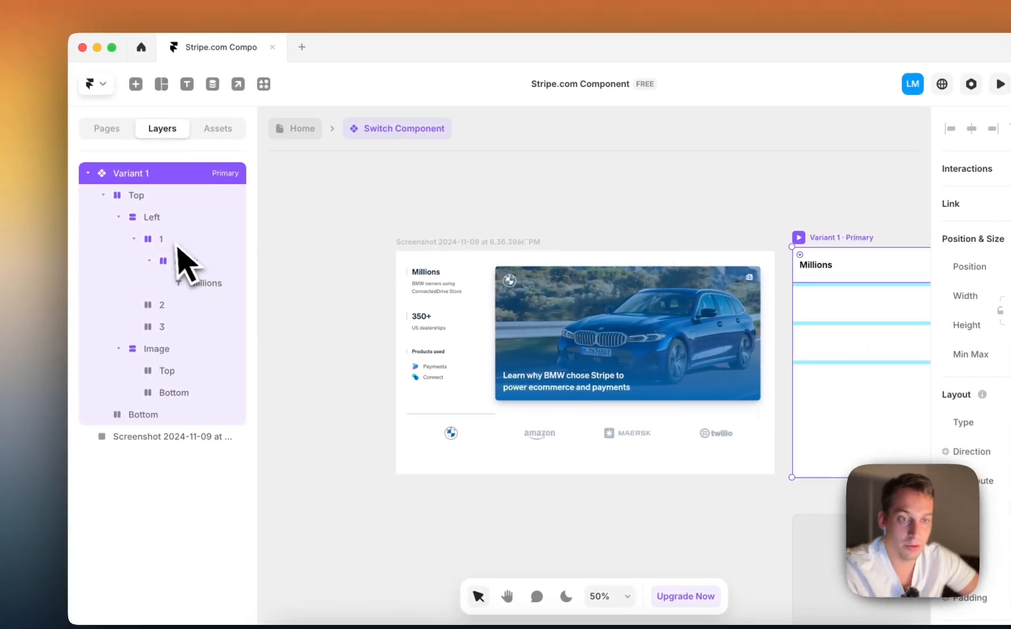
- Duplicate the Millions text and move one of the two texts out of the inner stack into frame 1, above that stack
left_click(152, 262)
left_click(187, 260)
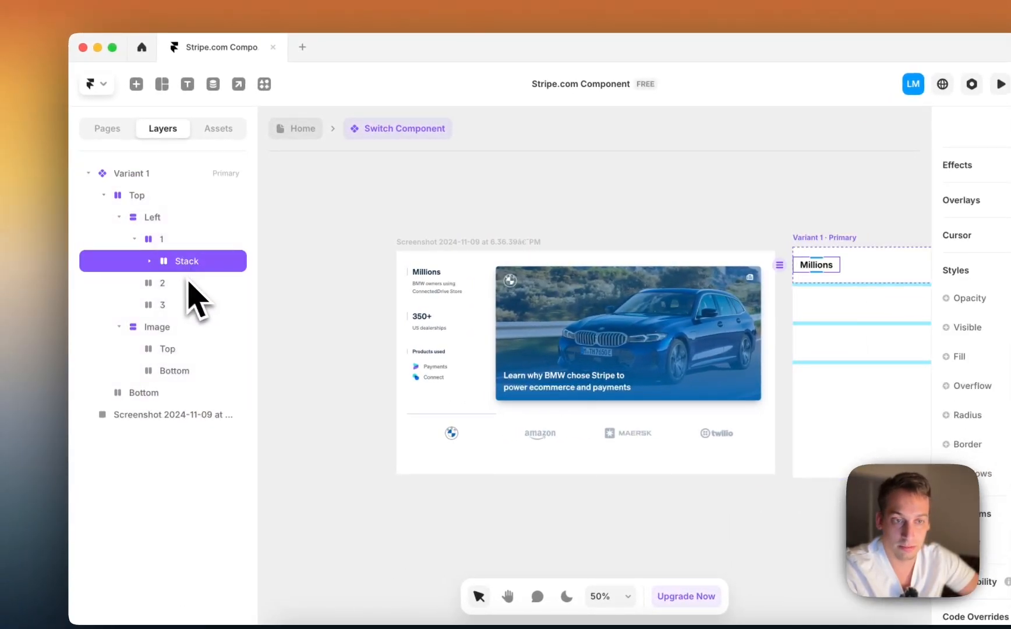
left_click(150, 262)
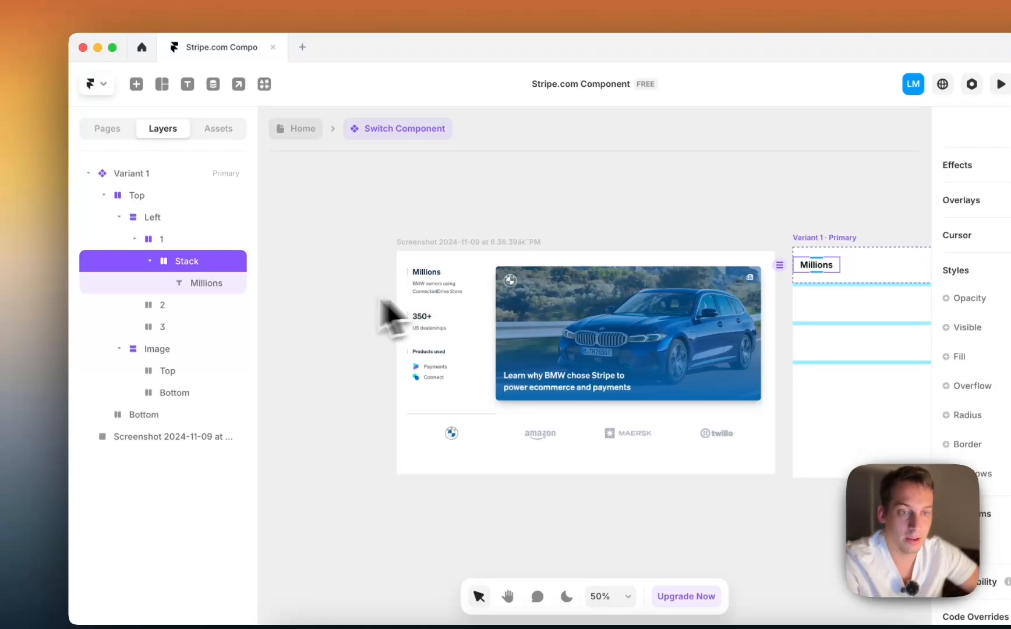
left_click(198, 289)
key("super+d")
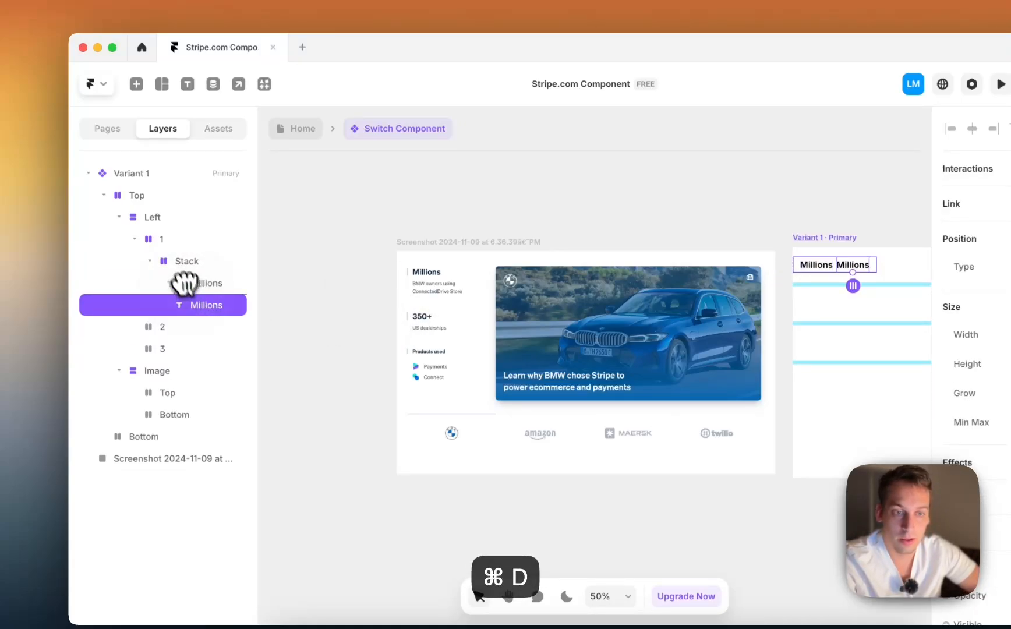
left_click_drag(172, 252, 171, 254)
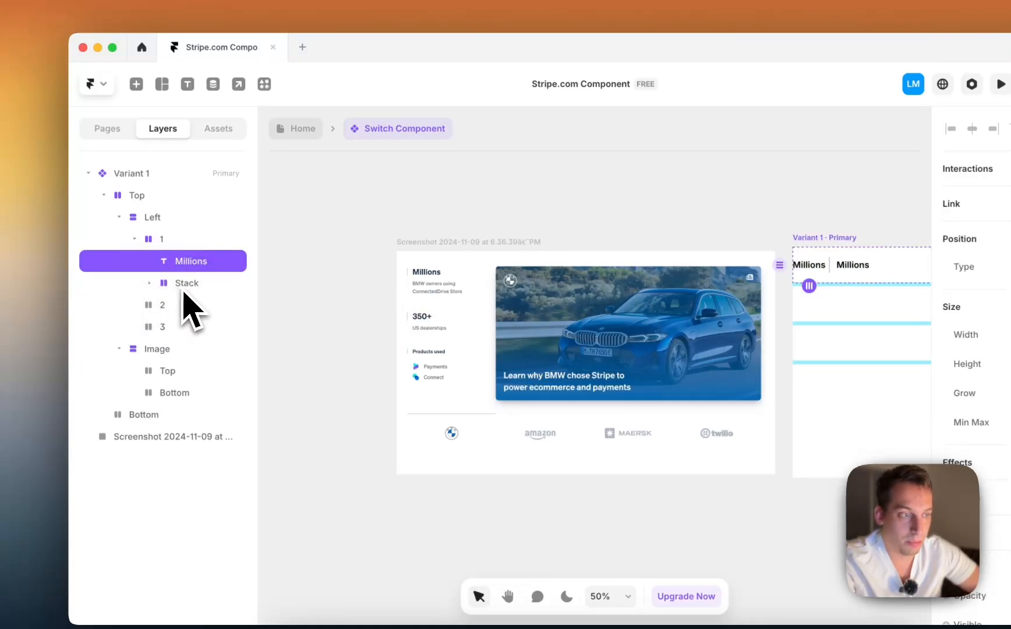
- Move the bordered stack above the loose Millions text in frame 1, and delete frames 2 and 3
left_click_drag(184, 292, 174, 249)
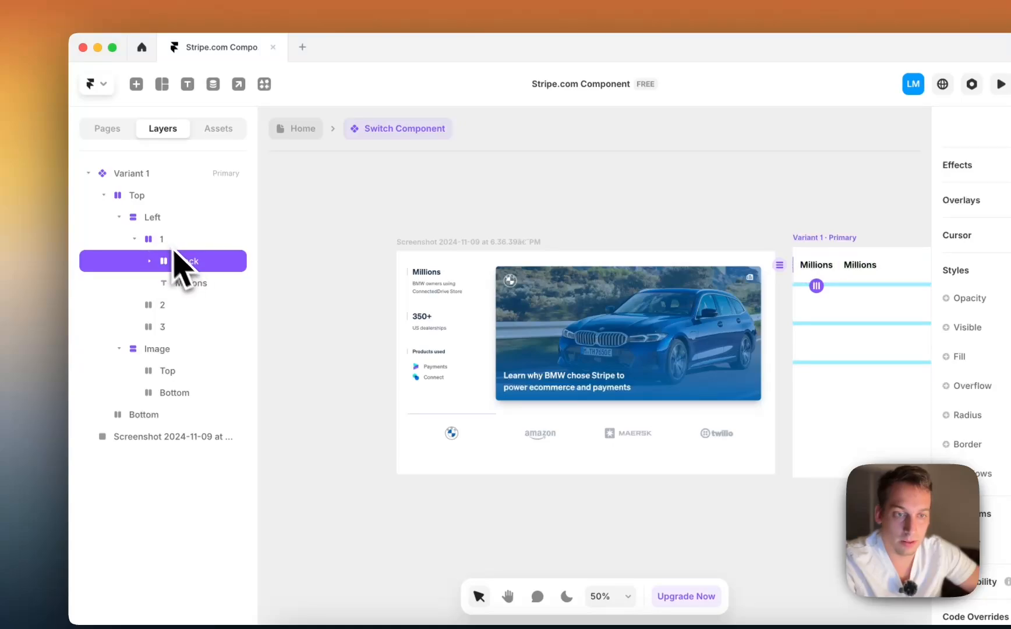
left_click(158, 240)
left_click(158, 306)
left_click(165, 327, "shift")
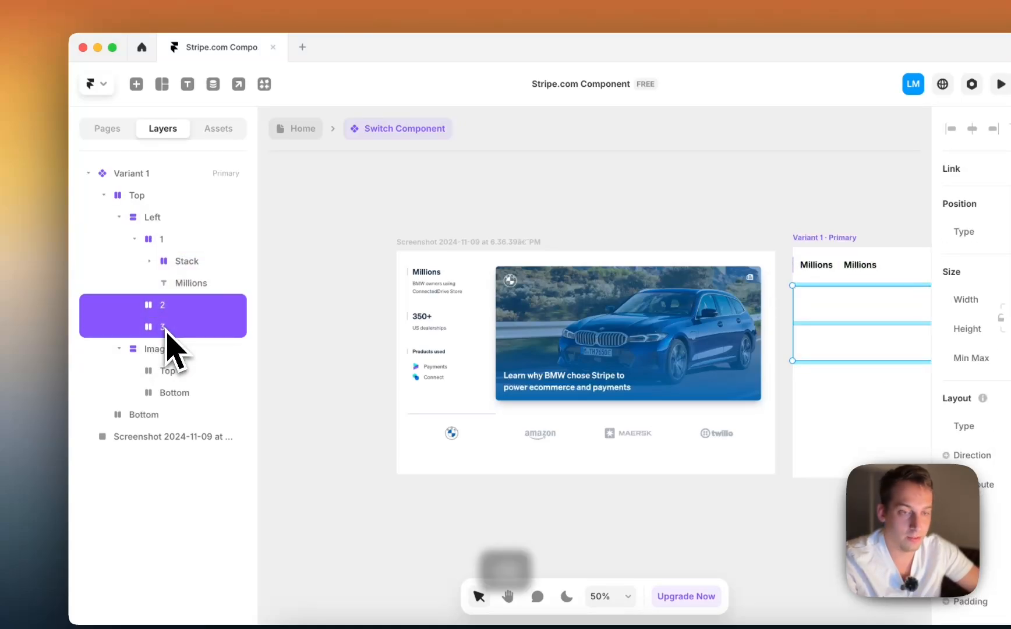
key("BackSpace")
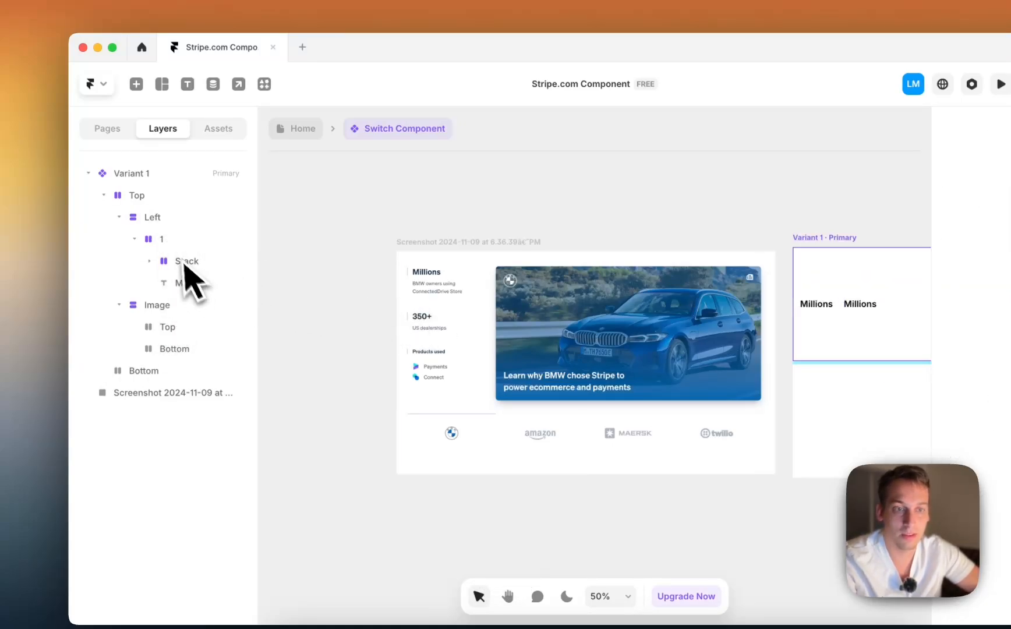
- Set frame 1's stack direction to vertical and align its contents to the left
left_click(170, 242)
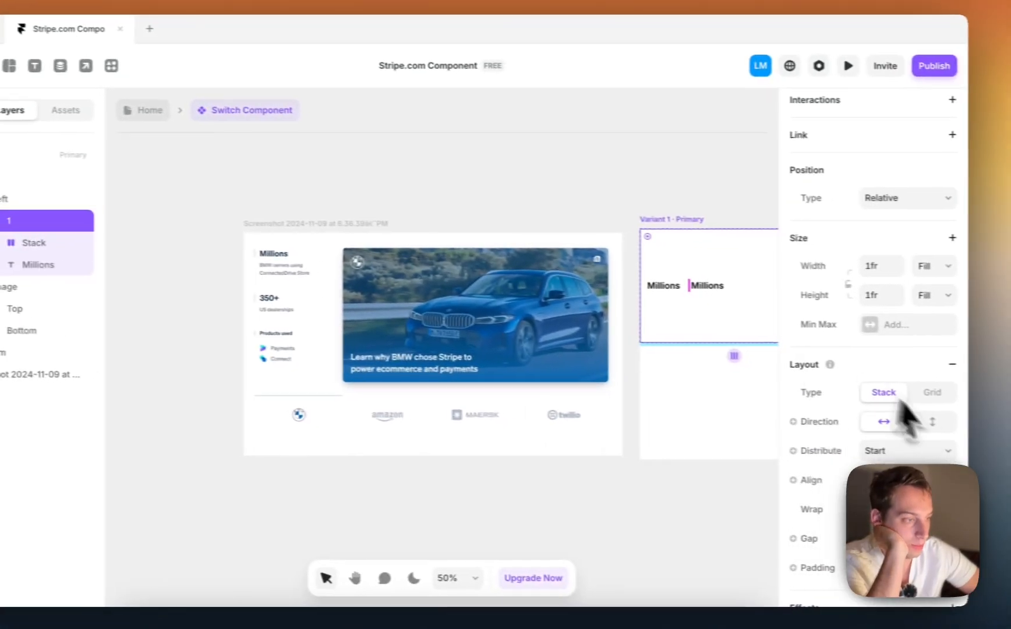
left_click(911, 421)
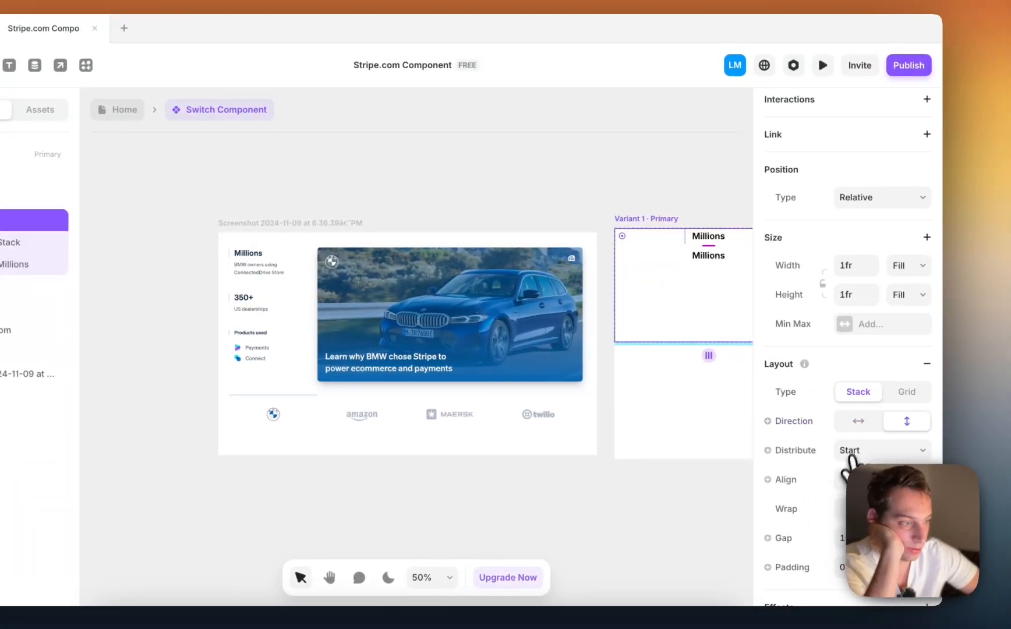
left_click(613, 184)
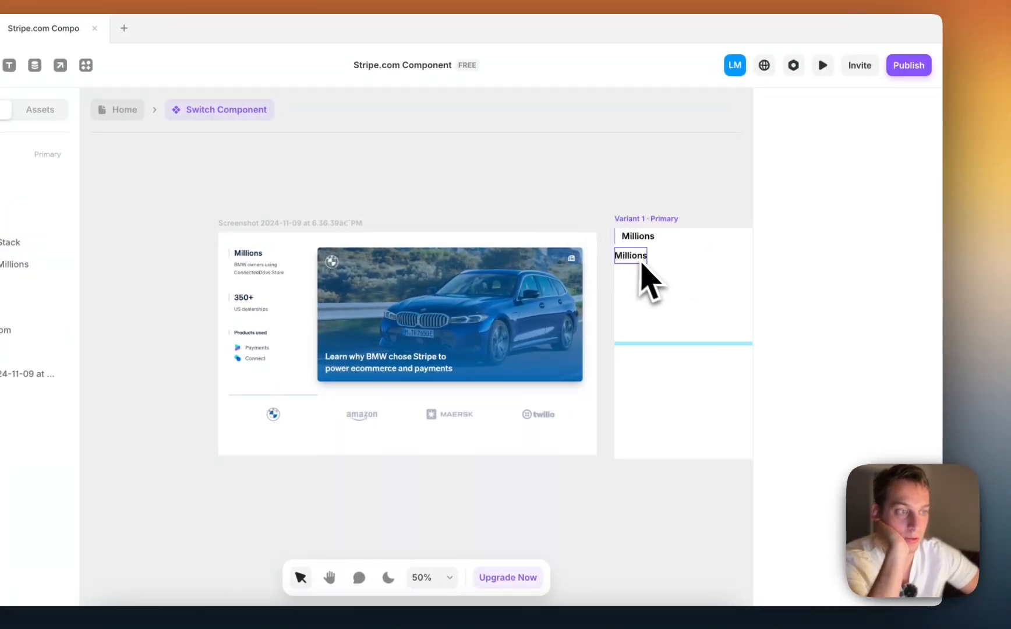
- Replace the loose Millions text in frame 1 with a duplicate of the bordered Millions stack
left_click(636, 260)
right_click(23, 271)
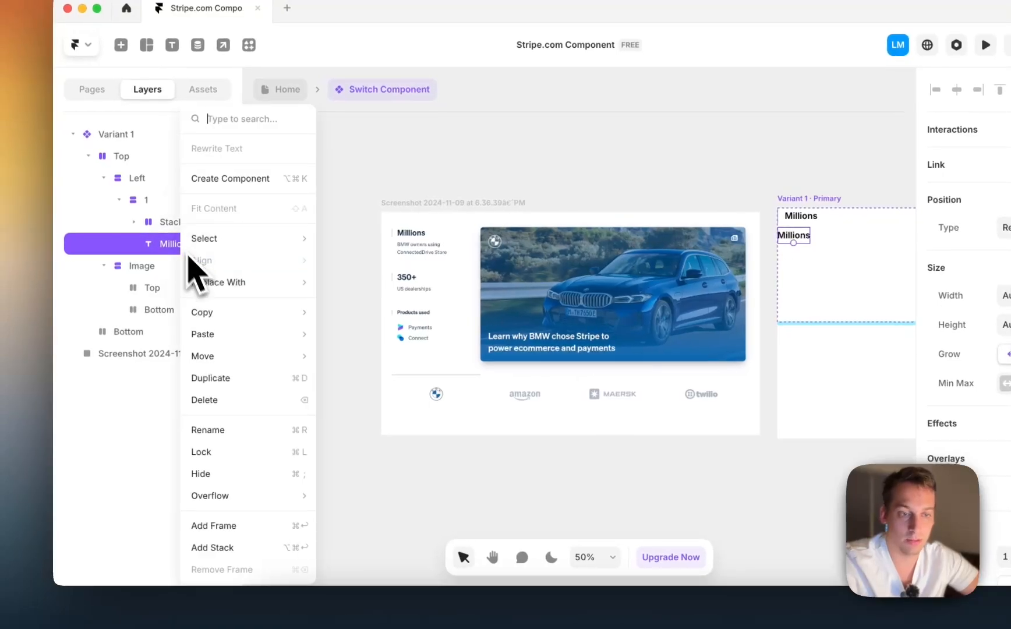
left_click(254, 505)
left_click(174, 242)
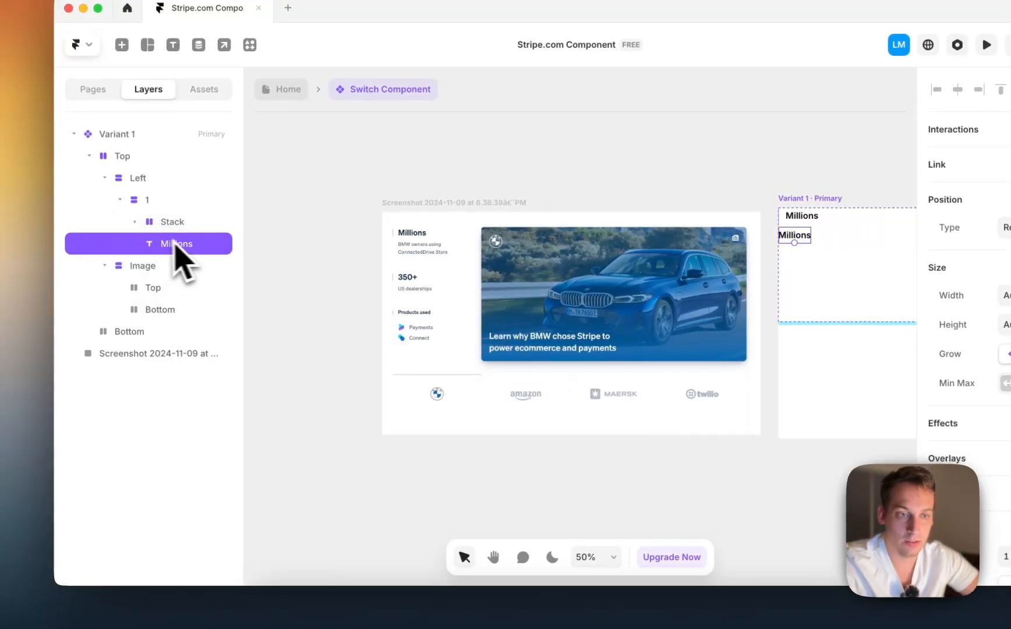
key("BackSpace")
left_click(183, 224)
key("super+d")
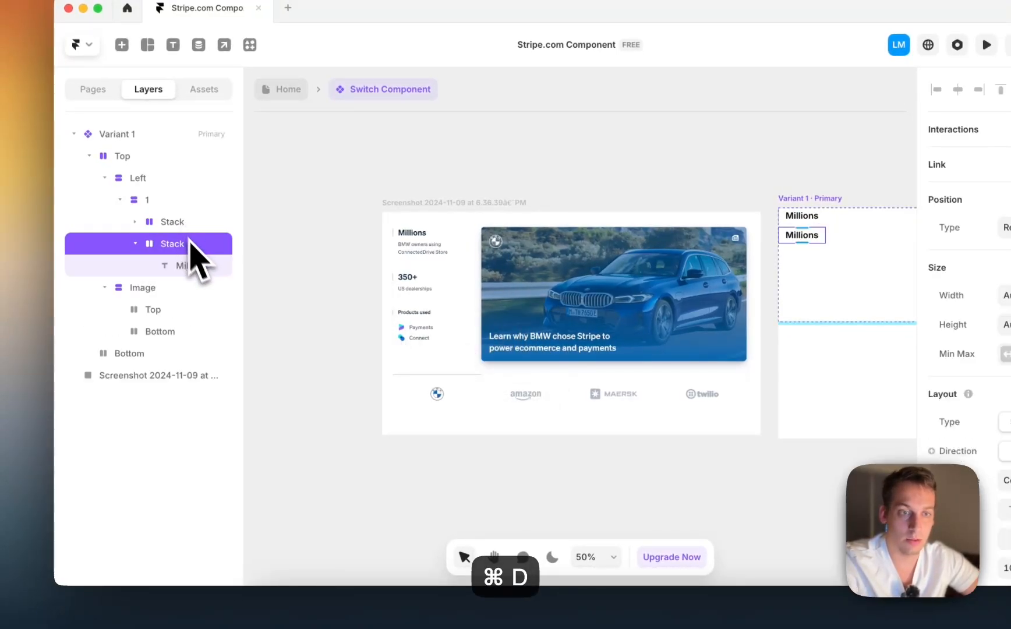
- Remove the solid border from the duplicated Millions stack
scroll(961, 408, "down", 10)
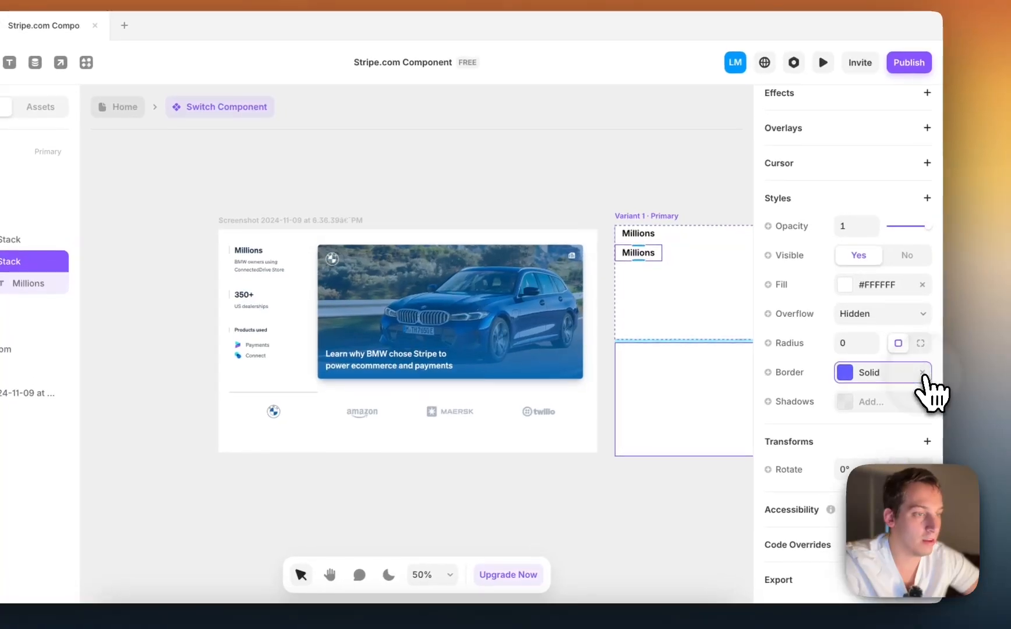
left_click(922, 372)
scroll(887, 389, "up", 4)
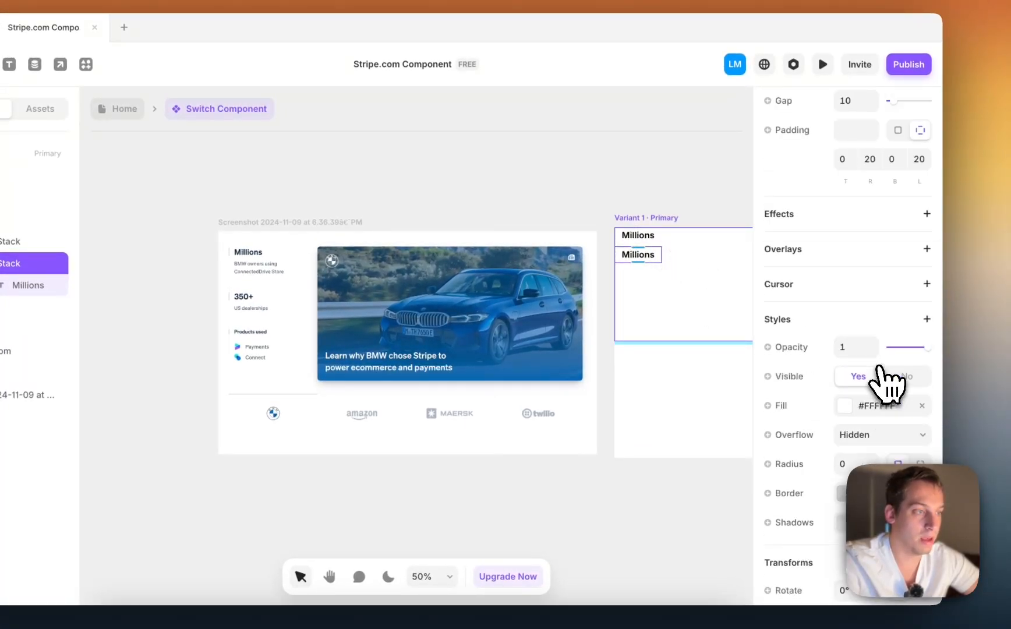
scroll(880, 370, "up", 6)
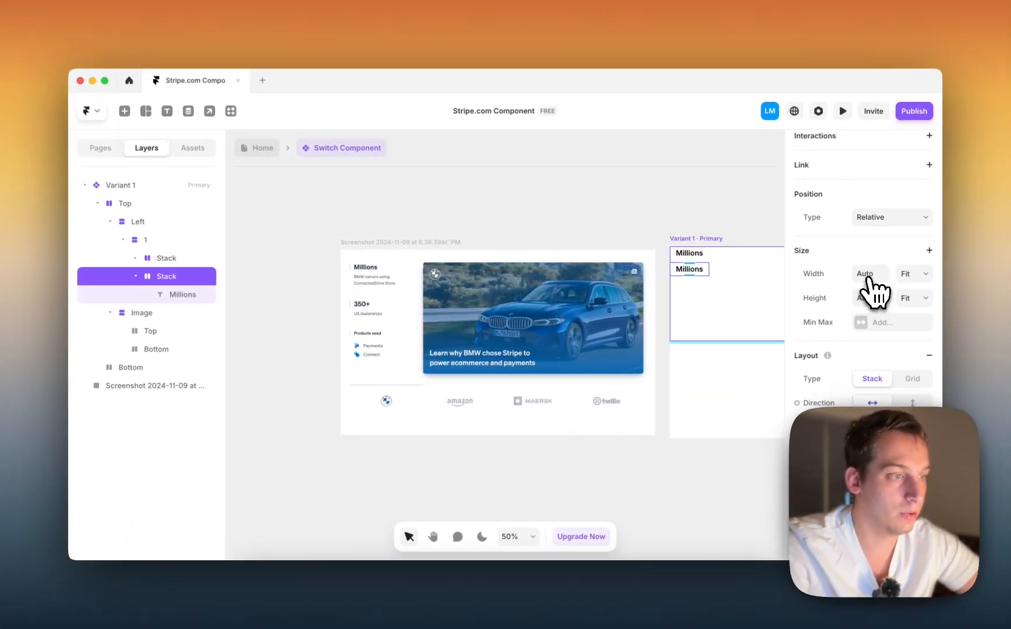
scroll(874, 292, "down", 6)
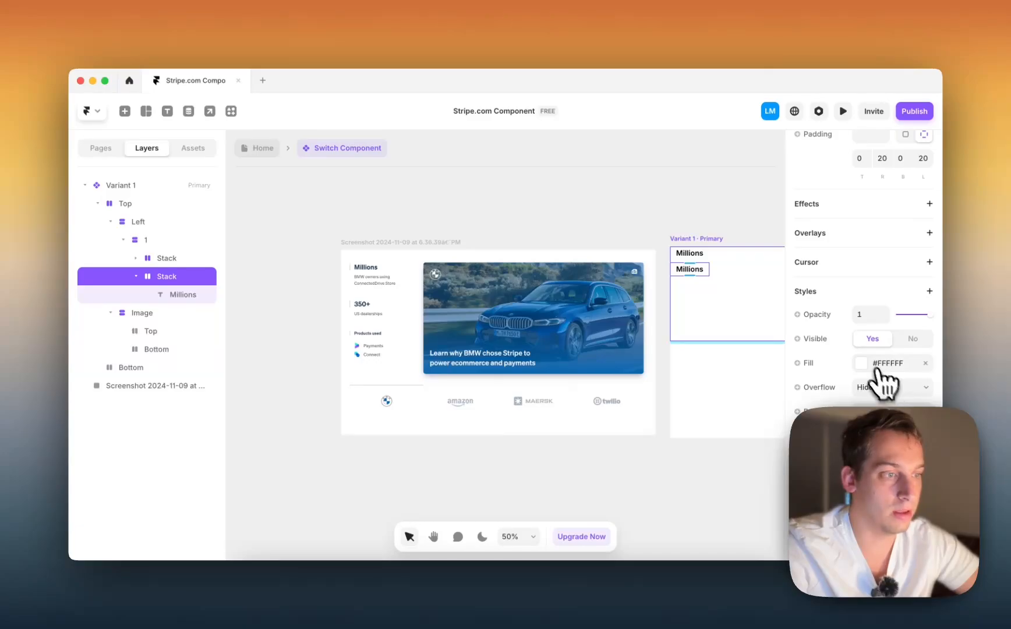
scroll(851, 347, "down", 2)
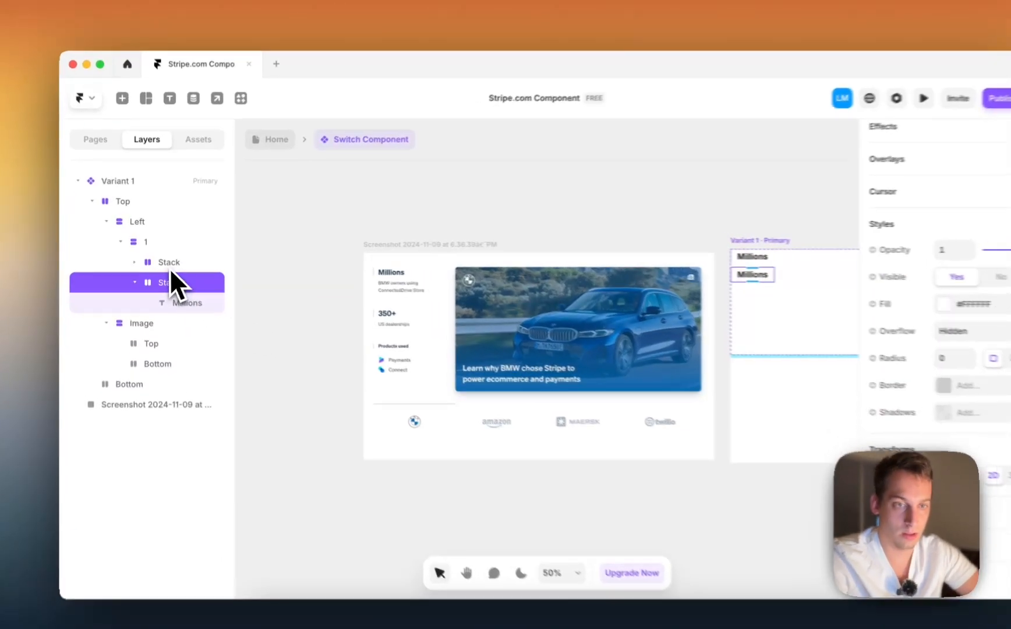
- Remove the white fill from both Millions stacks and from frame 1 that contains them
left_click(167, 258, "shift")
scroll(904, 431, "down", 8)
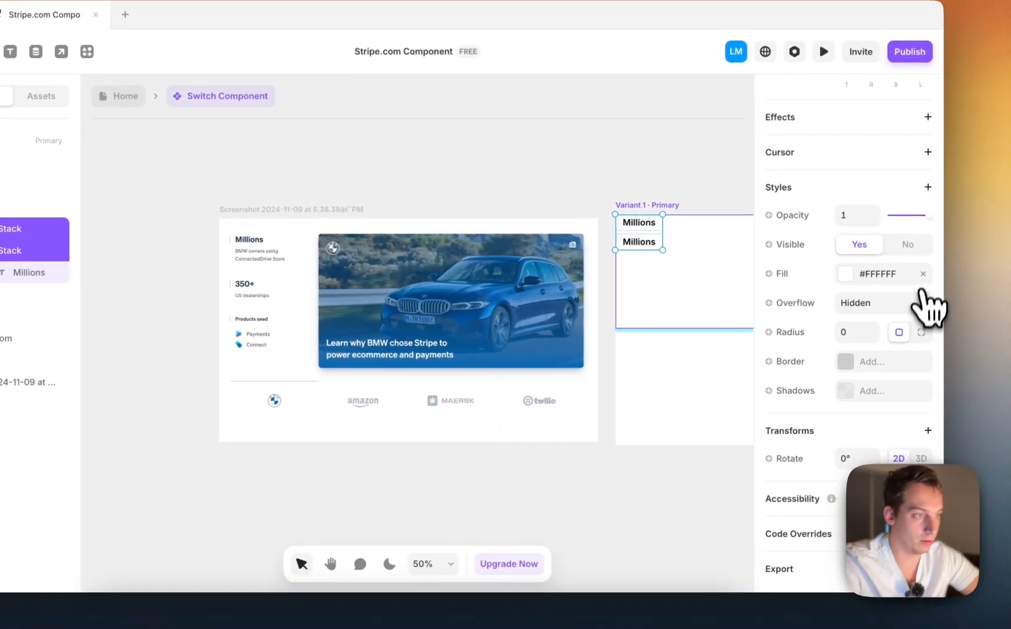
left_click(932, 276)
left_click(51, 209)
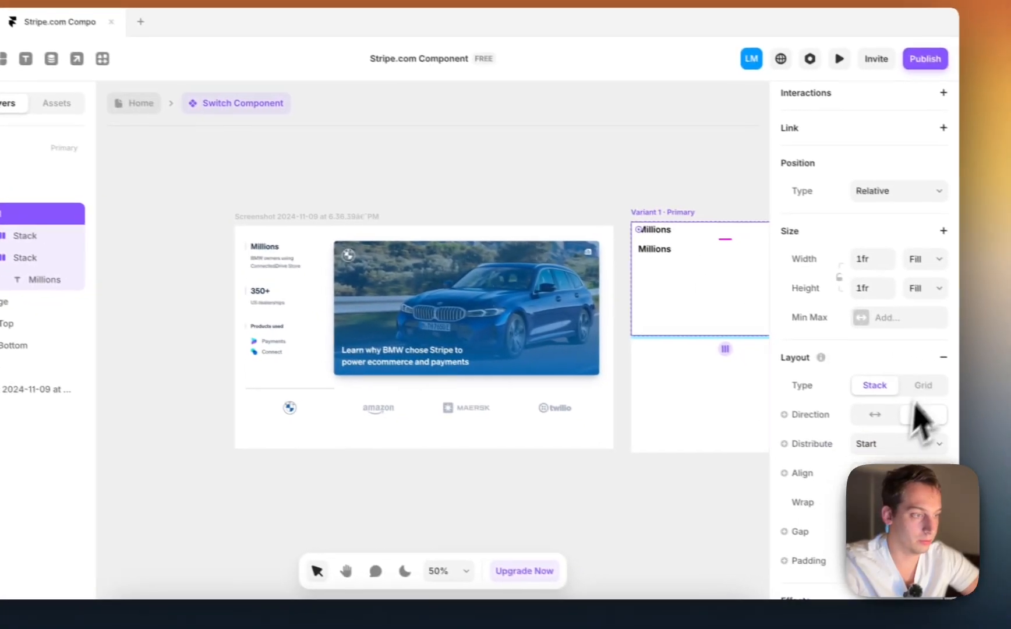
scroll(990, 454, "down", 10)
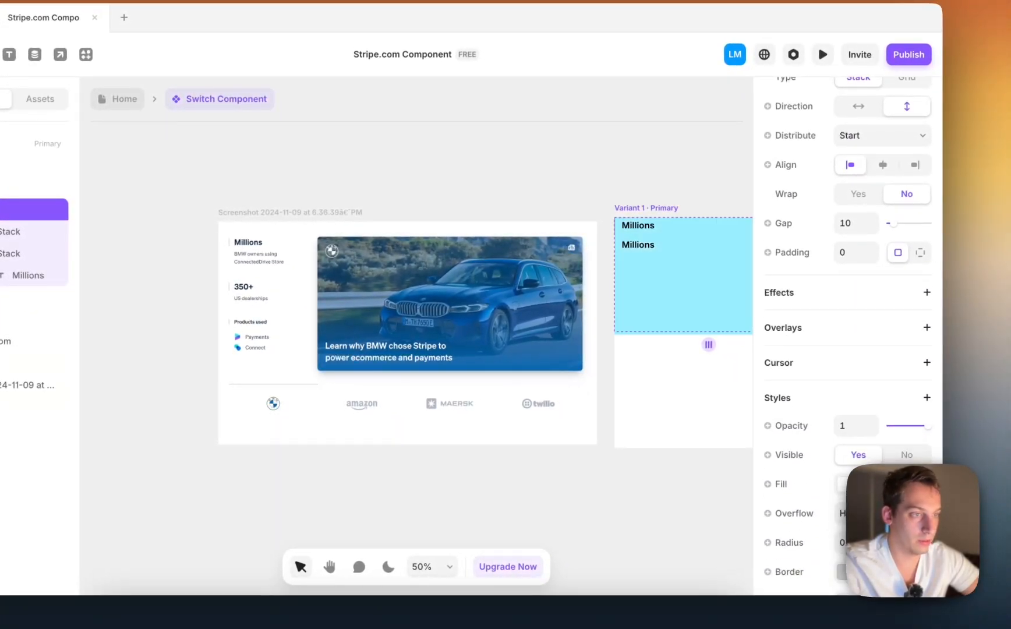
left_click(583, 218)
- Set the lower Millions text's size to 16 pixels and reduce the opacity of its black colour
left_click(640, 245)
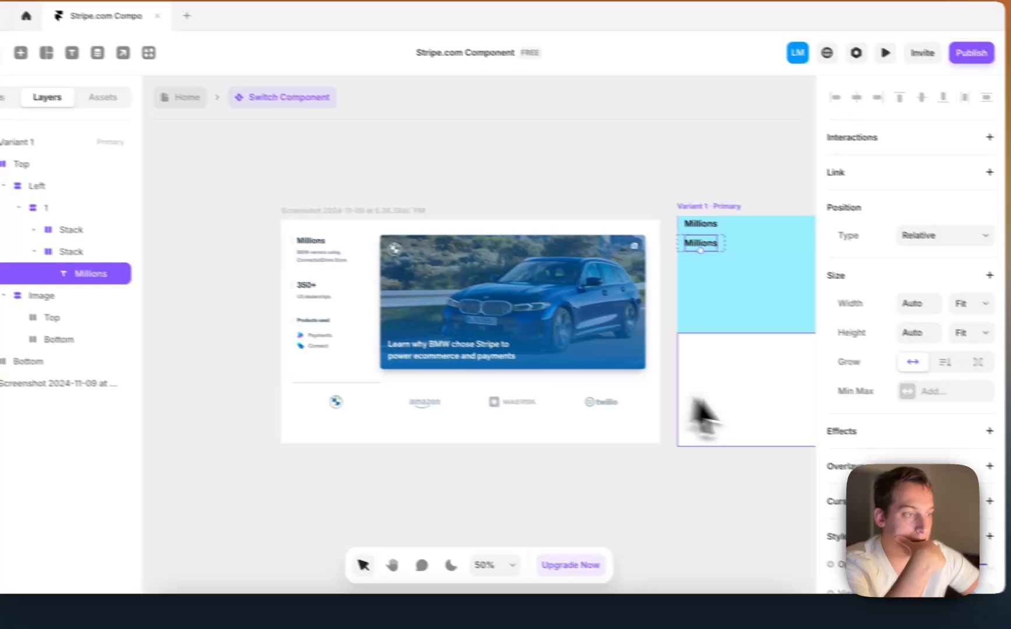
scroll(868, 349, "down", 10)
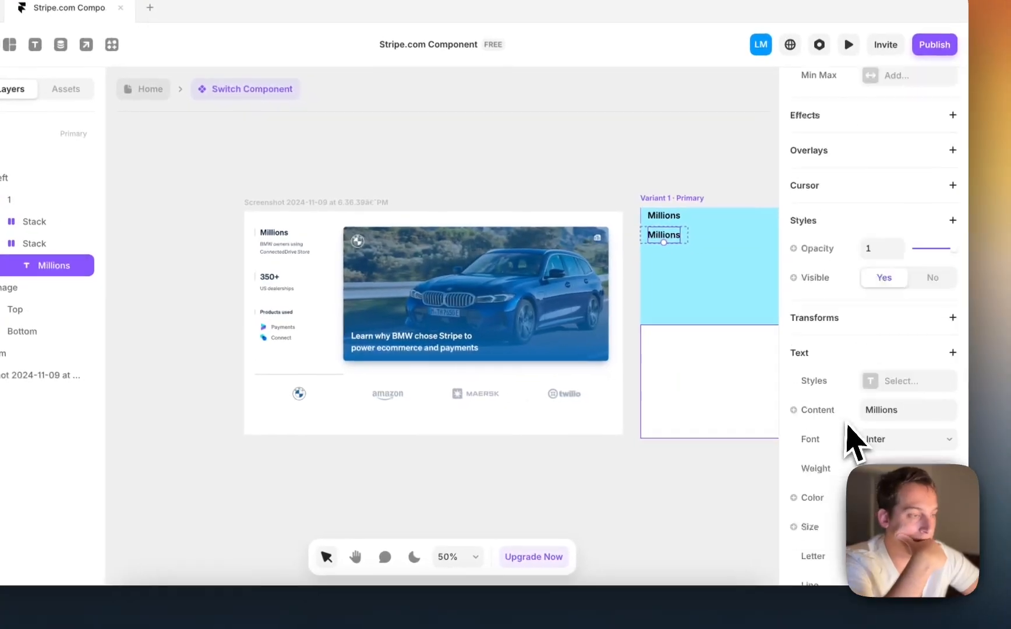
left_click(863, 283)
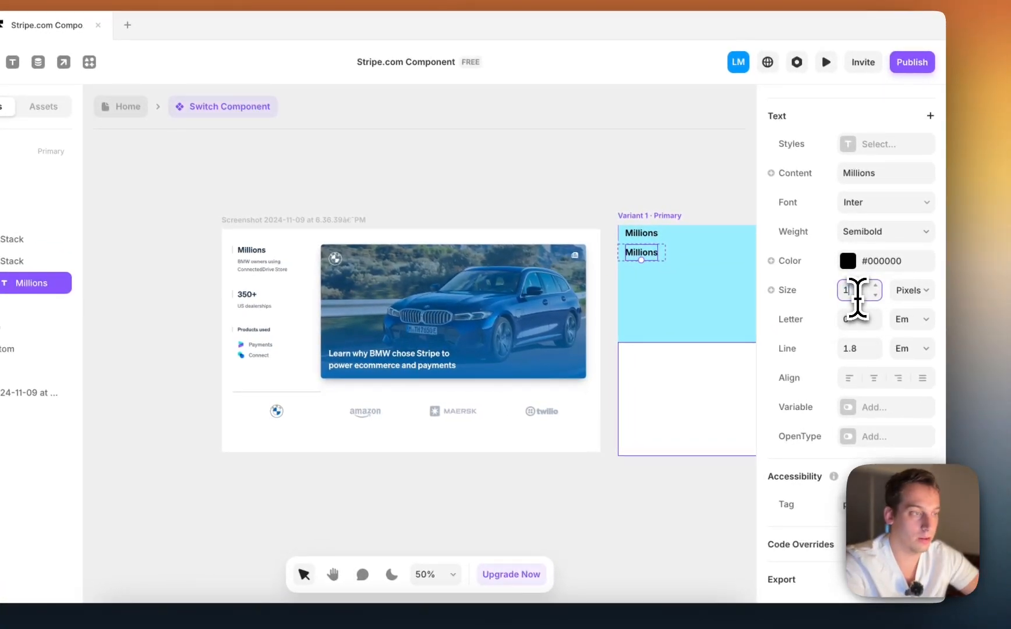
left_click(849, 261)
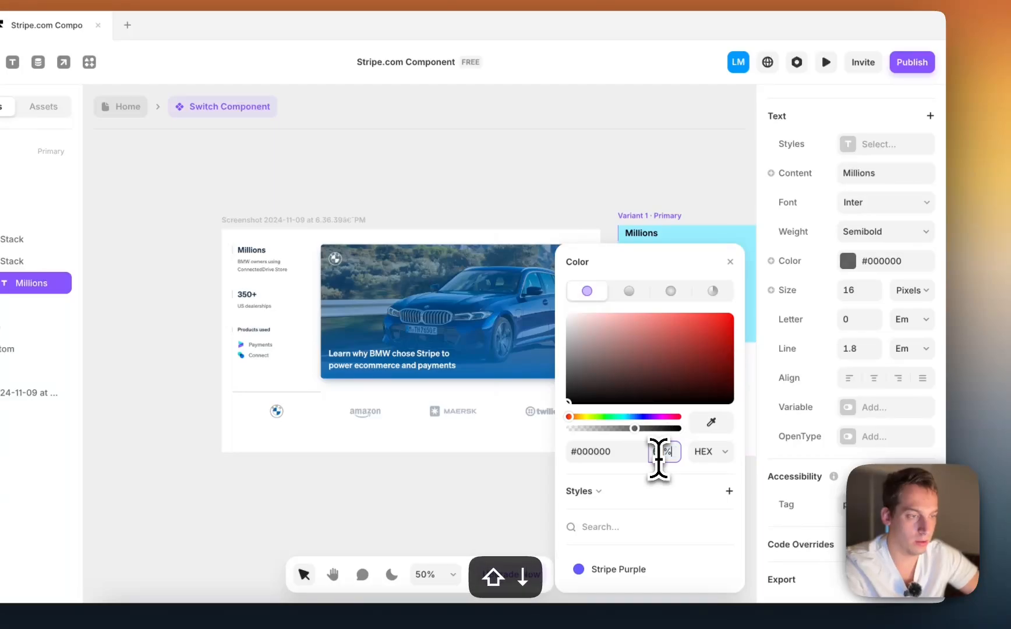
left_click(495, 217)
scroll(489, 218, "right", 5)
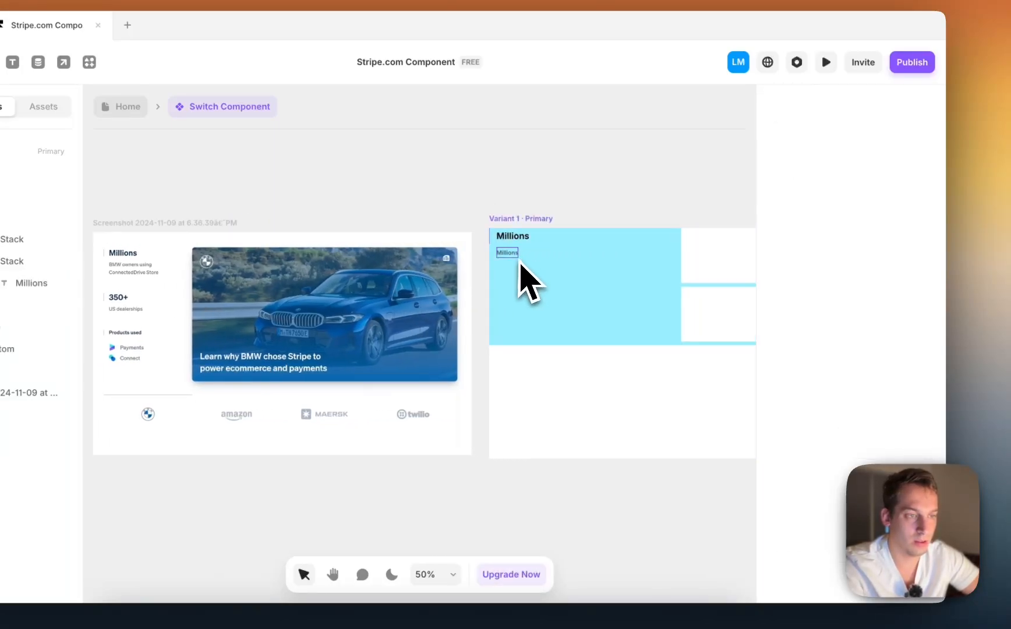
left_click(507, 253)
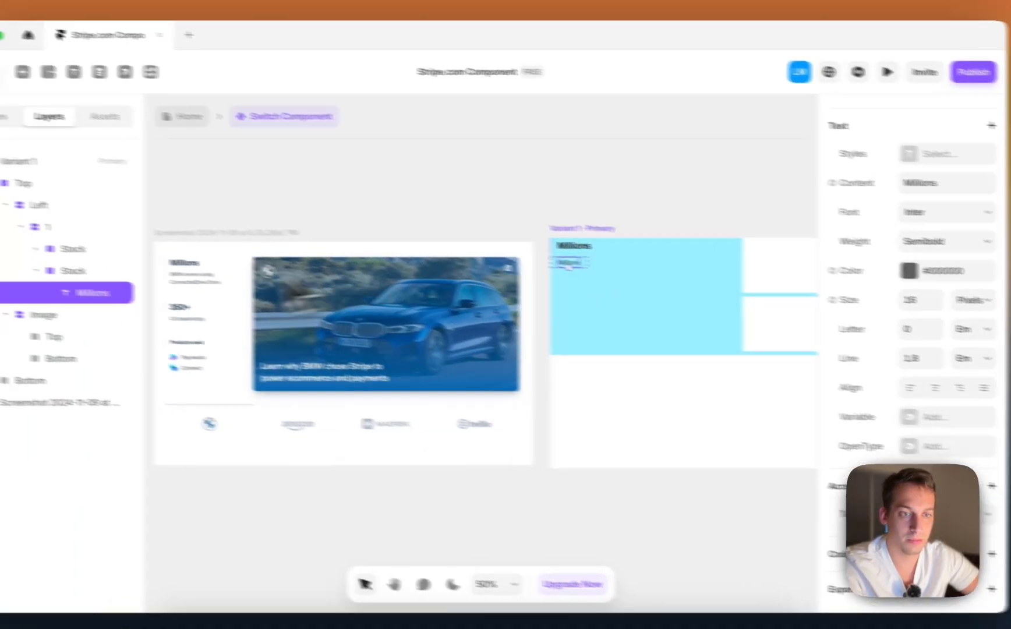
left_click(18, 261)
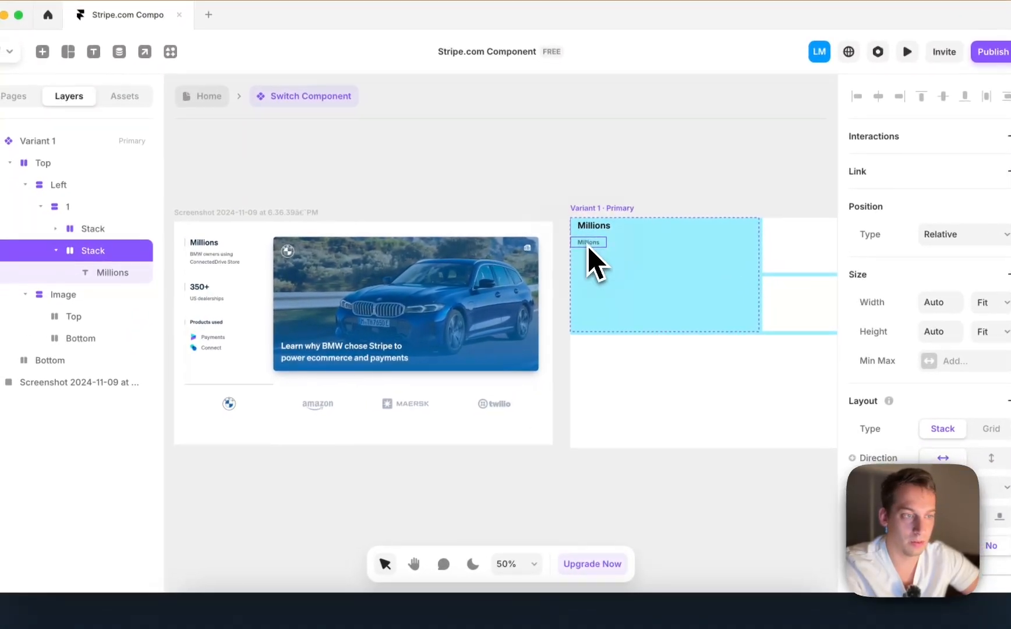
left_click(537, 214)
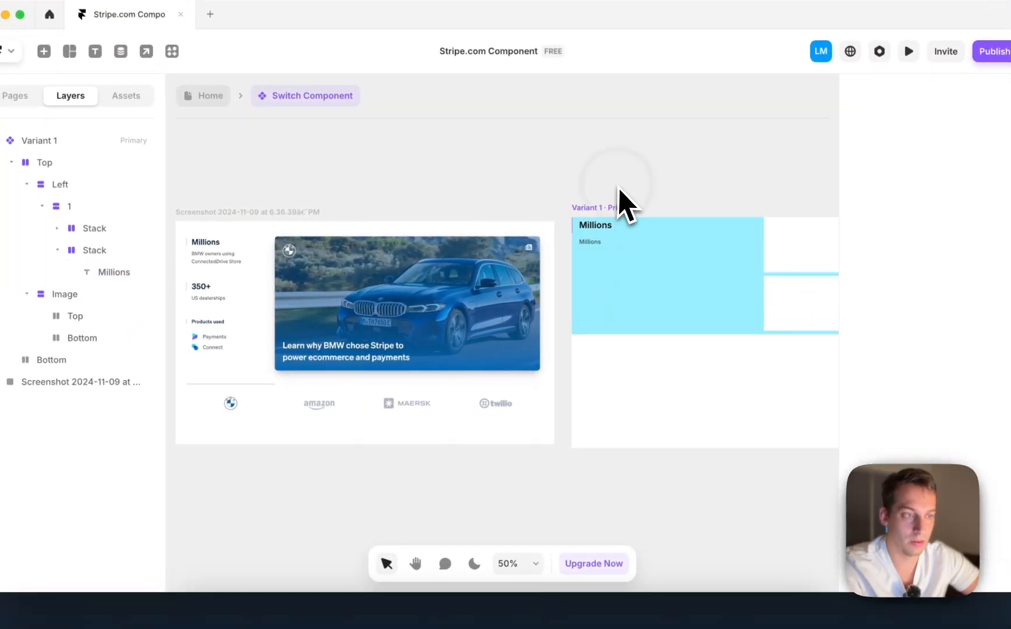
- Switch to the Stripe page in Google Chrome, show the BMW example and copy its "BMW owners using ConnectedDrive Store" caption
left_click(594, 245)
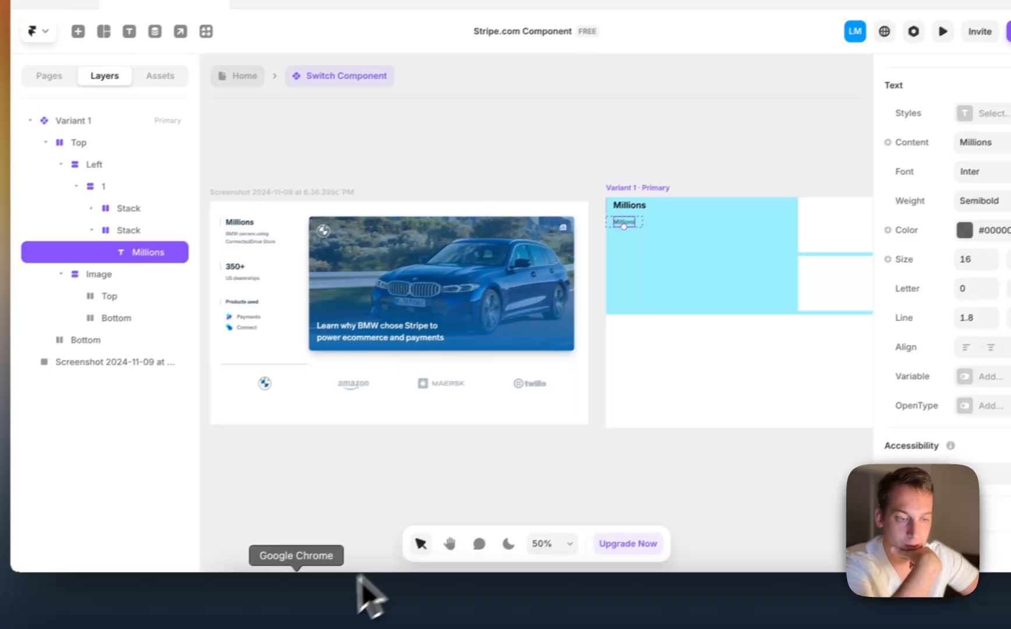
left_click(332, 603)
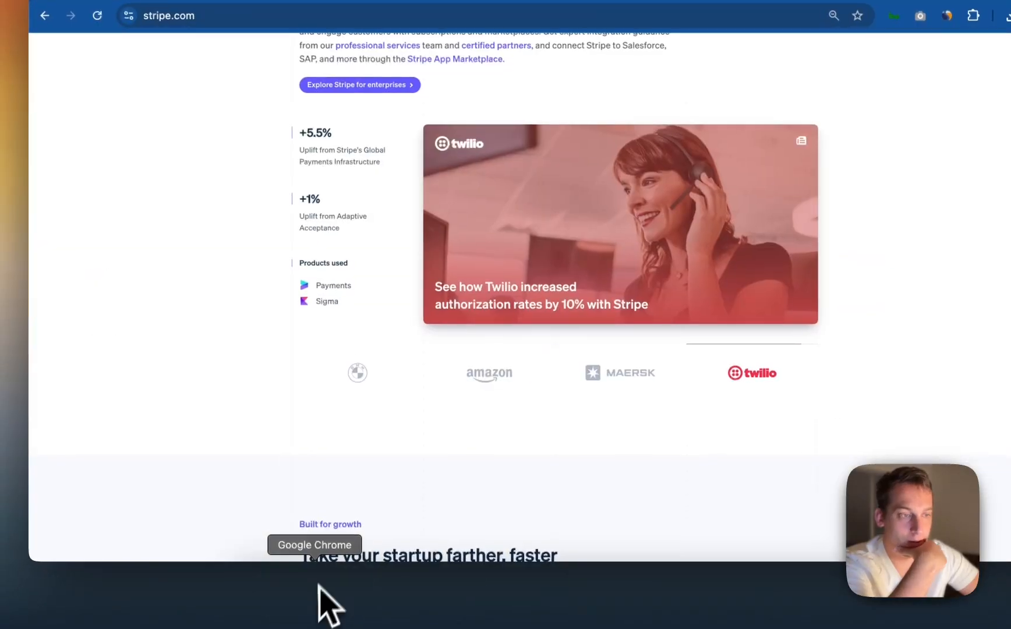
left_click(325, 378)
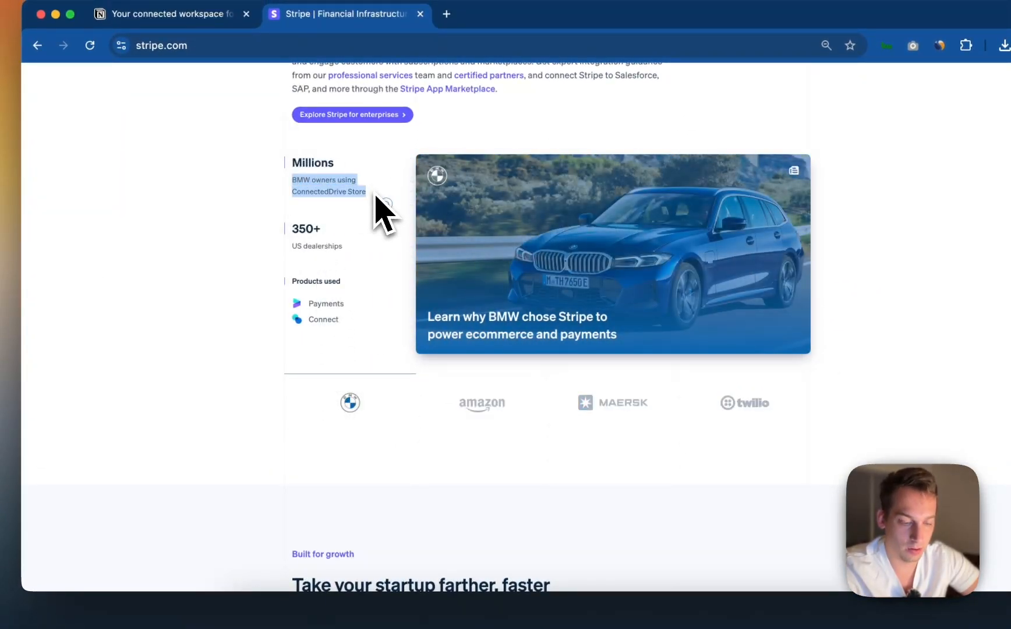
key("super+c")
- Switch back to Framer and replace the lower Millions text's content with the copied "BMW owners using ConnectedDrive Store" caption
left_click(539, 592)
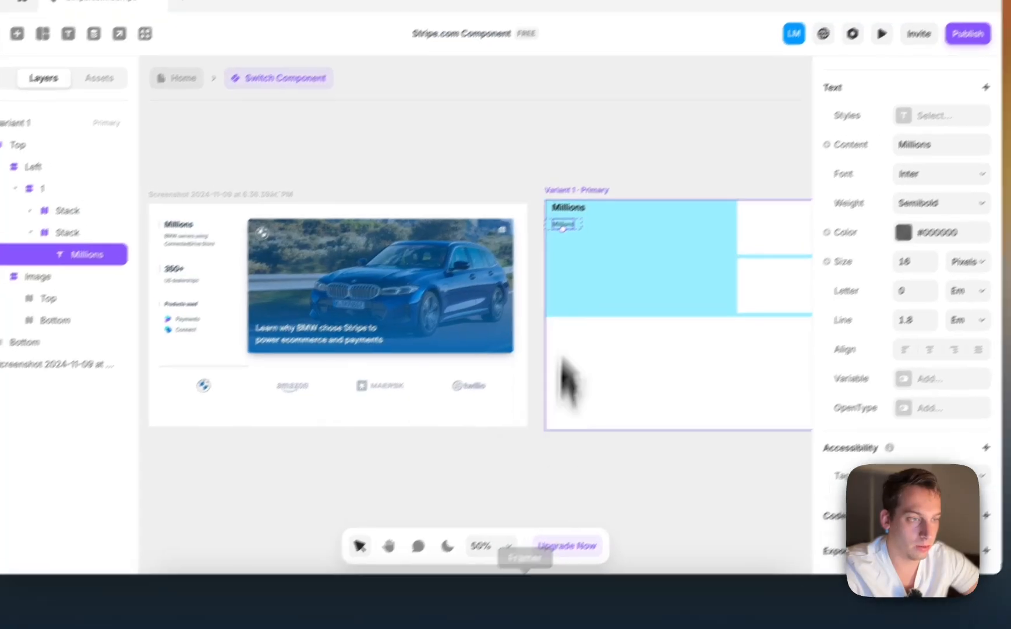
left_click(923, 145)
key("super+v")
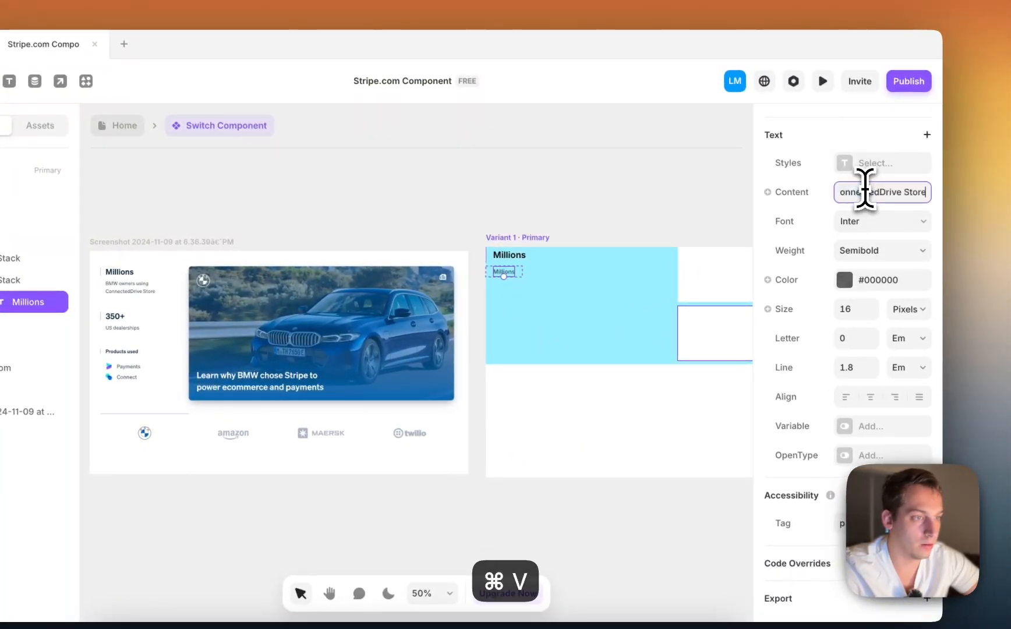
left_click(619, 171)
left_click(610, 276)
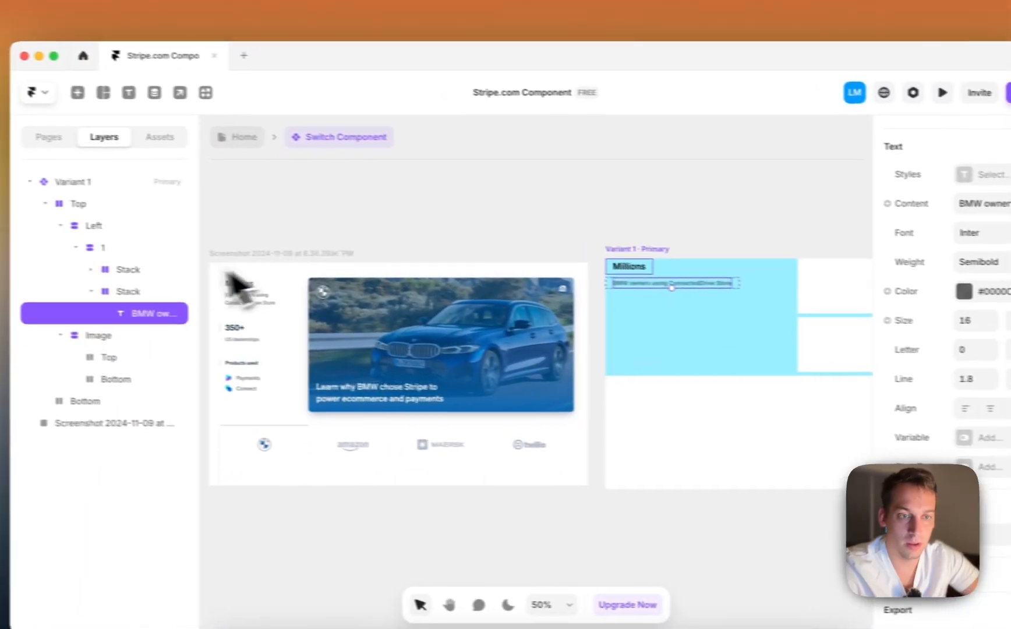
- Give the lower stack in frame 1, which holds the BMW caption, a fixed width of 244.5
left_click(13, 236)
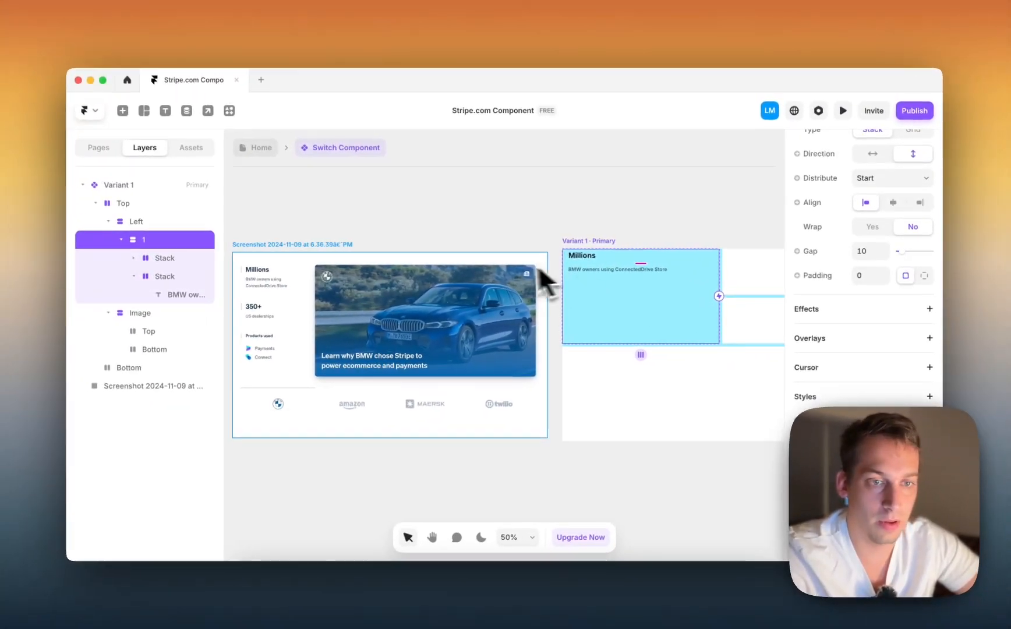
scroll(835, 251, "up", 5)
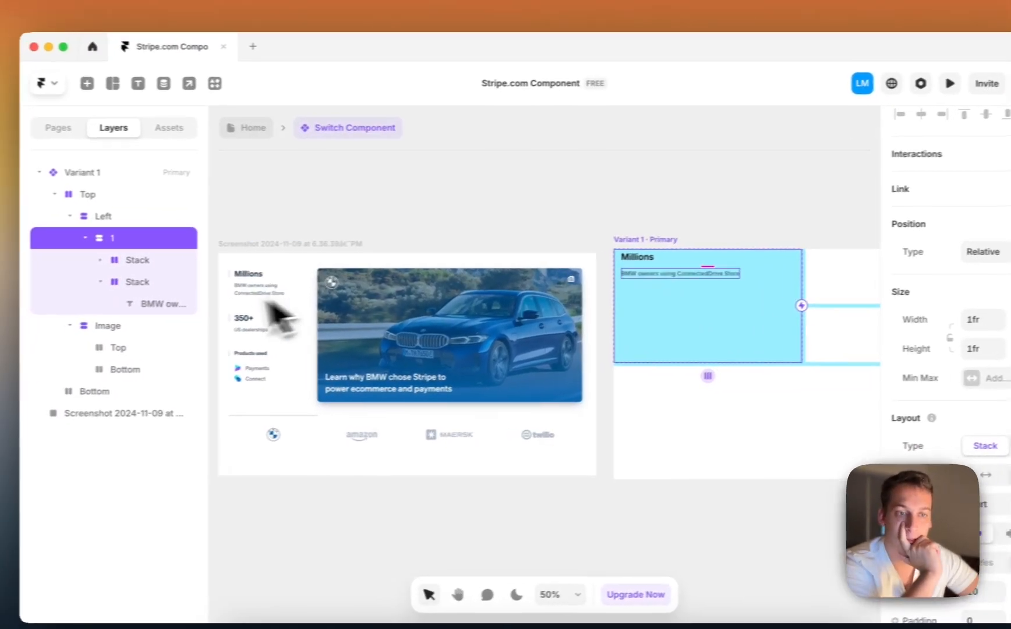
left_click(138, 281)
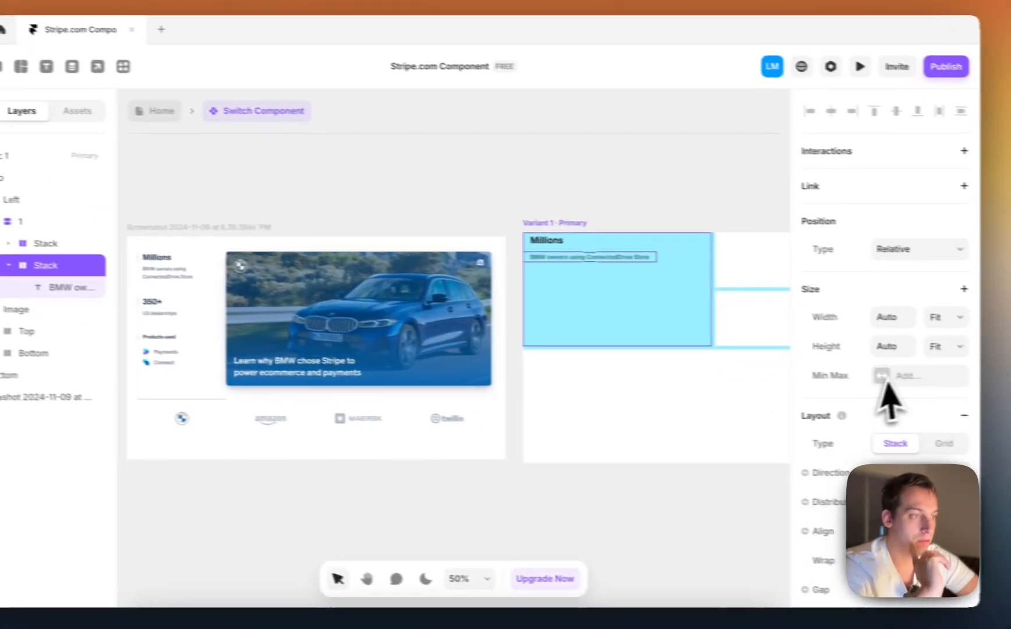
left_click(1010, 320)
left_click(906, 297)
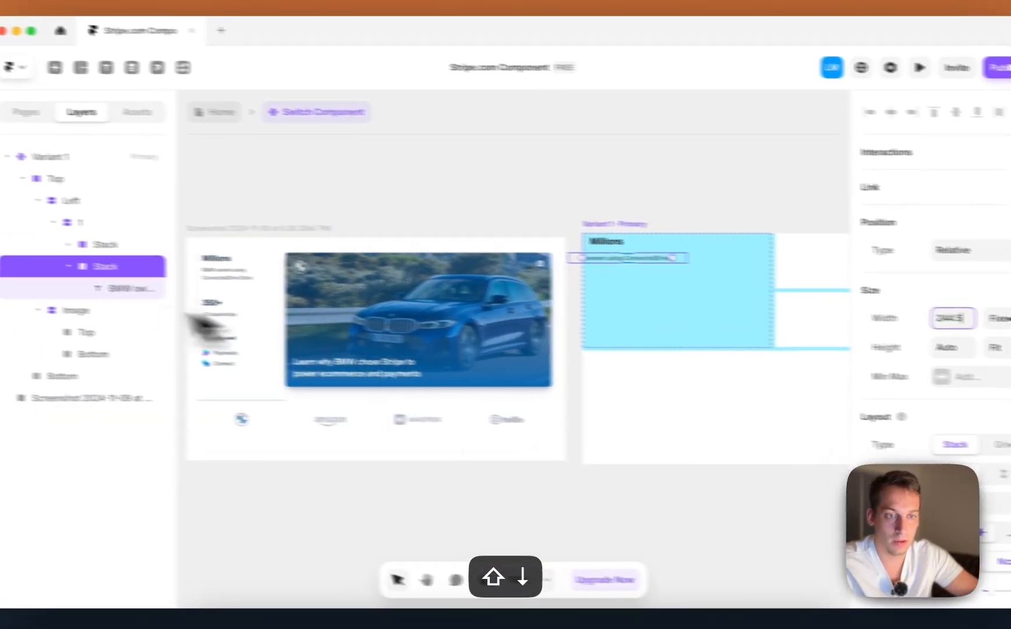
- Set the BMW caption text's width to Fill so that it wraps inside its stack
left_click(26, 282)
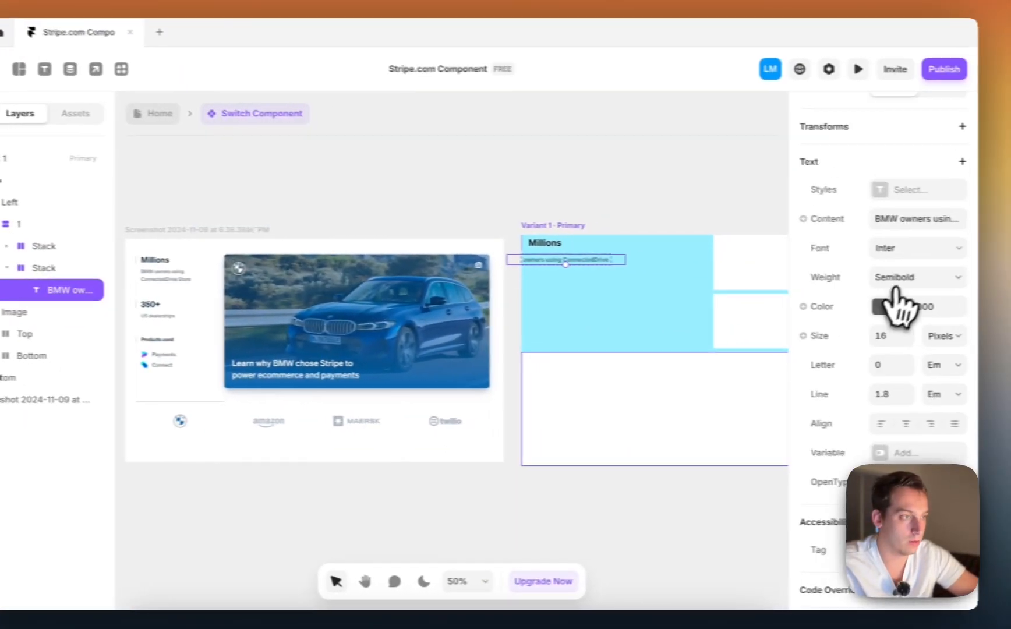
scroll(896, 303, "up", 10)
left_click(941, 323)
left_click(933, 308)
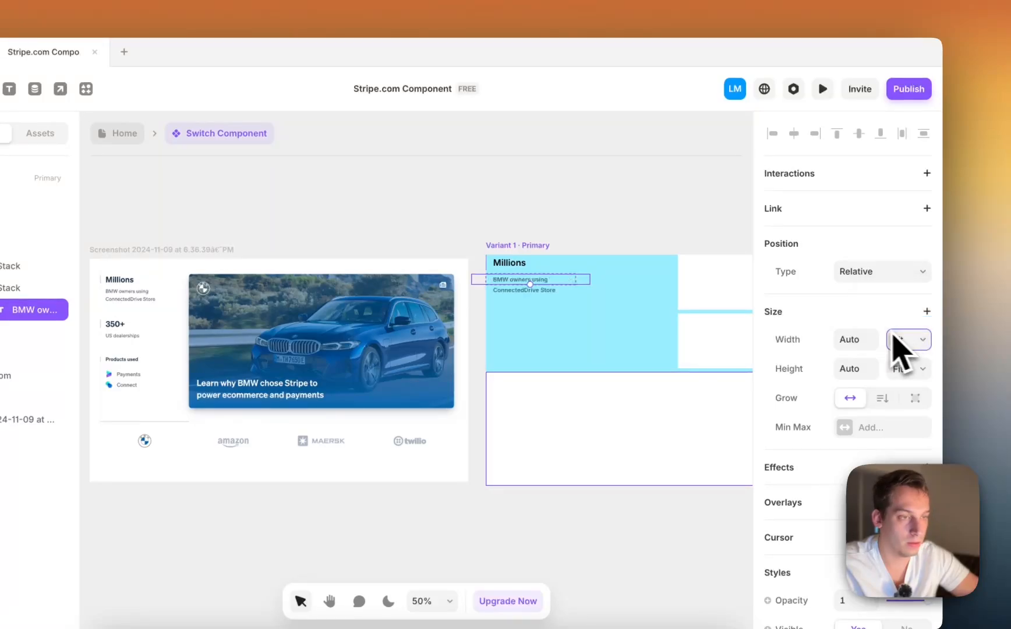
left_click(585, 206)
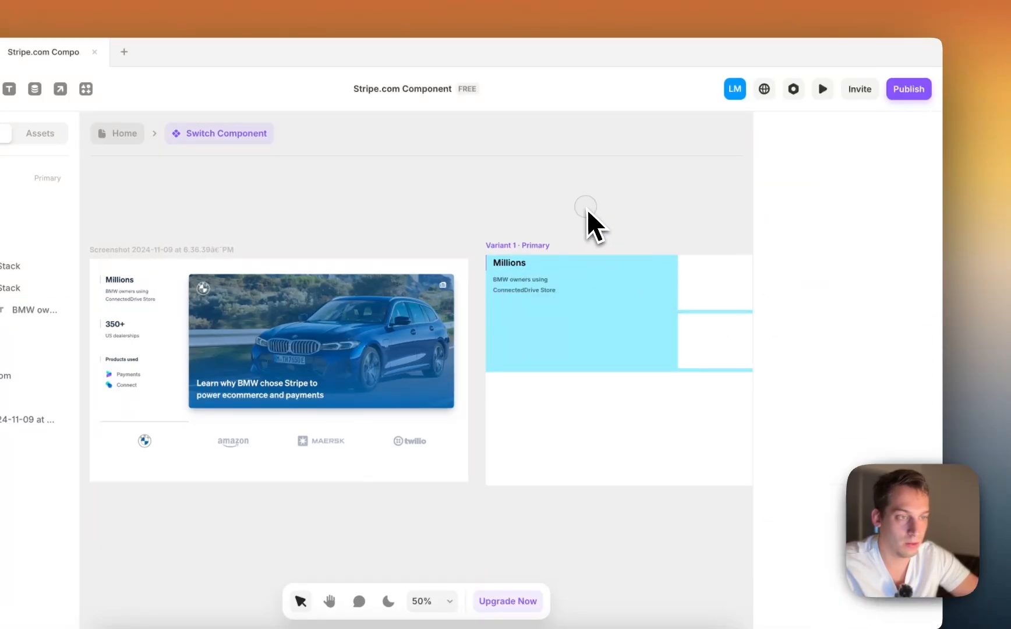
left_click(566, 291)
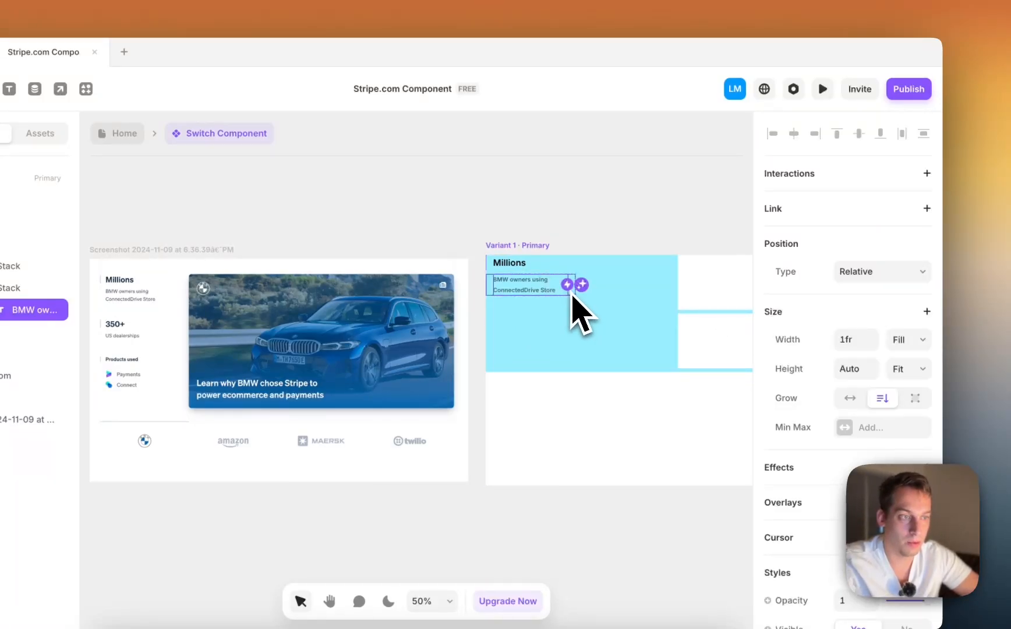
left_click_drag(569, 287, 557, 228)
- Set the width of frame 1, inside the Left stack, to Fit Content
left_click(651, 307)
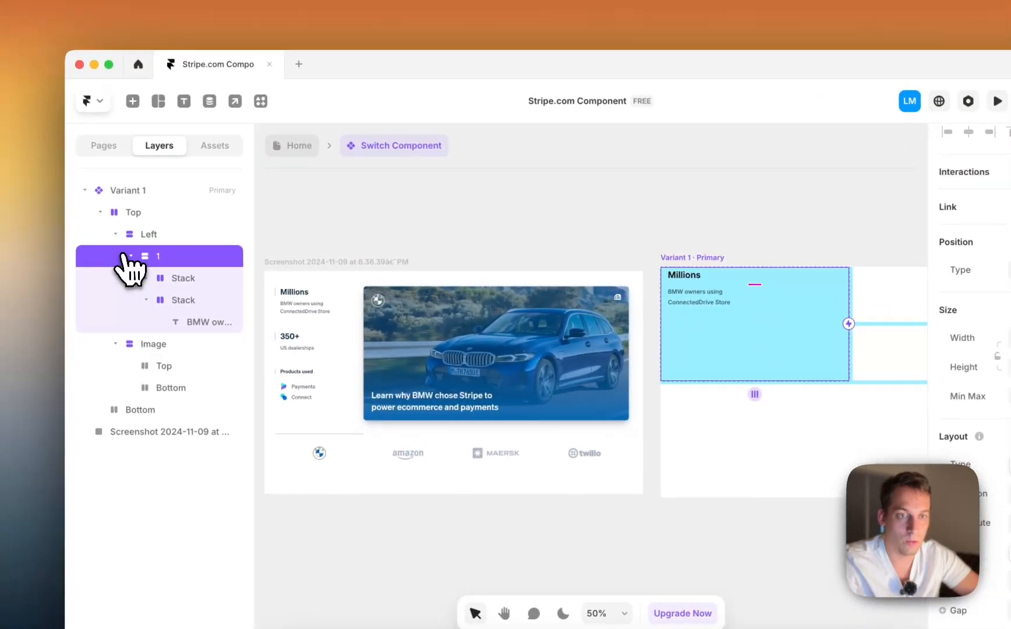
left_click(127, 256)
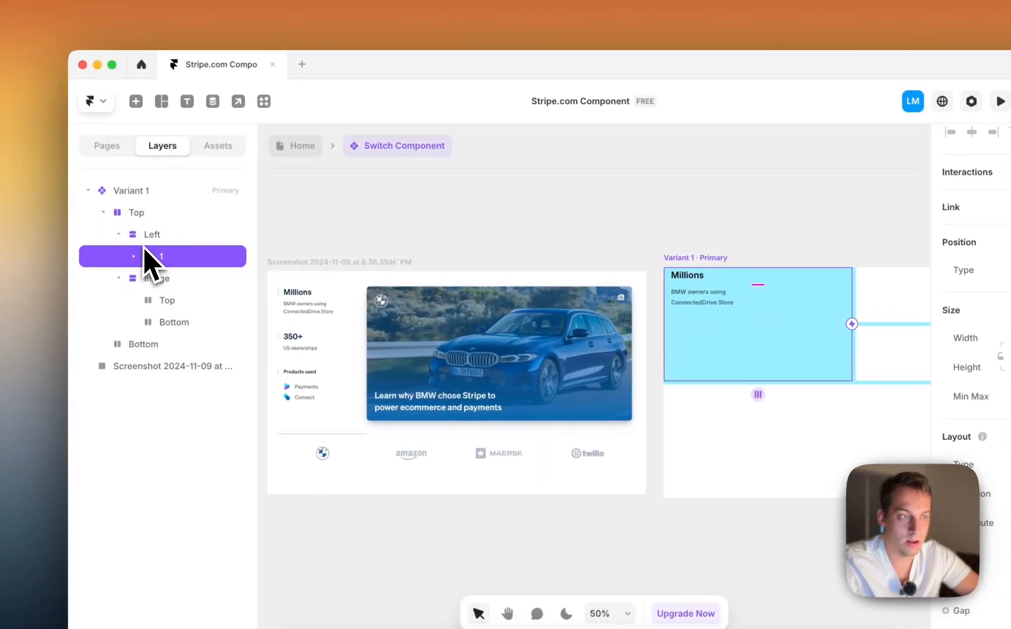
left_click(147, 241)
left_click(142, 261)
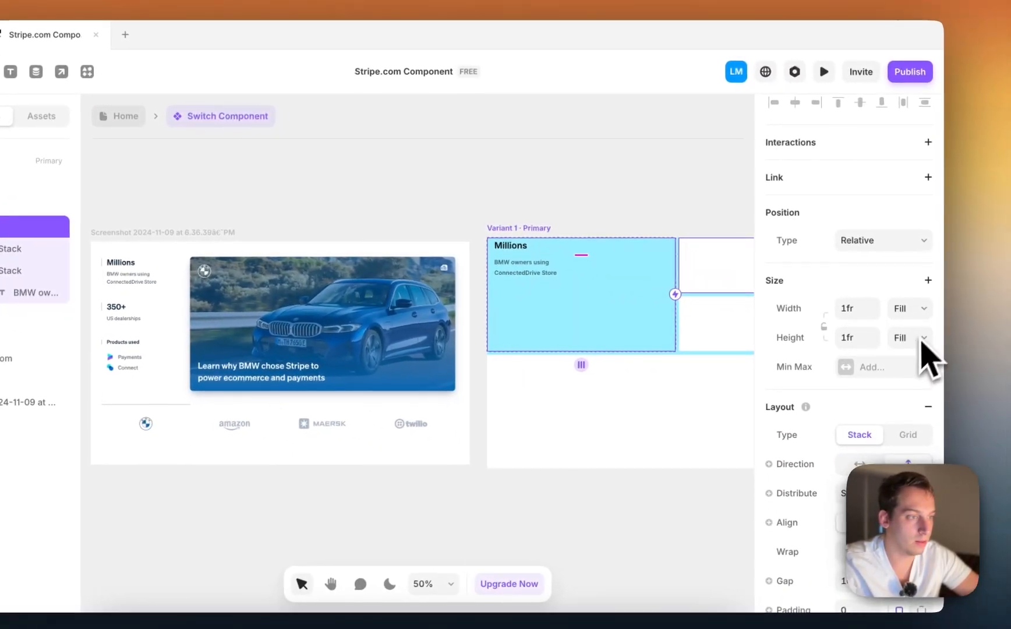
left_click(909, 308)
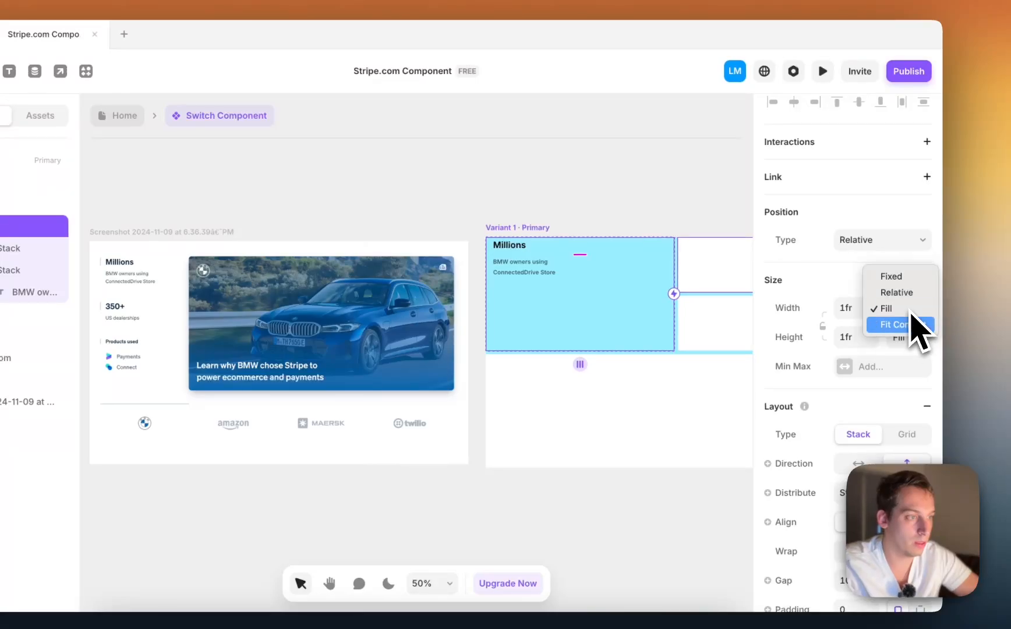
left_click(913, 322)
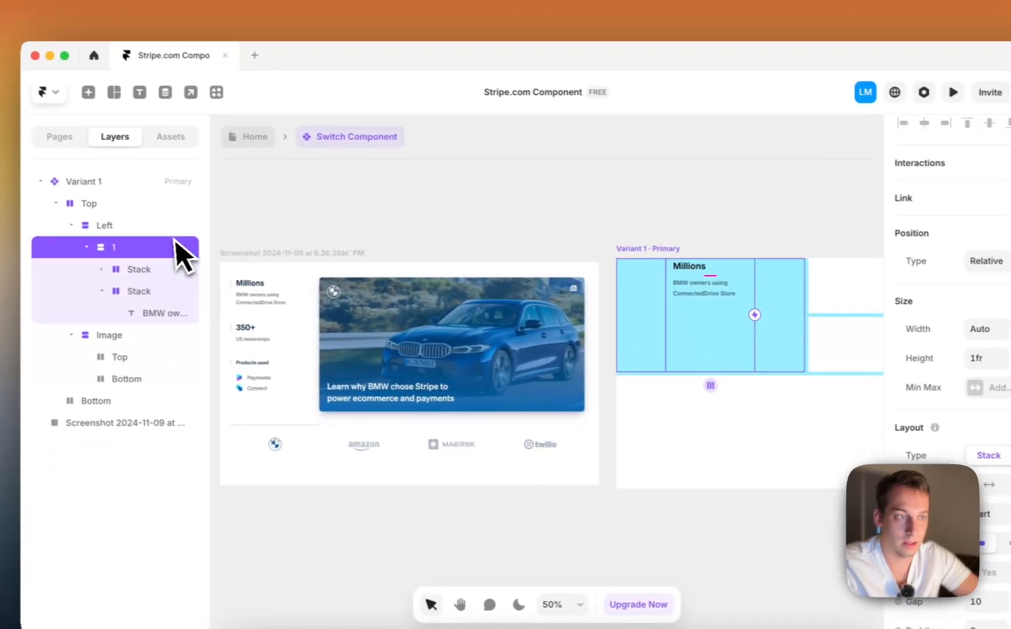
- Set the Left stack's width to Fit Content
left_click(50, 204)
scroll(925, 308, "up", 10)
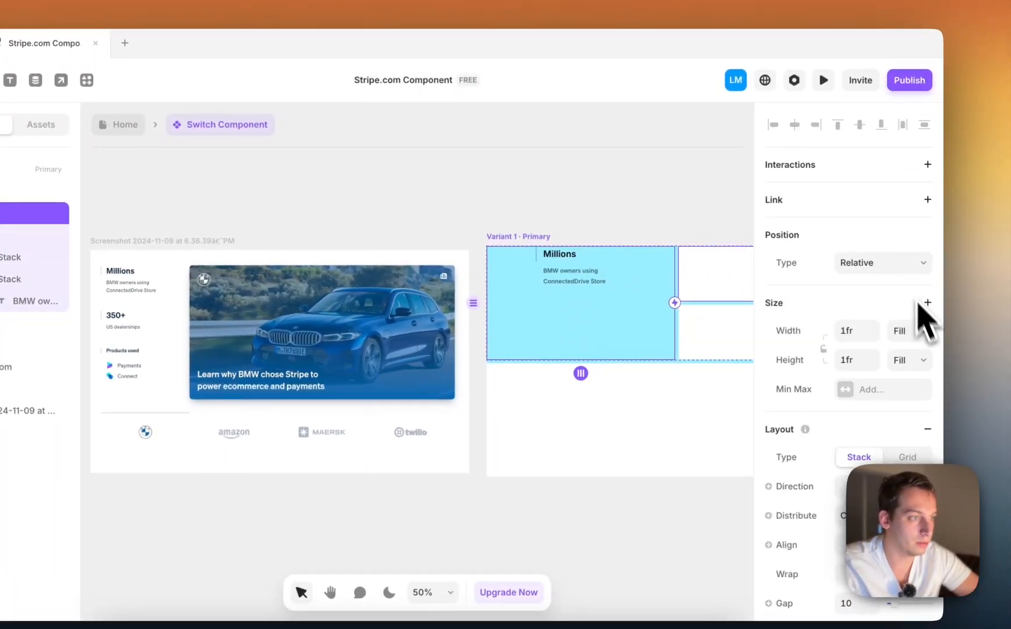
left_click(926, 332)
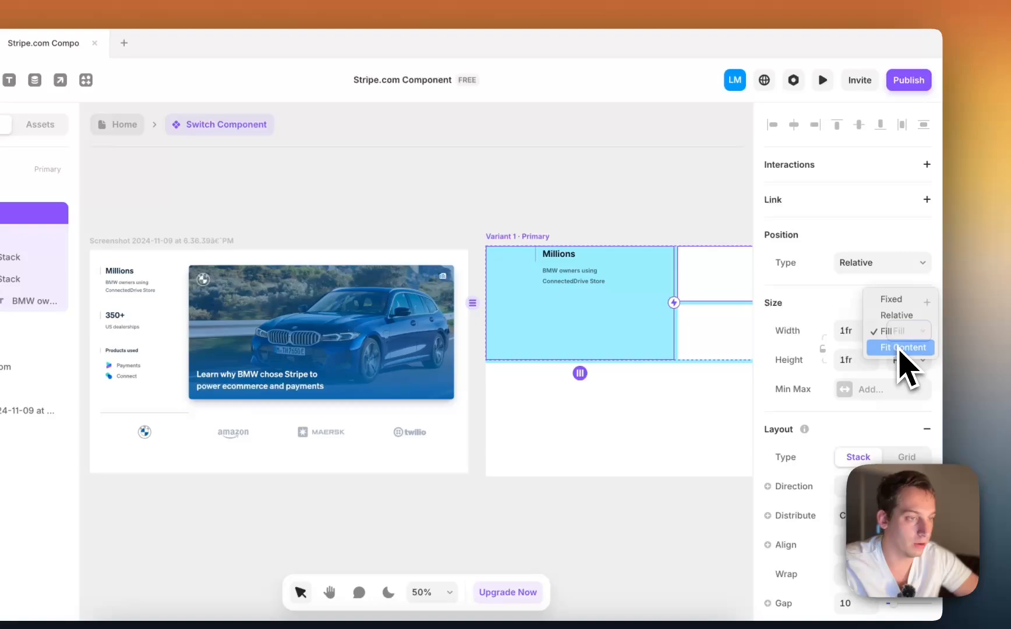
left_click(903, 348)
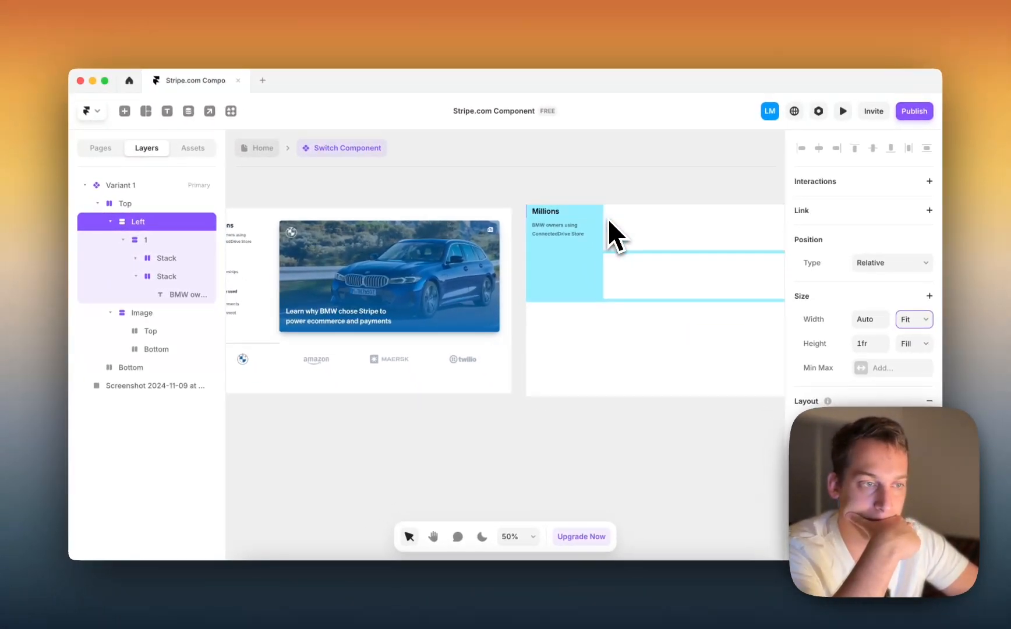
scroll(608, 219, "left", 5)
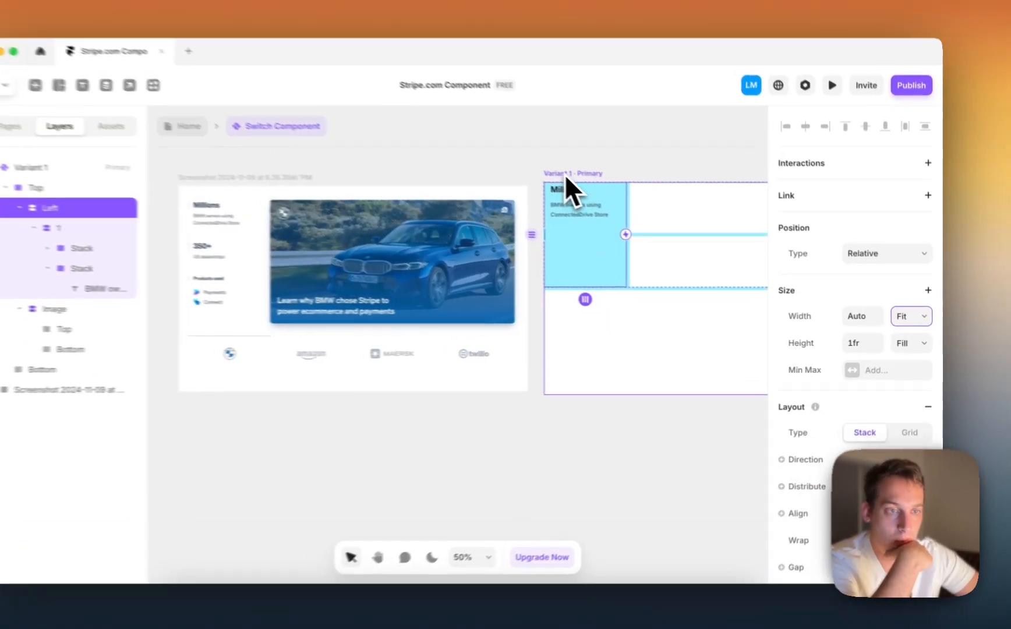
- Give Variant 1 individual padding of 40 on its upper and lower sides
left_click(603, 196)
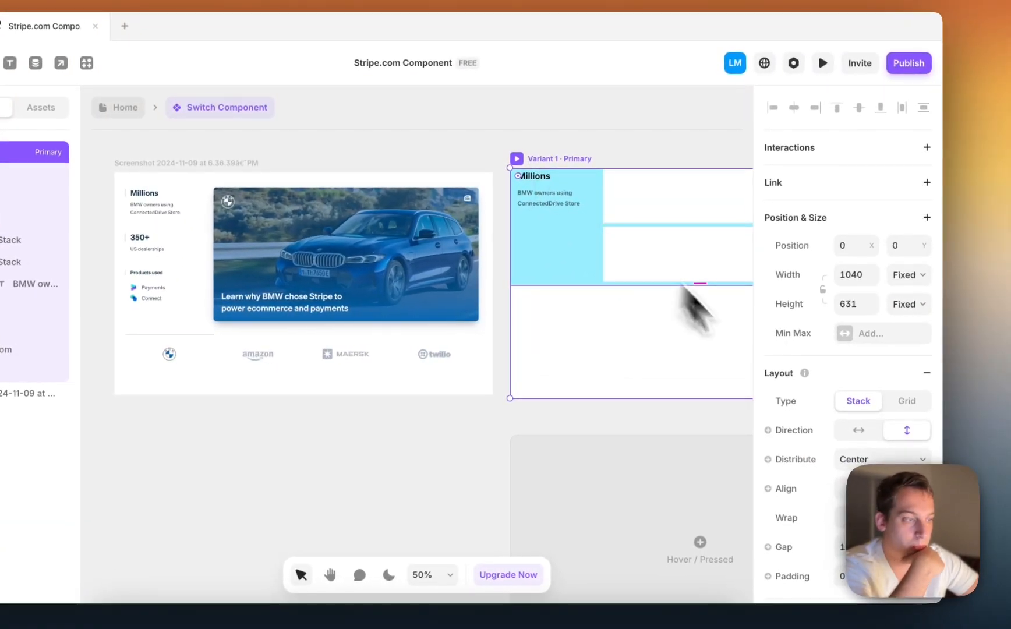
scroll(840, 415, "down", 2)
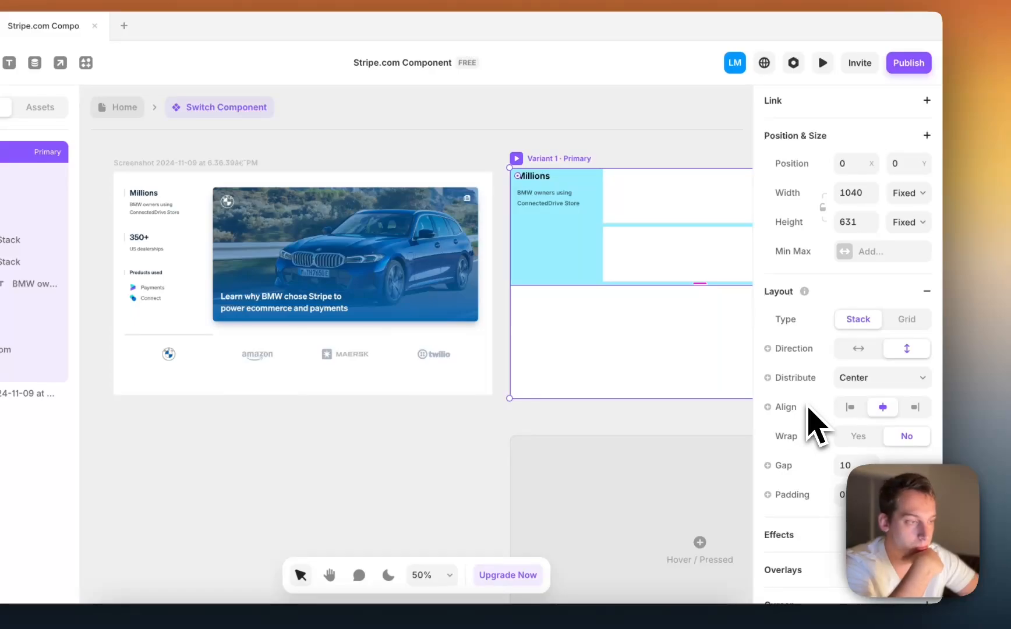
scroll(817, 425, "down", 1)
left_click(919, 481)
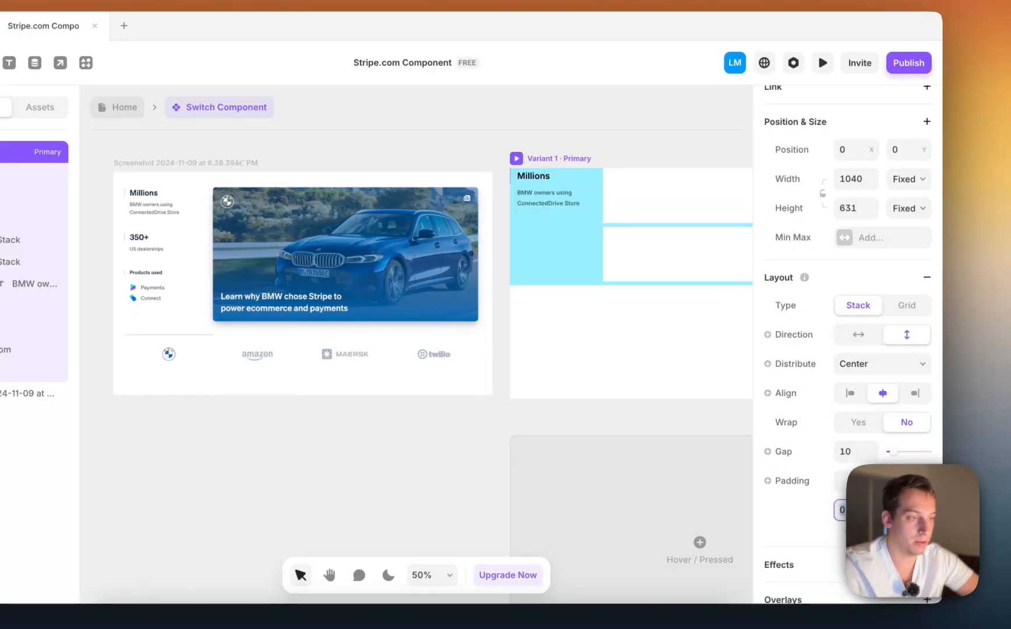
key("shift+Up")
key("shift+Up")
key("shift+Up")
key("shift+Up")
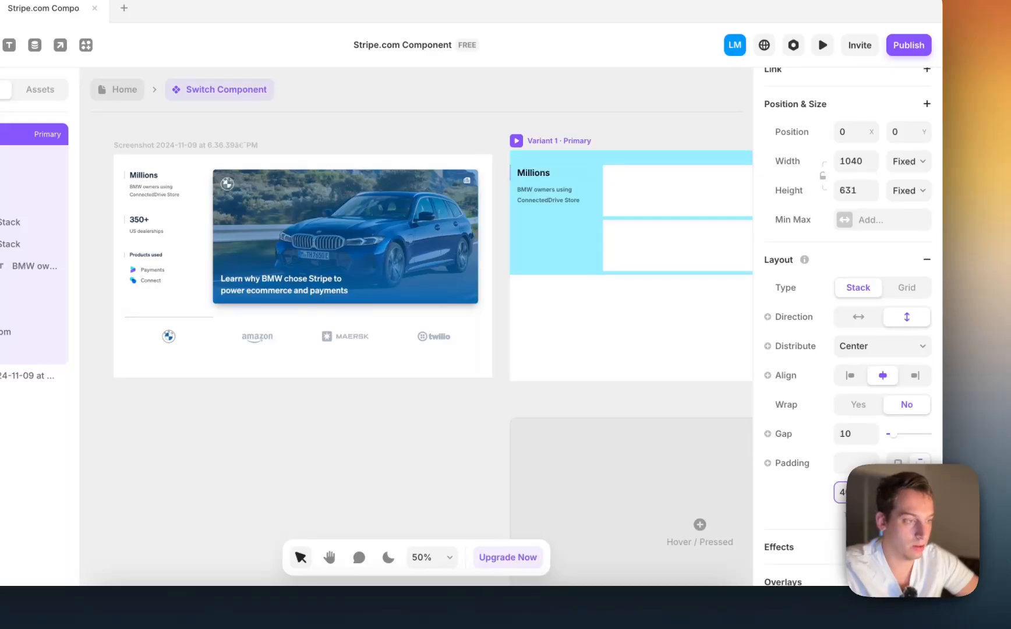
key("shift+Up")
key("shift+Up")
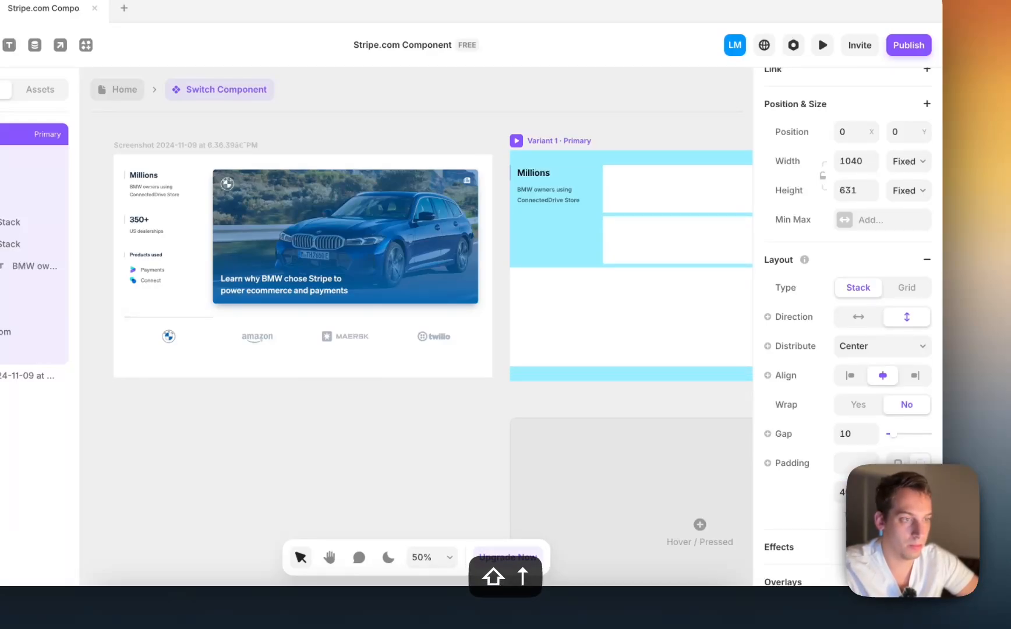
left_click(560, 435)
- Duplicate frame 1 twice so the Left stack holds three copies of the Millions block
scroll(557, 428, "left", 3)
scroll(524, 350, "left", 3)
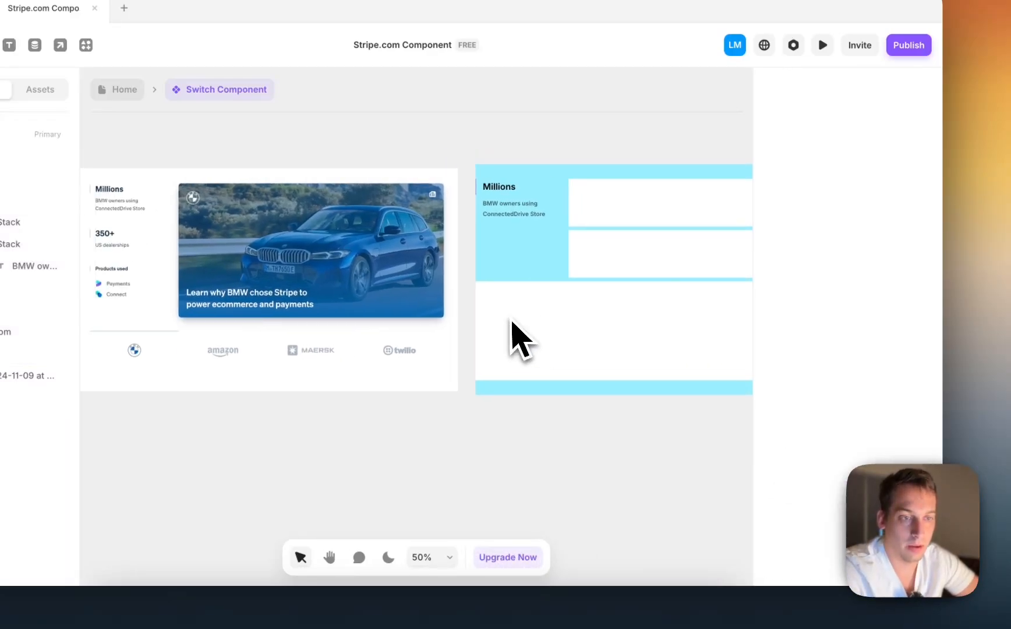
left_click(618, 238)
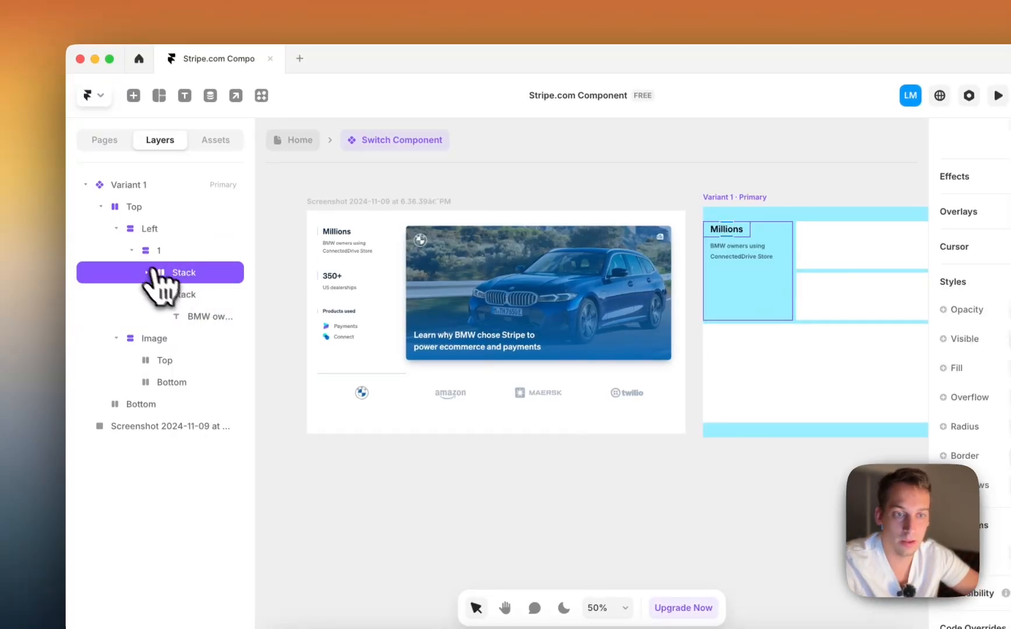
left_click(133, 250)
key("super+d")
key("super+d")
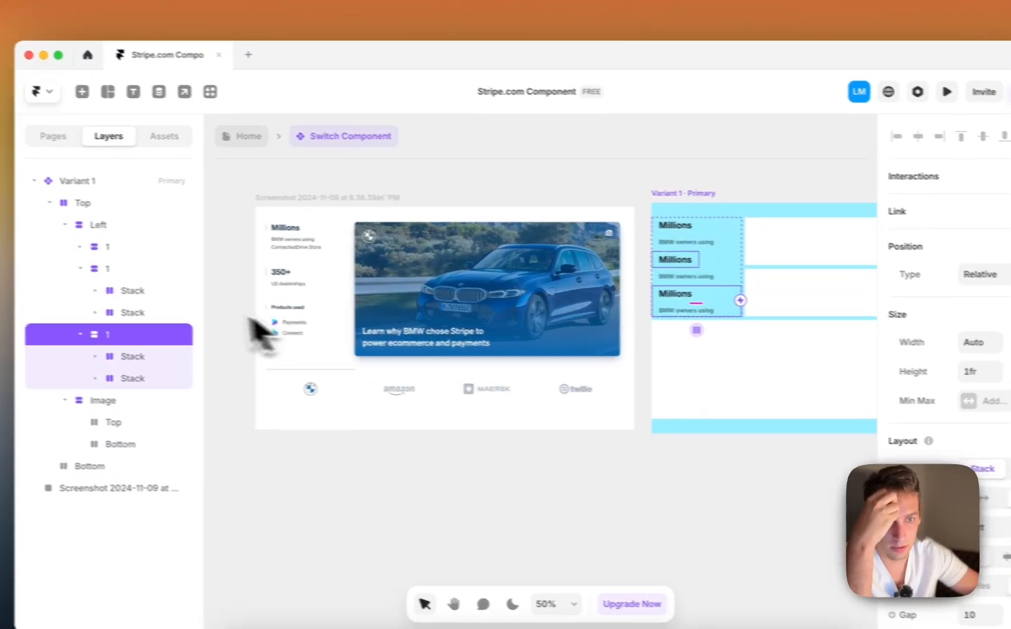
- Set the heights of the Left stack and its parent Top frame to Fit Content
left_click(110, 226)
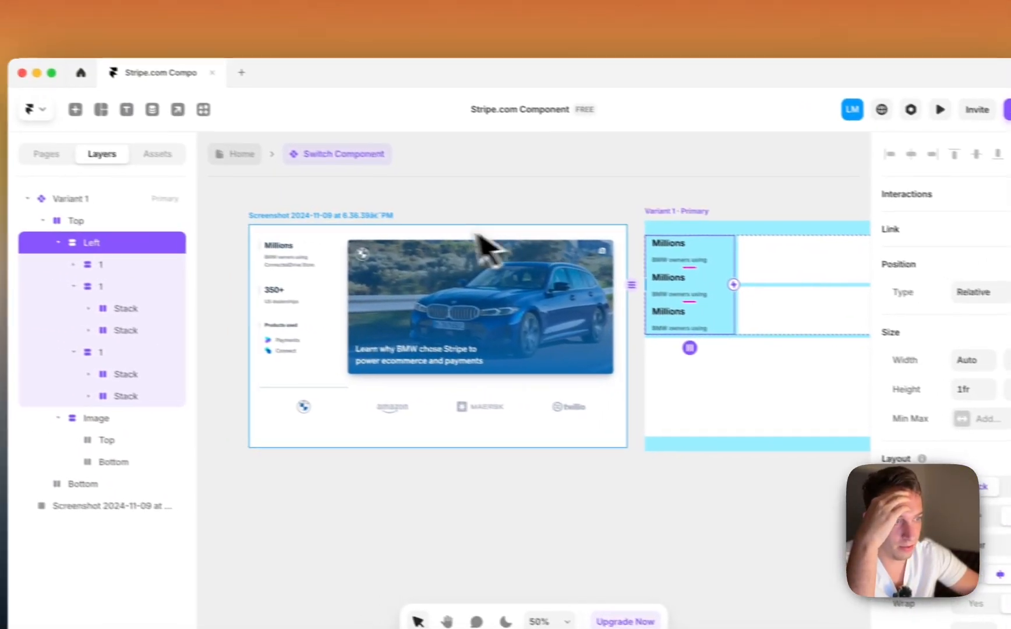
left_click(117, 221)
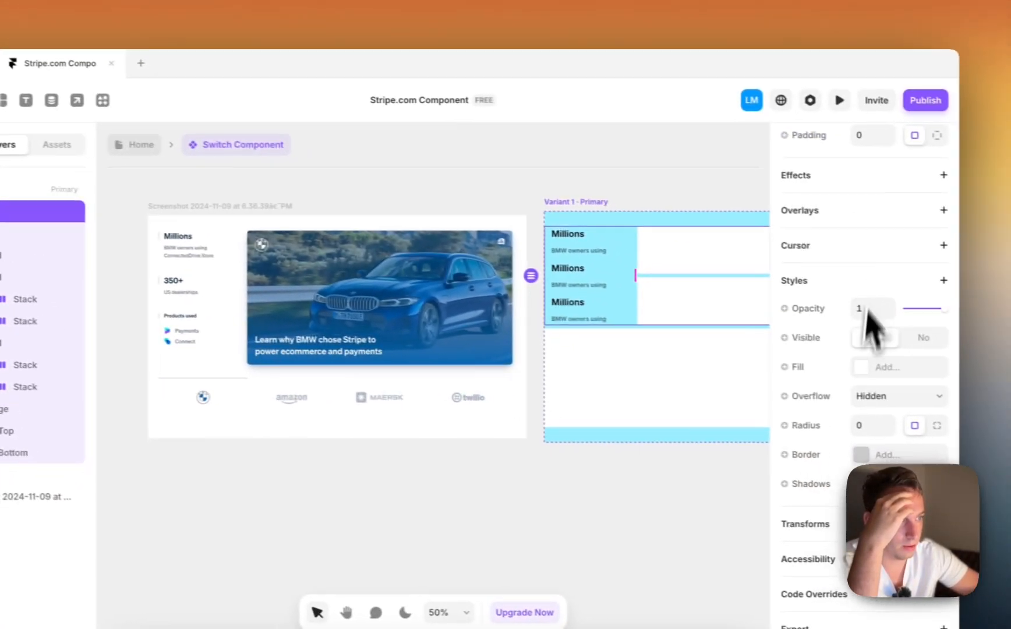
scroll(866, 312, "up", 10)
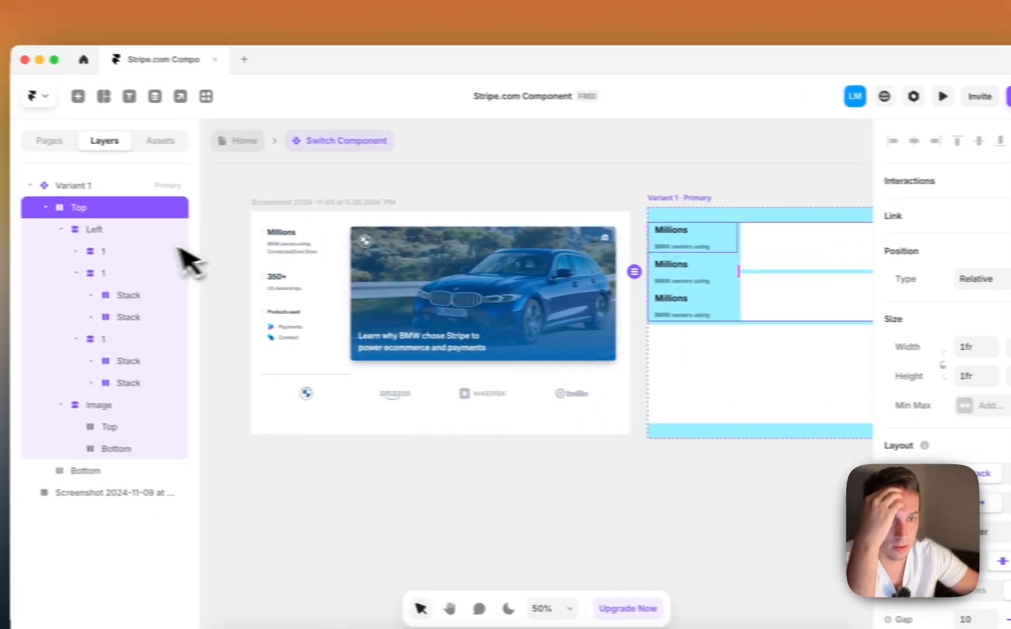
left_click(104, 228)
left_click(908, 379)
left_click(917, 374)
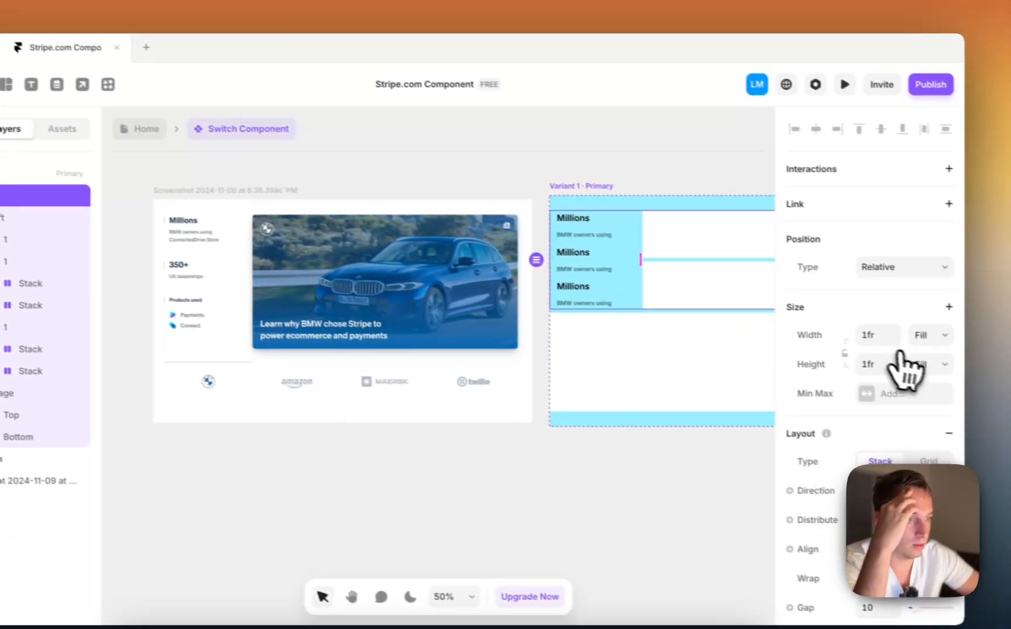
left_click(1000, 374)
left_click(907, 370)
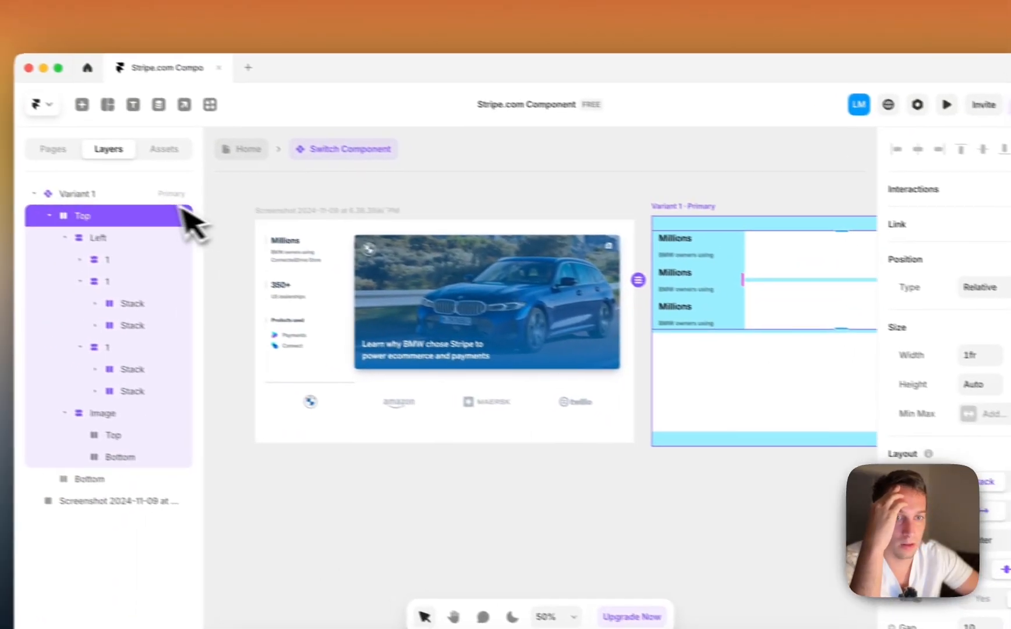
- Set the height of Variant 1 to Fit Content
left_click(181, 200)
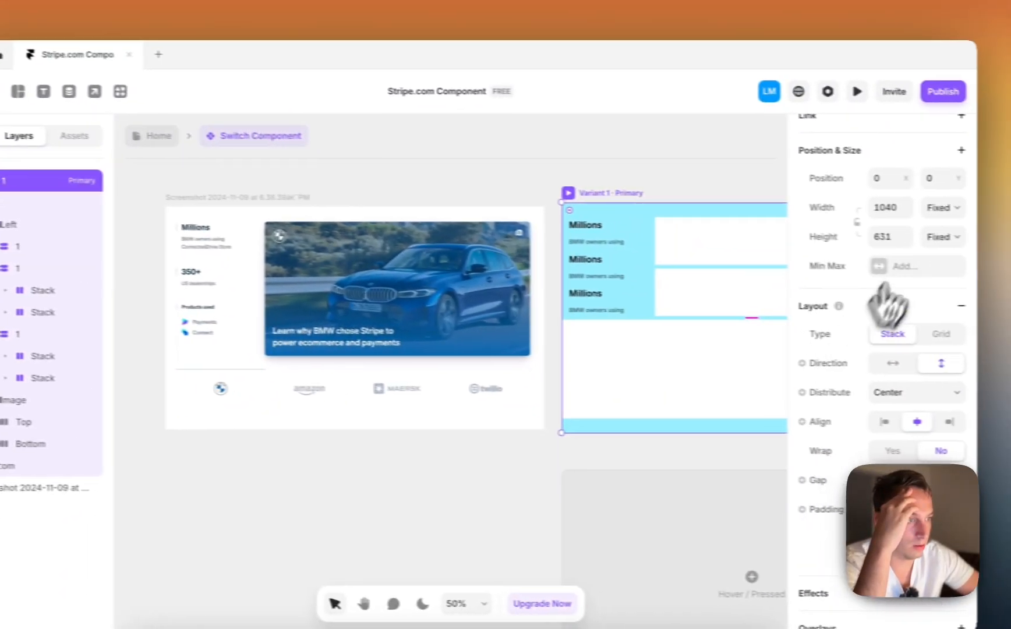
left_click(910, 238)
left_click(906, 288)
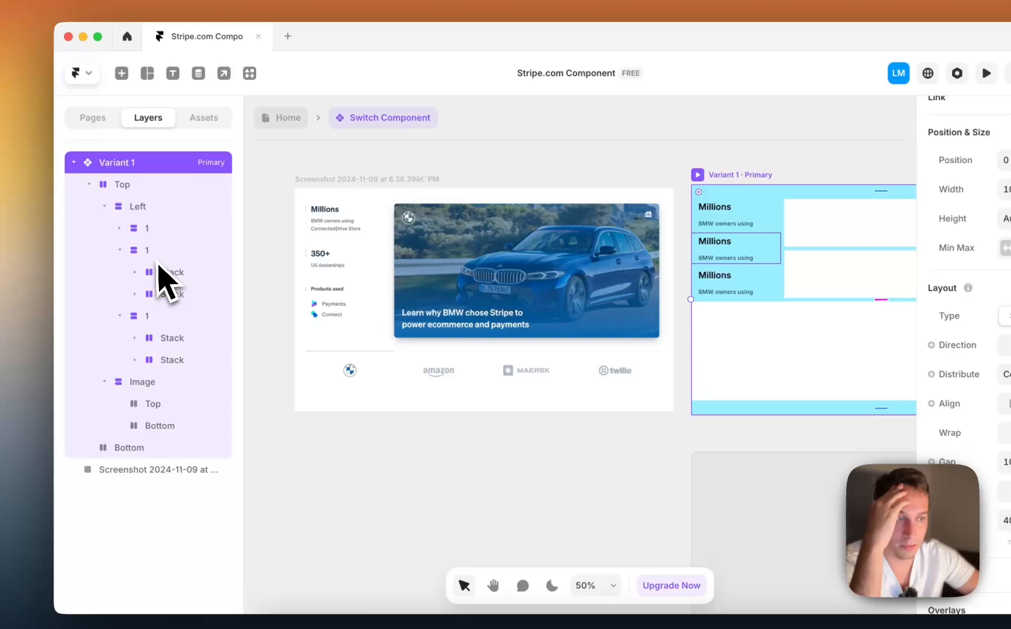
- Try setting the width of the caption stack in the second Millions block to Fill, and undo it
left_click(163, 273)
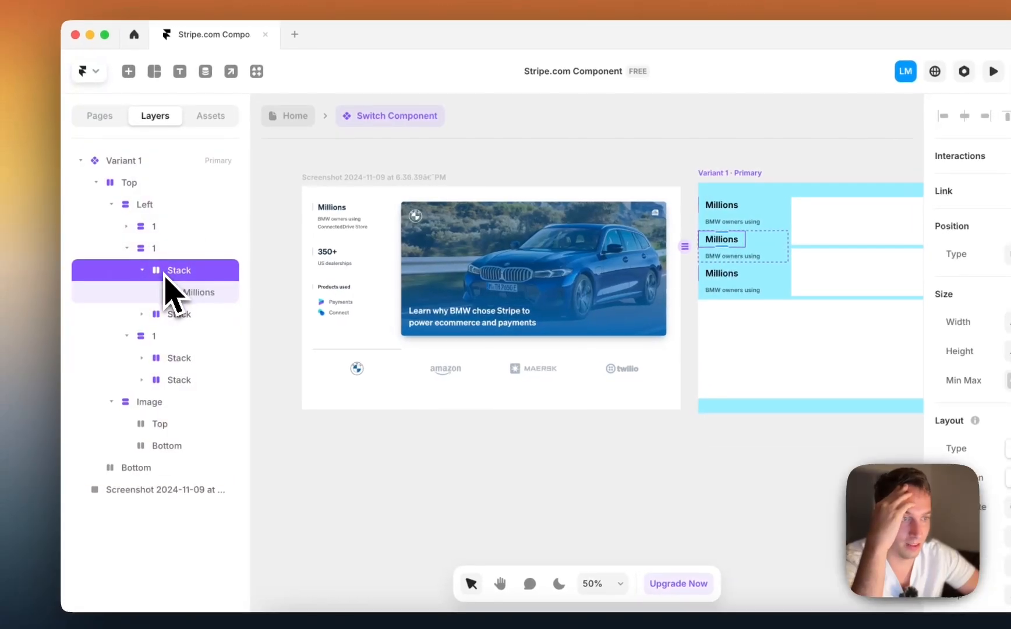
left_click(164, 296)
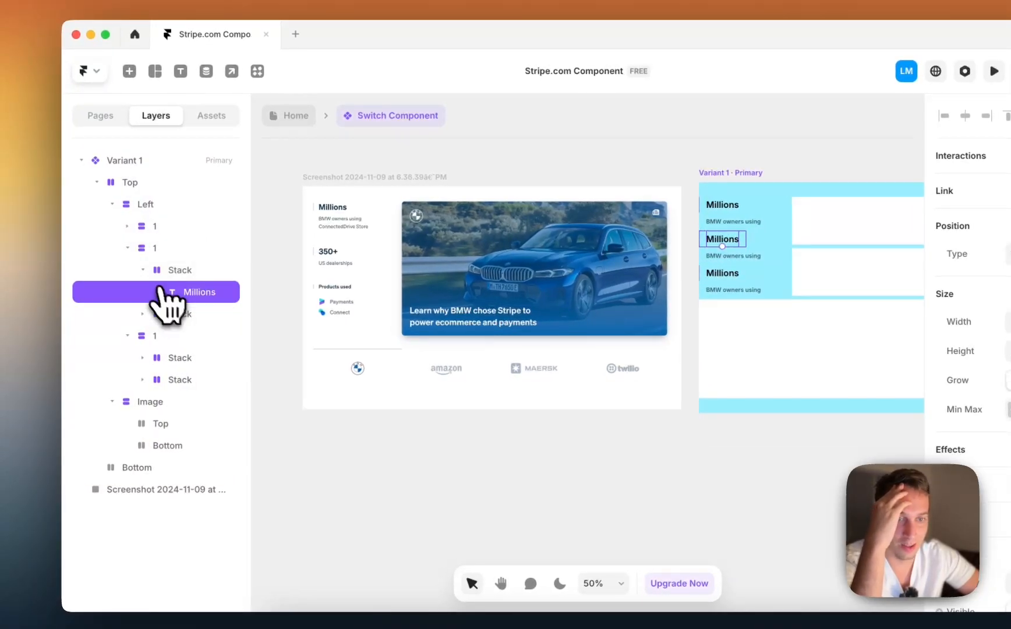
left_click(143, 271)
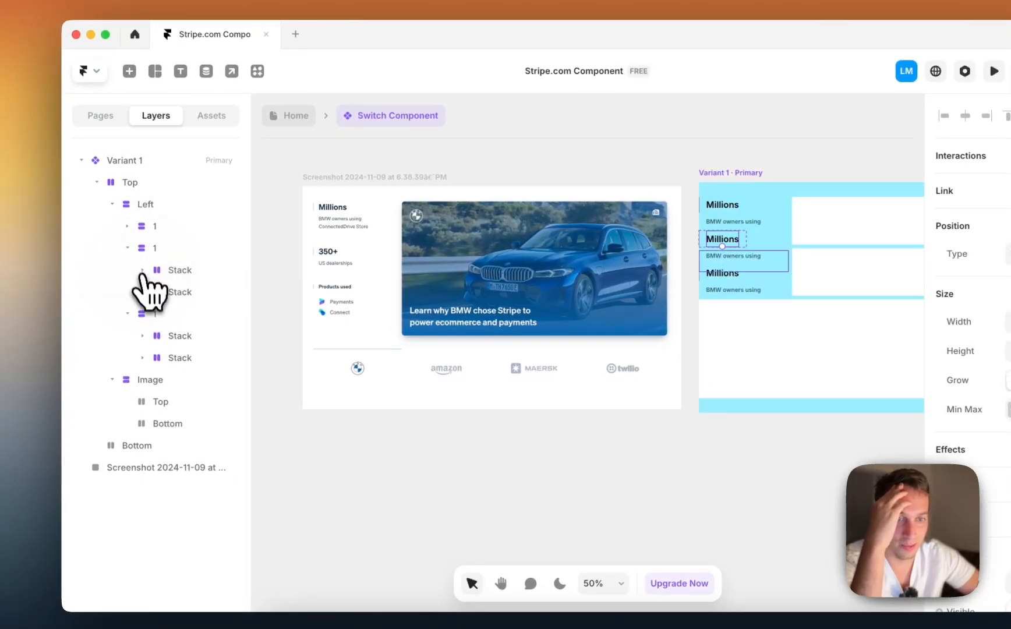
left_click(161, 293)
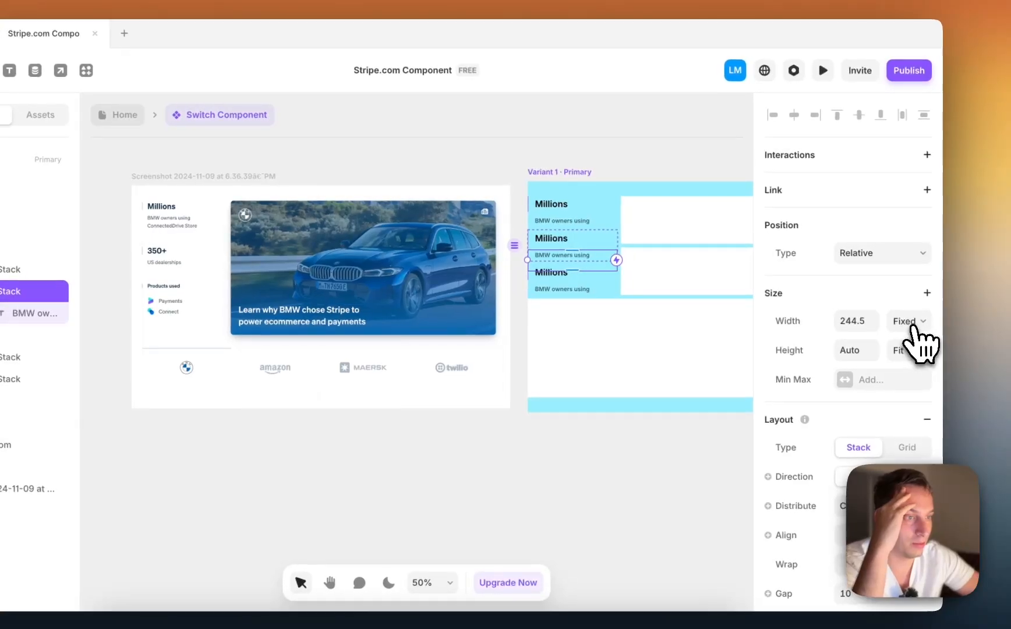
left_click(912, 325)
left_click(897, 352)
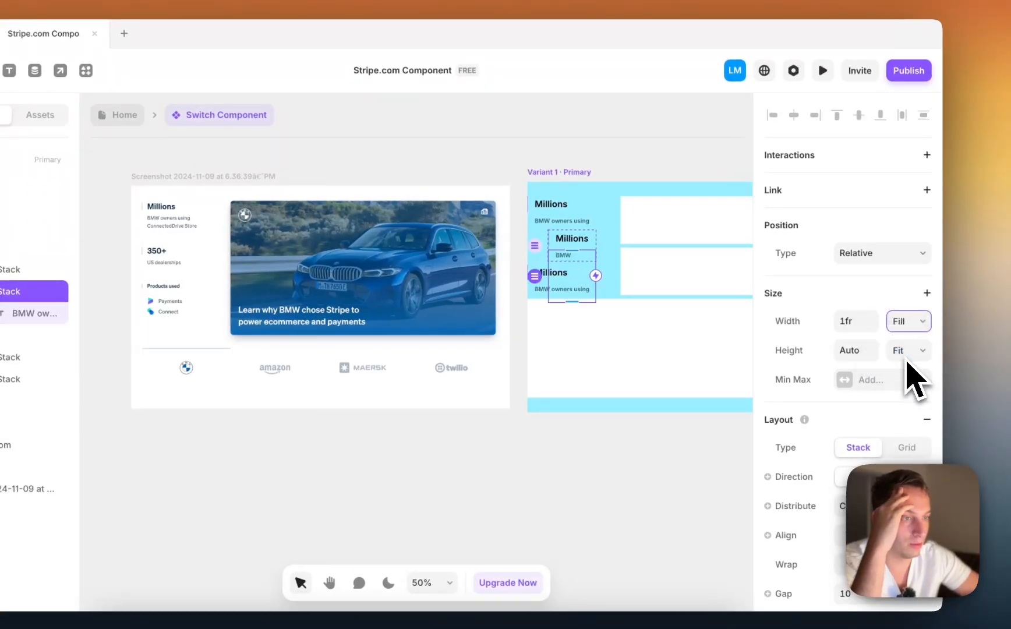
key("super+z")
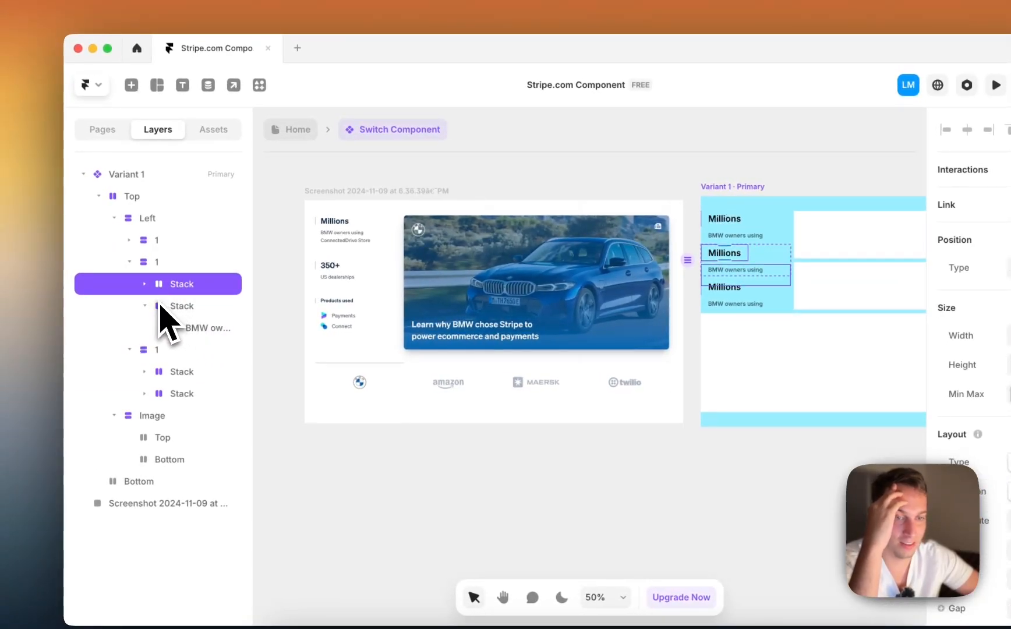
- Try setting the width of the Left stack to Fill, and undo it
left_click(146, 306)
left_click(177, 310)
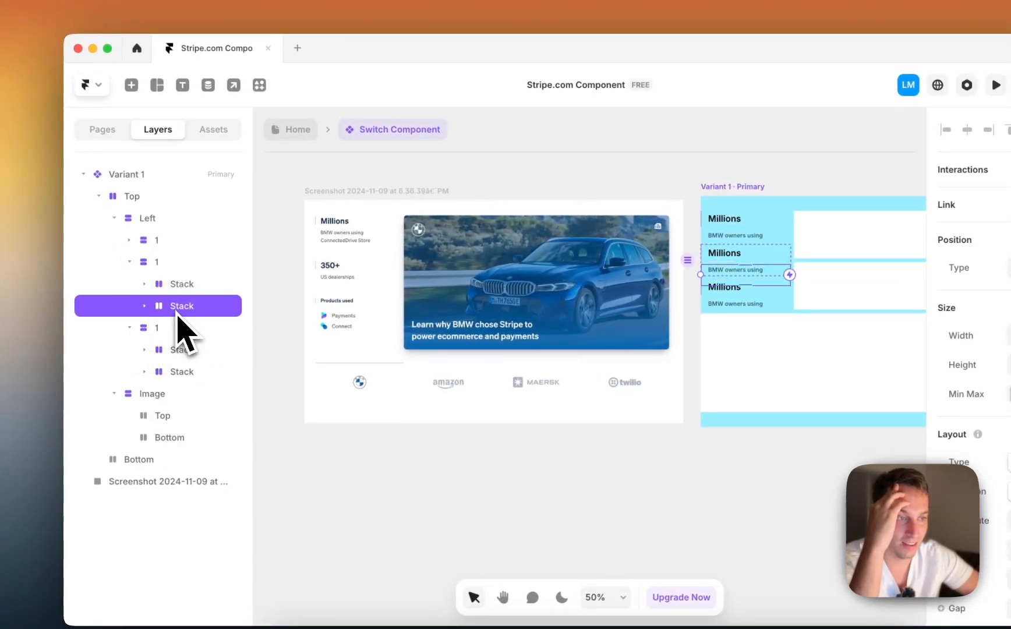
left_click(130, 240)
left_click(188, 284)
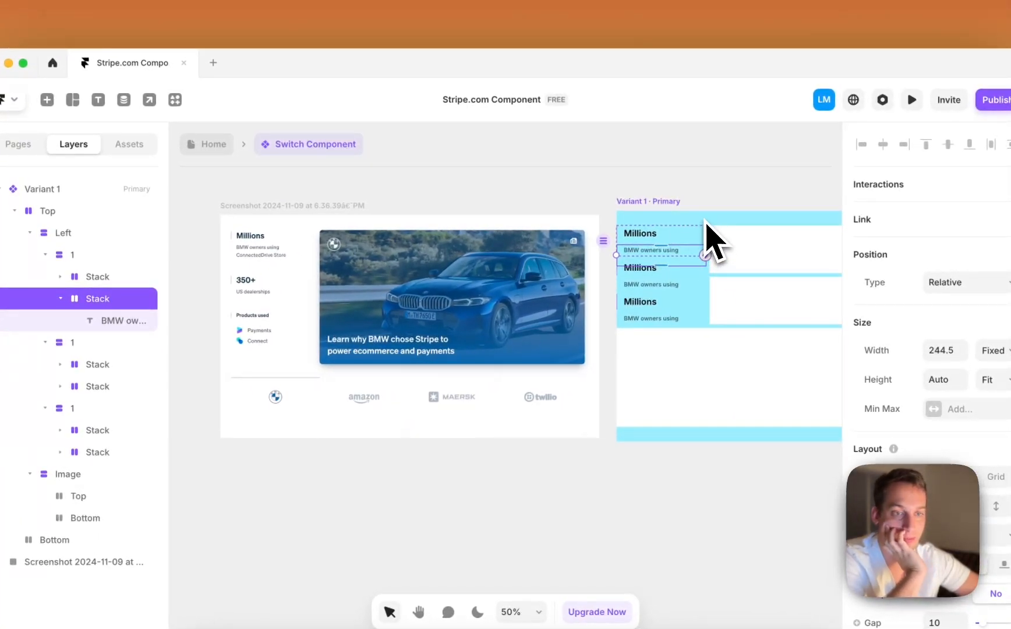
left_click(72, 257)
left_click(65, 236)
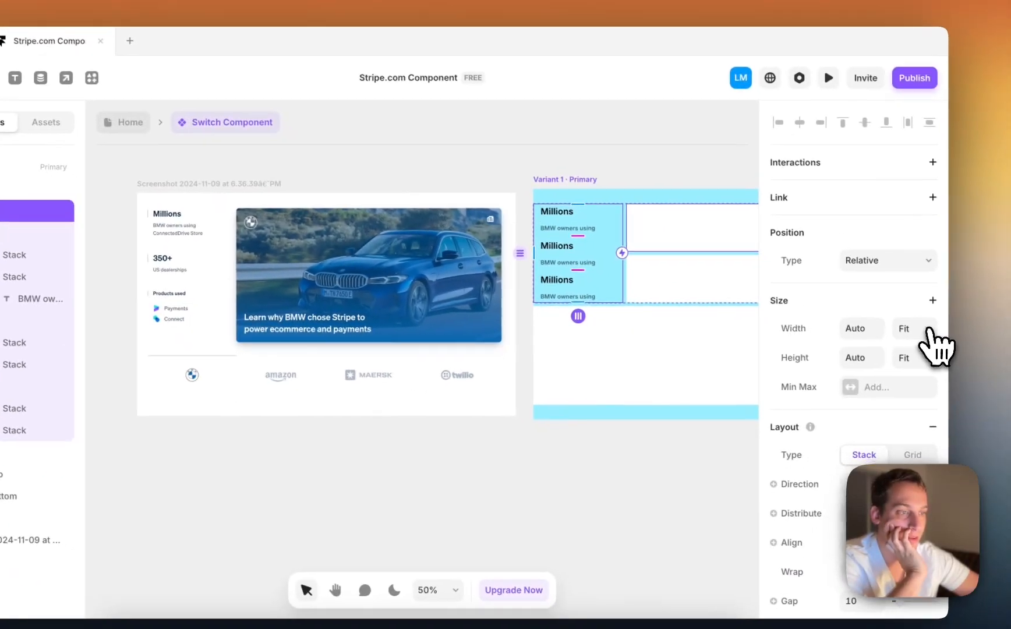
left_click(913, 326)
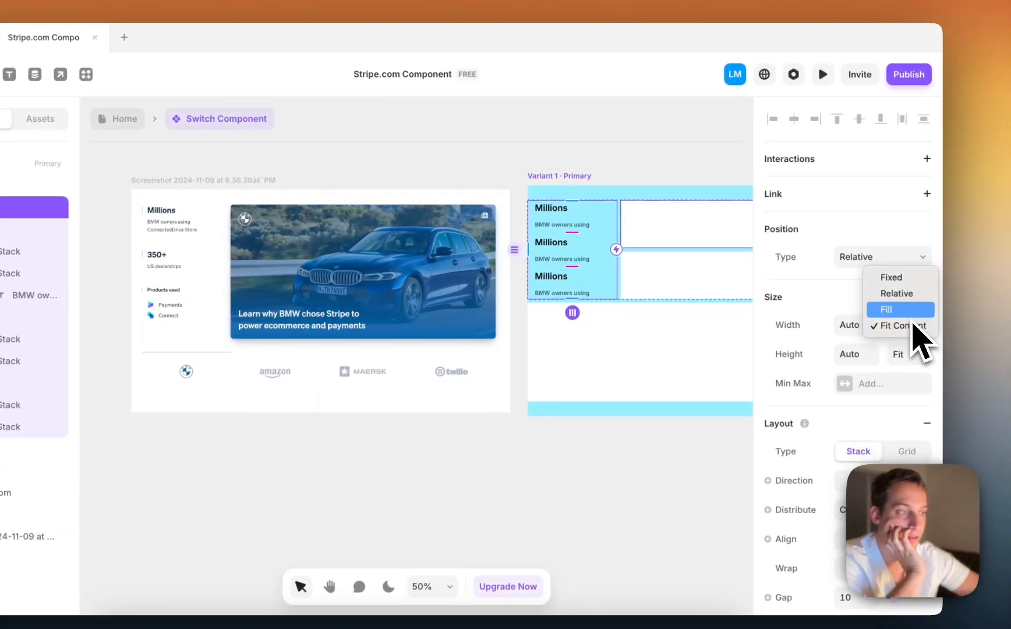
left_click(899, 309)
left_click(912, 329)
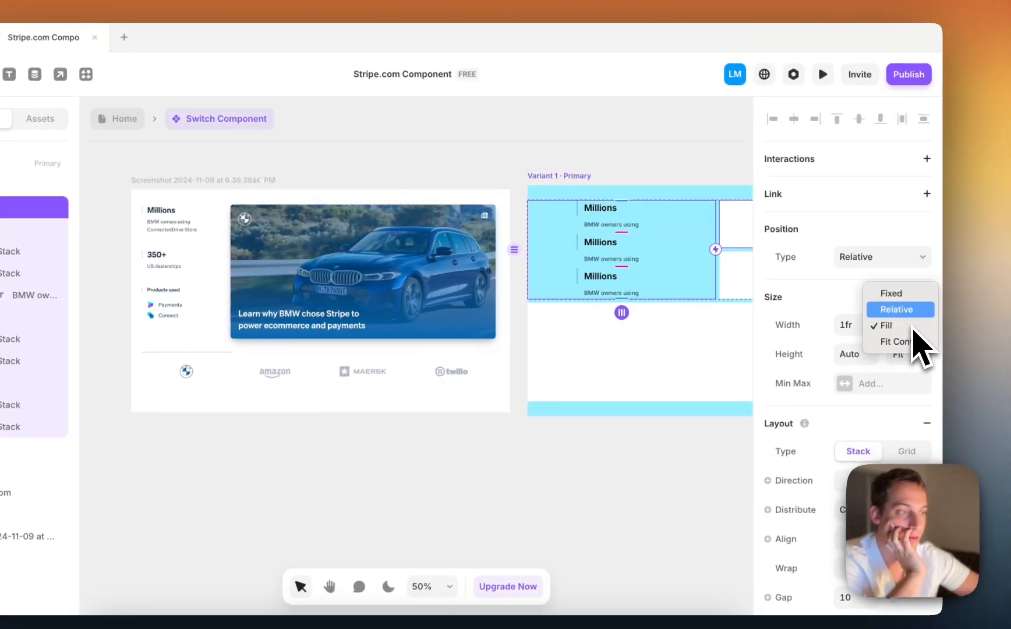
left_click(912, 298)
key("super+z")
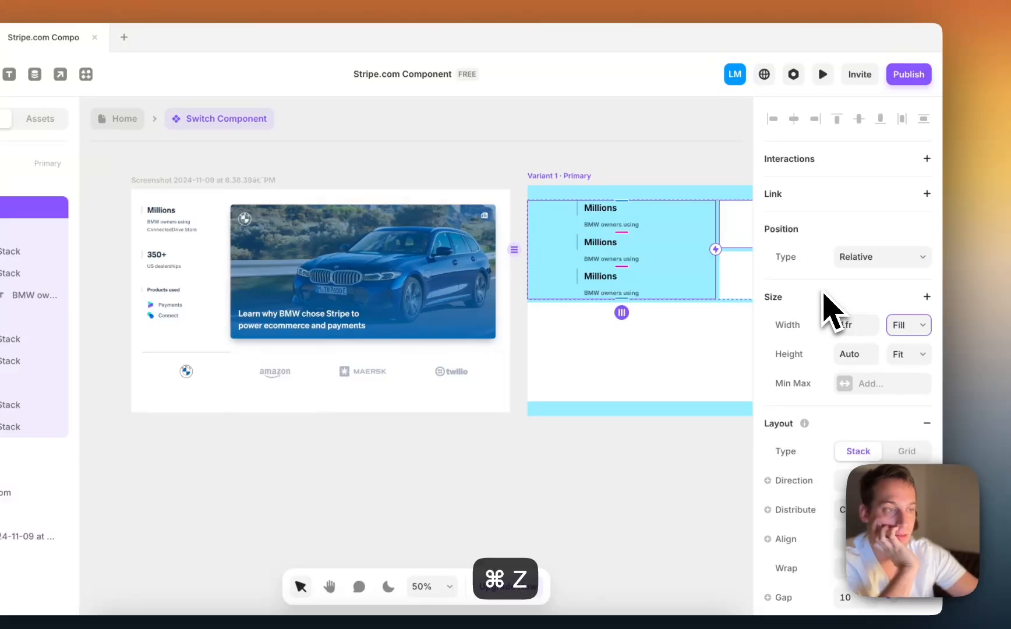
- Switch the Left stack's width to Fixed, trying 150 and settling on 250
left_click(912, 325)
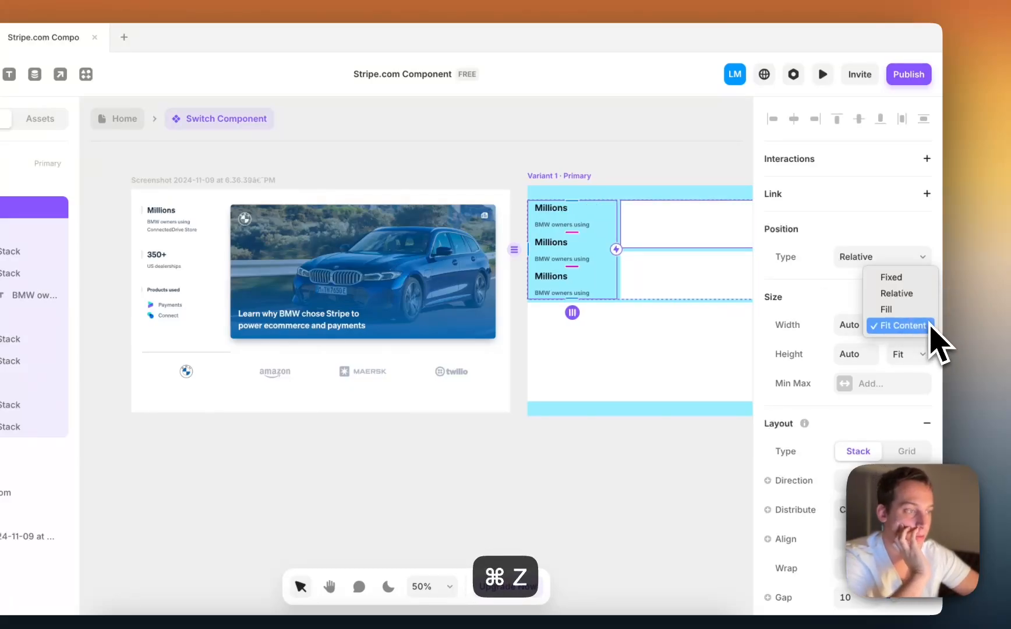
left_click(897, 282)
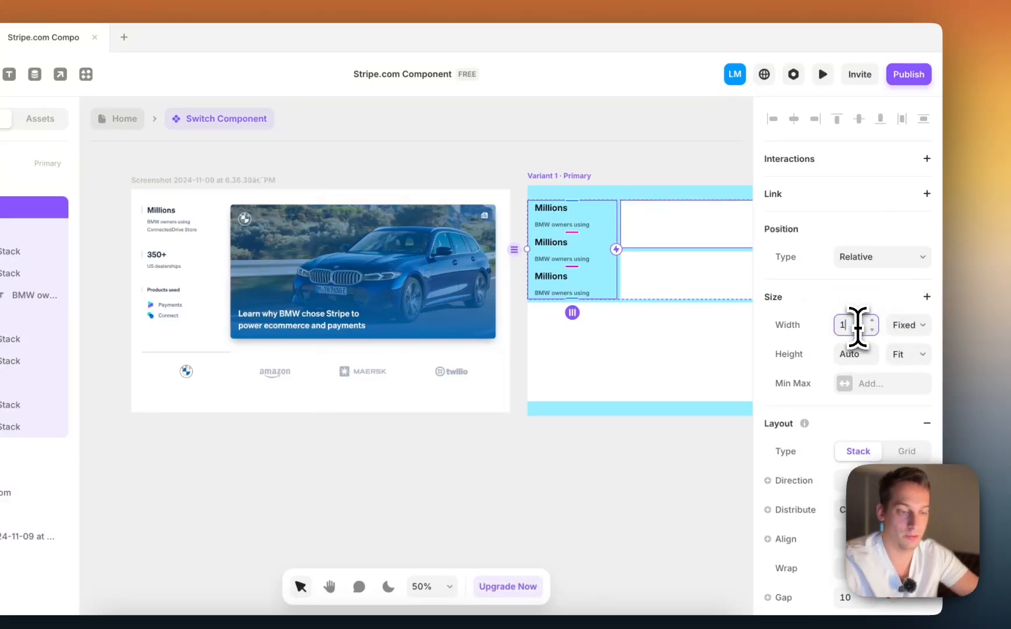
left_click(857, 326)
type("150")
key("Return")
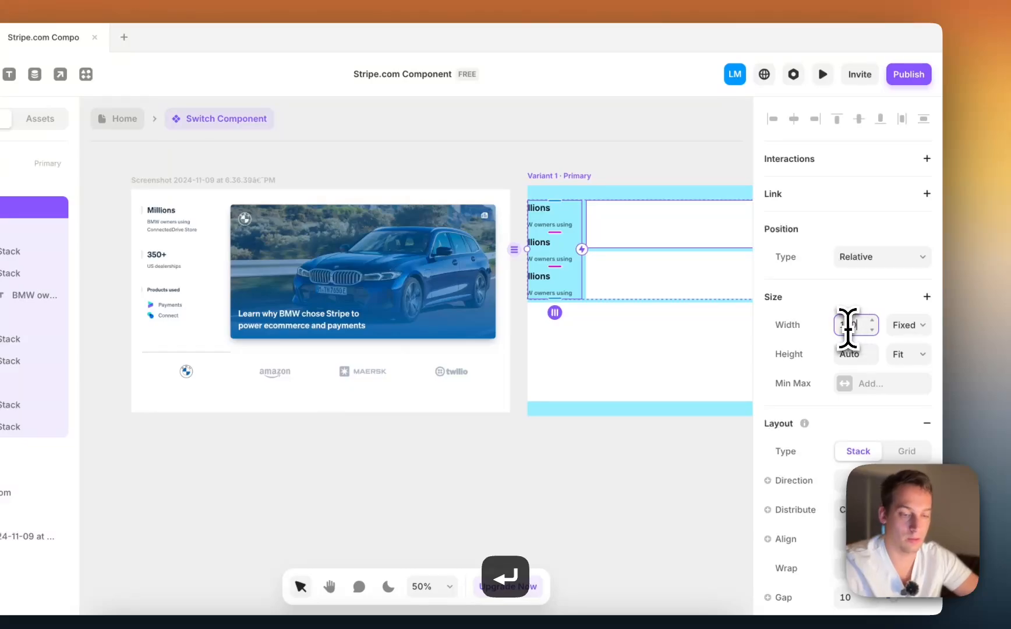
type("250")
key("Return")
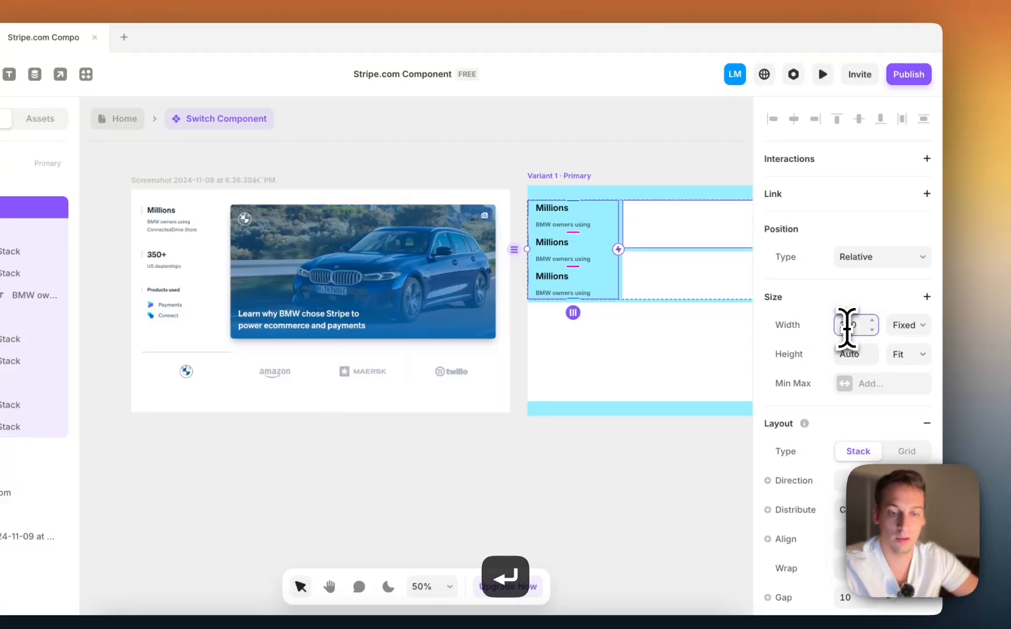
- Fine-tune the Left stack's fixed width in steps of 10 to reach 280
key("shift+Up")
key("shift+Up")
key("shift+Up")
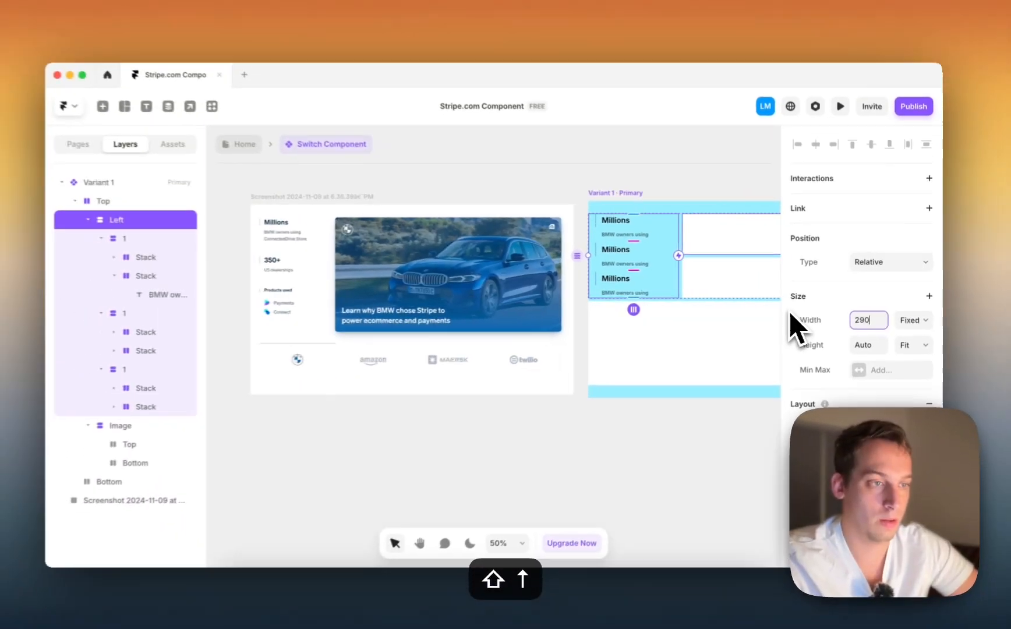
key("shift+Down")
key("shift+Down")
key("shift+Down")
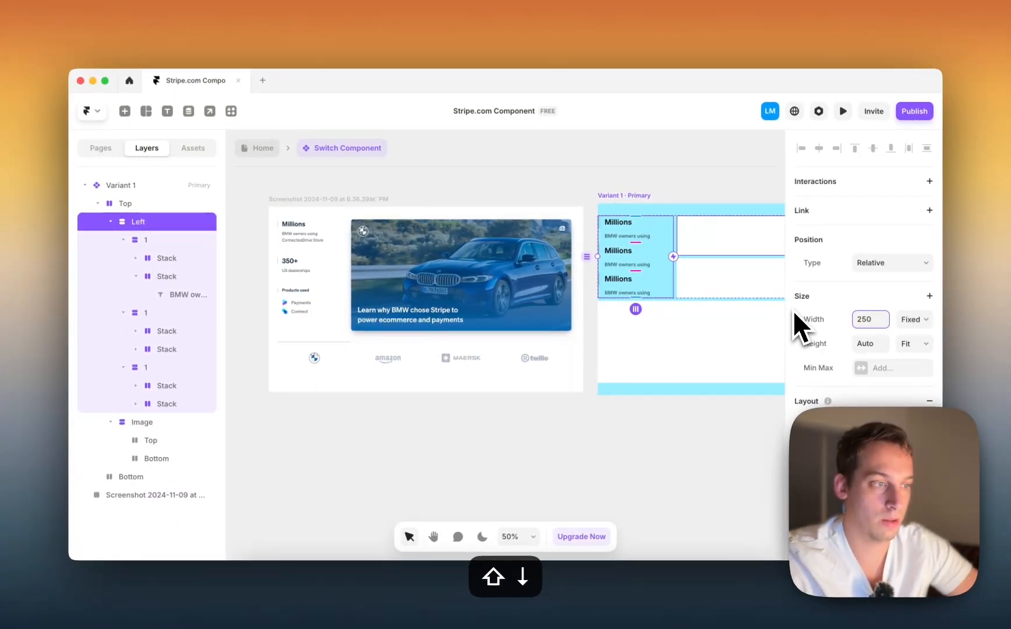
key("super+z")
key("super+z")
key("super+z")
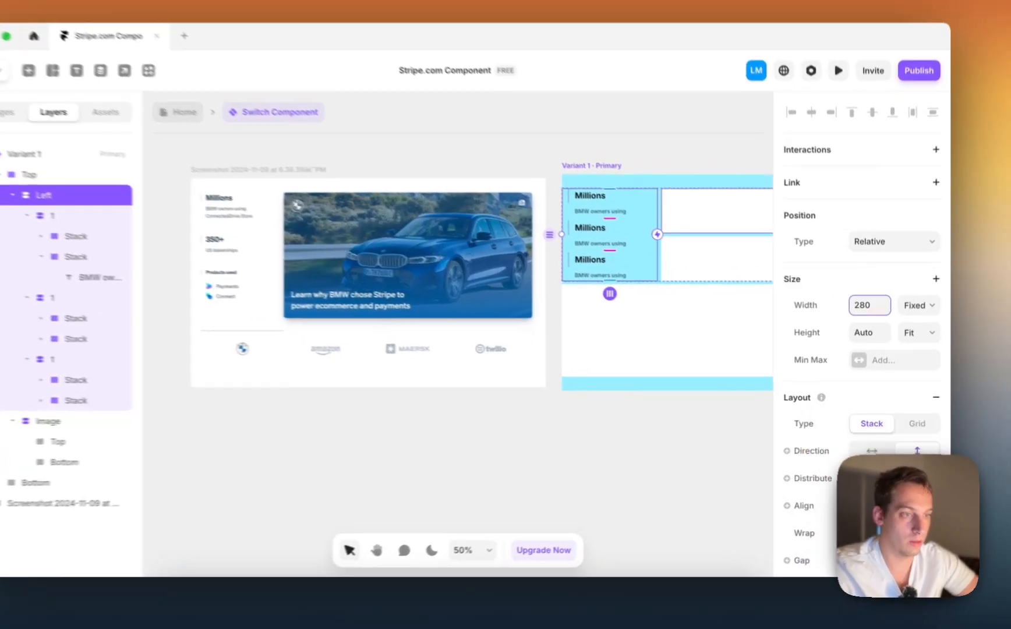
- Align the contents of the Left stack to its left side
left_click(812, 496)
left_click(863, 510)
left_click(864, 510)
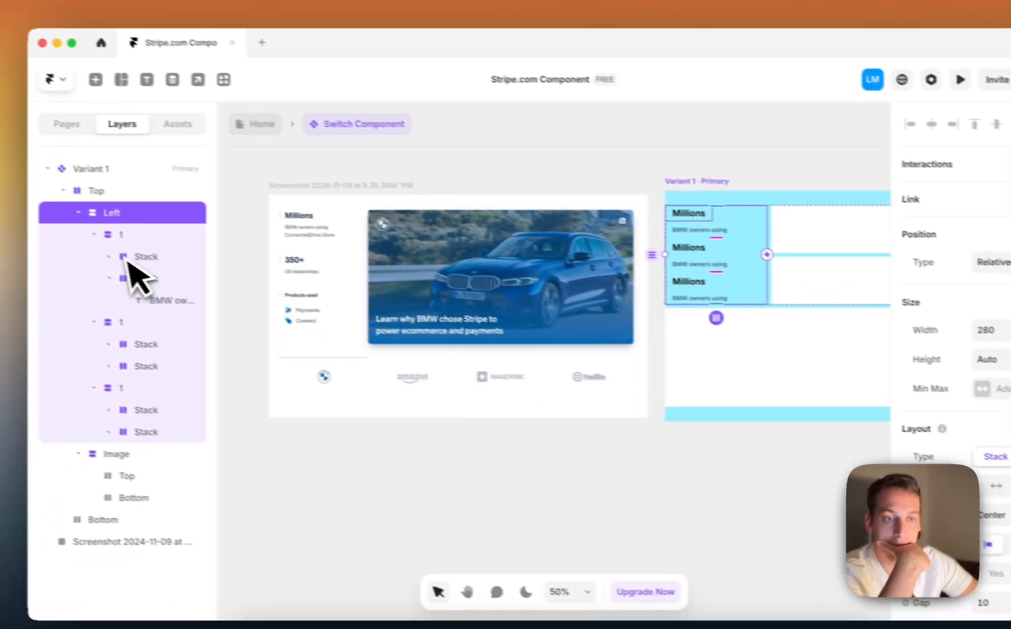
- Set the width of the caption stack in the first Millions block to Fill
left_click(163, 286)
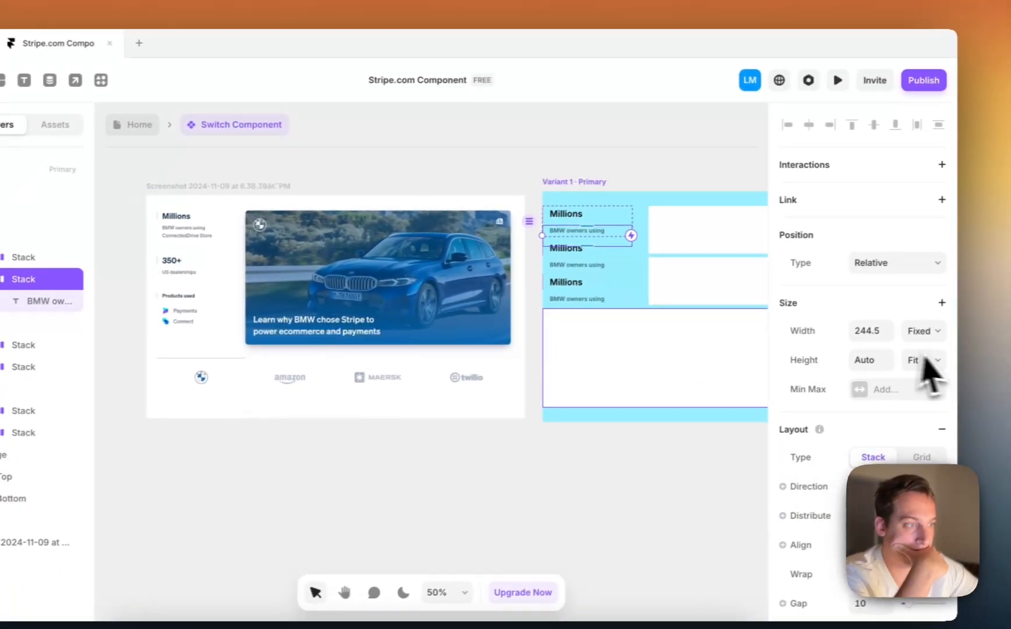
left_click(956, 338)
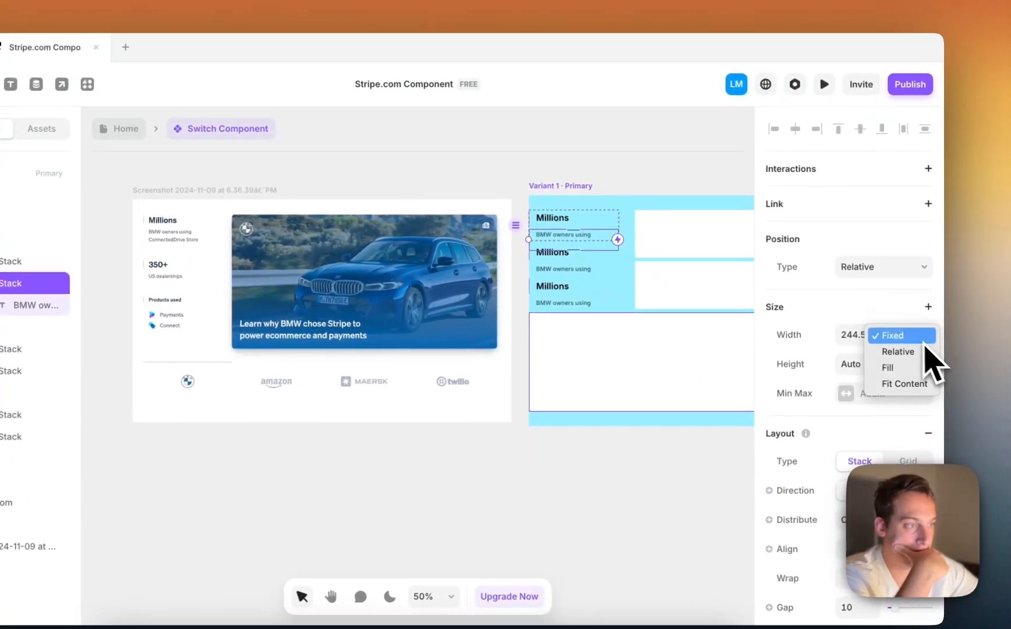
left_click(888, 369)
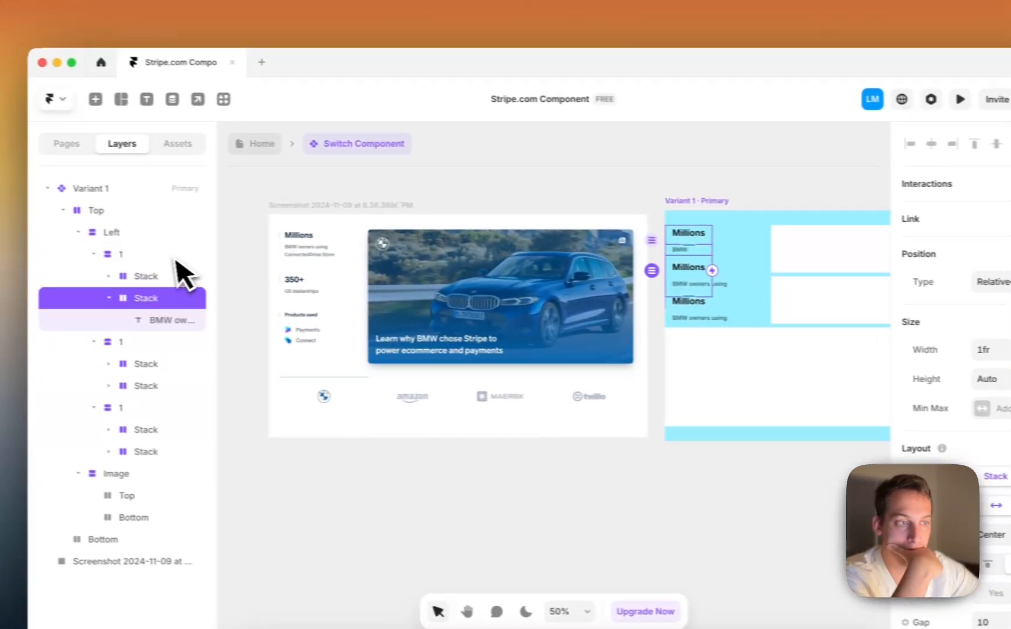
- Set the first Millions block, frame 1, to Fill width and Fit Content height
left_click(39, 241)
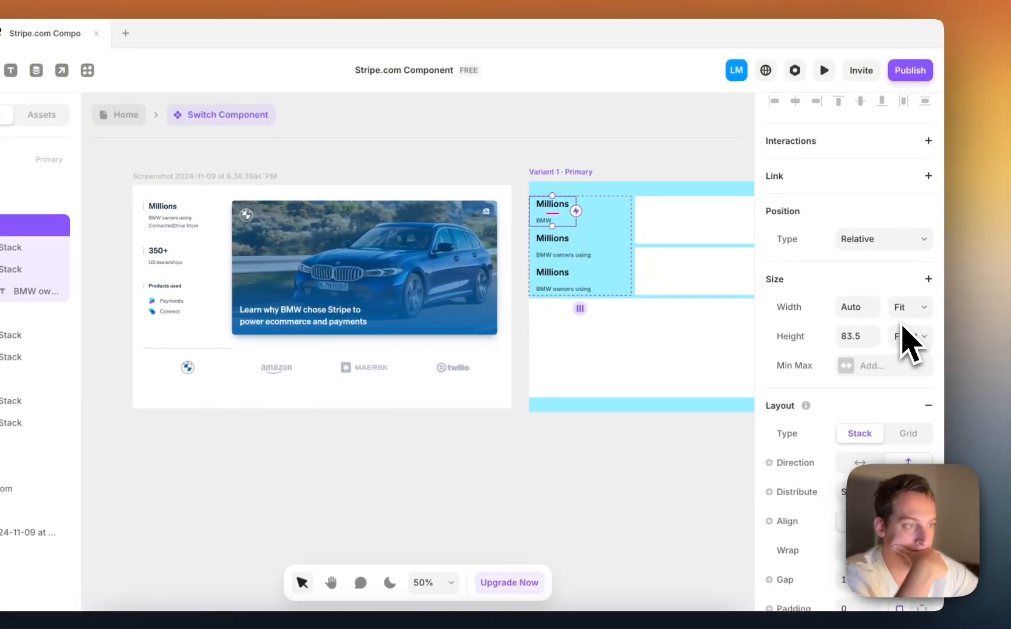
left_click(917, 321)
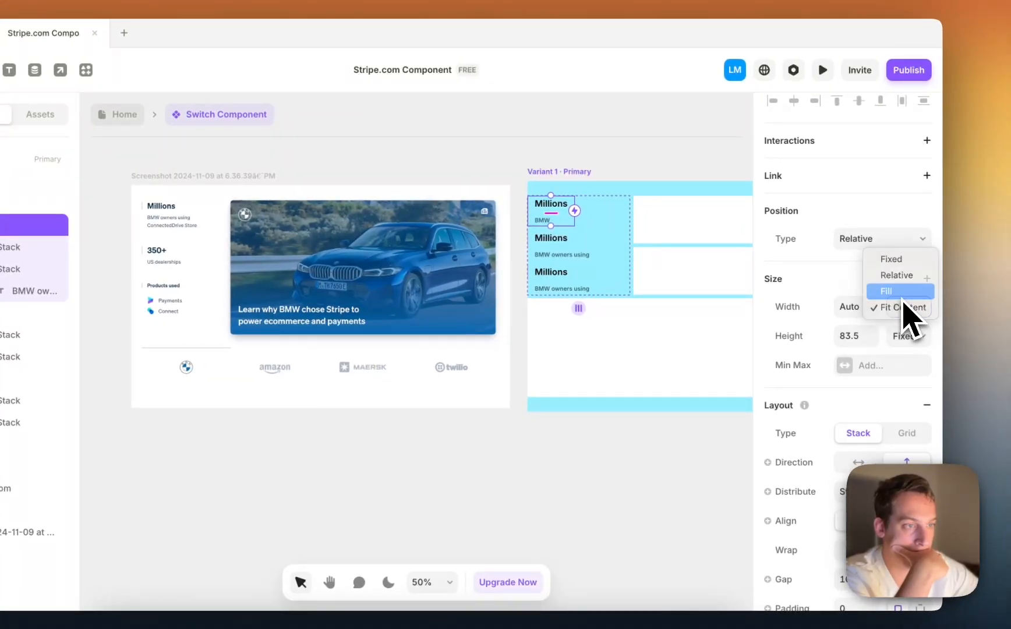
left_click(901, 294)
left_click(906, 336)
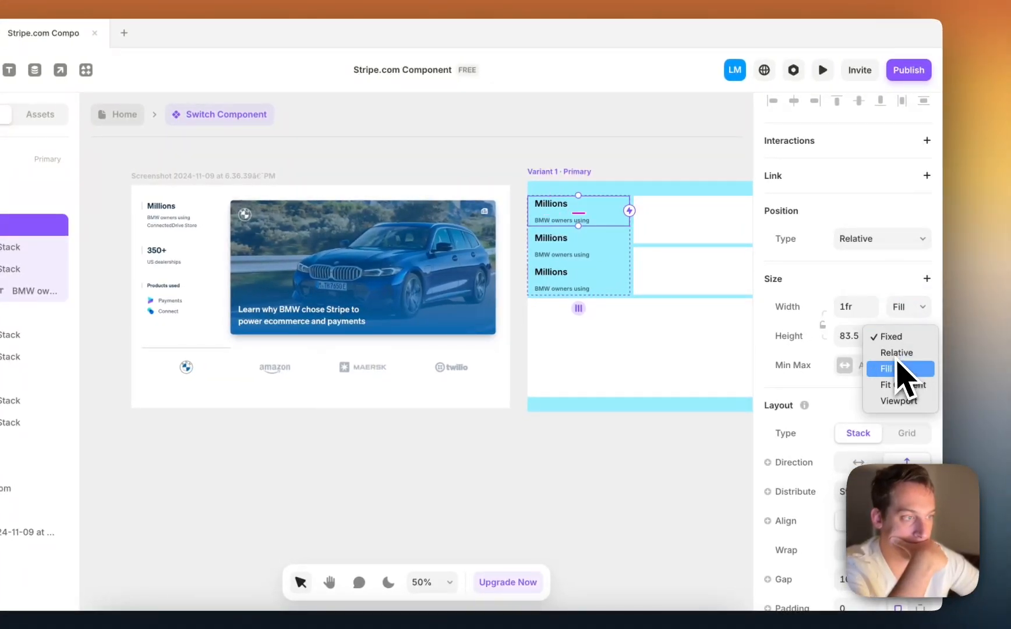
left_click(900, 385)
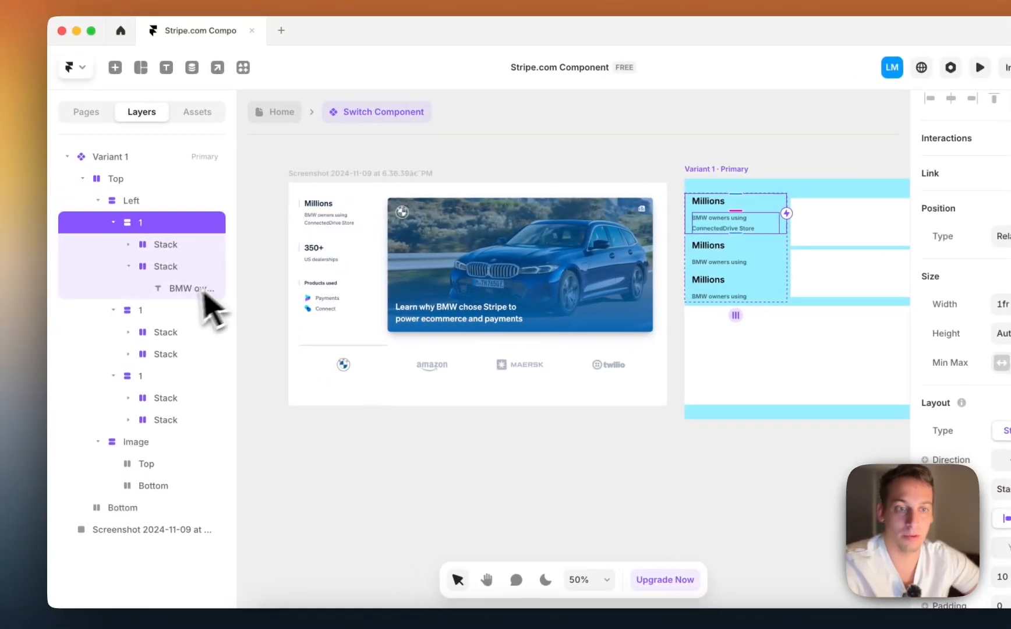
- Delete the two outdated copies of the Millions block from the Left stack
left_click(17, 313)
key("BackSpace")
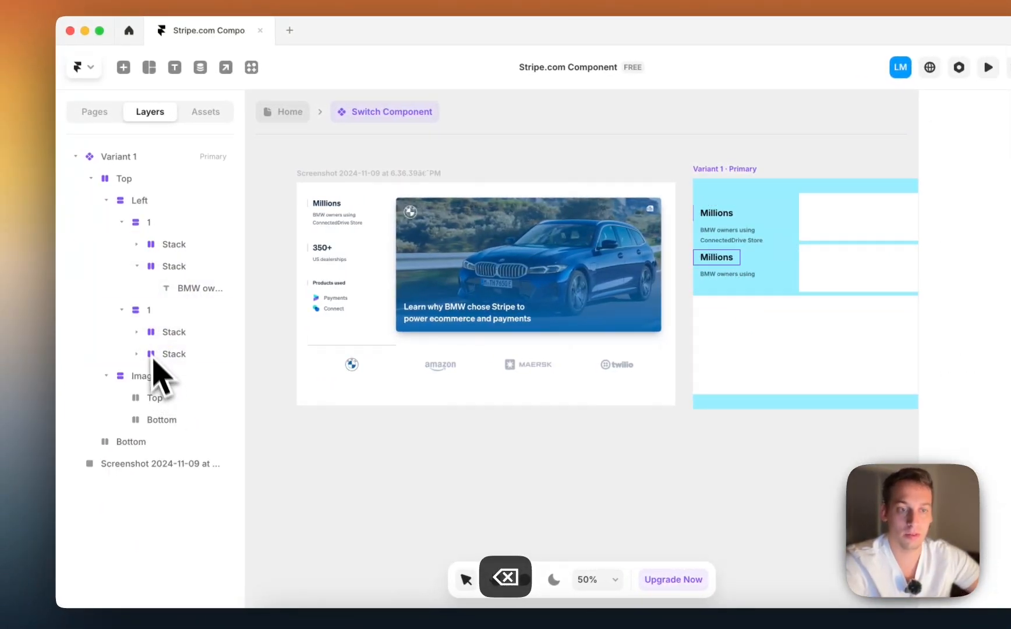
left_click(155, 311)
key("BackSpace")
- Duplicate the resized Millions block, frame 1, twice inside the Left stack
left_click(163, 223)
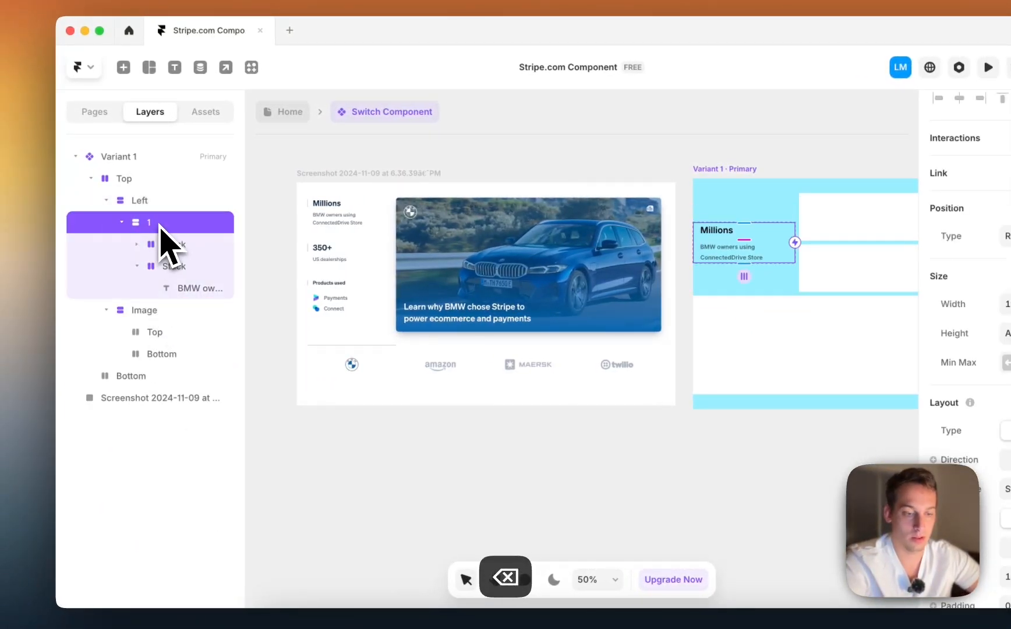
key("super+d")
key("super+d")
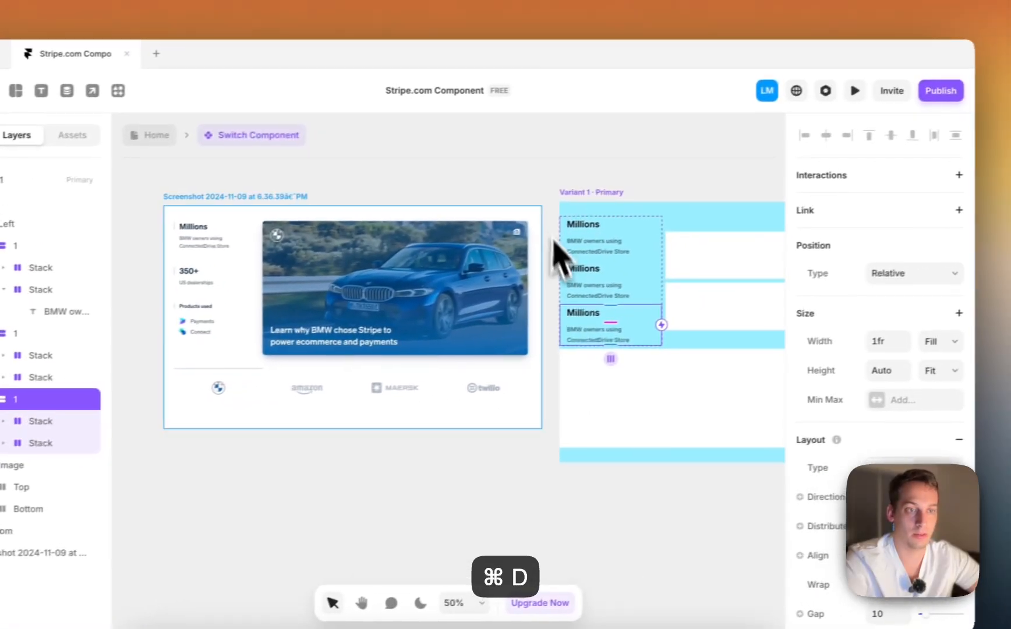
- Set the height of the Image stack beside the Left column to Fill
left_click(634, 161)
scroll(634, 161, "right", 3)
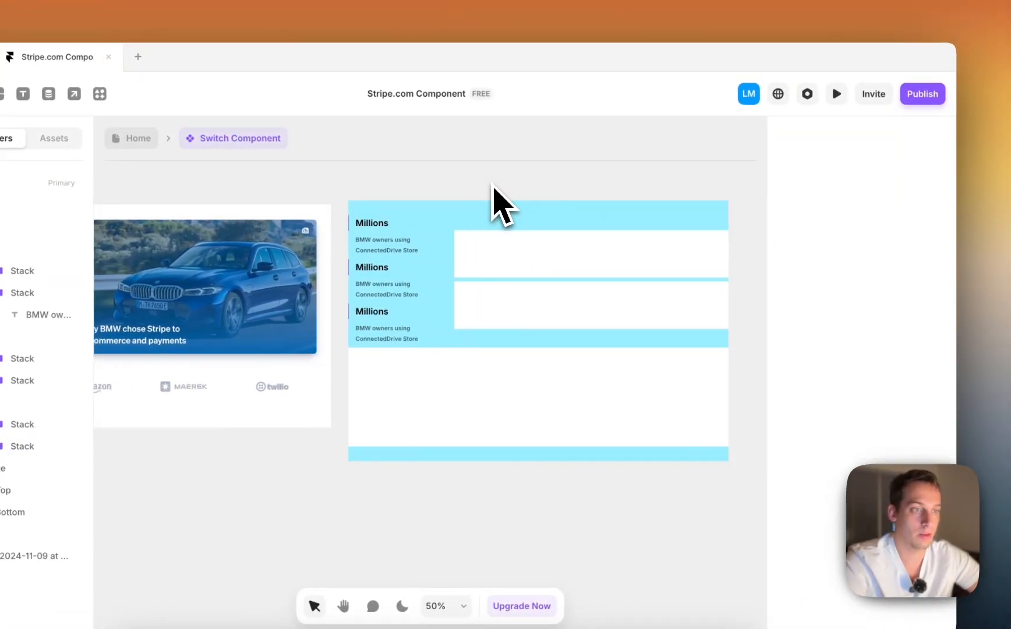
left_click(486, 239)
left_click(494, 281)
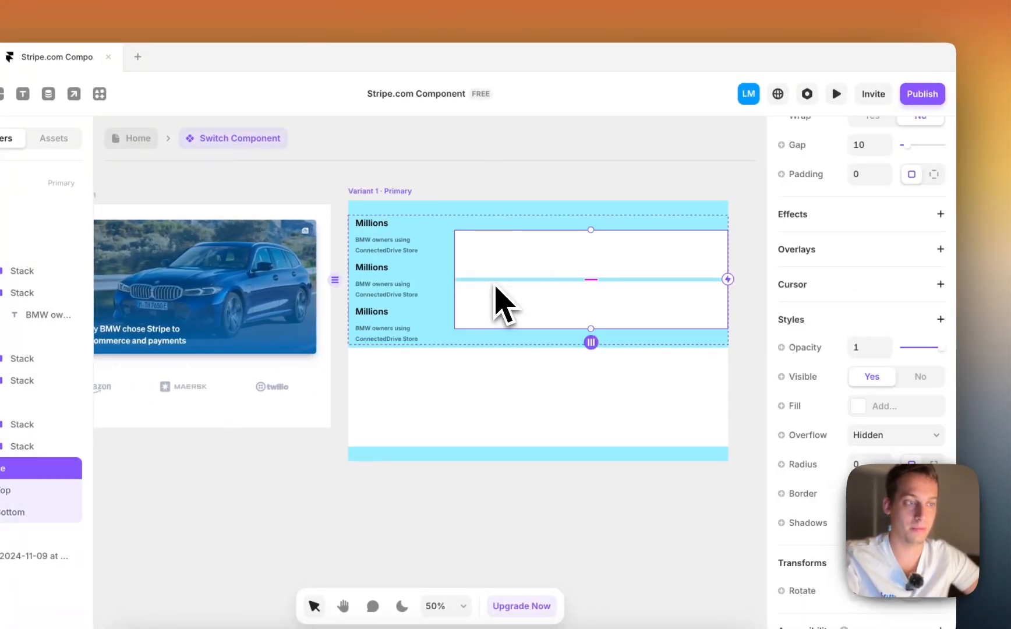
scroll(839, 316, "up", 5)
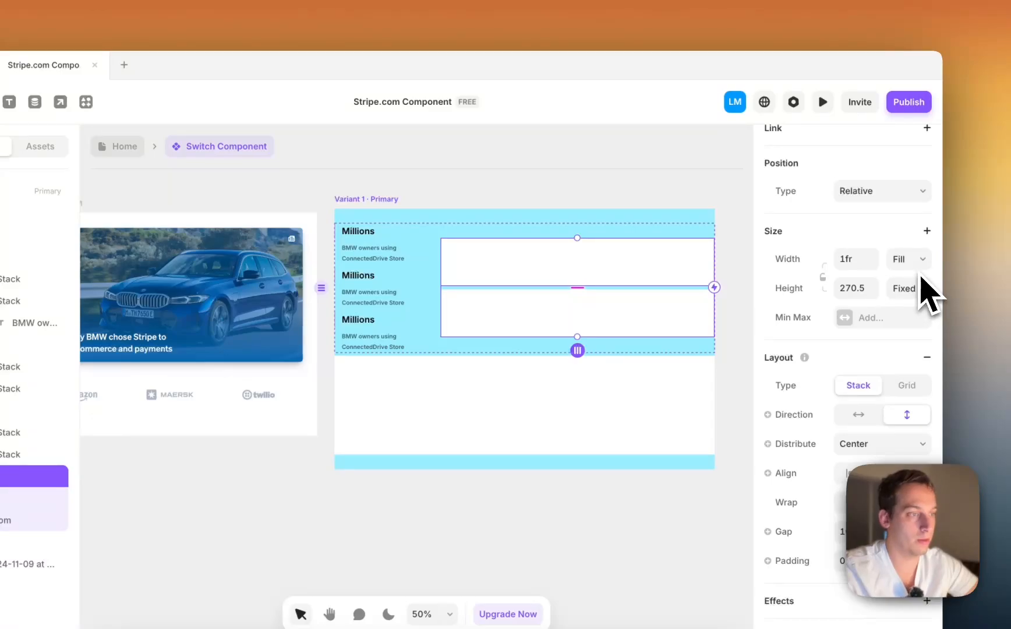
left_click(908, 287)
left_click(912, 321)
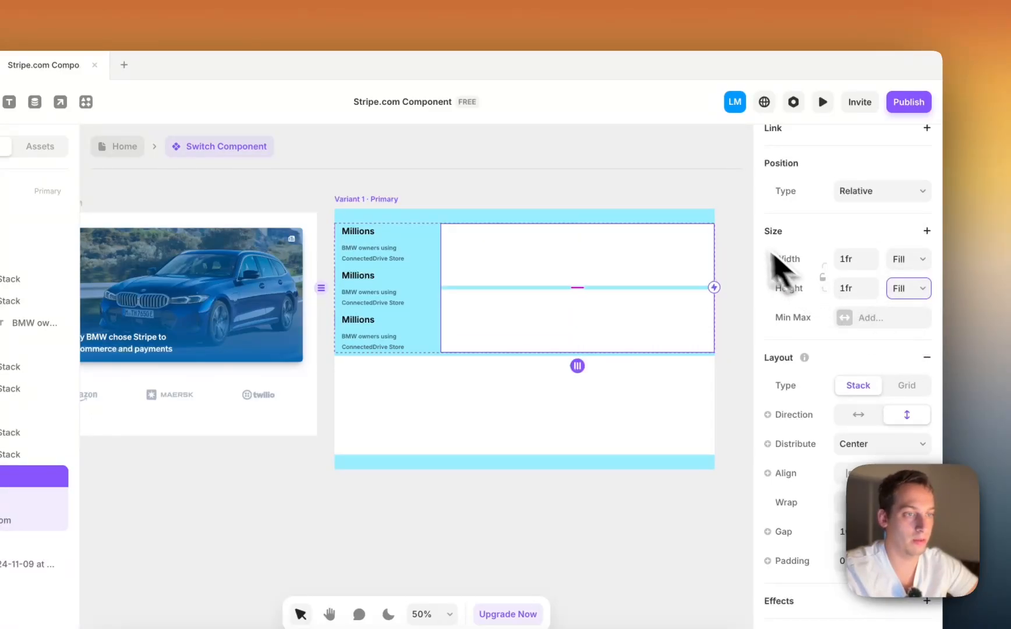
scroll(672, 203, "left", 5)
scroll(653, 190, "down", 3)
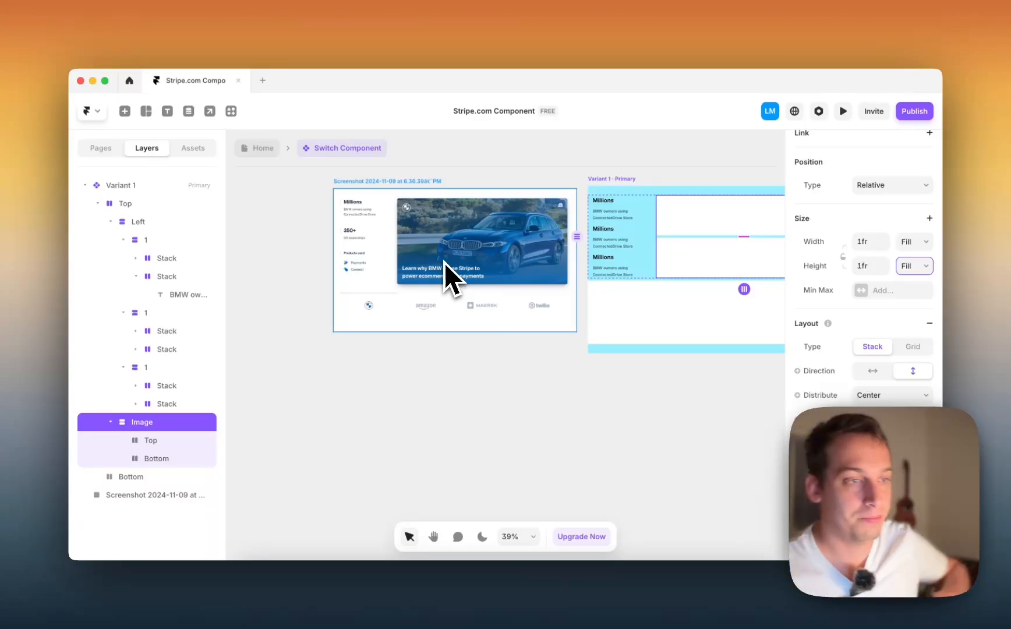
- Increase the gap between the three blocks in the Left stack to 40
left_click(625, 236)
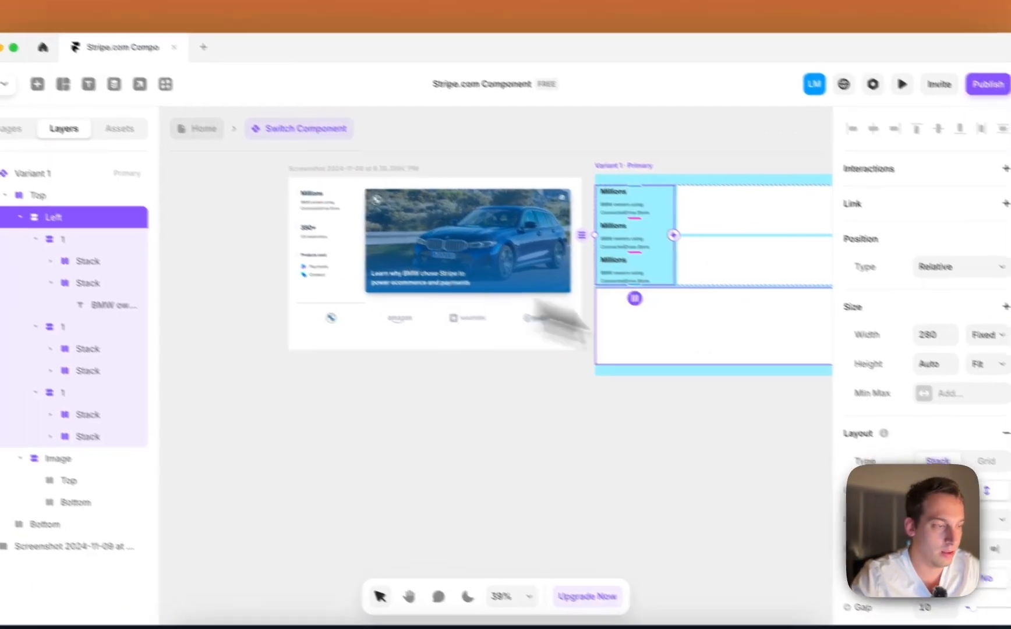
scroll(889, 429, "down", 3)
left_click(868, 445)
key("shift+Up")
key("shift+Up")
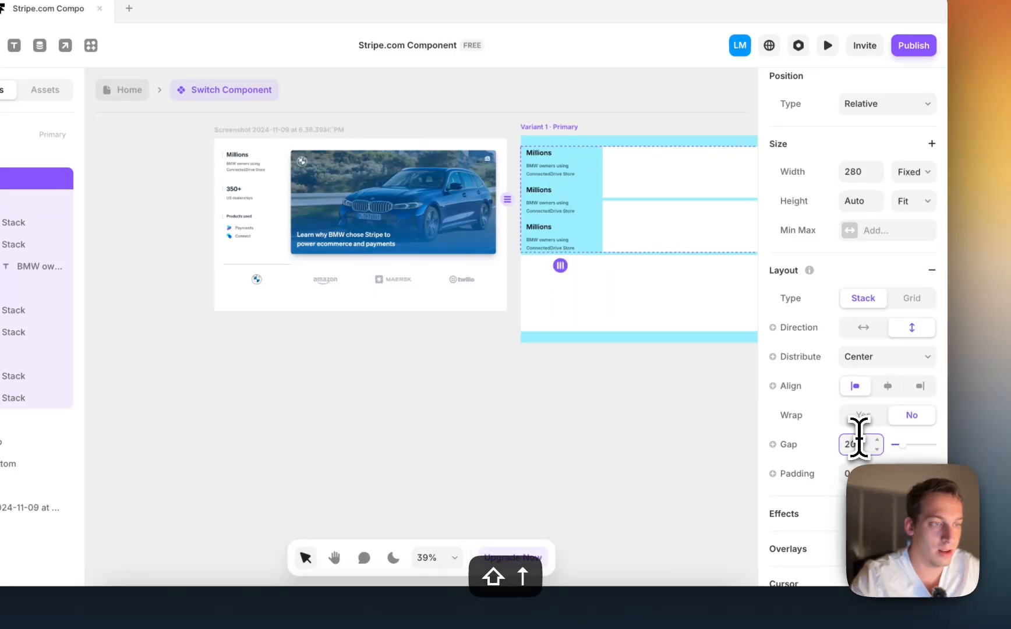
key("shift+Up")
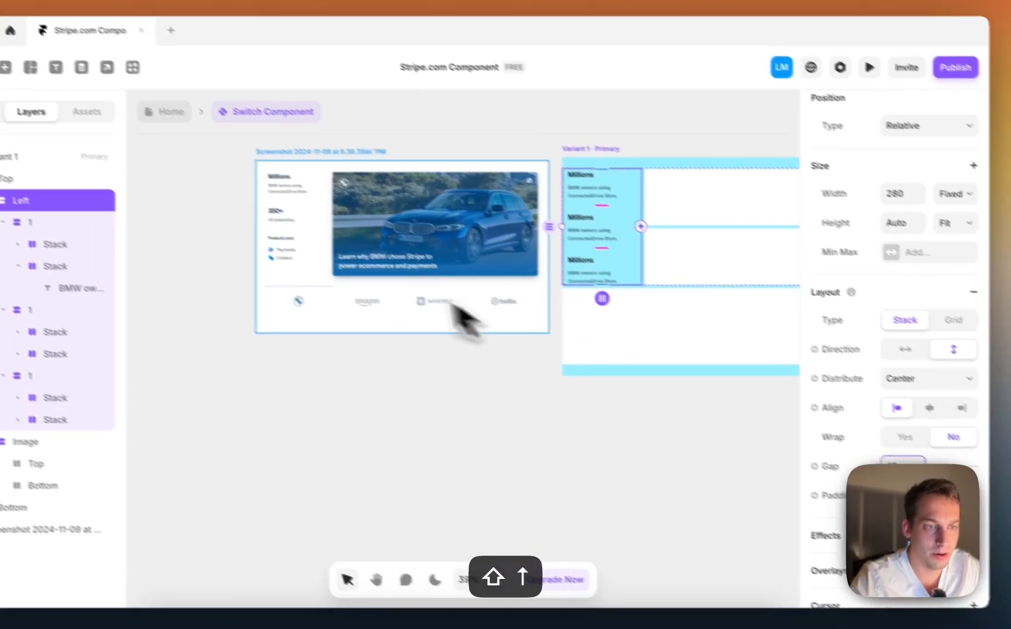
- Change the heading of the second Millions block in the Left column to 350+
scroll(229, 191, "up", 5)
scroll(473, 264, "right", 5)
left_click(705, 246)
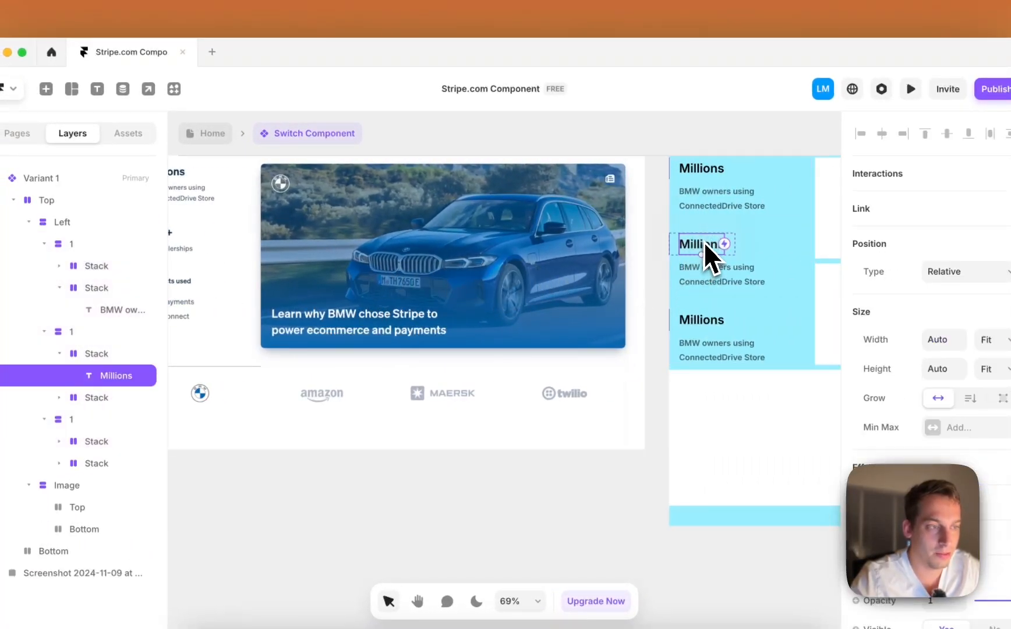
type("350")
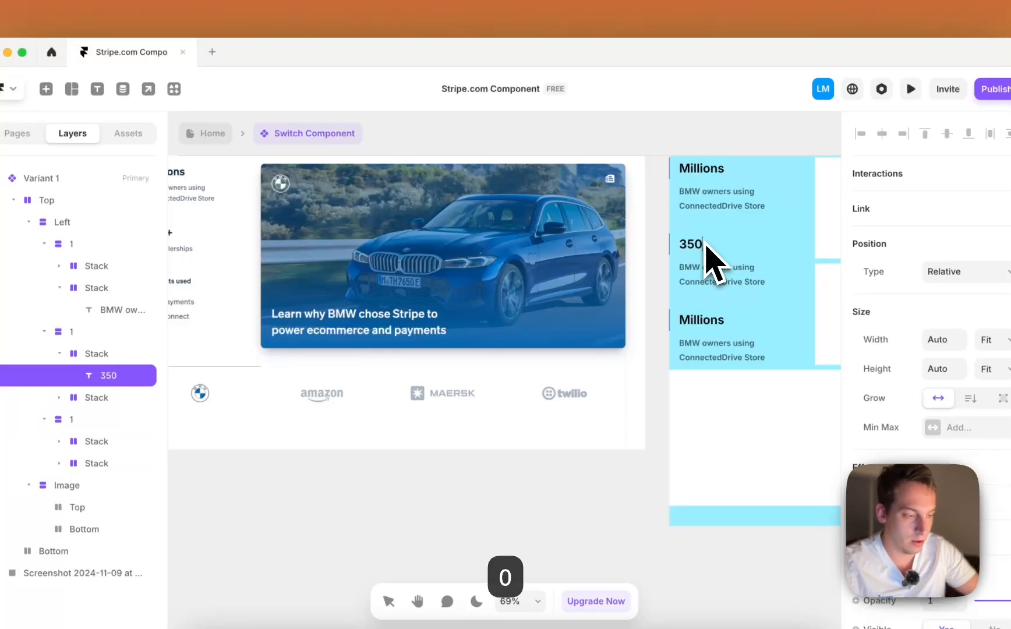
type("+")
scroll(642, 356, "left", 5)
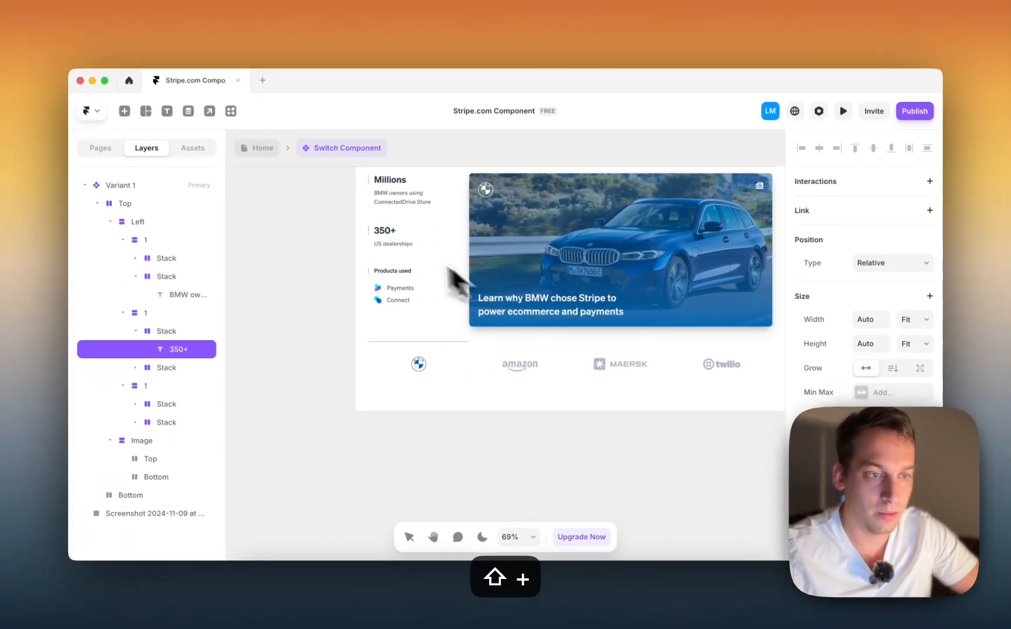
- Change the caption below the 350+ heading to US Dealerships
scroll(523, 270, "right", 5)
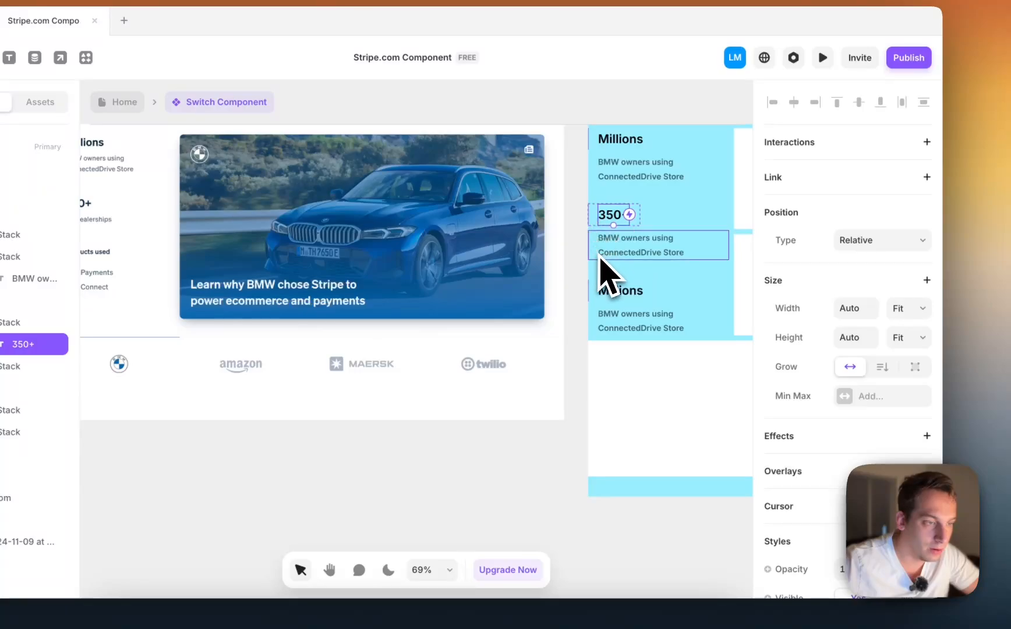
scroll(648, 270, "left", 5)
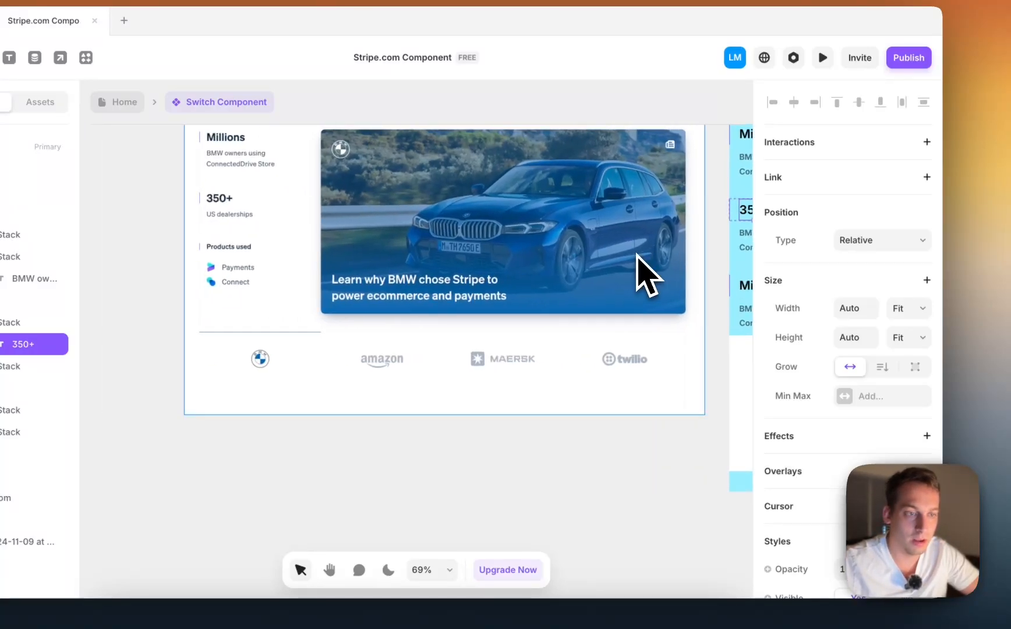
scroll(709, 276, "right", 2)
left_click(700, 250)
type("US ")
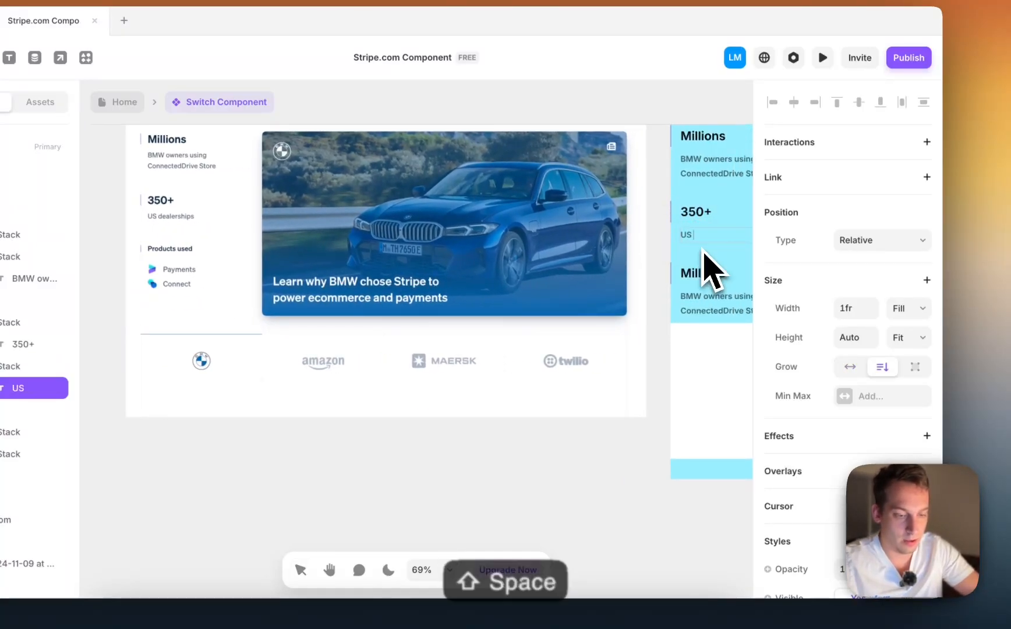
type("Dealerships")
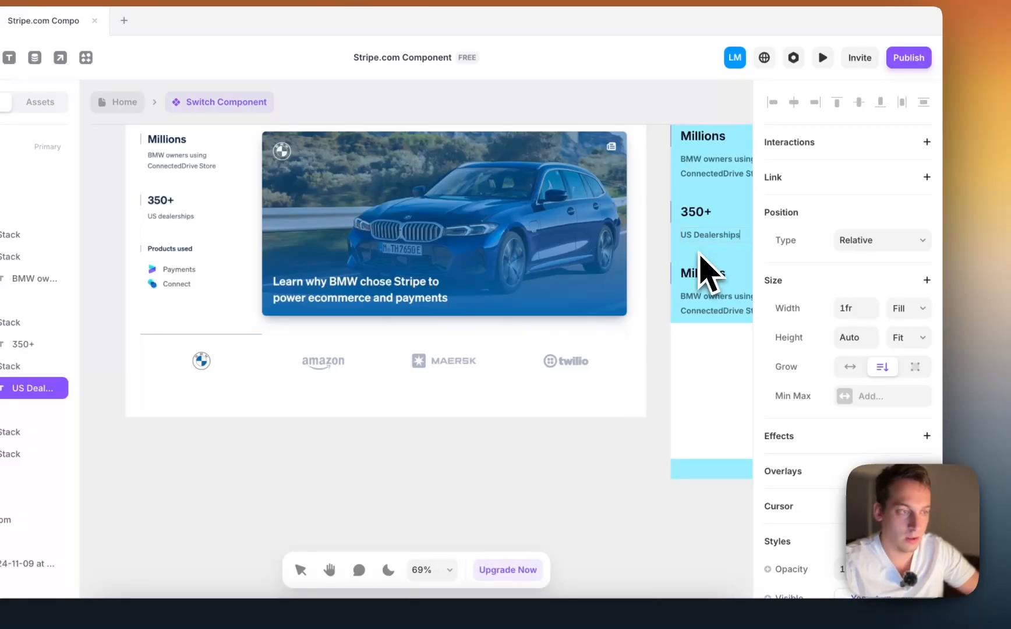
- Set the third block's heading to font size 16 and change its text to Products used
scroll(686, 262, "right", 2)
left_click(688, 272)
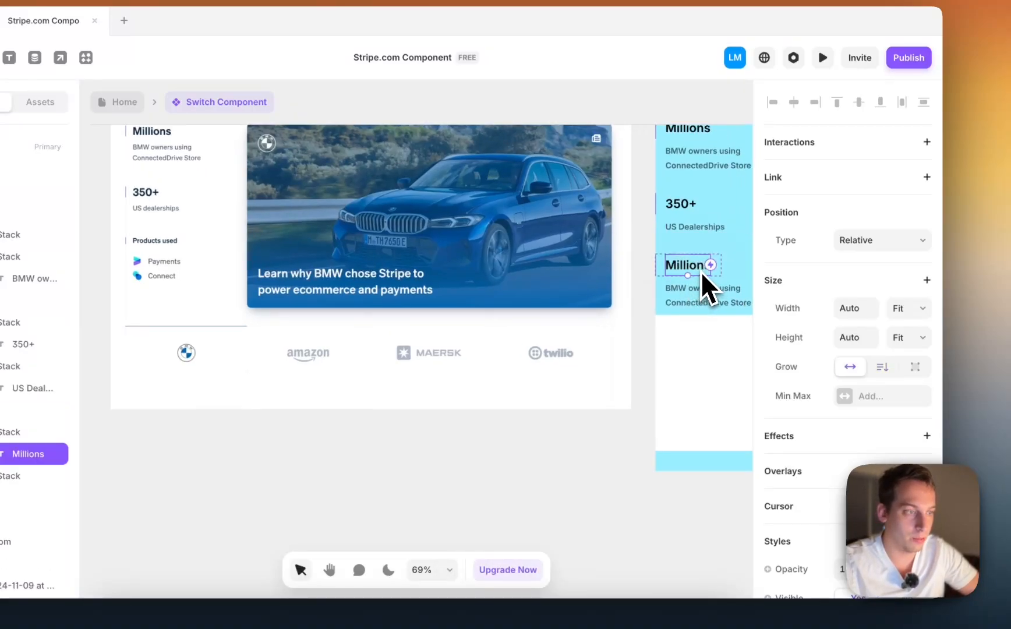
scroll(832, 359, "down", 5)
scroll(844, 512, "down", 1)
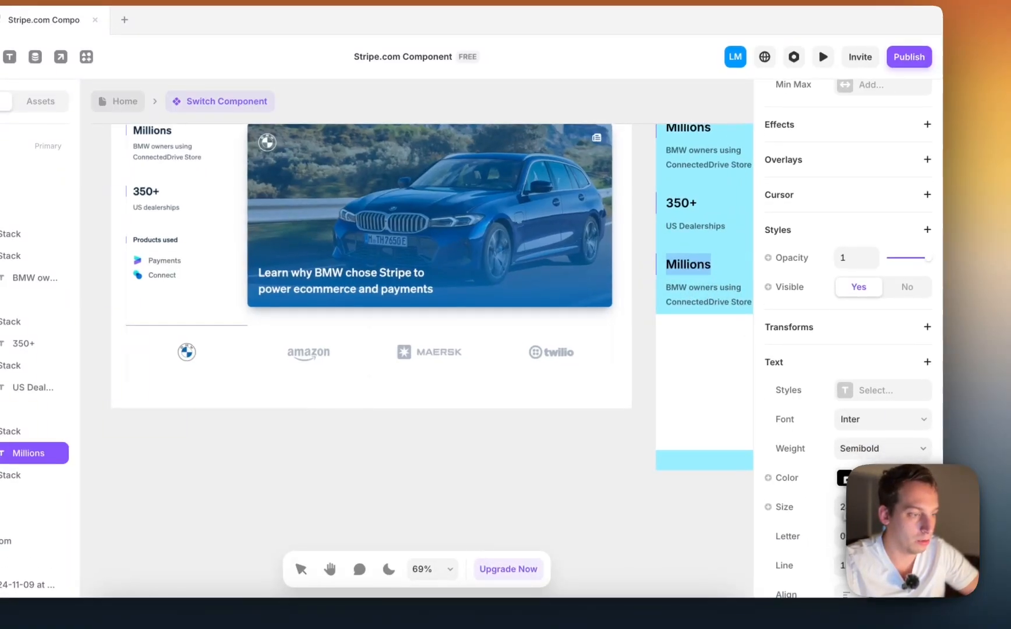
left_click(844, 511)
type("16")
key("Return")
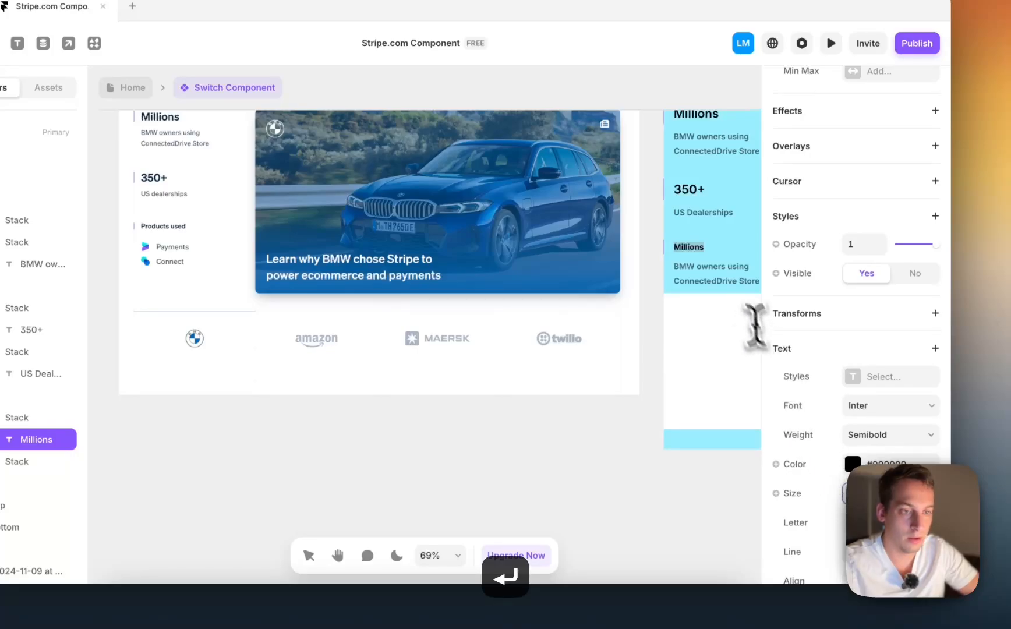
key("space")
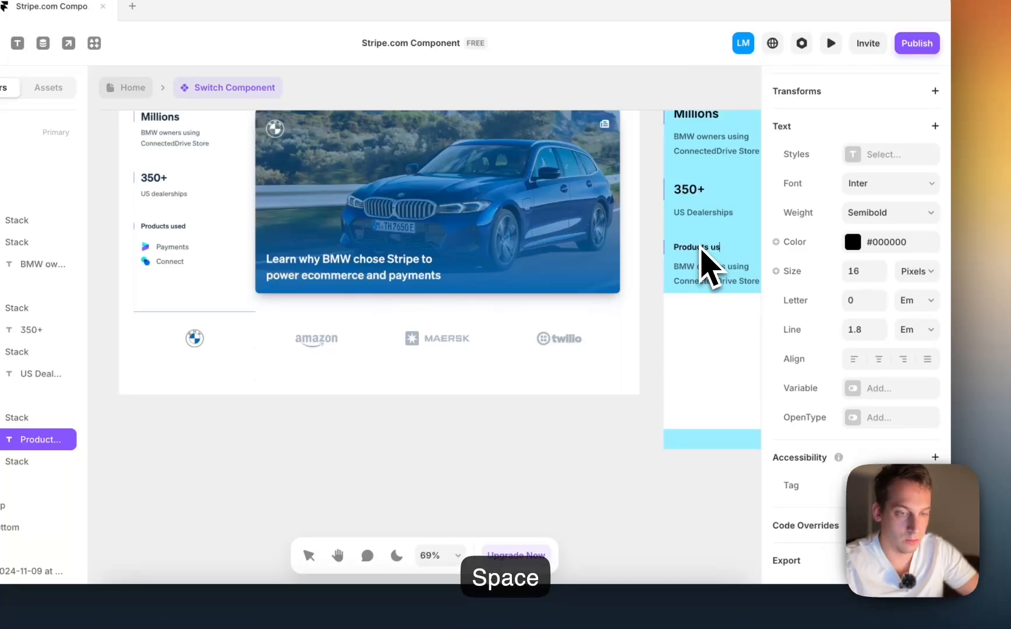
key("Escape")
- Draw a square frame of about 23 × 23 and nest it before the caption text in the Products used block's lower stack
left_click(703, 284)
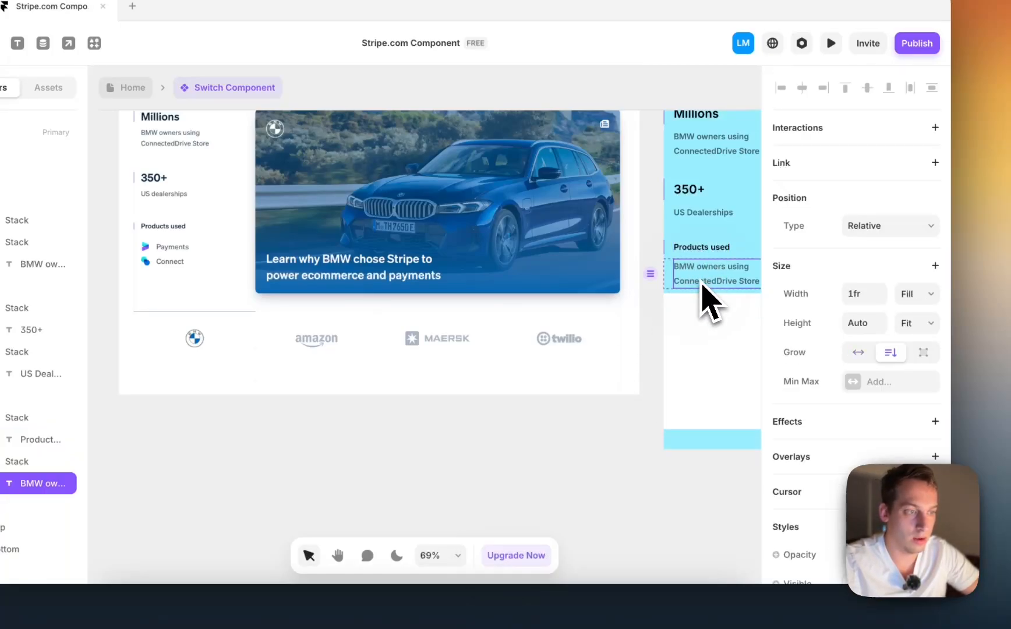
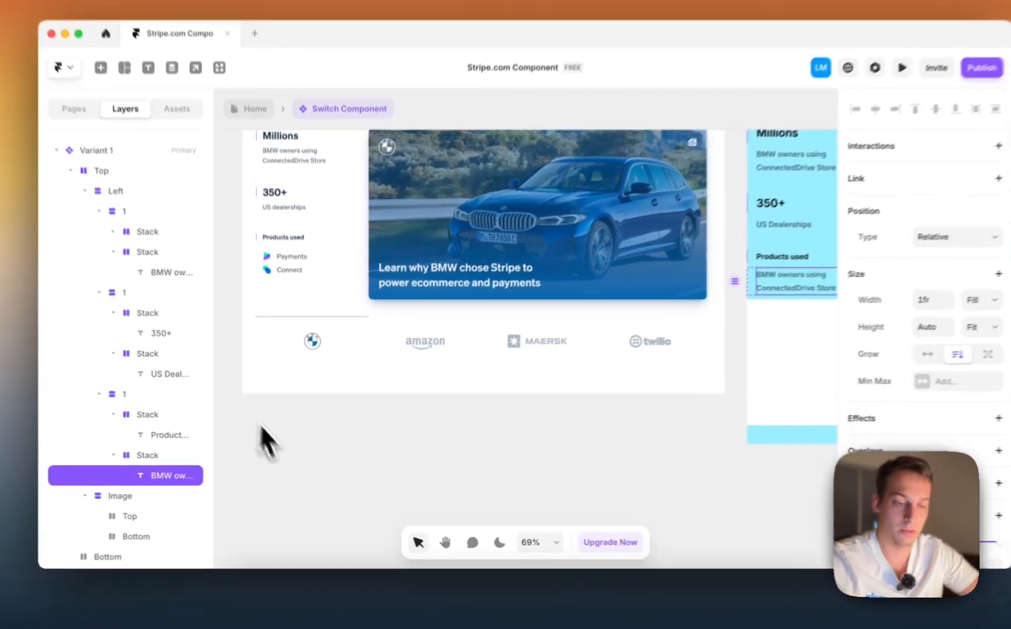
key("f")
left_click_drag(269, 458, 719, 279)
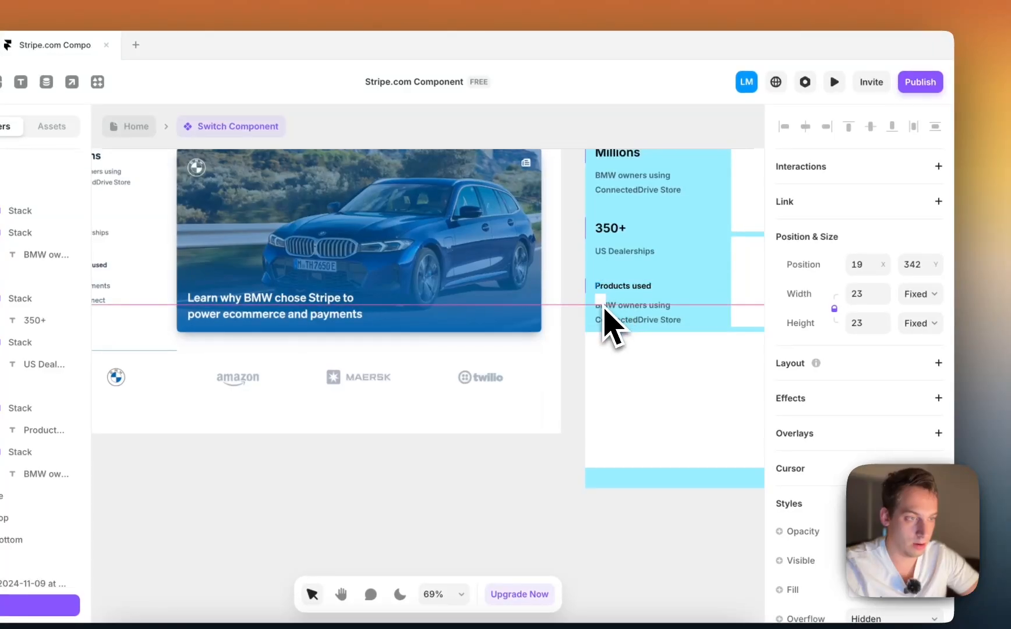
left_click_drag(608, 326, 609, 315)
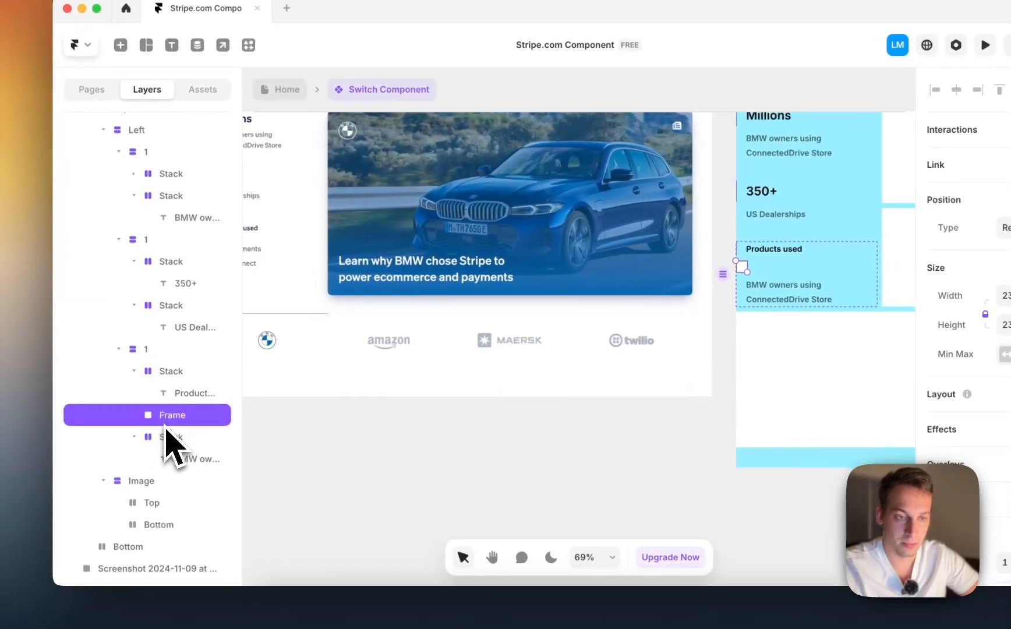
mouse_move(159, 414)
left_mouse_down()
mouse_move(163, 450)
mouse_move(175, 417)
left_mouse_up()
left_click(176, 406)
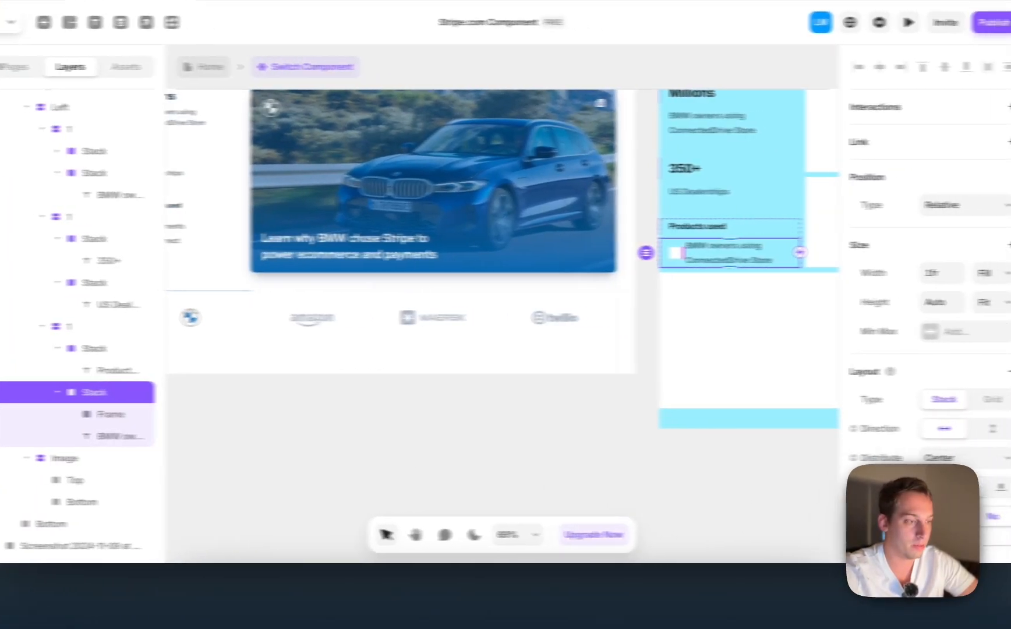
- Change the caption beside the small square frame to Payments
scroll(582, 340, "left", 3)
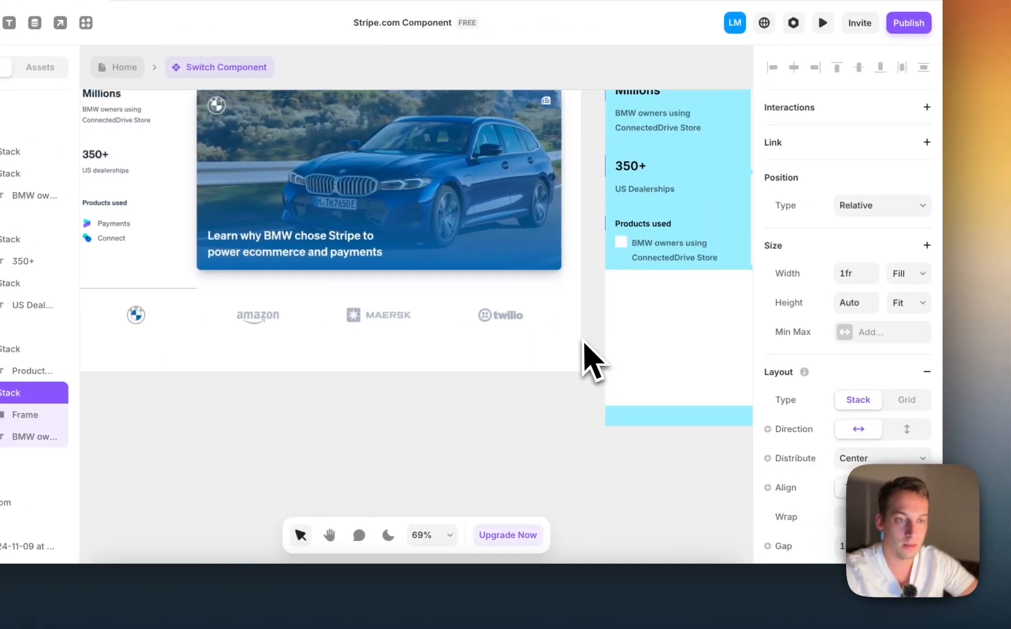
scroll(583, 338, "right", 3)
left_click(602, 271)
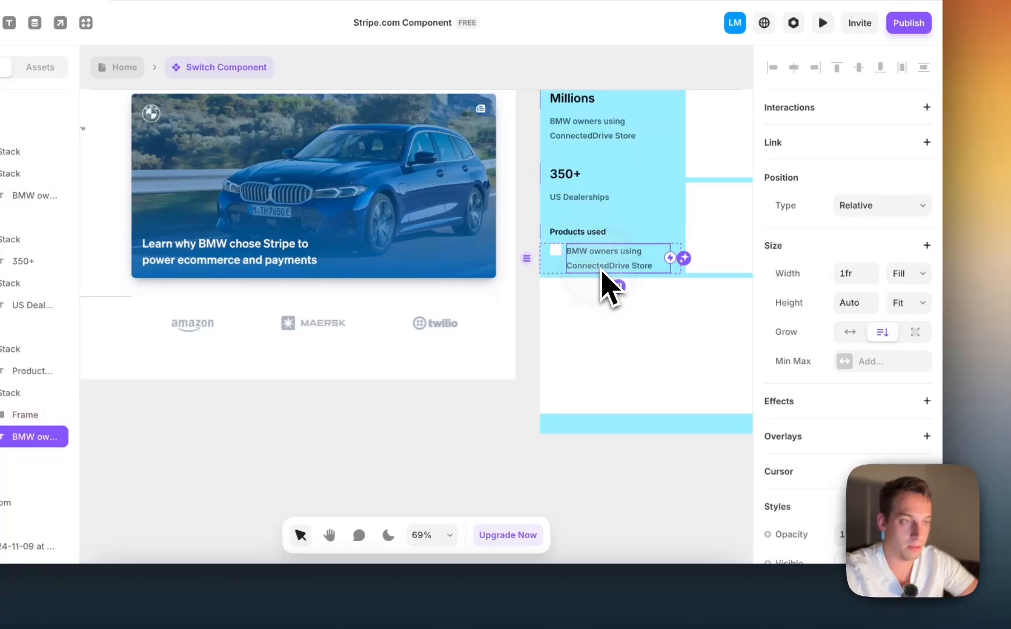
type("Payments")
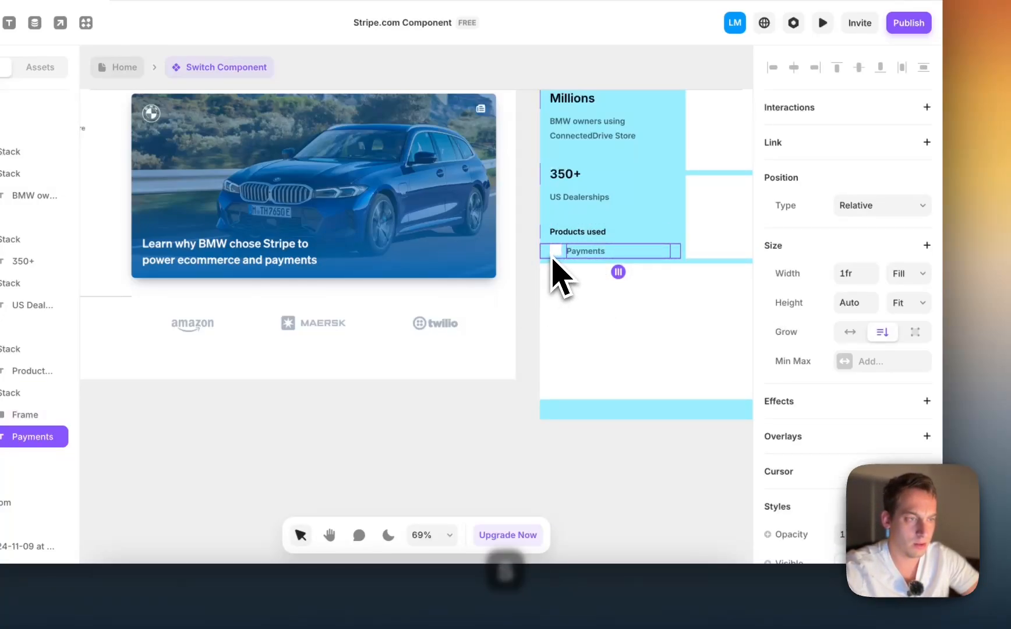
key("Escape")
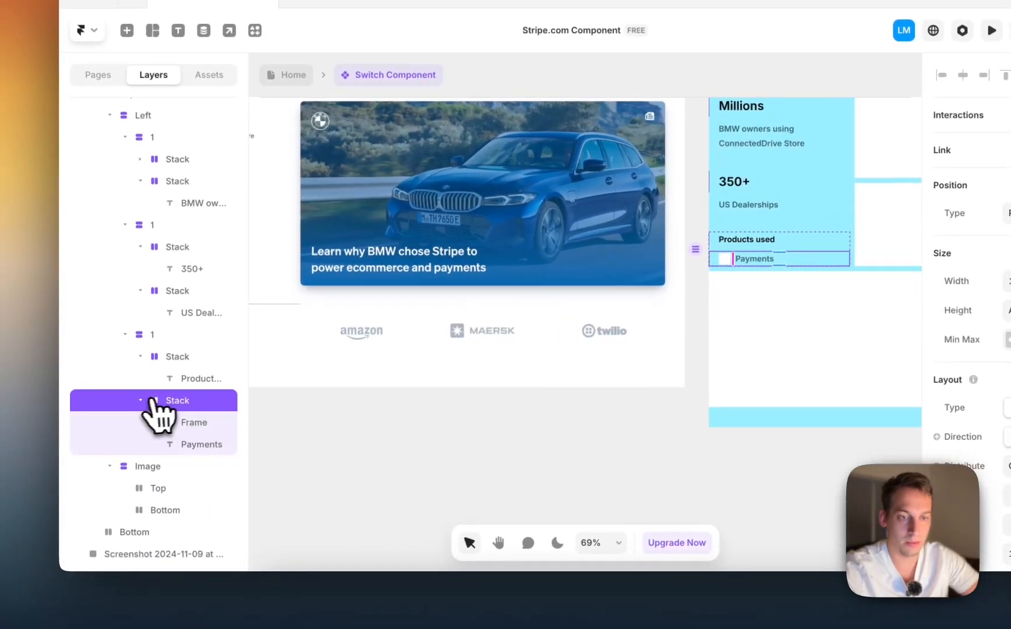
- Duplicate the Payments row within the Products used block and change the copy's text to Connect
left_click(143, 400)
key("super+d")
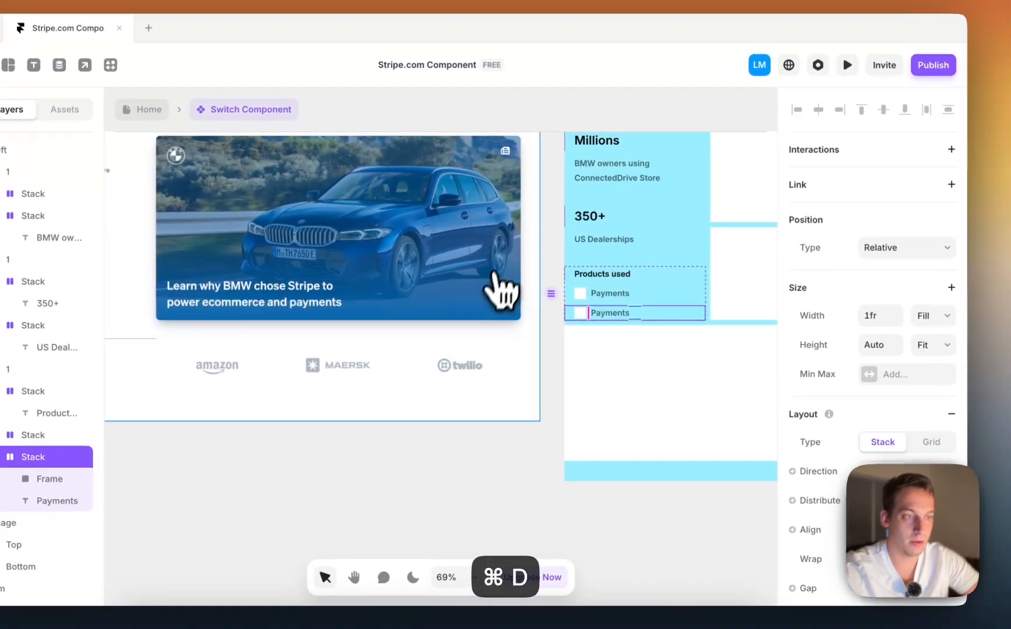
scroll(539, 256, "left", 4)
scroll(540, 254, "right", 5)
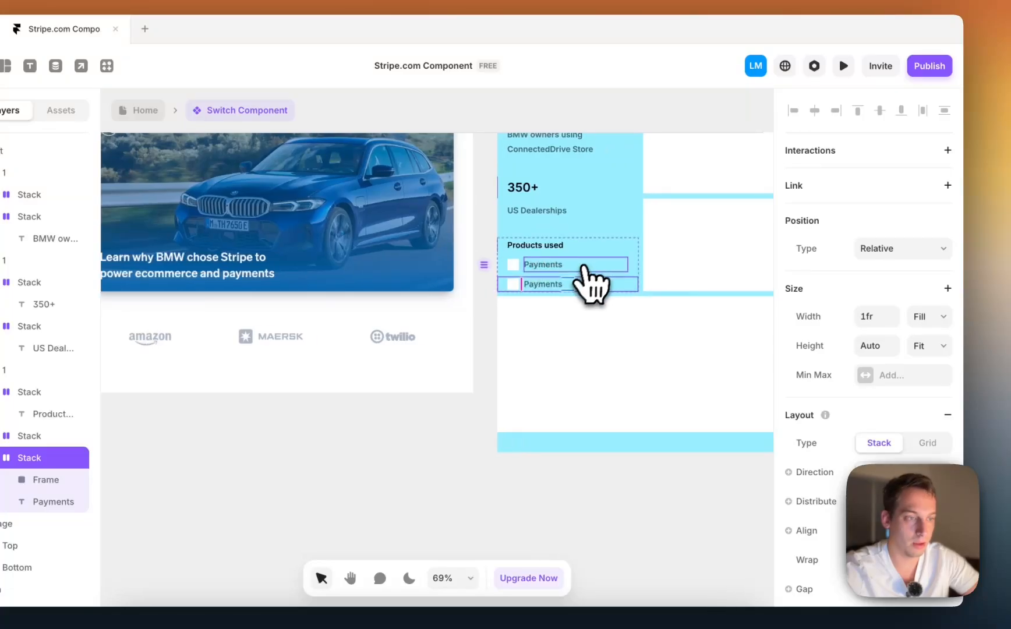
double_click(553, 287)
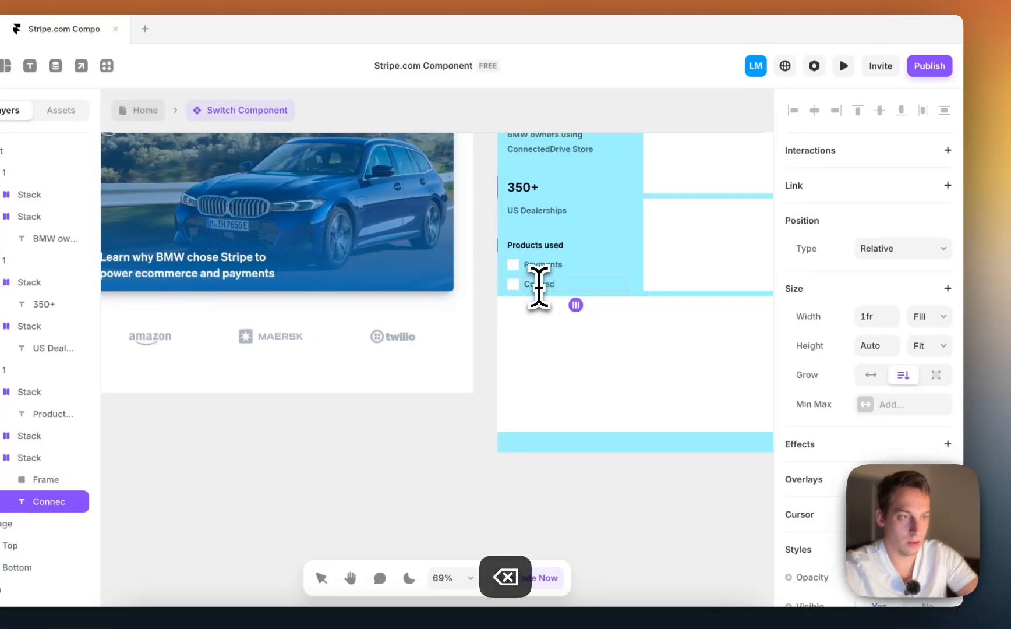
- Give the square frames beside Payments and Connect an Image fill and a corner radius of 30
left_click(512, 288)
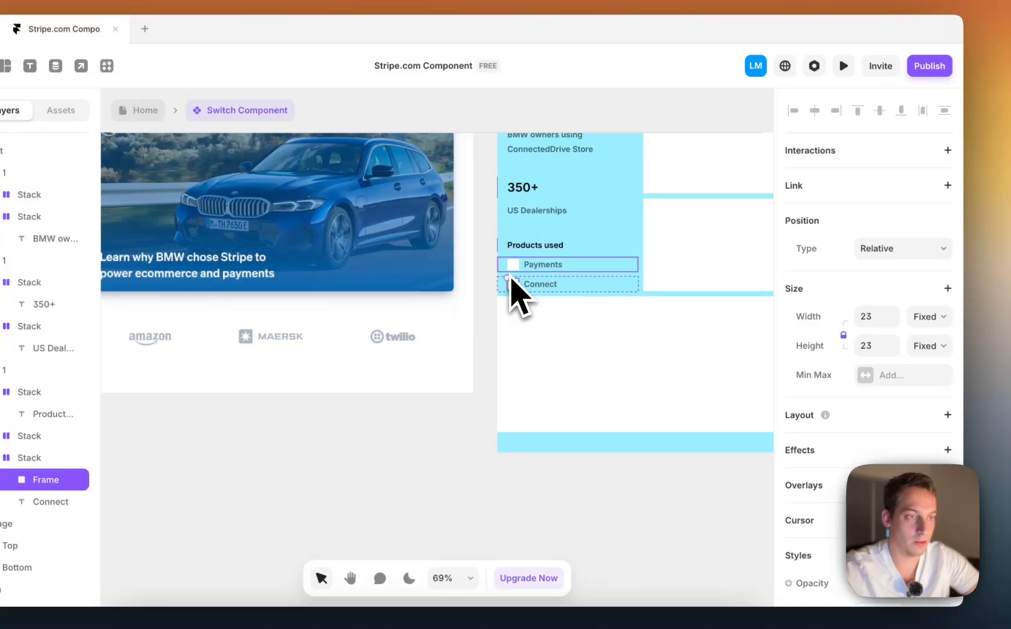
left_click(512, 265, "shift")
scroll(868, 460, "down", 4)
left_click(871, 420)
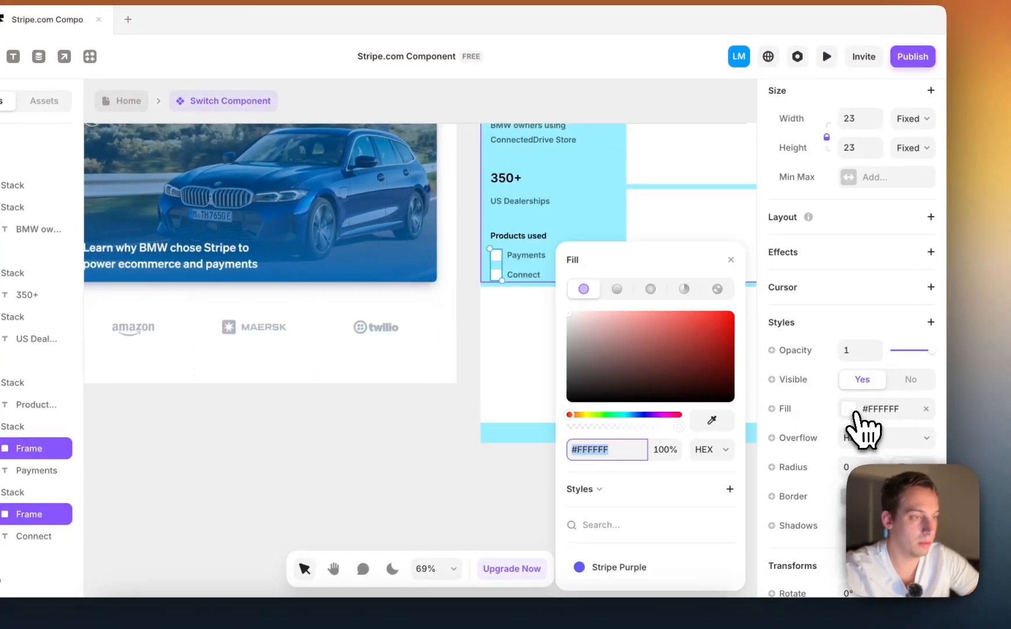
left_click(717, 288)
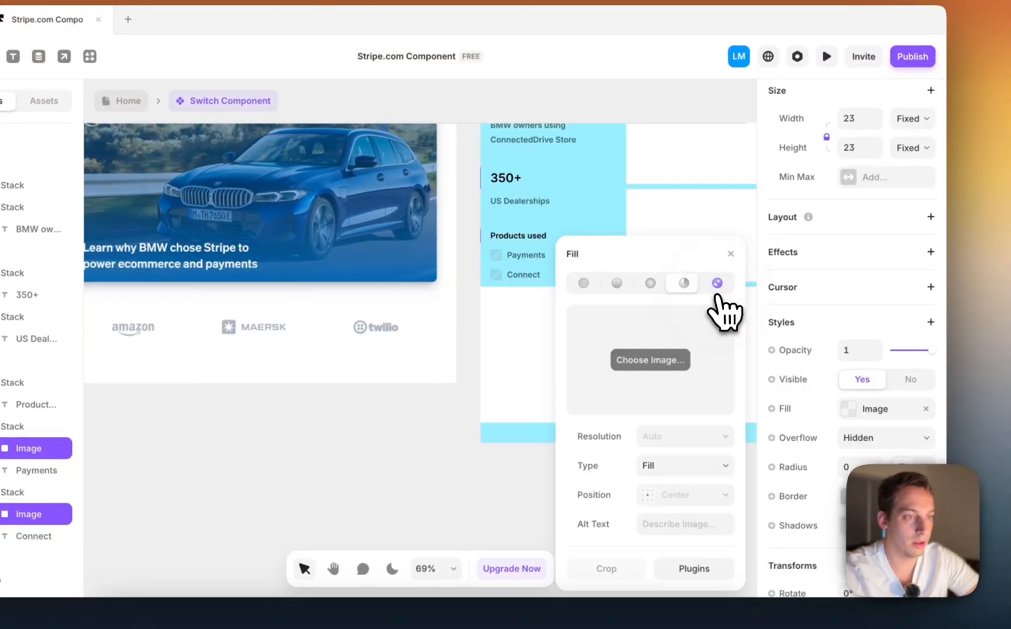
left_click(850, 465)
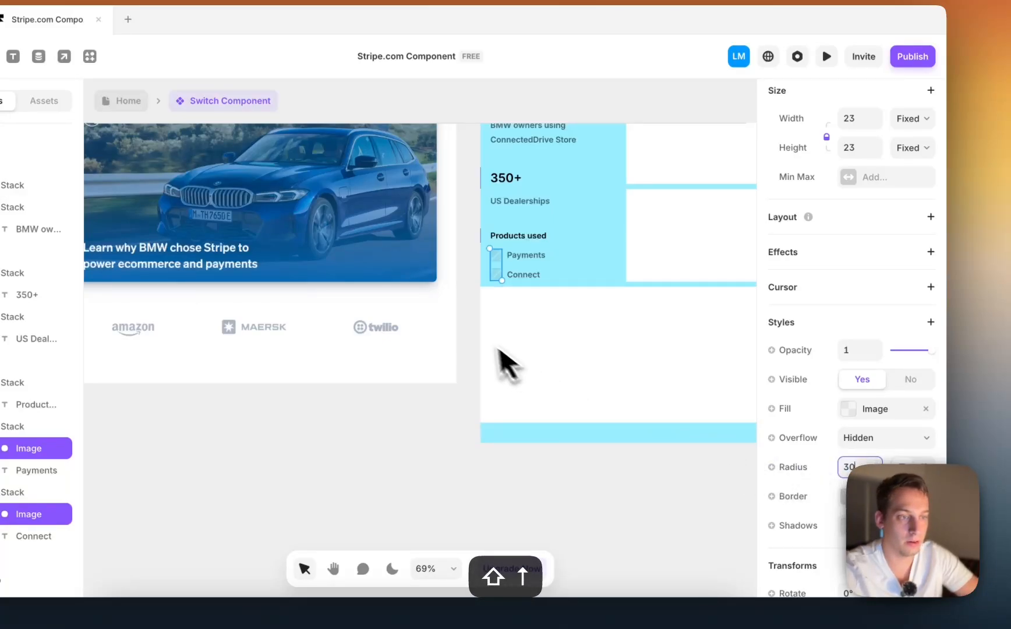
- Change the fill colour of the primary variant, Variant 1, to light grey #DEDEDE
left_click(468, 333)
scroll(467, 327, "down", 5)
left_click(503, 177)
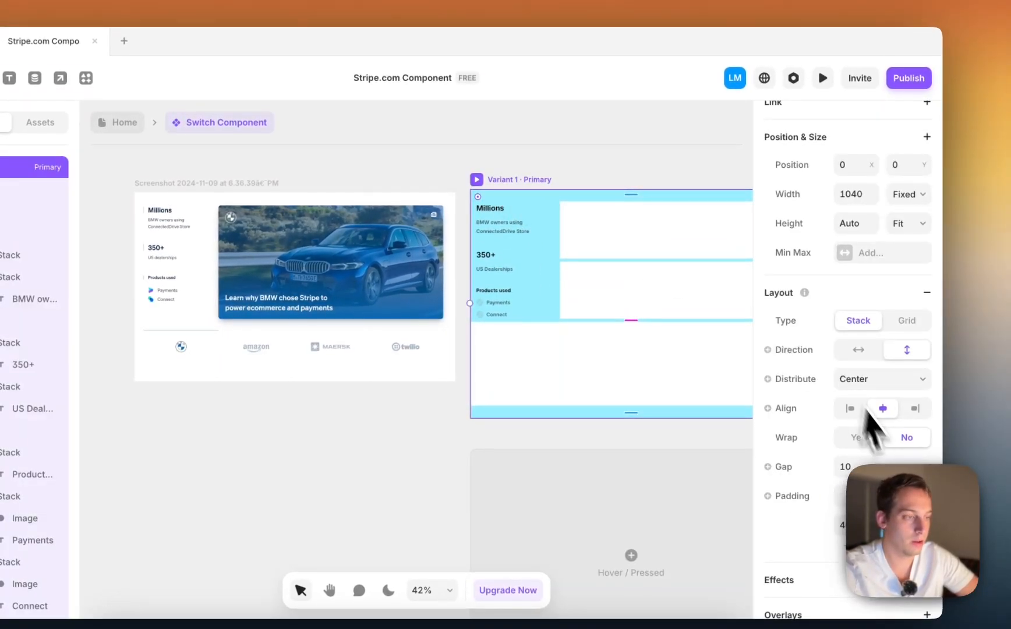
scroll(786, 317, "down", 5)
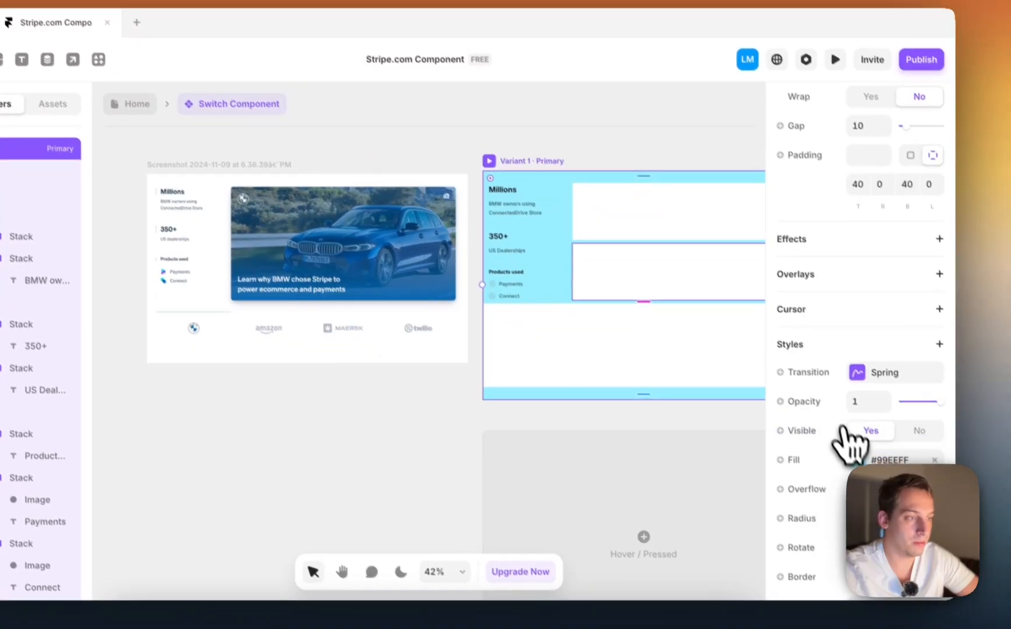
left_click(875, 487)
left_click_drag(675, 366, 542, 455)
left_click_drag(512, 398, 613, 336)
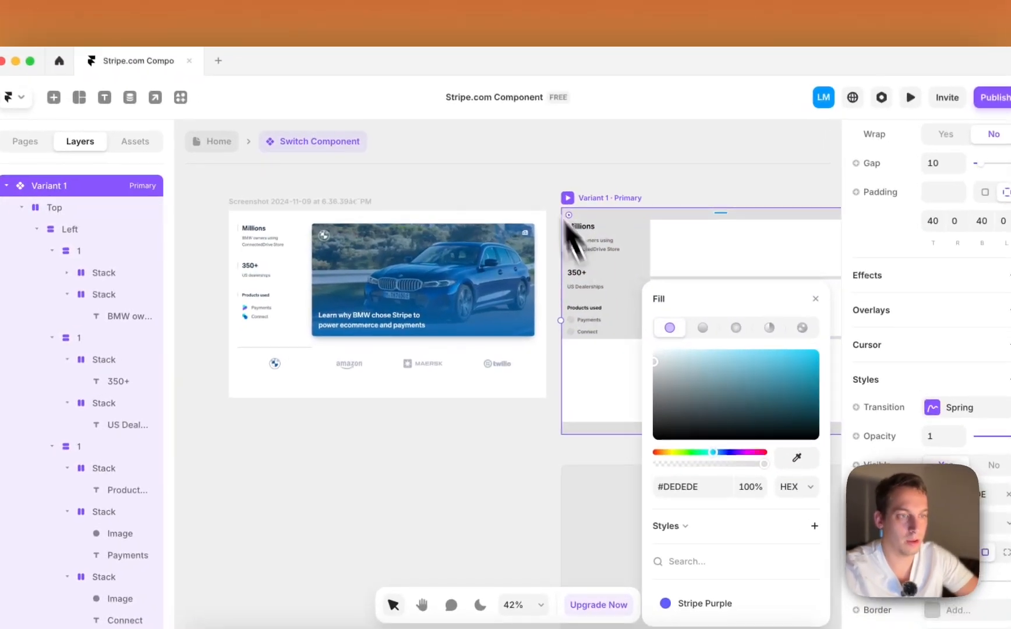
left_click(531, 194)
- Give the frame that holds the two empty stacks beside the statistics column an Image fill instead of solid white
scroll(531, 236, "left", 2)
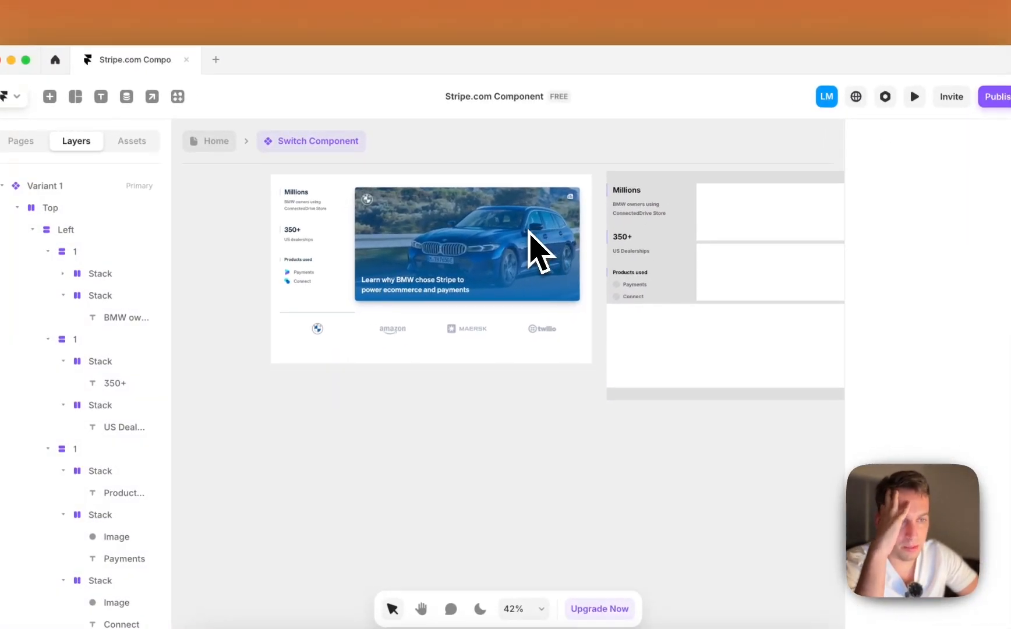
left_click(703, 365)
scroll(619, 325, "right", 2)
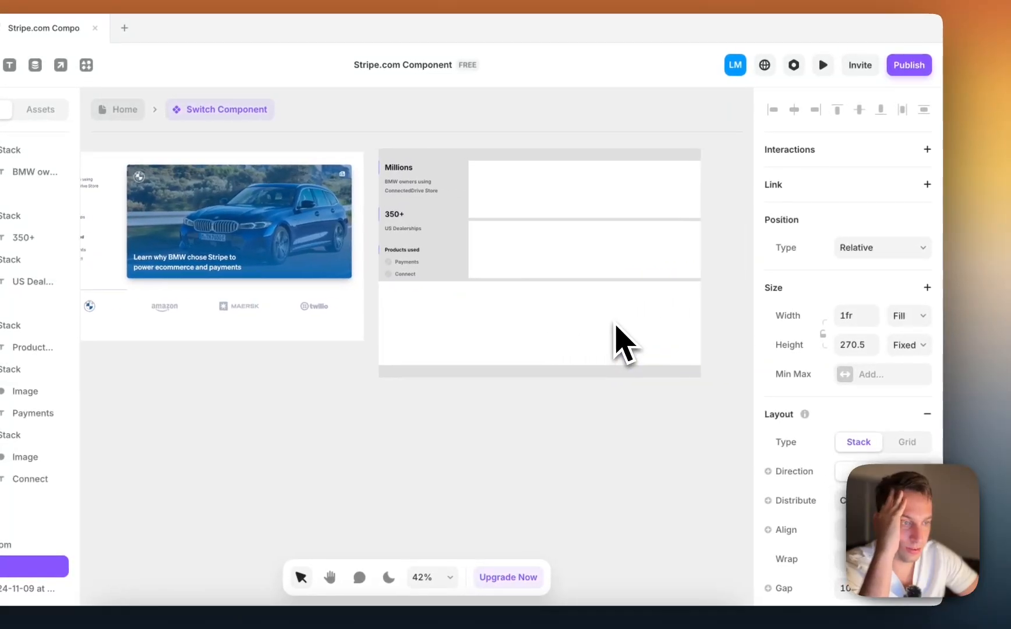
scroll(573, 313, "left", 2)
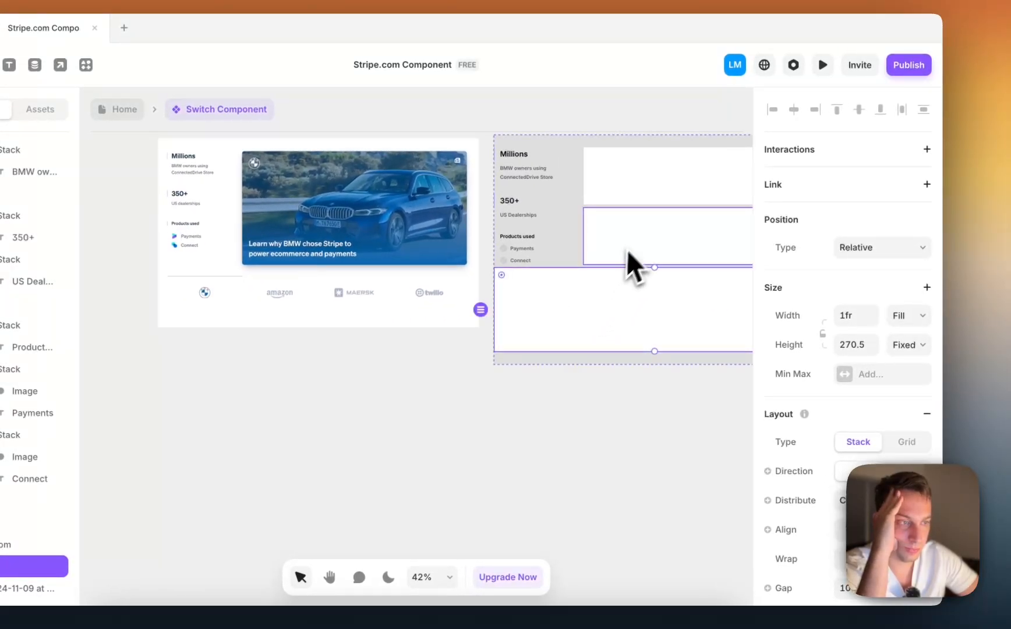
left_click(628, 250)
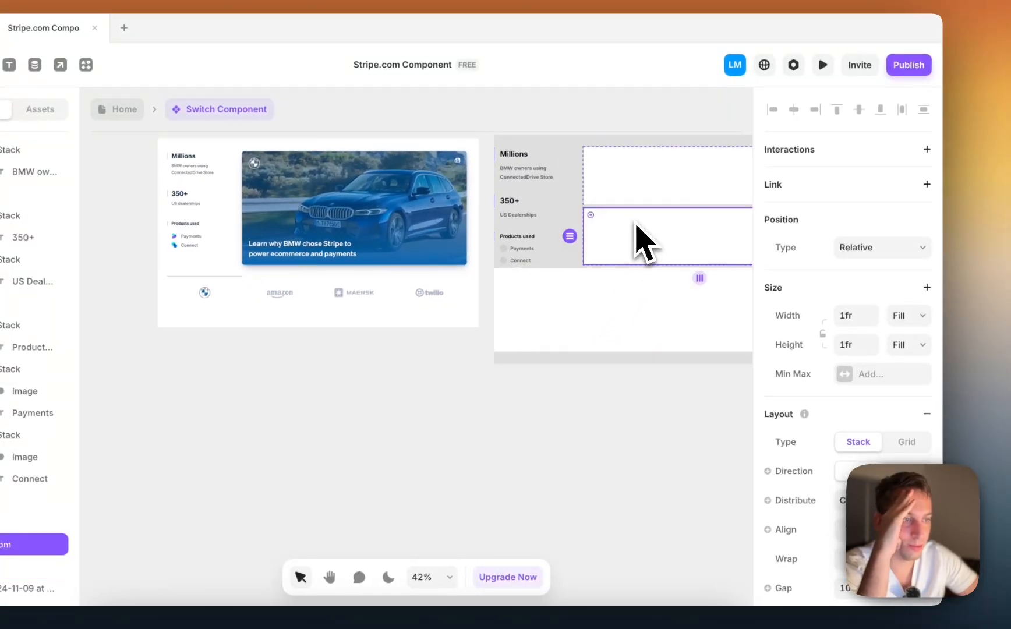
left_click(631, 198)
scroll(652, 206, "up", 5)
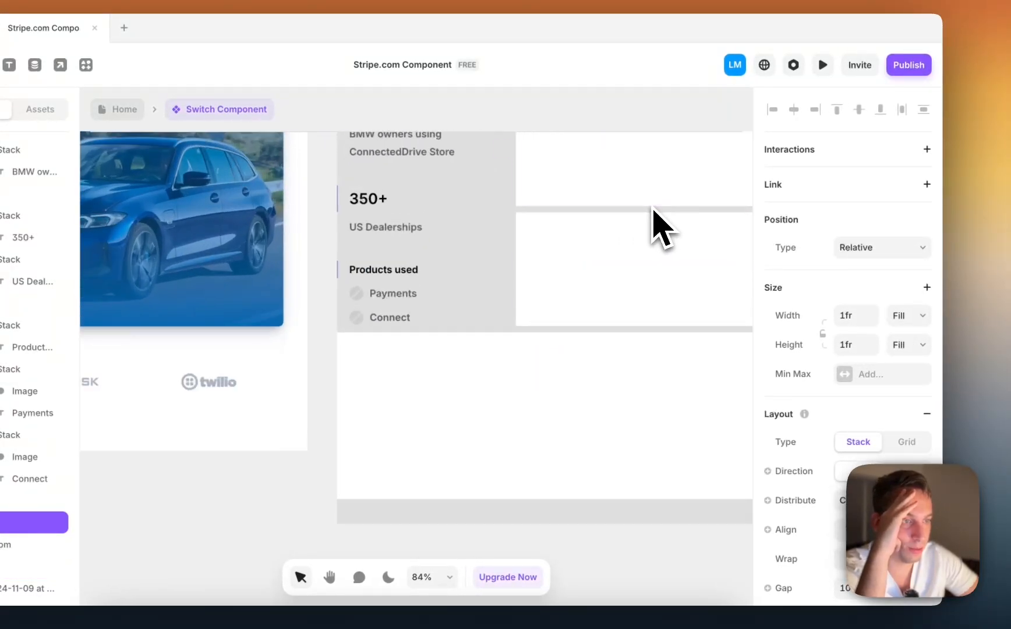
left_click(632, 209)
scroll(901, 438, "down", 6)
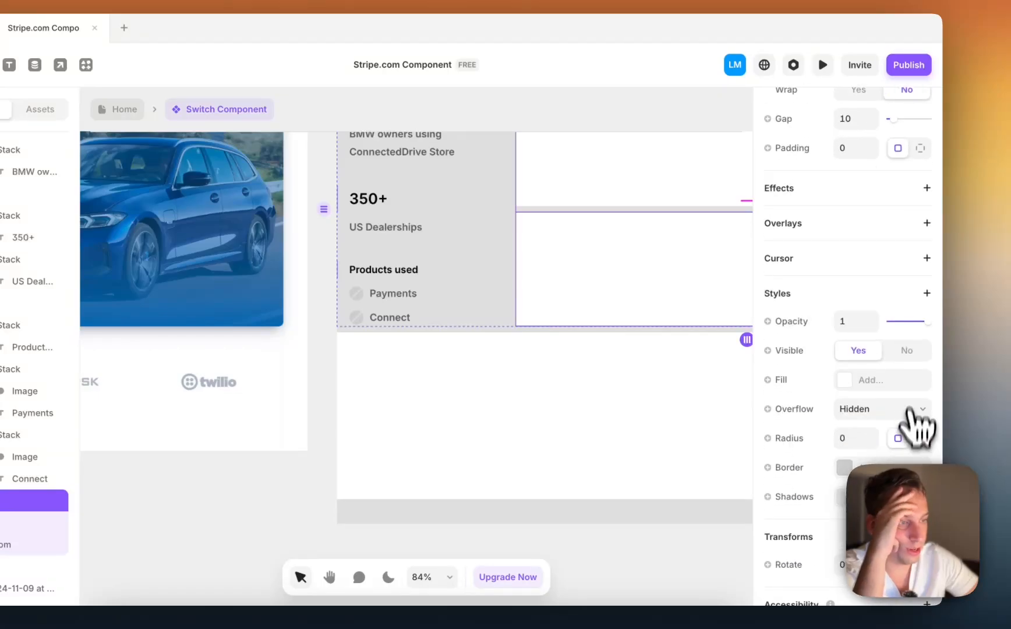
left_click(850, 384)
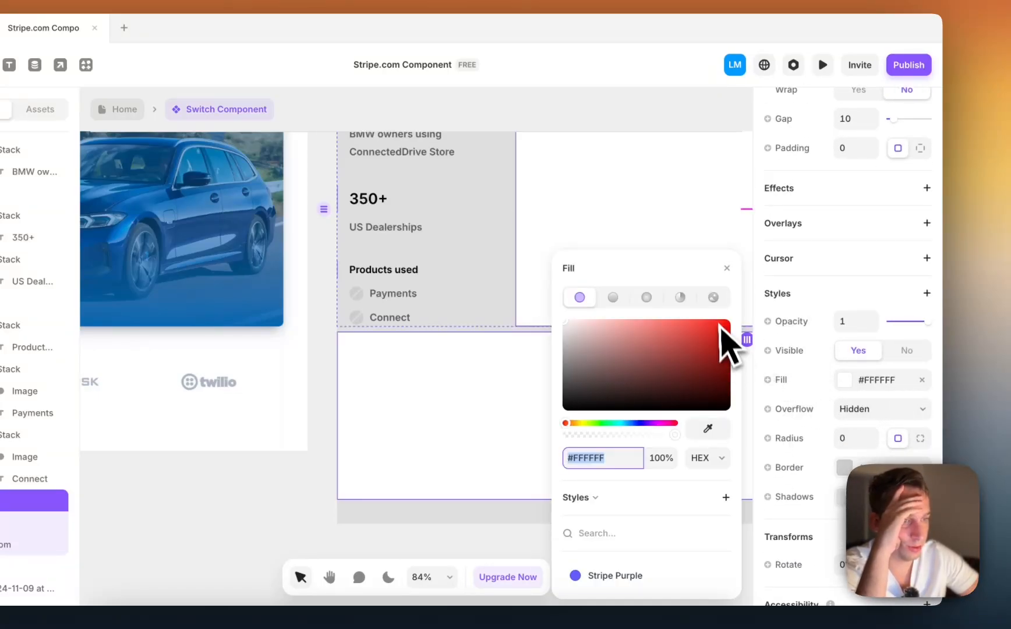
left_click(713, 297)
scroll(516, 309, "down", 6)
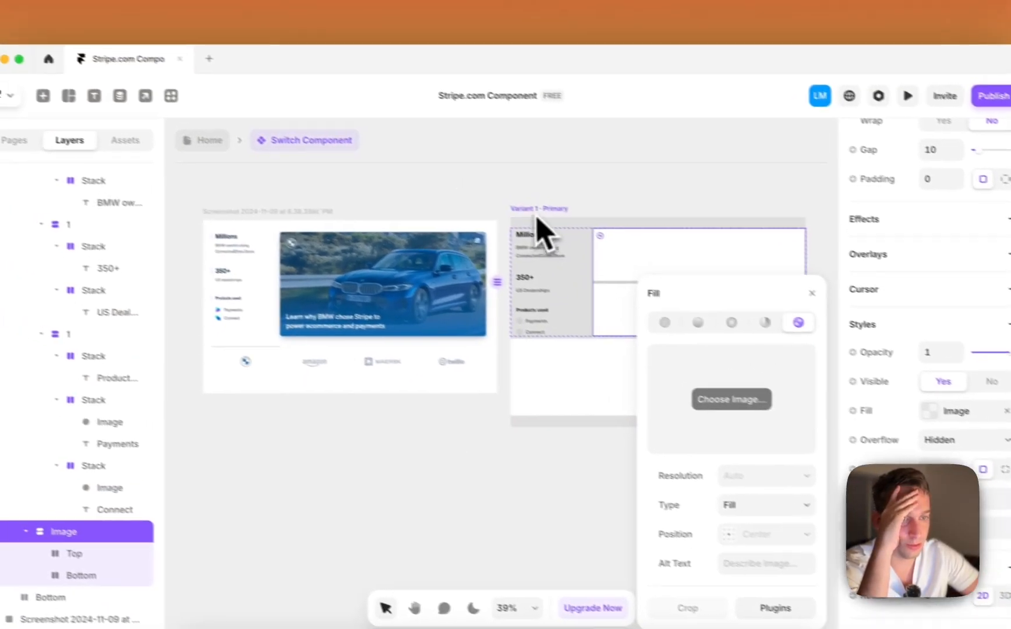
left_click(523, 197)
- Examine the reference screenshot's image area, including its corner icons, overlaid headline and spacing
scroll(300, 245, "up", 3)
scroll(372, 268, "left", 2)
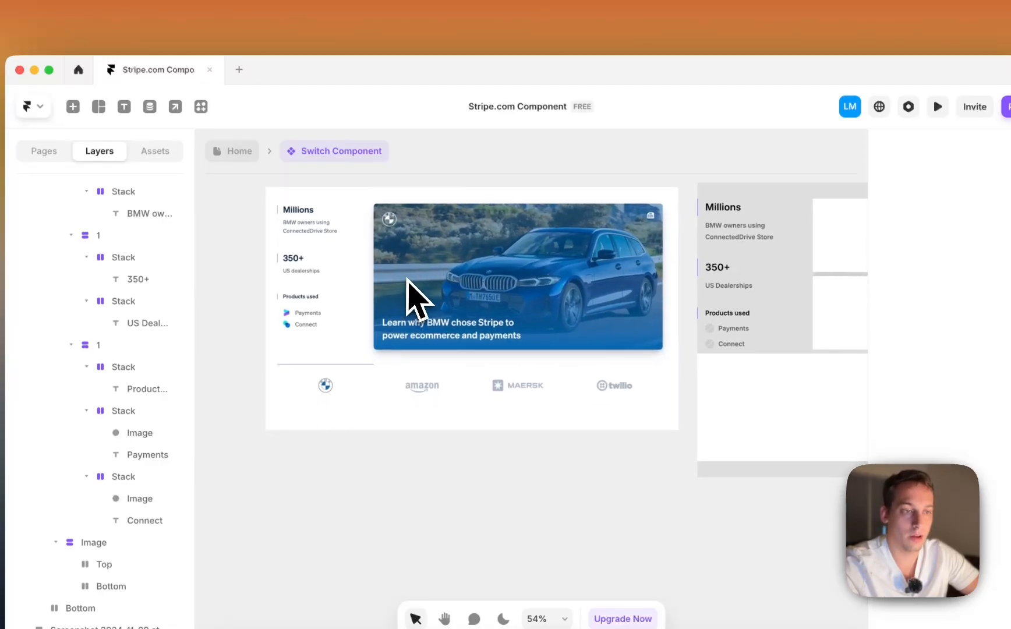
left_click(406, 279)
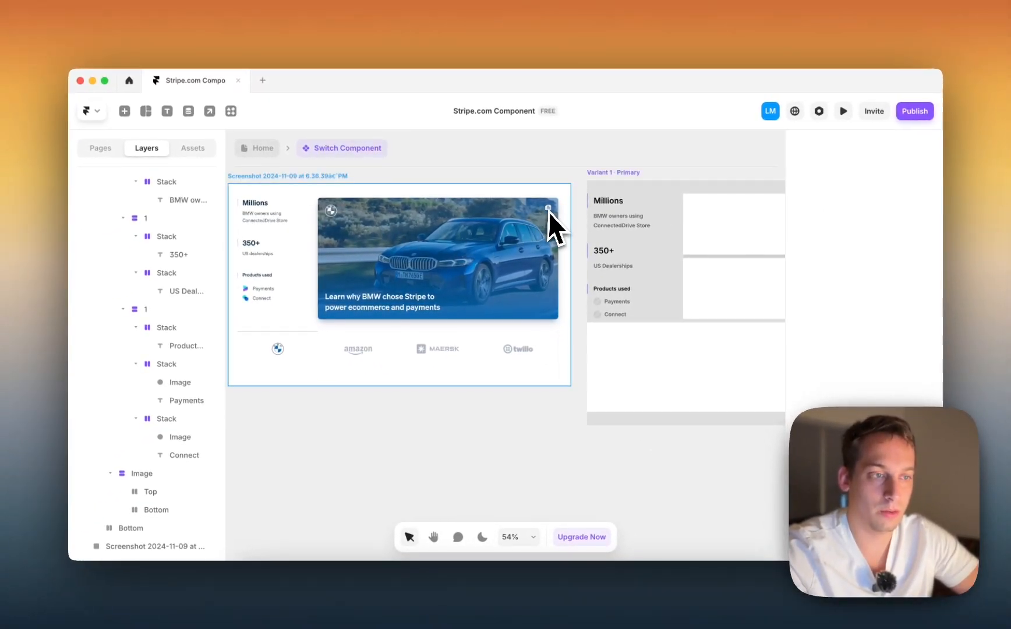
scroll(552, 211, "up", 5)
scroll(552, 212, "down", 6)
scroll(388, 212, "up", 2)
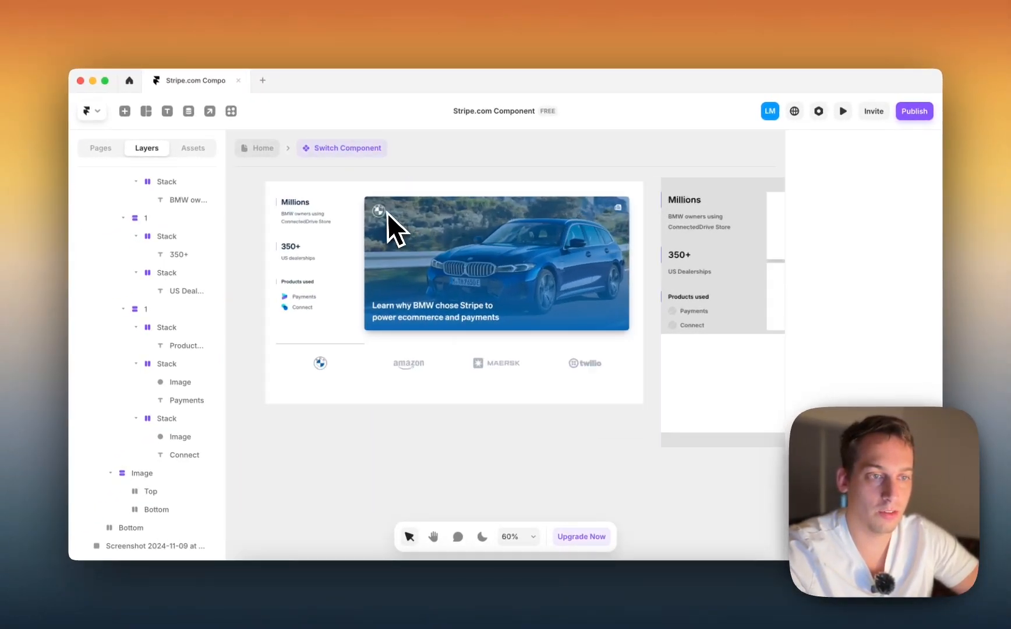
scroll(388, 213, "up", 2)
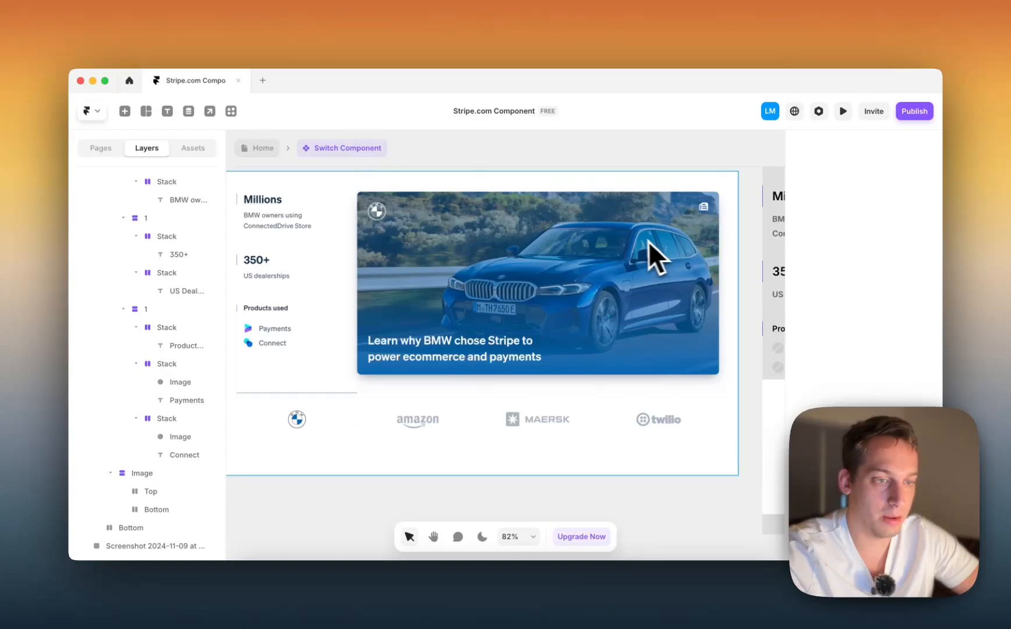
scroll(639, 255, "down", 3)
scroll(600, 326, "right", 2)
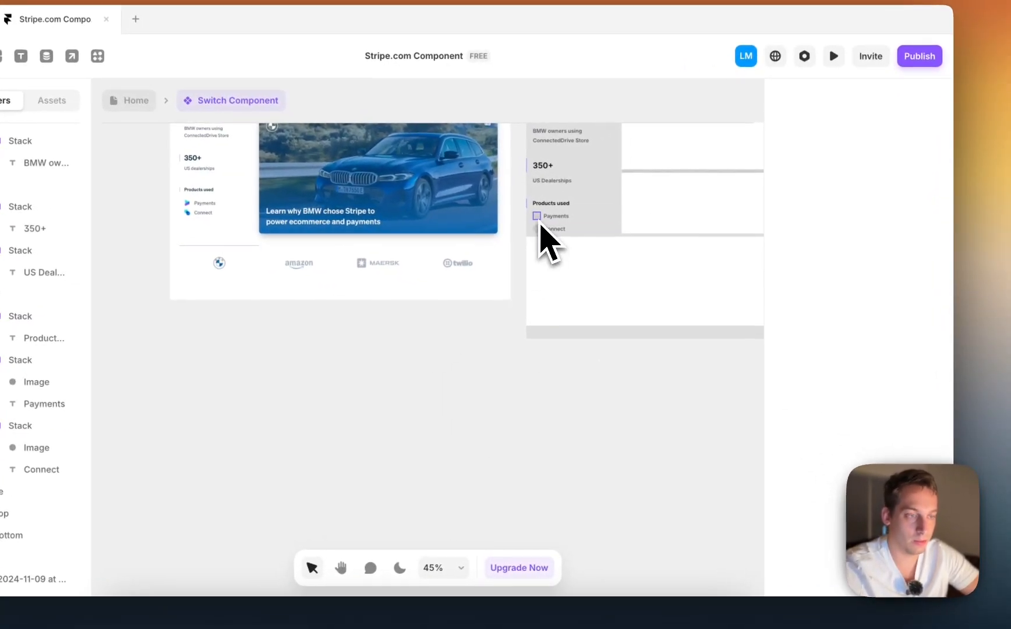
- Place two 40 by 40 copies of the round Payments icon frame in the Top stack of the image area
left_click(538, 221)
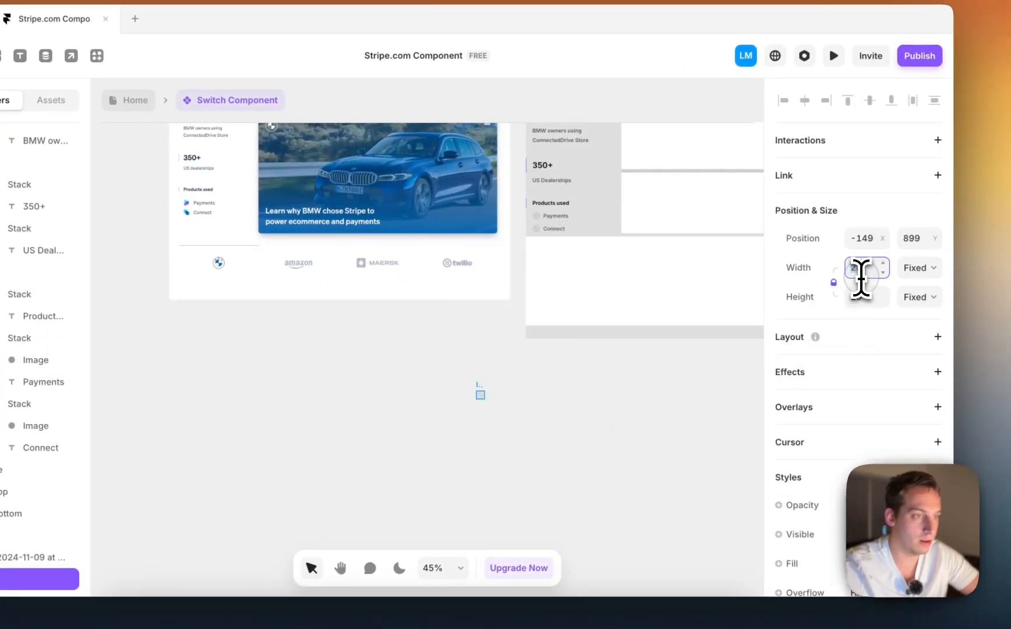
key("shift+Up")
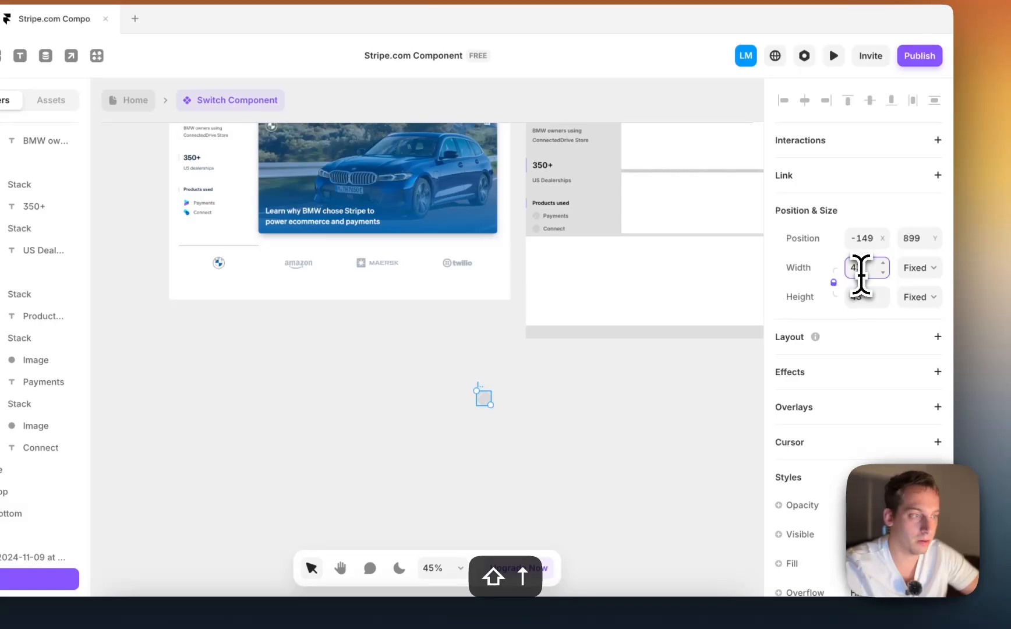
left_click(661, 415)
scroll(627, 427, "up", 2)
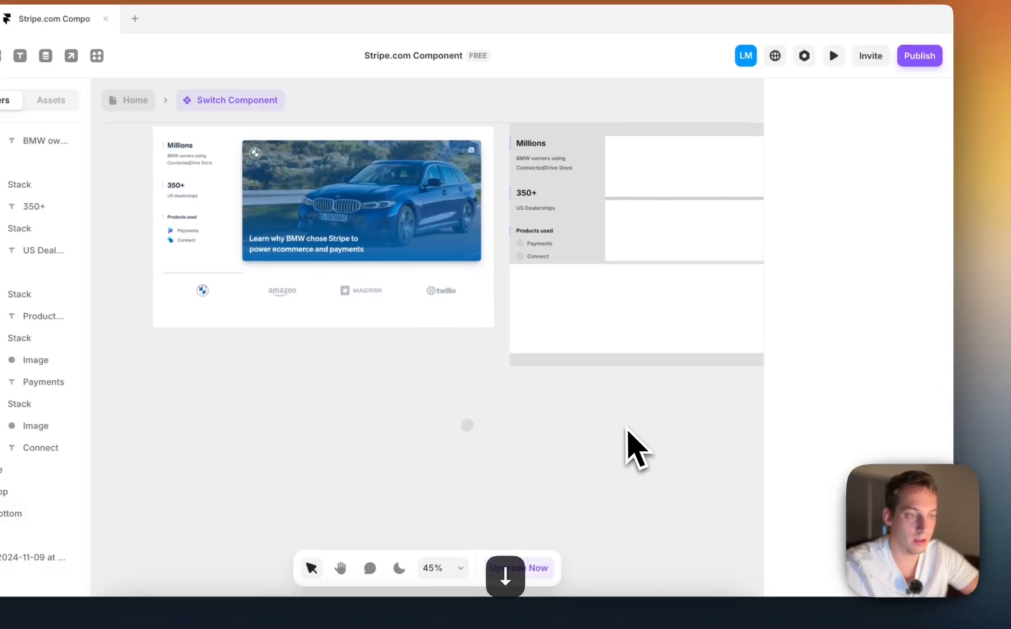
left_click_drag(449, 471, 660, 207)
key("super+d")
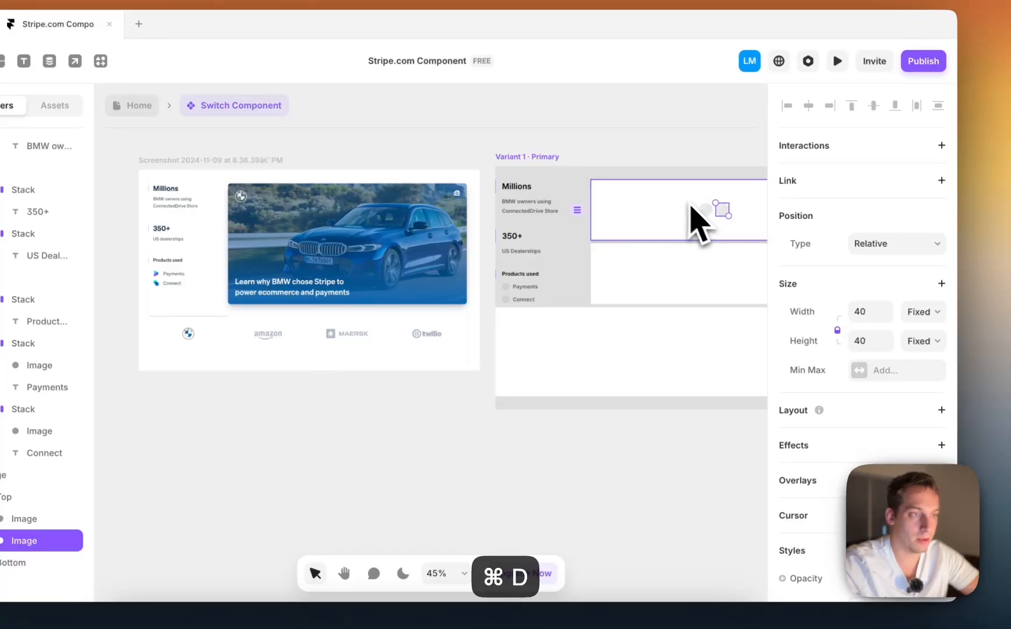
left_click(668, 197)
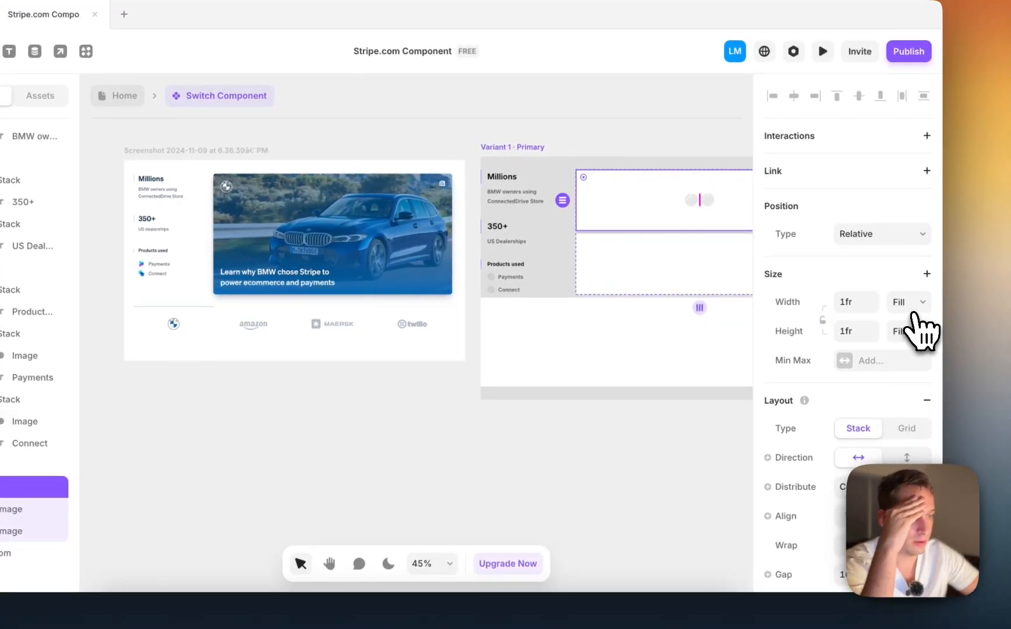
left_click(911, 303)
left_click(902, 318)
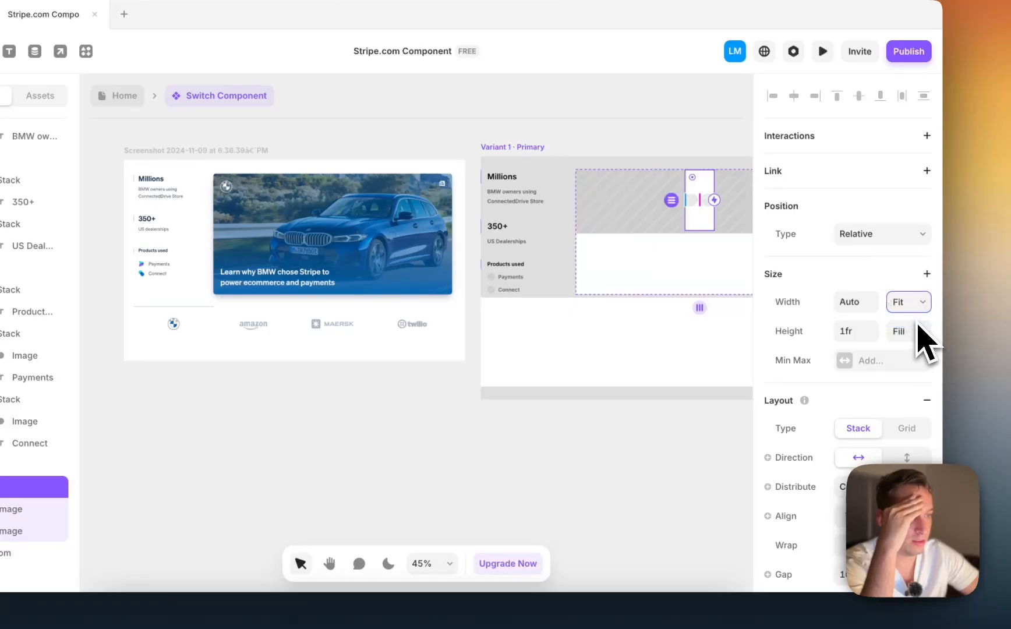
key("space")
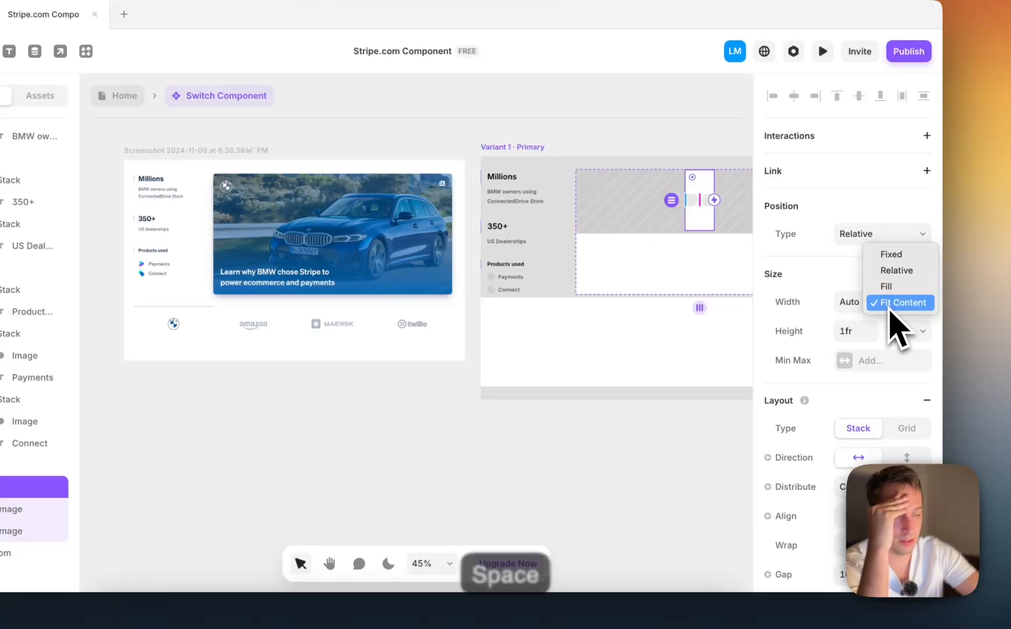
key("super+z")
- Set the Top stack's height to Fit Content and distribute its two icons to opposite ends
left_click(906, 329)
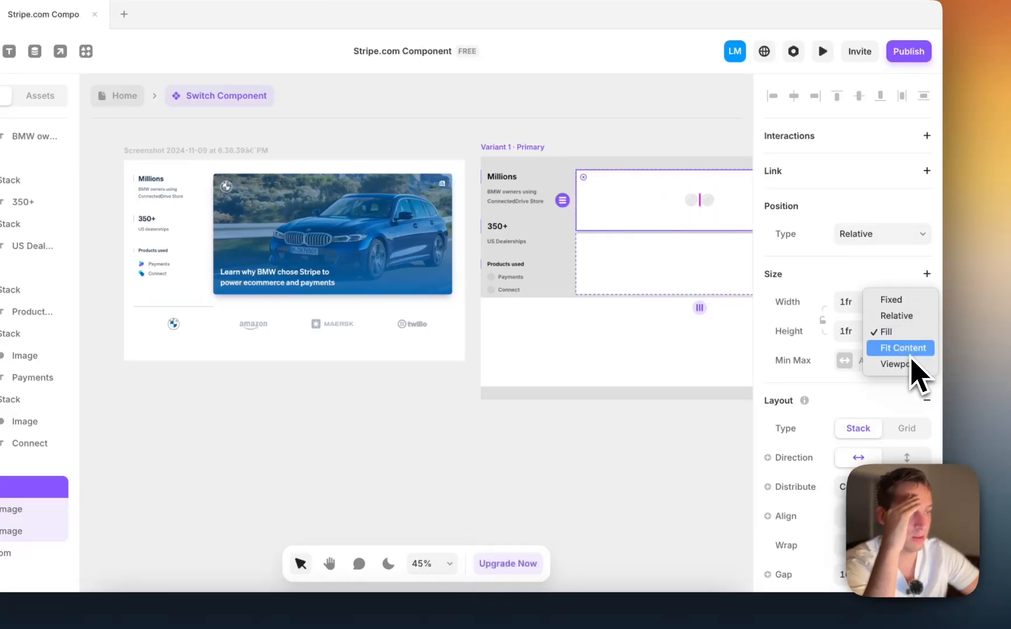
left_click(908, 350)
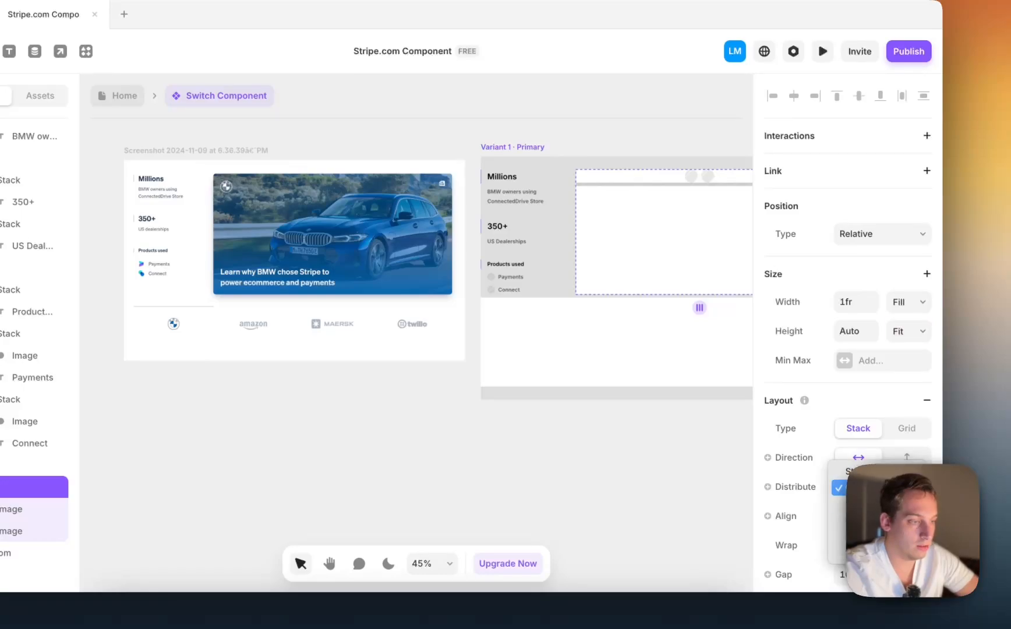
left_click(873, 520)
scroll(669, 255, "right", 3)
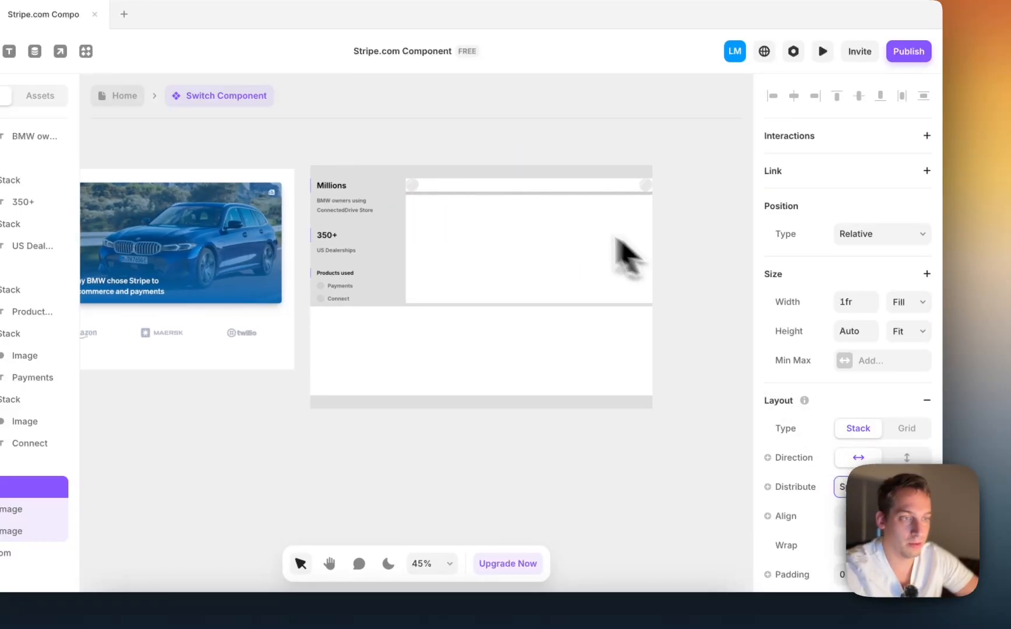
- Remove the white fill from the Top stack of the image area
scroll(889, 401, "down", 10)
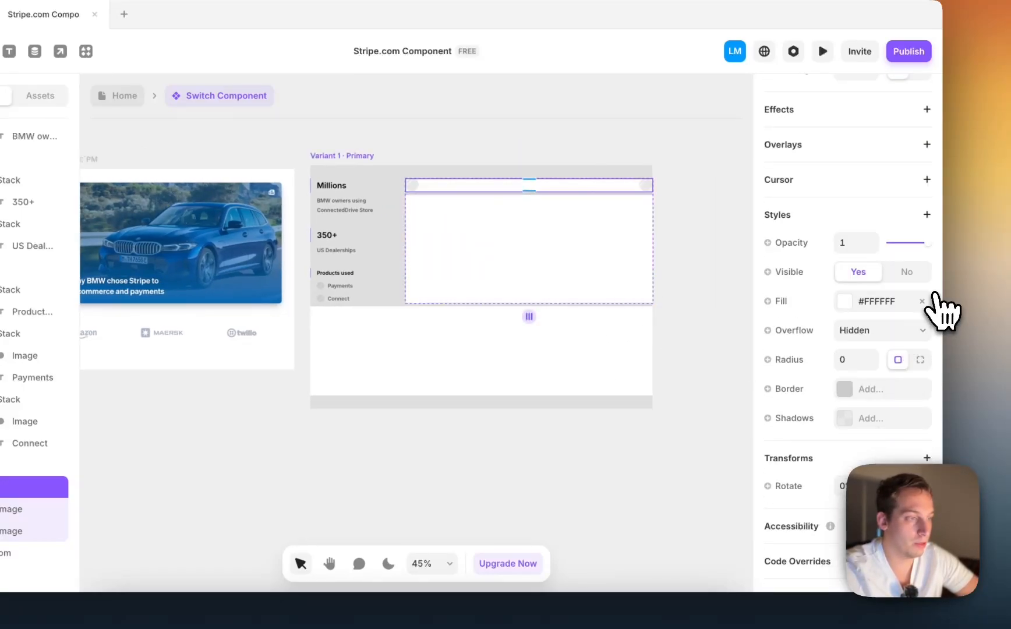
left_click(705, 223)
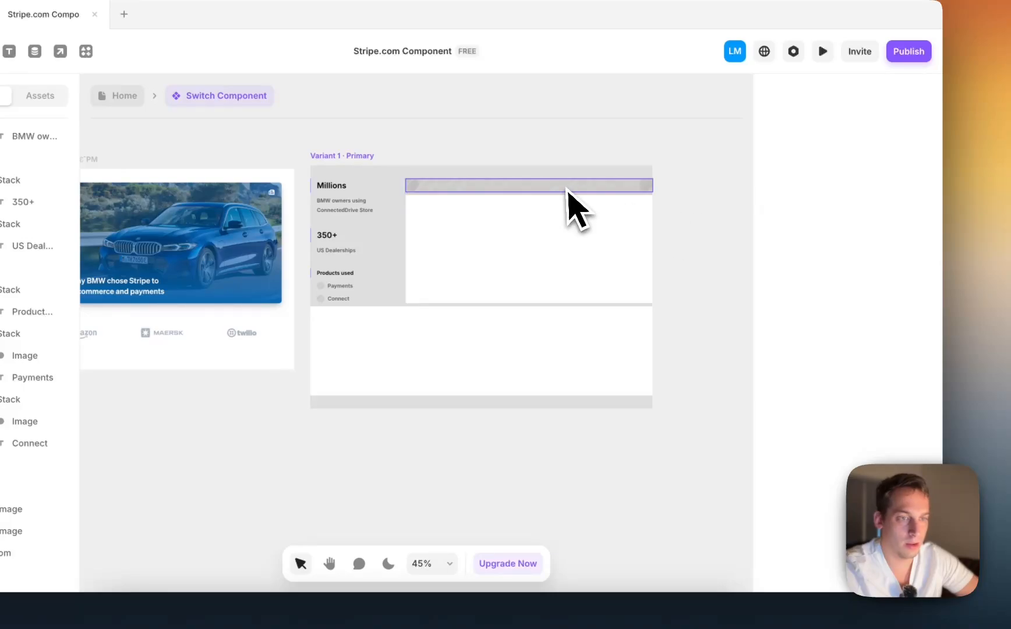
- Set the padding of the Image frame around the Top and Bottom stacks to 20
left_click(563, 199)
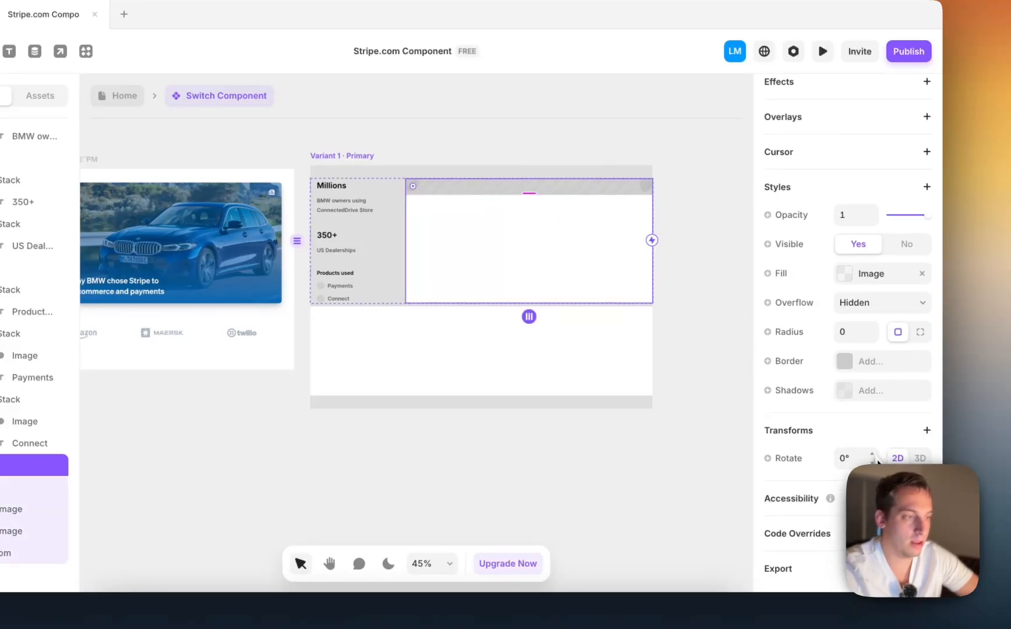
scroll(861, 442, "up", 3)
scroll(568, 327, "left", 4)
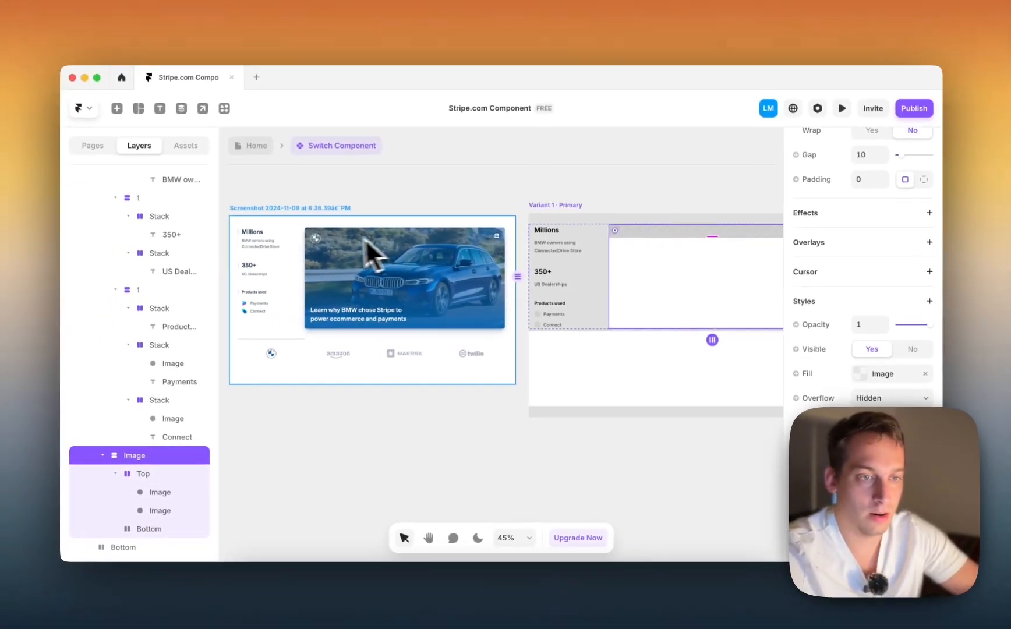
scroll(862, 274, "down", 3)
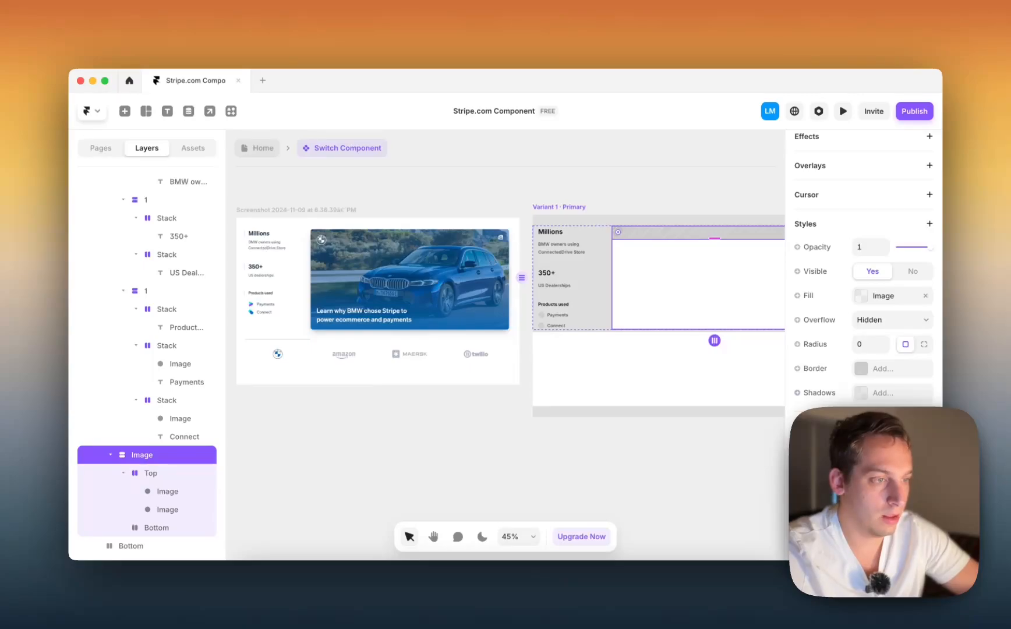
scroll(827, 377, "up", 5)
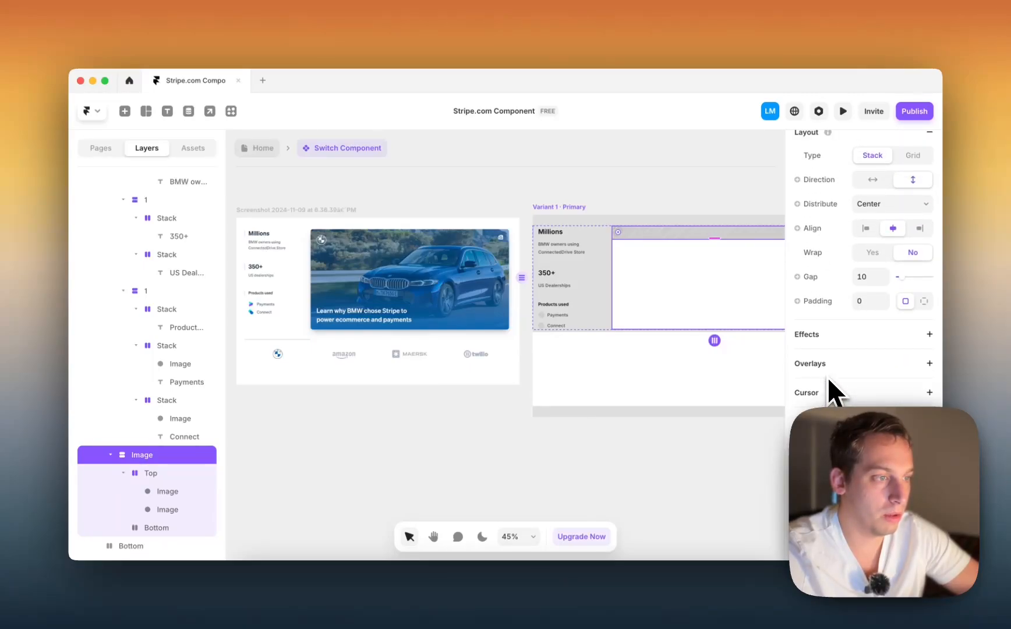
left_click(864, 301)
key("shift+Up")
key("shift+Up")
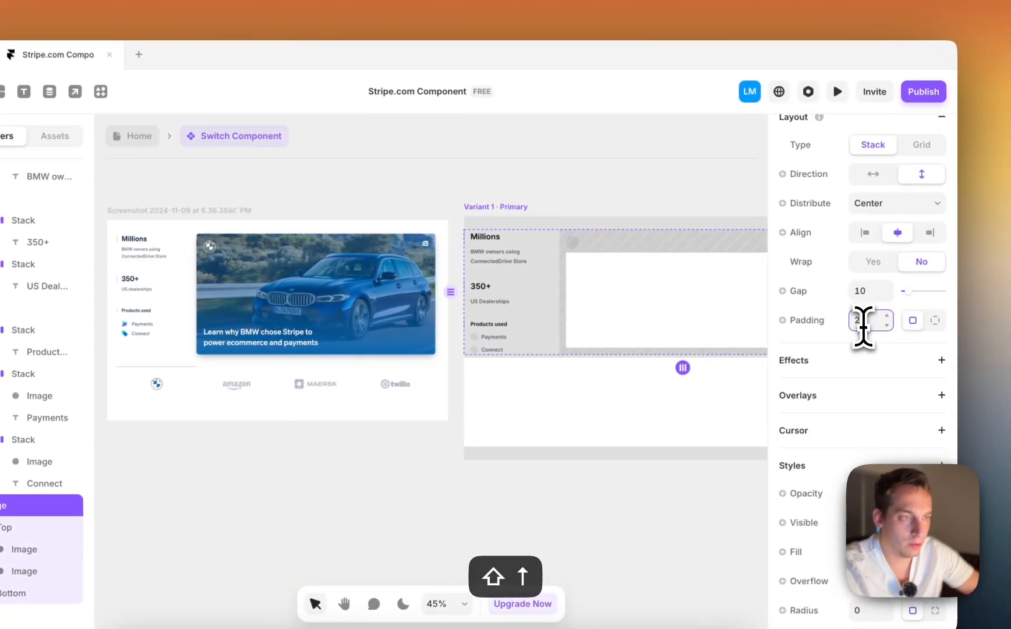
- Place a copy of the Millions text in the Bottom stack of the image area
left_click(651, 308)
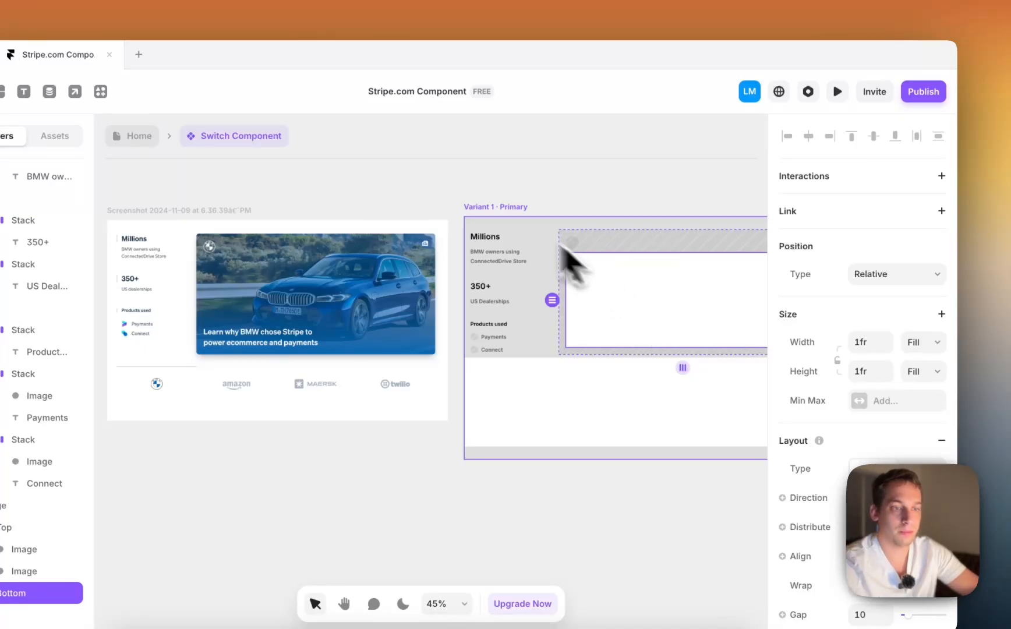
scroll(570, 252, "left", 3)
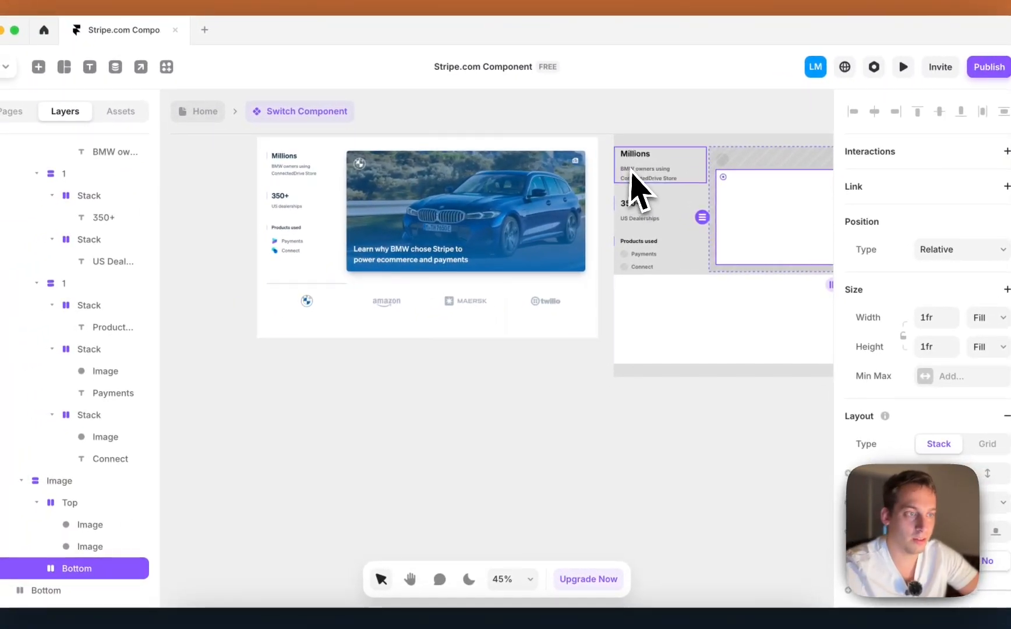
left_click_drag(635, 158, 718, 230)
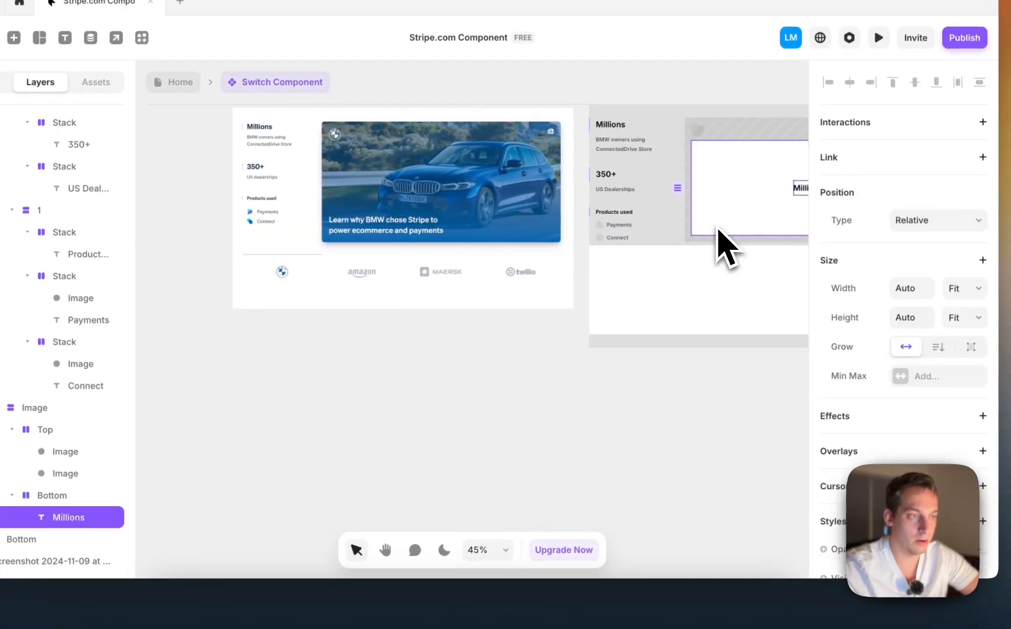
scroll(718, 233, "right", 4)
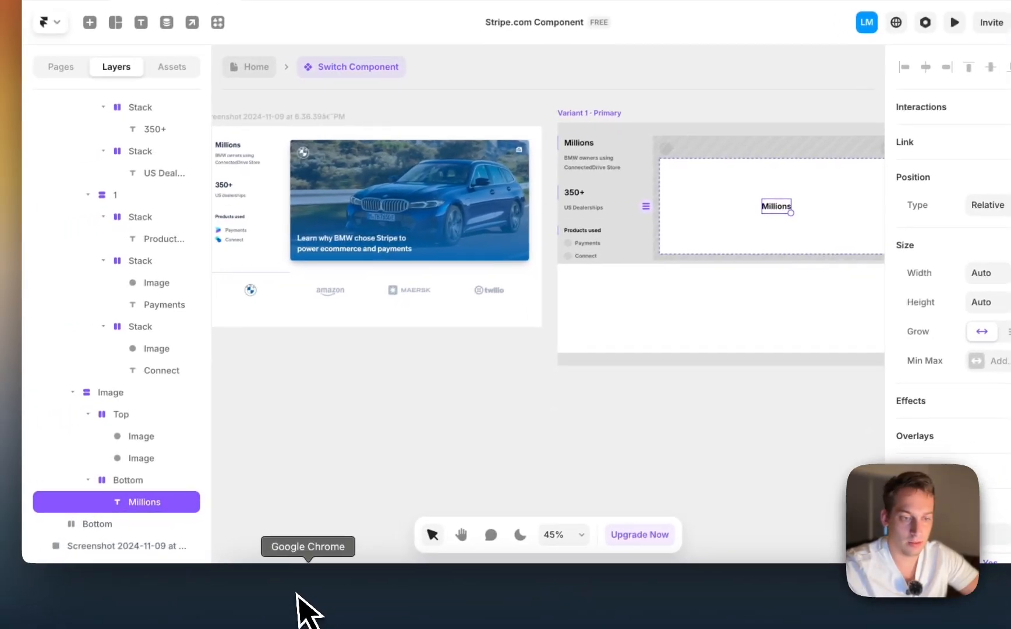
- Replace the Millions copy in the Bottom stack with "Learn why BMW chose Stripe to power ecommerce and payments"
left_click(245, 624)
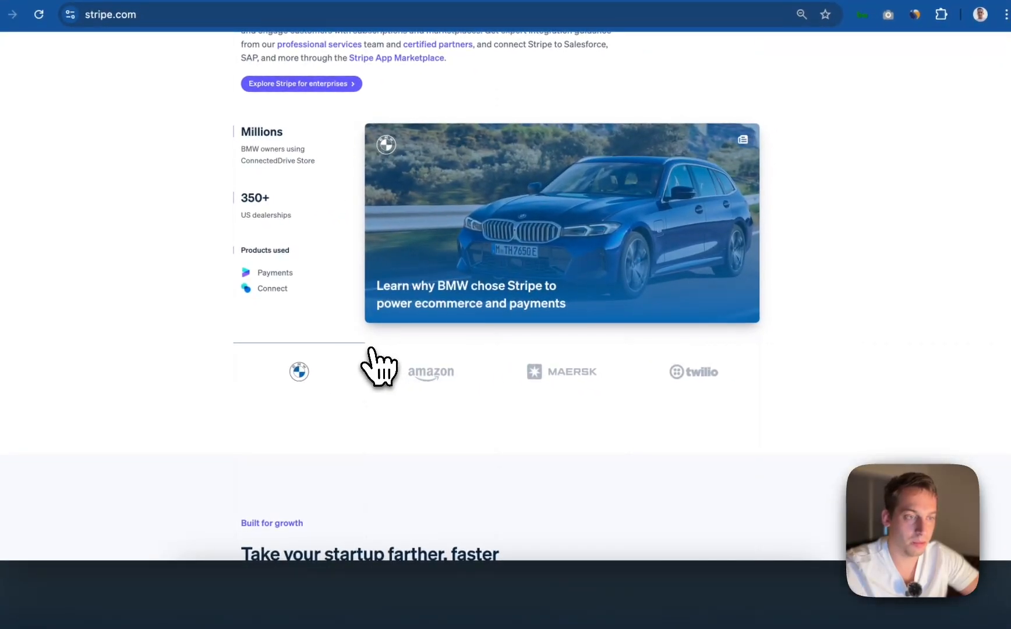
left_click(536, 608)
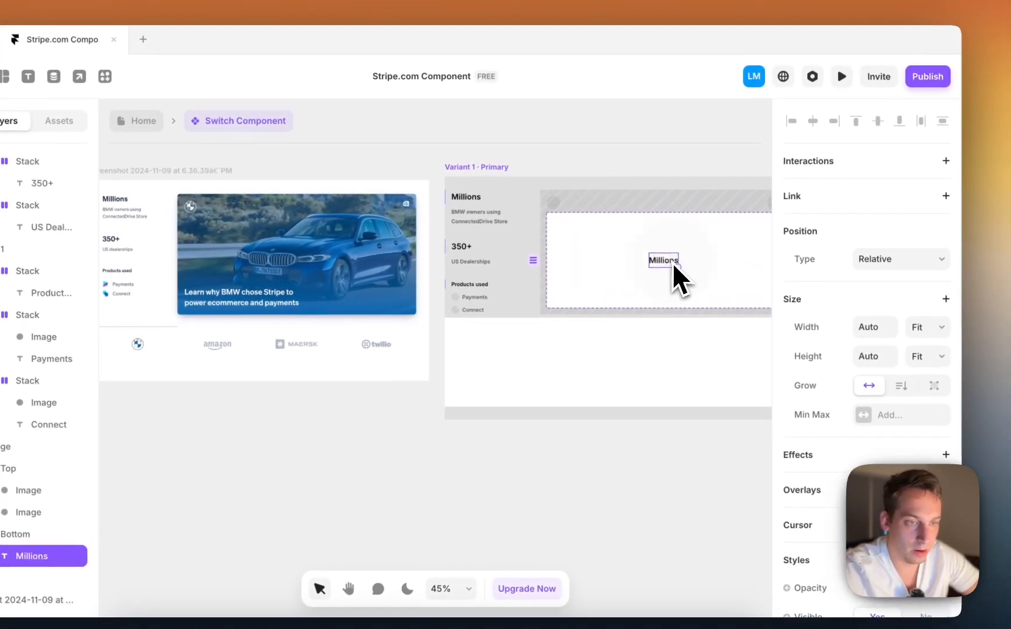
double_click(726, 206)
type("Learn")
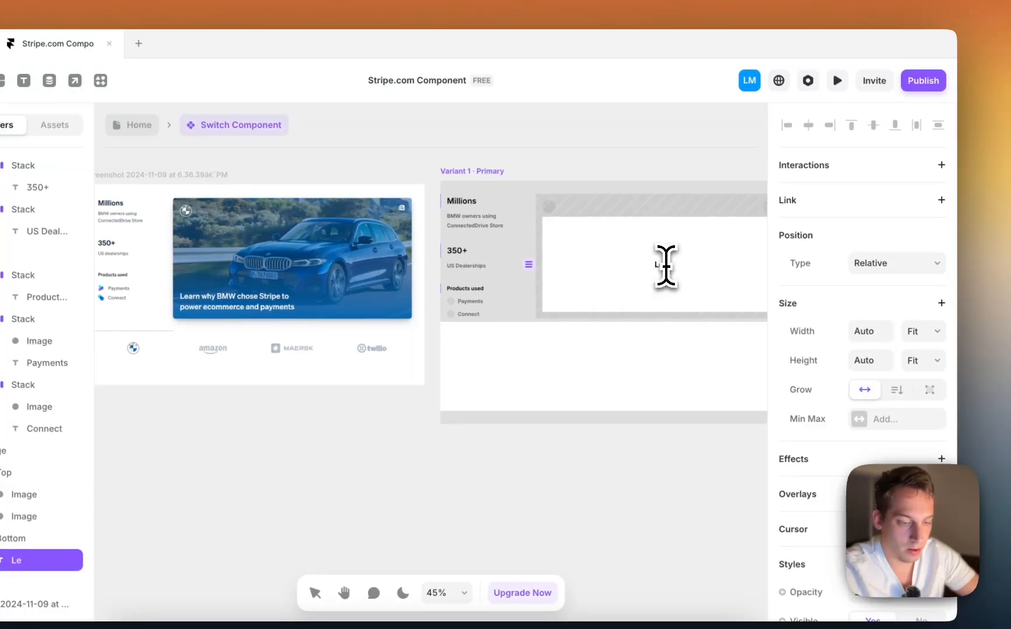
type(" why BMW ch")
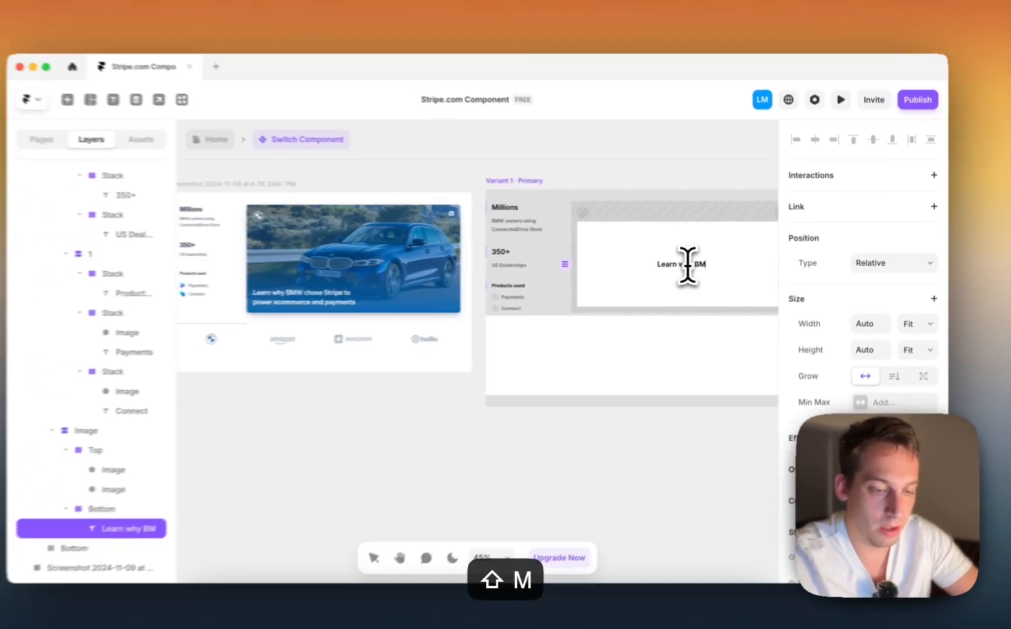
type("ose S")
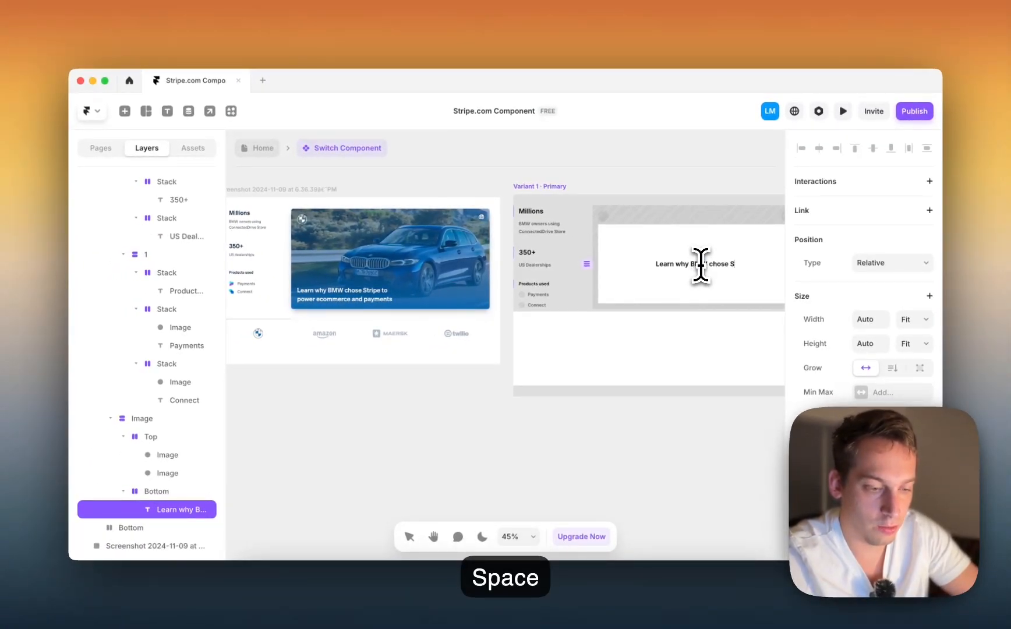
type("tripe to power ecommerce and paym")
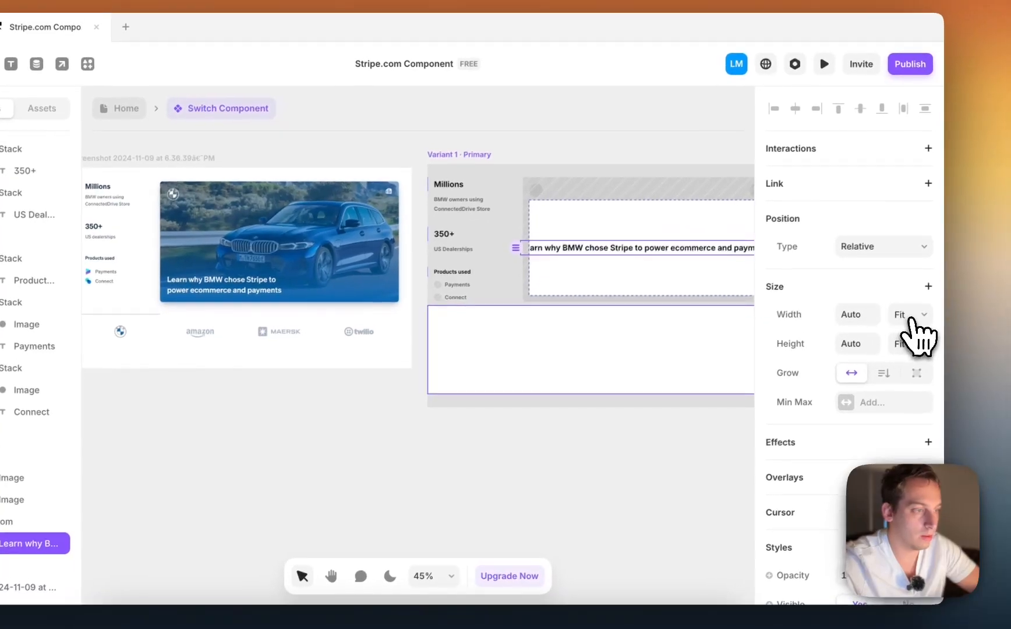
- Set the headline text's width to Fill and the image area's Bottom stack height to Fit Content
left_click(913, 319)
left_click(901, 306)
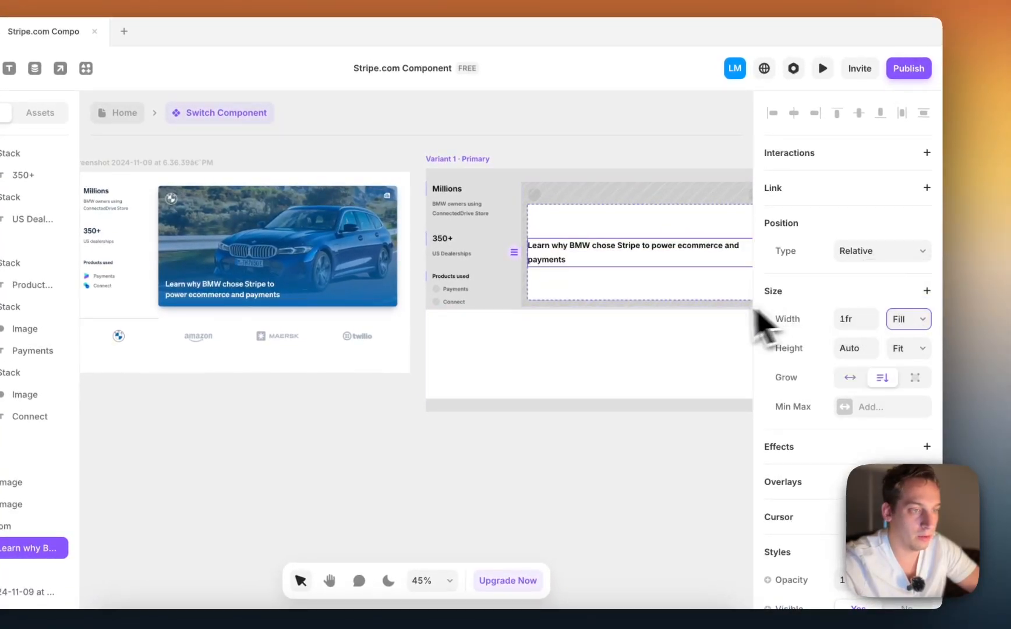
left_click(616, 292)
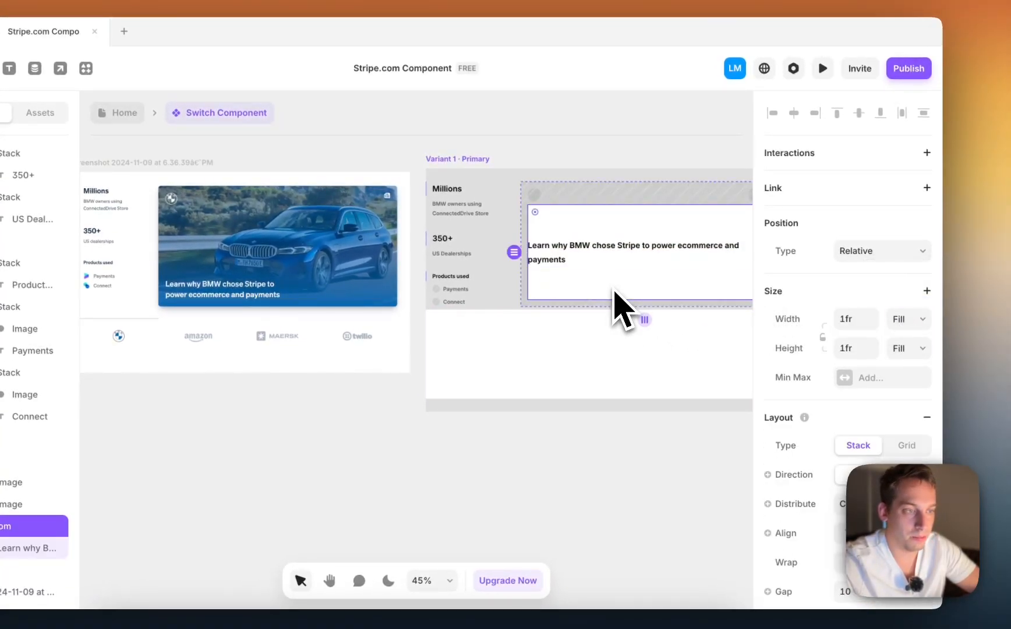
left_click(918, 352)
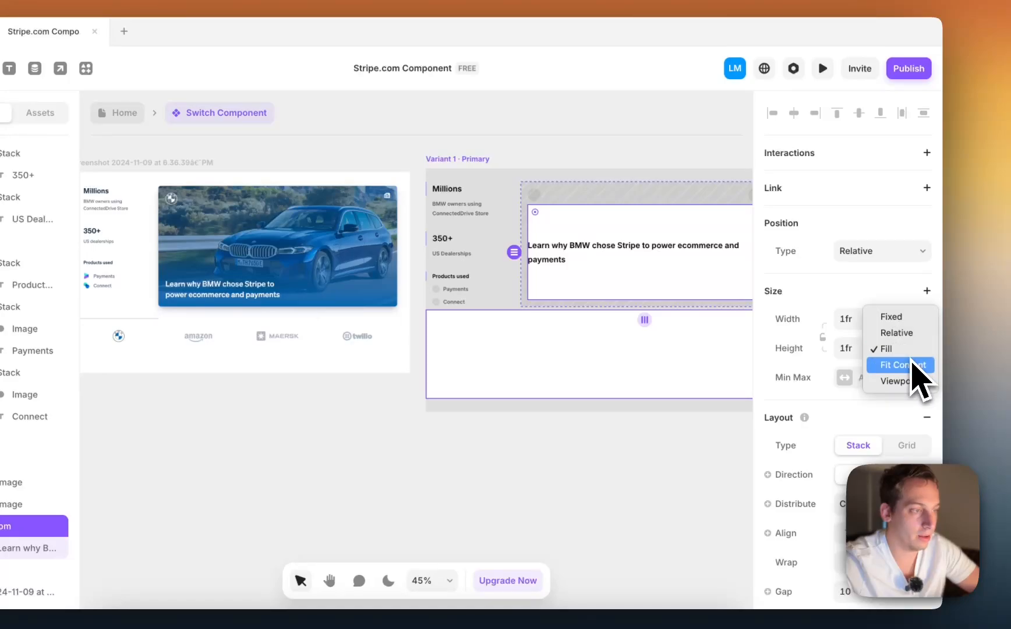
left_click(871, 362)
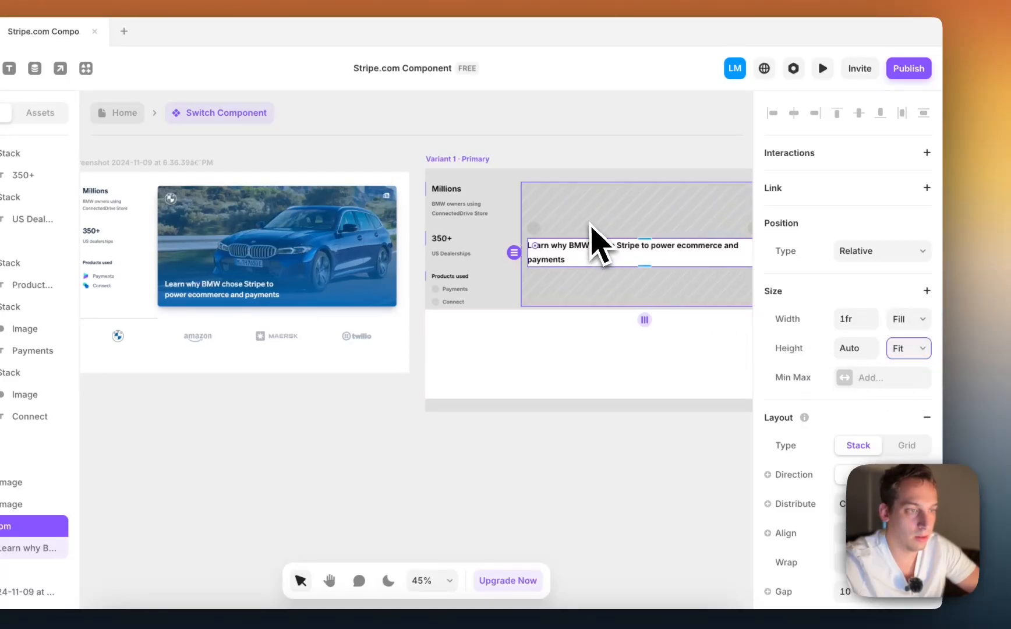
- Set the Image frame's distribution to Space Between so the Top and Bottom stacks sit at opposite ends
scroll(589, 222, "right", 2)
left_click(547, 199)
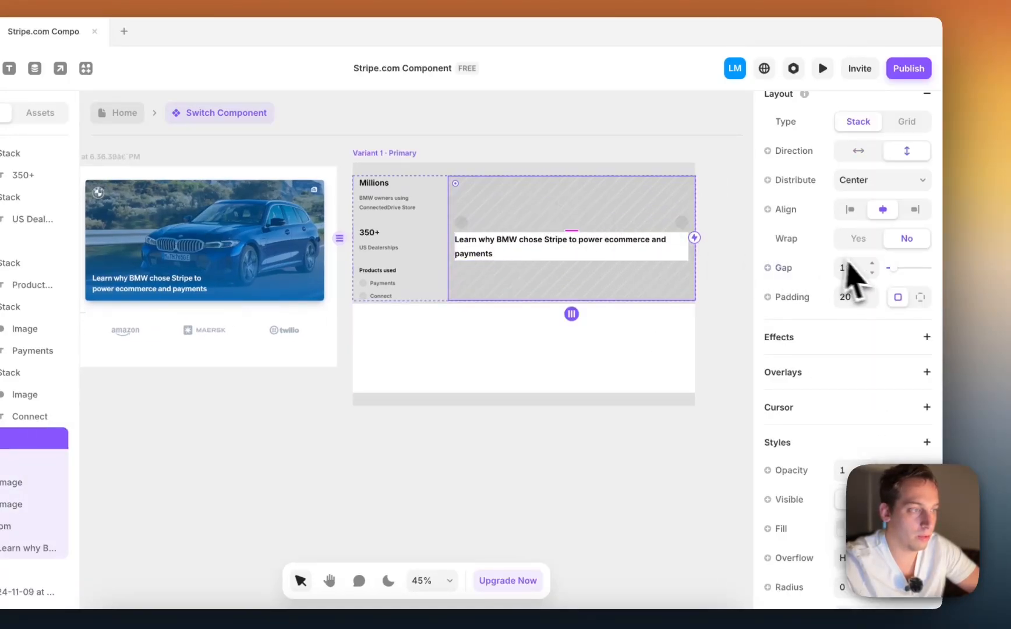
scroll(889, 418, "up", 3)
left_click(896, 338)
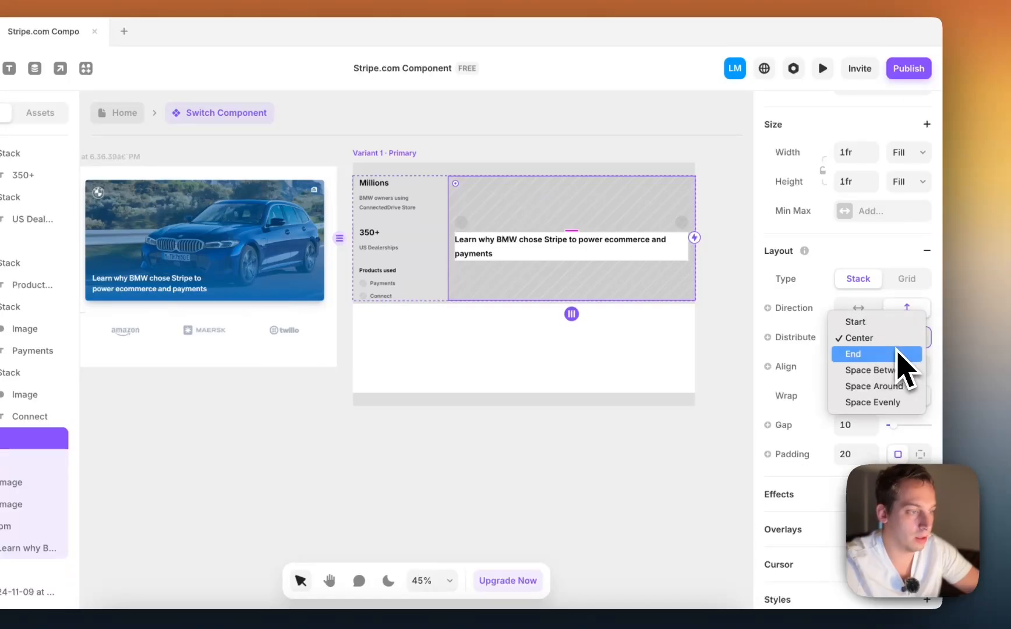
left_click(877, 369)
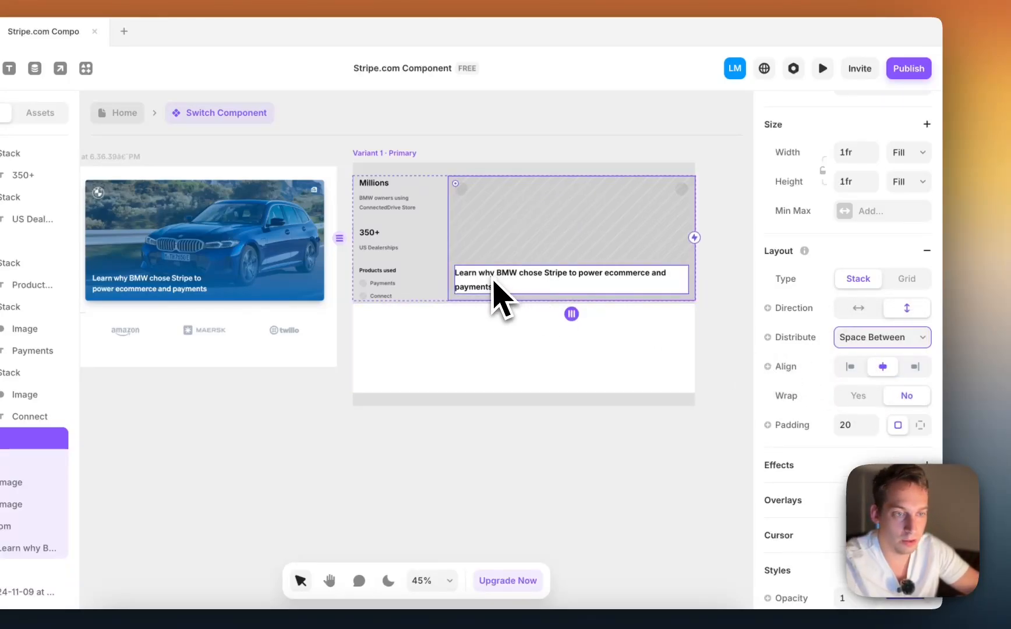
- Change the Bottom stack of the image area to a fixed width and narrow it to about 452
left_click(495, 283)
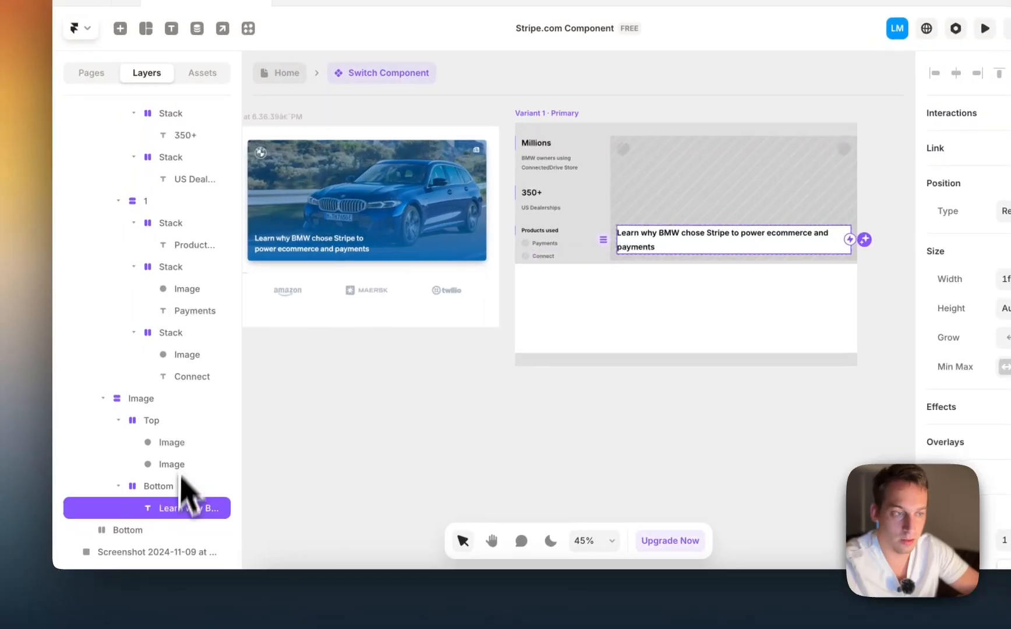
left_click(175, 485)
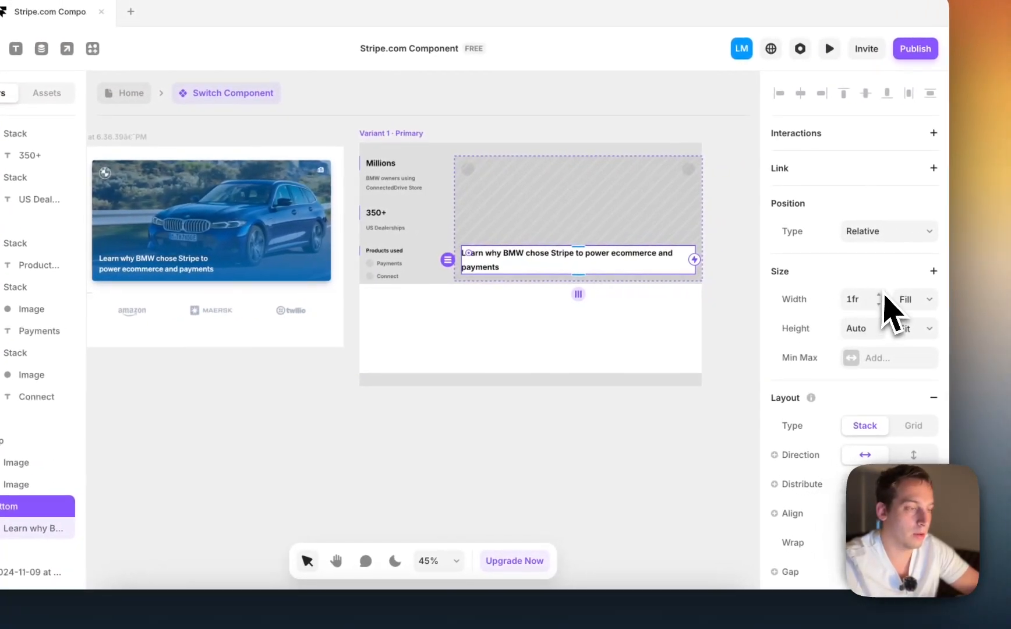
scroll(469, 337, "right", 3)
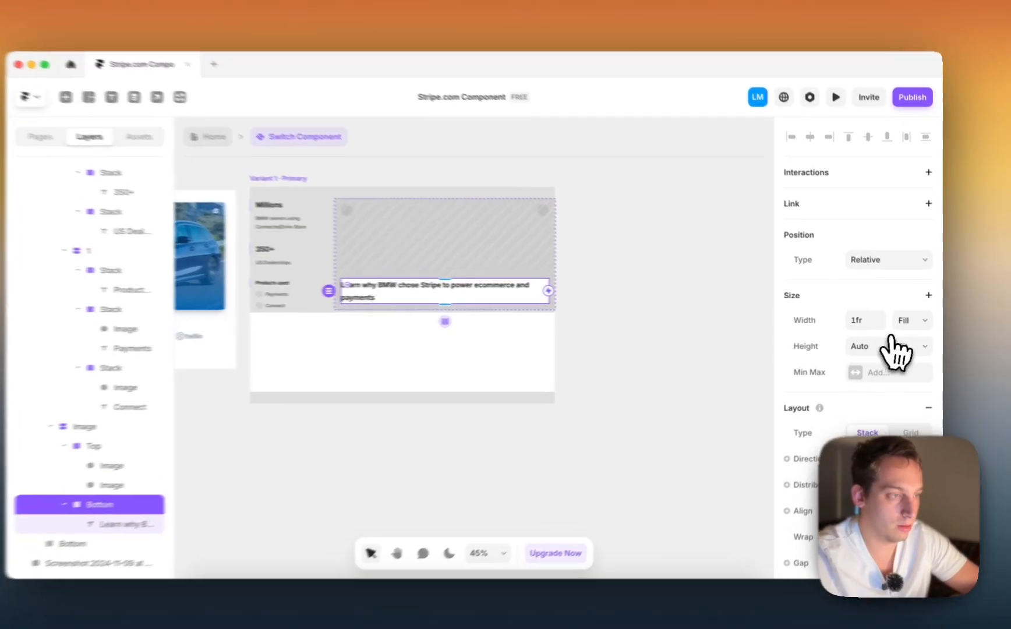
left_click(914, 319)
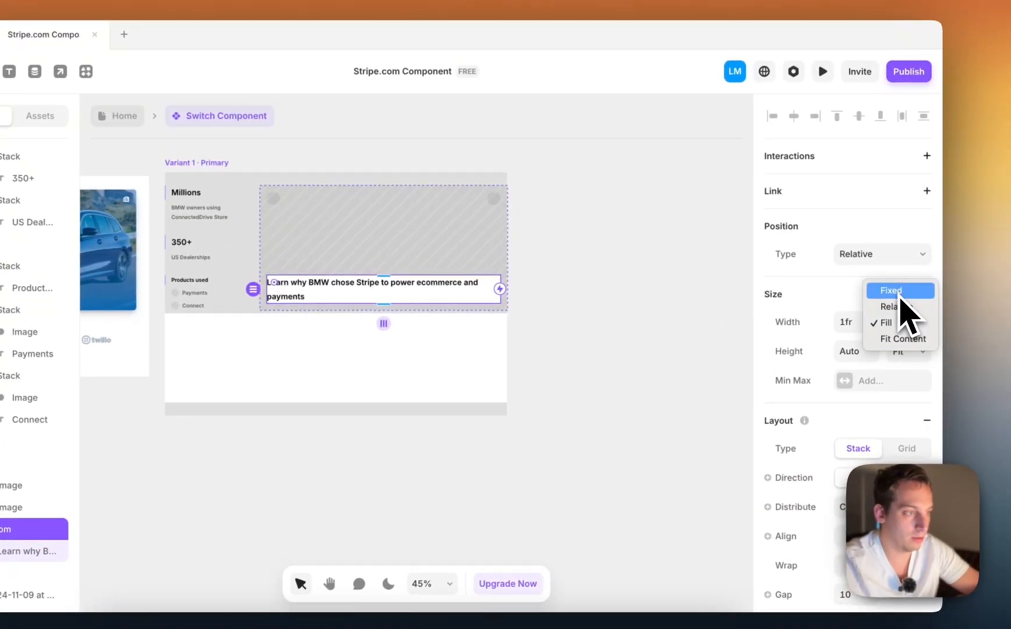
left_click(900, 294)
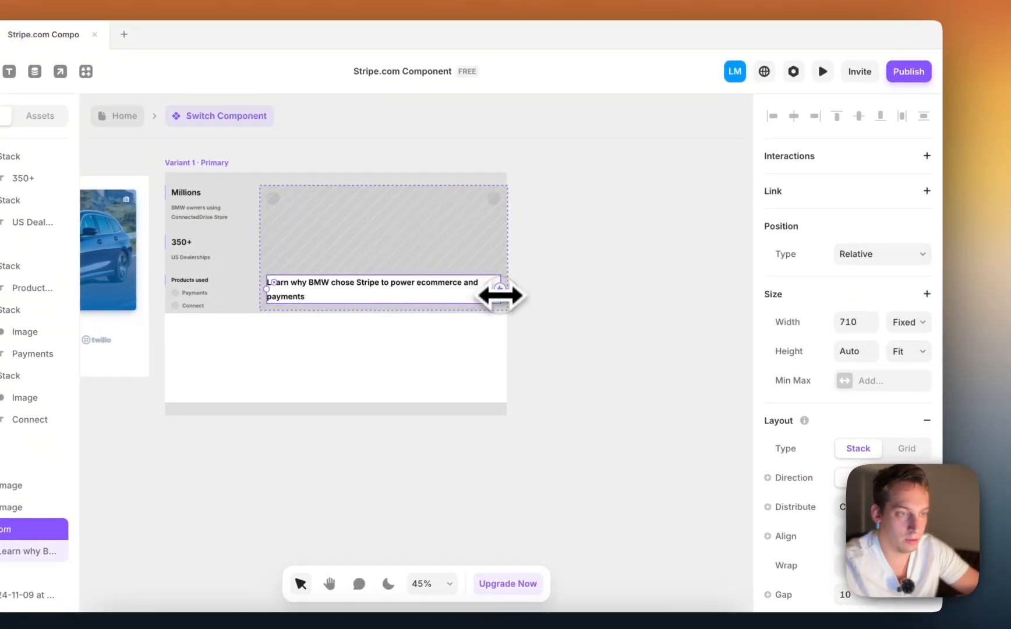
left_click_drag(500, 289, 415, 289)
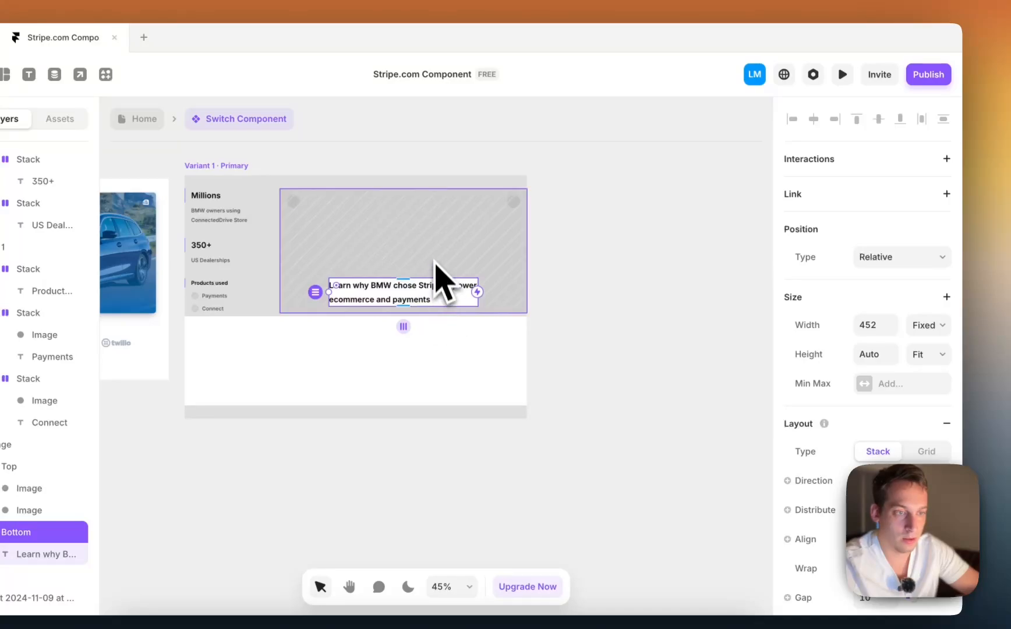
- Align the Image frame's contents to the left
left_click(434, 262)
left_click(878, 377)
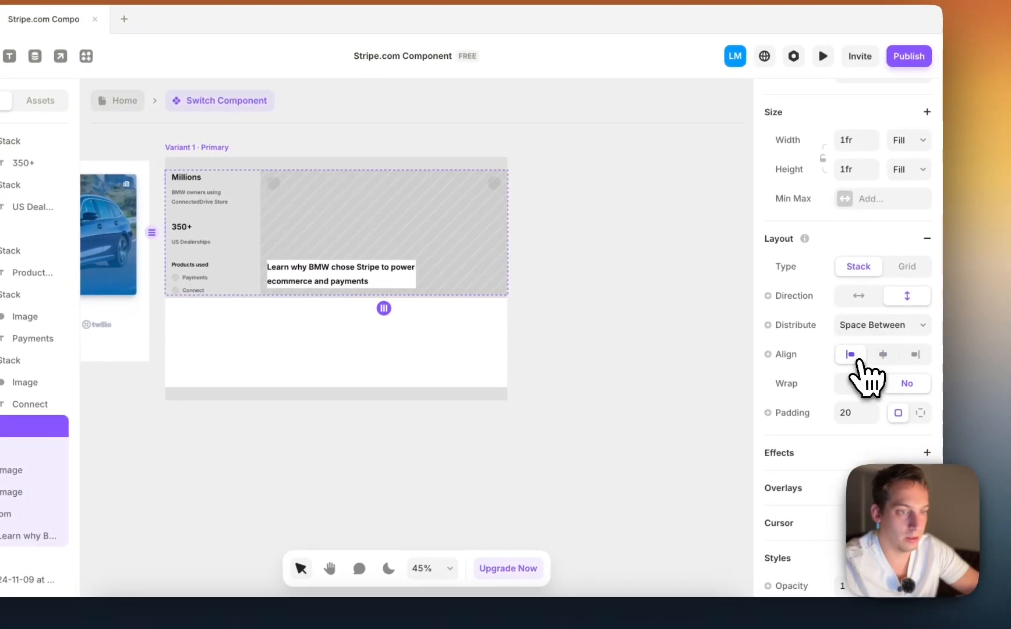
left_click(670, 372)
scroll(663, 379, "left", 10)
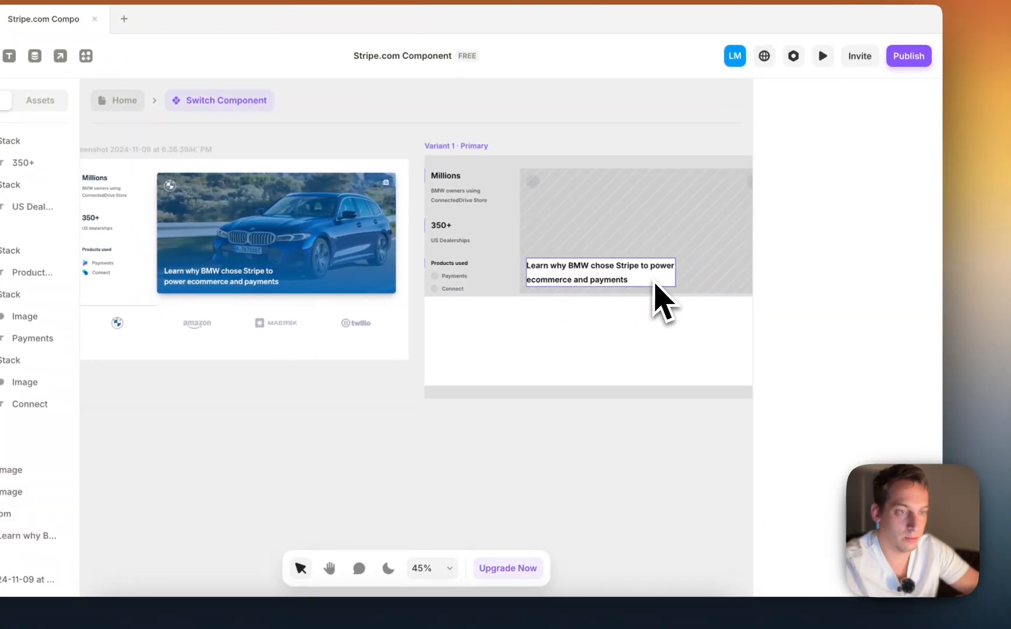
- Narrow the headline's Bottom stack to a width of about 421 so its line break matches the reference screenshot
left_click(655, 284)
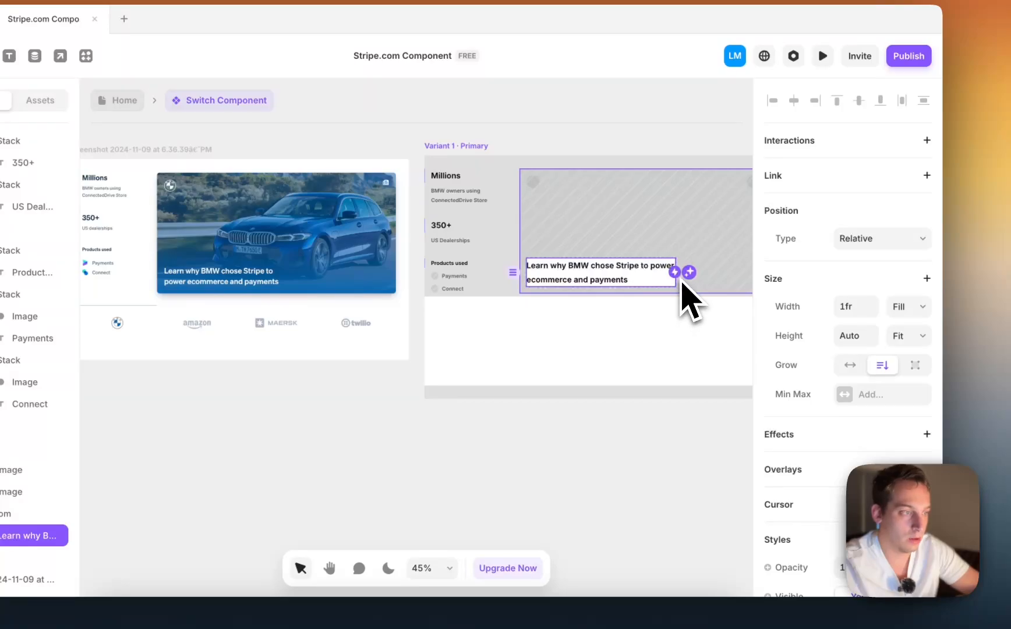
scroll(680, 284, "up", 5)
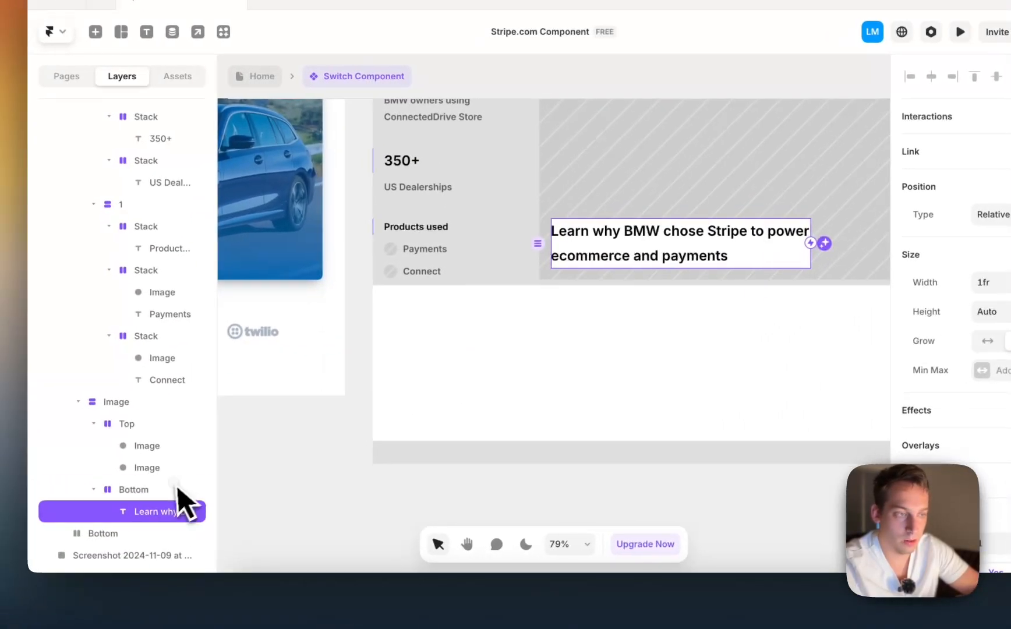
left_click(36, 511)
scroll(526, 303, "left", 1)
scroll(507, 300, "left", 8)
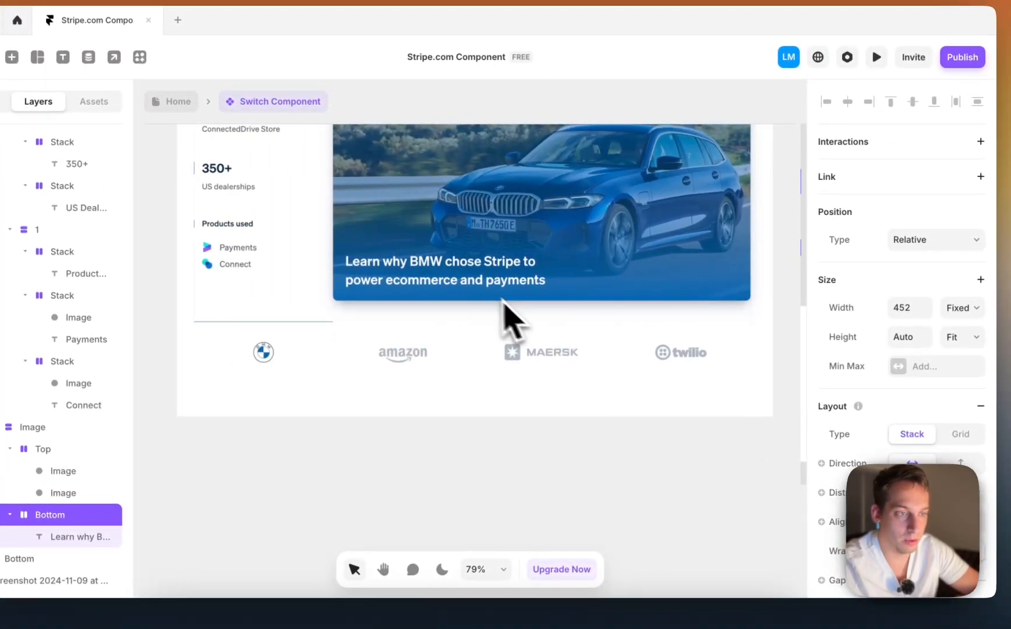
scroll(510, 268, "right", 15)
scroll(503, 271, "left", 2)
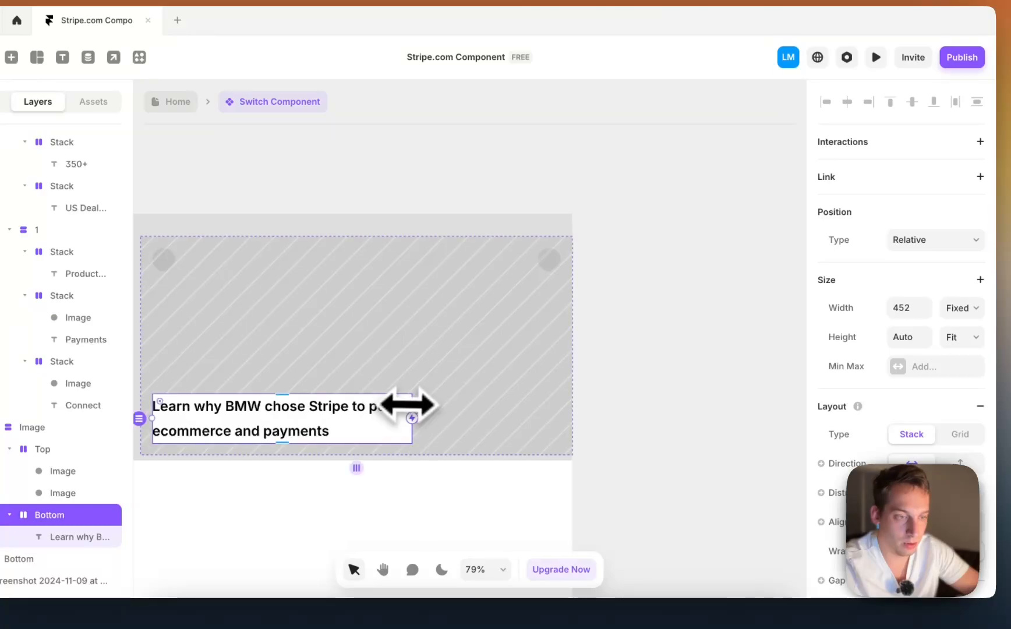
scroll(396, 400, "down", 3)
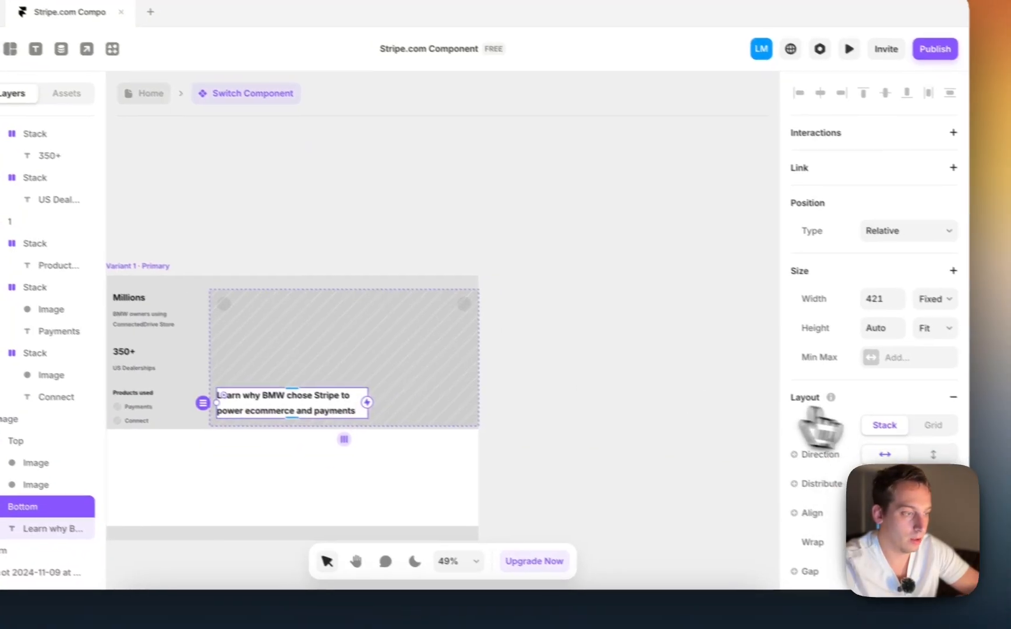
- Remove the white fill from the Bottom stack behind the headline
scroll(908, 408, "down", 7)
scroll(869, 369, "down", 1)
left_click(922, 350)
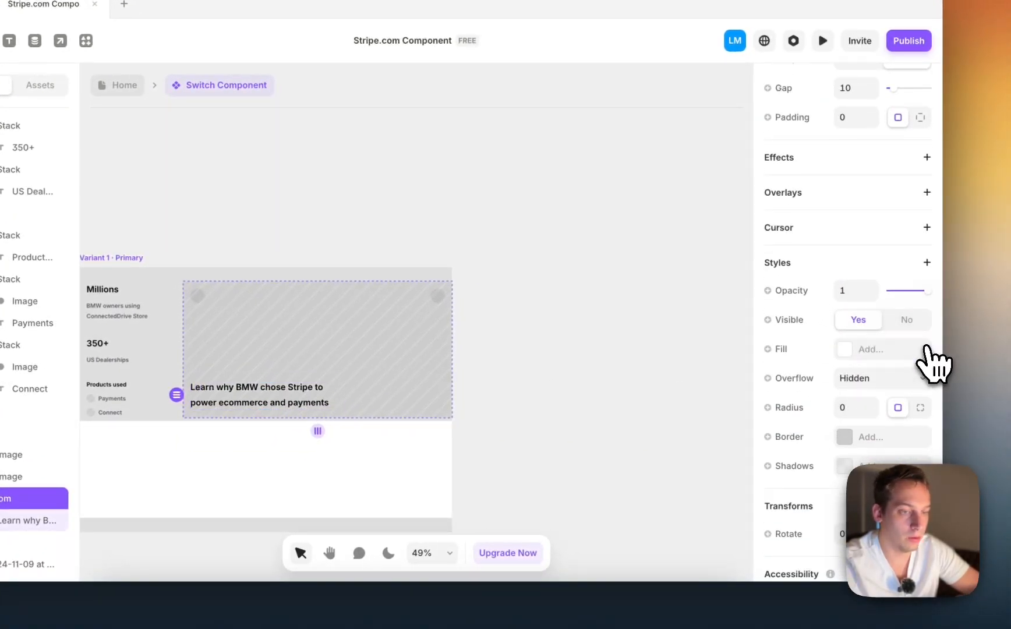
left_click(525, 348)
scroll(512, 349, "left", 3)
- Change the headline text color in the image area from black to white
left_click(446, 318)
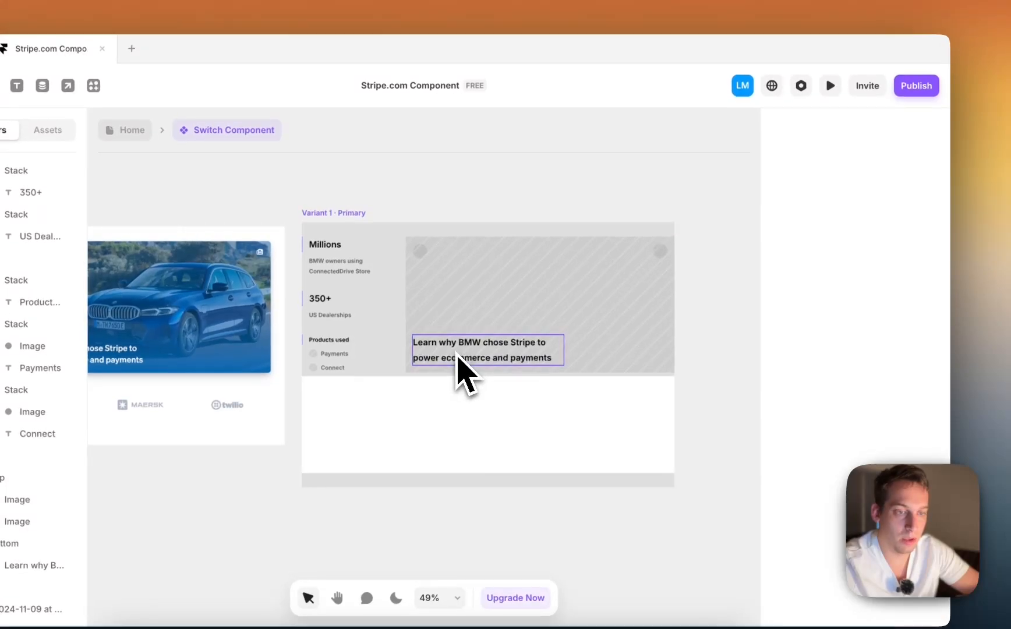
scroll(827, 407, "down", 8)
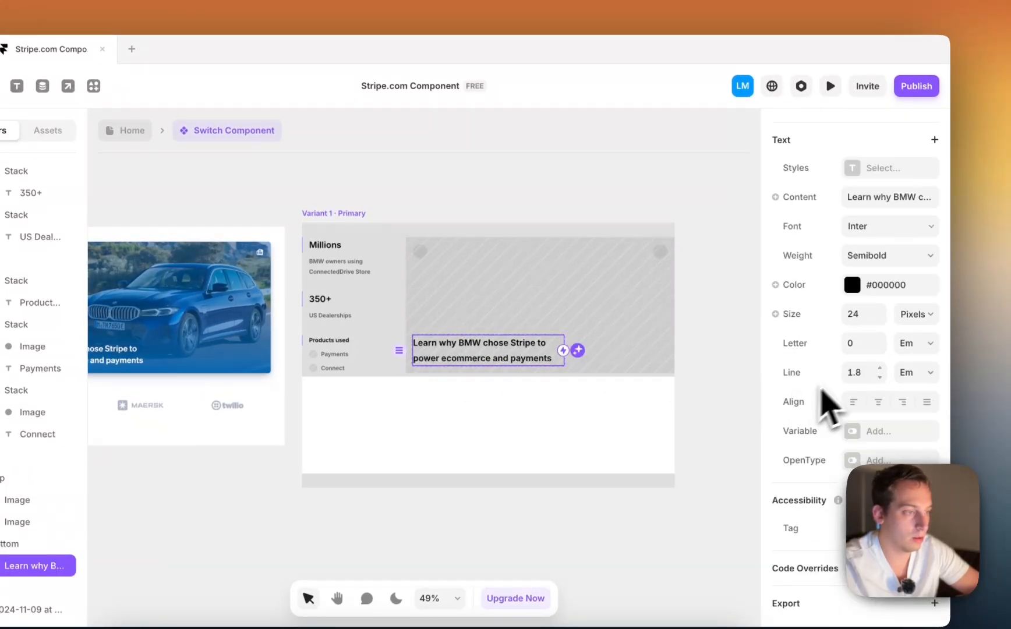
left_click(852, 285)
left_click_drag(617, 362, 522, 240)
left_click(513, 200)
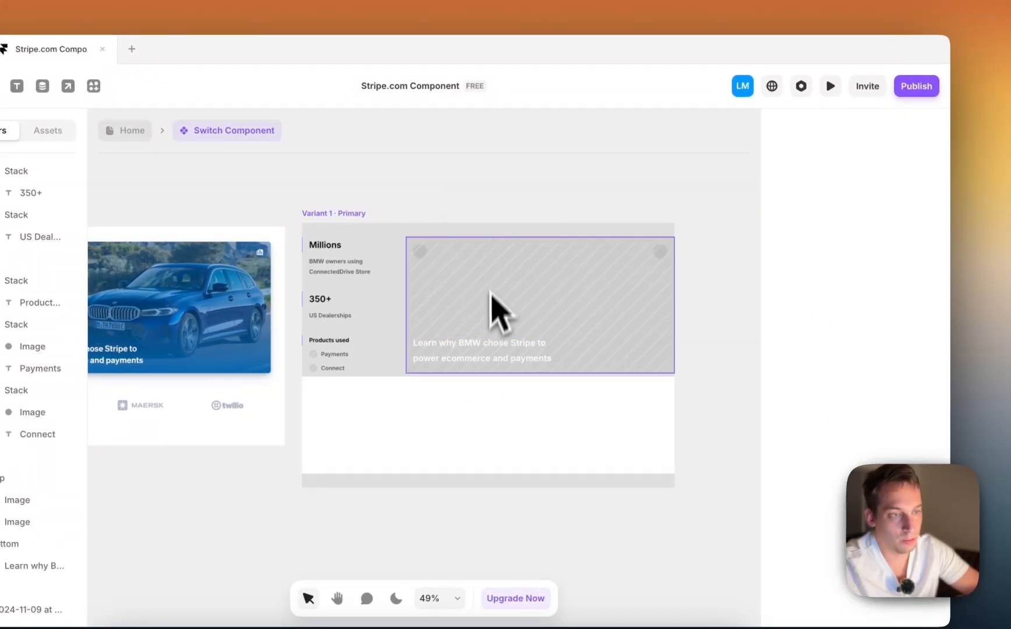
- Open the Unsplash plugin for the Image frame's fill and search for "bmw"
left_click(500, 314)
scroll(882, 385, "down", 5)
left_click(855, 427)
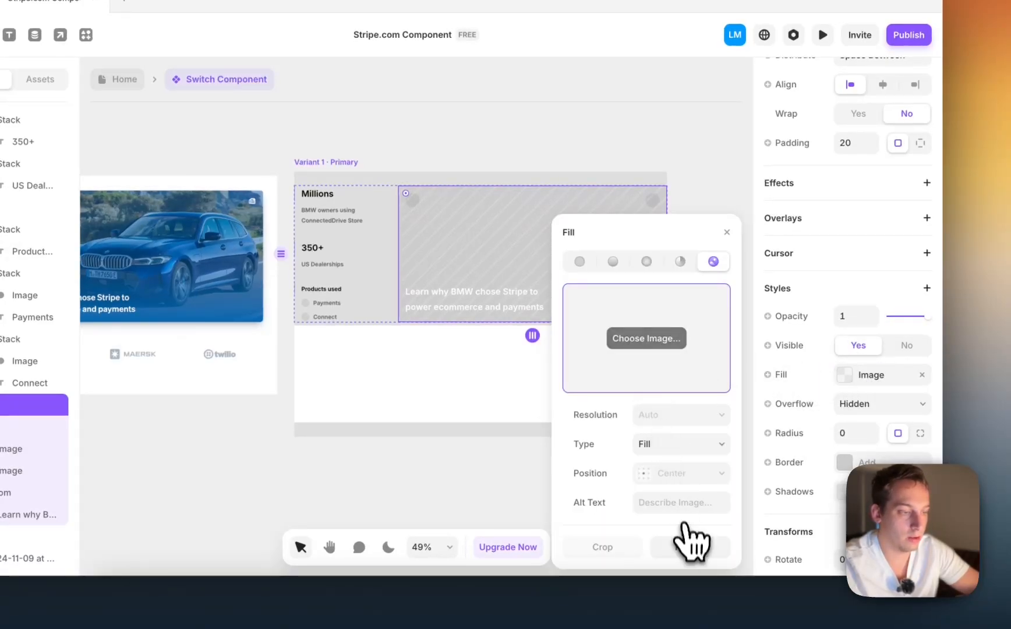
left_click(682, 541)
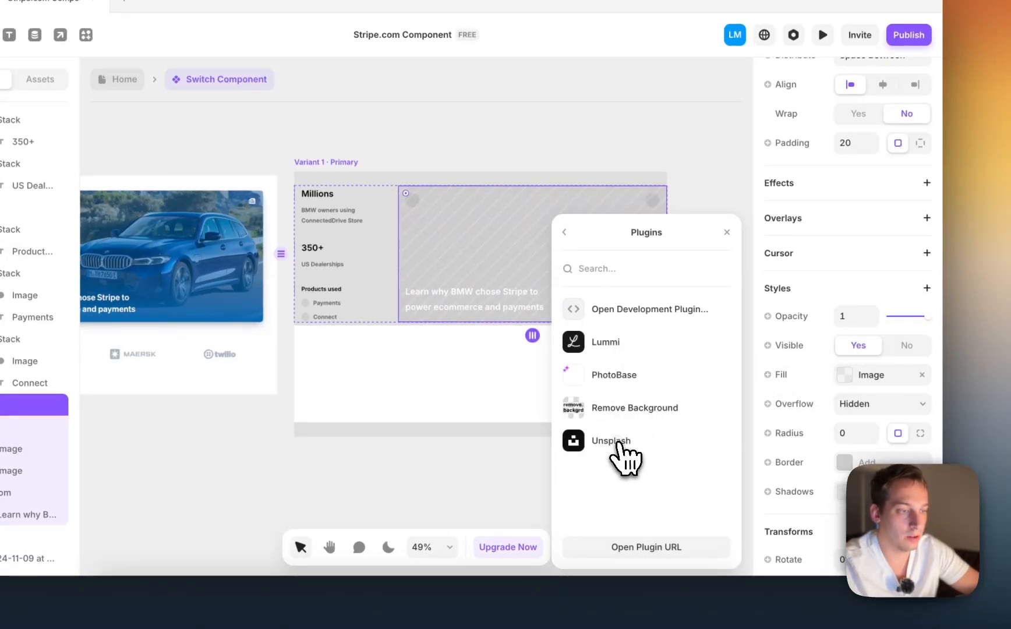
left_click(614, 440)
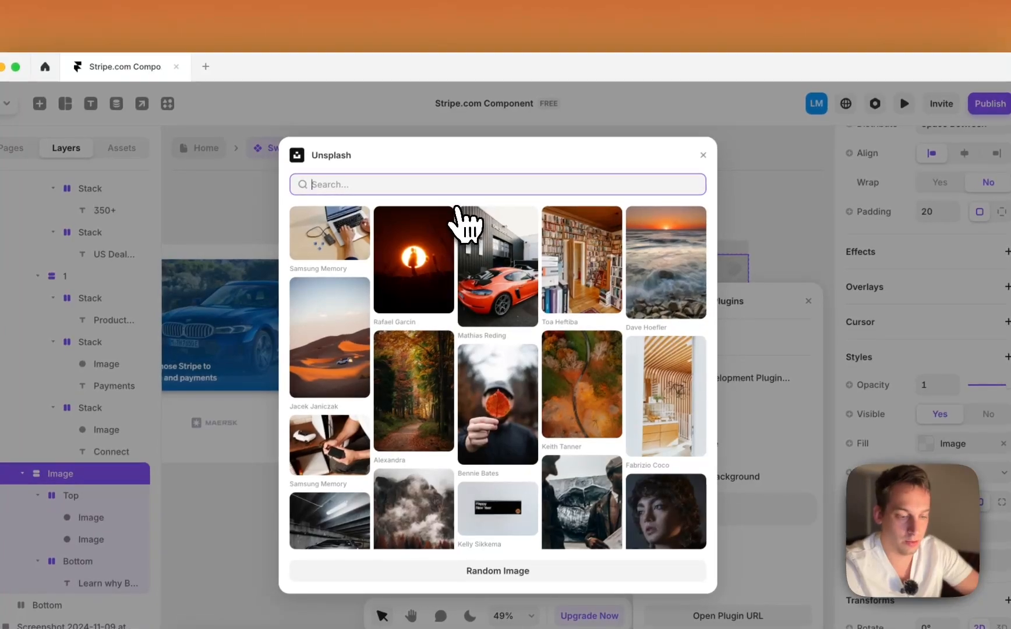
type("bmw")
key("Return")
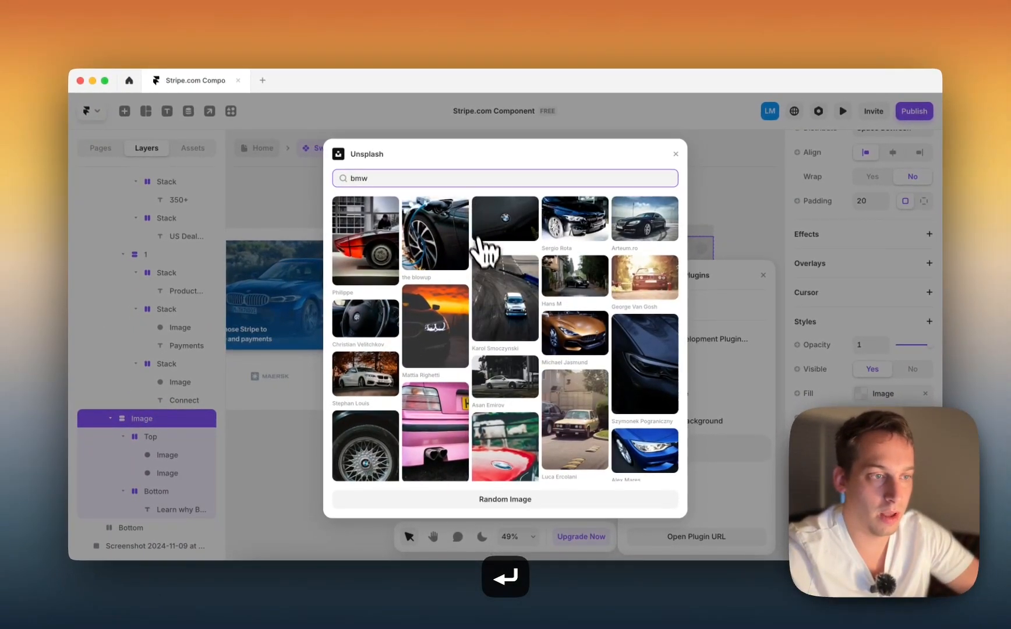
- Fill the Image frame with the photo of a red BMW parked in front of a brick building
scroll(490, 274, "down", 5)
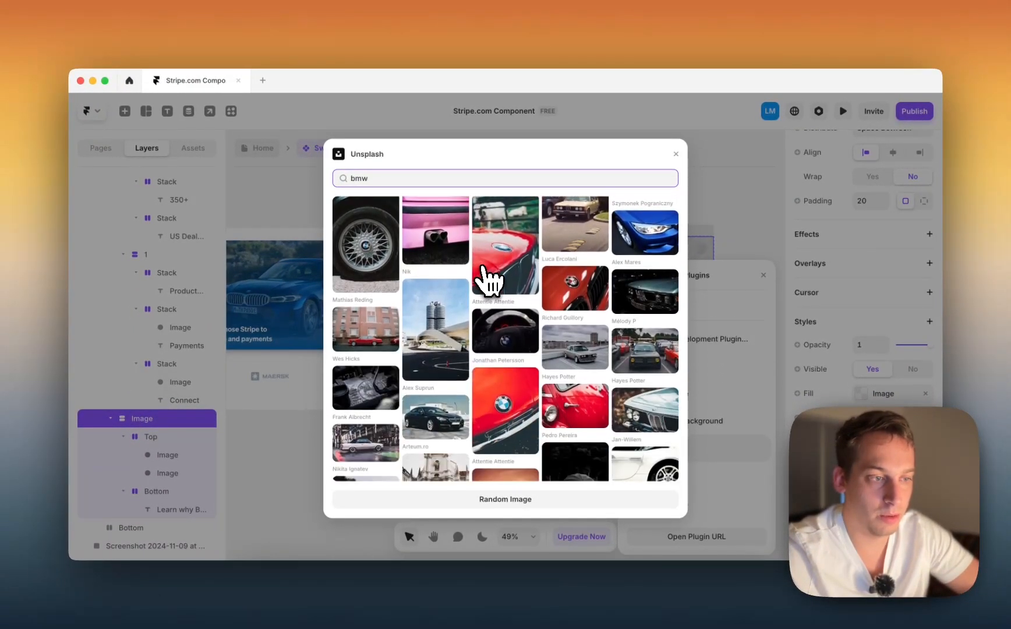
scroll(482, 268, "up", 1)
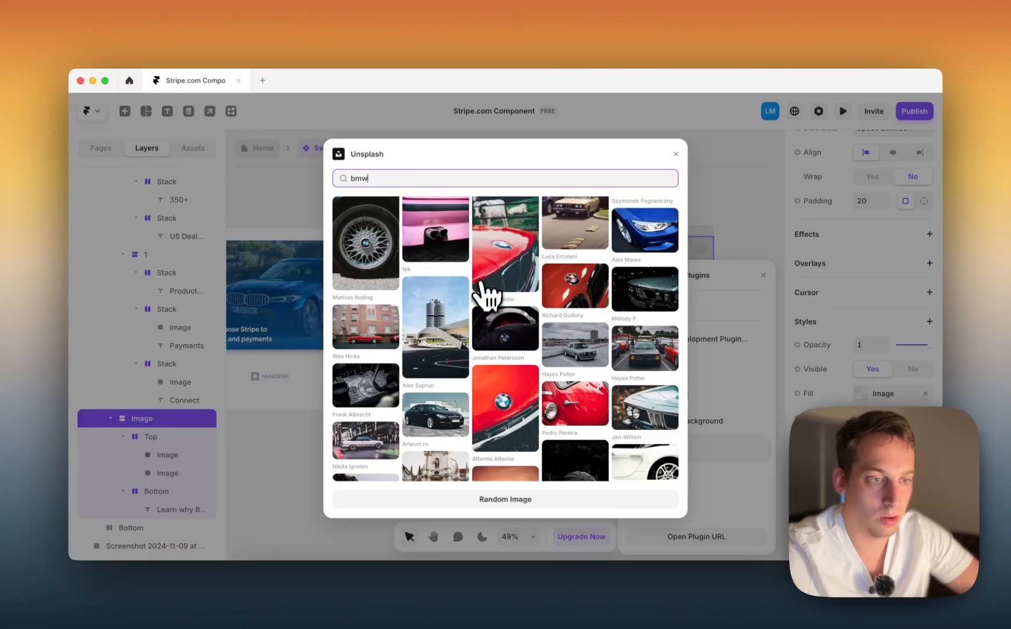
scroll(473, 330, "down", 1)
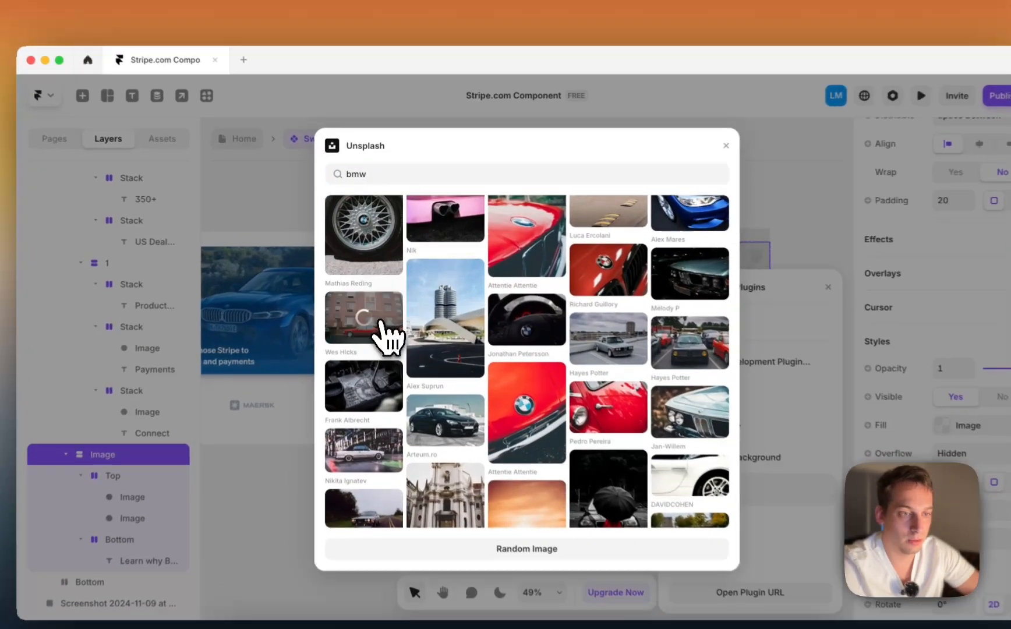
scroll(443, 326, "down", 3)
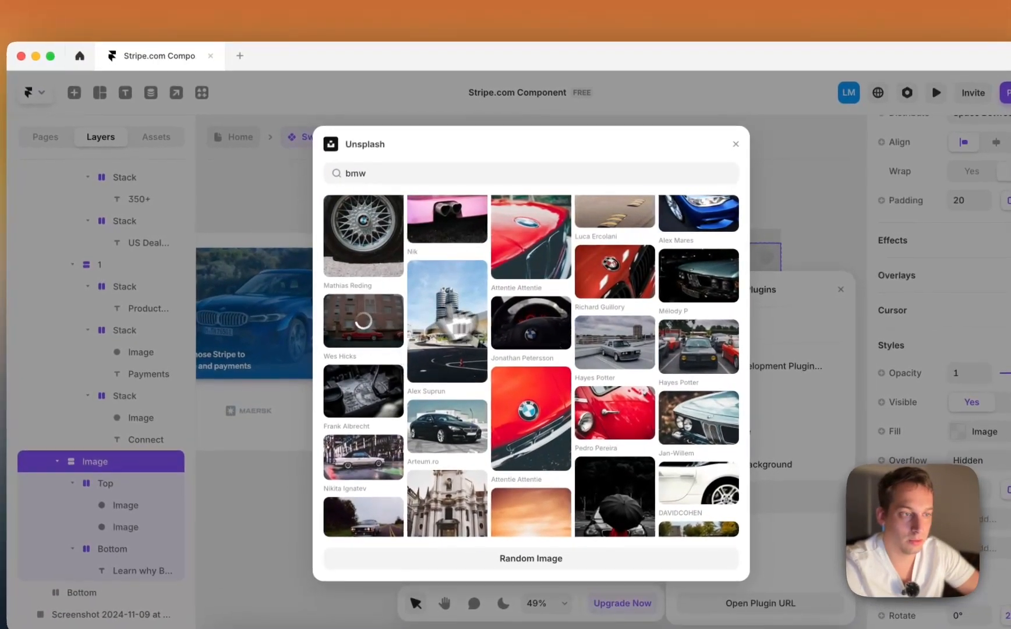
left_click(502, 294)
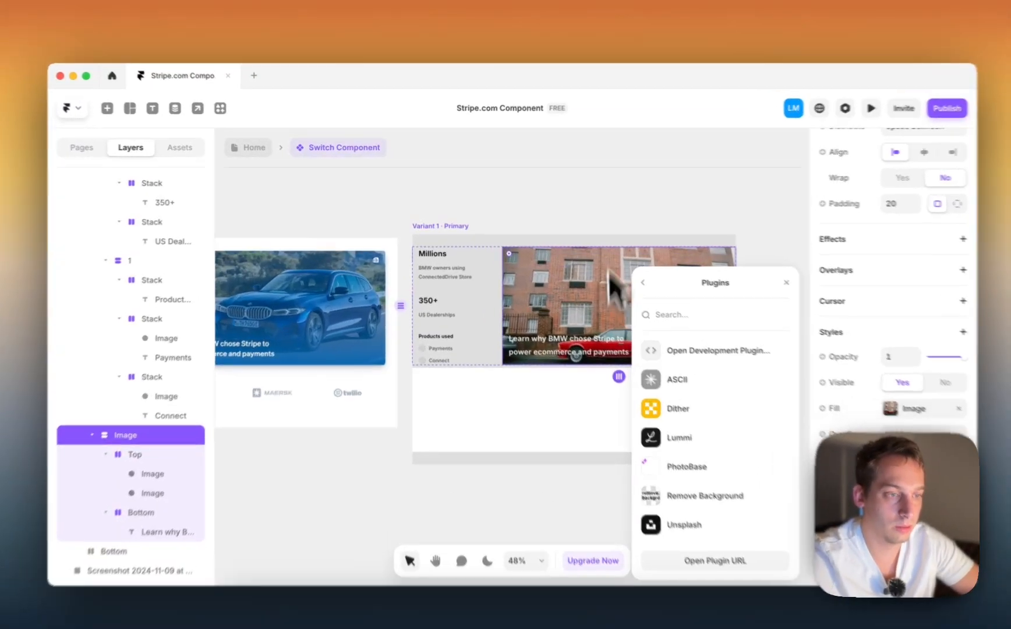
left_click(576, 182)
scroll(566, 205, "left", 1)
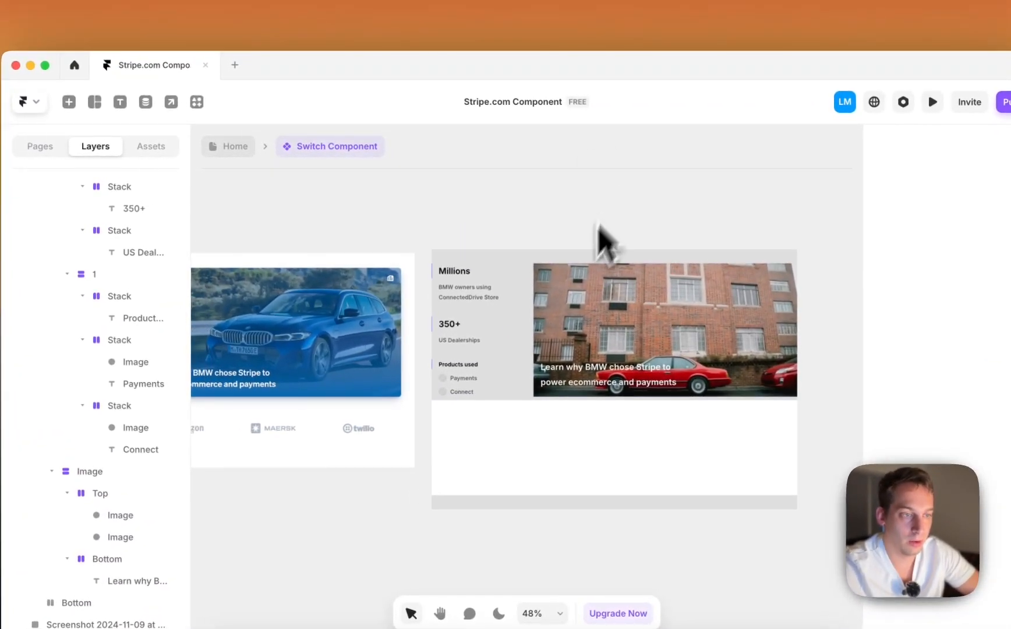
- Round the Image frame's corners with a radius of 10
left_click(535, 293)
scroll(396, 286, "up", 5)
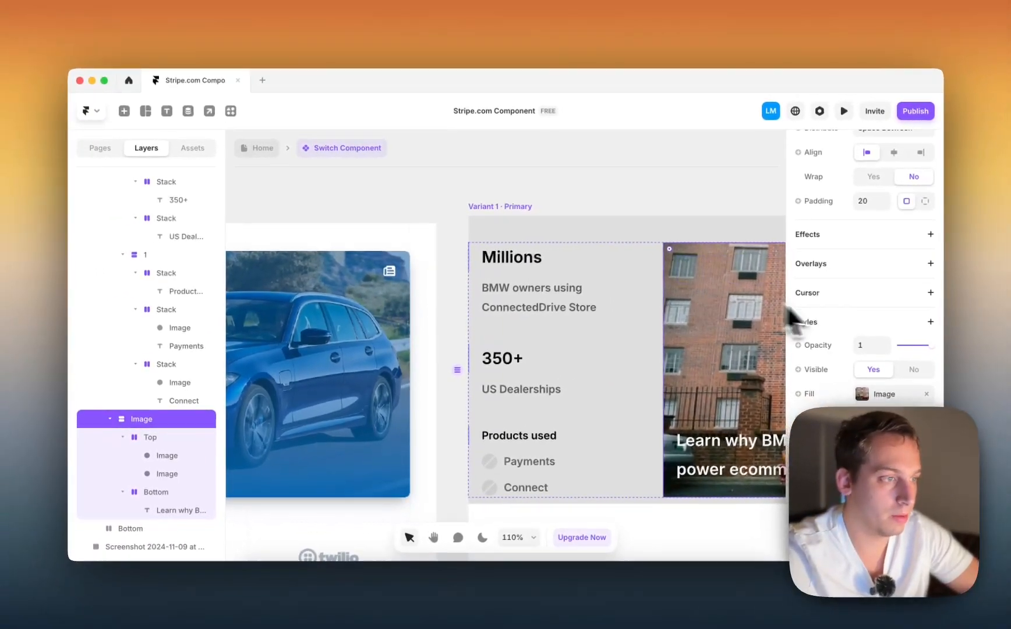
scroll(857, 320, "up", 3)
scroll(876, 315, "down", 5)
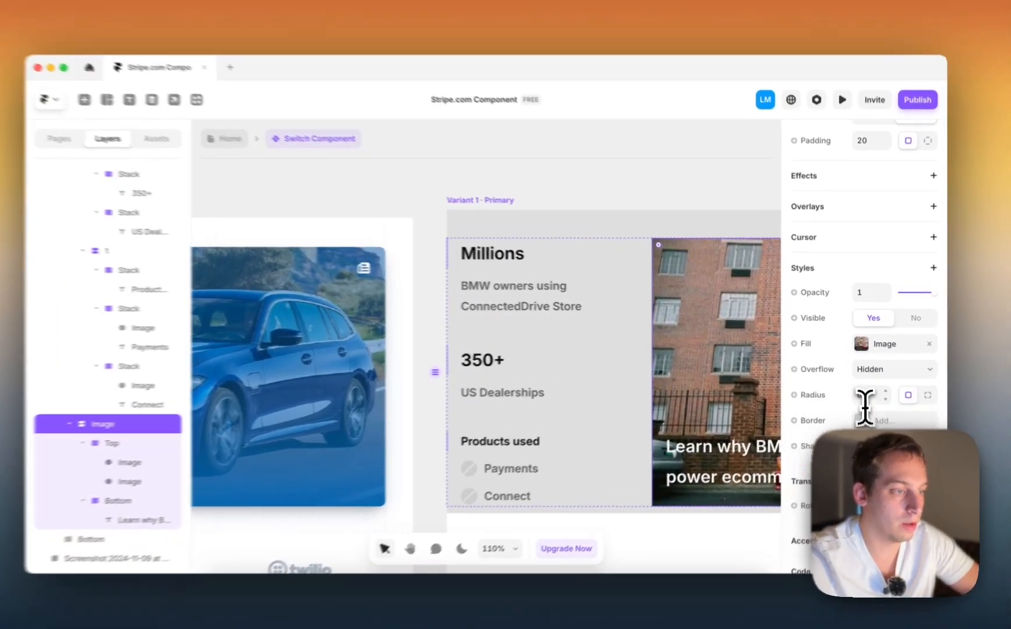
left_click(865, 405)
key("shift+Up")
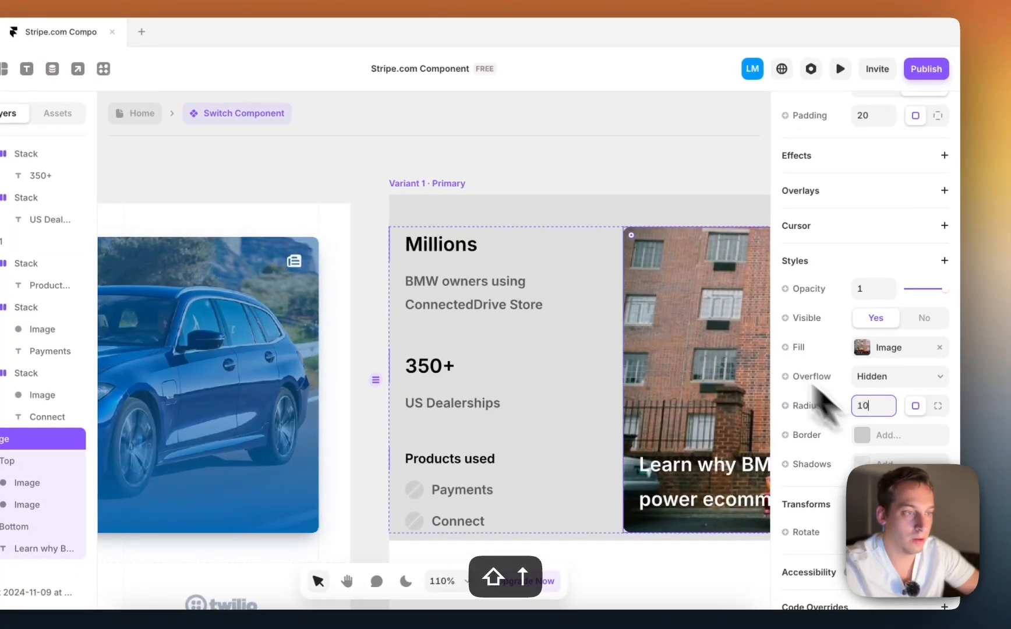
left_click(648, 170)
scroll(643, 170, "down", 5)
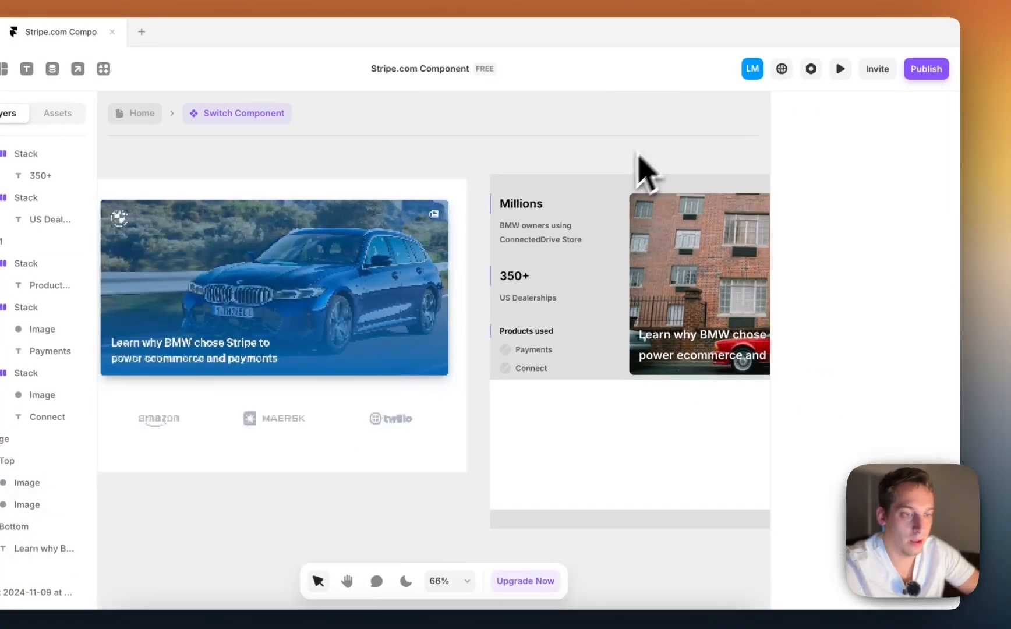
- Add a Realistic outside shadow to the Image frame in black (#000000) at 35% opacity
left_click(650, 334)
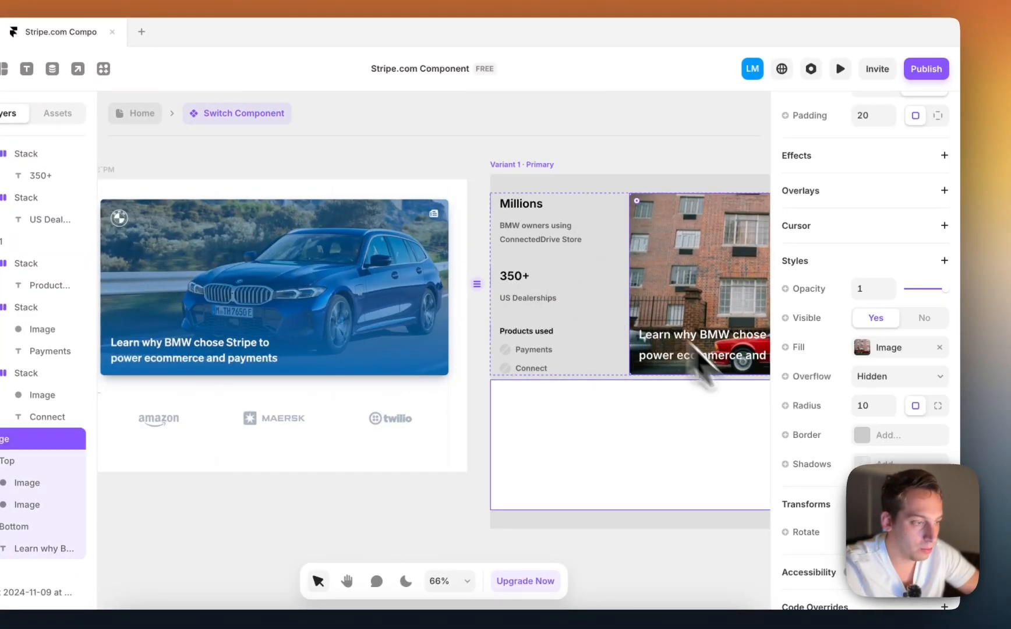
scroll(812, 447, "down", 2)
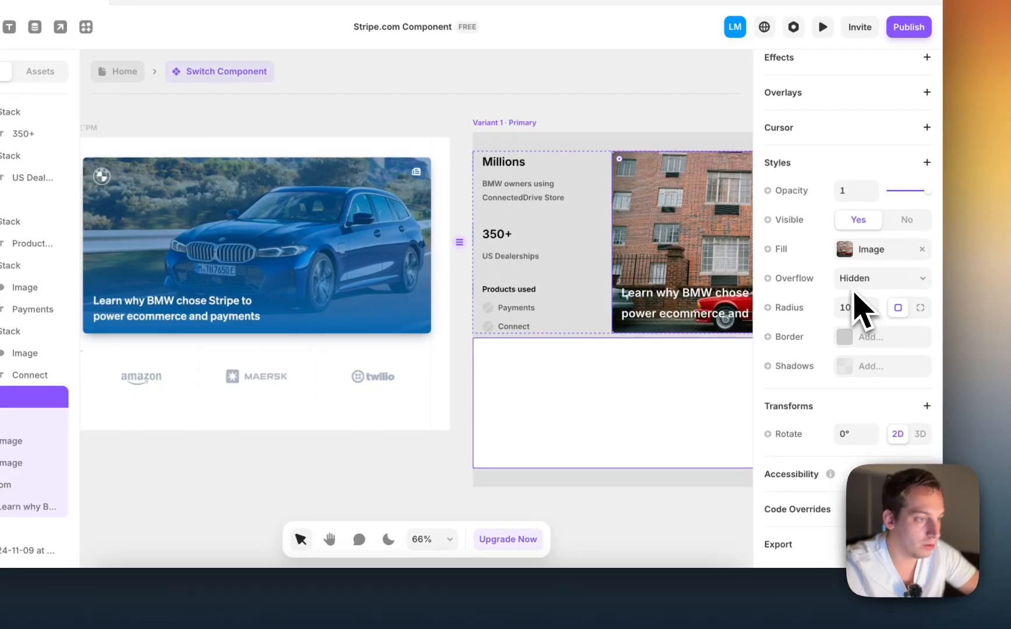
left_click(861, 366)
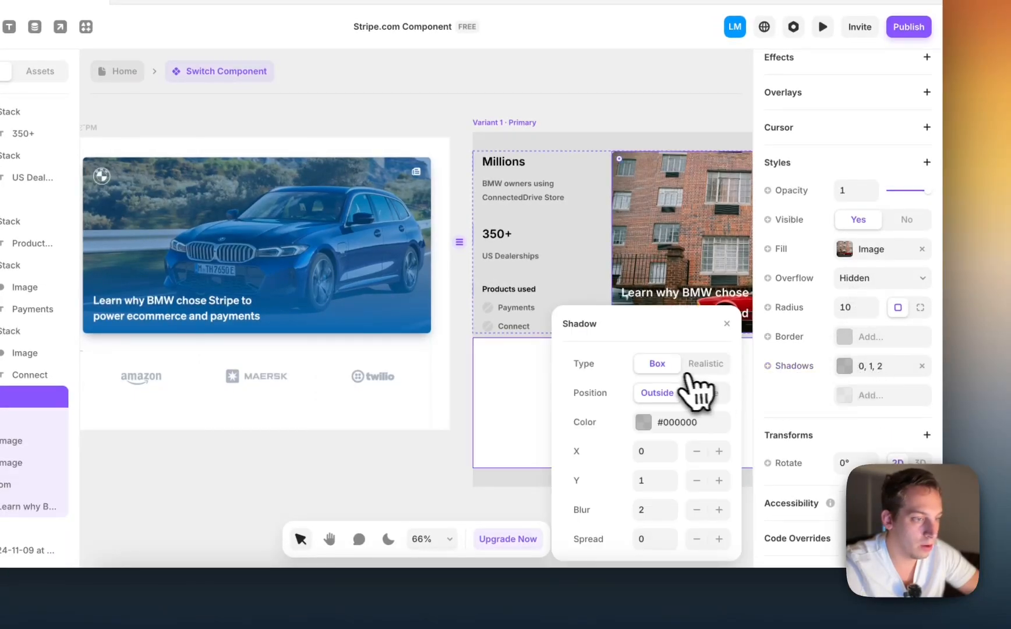
scroll(541, 372, "right", 6)
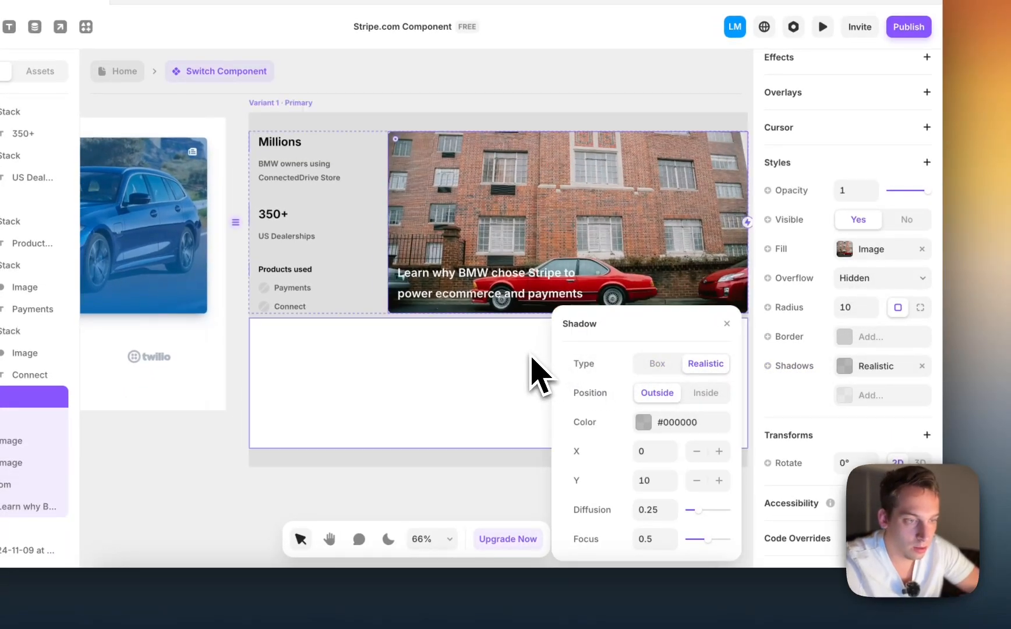
left_click(641, 424)
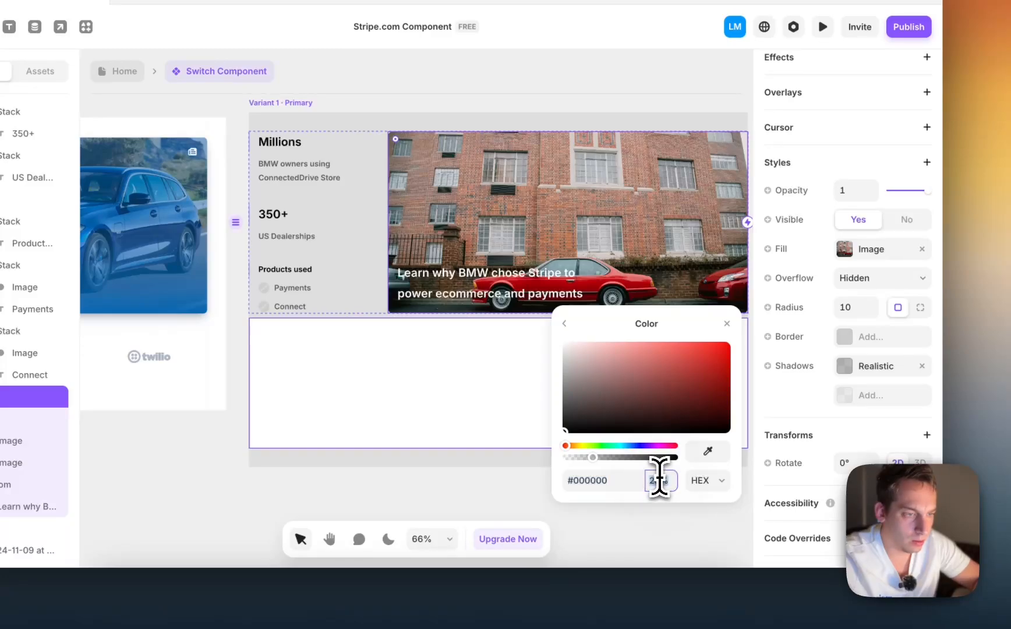
key("shift+Up")
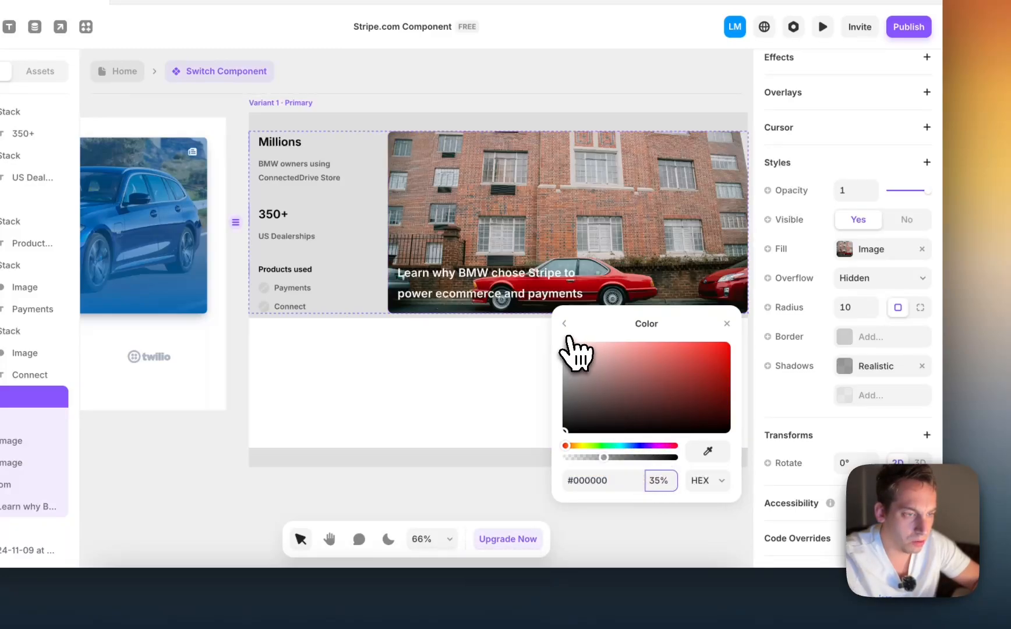
left_click(564, 324)
- Set the Image frame's shadow diffusion to 0.45
left_click(650, 512)
key("Up")
key("Up")
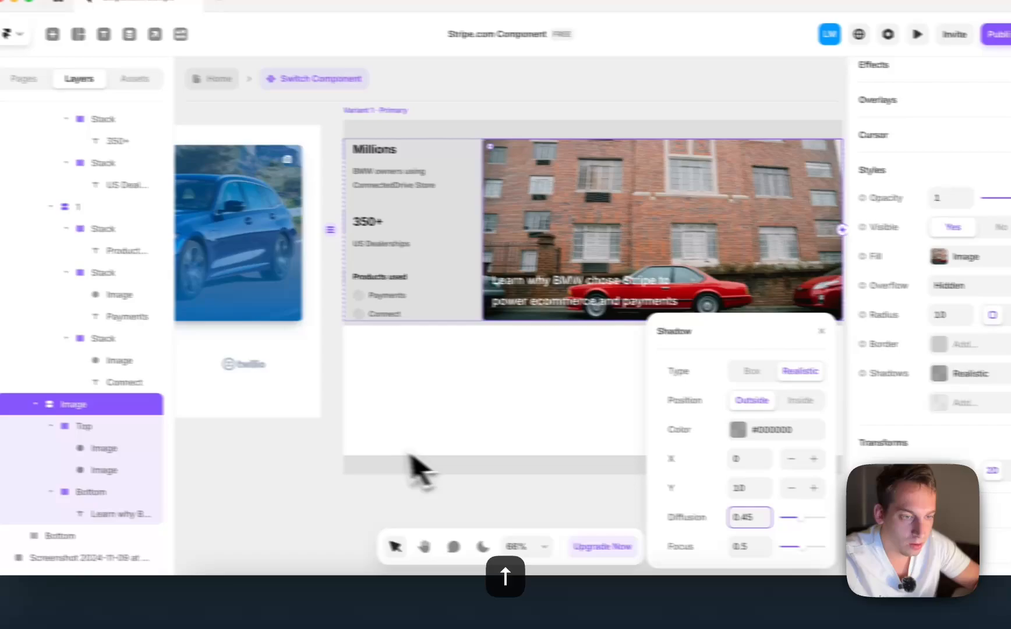
left_click(407, 459)
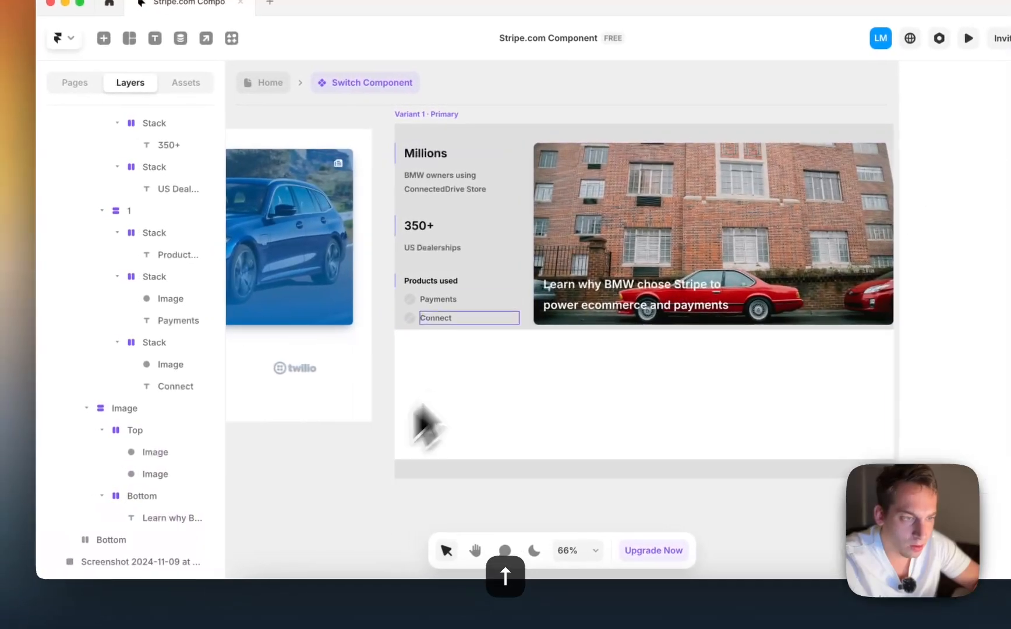
- Examine the Image frame's lower-left corner up close to see whether the shadow extends beyond the card
scroll(470, 295, "up", 5)
scroll(470, 295, "down", 4)
scroll(527, 300, "down", 1)
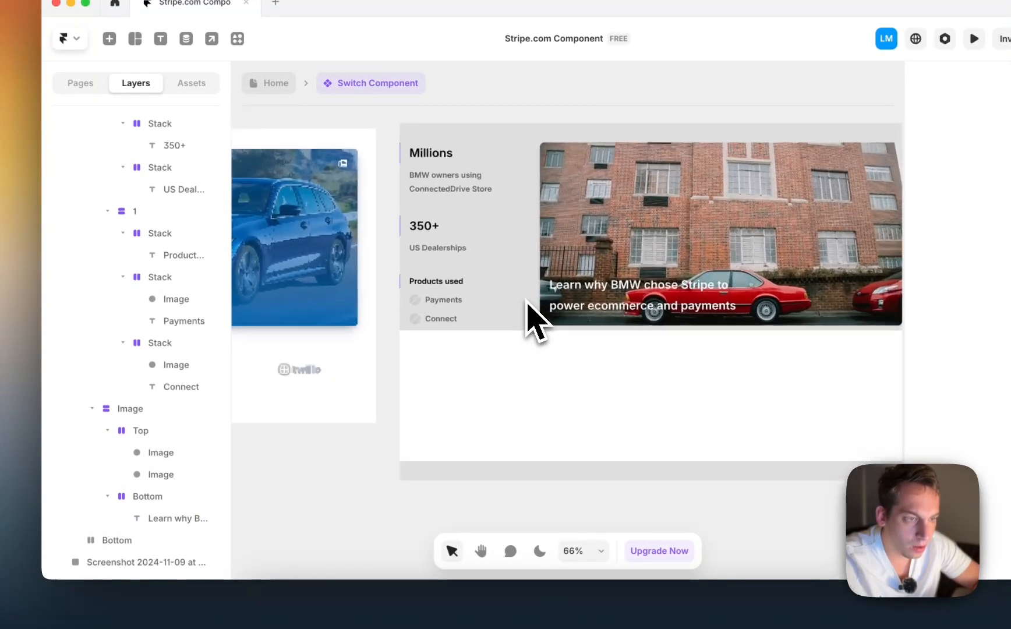
scroll(542, 329, "up", 6)
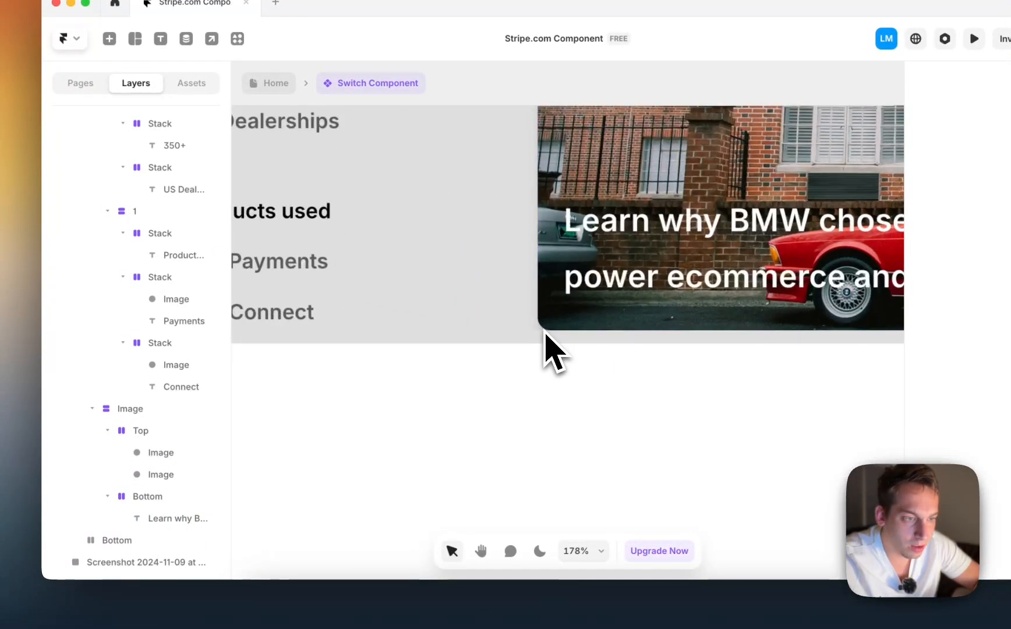
left_click(542, 335)
scroll(542, 335, "up", 1)
scroll(542, 337, "down", 6)
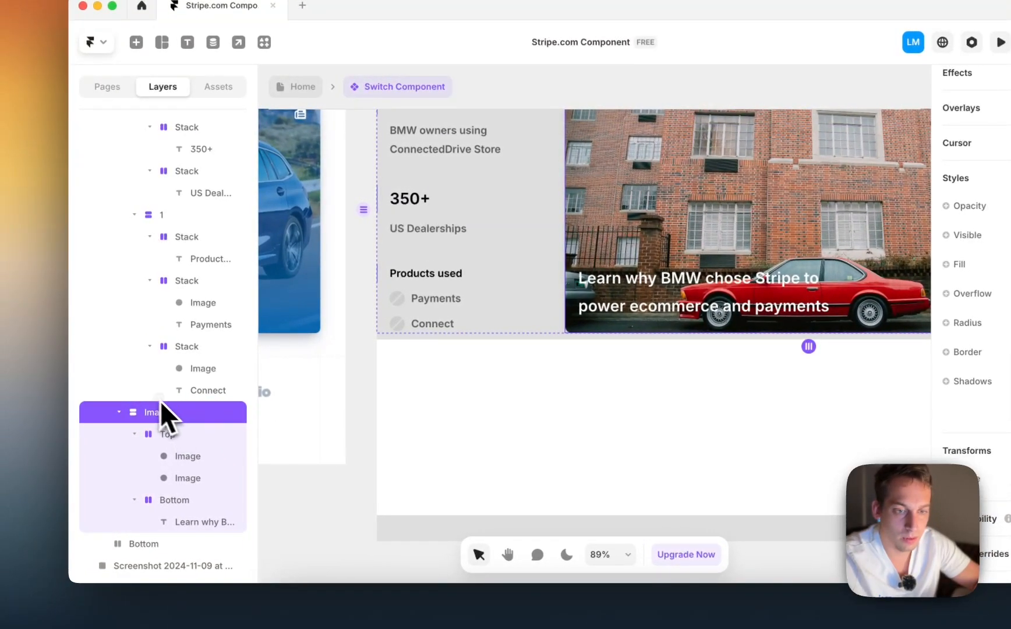
- Try a padding of 40 on the Image frame
left_click(119, 413)
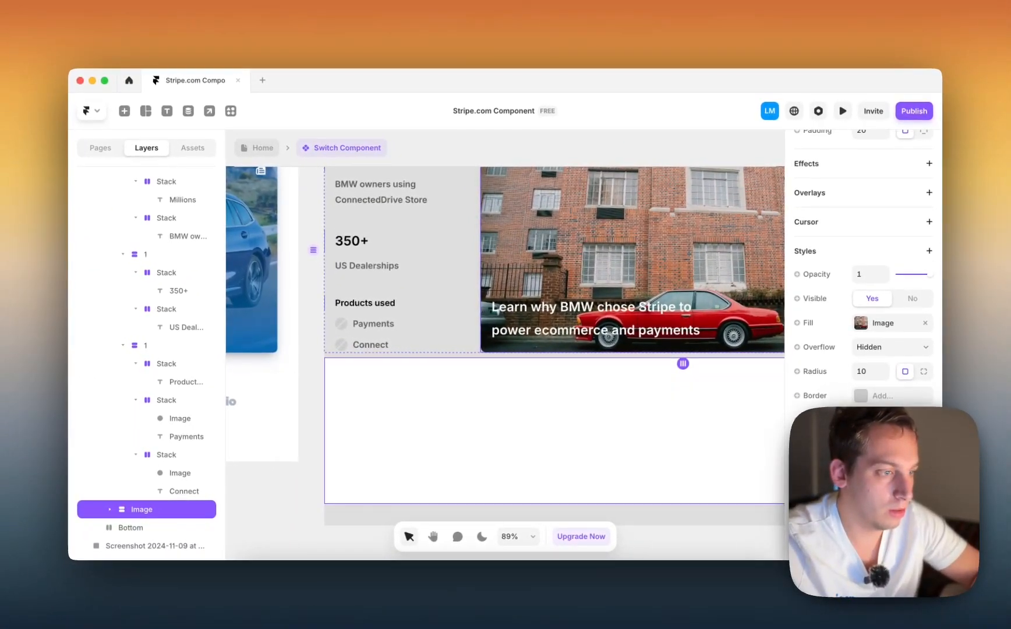
scroll(847, 405, "up", 2)
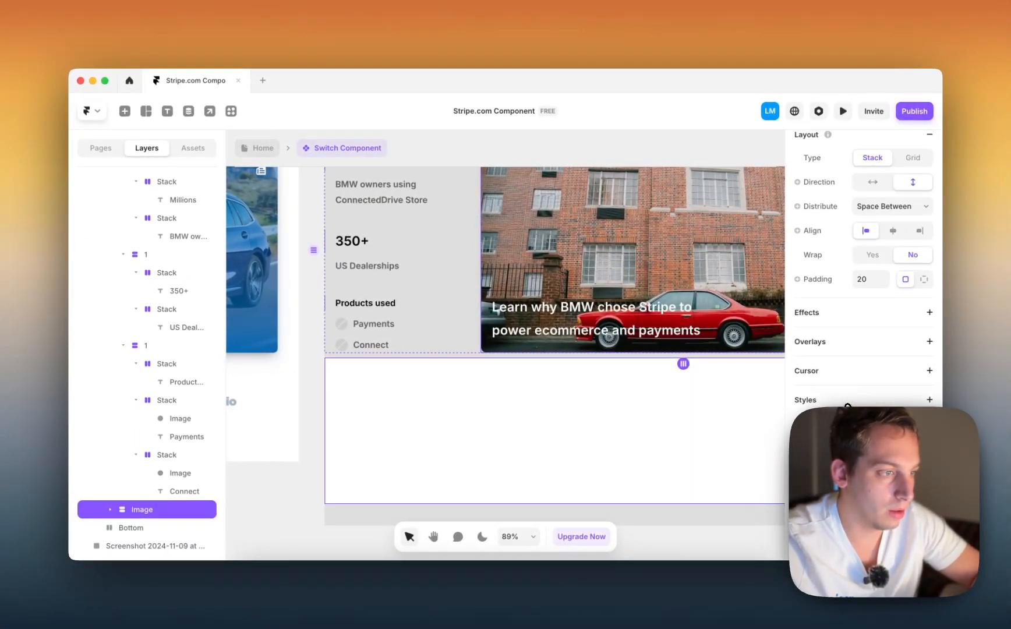
left_click(870, 280)
key("shift+Up")
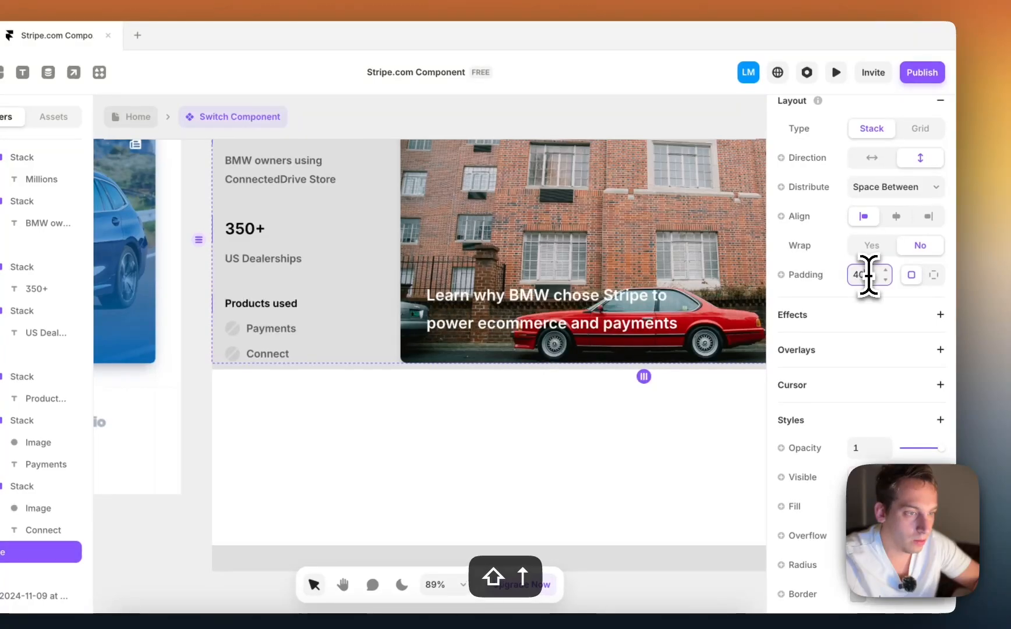
key("shift+Down")
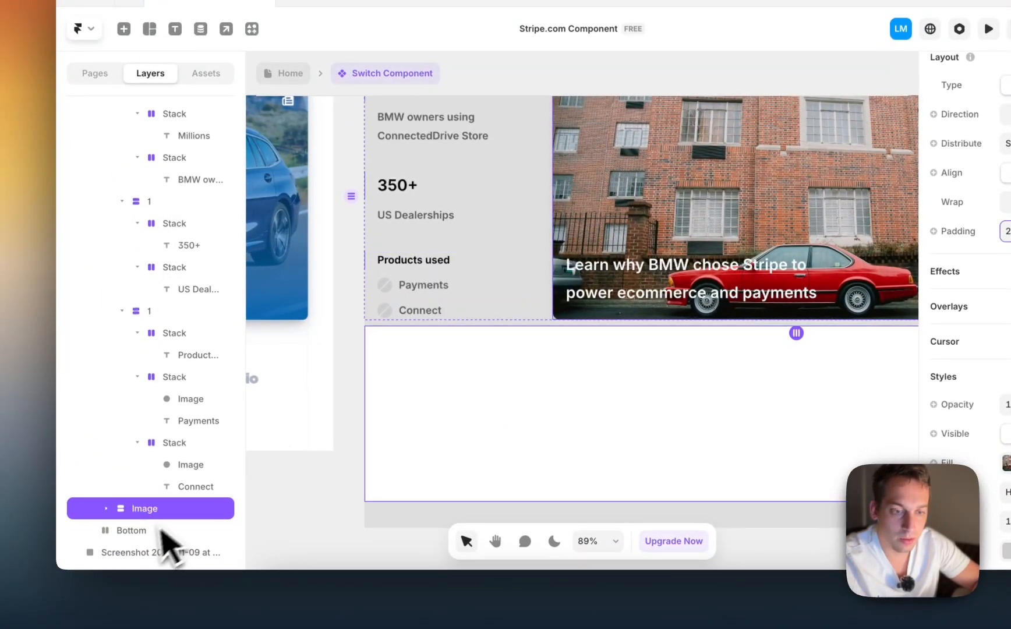
- Wrap the Image frame in a new Stack and set that Stack's height to Fill
right_click(143, 518)
left_click(172, 475)
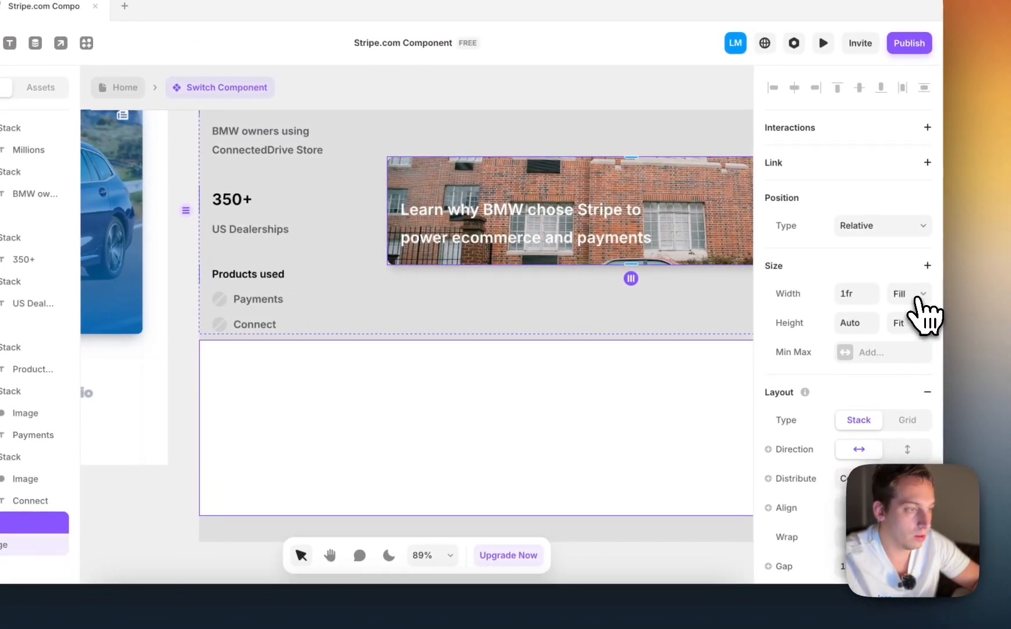
left_click(919, 298)
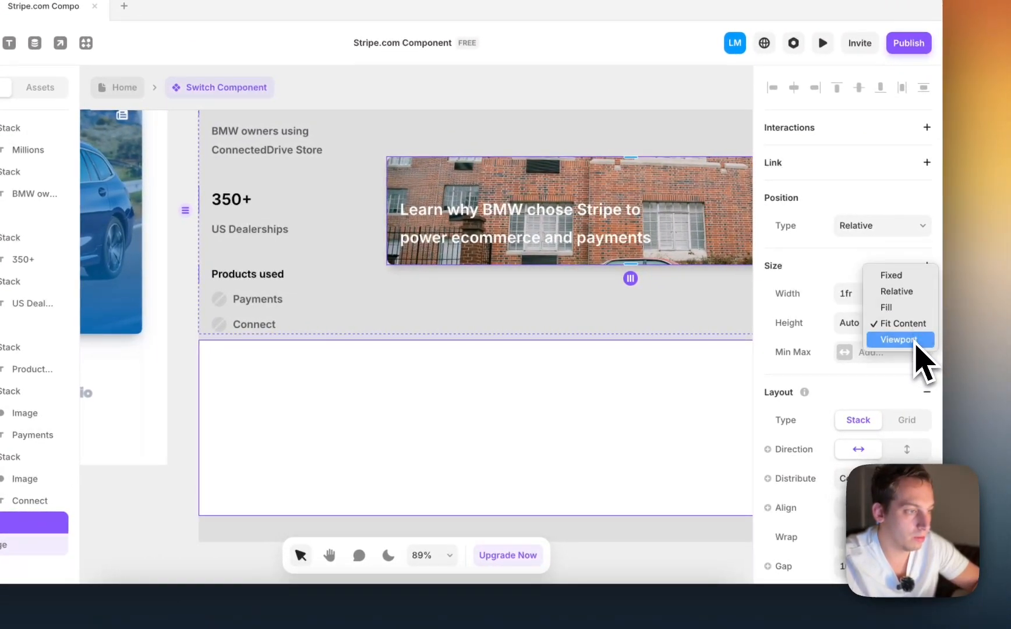
left_click(916, 315)
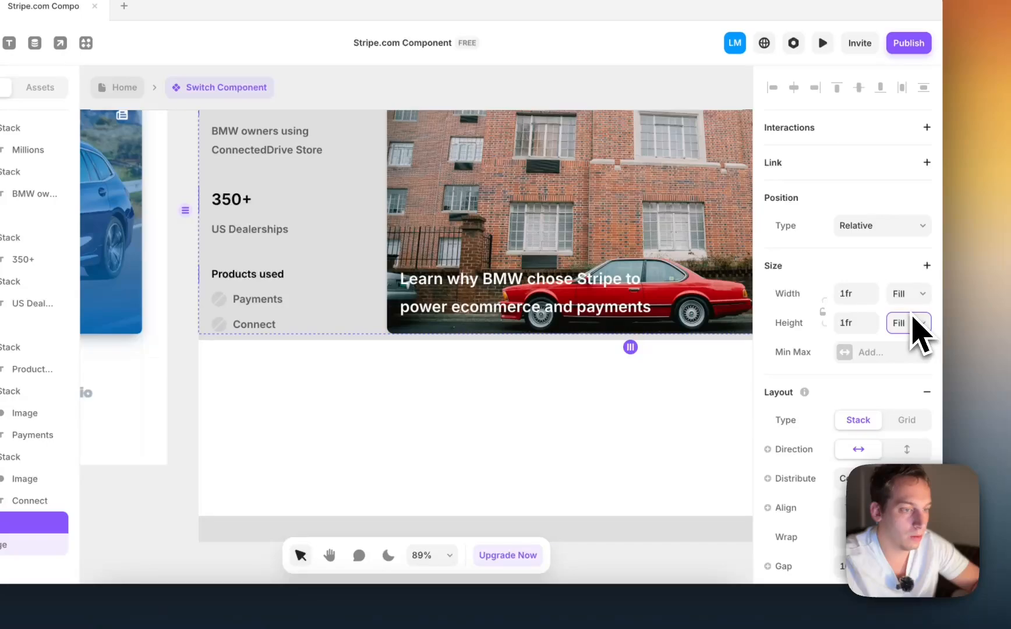
scroll(598, 316, "down", 3)
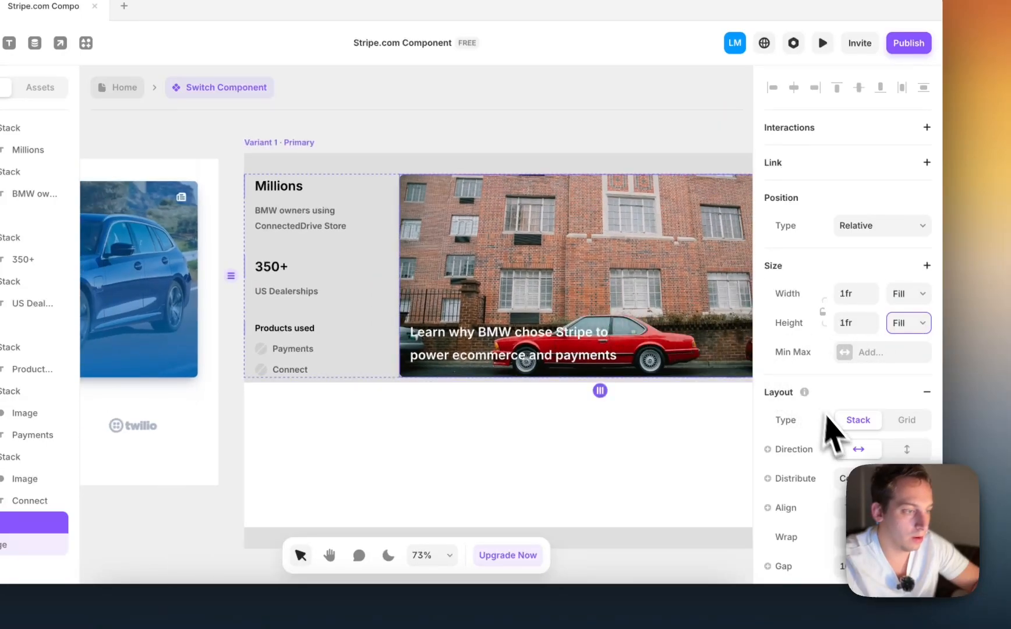
- Set the padding of the Stack around the Image frame to 10 on all sides
scroll(827, 417, "down", 5)
left_click(856, 418)
key("shift+Up")
key("shift+Up")
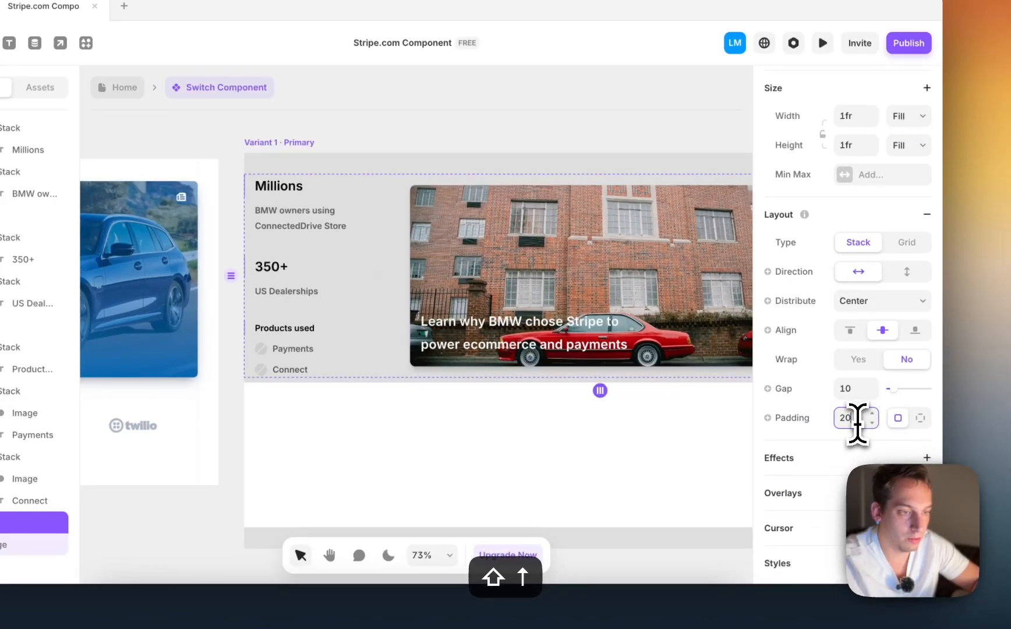
key("shift+Up")
key("shift+Down")
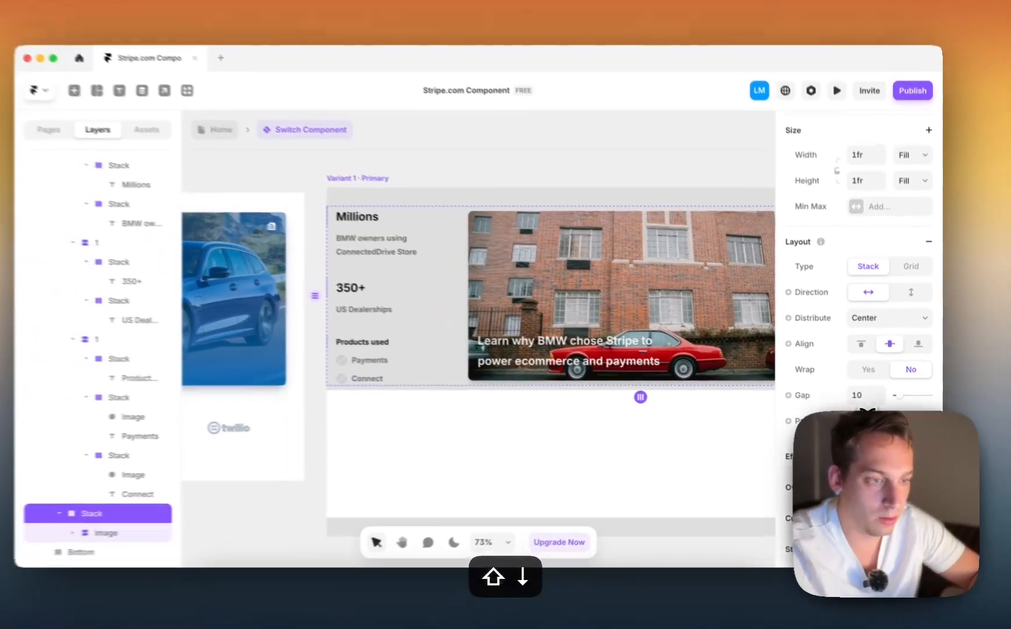
- Try a padding of 20 on the Stack around the Image frame and inspect the shadow at the card's lower-left corner
key("shift+Up")
scroll(530, 380, "up", 8)
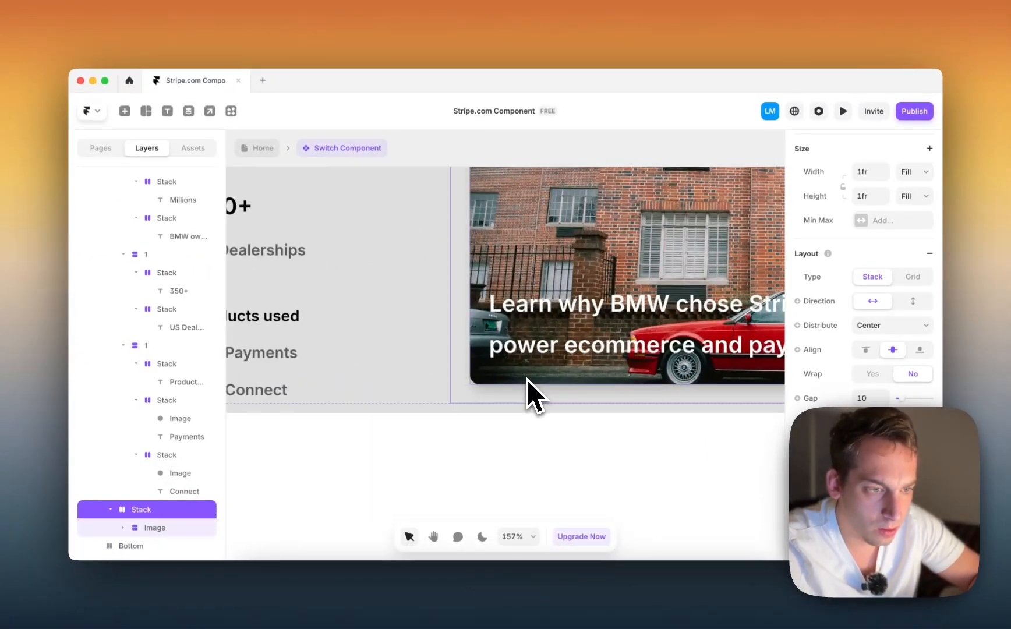
scroll(467, 393, "down", 3)
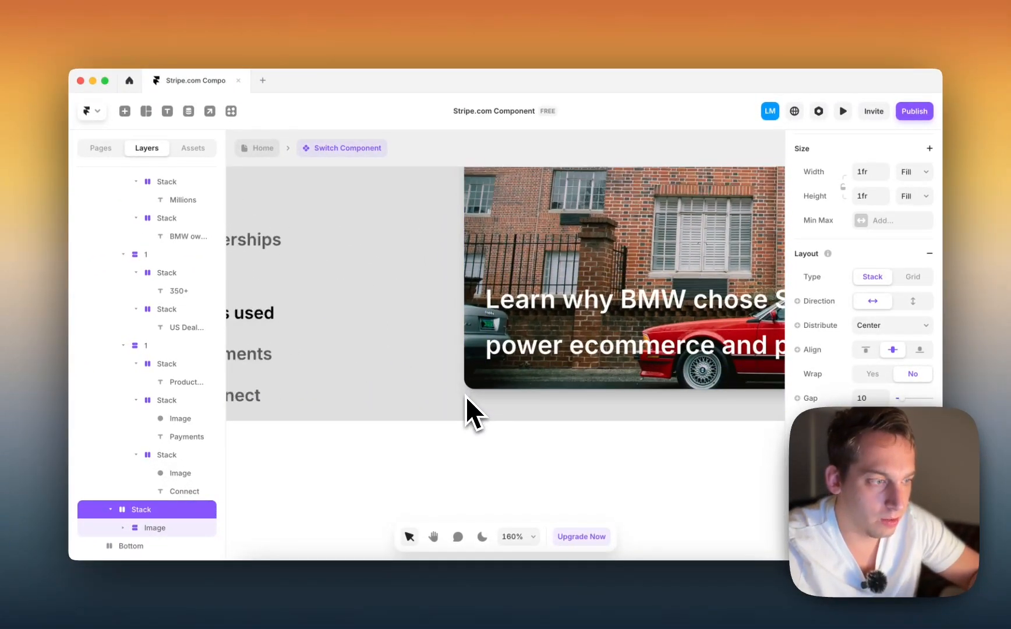
key("shift+Down")
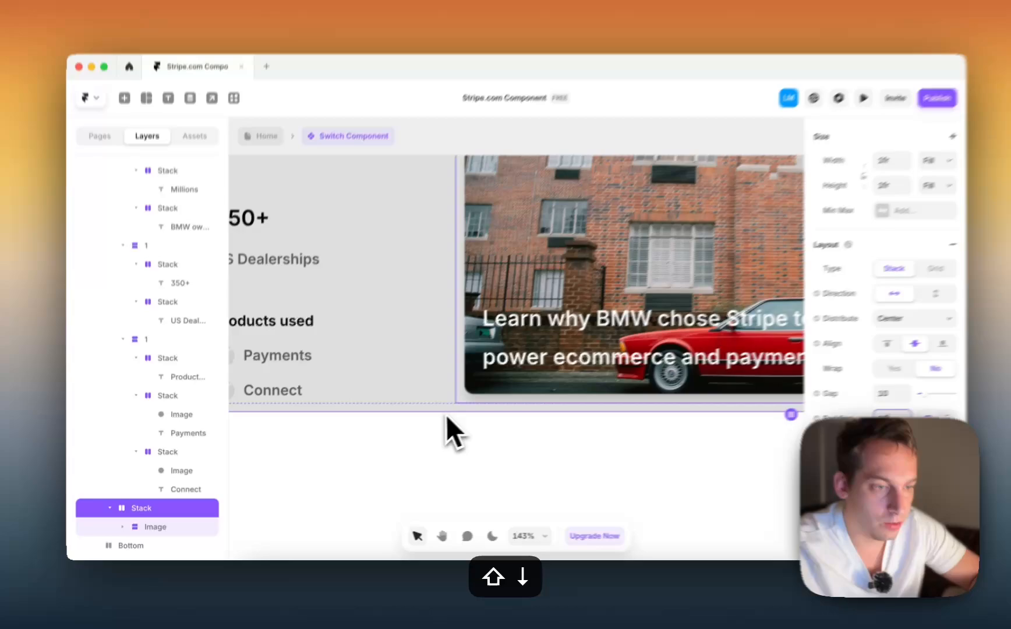
left_click(447, 416)
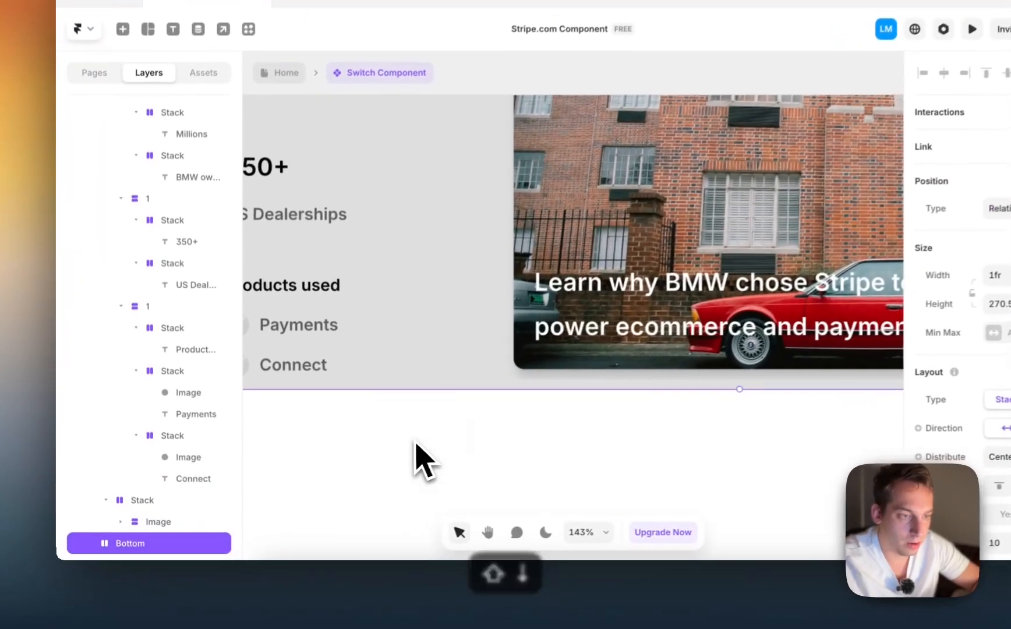
scroll(447, 416, "down", 3)
- Set the padding of the Stack around the Image frame to 20 and compare the card with the reference screenshot
left_click(160, 499)
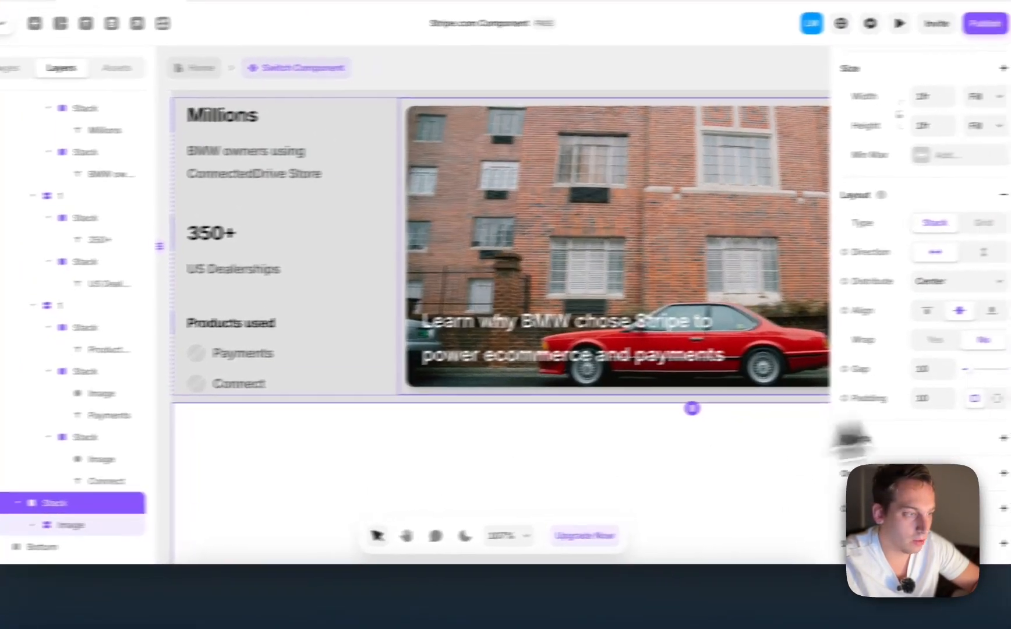
left_click(850, 374)
left_click(849, 404)
key("shift+Up")
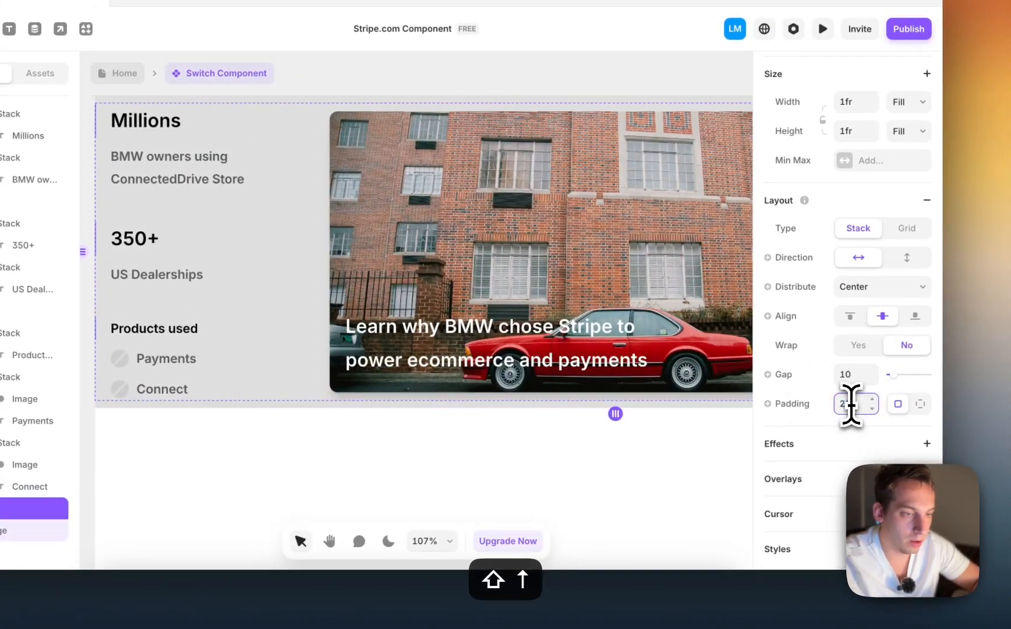
scroll(678, 413, "down", 5)
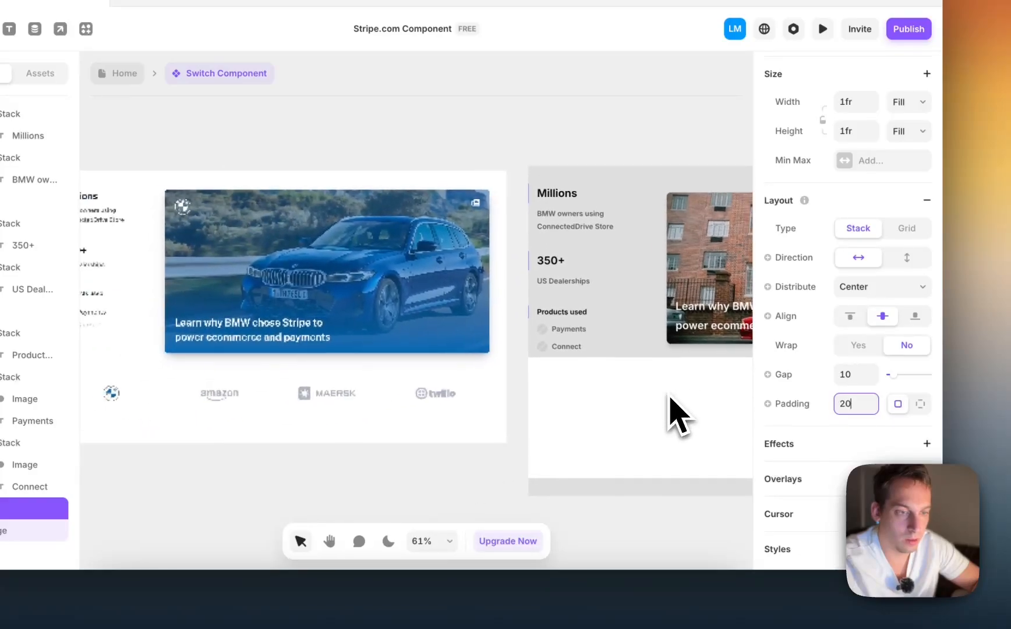
scroll(633, 418, "down", 3)
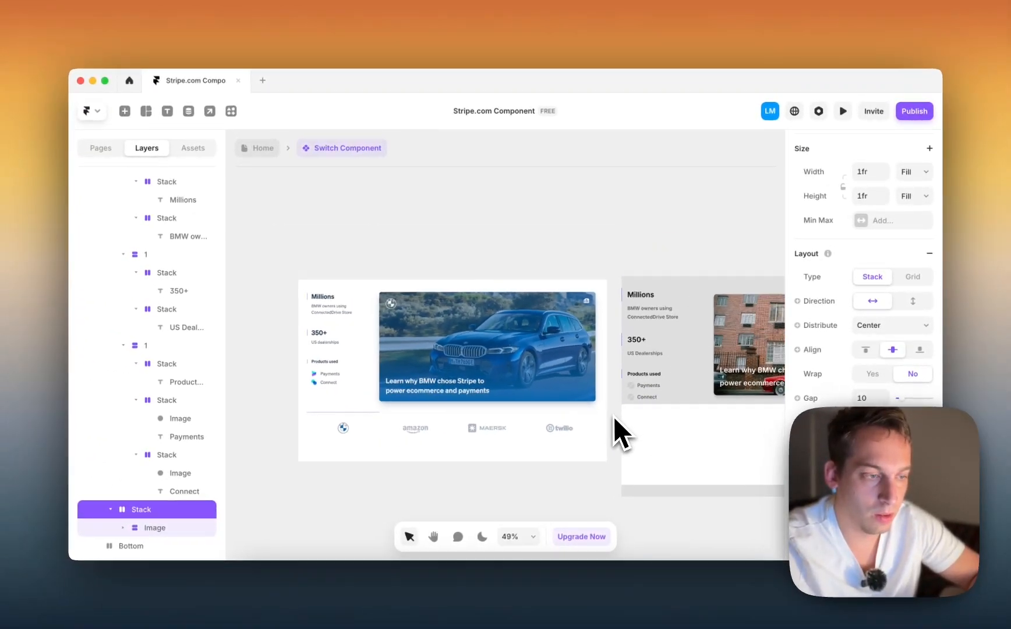
scroll(613, 415, "right", 3)
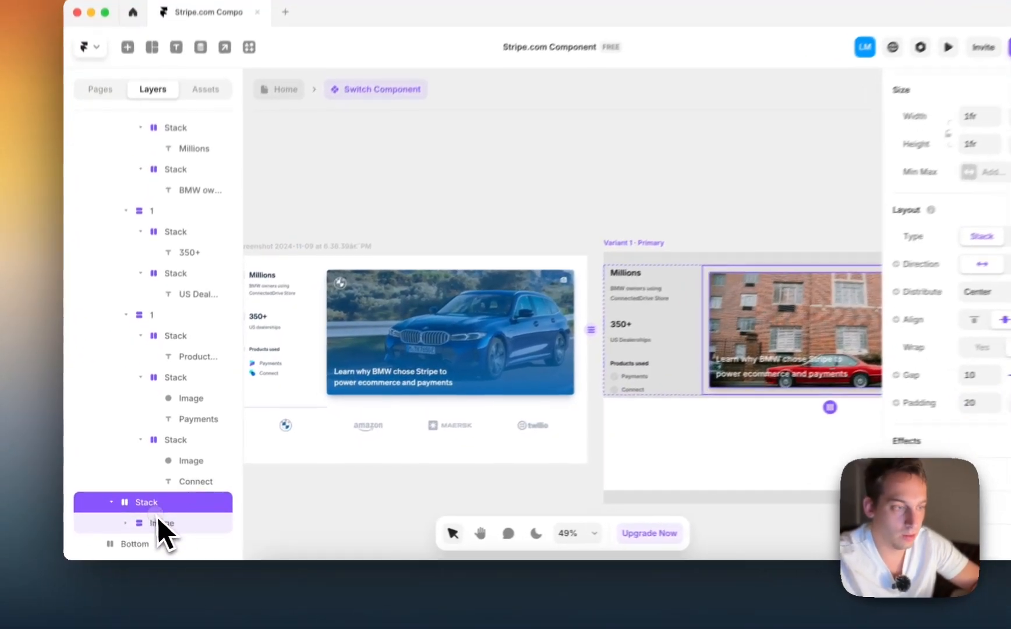
left_click(158, 520)
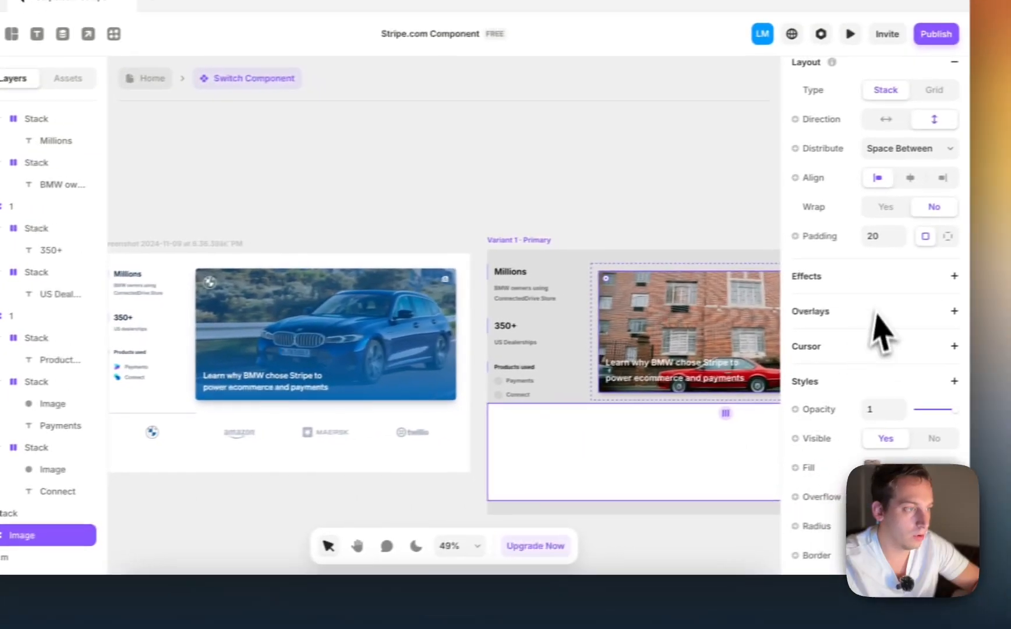
scroll(991, 295, "up", 5)
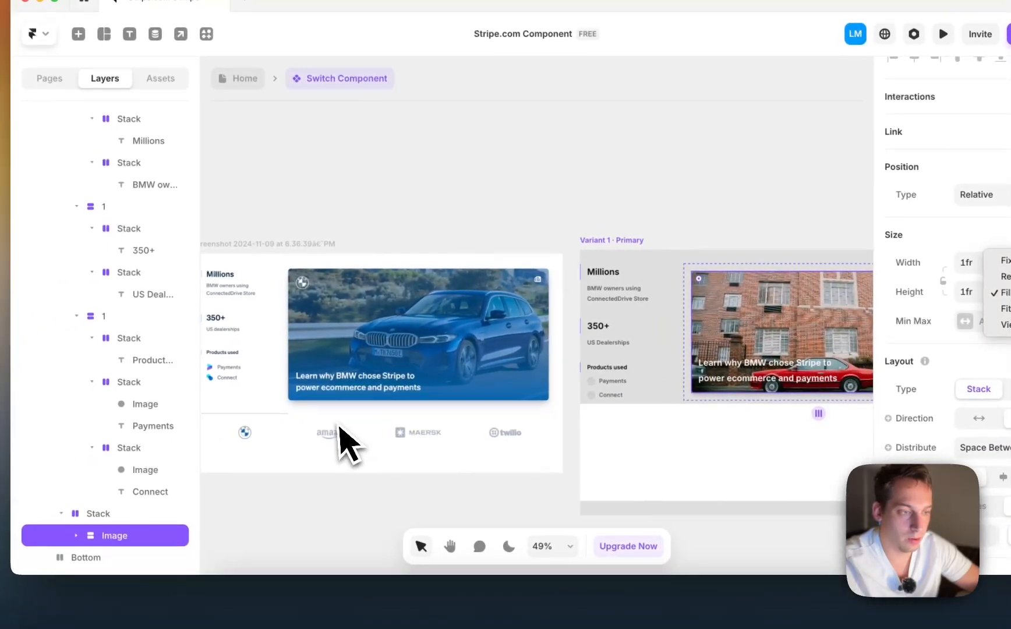
left_click(117, 421)
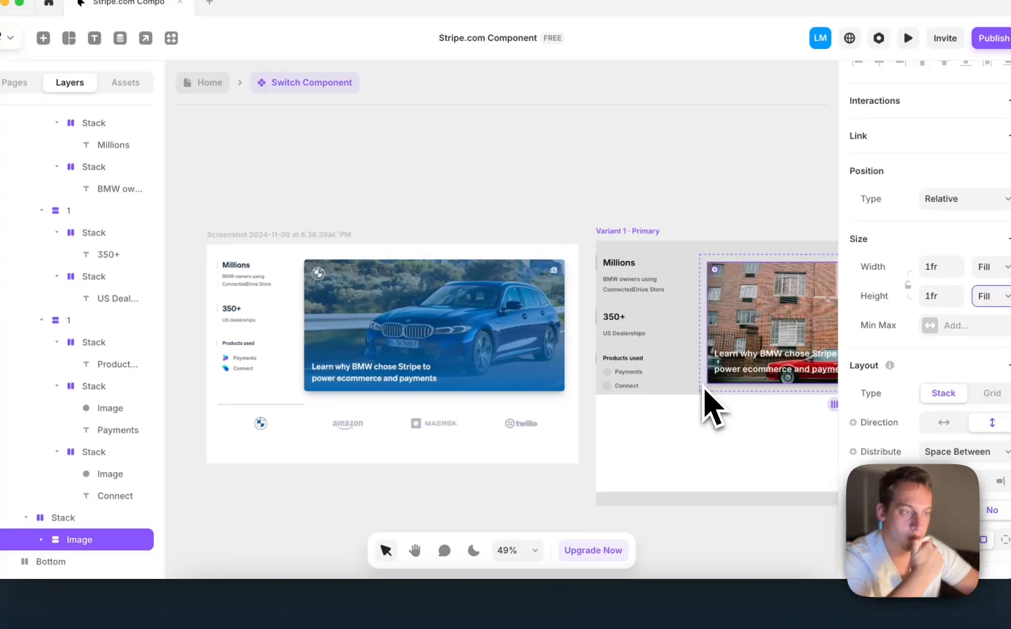
- Change the height of the Stack around the Image frame from Fill to Fixed and set it to 509
left_click(88, 518)
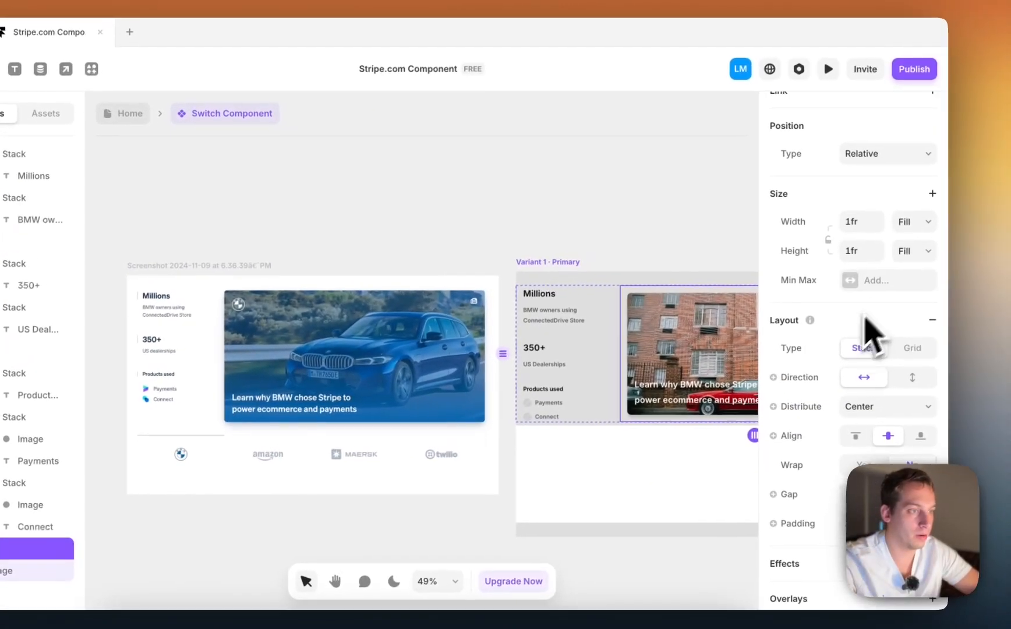
scroll(865, 317, "up", 1)
left_click(920, 269)
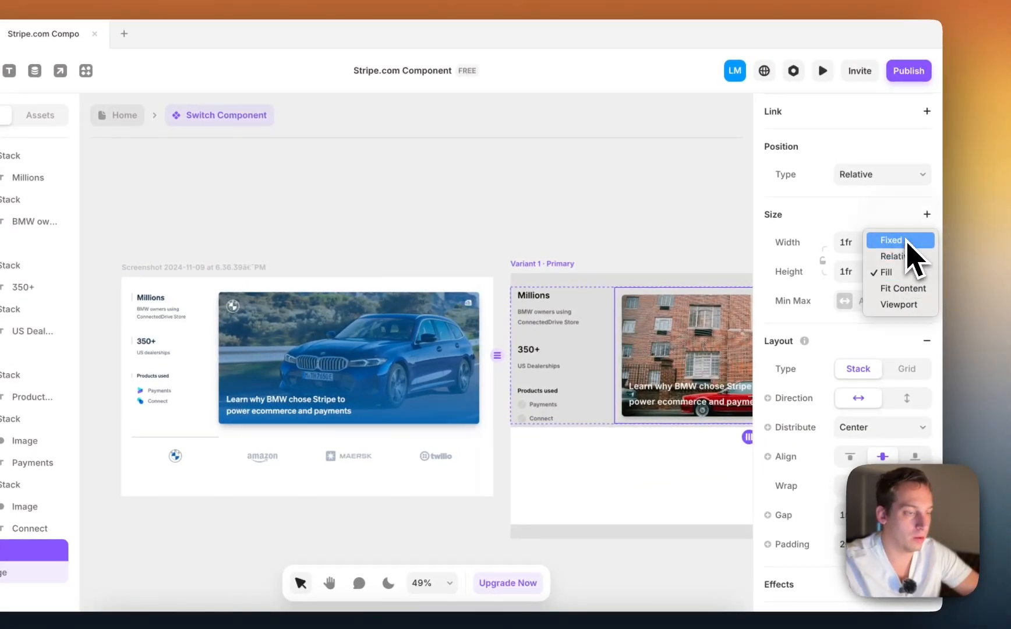
key("shift+Up")
key("shift+Up")
key("shift+Up")
key("shift+Up")
key("shift+Up")
key("shift+Up")
key("shift+Up")
key("shift+Up")
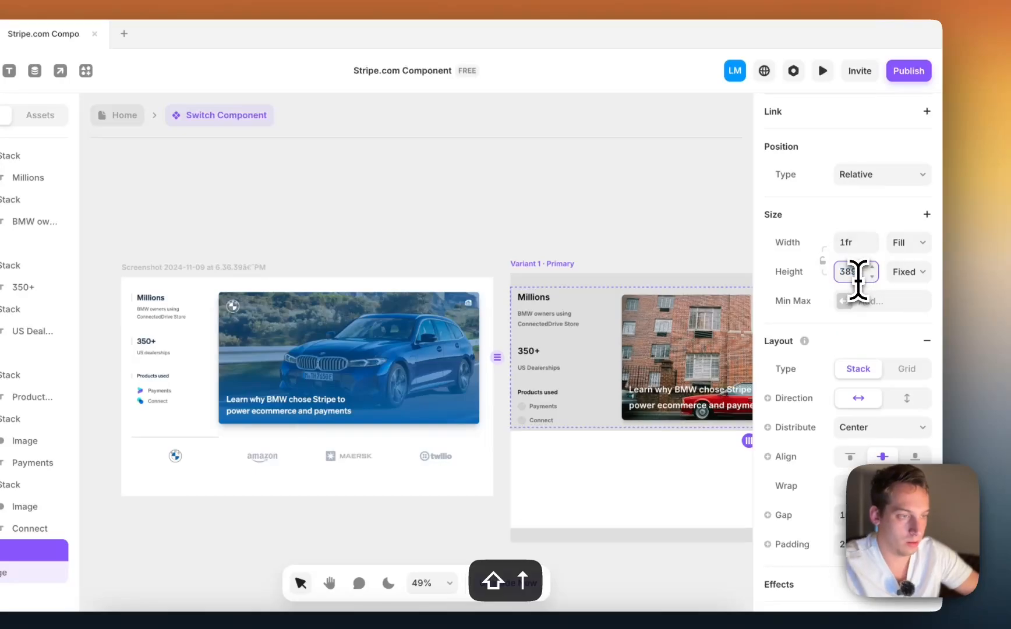
key("shift+Up")
key("shift+Up")
key("shift+Up")
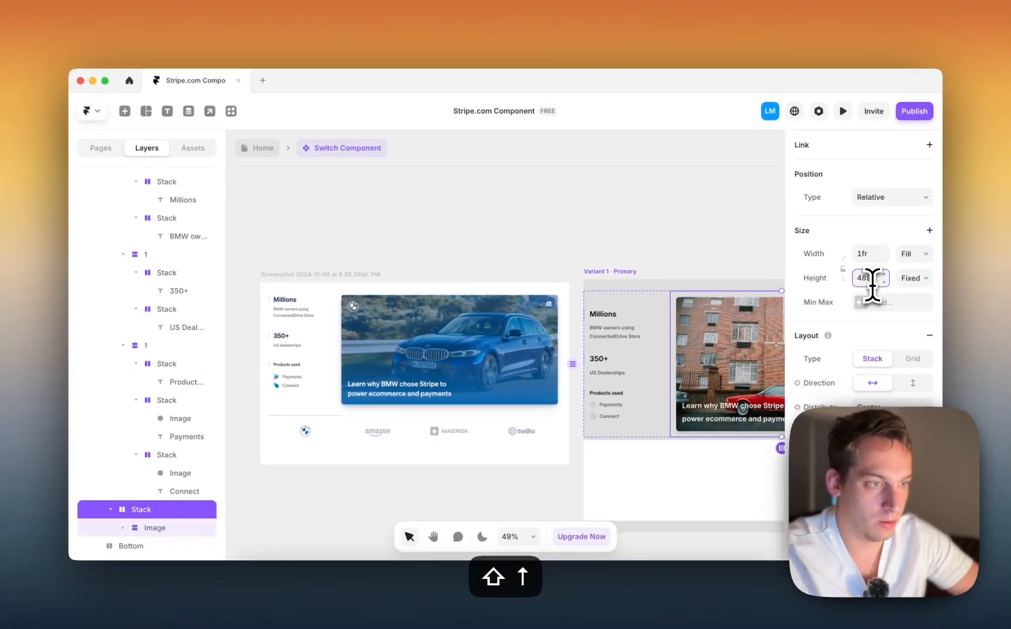
key("shift+Down")
key("shift+Up")
key("shift+Up")
key("shift+Up")
key("shift+Up")
key("shift+Up")
key("shift+Down")
key("shift+Down")
key("shift+Down")
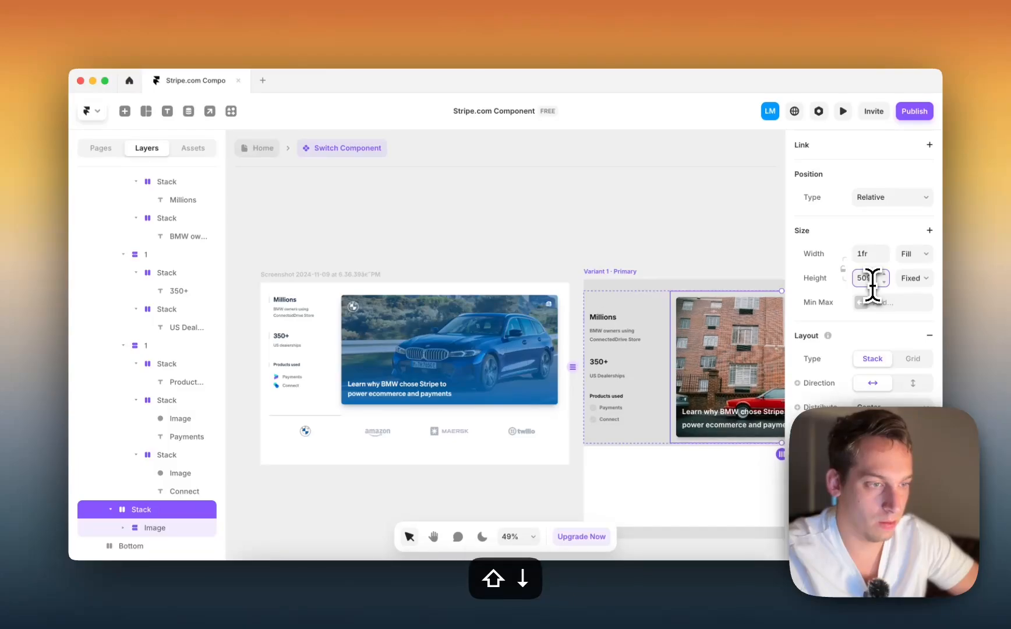
key("shift+Up")
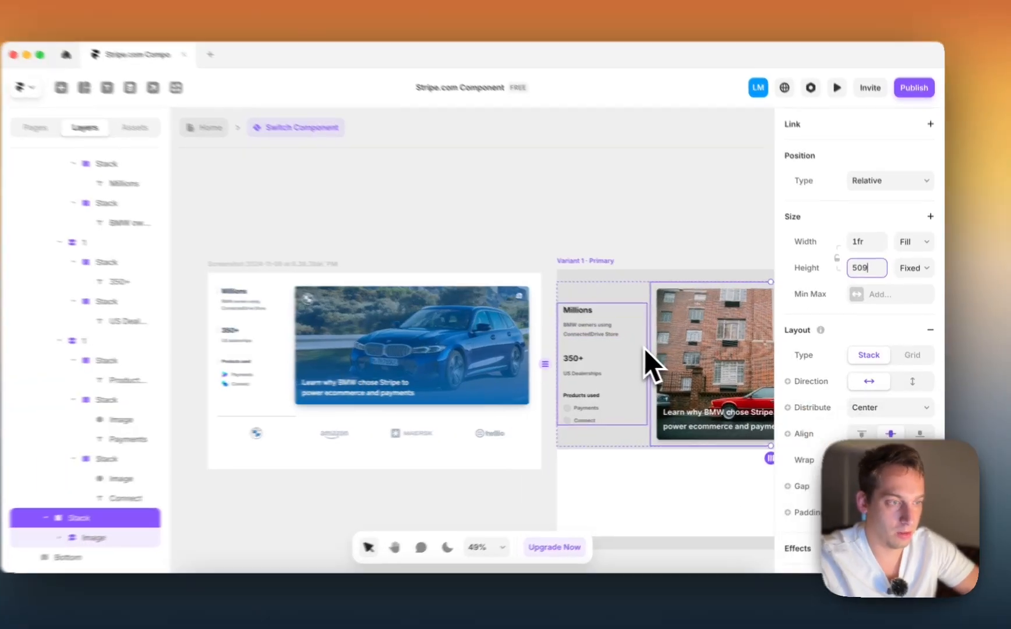
- Align the contents of the Top stack to its upper edge and compare the layout with the reference screenshot
left_click(664, 353)
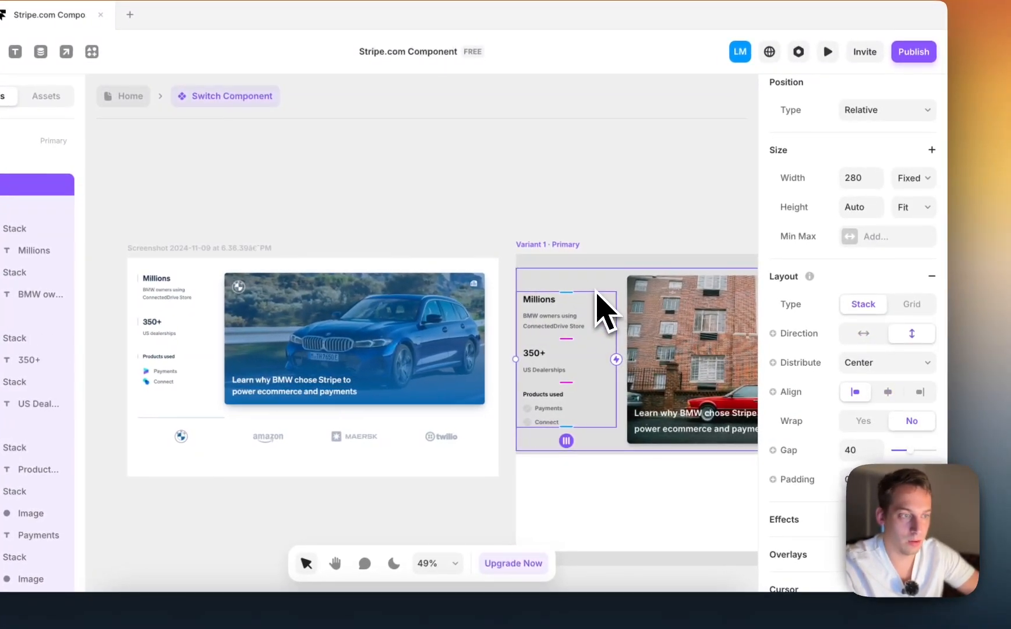
left_click(647, 305)
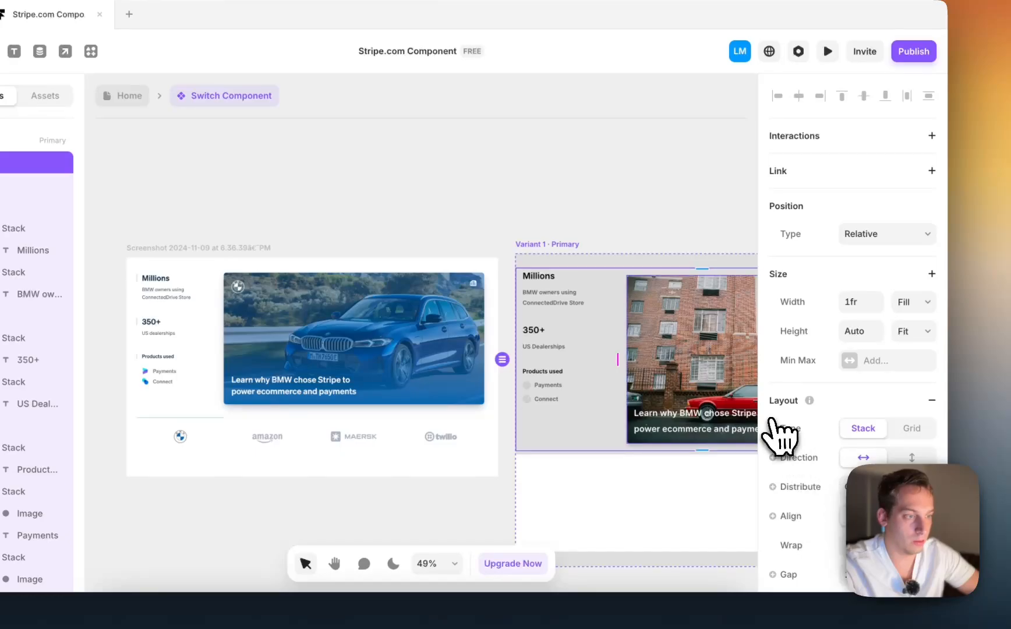
left_click(619, 223)
scroll(620, 214, "down", 2)
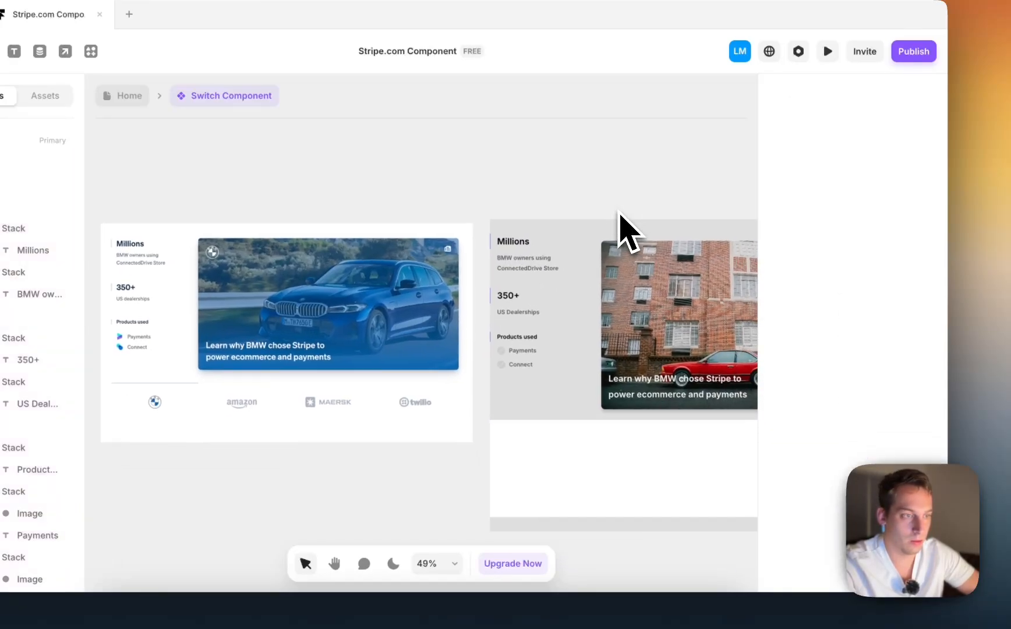
scroll(619, 213, "left", 2)
scroll(619, 214, "down", 2)
scroll(619, 214, "right", 3)
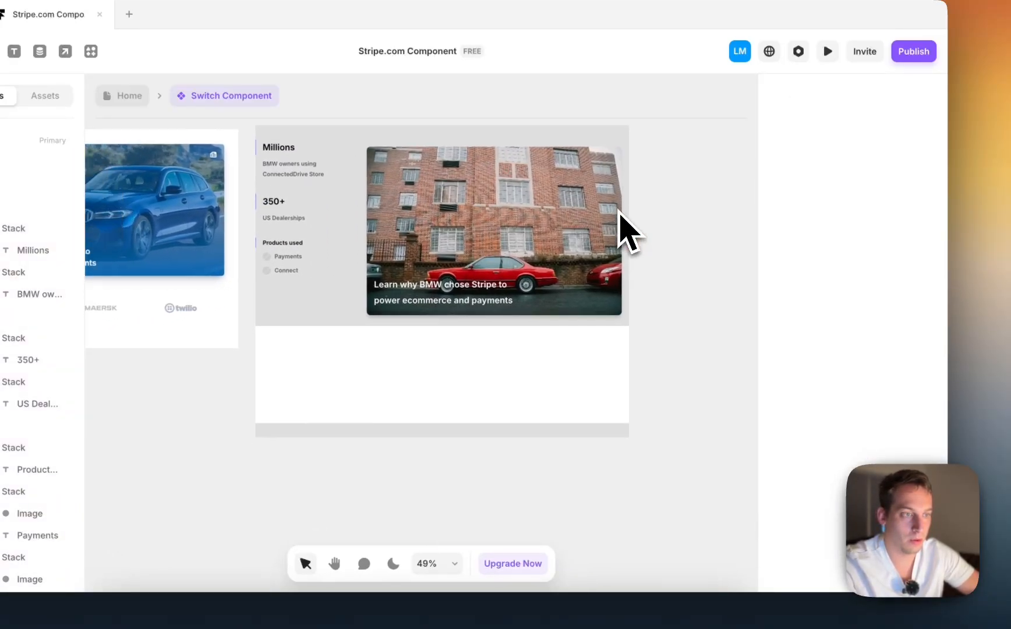
scroll(620, 214, "left", 4)
scroll(618, 210, "left", 3)
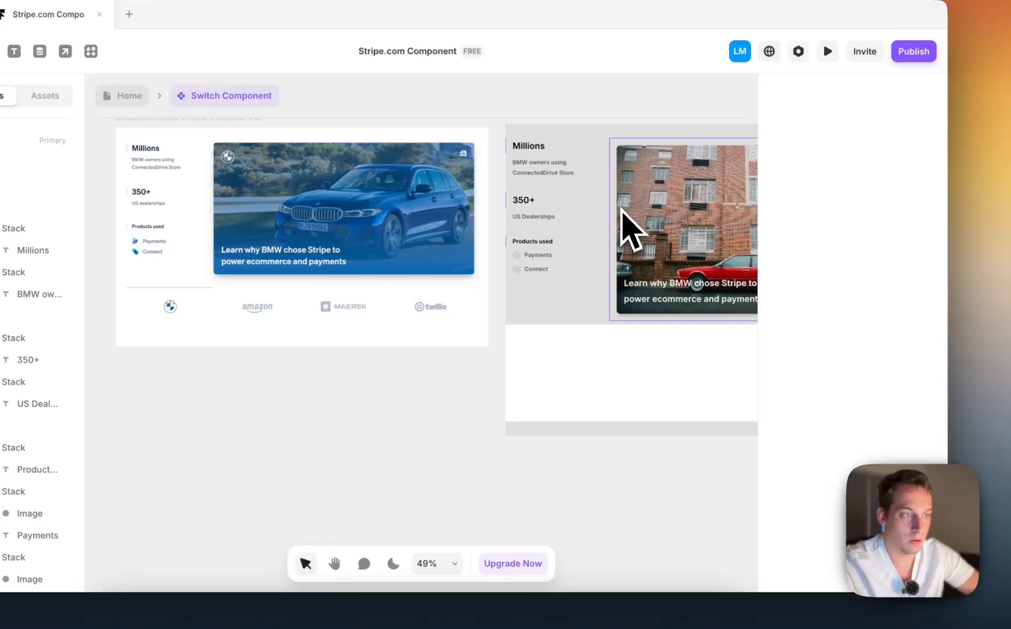
- Set the fixed width of the Left statistics column to 220
left_click(616, 204)
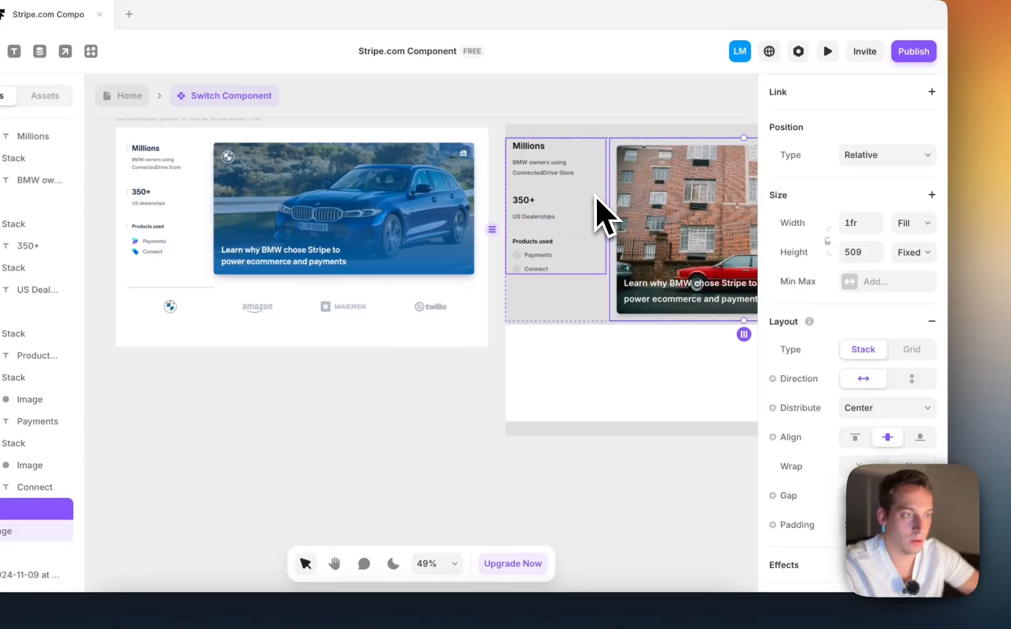
left_click(596, 199)
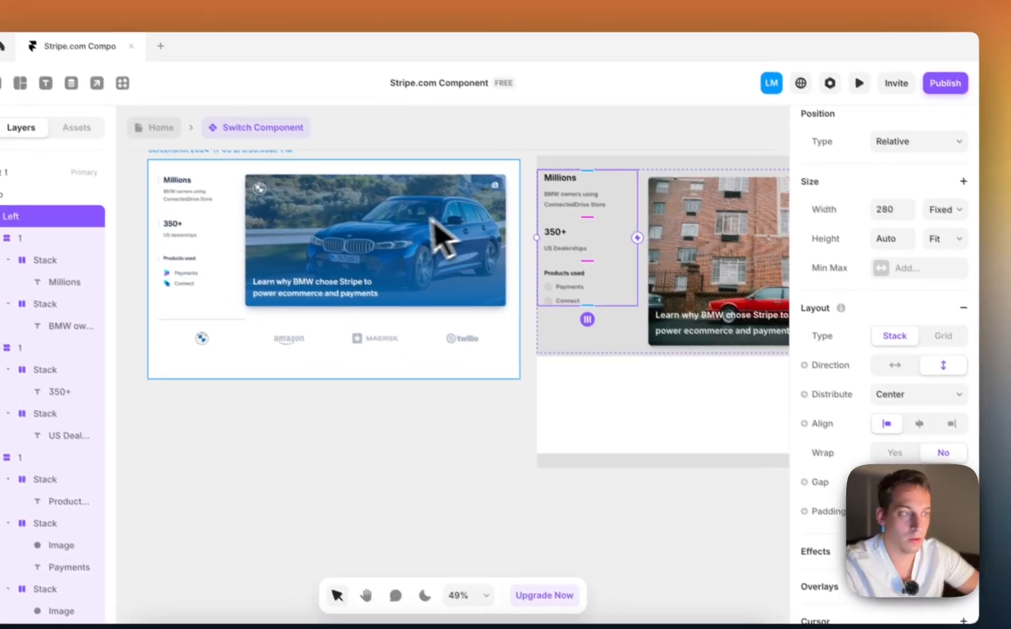
left_click(875, 207)
key("shift+Down")
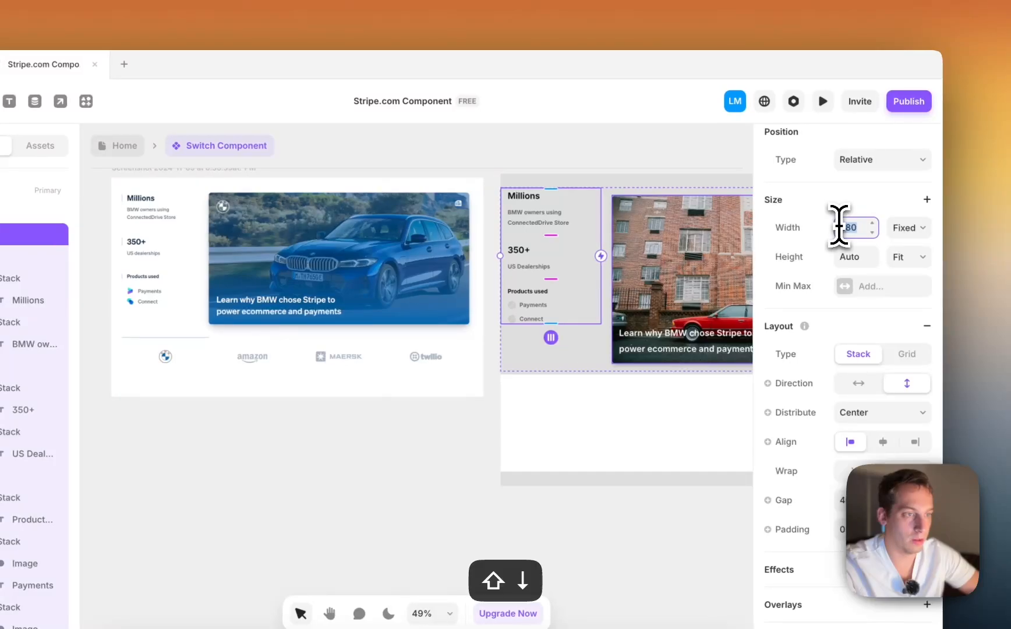
key("shift+Down")
key("shift+Down")
key("shift+Down")
key("shift+Down")
key("shift+Down")
key("shift+Down")
key("shift+Down")
key("shift+Down")
key("shift+Up")
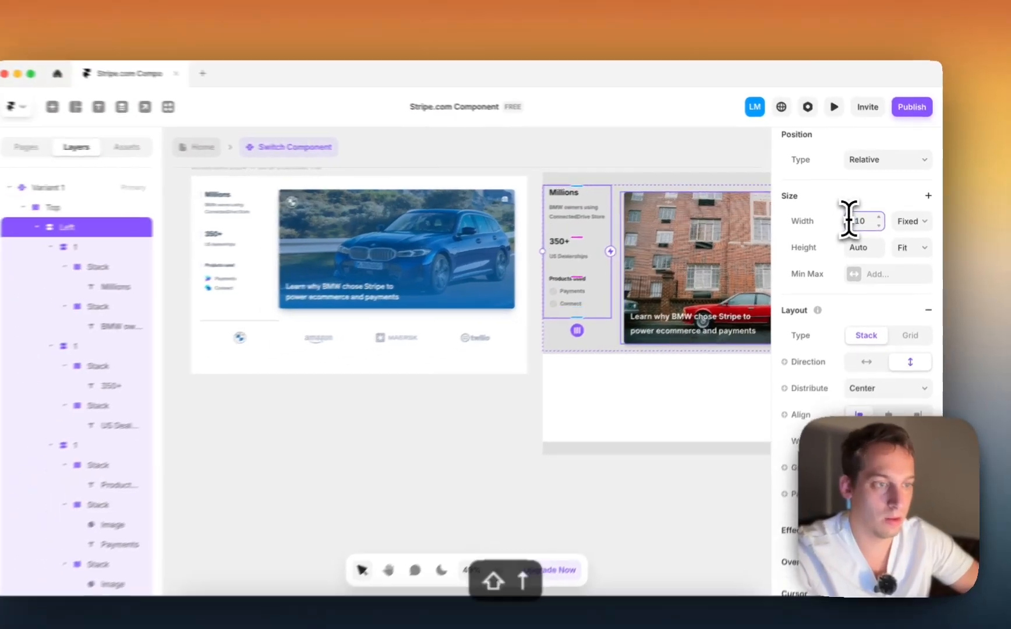
key("shift+Up")
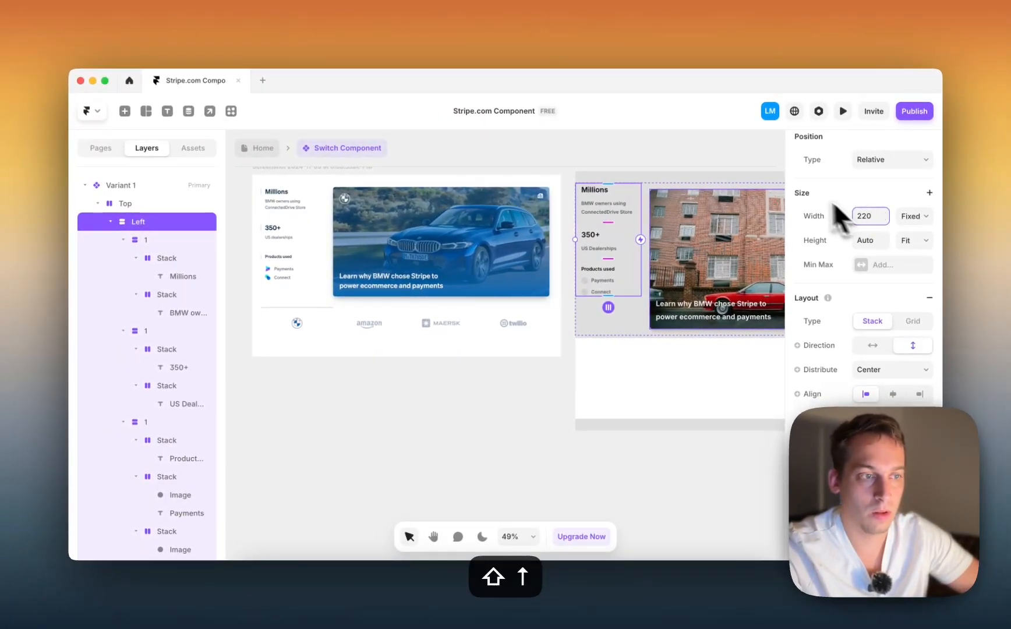
scroll(703, 197, "down", 3)
scroll(701, 198, "right", 2)
left_click(752, 228)
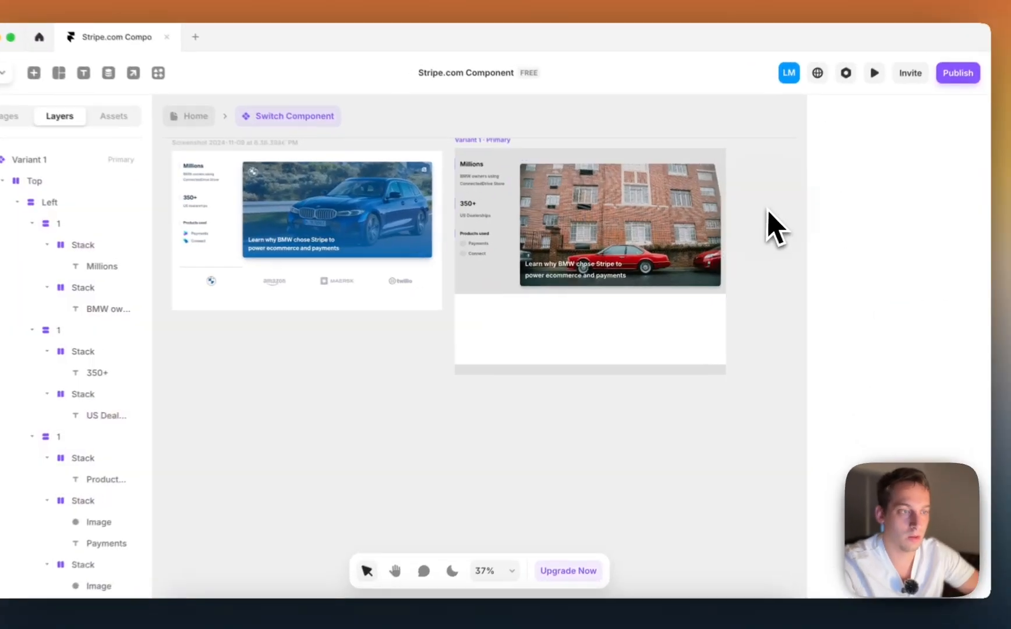
- Set the fixed height of the Stack around the Image frame to 500 and compare the proportions with the reference screenshot
scroll(767, 211, "down", 2)
scroll(769, 217, "left", 3)
scroll(769, 217, "right", 2)
left_click(726, 250)
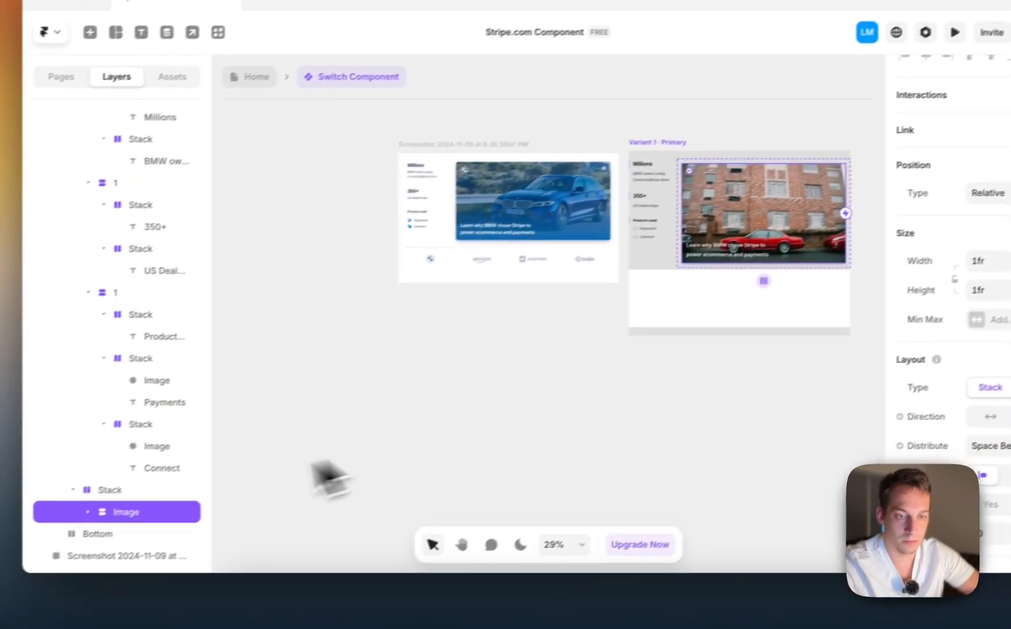
left_click(52, 523)
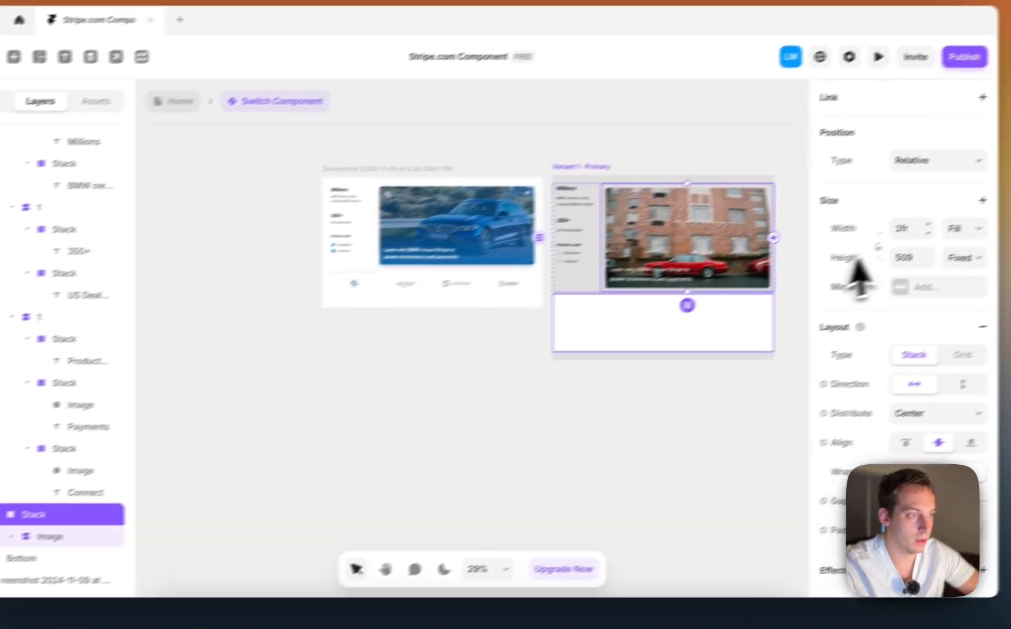
left_click(909, 259)
key("shift+Down")
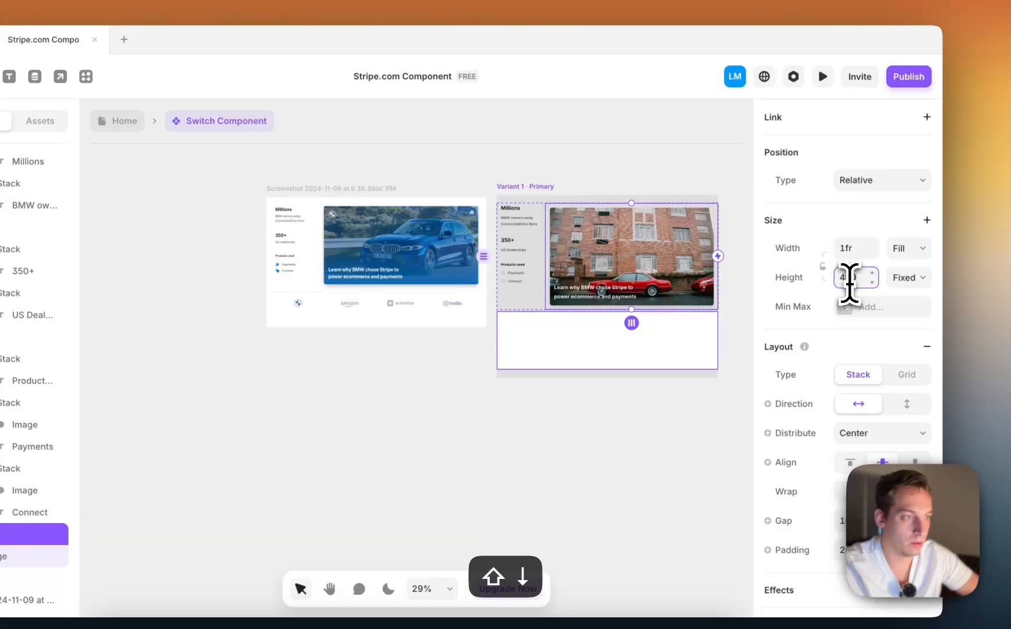
scroll(696, 290, "up", 4)
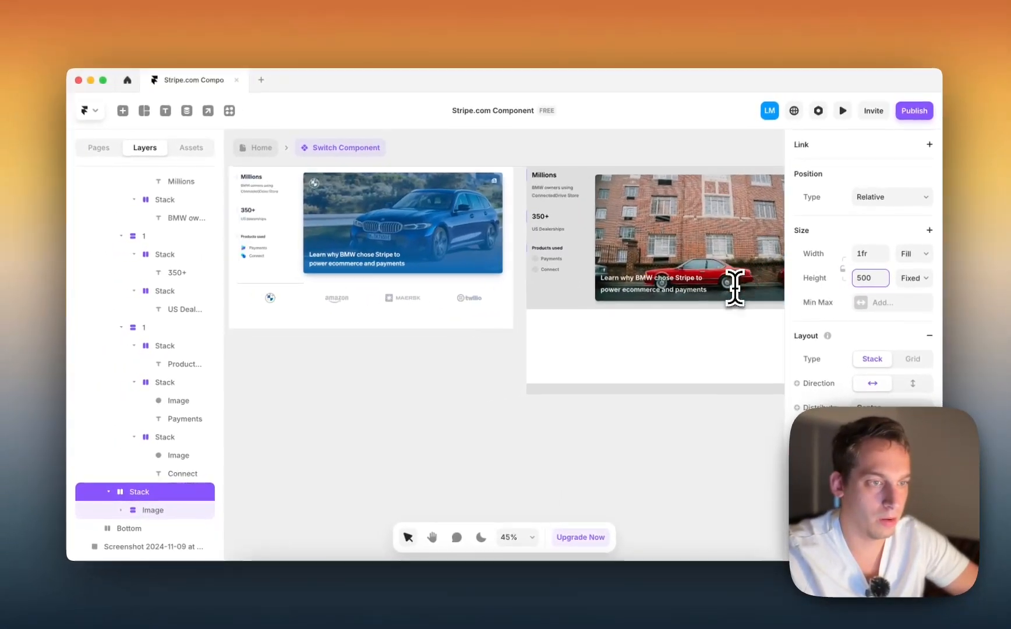
scroll(694, 289, "left", 5)
scroll(735, 287, "right", 10)
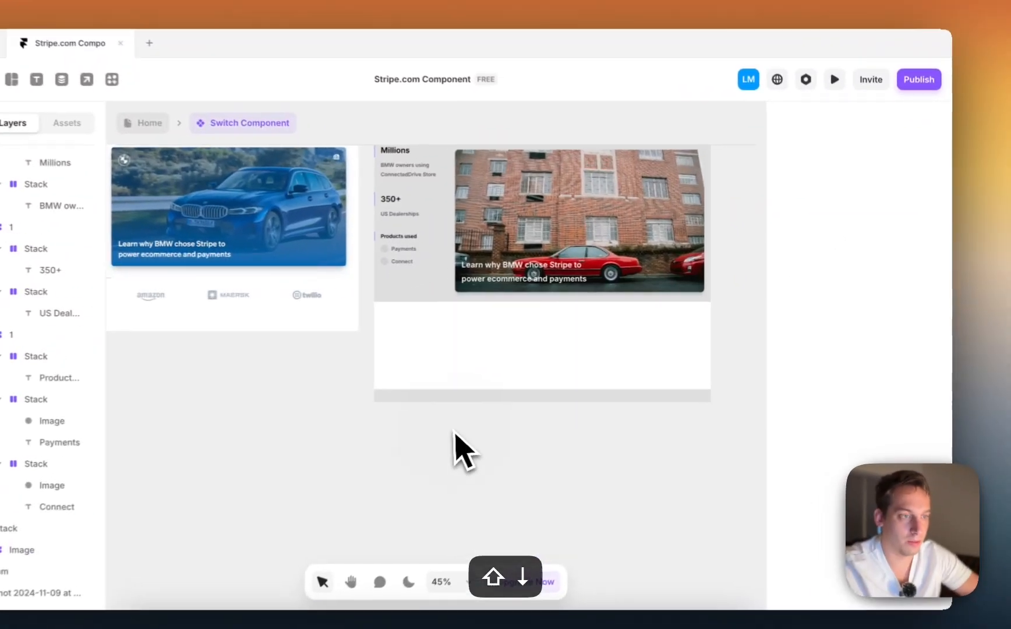
scroll(522, 421, "down", 3)
scroll(445, 440, "right", 3)
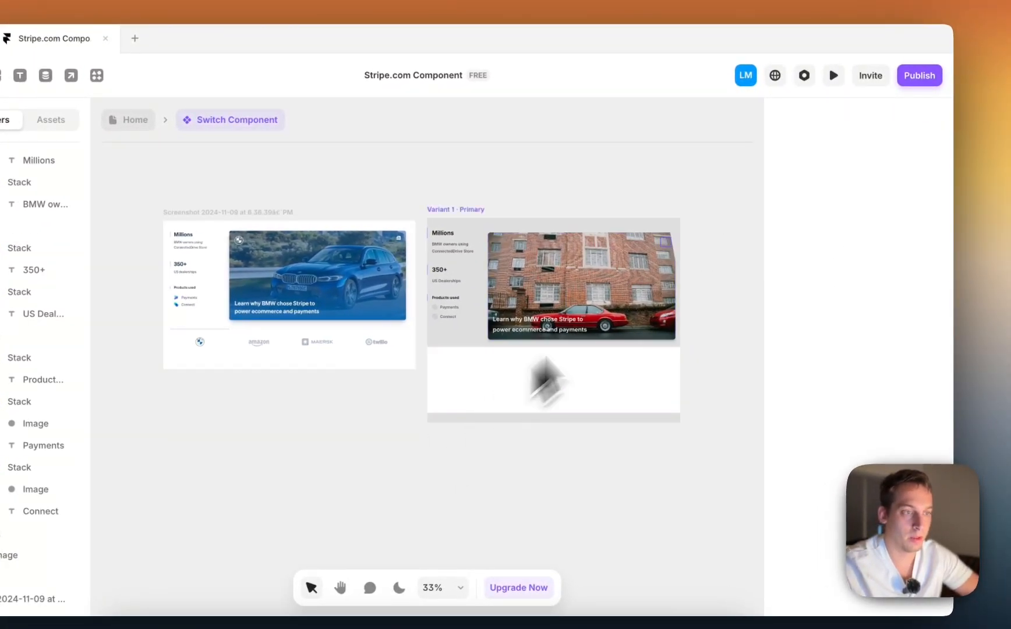
scroll(586, 266, "up", 3)
left_click(444, 233)
scroll(443, 231, "up", 5)
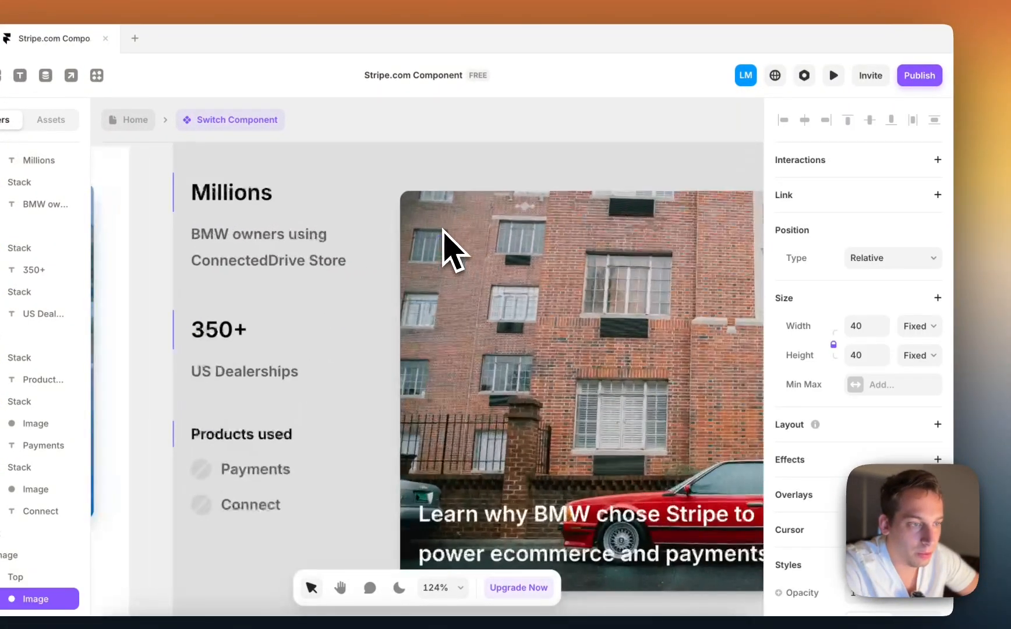
scroll(832, 393, "down", 6)
left_click(868, 298)
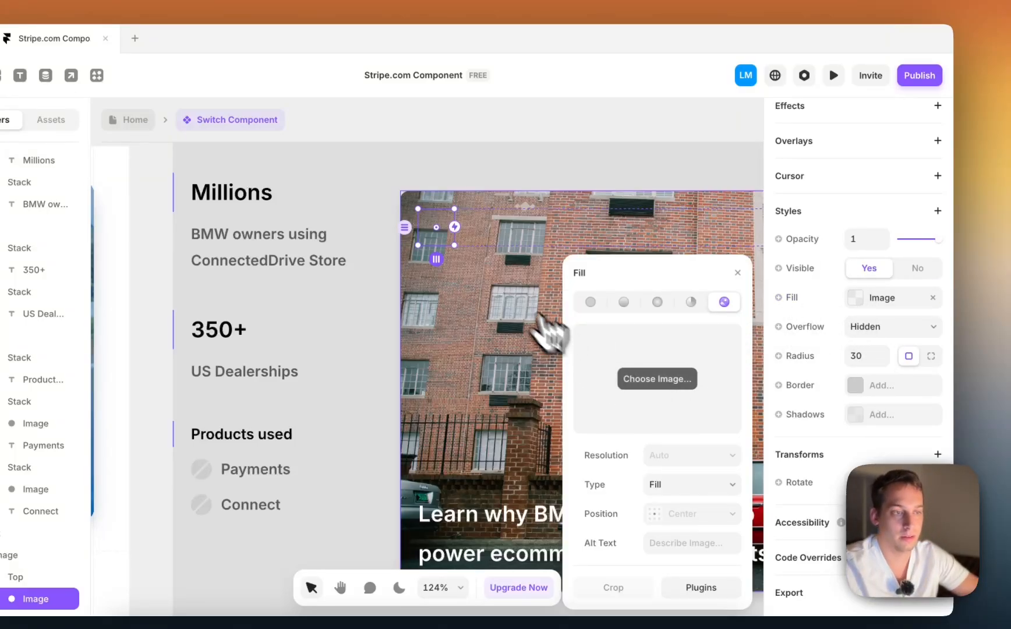
left_click(643, 378)
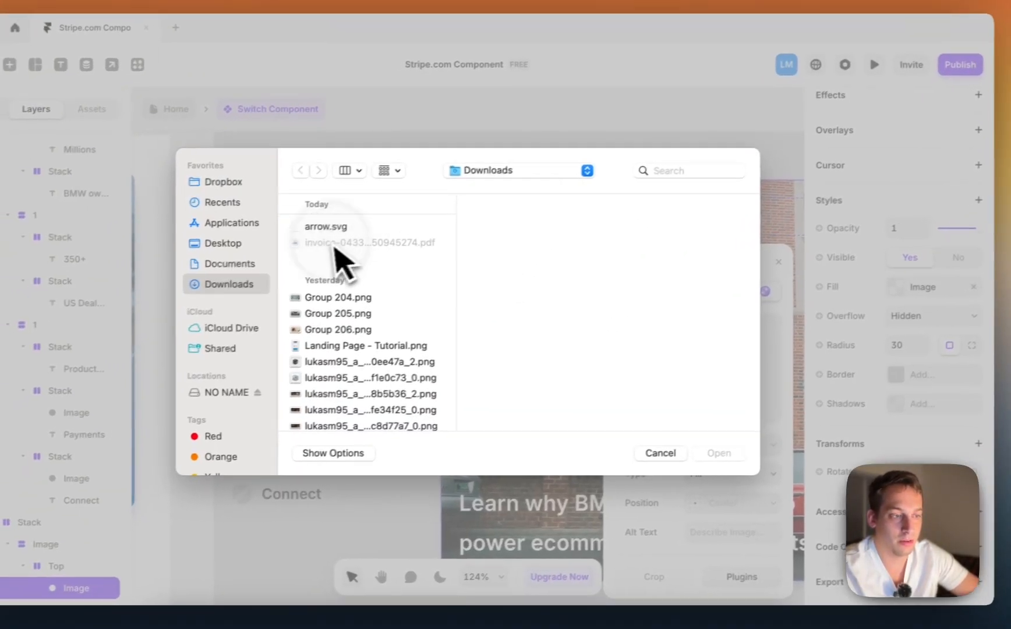
left_click(675, 450)
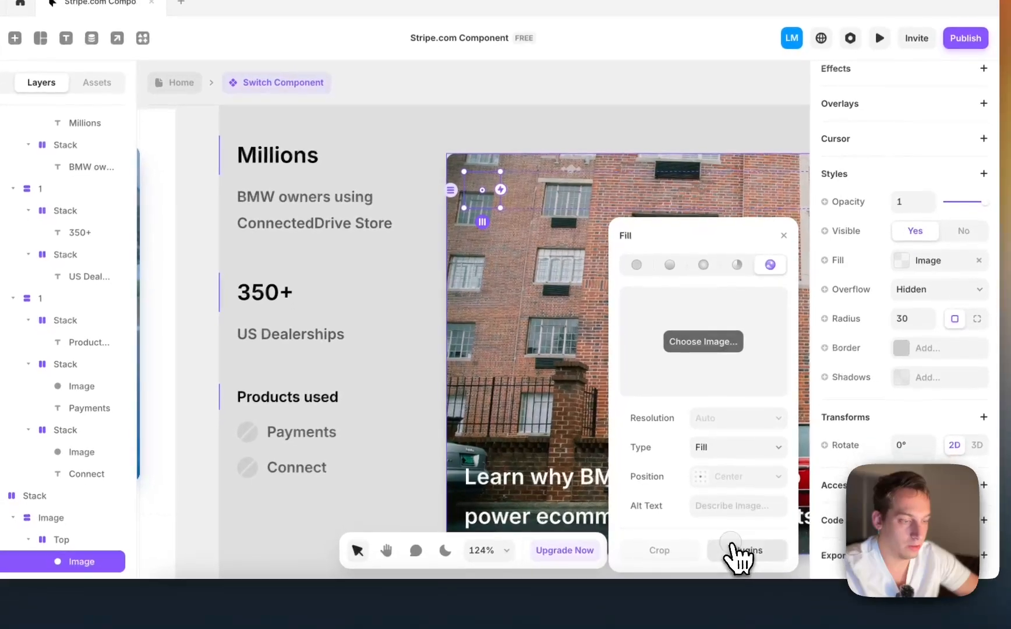
left_click(751, 574)
left_click(676, 347)
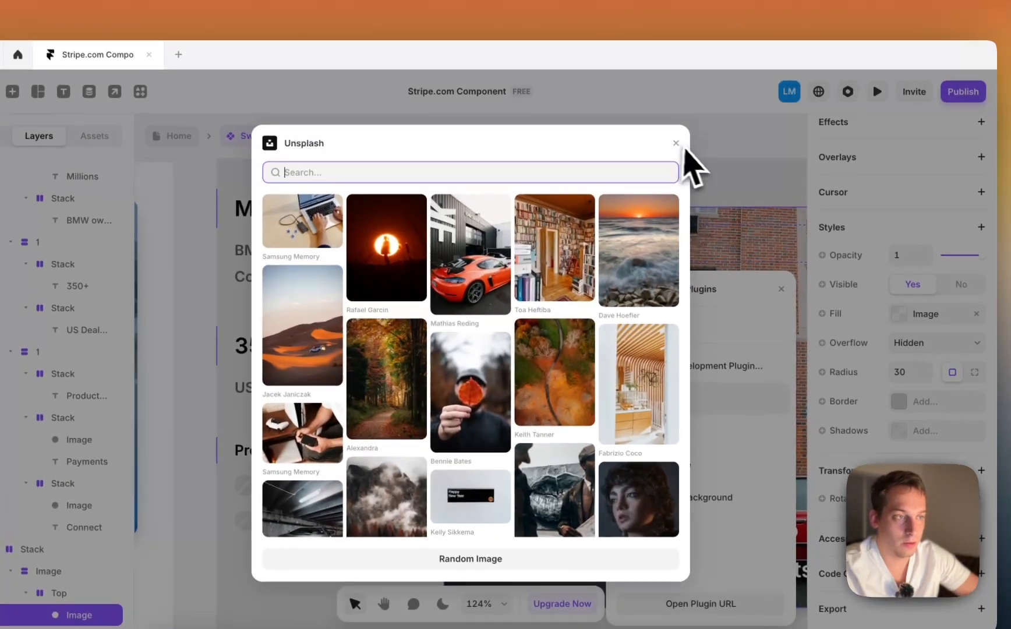
left_click(678, 88)
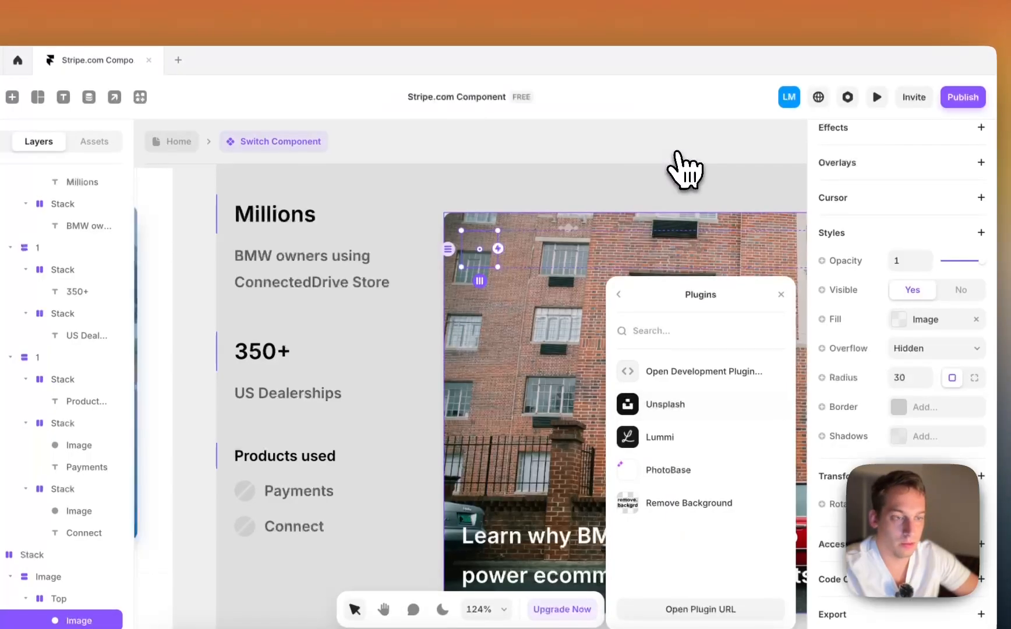
left_click(781, 295)
left_click(570, 179)
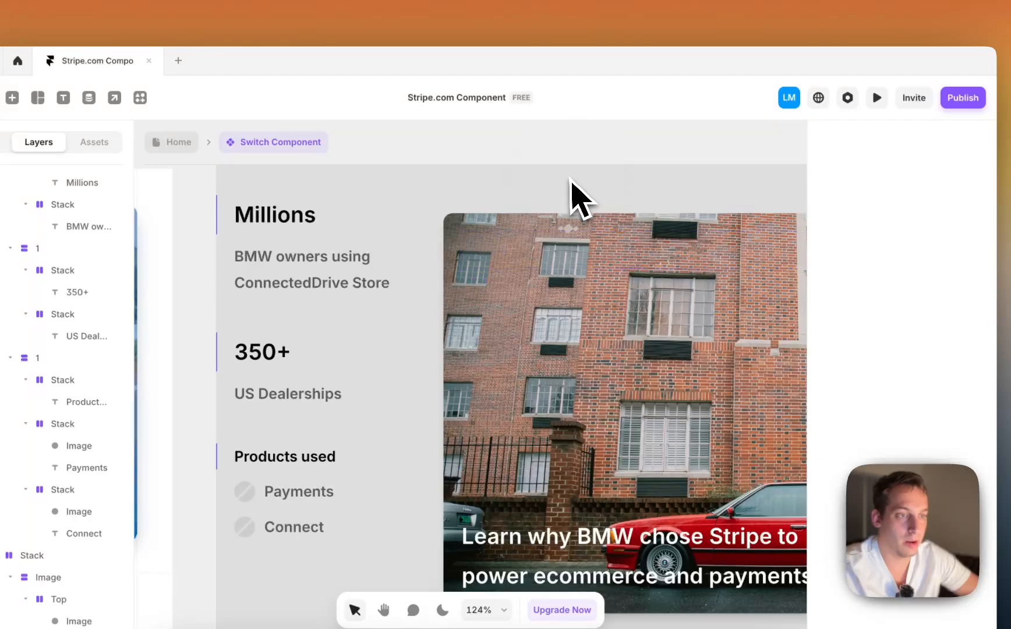
- Select the Bottom stack, compare it with the reference logo row, and collapse the nested layers of the Top stack
scroll(570, 180, "down", 3)
scroll(571, 183, "down", 5)
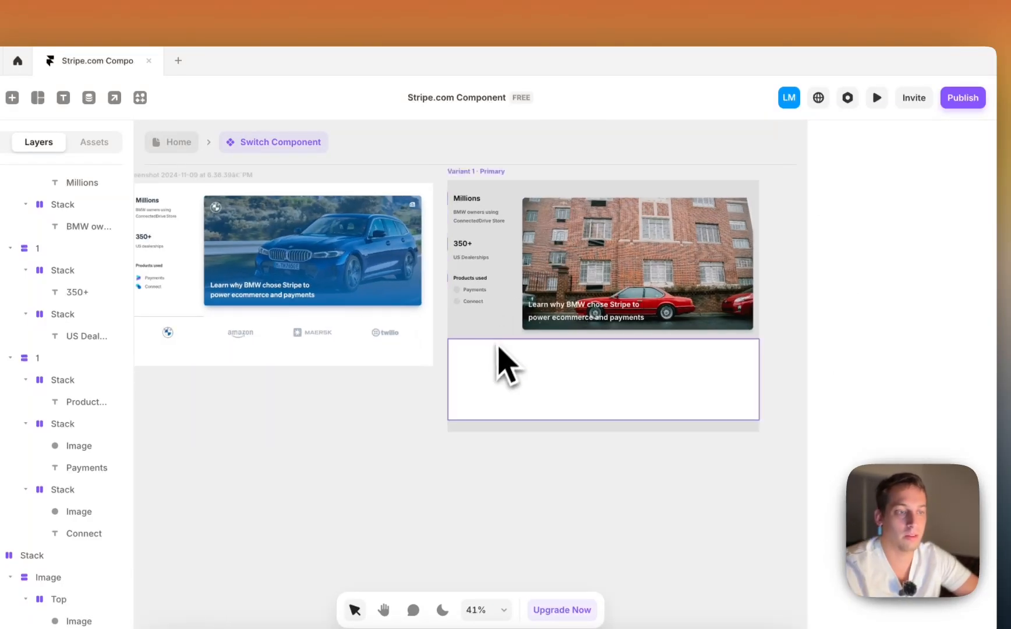
left_click(504, 366)
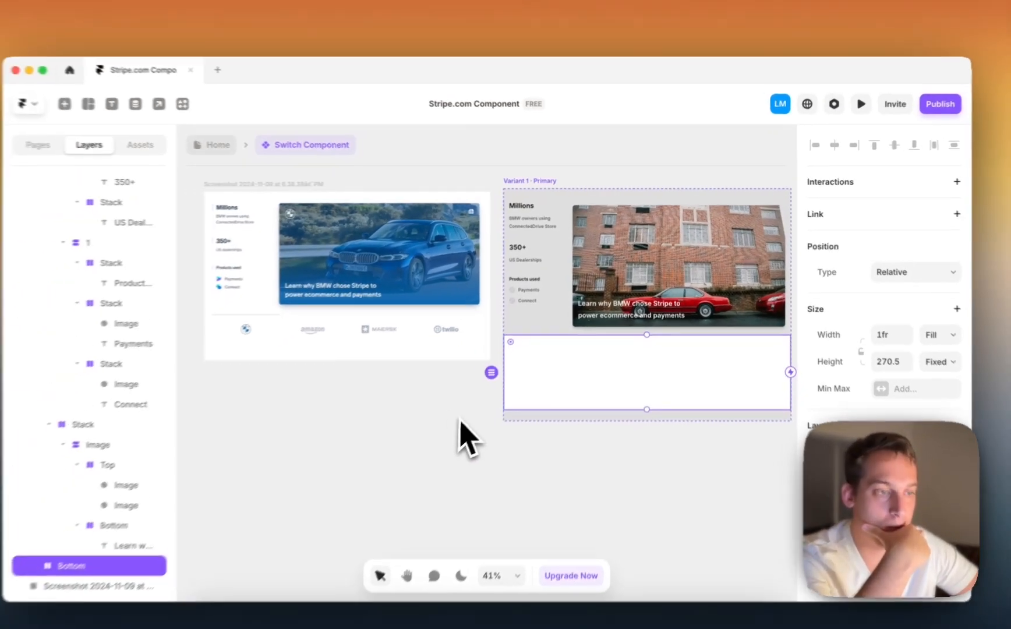
scroll(443, 446, "left", 4)
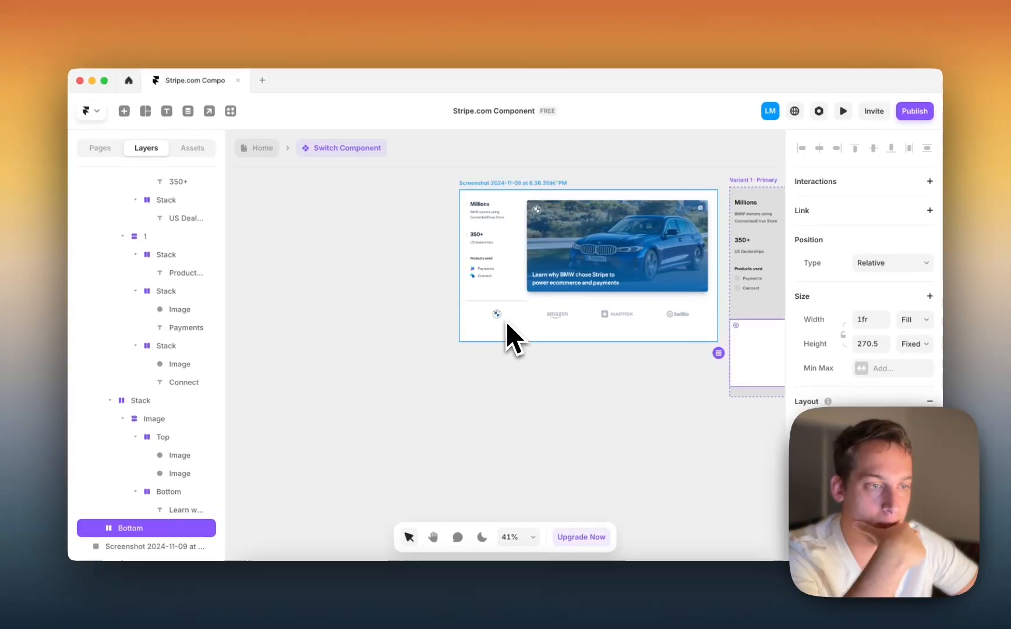
scroll(527, 375, "right", 1)
scroll(687, 361, "down", 2)
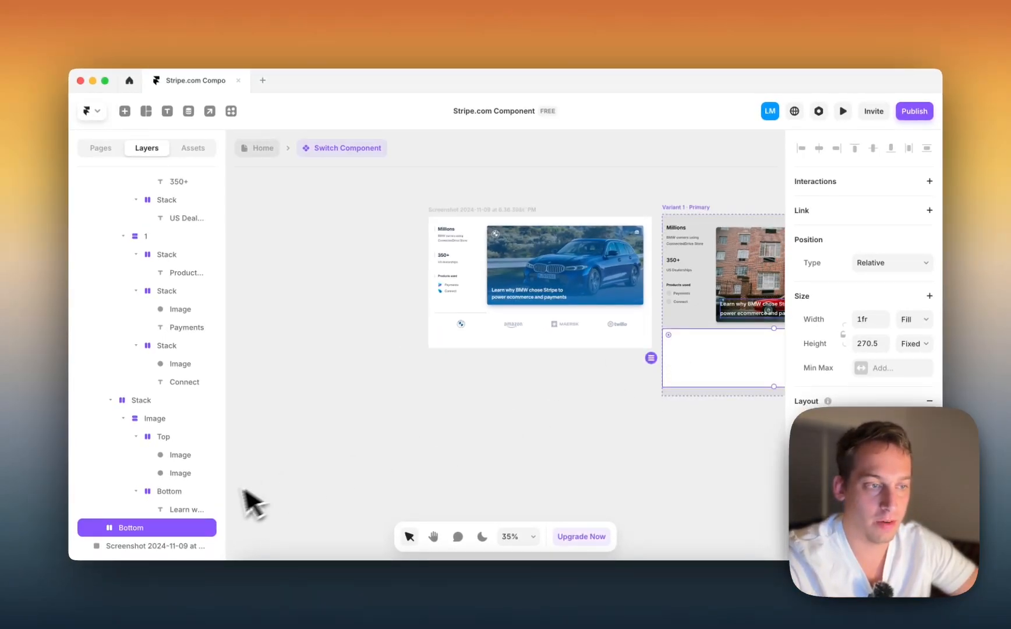
left_click(110, 400)
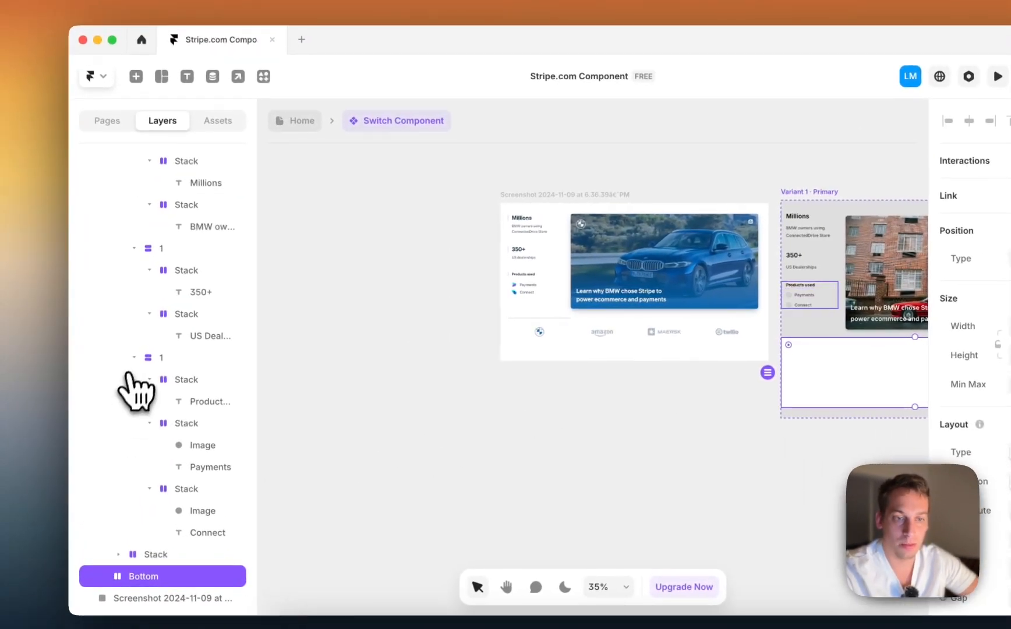
left_click(123, 236)
left_click(119, 210)
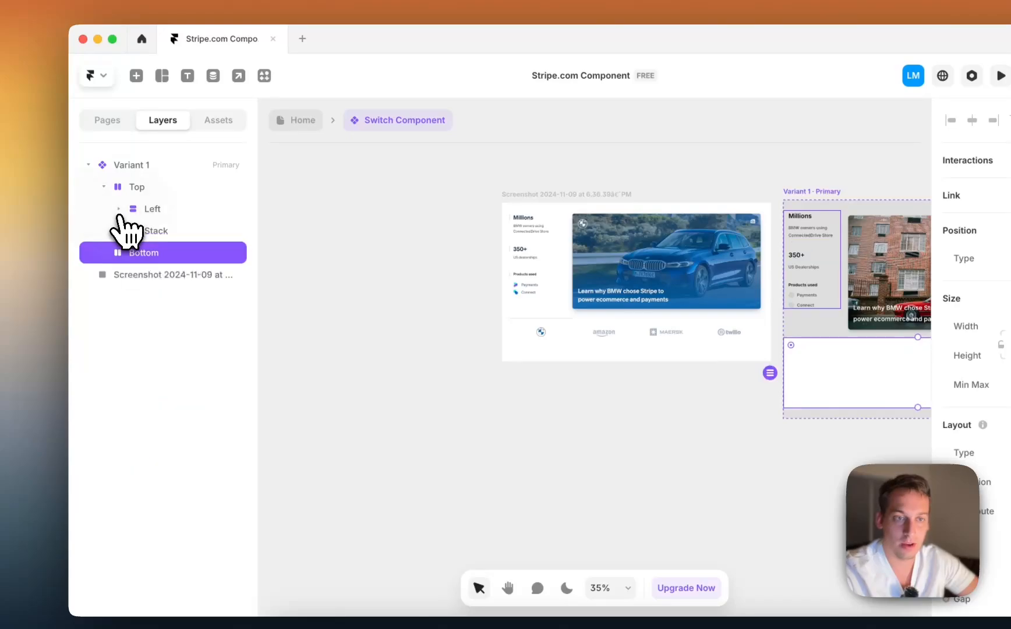
left_click(104, 186)
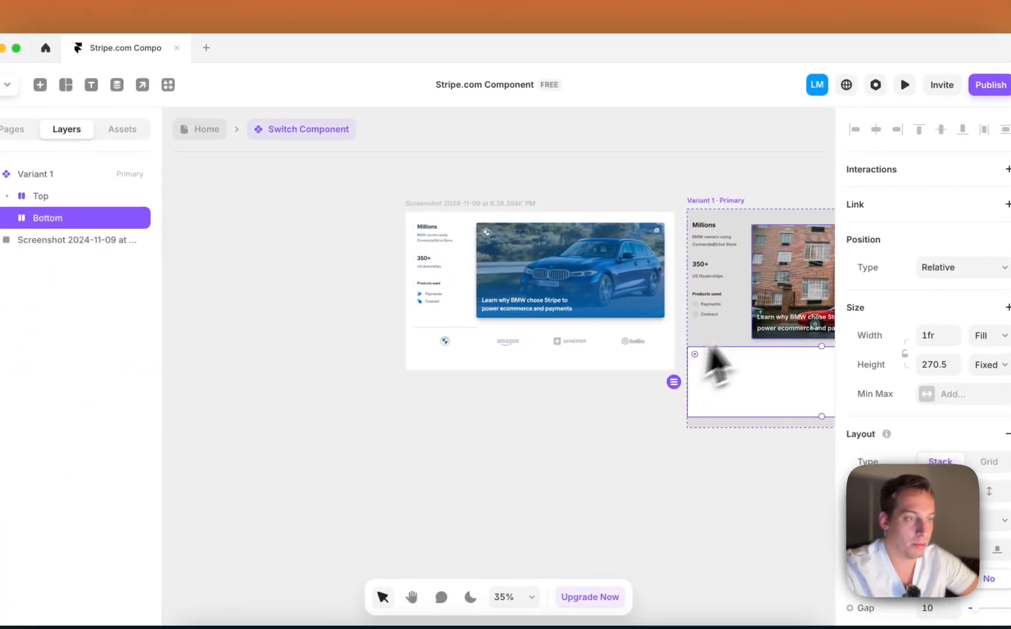
- Return to the Home page and select the Switch Component instance in the Desktop layout
scroll(637, 335, "left", 4)
scroll(635, 335, "right", 5)
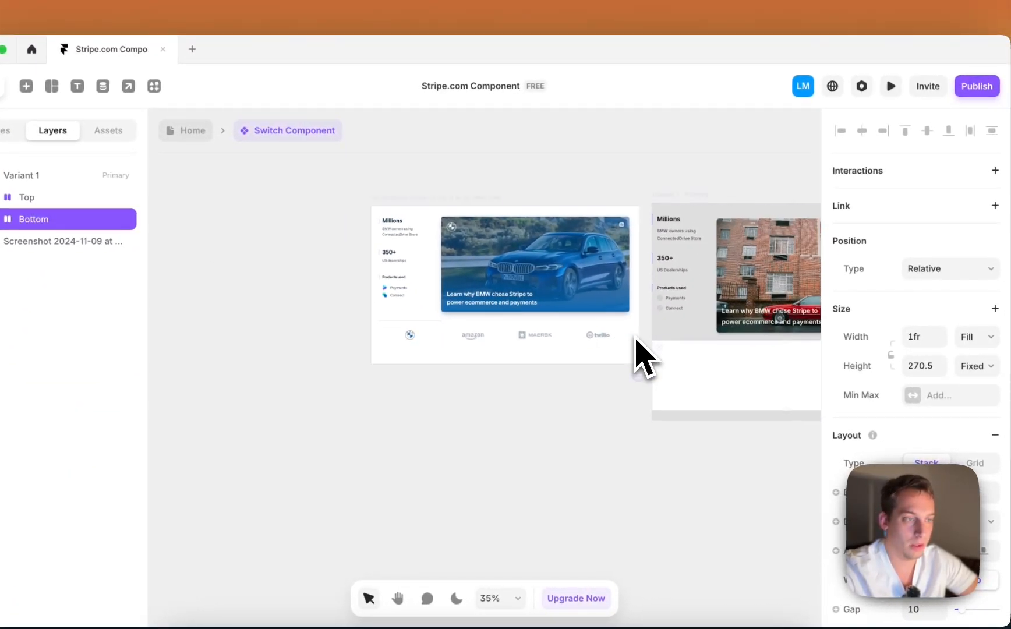
left_click(189, 131)
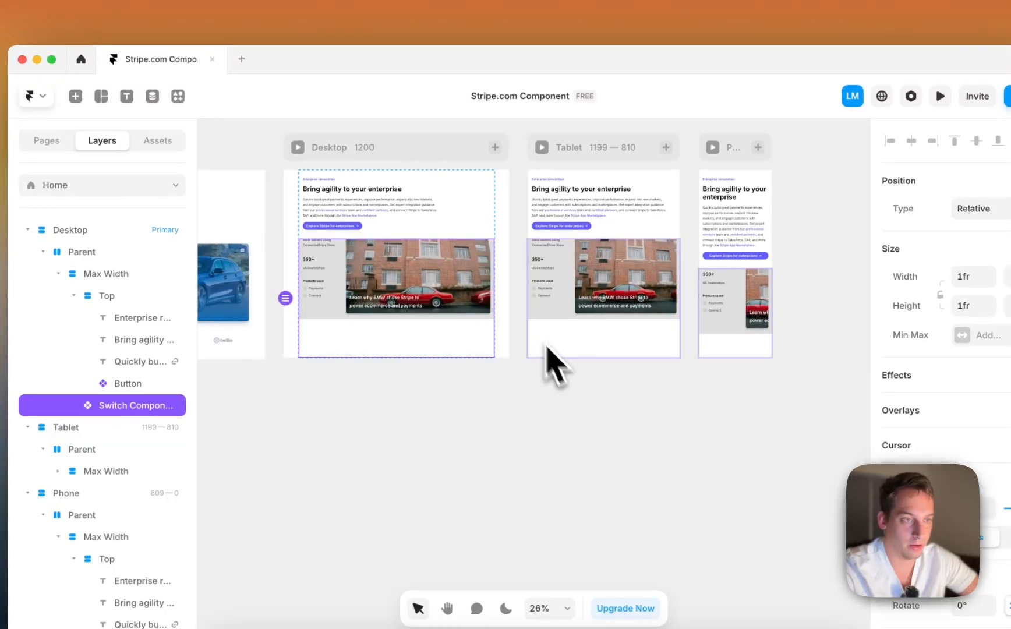
scroll(520, 312, "up", 5)
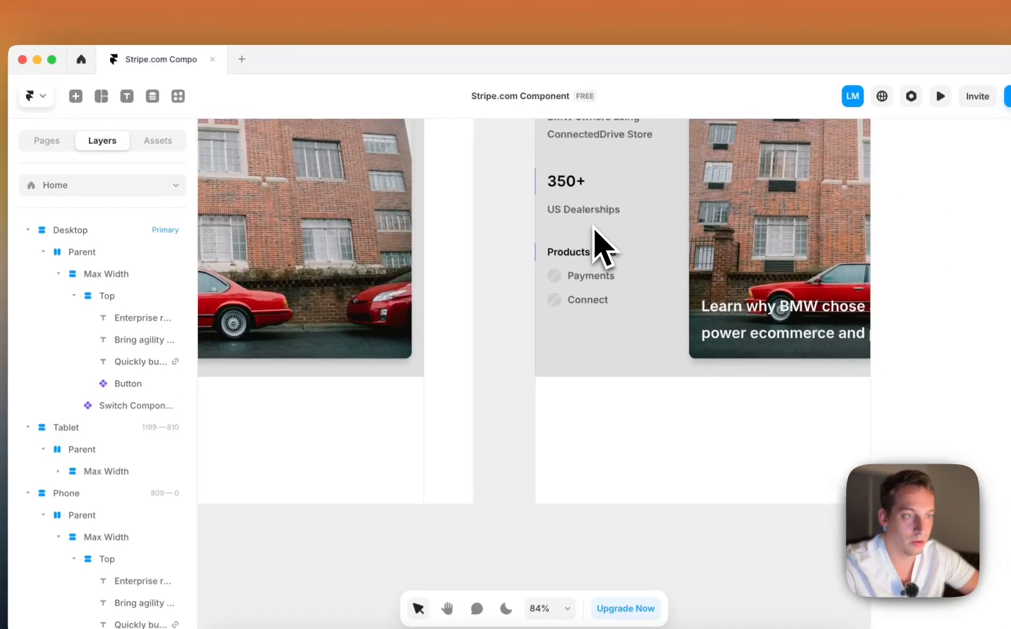
left_click(627, 345)
scroll(628, 345, "down", 5)
scroll(628, 345, "left", 3)
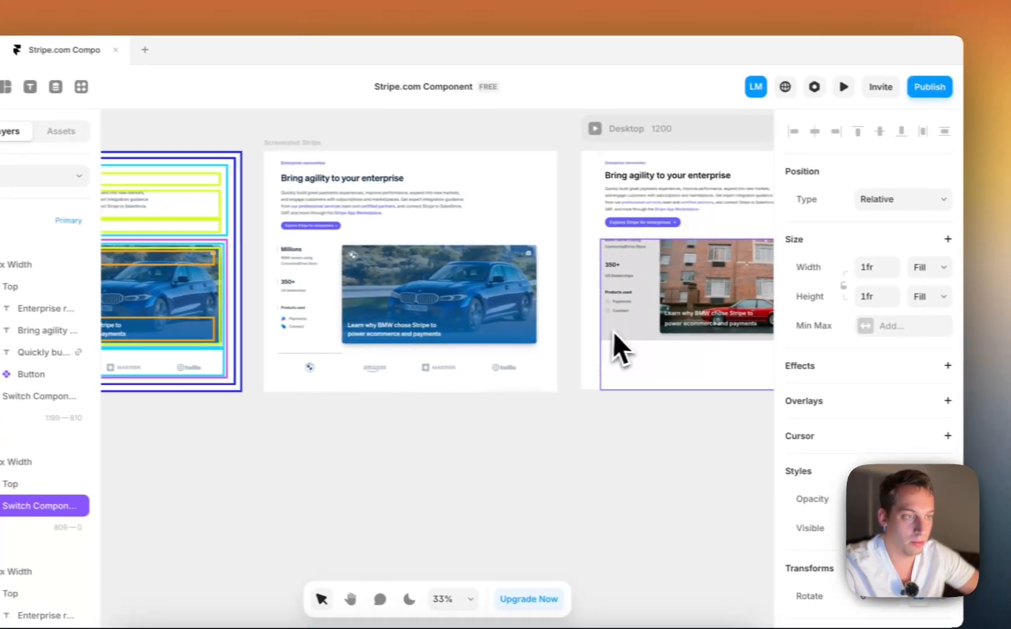
left_click(613, 333)
scroll(613, 333, "right", 3)
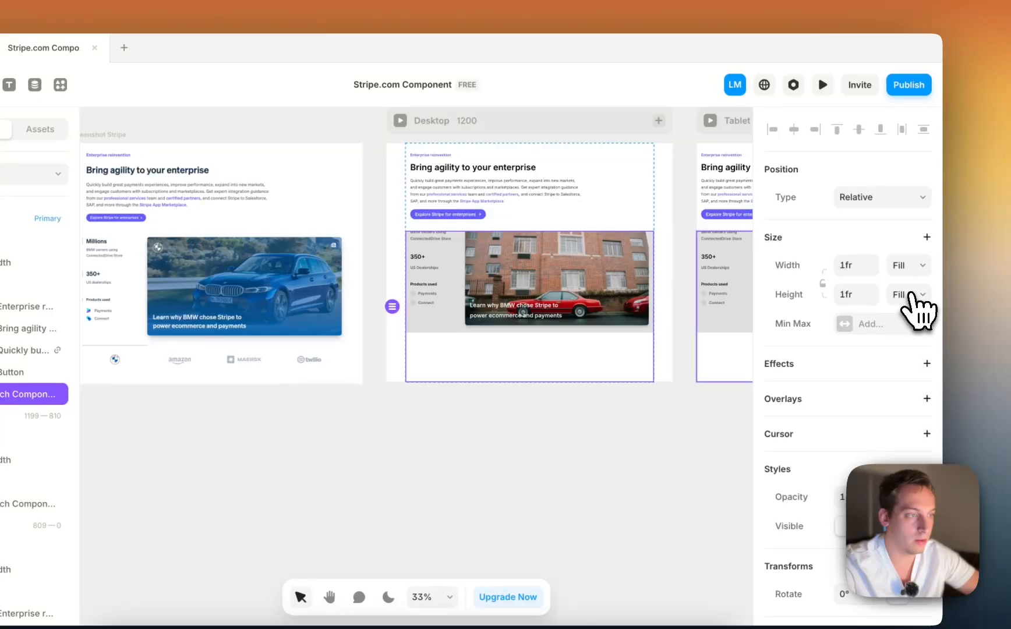
- Try a Fit height on the Desktop layout's Switch Component instance and undo that height change
left_click(935, 297)
left_click(901, 311)
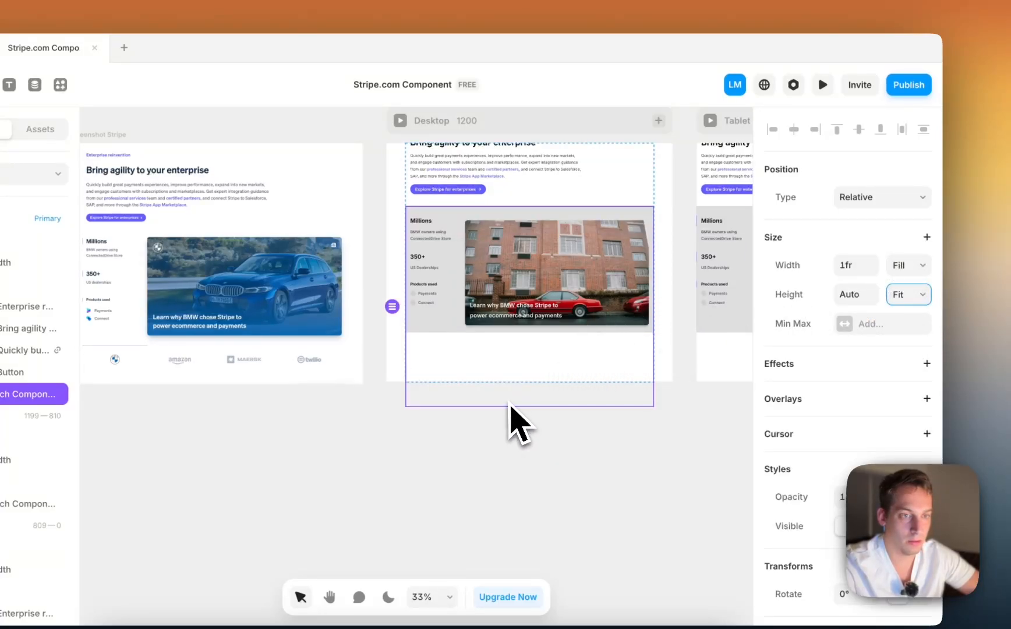
scroll(508, 418, "left", 5)
scroll(511, 418, "right", 3)
scroll(511, 417, "up", 1)
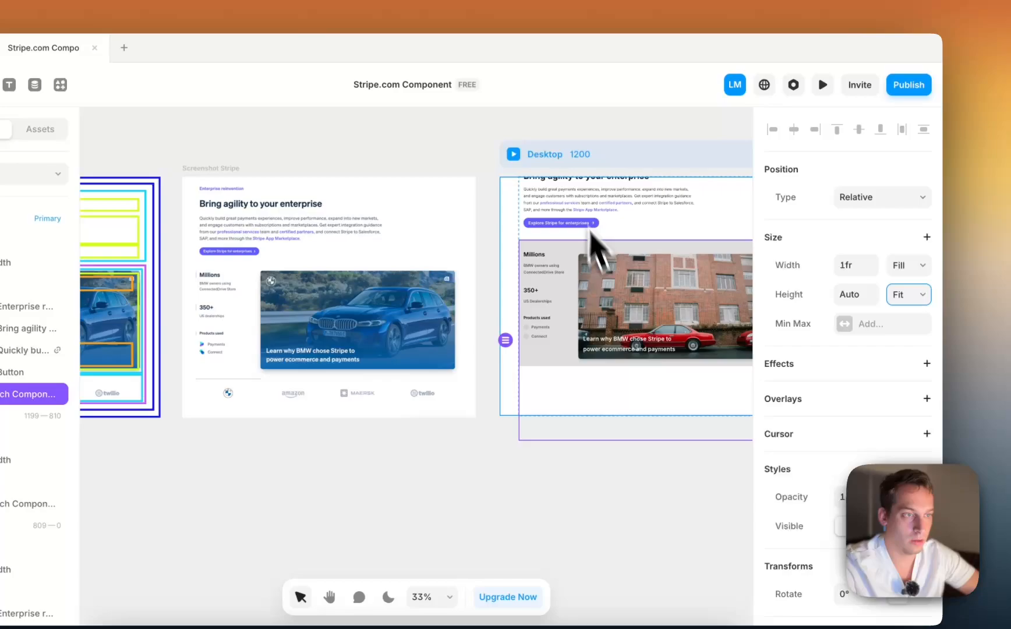
left_click(560, 159)
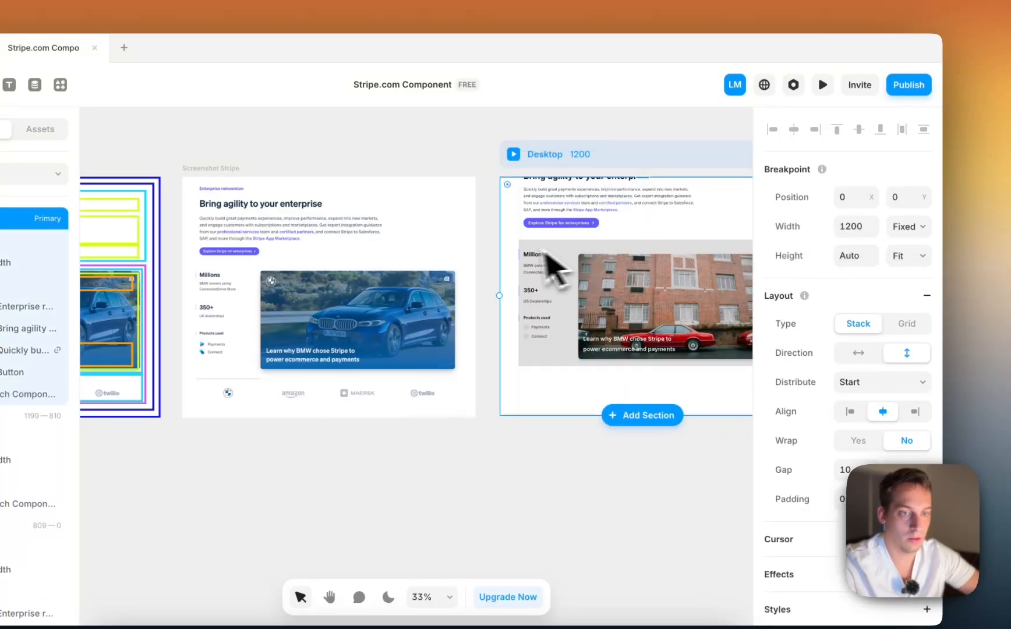
scroll(515, 245, "down", 3)
key("super+z")
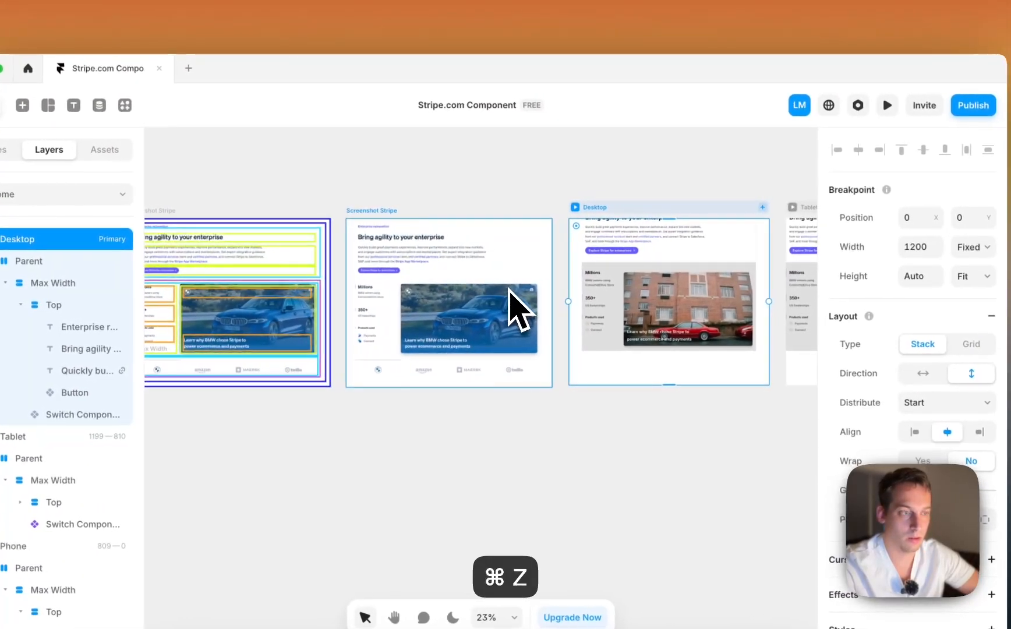
- Set the height of the Parent stack in the Desktop layout to Fit
left_click(640, 211)
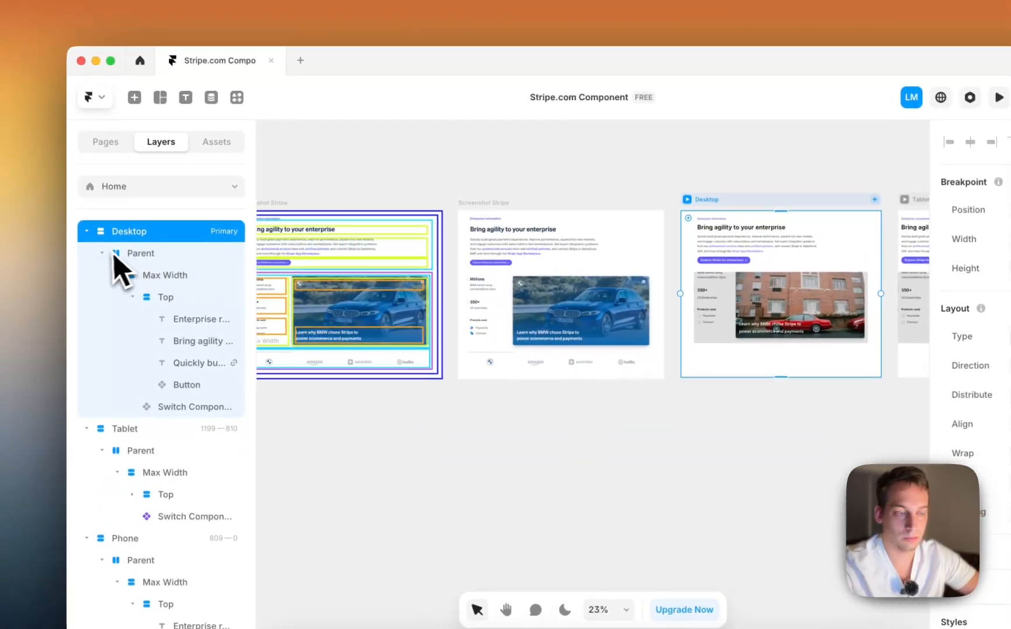
left_click(14, 263)
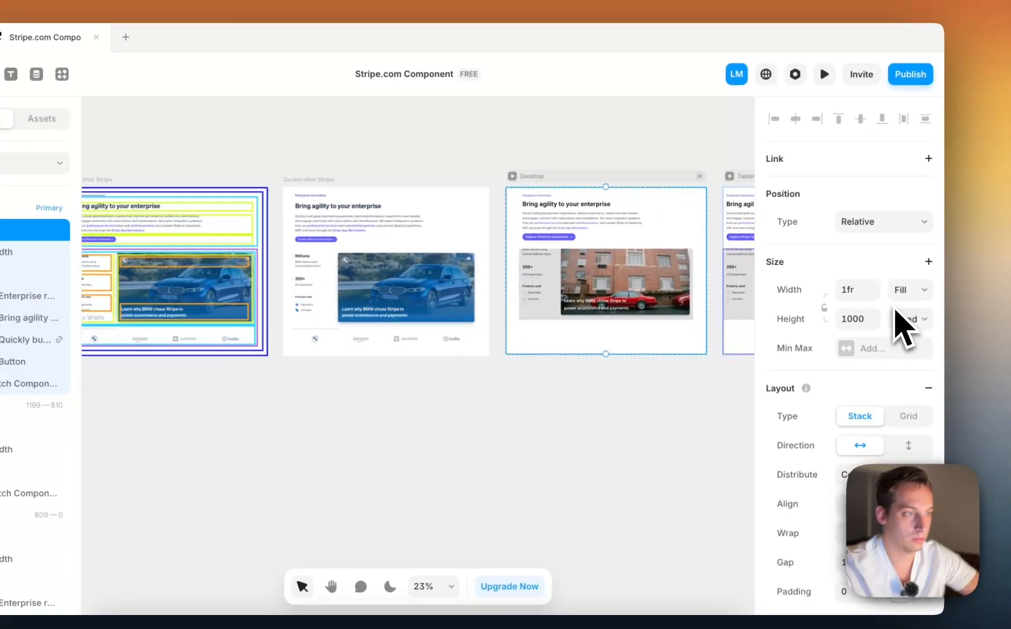
left_click(902, 319)
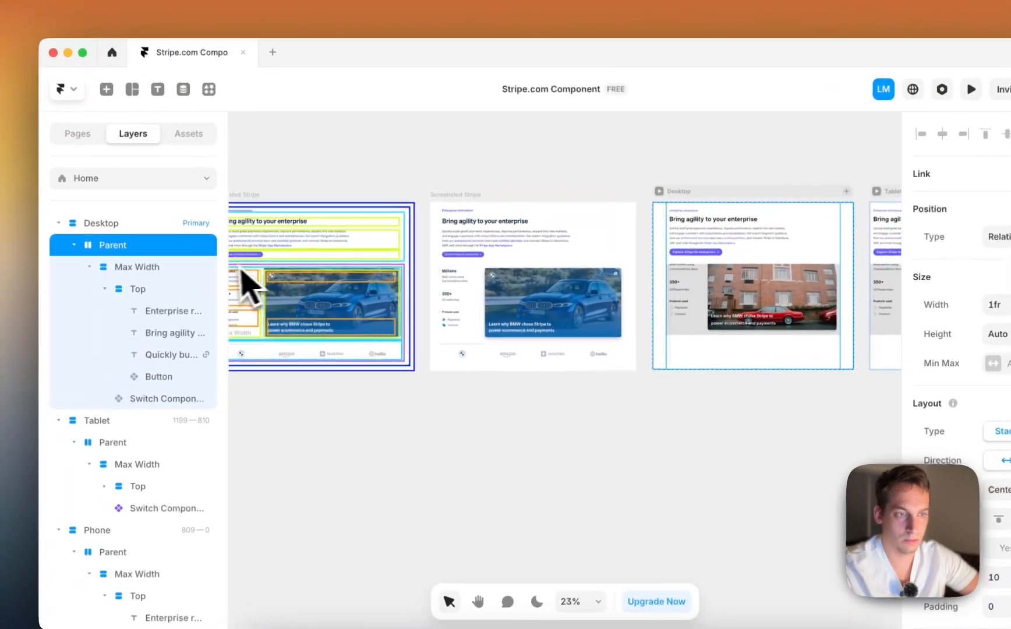
- Select the Max Width stack inside the Desktop layout's Parent stack
left_click(1, 257)
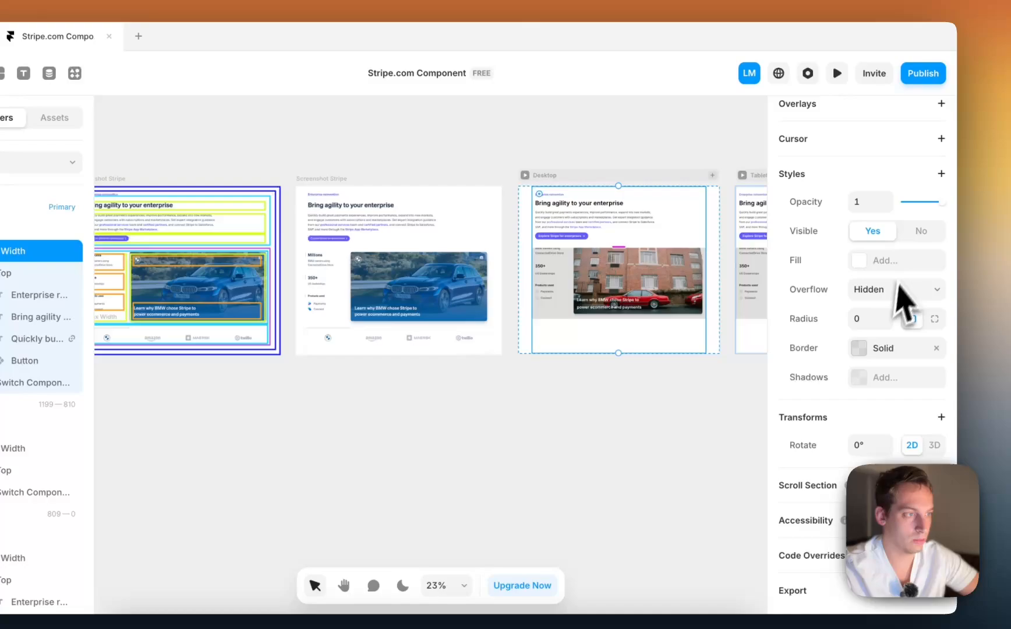
- Set the height of the desktop breakpoint's Max Width stack to Fit Content
scroll(897, 278, "up", 10)
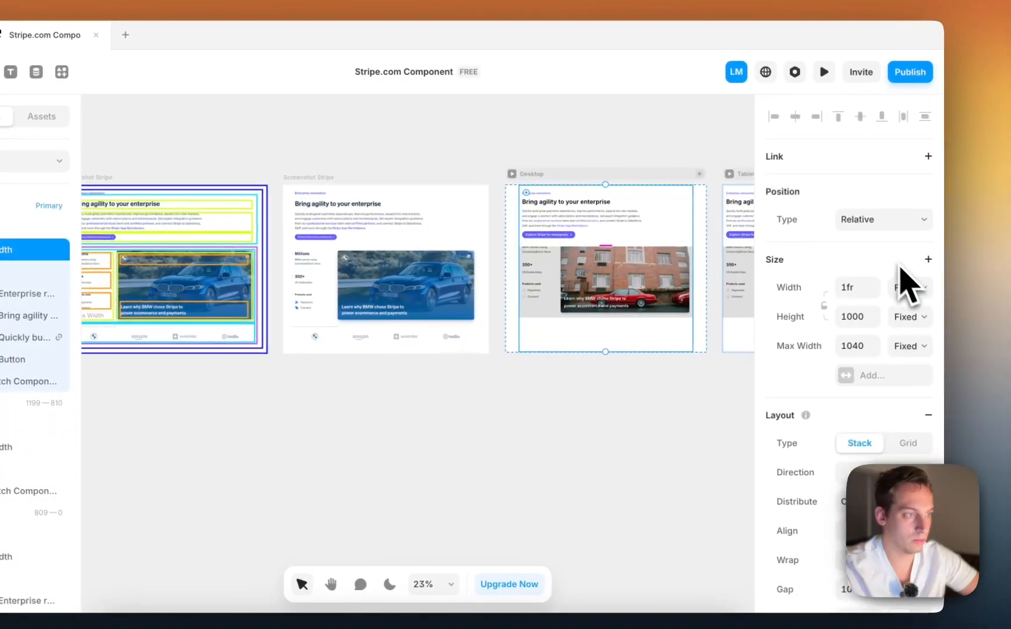
left_click(917, 320)
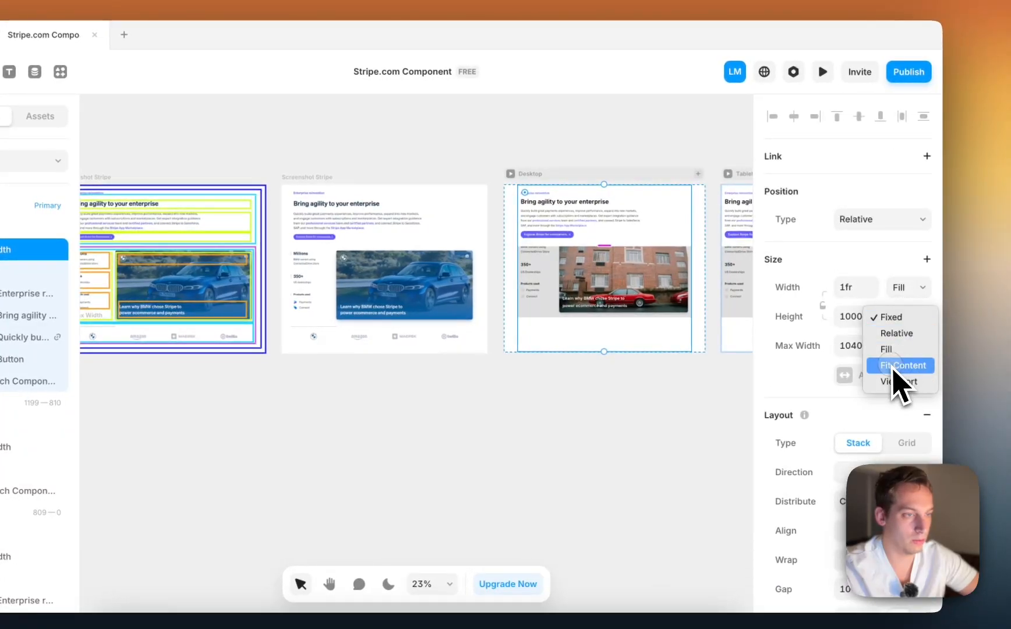
left_click(894, 366)
- Set the height of the desktop breakpoint's Switch Component instance to Fit Content
left_click(5, 271)
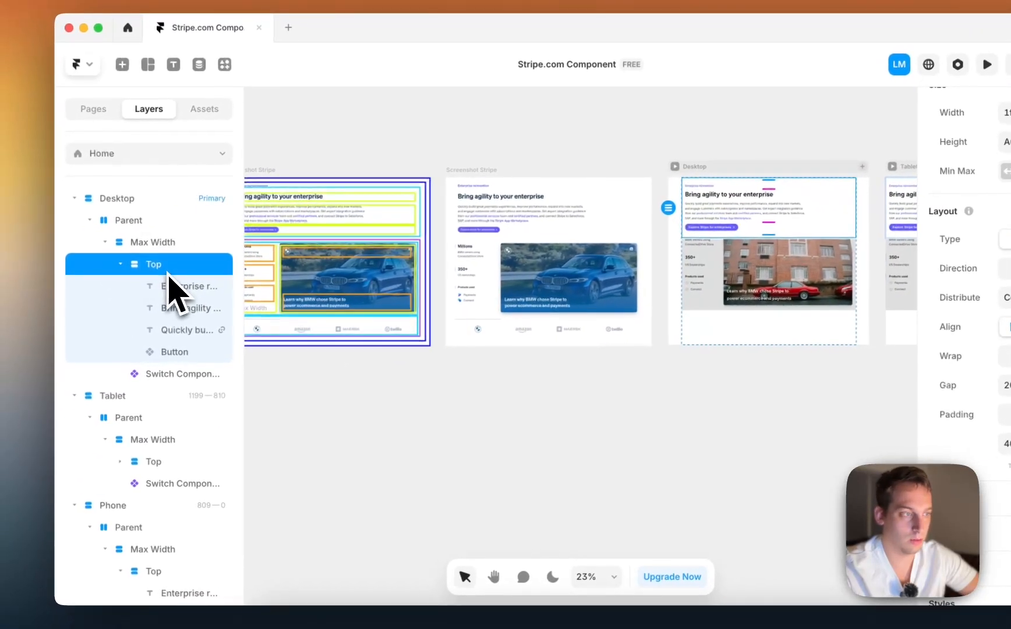
left_click(162, 375)
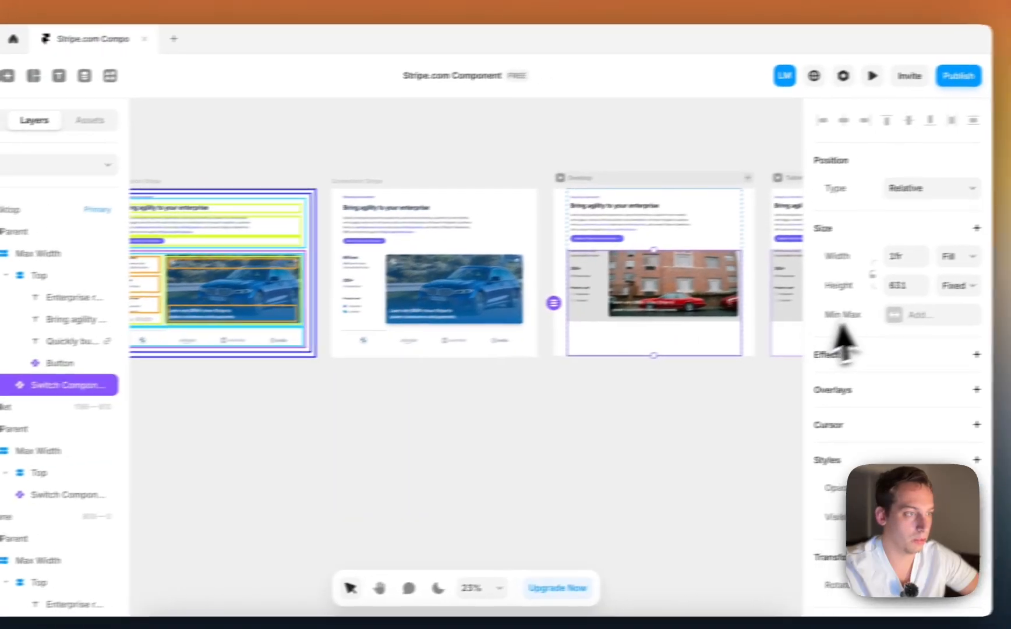
left_click(971, 285)
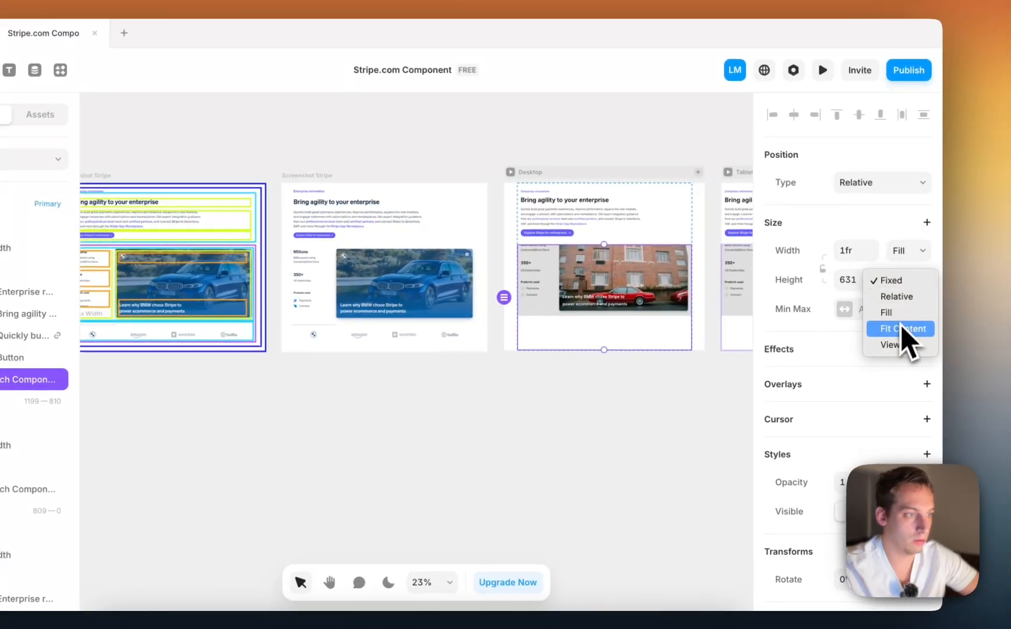
left_click(902, 329)
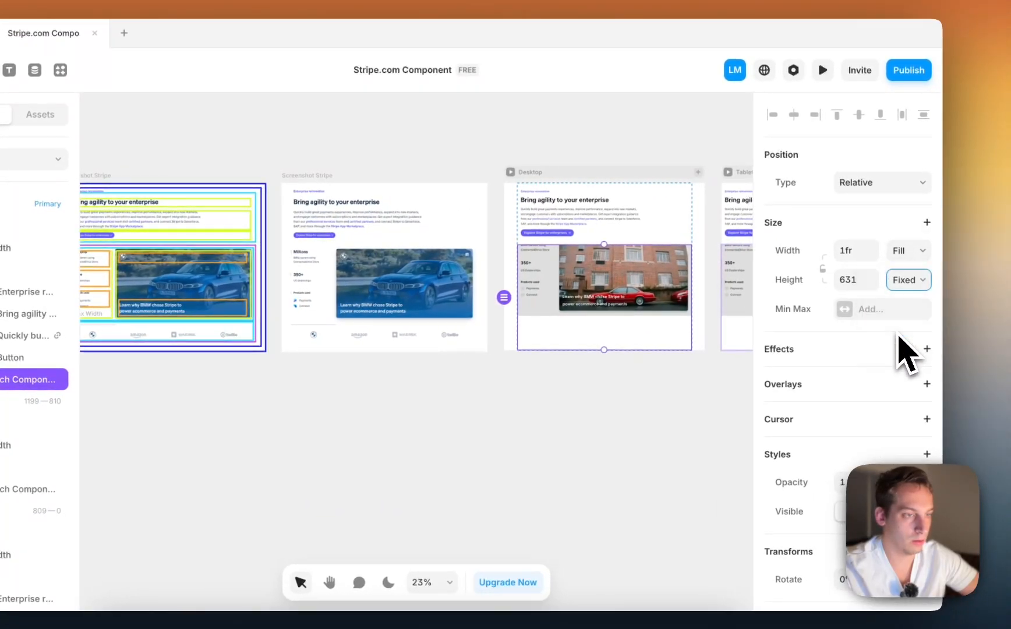
scroll(633, 374, "up", 10)
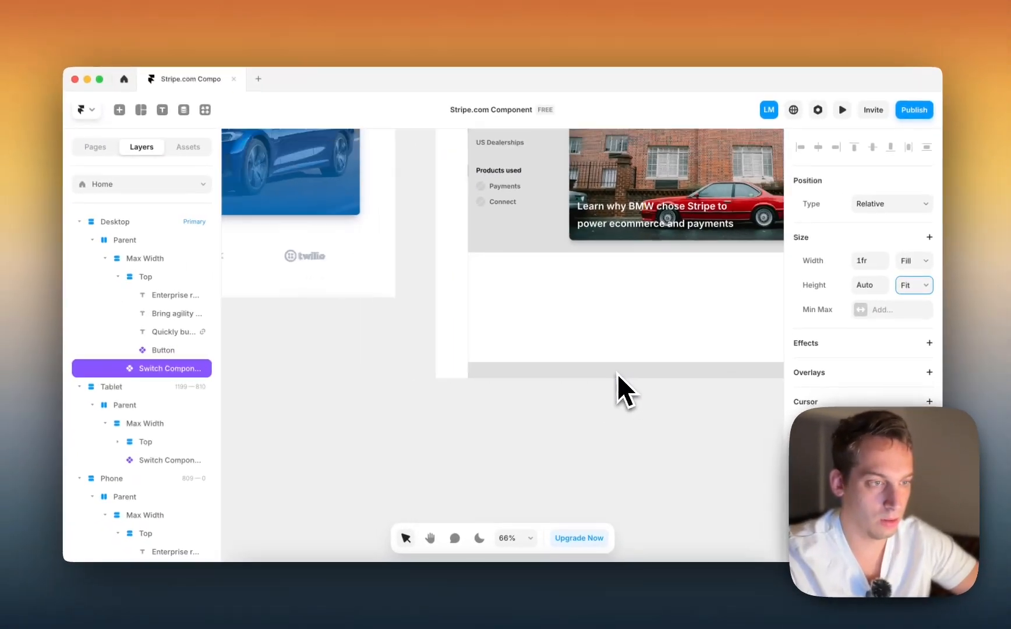
scroll(619, 374, "down", 6)
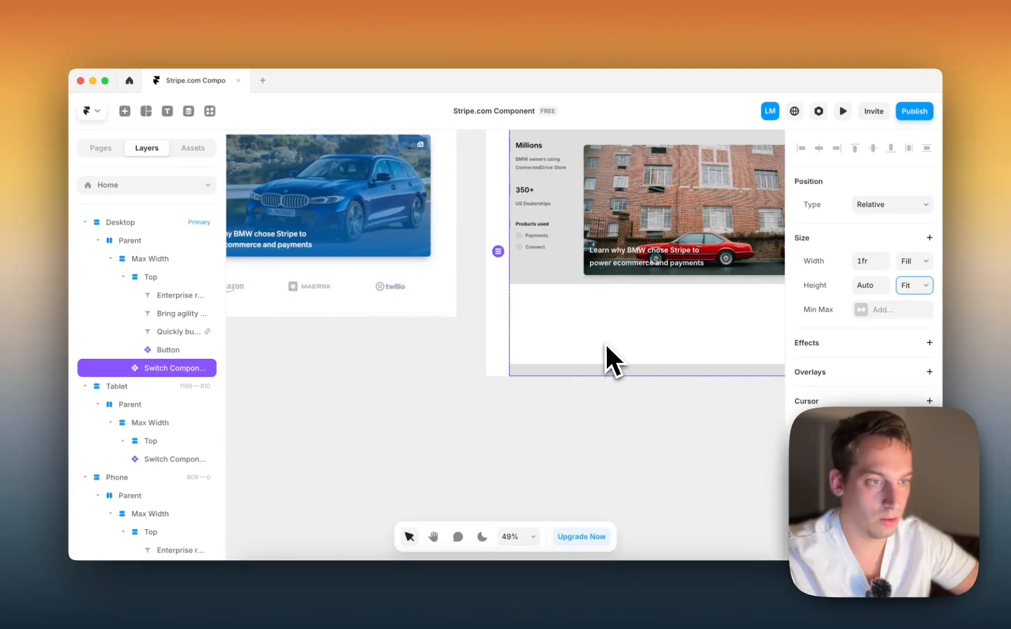
scroll(600, 247, "up", 2)
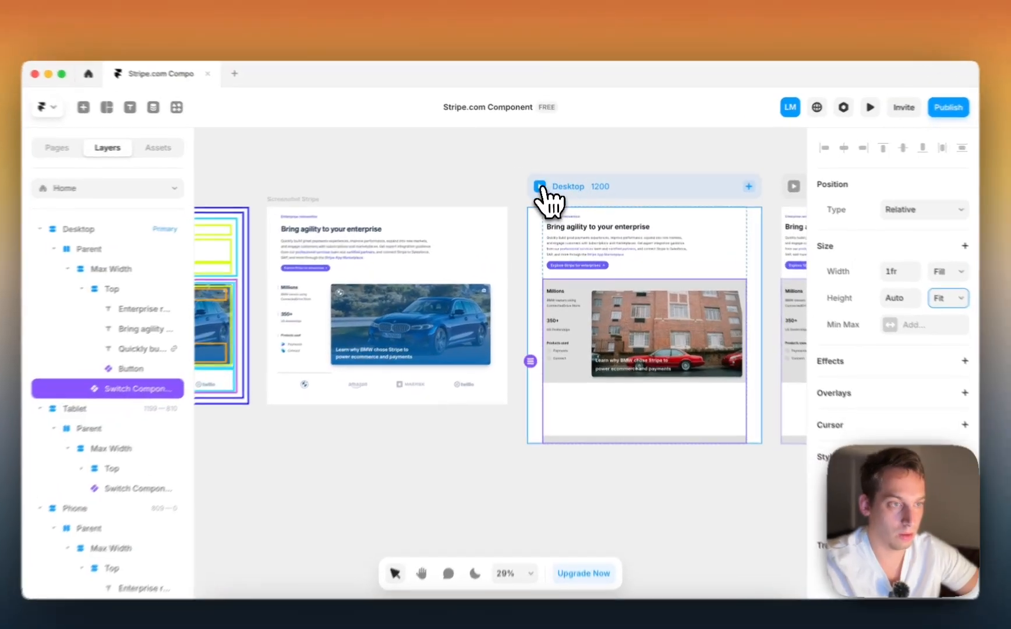
- Preview the desktop page, check the heading section and the switch component down the page, and return to the canvas
left_click(543, 184)
scroll(527, 332, "down", 5)
scroll(527, 332, "up", 5)
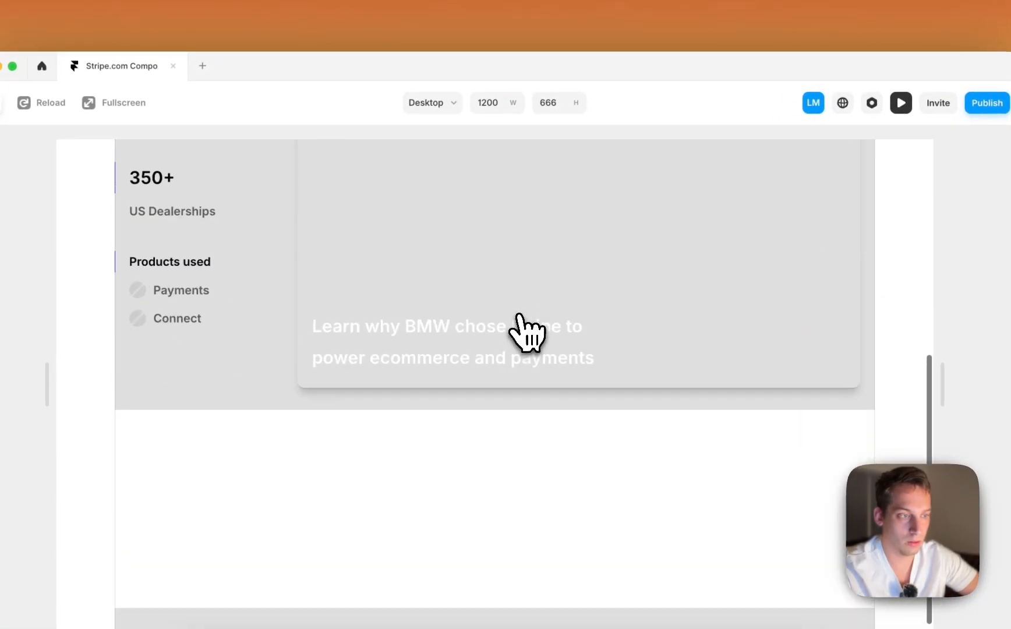
scroll(527, 332, "down", 2)
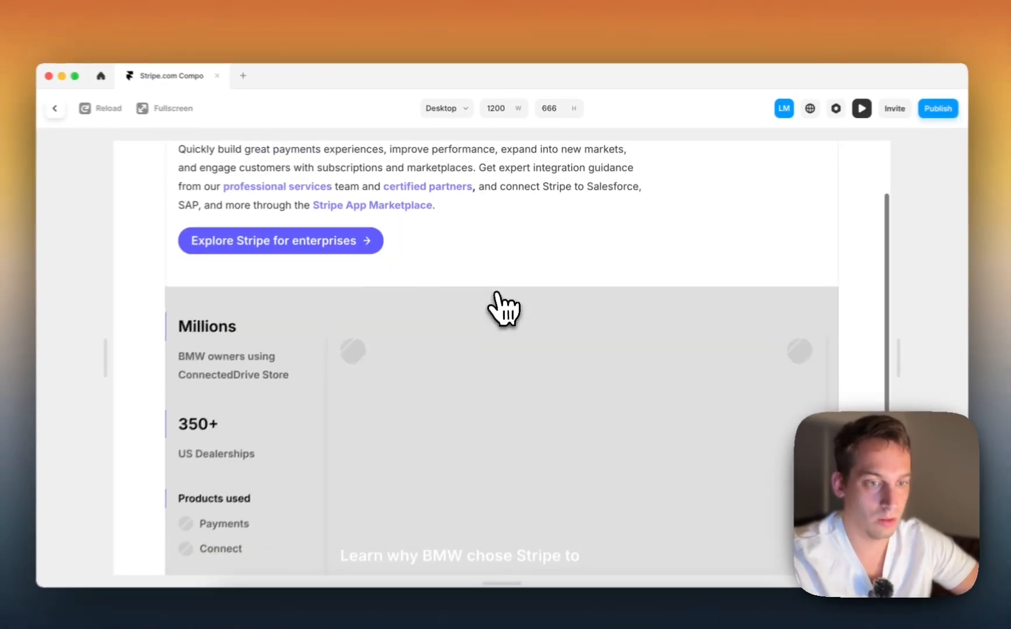
scroll(495, 320, "down", 4)
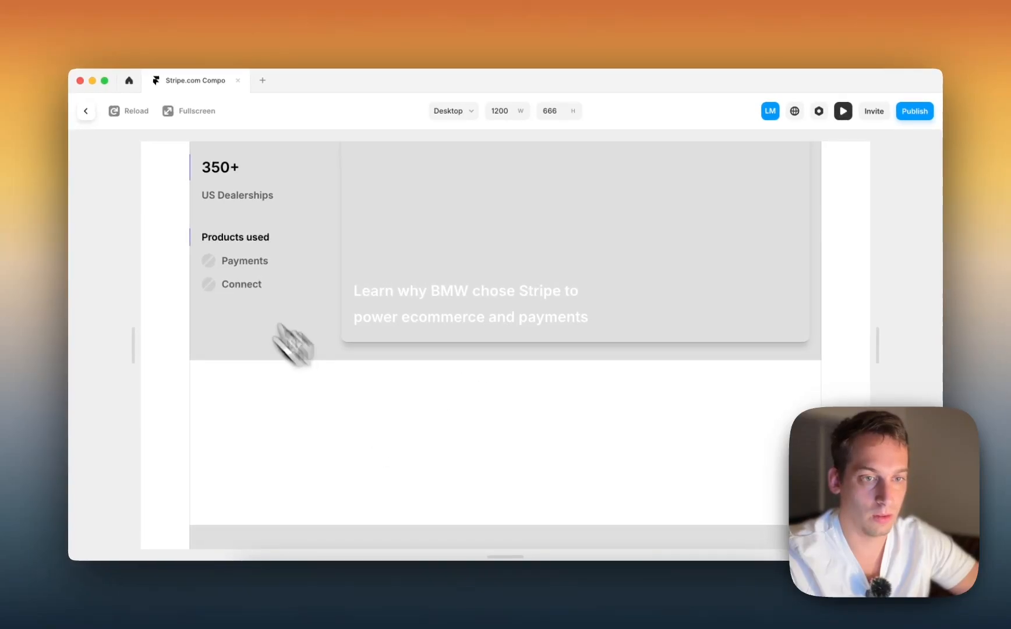
scroll(210, 277, "up", 5)
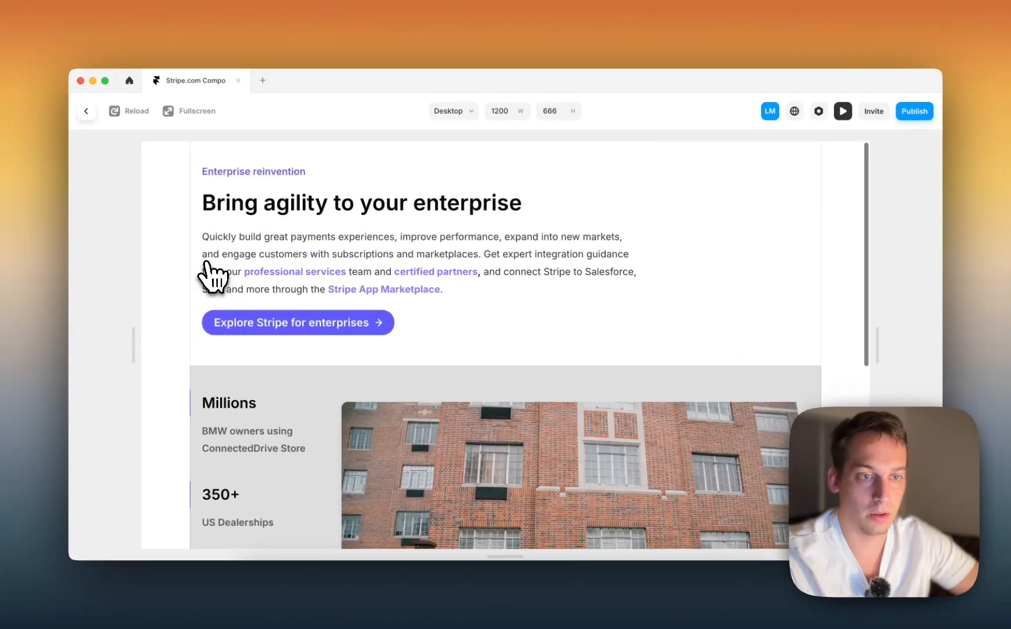
scroll(211, 273, "down", 4)
scroll(209, 271, "up", 4)
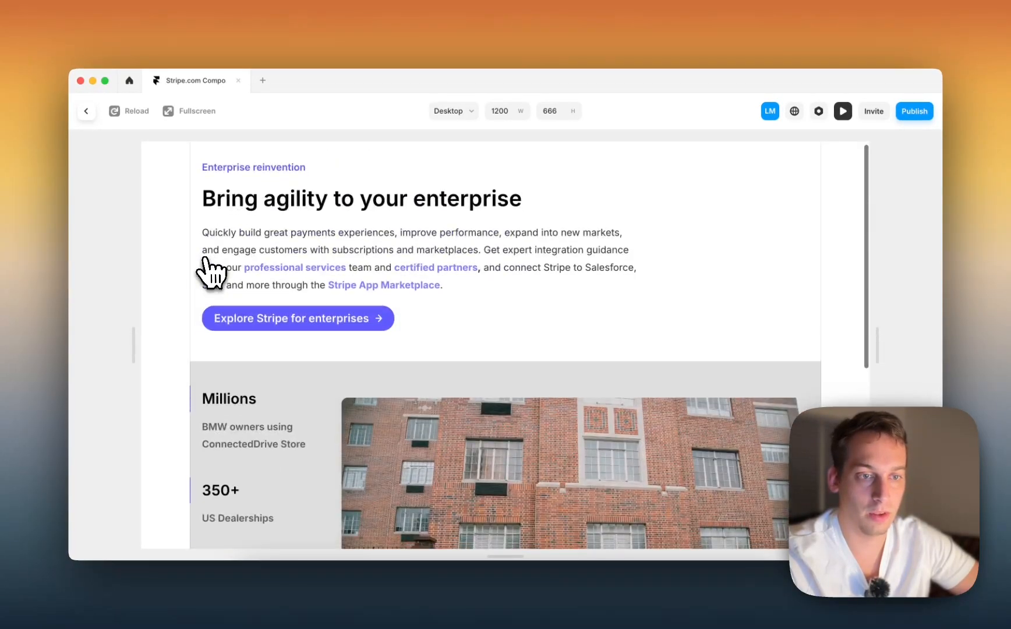
scroll(210, 274, "down", 1)
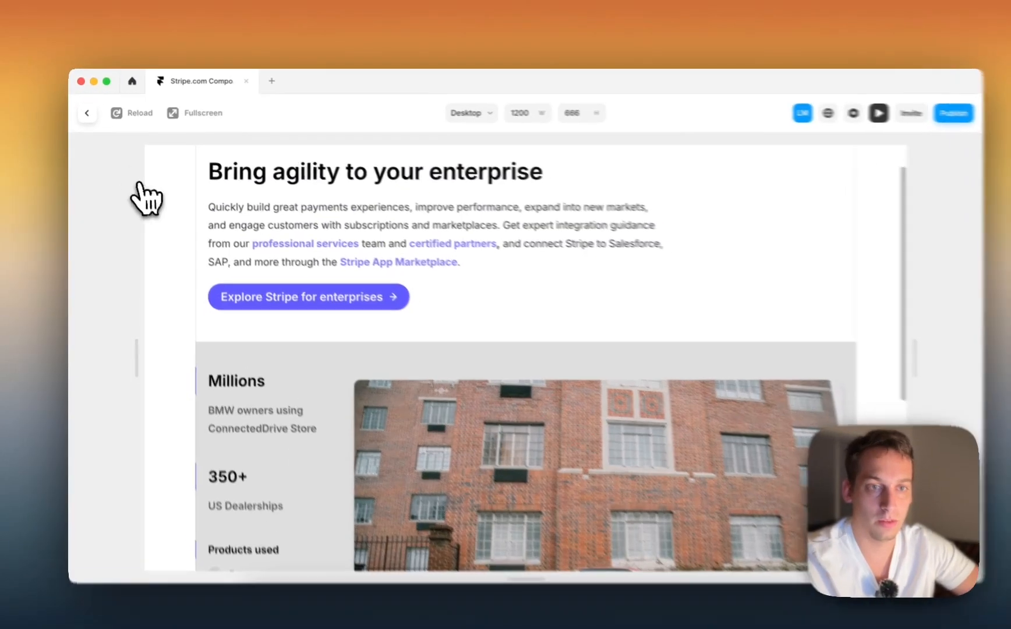
left_click(87, 113)
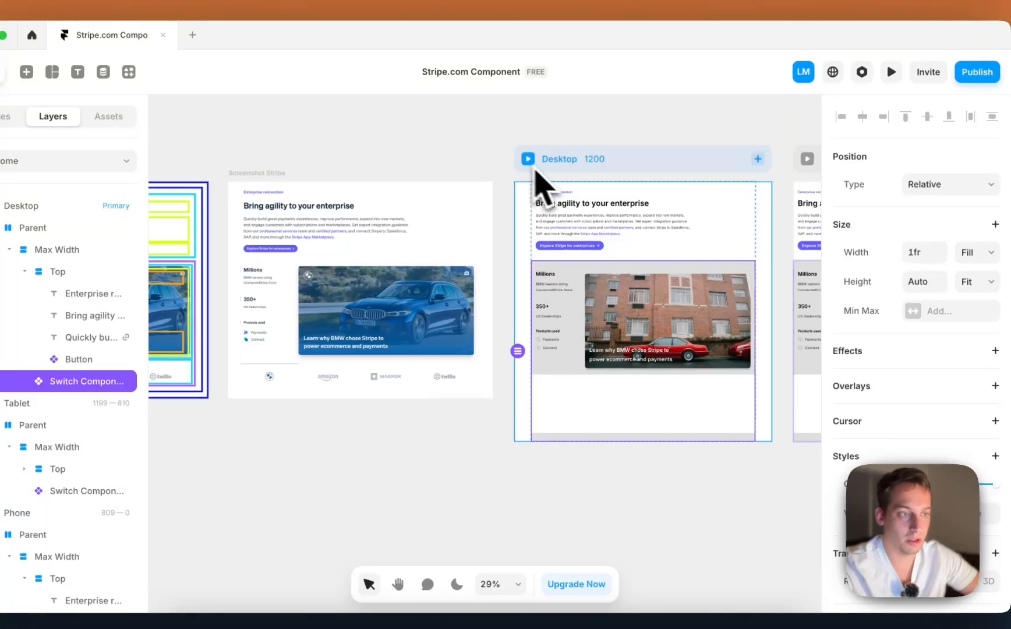
- Open the Switch Component for editing from the desktop breakpoint and select its primary variant
double_click(594, 329)
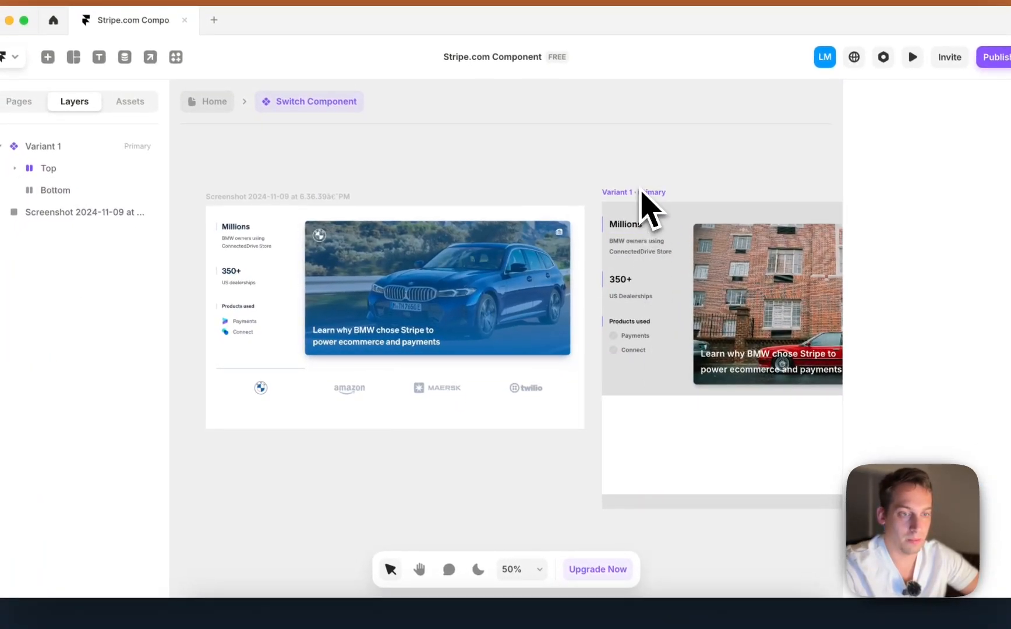
scroll(647, 459, "right", 2)
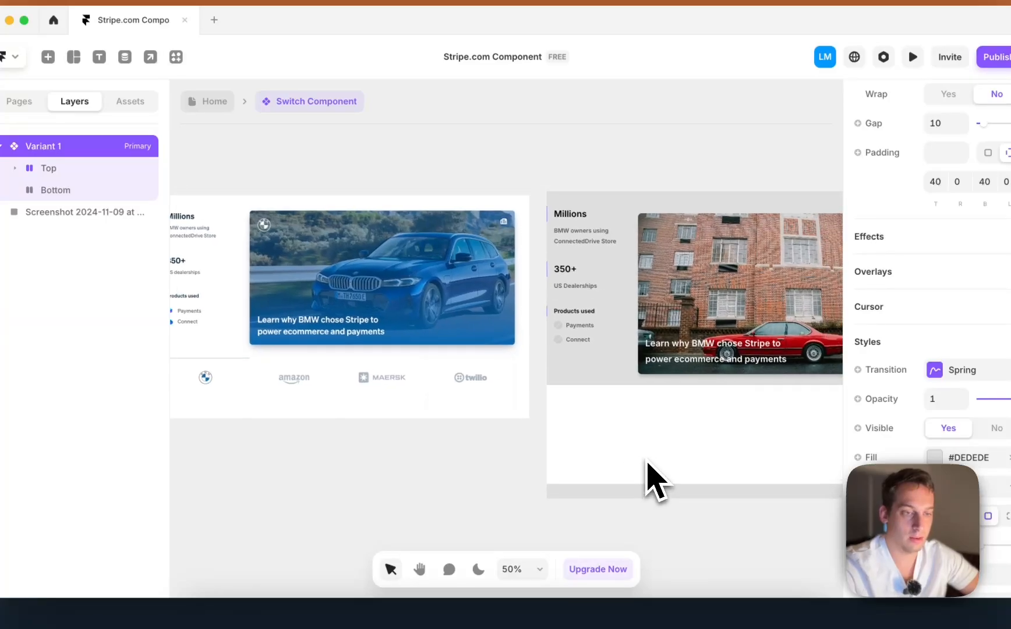
scroll(646, 459, "down", 3)
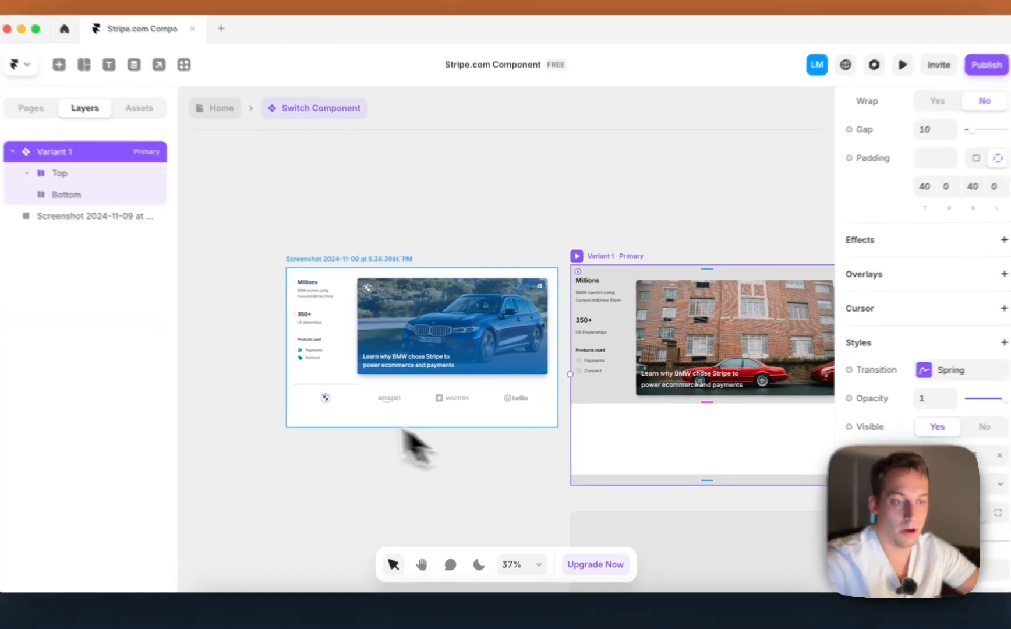
- Compare the reference screenshot's statistics, car image and logo row with the layout of the primary variant
scroll(403, 431, "up", 3)
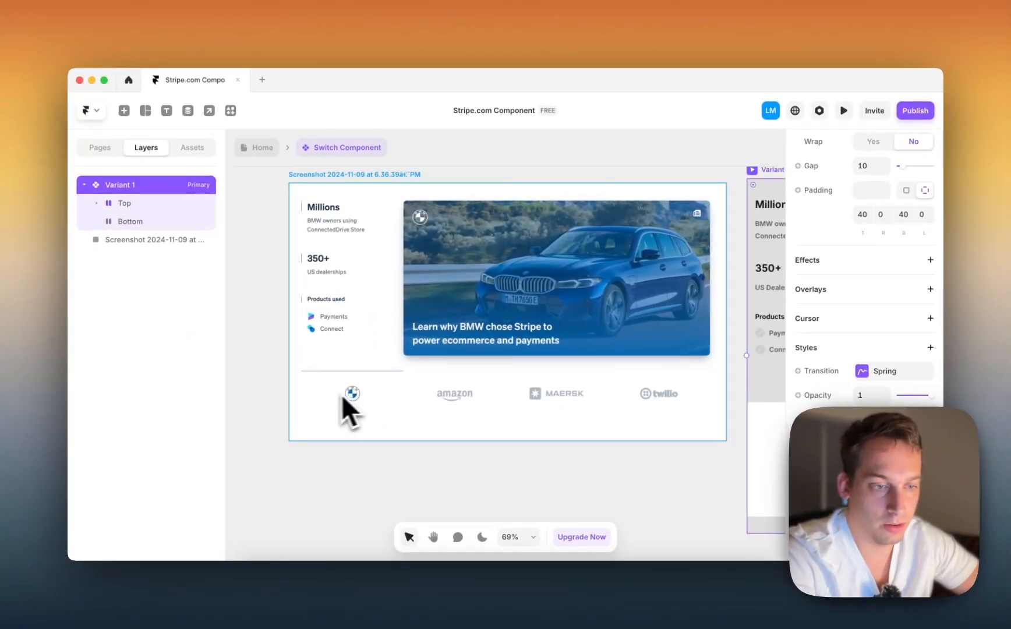
scroll(313, 400, "right", 5)
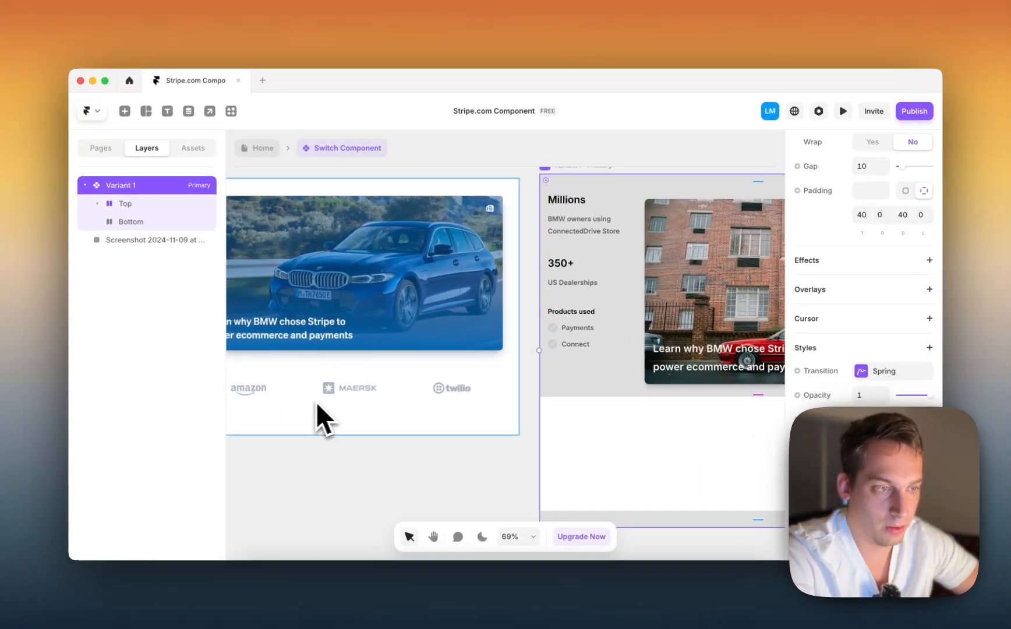
scroll(343, 401, "down", 2)
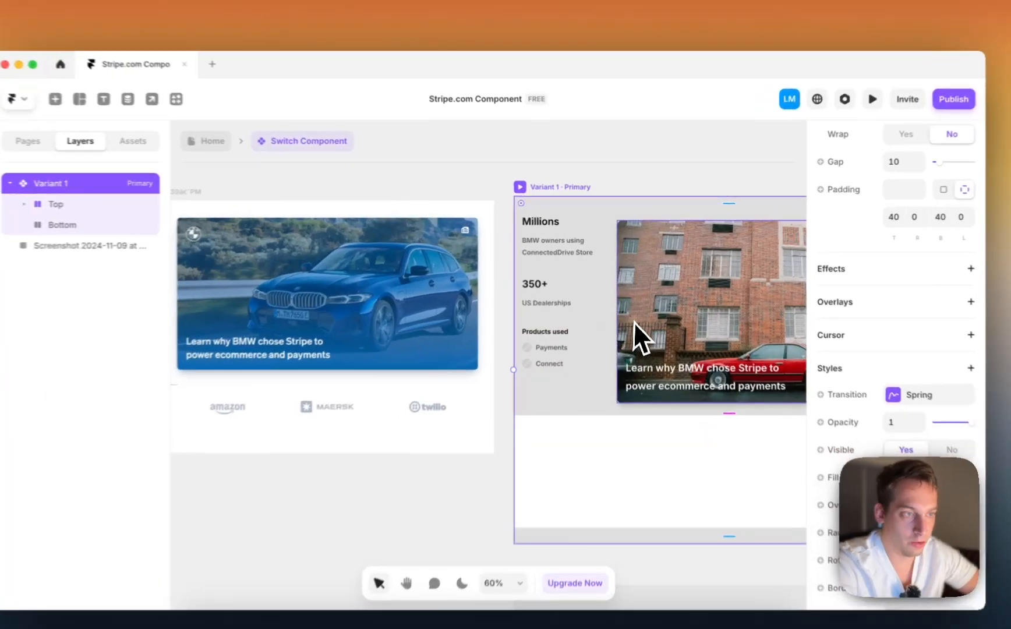
left_click(631, 268)
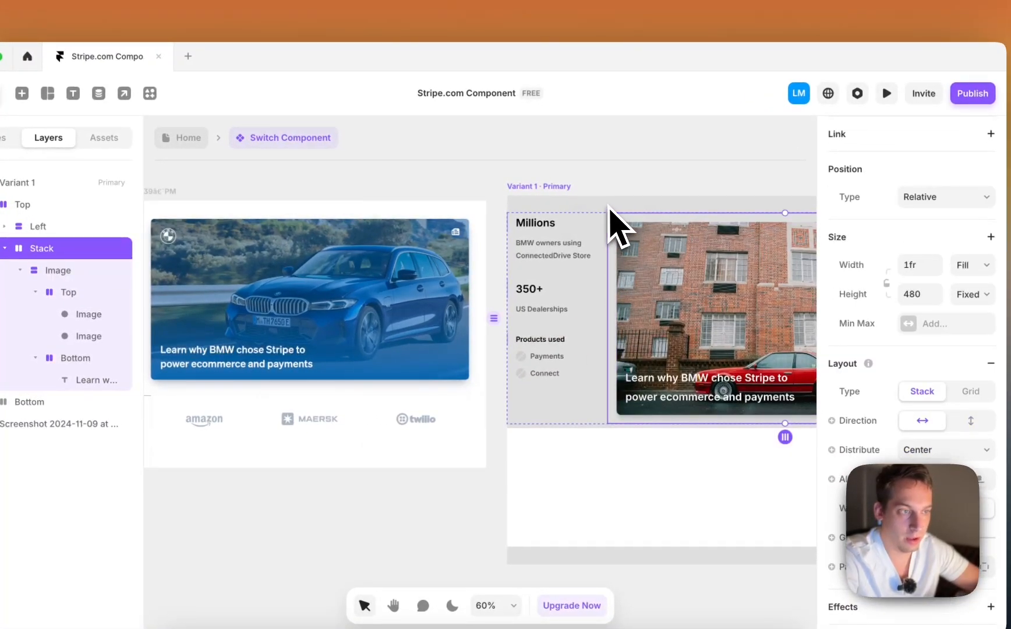
key("Escape")
scroll(533, 312, "left", 5)
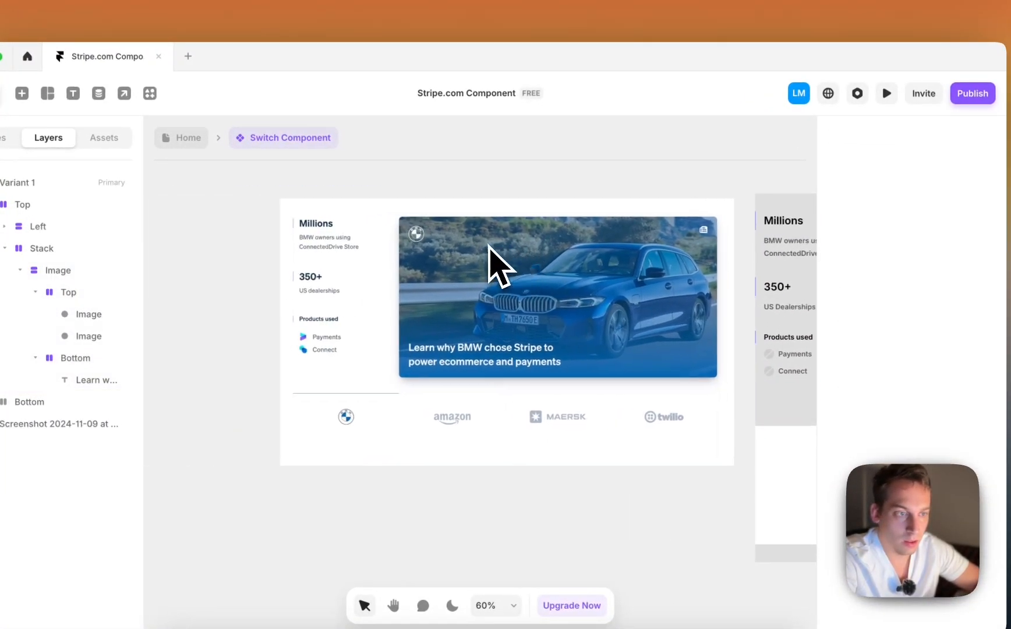
scroll(488, 244, "left", 1)
scroll(475, 221, "up", 5)
scroll(475, 220, "down", 7)
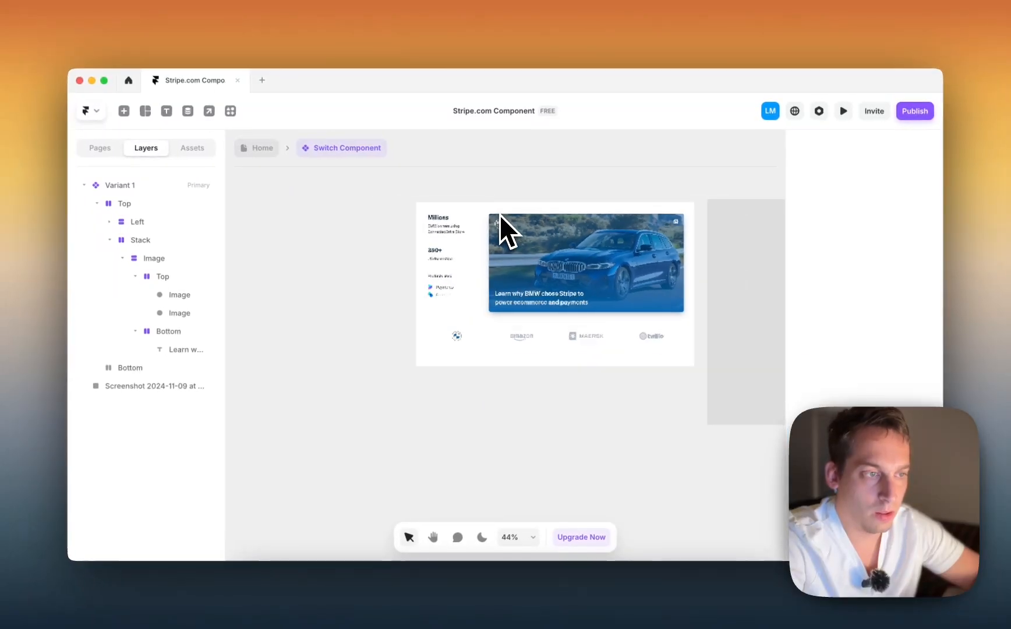
scroll(500, 215, "right", 4)
scroll(635, 256, "right", 2)
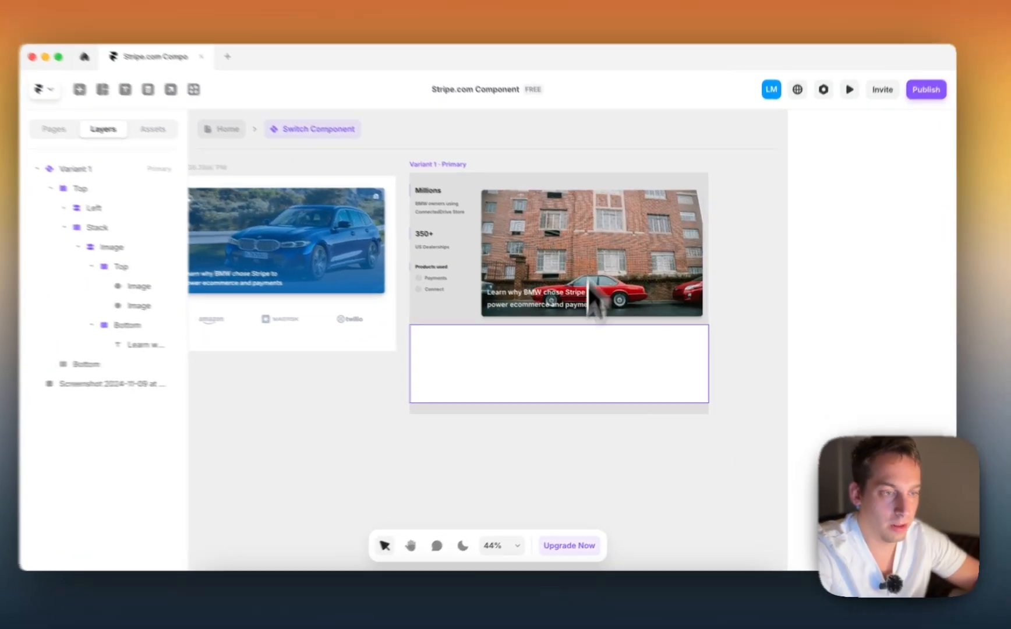
- Inspect the variant's empty Bottom stack against the line and logo row in the reference screenshot
left_click(560, 376)
scroll(562, 377, "left", 5)
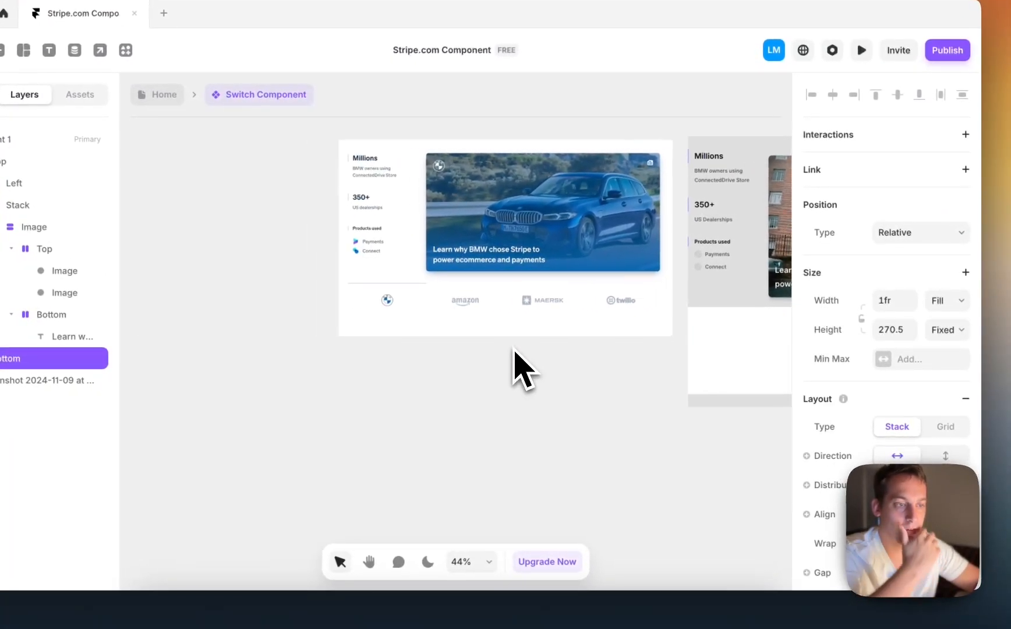
scroll(524, 317, "right", 3)
scroll(555, 319, "left", 5)
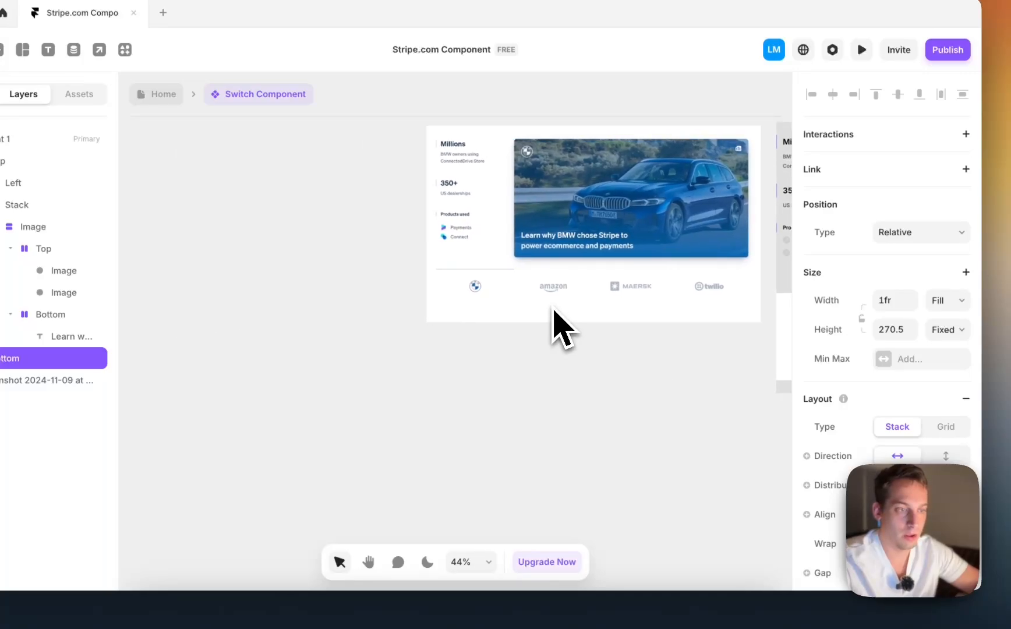
left_click(512, 382)
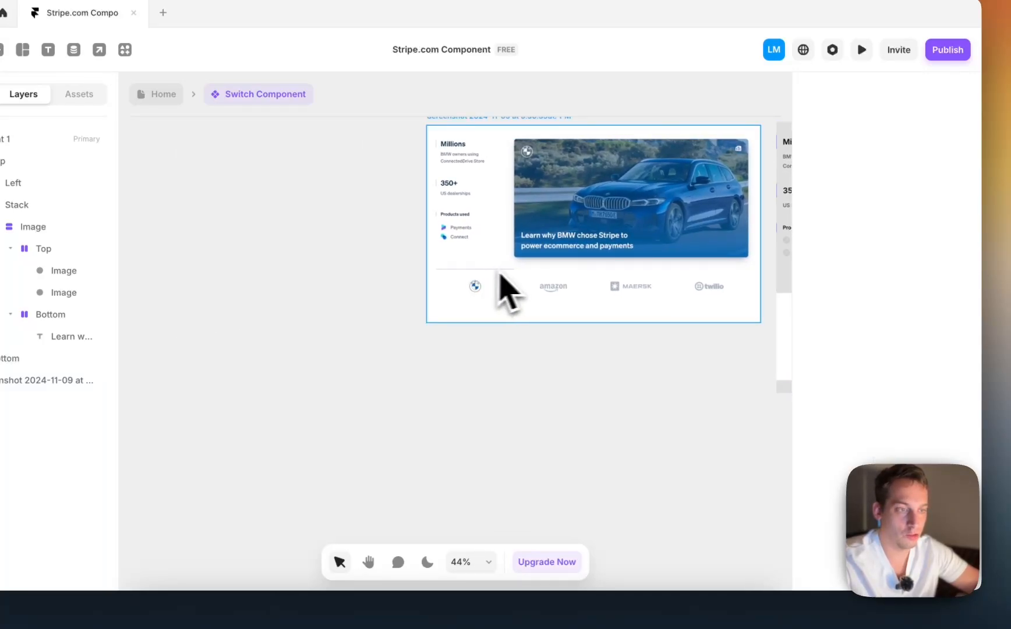
scroll(507, 395, "right", 3)
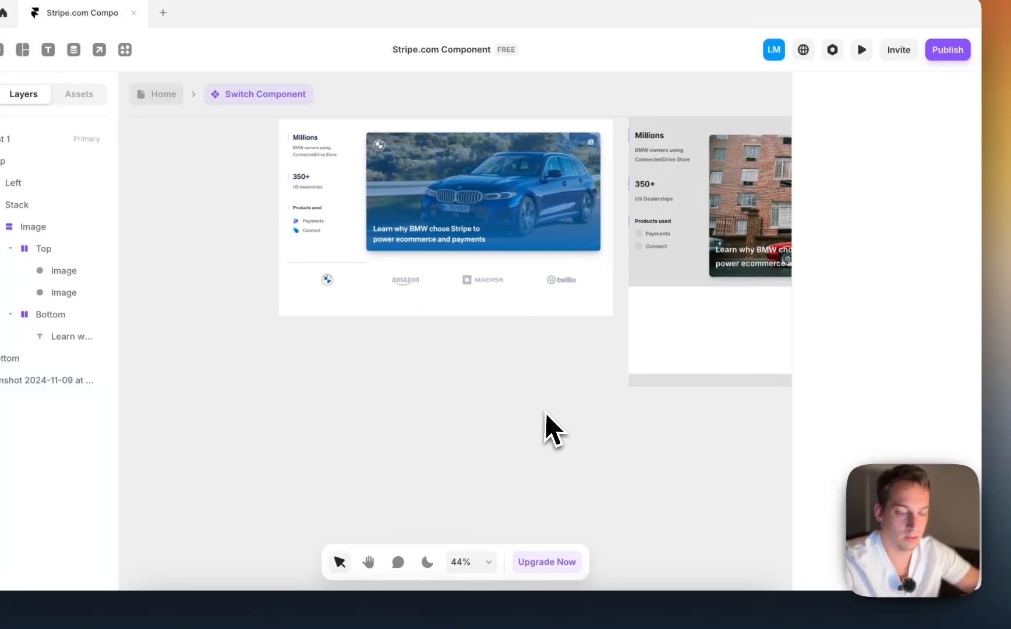
- Draw a frame about 383 × 168 px below the reference screenshot and place a copy of it alongside
left_click_drag(520, 453, 661, 478)
left_click(539, 429)
scroll(653, 474, "left", 2)
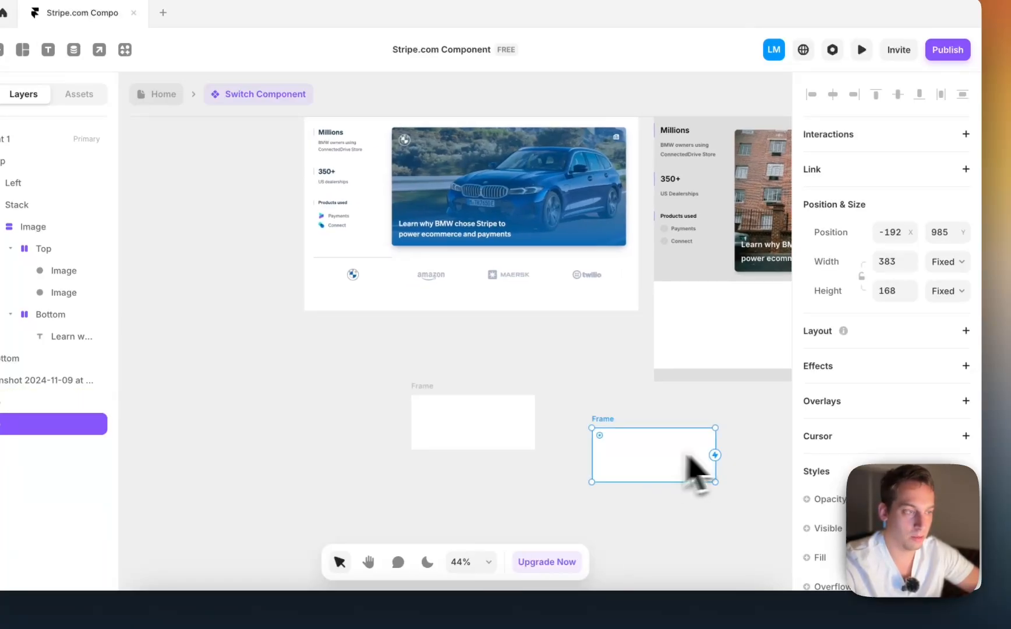
- Turn the second frame into a proportionally scaled 243 × 106.5 image placeholder and nest it inside the first frame
scroll(699, 382, "left", 3)
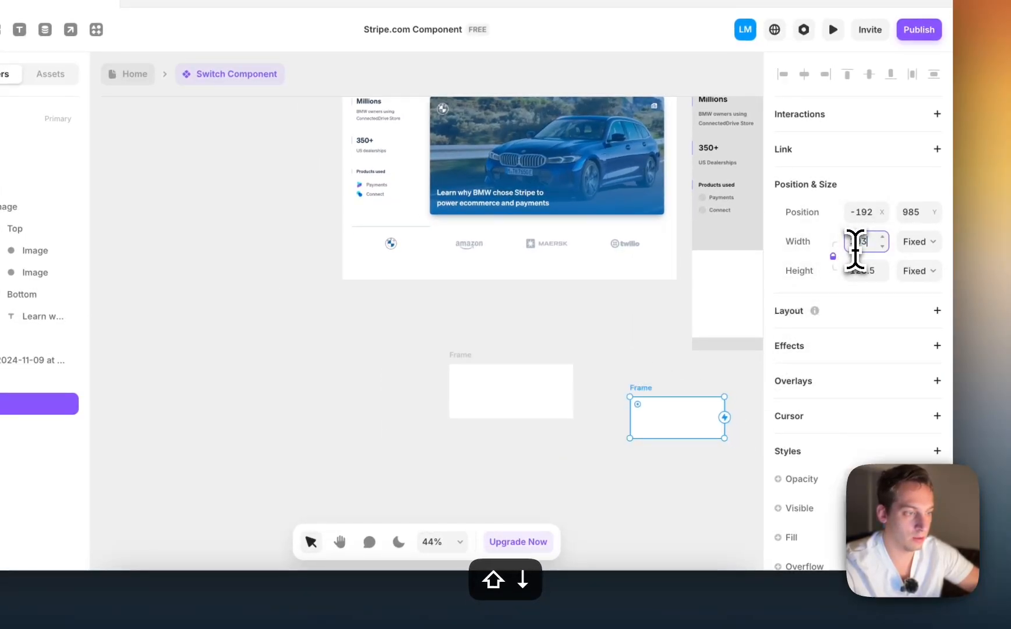
left_click(873, 538)
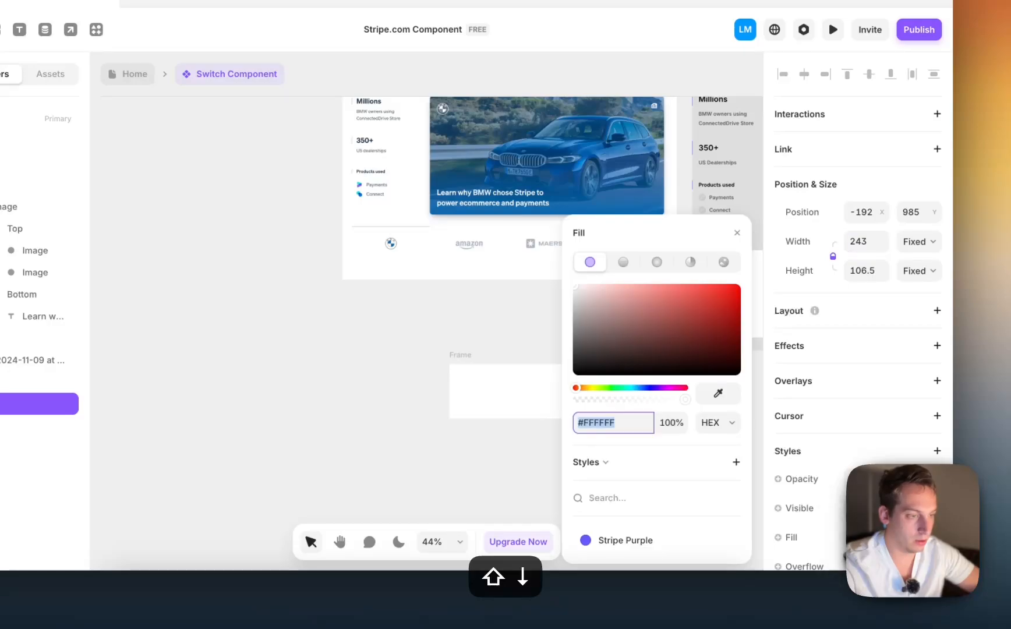
left_click(568, 322)
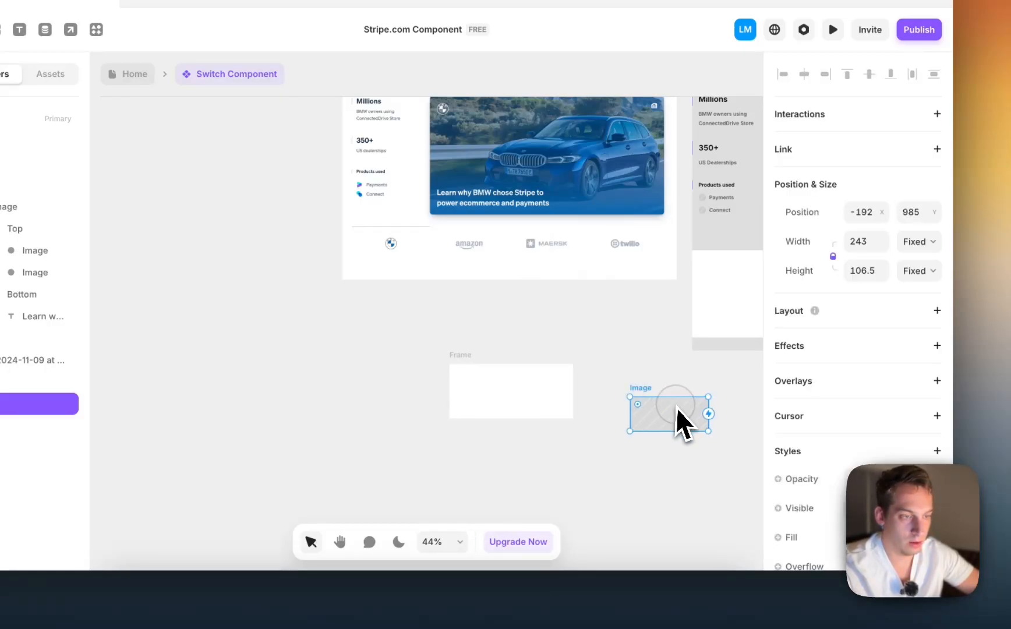
left_click_drag(676, 419, 524, 402)
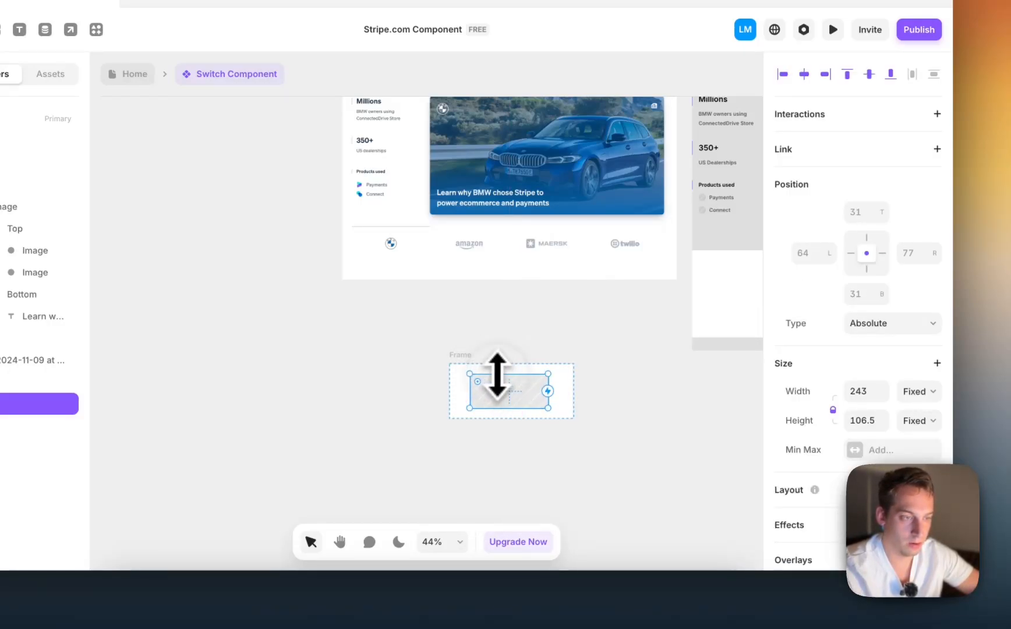
- Give the white frame below the reference screenshot a solid border with width 1 on its top edge only and 0 elsewhere
left_click_drag(497, 377, 496, 376)
left_click(463, 368)
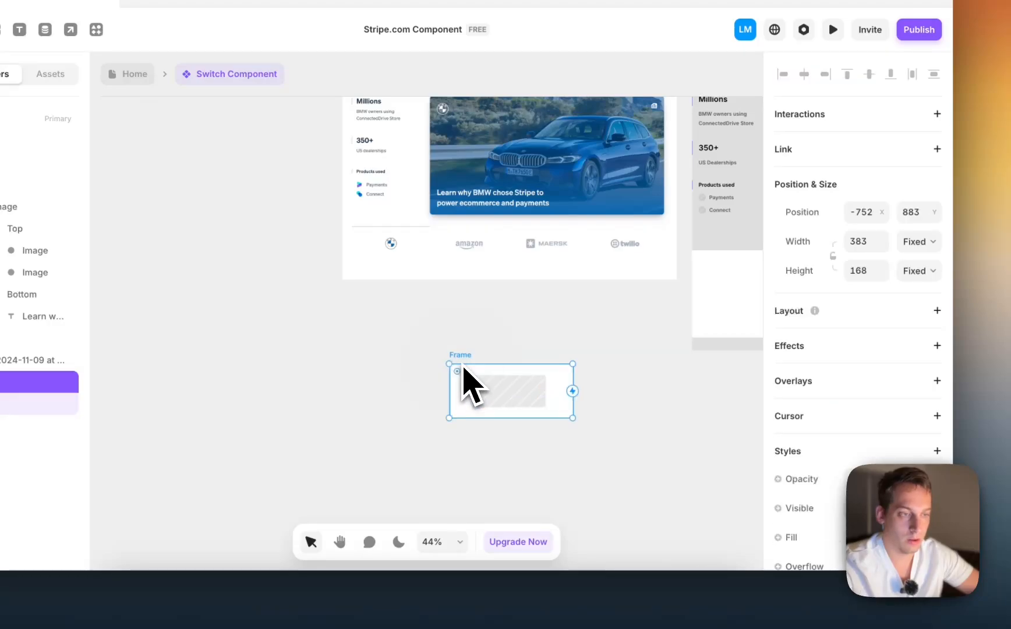
scroll(467, 358, "left", 1)
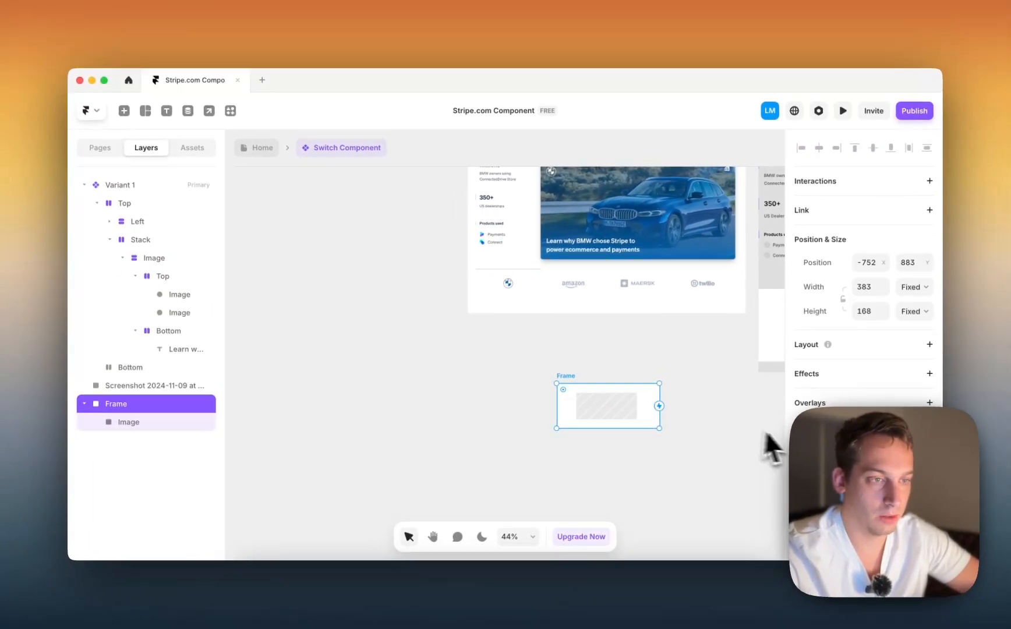
scroll(862, 350, "down", 5)
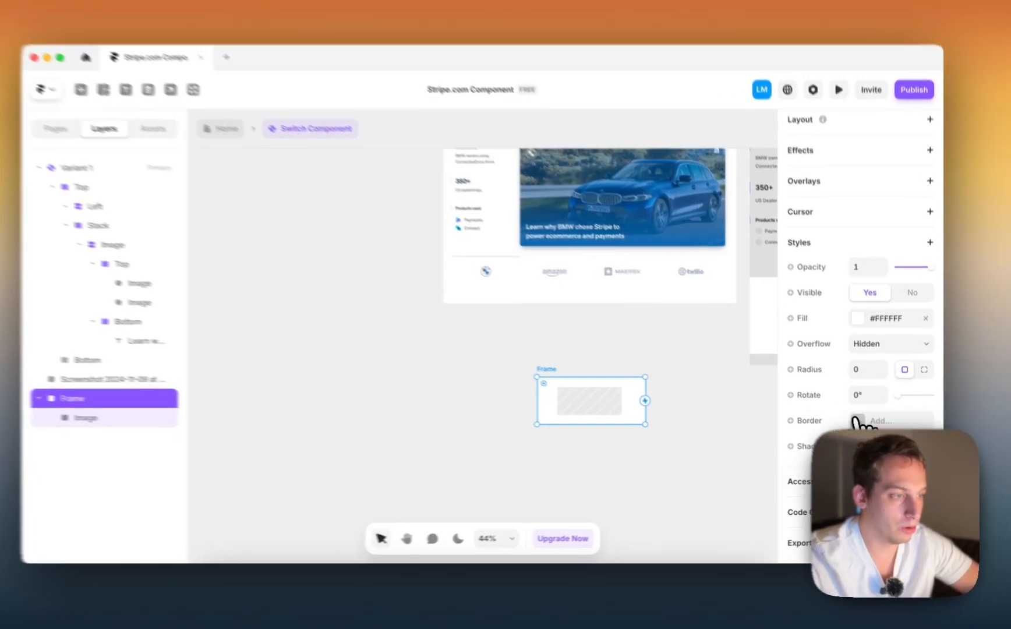
left_click(868, 425)
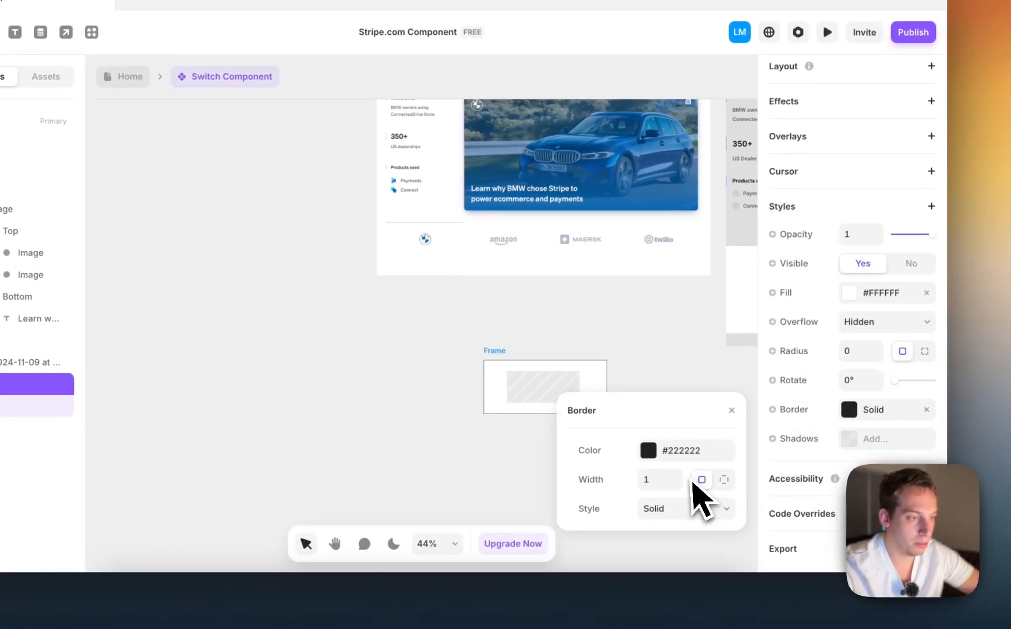
left_click(660, 479)
type("0")
left_click(723, 480)
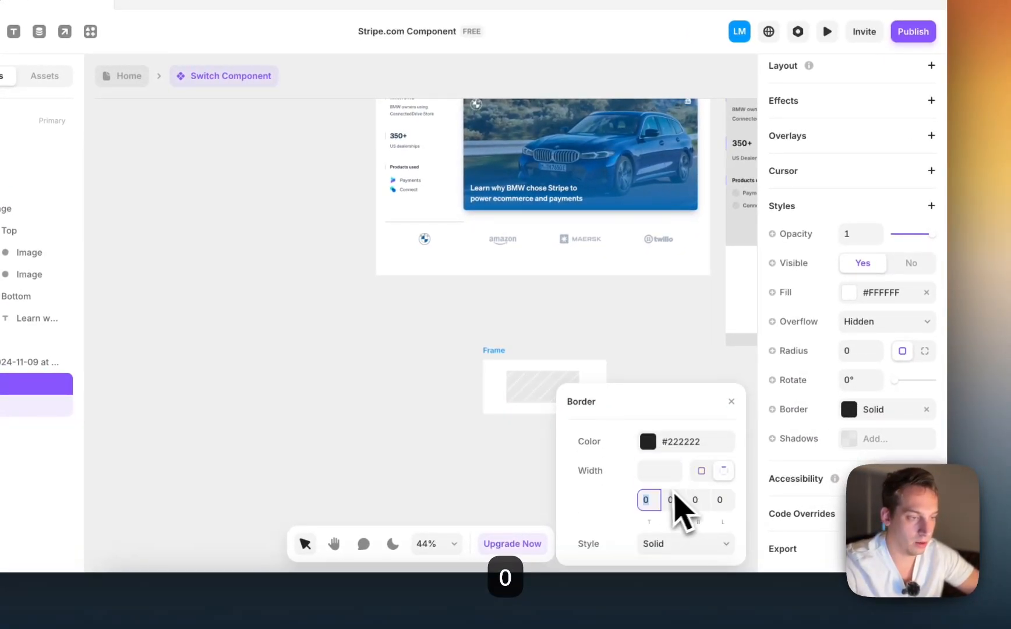
type("1")
left_click(631, 378)
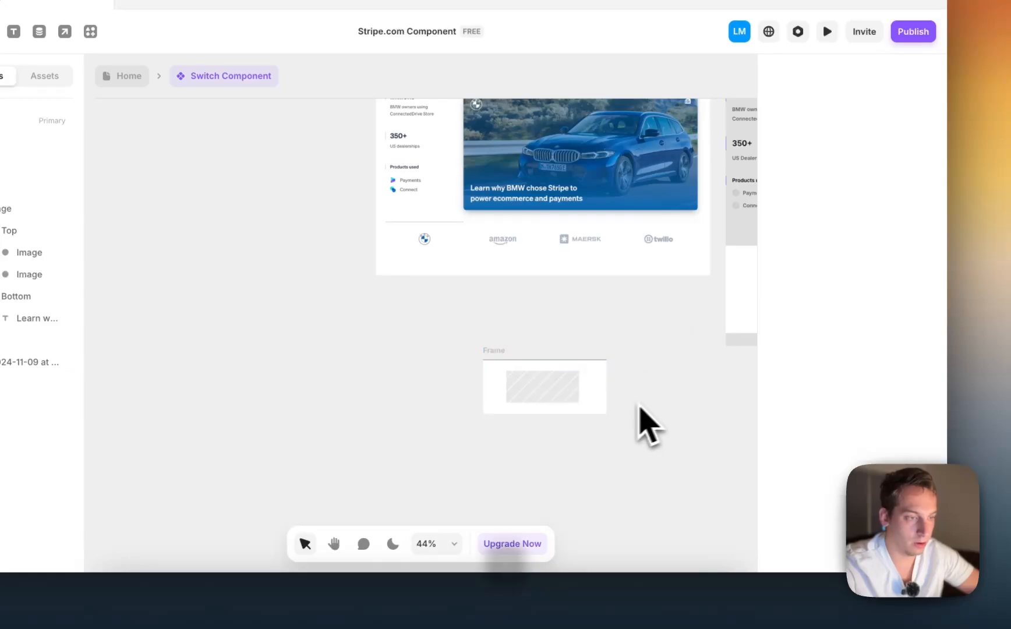
- Lower the opacity of the frame's #222222 top border colour to 40%
left_click(505, 356)
left_click(840, 410)
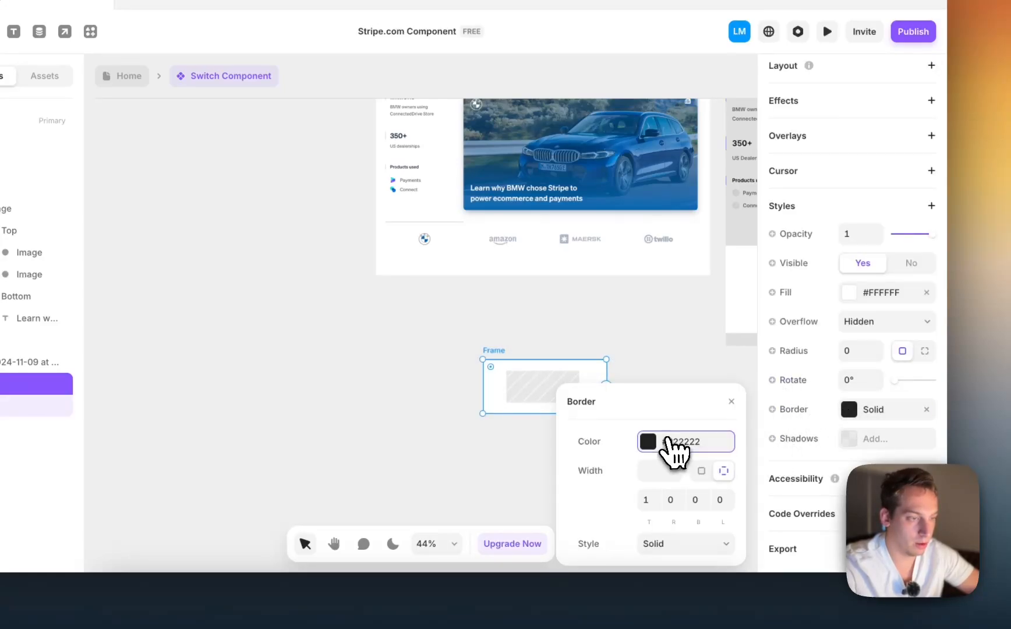
left_click(668, 442)
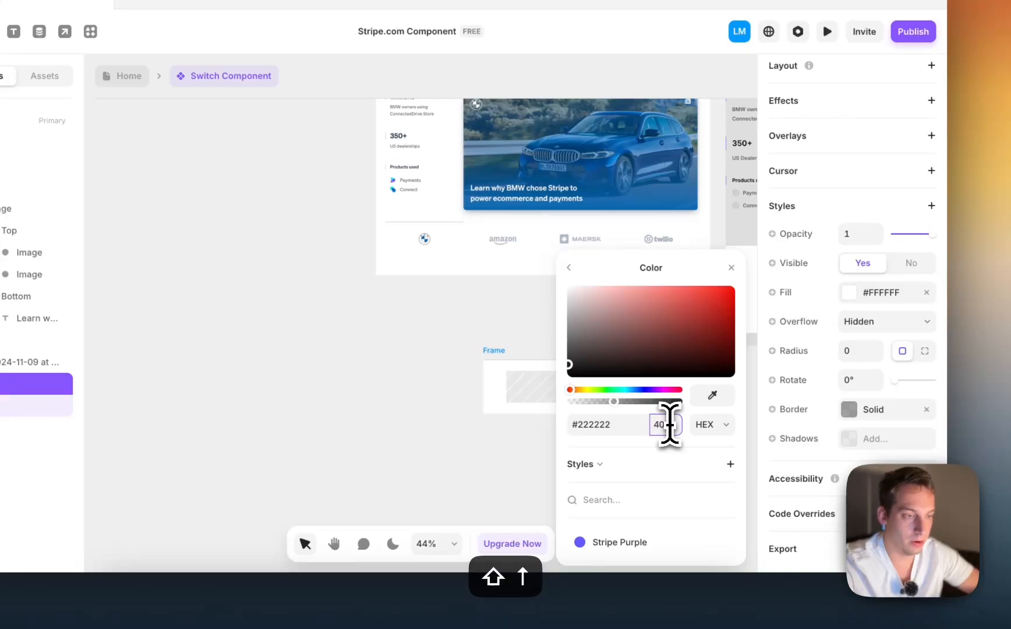
scroll(504, 344, "down", 5)
left_click(487, 338)
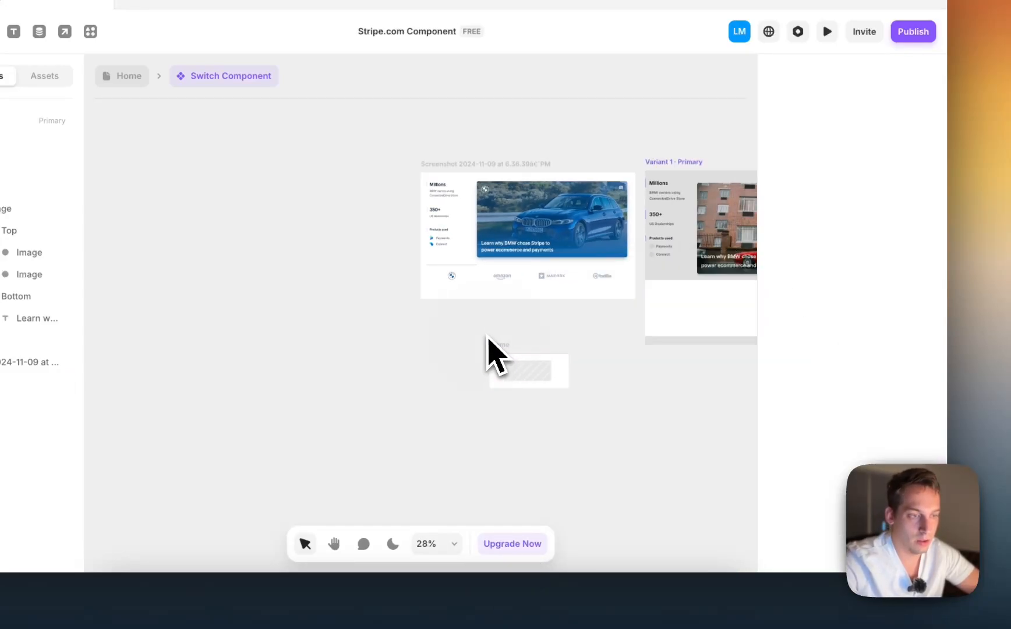
- Move the bordered frame with its image placeholder into the primary variant's Bottom stack
left_click_drag(508, 354, 603, 312)
left_click_drag(679, 309, 677, 305)
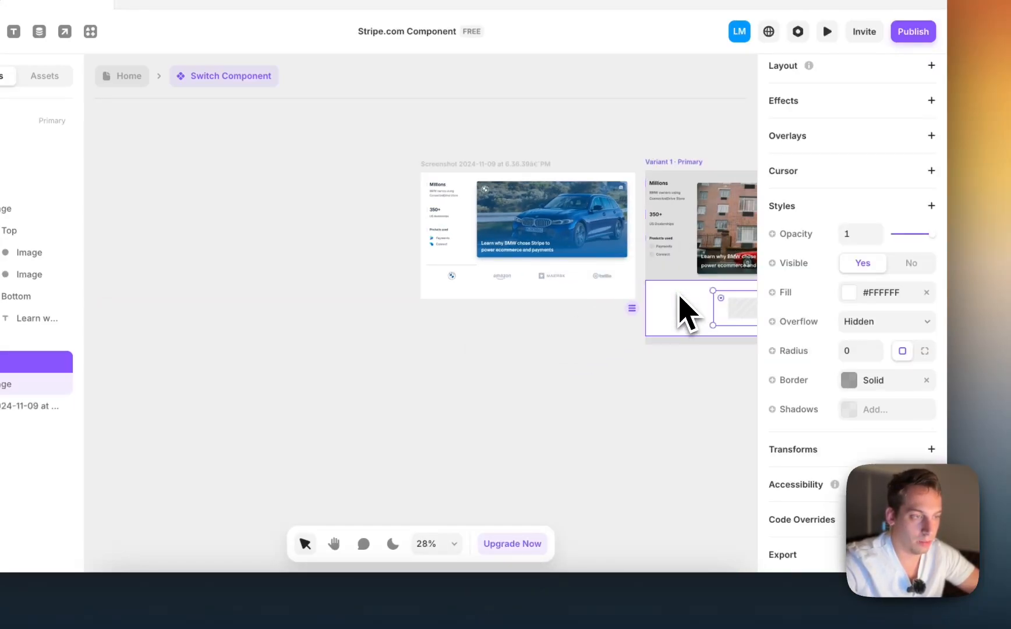
scroll(680, 311, "right", 5)
key("super+d")
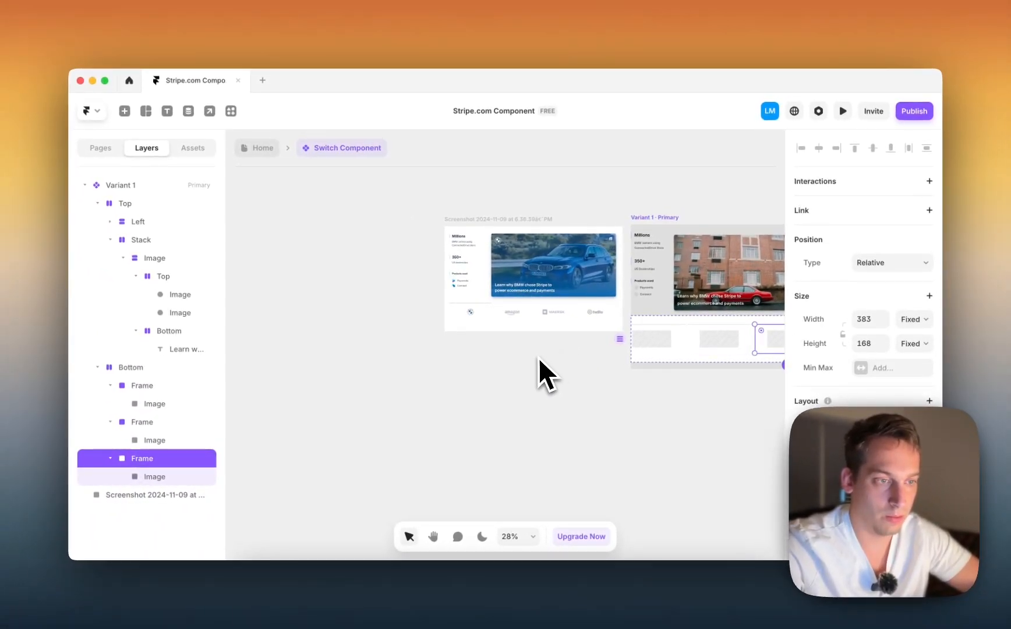
key("super+d")
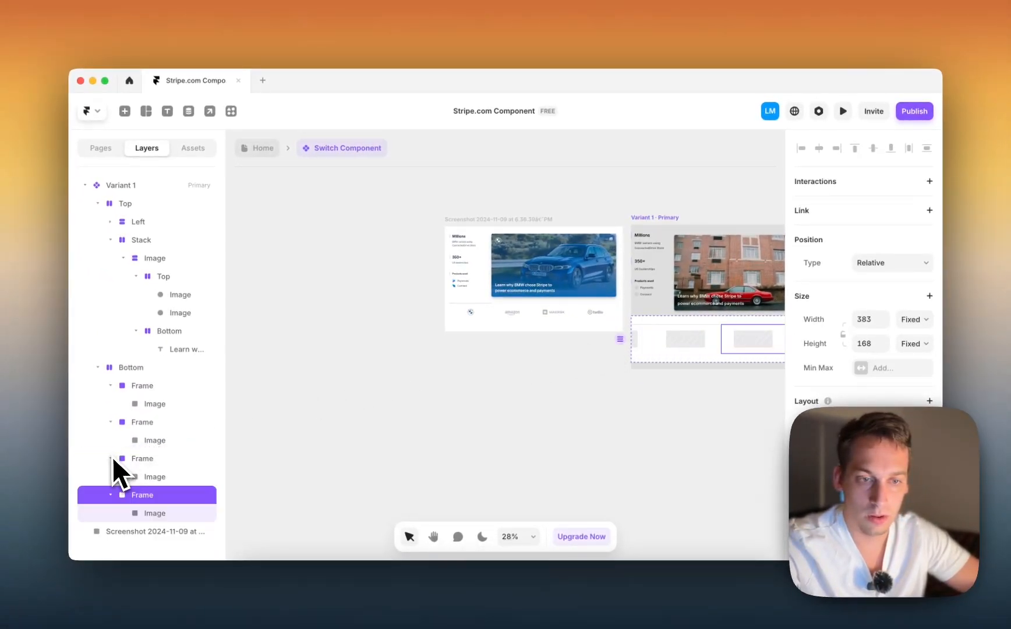
key("super+z")
key("super+z")
key("super+z")
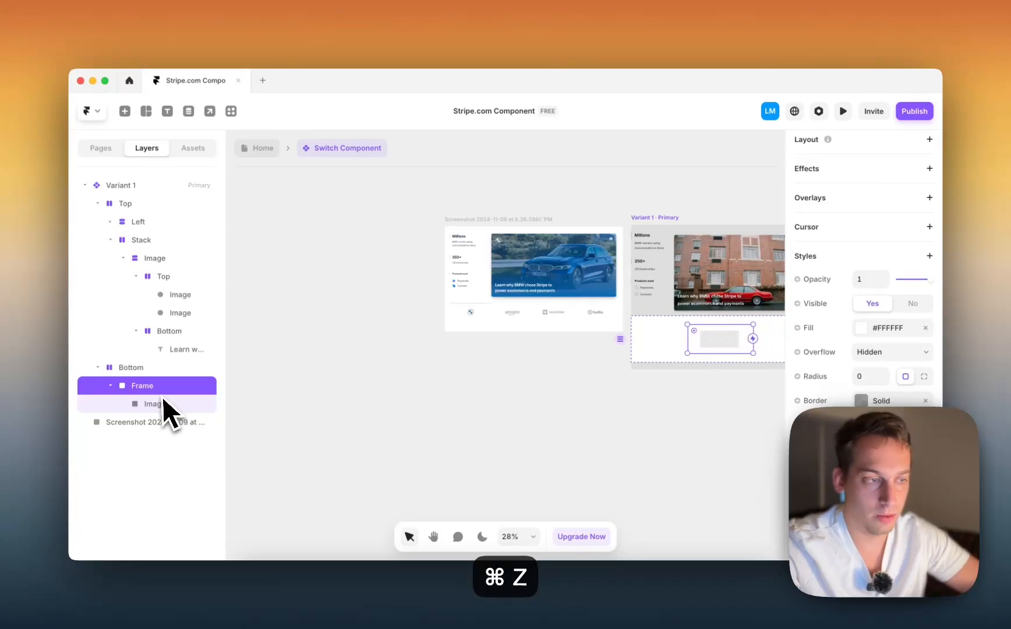
- Add a stack layout to the frame inside Bottom and to the image placeholder nested in it
scroll(913, 273, "up", 5)
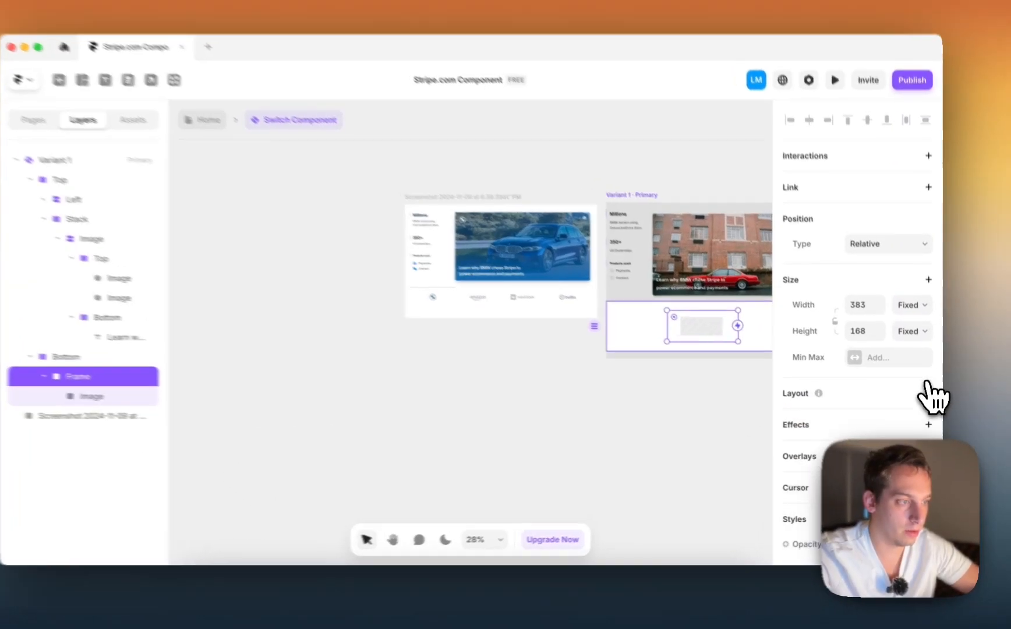
left_click(930, 394)
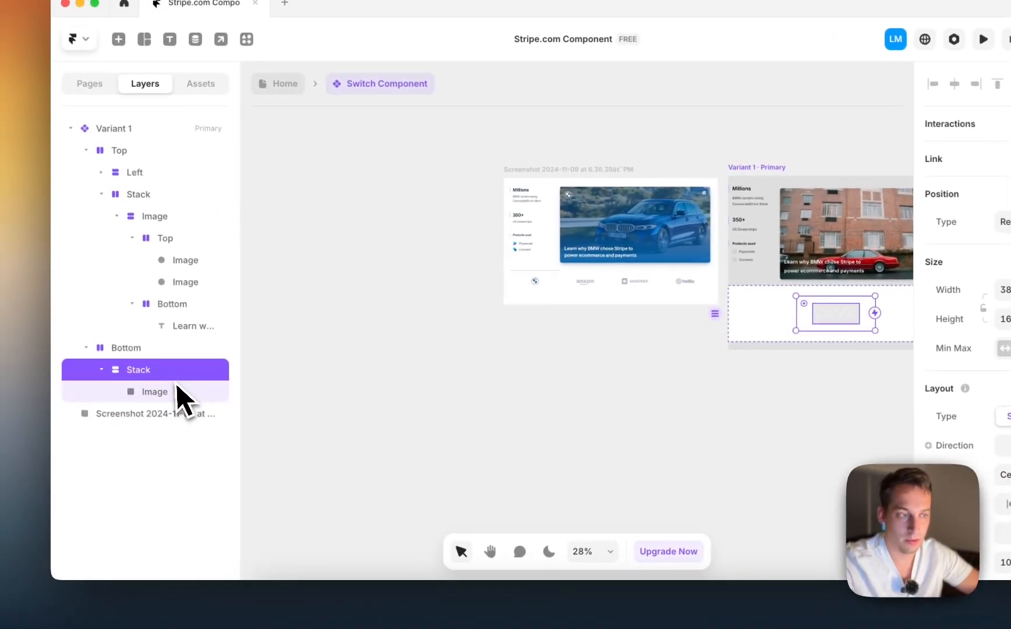
left_click(2, 385)
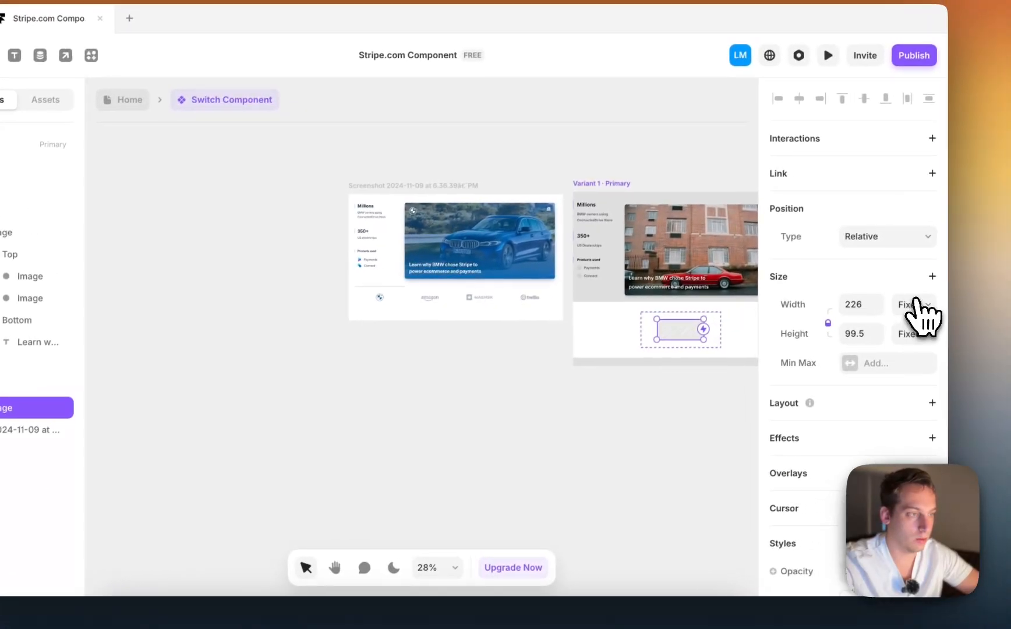
scroll(918, 314, "down", 3)
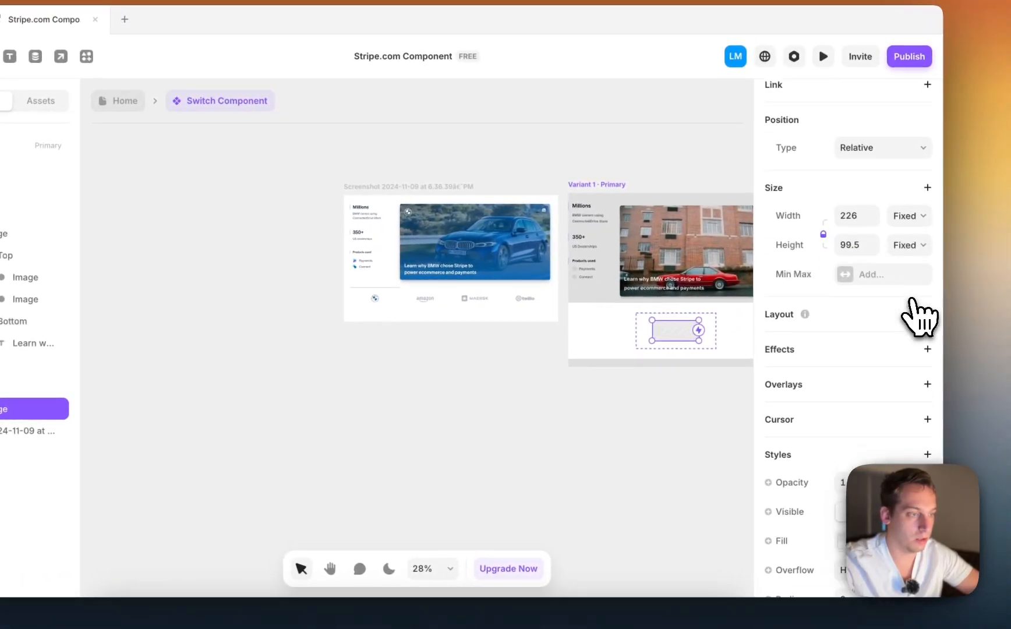
scroll(912, 299, "down", 2)
left_click(926, 271)
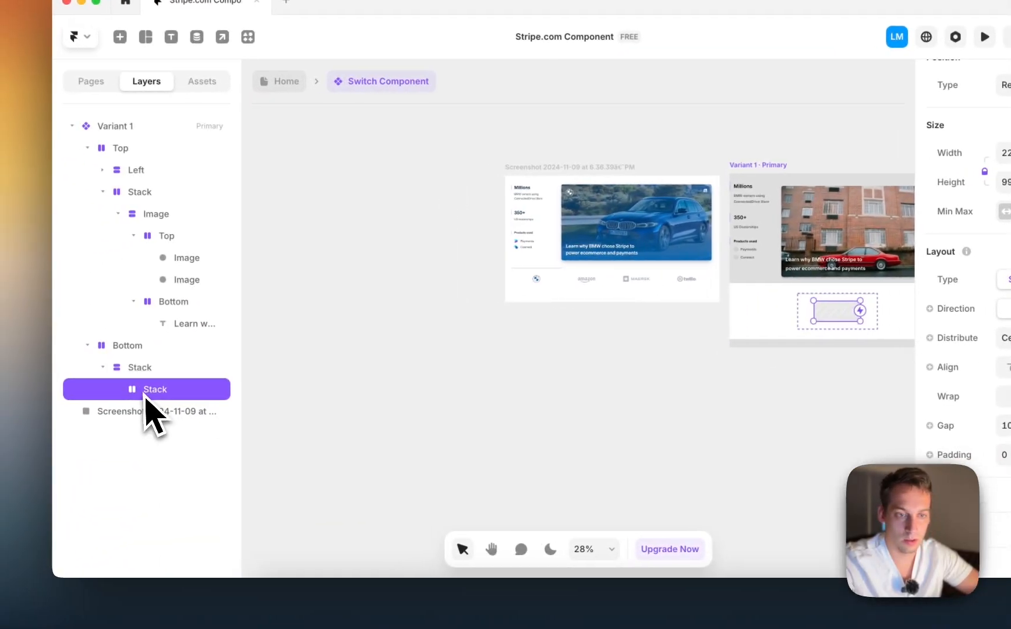
- Duplicate the bordered stack with its nested placeholder three times inside Bottom
left_click(143, 373)
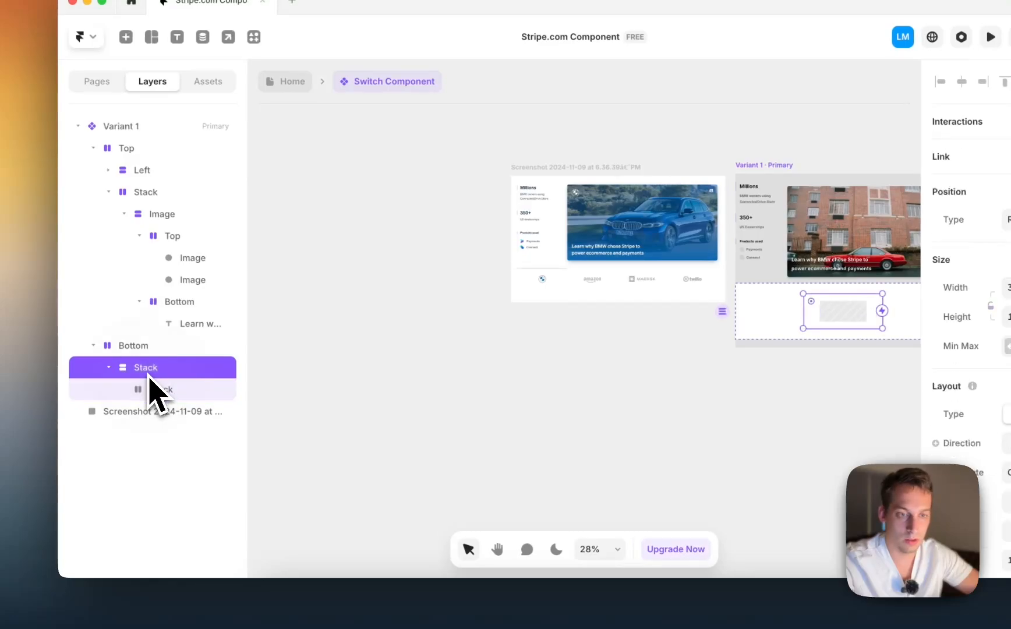
key("super+d")
key("super+d")
key("super+d")
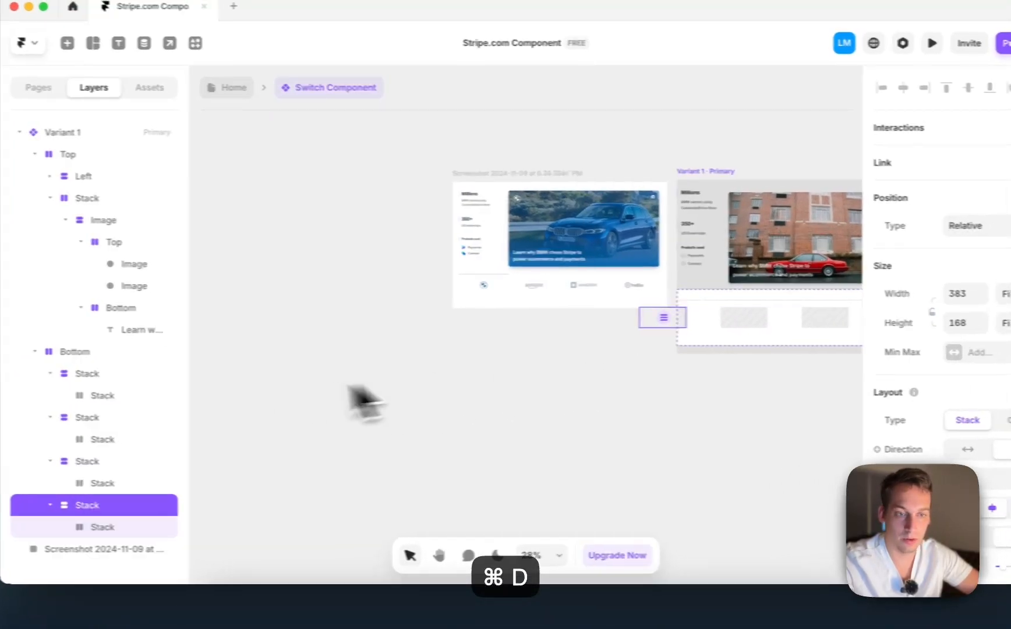
- Collapse the logo stacks in the layer tree and set the width of all four to Fill
left_click(49, 373)
left_click(50, 394)
left_click(50, 416)
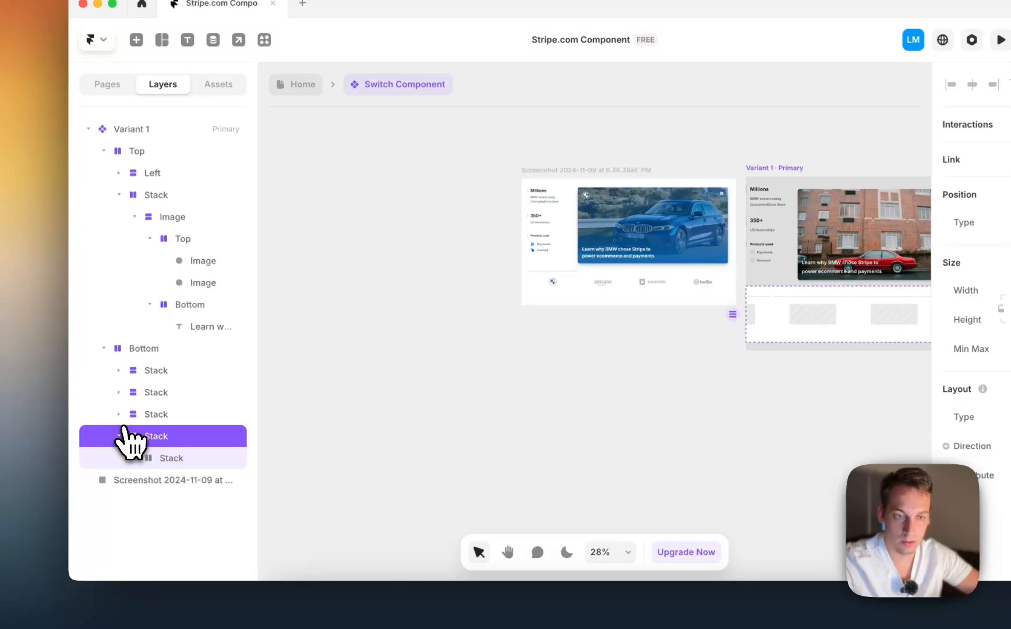
left_click(146, 371, "shift")
left_click(906, 284)
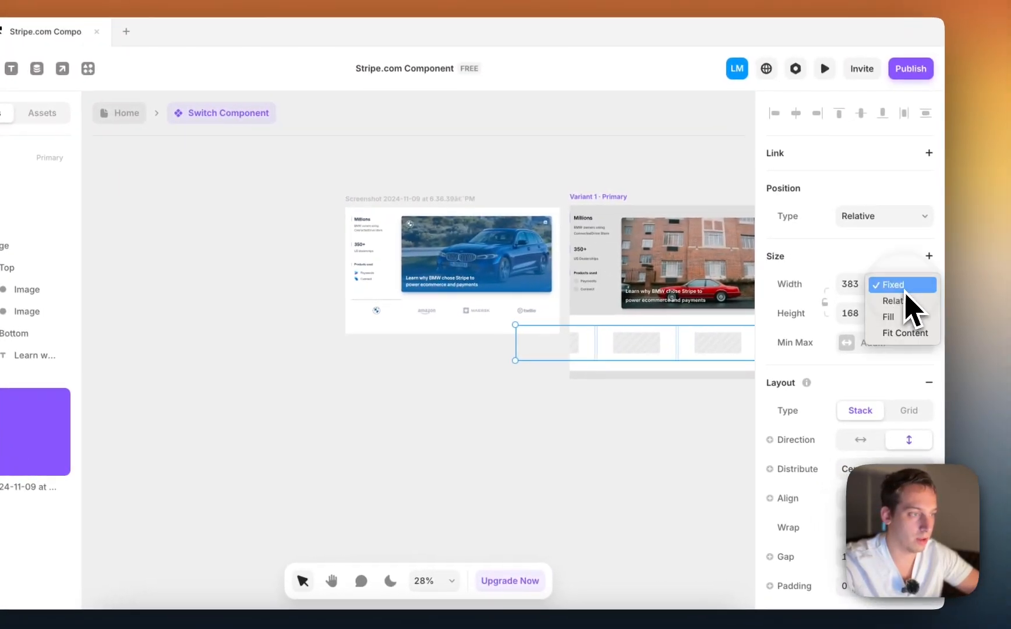
left_click(895, 318)
scroll(679, 354, "right", 1)
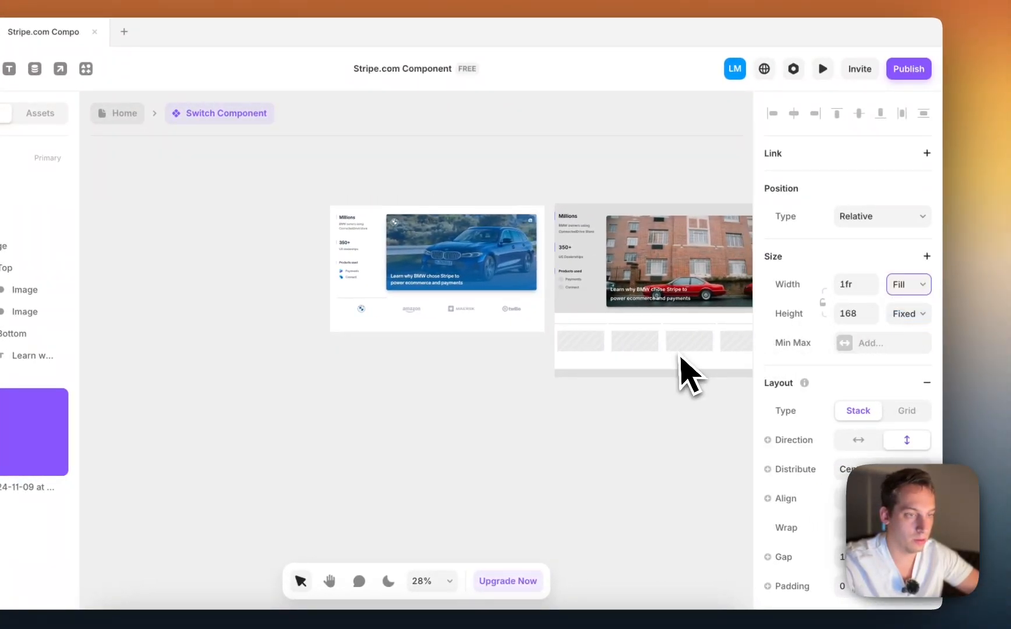
- Examine the reference screenshot's highlighted line, column dividers and logo row from BMW to Twilio, comparing them with the variant
scroll(664, 351, "left", 2)
scroll(408, 267, "up", 5)
scroll(551, 319, "up", 5)
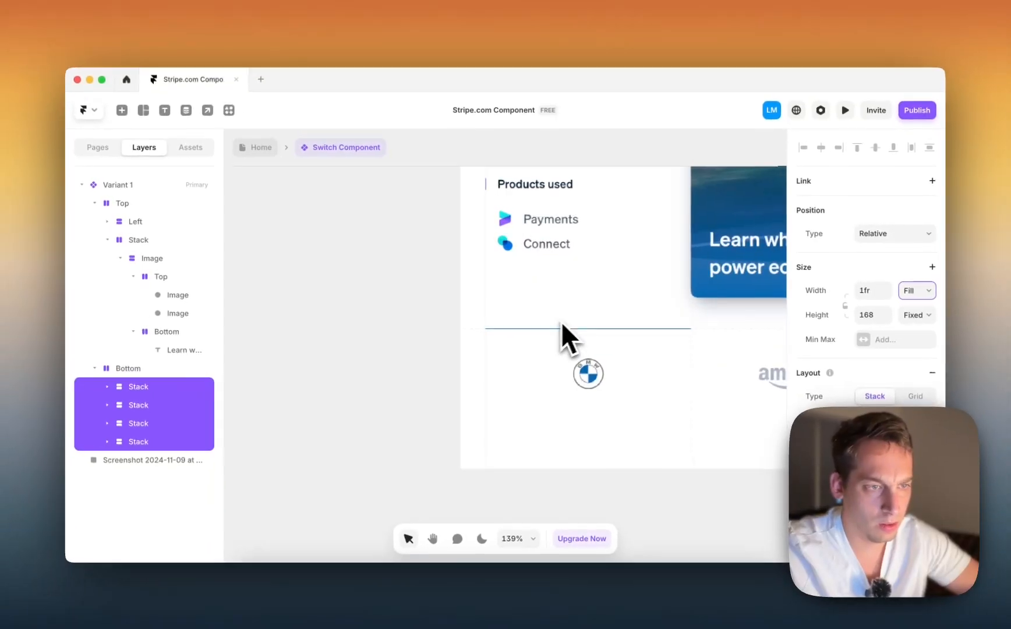
scroll(687, 343, "down", 5)
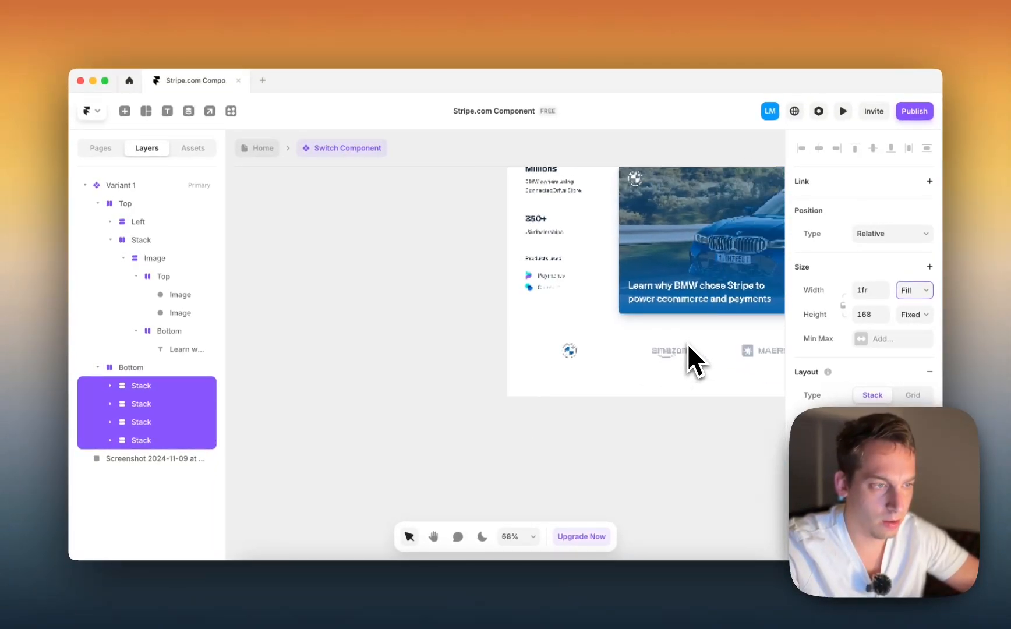
scroll(685, 343, "left", 1)
scroll(579, 324, "up", 5)
scroll(586, 327, "right", 4)
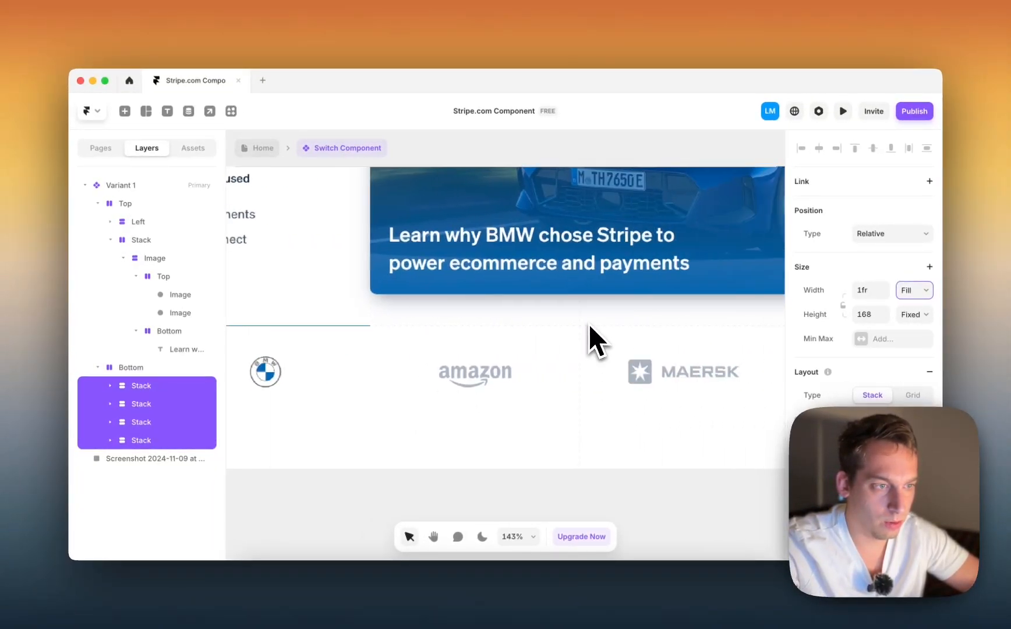
scroll(588, 326, "left", 3)
scroll(542, 328, "left", 4)
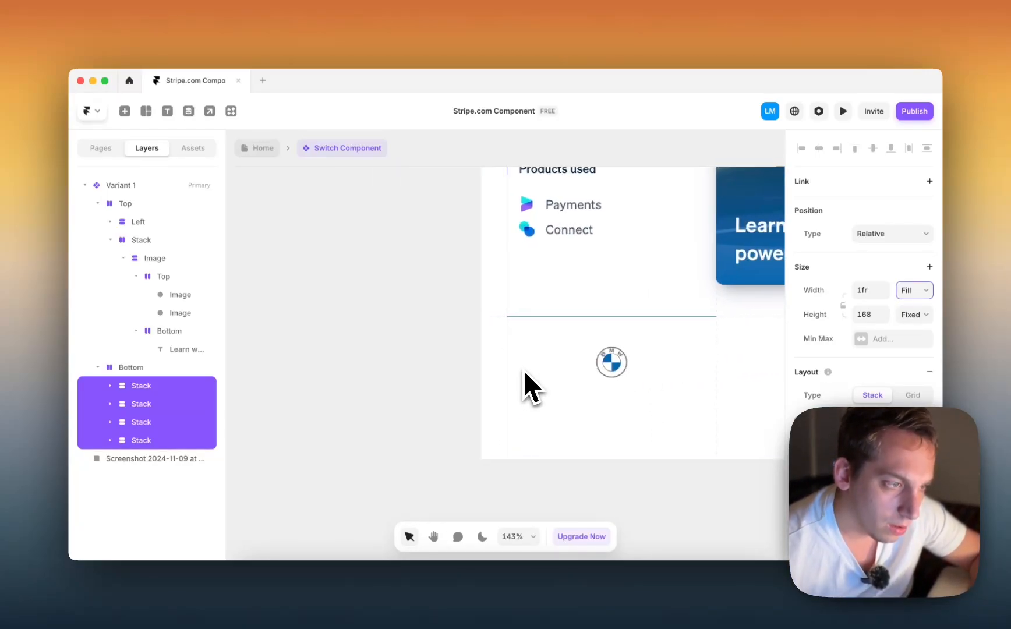
scroll(523, 372, "right", 2)
scroll(618, 447, "right", 3)
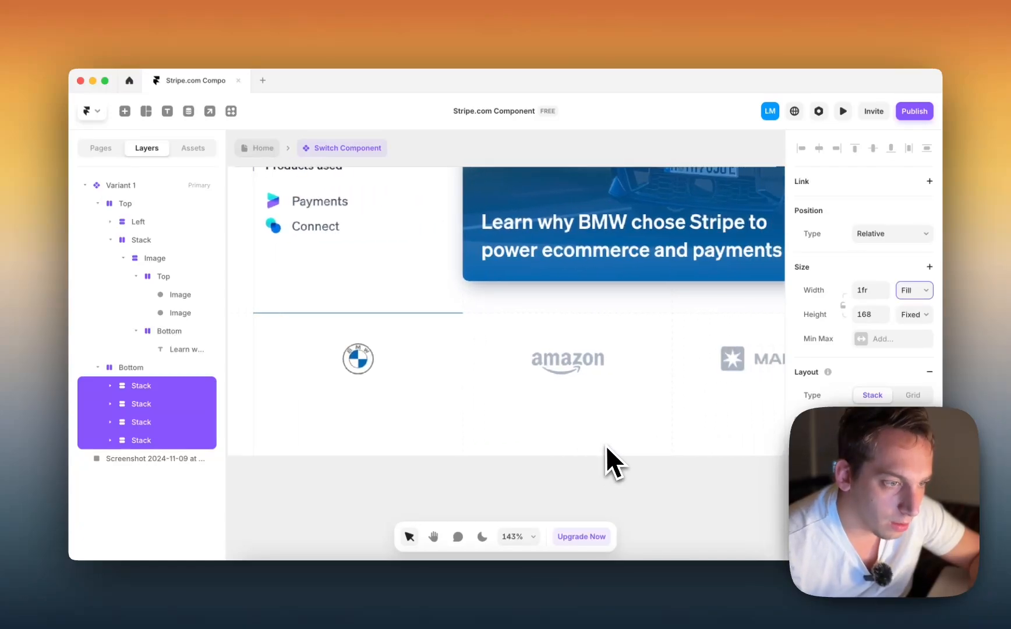
scroll(606, 446, "right", 8)
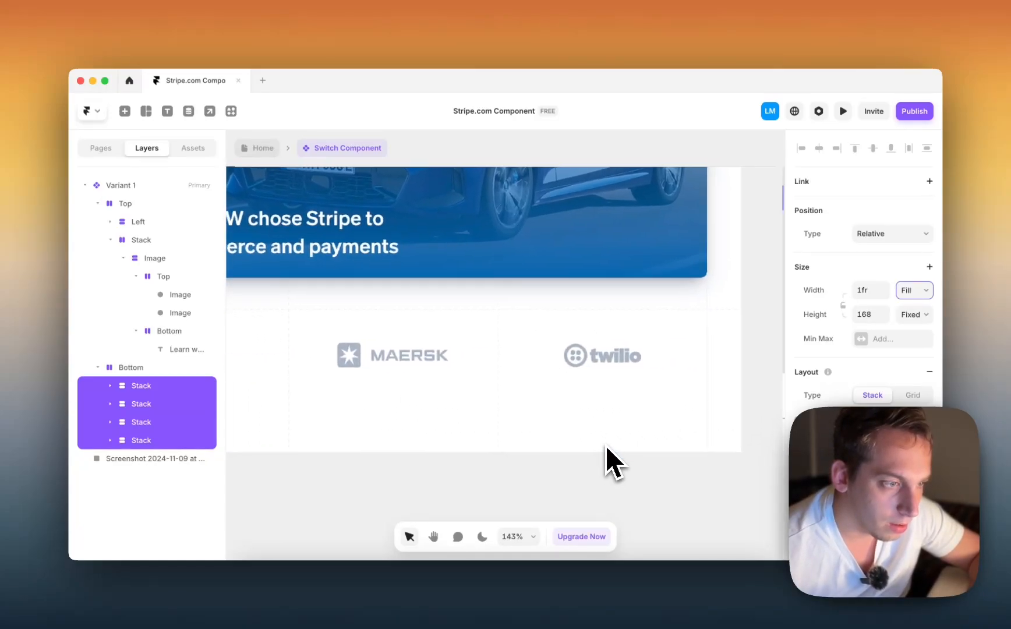
scroll(605, 445, "down", 10)
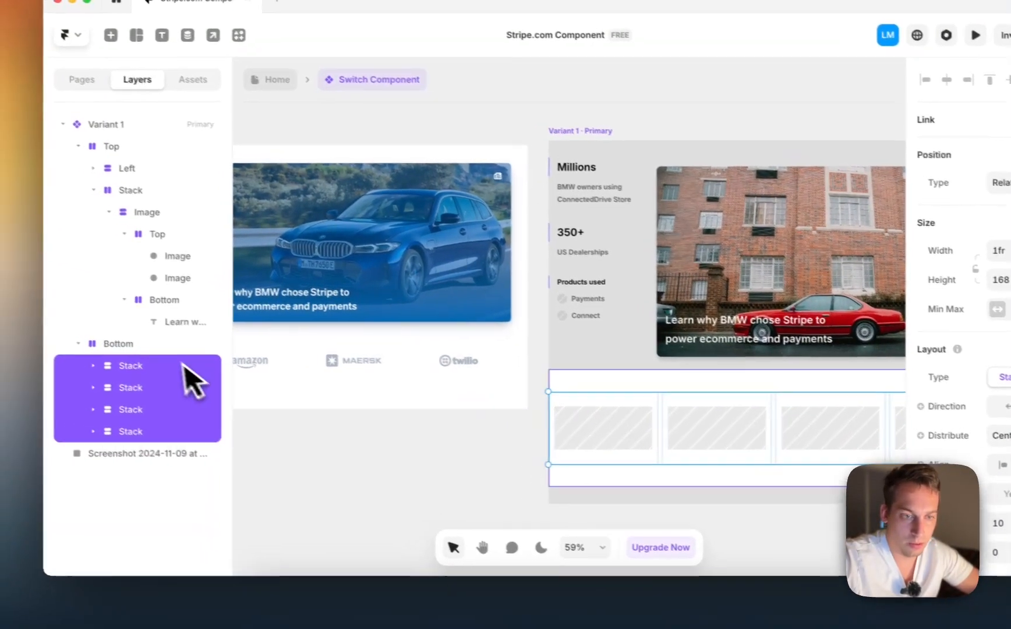
- Set the gap of the Bottom stack to 0
left_click(133, 334)
scroll(968, 426, "down", 3)
left_click(864, 385)
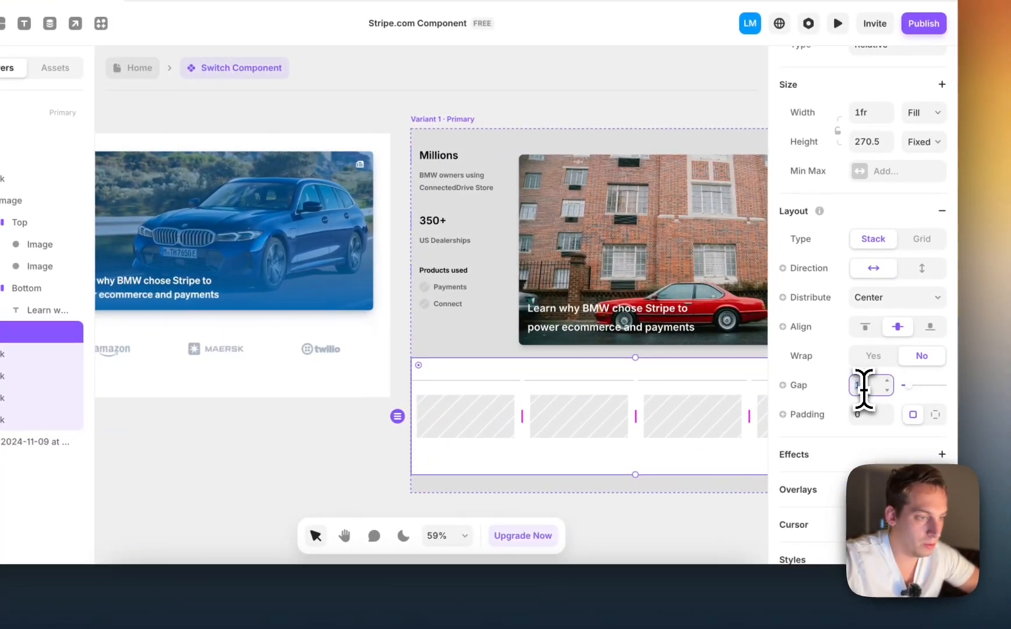
key("shift+Down")
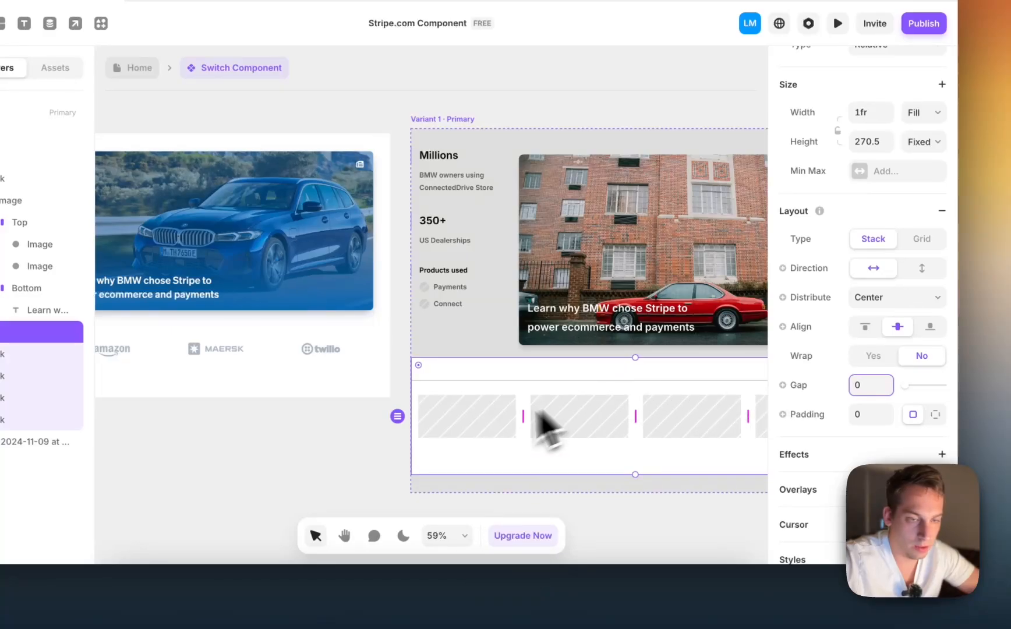
left_click(381, 451)
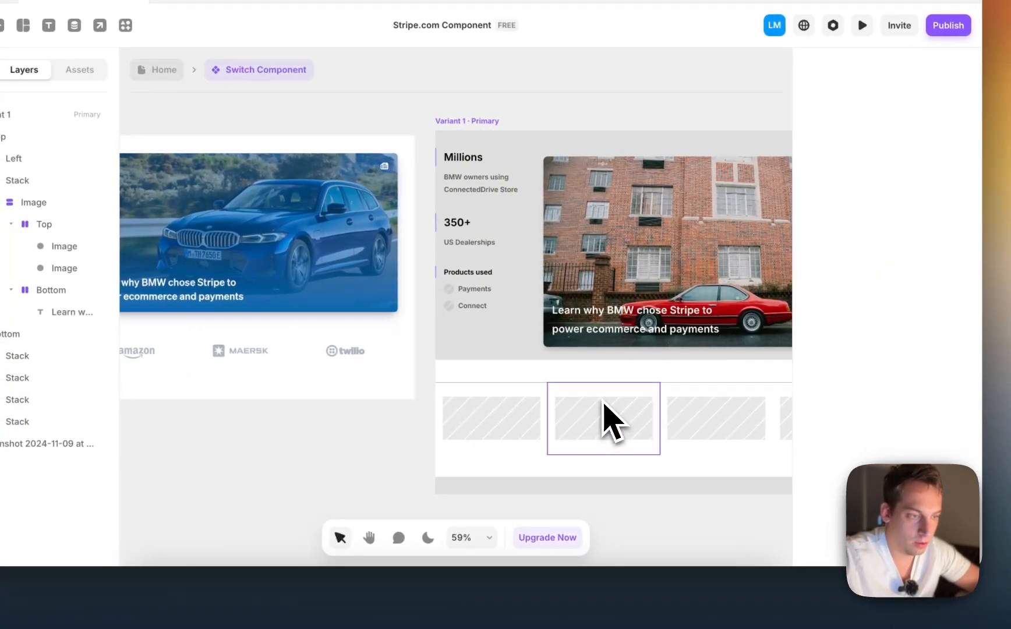
- Select the second, third and fourth logo stacks in the bottom row and set their border style to Dotted
left_click(611, 419)
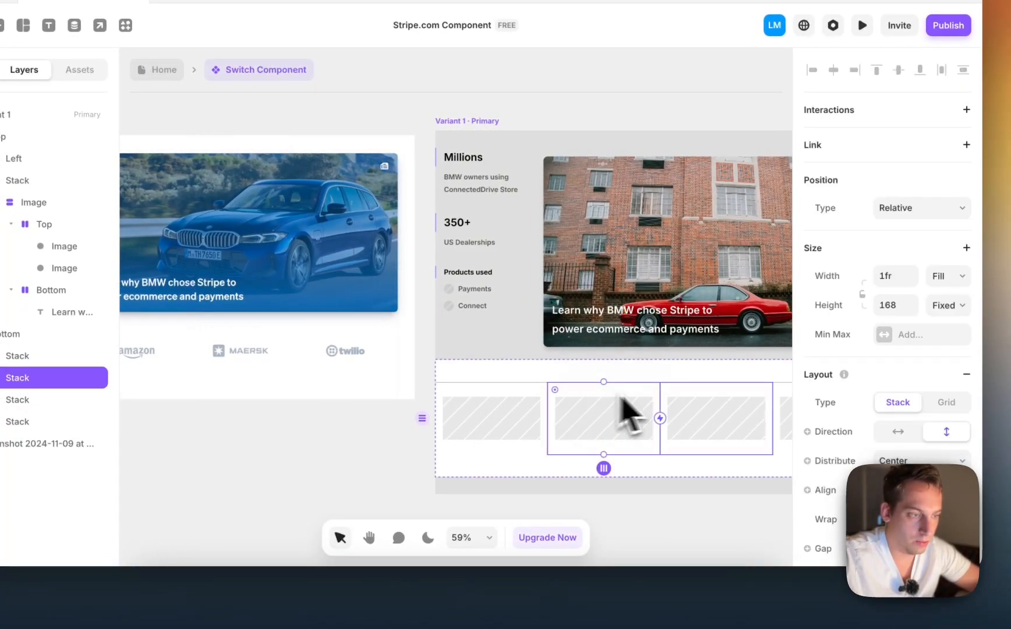
left_click(694, 411, "shift")
scroll(757, 411, "right", 3)
scroll(734, 396, "right", 3)
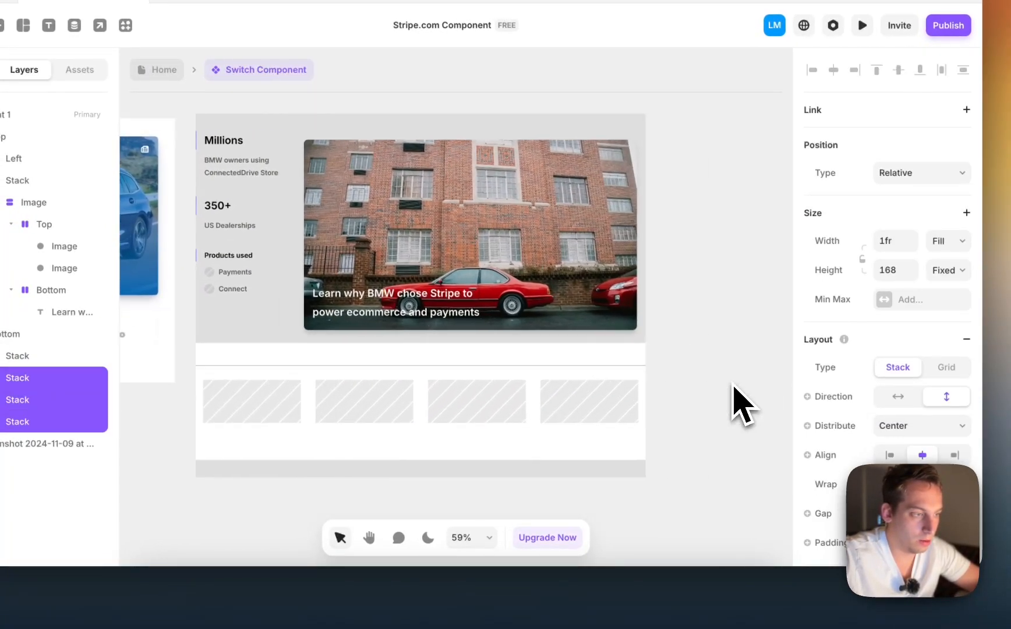
scroll(897, 361, "down", 7)
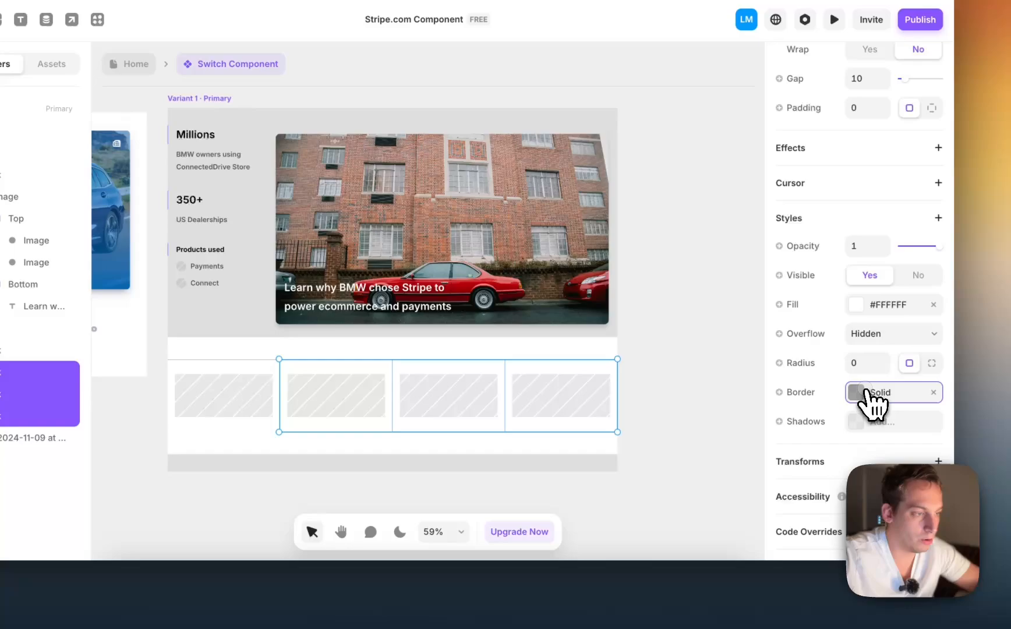
left_click(873, 394)
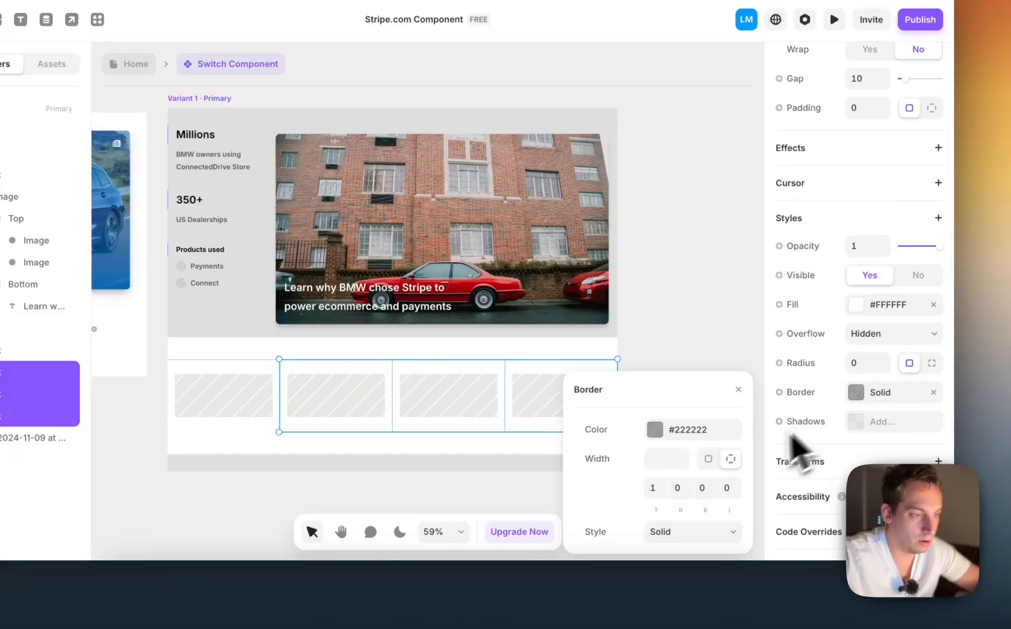
left_click(722, 531)
left_click(693, 499)
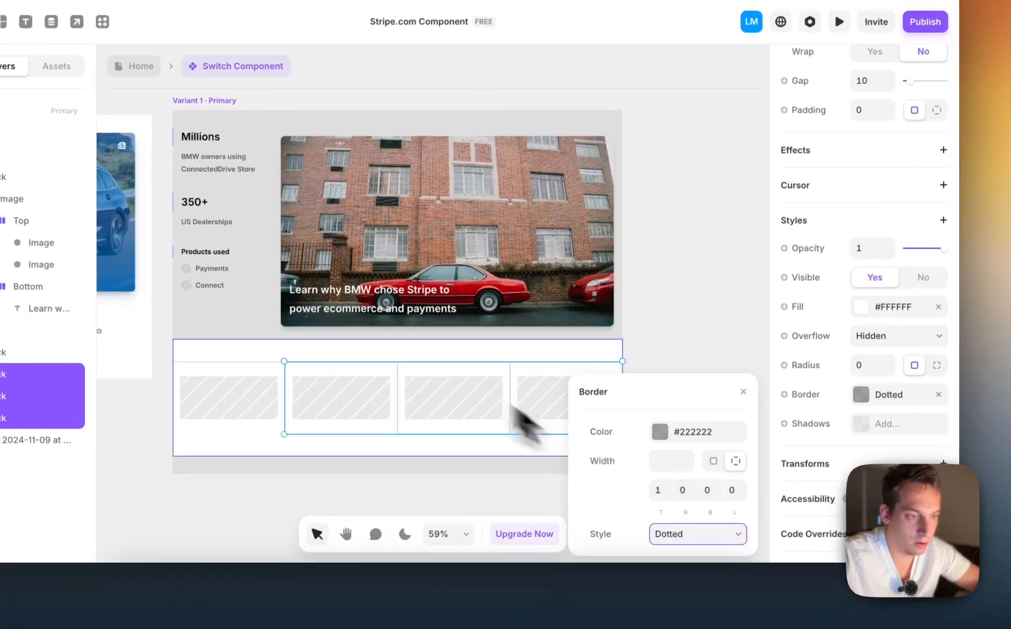
- Try the Double border style on the three selected logo stacks, and switch it to Dashed
scroll(407, 381, "up", 5)
scroll(385, 402, "up", 5)
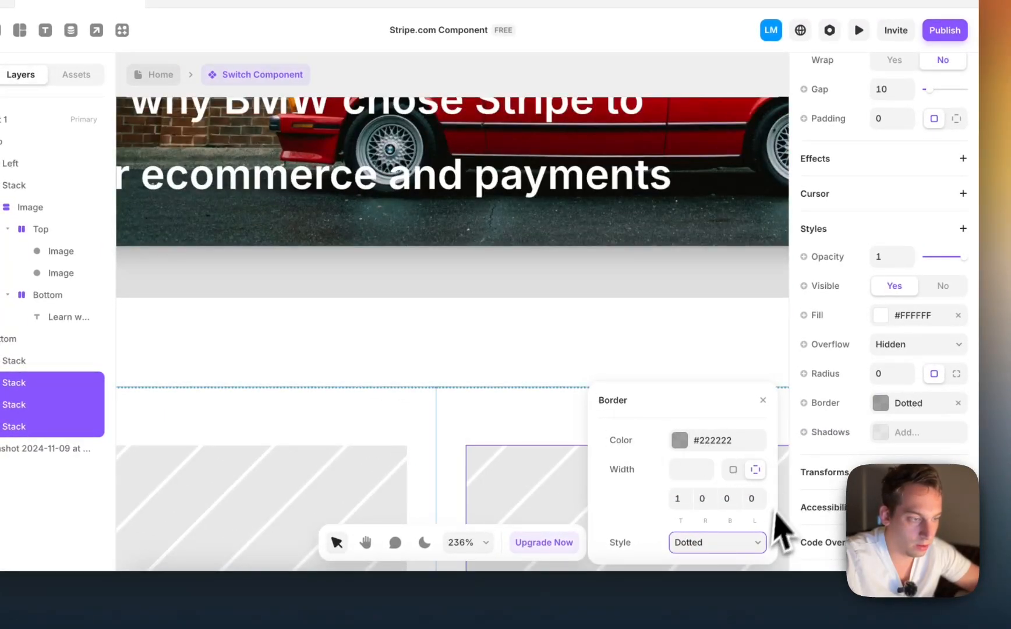
left_click(759, 542)
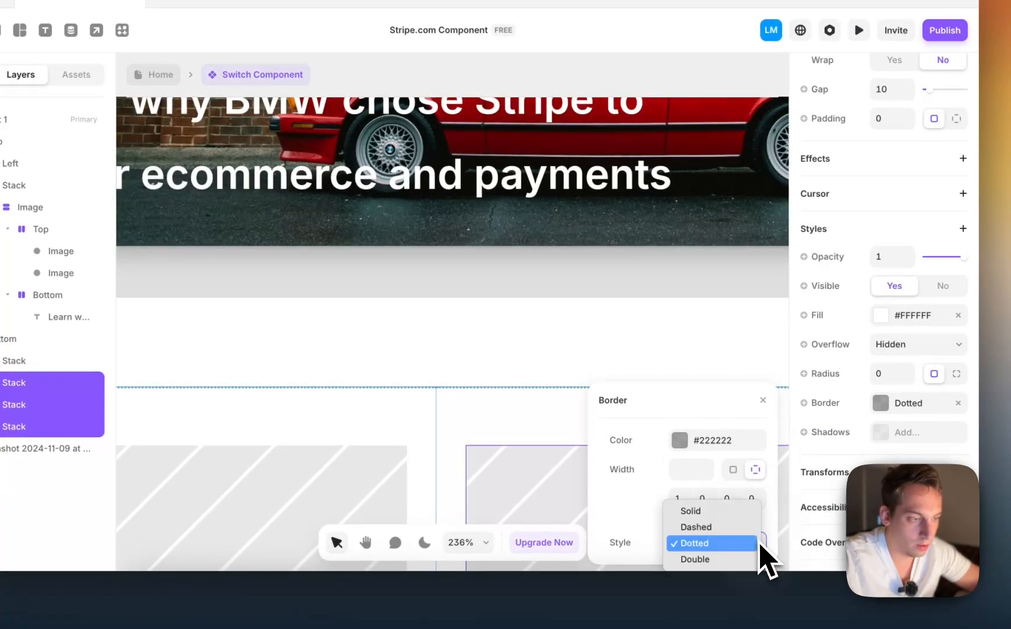
left_click(725, 559)
left_click(753, 543)
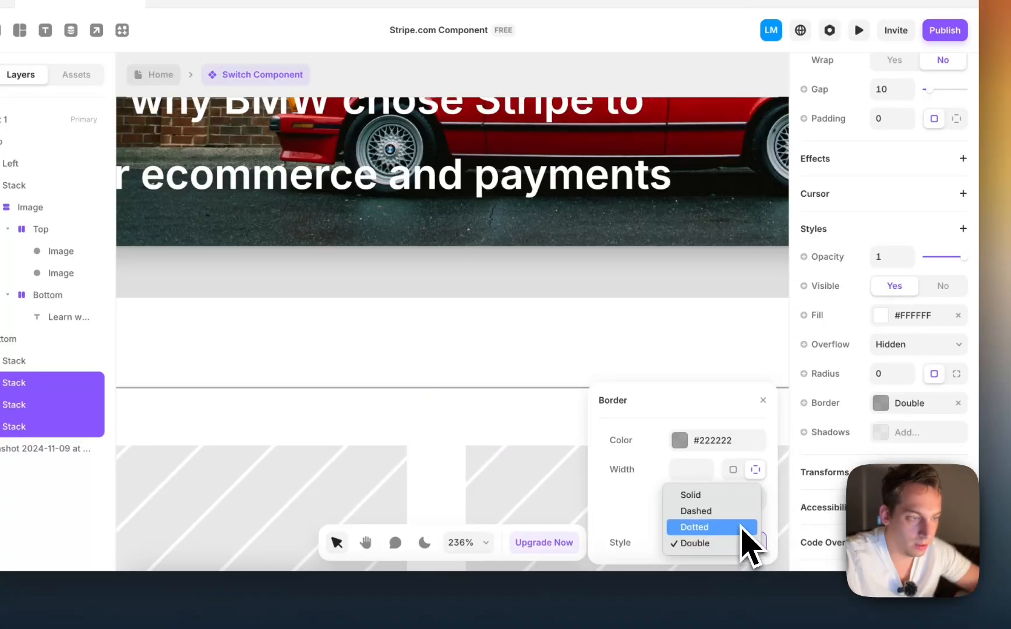
- Set the opacity of the three logo stacks' border color to 10%
left_click(679, 439)
left_click(693, 423)
key("shift+Down")
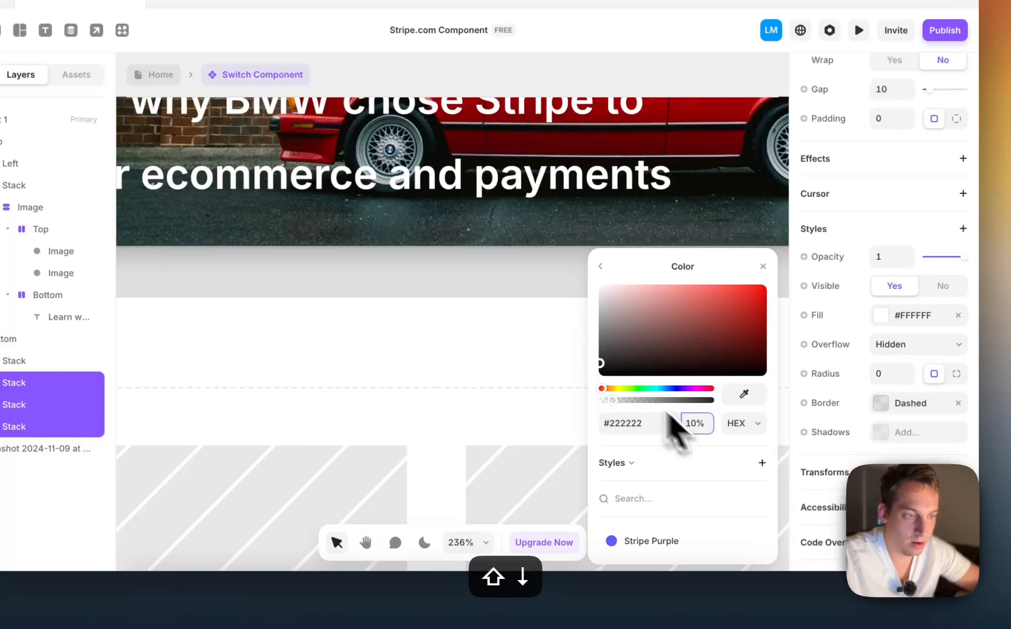
left_click(548, 354)
- Inspect the border color of the Desktop frame's Max Width stack on the Home page, and return to the Switch Component
scroll(548, 354, "down", 6)
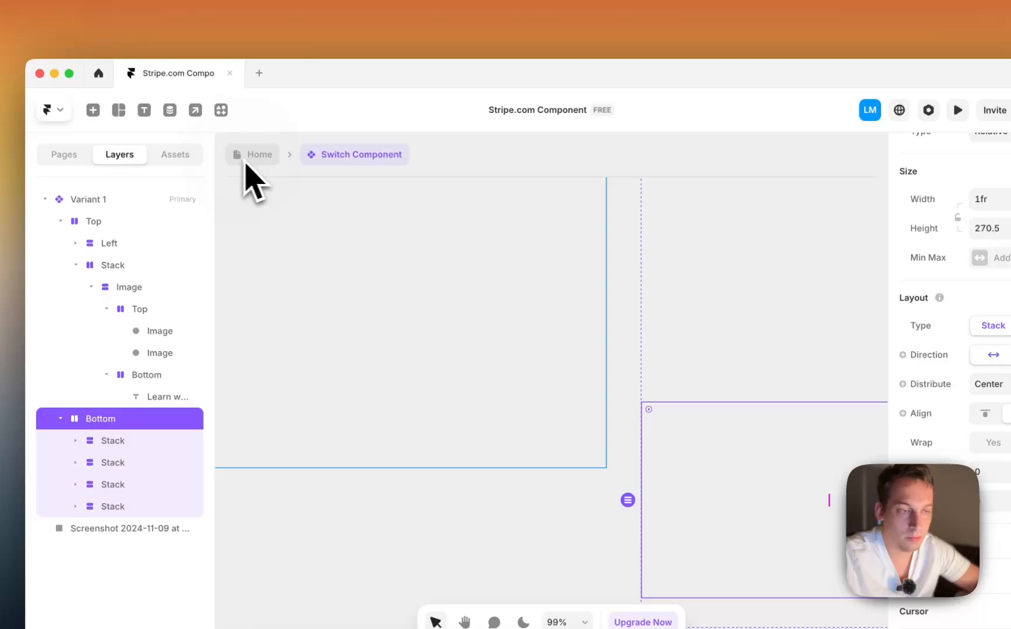
left_click(153, 75)
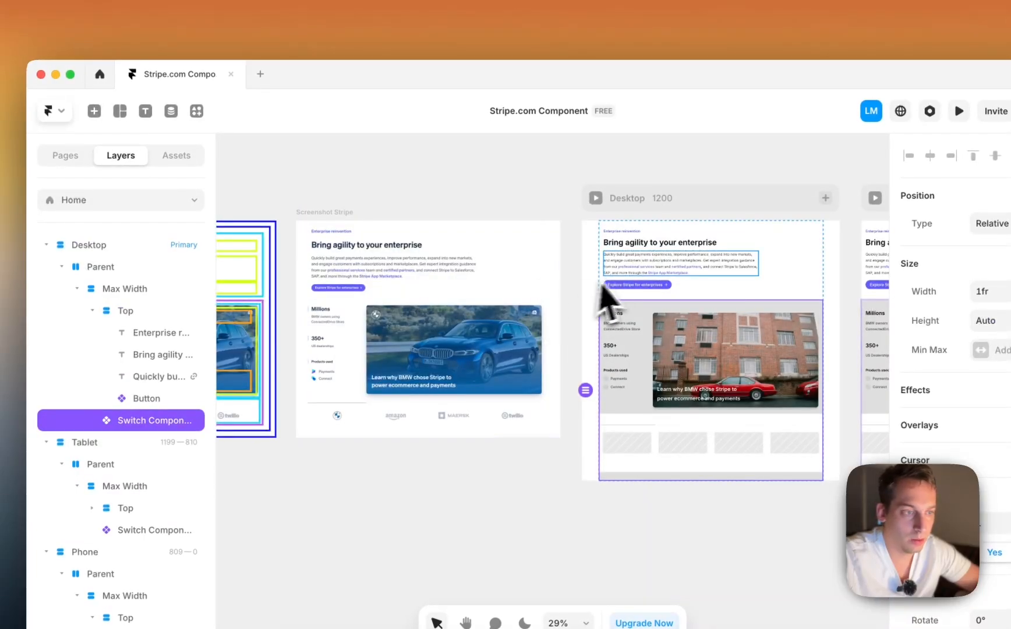
left_click(605, 281)
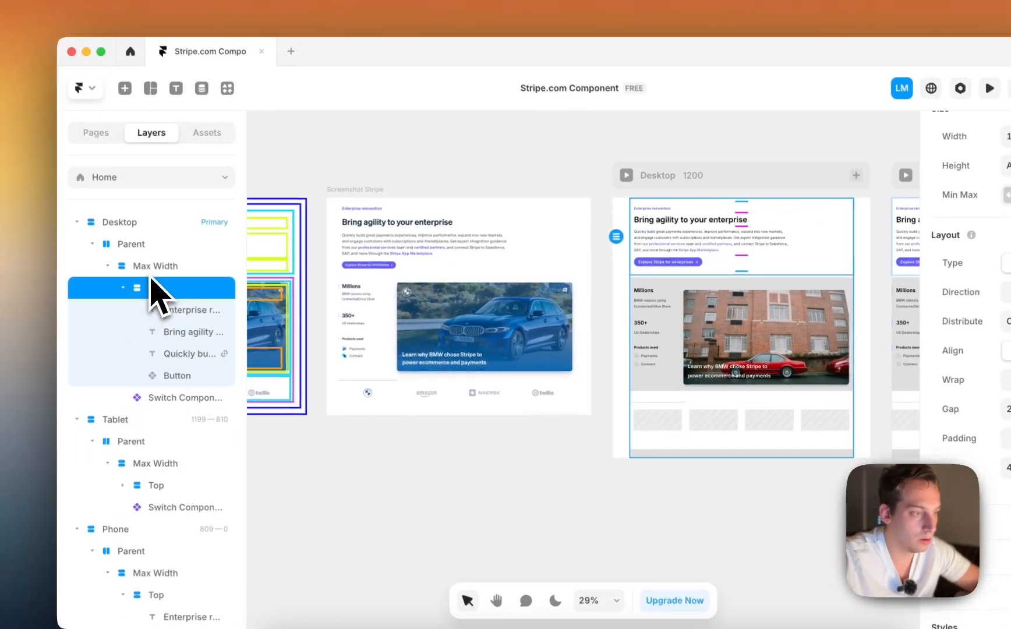
scroll(975, 440, "down", 10)
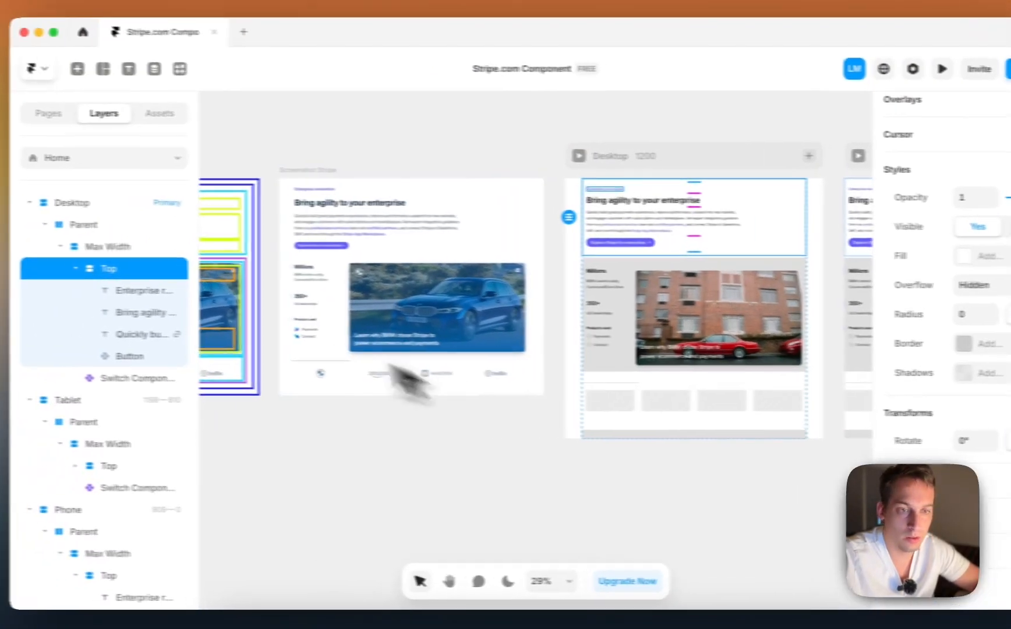
left_click(17, 243)
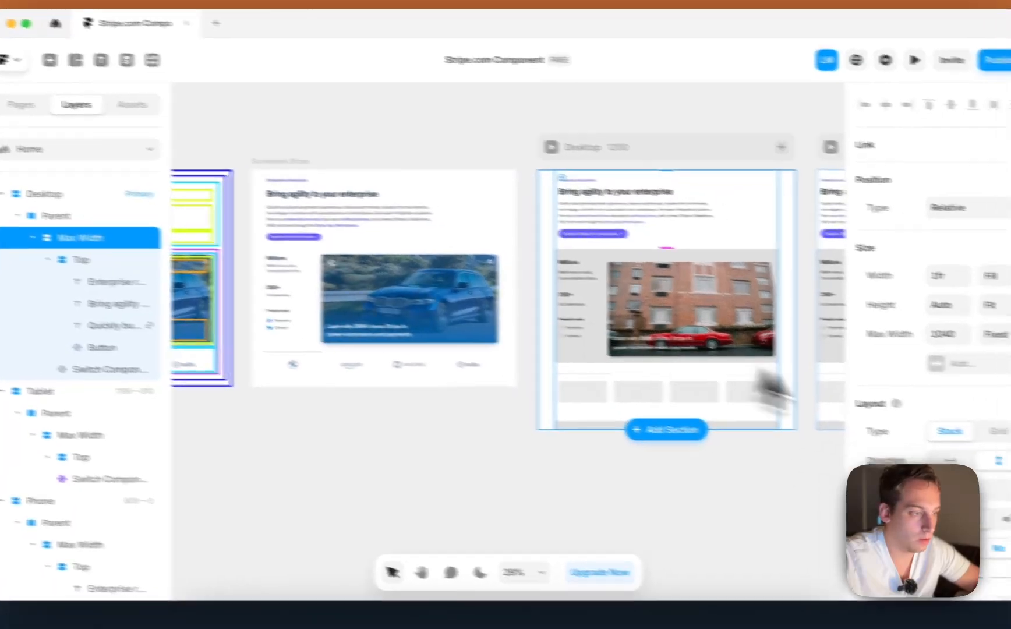
scroll(883, 441, "down", 10)
left_click(860, 324)
left_click(739, 360)
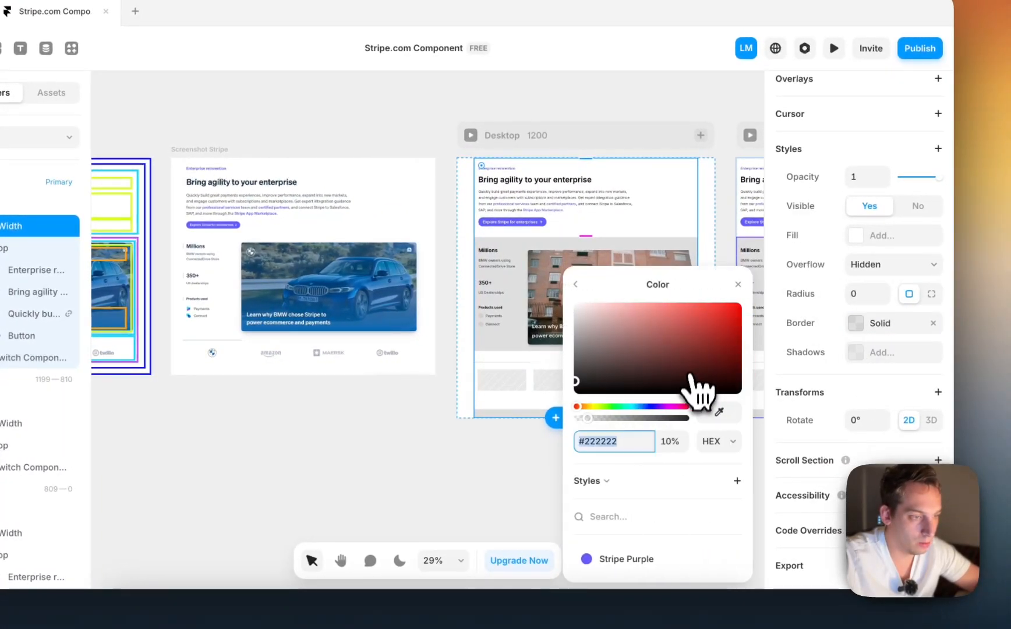
left_click(467, 432)
double_click(538, 396)
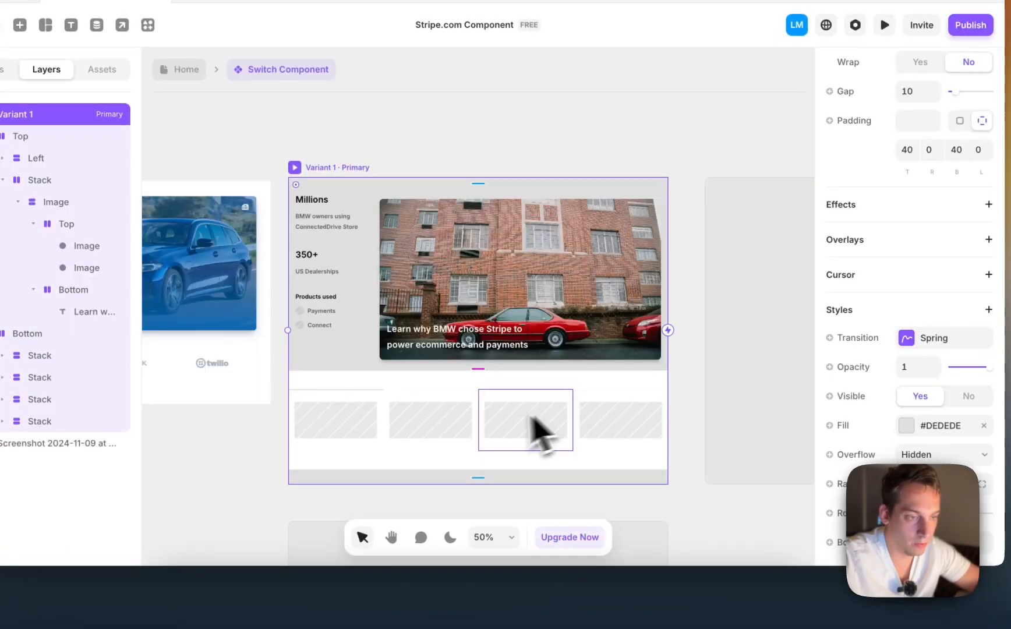
- Inspect the border color of the second logo stack in the bottom row
left_click(447, 418)
scroll(880, 428, "down", 7)
scroll(869, 432, "up", 2)
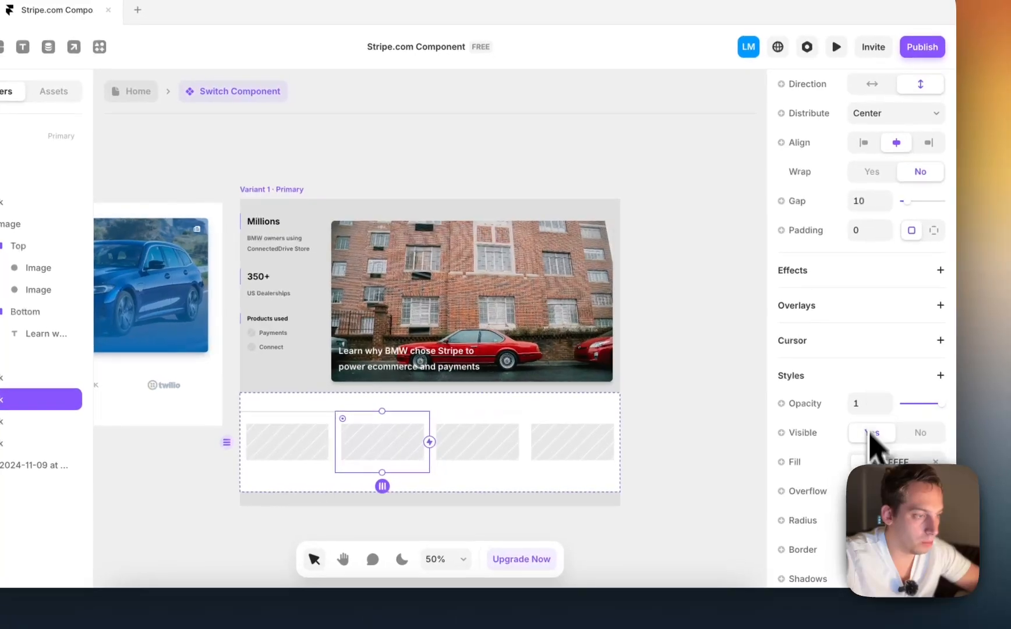
scroll(869, 435, "down", 3)
left_click(859, 390)
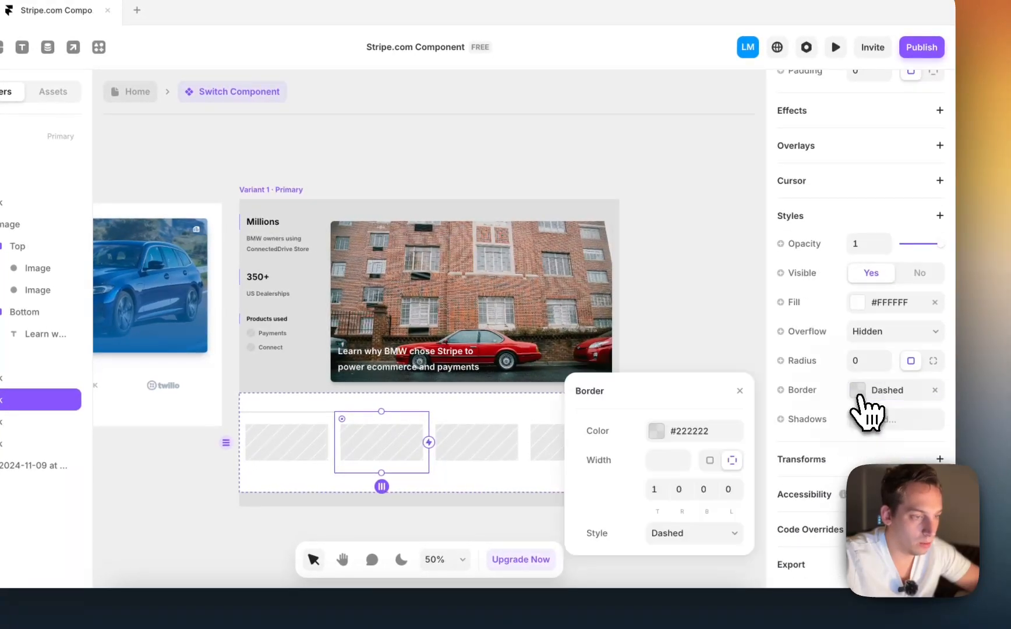
left_click(661, 431)
left_click(665, 303)
scroll(437, 473, "up", 5)
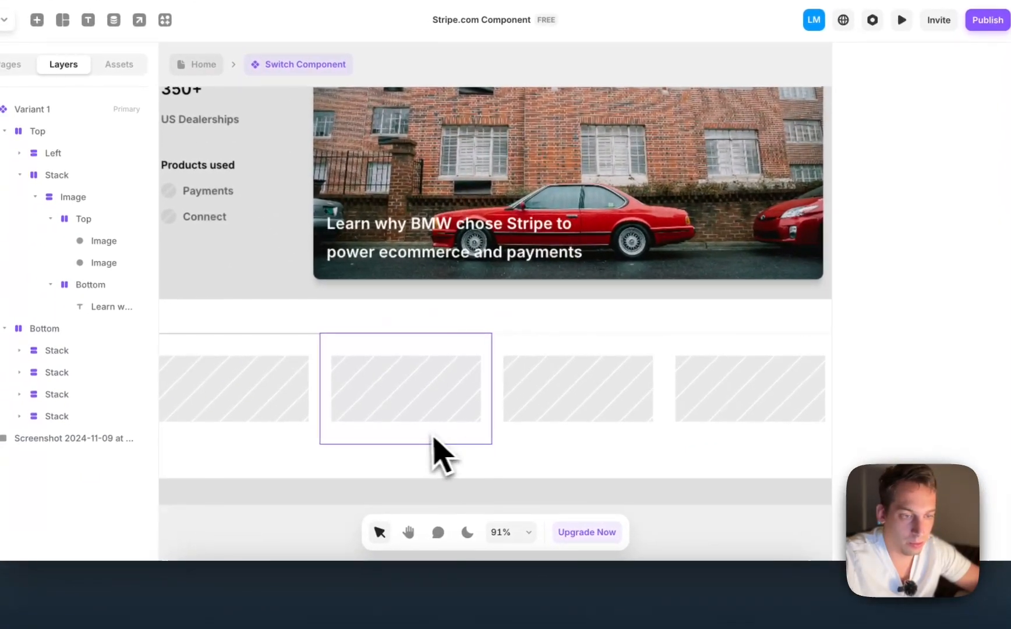
- Compare the four logo stacks with the dashed dividers around the Maersk and Twilio logos in the Home page's reference screenshot, and reopen the Switch Component
left_click(312, 440)
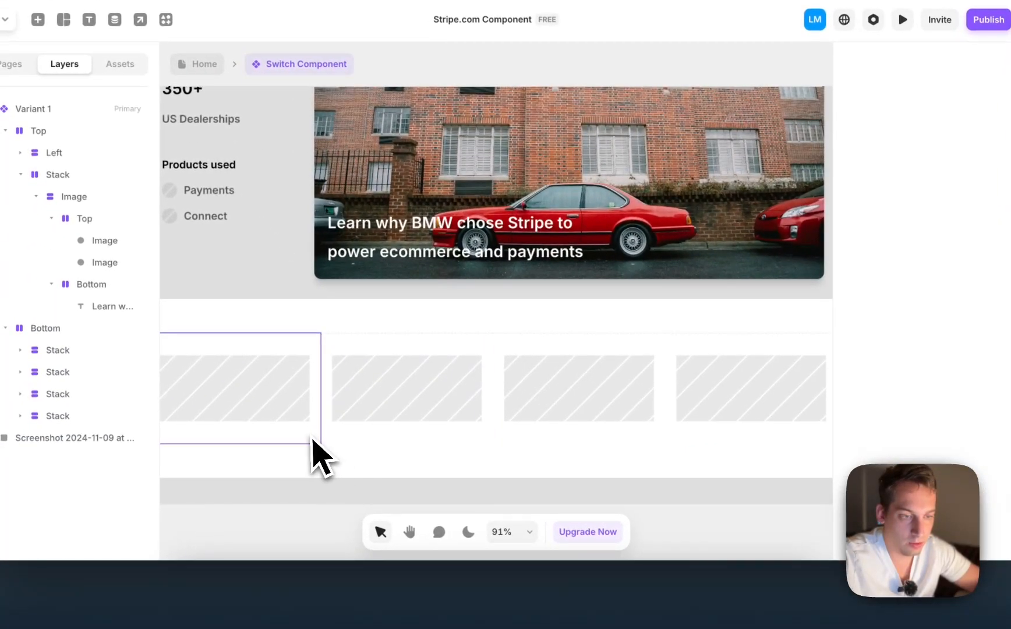
left_click(481, 440, "shift")
left_click(704, 430, "shift")
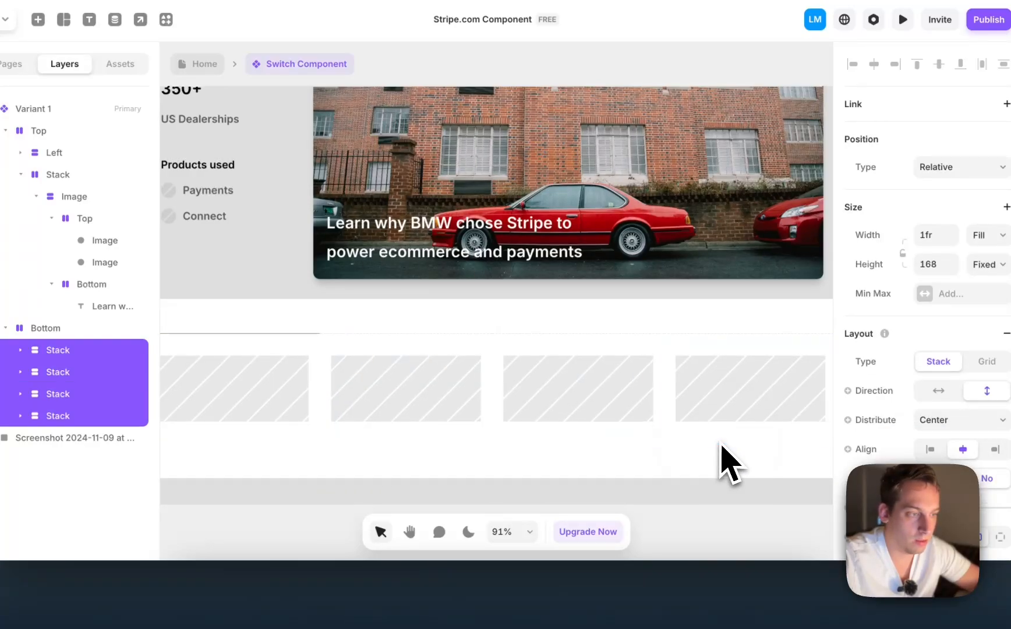
scroll(726, 438, "right", 2)
scroll(729, 433, "up", 5)
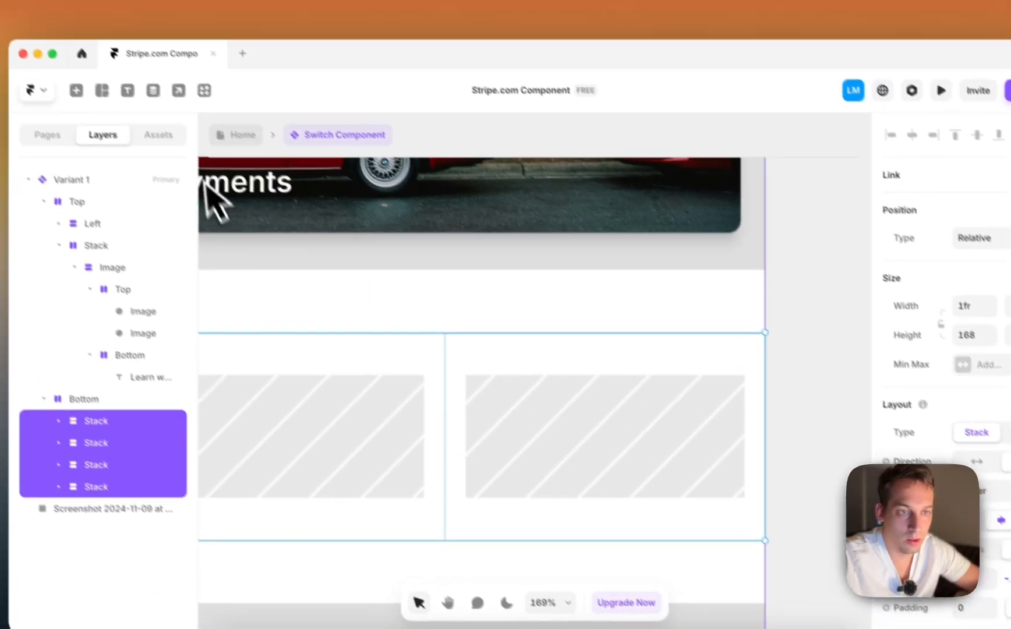
left_click(192, 94)
scroll(777, 242, "up", 5)
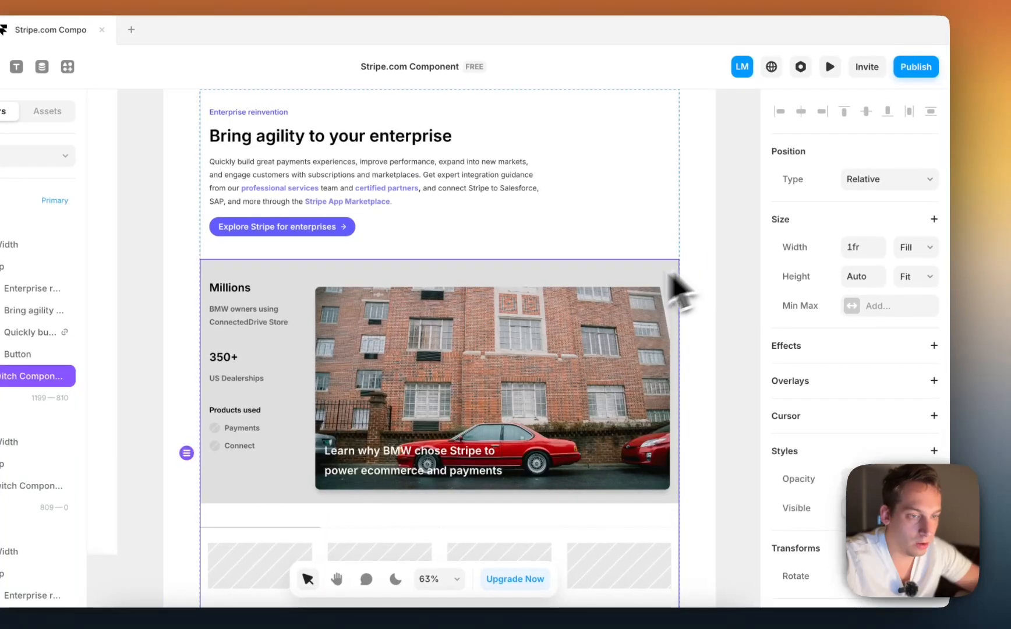
scroll(641, 278, "left", 10)
scroll(605, 297, "down", 3)
scroll(605, 297, "right", 2)
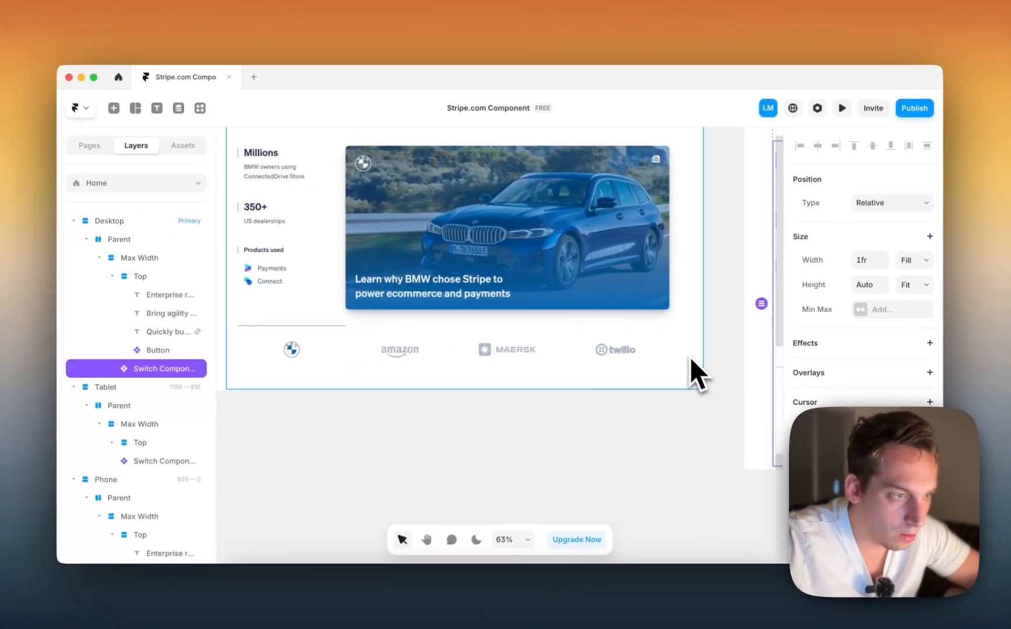
scroll(688, 352, "up", 5)
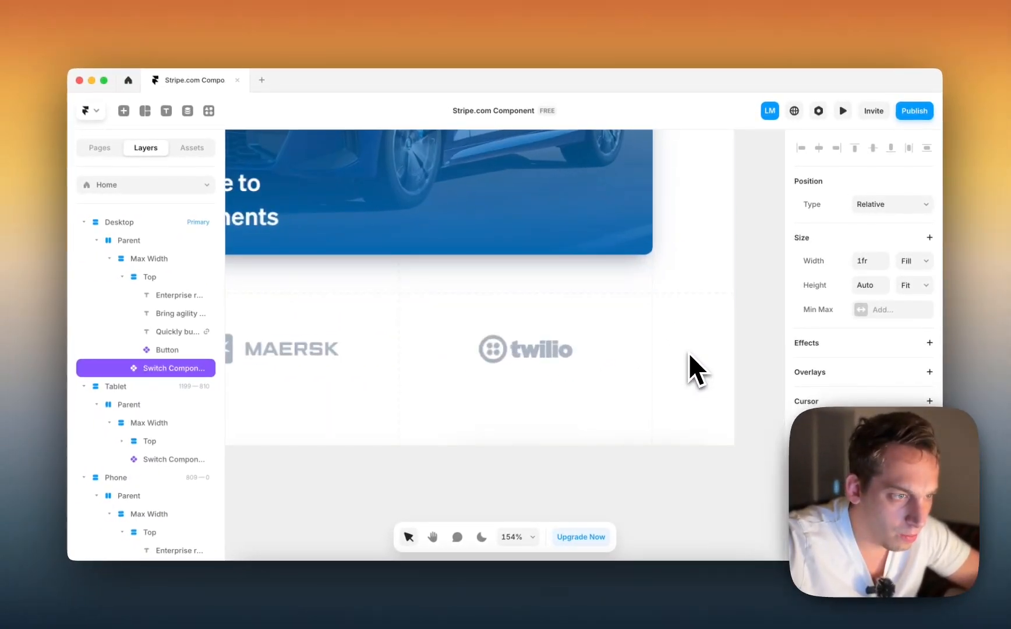
scroll(689, 352, "down", 10)
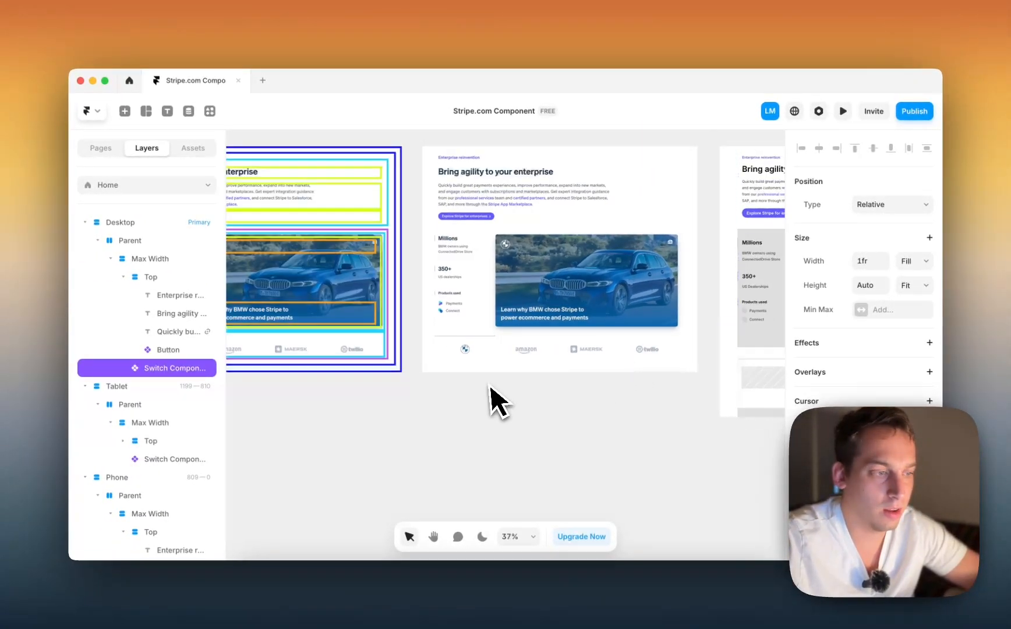
scroll(524, 390, "right", 5)
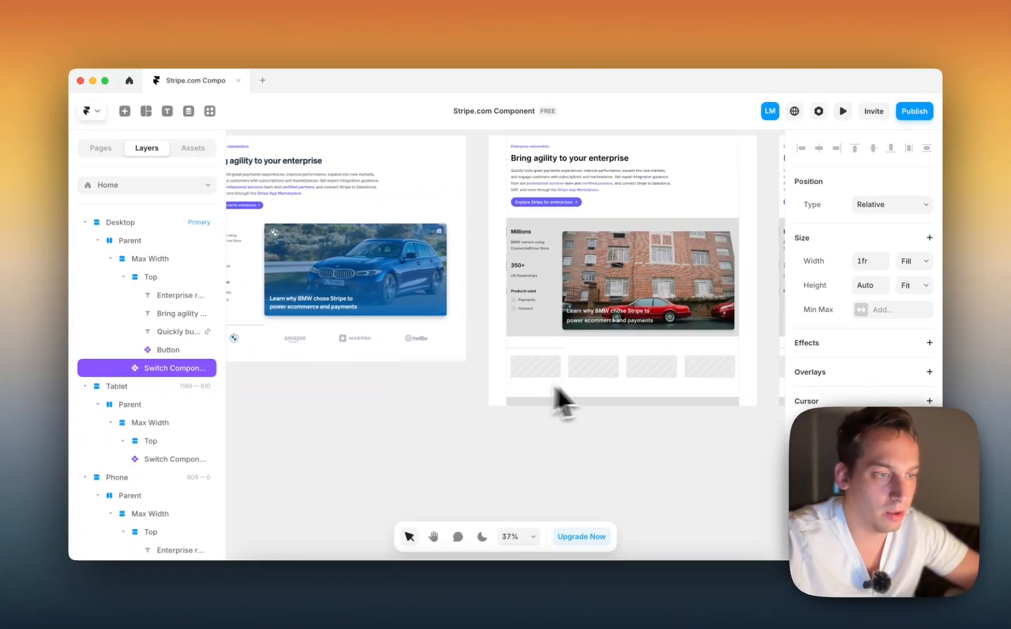
double_click(595, 386)
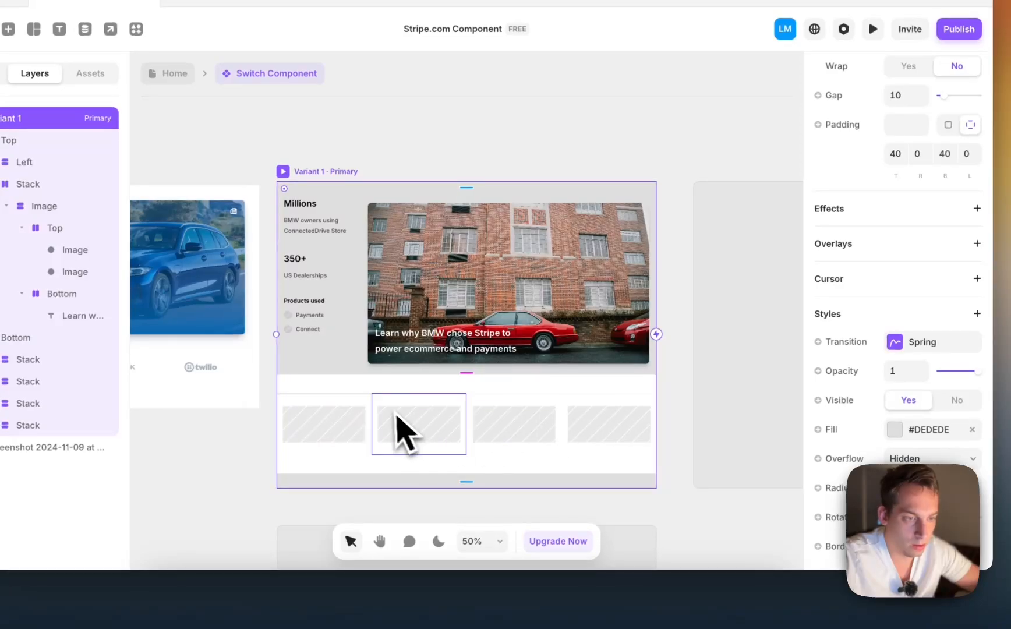
left_click(370, 414)
left_click(419, 414, "shift")
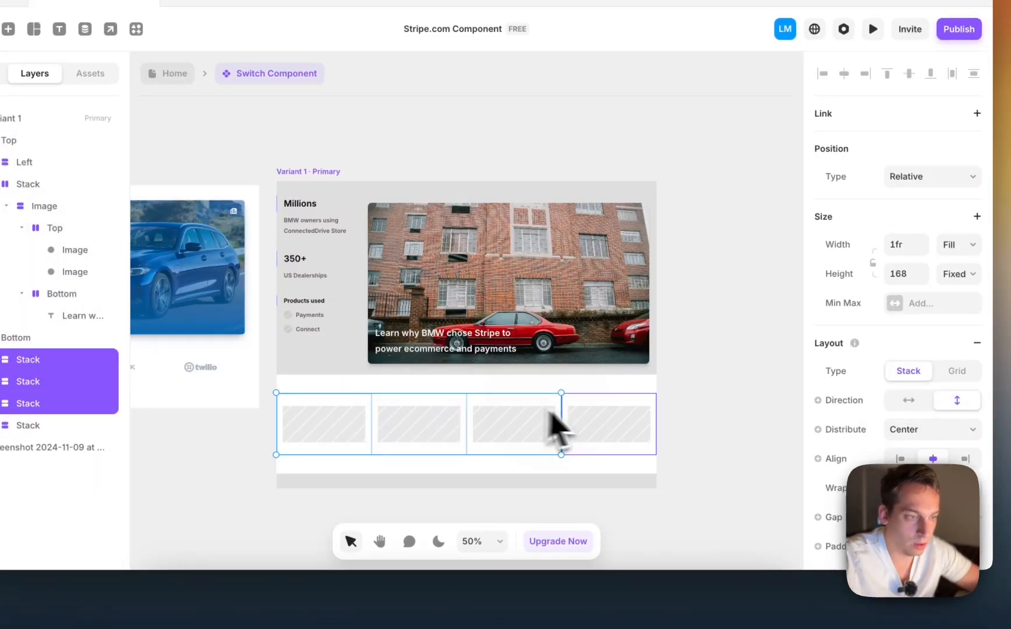
scroll(866, 450, "down", 6)
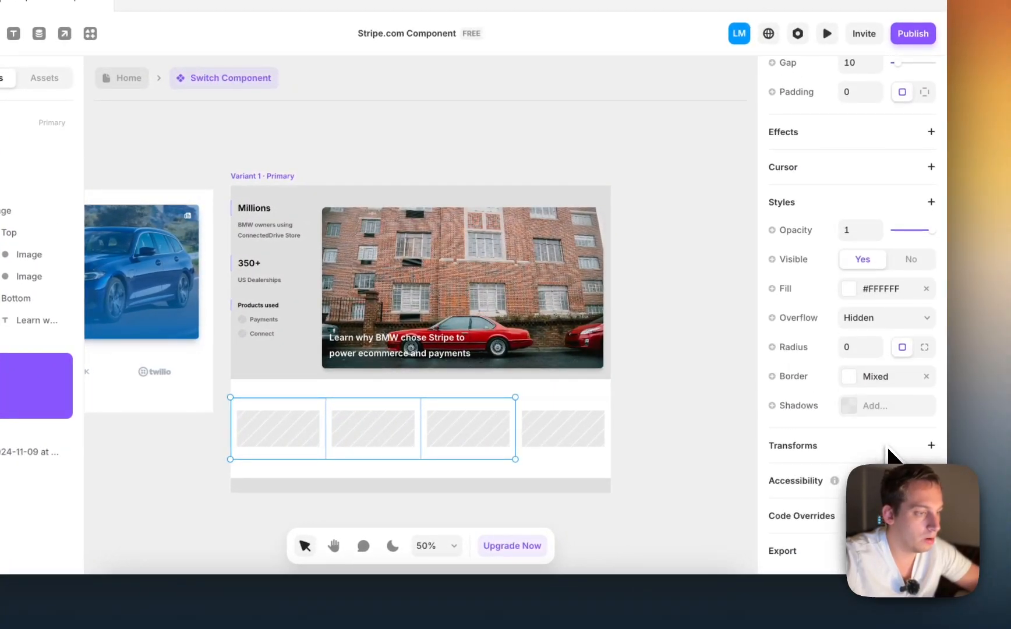
left_click(849, 378)
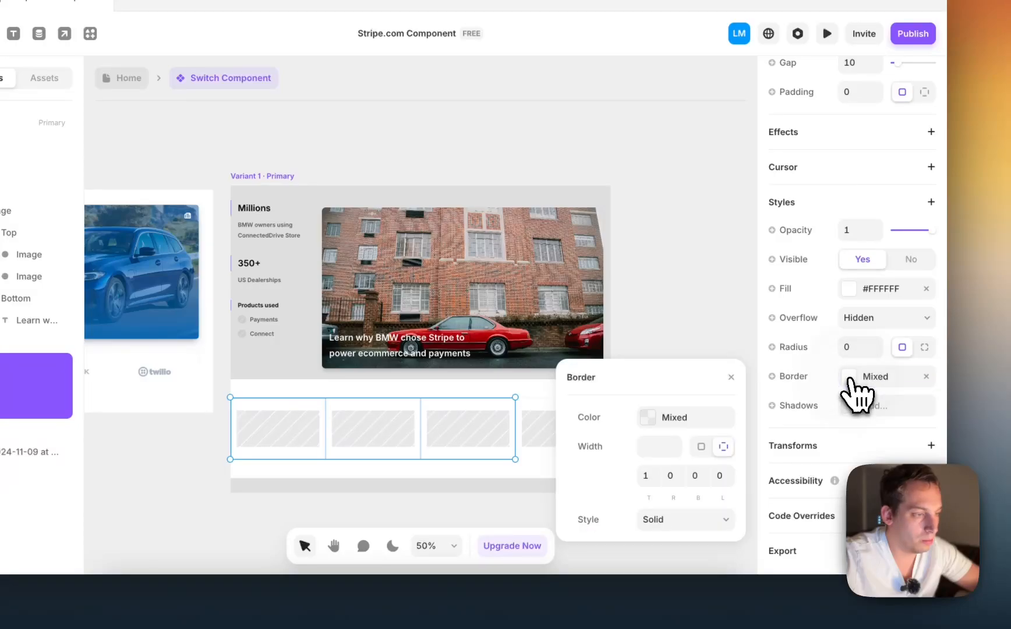
left_click(668, 344)
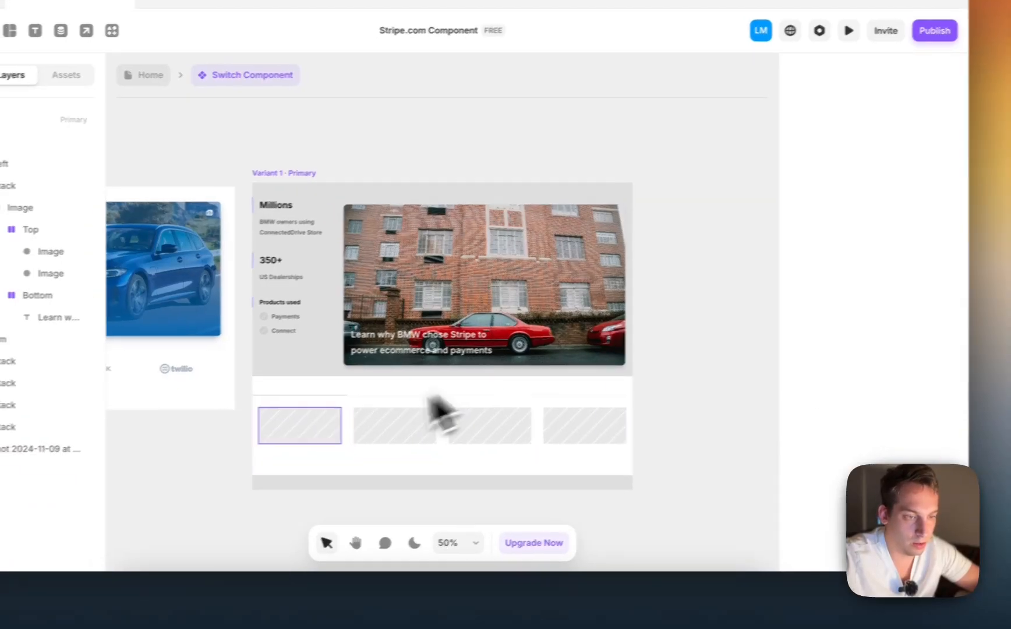
- Set the right border width of the second and third logo stacks in the bottom row to 1
left_click(423, 396)
left_click(508, 420, "shift")
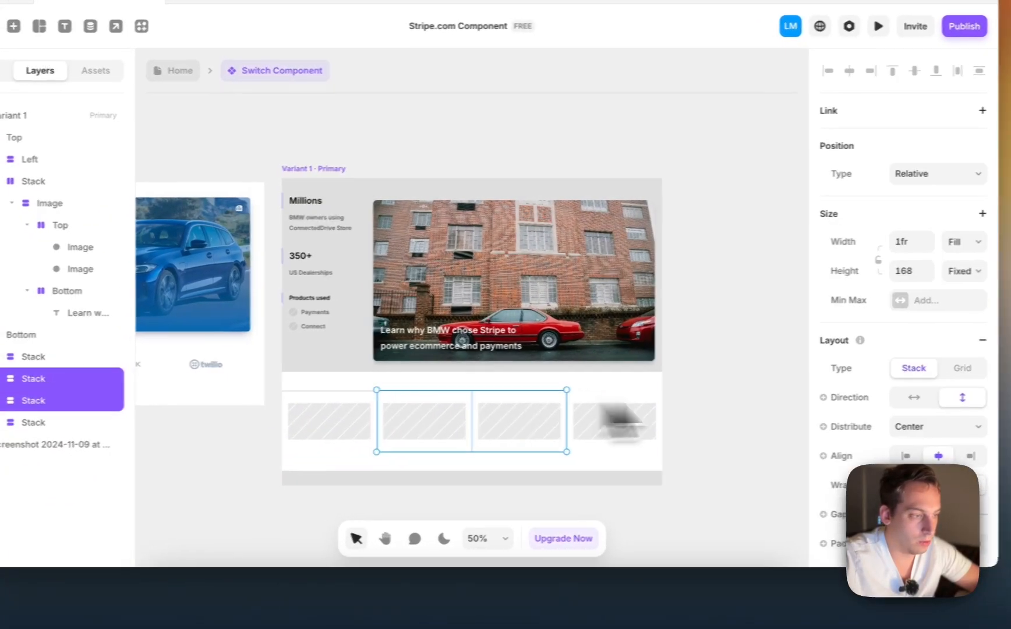
scroll(932, 413, "down", 7)
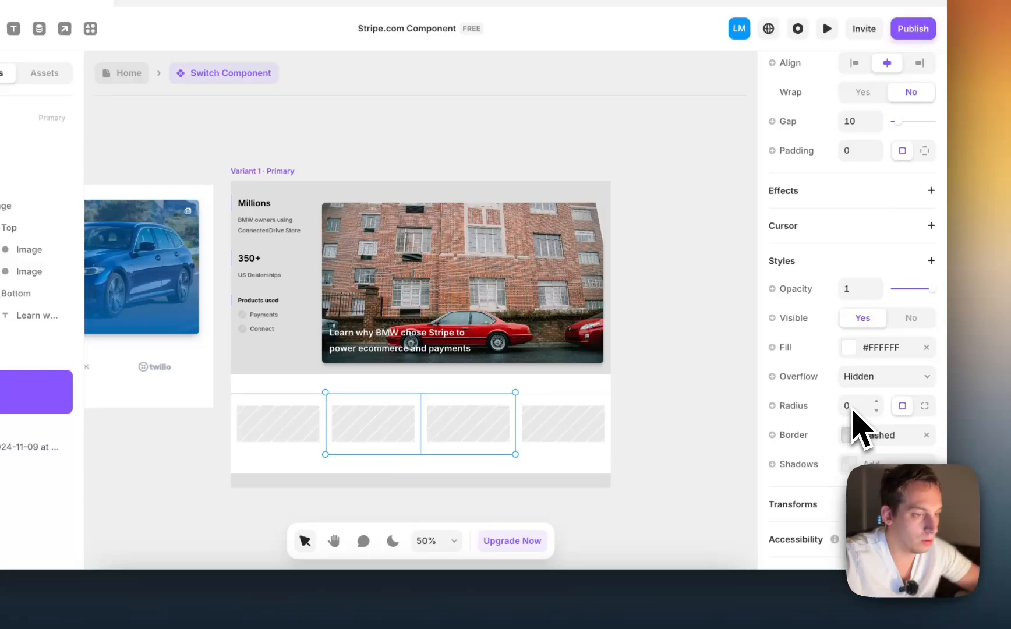
scroll(855, 410, "down", 2)
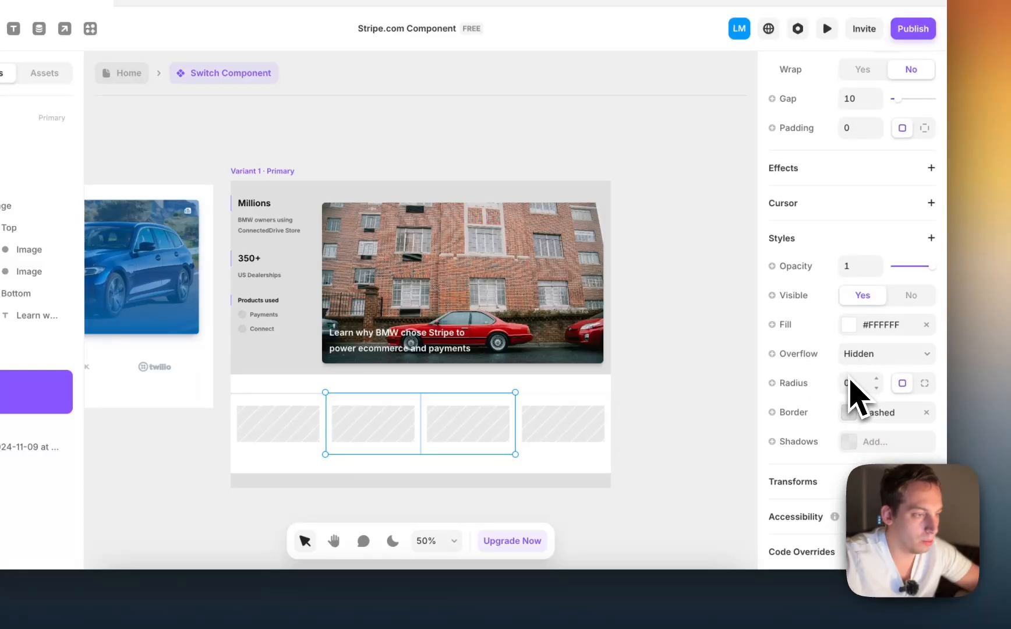
left_click(850, 413)
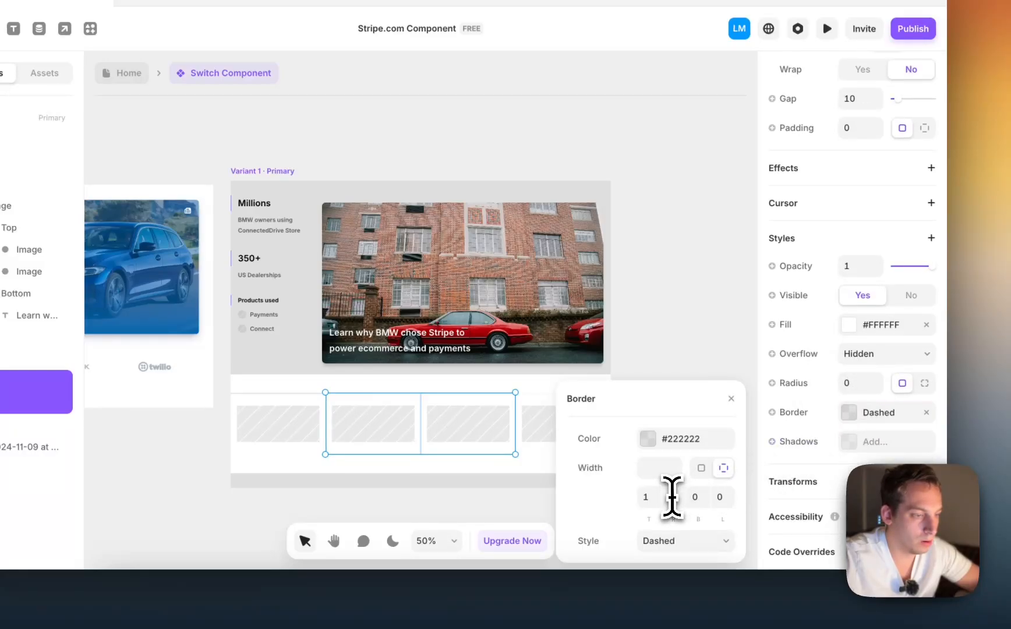
left_click(678, 301)
- Check the first logo stack's border settings, and set the second logo stack's left border width to 1
scroll(351, 450, "up", 6)
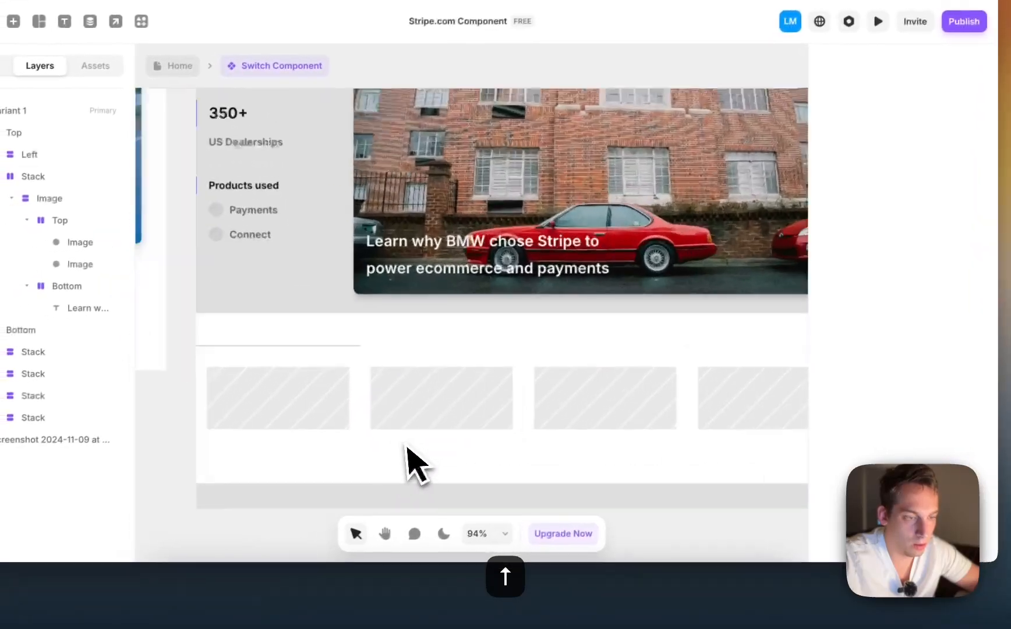
left_click(283, 459)
scroll(979, 428, "down", 12)
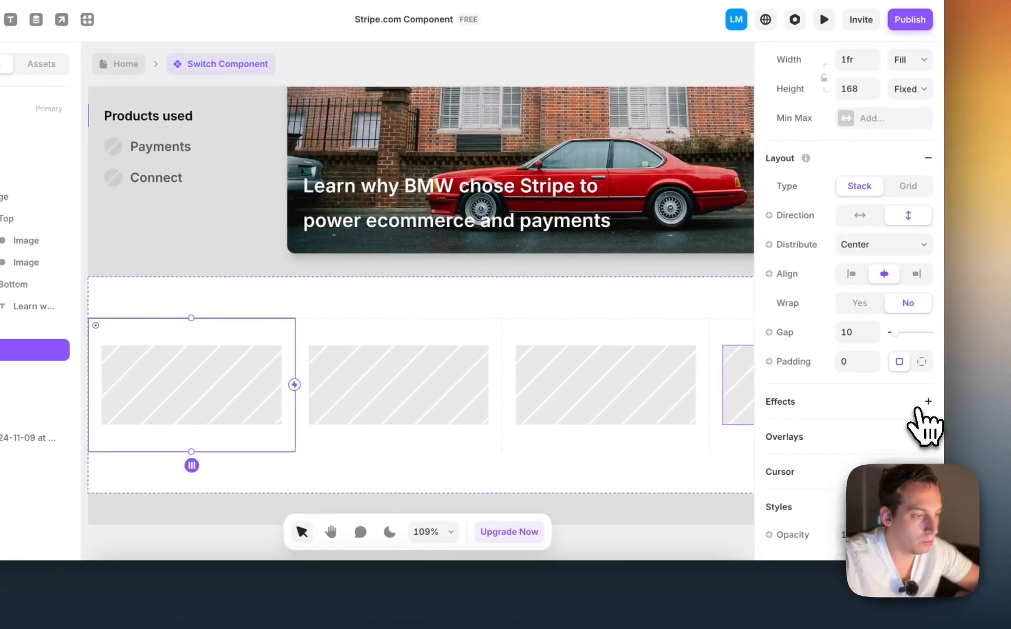
scroll(895, 425, "down", 4)
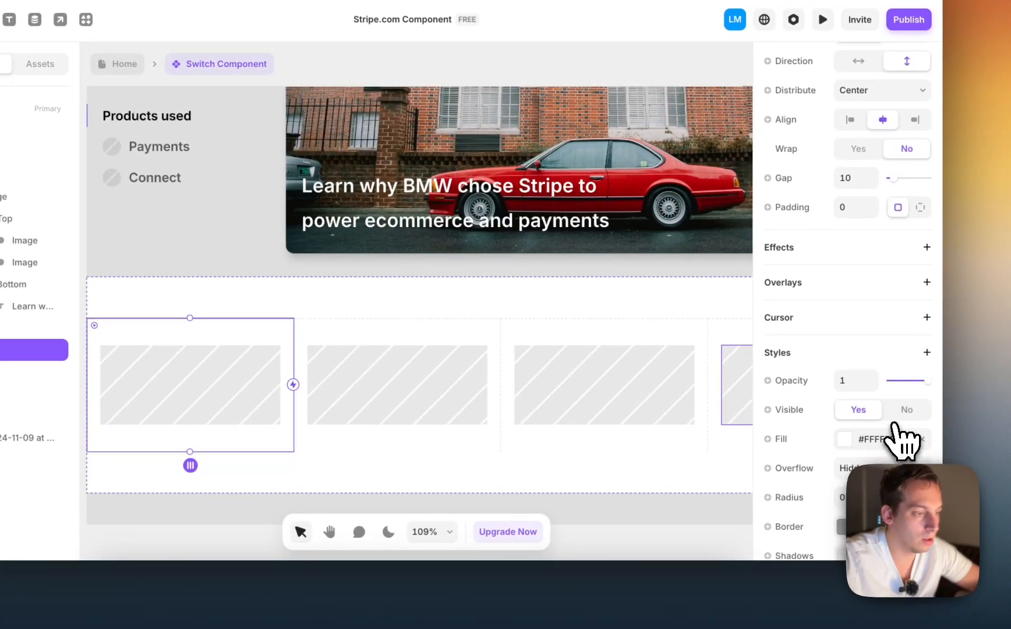
left_click(856, 447)
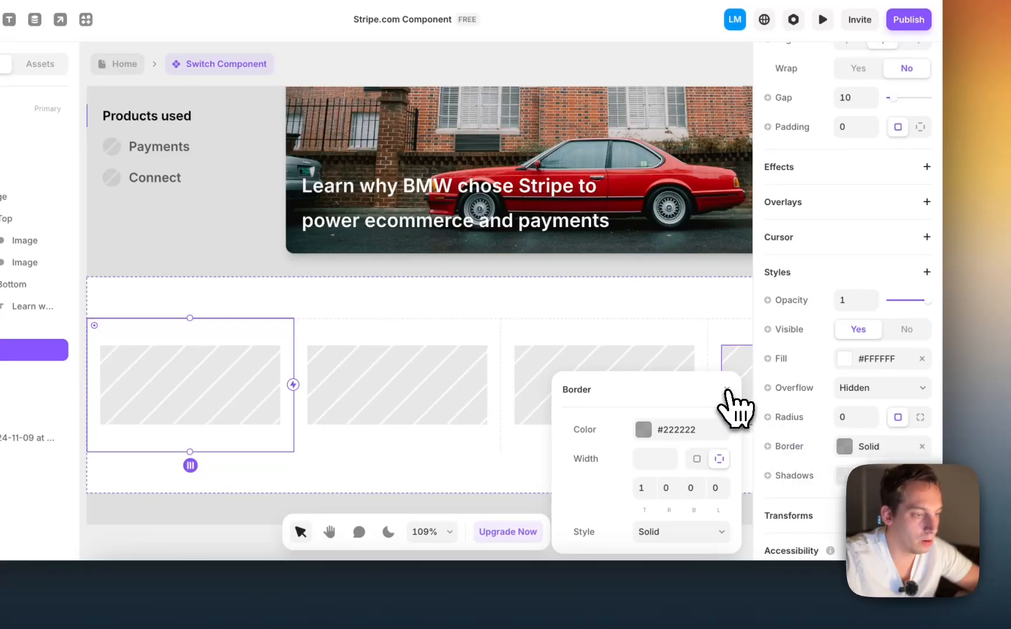
left_click(385, 437)
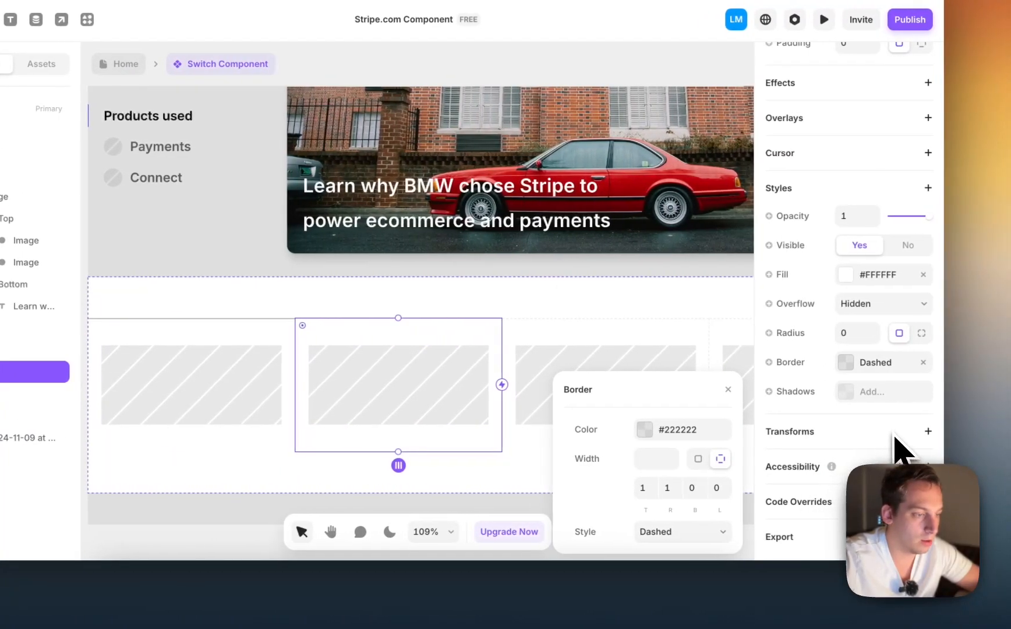
key("Up")
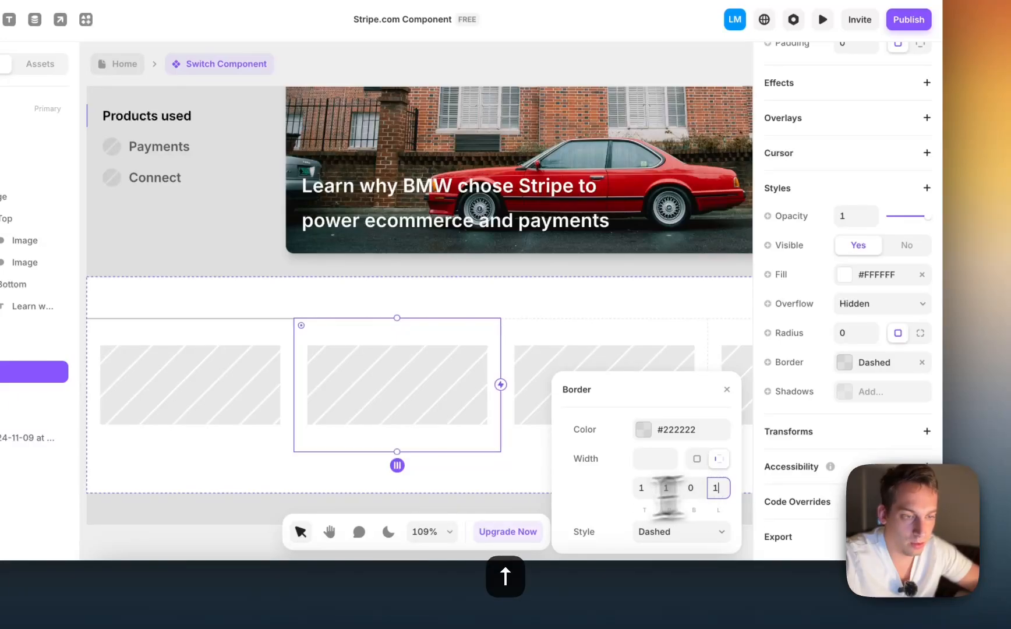
left_click(220, 531)
- Examine the logo row in the reference screenshot and in stripe.com's live enterprise section, focusing on the dashed dividers and the active logo's line
scroll(216, 517, "left", 4)
scroll(332, 514, "left", 10)
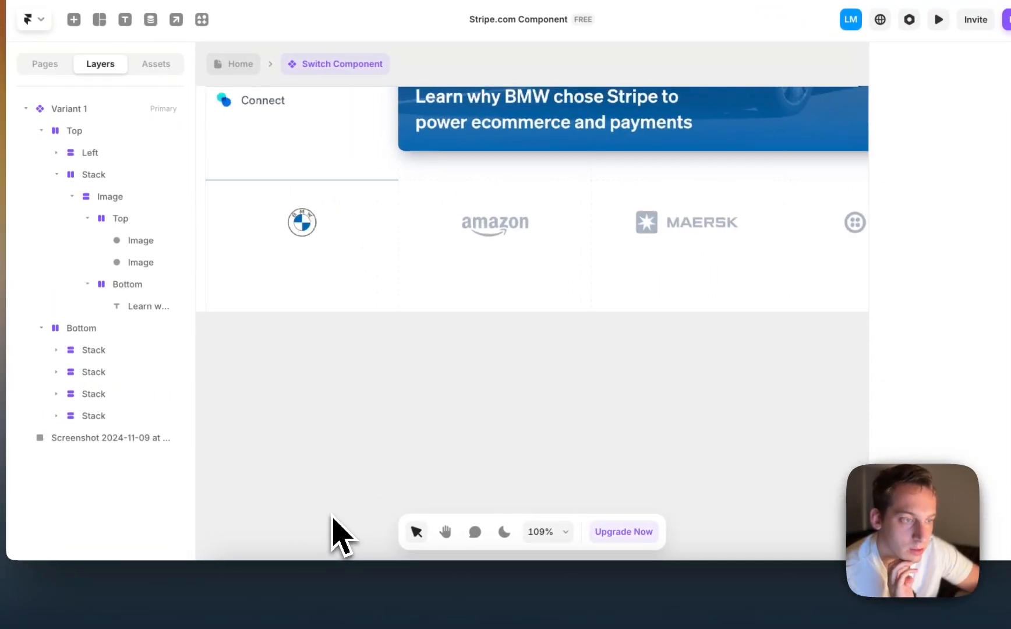
scroll(604, 311, "left", 6)
scroll(604, 312, "down", 2)
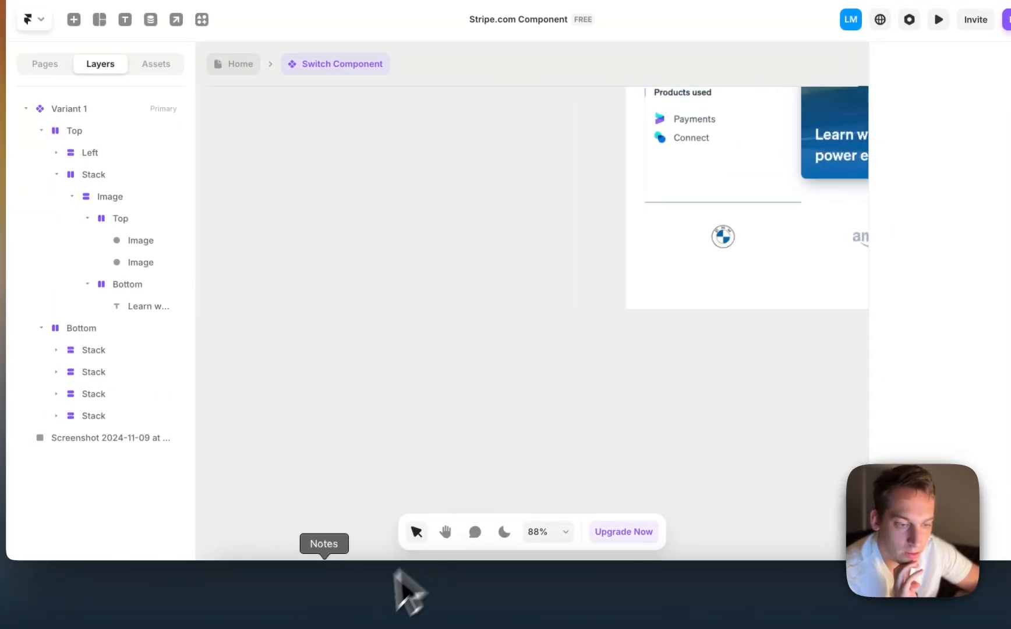
left_click(312, 613)
key("super+plus")
key("super+plus")
key("super+plus")
scroll(425, 427, "up", 4)
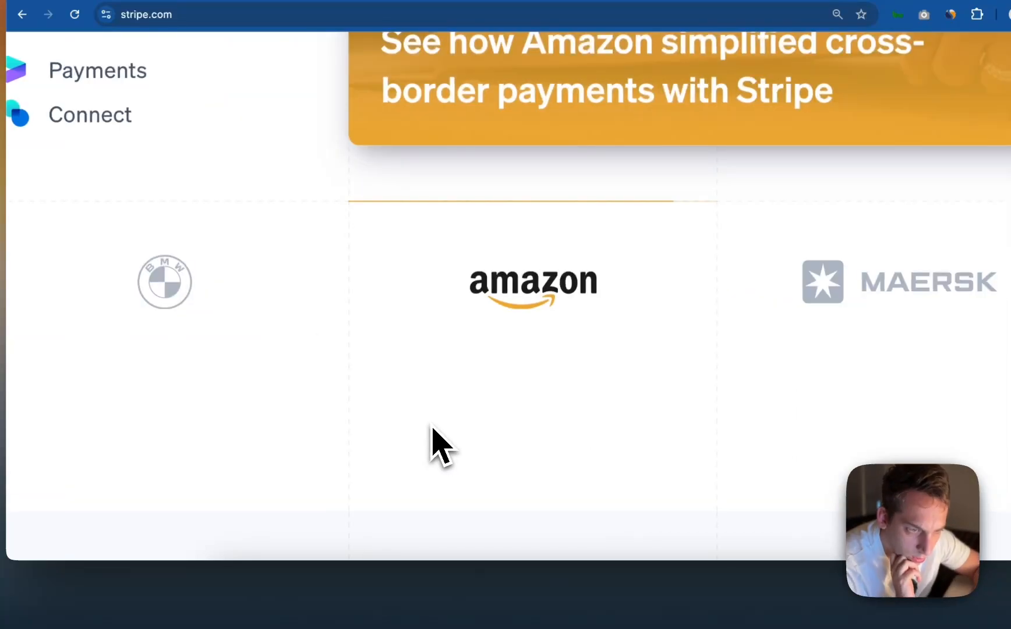
scroll(425, 427, "down", 3)
scroll(369, 406, "down", 7)
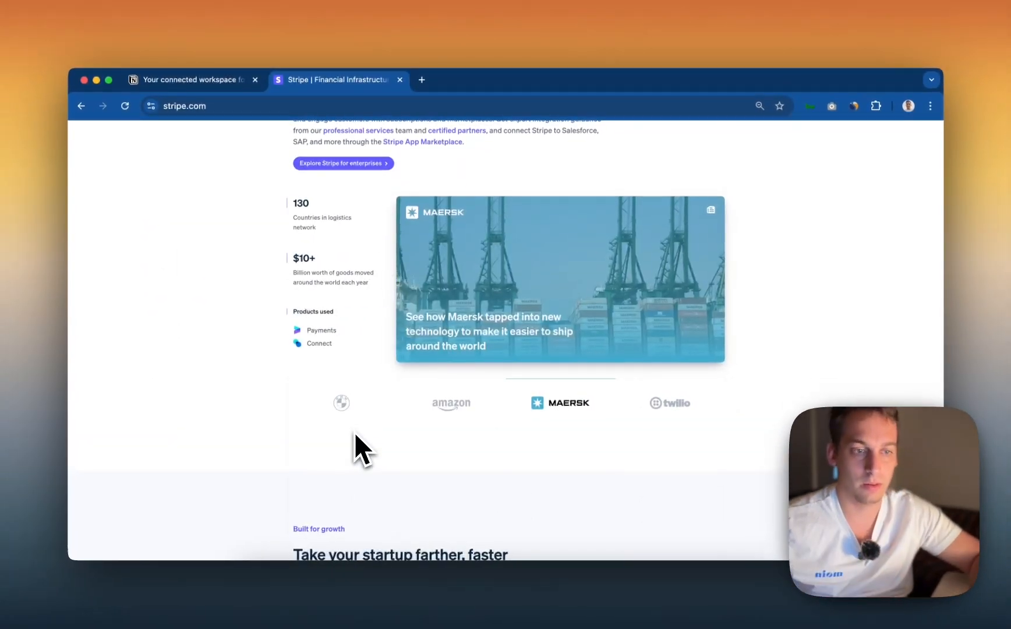
scroll(355, 432, "up", 2)
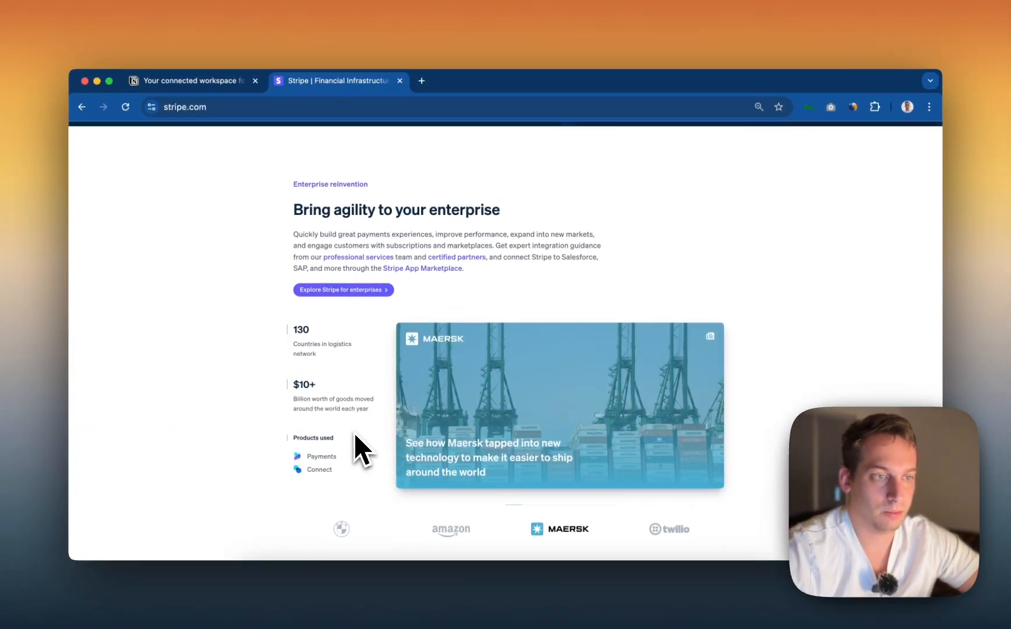
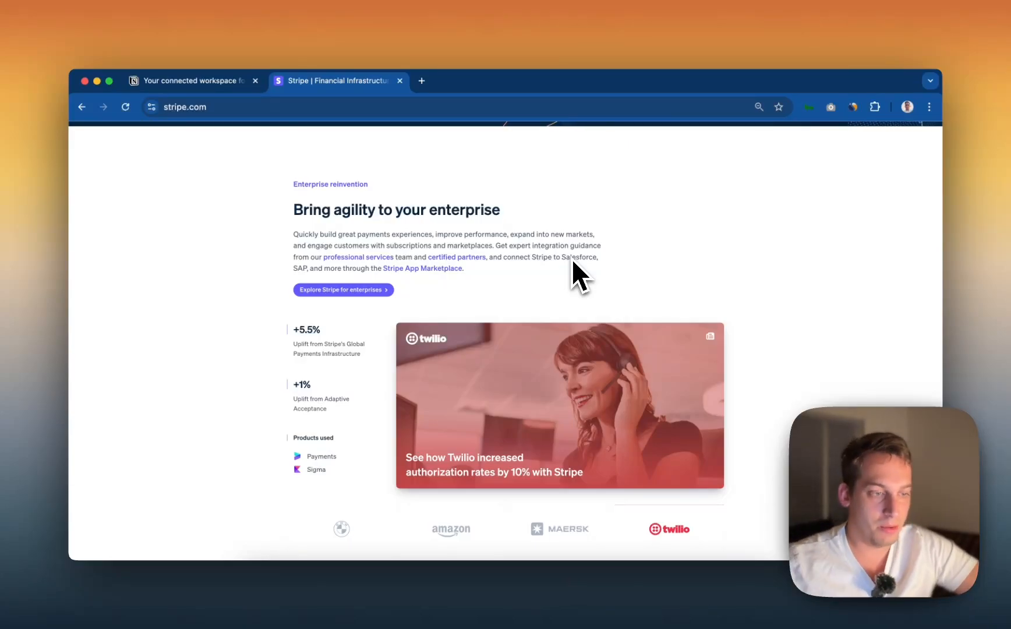
scroll(552, 376, "down", 1)
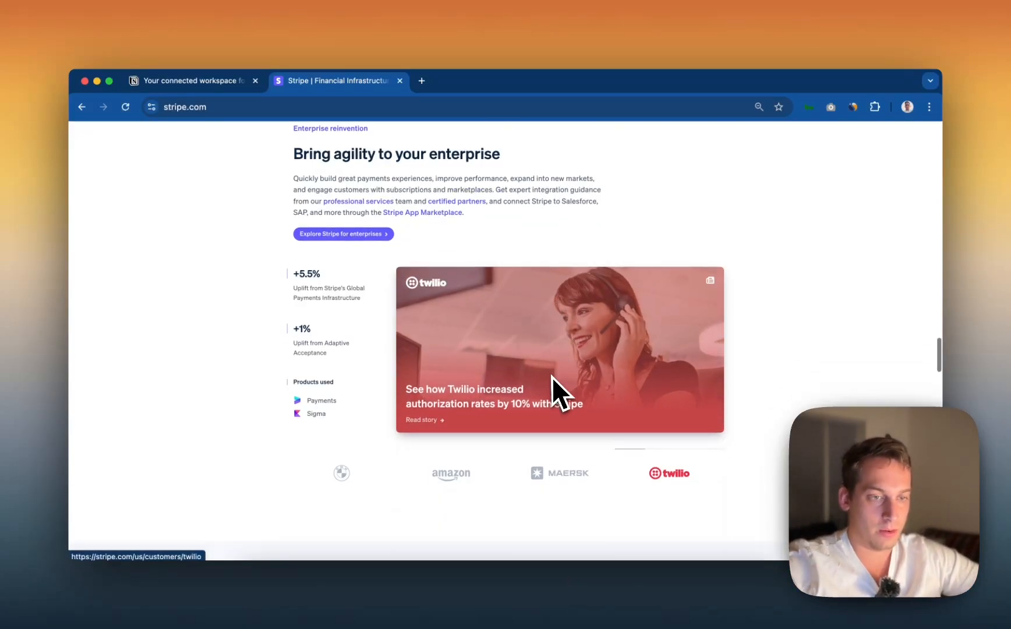
- Return to Framer and set the height of the Switch Component's Bottom stack to Fit
key("ctrl+Up")
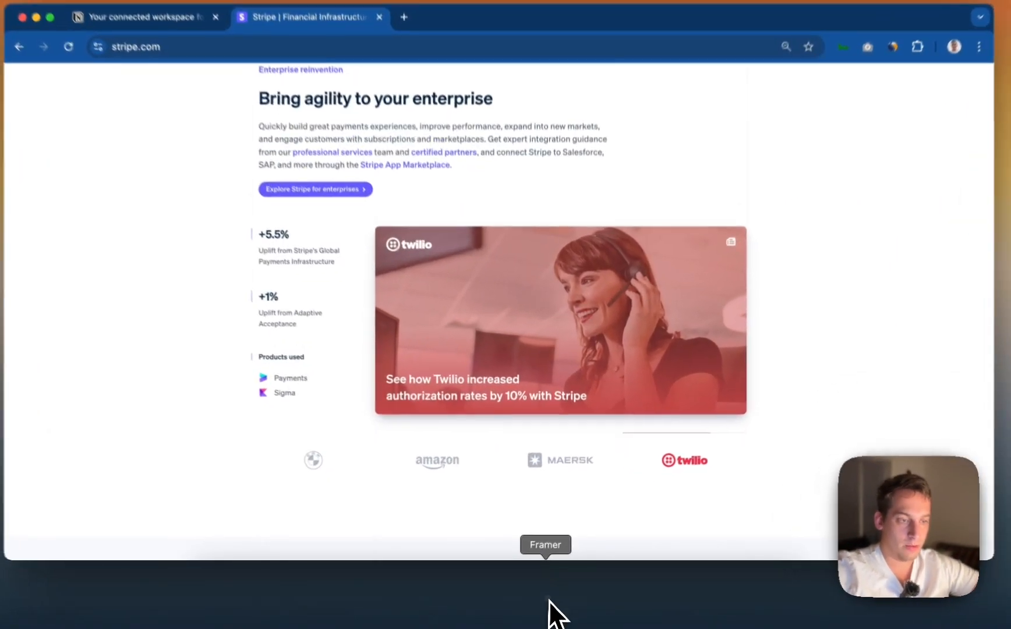
left_click(547, 594)
scroll(563, 251, "down", 5)
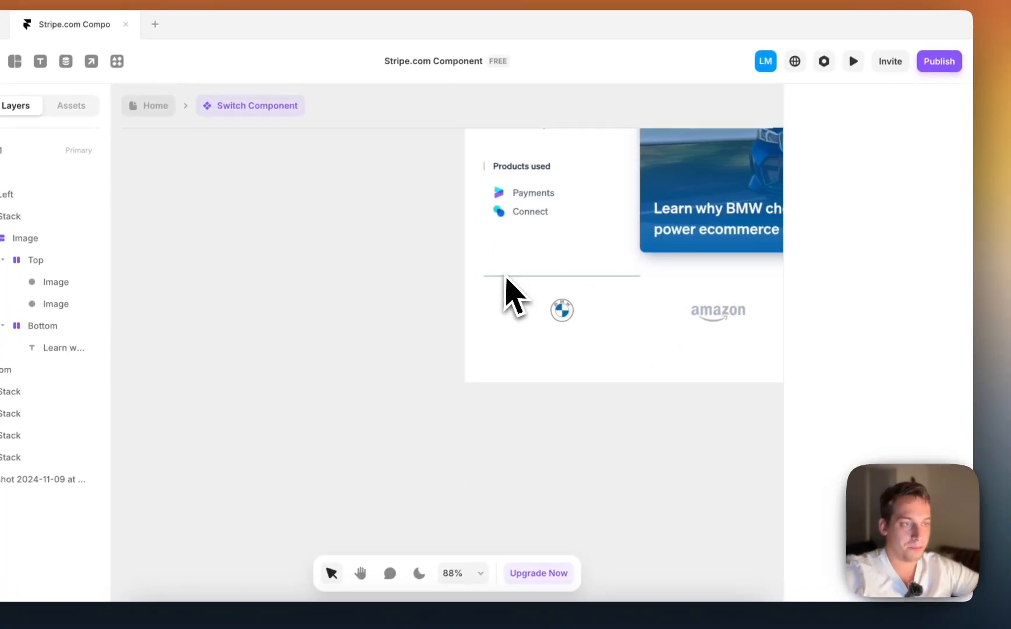
scroll(500, 282, "right", 3)
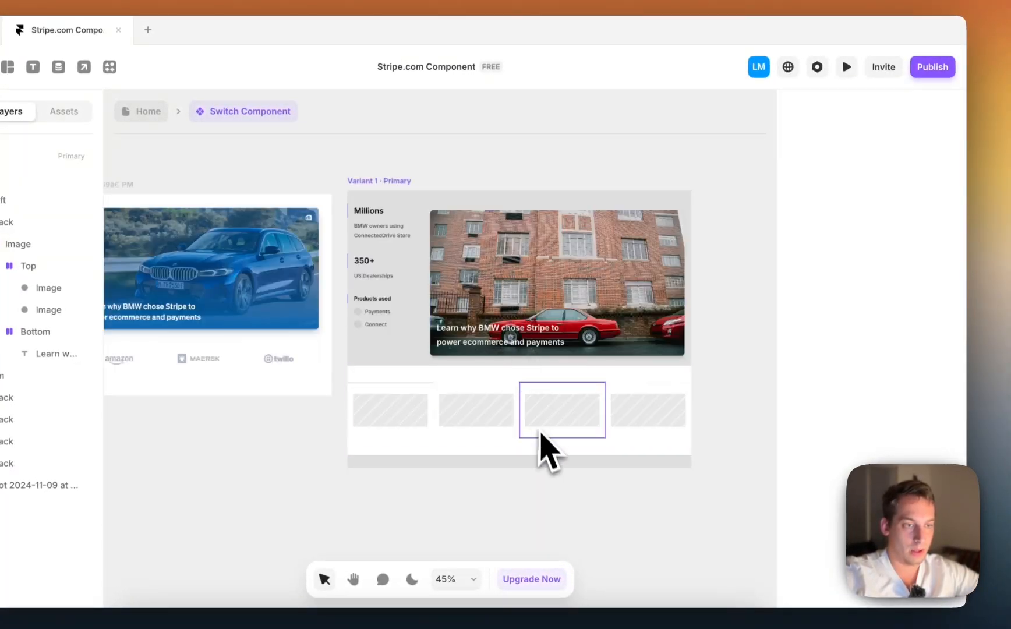
left_click(461, 394)
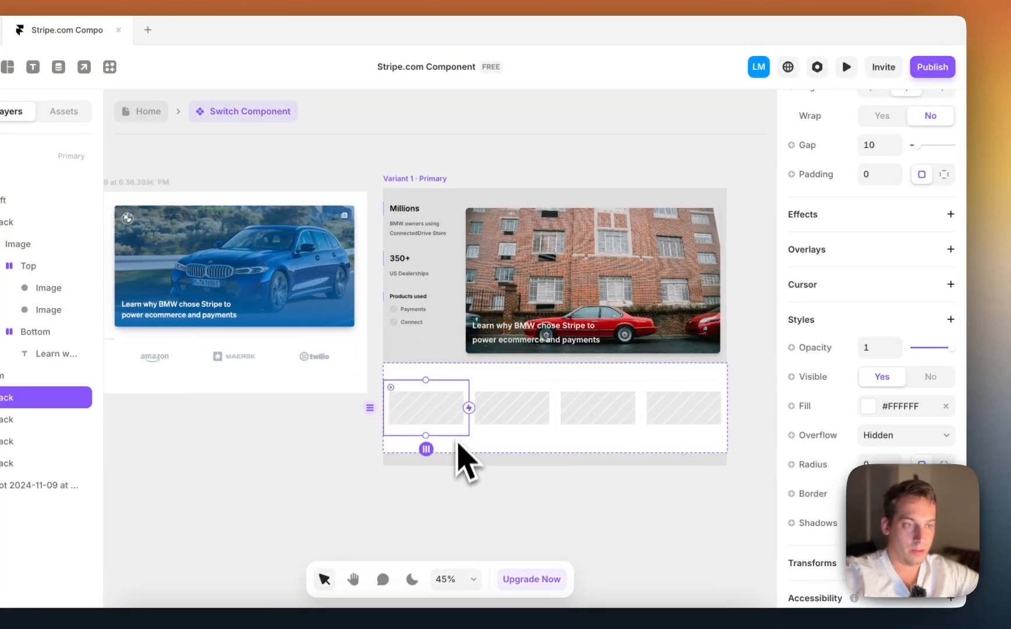
left_click(422, 198)
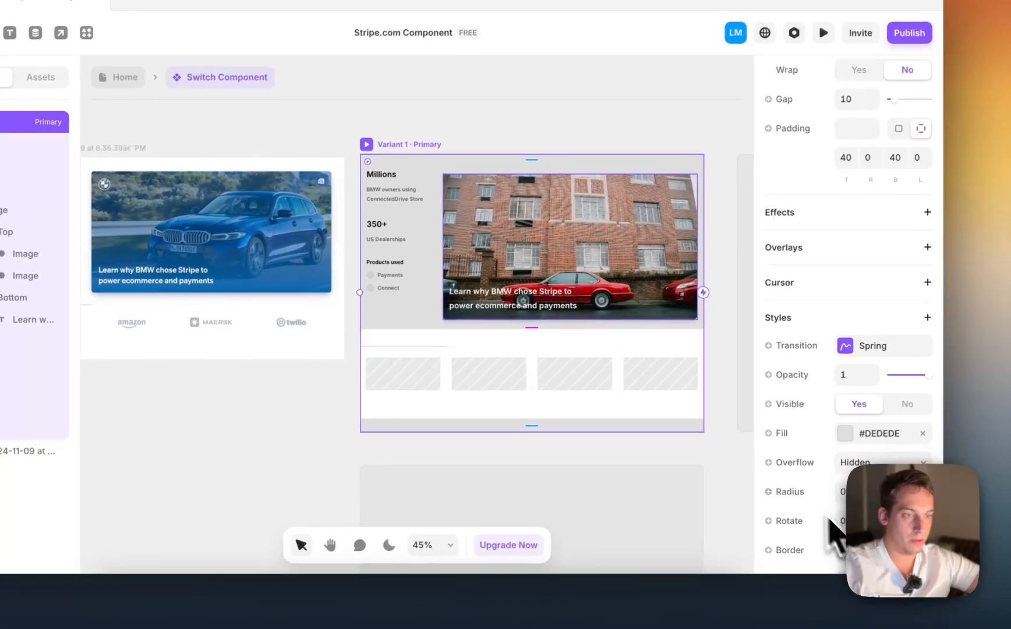
left_click(638, 414)
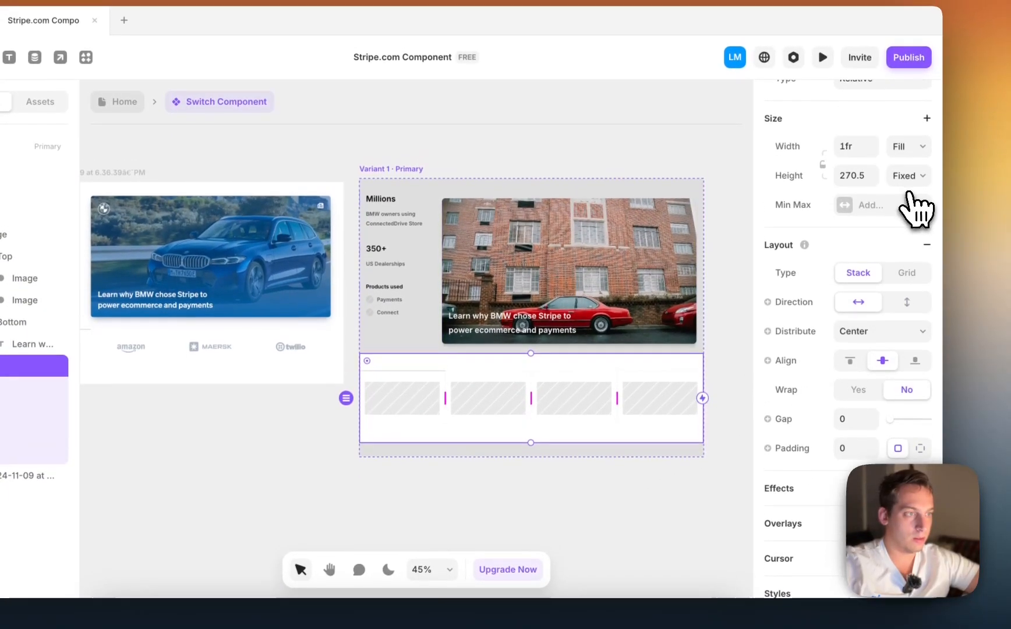
left_click(910, 178)
left_click(912, 236)
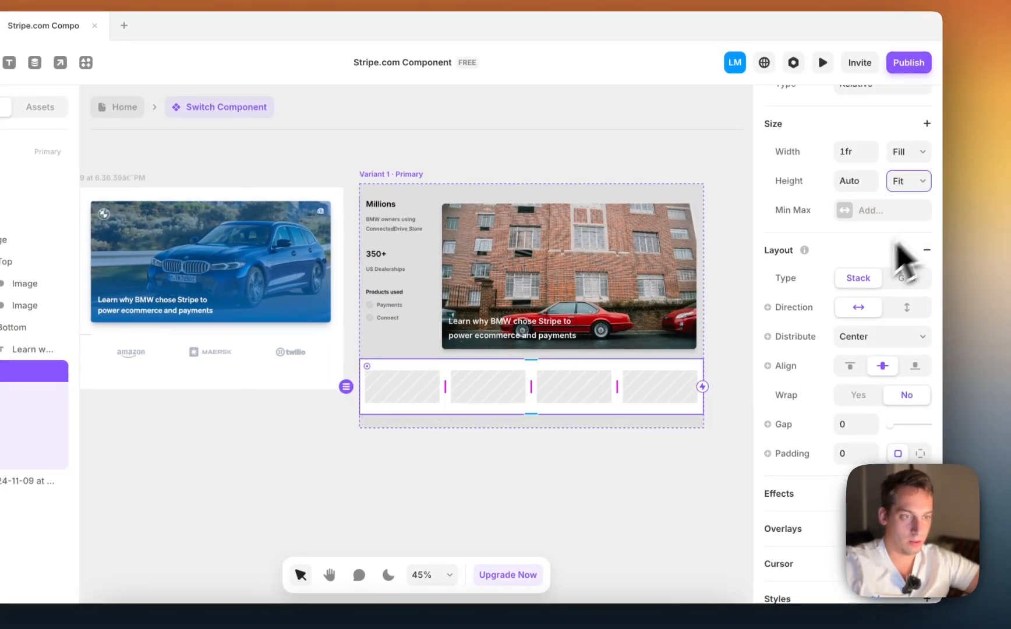
- Set the bottom padding of Variant 1 to 0 and remove its fill
scroll(474, 474, "left", 10)
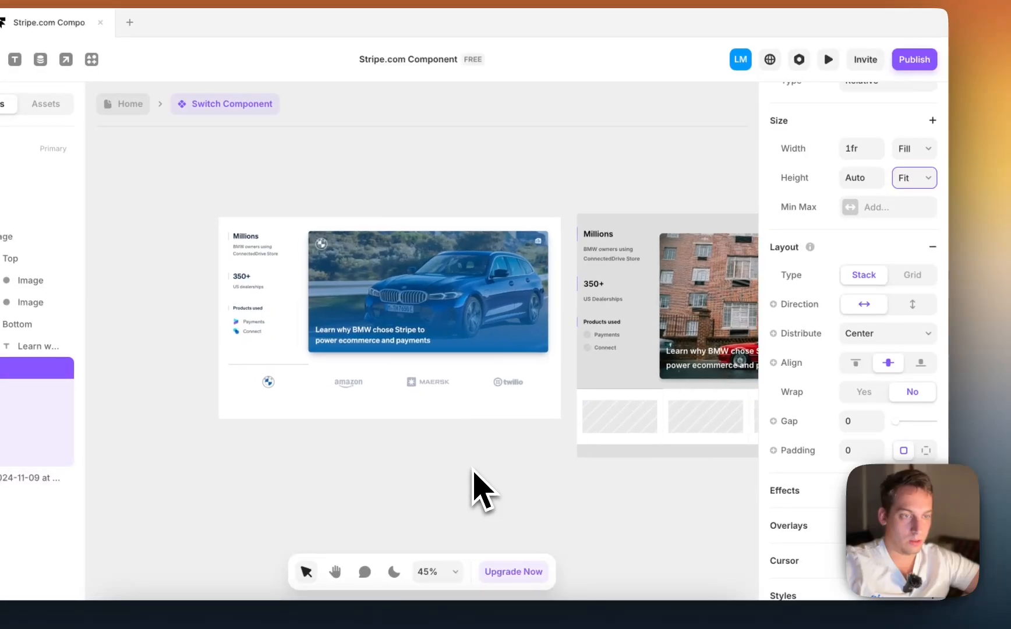
scroll(506, 475, "right", 5)
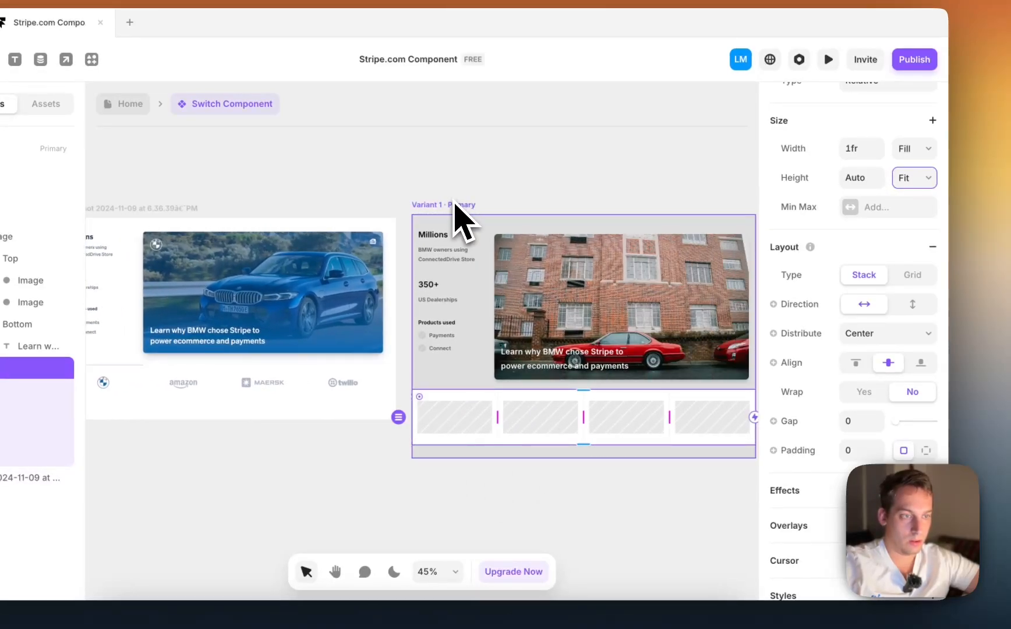
left_click(456, 205)
scroll(856, 291, "up", 3)
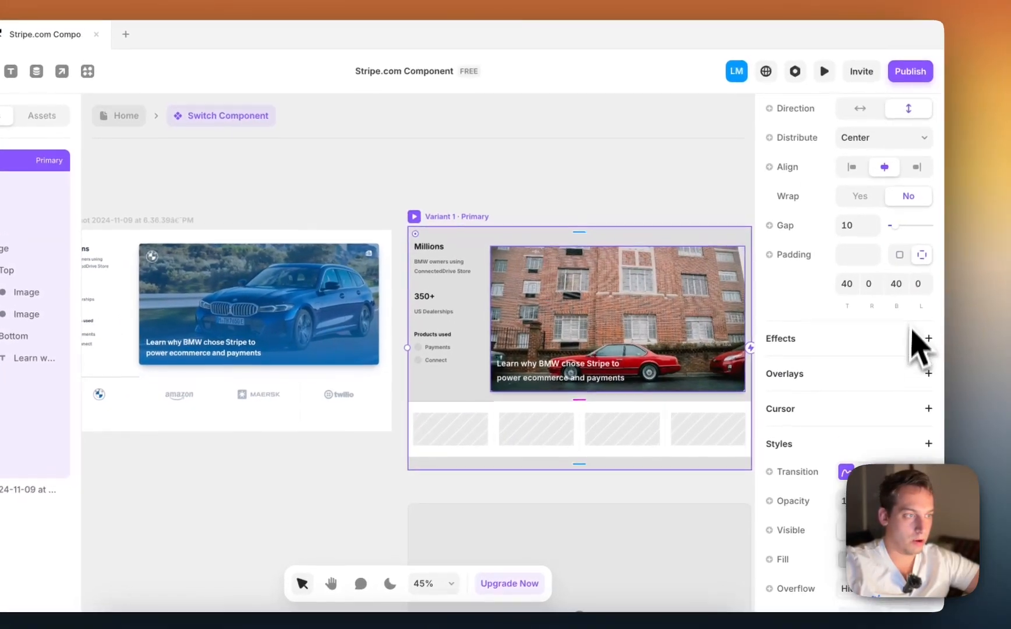
left_click(904, 273)
type("0")
key("Return")
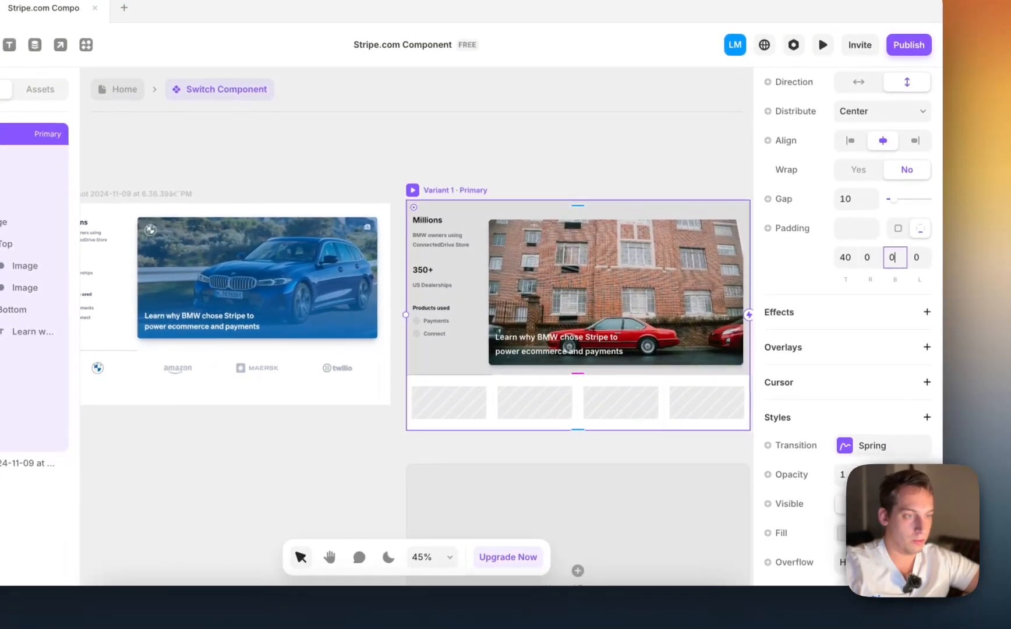
left_click(930, 584)
left_click(598, 208)
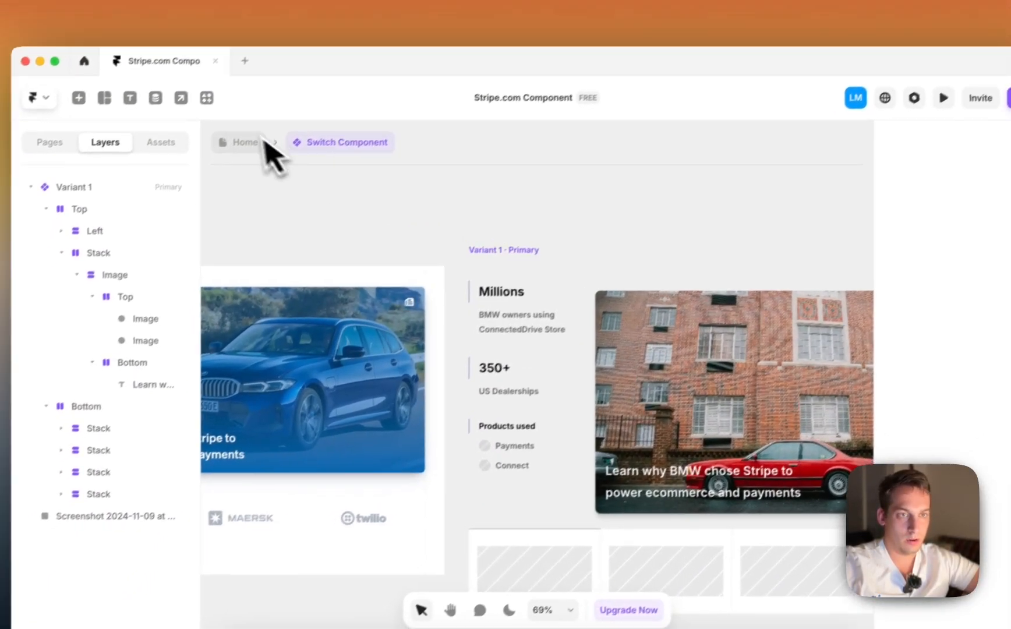
- Compare the Desktop frame with the reference screenshot on the Home page, and reopen the Switch Component
left_click(216, 157)
left_click(508, 443)
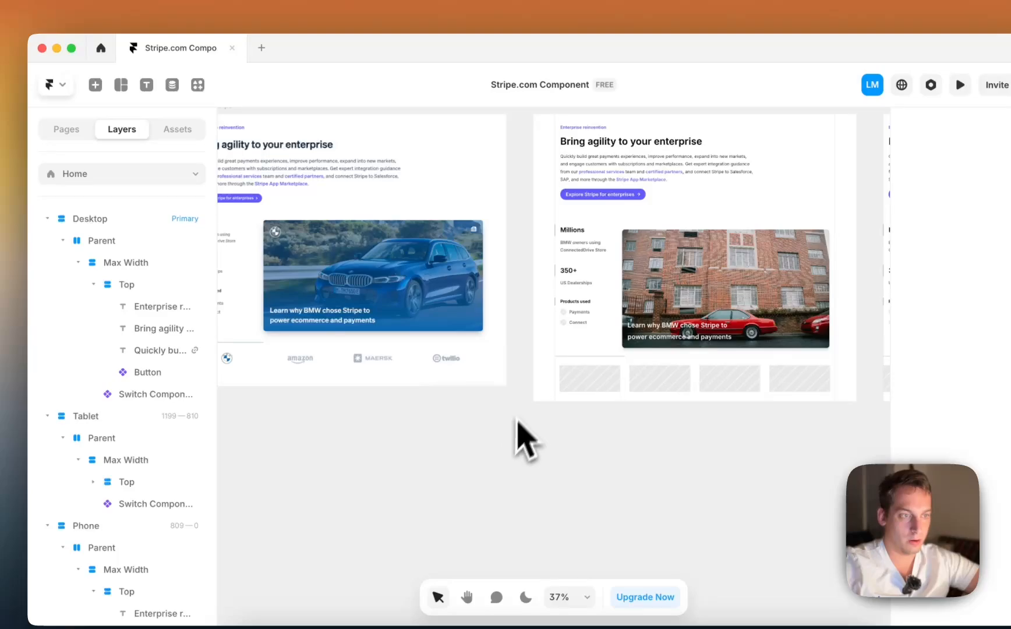
scroll(521, 404, "left", 9)
scroll(527, 390, "right", 9)
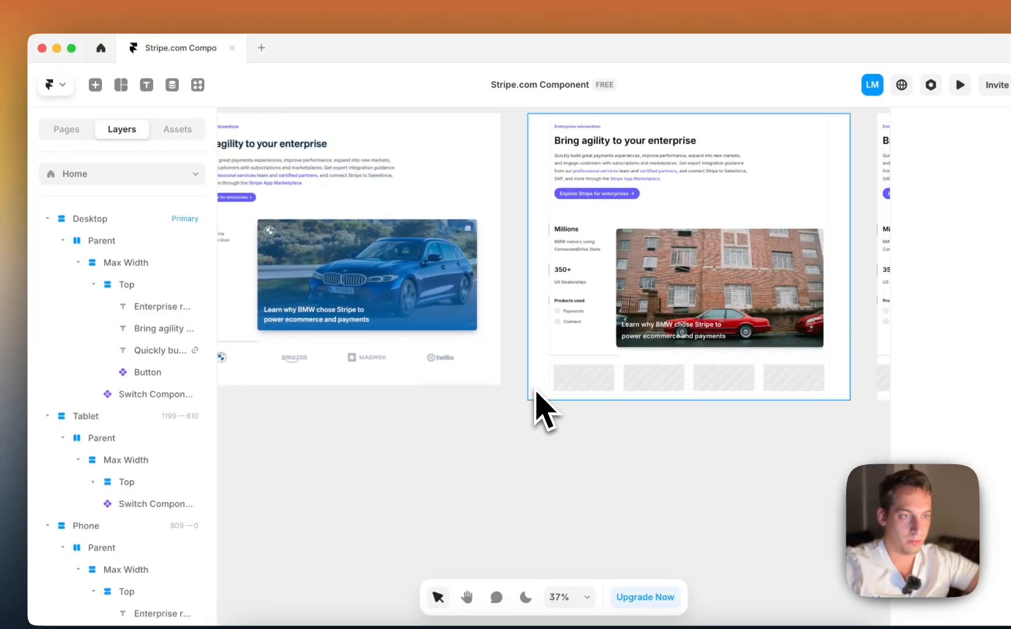
left_click(576, 376)
double_click(571, 396)
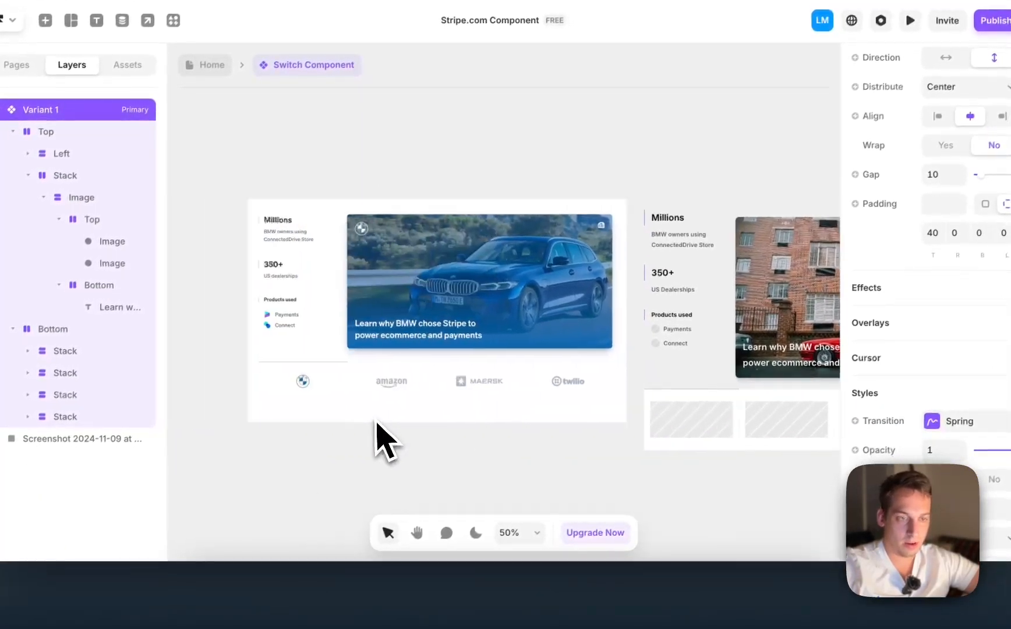
- Try to resize the placeholder stack inside the first logo stack to 128 × 56
scroll(420, 437, "left", 3)
scroll(500, 440, "right", 5)
left_click(613, 415)
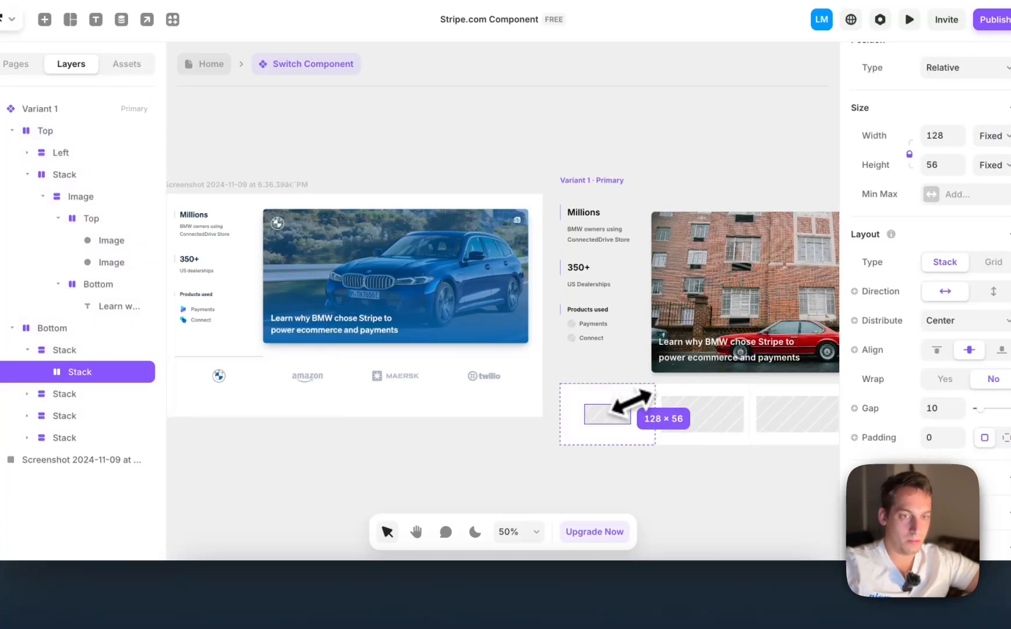
key("super+z")
- Examine the BMW logo and the rest of the logo row in the reference screenshot beside Variant 1
left_click(502, 465)
scroll(505, 457, "left", 5)
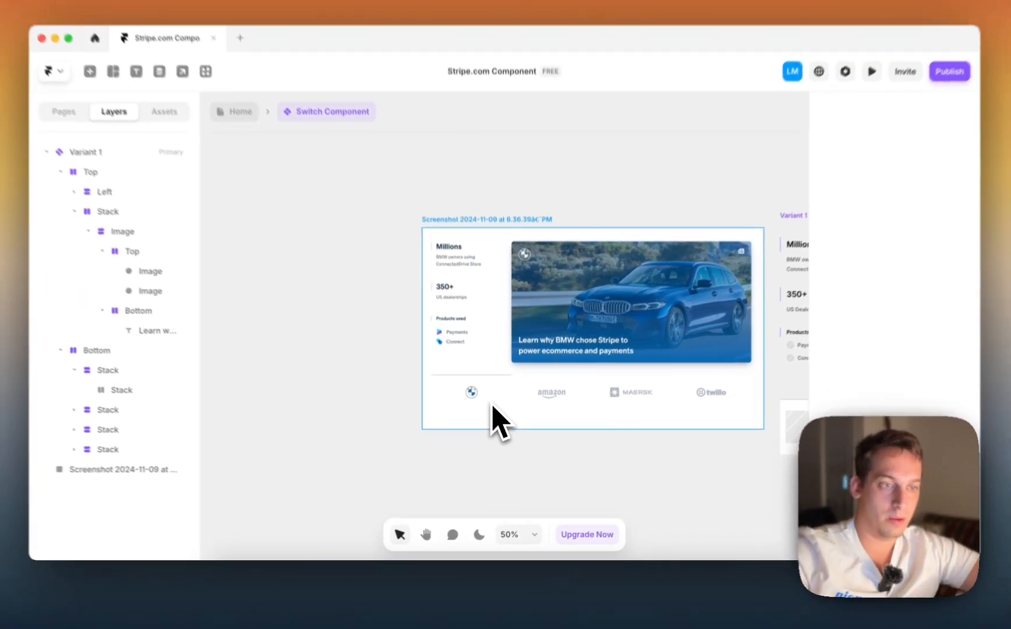
scroll(476, 408, "up", 5)
scroll(505, 405, "down", 5)
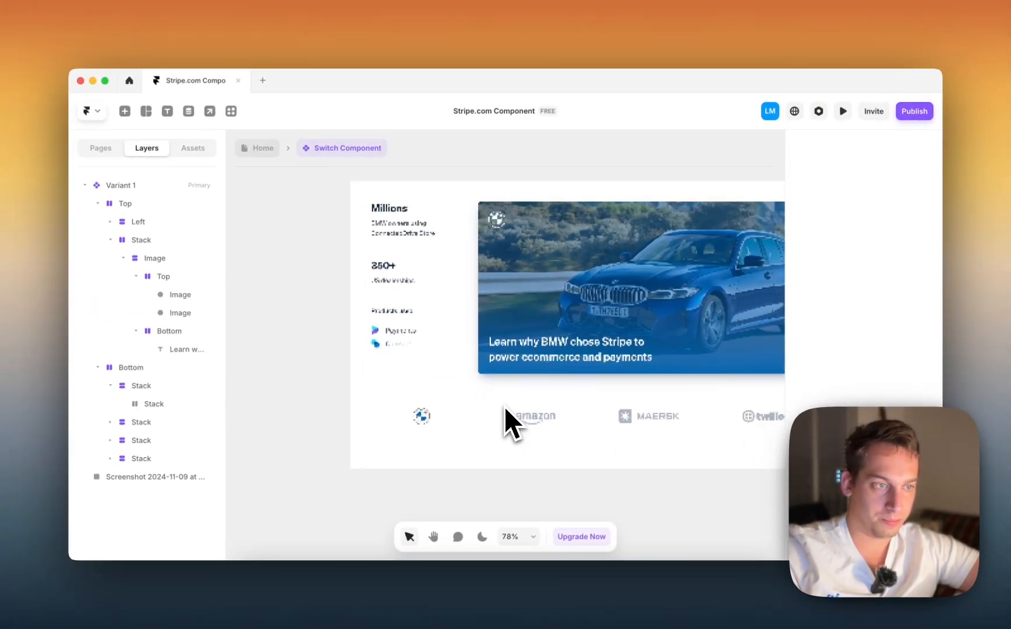
- Draw a frame about 770 × 438 over the car image card in Variant 1
scroll(505, 407, "right", 5)
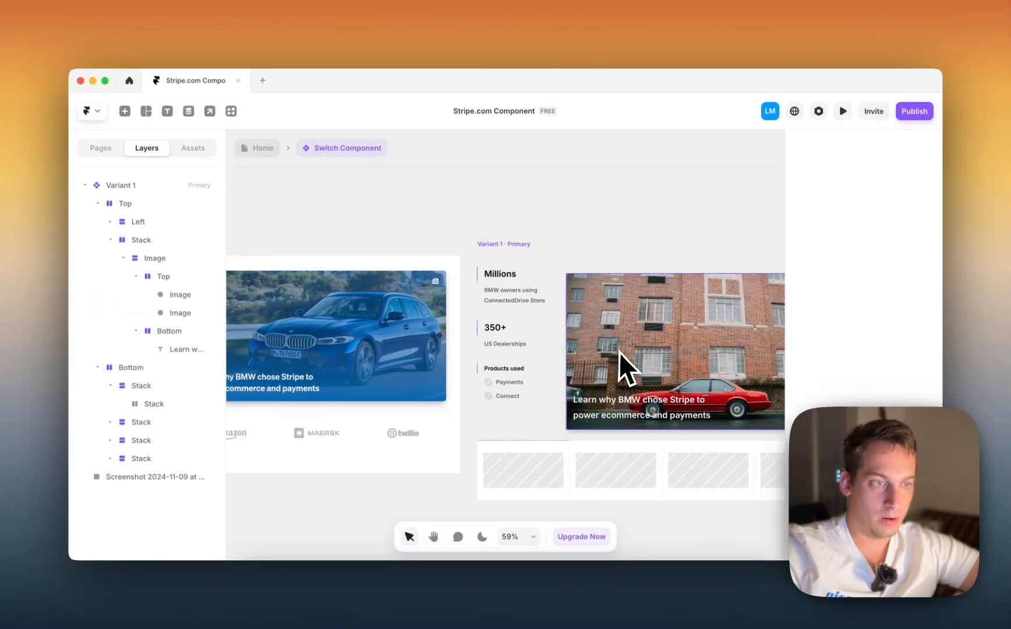
scroll(619, 351, "down", 3)
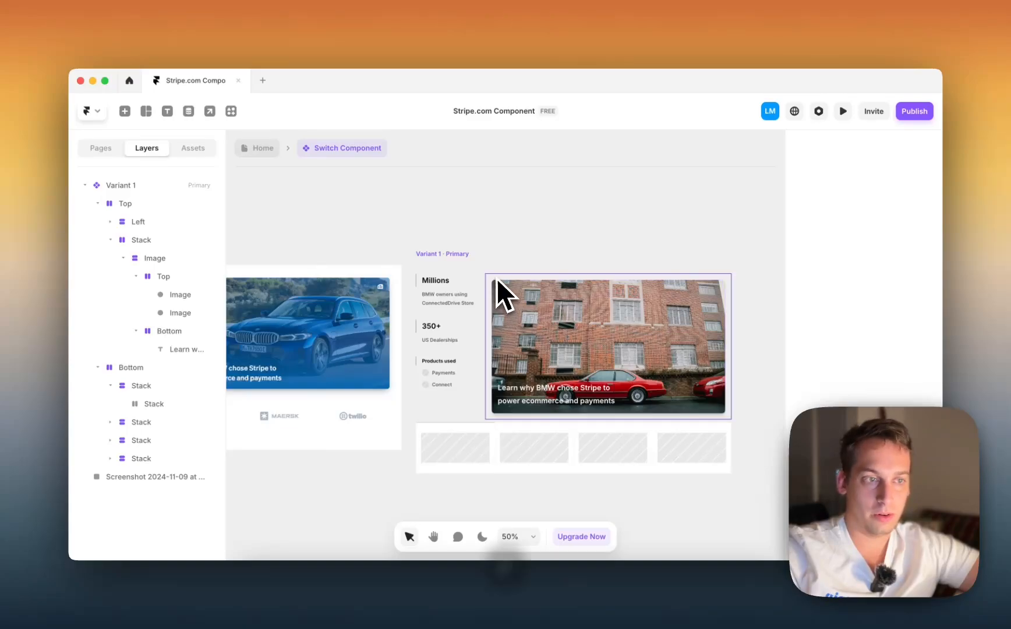
key("f")
mouse_move(494, 282)
left_mouse_down()
mouse_move(683, 389)
mouse_move(684, 410)
mouse_move(720, 422)
left_mouse_up()
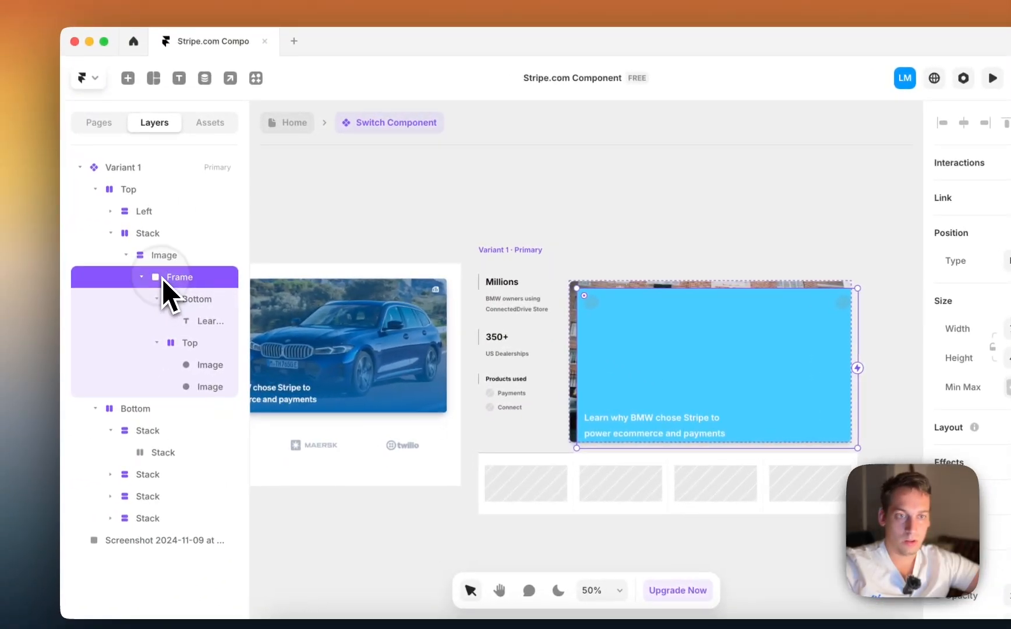
- Move the nested Top and Bottom stacks out of the new frame, directly into the Image stack above the frame
left_click(141, 277)
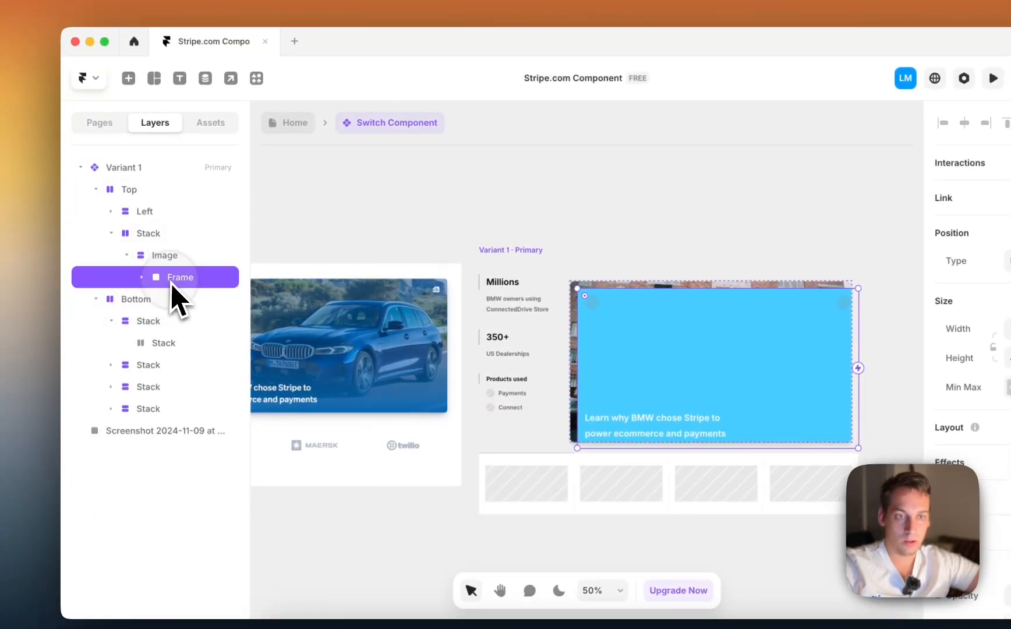
left_click(141, 277)
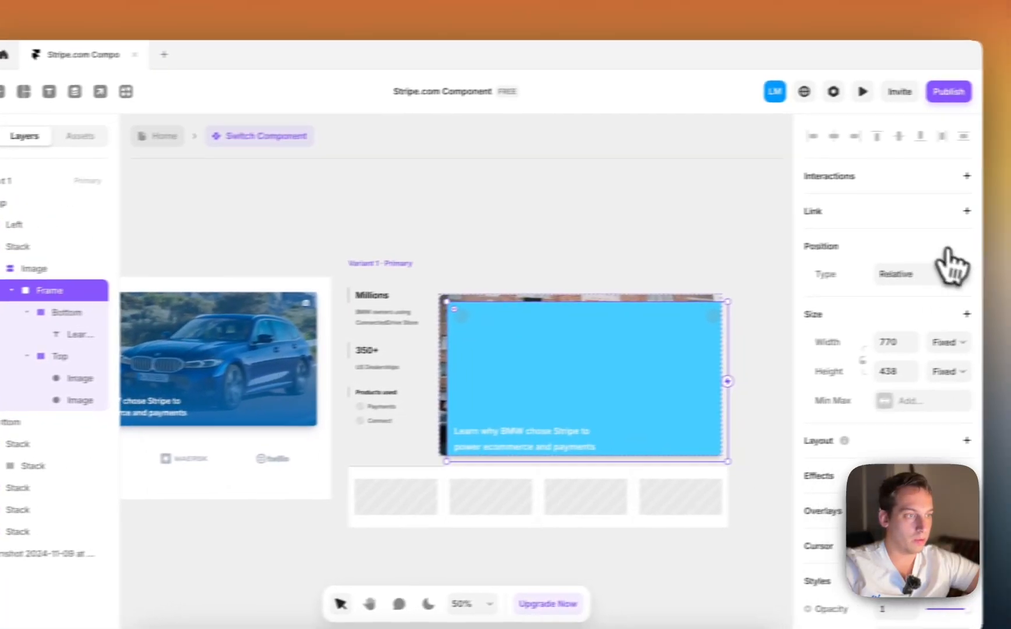
left_click(943, 269)
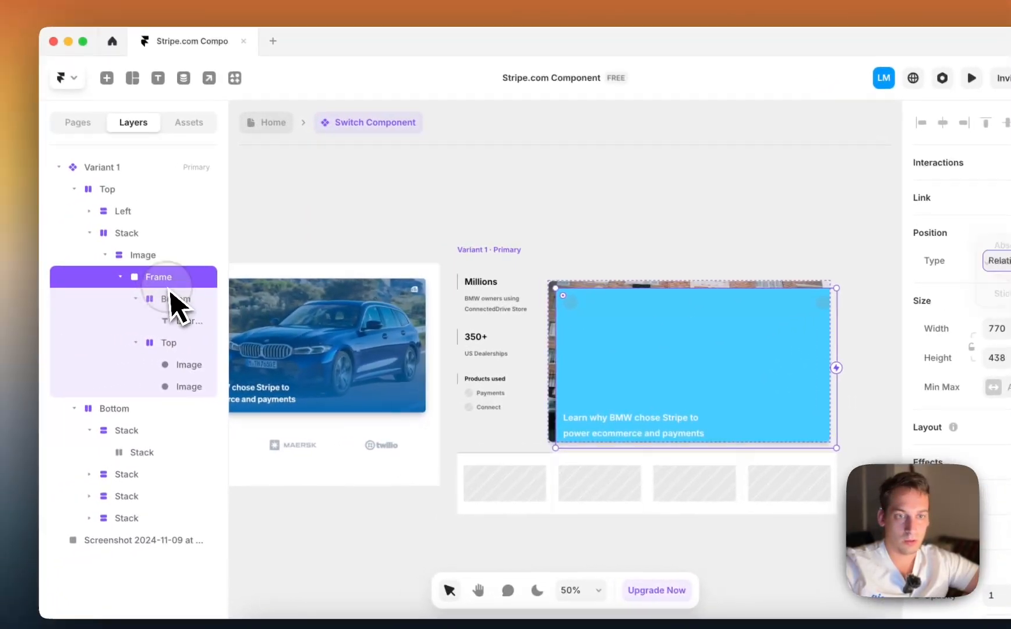
left_click(86, 306)
left_click(59, 302)
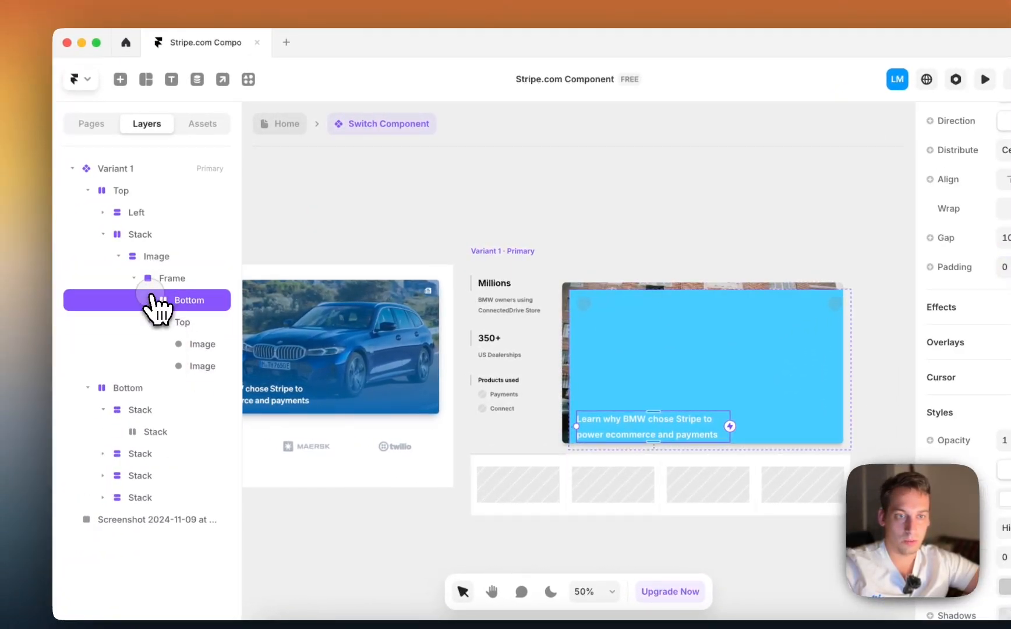
left_click(150, 322)
left_click(169, 323)
left_click(182, 302)
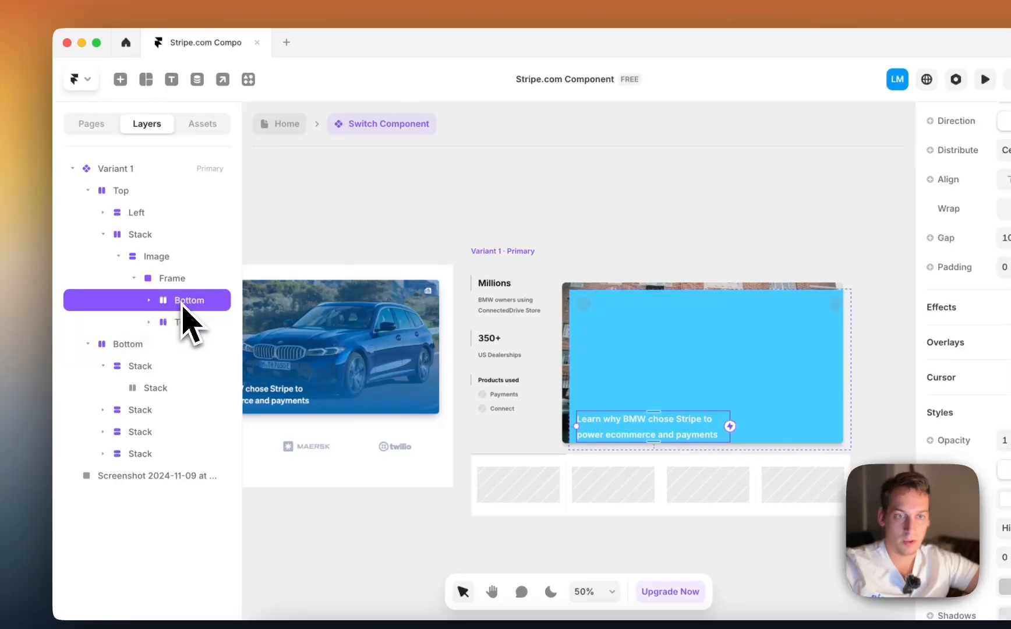
left_click(185, 324, "shift")
left_click_drag(185, 324, 181, 278)
left_click(181, 322)
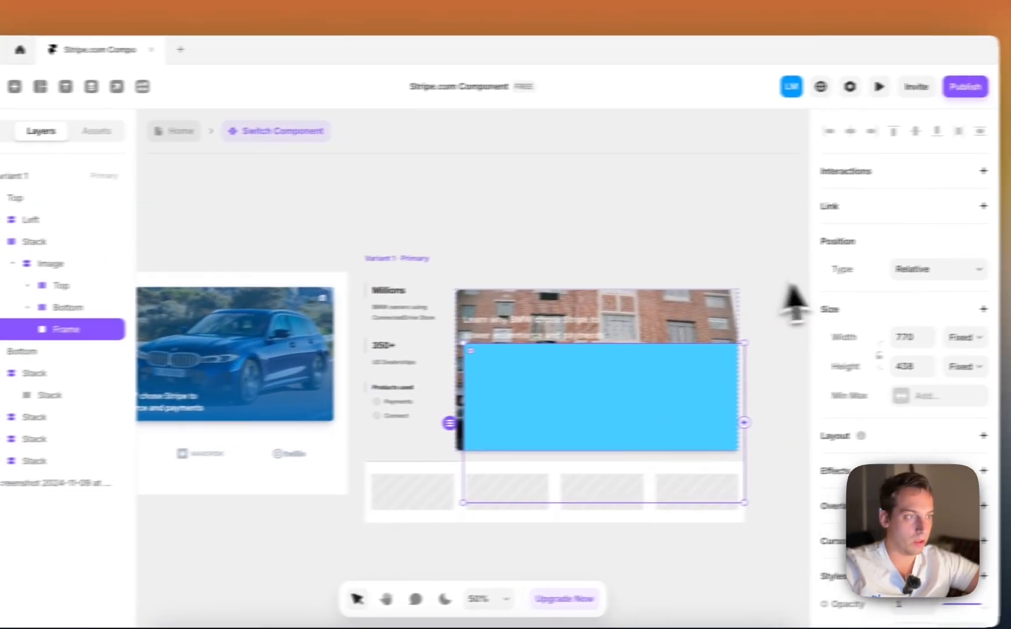
- Set the blue frame's position type to Absolute and align it over the car image
left_click(924, 269)
left_click(917, 252)
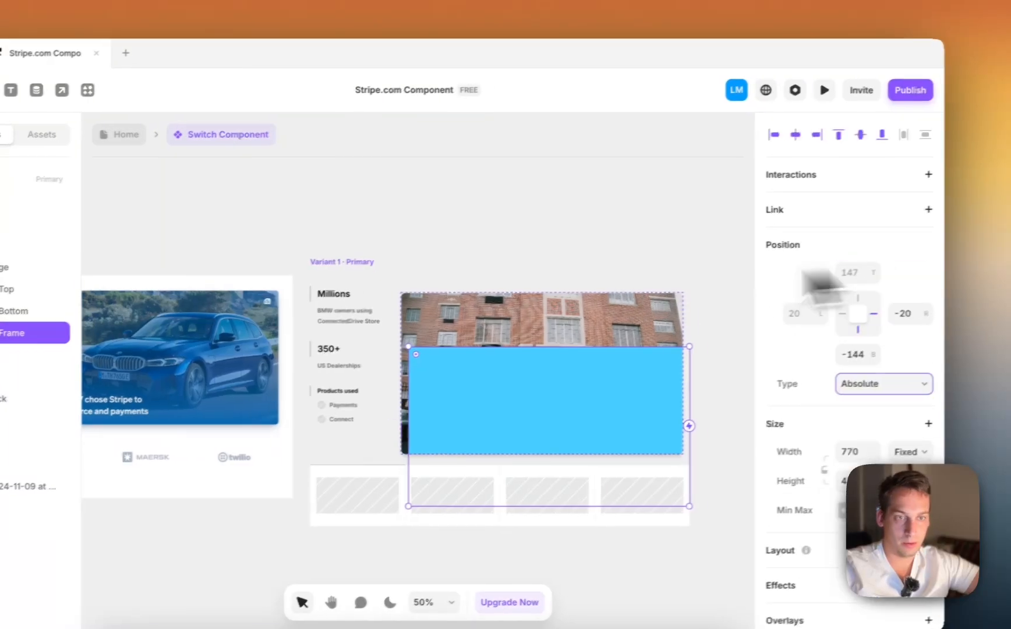
left_click_drag(481, 380, 477, 346)
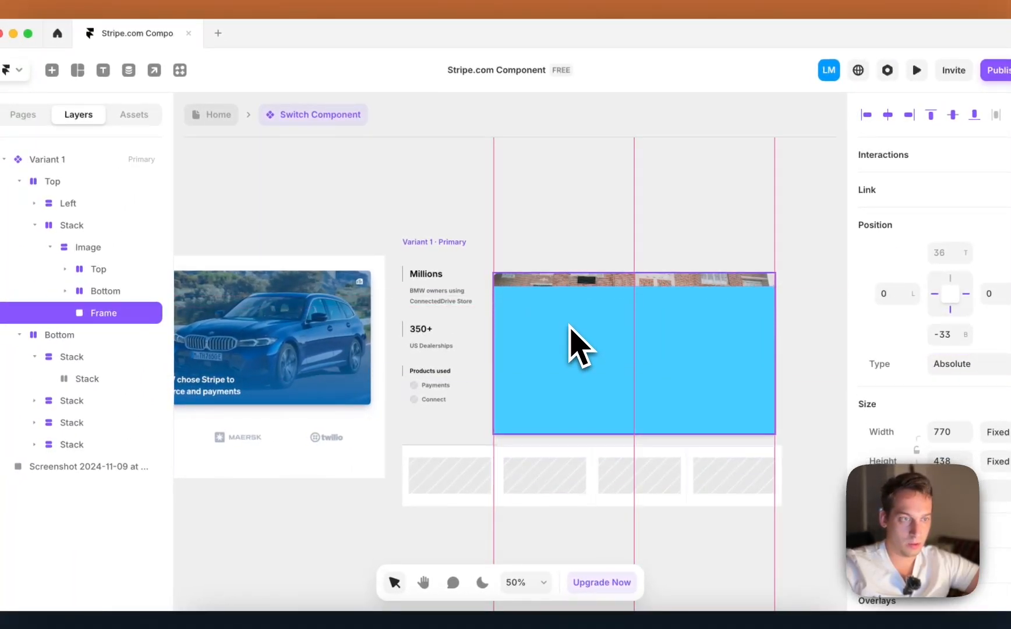
left_click_drag(569, 326, 570, 318)
- Set the blue frame's width and height to relative sizing so that it covers the Image stack
left_click(994, 431)
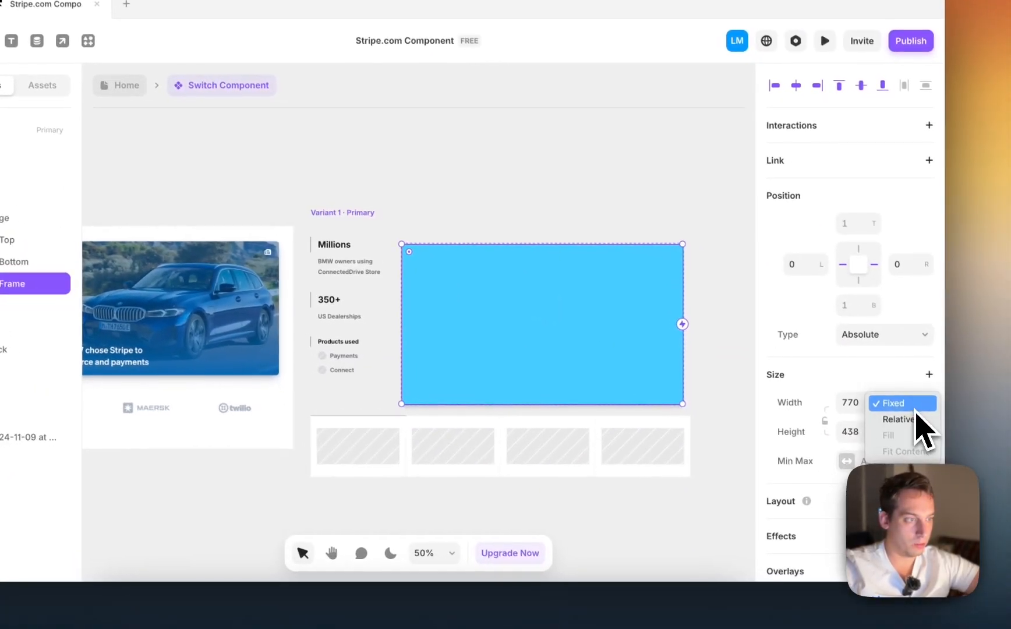
left_click(899, 419)
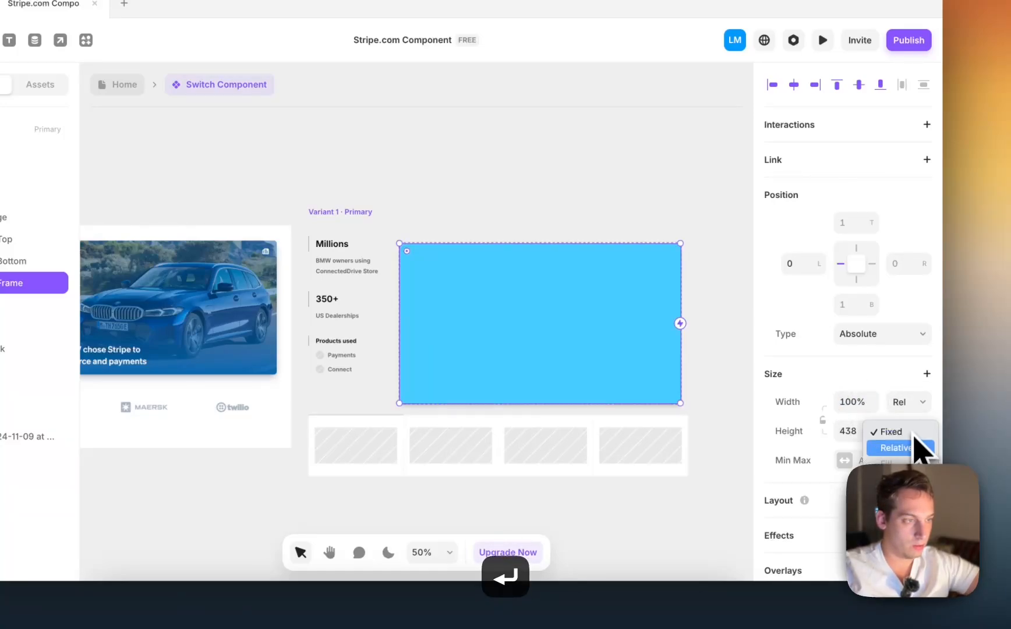
left_click(906, 449)
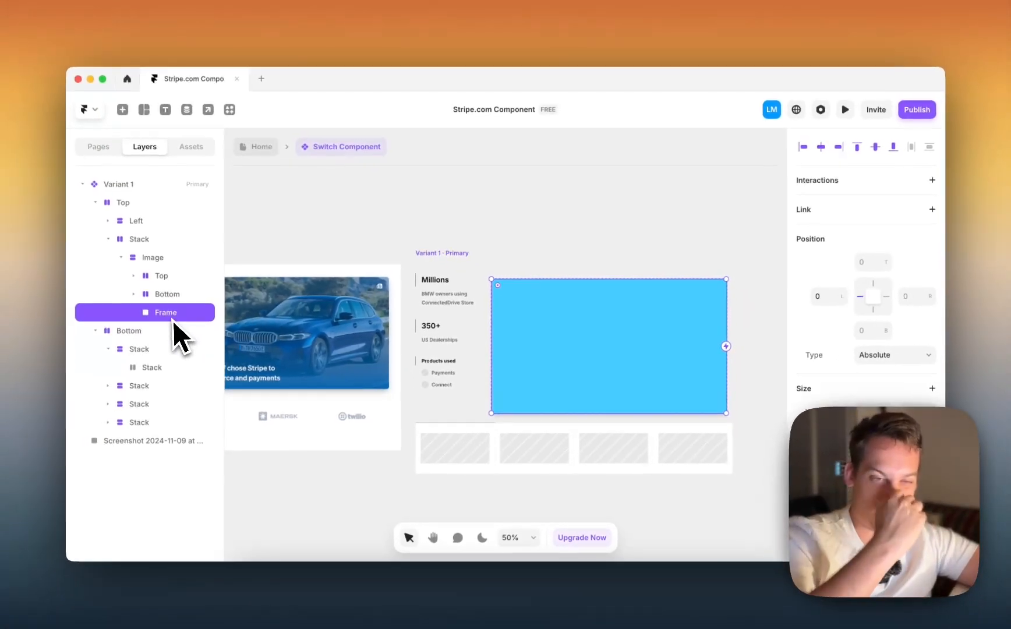
- Try a Z index of -1 on the blue frame to send it behind the card's text
scroll(815, 390, "down", 10)
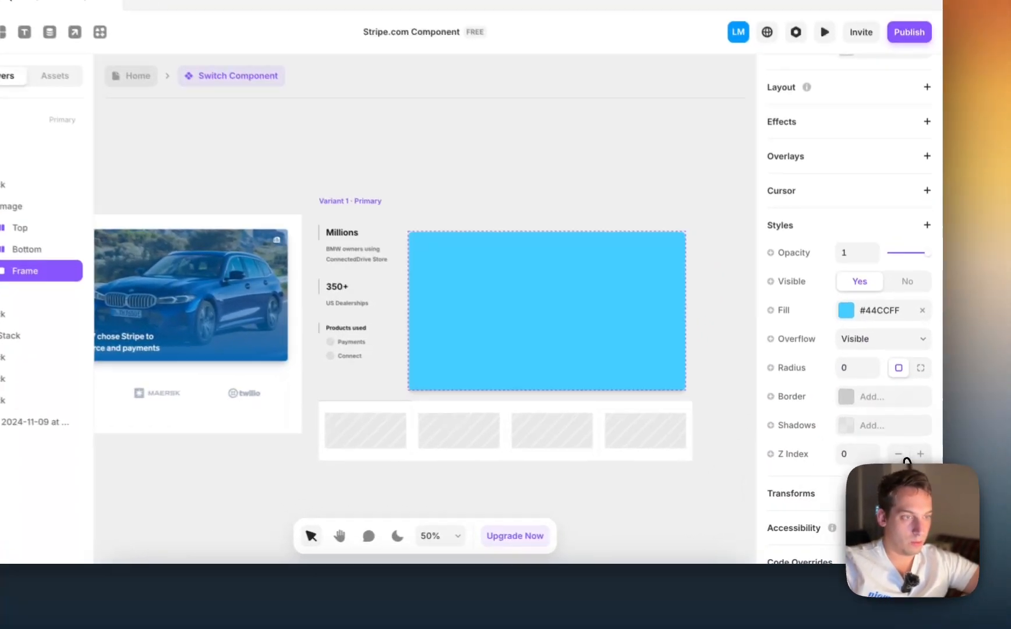
left_click(906, 467)
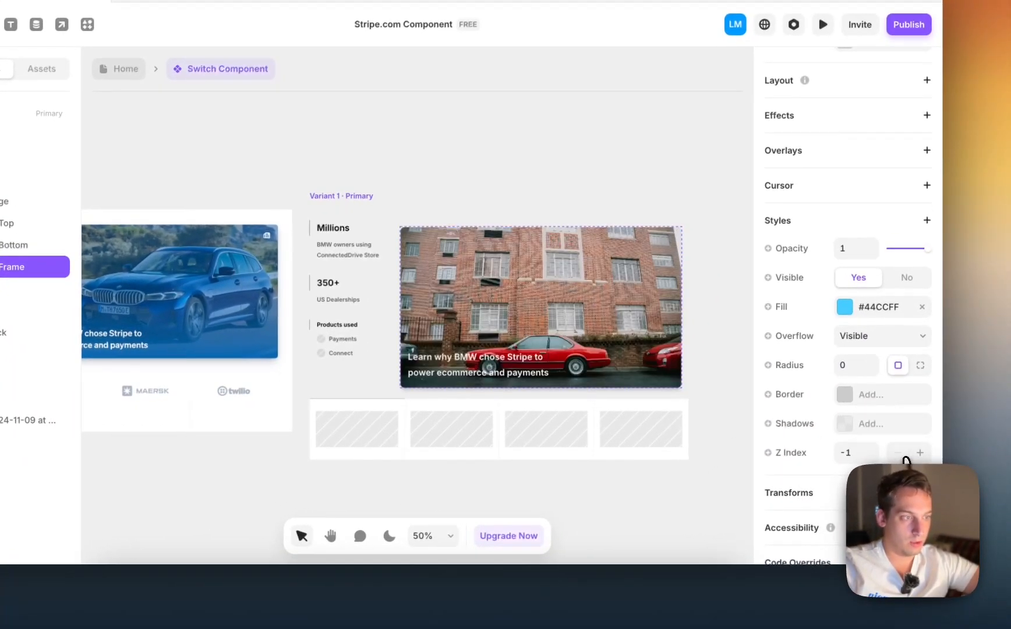
left_click(919, 453)
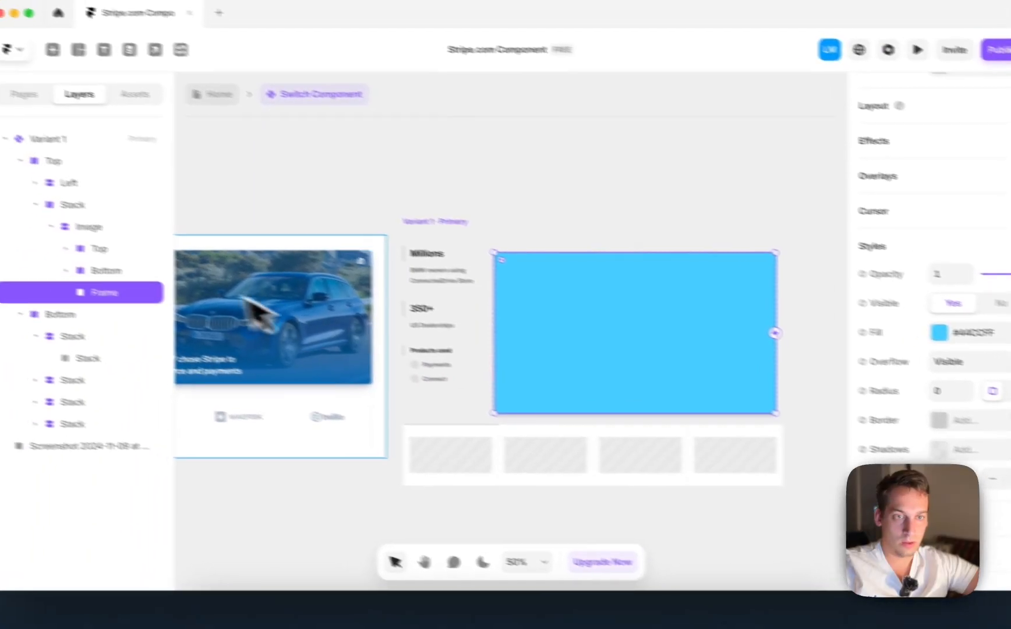
- Add a Z index of 1 to the Bottom stack inside Image so its text sits above the blue frame
left_click(13, 244)
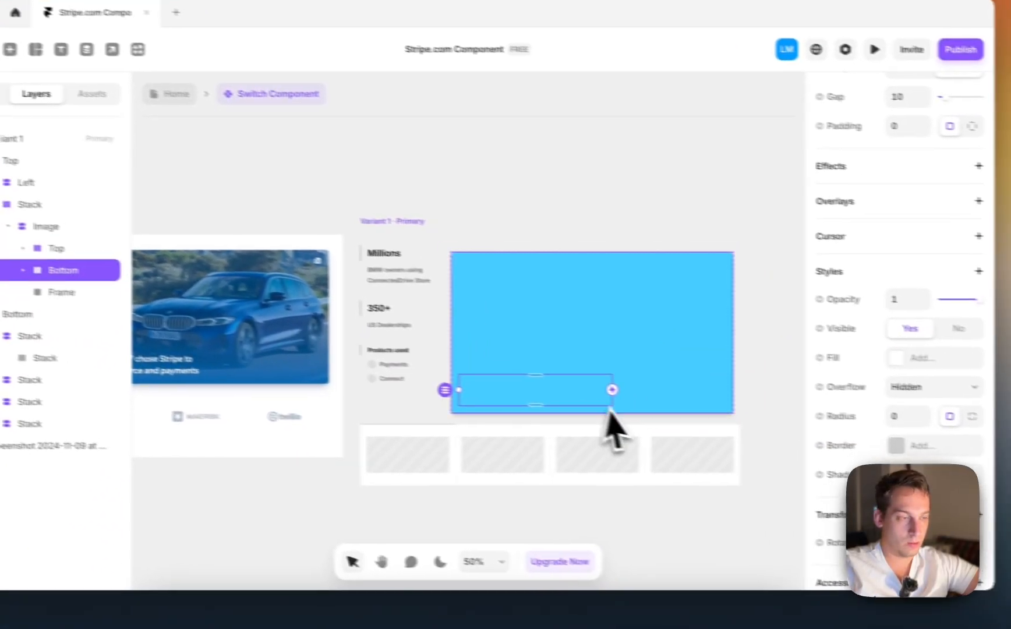
scroll(980, 505, "down", 3)
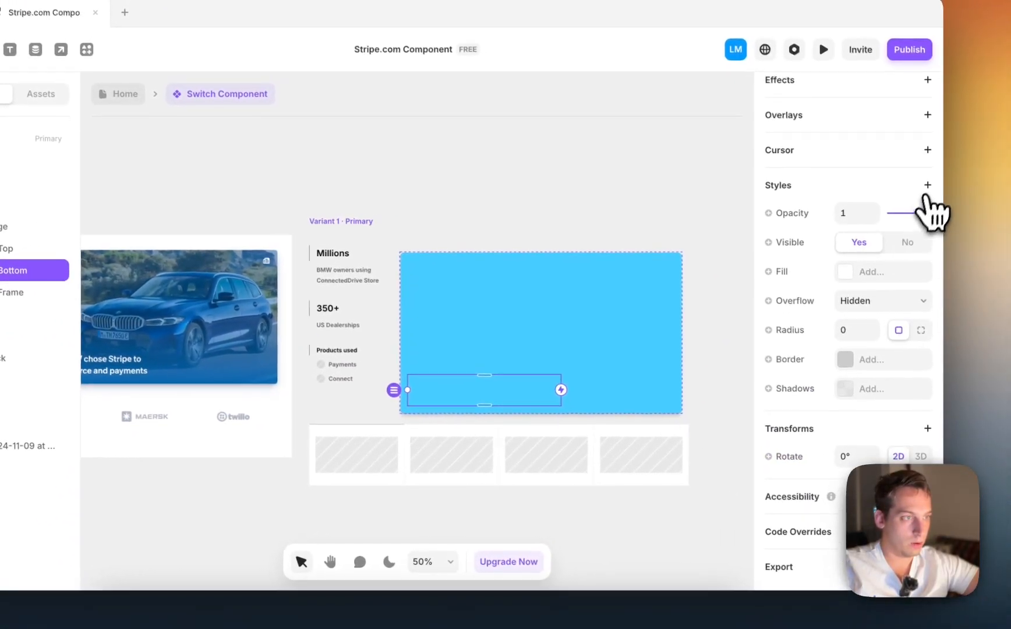
left_click(932, 177)
left_click(863, 475)
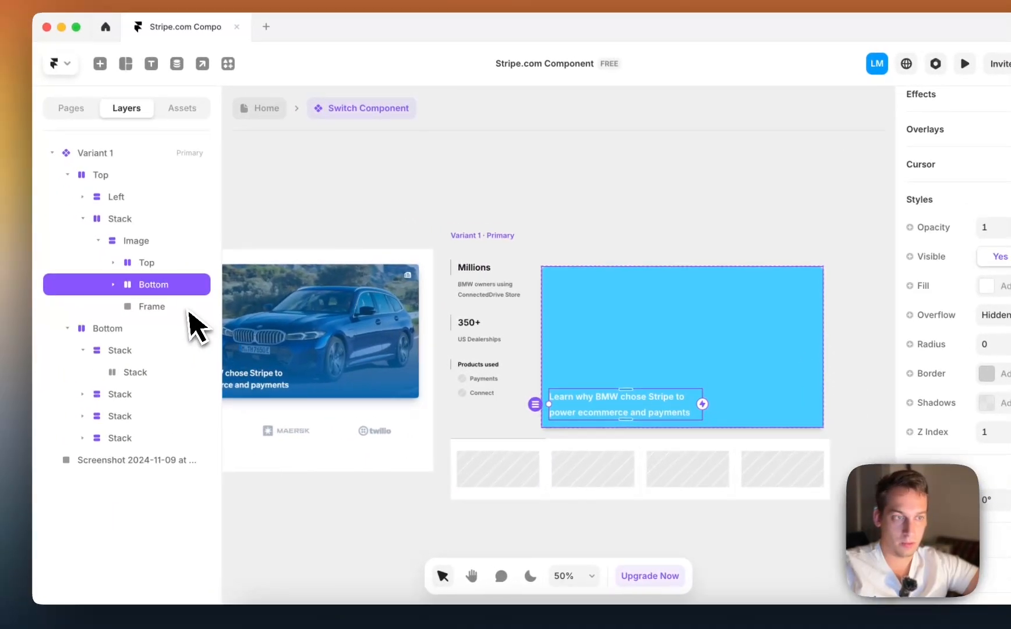
- Give the blue frame a linear gradient fill with Stripe Purple on both stops
left_click(46, 294)
left_click(979, 350)
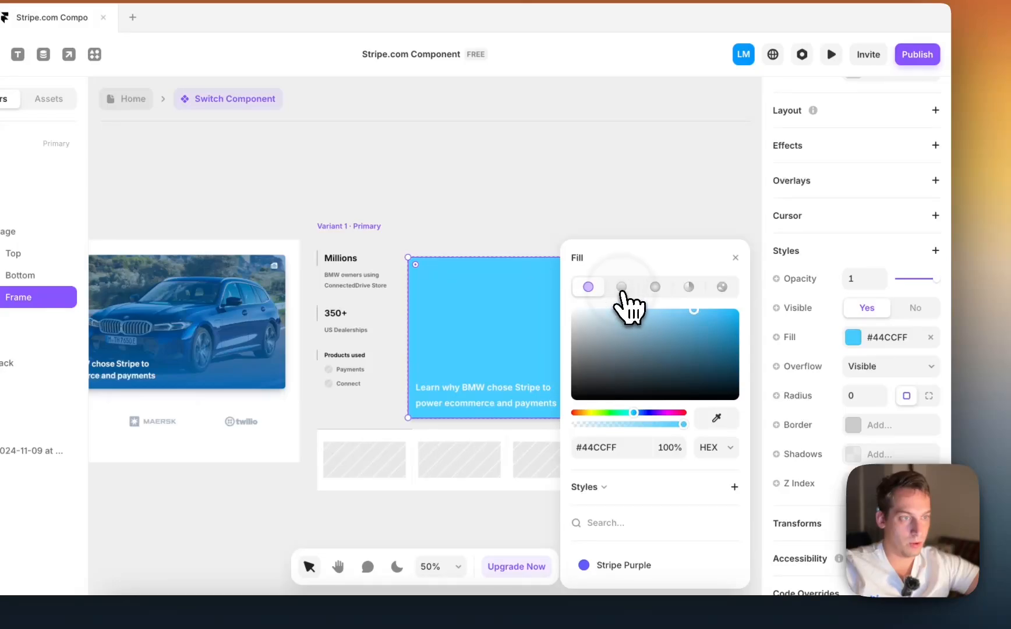
left_click(622, 287)
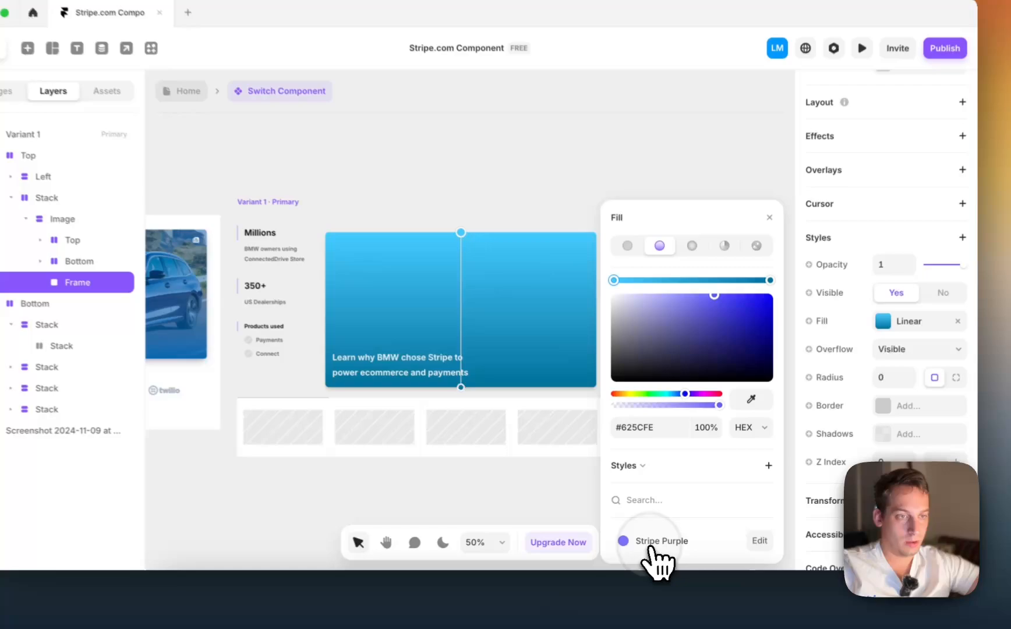
left_click(663, 535)
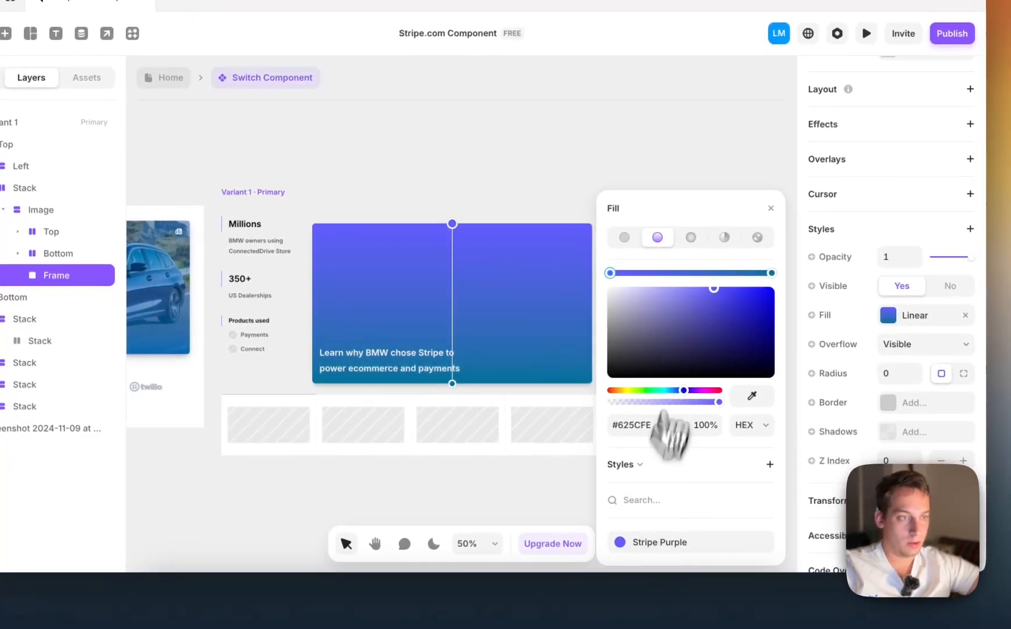
left_click(763, 310)
left_click(651, 550)
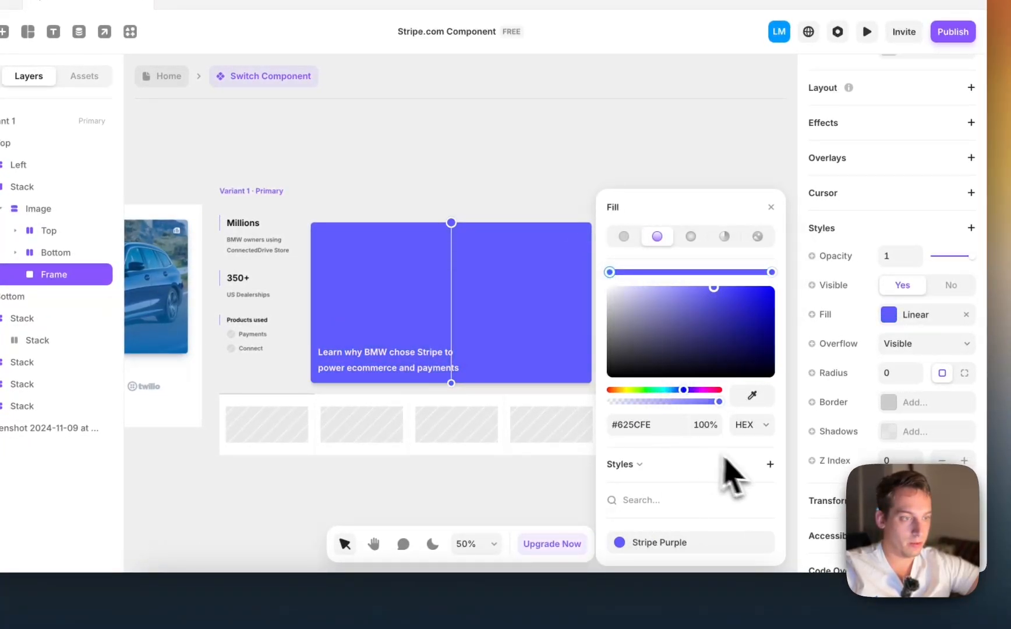
- Set the upper gradient stop's opacity to 0% and slide it down to roughly the middle of the image
left_click(708, 425)
type("0")
key("Return")
left_click_drag(456, 381, 394, 369)
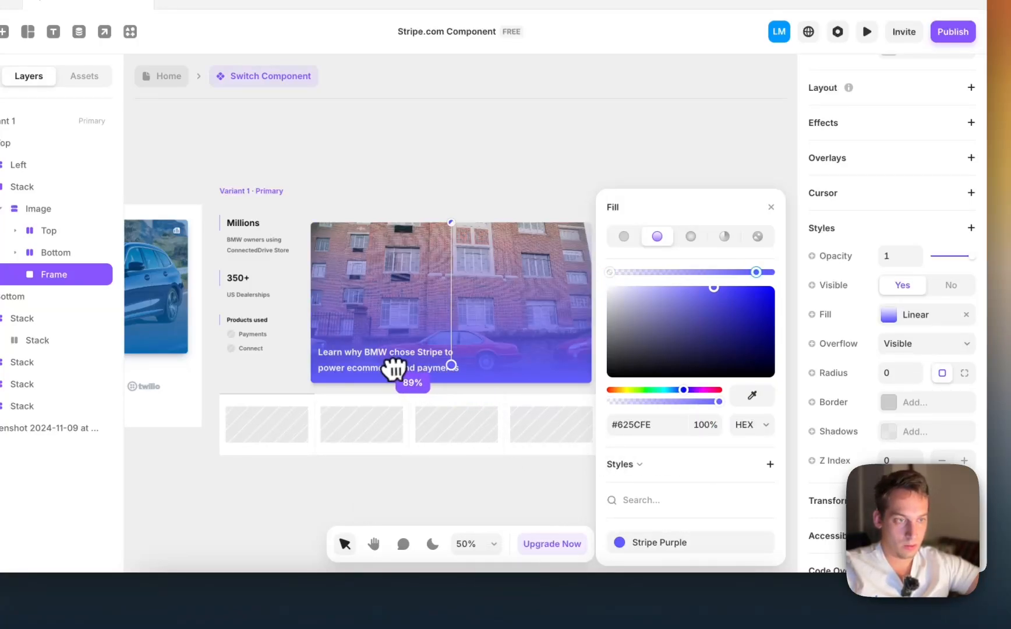
left_click_drag(460, 228, 456, 300)
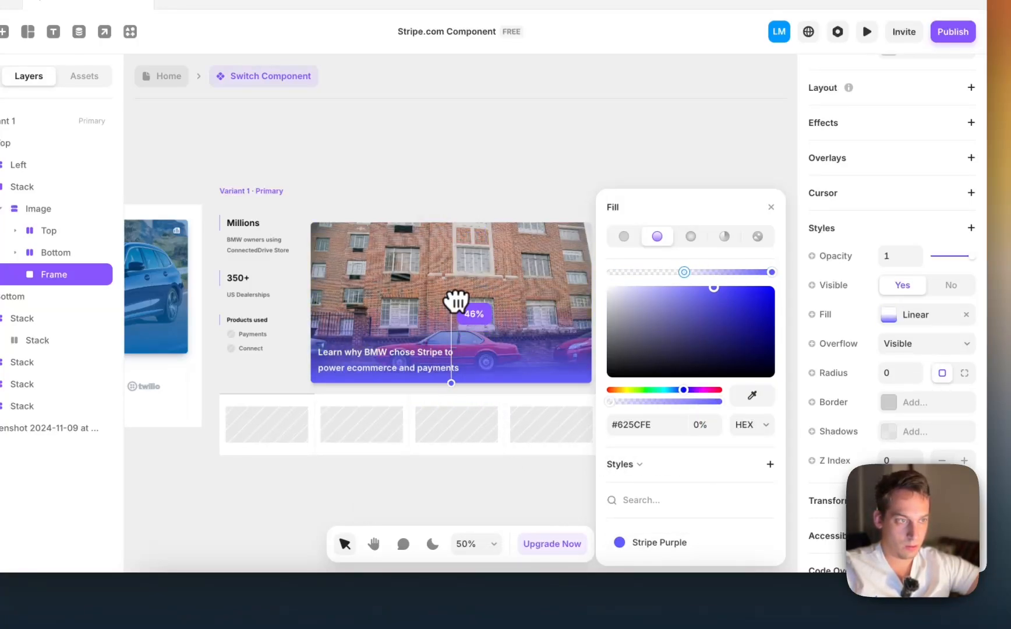
- Try a radial gradient with a wider radius on the overlay frame, and return to the linear gradient
left_click(693, 237)
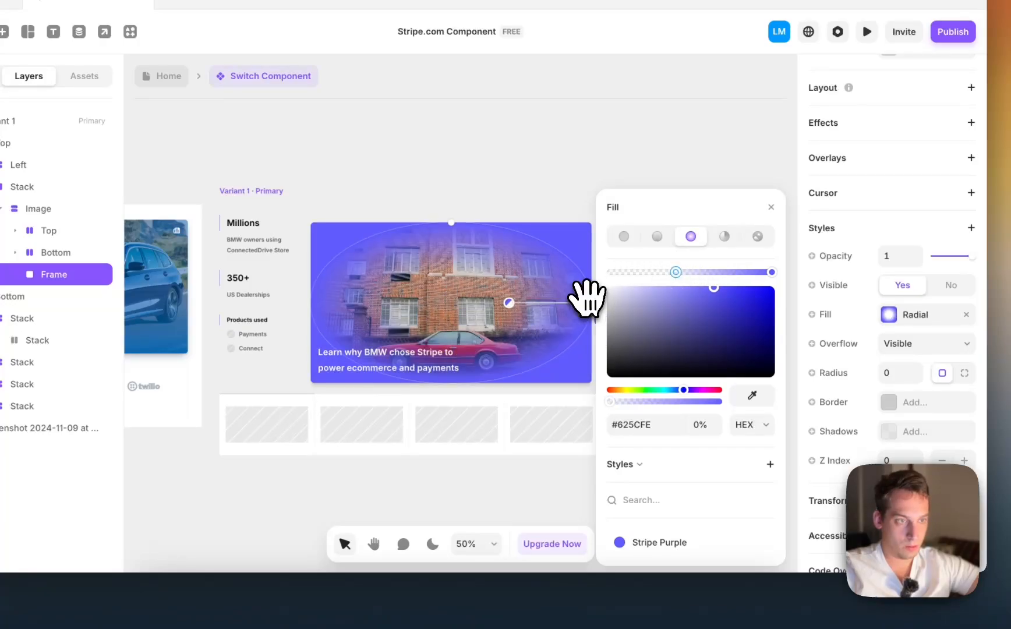
left_click(590, 300)
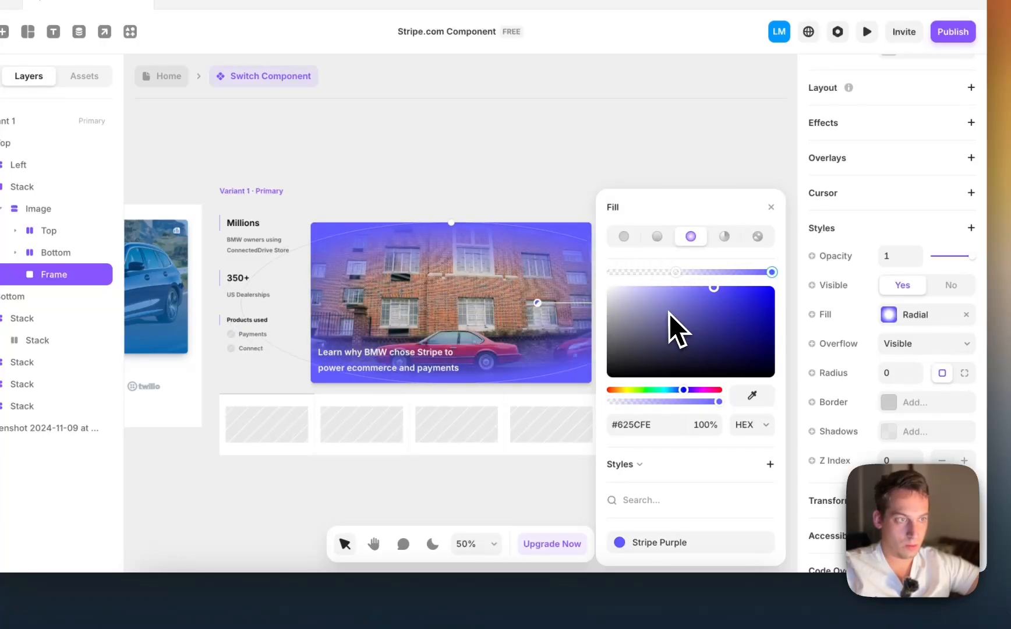
left_click(657, 236)
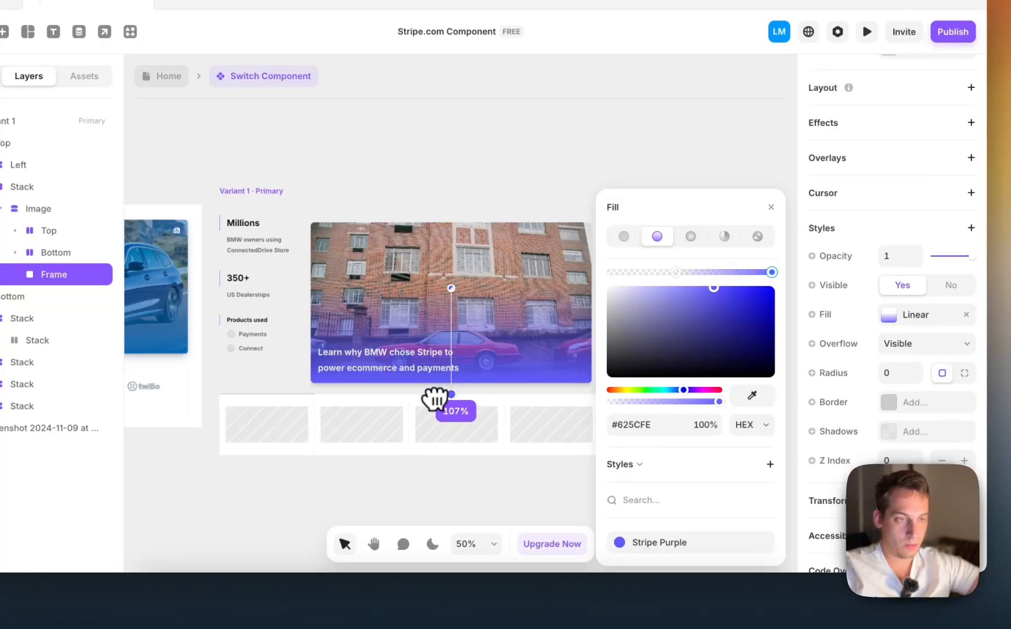
- Fine-tune the transparent stop of the overlay's linear gradient and close the fill settings
left_click_drag(469, 280, 454, 284)
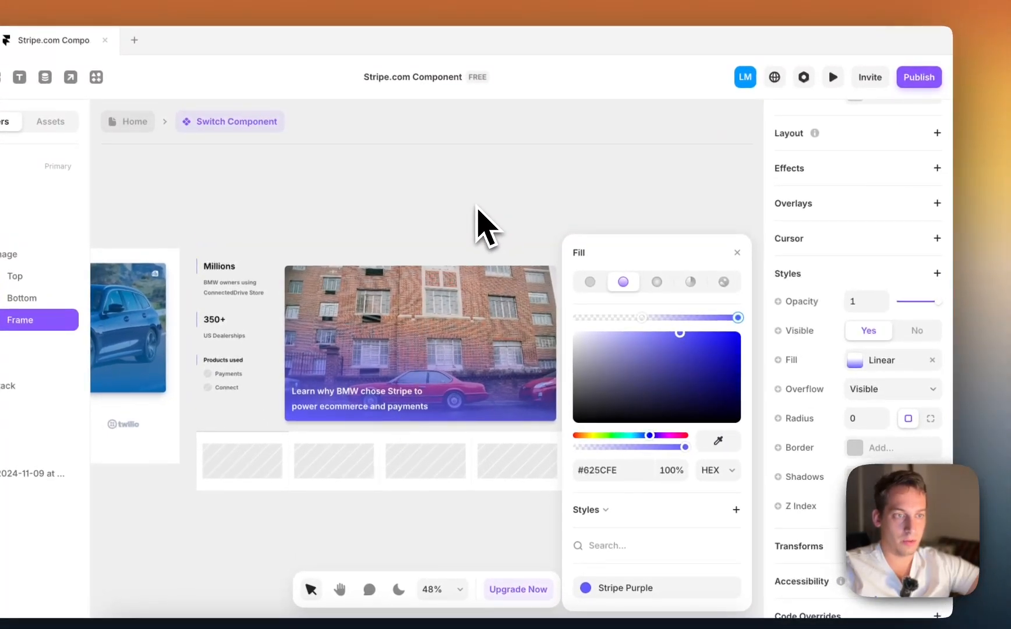
scroll(510, 161, "left", 5)
left_click(476, 223)
left_click(478, 343)
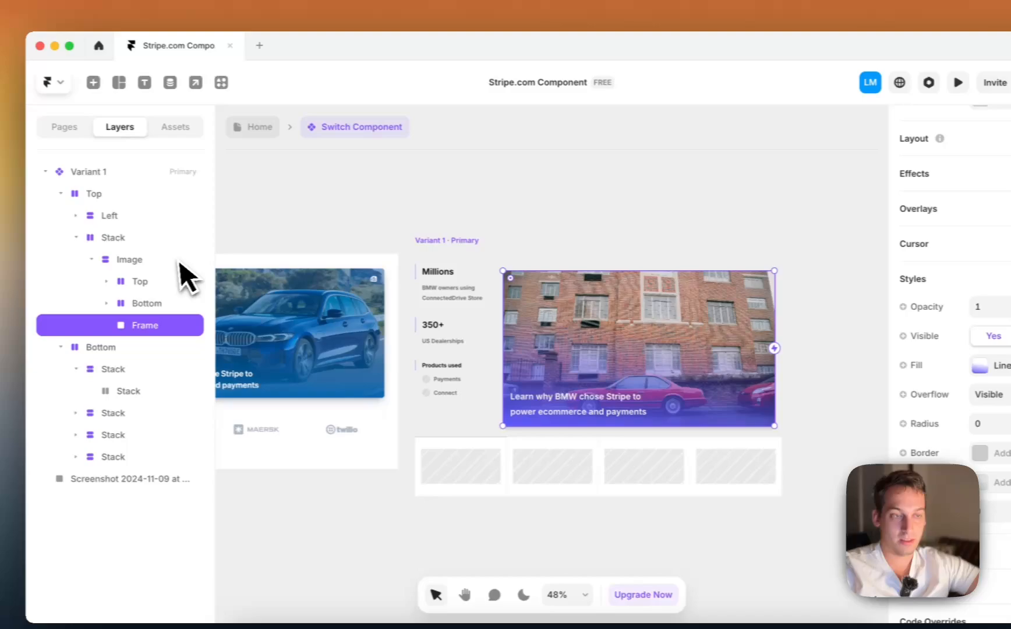
- Replace the Image layer's photo fill with a black and white car picture found through the Unsplash plugin by searching "black and white car"
left_click(49, 254)
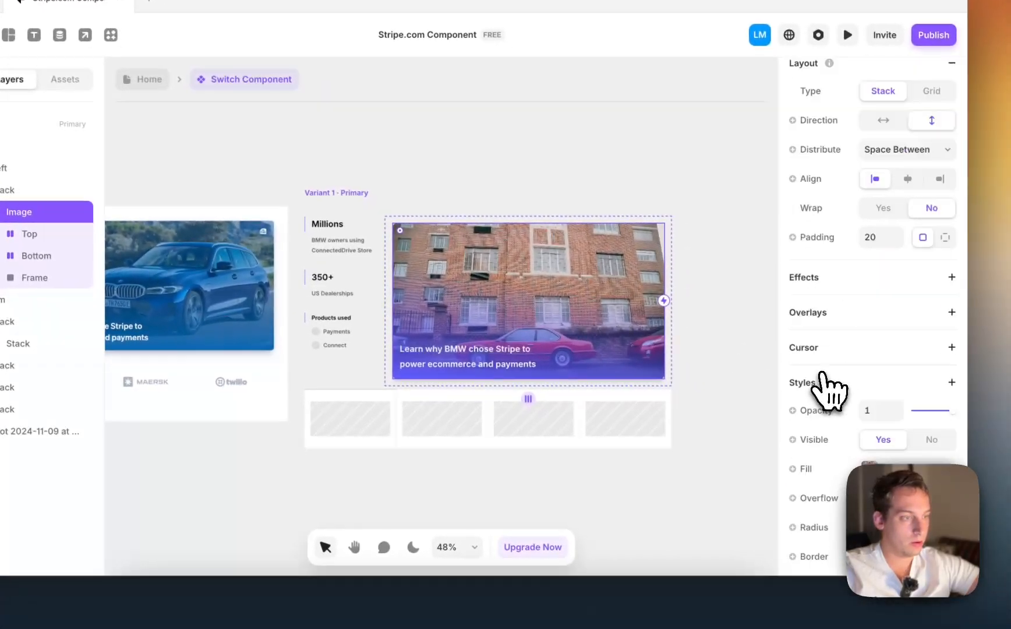
scroll(822, 384, "down", 1)
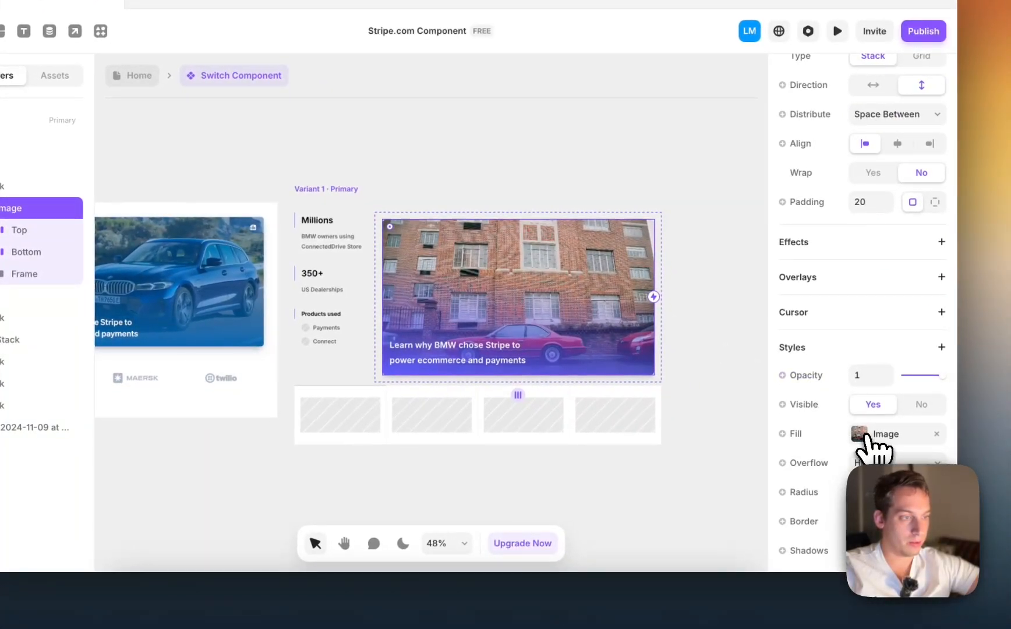
left_click(876, 441)
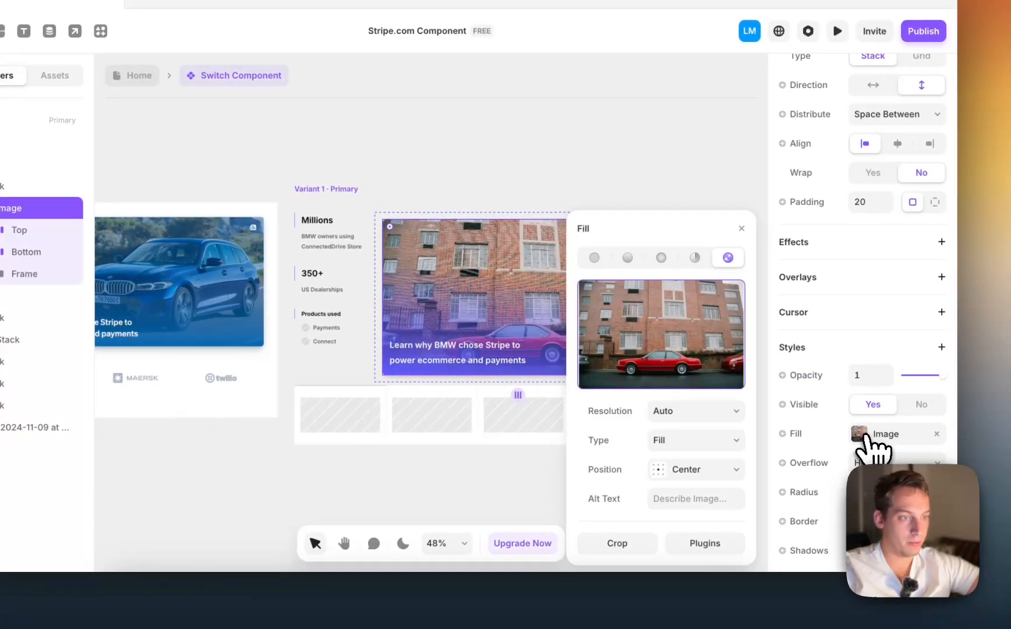
left_click(714, 544)
left_click(670, 344)
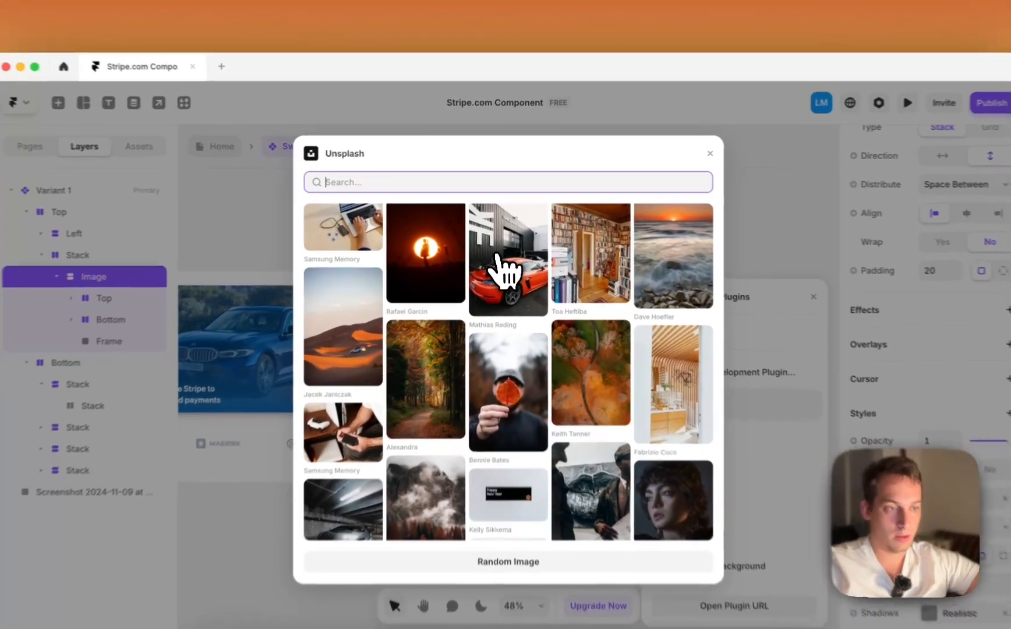
scroll(420, 183, "down", 5)
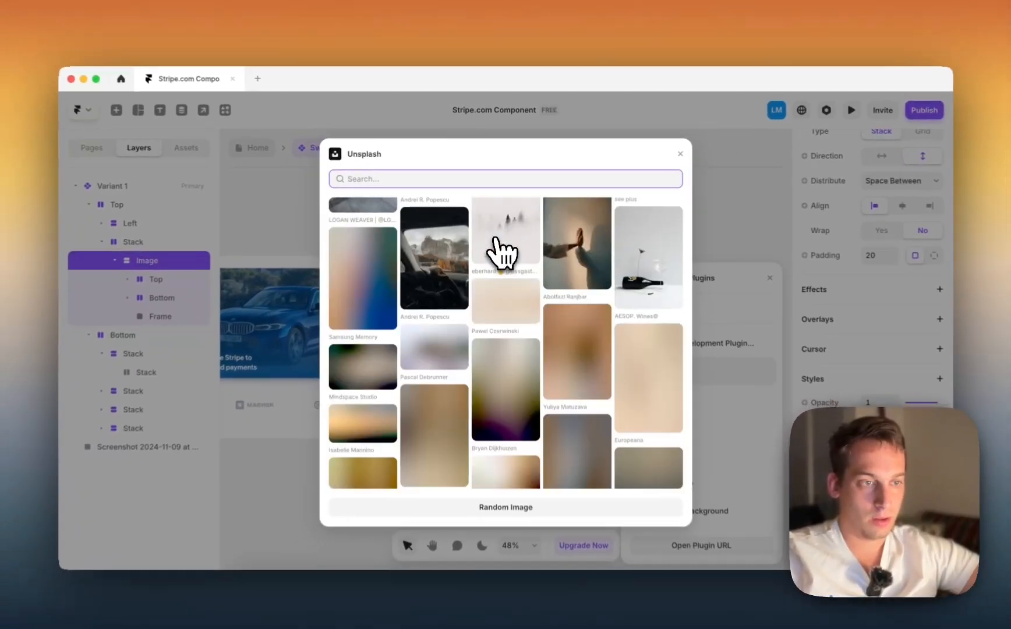
scroll(497, 237, "down", 1)
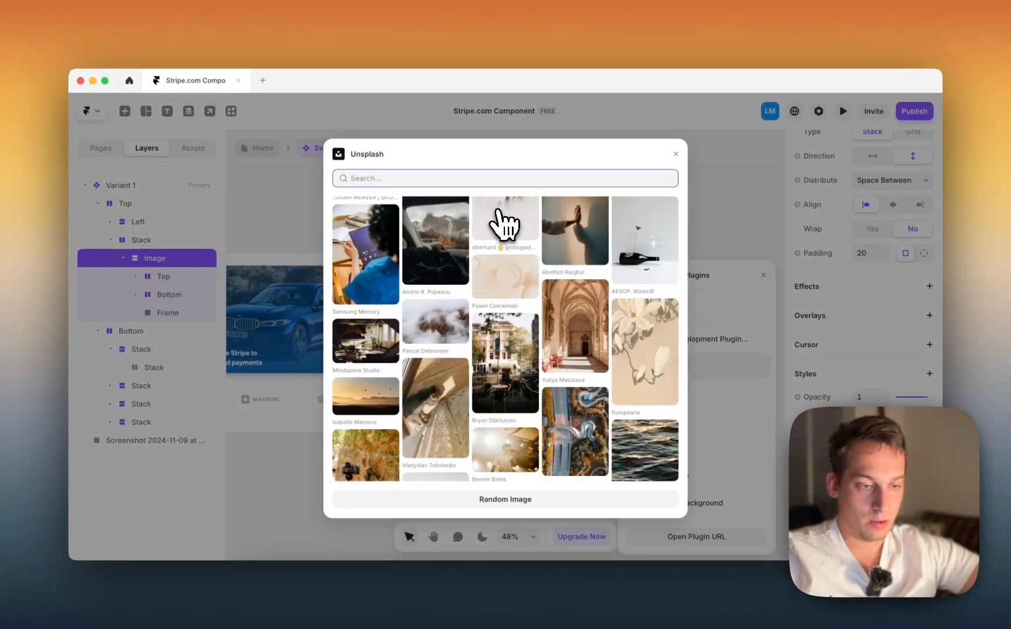
type("black and wh")
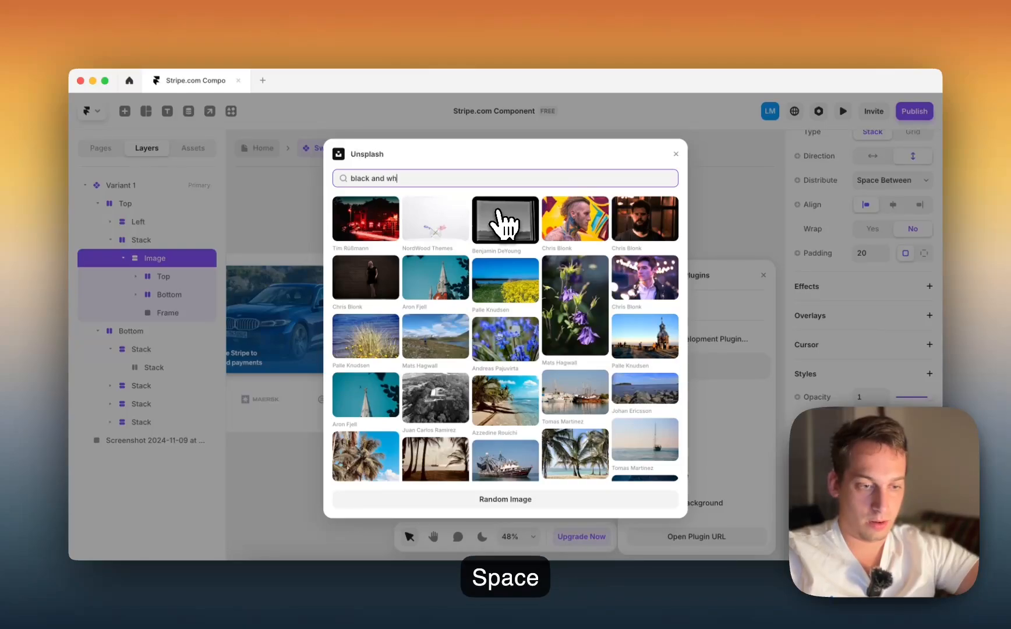
type("ite car")
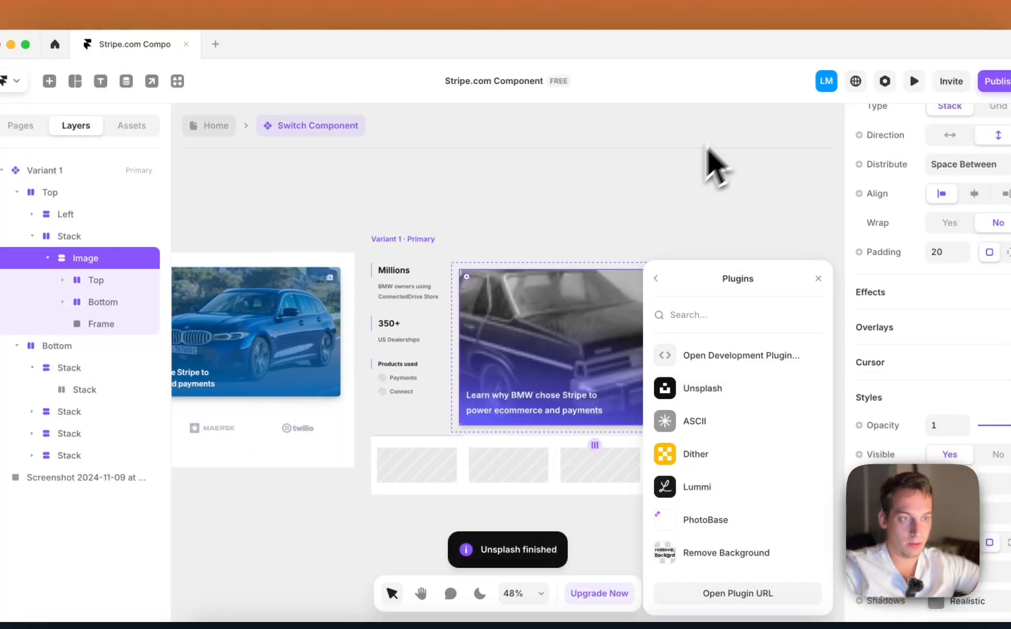
scroll(624, 218, "right", 2)
left_click(635, 219)
- Open the image fill settings of the first placeholder in the logo row beneath the car card
scroll(635, 219, "left", 7)
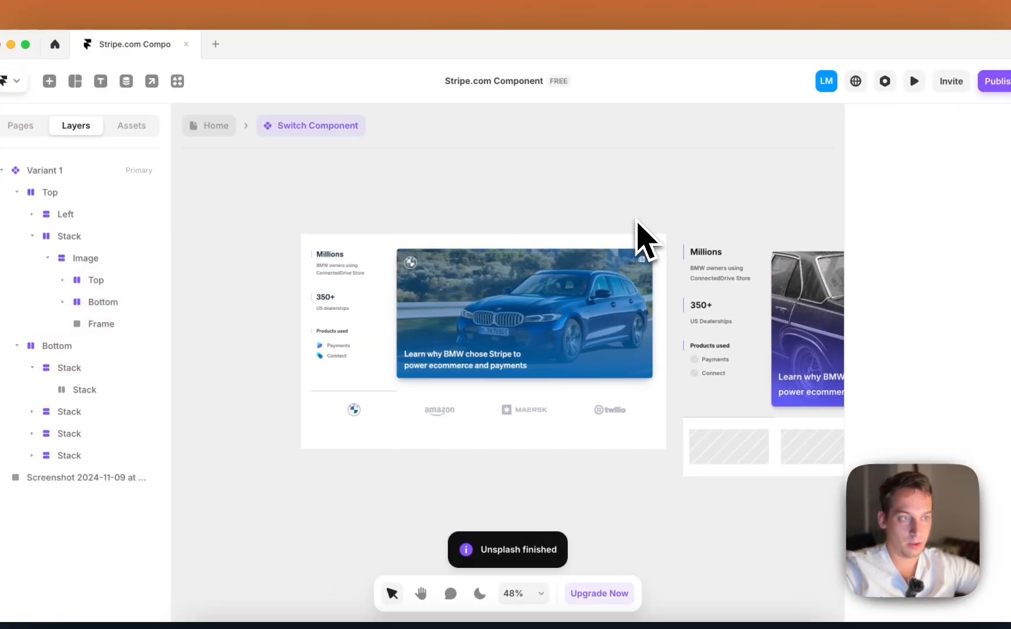
scroll(639, 232, "right", 5)
scroll(635, 245, "down", 3)
scroll(630, 255, "up", 4)
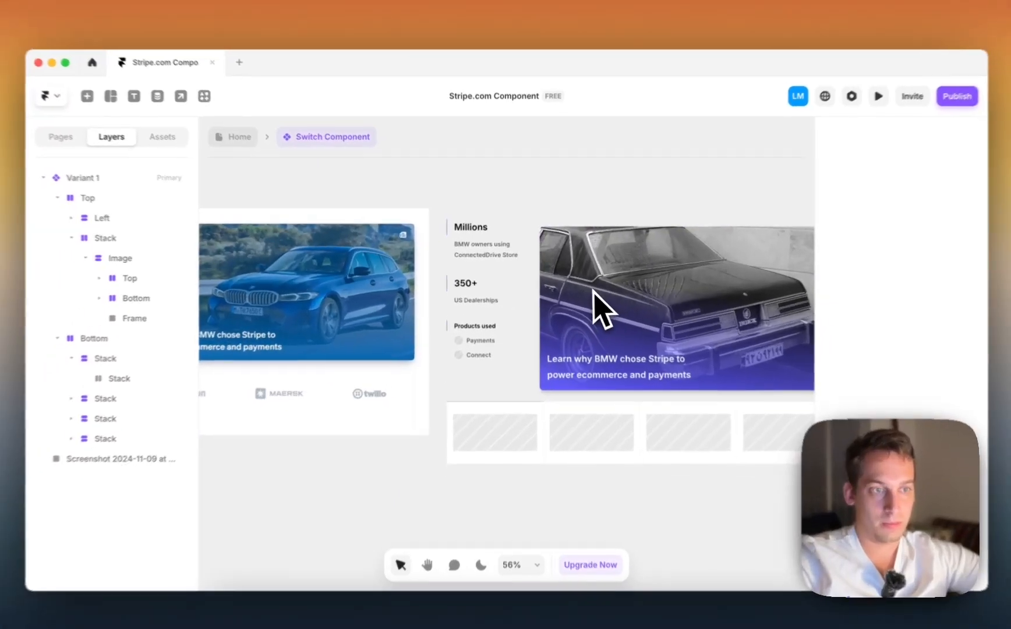
scroll(592, 291, "left", 2)
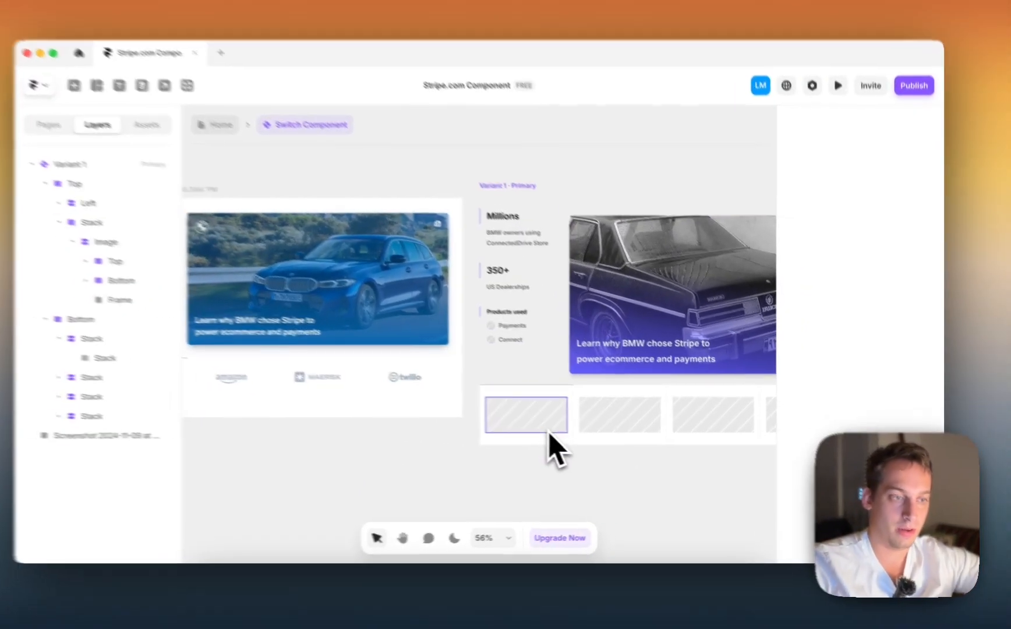
left_click(559, 430)
scroll(846, 414, "down", 3)
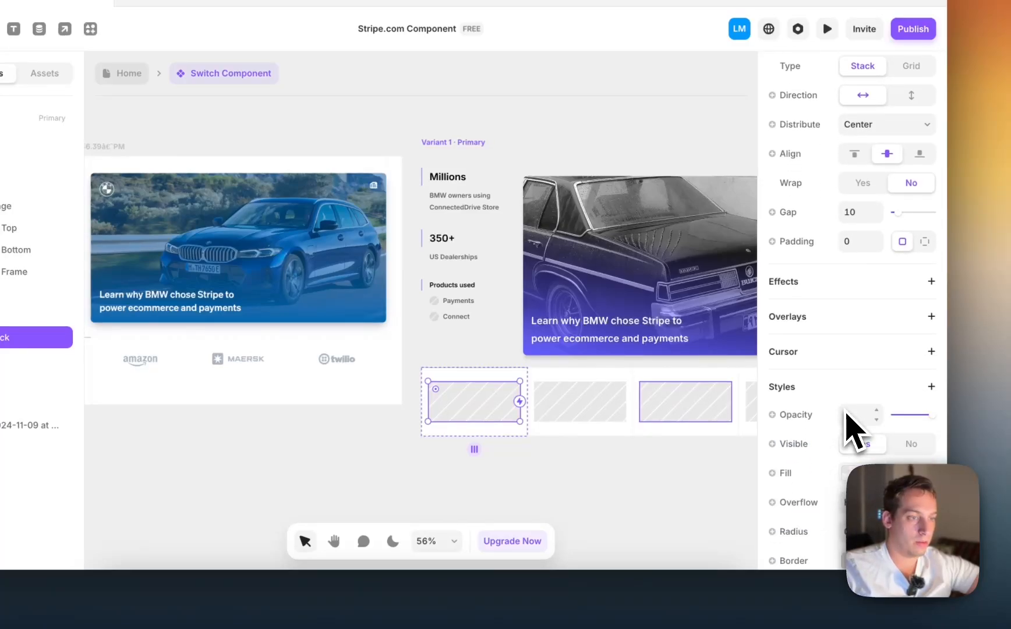
left_click(846, 488)
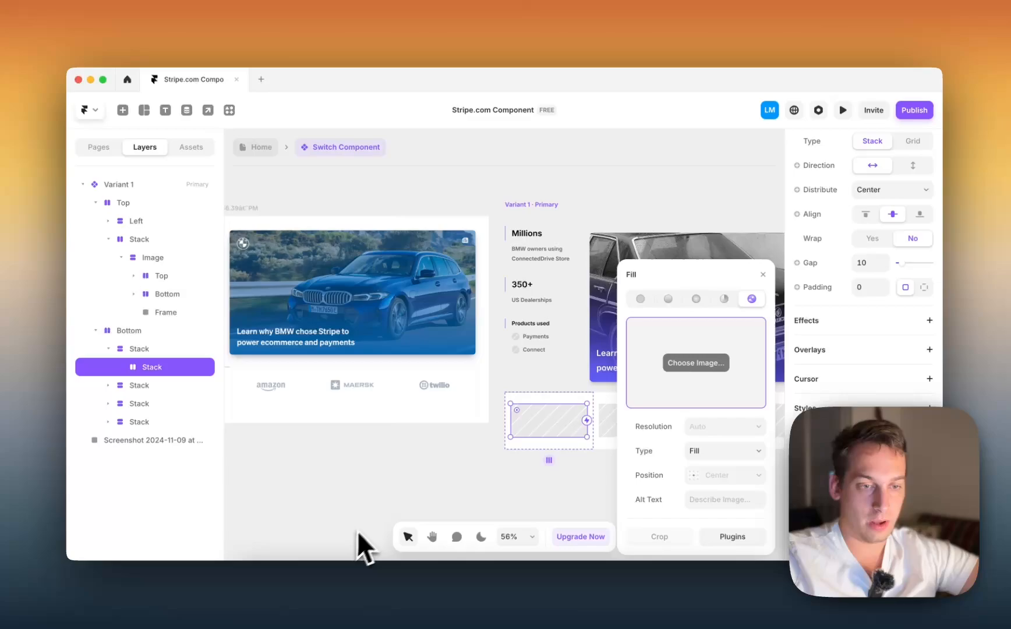
scroll(256, 522, "left", 5)
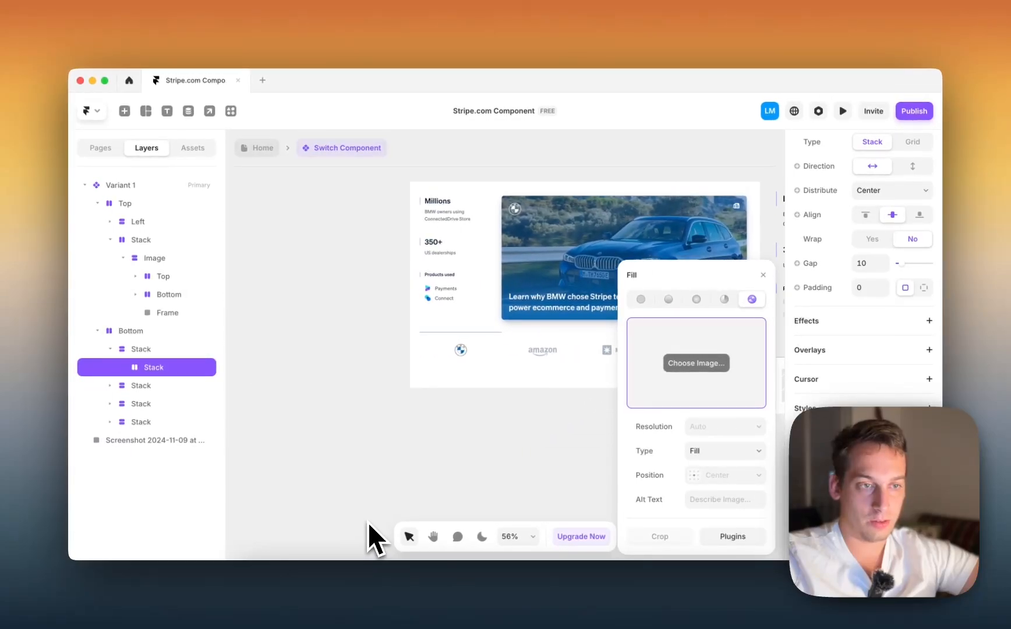
scroll(453, 421, "right", 4)
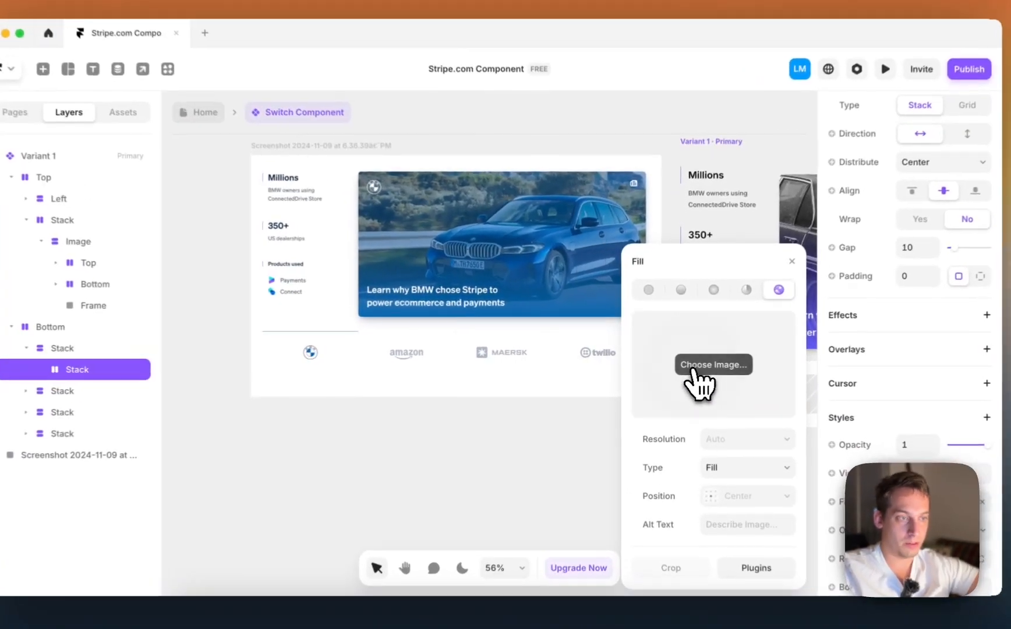
- Search the computer for "amazon" and load Amazon_logo.svg.png as the first logo placeholder's image
left_click(680, 368)
left_click(672, 201)
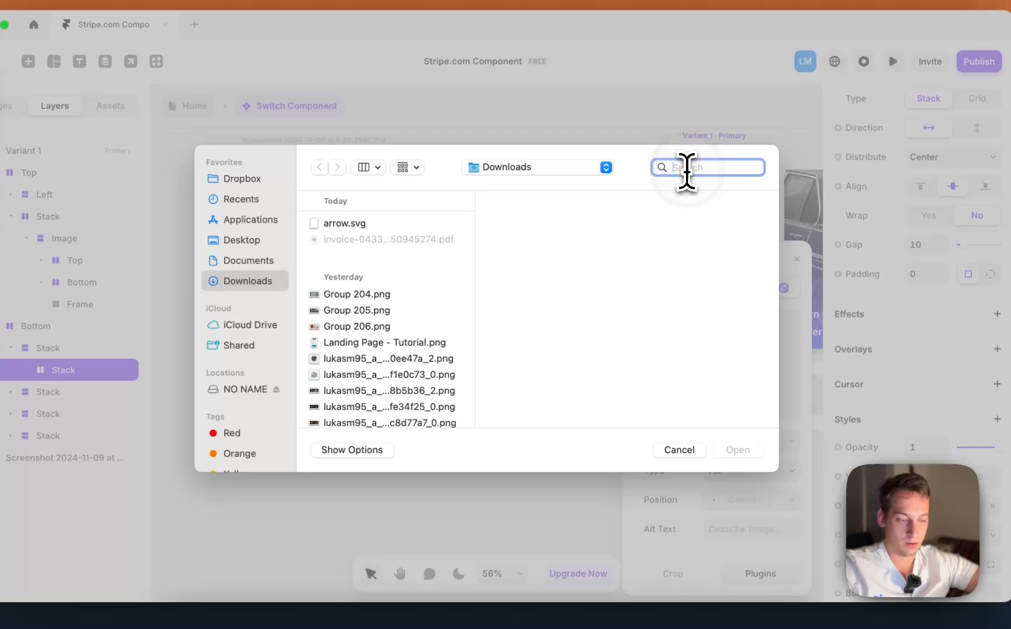
type("am")
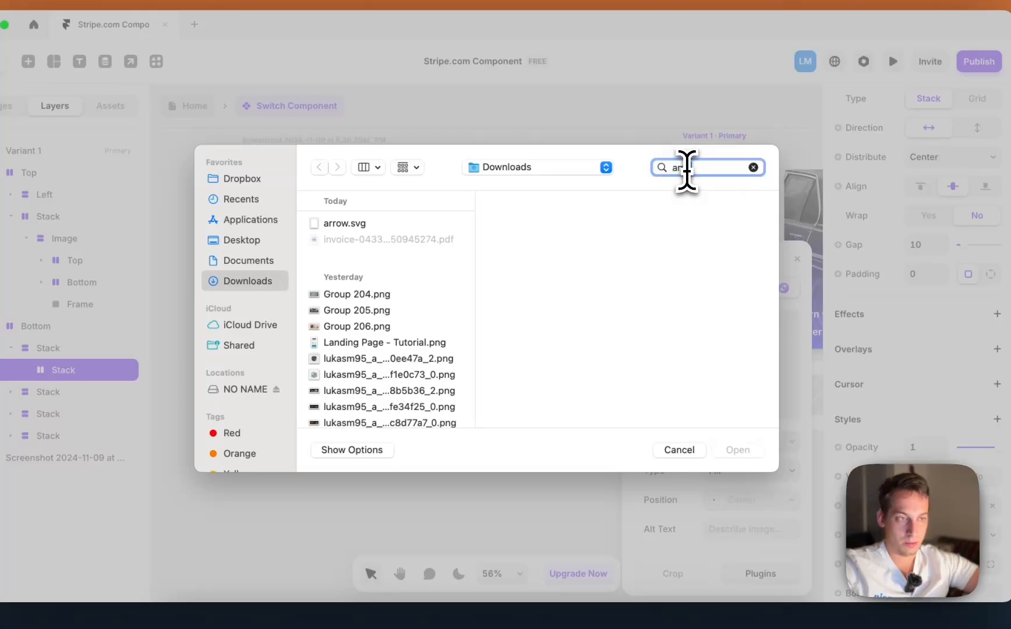
type("azon")
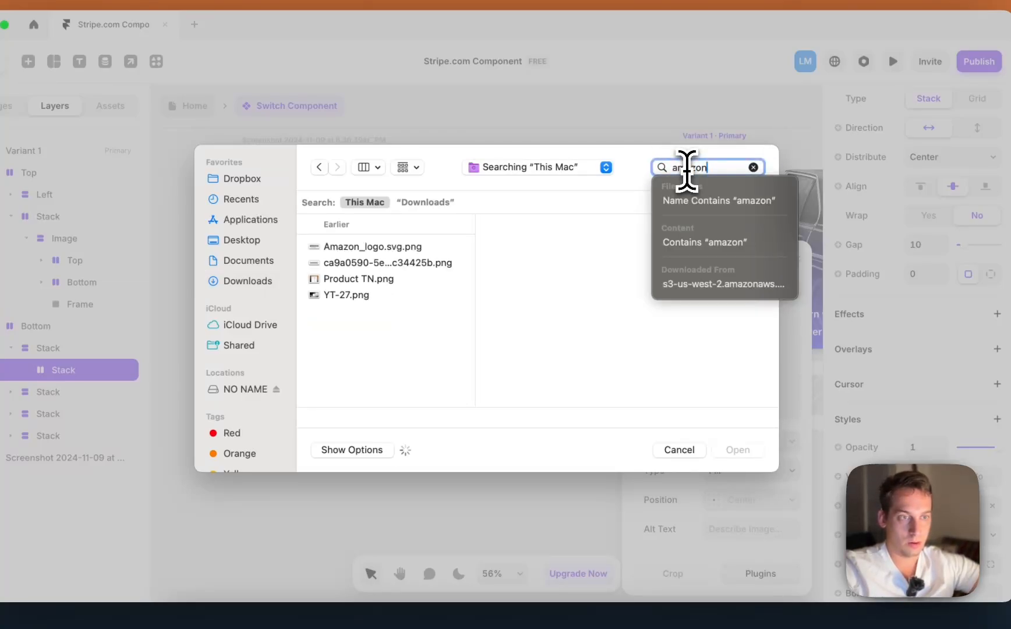
left_click(407, 246)
left_click(739, 450)
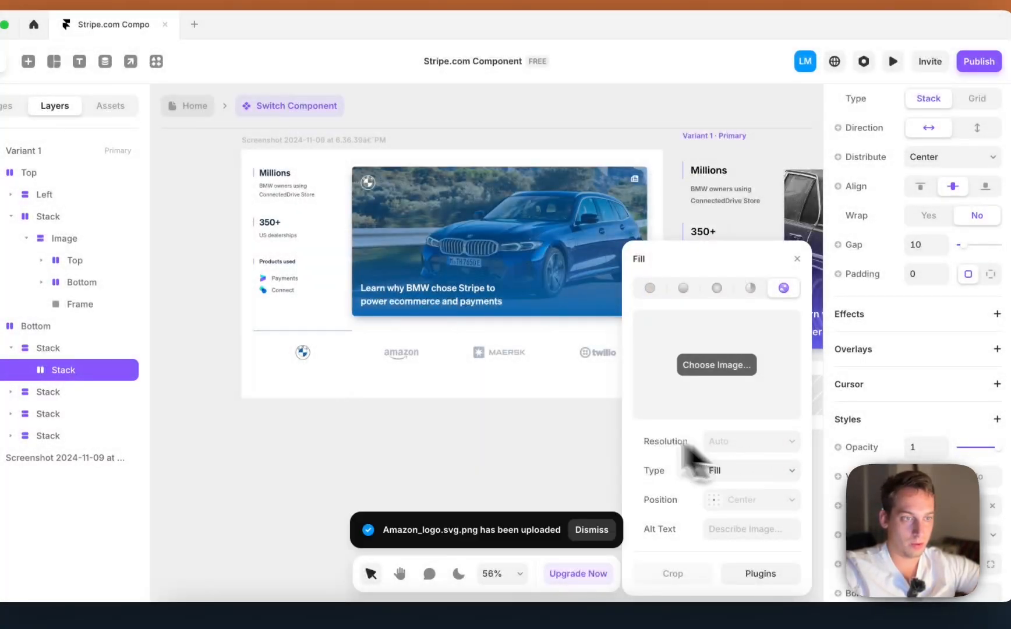
- Set the Amazon image's fill type to Fit and shrink its frame proportionally within the first logo cell
scroll(526, 436, "right", 5)
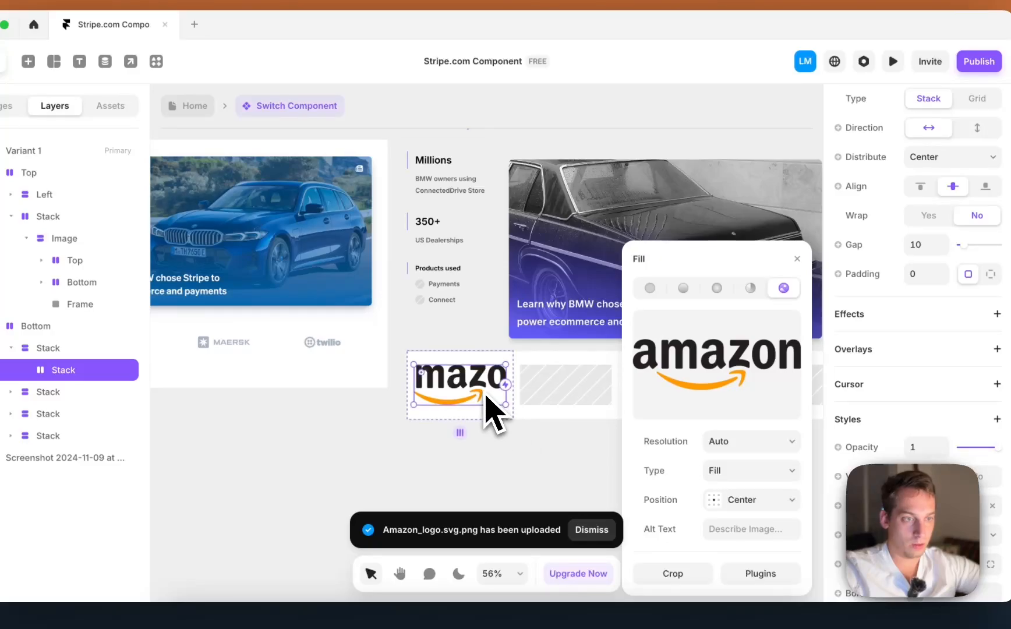
left_click(744, 472)
left_click(740, 488)
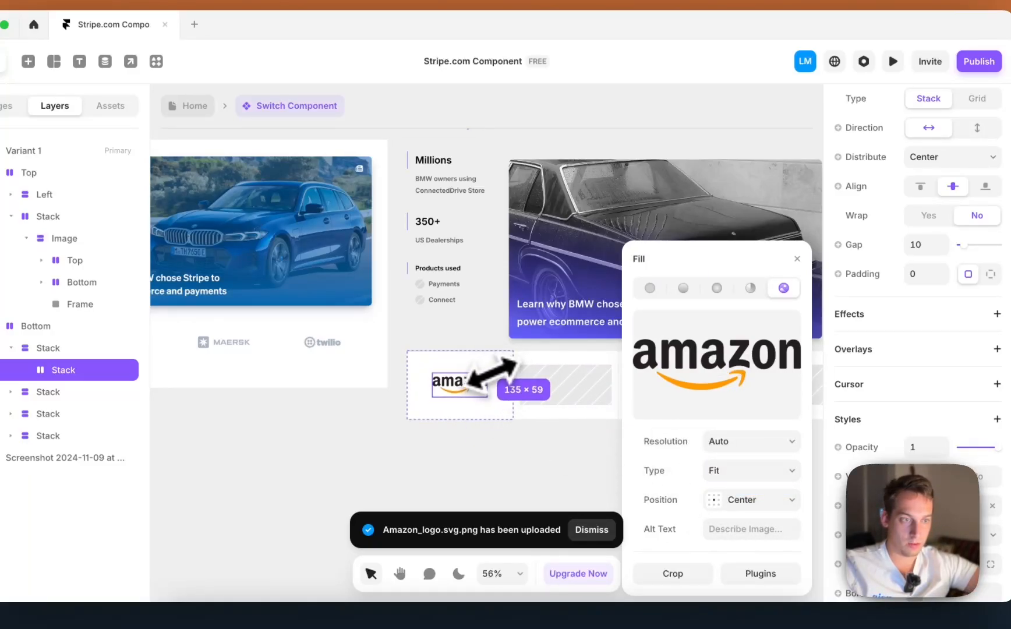
left_click_drag(487, 378, 491, 375)
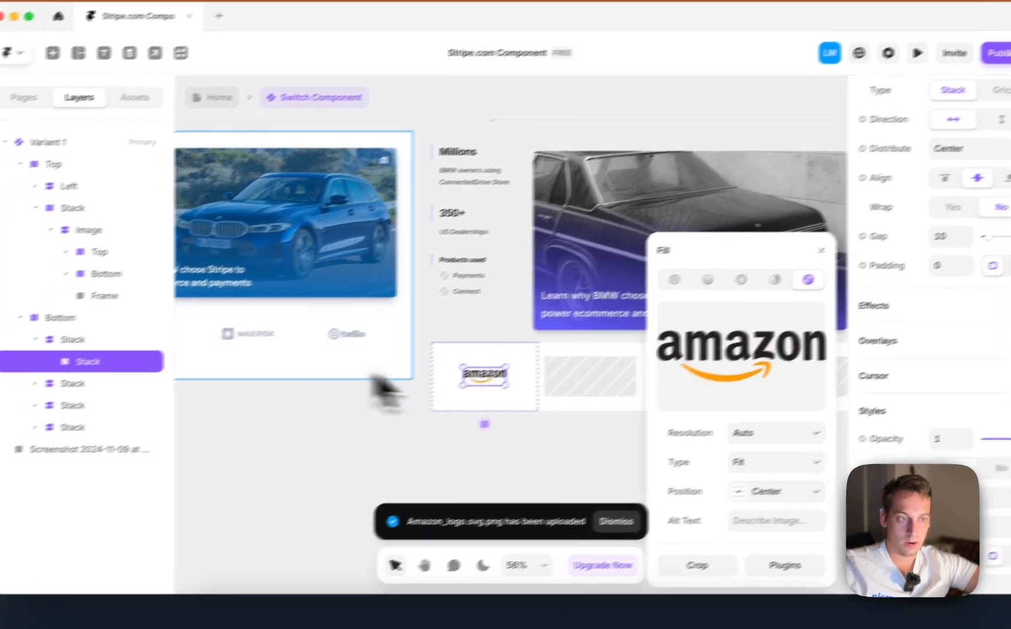
- Duplicate the Amazon logo into the second logo cell and delete that cell's striped placeholder
left_click(42, 393)
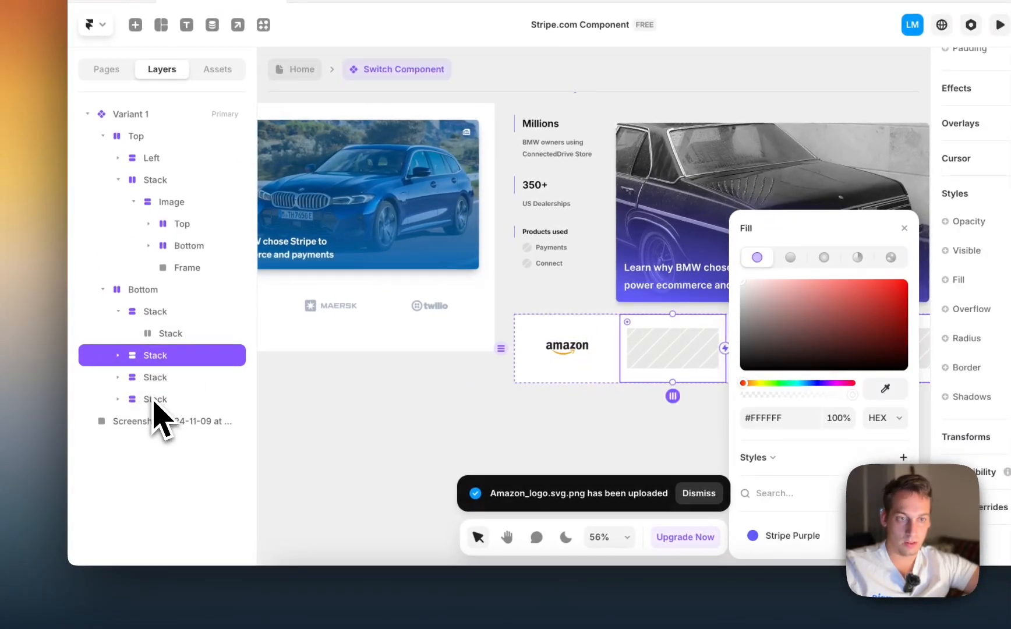
left_click(144, 340)
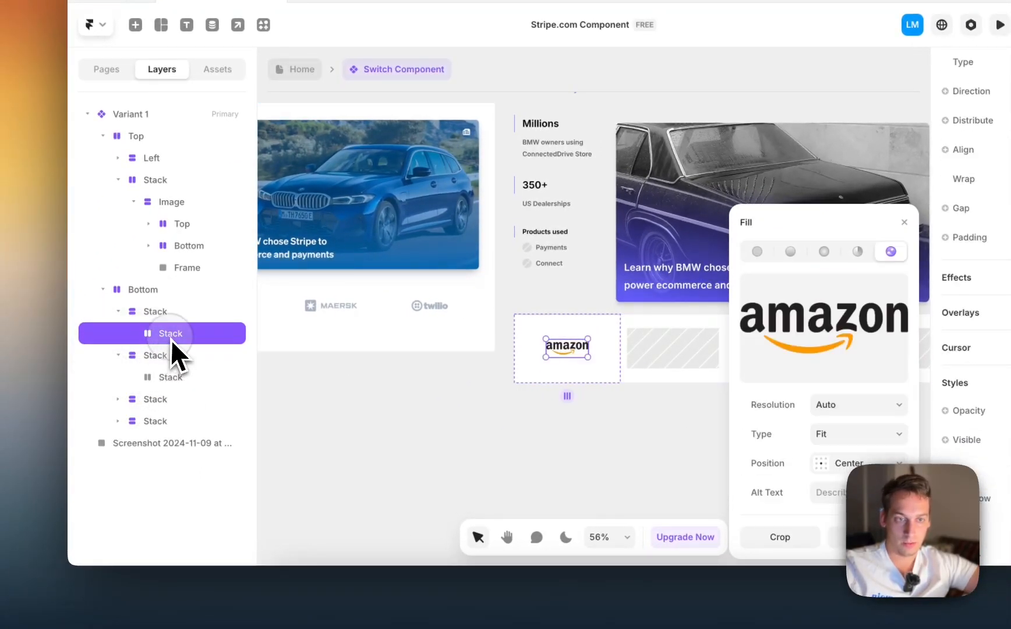
key("super+d")
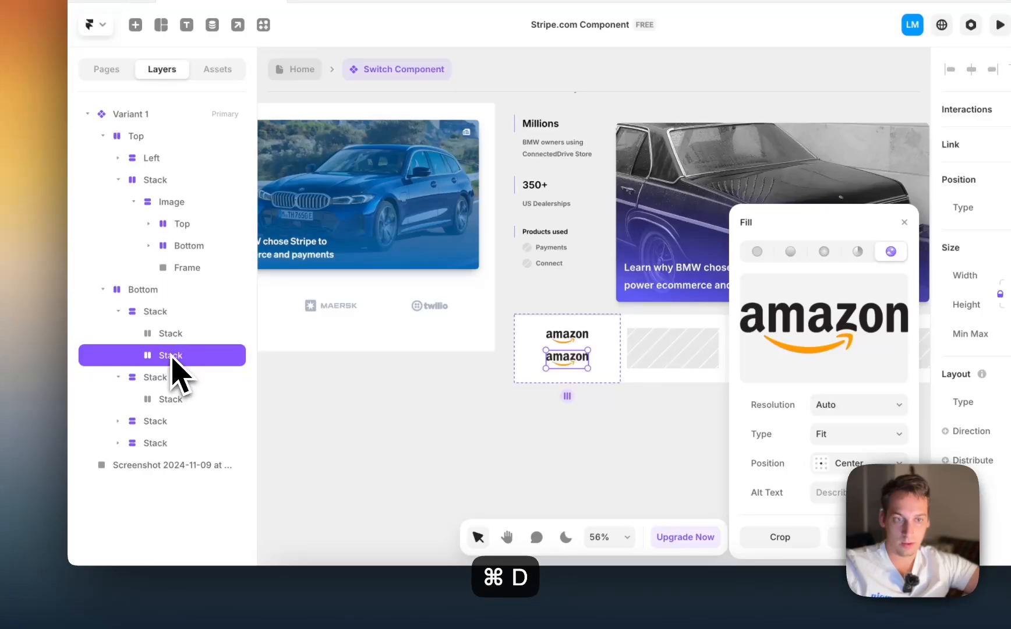
left_click_drag(168, 385, 169, 388)
left_click(169, 400)
key("BackSpace")
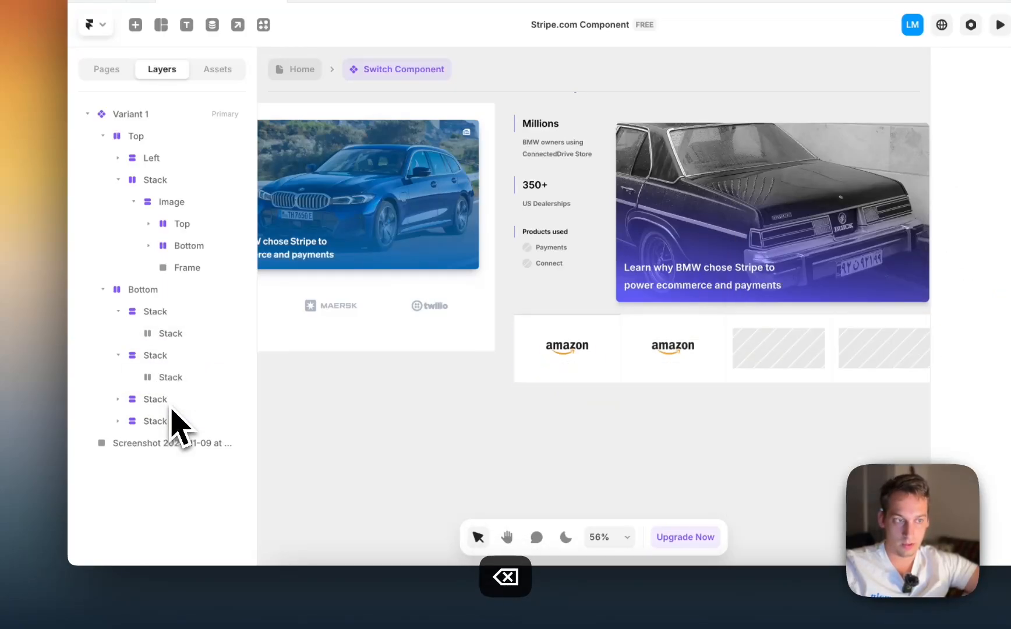
- Place a copy of the Amazon logo in the third logo cell and remove its striped placeholder
left_click(167, 383)
key("super+d")
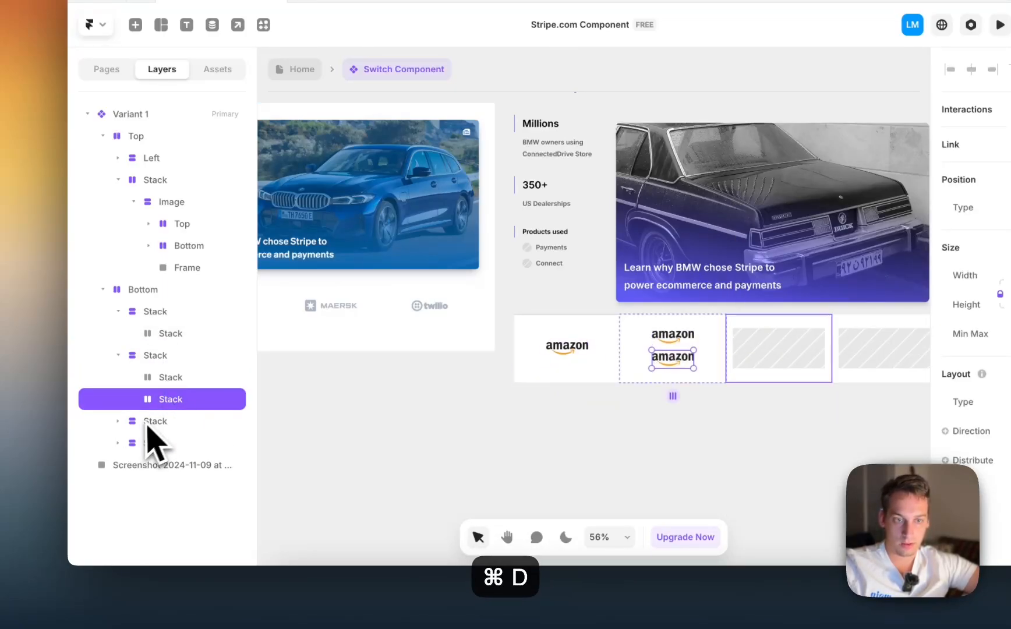
left_click_drag(157, 401, 155, 430)
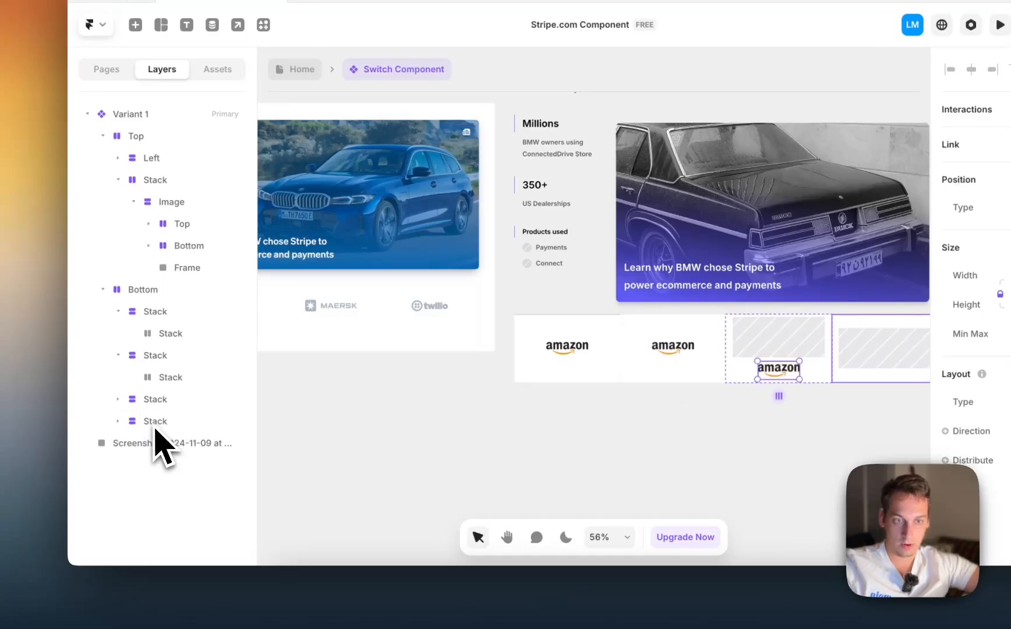
left_click(152, 420)
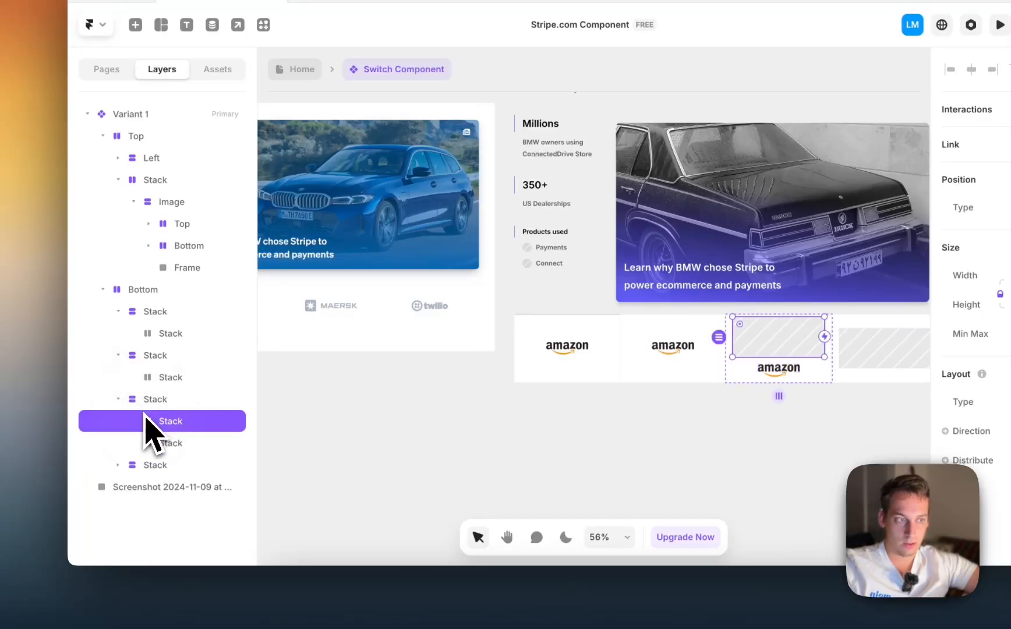
key("BackSpace")
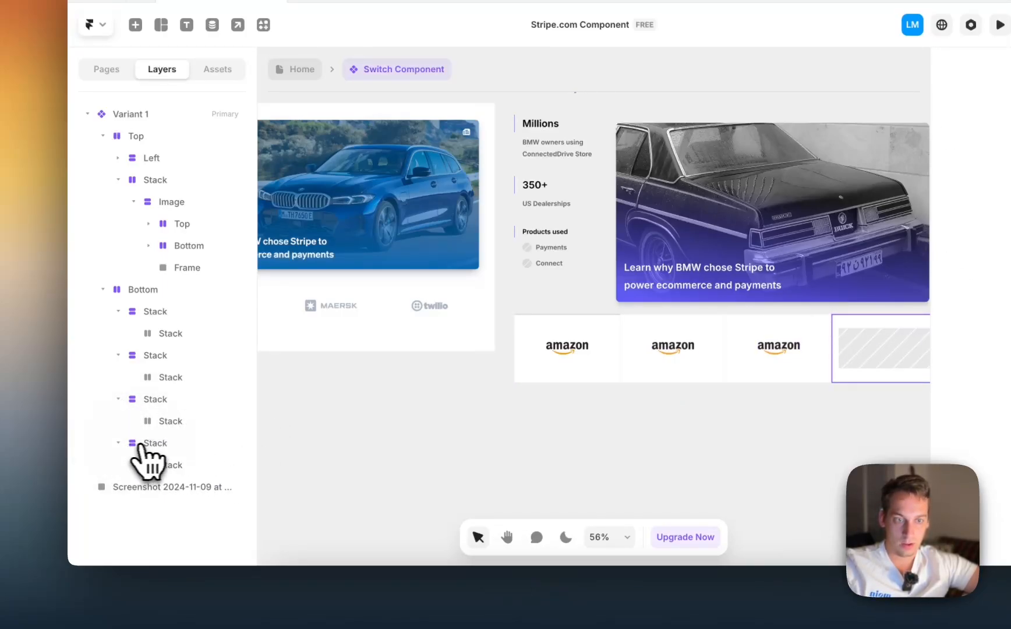
- Put another Amazon logo copy in the fourth logo cell in place of its striped placeholder
left_click(156, 443)
left_click(166, 424)
key("super+d")
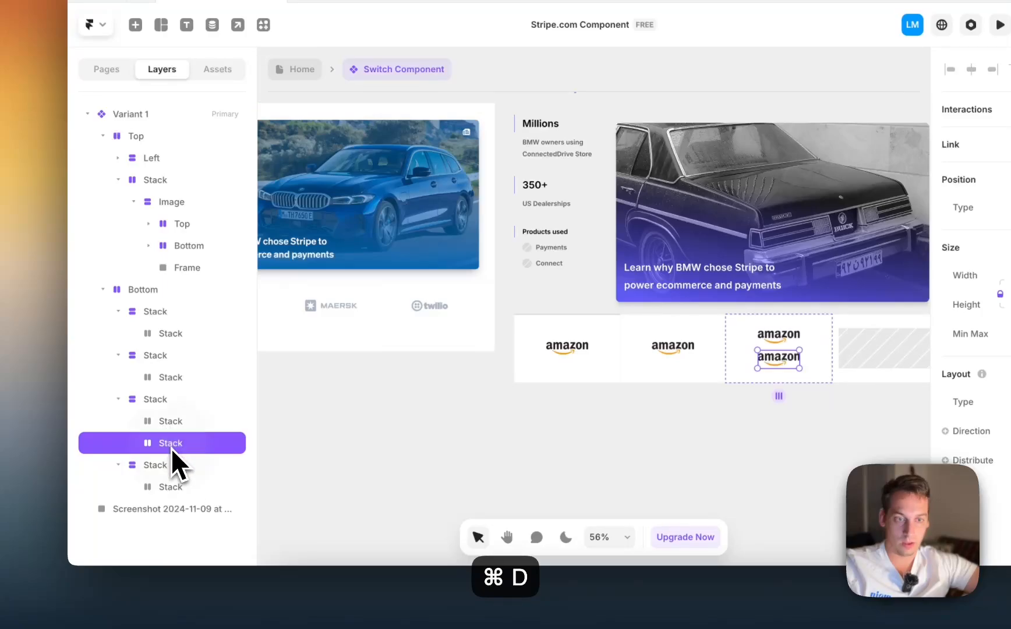
left_click_drag(171, 473, 157, 454)
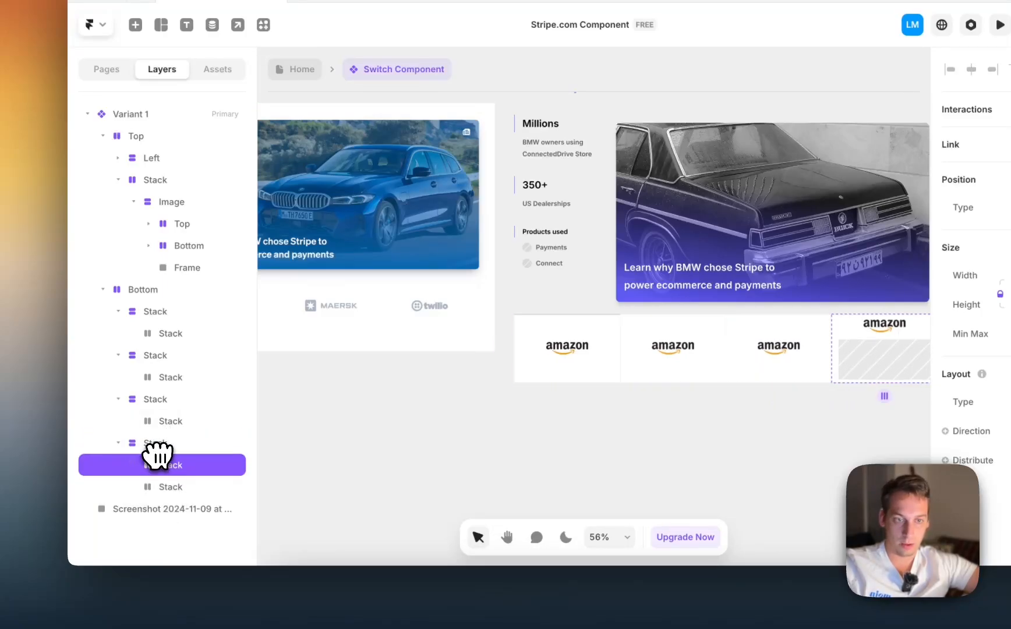
left_click(165, 485)
key("BackSpace")
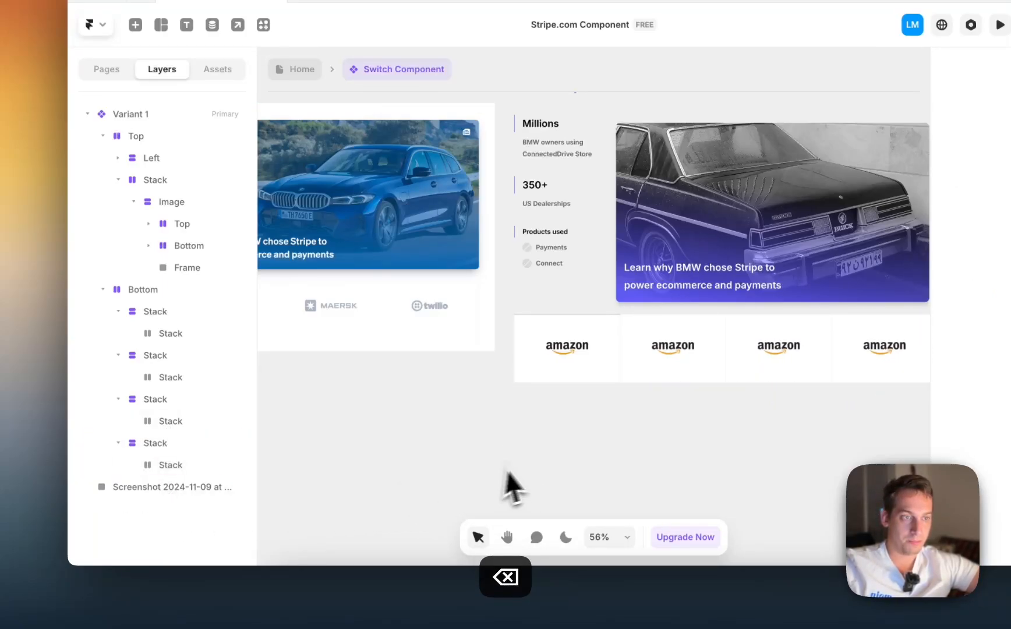
- Remove the white fill from the Bottom stack that holds the logo row
scroll(527, 466, "right", 1)
scroll(590, 338, "down", 3)
left_click(546, 306)
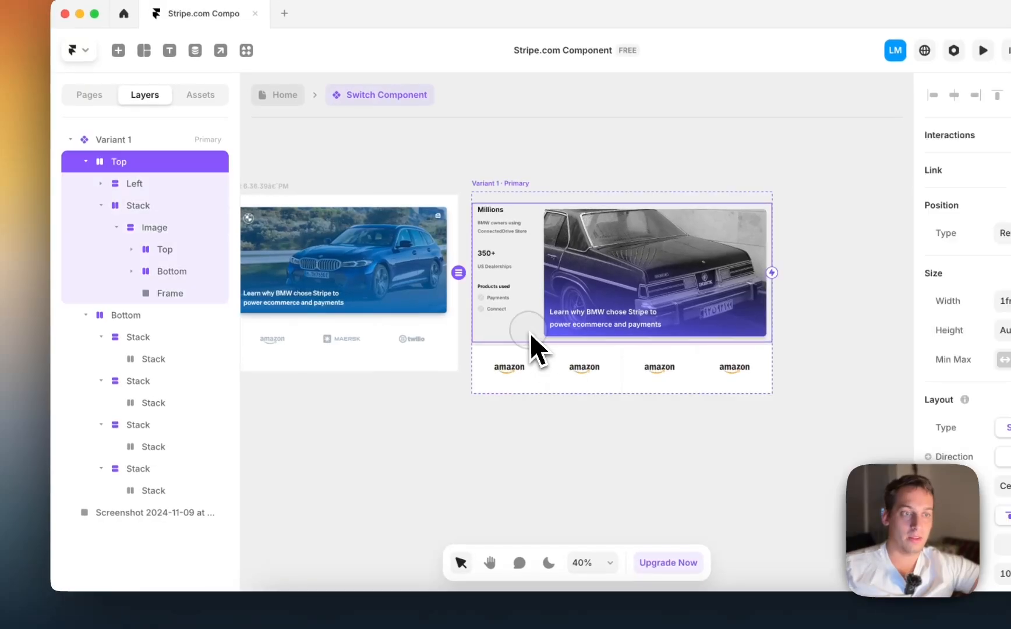
left_click(517, 356)
left_click(209, 315)
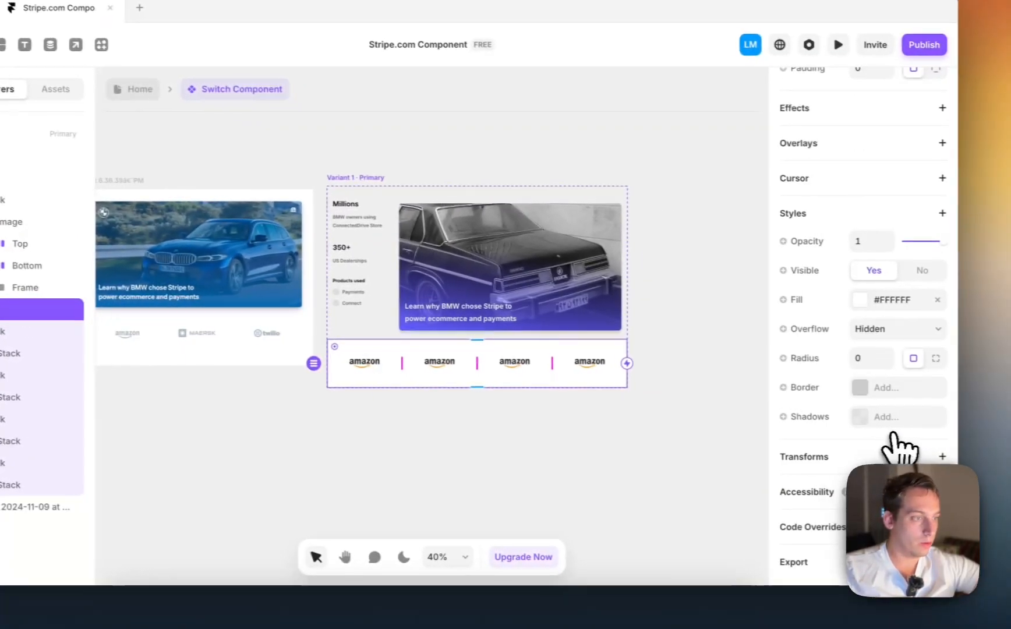
left_click(936, 300)
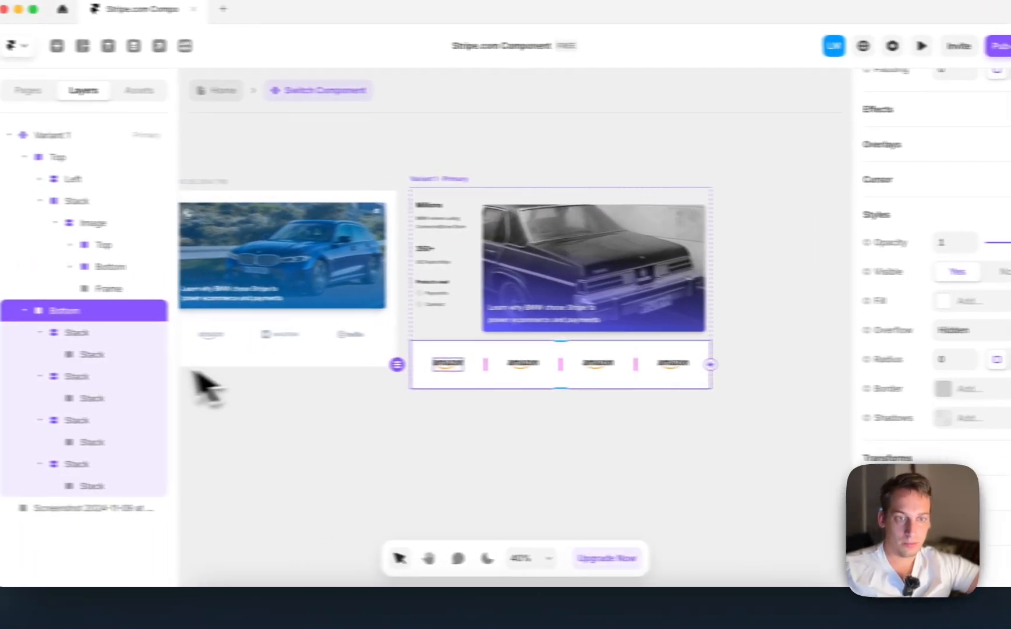
- Remove the white fill from each of the four logo cells in the Bottom stack
left_click(55, 331)
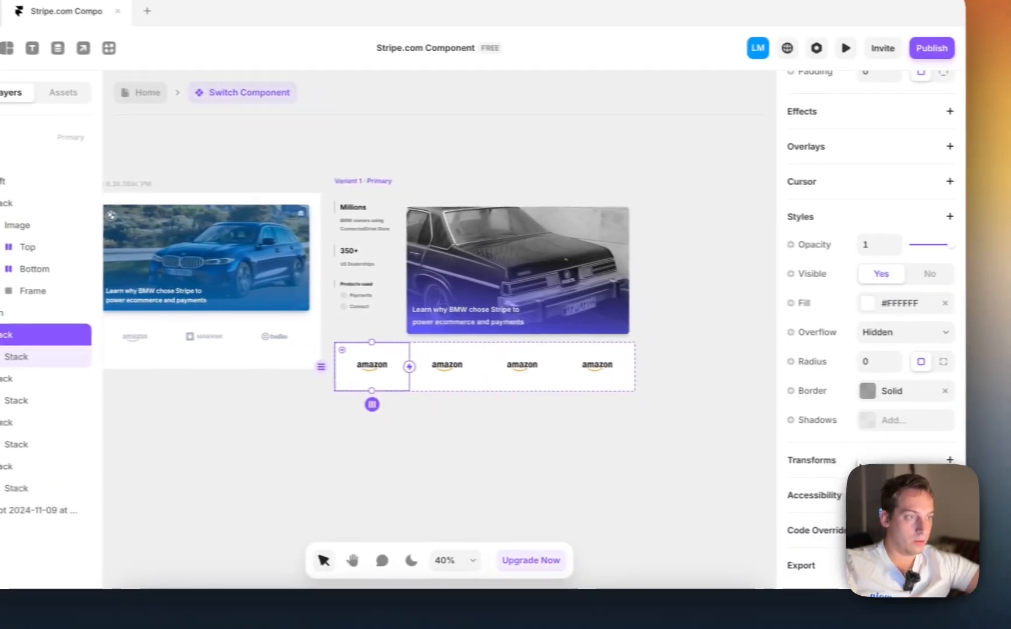
left_click(924, 303)
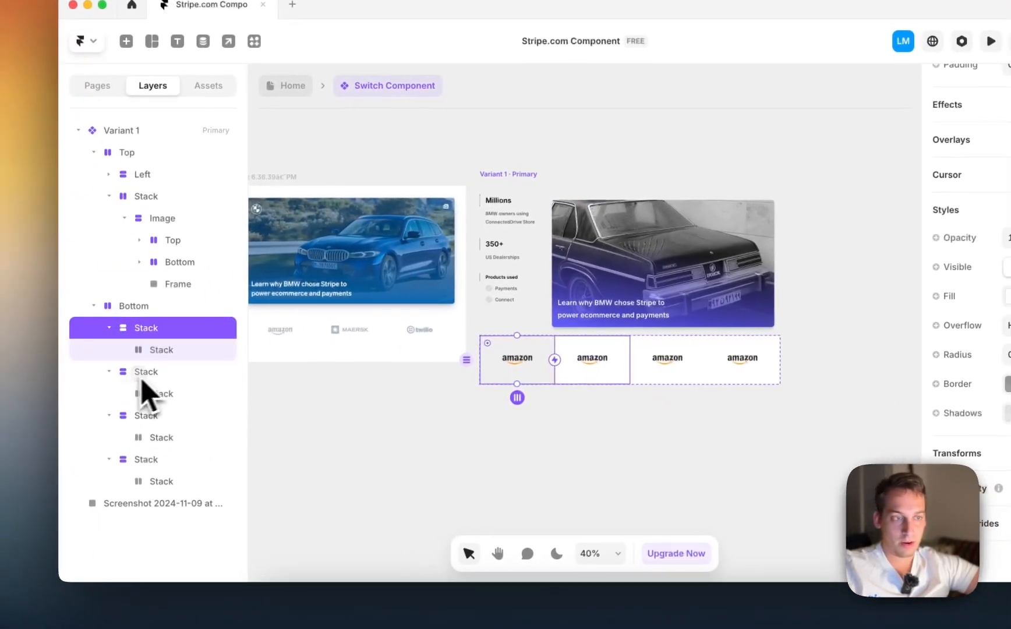
left_click(65, 376)
left_click(926, 302)
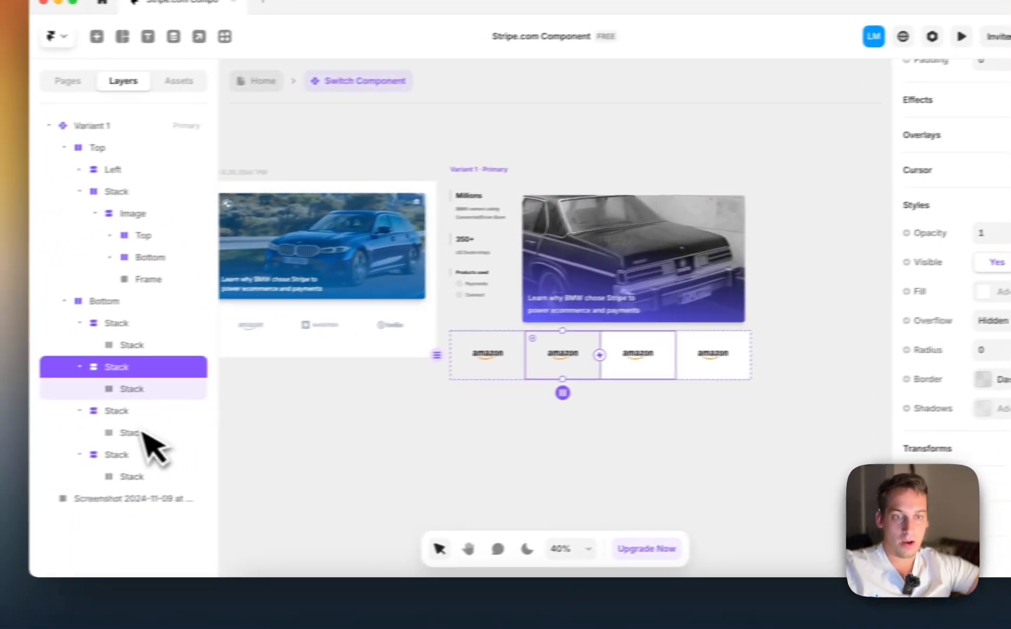
left_click(78, 418)
scroll(1007, 421, "down", 5)
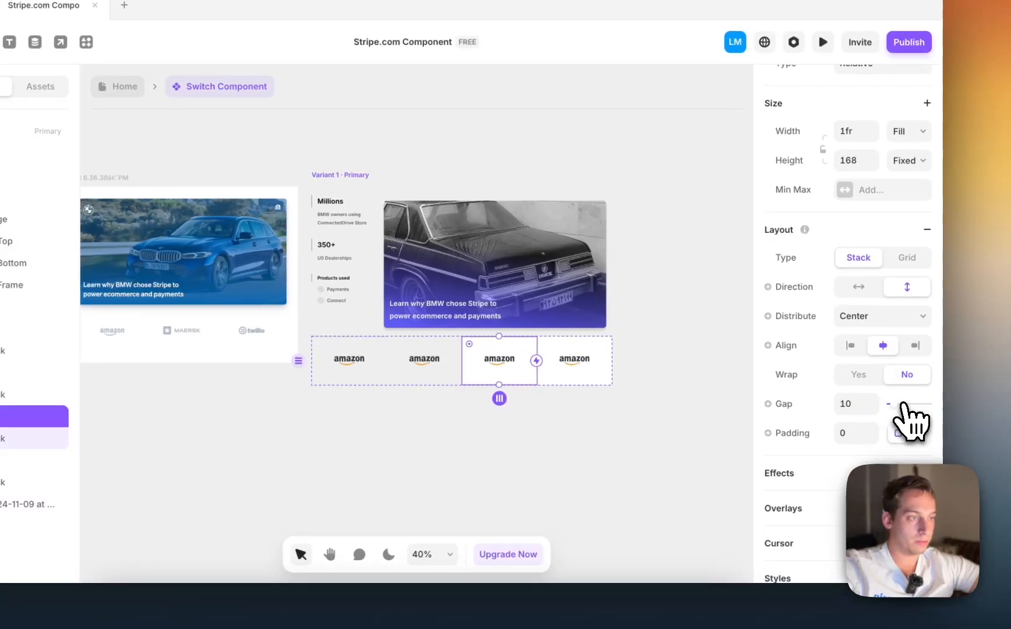
scroll(904, 404, "down", 4)
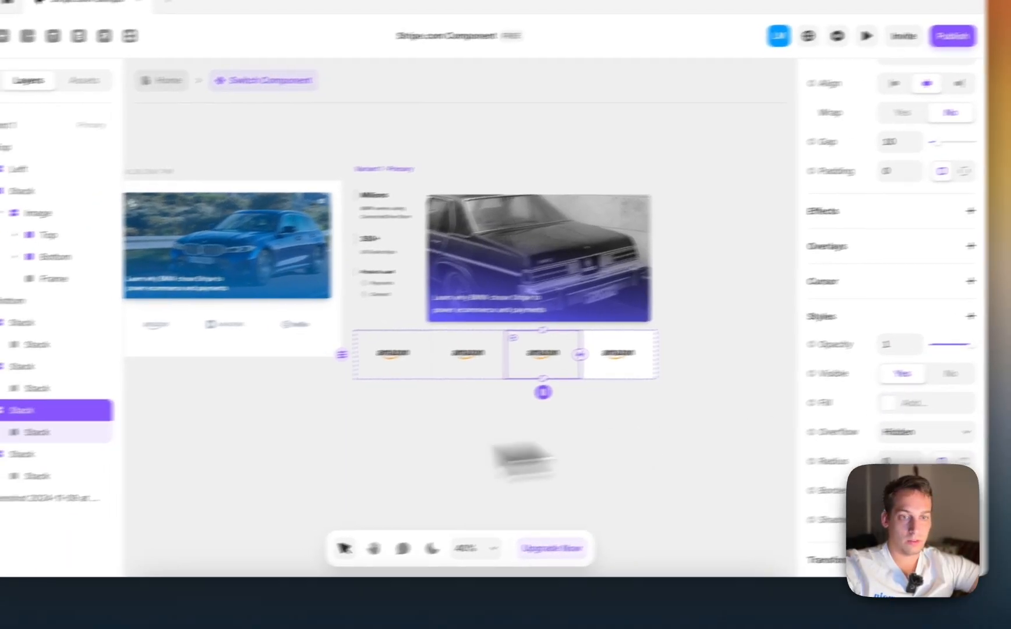
left_click(11, 460)
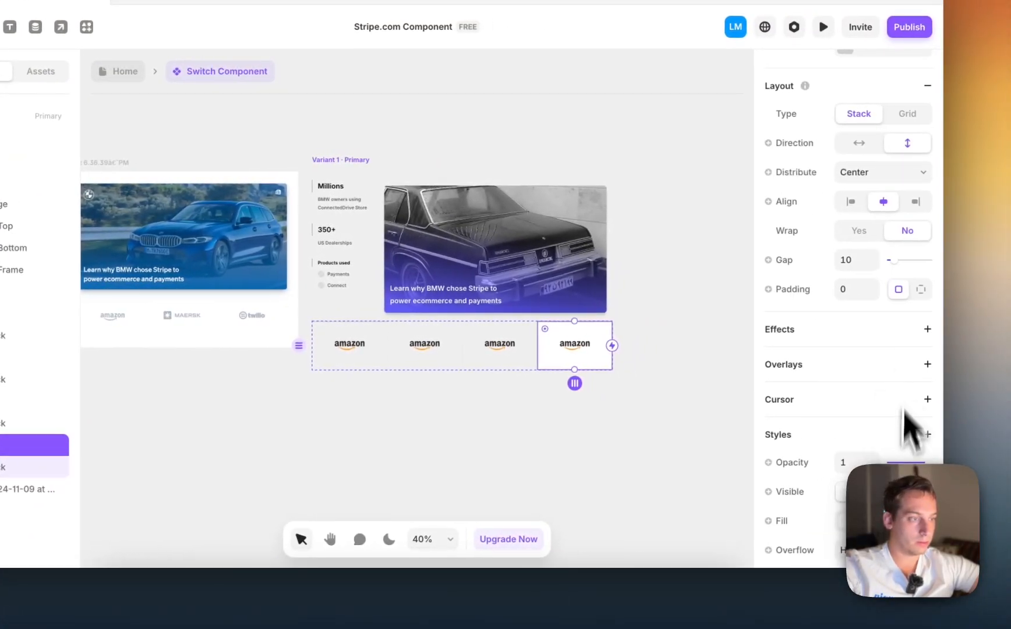
scroll(903, 424, "down", 3)
left_click(922, 373)
- Compare the component's Amazon logos with the greyed company logos in the reference screenshot
left_click(698, 355)
scroll(687, 352, "left", 4)
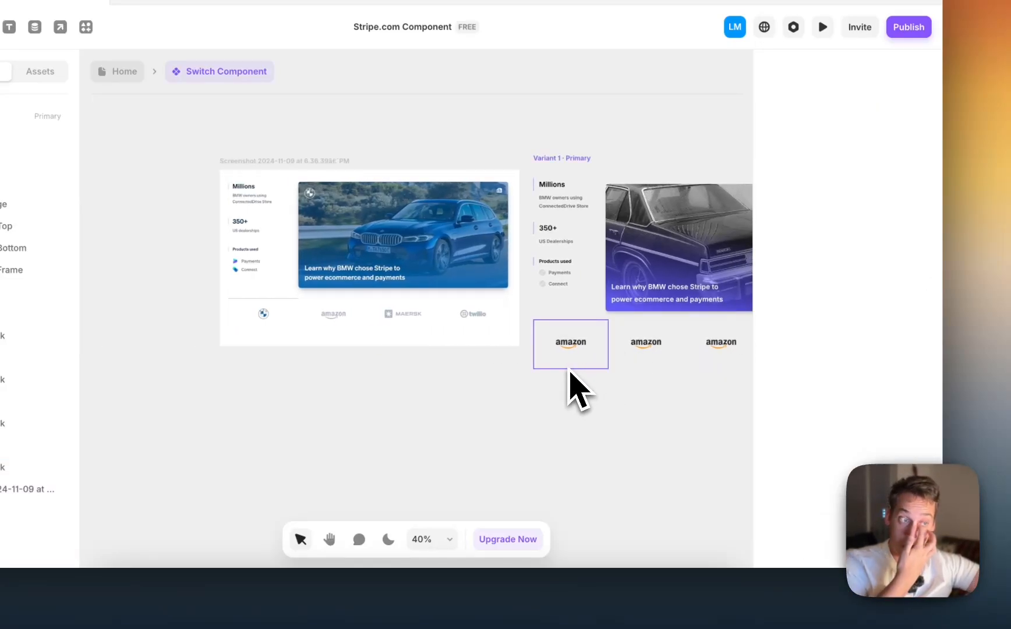
left_click(638, 352)
scroll(617, 361, "right", 3)
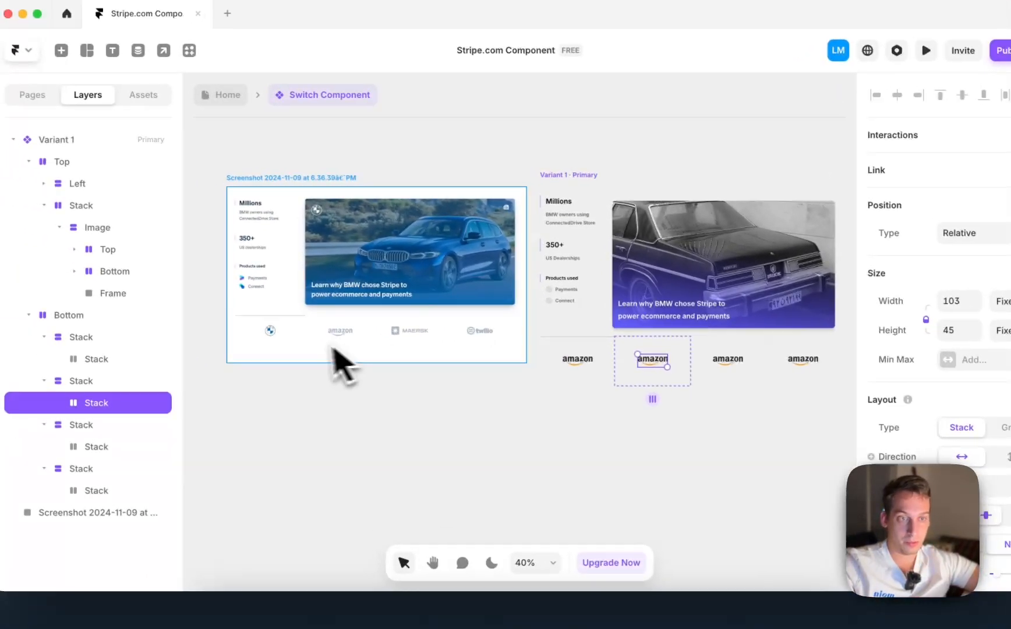
scroll(331, 352, "up", 5)
scroll(431, 340, "down", 3)
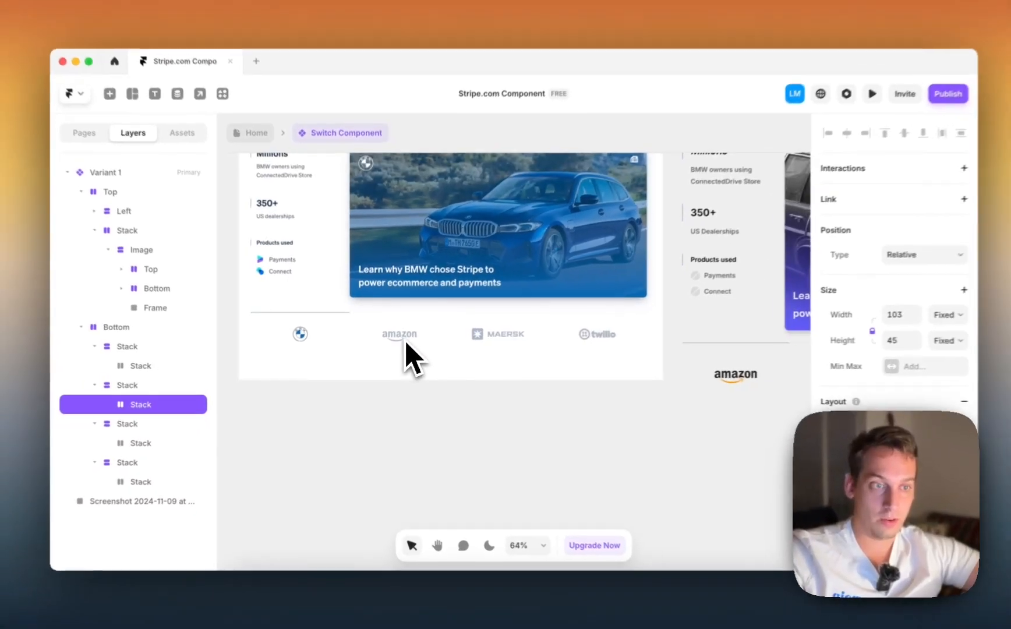
scroll(585, 342, "right", 2)
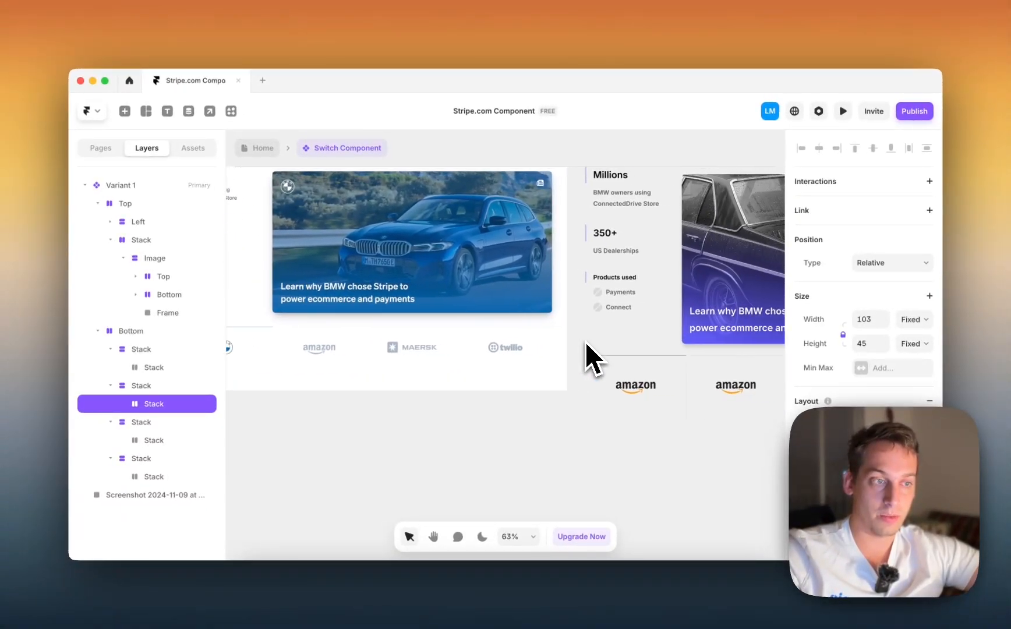
scroll(585, 341, "down", 3)
scroll(863, 274, "down", 6)
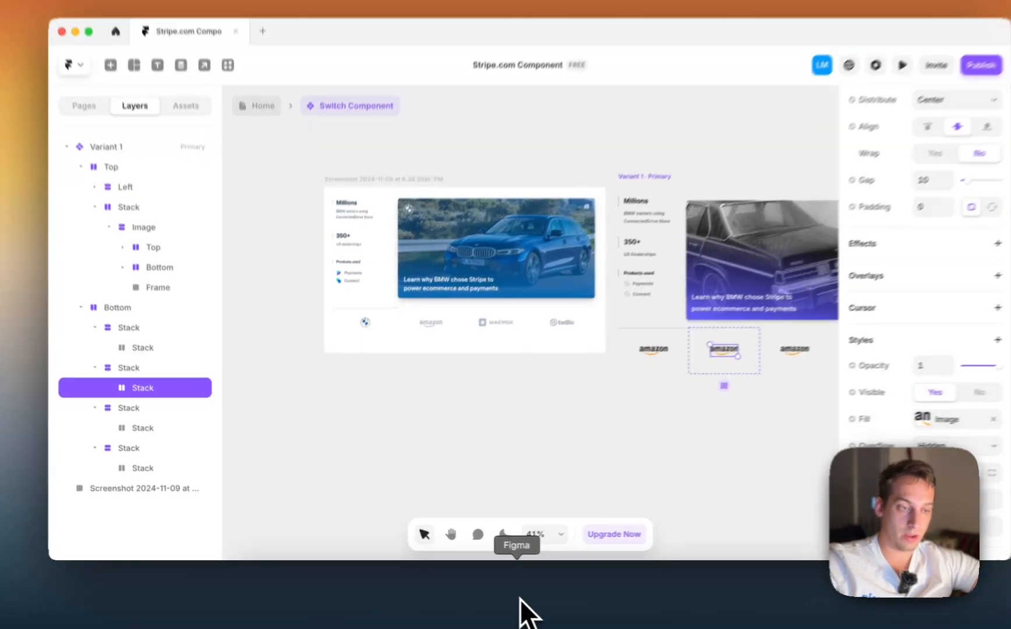
- Switch to Figma, open Finder over it and search the computer's files for "amazon"
left_click(520, 600)
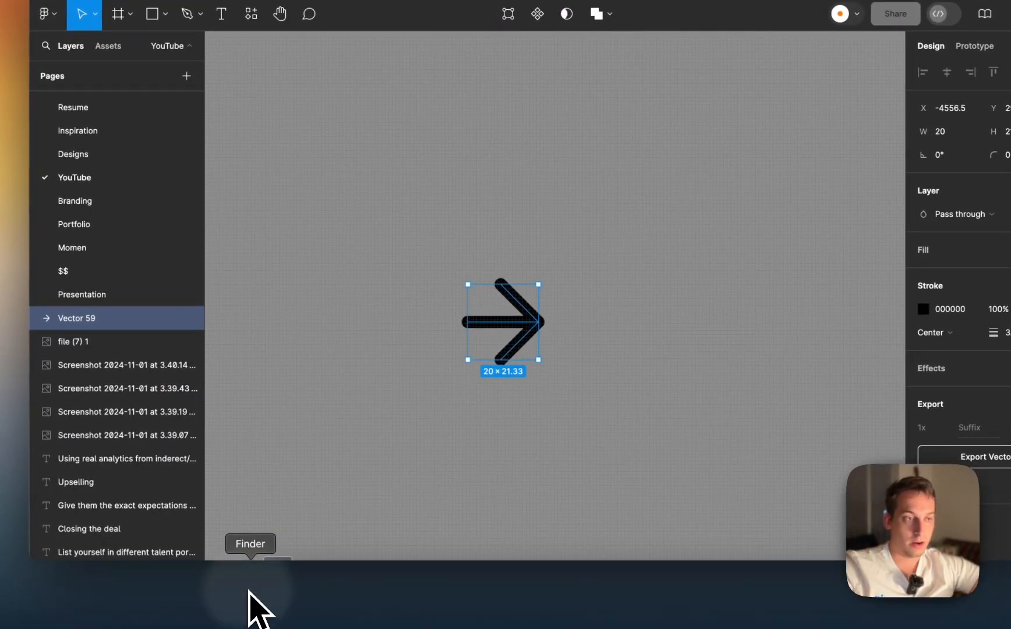
left_click(251, 597)
left_click(772, 26)
type("mazon")
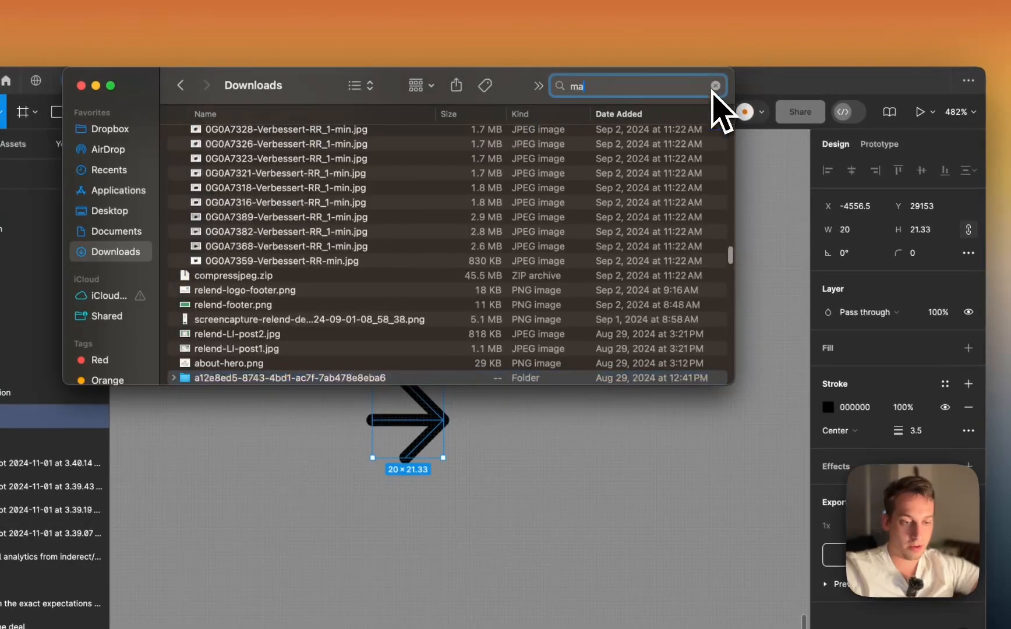
key("BackSpace")
key("BackSpace")
key("BackSpace")
key("BackSpace")
key("BackSpace")
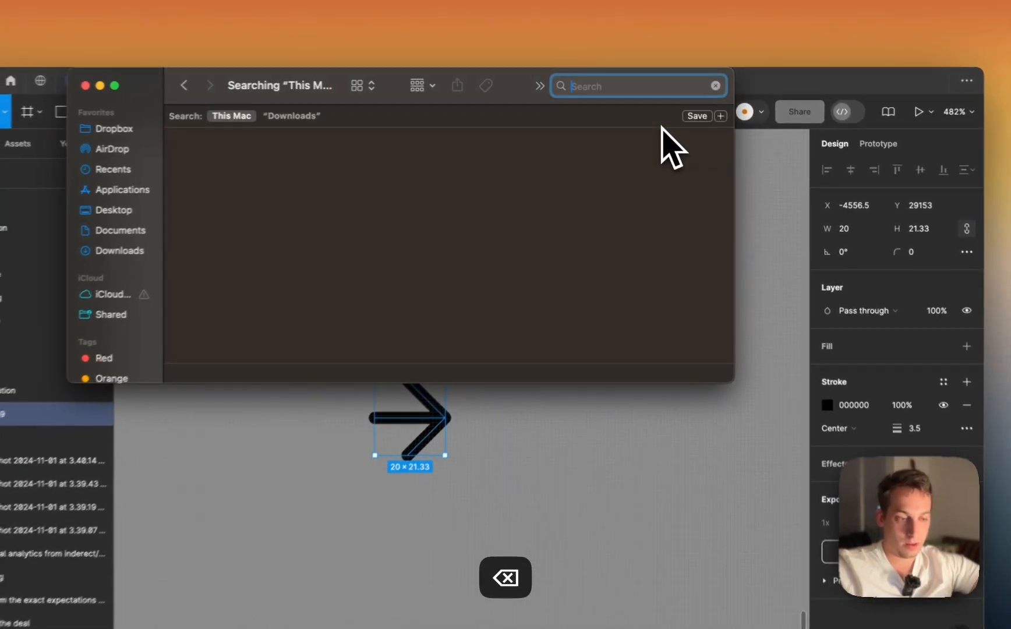
type("amazon")
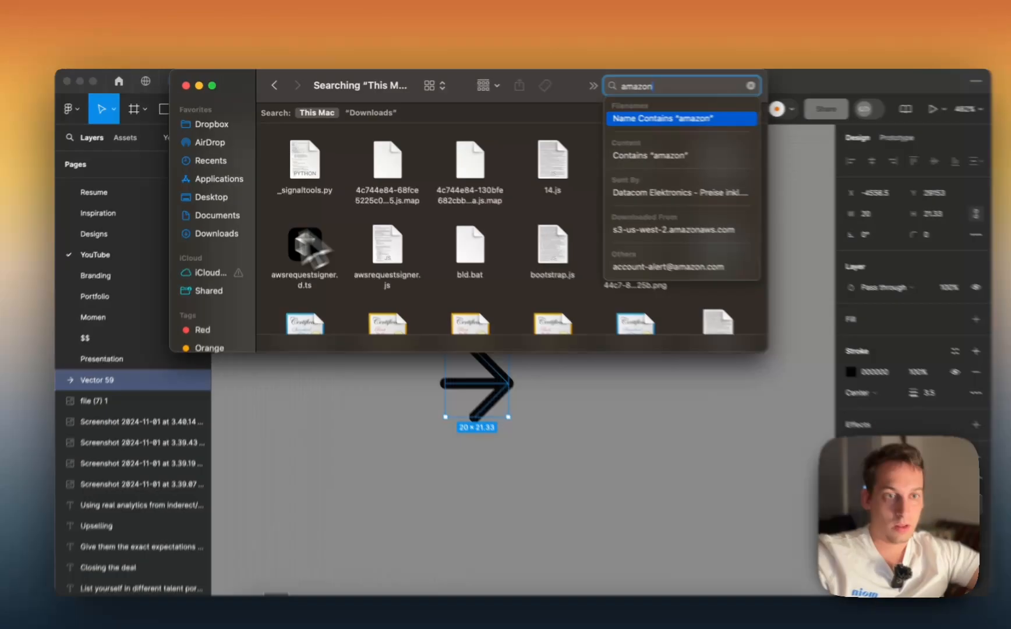
left_click(718, 84)
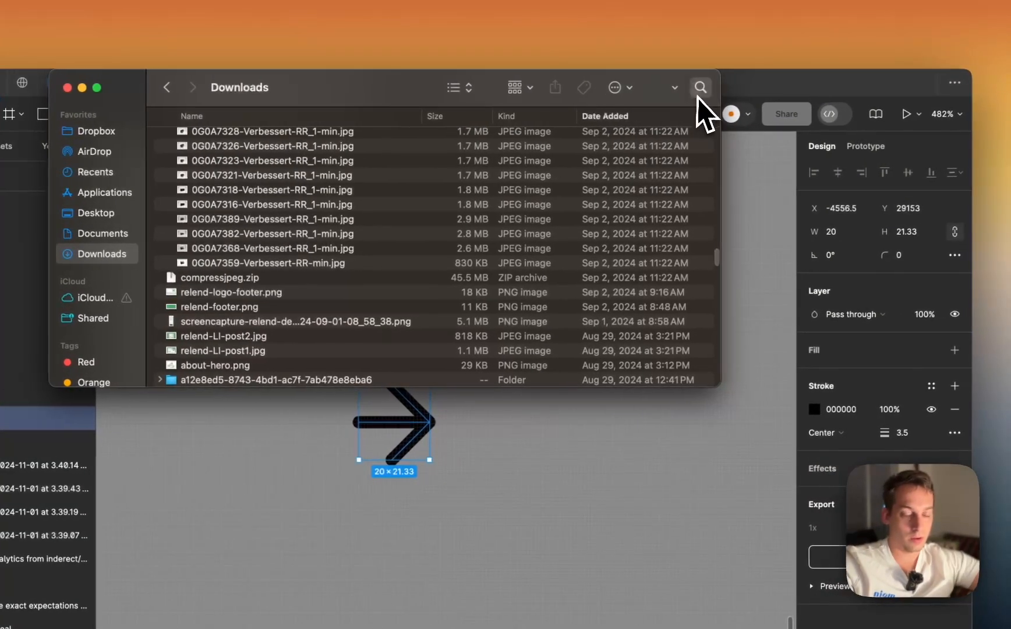
- Search Finder for "amazon logo" and place the Amazon logo PNG on the Figma canvas
left_click(698, 95)
type("mazon")
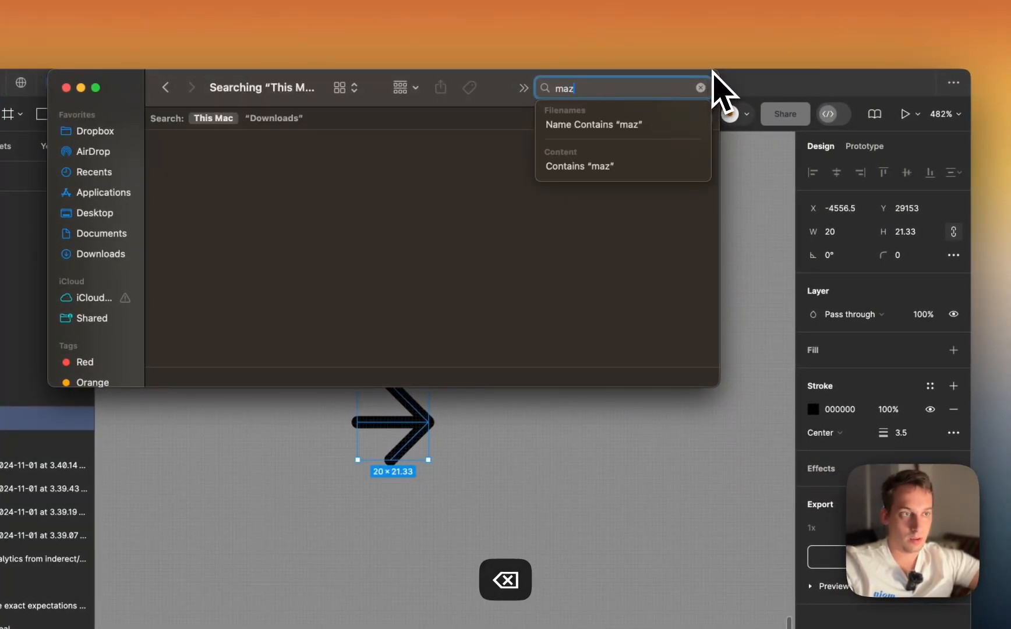
type("mazon")
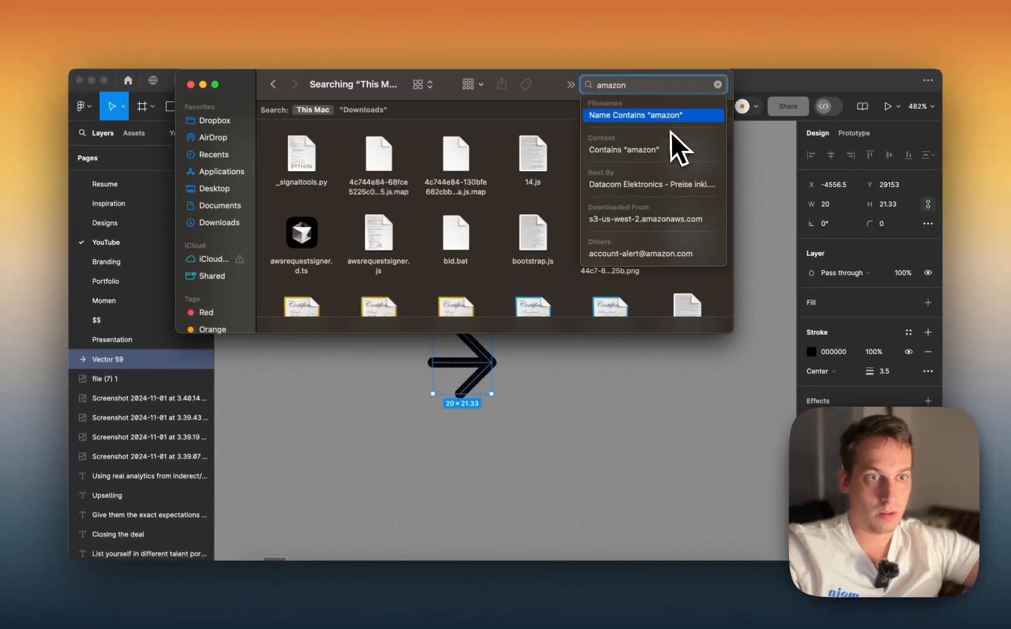
type(" logo")
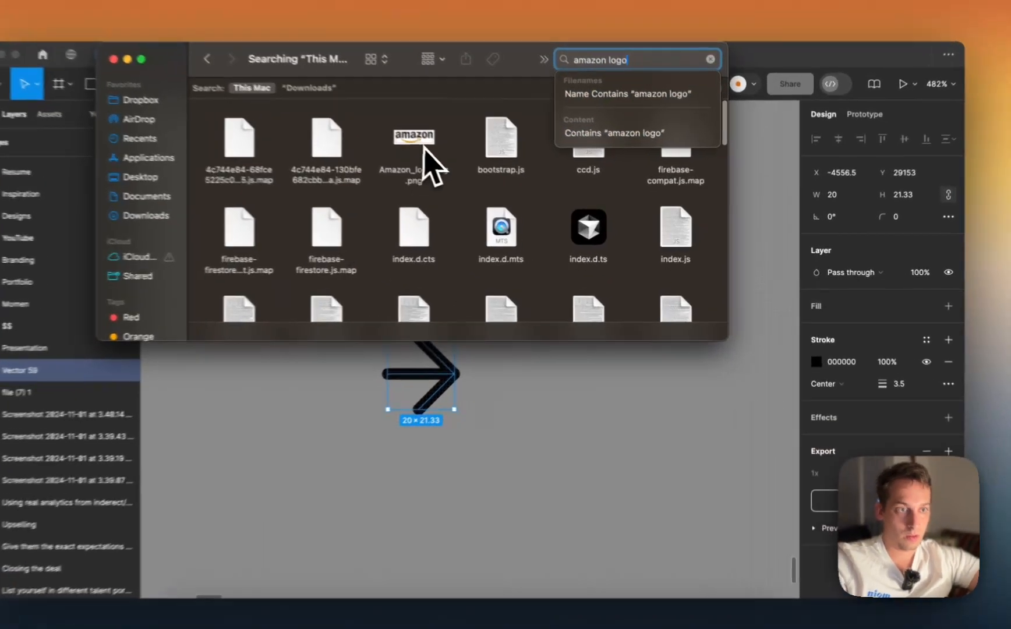
left_click_drag(456, 154, 617, 427)
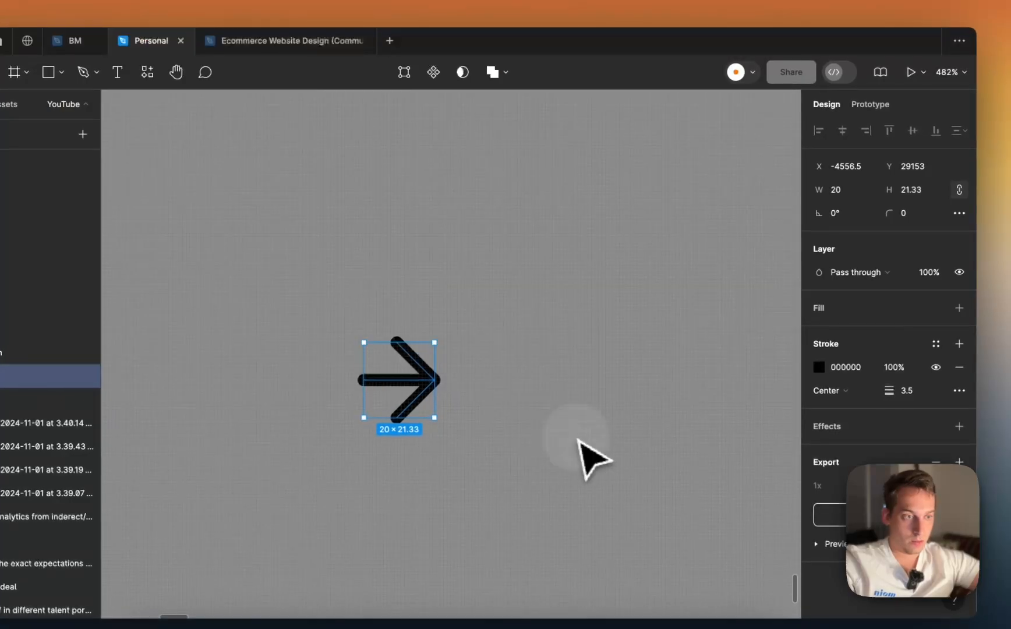
scroll(579, 437, "down", 15)
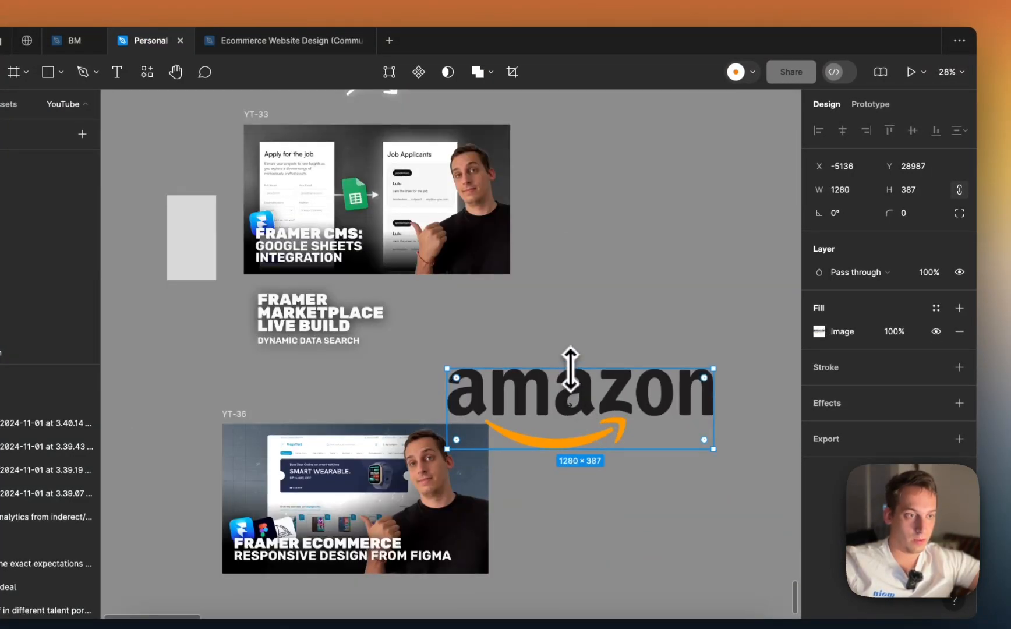
- Scale the Amazon logo down to about 182 × 55 and lower its image fill's saturation to the minimum
left_click_drag(570, 368, 639, 413)
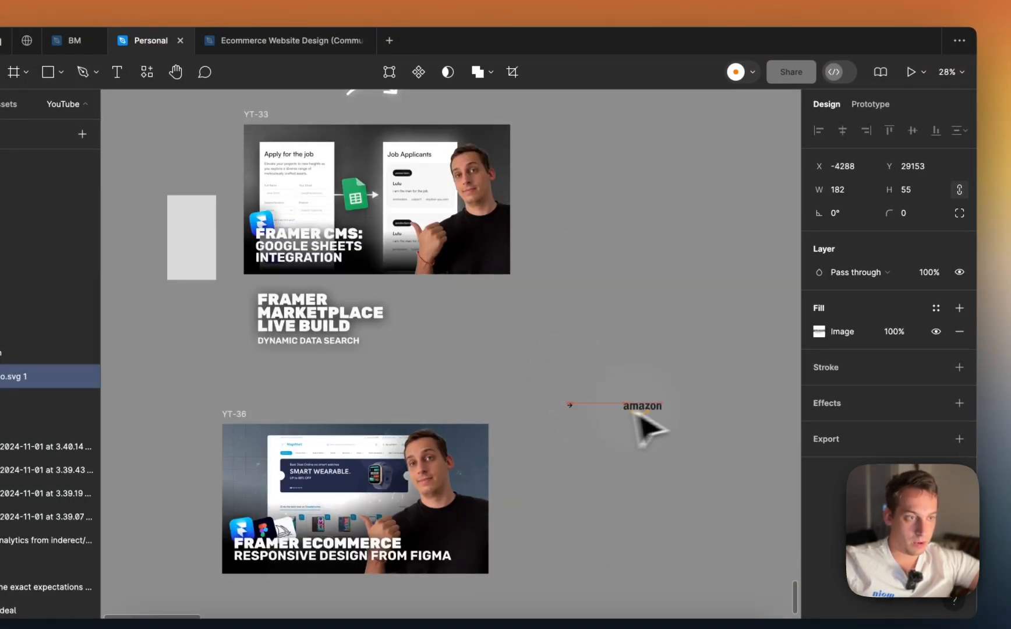
scroll(641, 412, "up", 5)
left_click(819, 333)
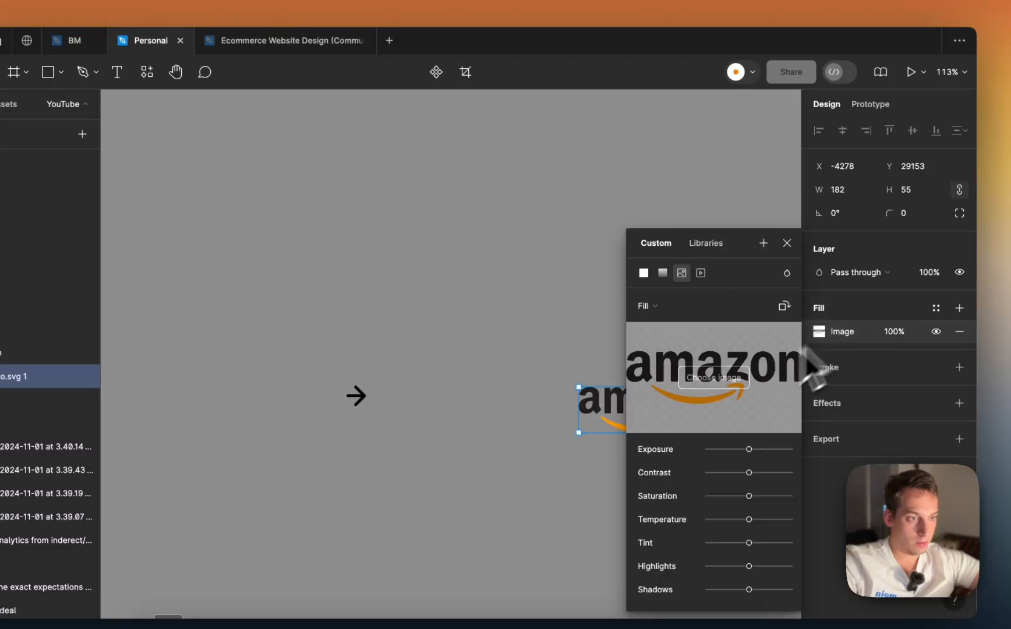
left_click_drag(749, 495, 566, 492)
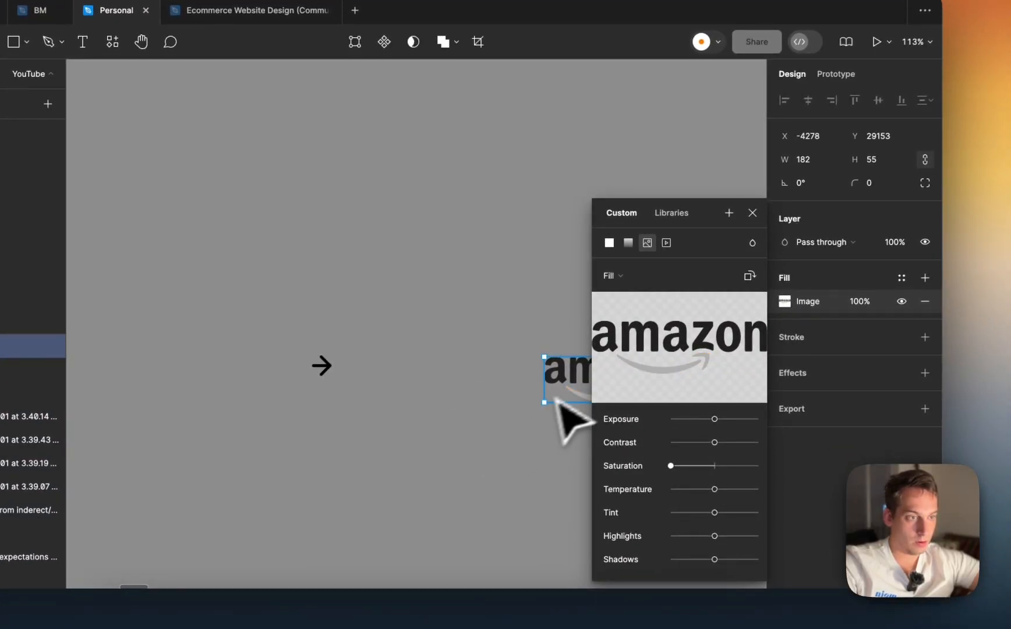
left_click(759, 220)
- Export the greyscale Amazon logo at 1x as a PNG into the Downloads folder
left_click(925, 408)
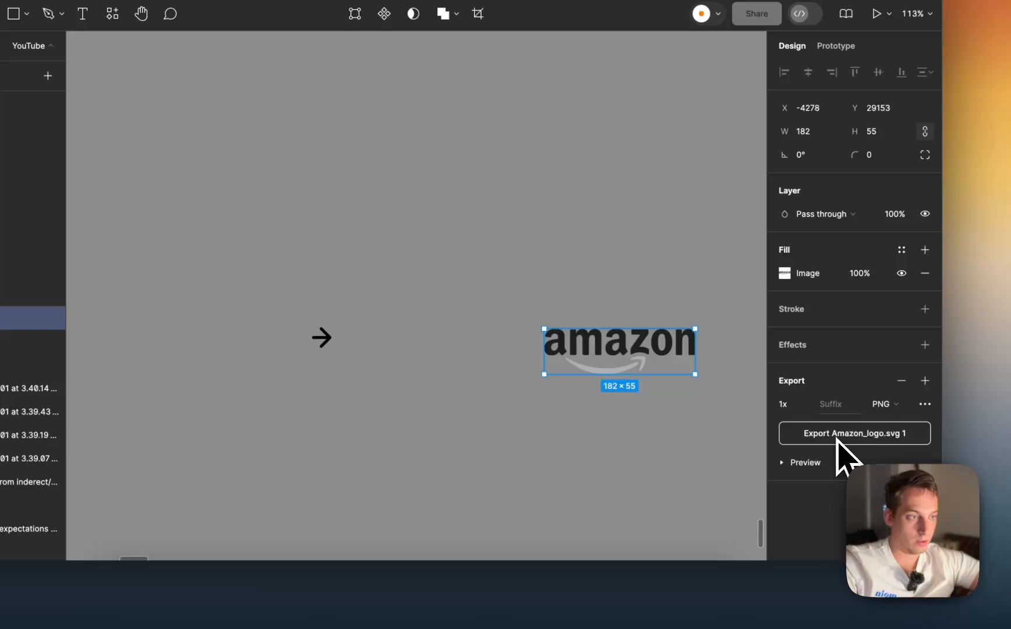
left_click(838, 434)
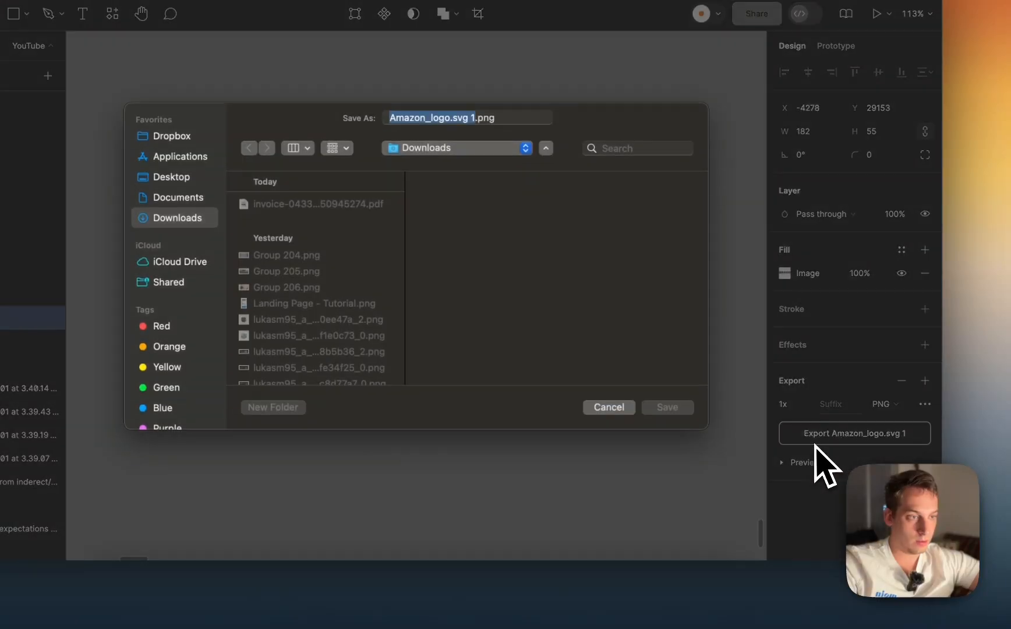
left_click(683, 411)
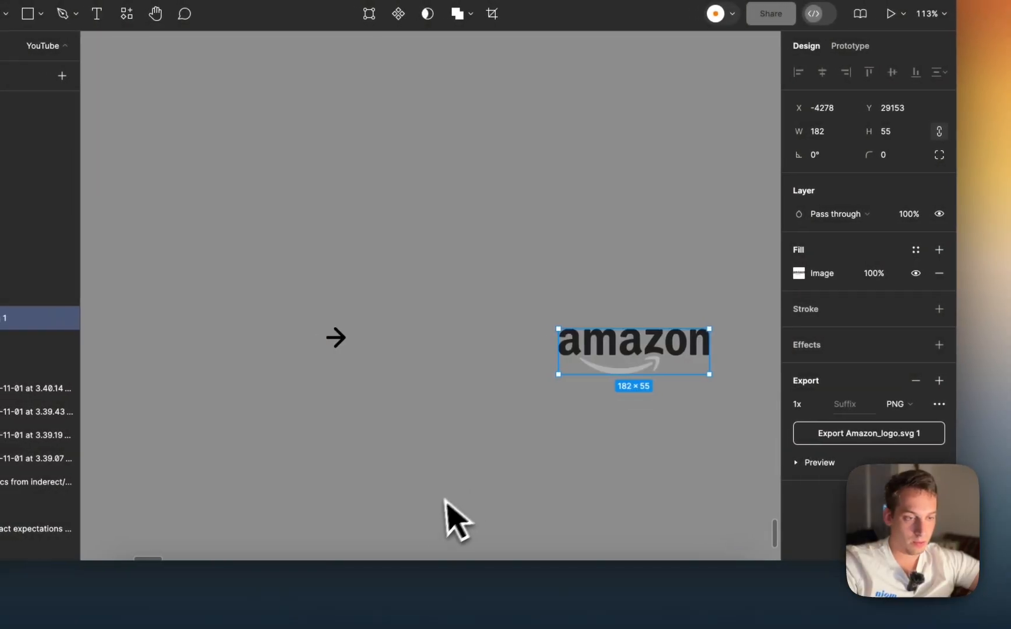
- Switch back to Framer and replace the image fill of the second, third and fourth logos with Amazon_logo.svg 1.png
left_click(485, 584)
scroll(649, 337, "right", 3)
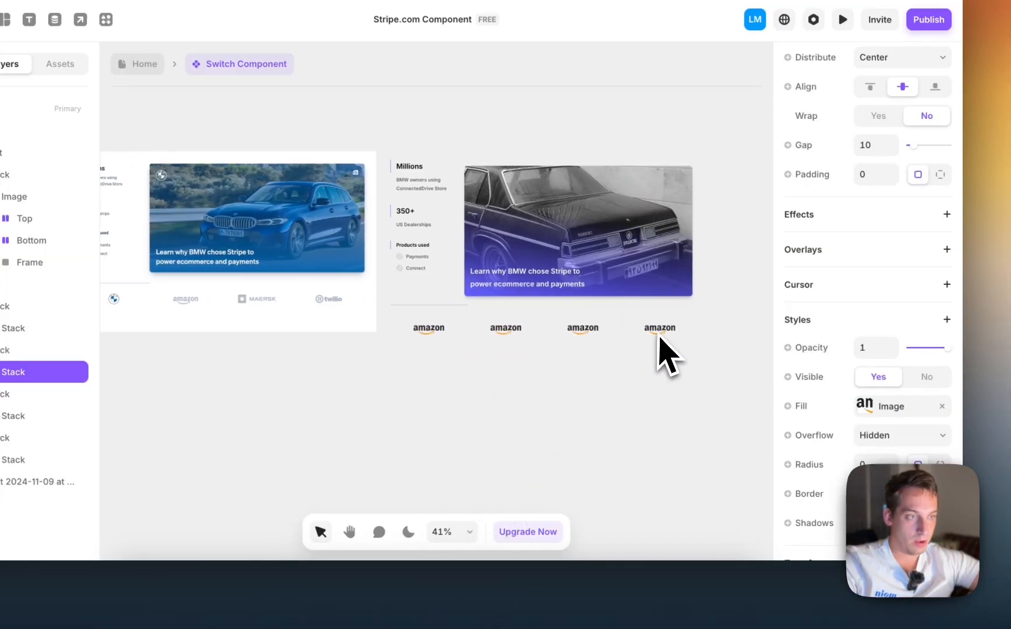
left_click(582, 333, "shift")
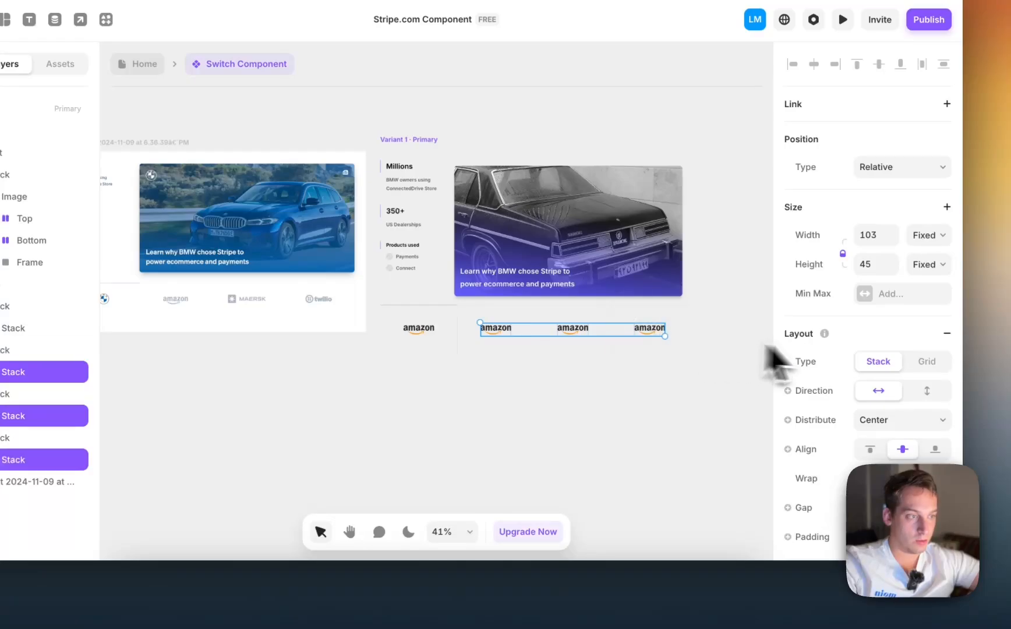
scroll(853, 361, "down", 10)
left_click(872, 241)
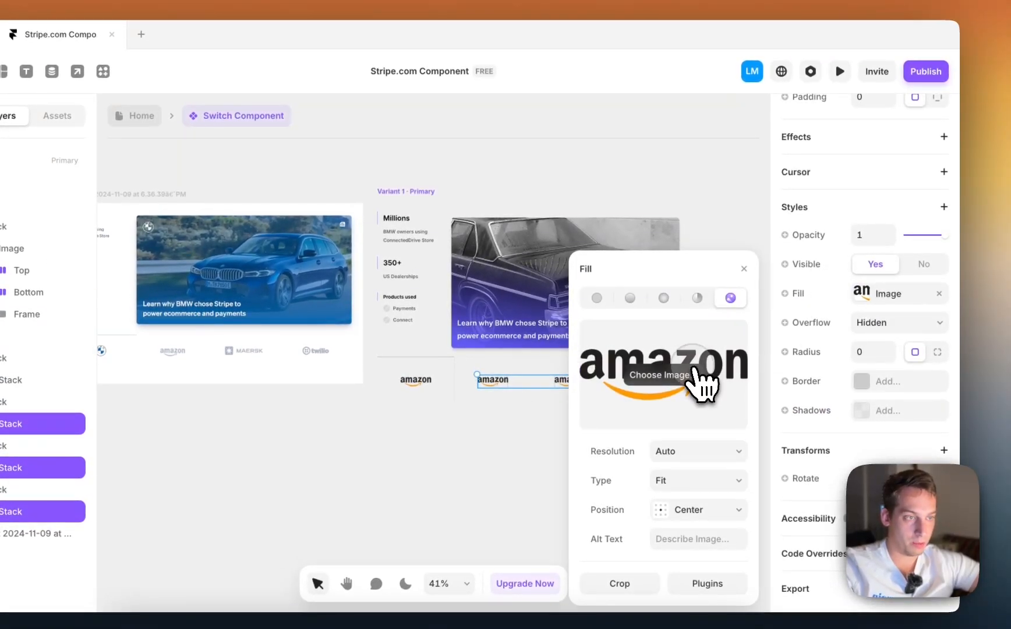
left_click(699, 375)
left_click(343, 233)
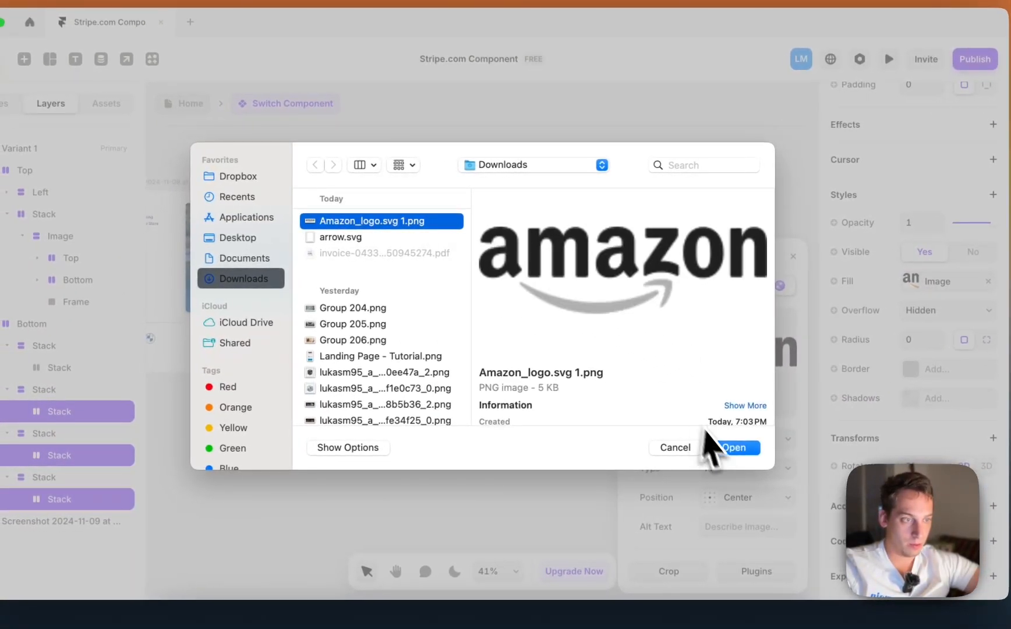
left_click(715, 447)
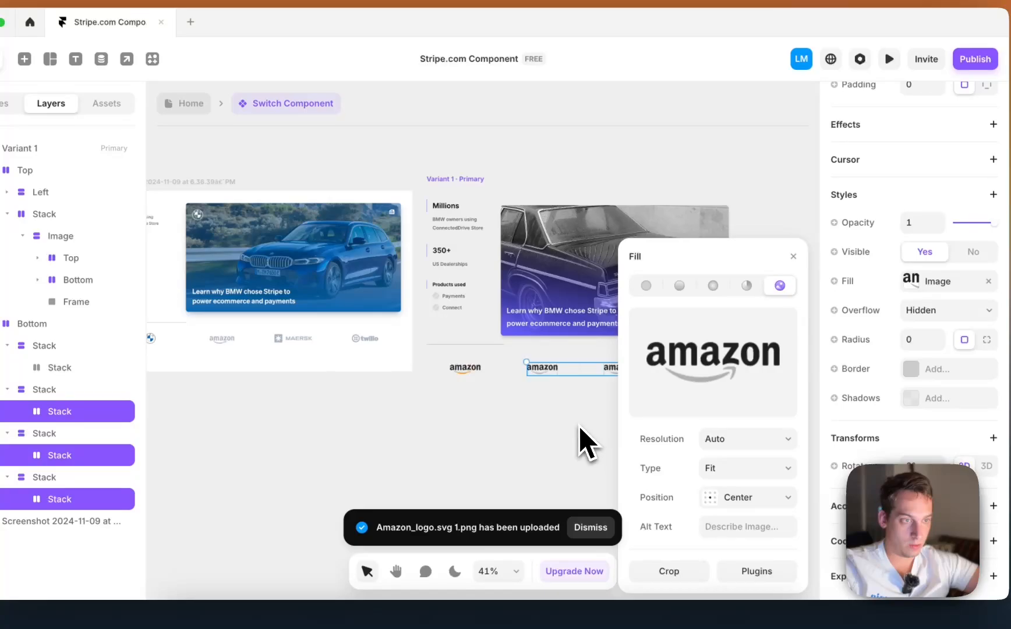
left_click(580, 428)
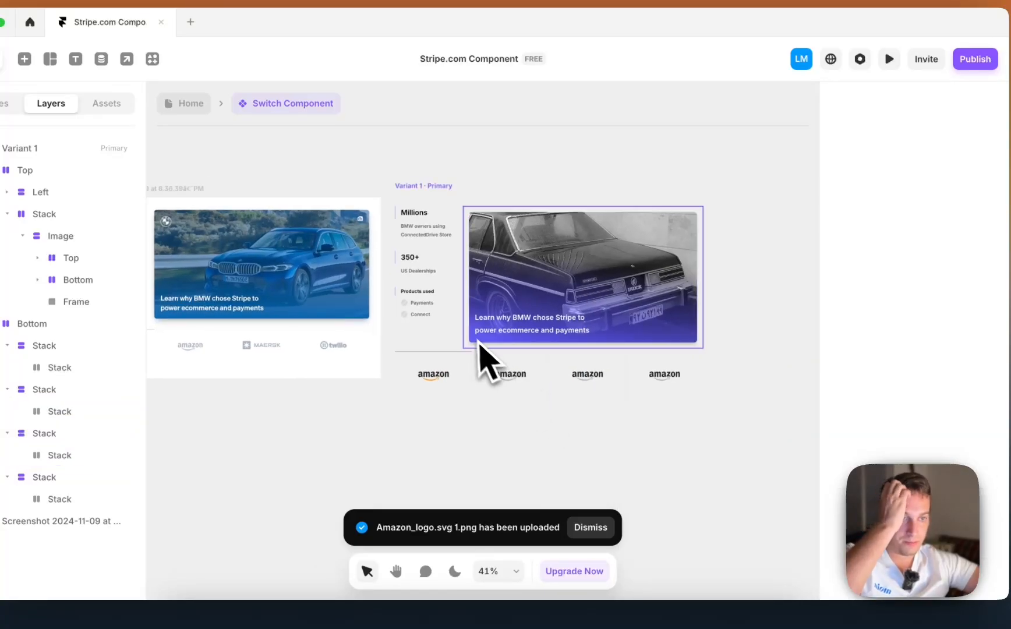
scroll(477, 341, "left", 3)
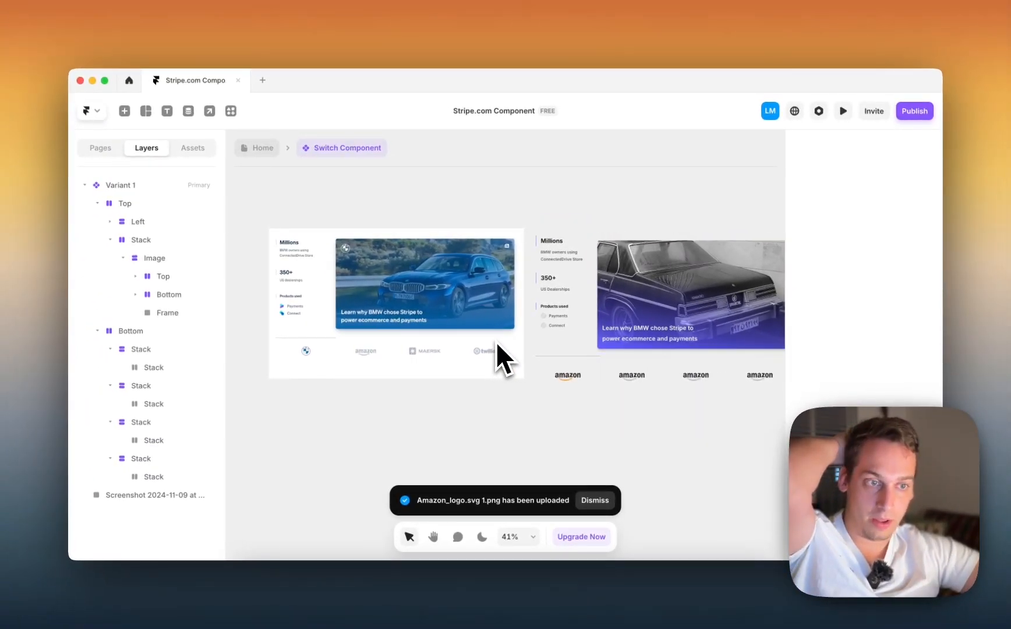
scroll(495, 341, "right", 3)
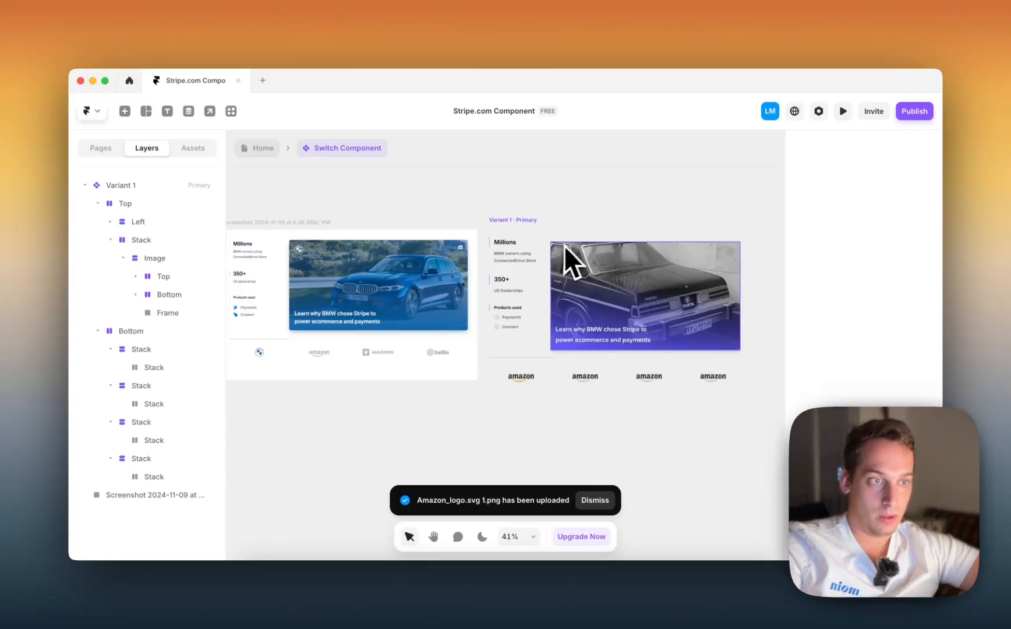
scroll(566, 233, "left", 4)
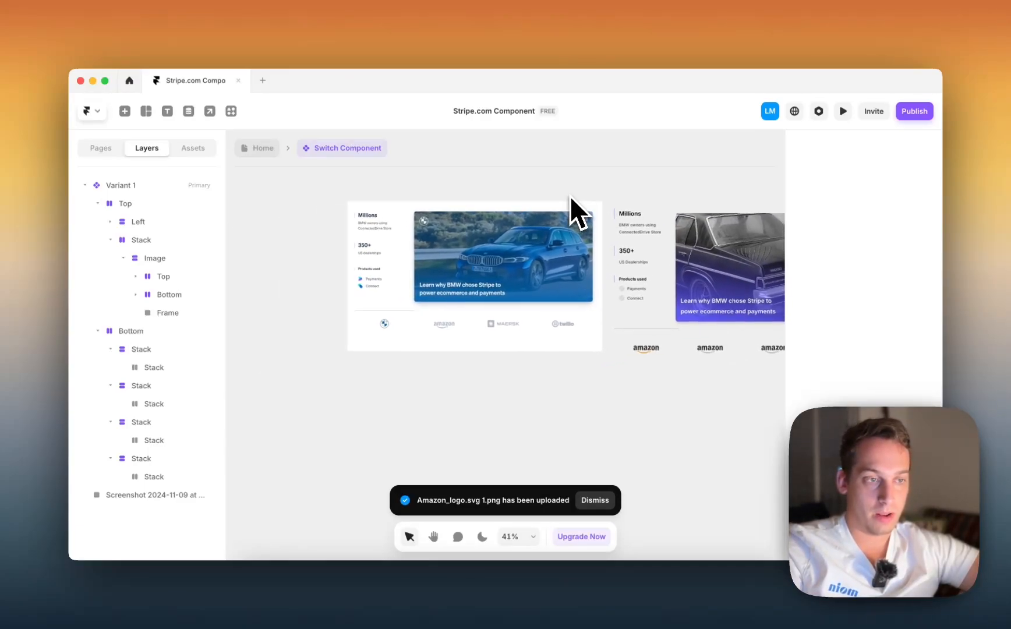
- Collapse Variant 1's layers and add three more variants of the Switch Component
scroll(569, 199, "down", 5)
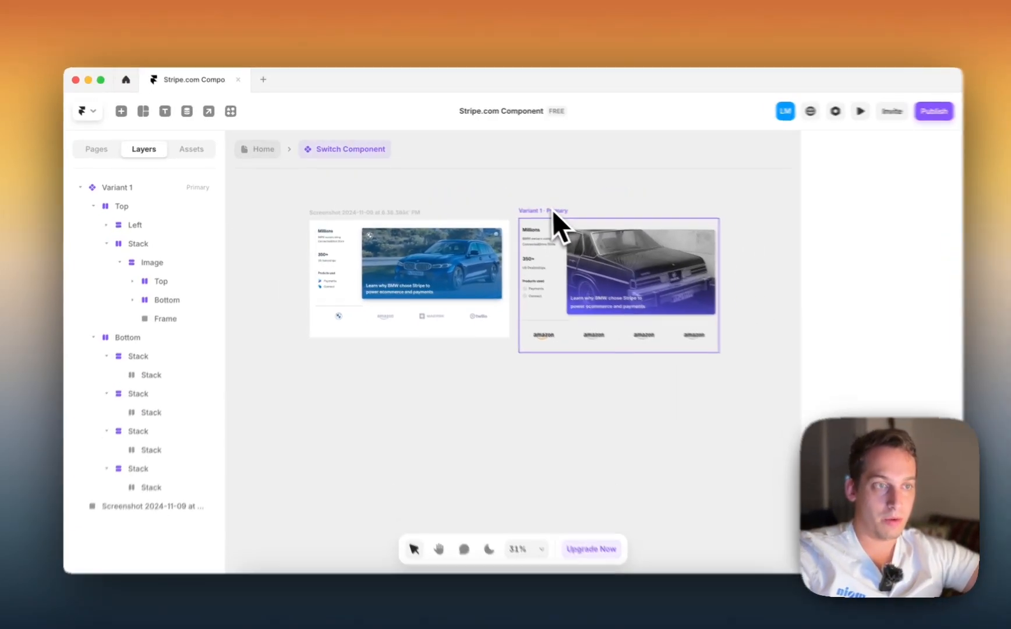
left_click(554, 211)
scroll(553, 213, "right", 5)
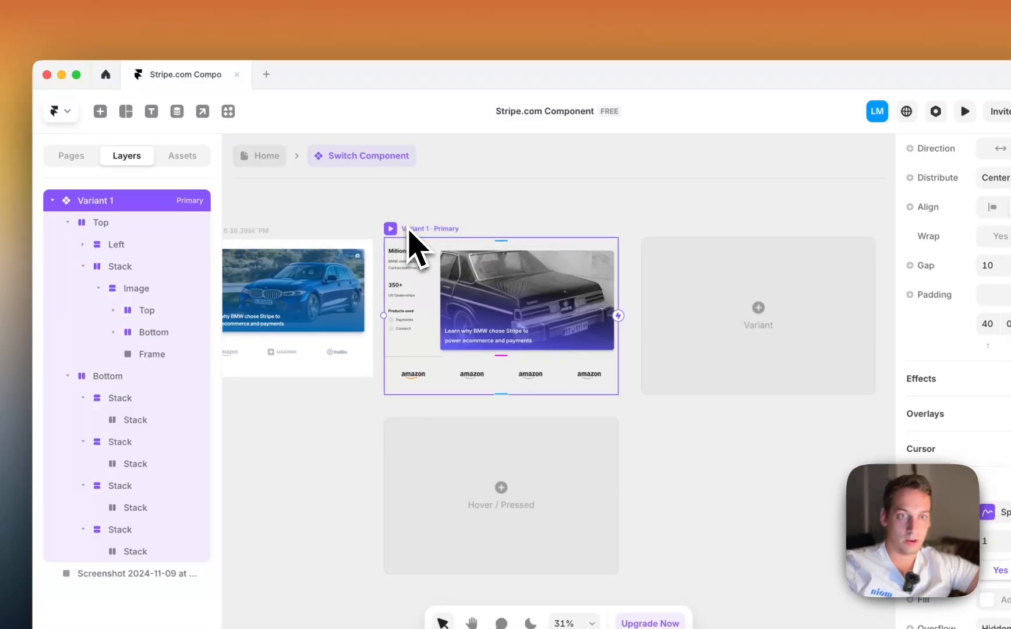
left_click(52, 200)
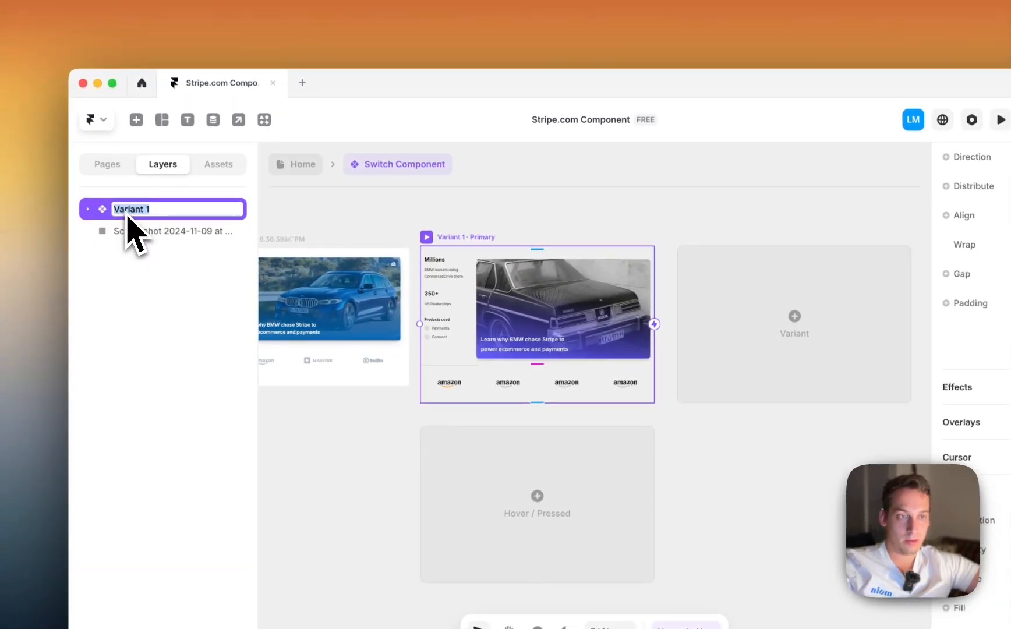
key("Return")
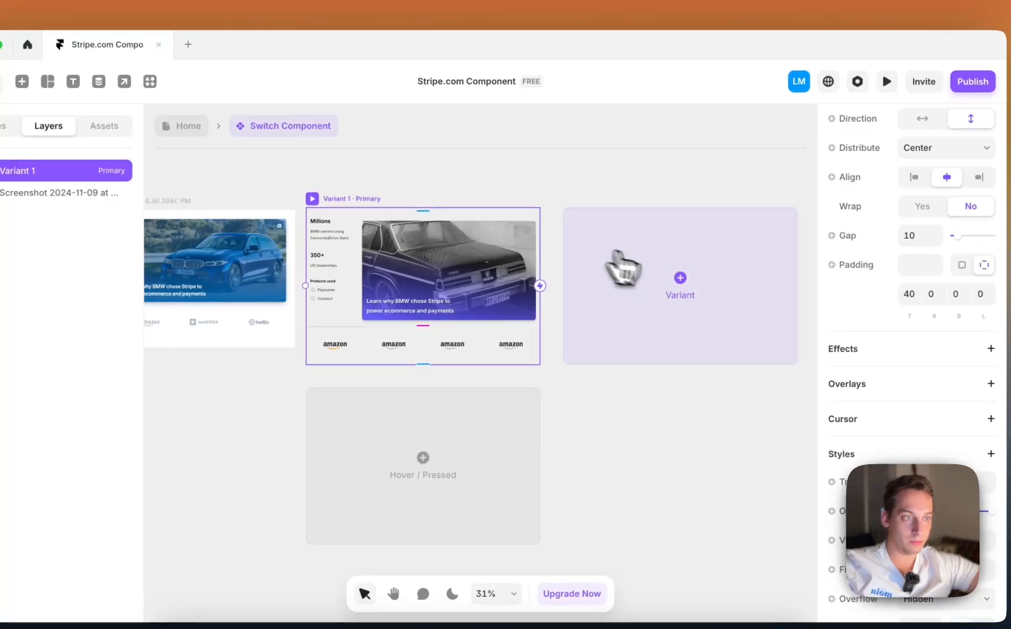
left_click(623, 269)
left_click(722, 406)
left_click(722, 406)
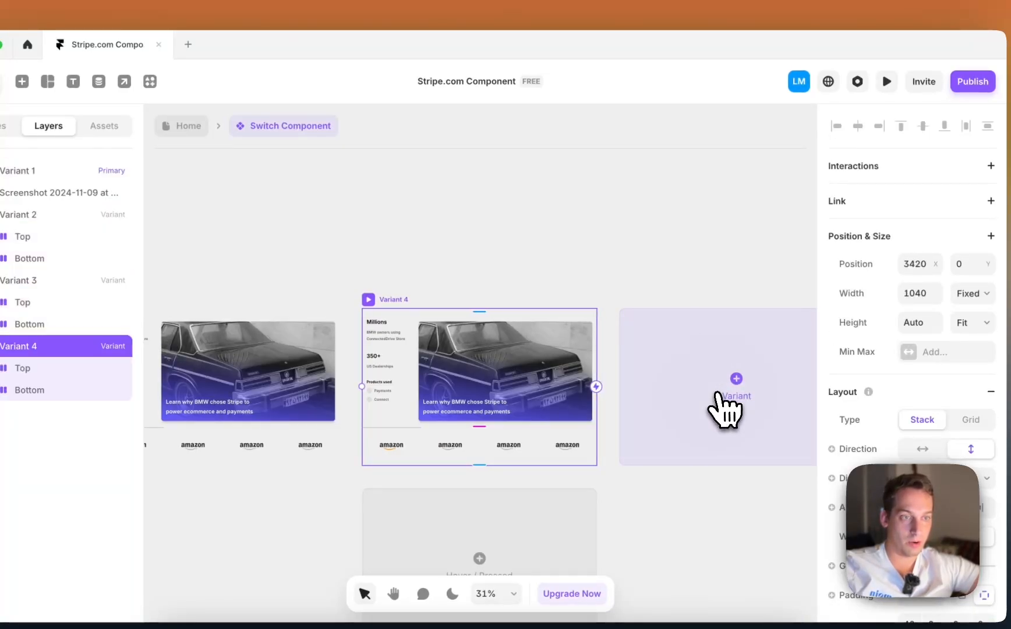
- Try moving the coloured Amazon logo's stack to second place in Variant 2's logo row, and undo the move
scroll(549, 350, "left", 5)
scroll(536, 326, "right", 3)
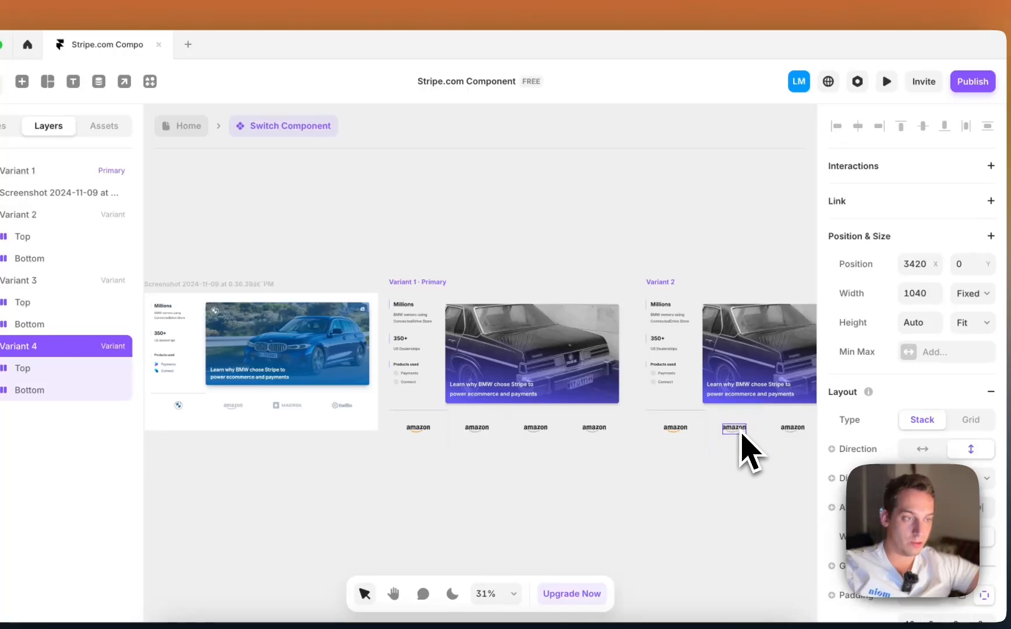
left_click(707, 431)
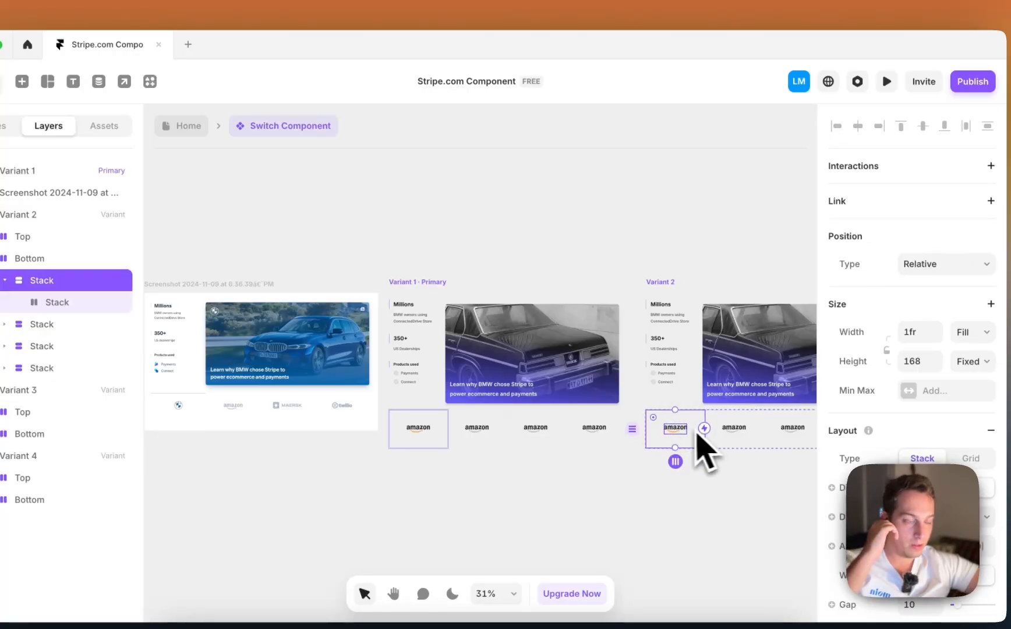
scroll(697, 436, "up", 10)
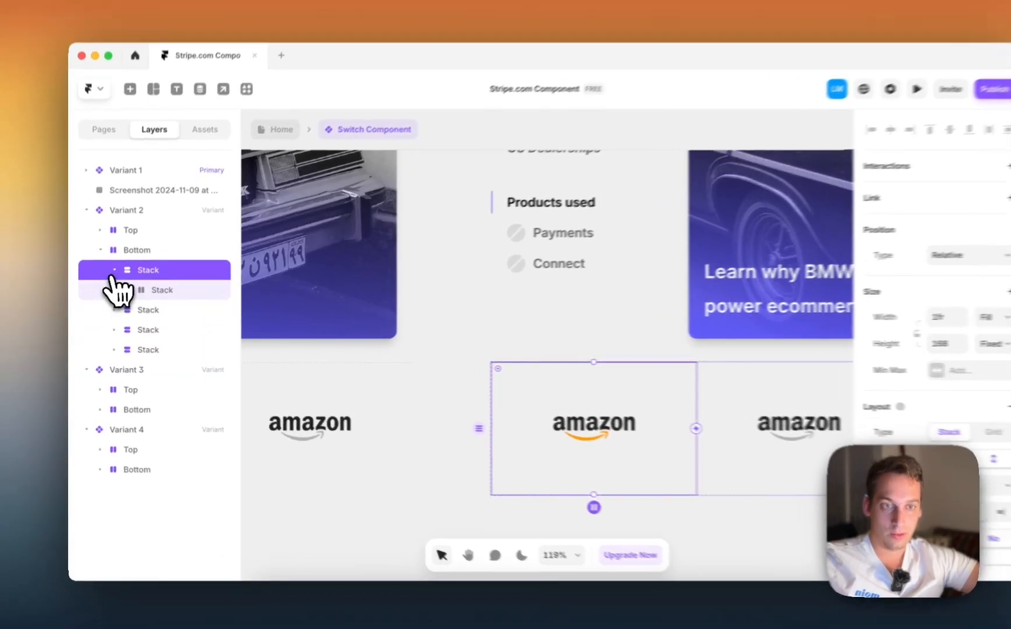
left_click(114, 270)
left_click_drag(128, 271, 154, 295)
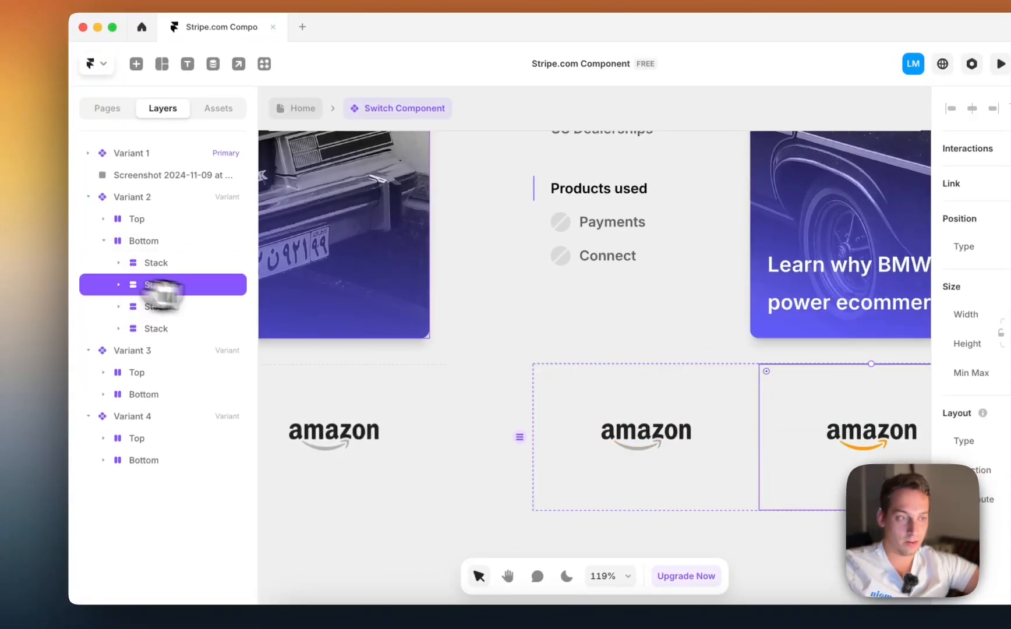
key("super+z")
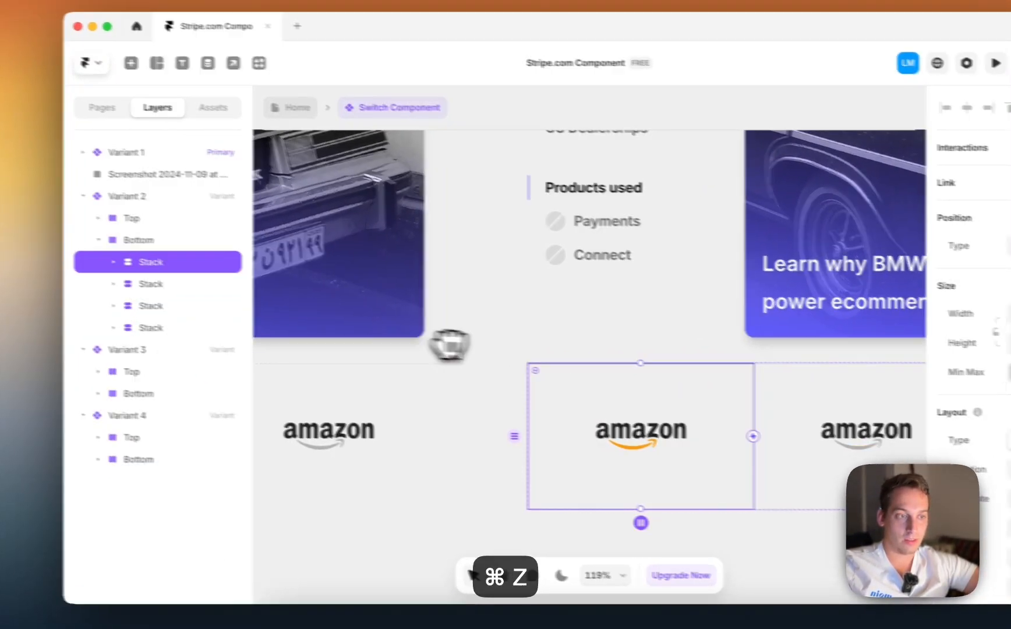
- Replace the image fill of Variant 2's first logo with Amazon_logo.svg 1.png from Downloads
scroll(610, 348, "down", 3)
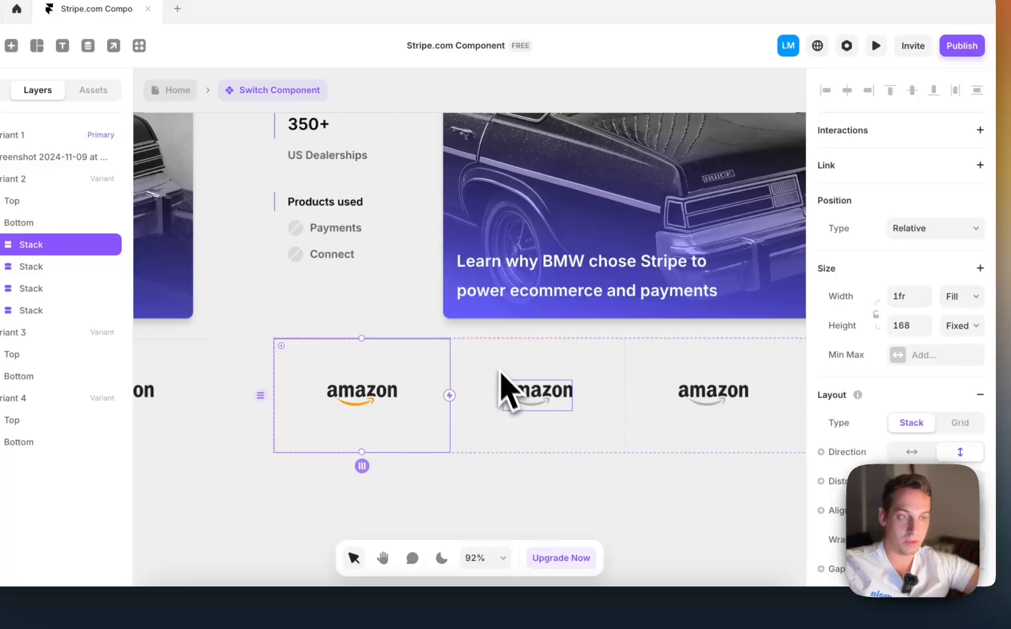
left_click(510, 393)
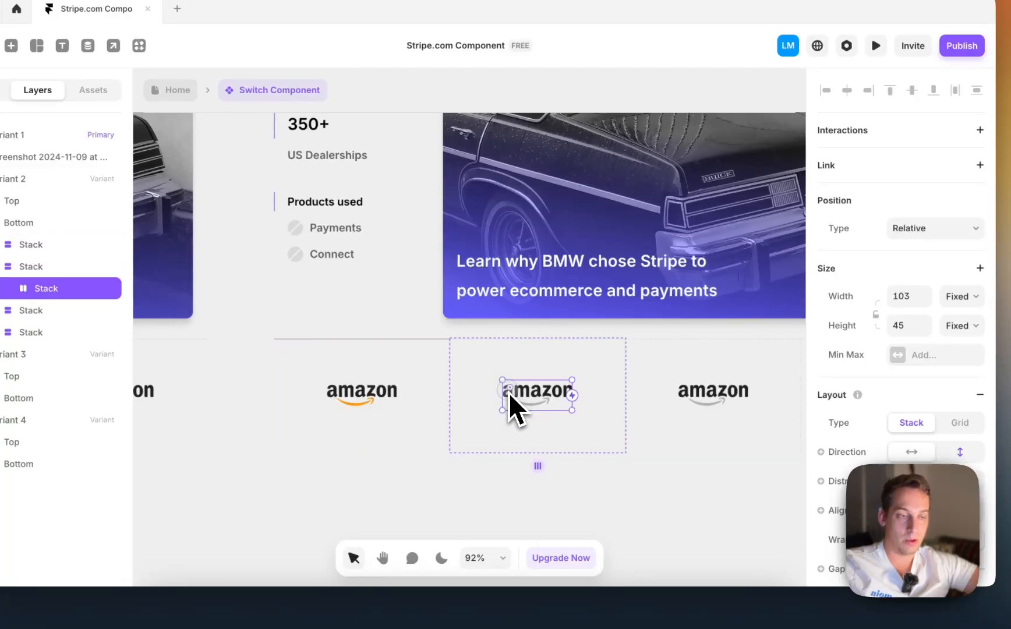
left_click(384, 407)
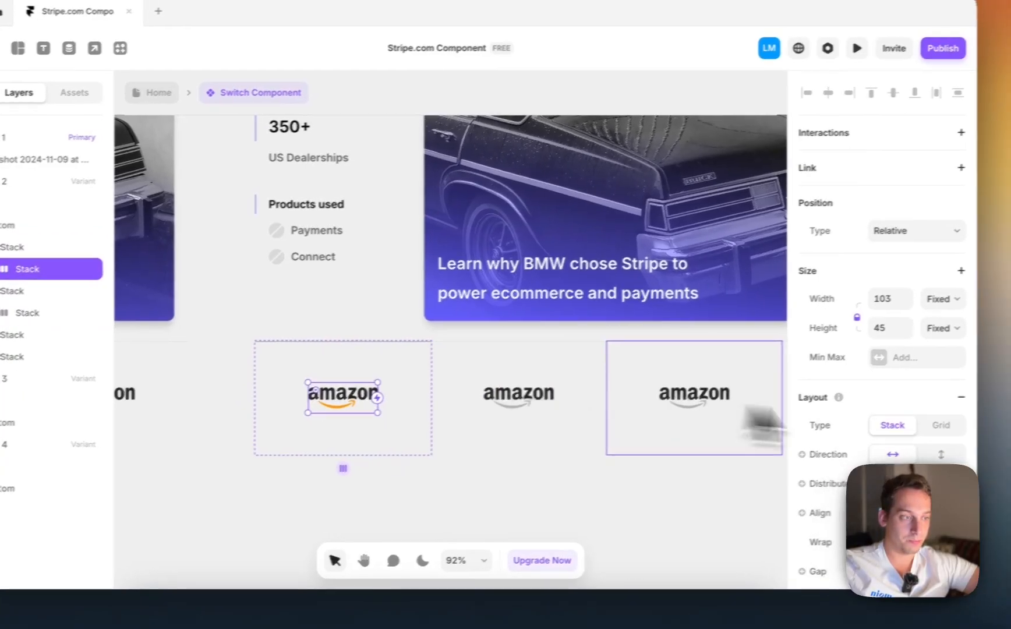
scroll(908, 448, "down", 5)
scroll(862, 454, "down", 4)
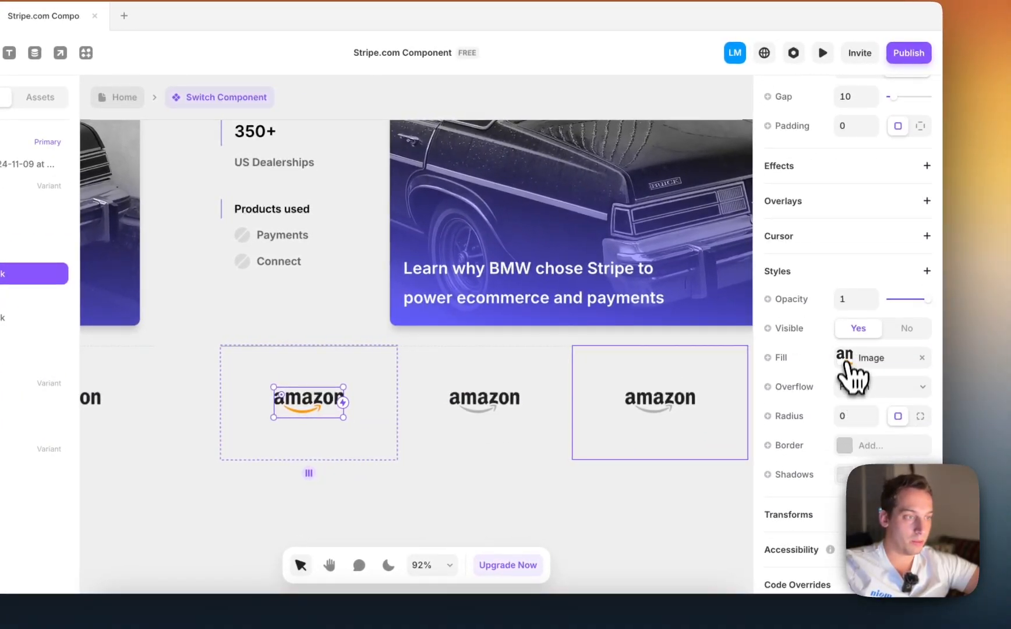
left_click(845, 356)
left_click(645, 364)
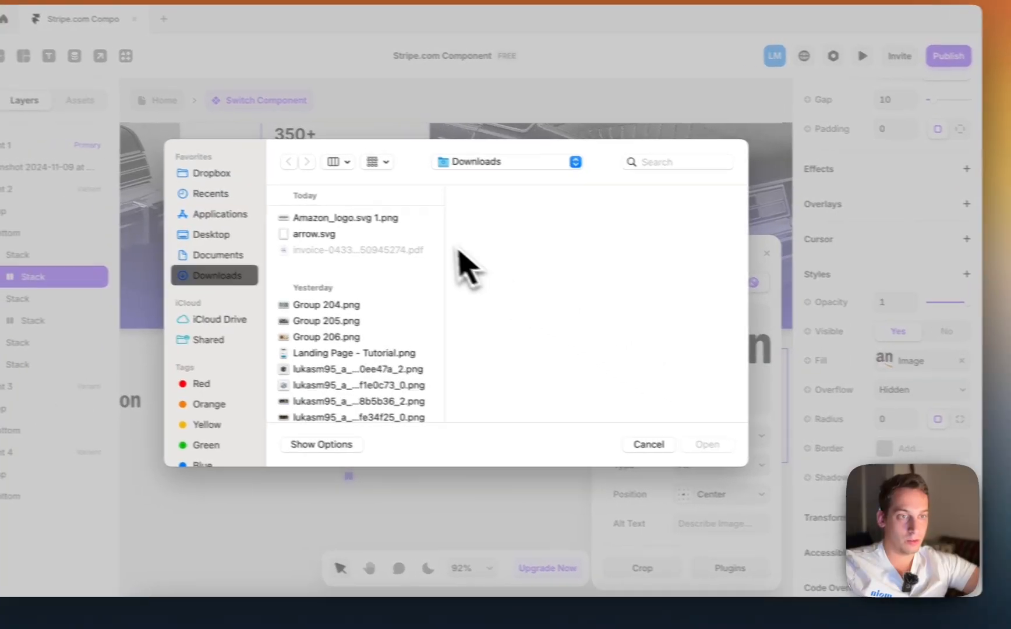
left_click(378, 216)
left_click(731, 447)
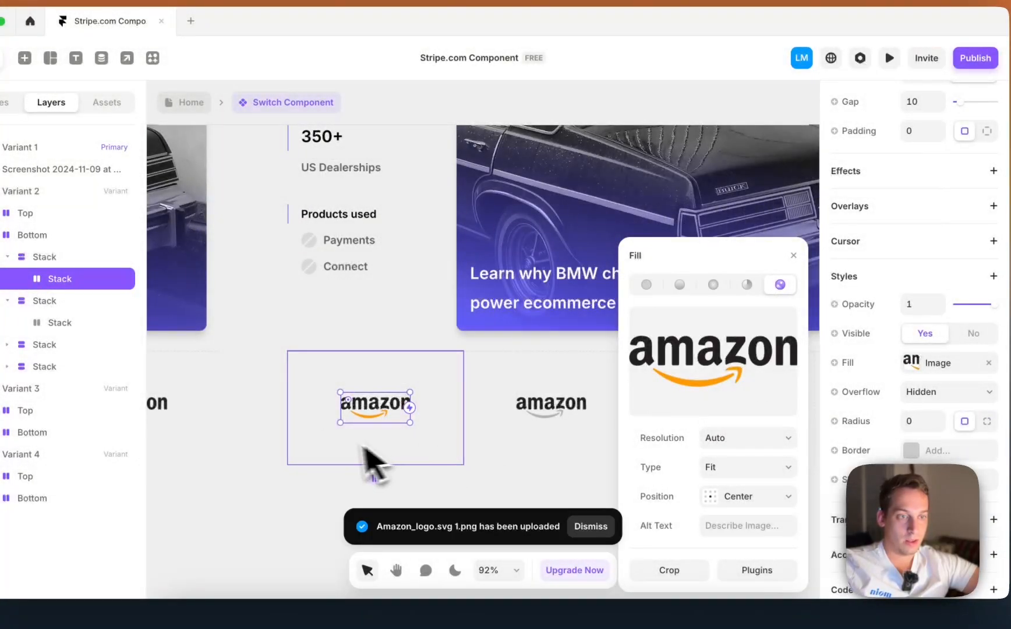
scroll(364, 465, "down", 5)
left_click(449, 423)
scroll(469, 429, "up", 3)
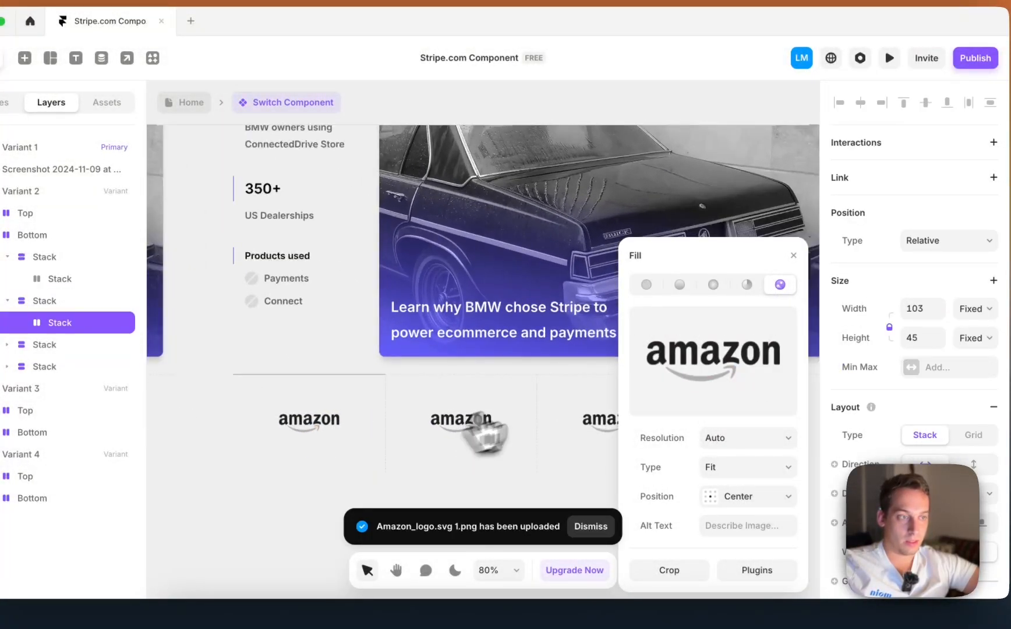
left_click(713, 370)
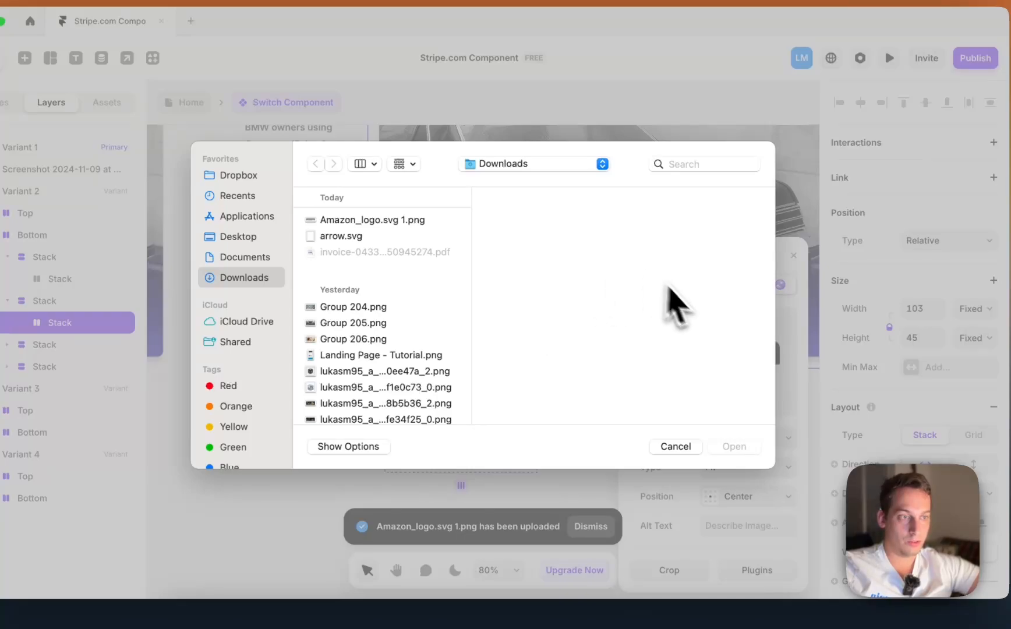
left_click(673, 446)
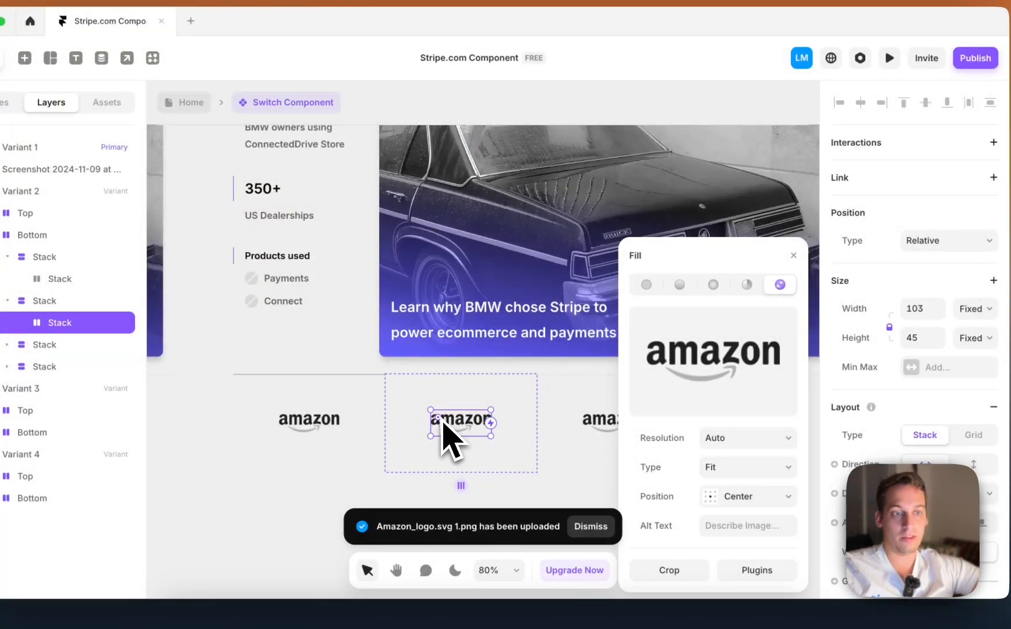
- Inspect the border colour and opacity of the first logo's outer stack in Variant 2
scroll(431, 398, "up", 5)
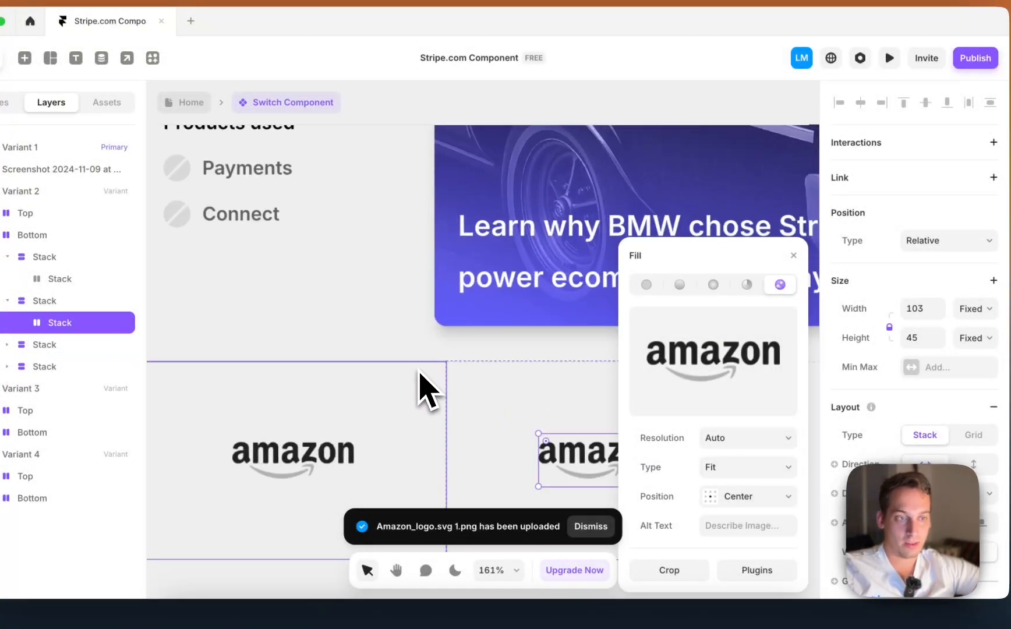
left_click(458, 384)
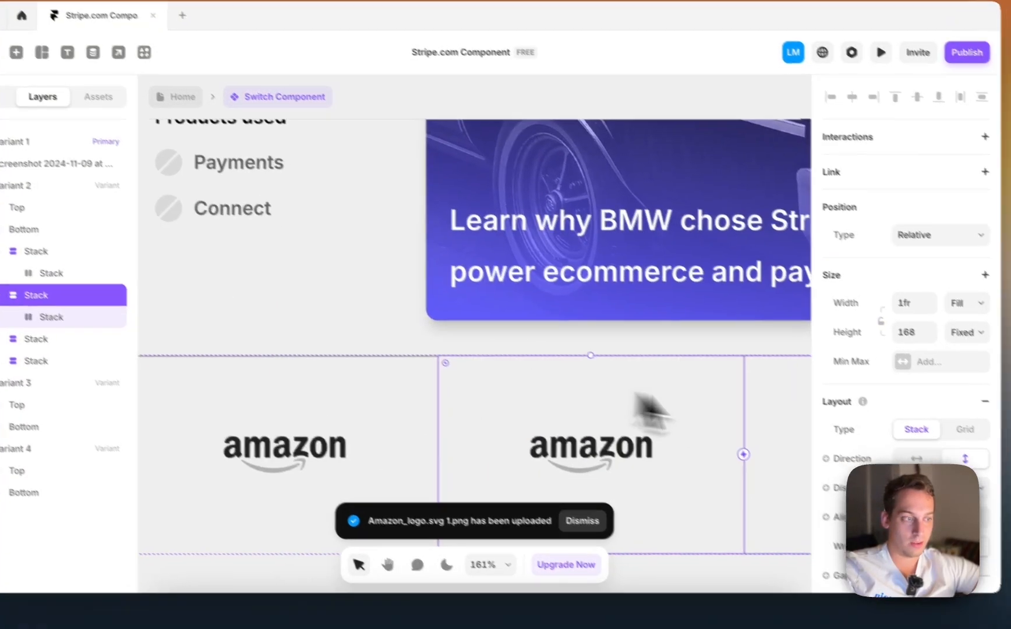
scroll(884, 500, "down", 3)
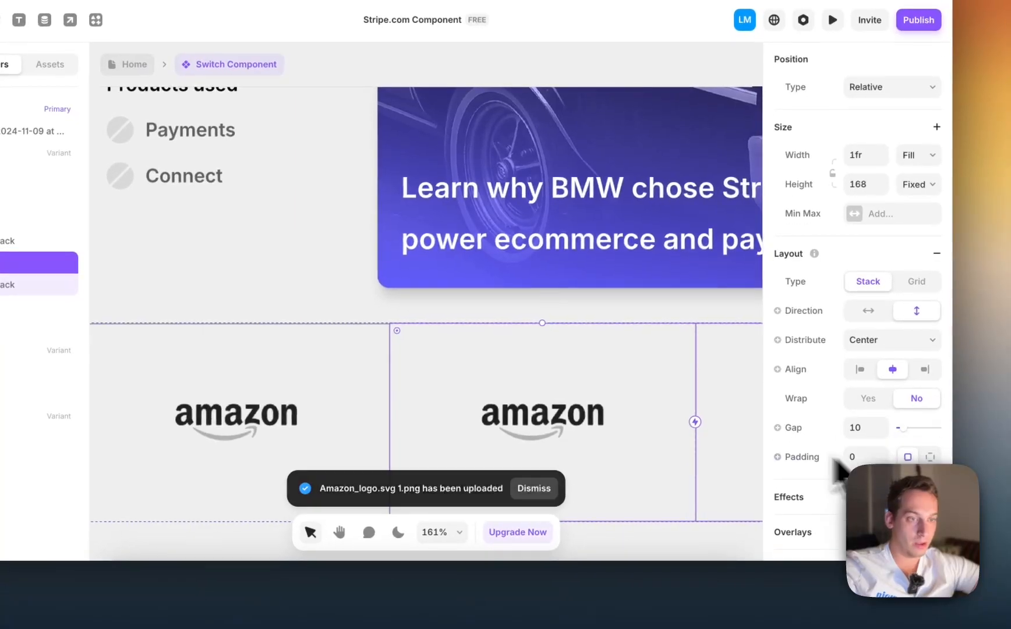
left_click(358, 478)
scroll(553, 454, "left", 5)
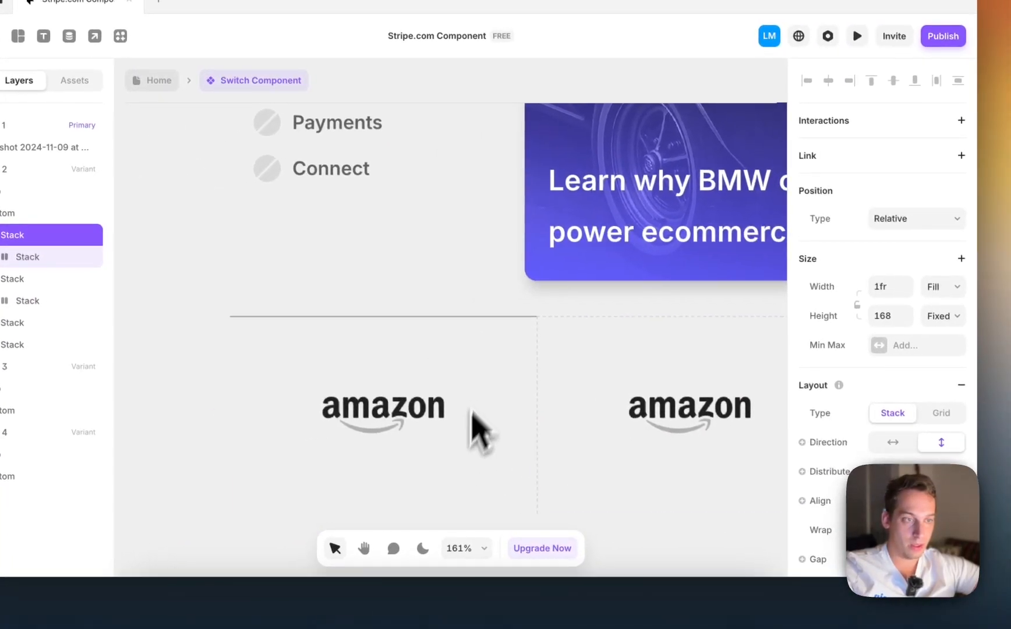
left_click(554, 345)
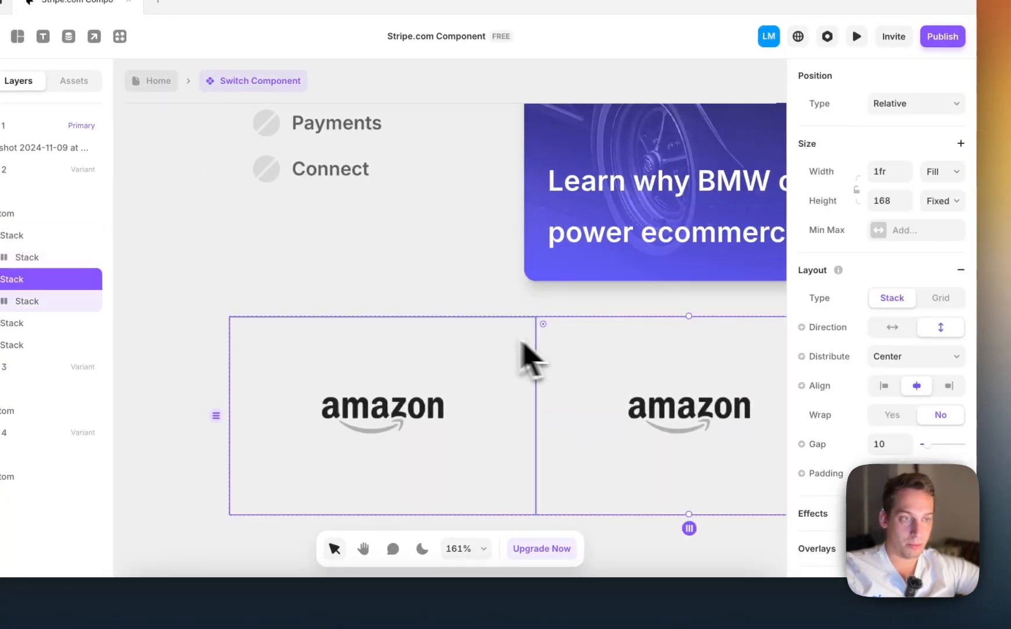
left_click(437, 341)
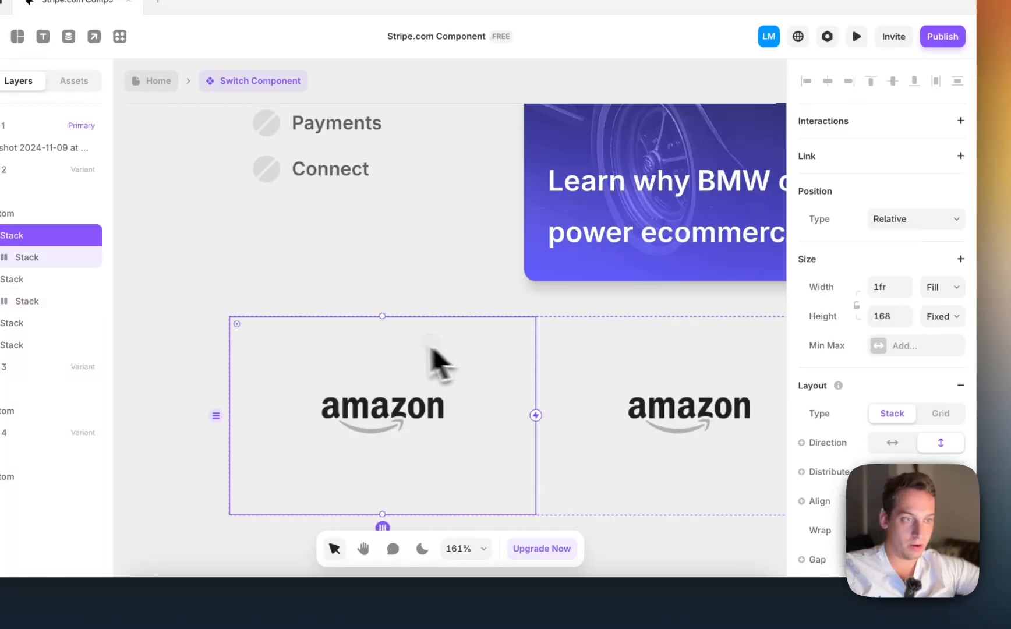
scroll(891, 393, "down", 6)
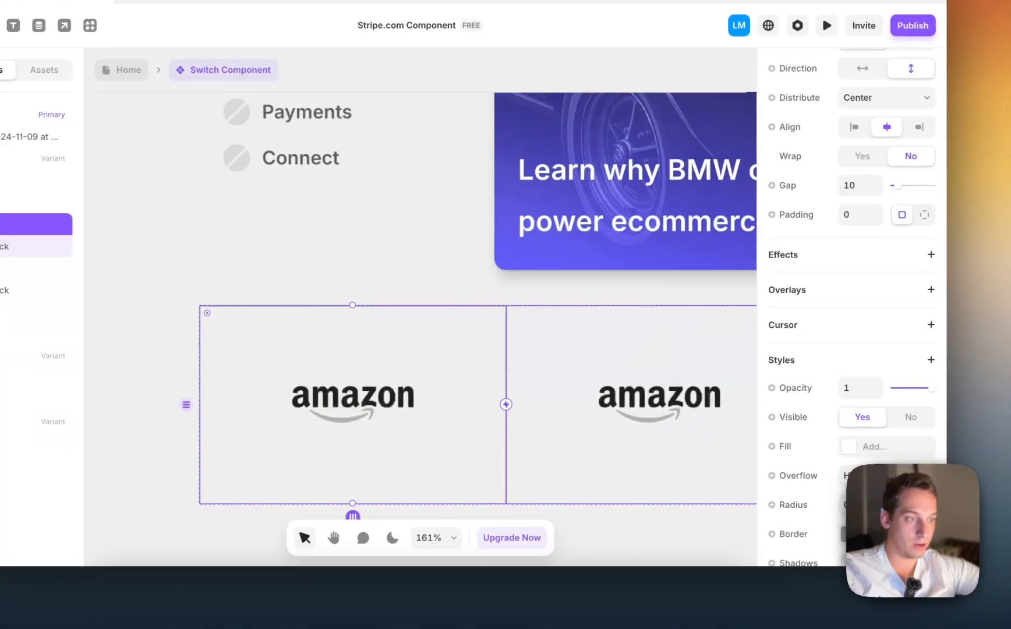
left_click(842, 533)
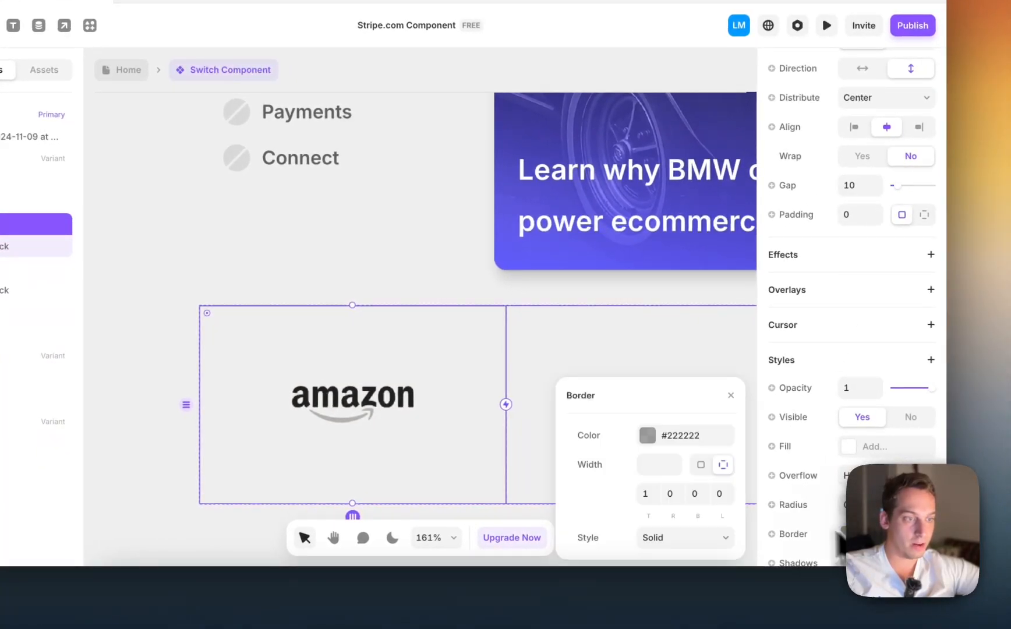
left_click(664, 436)
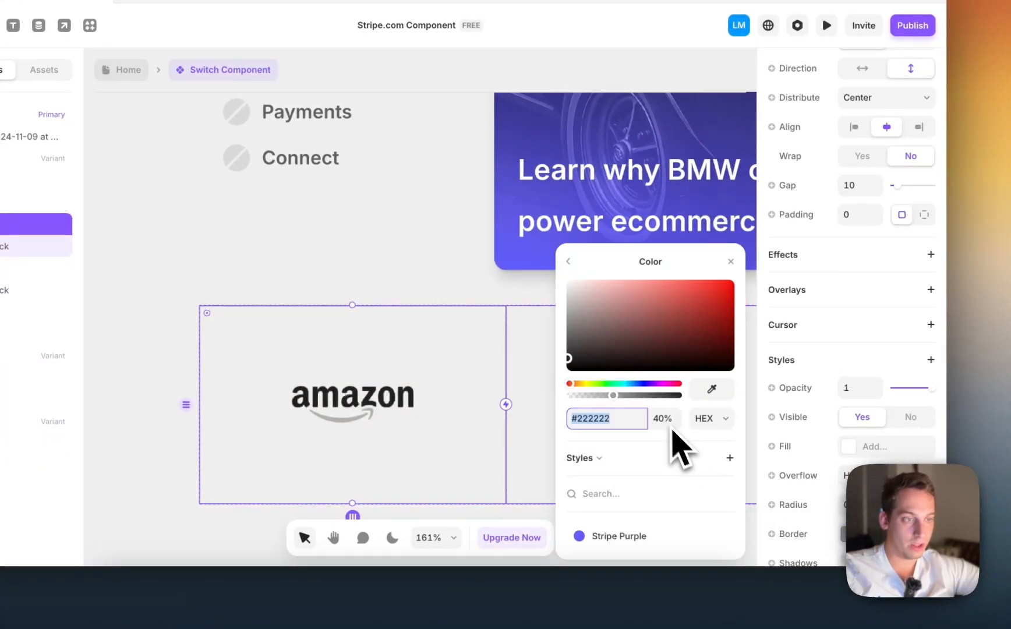
left_click(568, 261)
- Set the border colour opacity of the second logo's outer stack in Variant 2 to 40%
left_click(580, 350)
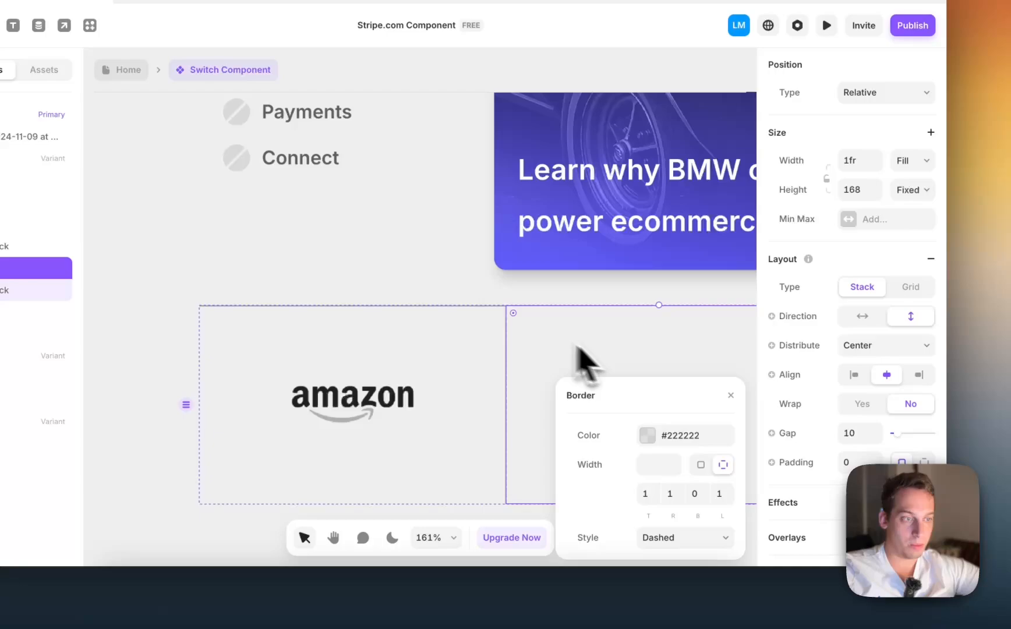
left_click(669, 437)
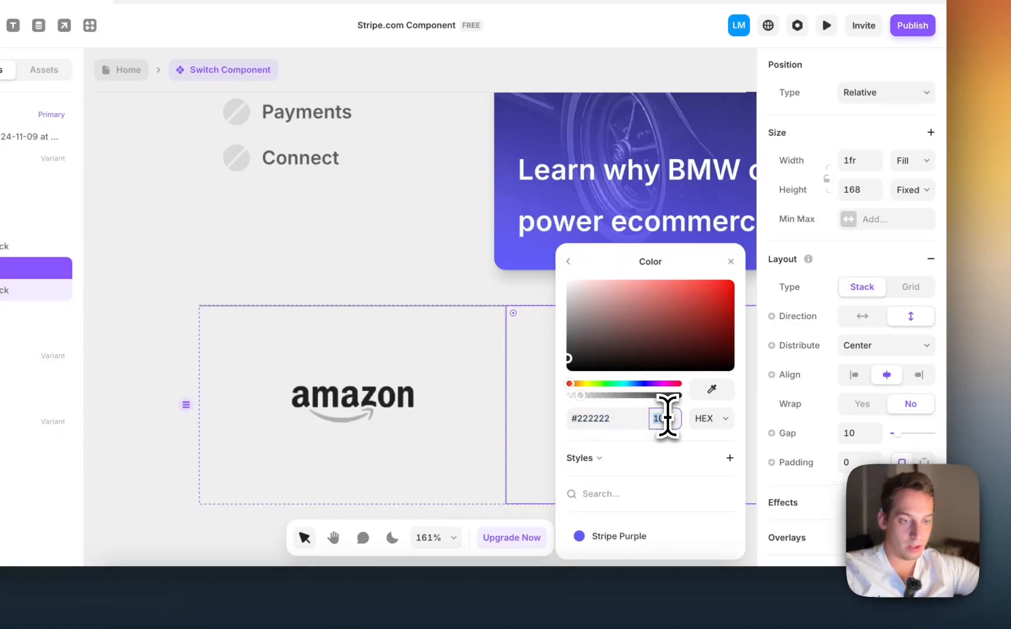
left_click(667, 418)
type("40")
key("Return")
left_click(568, 261)
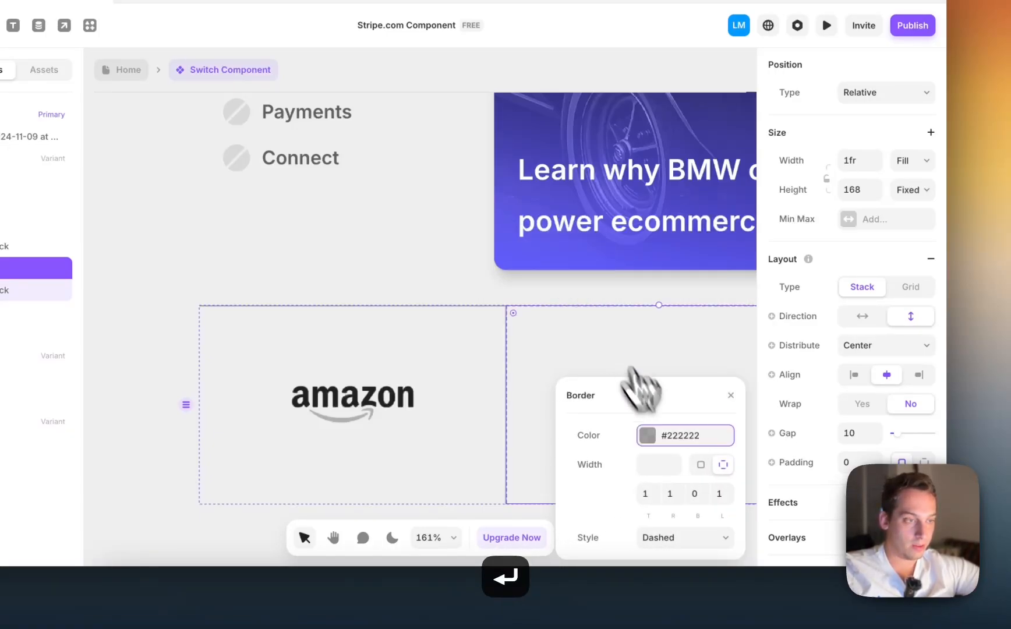
- Set the second logo's outer stack border in Variant 2 to Solid, with 0 width on its left and right sides
left_click(703, 533)
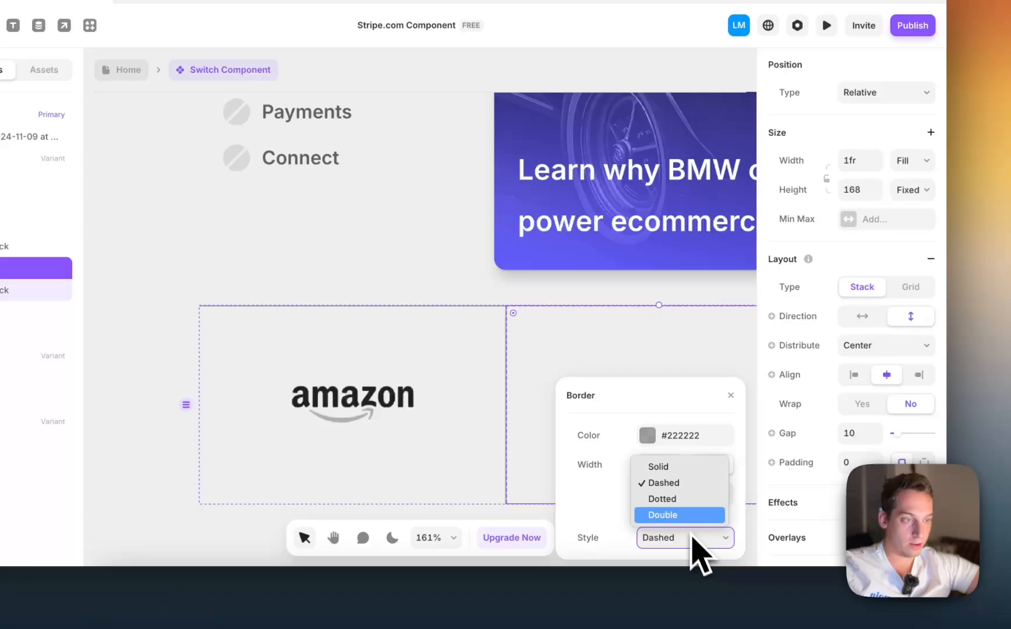
left_click(675, 469)
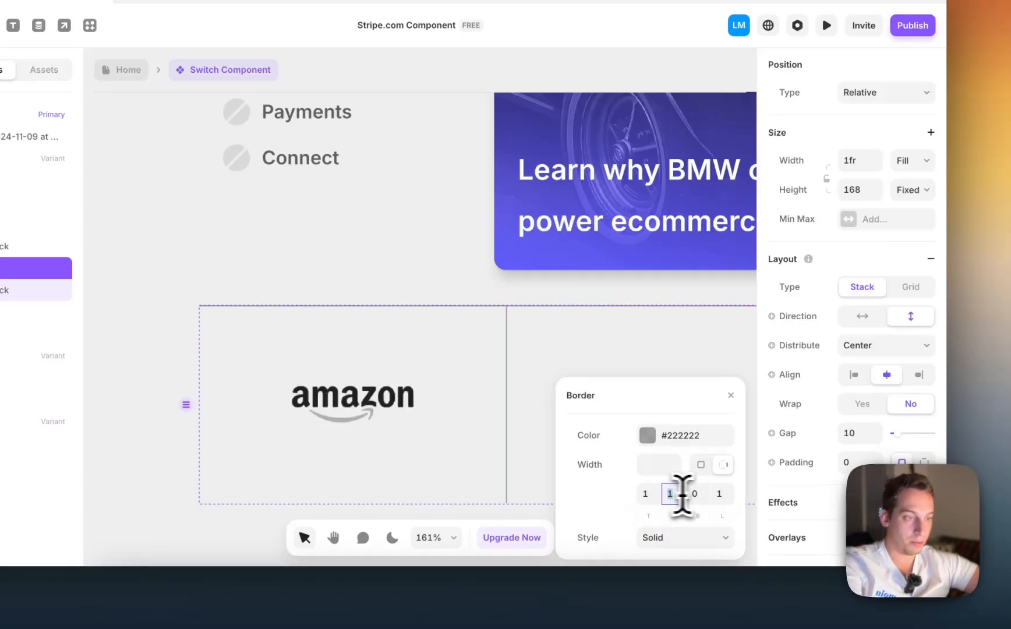
- Give the first logo's outer stack in Variant 2 a Dotted border with 10% colour opacity and a right-side width of 1
left_click(501, 428)
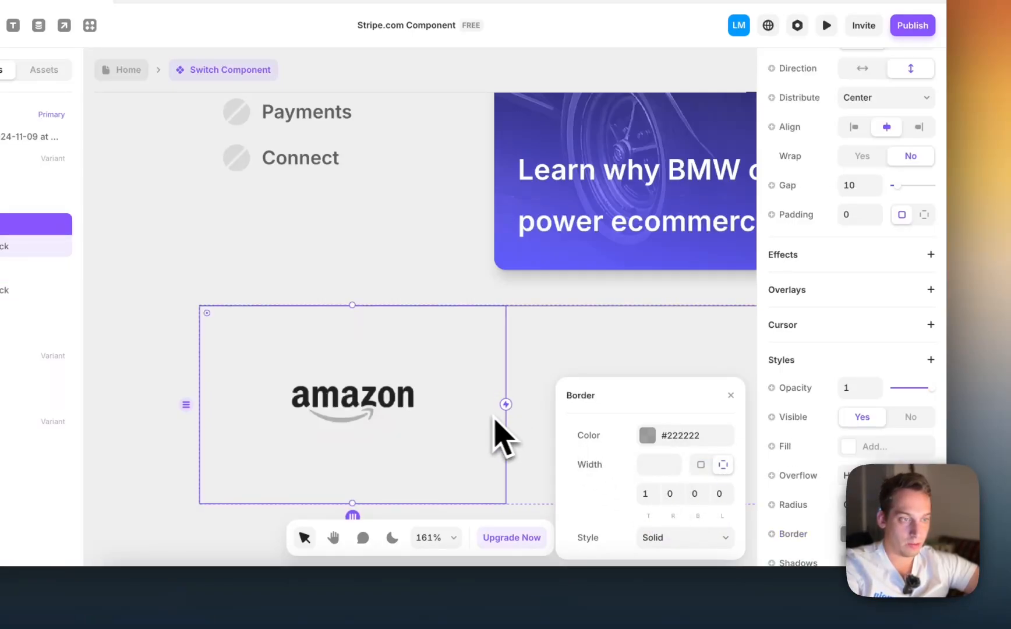
left_click(696, 538)
left_click(692, 499)
left_click(678, 438)
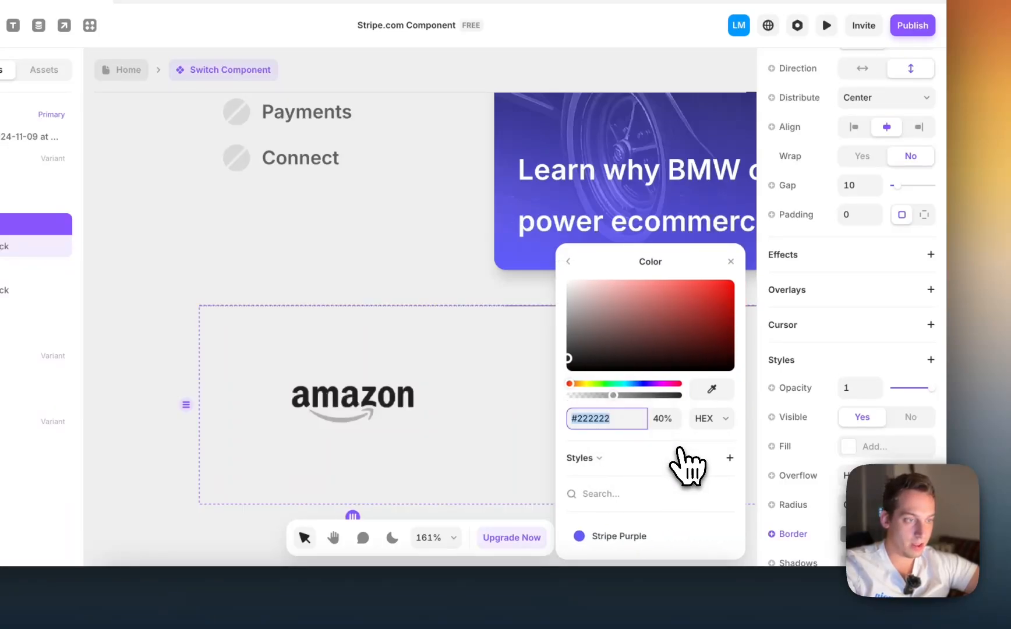
left_click(667, 418)
type("10")
key("Return")
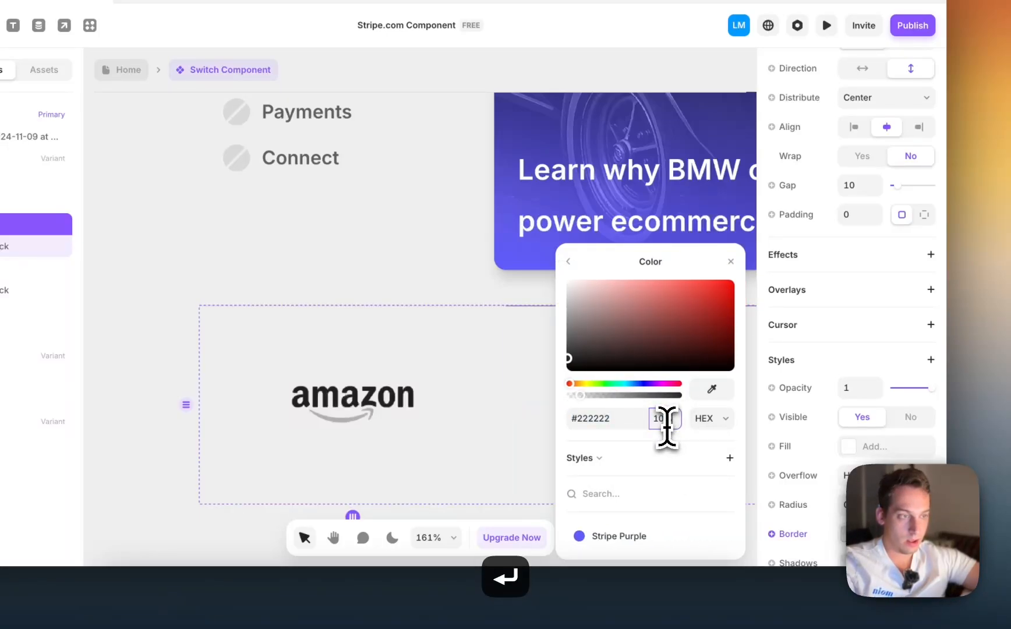
left_click(568, 261)
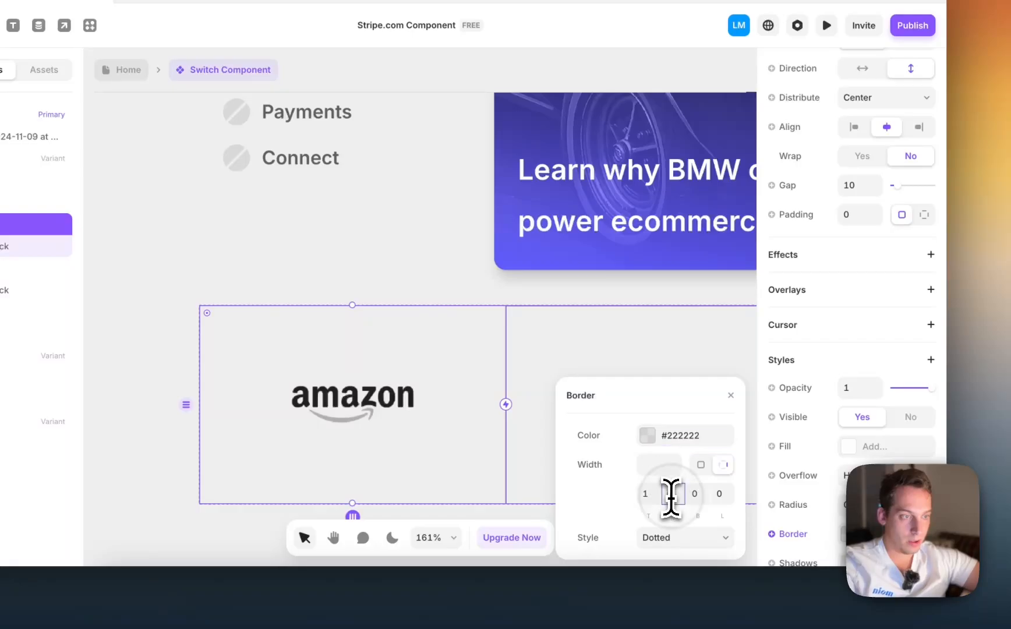
left_click(523, 313)
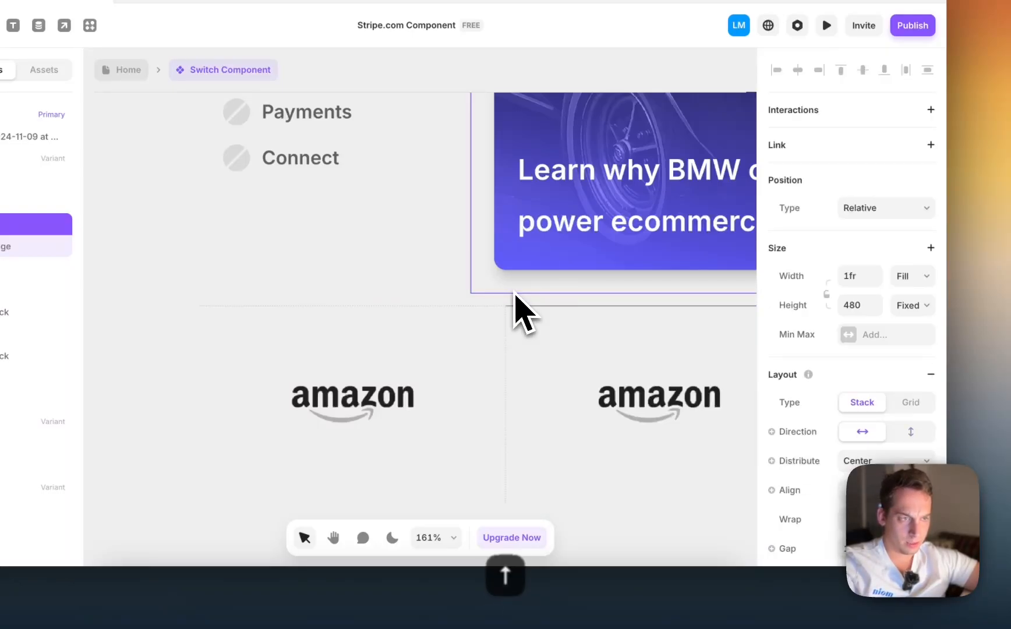
- Change the border style of the first logo's outer stack in Variant 2 to Dashed
scroll(516, 299, "down", 3)
scroll(511, 402, "up", 5)
scroll(511, 402, "right", 8)
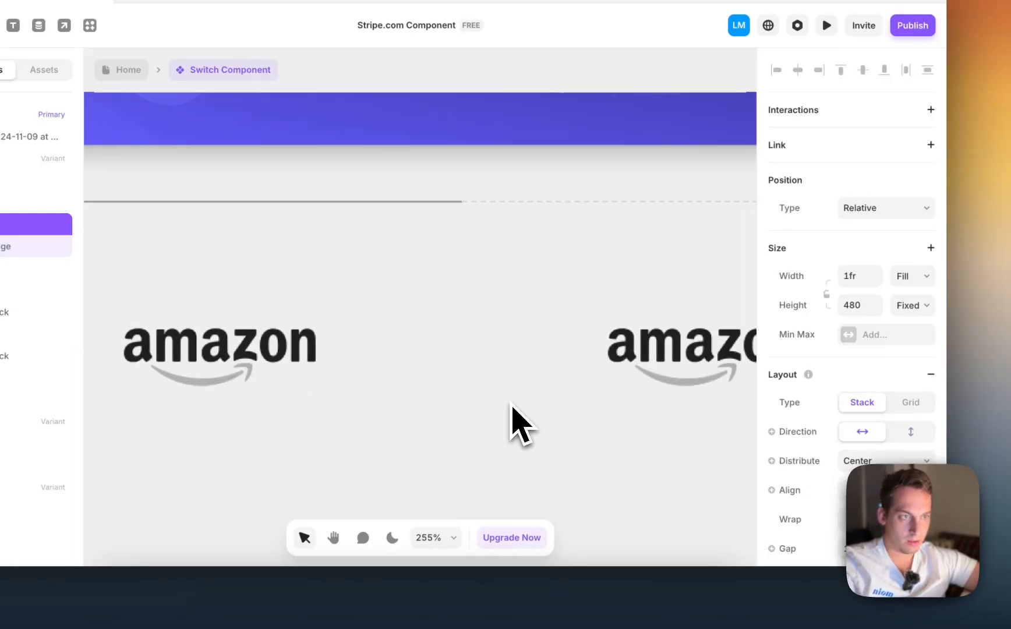
scroll(511, 402, "left", 8)
scroll(862, 440, "down", 10)
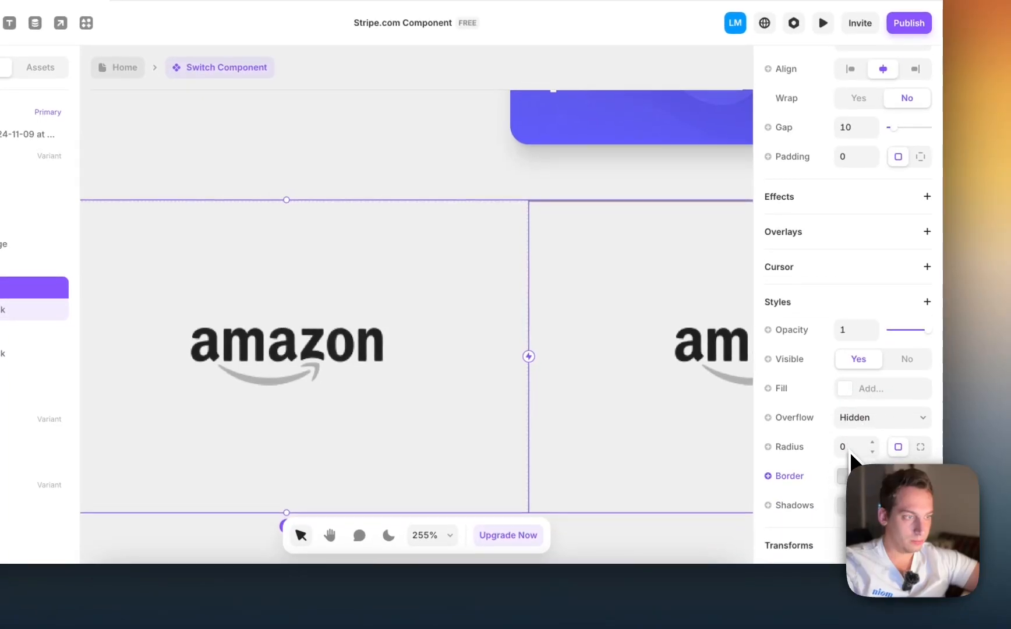
left_click(848, 485)
left_click(712, 532)
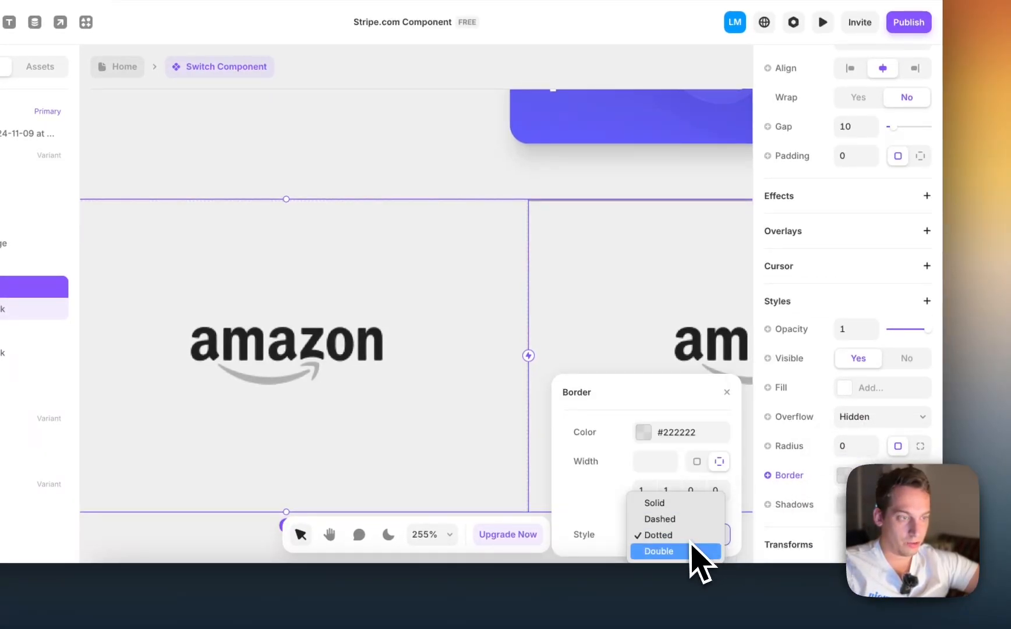
left_click(664, 519)
- Replace the "Millions" heading in Variant 2 with "Cash"
scroll(551, 323, "down", 10)
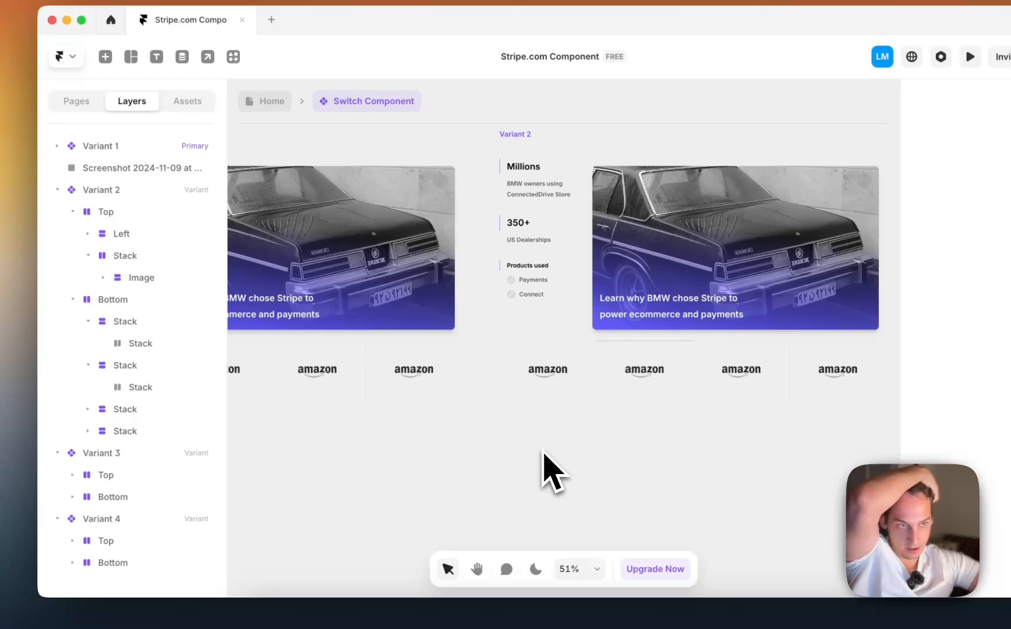
scroll(544, 455, "left", 10)
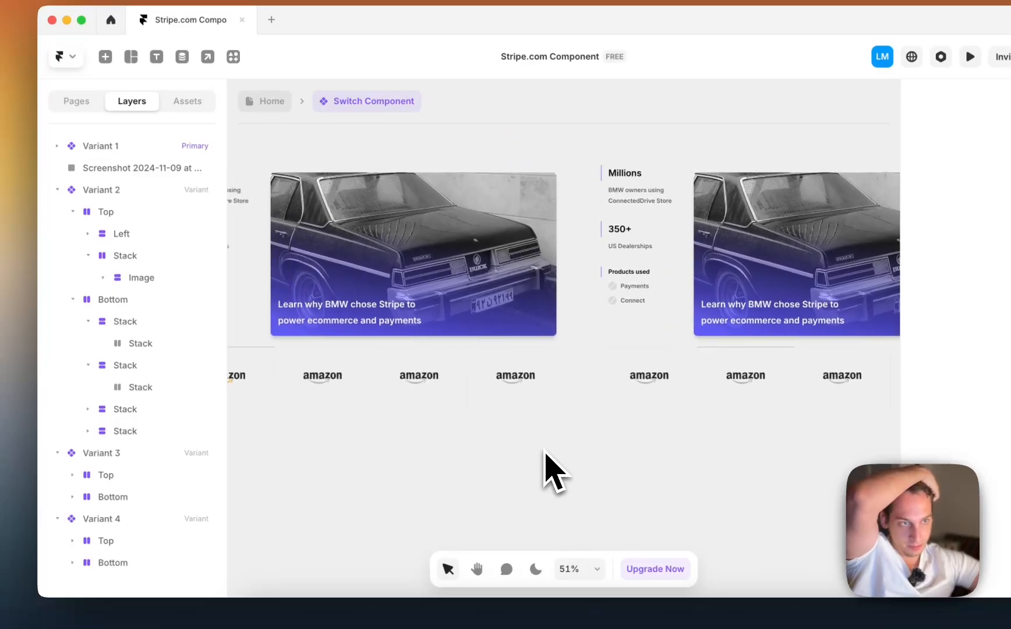
scroll(544, 454, "down", 4)
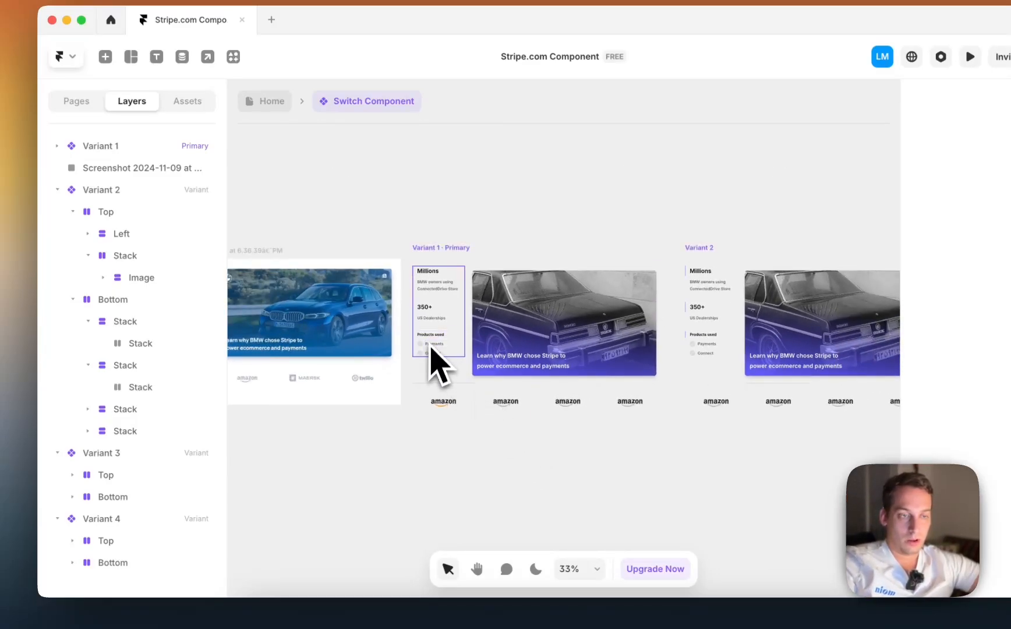
left_click(442, 327)
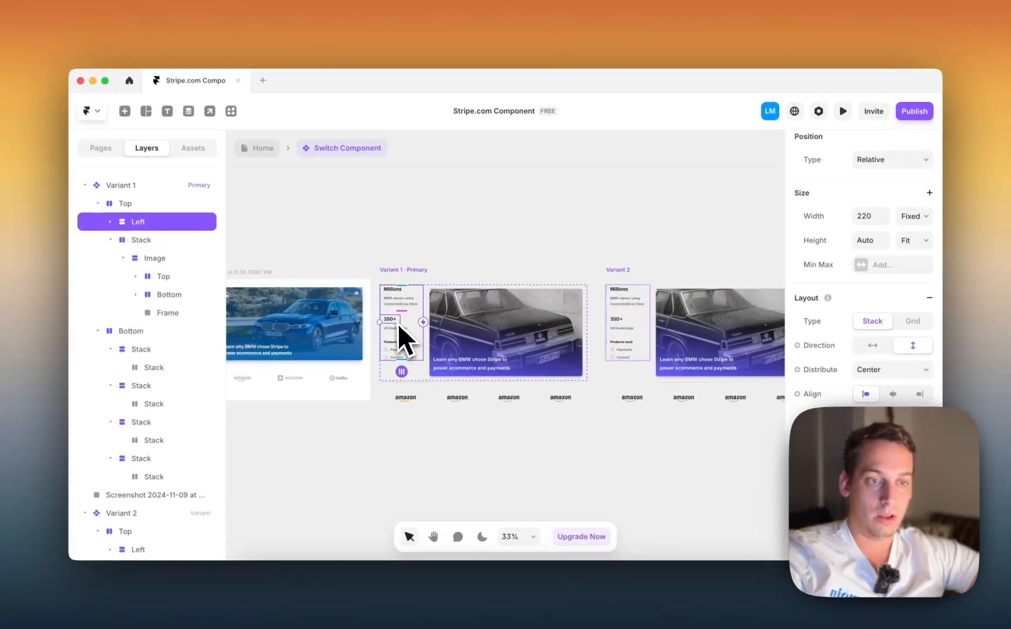
scroll(412, 326, "up", 3)
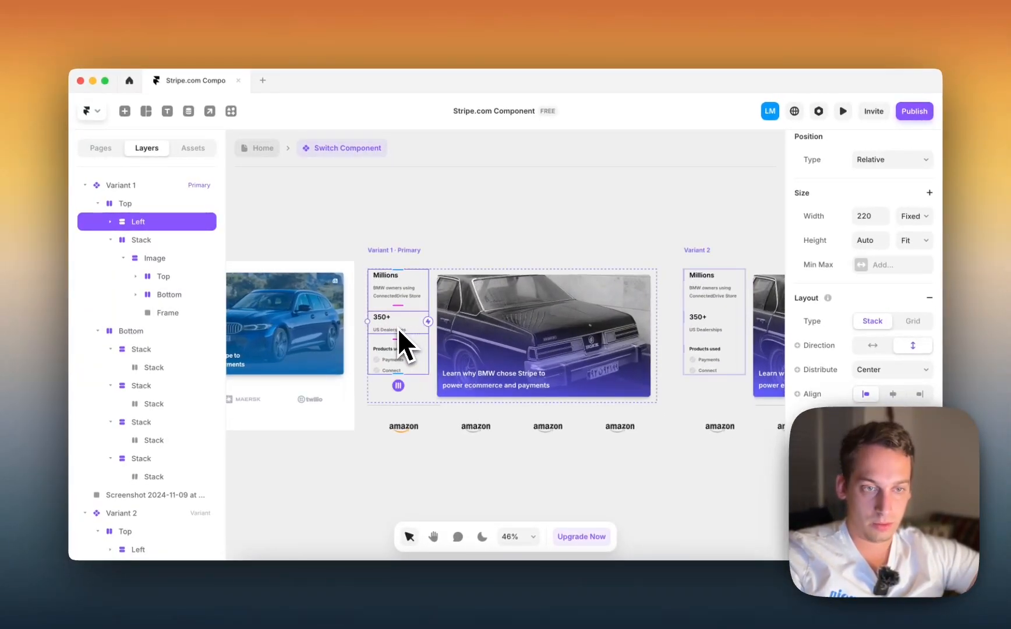
double_click(698, 276)
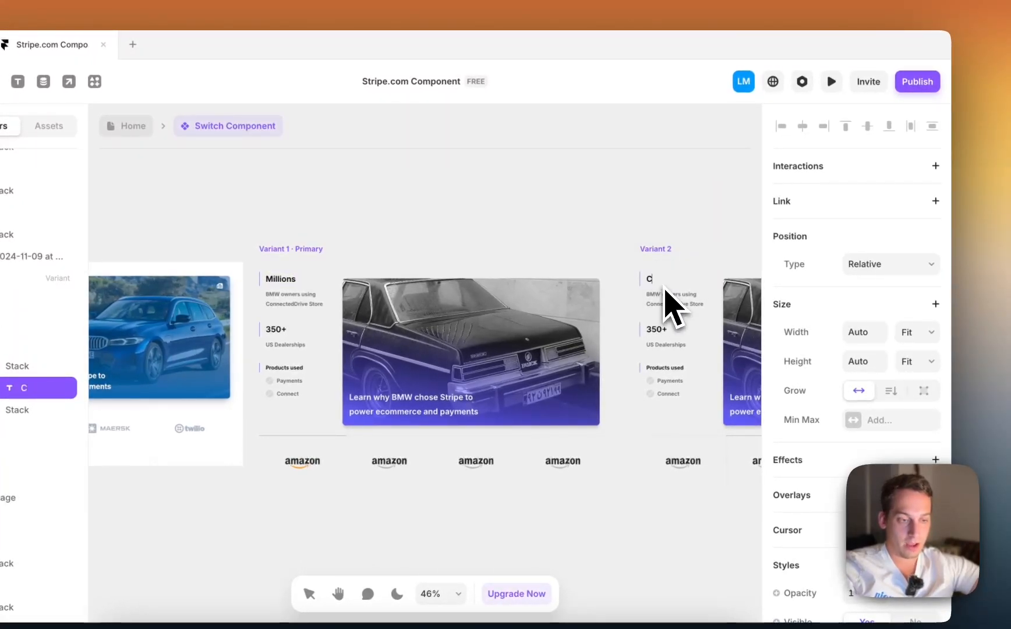
- Replace Variant 2's first description with "This is another text here in this card" and the "350+" figure with "150+"
double_click(663, 302)
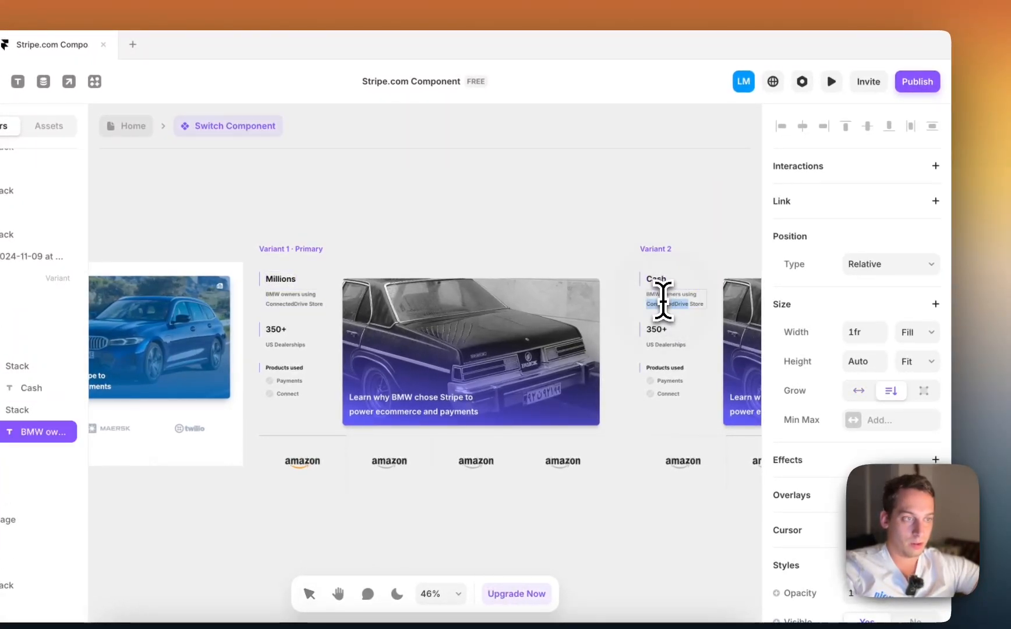
type("This is")
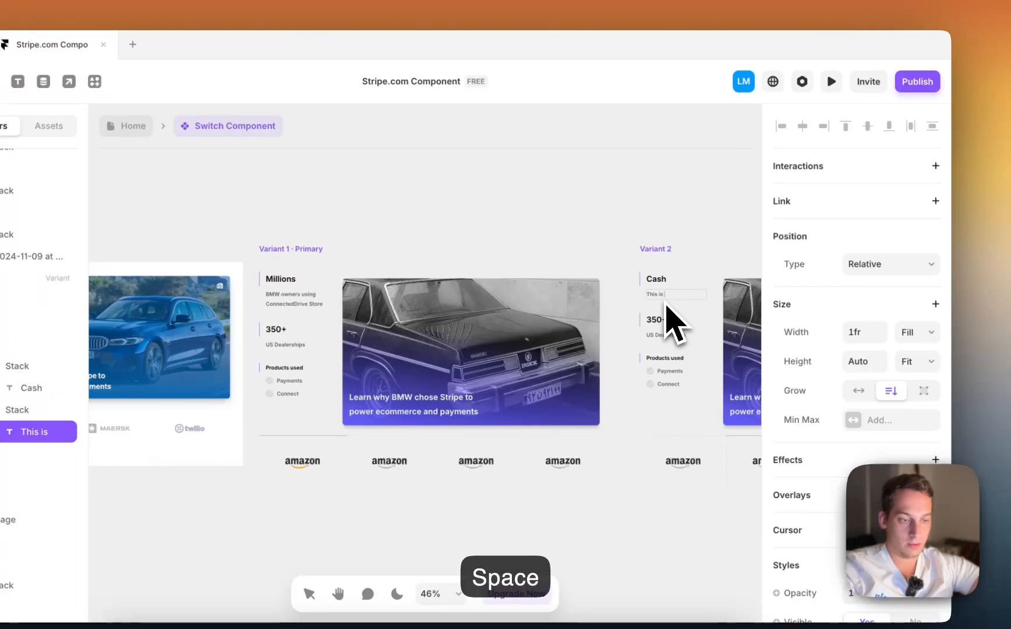
type(" another text here")
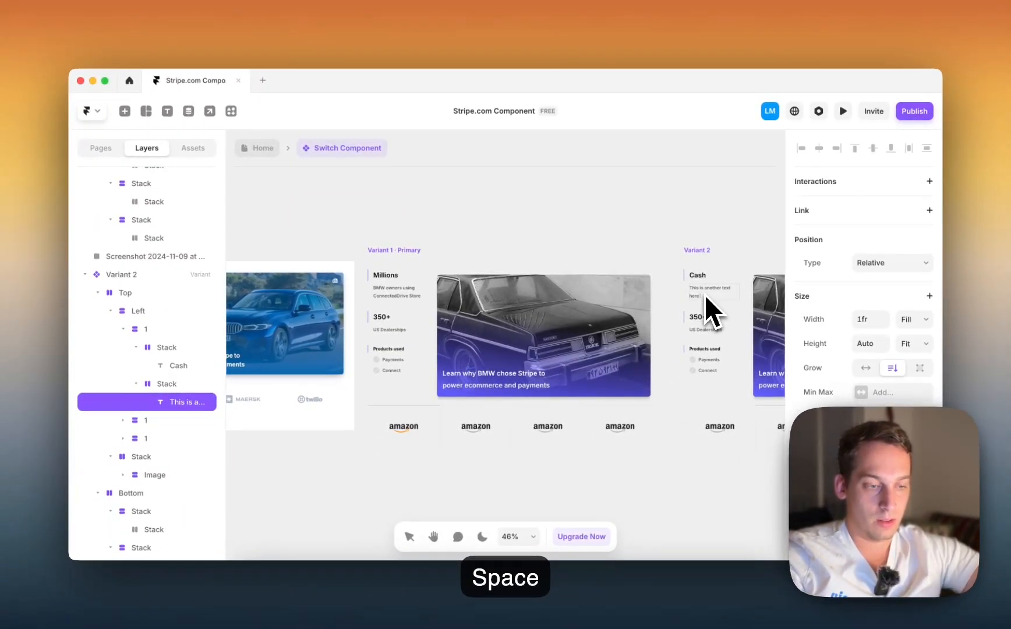
type(" in this card")
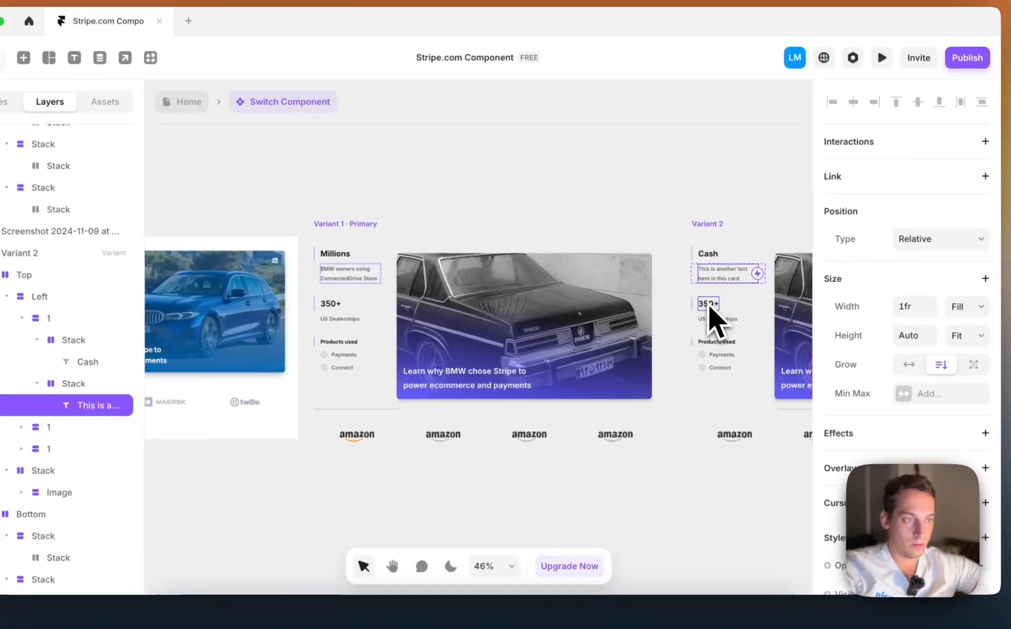
double_click(698, 319)
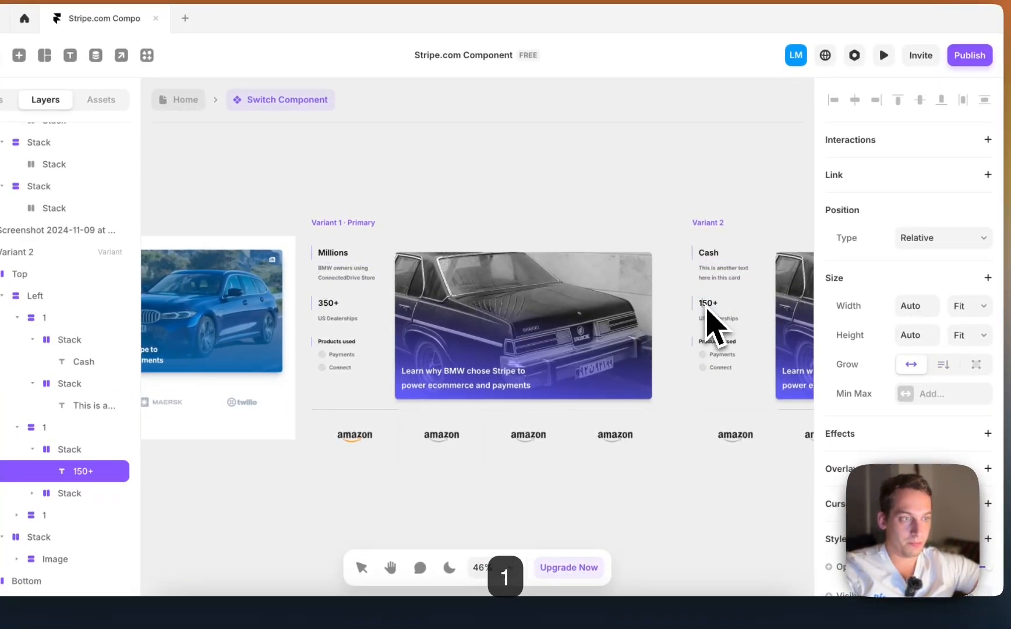
- Rename the two entries under "Products used" in Variant 2 to "Cash" and "Plug n Play"
double_click(723, 354)
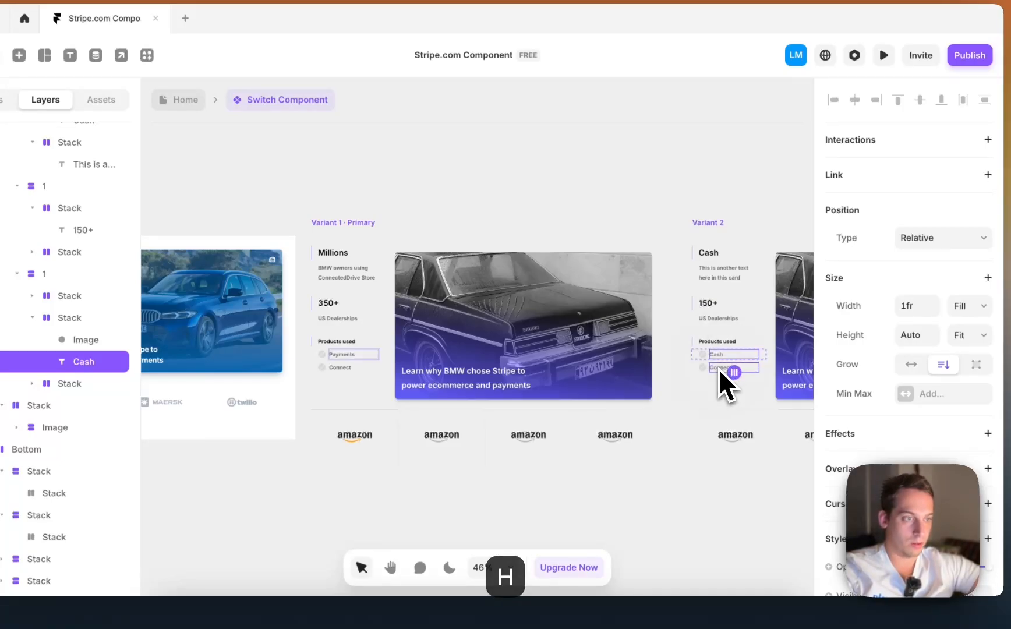
left_click(720, 369)
type("Pl")
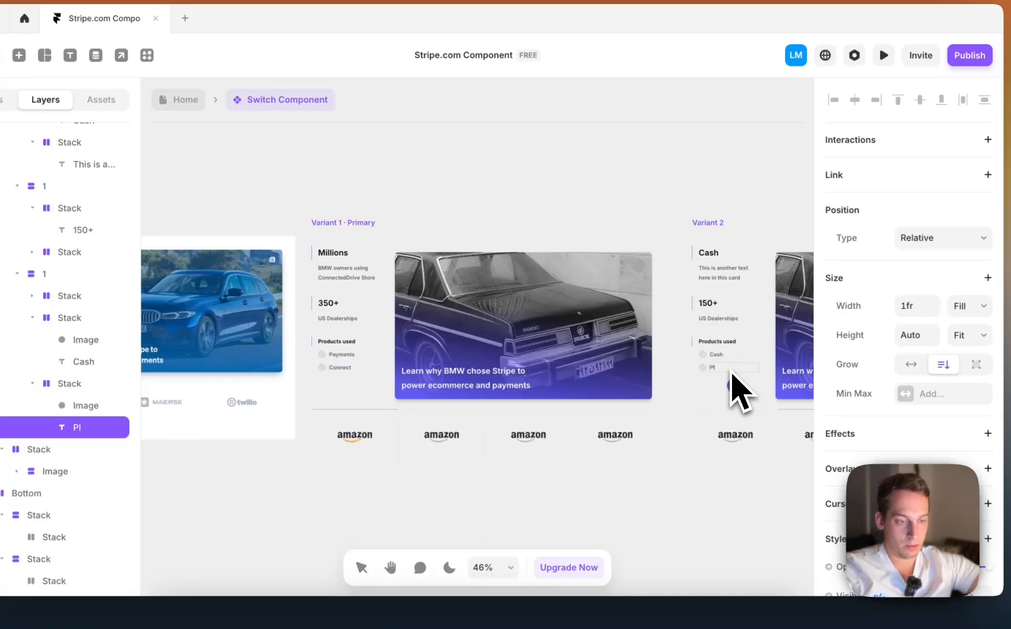
type("ug n Pla")
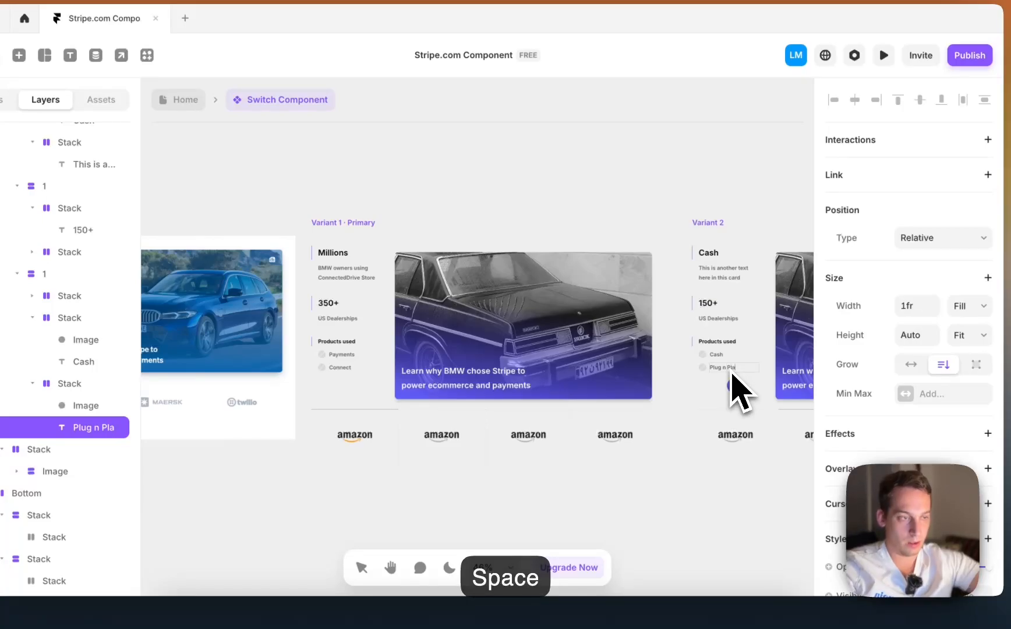
type("y")
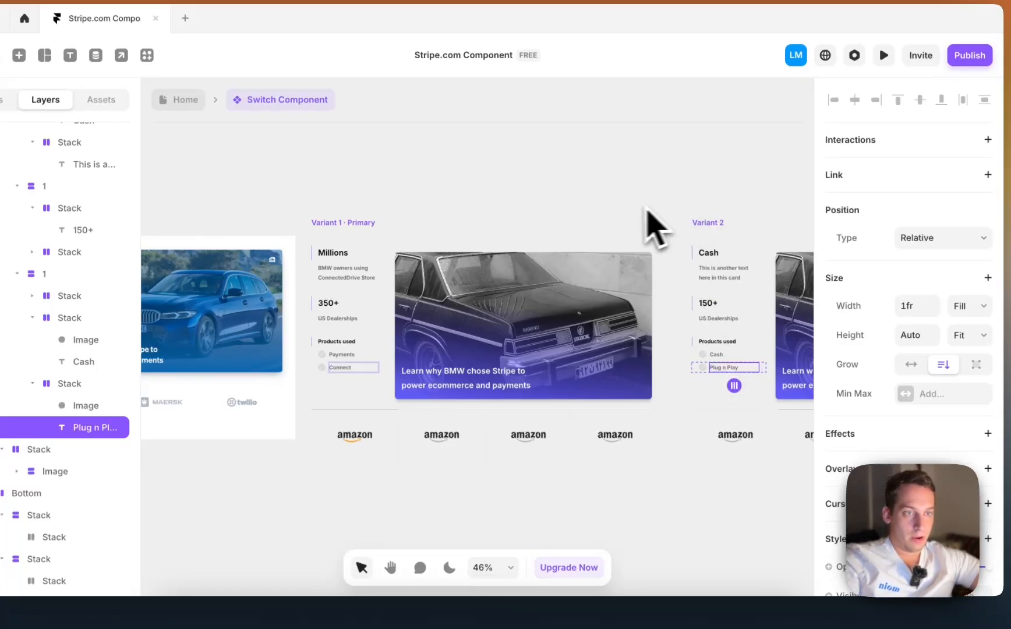
- Add a Click interaction from the second logo's outer stack in Variant 1 to Variant 2, with a delay of 0
left_click(357, 222)
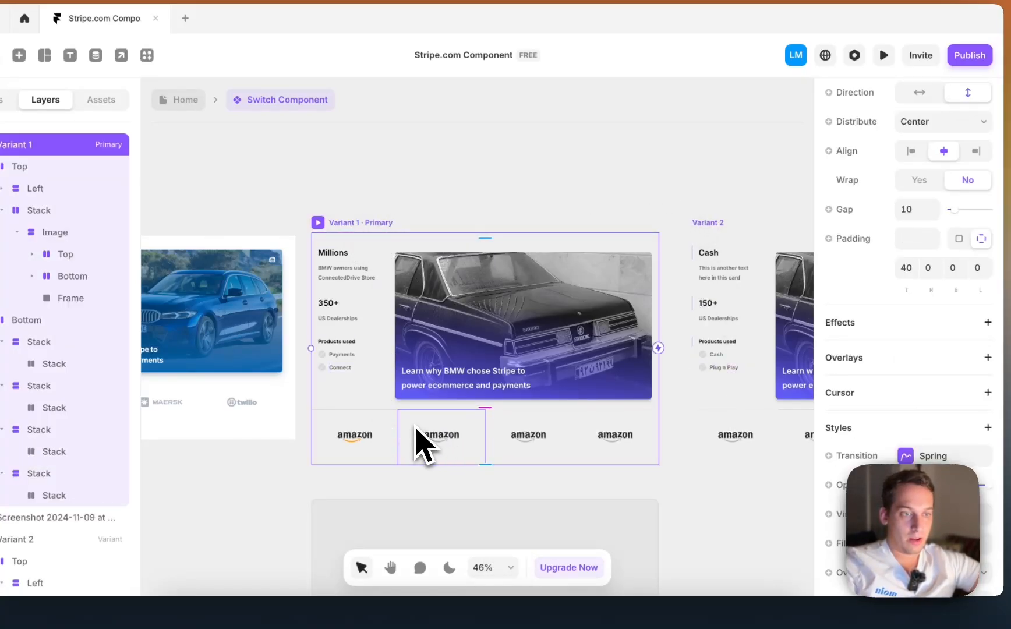
left_click(422, 445)
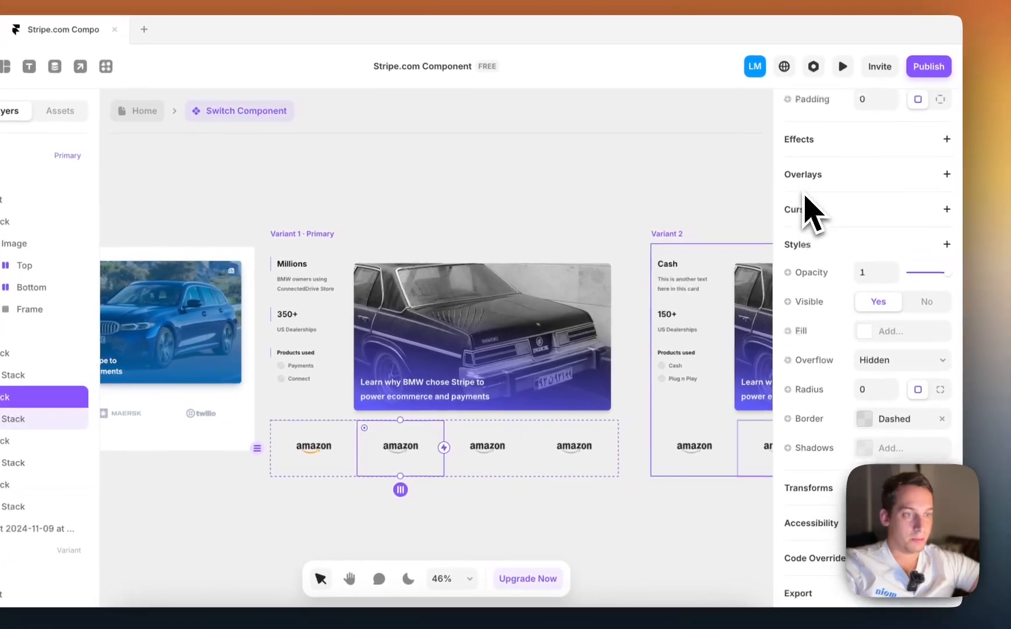
scroll(849, 202, "up", 3)
left_click_drag(441, 448, 660, 279)
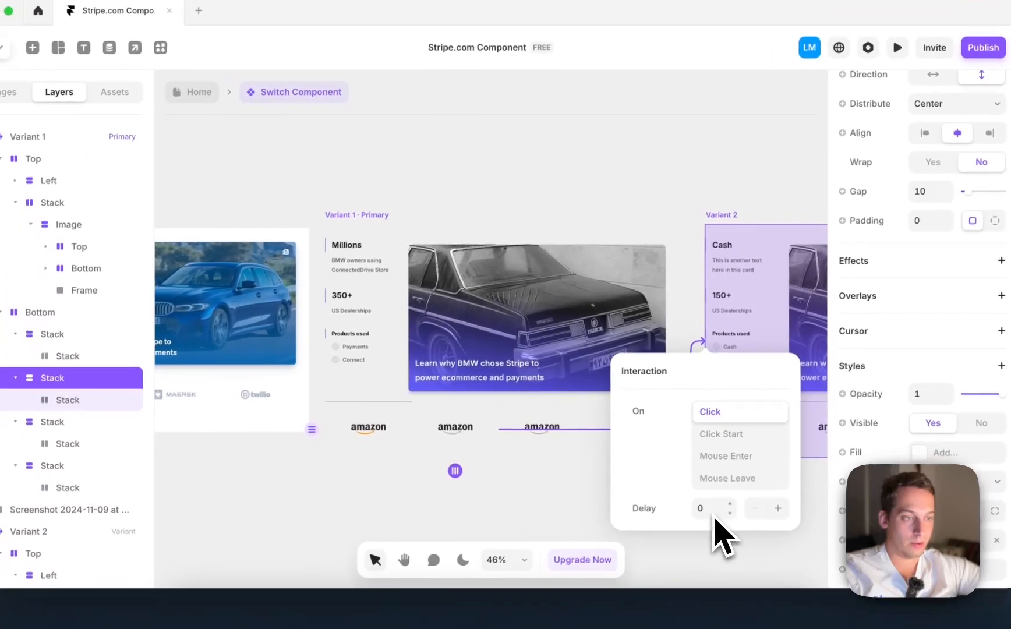
left_click(480, 508)
- Preview Variant 1 and test switching to Variant 2 through the second logo, and return to the canvas
left_click(367, 214)
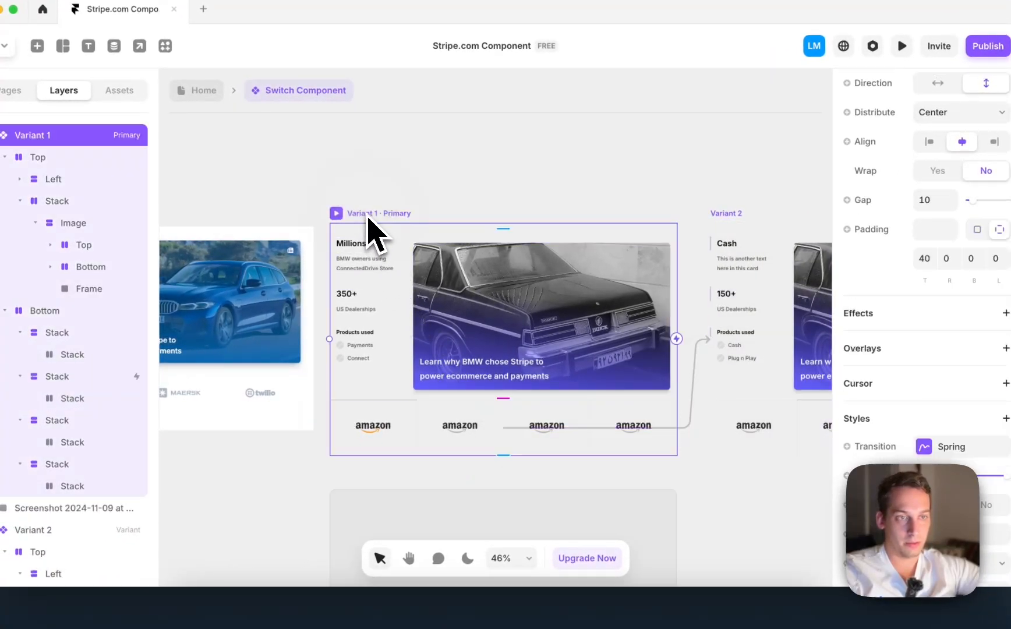
left_click(336, 214)
left_click(406, 507)
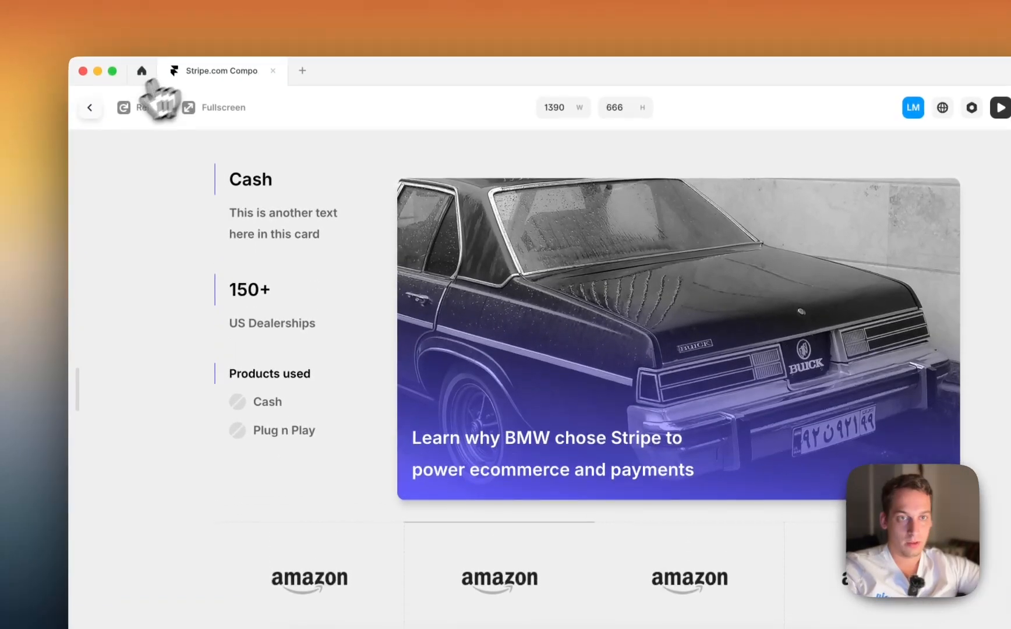
left_click(90, 108)
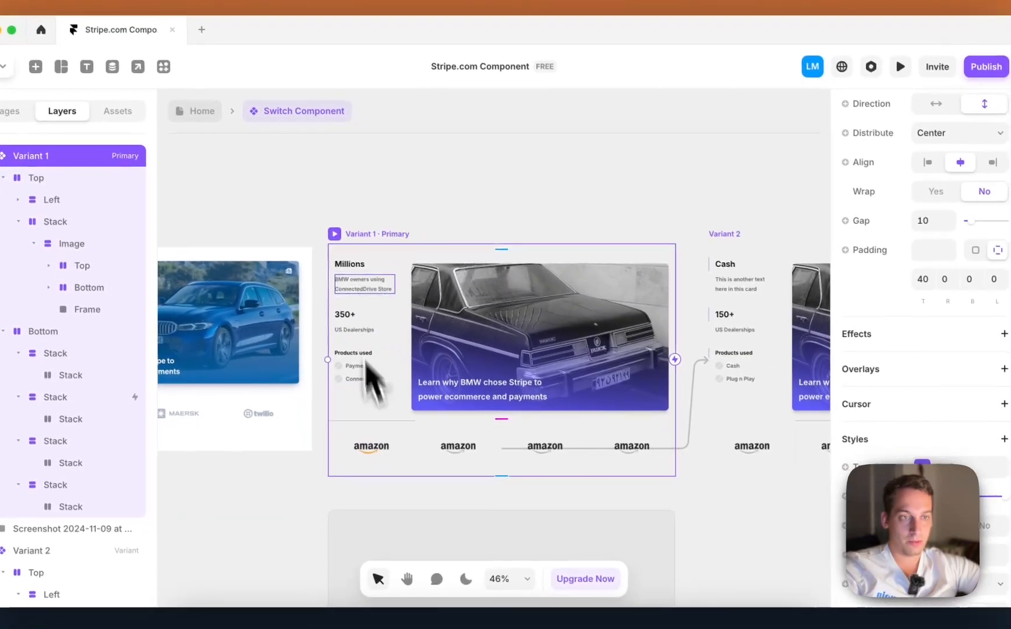
- Add a Click interaction from the first logo's outer stack in Variant 2 back to Variant 1, with a delay of 0
left_click(744, 459)
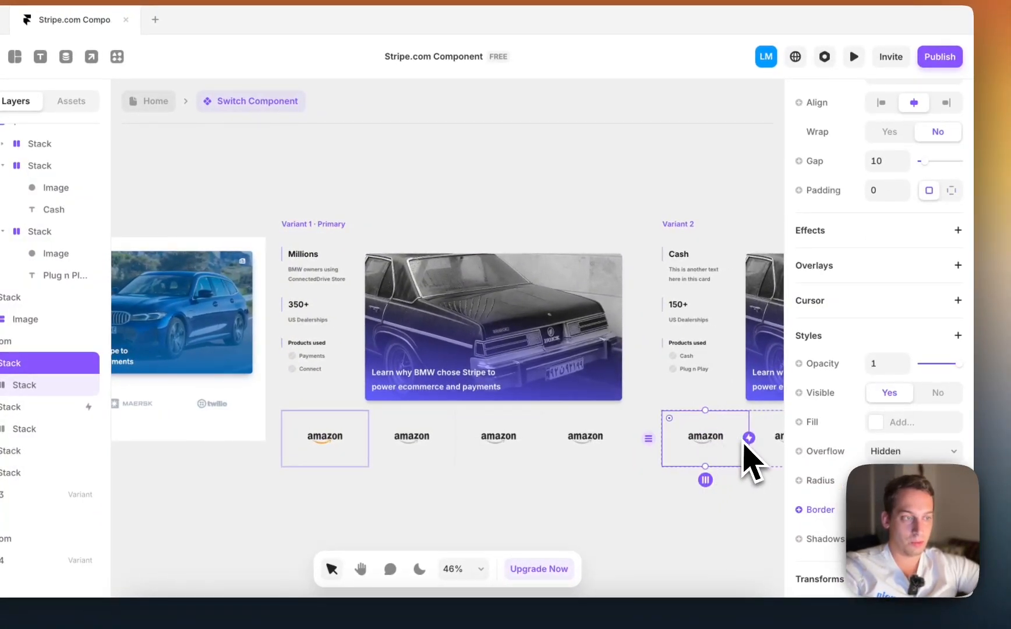
left_click_drag(722, 442, 628, 402)
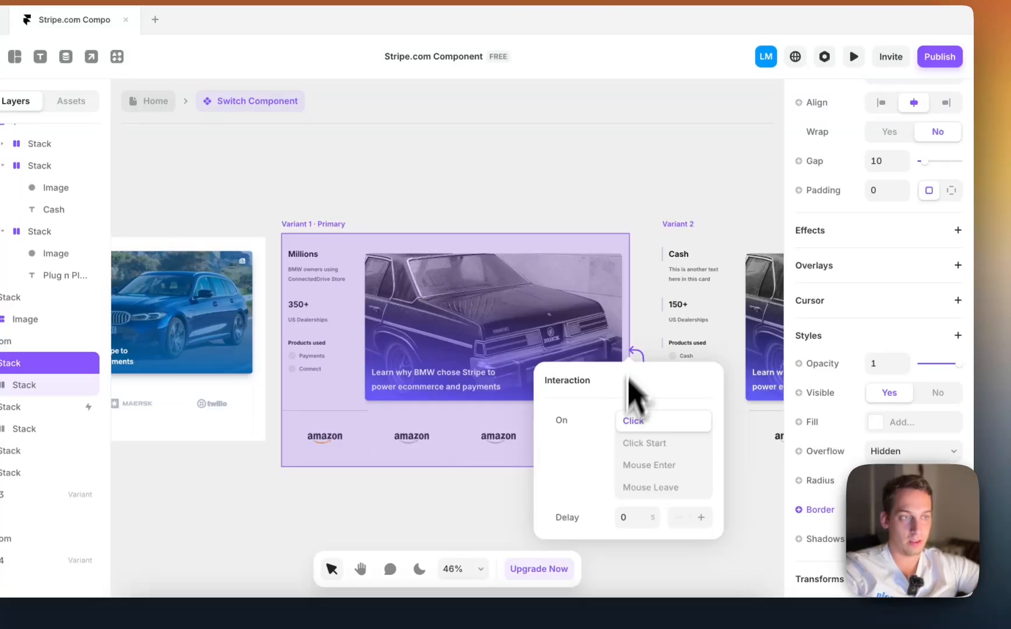
left_click(441, 176)
- Preview Variant 1 again and test the logo click interactions between the first two variants
left_click(337, 225)
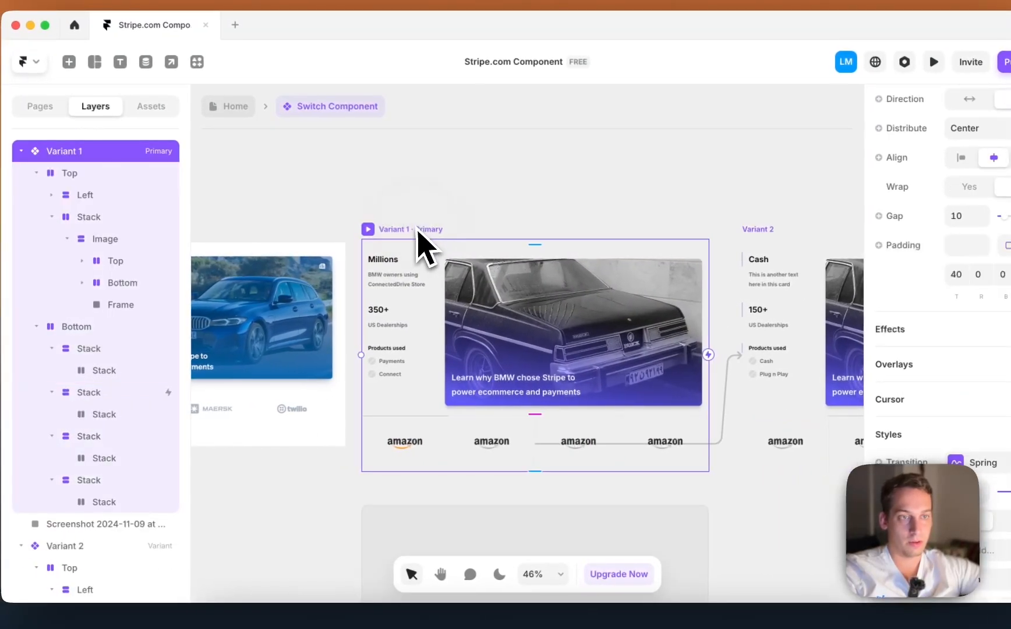
left_click(369, 230)
left_click(407, 546)
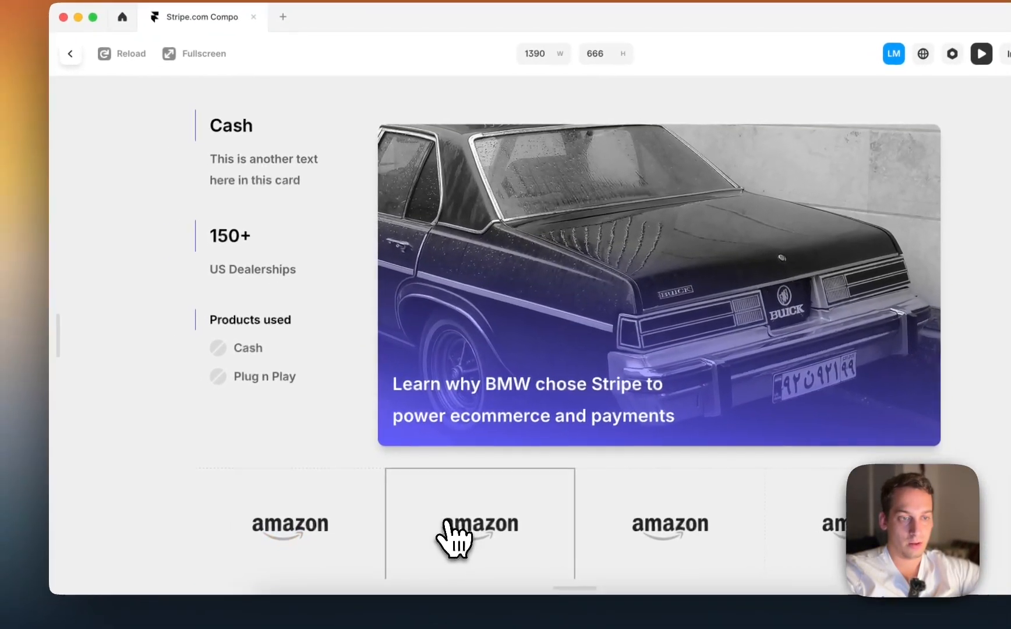
- Test switching back and forth between the first and second logos in the preview, and return to the canvas
left_click(345, 509)
left_click(451, 512)
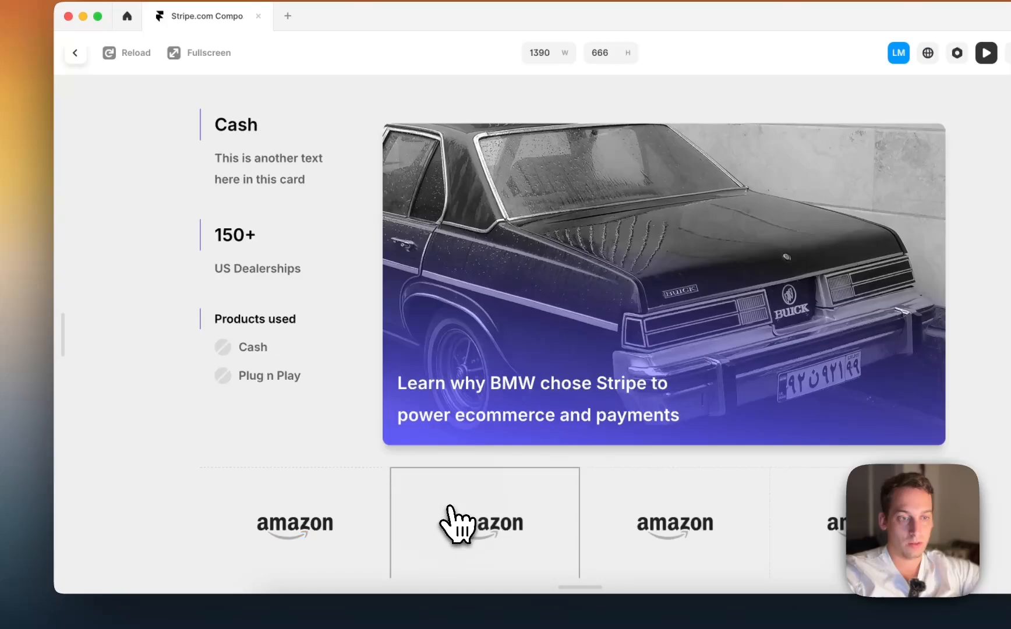
left_click(354, 504)
left_click(427, 509)
left_click(356, 511)
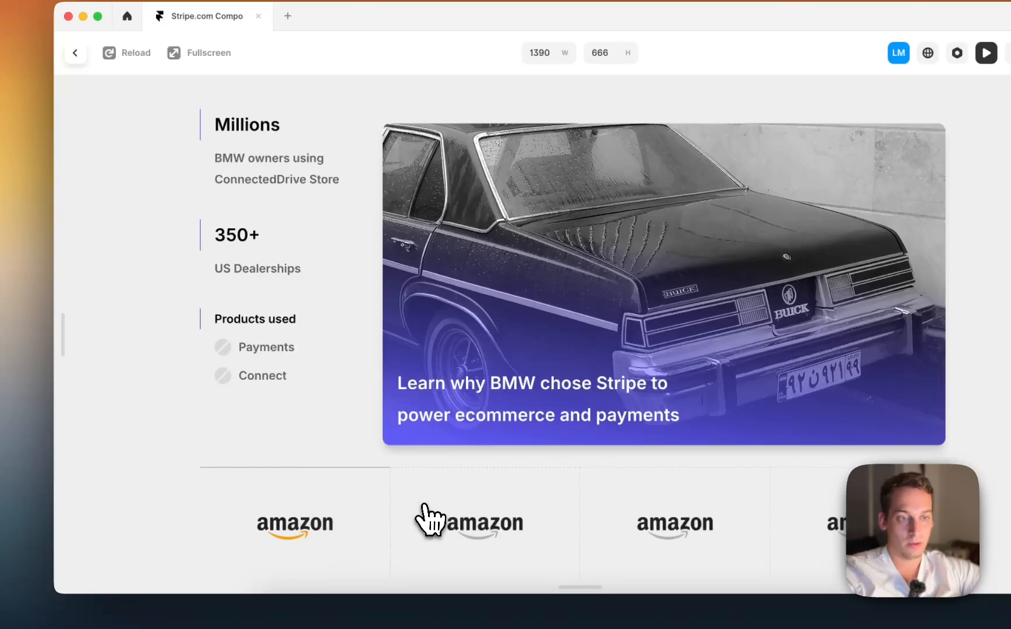
left_click(427, 511)
left_click(372, 502)
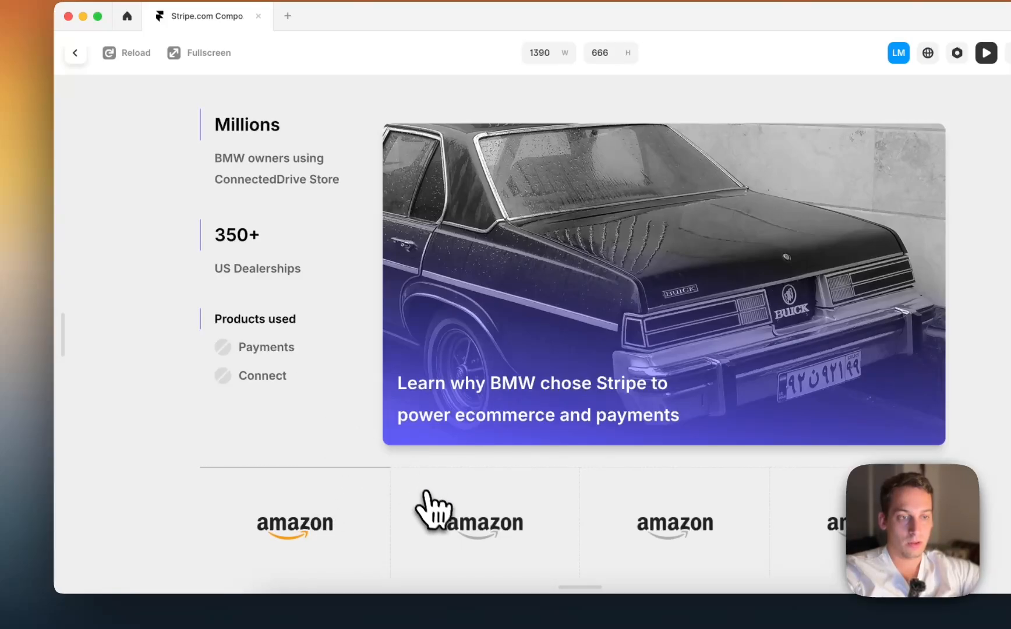
left_click(434, 511)
left_click(349, 517)
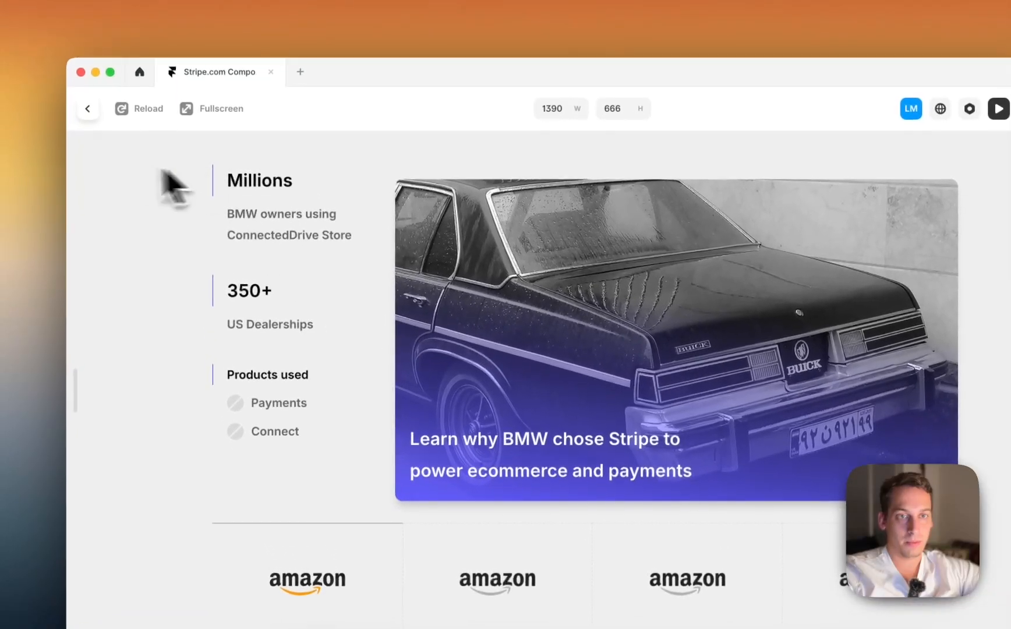
left_click(87, 108)
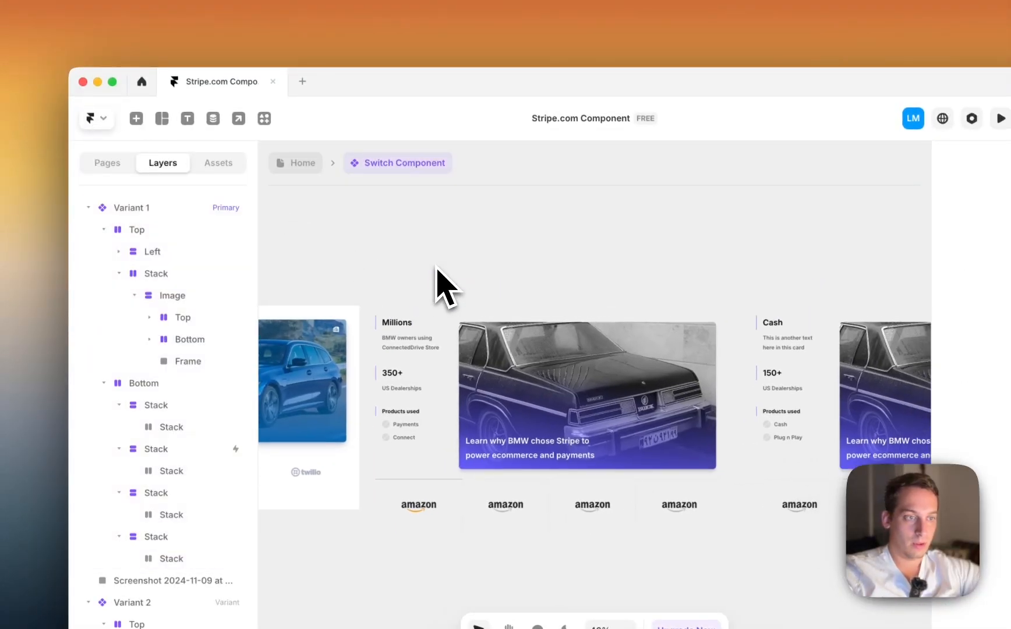
- Look over the row of Switch Component variants on the canvas and come back to Variant 1
scroll(435, 267, "right", 2)
scroll(436, 266, "right", 3)
scroll(435, 266, "down", 3)
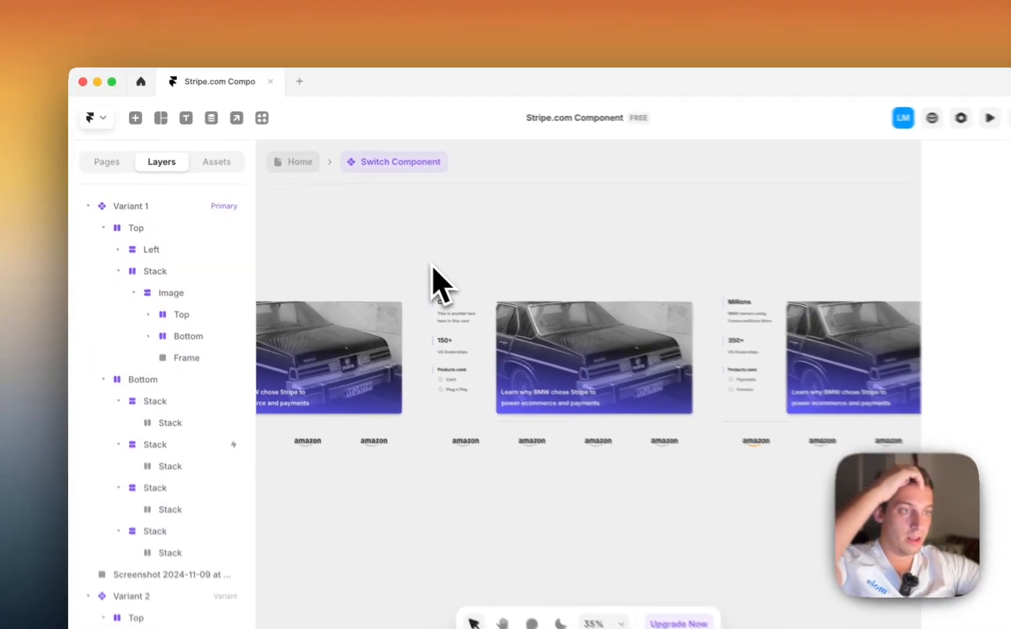
scroll(431, 263, "down", 3)
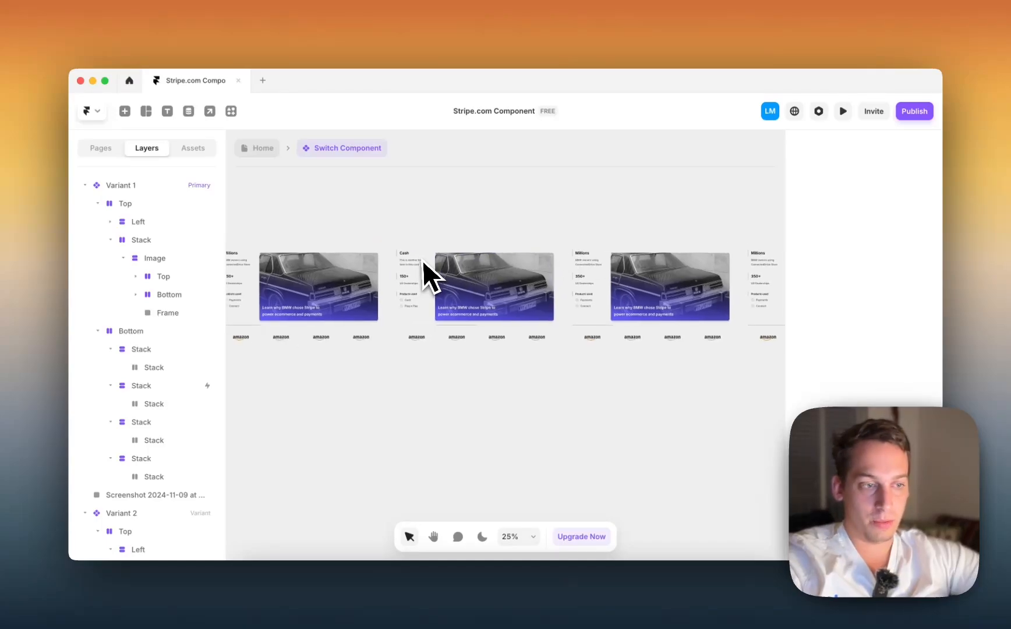
scroll(420, 261, "left", 3)
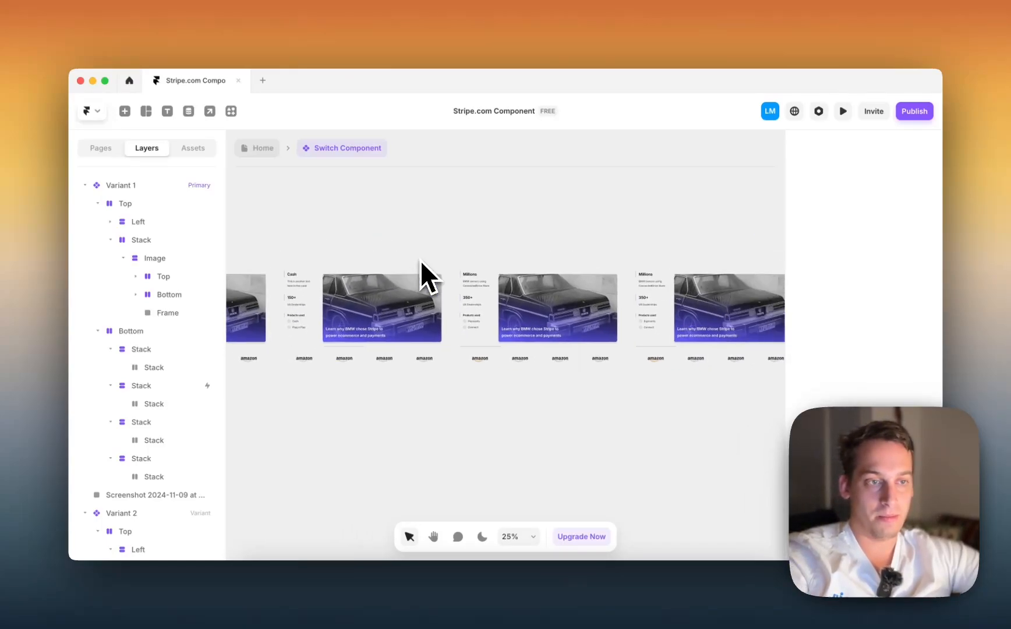
scroll(420, 261, "left", 5)
scroll(341, 271, "up", 3)
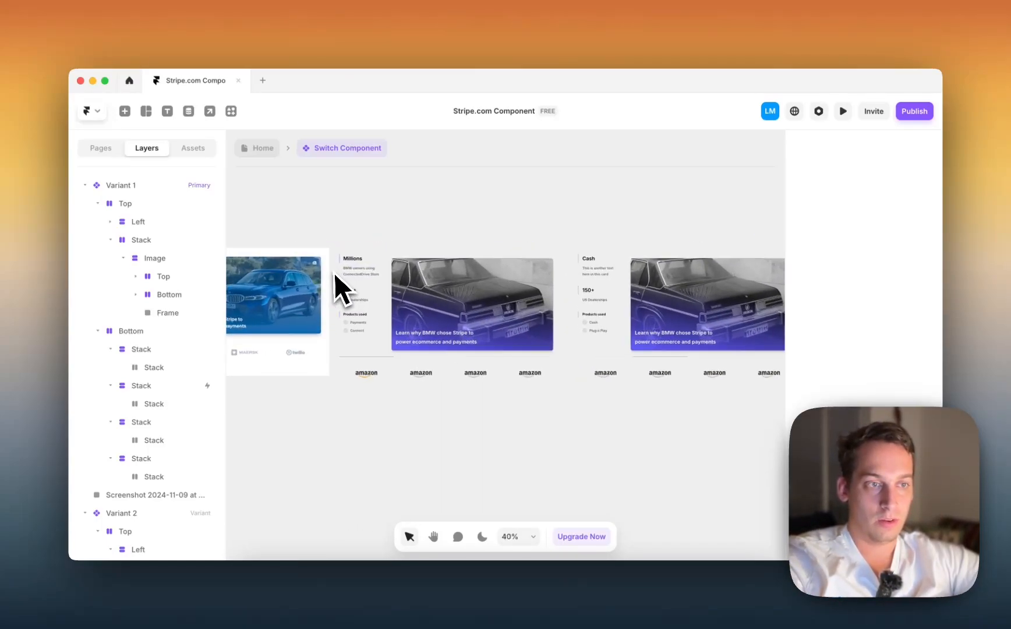
scroll(333, 272, "up", 2)
- Preview Variant 1 and repeatedly alternate between the first two logos to check the transition, and close the preview
left_click(358, 233)
left_click(344, 232)
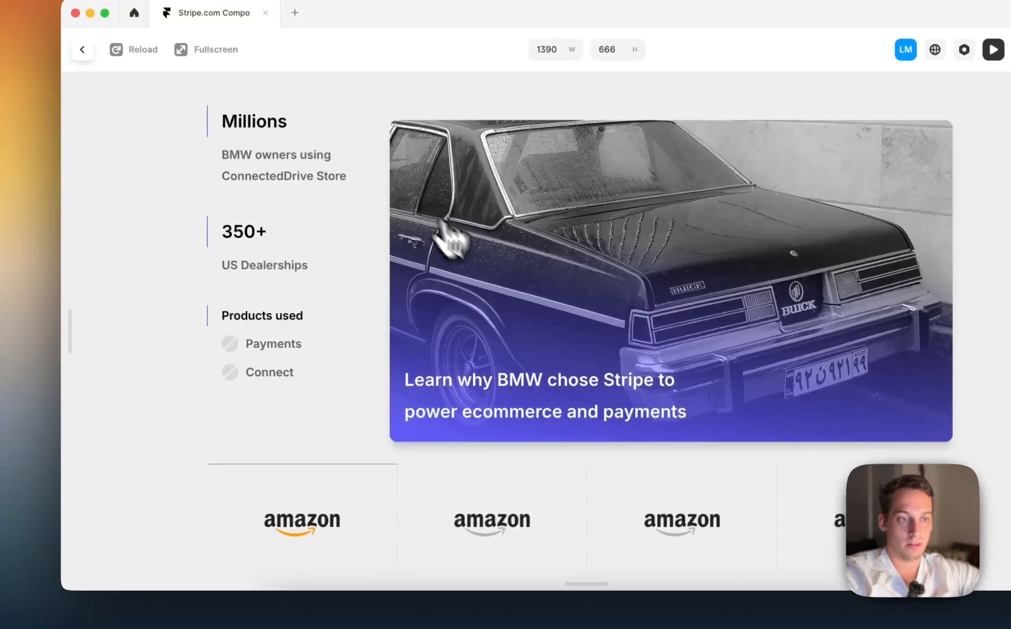
left_click(488, 493)
left_click(334, 506)
left_click(465, 495)
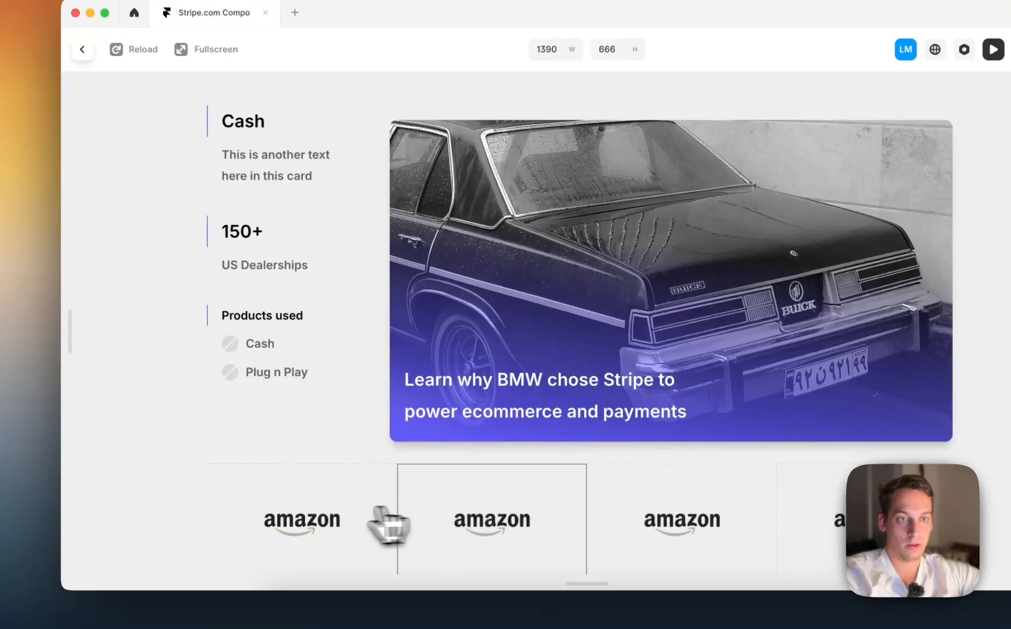
left_click(317, 495)
left_click(407, 518)
left_click(384, 521)
left_click(460, 524)
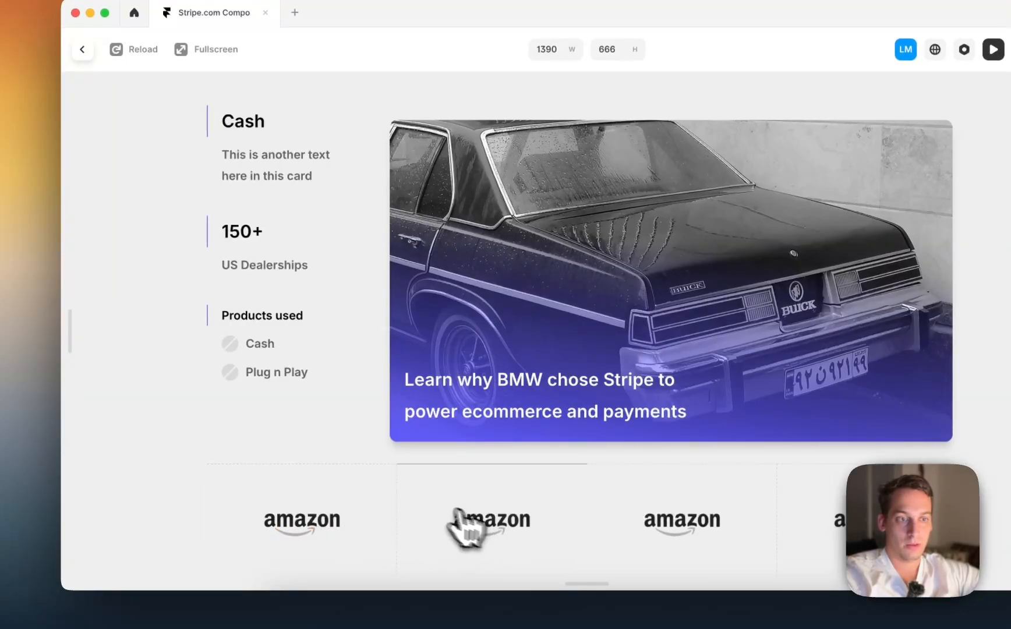
left_click(354, 496)
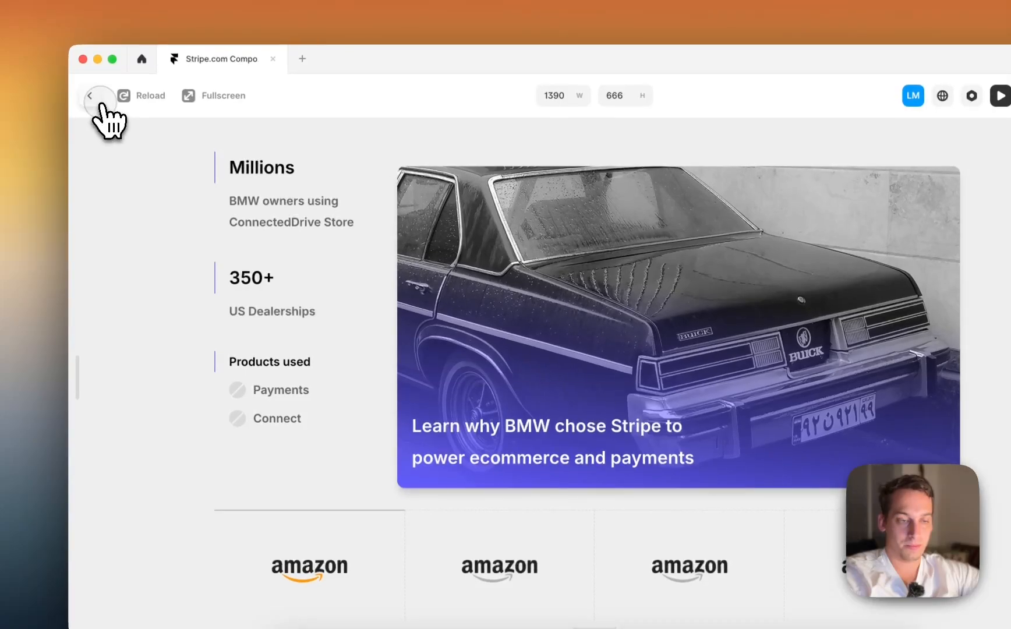
left_click(82, 49)
- Switch to stripe.com in the browser and examine how its enterprise section transitions between the BMW and Amazon logos
left_click(343, 626)
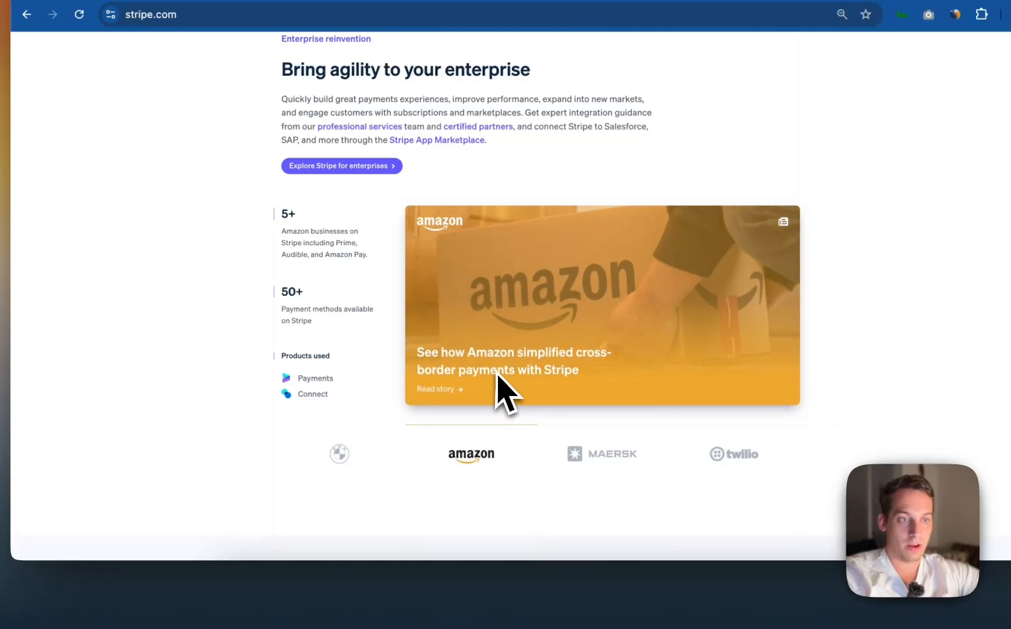
left_click(360, 452)
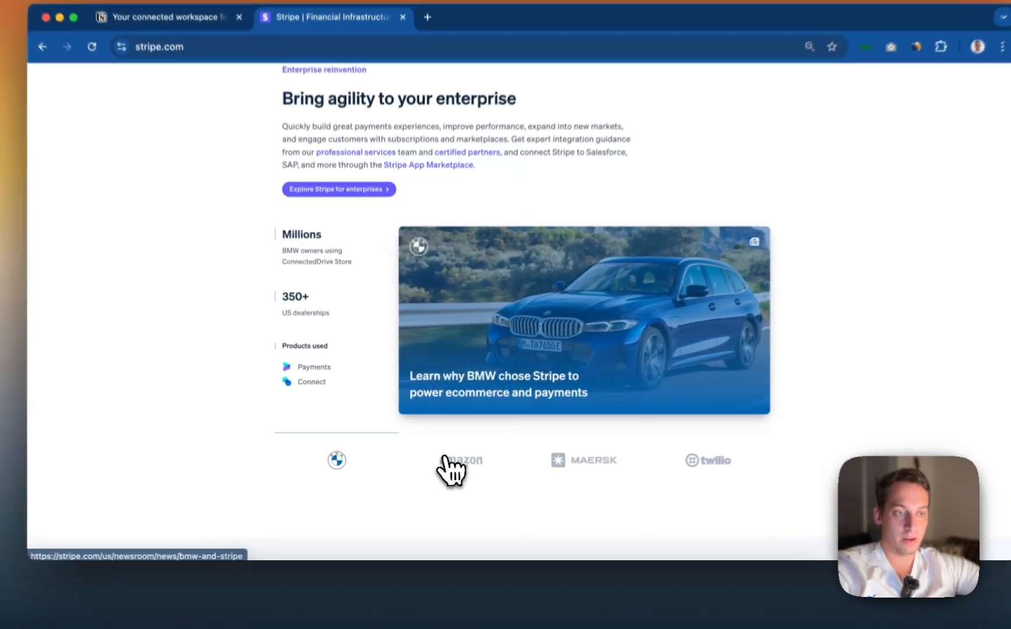
left_click(451, 471)
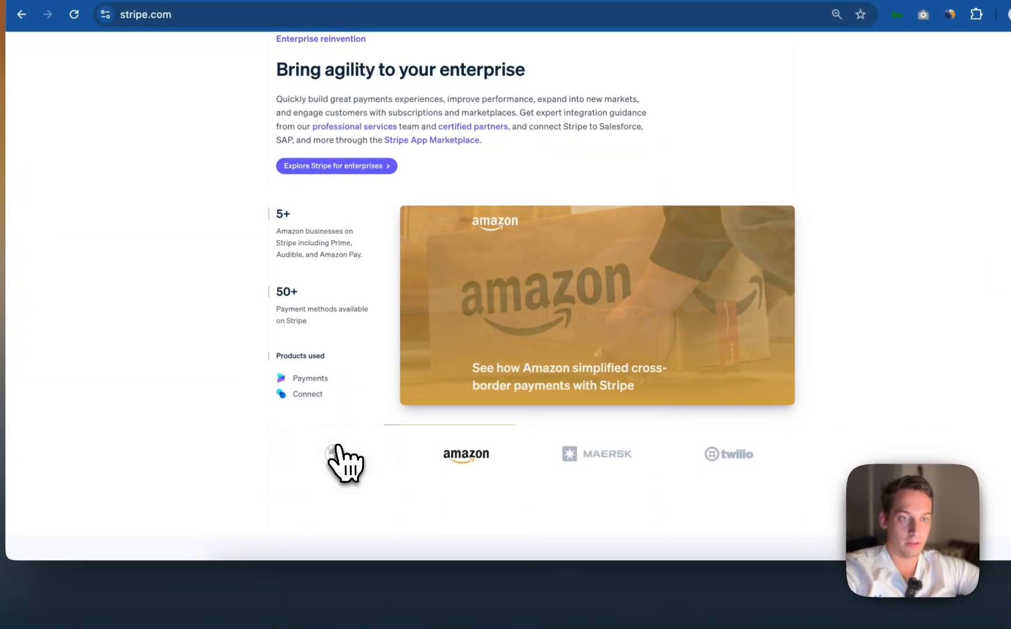
left_click(338, 460)
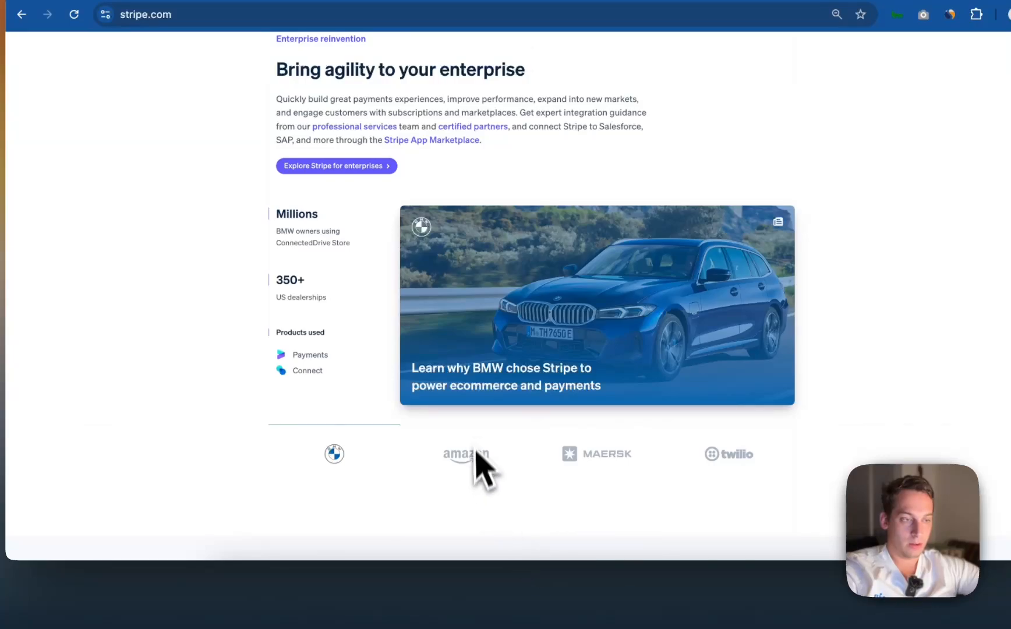
left_click(457, 470)
left_click(342, 460)
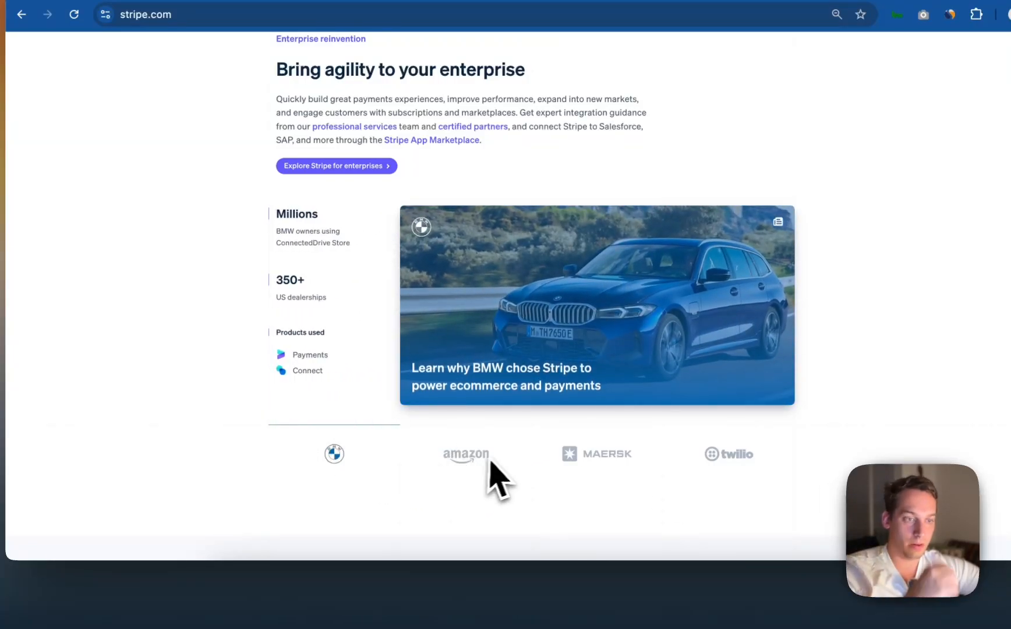
left_click(454, 466)
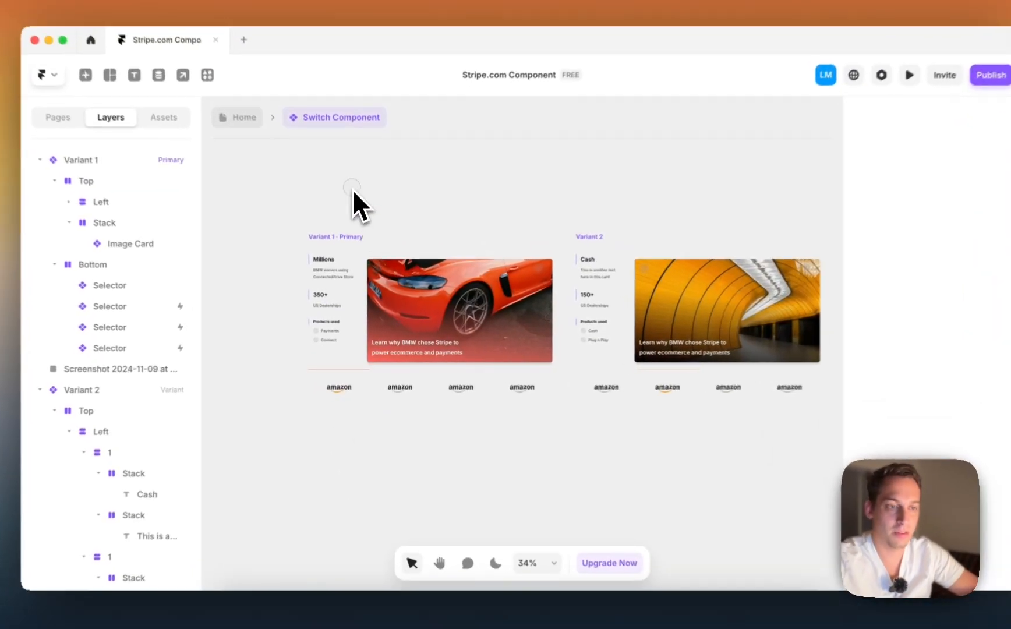
- Preview Variant 1 of the Switch Component in Framer and test switching through the second, third and first logos
left_click(335, 236)
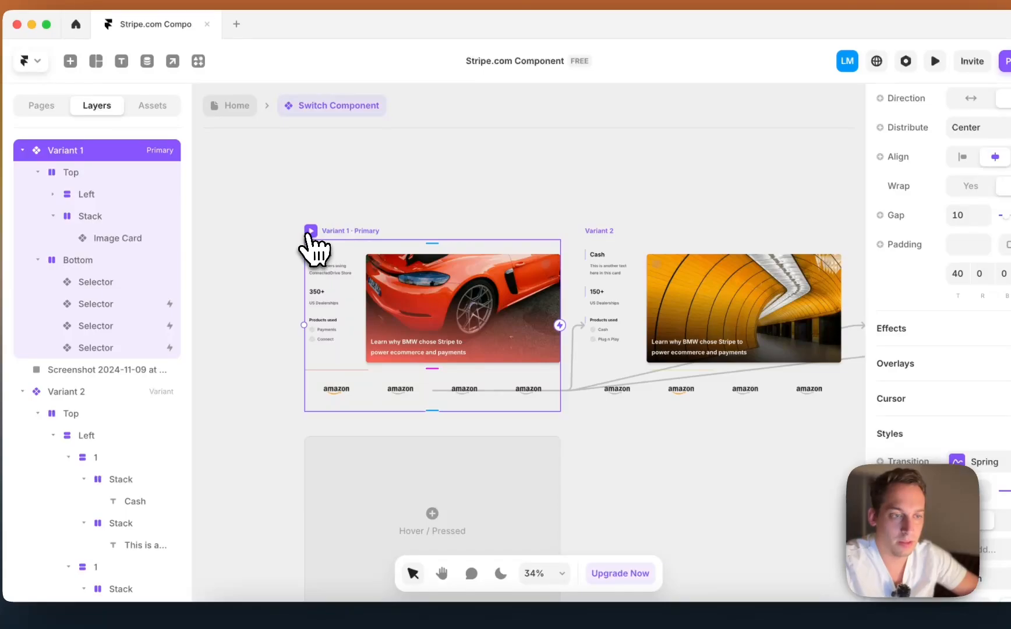
left_click(310, 230)
left_click(429, 480)
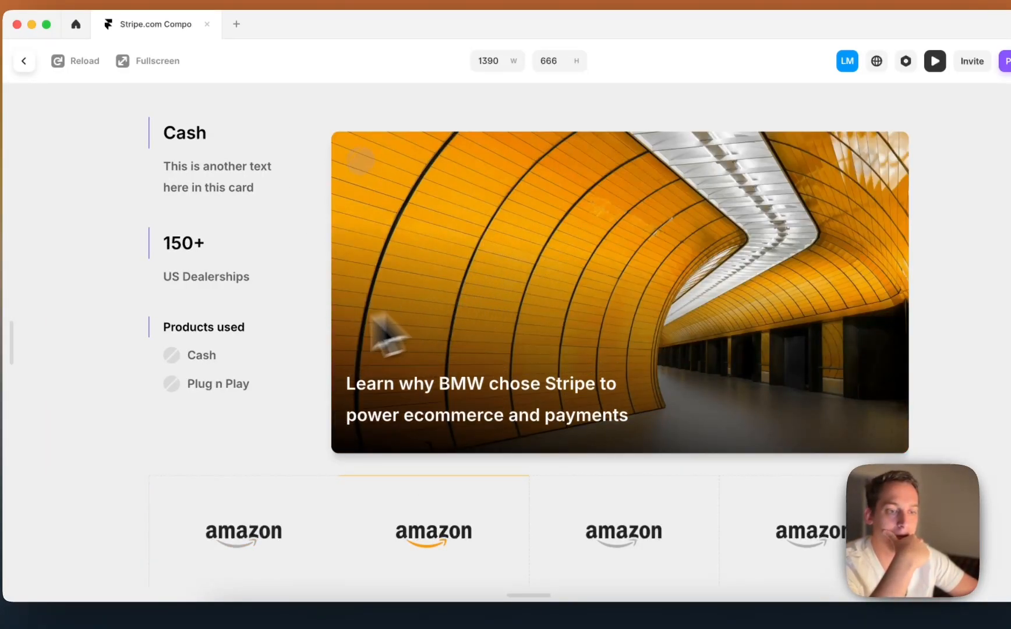
left_click(640, 512)
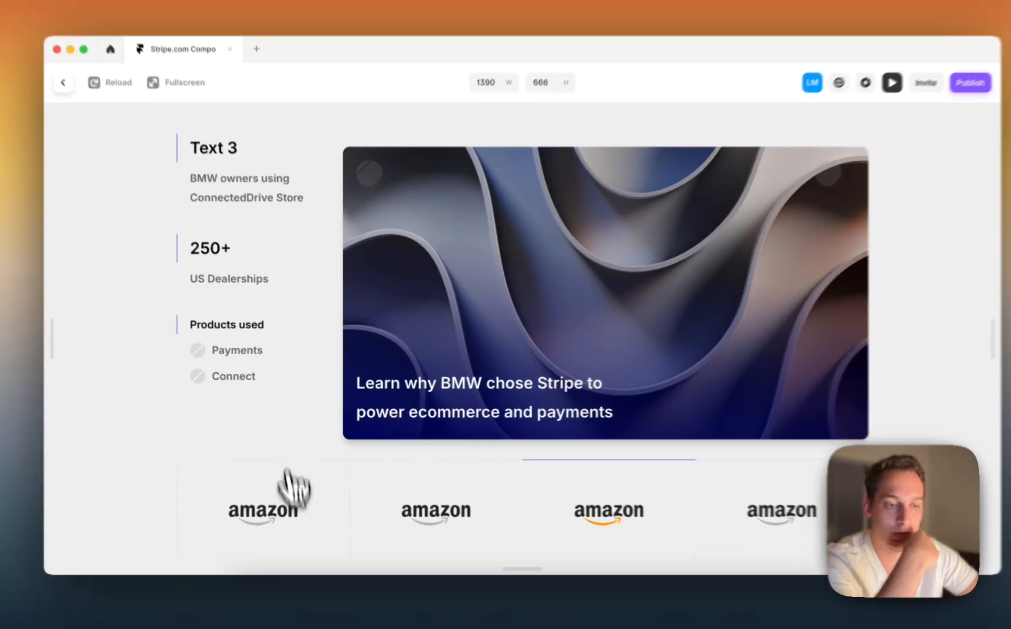
left_click(296, 485)
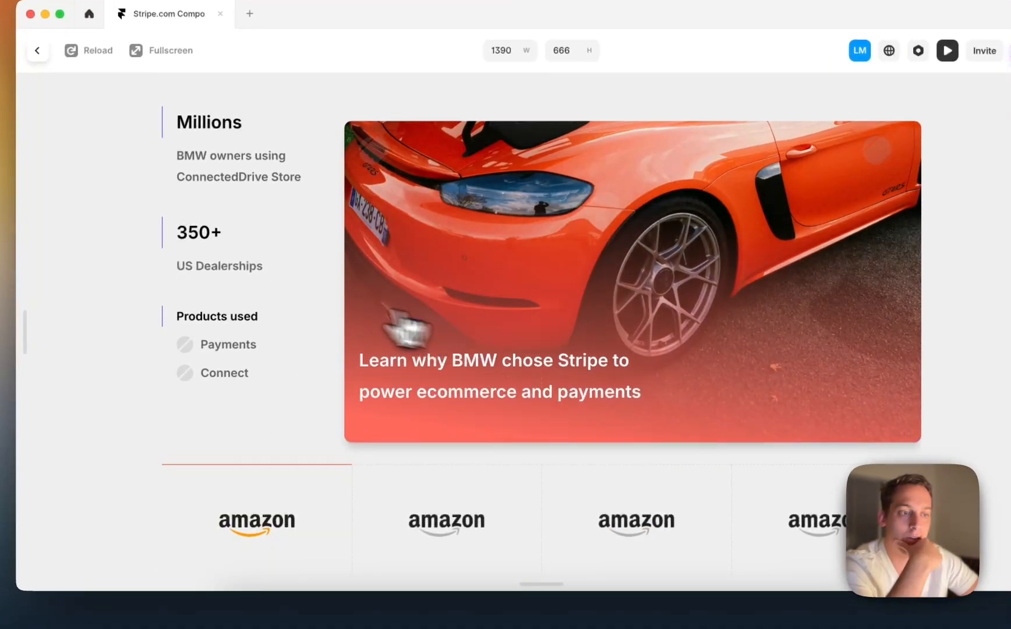